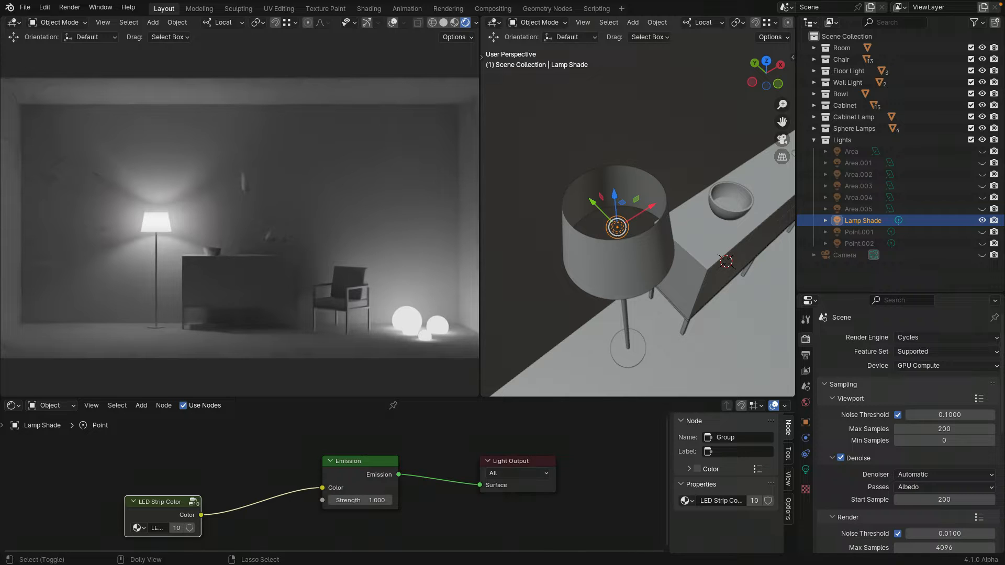
Unhide all lights and set the RGB colour inside the LED Strip Color node group to cyan
key("alt+h")
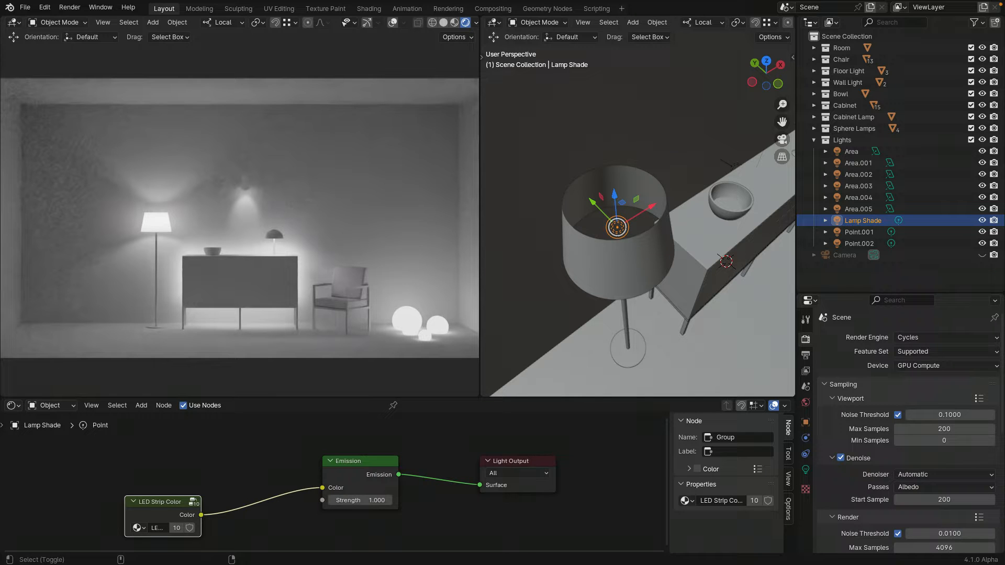
key("Tab")
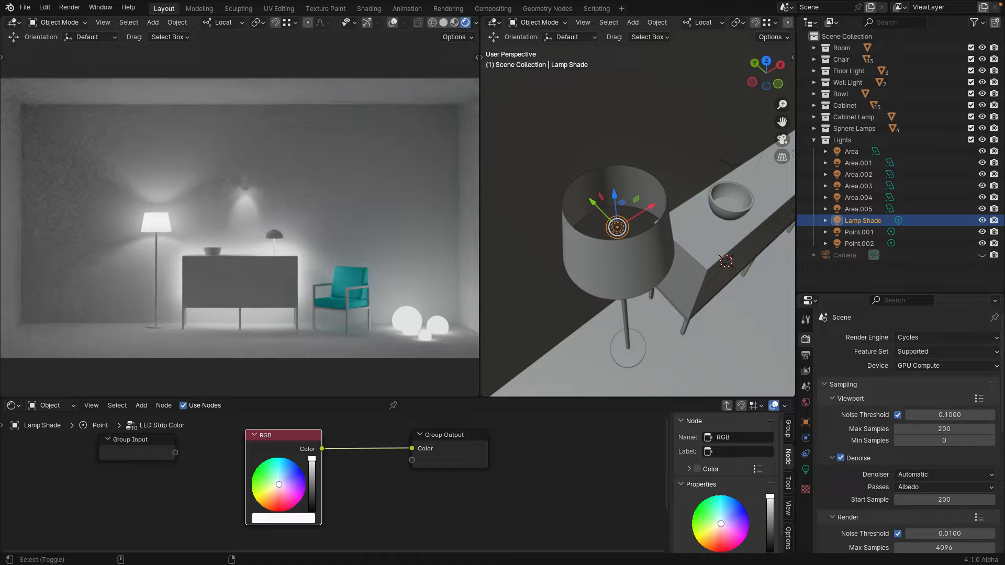
key("ctrl+shift+z")
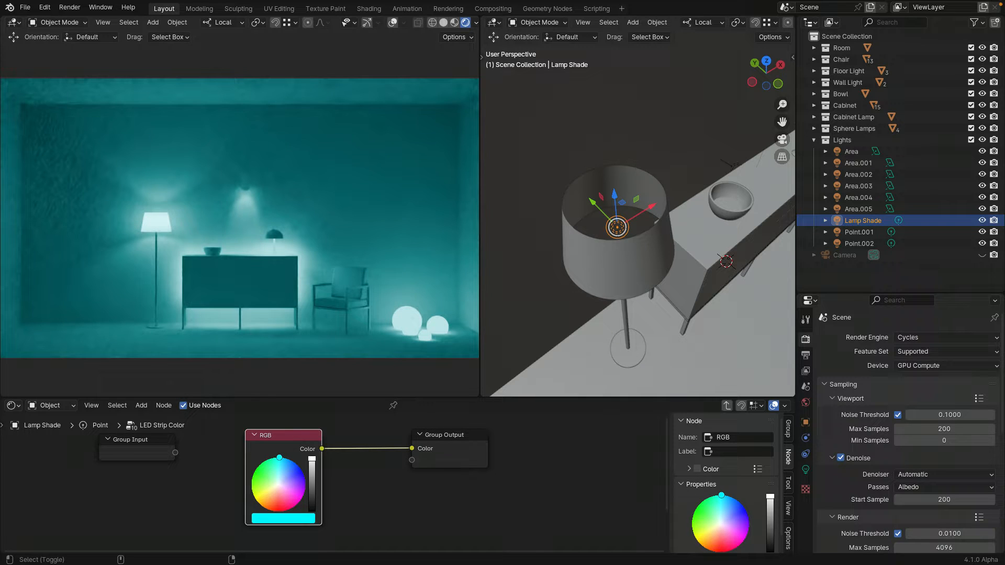
Shift the LED Strip Color group's RGB colour through green, red and magenta to blue
left_click_drag(279, 457, 254, 473)
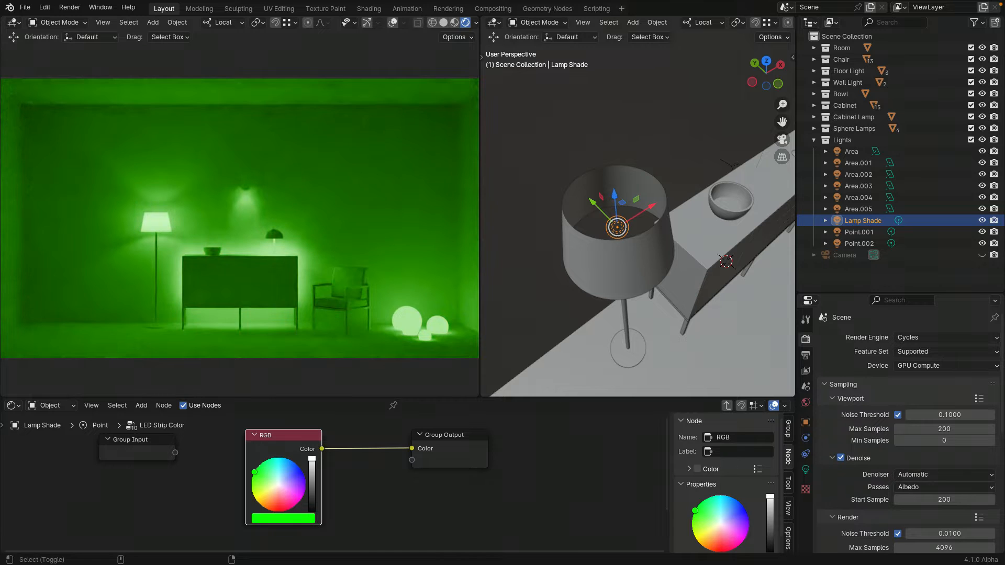
left_click_drag(255, 472, 278, 510)
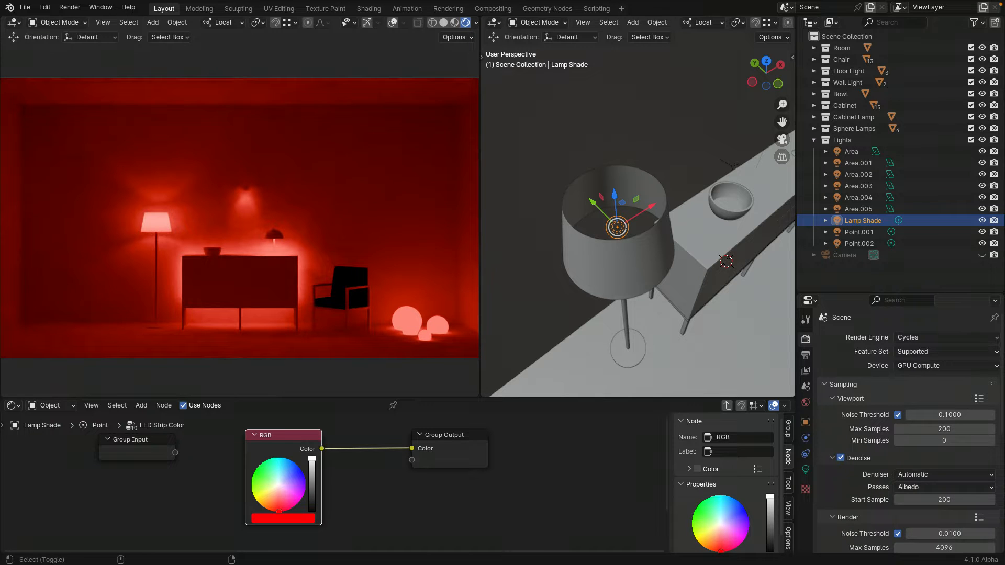
left_click_drag(279, 510, 303, 496)
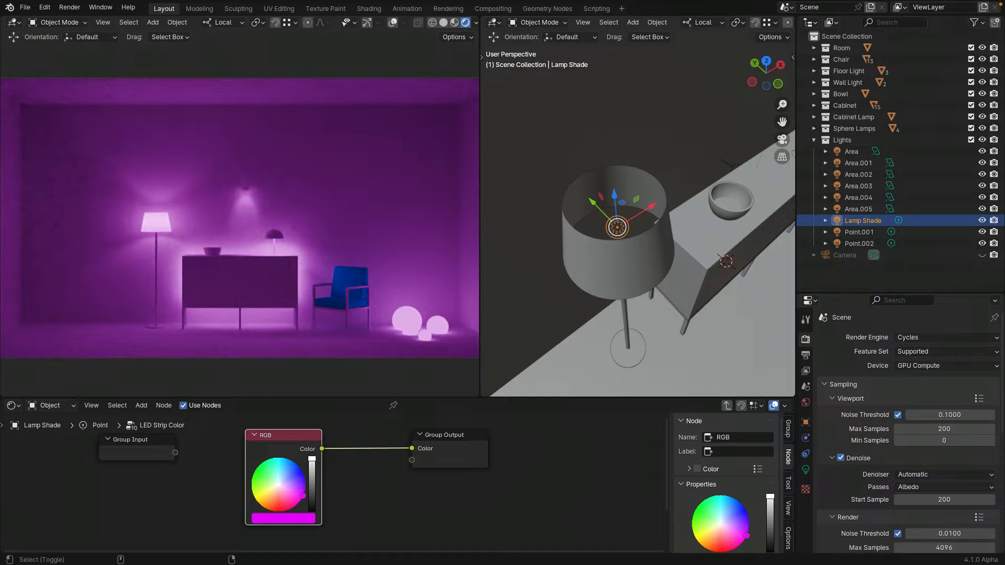
left_click_drag(304, 496, 300, 468)
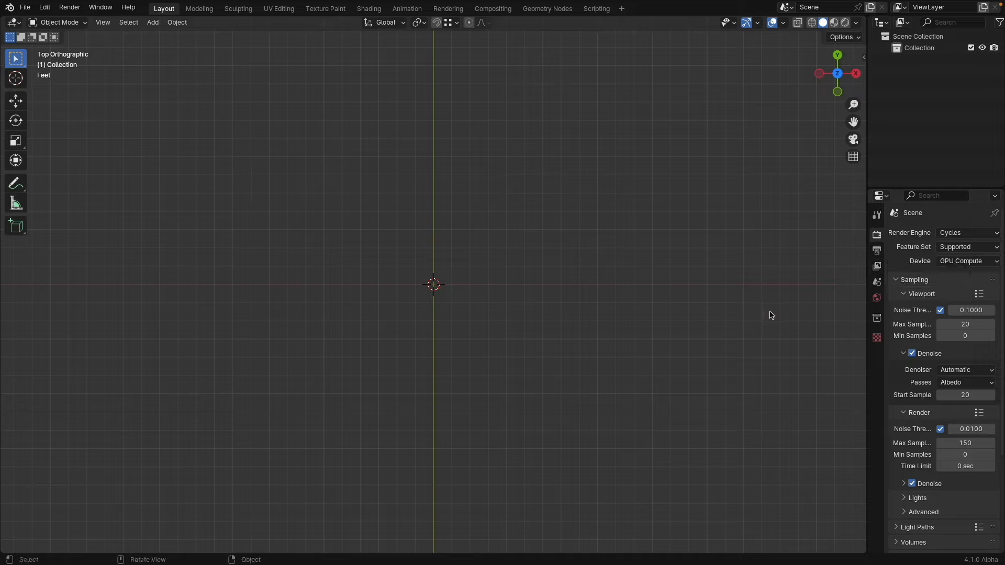
Set the colour management look to High Contrast in the render settings
left_click(904, 294)
left_click(904, 295)
scroll(904, 376, "down", 5)
left_click(898, 546)
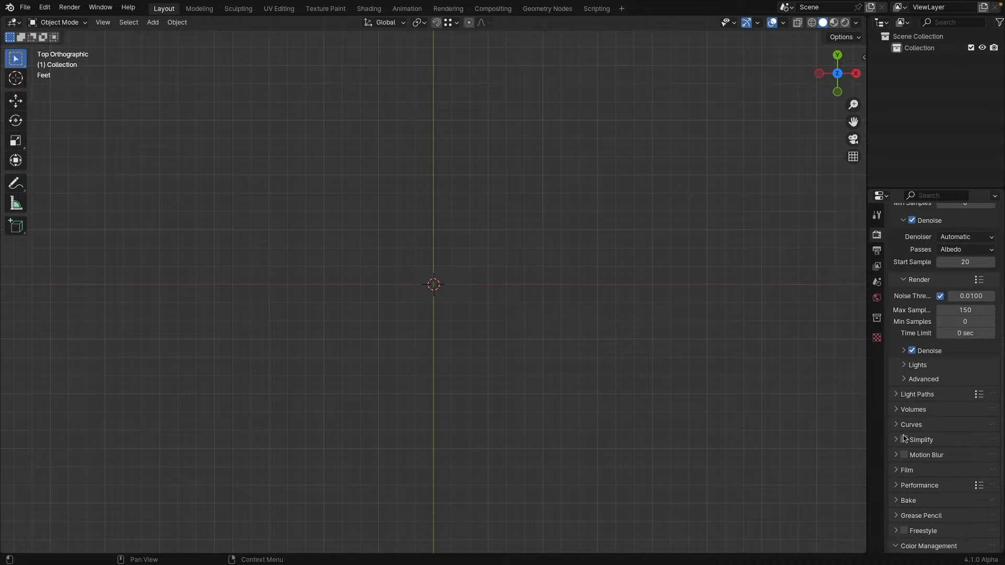
scroll(905, 439, "down", 5)
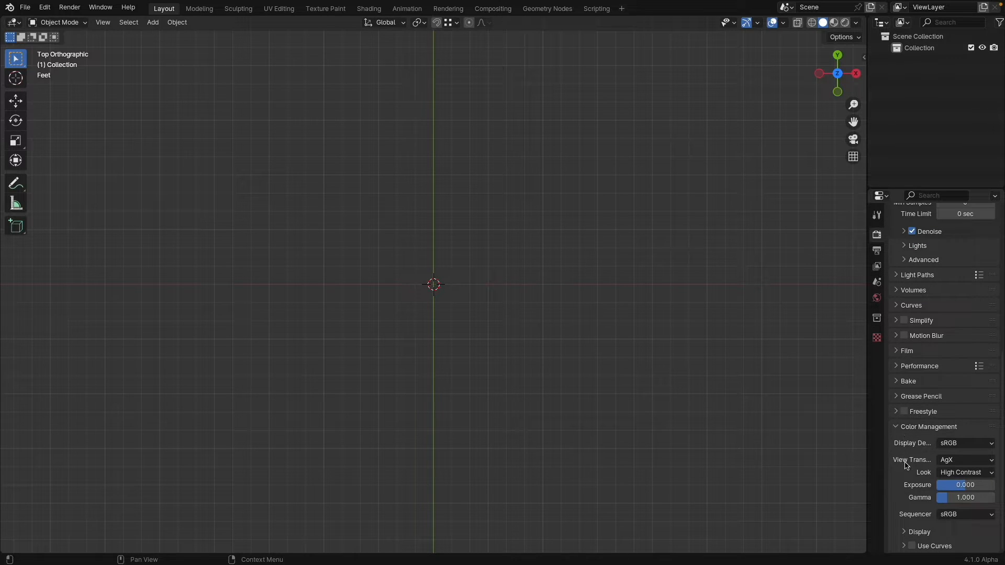
left_click(952, 474)
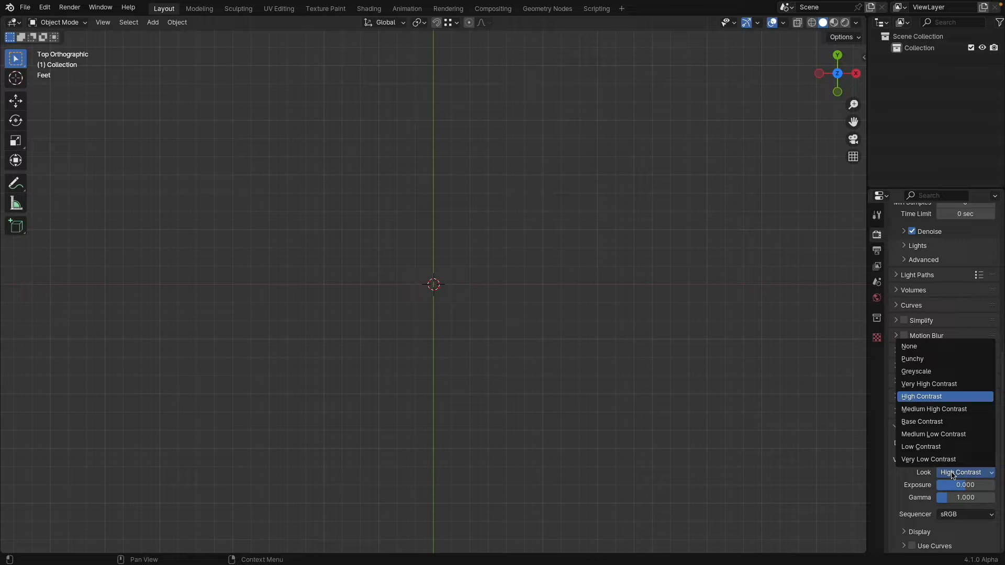
left_click(936, 401)
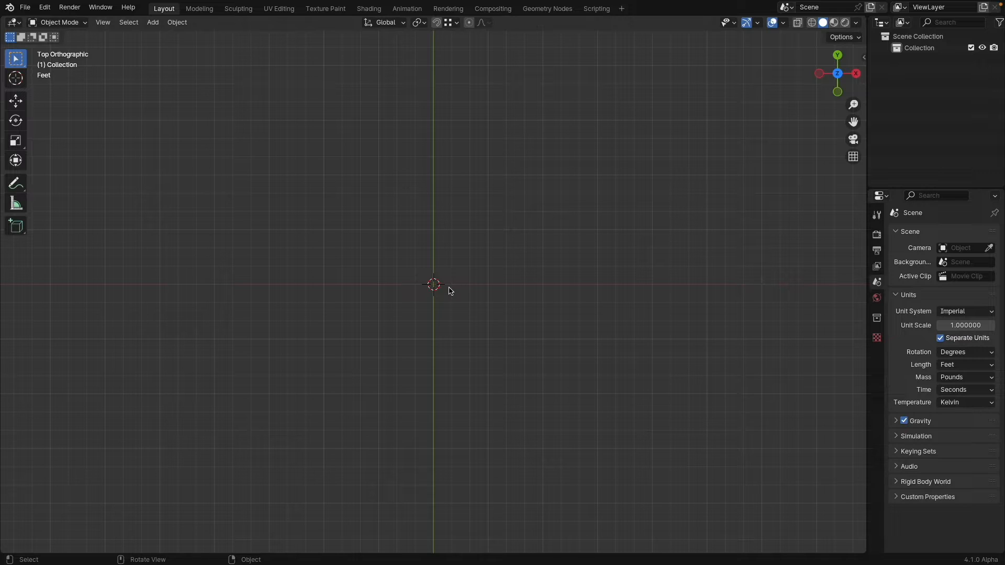
Add a mesh plane and set its X and Y dimensions to 10 feet
key("shift+a")
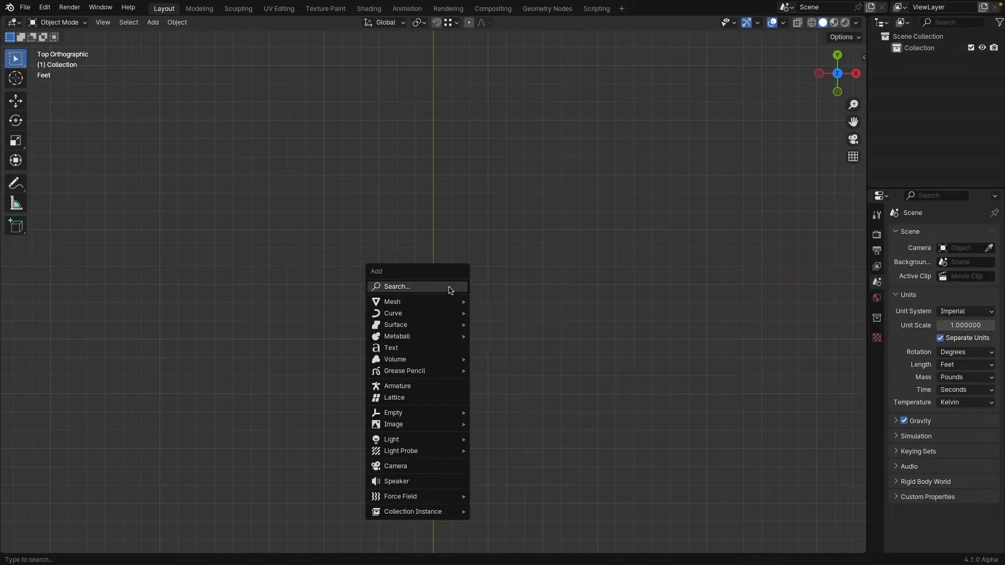
mouse_move(430, 306)
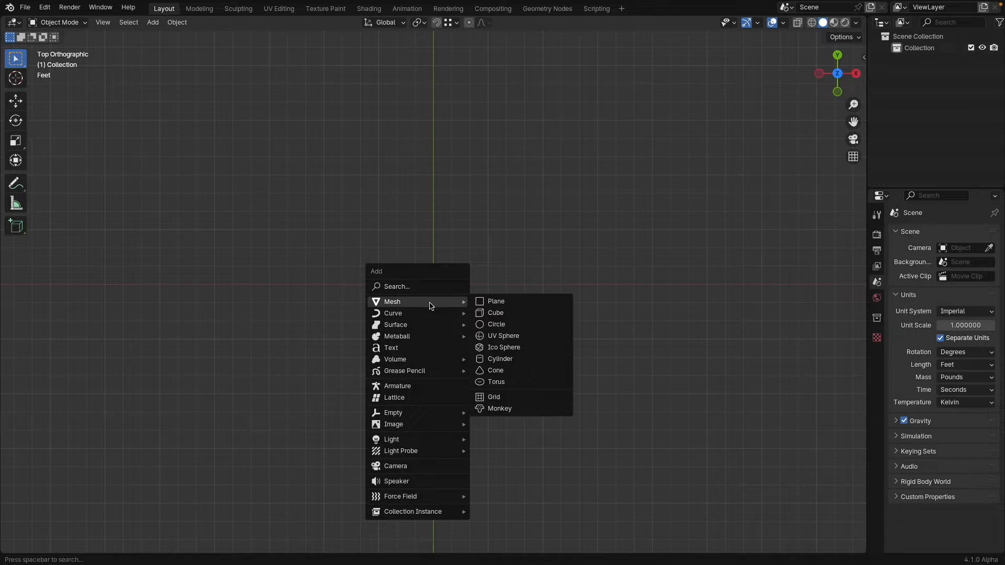
left_click(500, 304)
key("n")
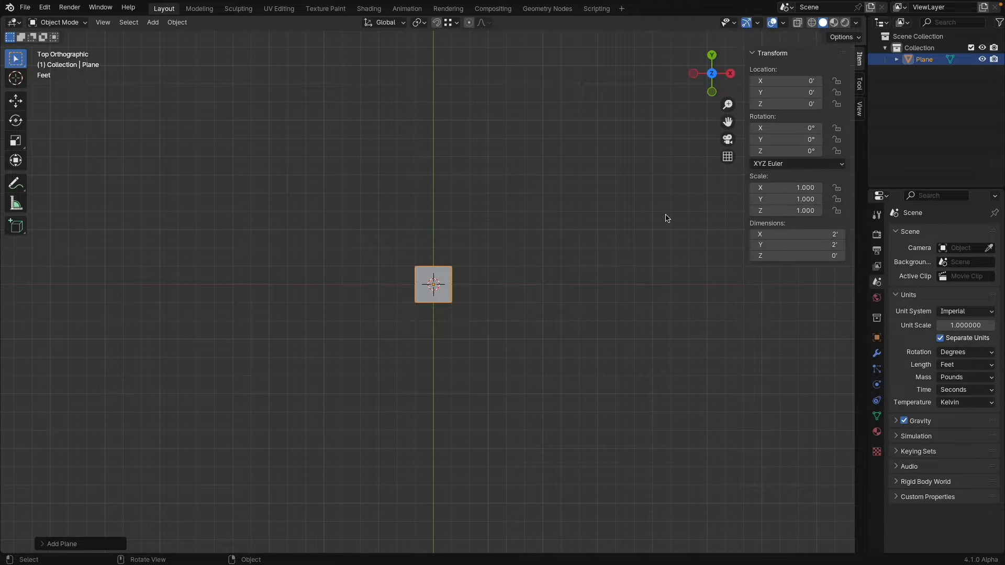
left_click_drag(792, 234, 792, 245)
type("10")
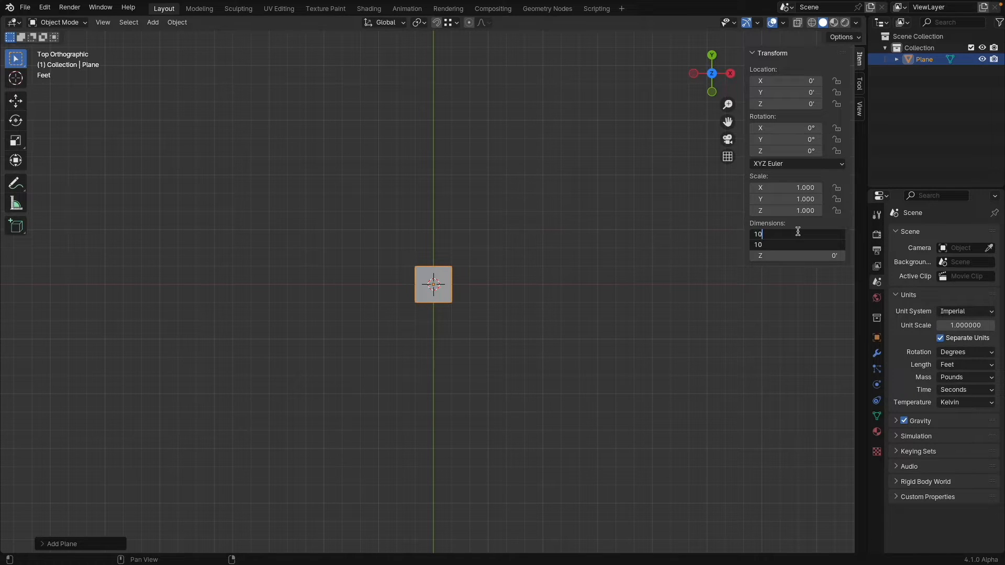
key("Return")
Add a UV sphere at the plane's centre and shade it smooth
key("shift+a")
mouse_move(487, 149)
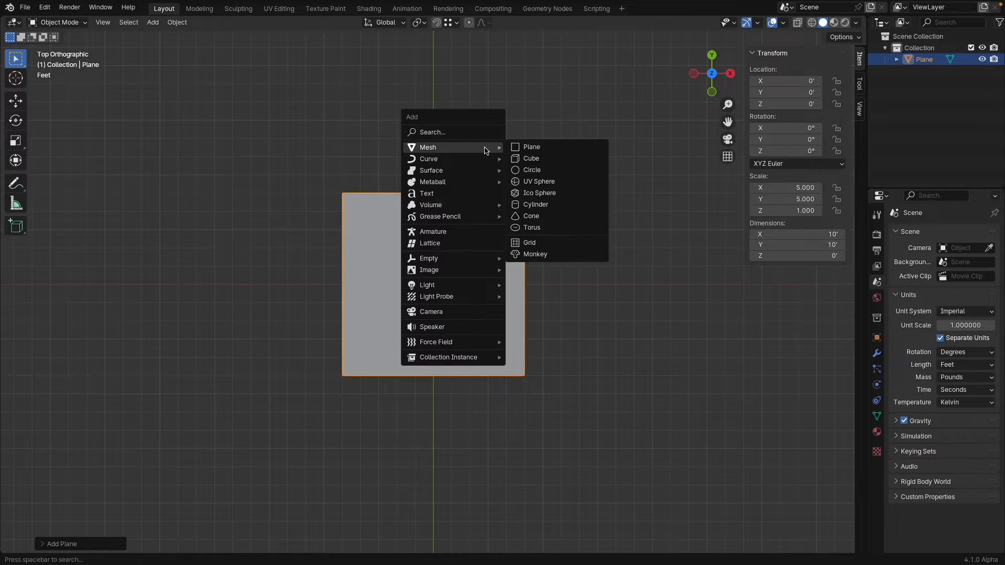
left_click(535, 183)
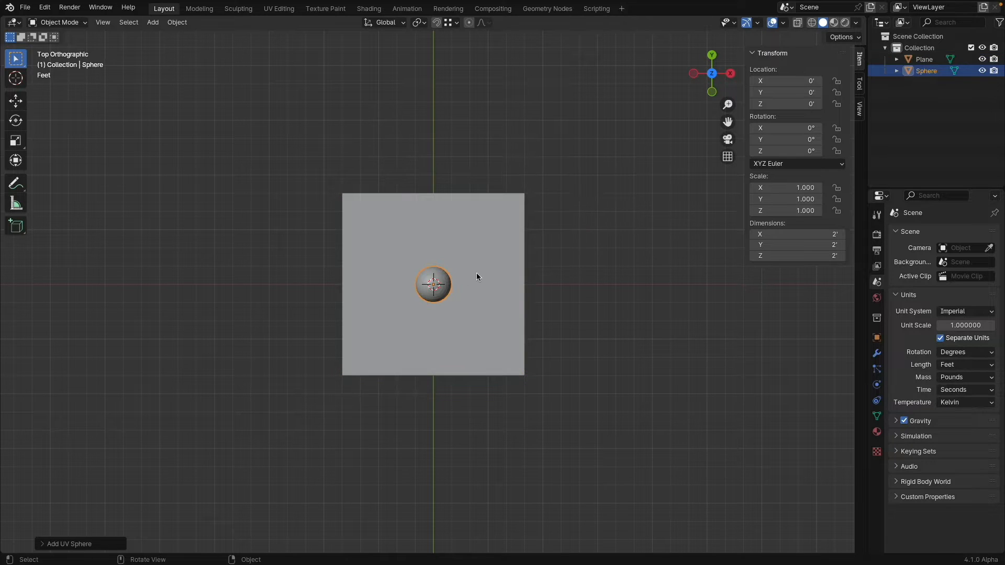
left_click(712, 92)
right_click(432, 272)
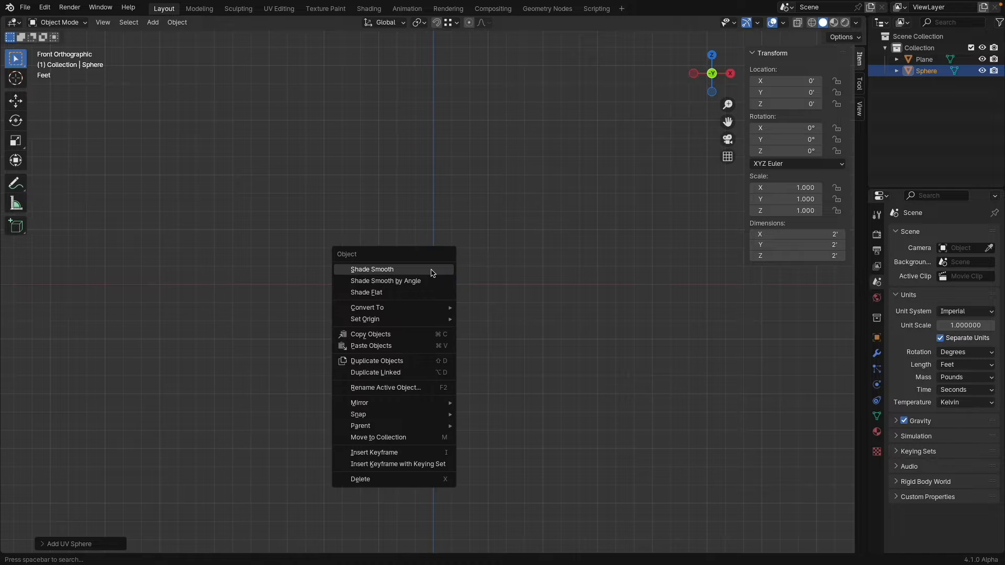
left_click(433, 270)
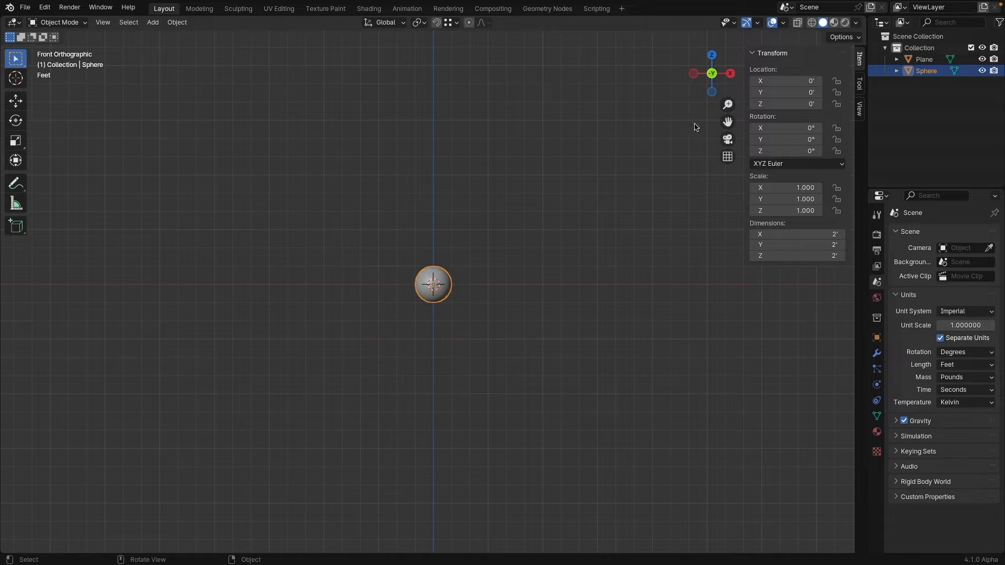
Add a point light at the scene origin
left_click_drag(708, 74, 706, 64)
left_click(711, 56)
scroll(463, 260, "up", 3)
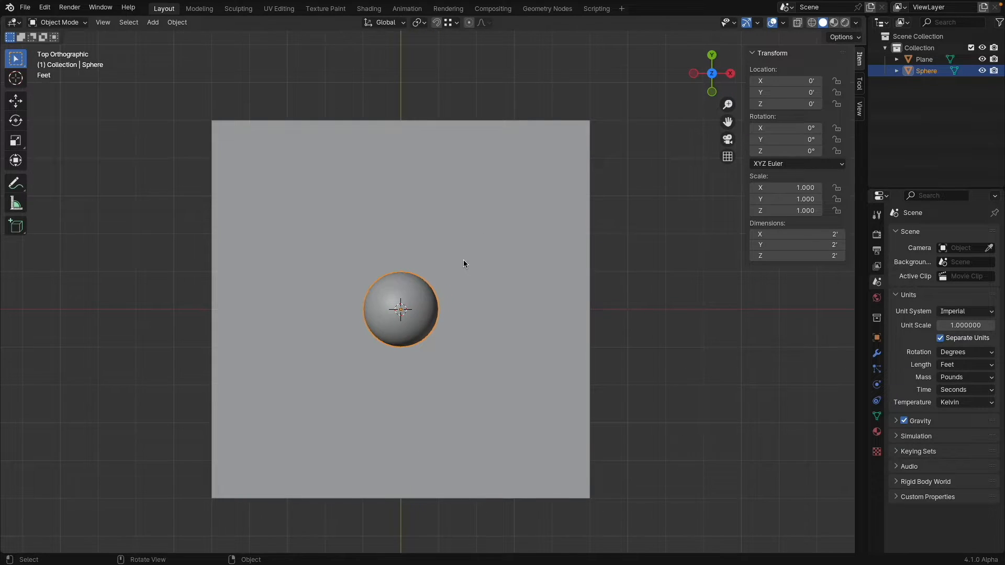
key("shift+a")
mouse_move(463, 263)
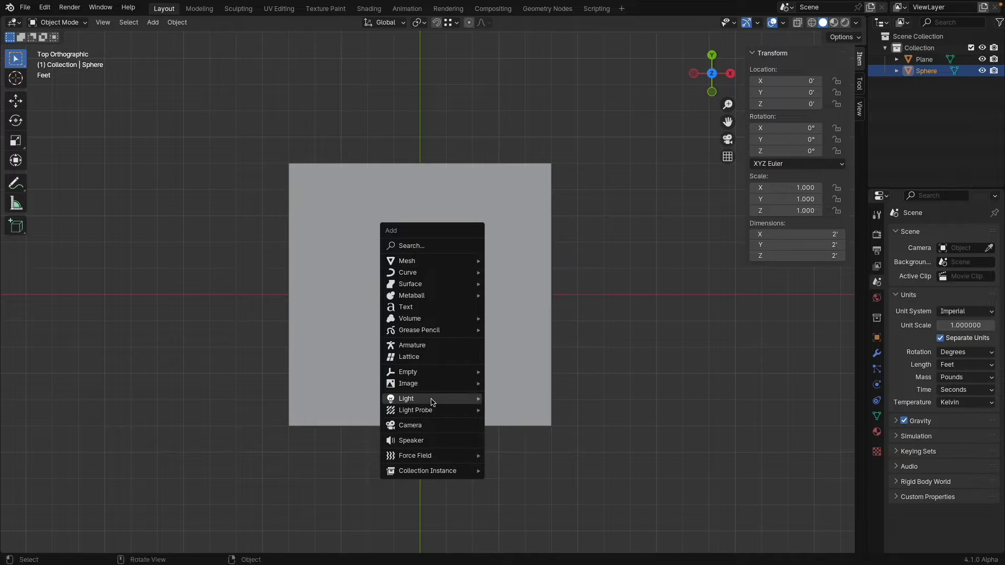
mouse_move(440, 398)
left_click(511, 398)
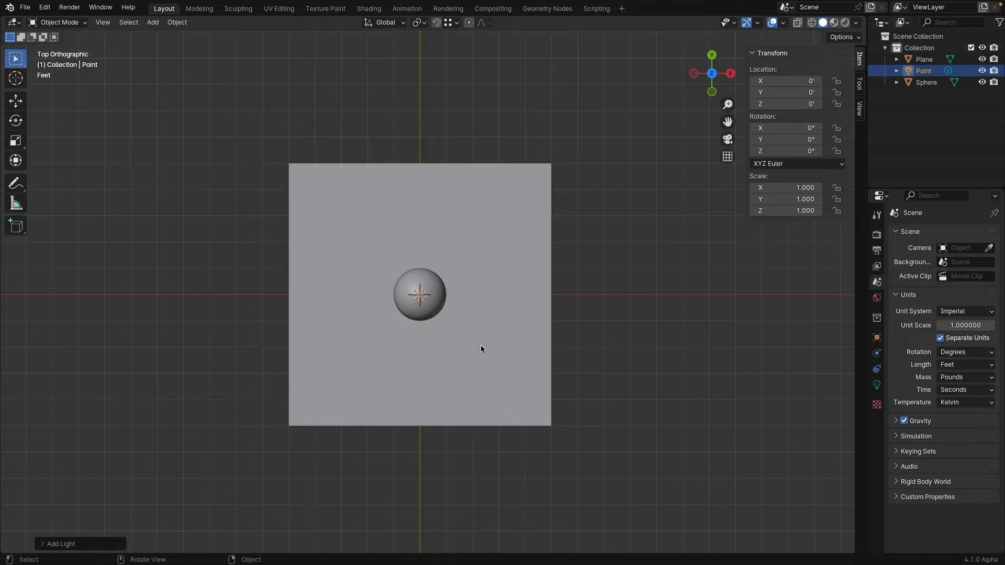
Move the point light about 3' 3" along negative Y and raise it about 2' 9" above the plane
left_click(16, 100)
left_click_drag(420, 251, 422, 346)
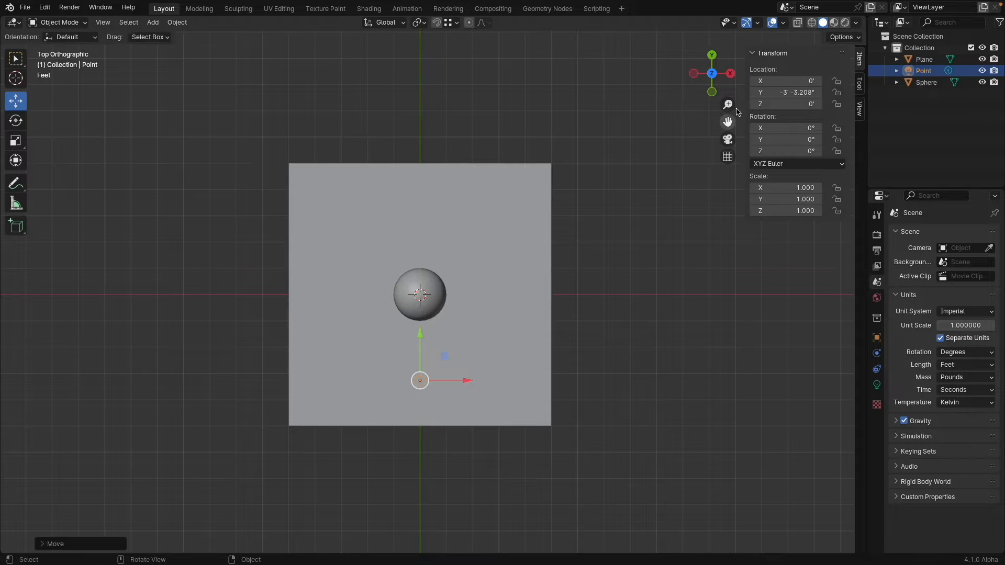
left_click(730, 73)
left_click_drag(340, 241, 340, 170)
Switch the viewport to rendered shading and make the point light pure red by zeroing its green and blue values
middle_click_drag(341, 170, 455, 217)
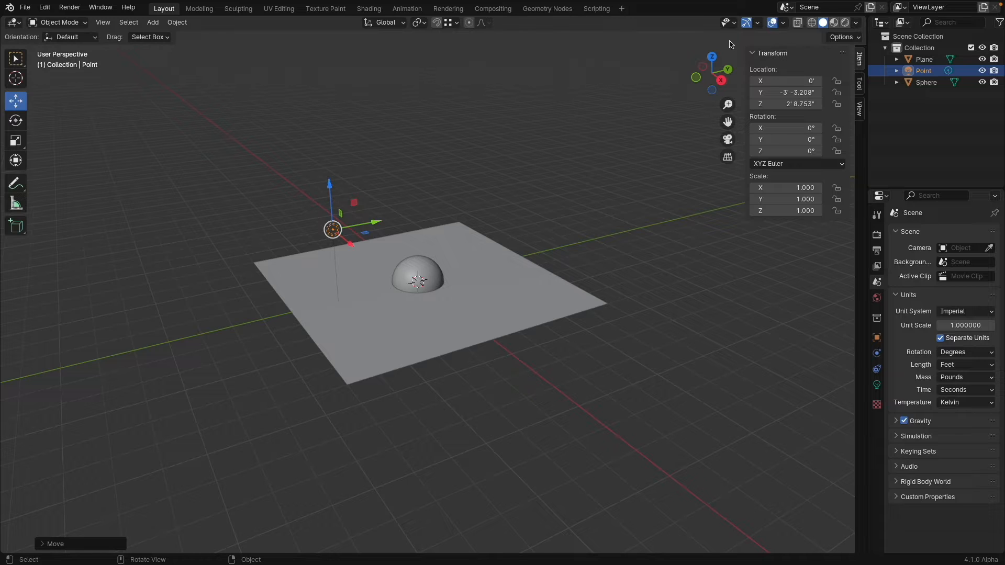
left_click(845, 23)
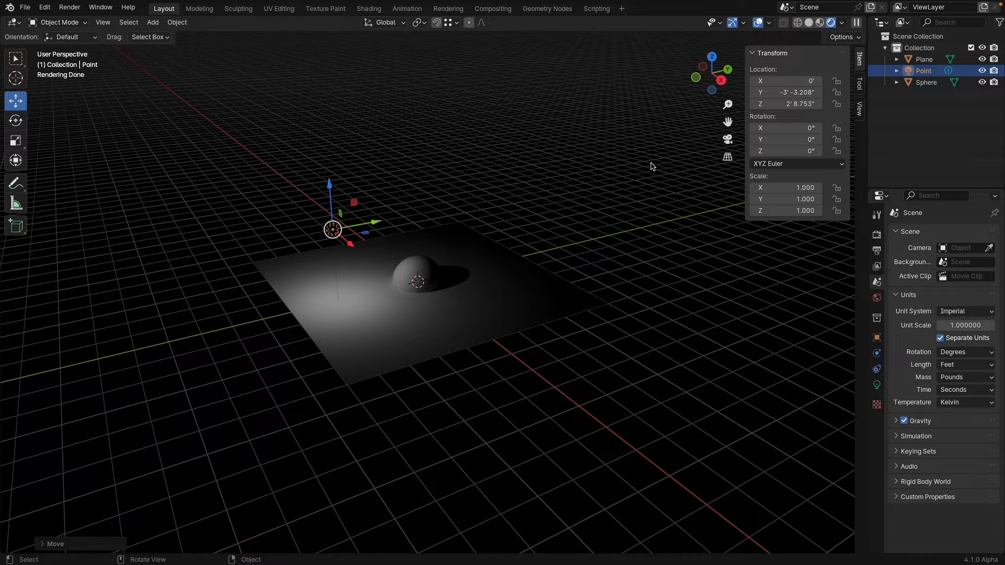
left_click(877, 385)
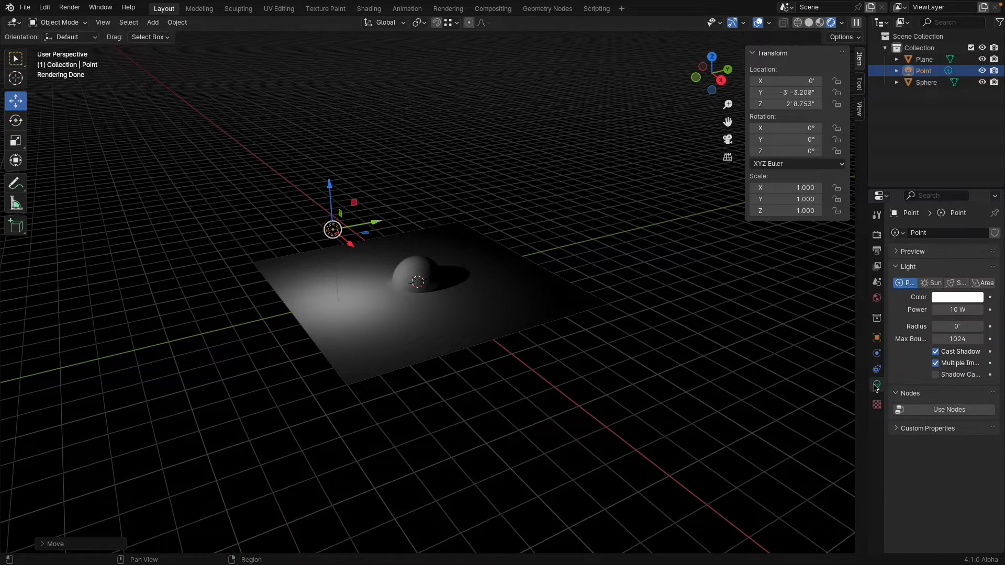
left_click(958, 297)
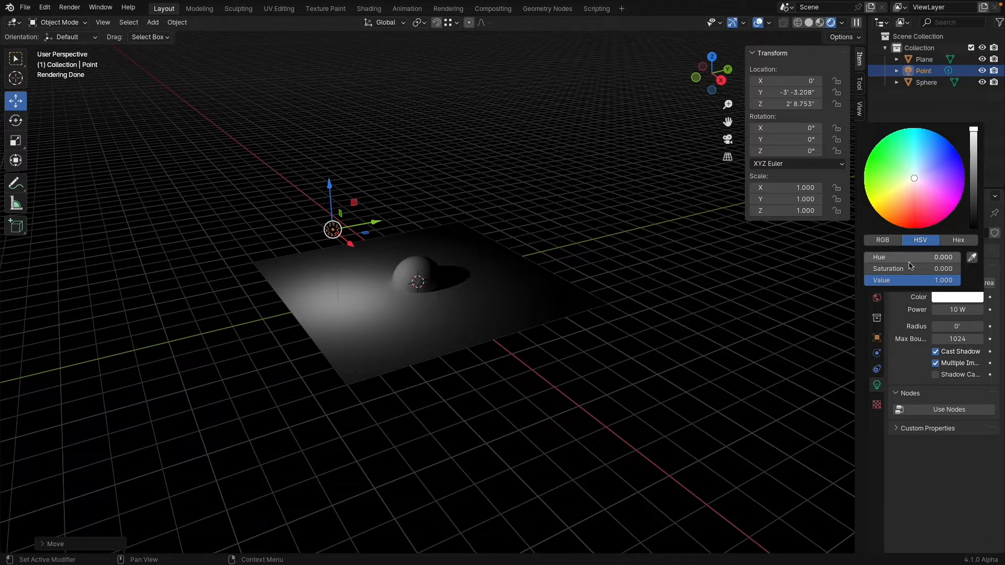
left_click(891, 244)
left_click_drag(924, 269, 827, 280)
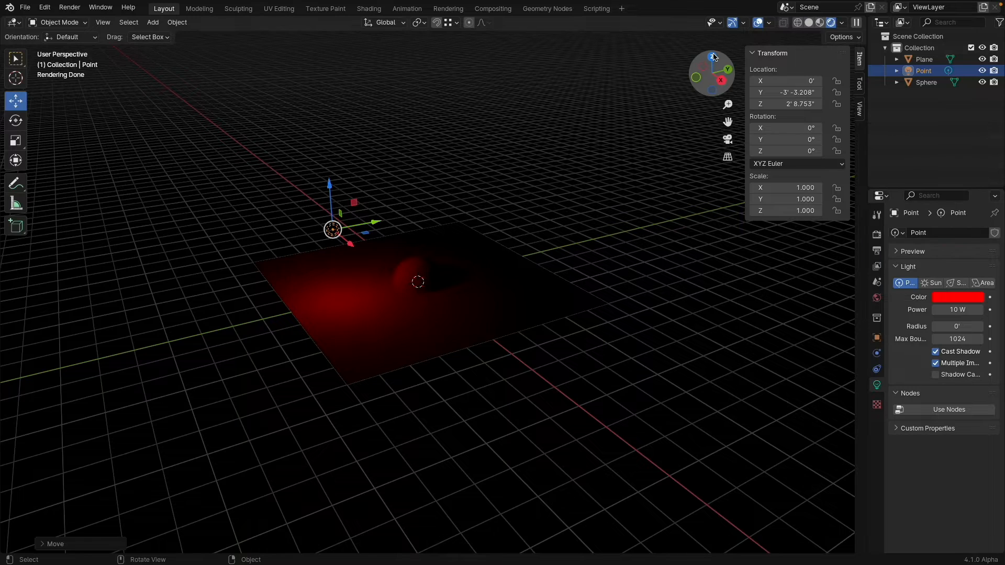
Set the pivot point to the 3D Cursor, then duplicate the red light and rotate the copy 120° around it in top view
left_click(712, 57)
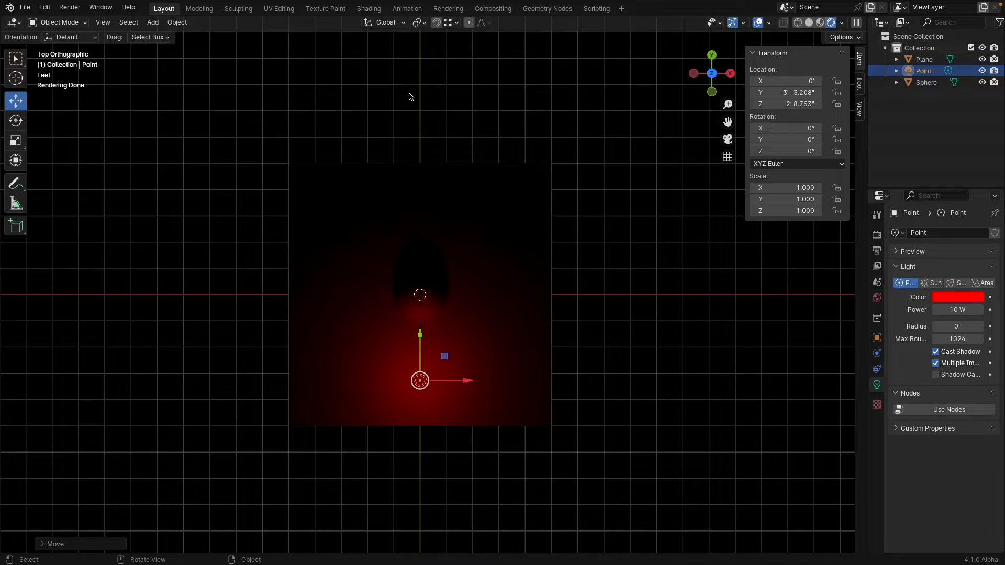
left_click(420, 23)
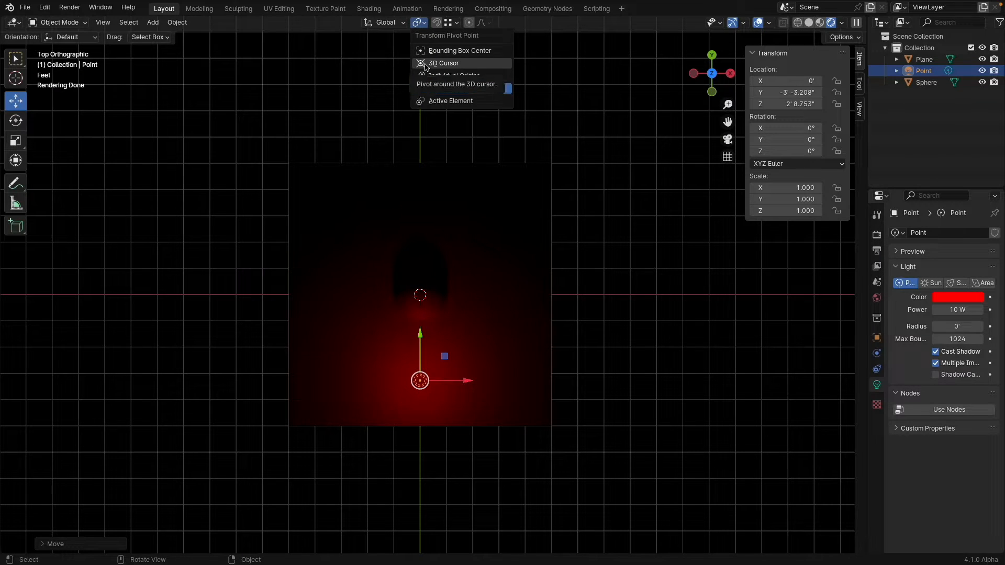
left_click(425, 64)
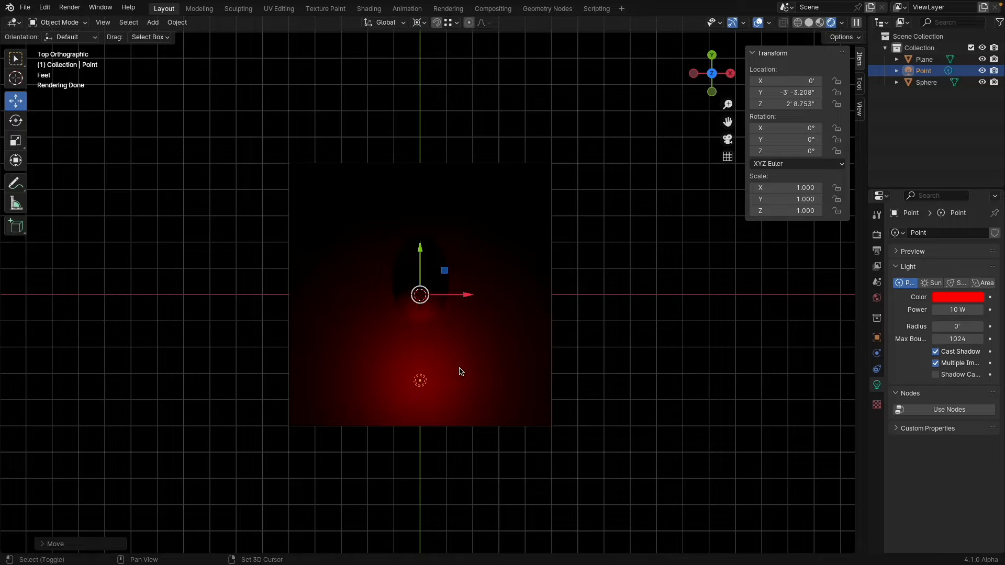
key("shift+d")
key("r")
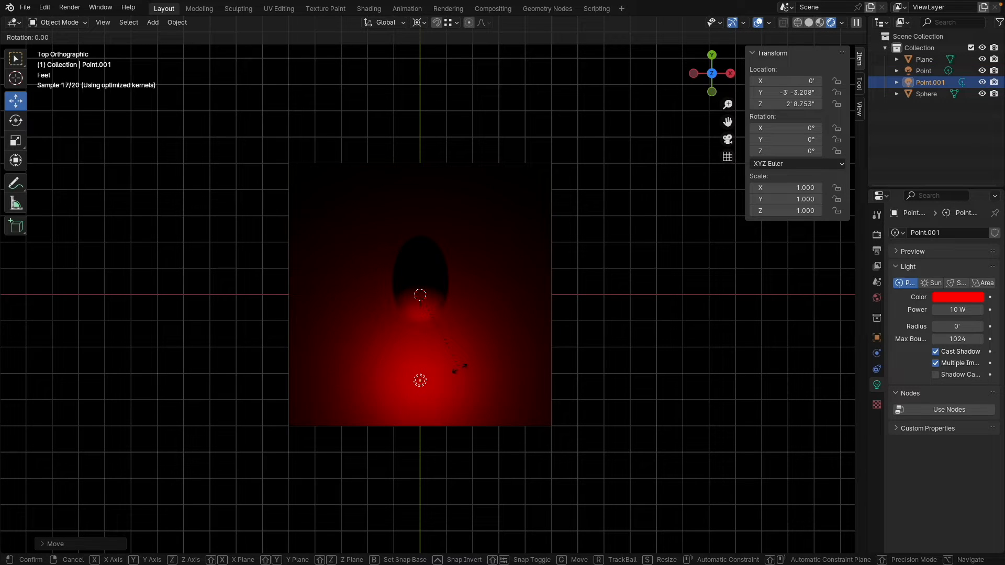
type("120")
key("Return")
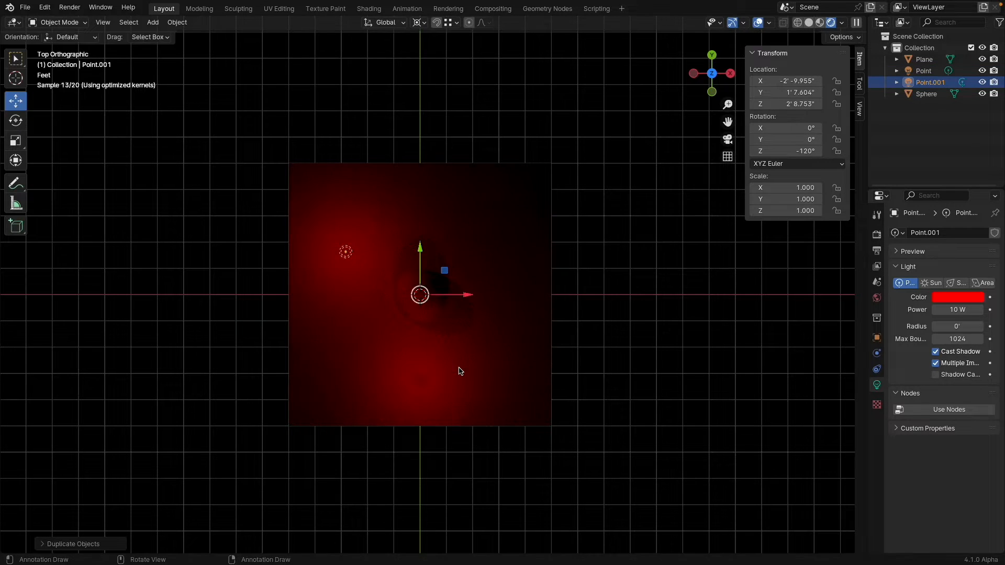
Duplicate the second red point light and rotate the copy another 120° around the 3D Cursor
key("shift+d")
type("r")
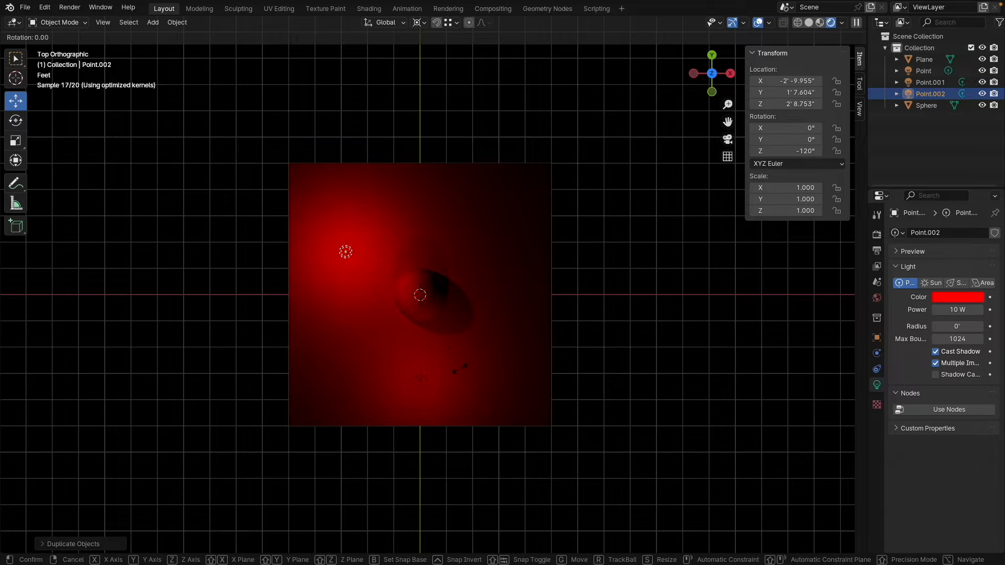
type("120")
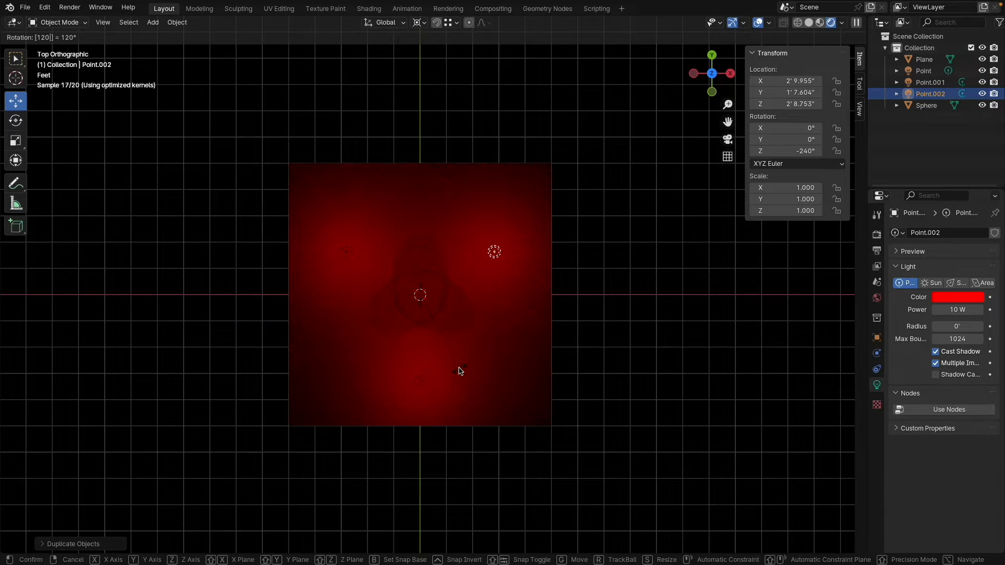
key("Return")
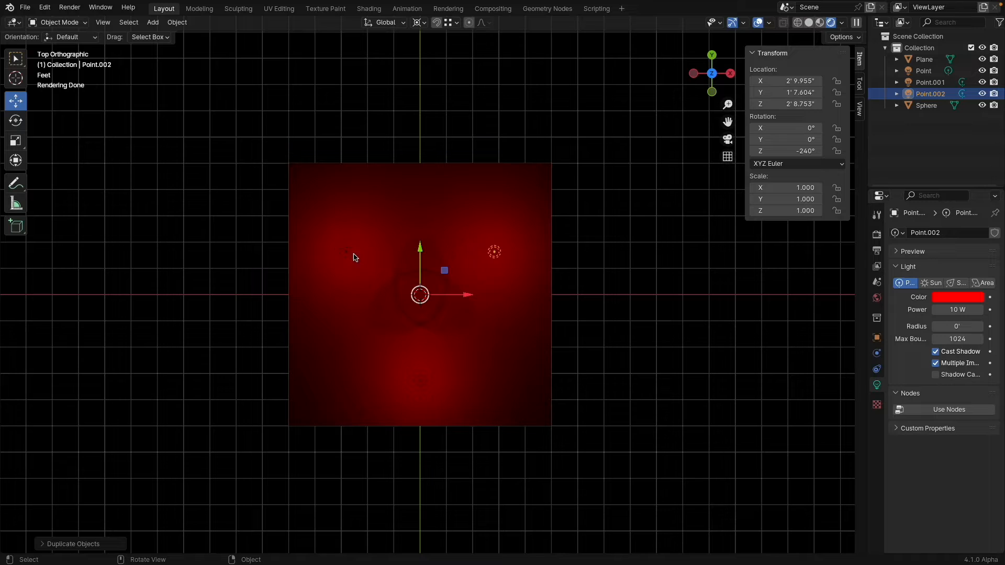
Recolour the first duplicated light, on the negative X side, to pure green with RGB values 0, 1, 0
left_click(353, 256)
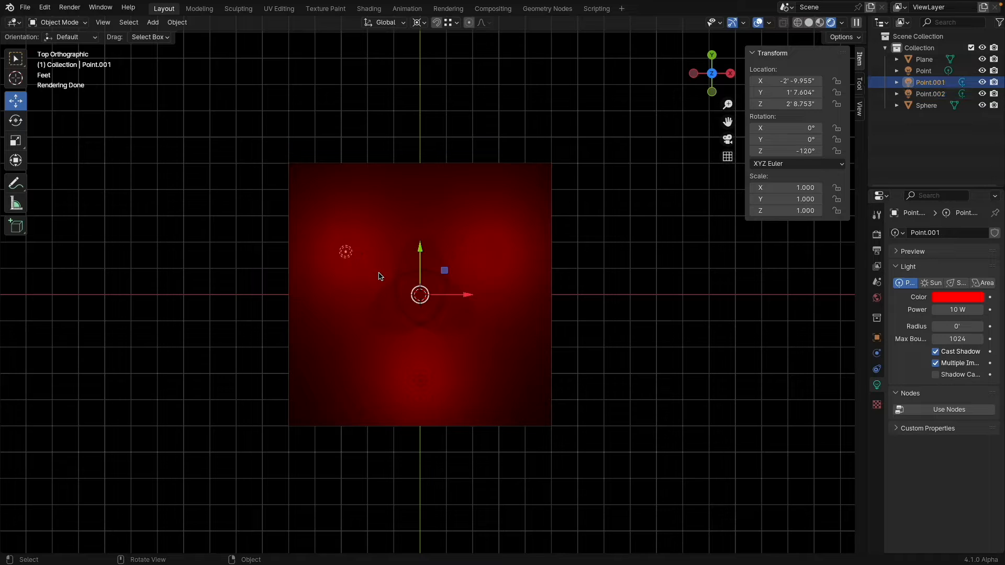
left_click(956, 298)
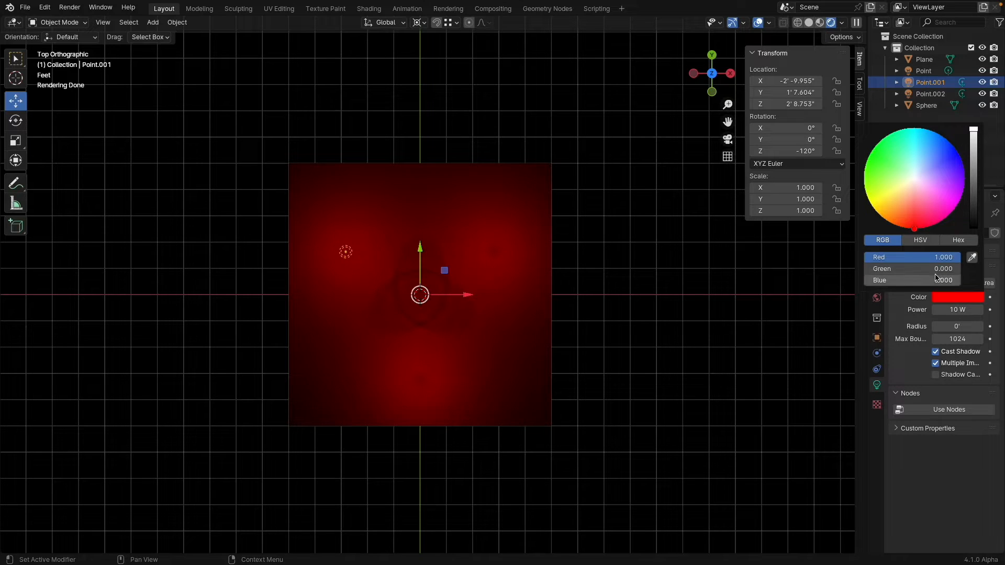
left_click_drag(897, 261, 959, 269)
Recolour the second duplicated light, on the positive X side, to pure blue with RGB values 0, 0, 1
left_click(494, 252)
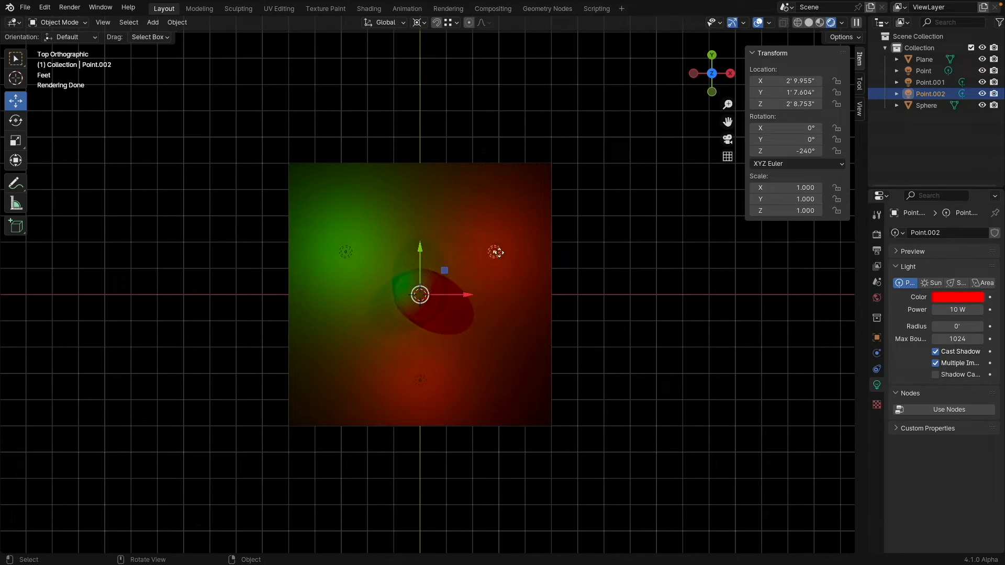
left_click(954, 298)
left_click_drag(902, 260, 960, 280)
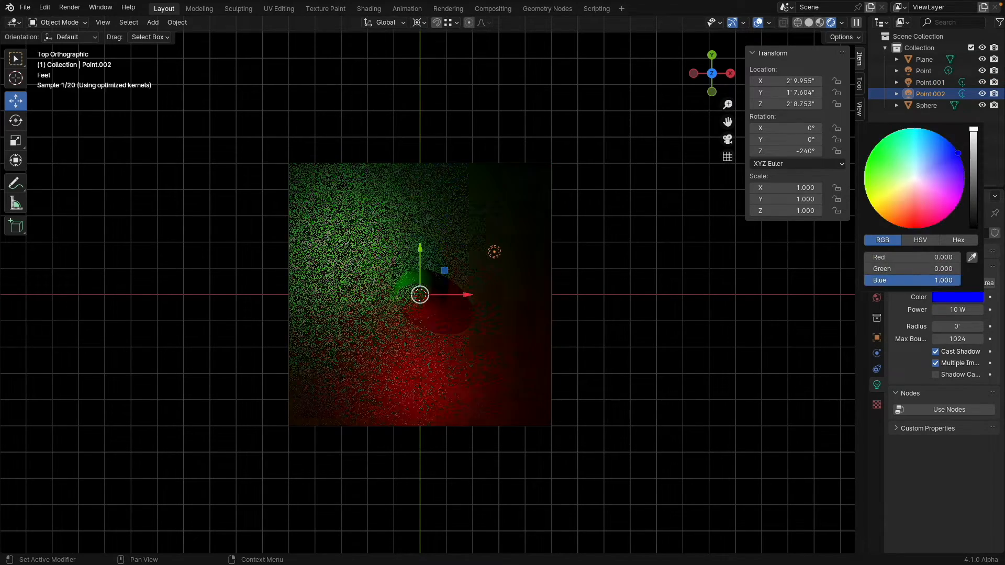
Hide the viewport gizmos and overlays to view the coloured lighting on its own
scroll(551, 273, "up", 2)
middle_click_drag(551, 273, 613, 236, "shift")
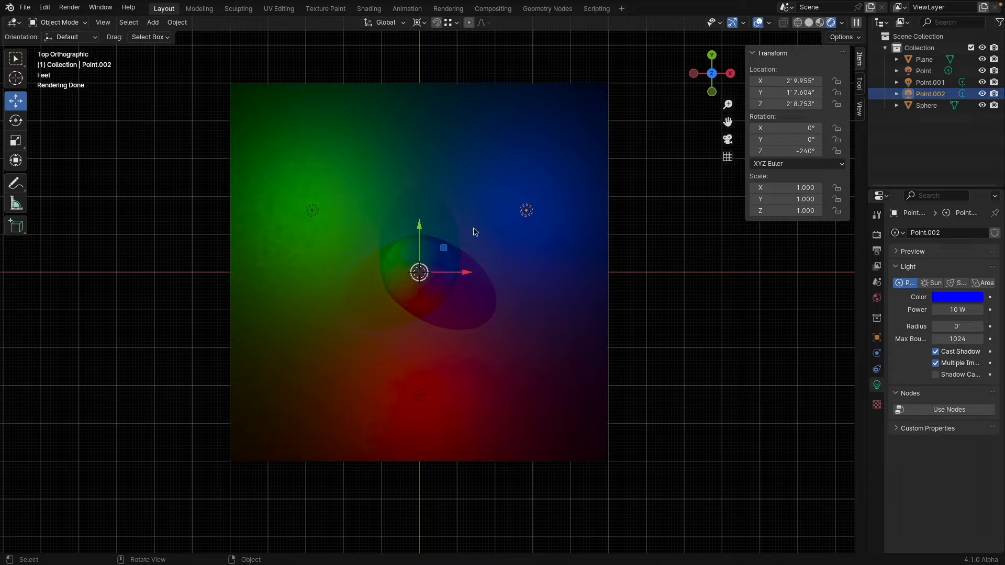
left_click(732, 22)
left_click(758, 22)
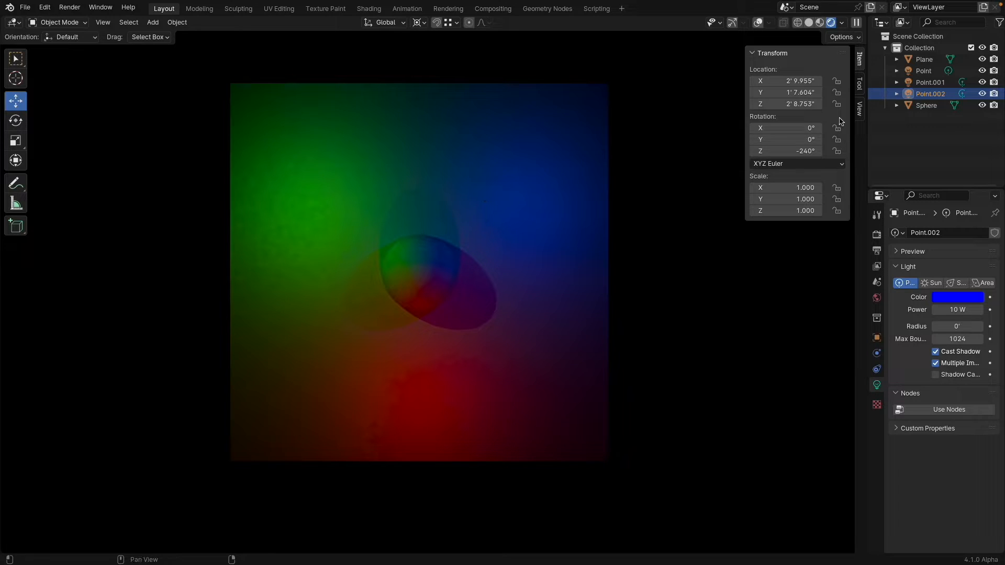
Select all three point lights and lower them together to a Z location of 2' 7.753"
left_click(938, 72)
left_click(935, 95, "shift")
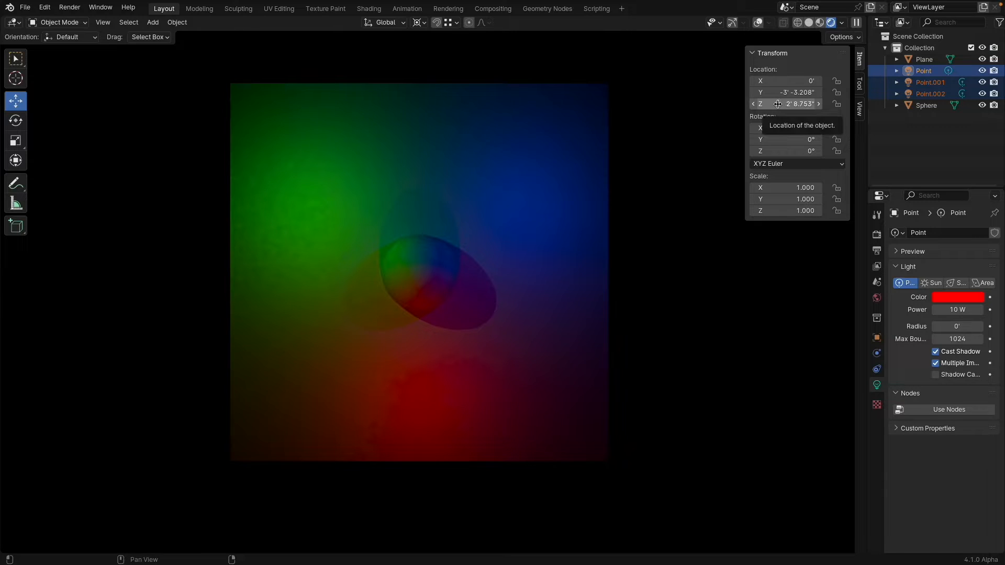
mouse_move(778, 106)
left_mouse_down()
mouse_move(819, 106)
mouse_move(778, 106)
mouse_move(786, 106)
left_mouse_up()
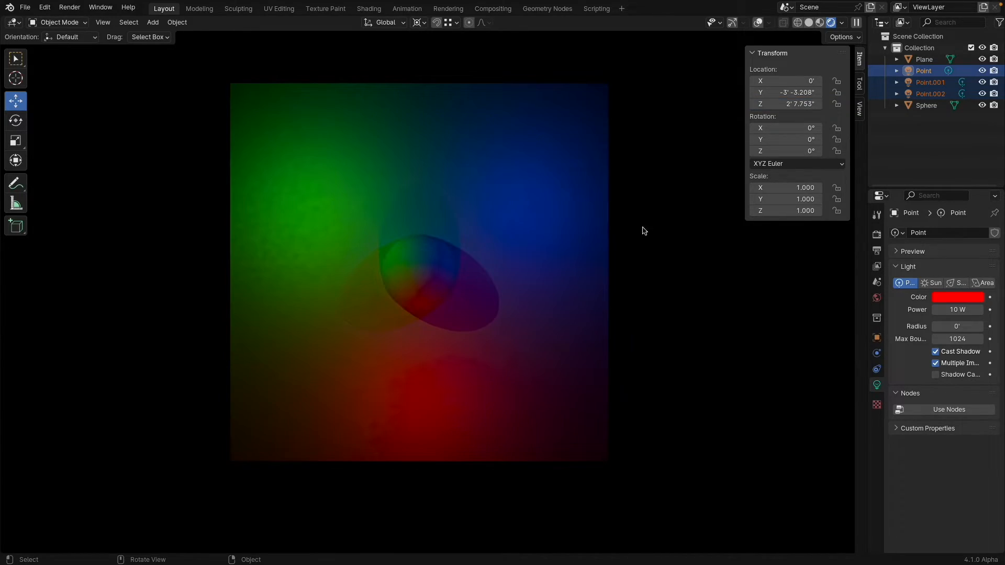
Set the power of the red, green and blue point lights to 20 W each
left_click(951, 309)
type("40")
key("Return")
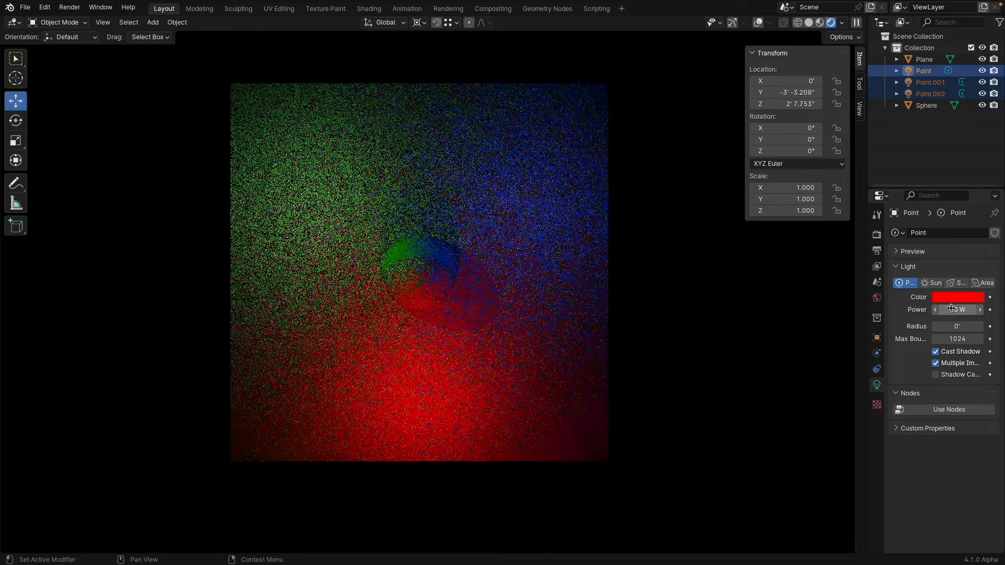
left_click(930, 83)
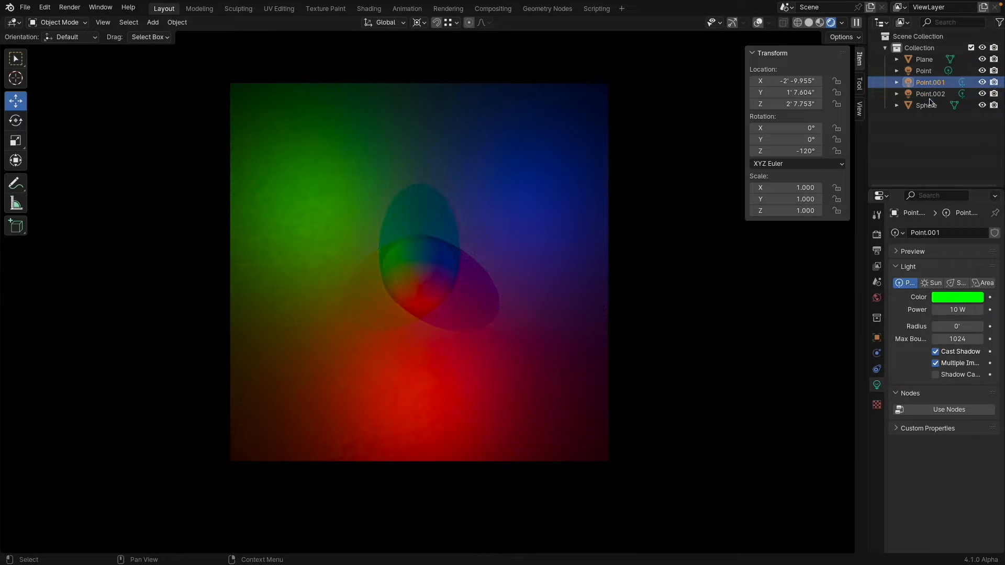
left_click(957, 309)
type("20")
key("Return")
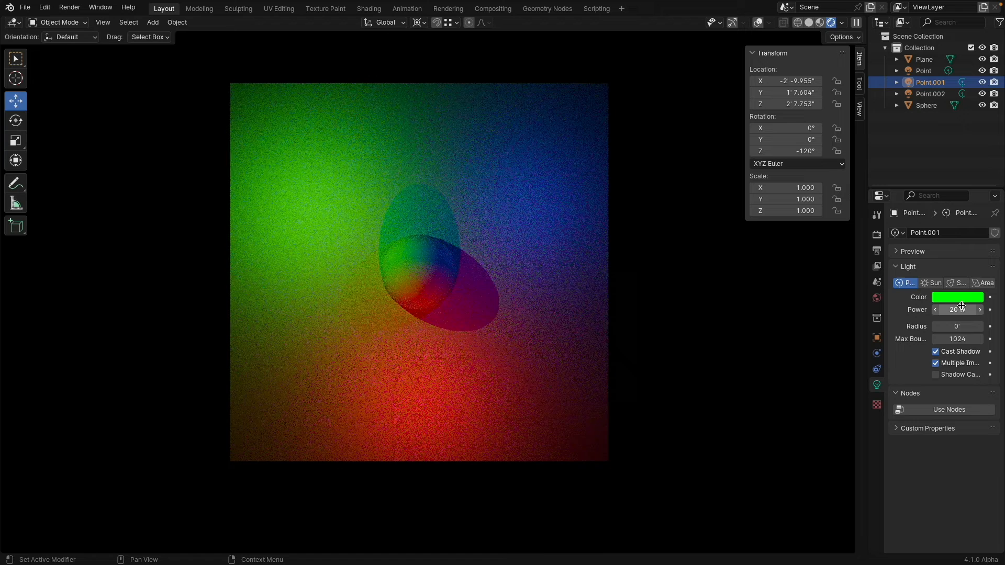
left_click(945, 95)
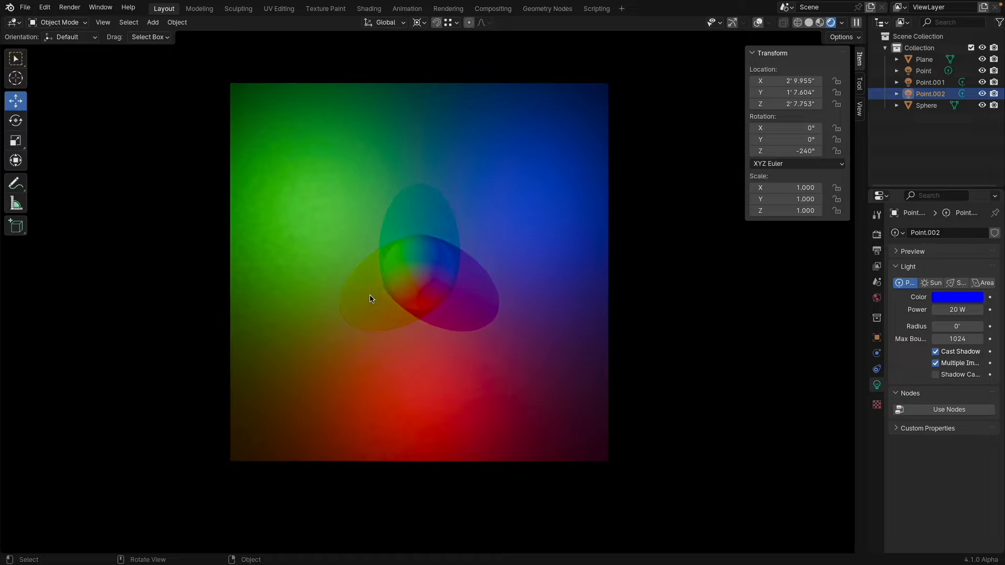
Show the viewport gizmos and overlays again and switch the viewport to solid shading
scroll(386, 293, "up", 5)
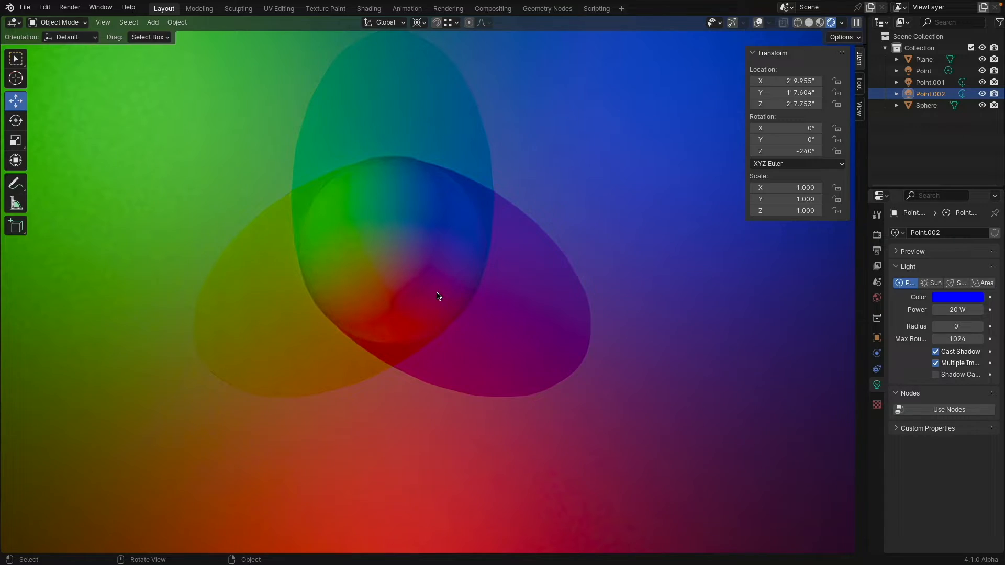
scroll(438, 296, "down", 6)
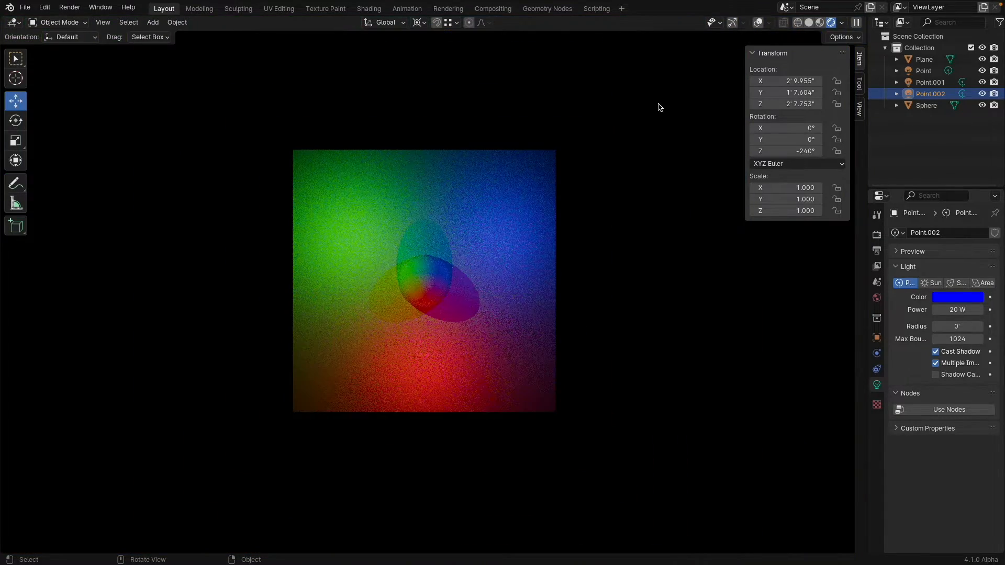
left_click(732, 22)
left_click(758, 23)
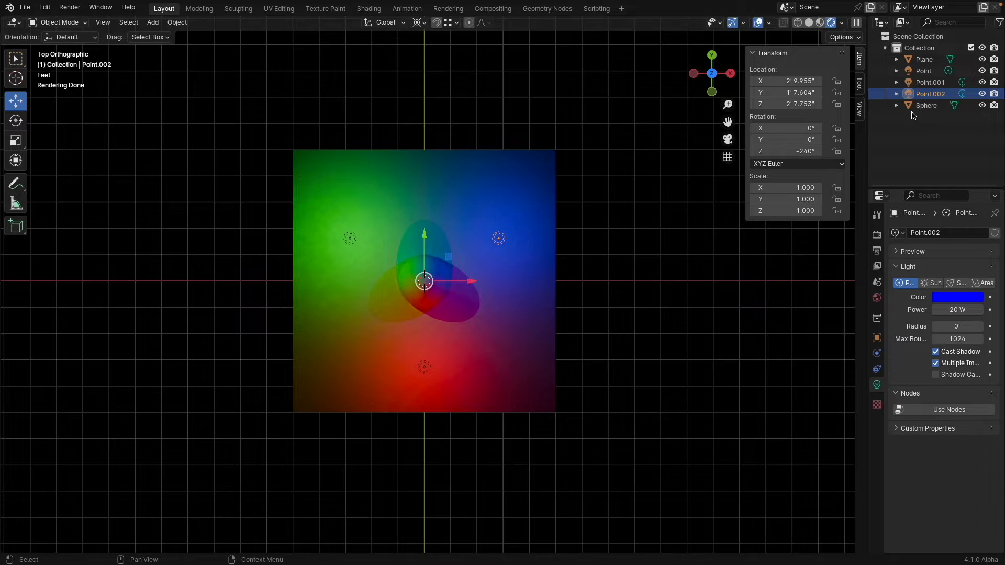
left_click(809, 23)
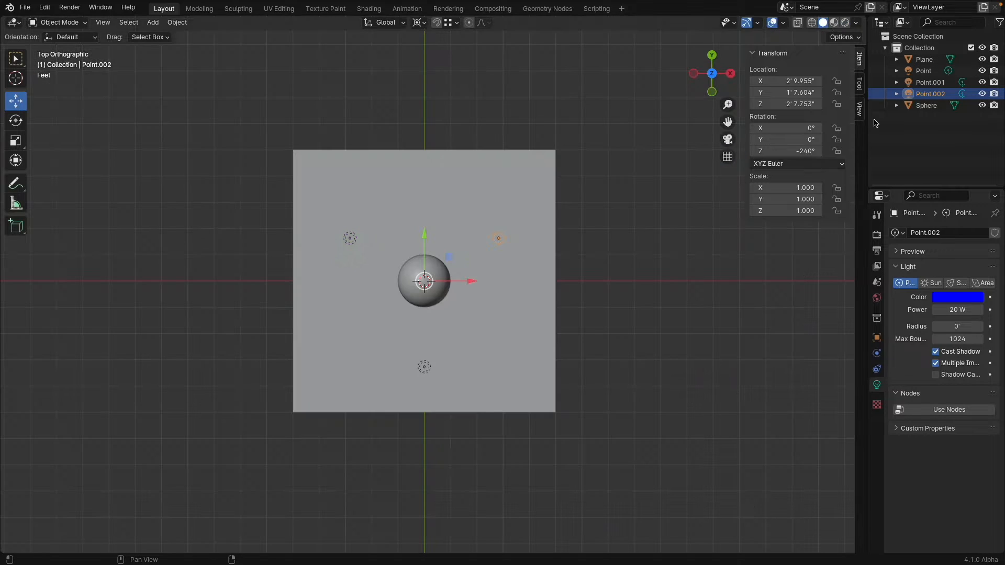
Duplicate the red, green and blue point lights together and rotate the copies 60° around the 3D Cursor
left_click(924, 71)
left_click(929, 96, "shift")
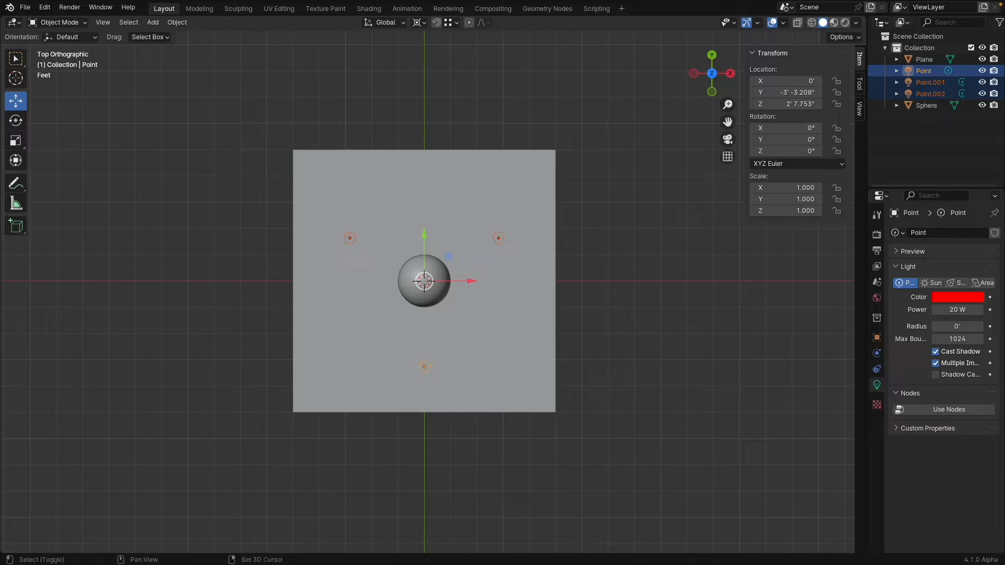
key("shift+d")
key("r")
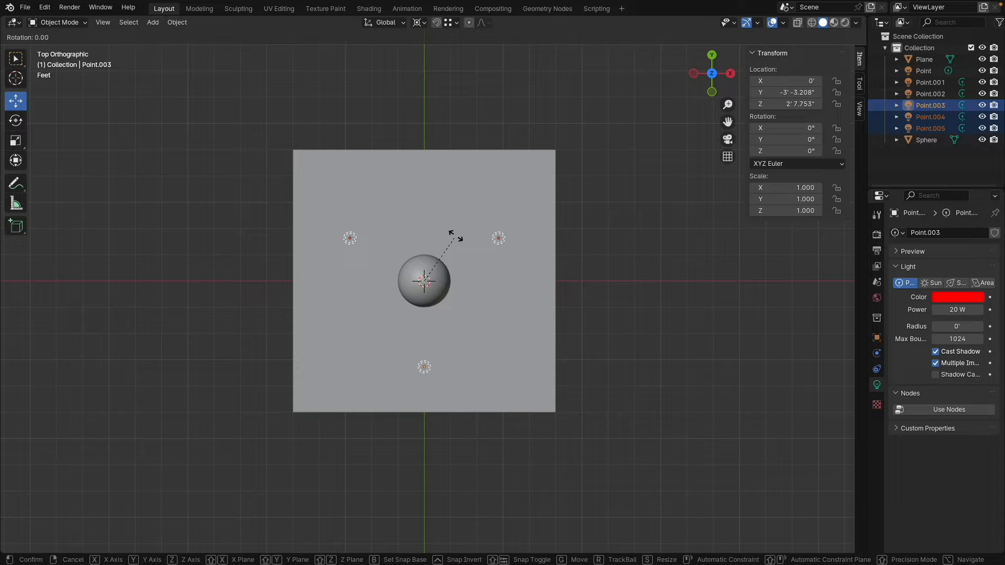
type("60")
key("Return")
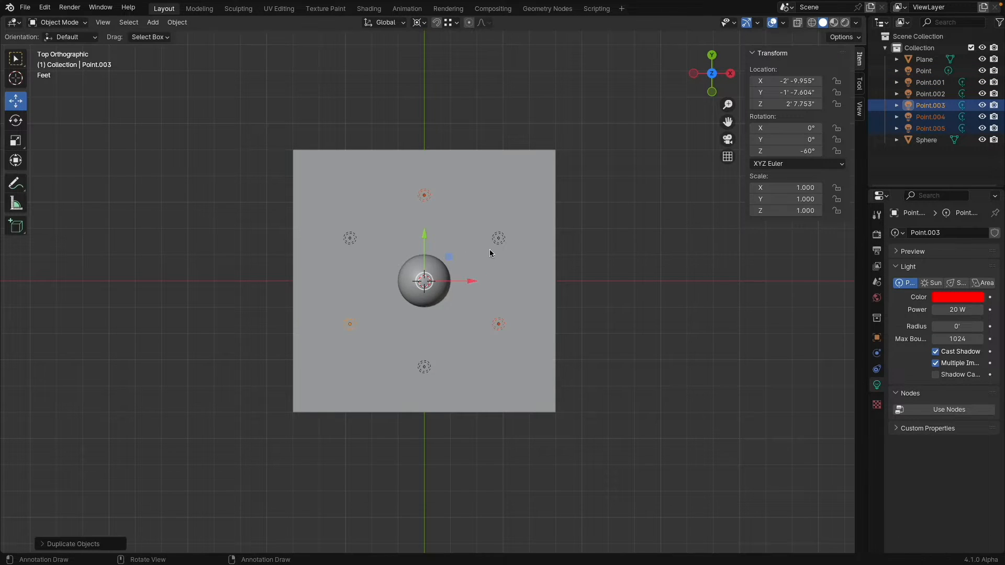
Recolour the copy of the red light to pure yellow with RGB values 1, 1, 0
left_click(350, 325)
left_click(944, 298)
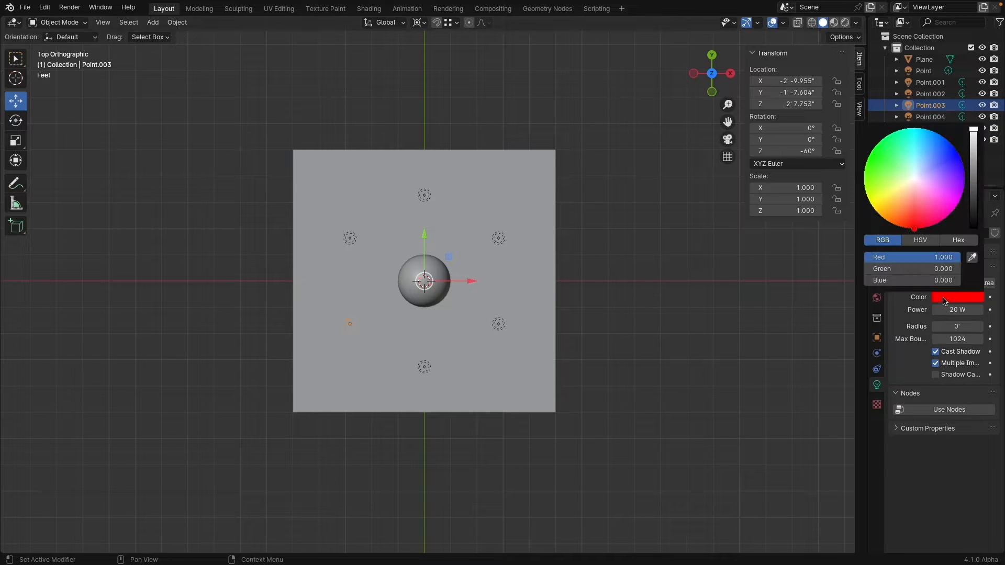
left_click_drag(886, 215, 870, 203)
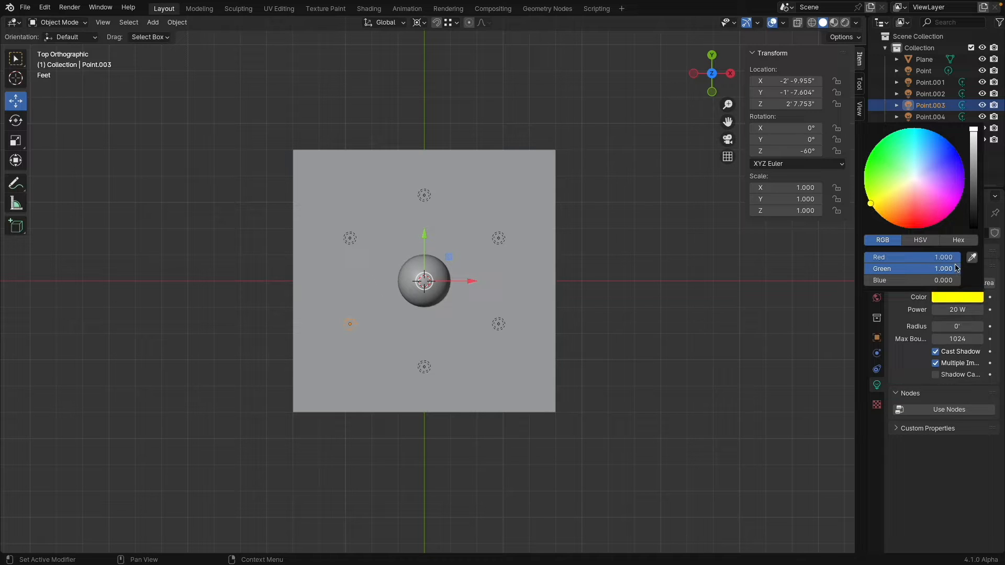
Recolour the copy of the green light to pure cyan with RGB values 0, 1, 1
left_click(428, 196)
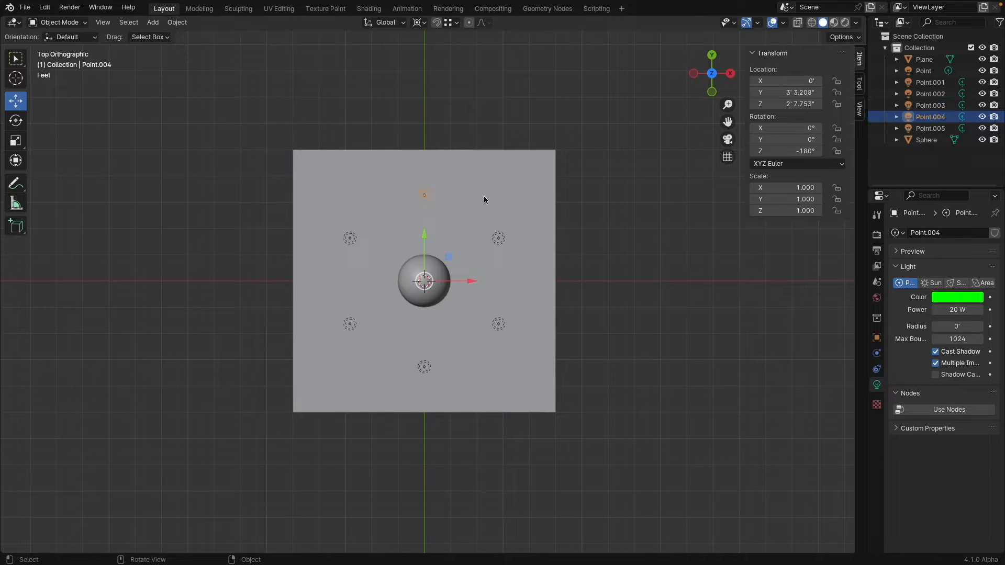
left_click(947, 298)
left_click_drag(907, 151, 915, 128)
left_click_drag(942, 269, 959, 269)
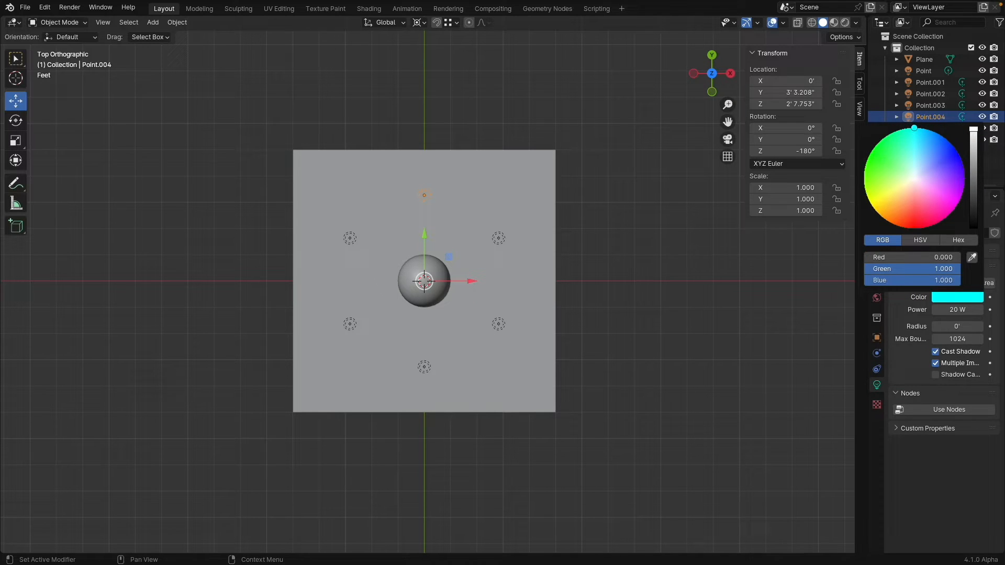
Recolour the copy of the blue light to pure magenta with RGB values 1, 0, 1
left_click(498, 324)
left_click(966, 300)
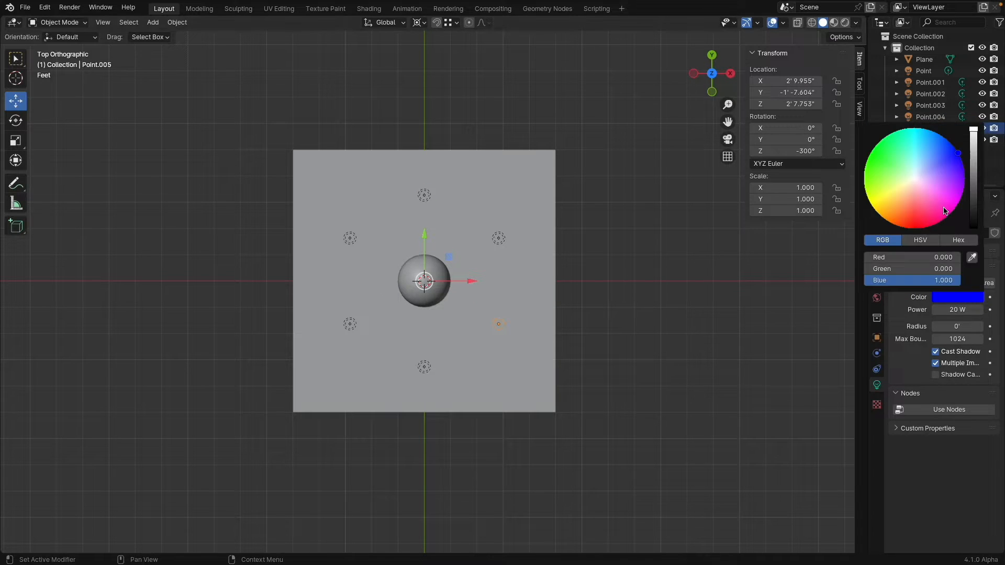
left_click(958, 203)
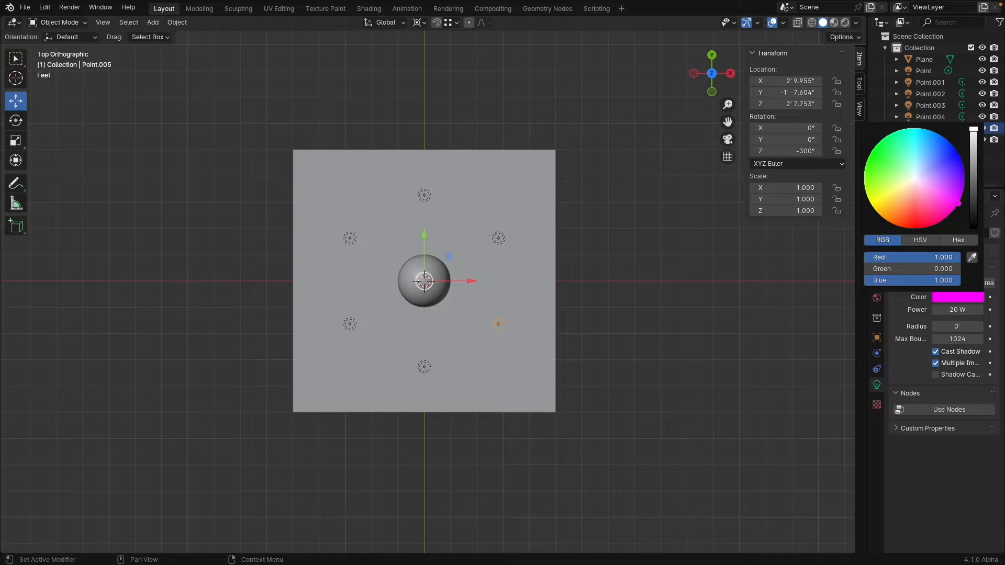
Switch the viewport back to rendered shading and deselect everything
left_click(845, 23)
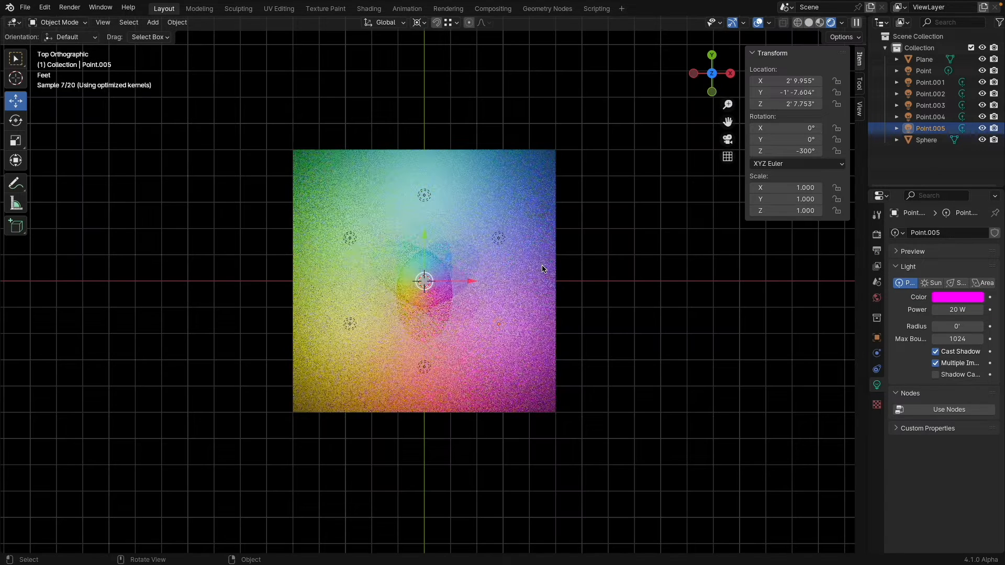
key("alt+a")
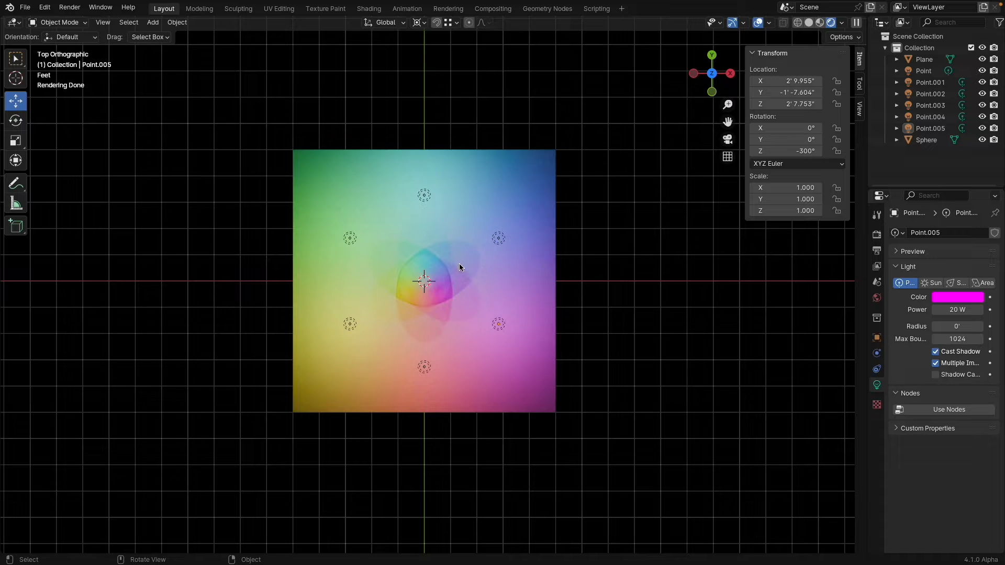
scroll(463, 263, "up", 1)
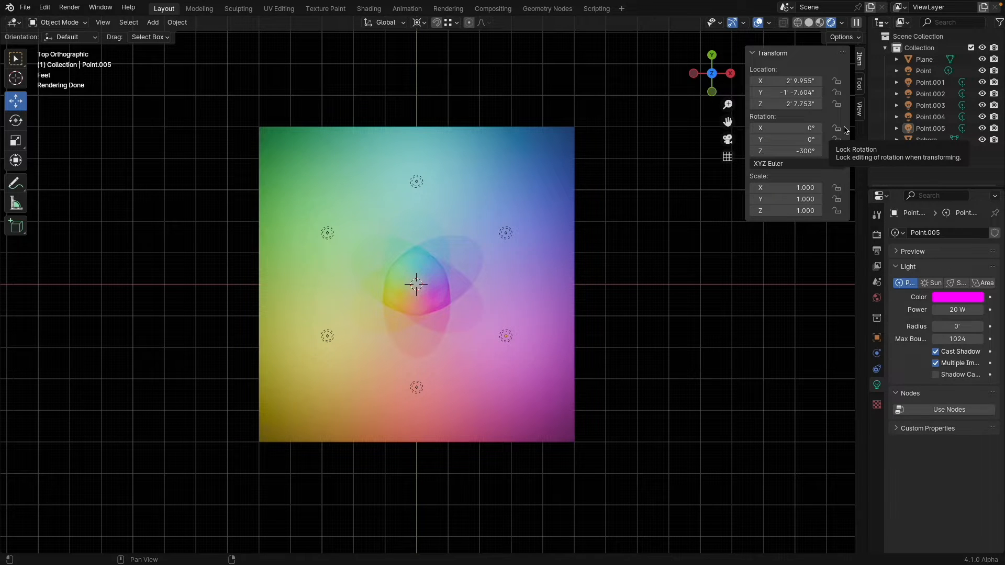
Move the original red, green and blue point lights into a new collection named RGB
left_click(924, 72)
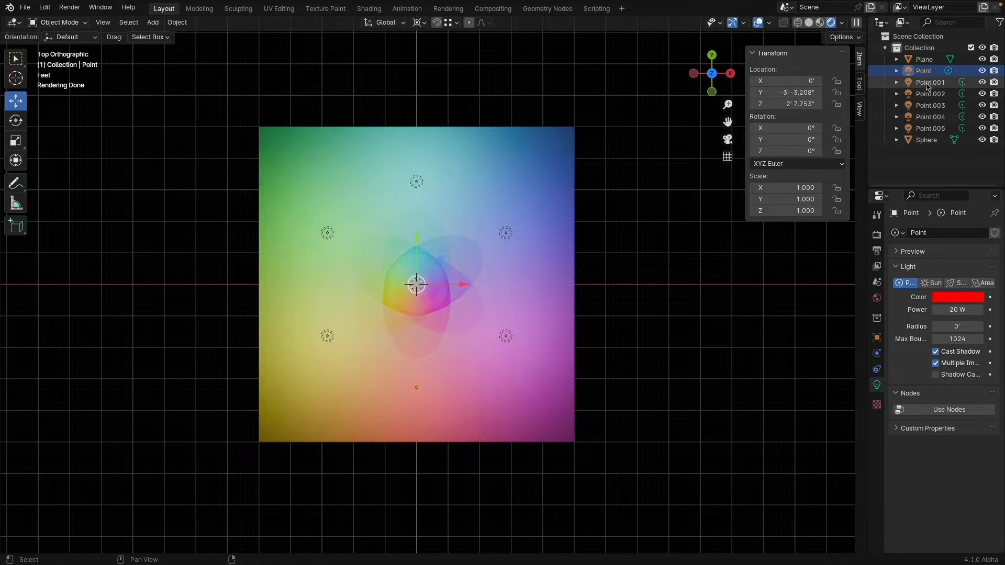
left_click(926, 95, "shift")
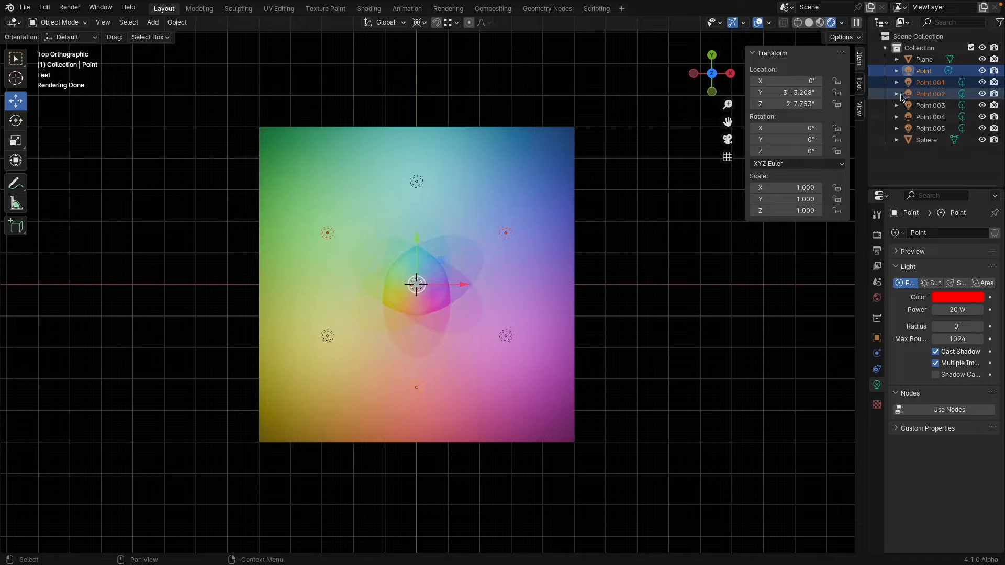
key("m")
left_click(607, 122)
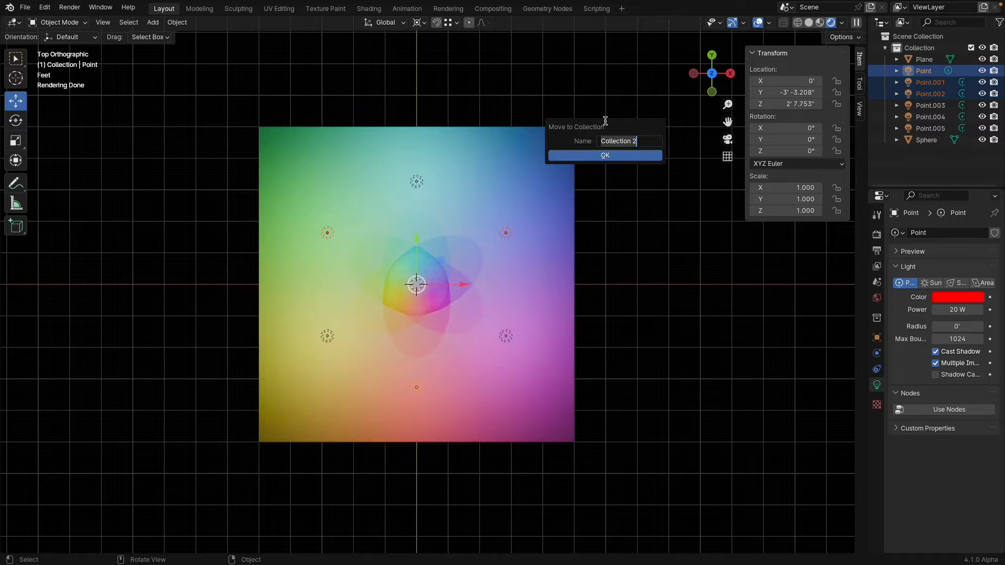
key("BackSpace")
type("RGB")
key("Return")
left_click(620, 156)
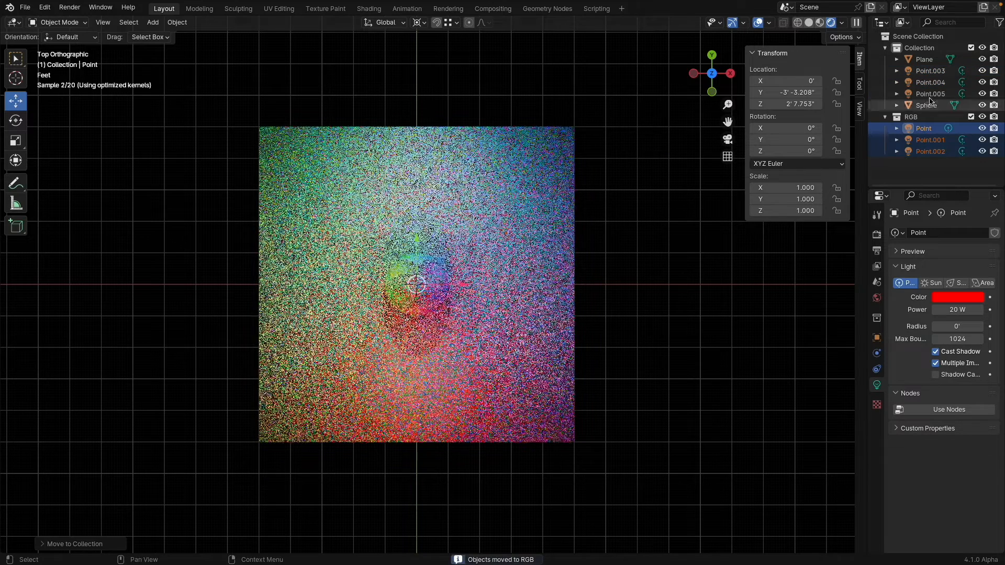
Exclude the RGB collection from the view layer and move the yellow, cyan and magenta point lights into a new collection named CMY
left_click(971, 117)
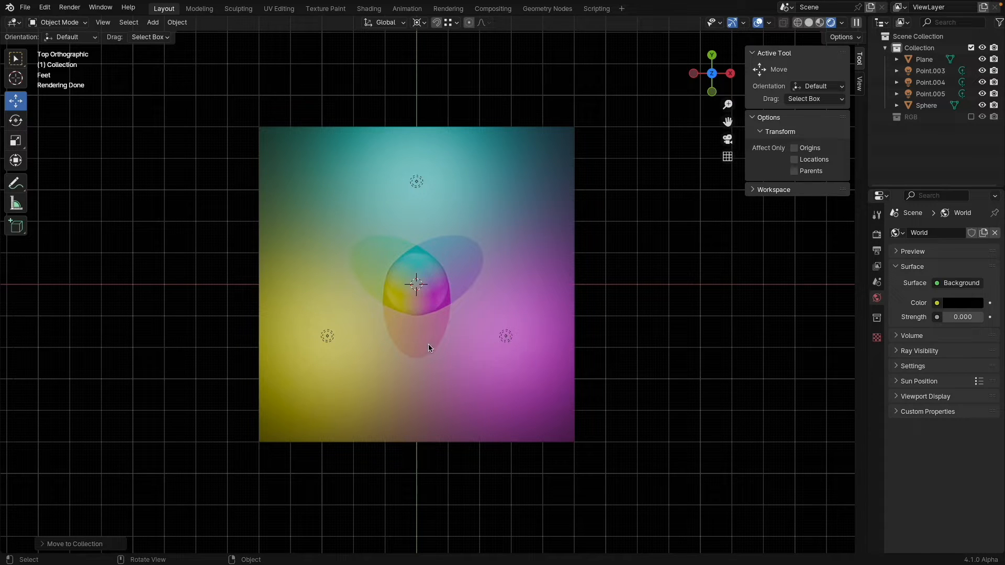
left_click(929, 71)
left_click(928, 94, "shift")
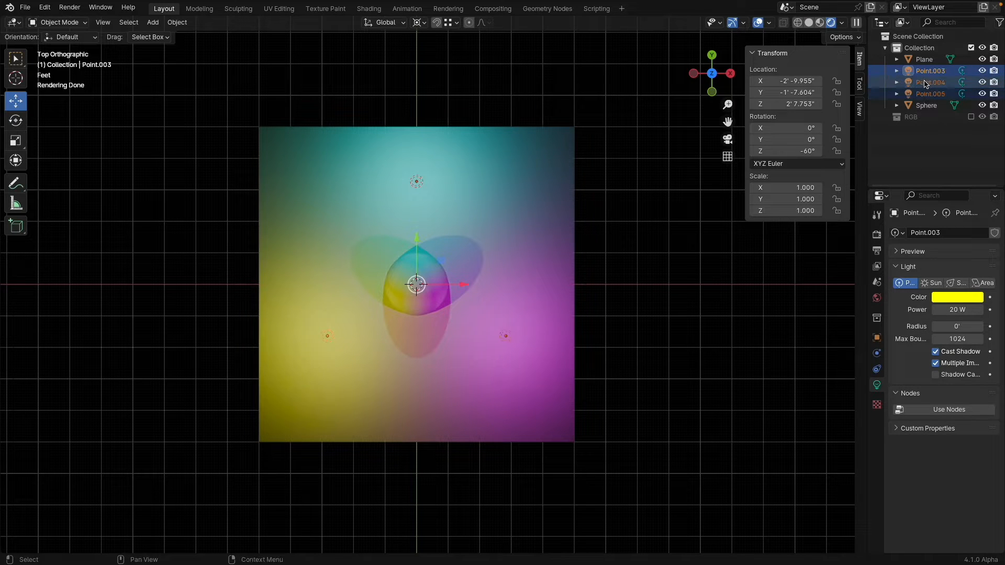
key("m")
left_click(556, 274)
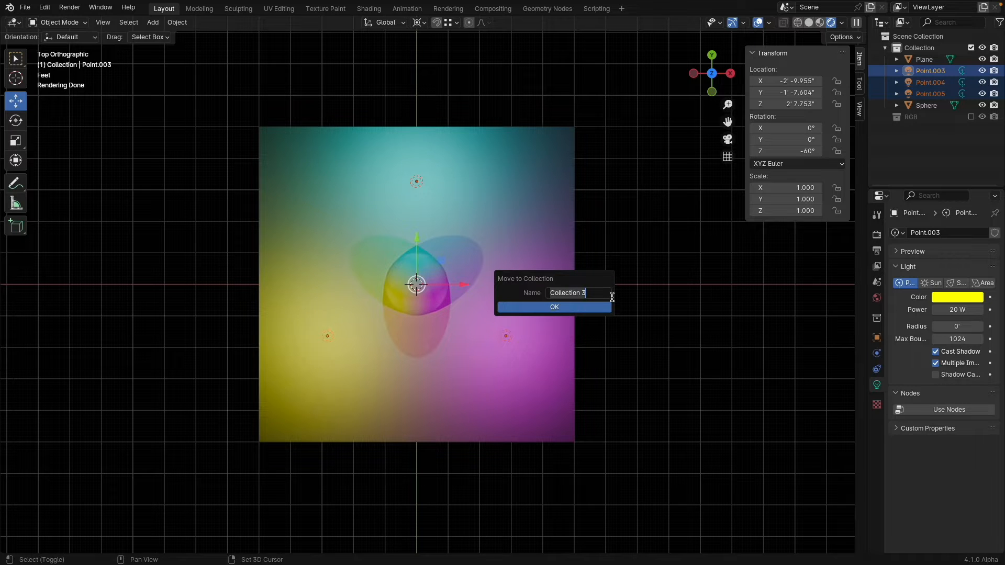
type("CMY")
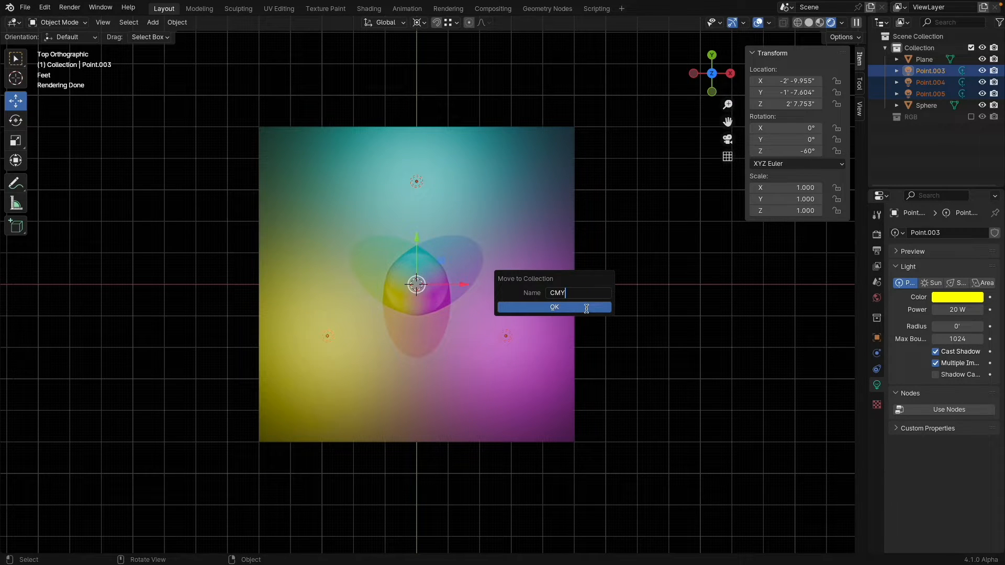
left_click(587, 308)
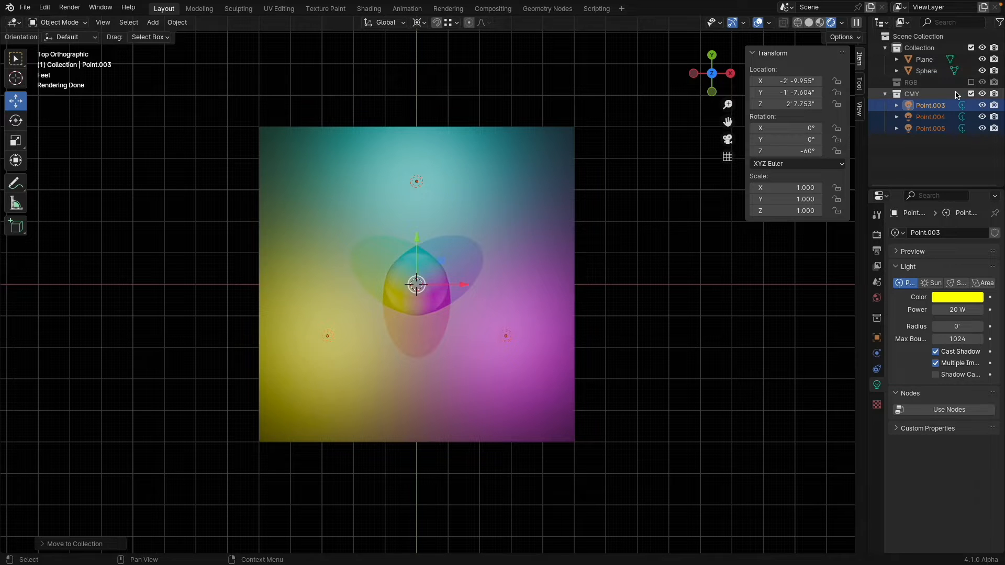
Turn the RGB collection back on, deselect all lights, and hide the viewport gizmos and overlays
left_click(971, 82)
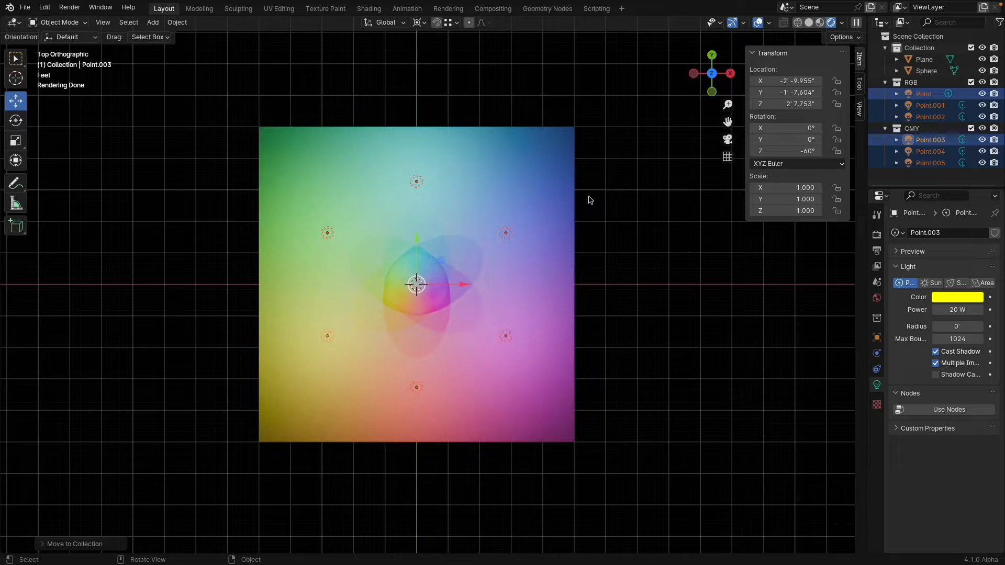
left_click(577, 295)
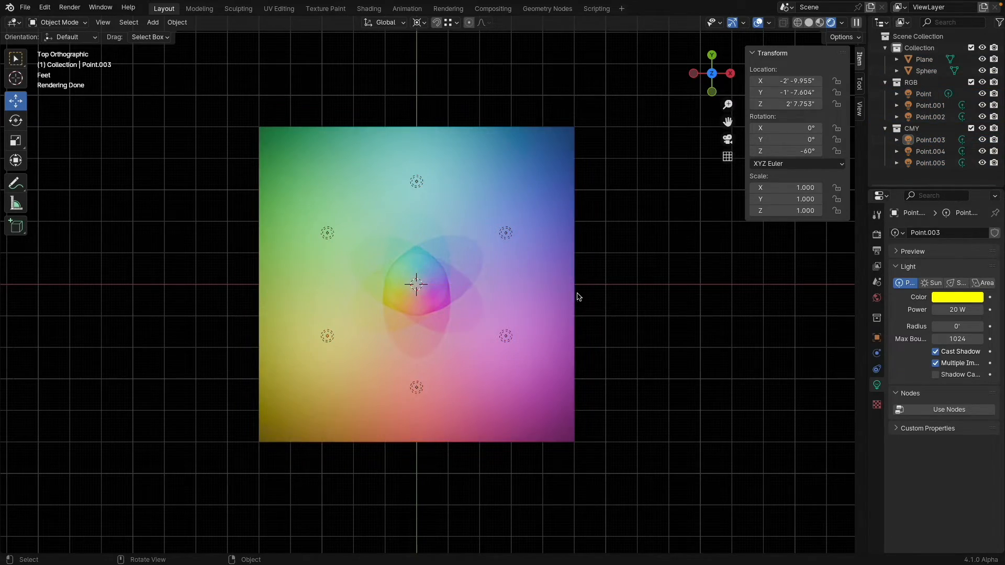
scroll(576, 299, "up", 2)
middle_click_drag(575, 299, 643, 303, "shift")
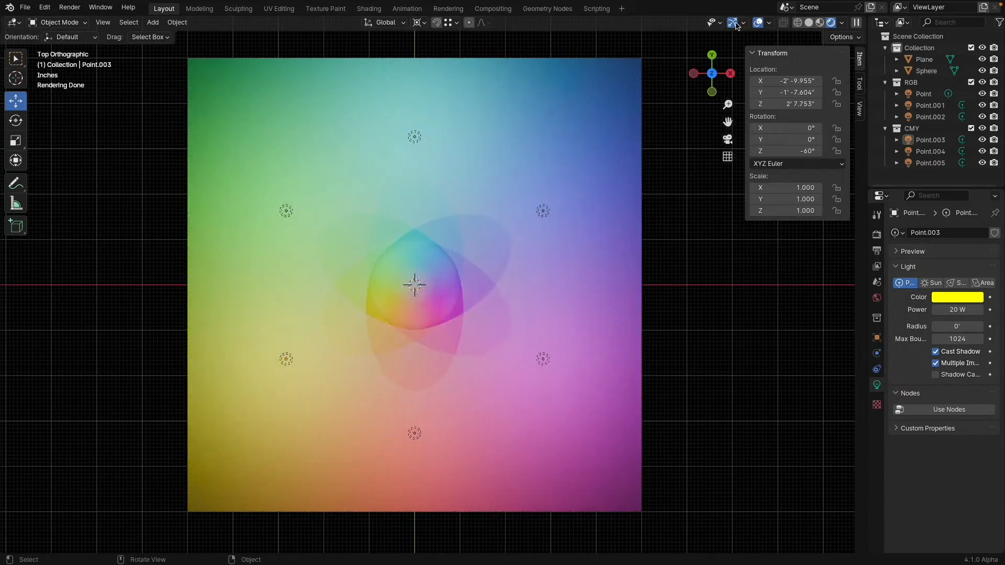
left_click(760, 22)
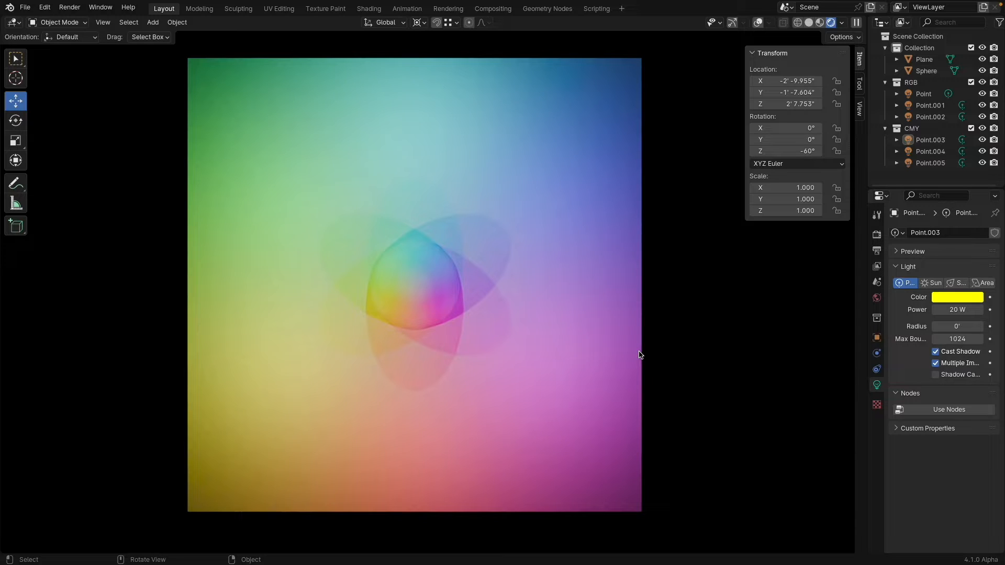
Give the plane a new material with a yellow base colour of about RGB 0.801, 0.704, 0
left_click(582, 122)
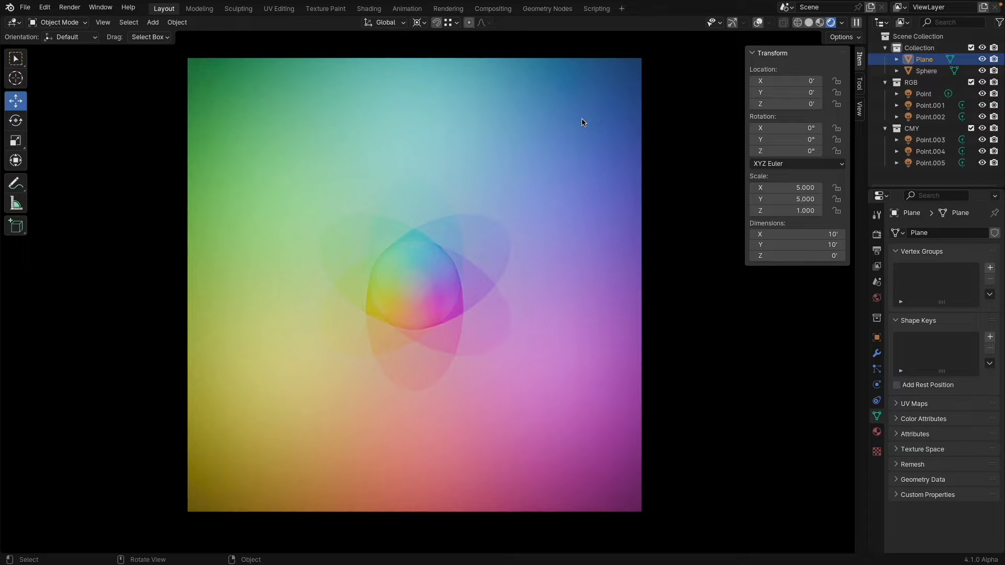
left_click(877, 432)
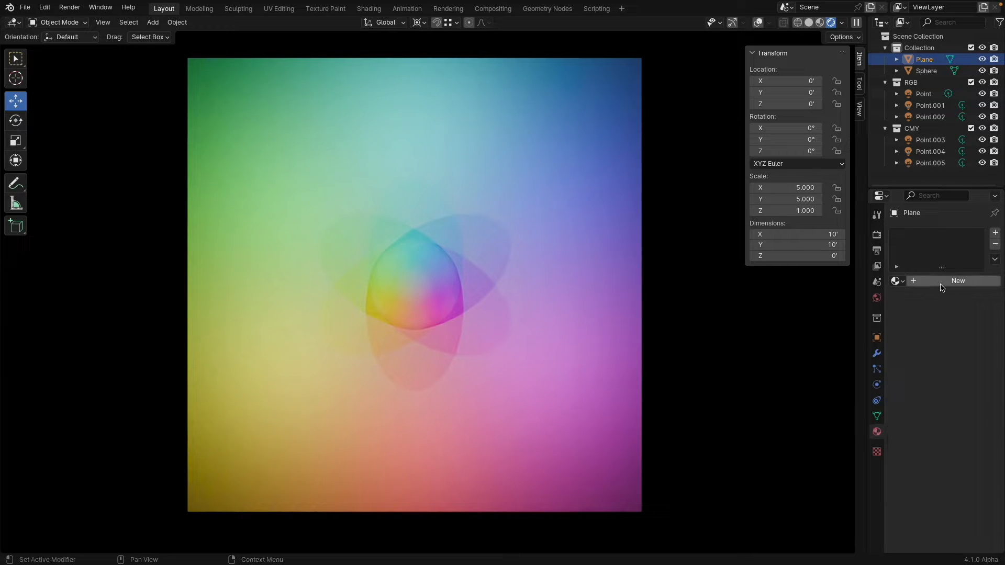
left_click(942, 283)
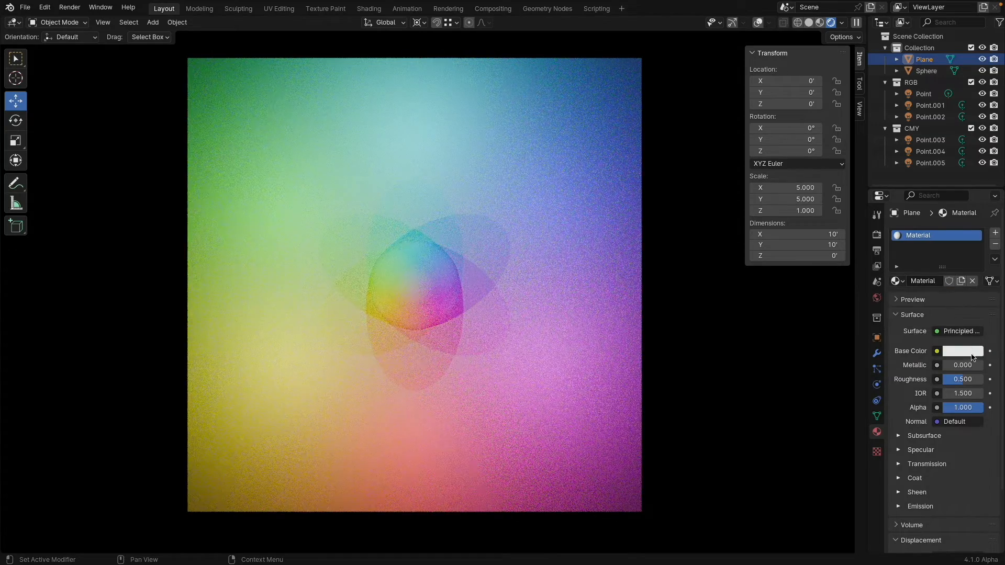
left_click(969, 351)
left_click_drag(925, 265, 871, 248)
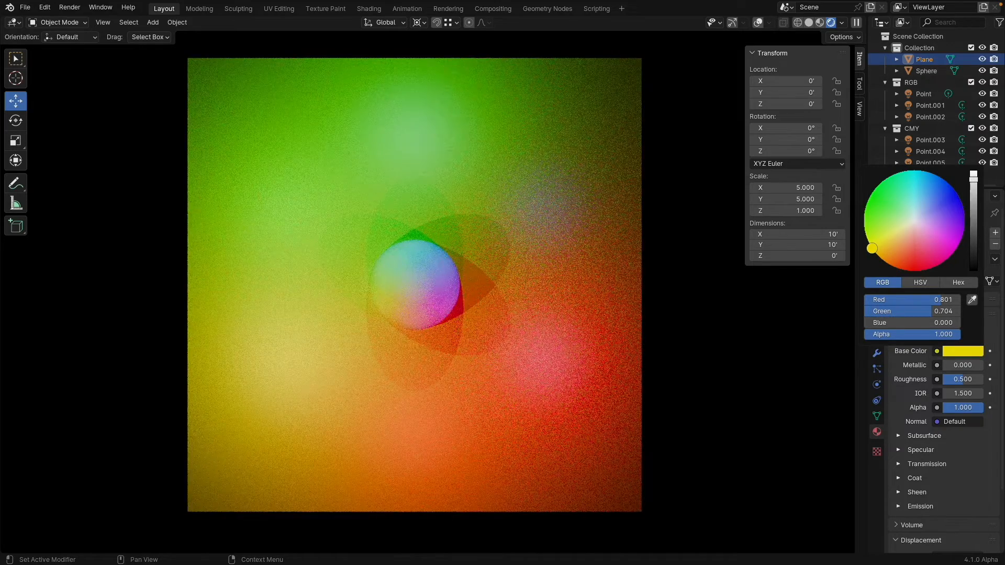
Try green, about RGB 0.010, 0.801, 0, and blue, about 0, 0, 0.802, as the plane's base colour
left_click_drag(872, 248, 868, 201)
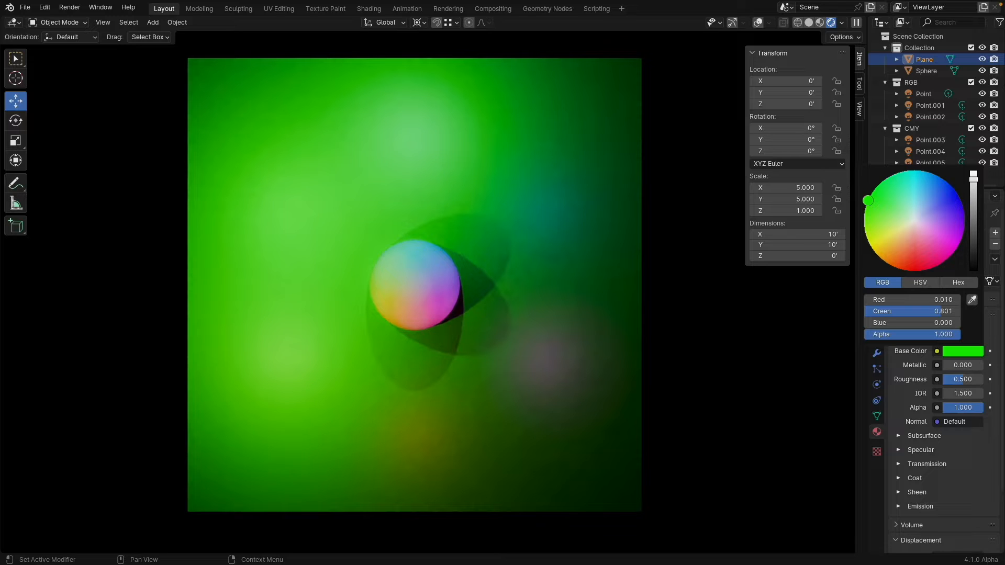
mouse_move(868, 200)
left_mouse_down()
mouse_move(905, 171)
mouse_move(955, 192)
left_mouse_up()
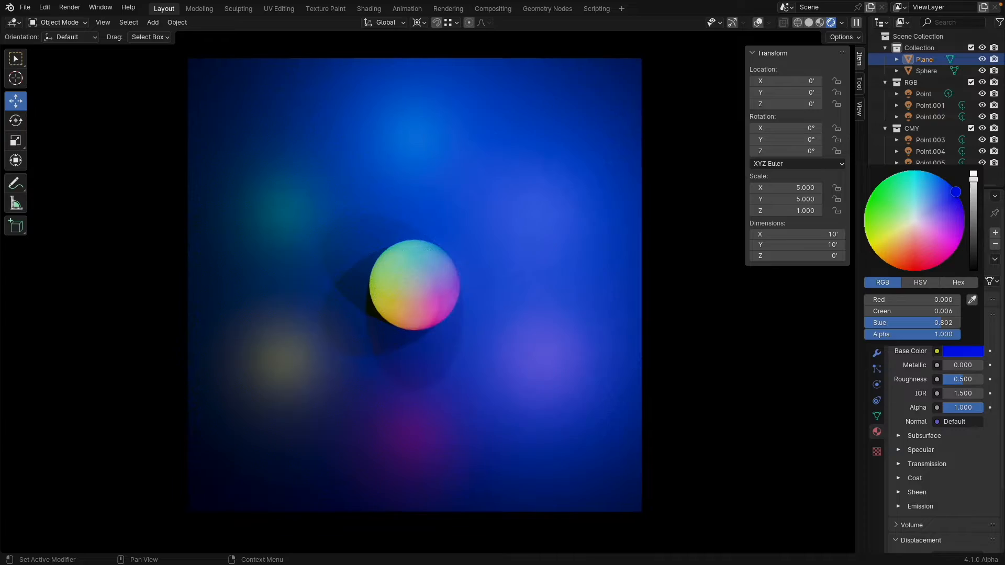
left_click_drag(956, 192, 957, 196)
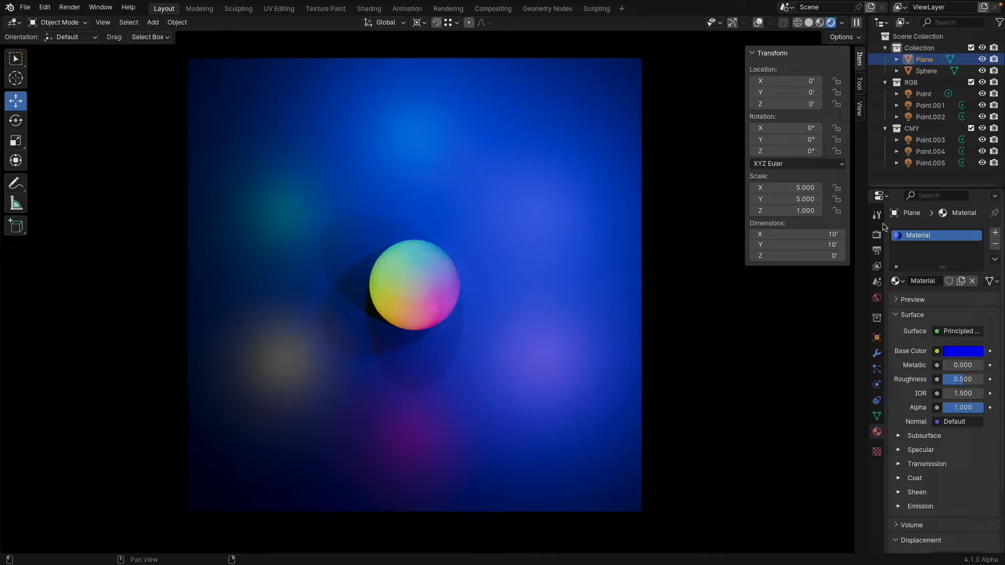
Shift the plane's base colour through magenta to red, about RGB 0.803, 0, 0.007
left_click(961, 354)
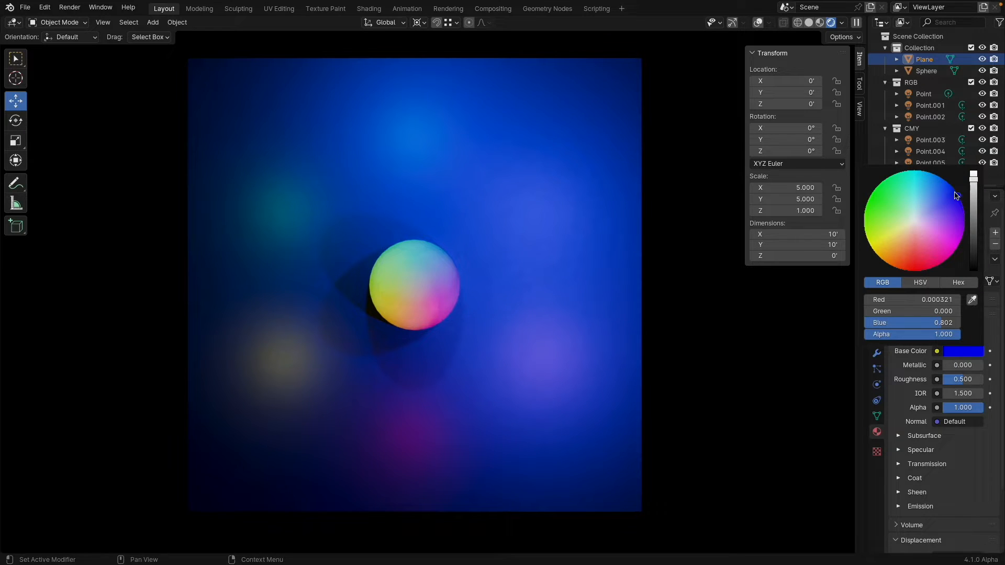
left_click_drag(961, 199, 959, 245)
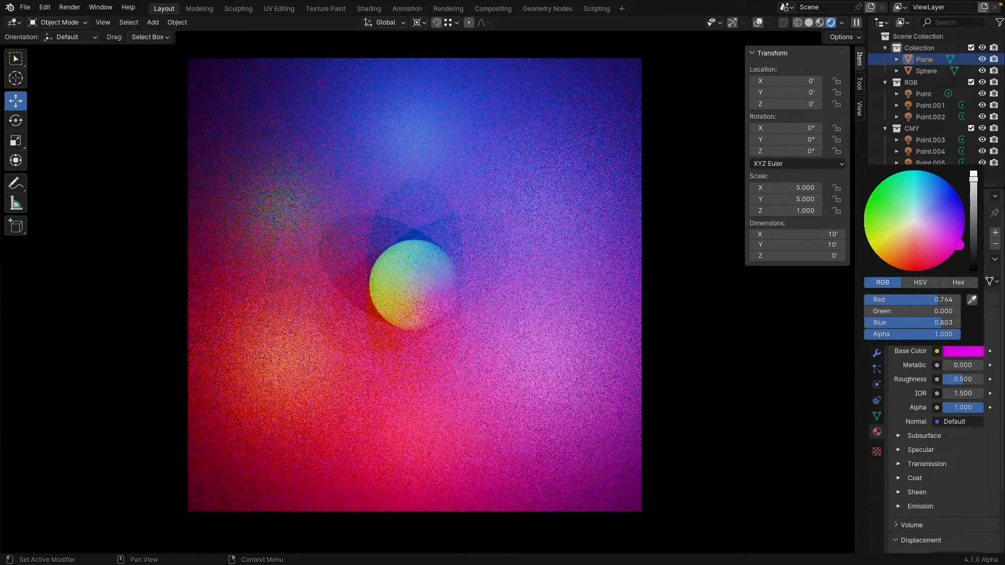
left_click_drag(959, 245, 915, 269)
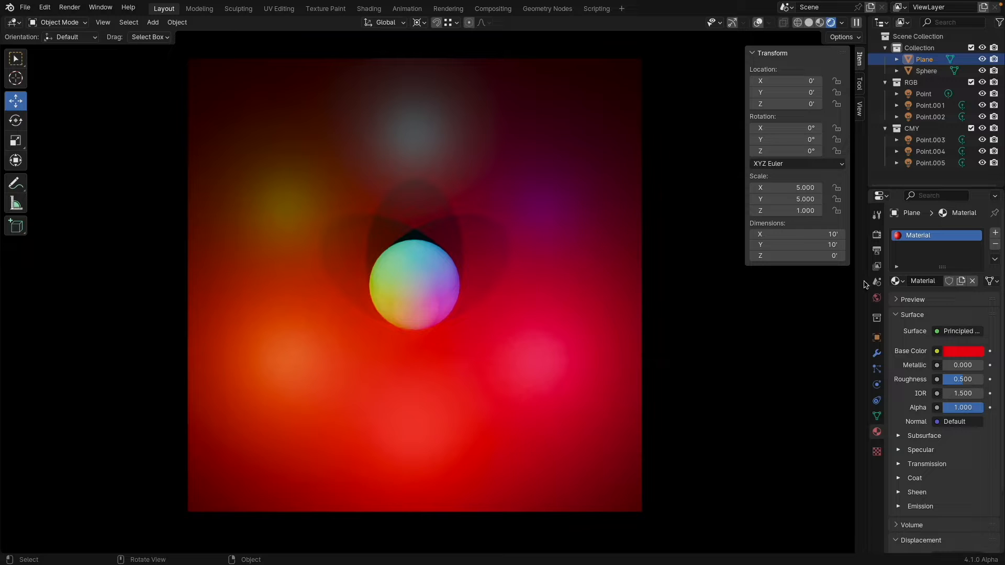
Switch the plane's base colour values to HSV and progressively lower the red's saturation
left_click(959, 352)
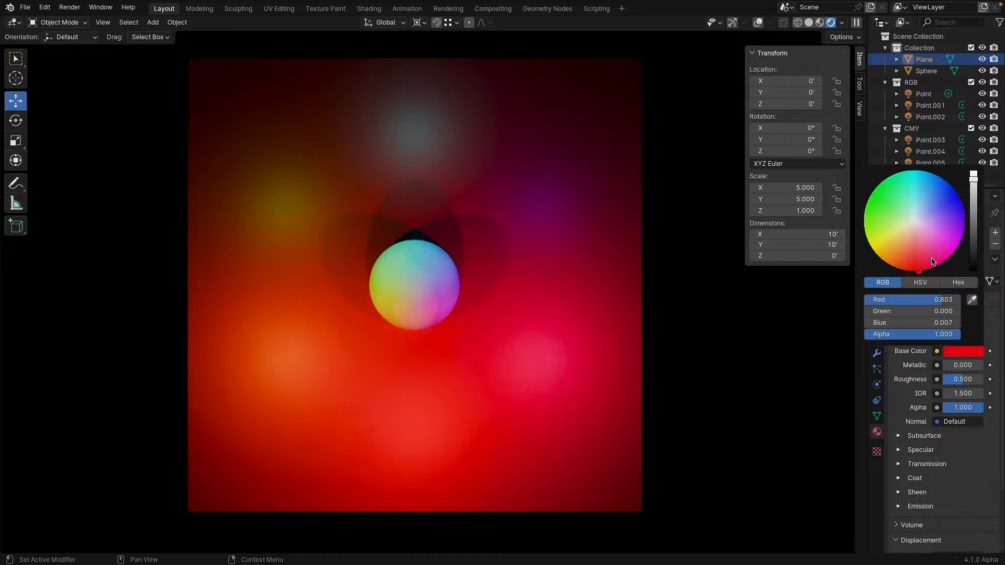
left_click(920, 282)
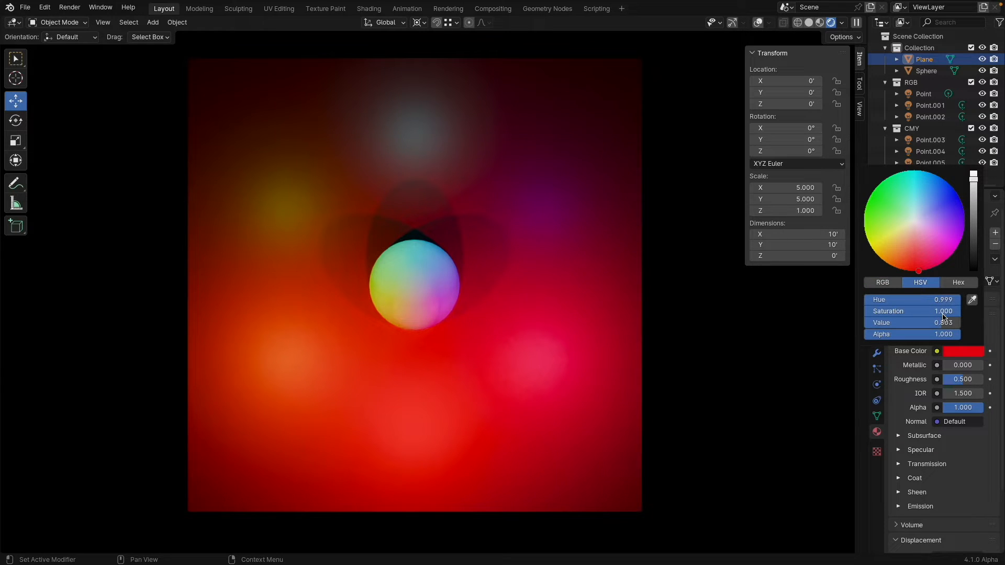
left_click_drag(945, 312, 908, 311)
left_click_drag(906, 312, 864, 312)
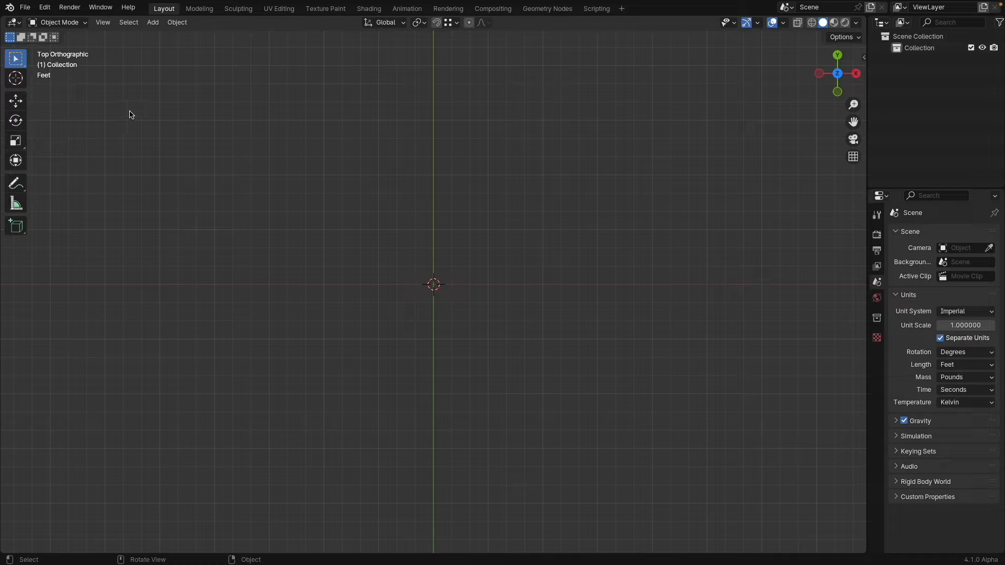
Add a mesh plane at the origin of the new empty scene
left_click(152, 22)
mouse_move(167, 38)
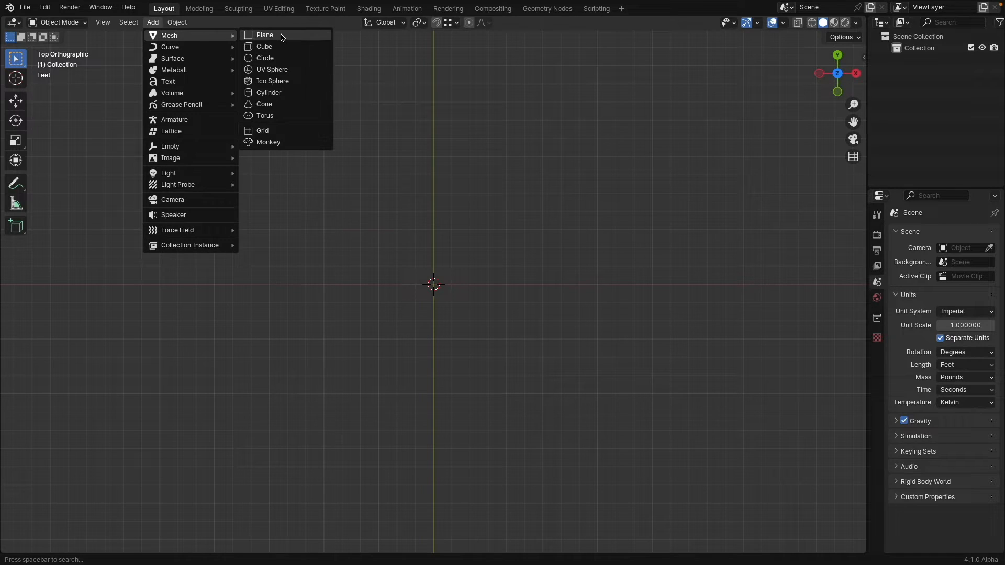
left_click(262, 34)
Show the plane's transform values and set its dimensions to 7' in X and 13' in Y
key("n")
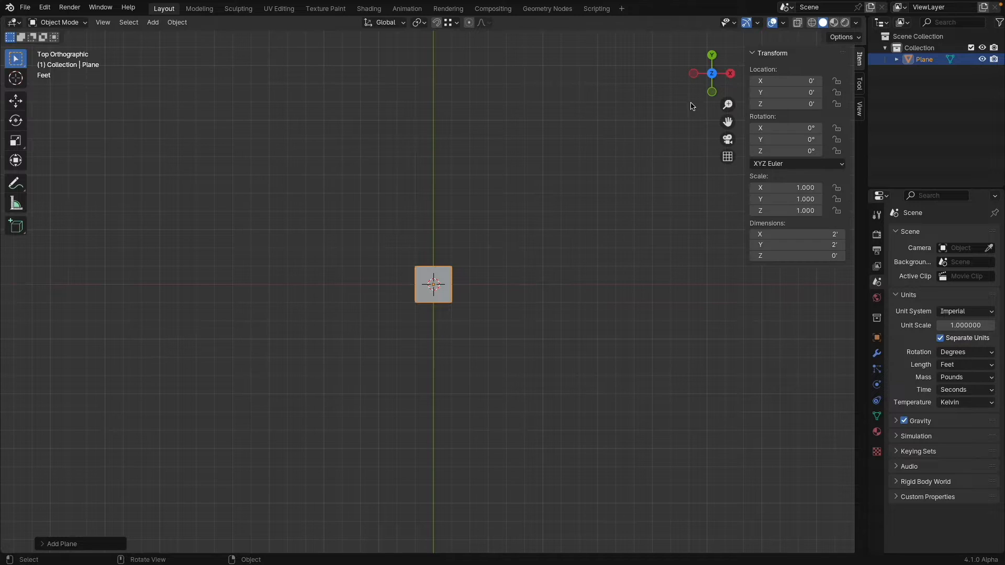
left_click(792, 234)
type("6")
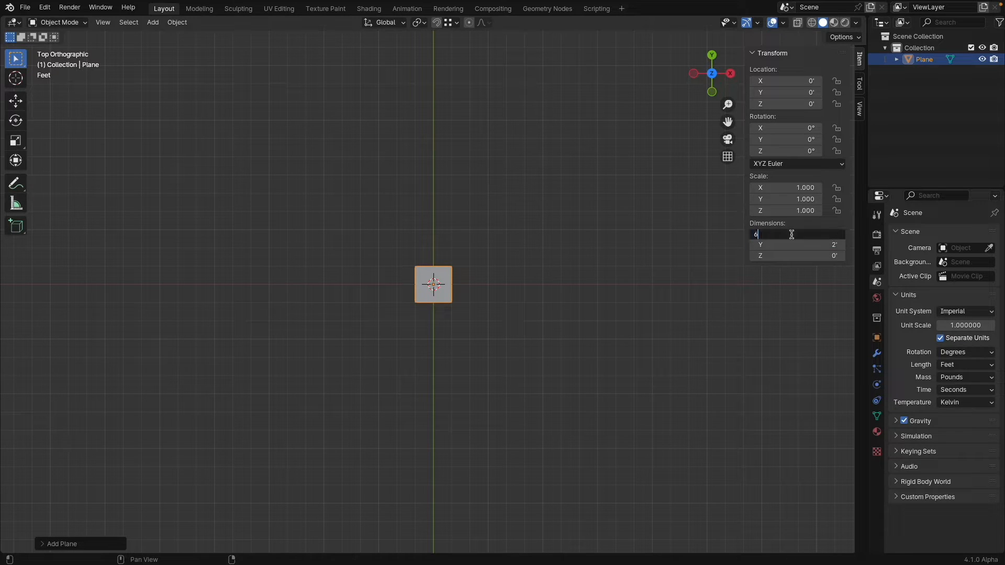
key("BackSpace")
type("7")
key("Return")
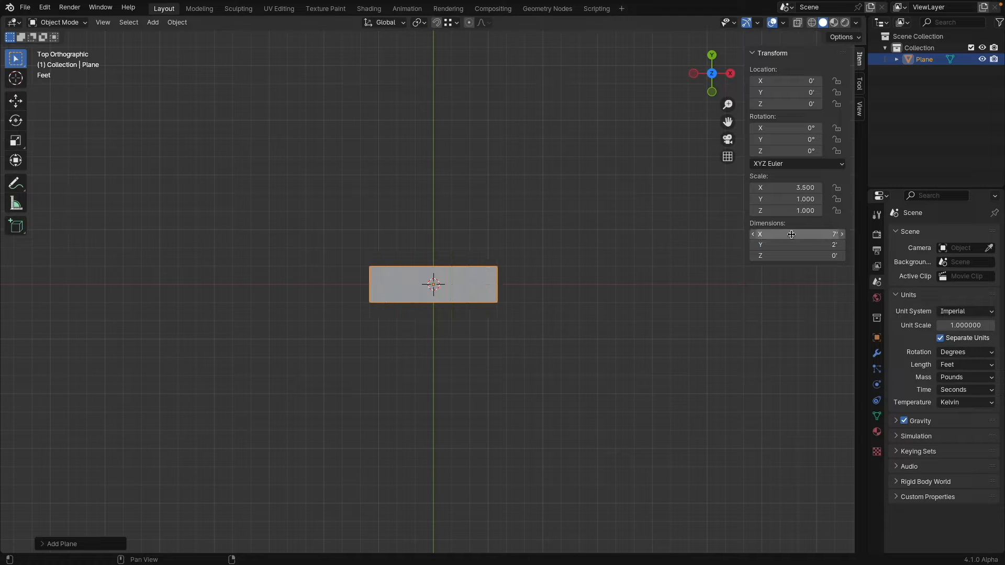
left_click(793, 246)
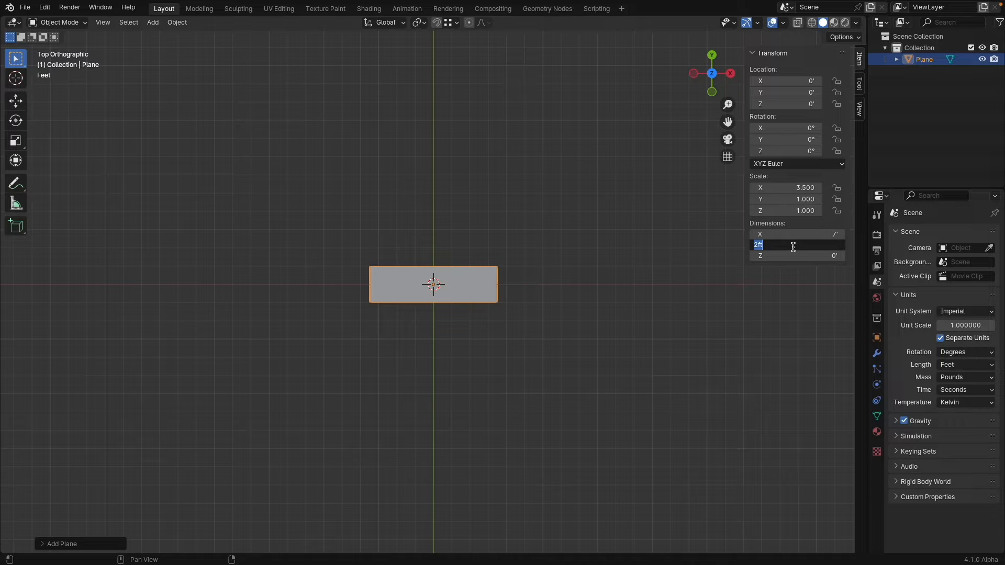
type("13")
key("Return")
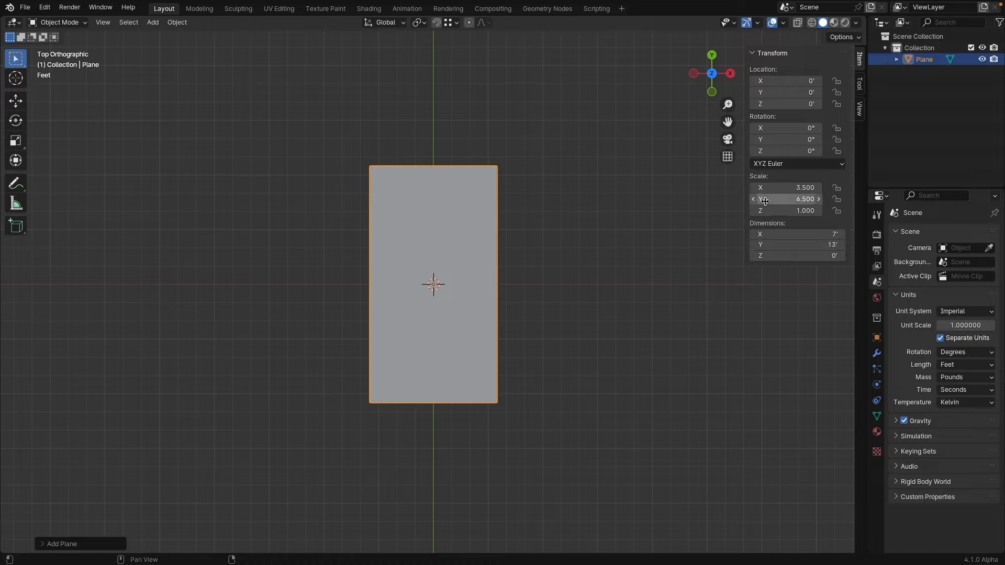
Apply the scale of the resized plane
left_click(177, 22)
mouse_move(204, 85)
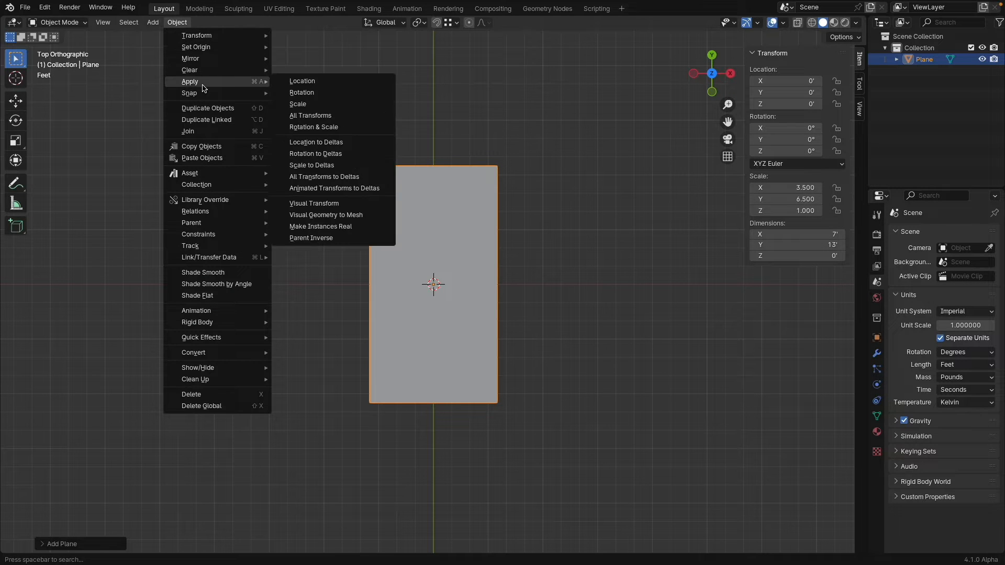
left_click(314, 104)
Enter Edit Mode on the plane and extrude its face 10' upward into a box
middle_click_drag(592, 233, 525, 233)
left_click(73, 23)
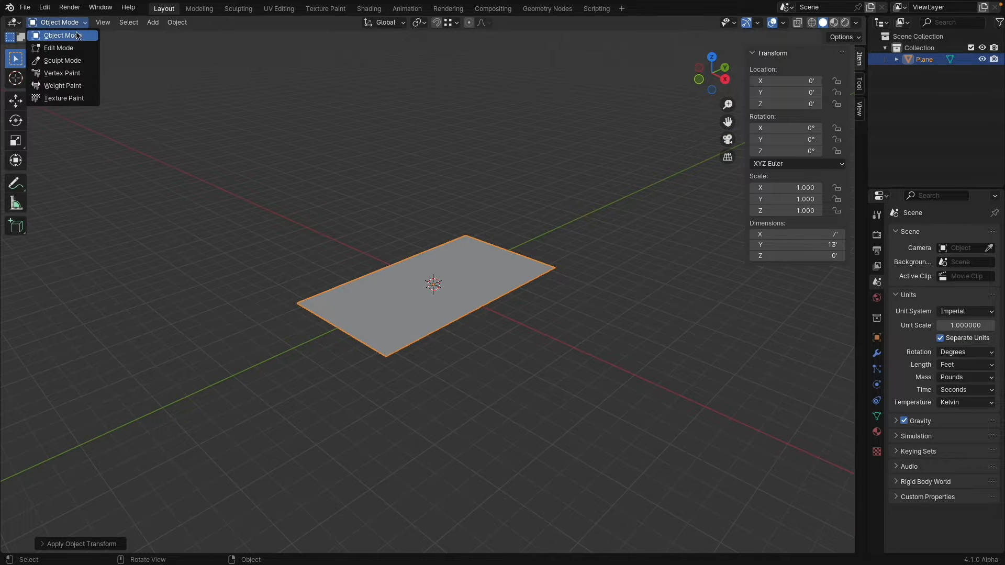
left_click(78, 48)
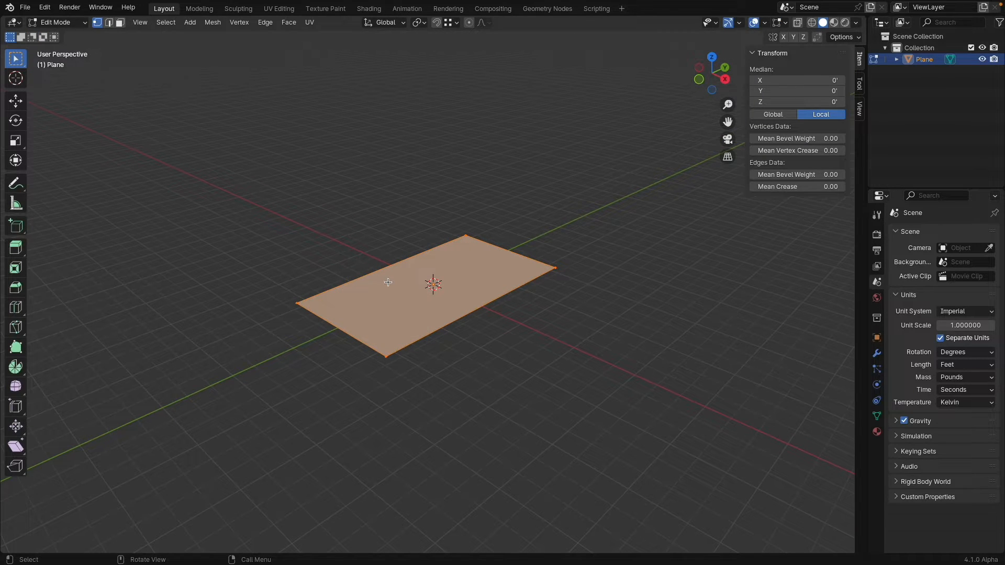
key("e")
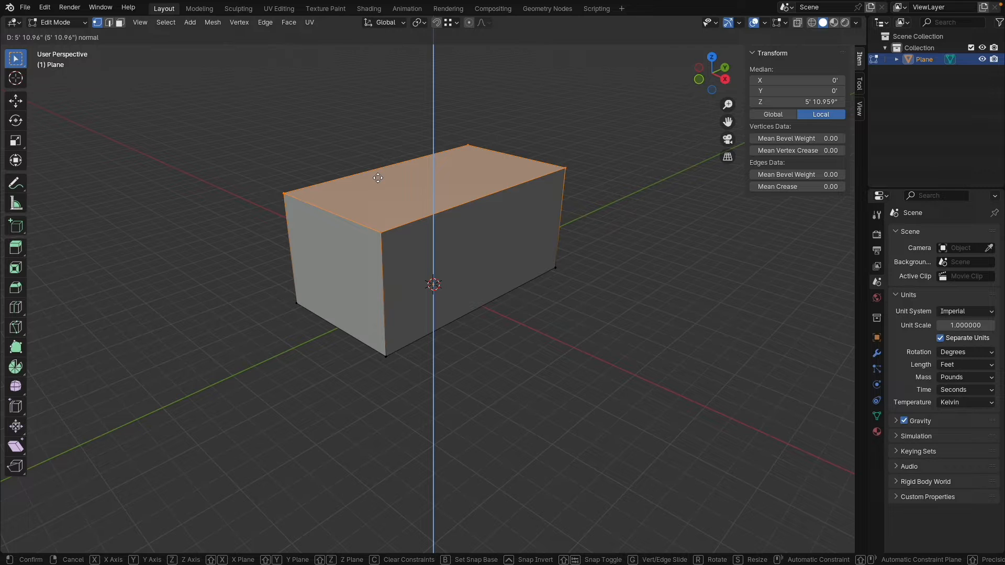
type("10")
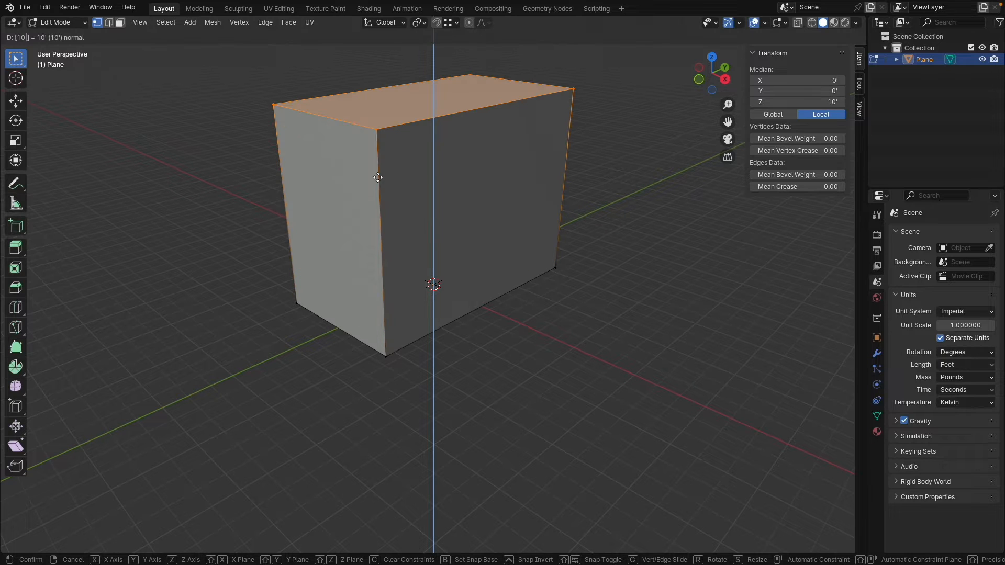
key("Return")
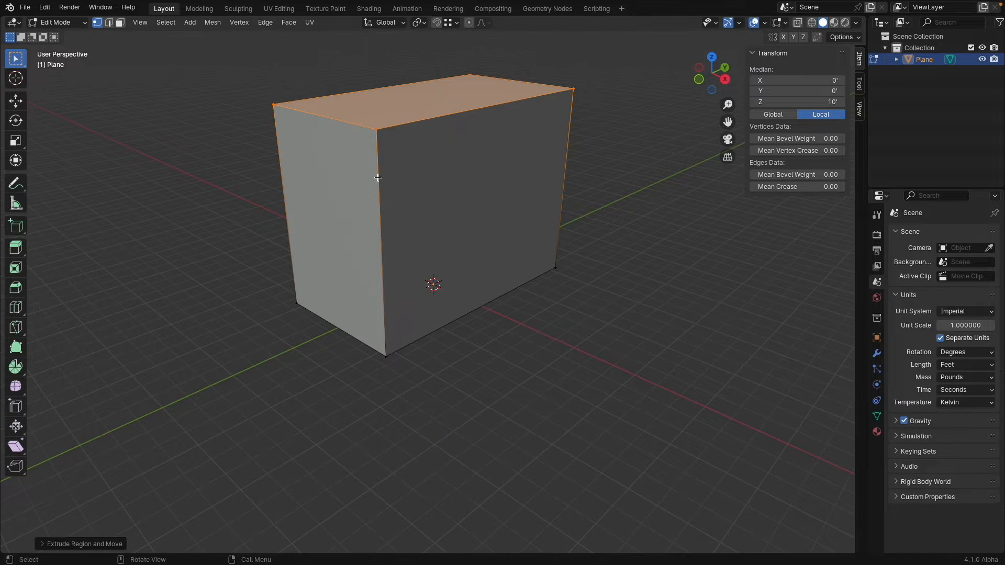
Delete the box's two opposite 7' wide end faces in face select mode
left_click(120, 22)
left_click(317, 179)
middle_click_drag(330, 183, 447, 204)
middle_click_drag(238, 161, 448, 163)
key("x")
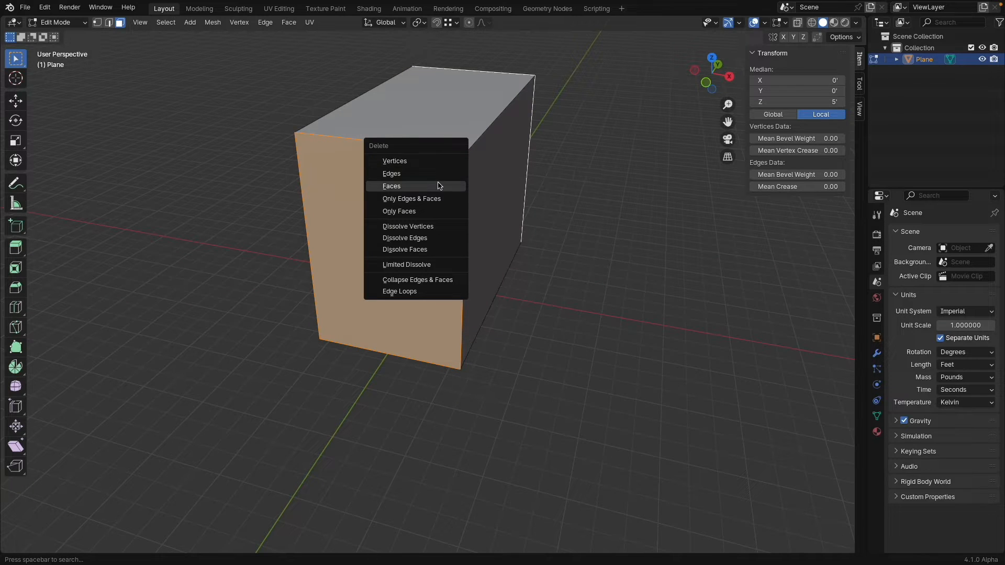
left_click(440, 185)
middle_click_drag(379, 227, 438, 262)
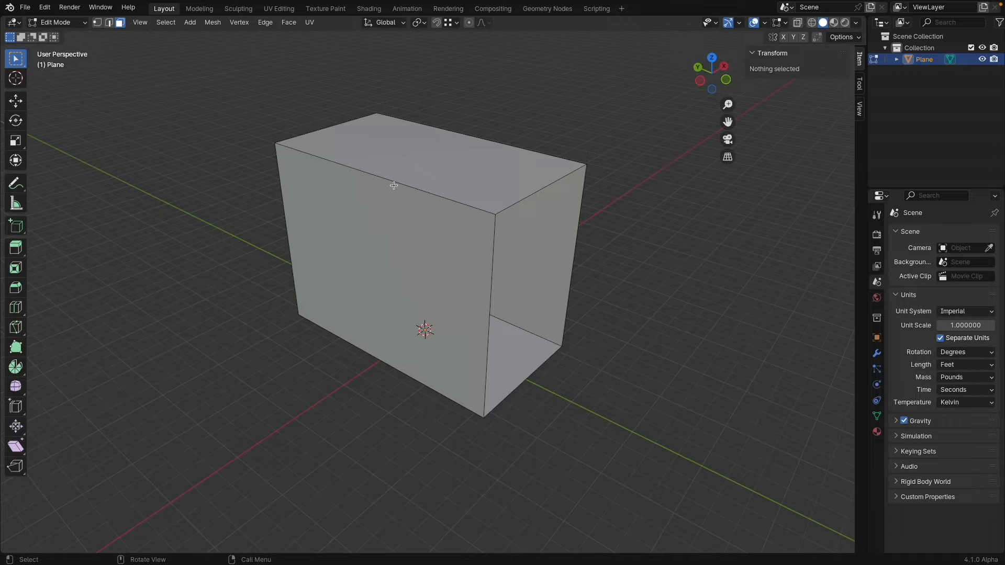
Add a single centred loop cut around the tunnel, halfway along its 13' length
middle_click_drag(399, 188, 418, 182)
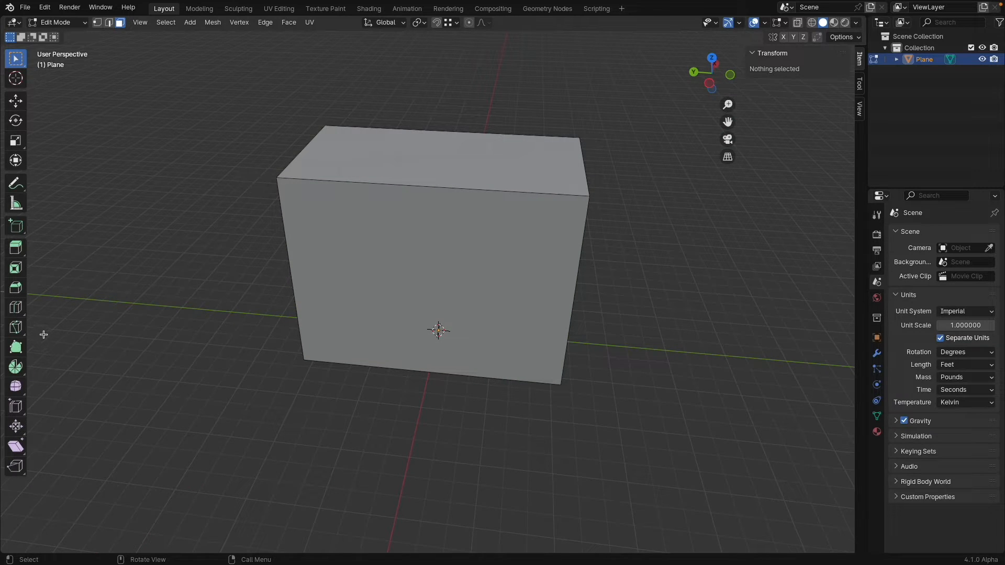
left_click(18, 309)
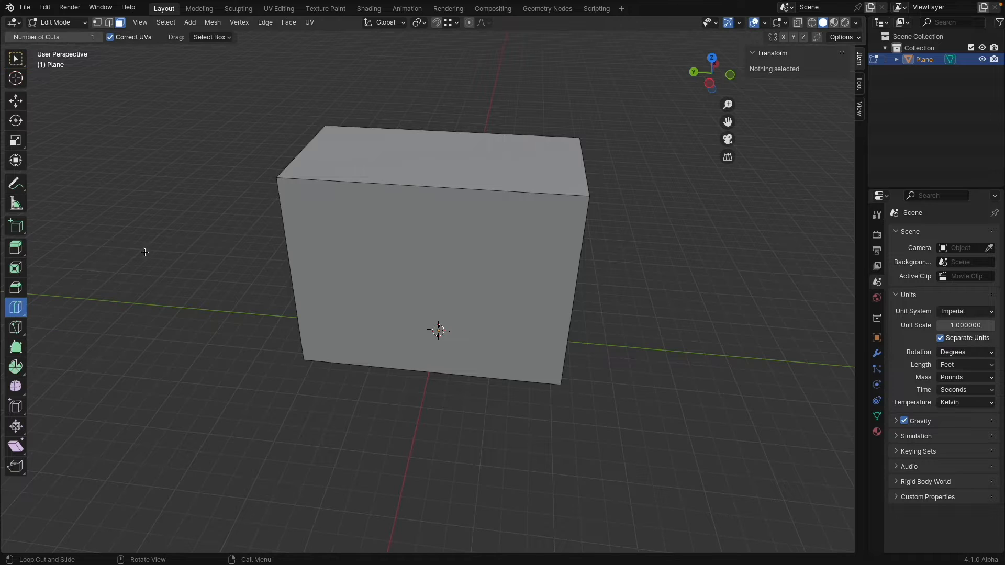
left_click(415, 191)
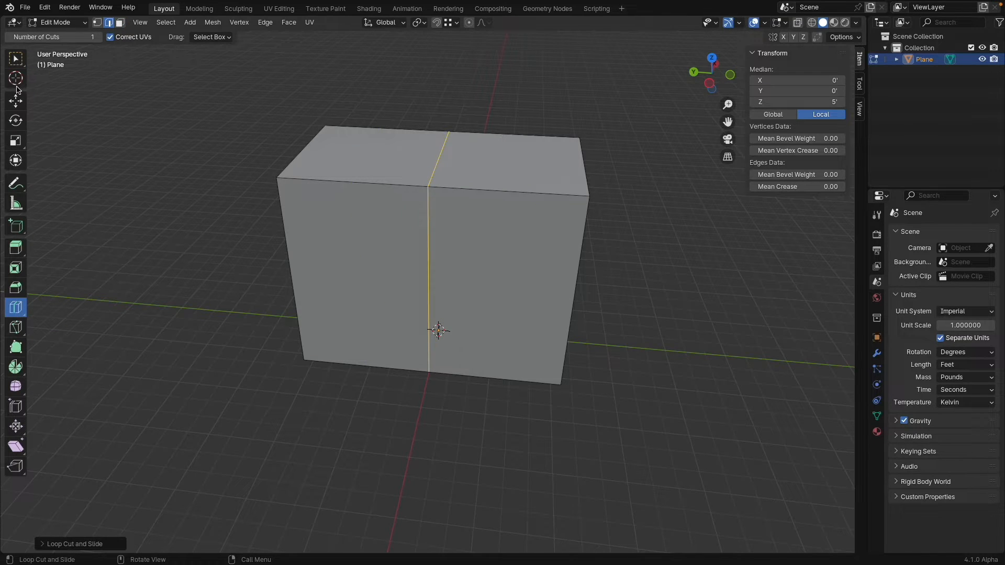
left_click(16, 59)
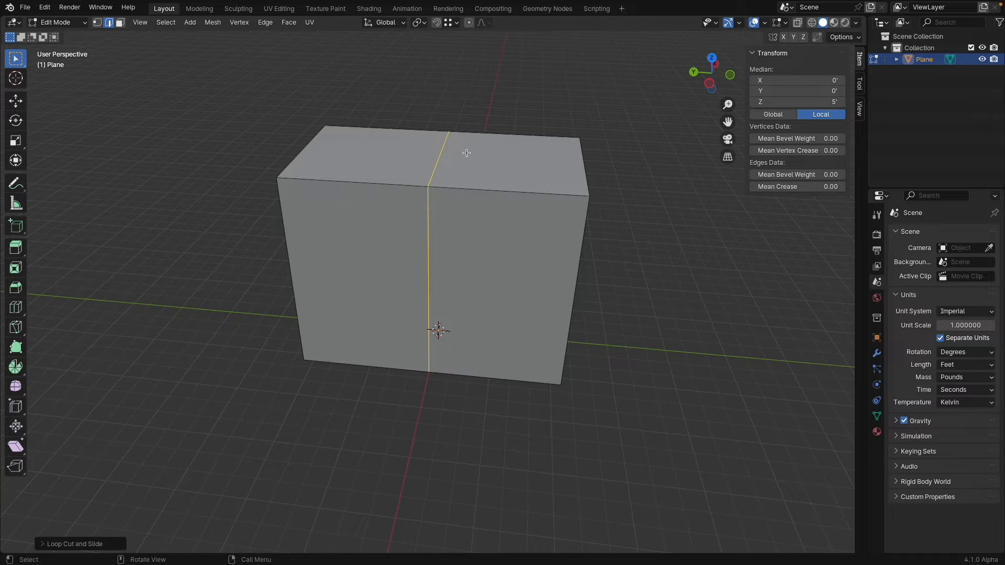
Dissolve the loop cut's edges on the floor and the +X wall, keeping those on the ceiling and the opposite wall
left_click(437, 163)
middle_click_drag(562, 170, 410, 141)
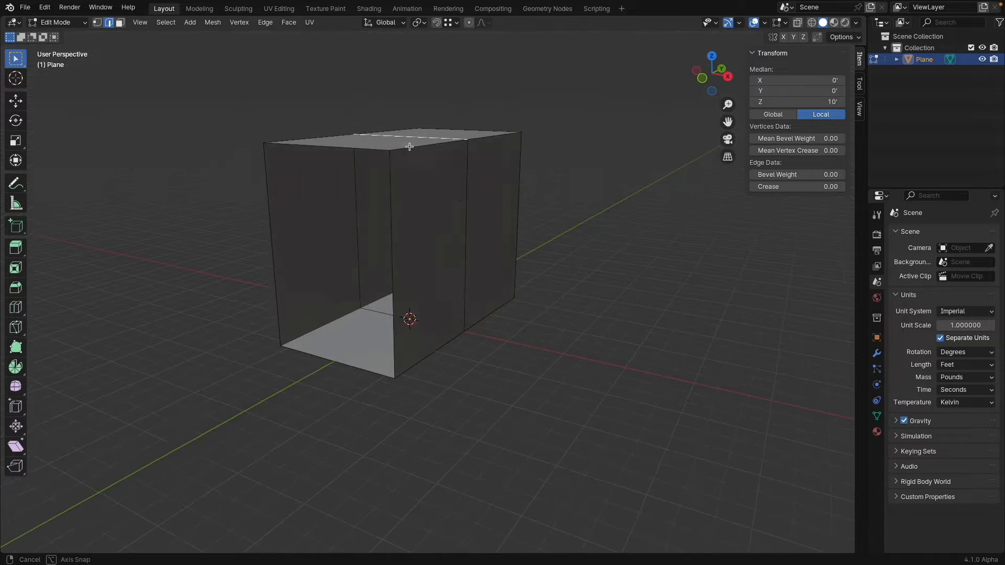
left_click(458, 199, "shift")
middle_click_drag(380, 264, 424, 289)
left_click(419, 324, "shift")
middle_click_drag(418, 324, 471, 208)
key("x")
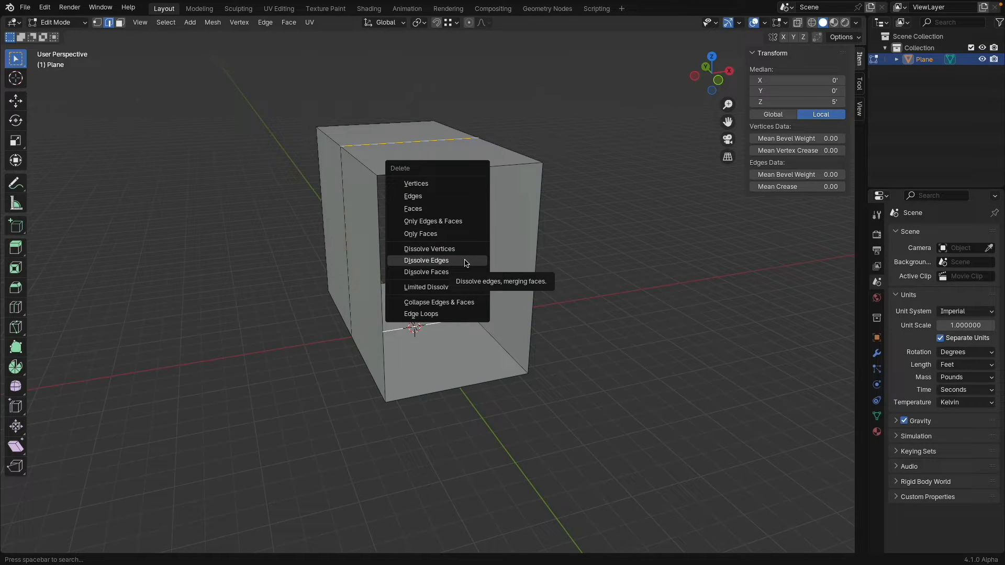
left_click(466, 262)
left_click(426, 141, "shift")
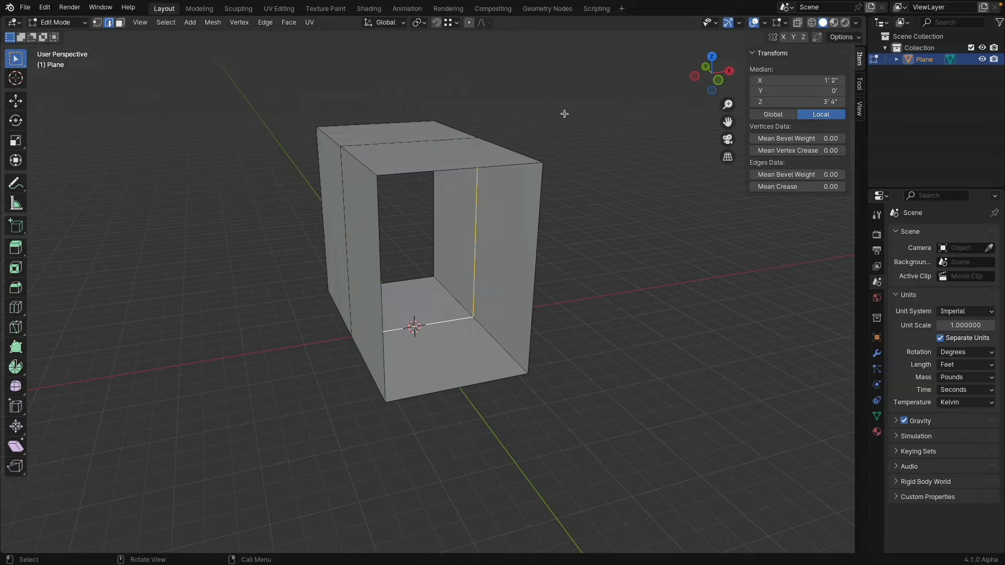
key("x")
left_click(563, 165)
middle_click_drag(388, 147, 412, 165)
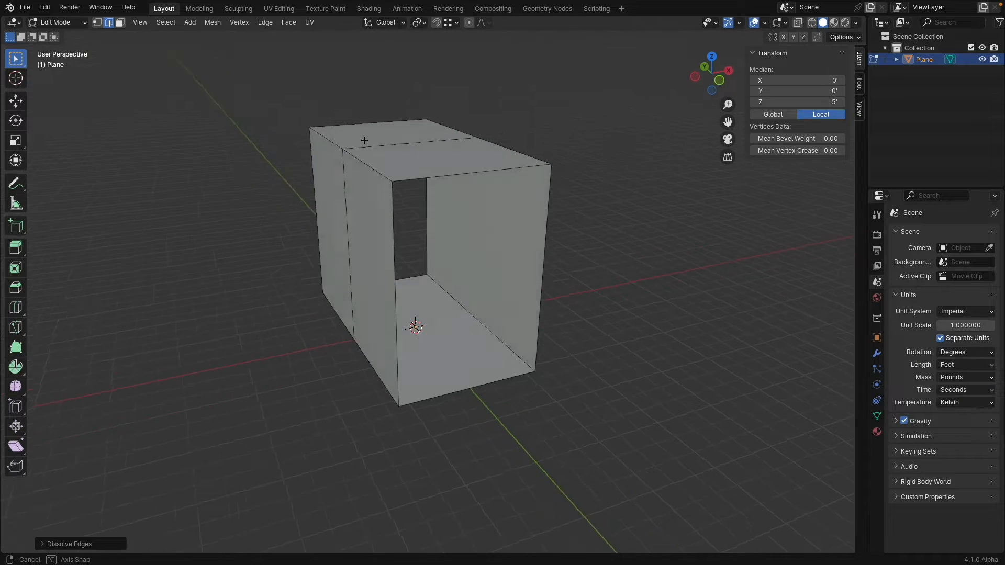
Bevel the two remaining centre edges on the ceiling and the -X wall with an offset of about 1' 11"
left_click(411, 166)
left_click(381, 246, "shift")
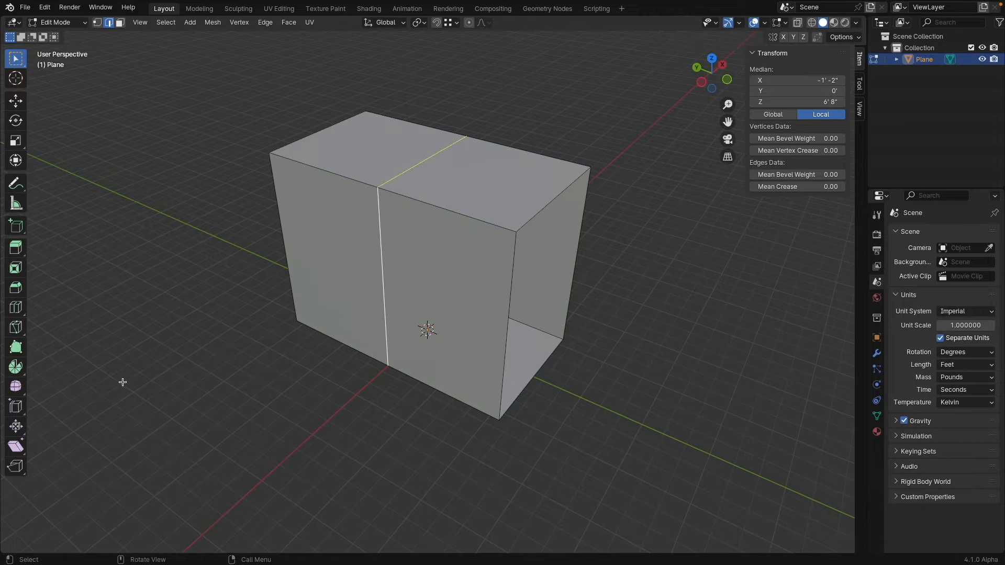
left_click(15, 290)
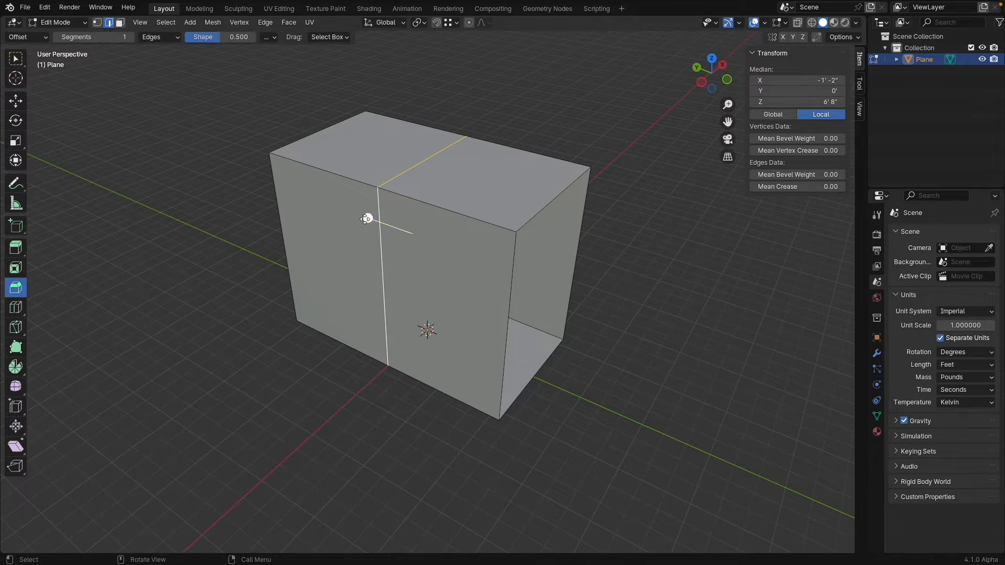
left_click_drag(367, 218, 324, 203)
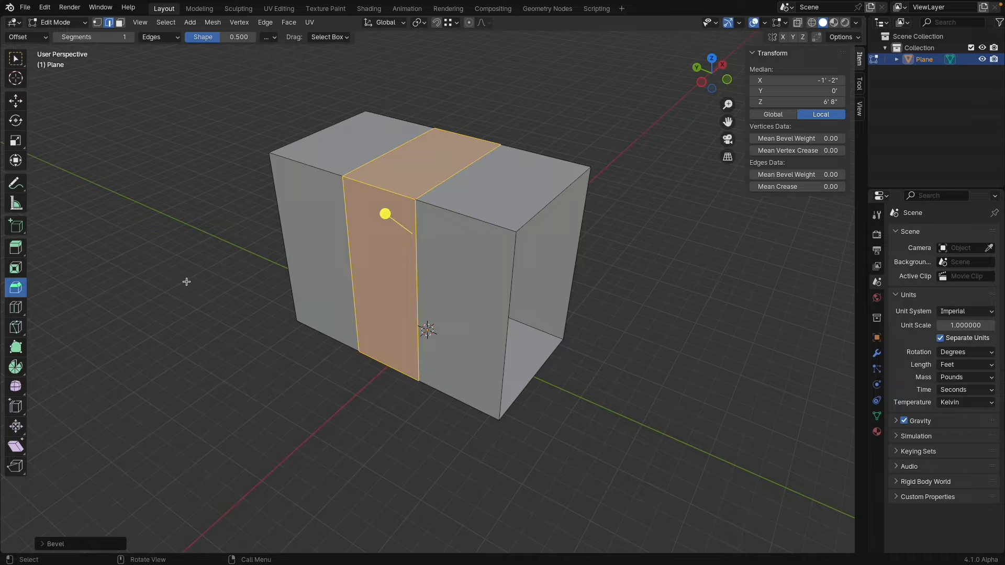
Try a bevel width of 4', and finally set the width to 2'
left_click(42, 545)
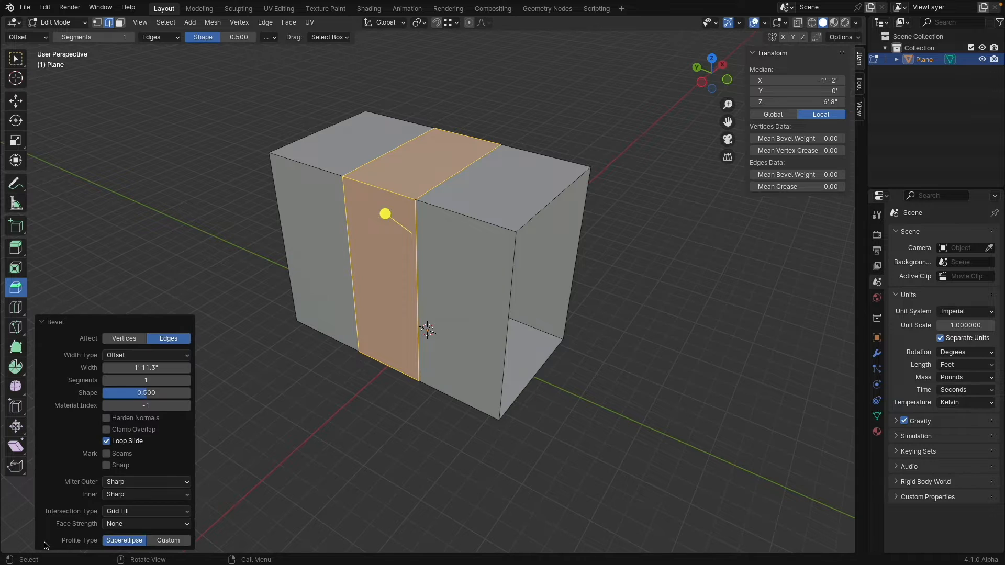
left_click(151, 368)
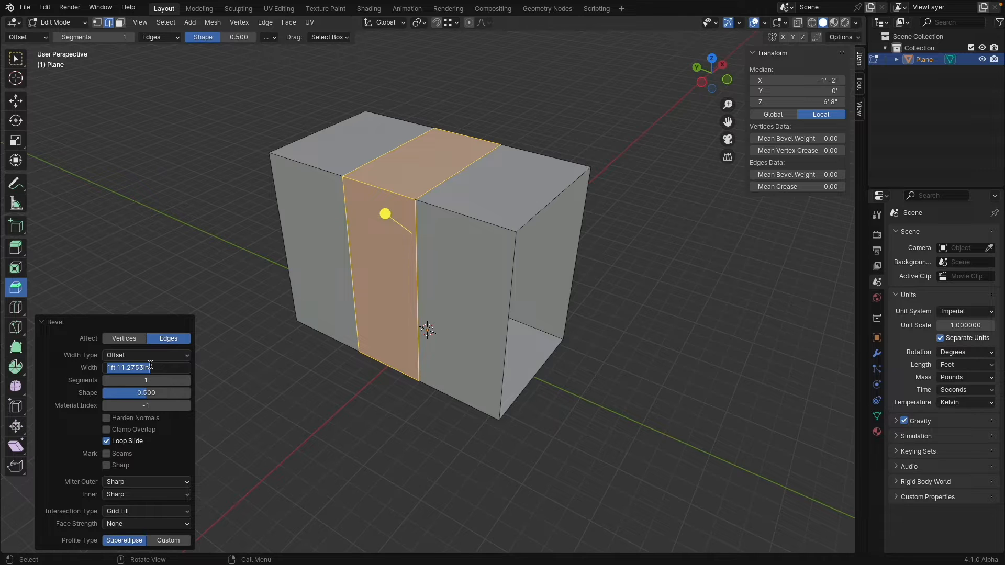
type("4")
key("Return")
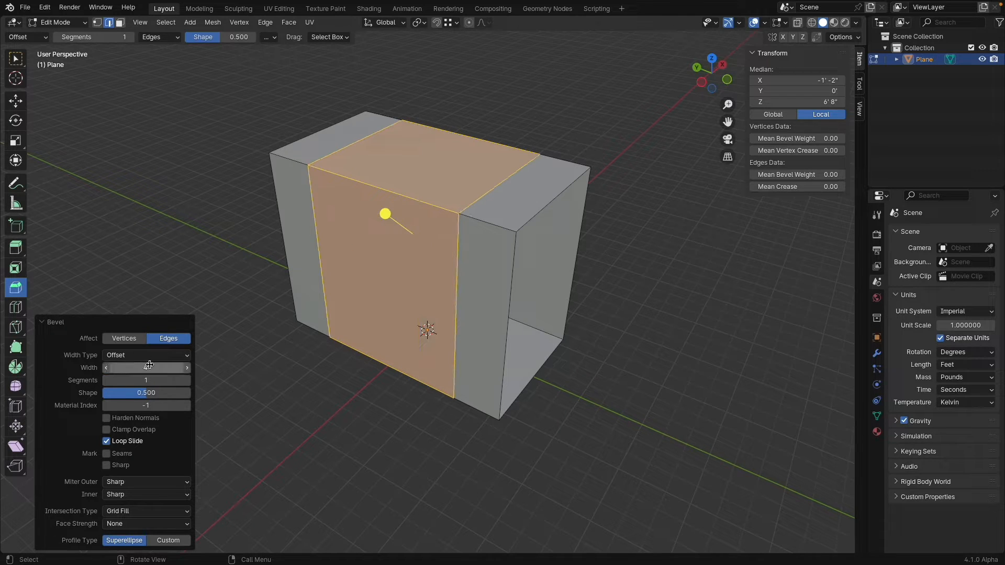
left_click(150, 367)
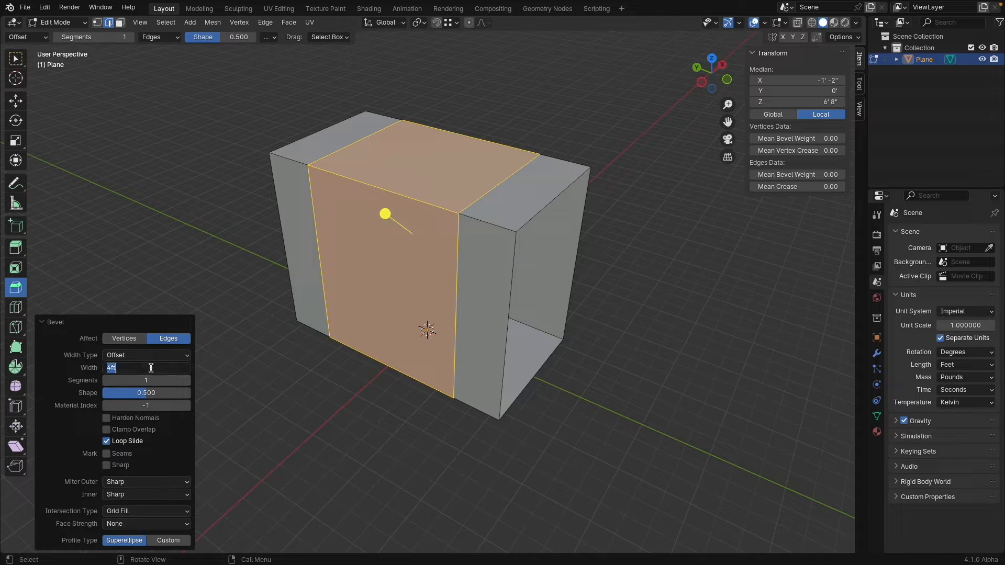
type("2'")
key("Return")
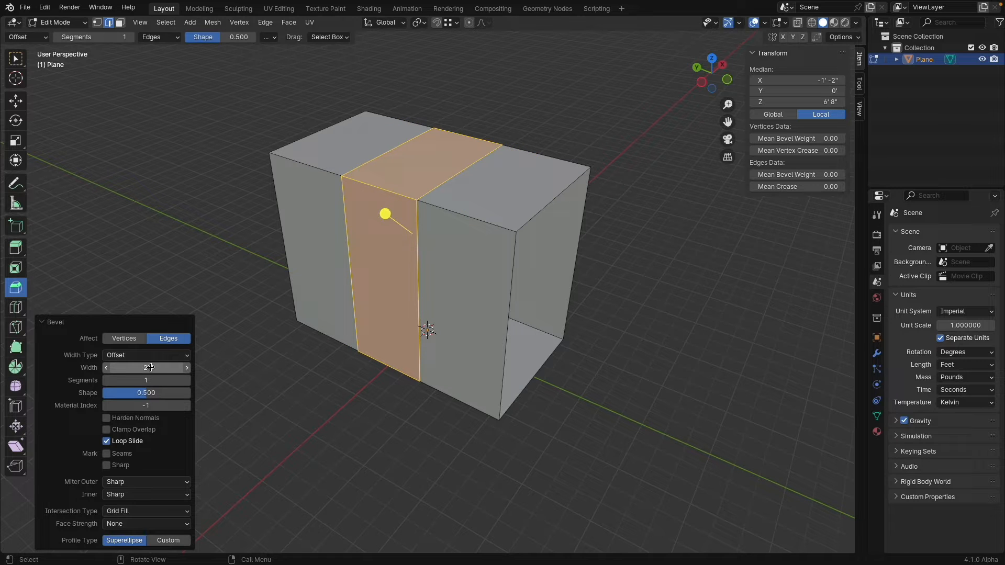
Knife-cut a horizontal edge along Y across the wall's centre strip, about 4' 3" above the floor
middle_click_drag(270, 334, 298, 324)
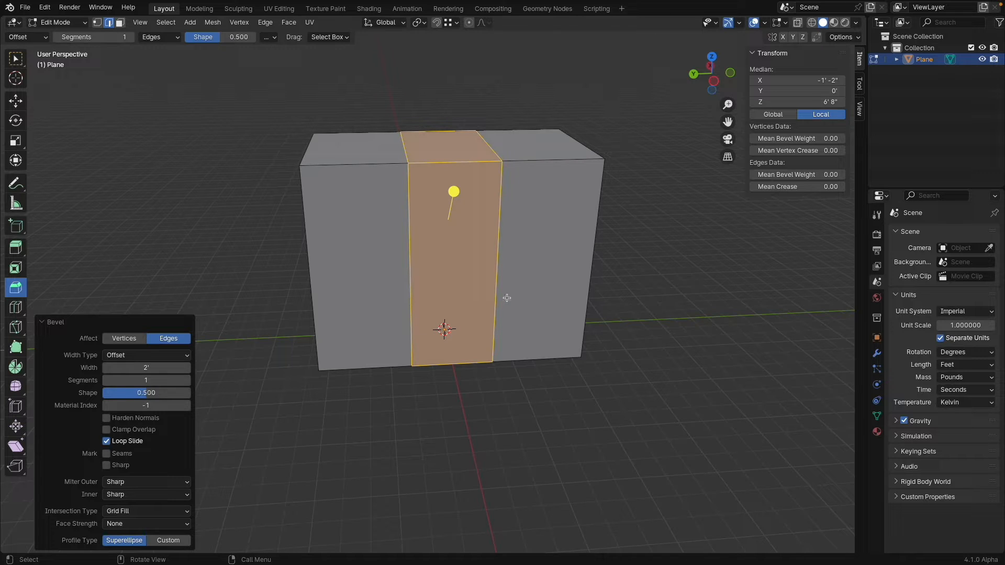
left_click(16, 326)
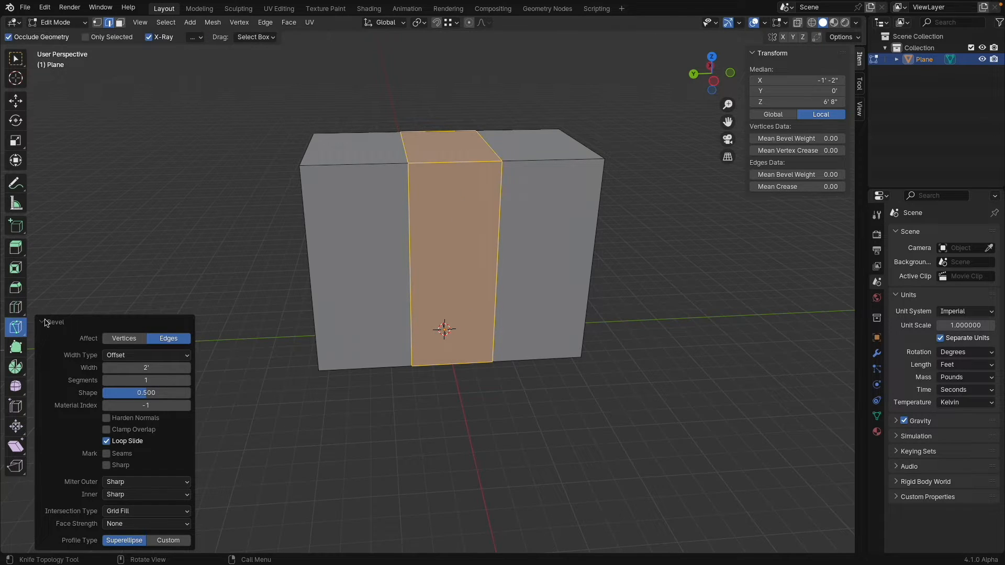
left_click(410, 287)
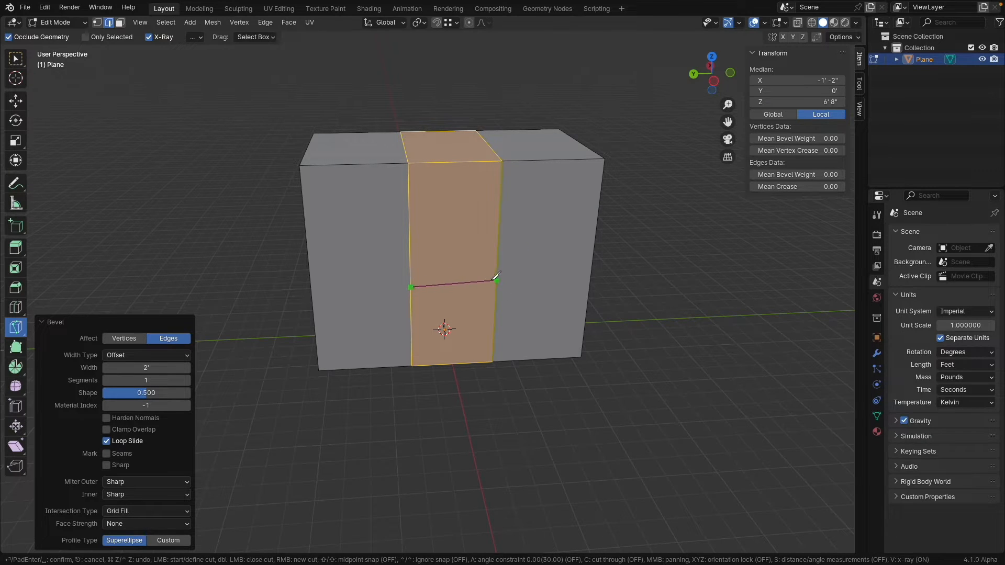
key("y")
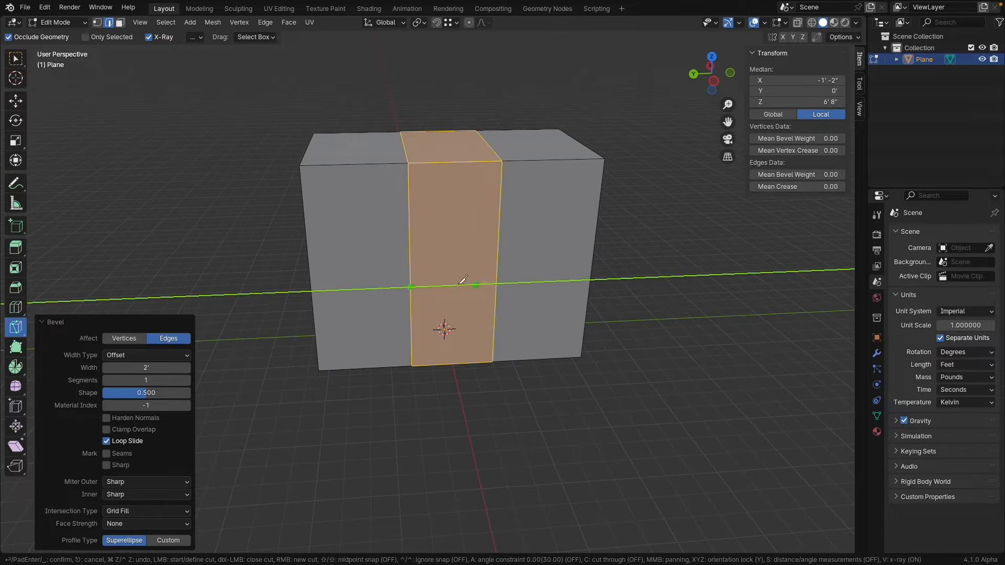
left_click(489, 306)
key("Return")
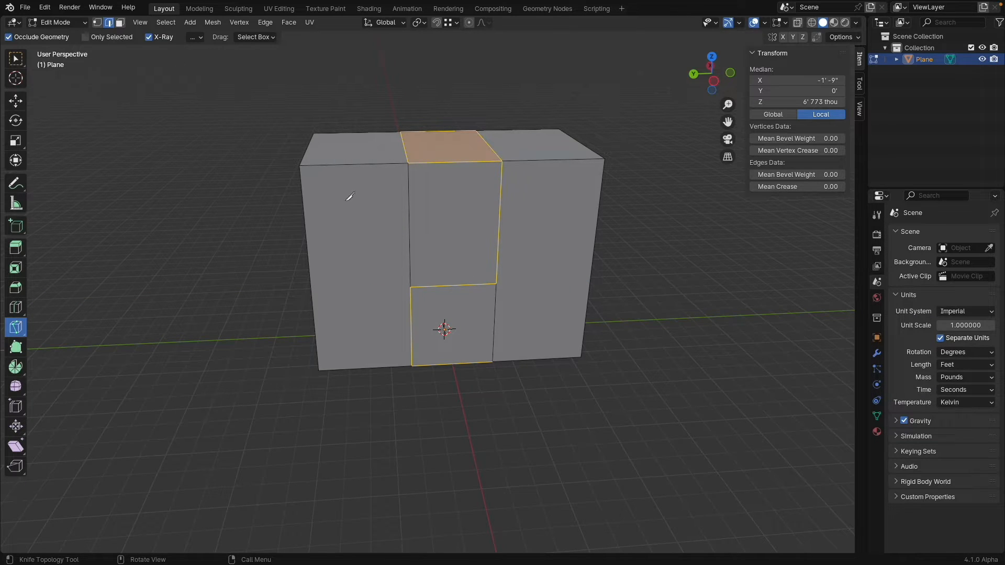
Edge-slide the new horizontal edge down to floor level, with a factor of -1
key("w")
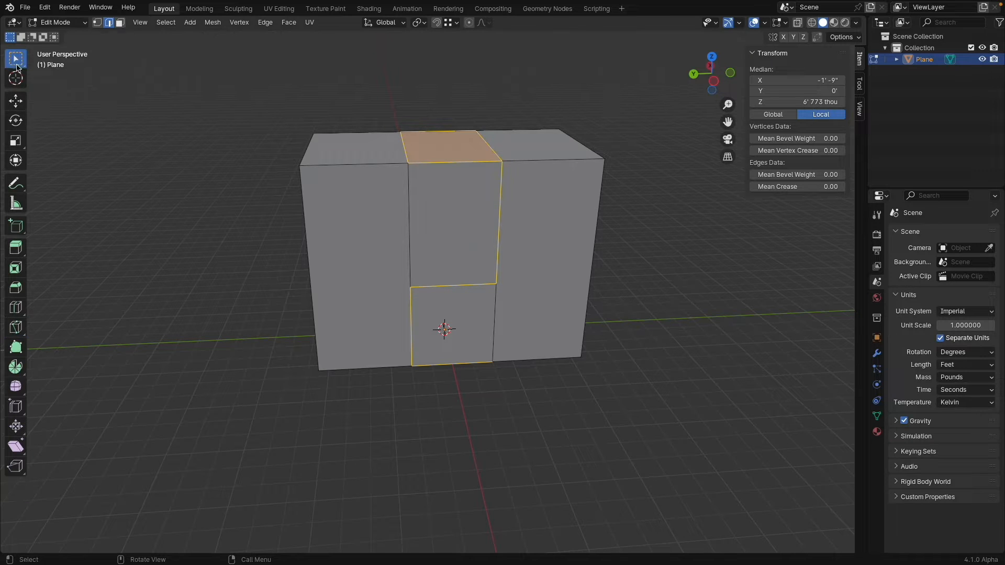
left_click(428, 292)
left_click(15, 100)
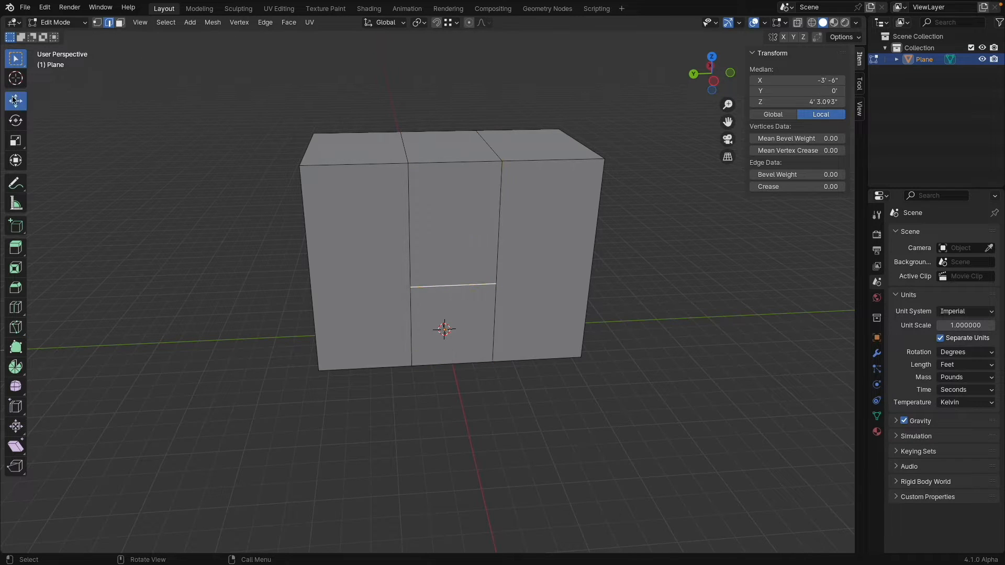
key("g")
key("g")
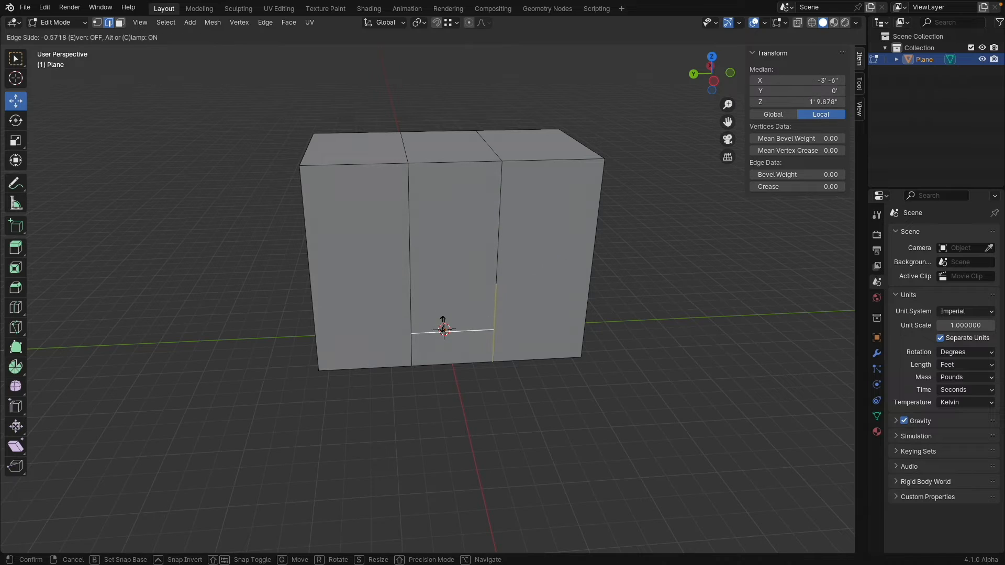
left_click(428, 373)
middle_click_drag(428, 373, 444, 361)
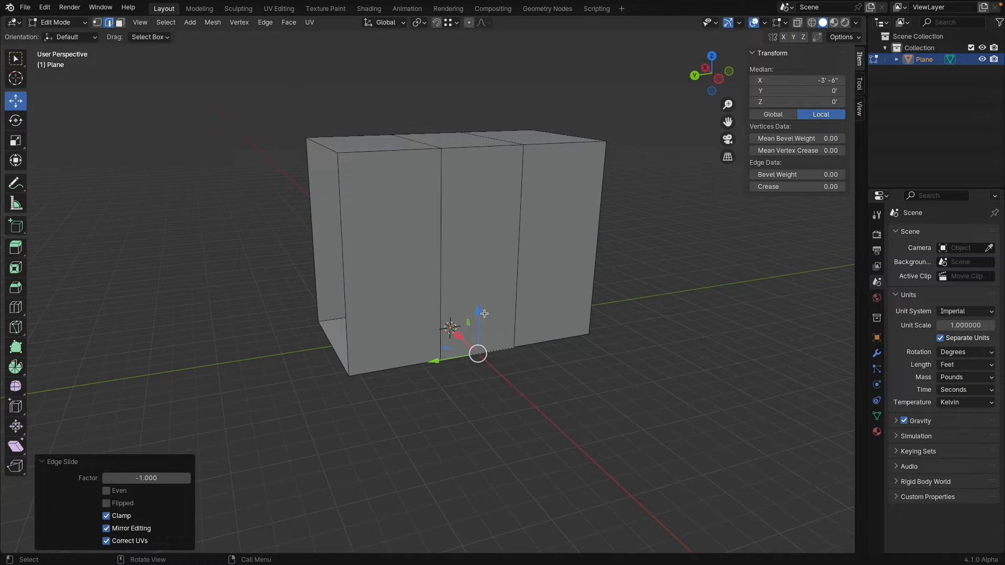
Try to move the horizontal wall edge up along Z by a typed distance of 42"
left_click_drag(480, 313, 491, 249)
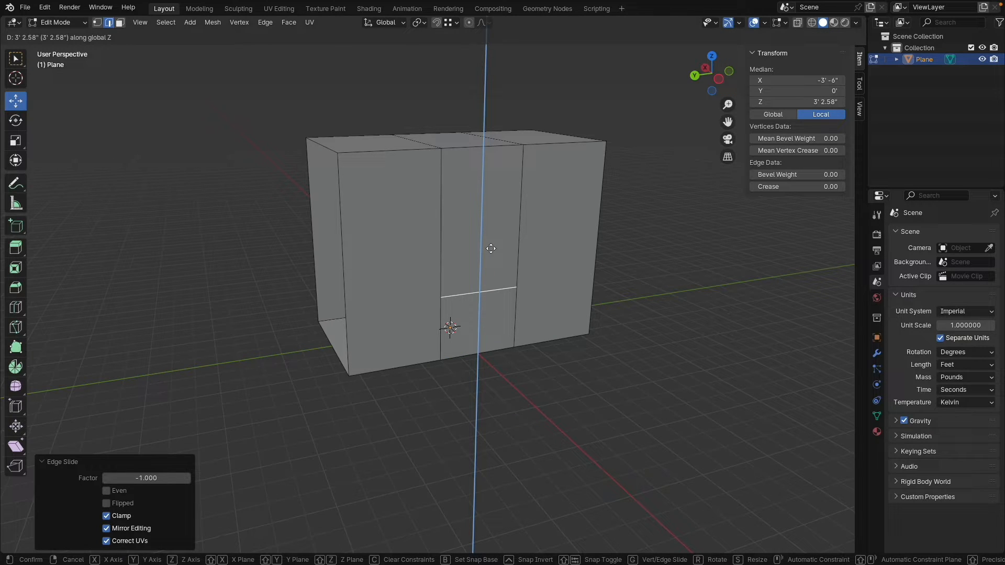
type("42")
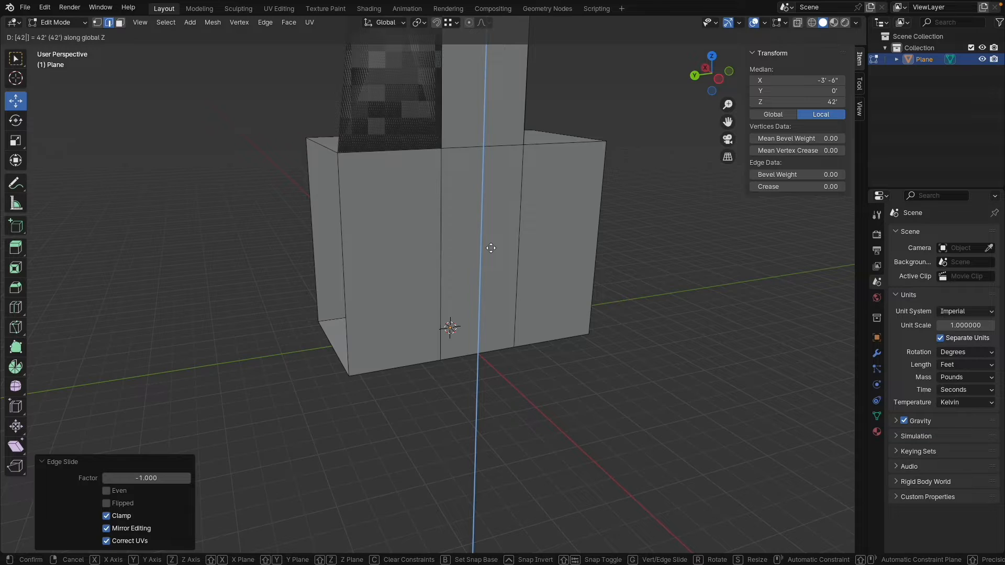
key("BackSpace")
key("BackSpace")
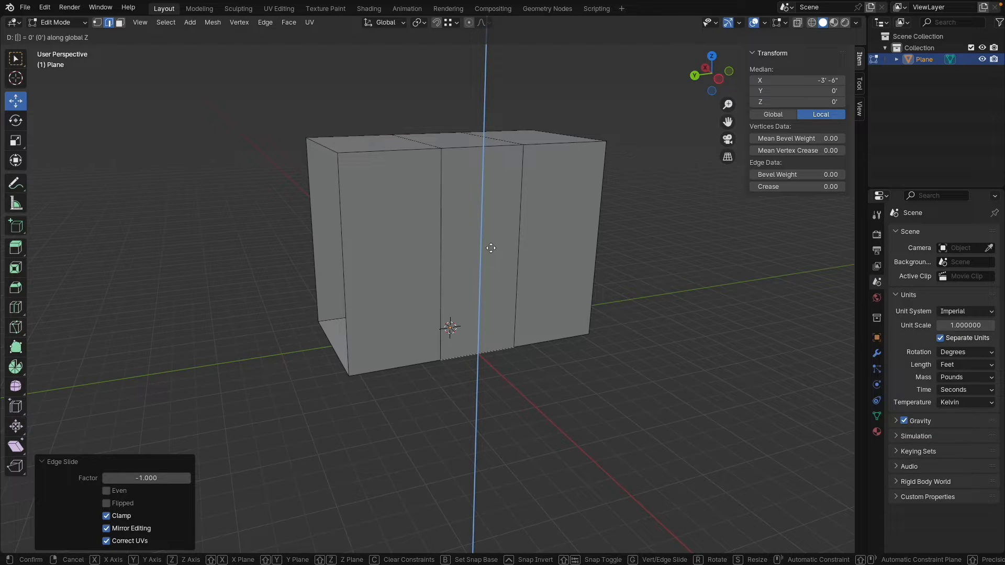
type("=")
type("42\"")
key("Return")
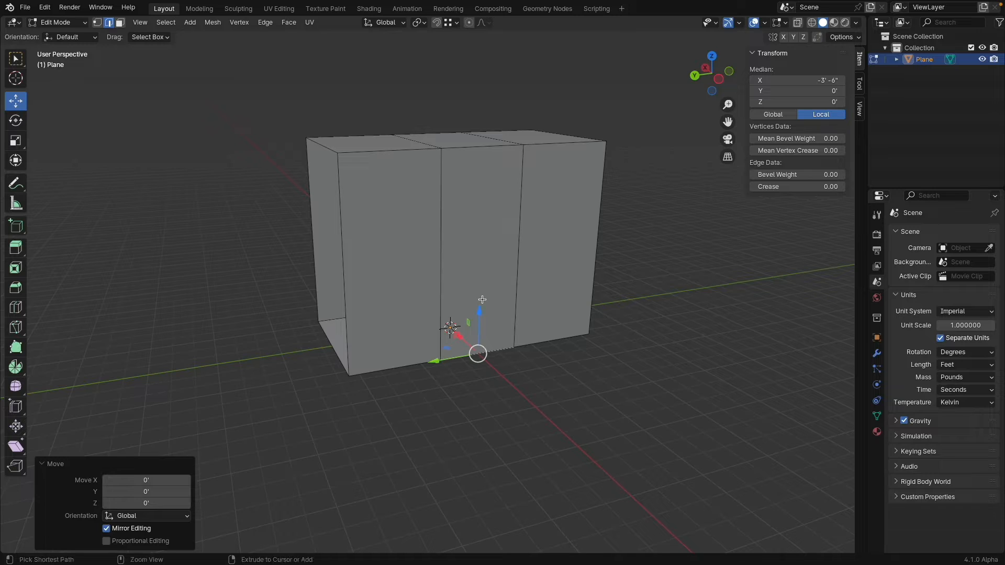
left_click_drag(484, 312, 480, 261)
right_click(480, 261)
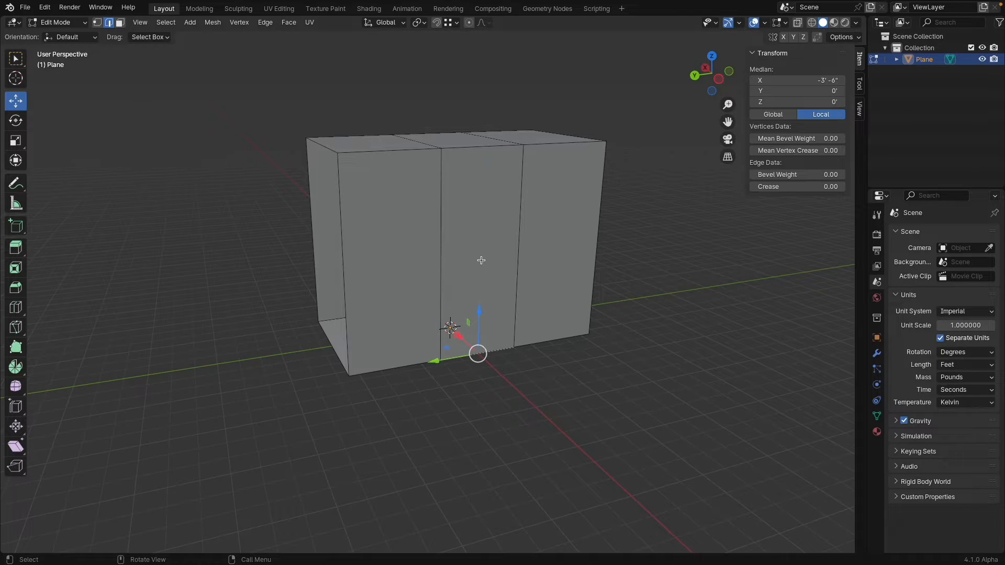
Raise the horizontal edge in the wall's centre strip 42" along Z from floor level
left_click_drag(478, 320, 473, 261)
key("BackSpace")
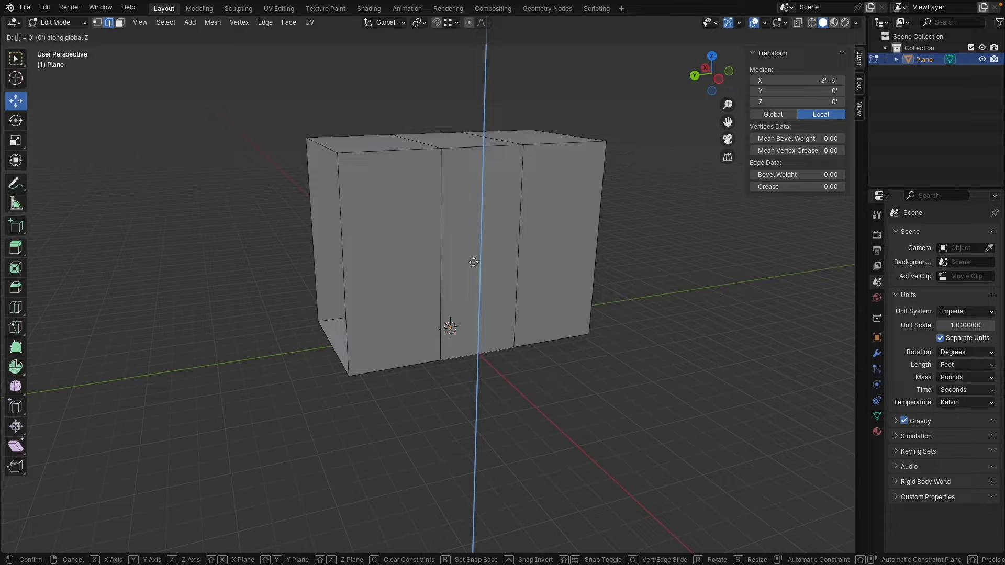
type("42\"")
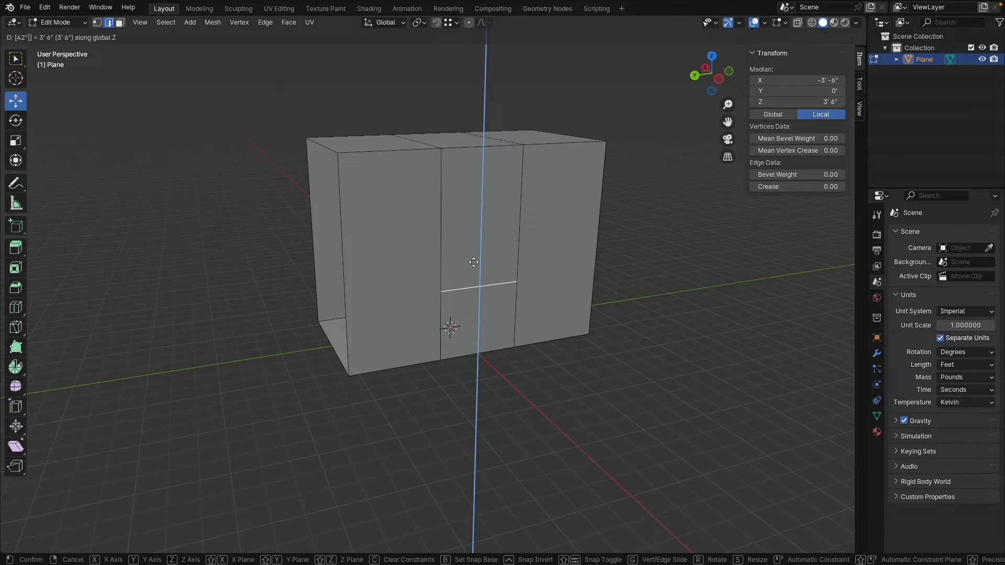
key("Return")
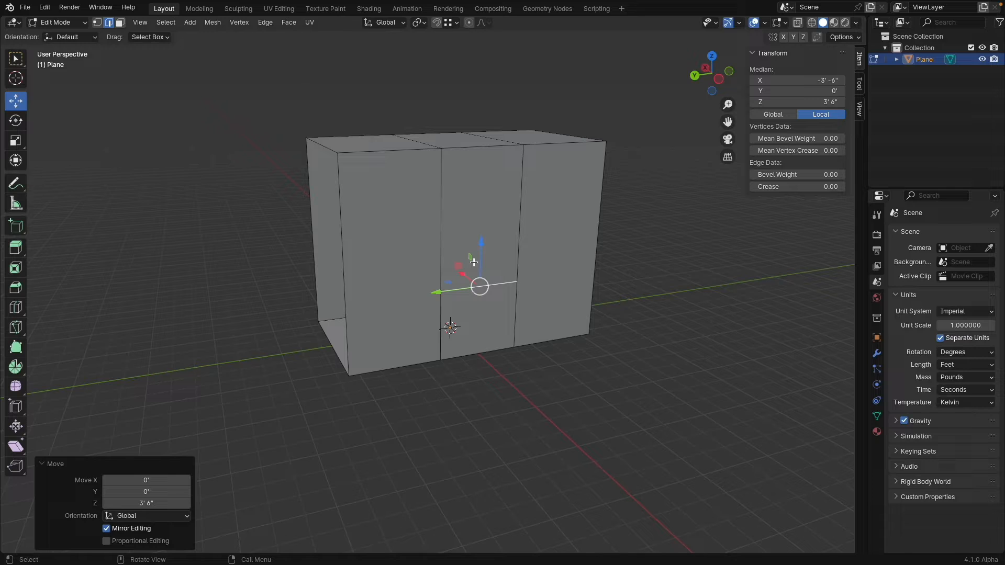
Undo the wall edge's last move and repeat it along Z with a typed distance of 42"
key("ctrl+z")
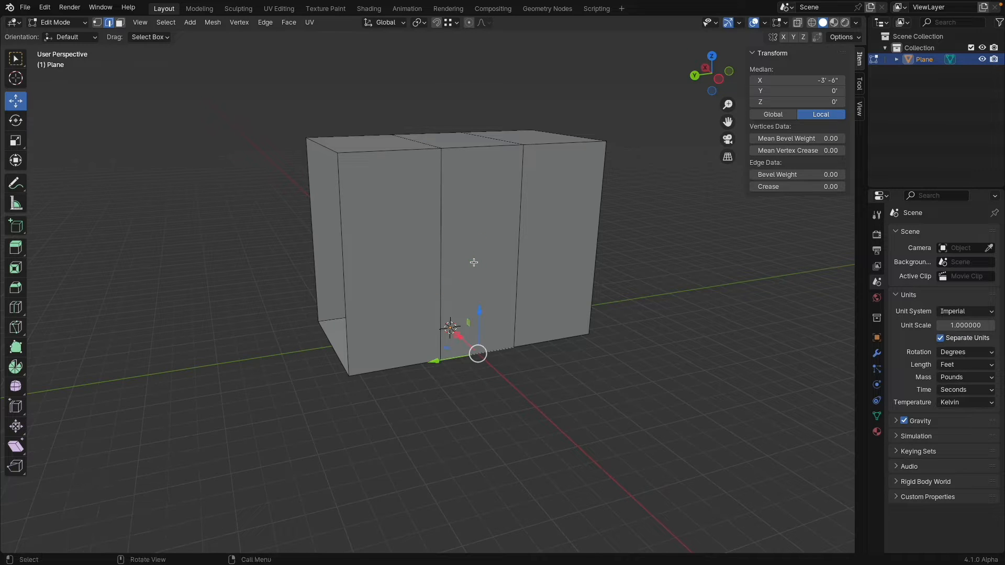
key("g")
key("z")
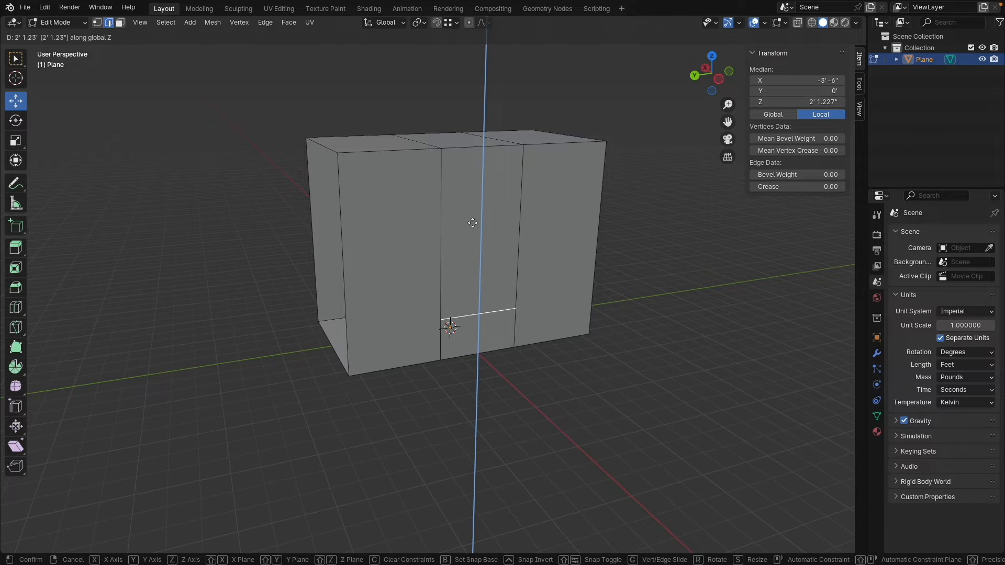
key("equal")
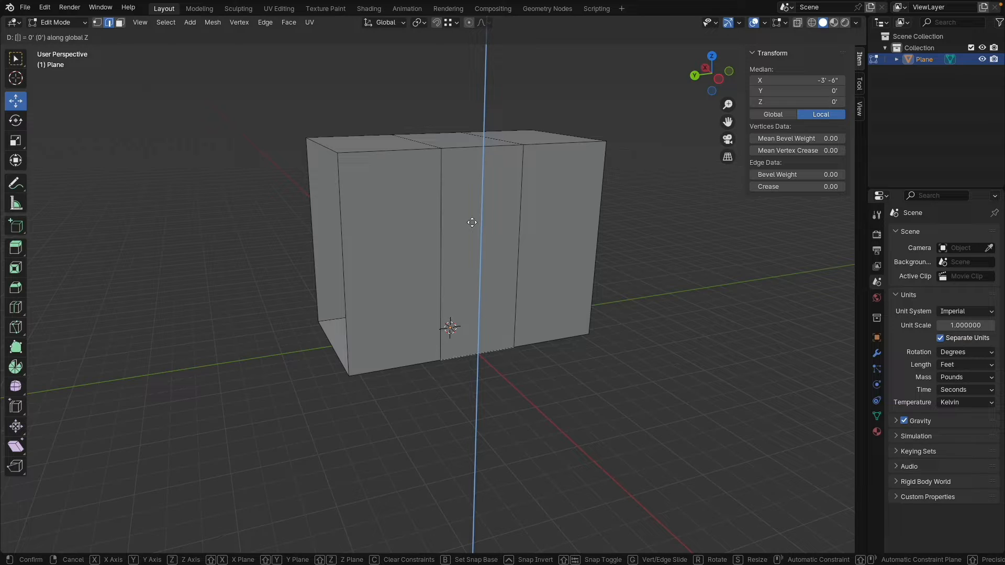
type("42\"")
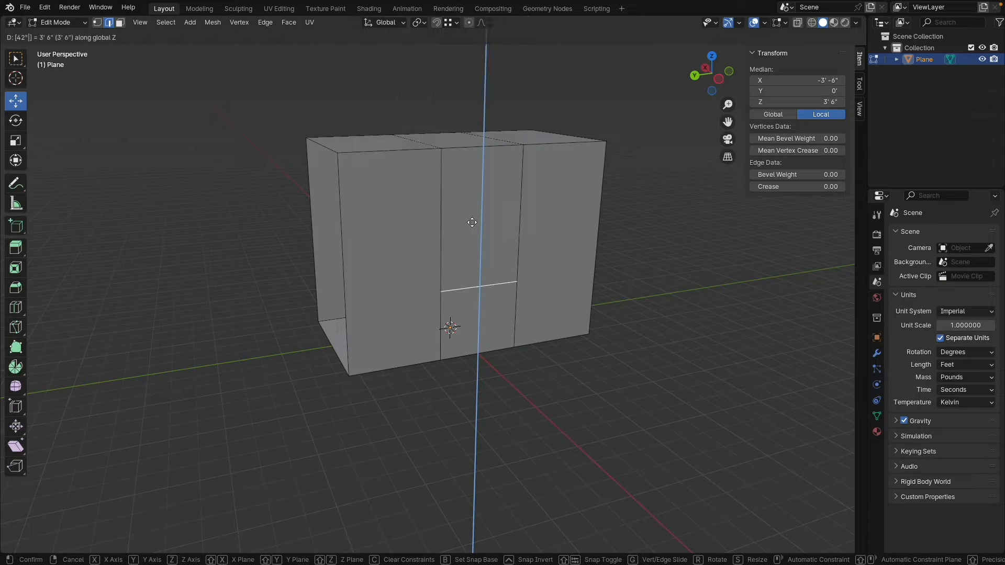
key("Return")
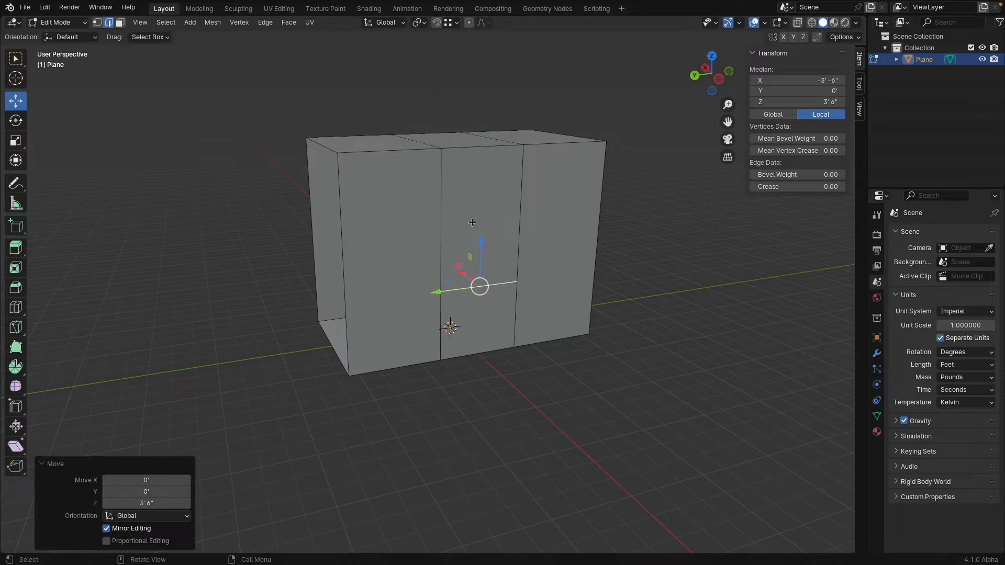
Knife-cut an edge along Y across the centre strip of the ceiling
middle_click_drag(463, 157, 407, 185)
key("k")
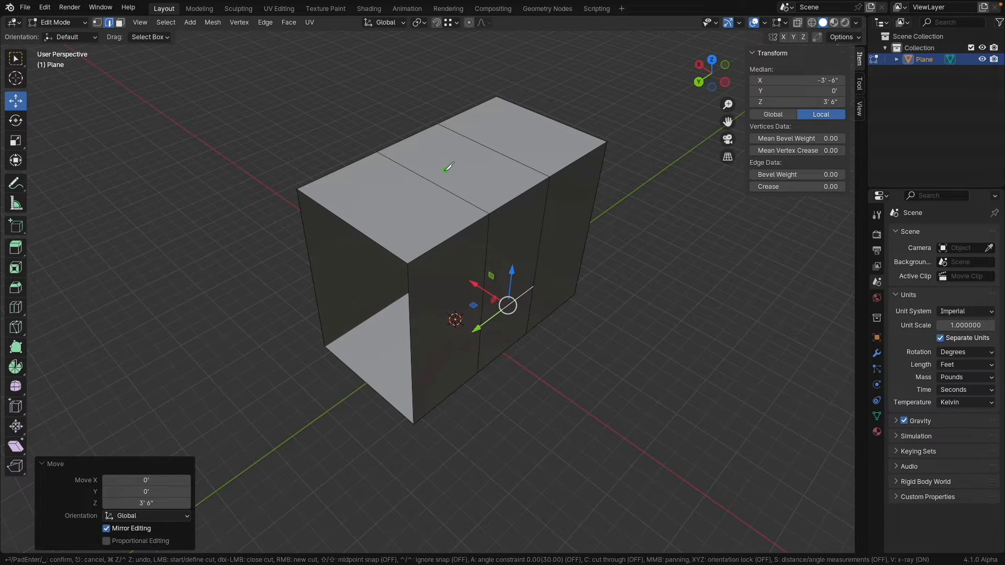
left_click(438, 176)
key("y")
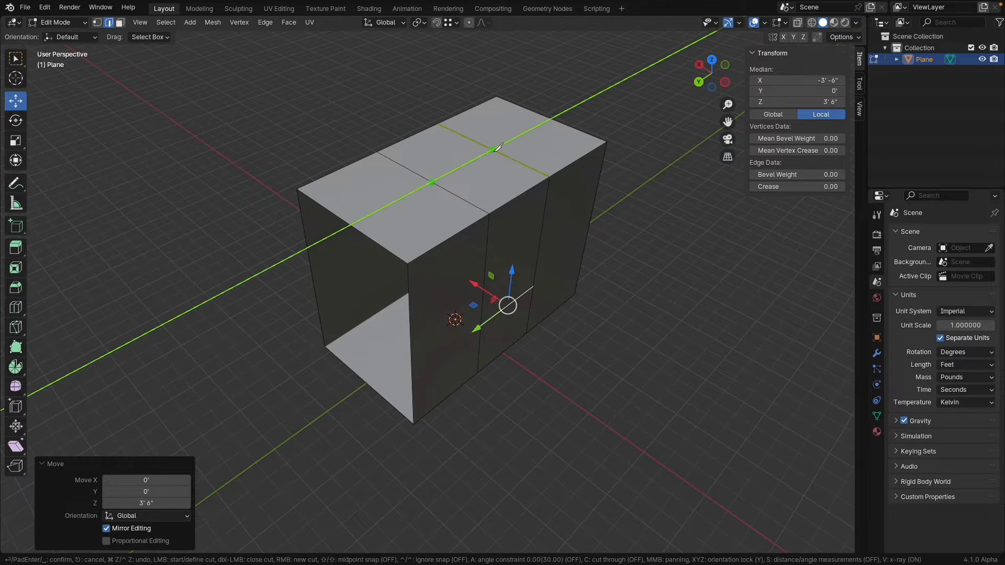
key("Return")
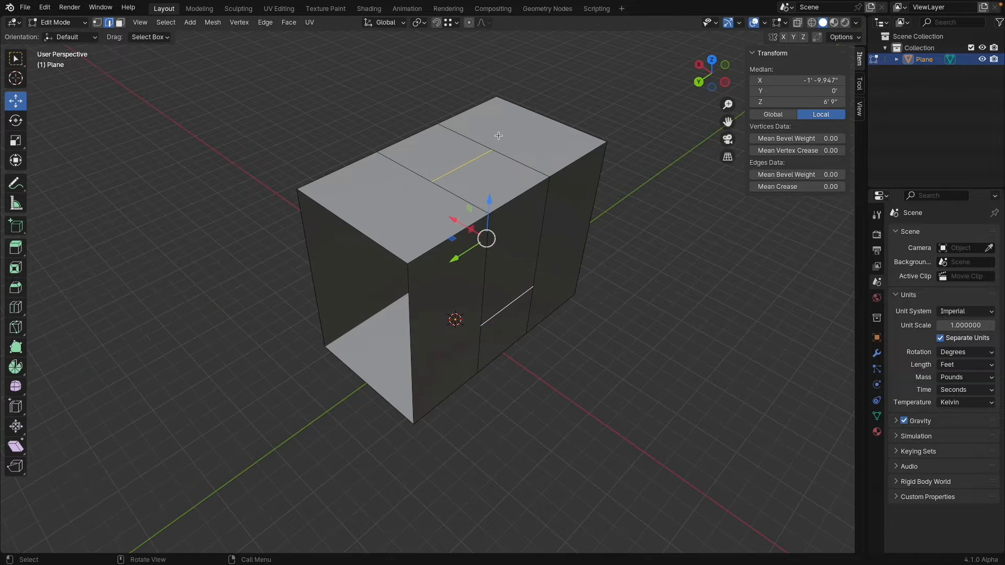
Edge-slide the new ceiling edge to the top of the window wall, with a factor of 1
left_click_drag(436, 150, 433, 150)
key("g")
key("g")
left_click(502, 189)
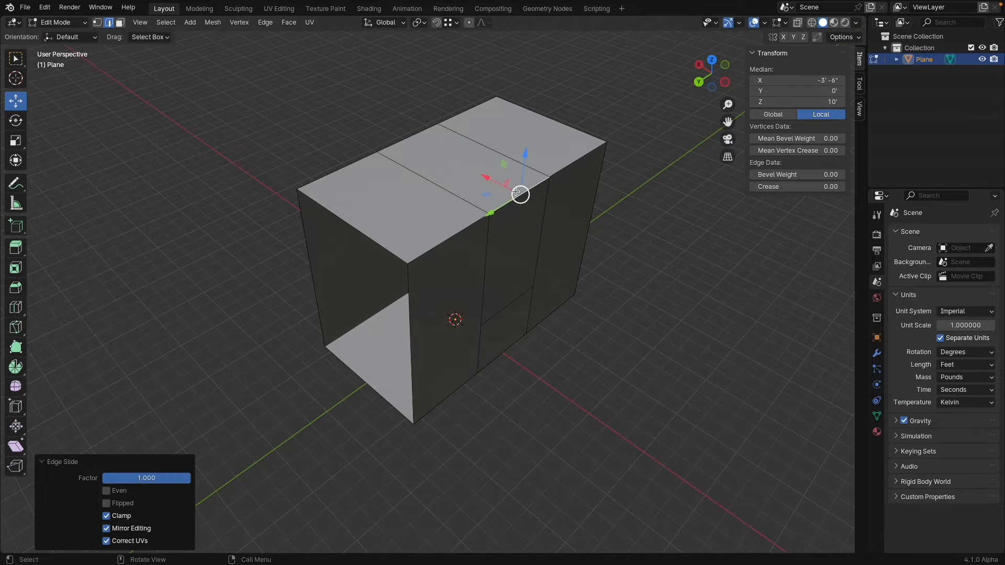
Move the ceiling edge 33" inward along X from the top of the window wall
left_click_drag(492, 177, 442, 150)
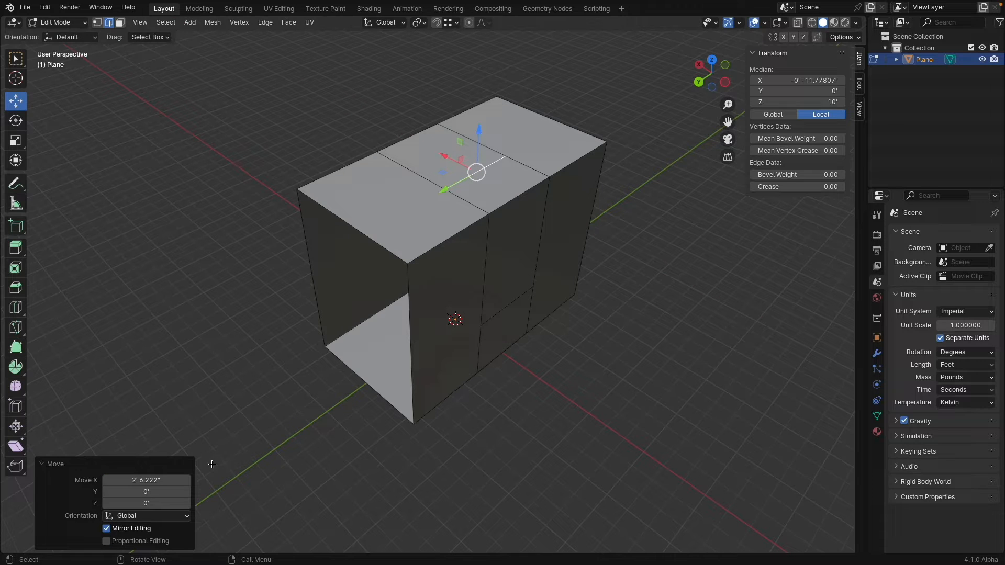
left_click(153, 479)
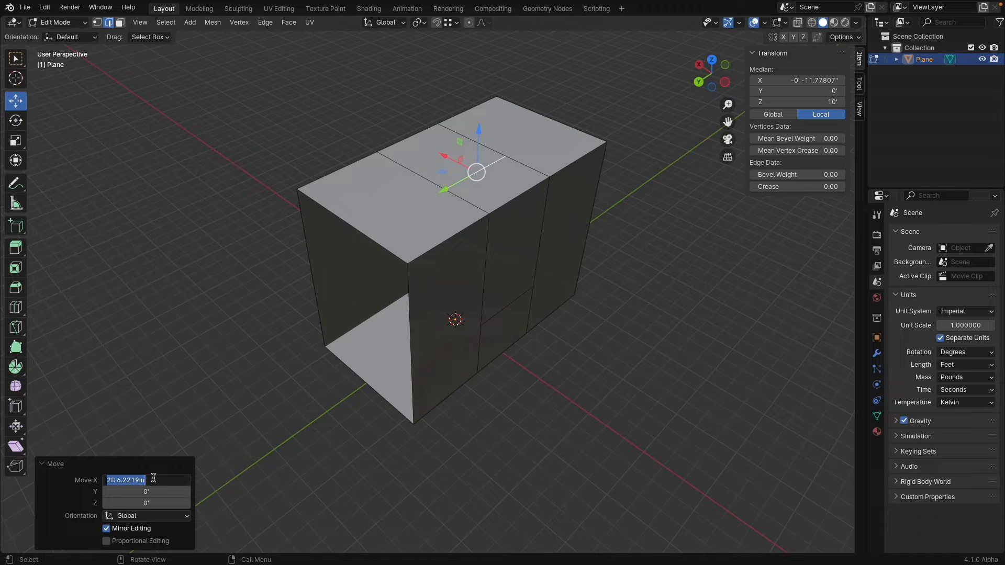
type("33\"")
key("Return")
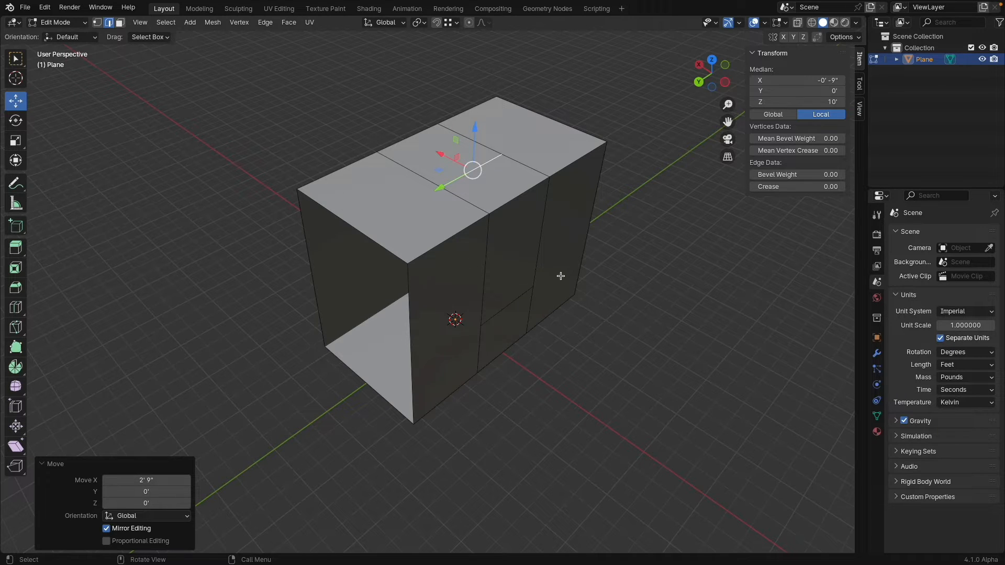
Delete the edge between the wall's centre strip and the ceiling to open the window and ceiling strip
middle_click_drag(561, 276, 433, 183)
key("a")
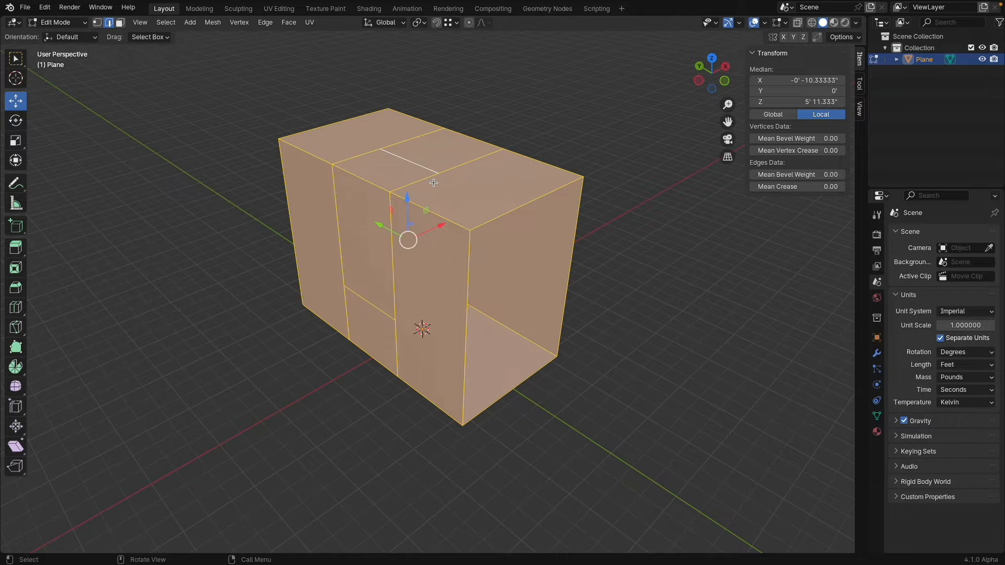
left_click(360, 179)
key("x")
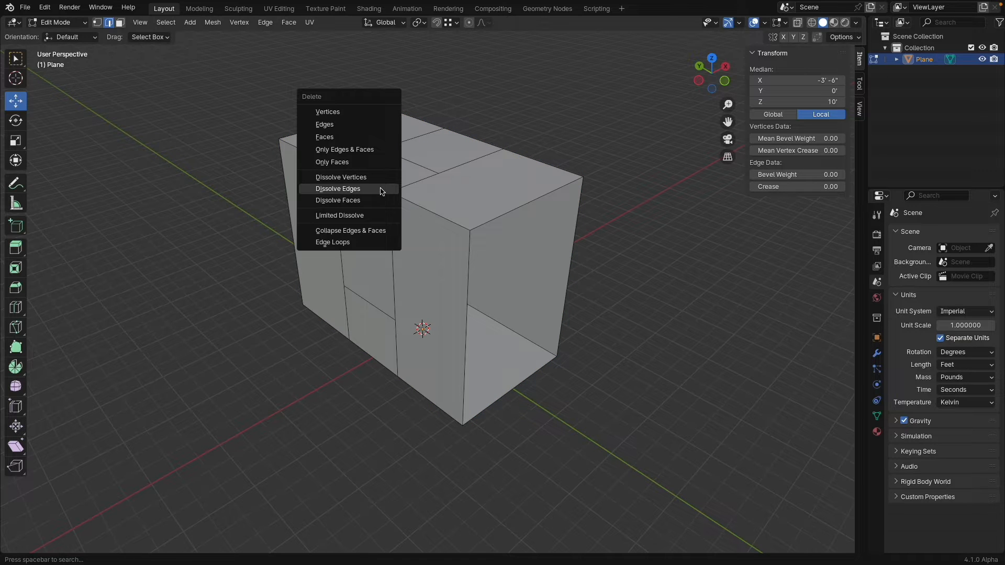
left_click(330, 125)
Apply Solidify Faces to the whole mesh with a thickness of 12"
middle_click_drag(329, 124, 329, 211)
key("a")
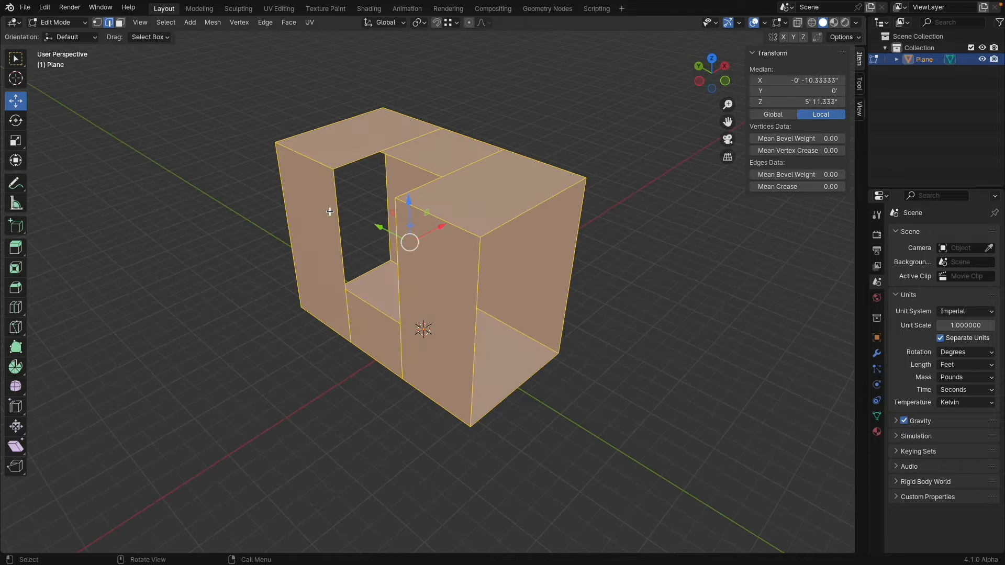
key("F3")
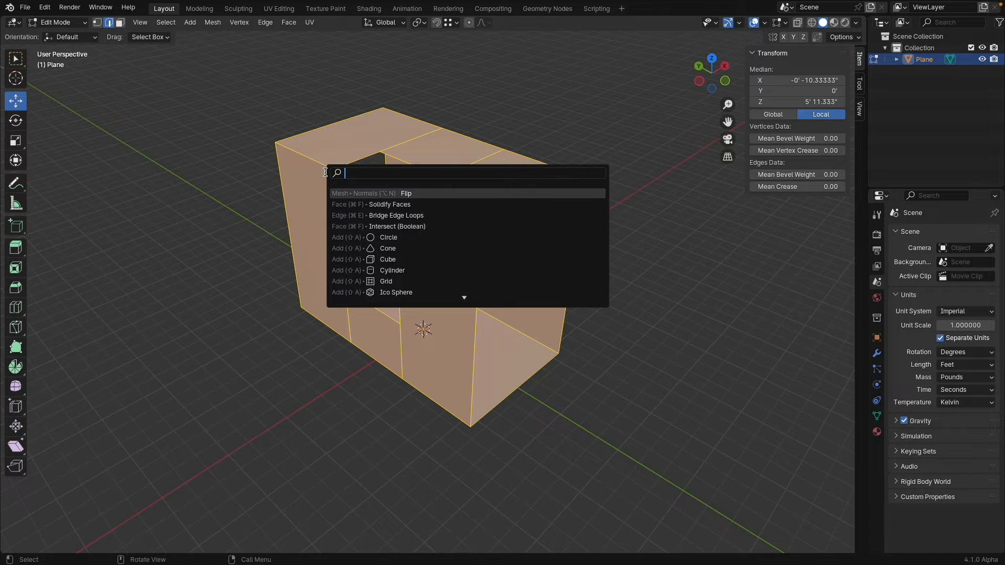
type("soli")
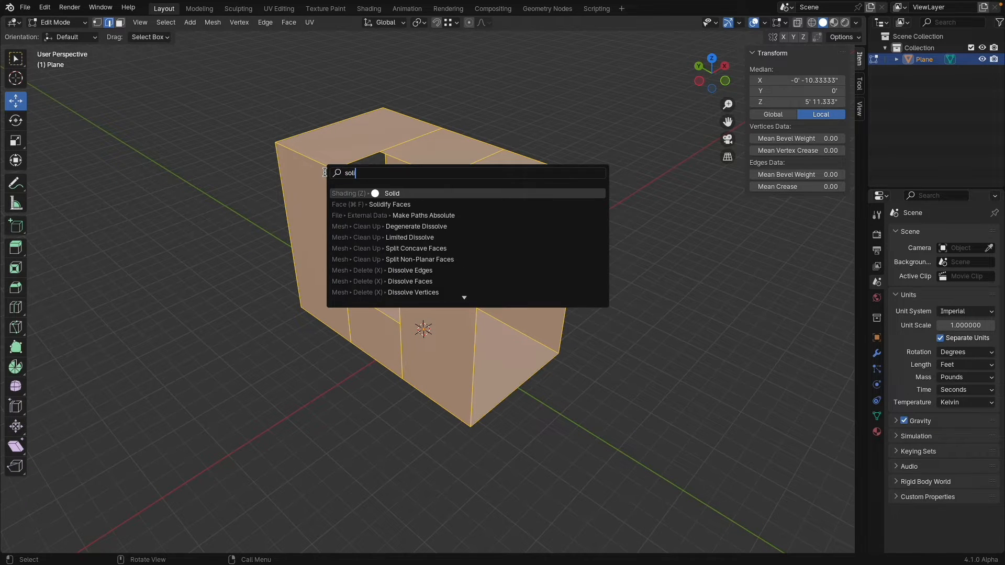
key("Down")
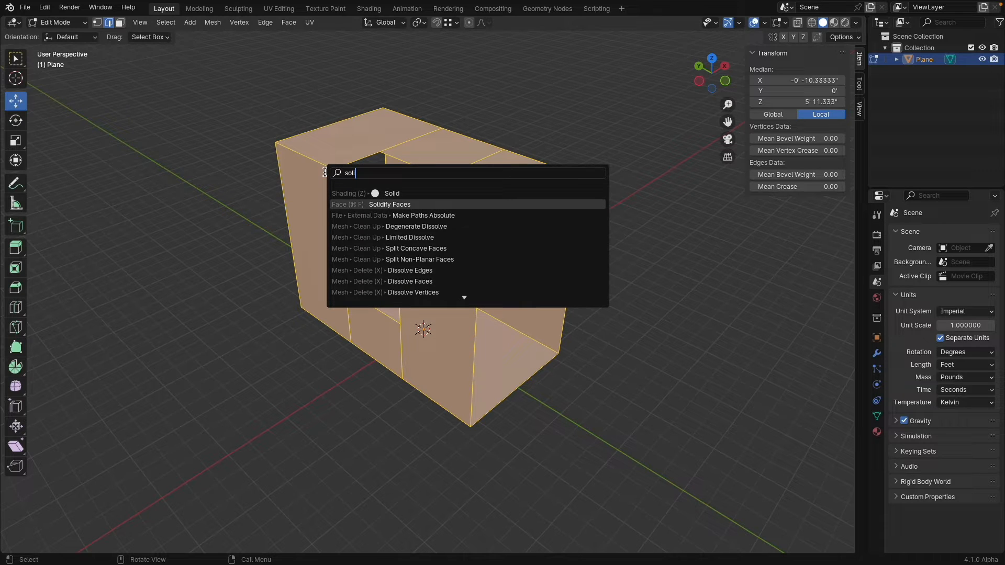
key("Return")
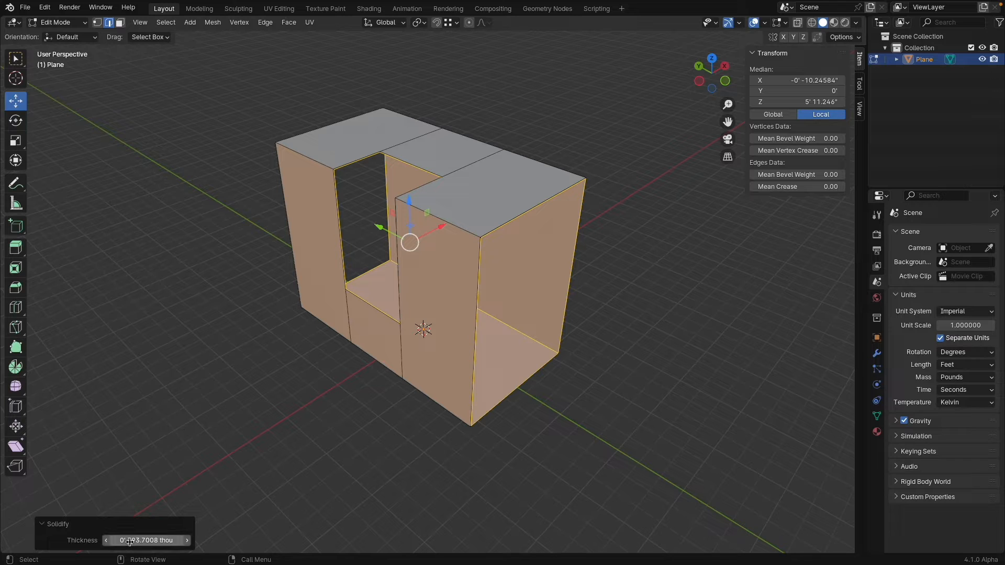
left_click_drag(130, 542, 314, 541)
left_click(153, 541)
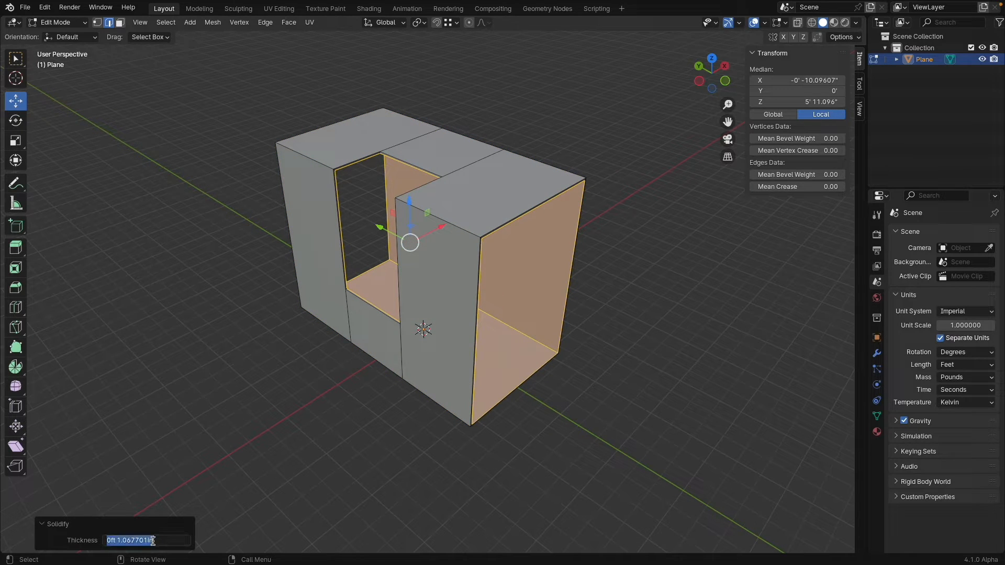
type("12\"")
key("Return")
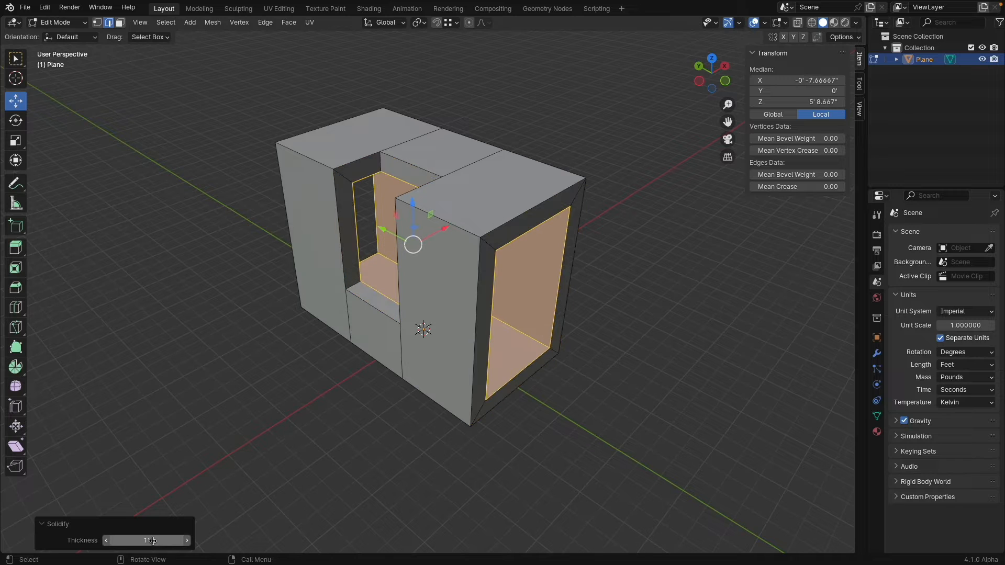
Change the Solidify Faces thickness to -1' so the walls thicken in the opposite direction
left_click(152, 540)
key("Home")
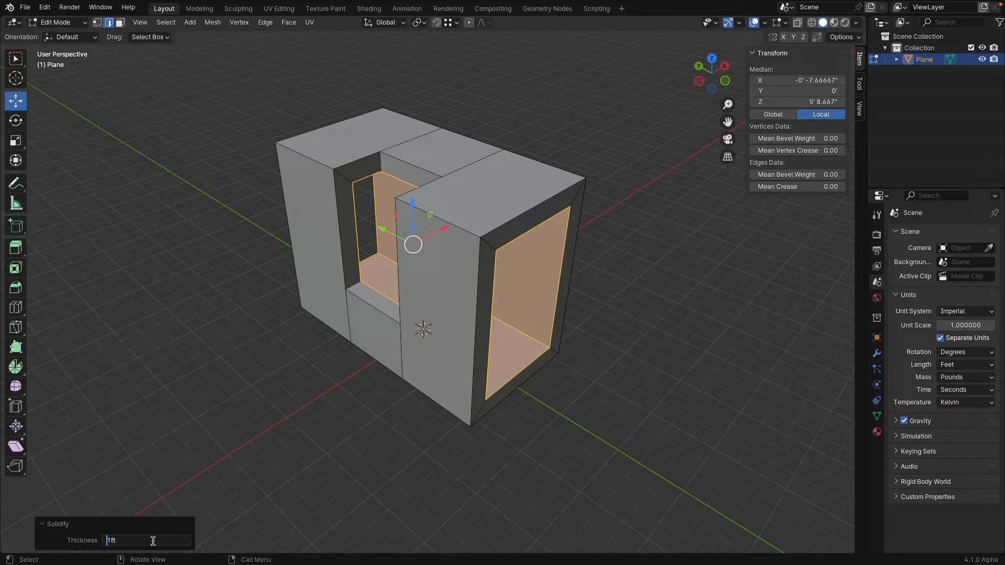
type("-")
key("Return")
middle_click_drag(325, 367, 406, 333)
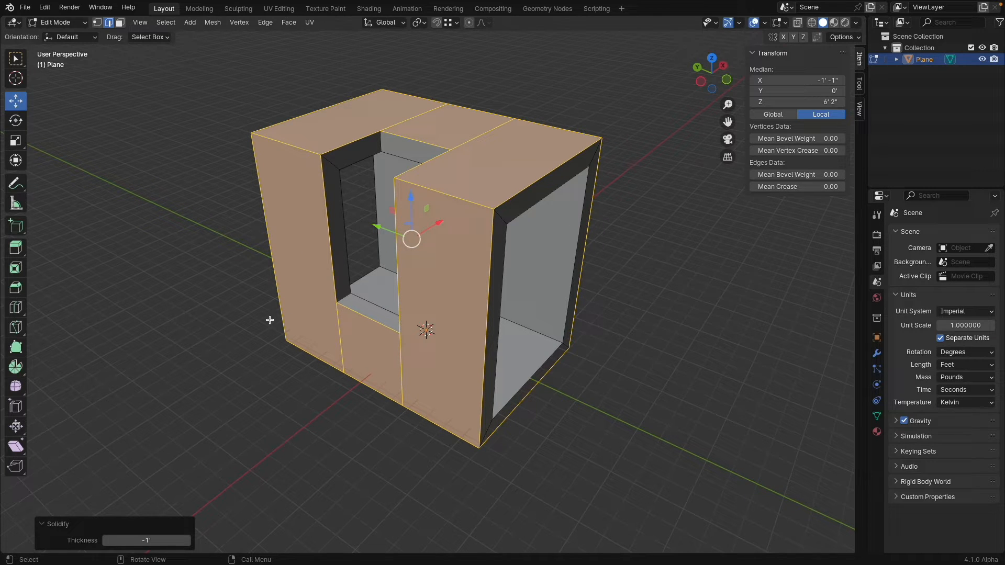
Examine the Spacebar Action setting in the keymap preferences
left_click(45, 8)
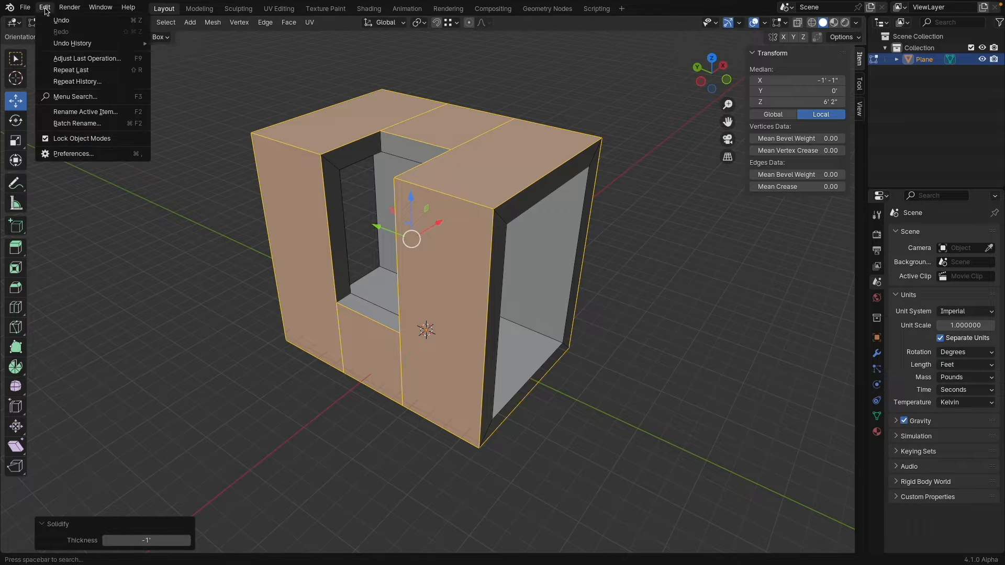
left_click(73, 153)
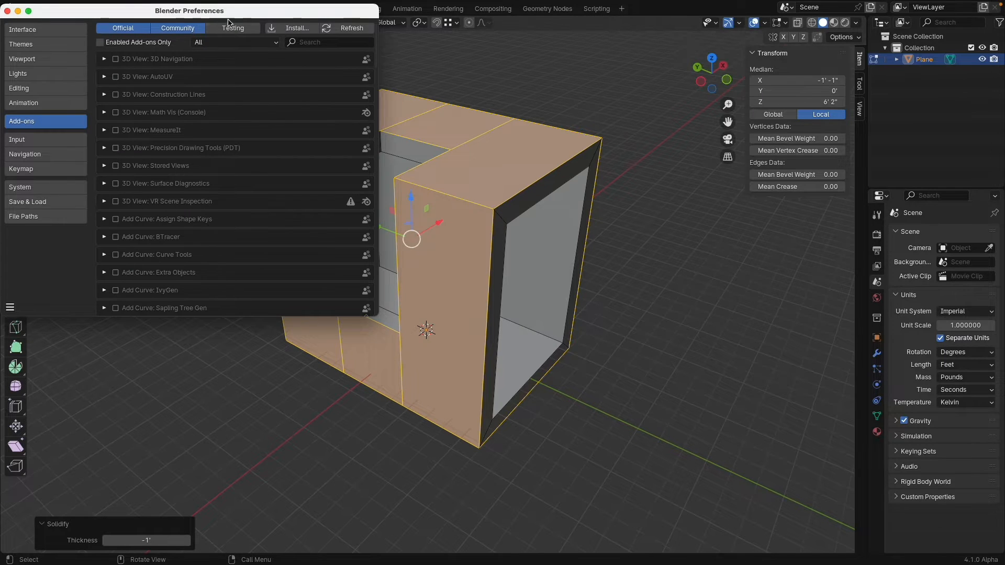
left_click_drag(282, 10, 347, 45)
left_click(173, 203)
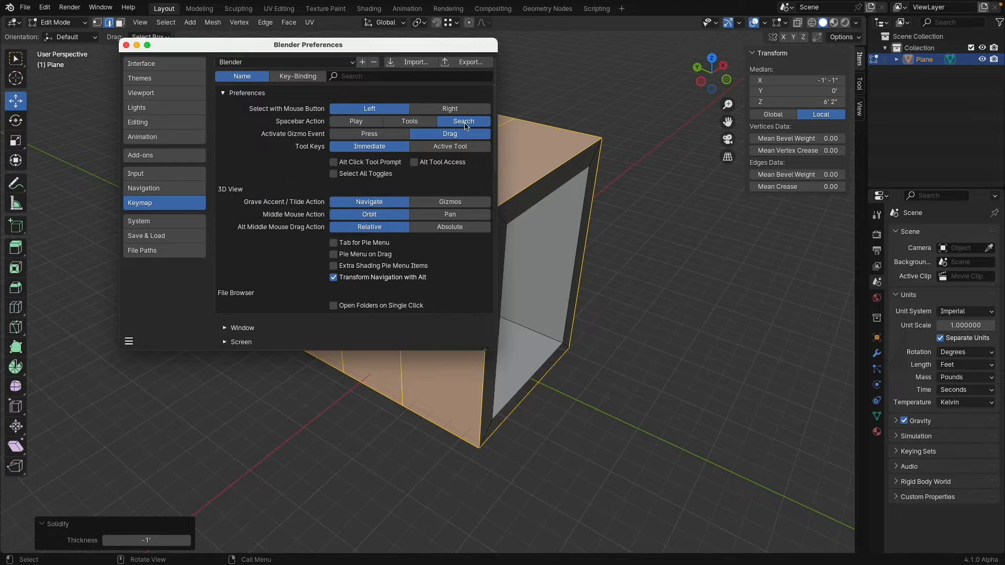
left_click(127, 45)
Undo the Solidify Faces operation and add a Solidify modifier with a thickness of 1'
key("ctrl+z")
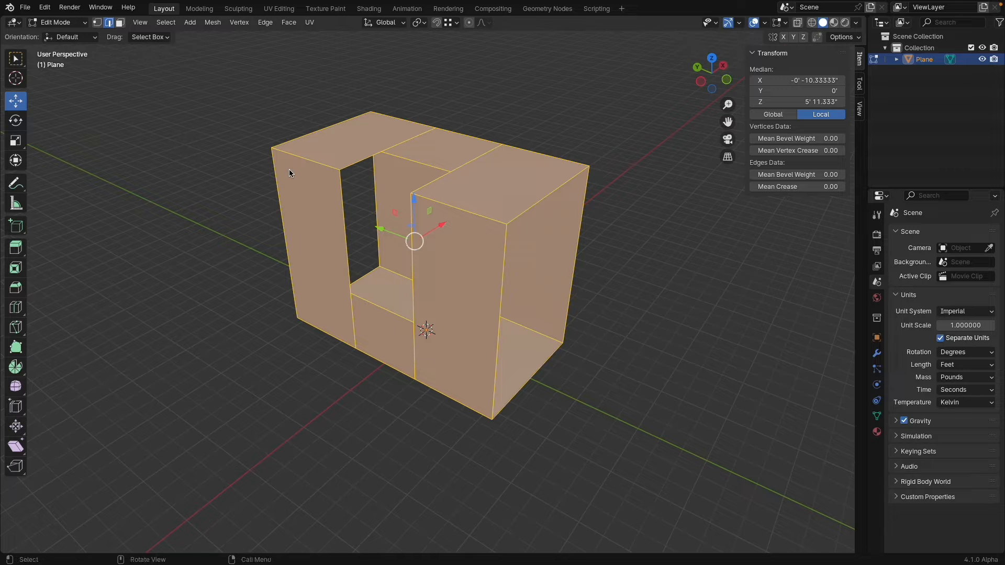
left_click(877, 353)
left_click(924, 234)
mouse_move(900, 276)
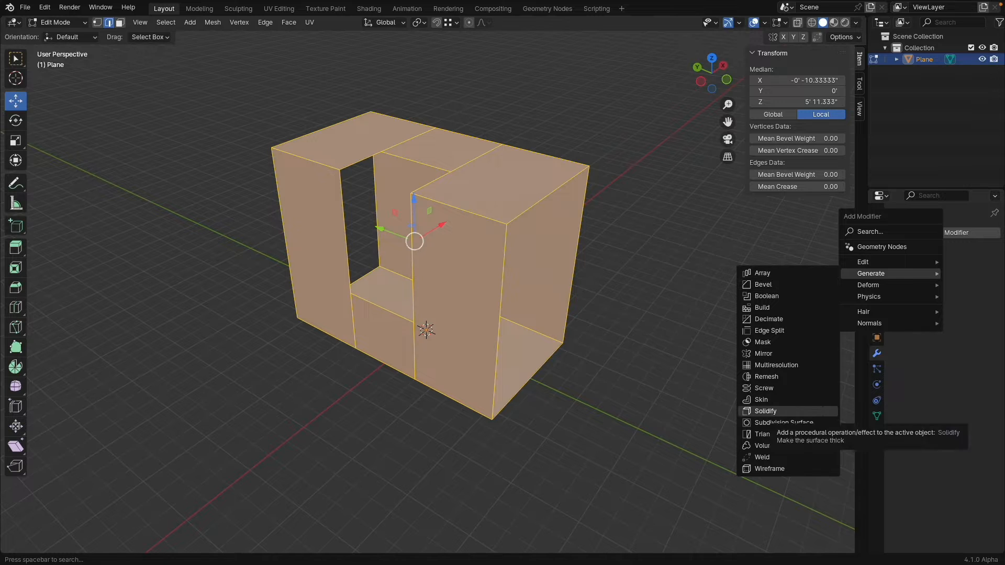
left_click(785, 411)
left_click(955, 281)
type("1")
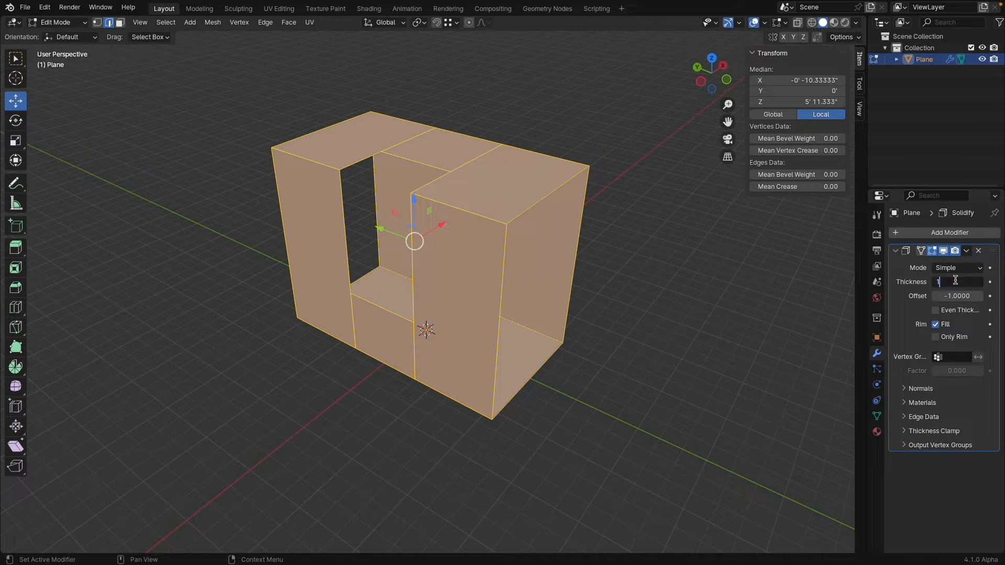
key("Return")
Set the Solidify modifier's offset to 1 and its mode to Complex
left_click(957, 296)
type("1")
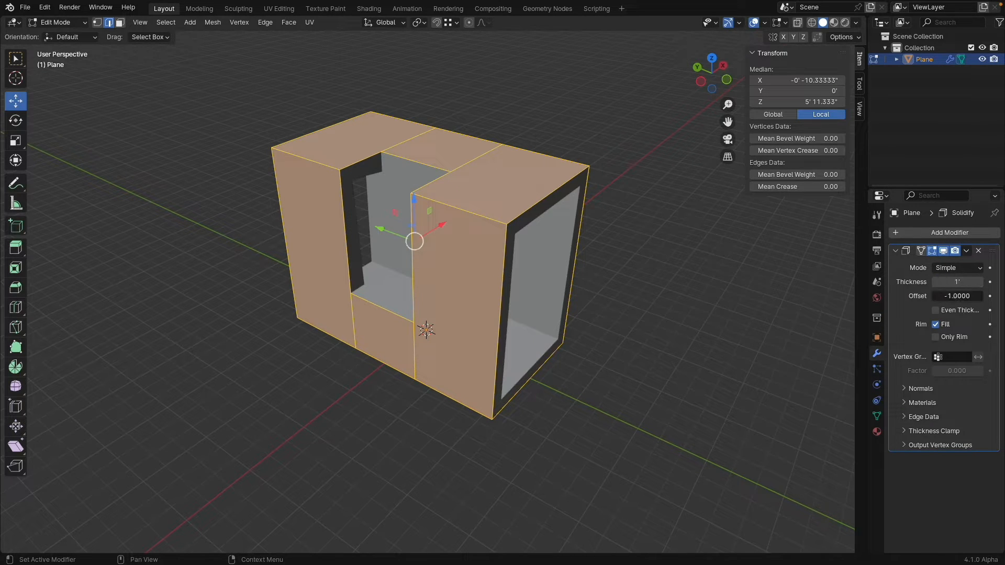
key("Return")
middle_click_drag(817, 241, 839, 242)
left_click(958, 267)
left_click(952, 285)
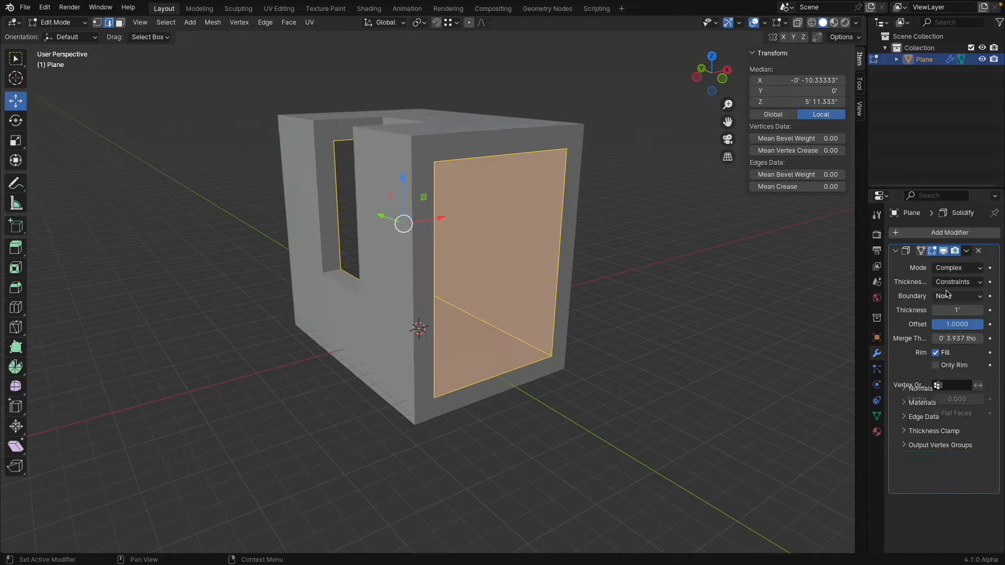
middle_click_drag(576, 200, 370, 104)
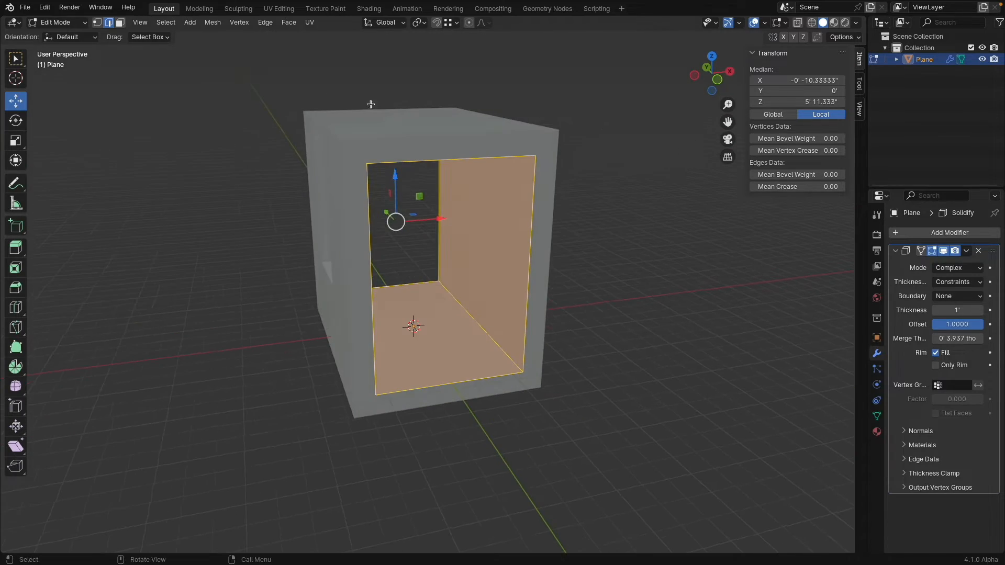
Apply the Solidify modifier to the room in Object Mode and check the resulting geometry in Edit Mode
left_click(63, 22)
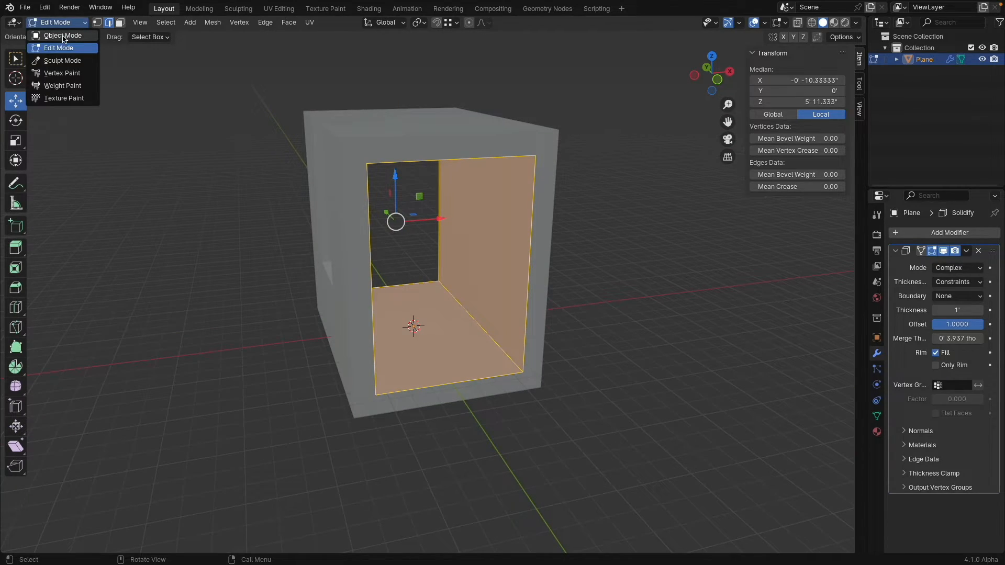
left_click(62, 35)
middle_click_drag(318, 195, 363, 217)
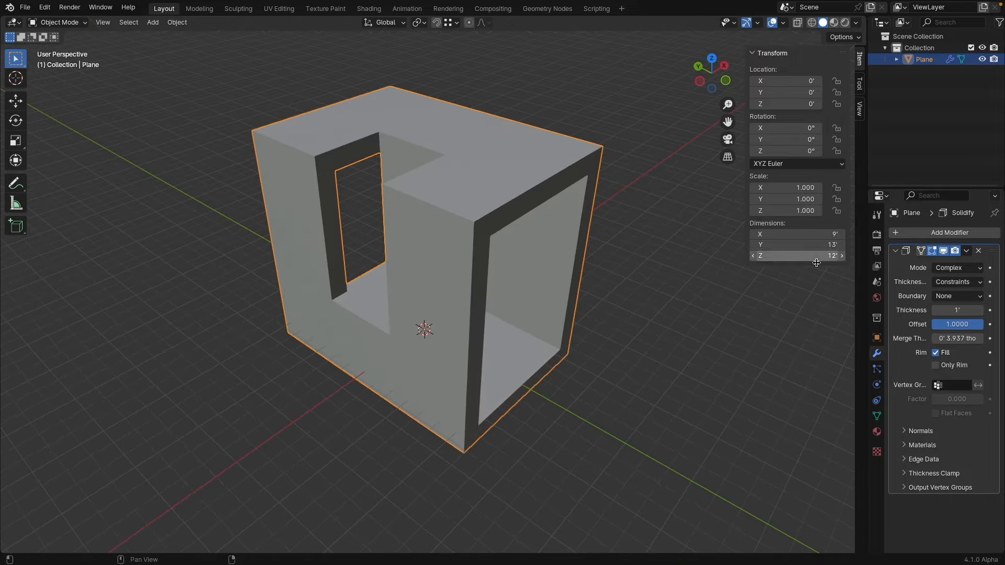
left_click(966, 251)
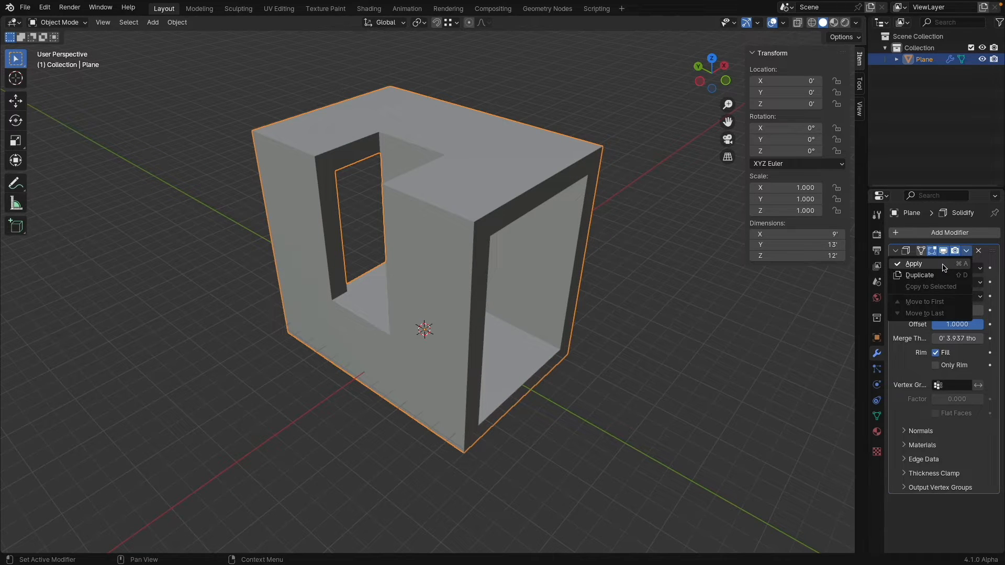
left_click(944, 265)
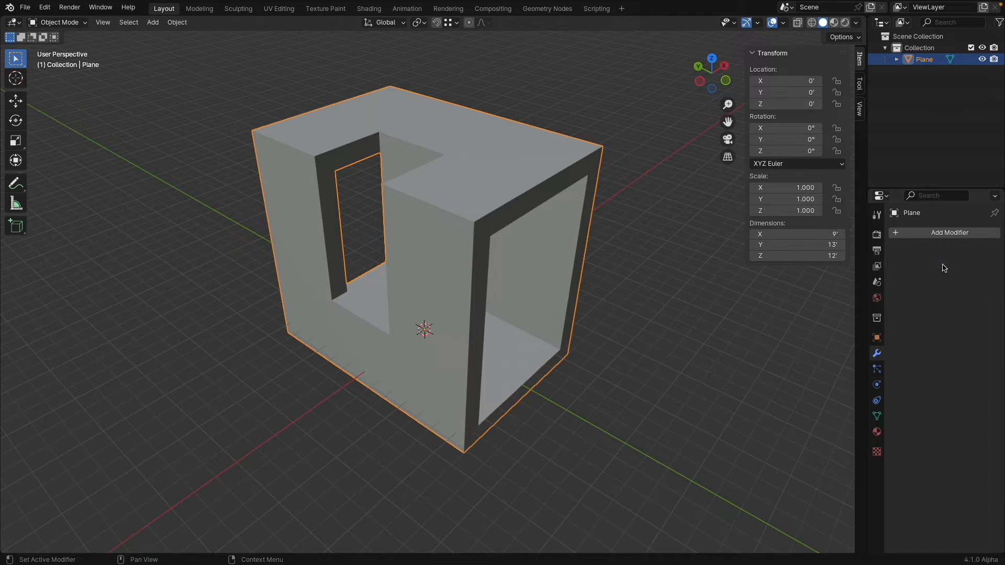
left_click(55, 23)
left_click(60, 46)
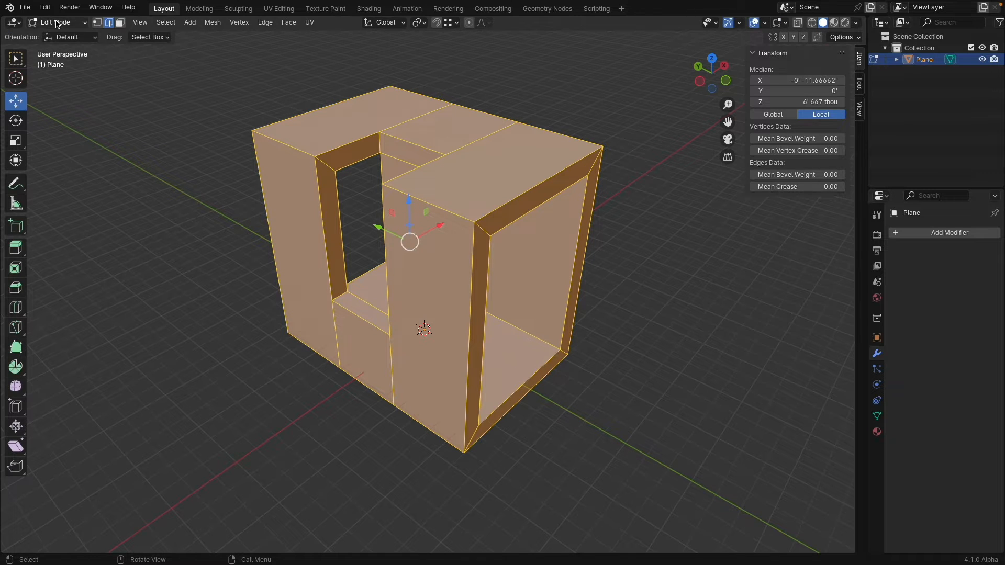
left_click(58, 23)
left_click(58, 34)
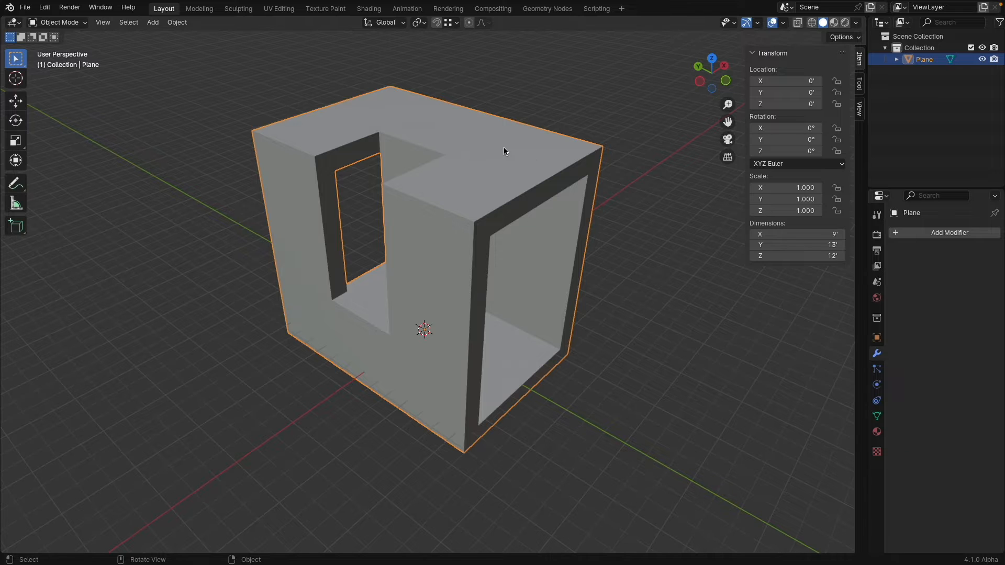
Add an Array modifier to the room with a relative offset factor of 0 on X and 1 on Y
scroll(529, 159, "down", 4)
left_click(928, 234)
mouse_move(928, 236)
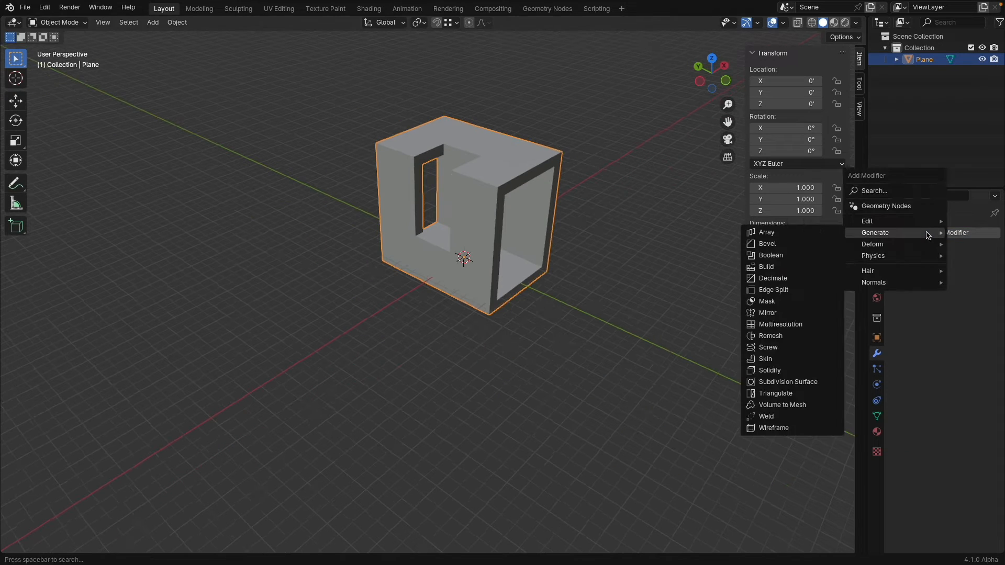
left_click(776, 235)
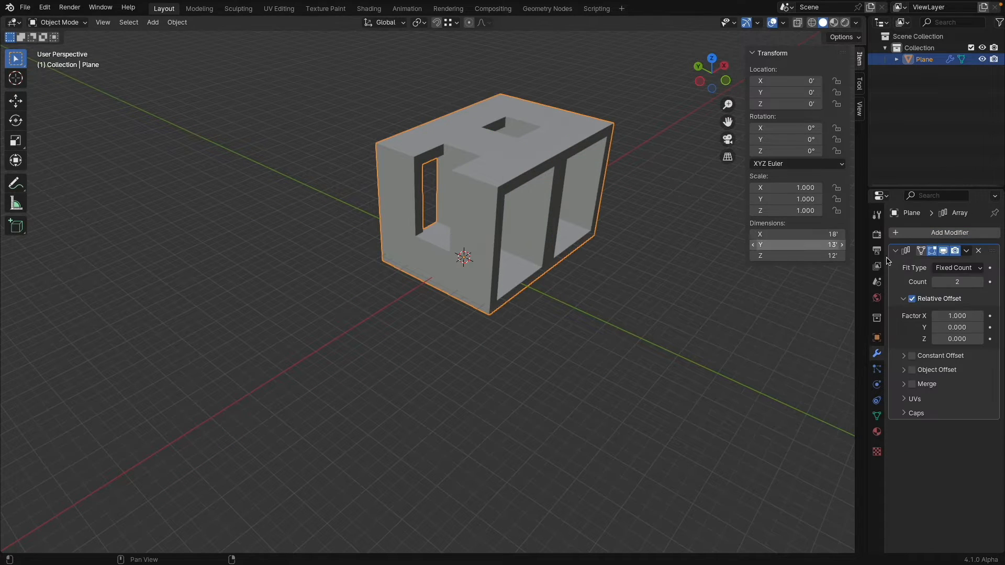
left_click(962, 315)
type("0")
key("Tab")
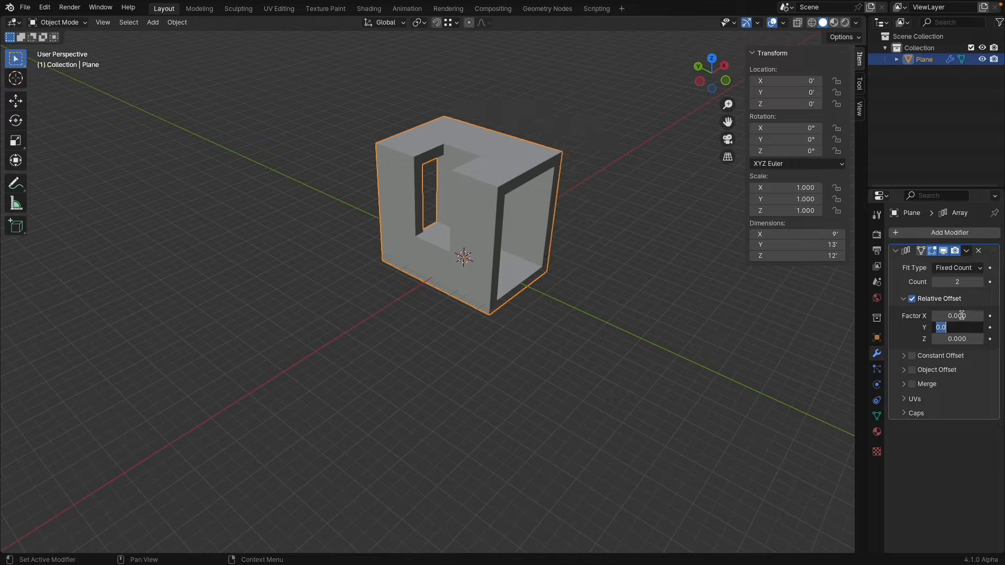
type("1")
key("Return")
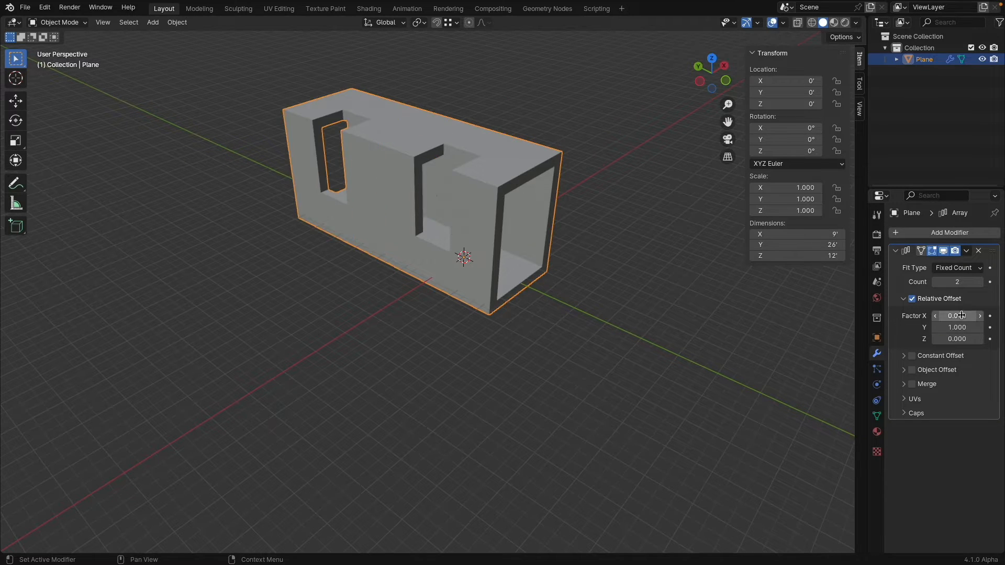
Set the Array modifier's count to 6 to lengthen the corridor
left_click(713, 59)
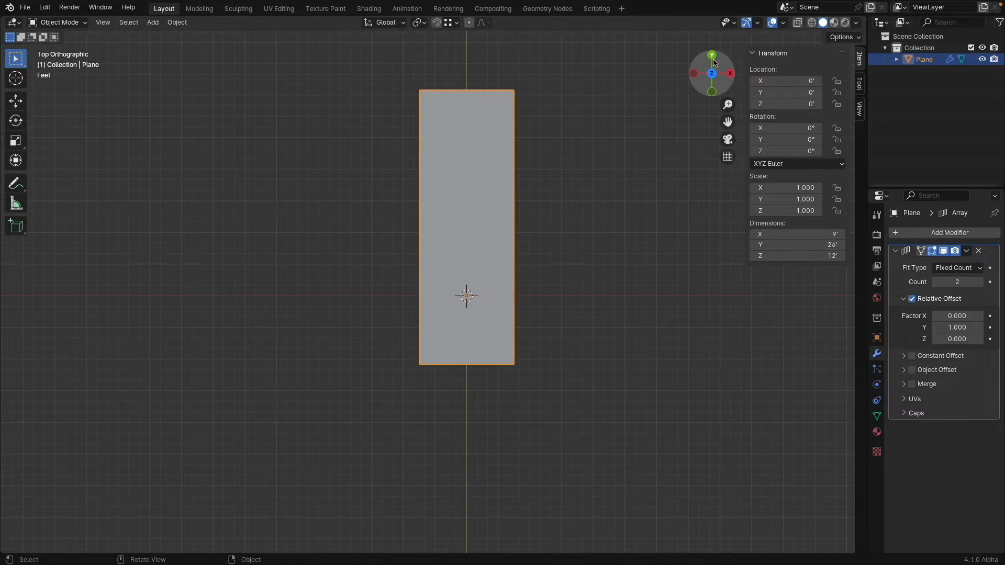
double_click(957, 282)
type("4")
key("Return")
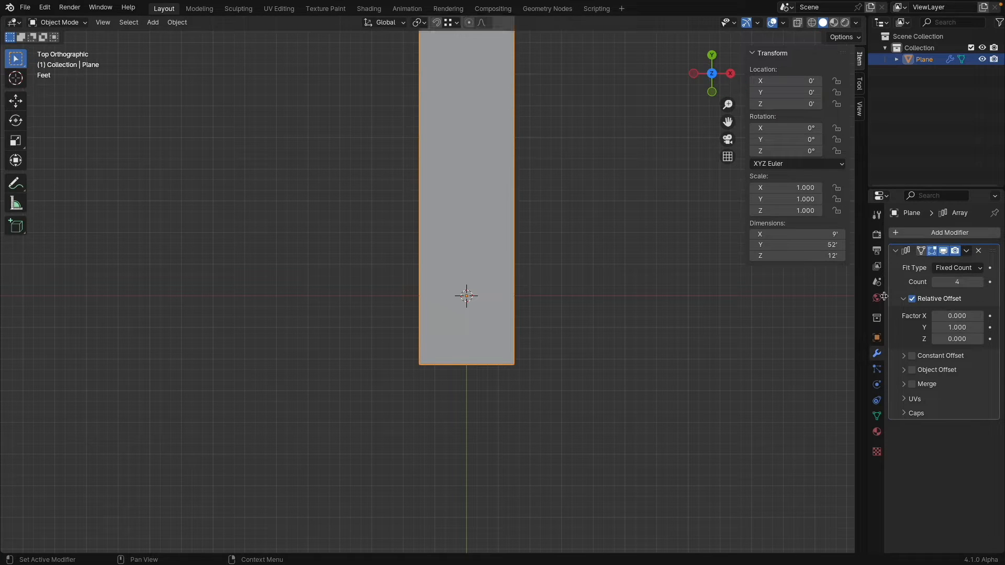
scroll(693, 312, "down", 5)
middle_click_drag(674, 278, 612, 354, "shift")
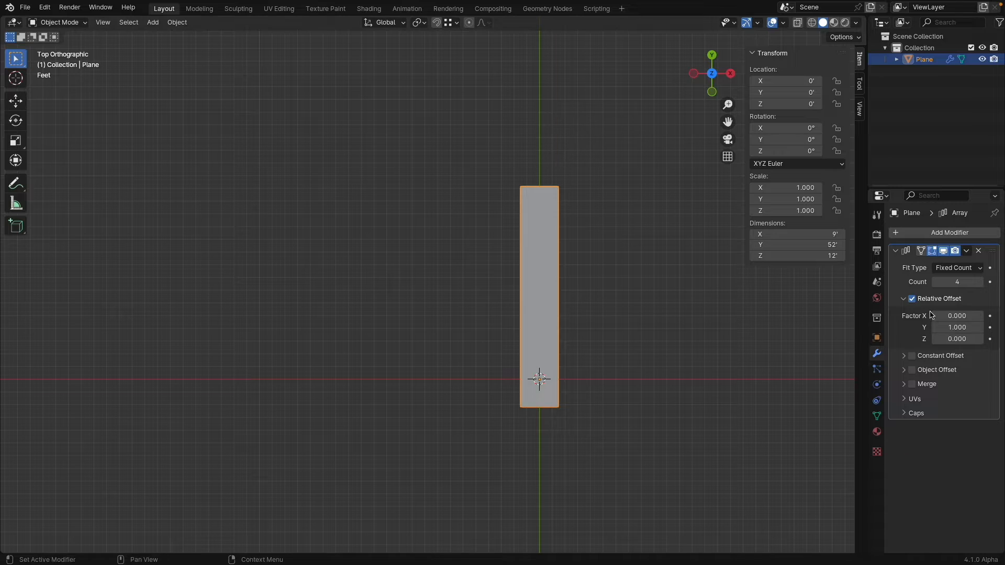
left_click(980, 283)
left_click(980, 282)
Add a plane and move it close to the open far end of the corridor
middle_click_drag(681, 324, 460, 284)
middle_click_drag(225, 273, 370, 227, "shift")
scroll(368, 227, "up", 4)
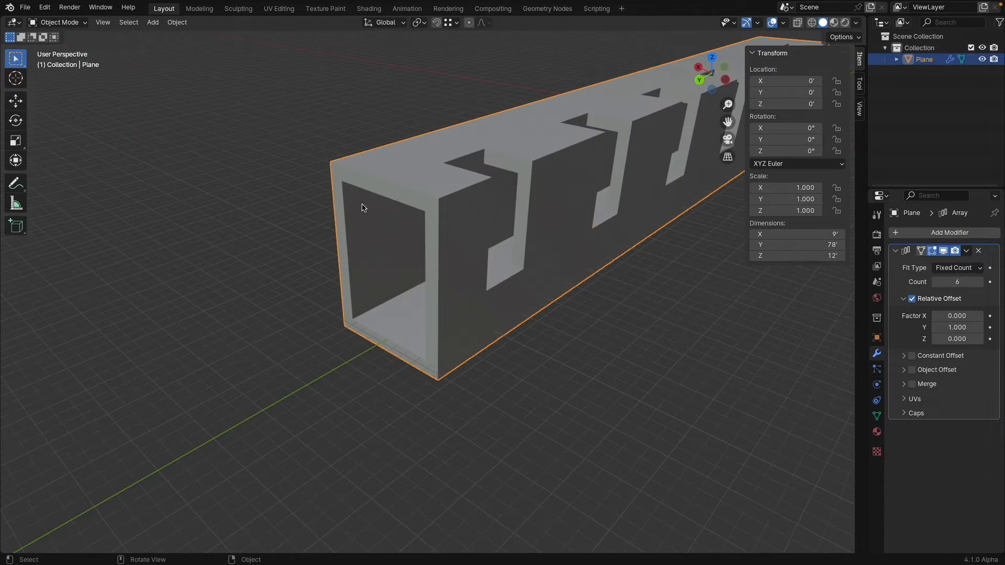
scroll(346, 201, "down", 4)
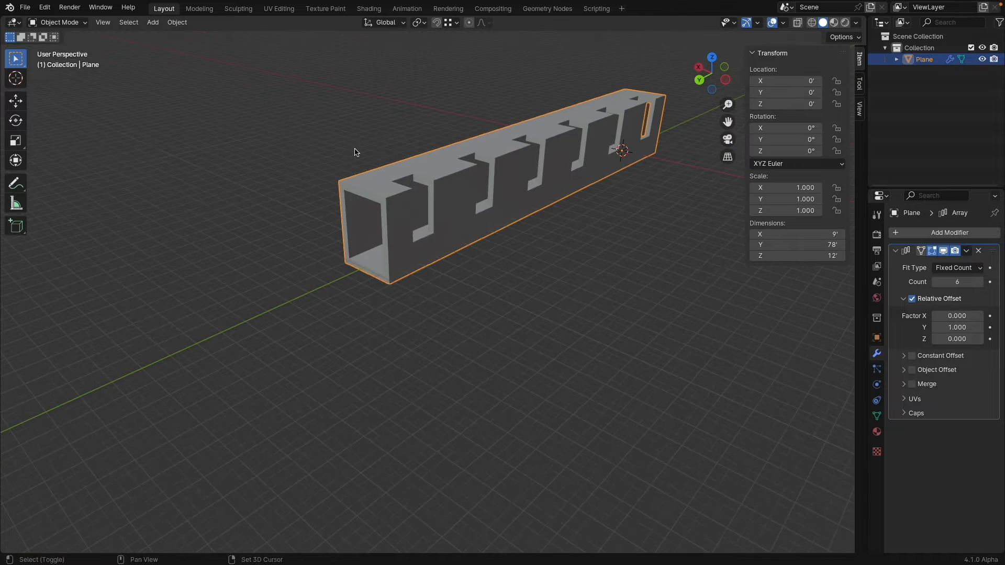
key("shift+a")
left_click(385, 163)
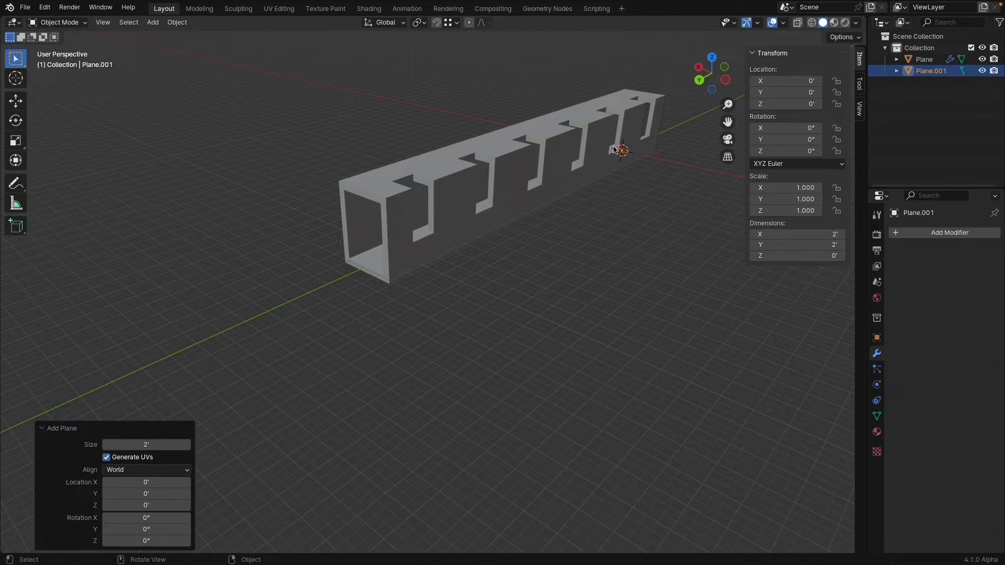
key("g")
left_click(361, 285)
scroll(341, 272, "up", 6)
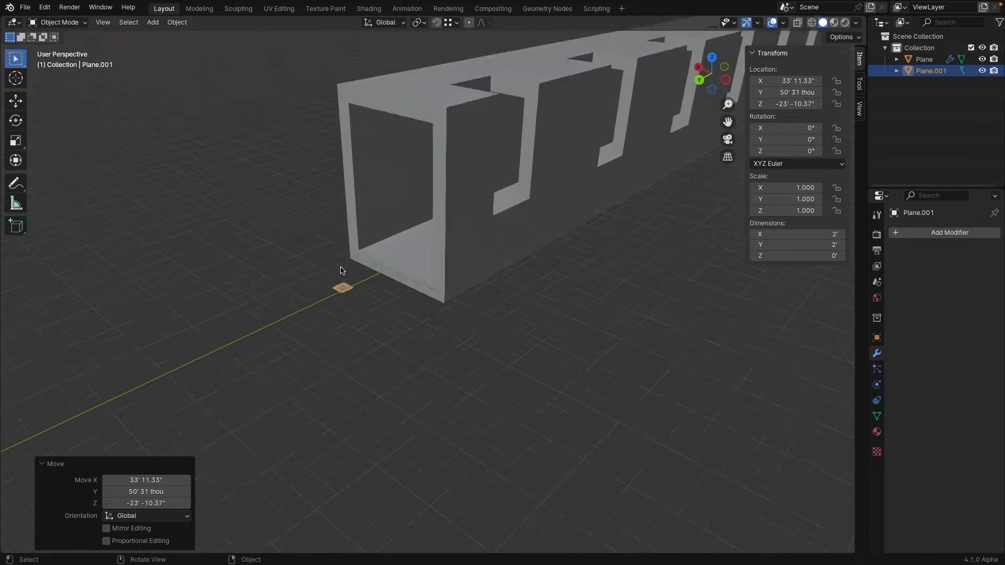
scroll(133, 107, "down", 4)
middle_click_drag(120, 117, 152, 162, "shift")
Snap the plane's vertices to the inner corners of the corridor's far opening, forming a 7' by 10' end wall
left_click(57, 22)
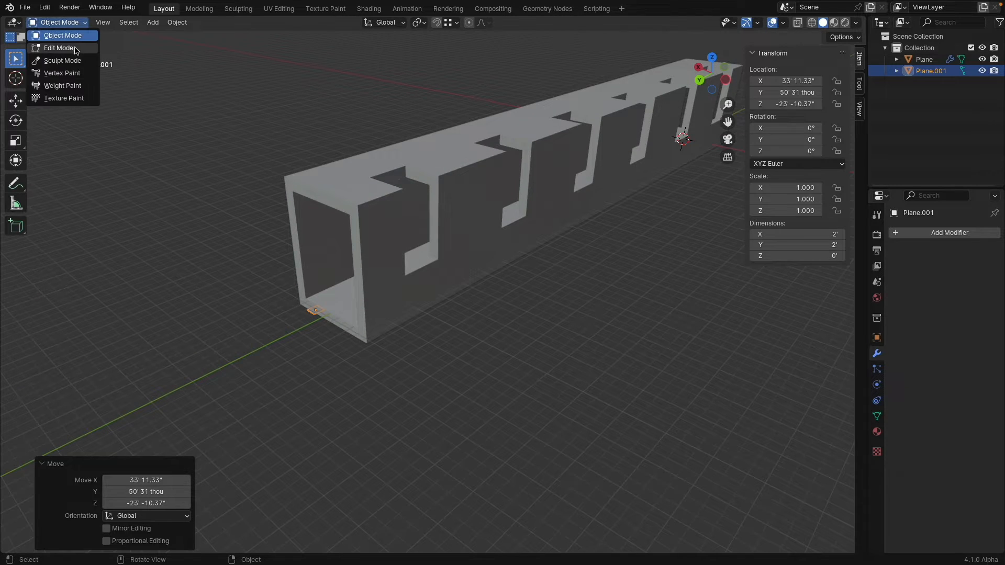
left_click(55, 49)
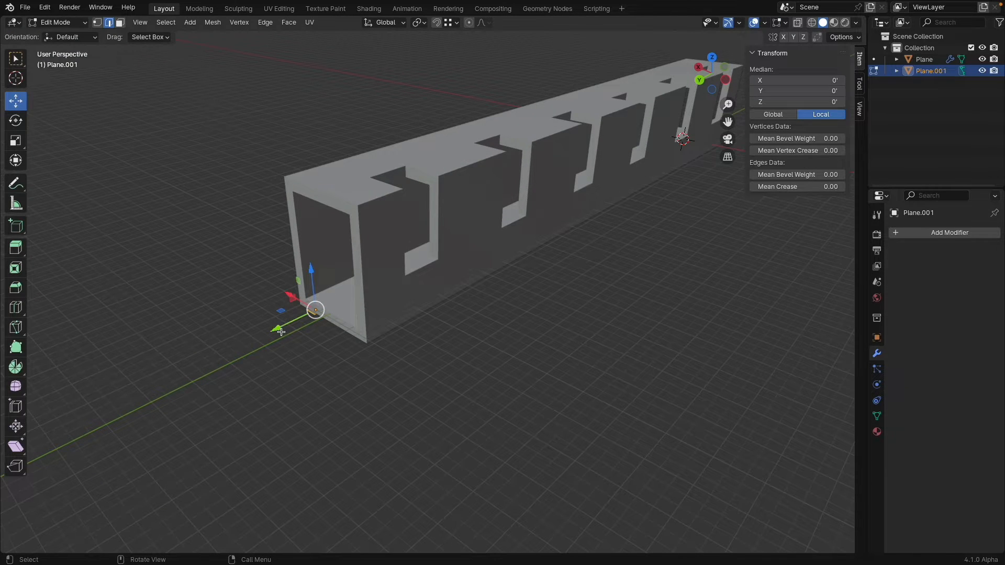
left_click_drag(275, 328, 236, 347)
left_click(97, 22)
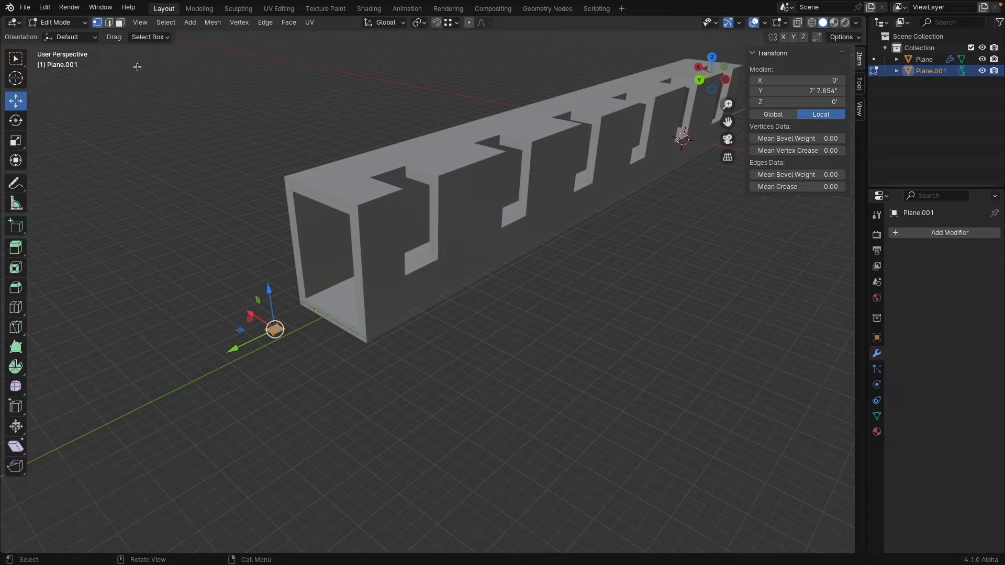
left_click_drag(276, 329, 355, 325)
left_click(278, 320)
left_click_drag(278, 321, 308, 292)
left_click(263, 325)
left_click(273, 334)
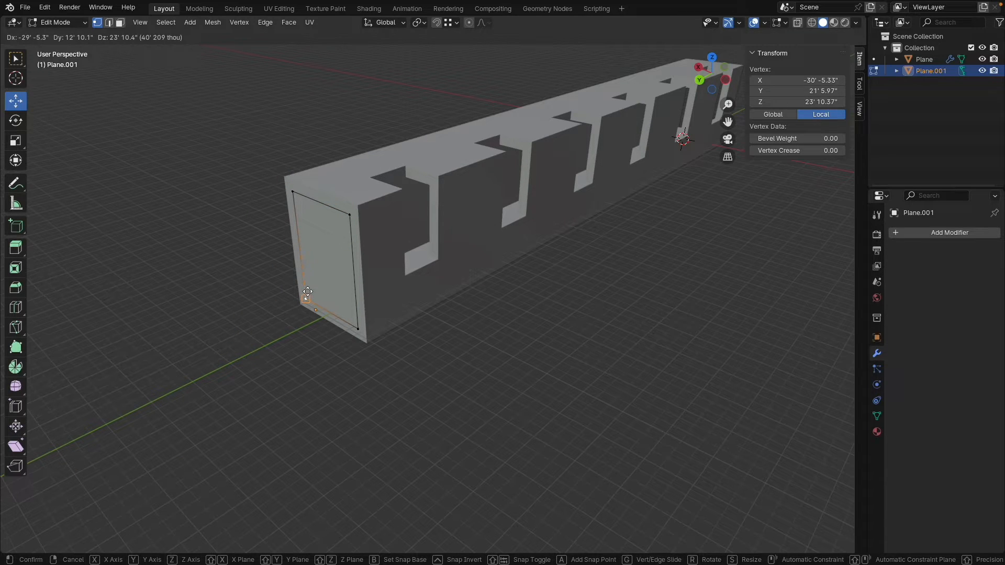
left_click_drag(307, 291, 308, 293)
key("Tab")
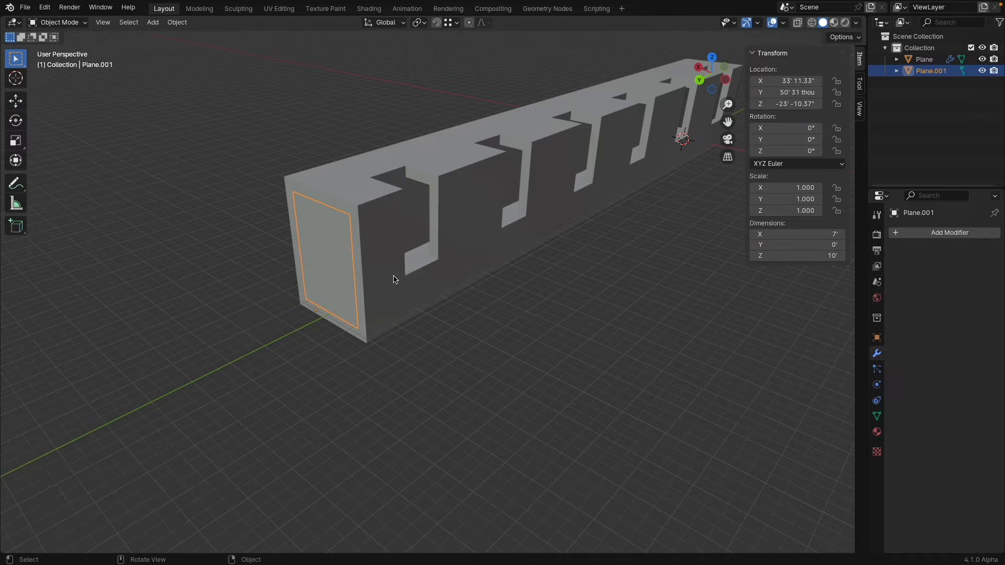
Set the end wall plane's origin to its geometry
right_click(320, 236)
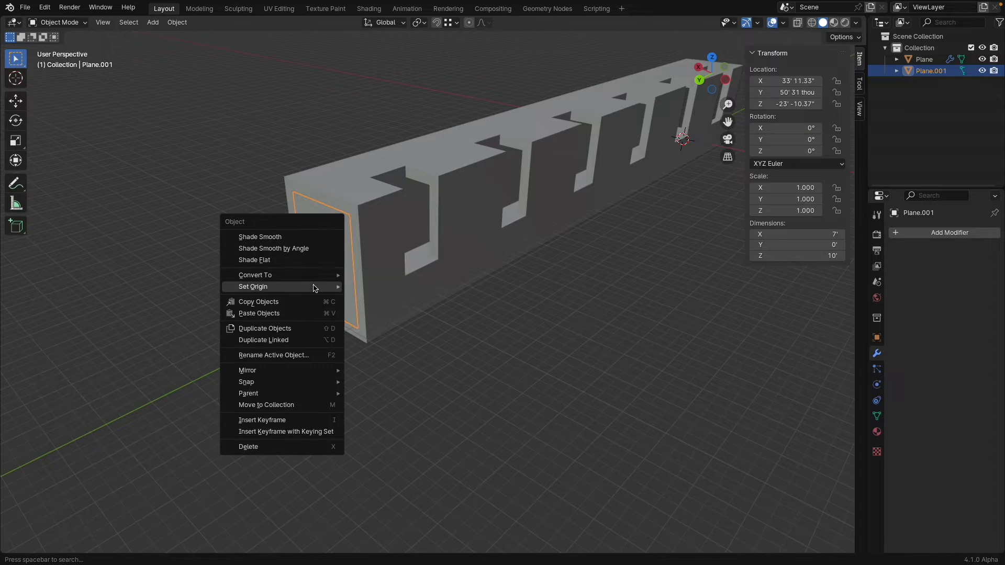
mouse_move(324, 287)
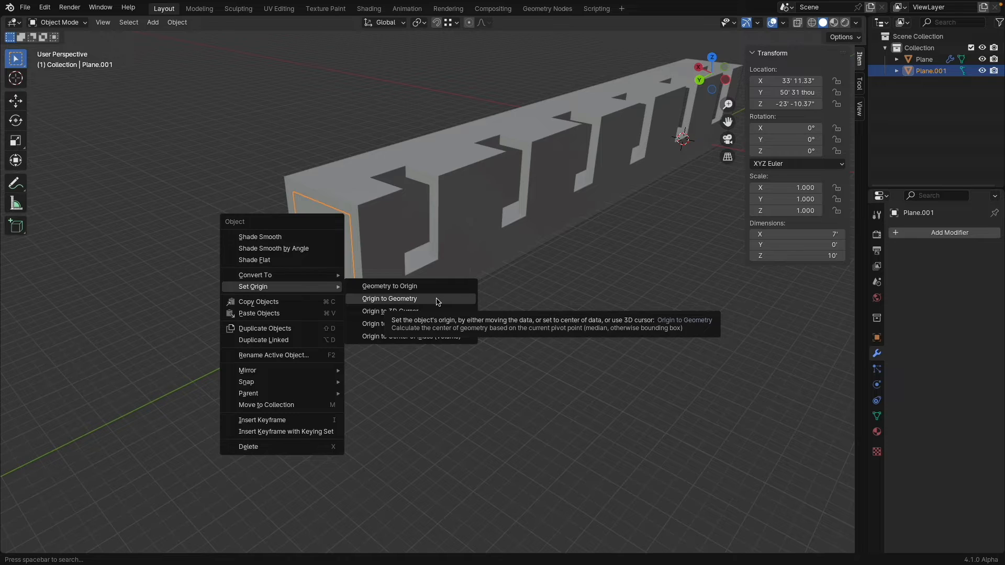
left_click(402, 300)
middle_click_drag(456, 301, 309, 273)
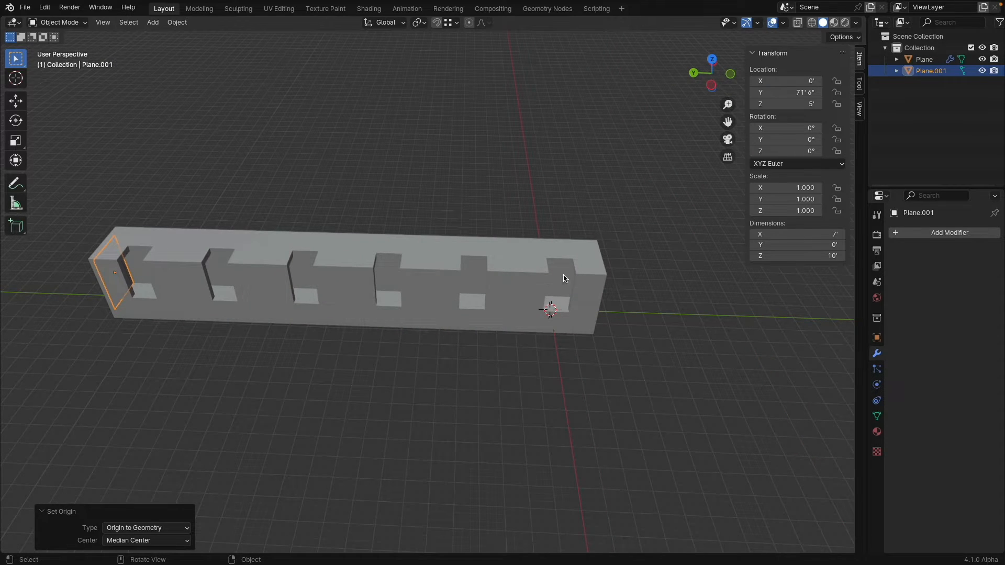
Add a second plane at the world origin and raise it about 15' 10" along Z, above the corridor roof
middle_click_drag(557, 278, 514, 267)
middle_click_drag(462, 294, 433, 300)
key("shift+a")
mouse_move(406, 300)
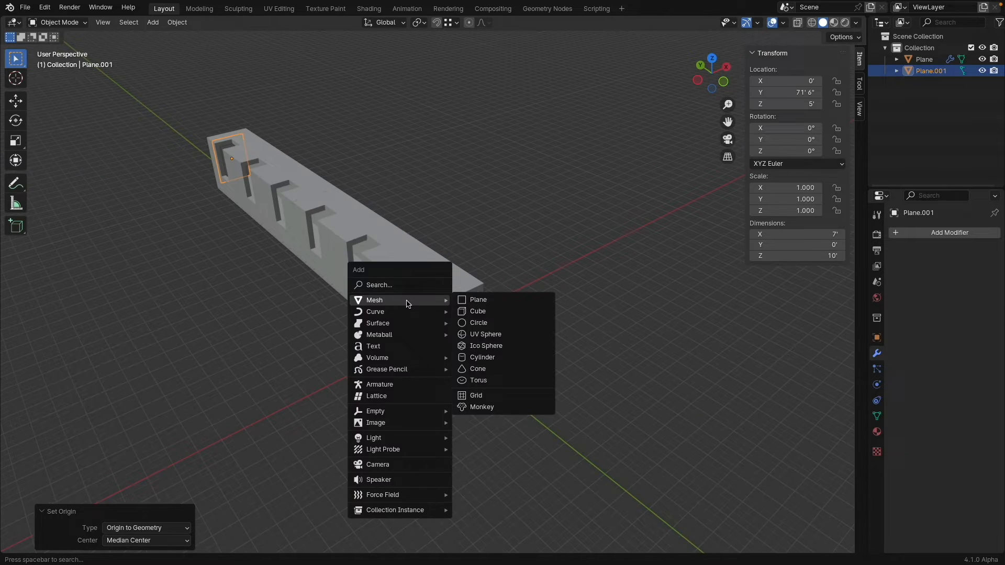
left_click(480, 301)
scroll(414, 311, "up", 3)
scroll(423, 316, "down", 3)
key("g")
key("z")
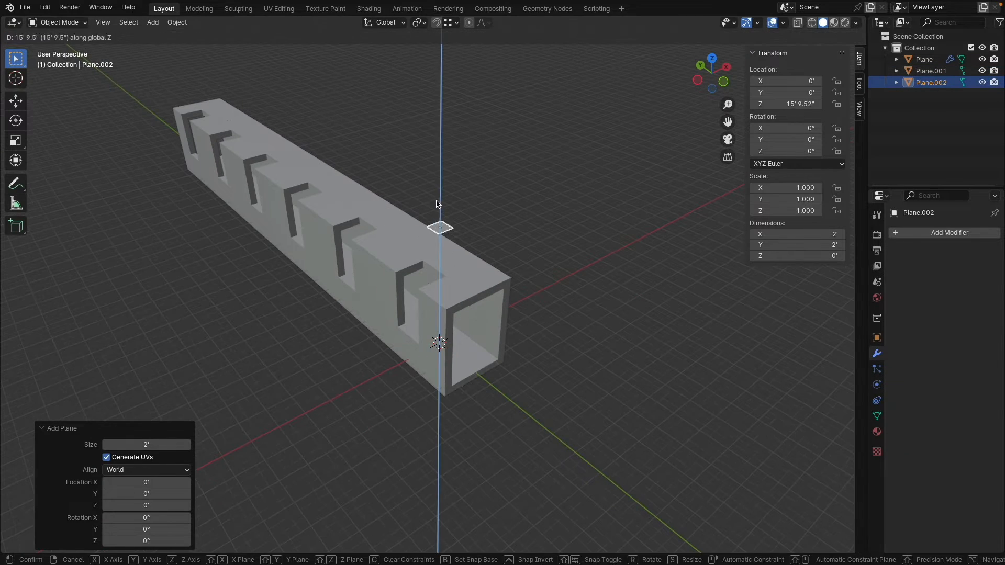
left_click(60, 131)
Move the second plane's geometry in Edit Mode so its corner snaps to the first module's outer roof opening corner
left_click(57, 22)
left_click(53, 44)
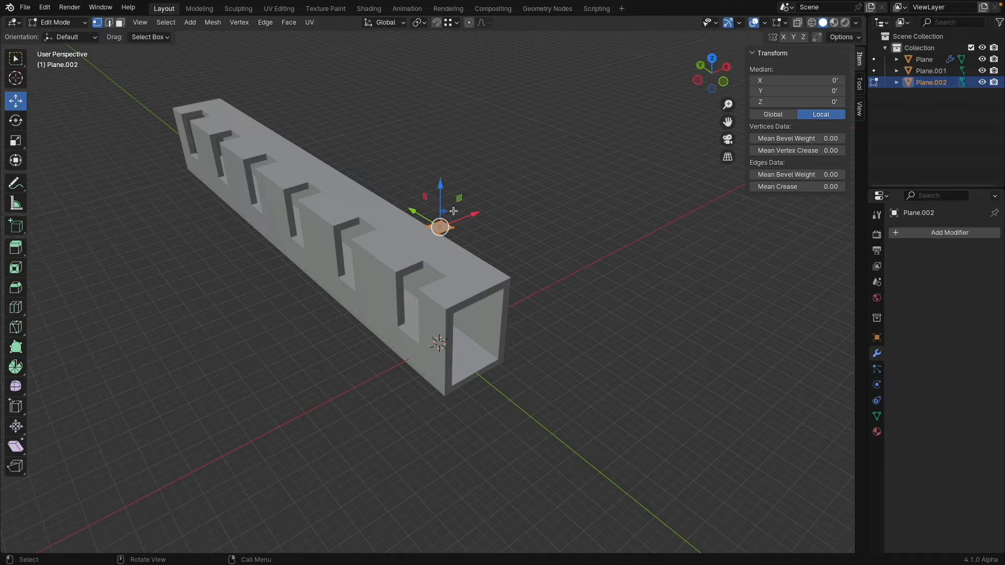
scroll(453, 210, "up", 6)
scroll(452, 219, "down", 3)
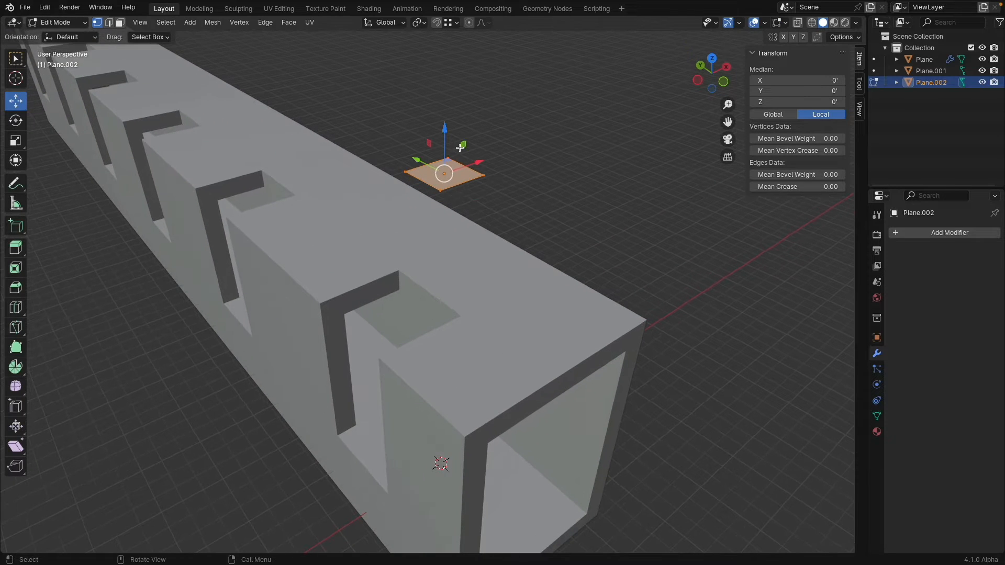
key("g")
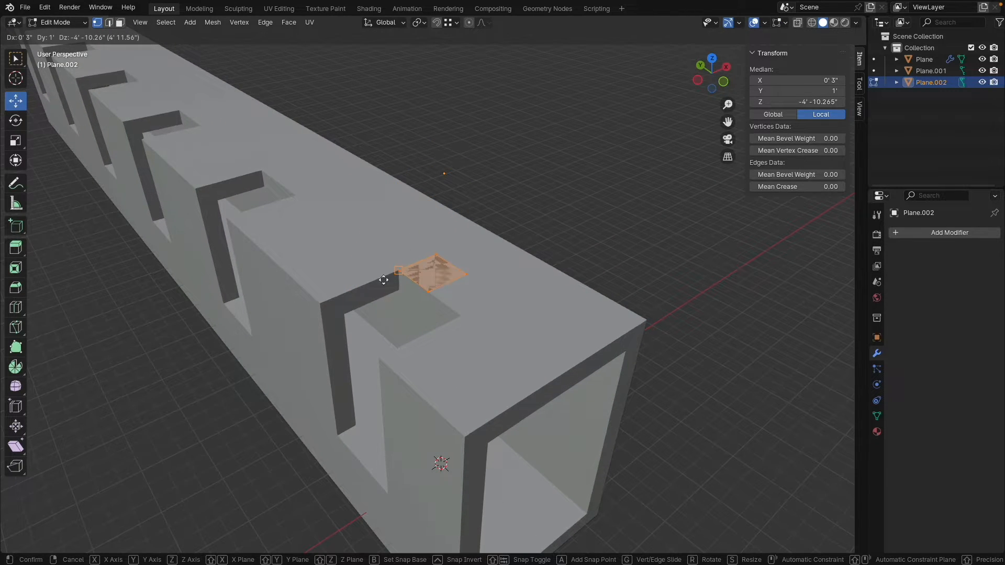
left_click(376, 287)
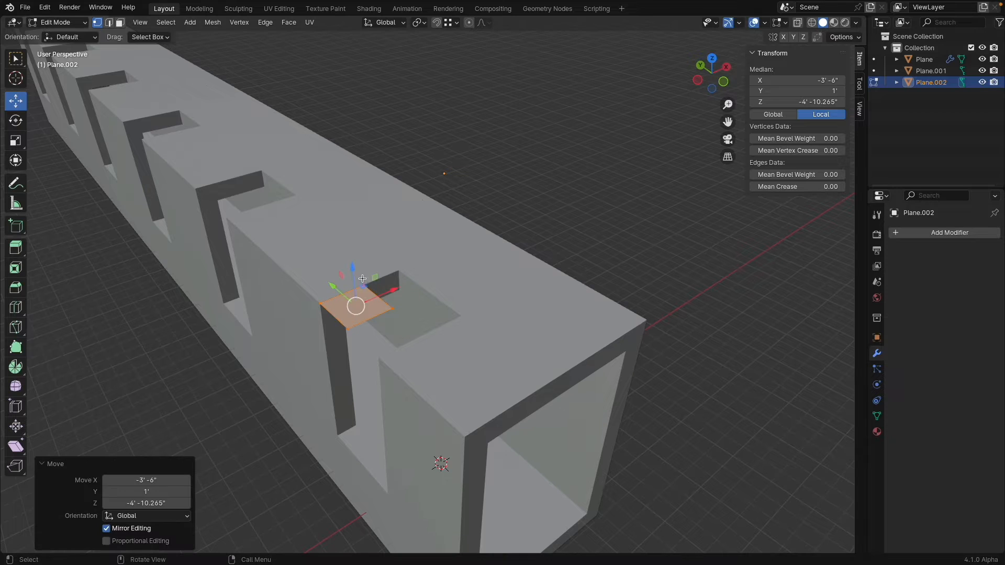
Move the plane's edges to the roof opening's corners so it covers the ceiling strip, 3' 9" by 4'
left_click(363, 280)
left_click(393, 305, "shift")
mouse_move(414, 277)
left_mouse_down("ctrl")
mouse_move(401, 273)
mouse_move(423, 301)
mouse_move(409, 294)
left_mouse_up("ctrl")
left_click(423, 300)
left_click(349, 335, "shift")
scroll(429, 276, "up", 2)
Extrude the panel's outer edge straight down along Z to the window sill, 7' 6" in height
left_click(430, 267)
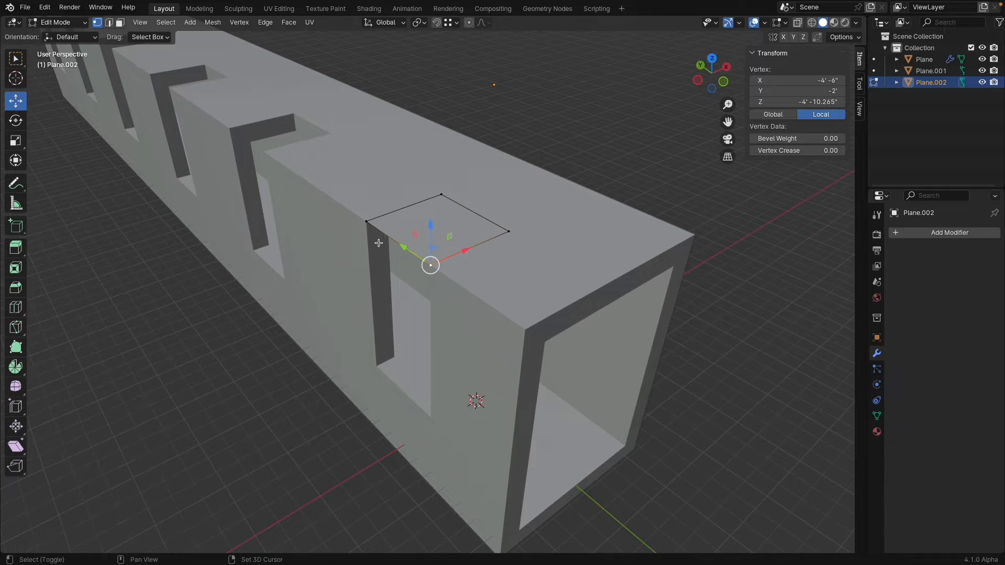
left_click(367, 222, "shift")
key("g")
key("z")
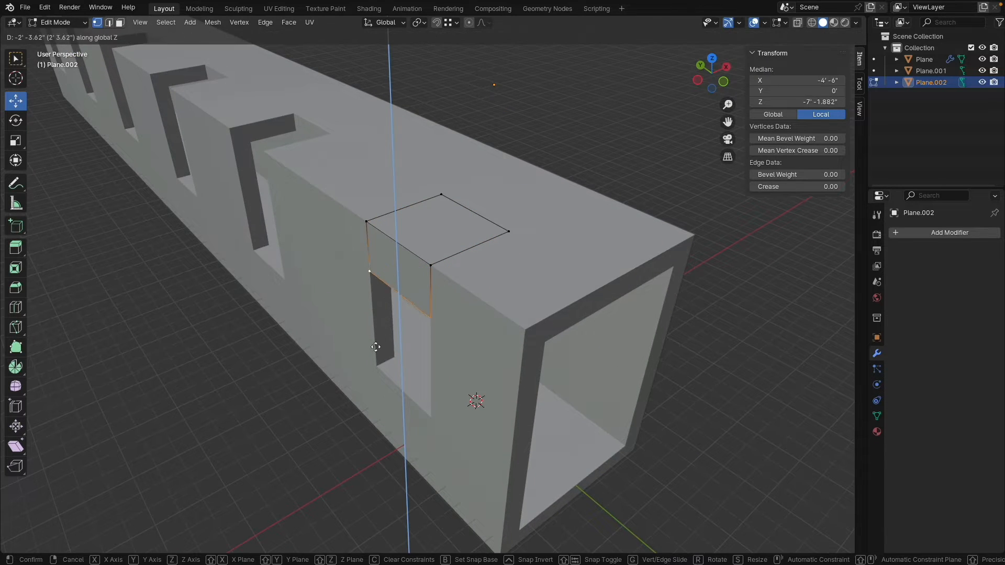
left_click(376, 366)
Leave Edit Mode and set the window panel's origin to its geometry
scroll(377, 365, "down", 4)
middle_click_drag(373, 332, 426, 327)
key("Tab")
right_click(544, 259)
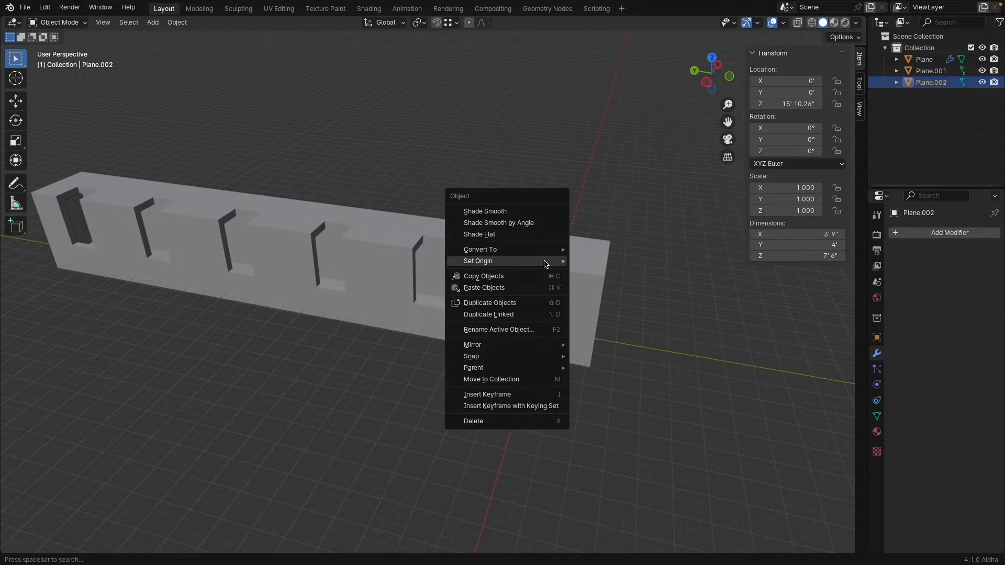
mouse_move(544, 261)
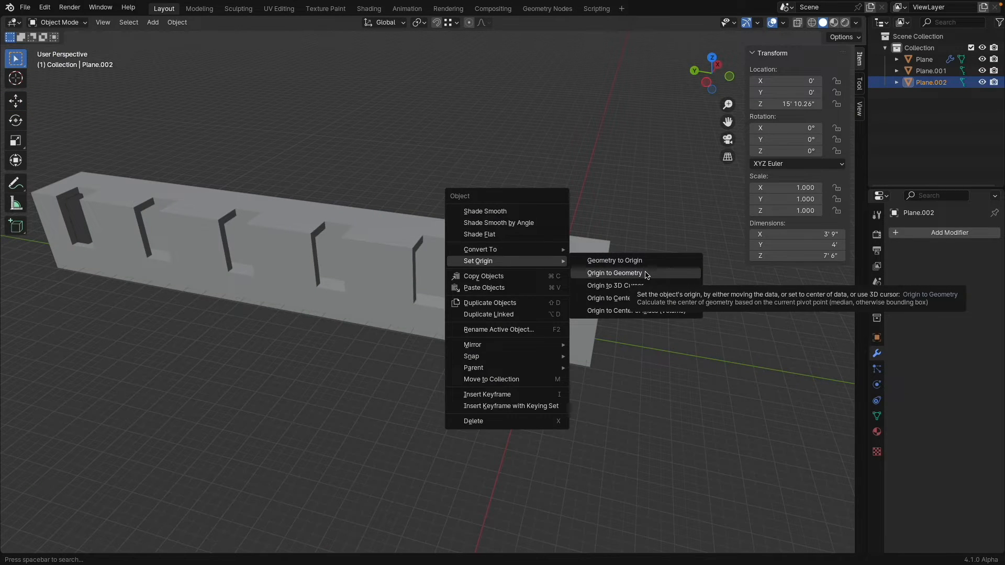
left_click(647, 278)
Duplicate the window panel five times along Y, each copy 13' further, to cover the remaining corridor openings
middle_click_drag(505, 271, 541, 273)
key("shift+d")
type("y")
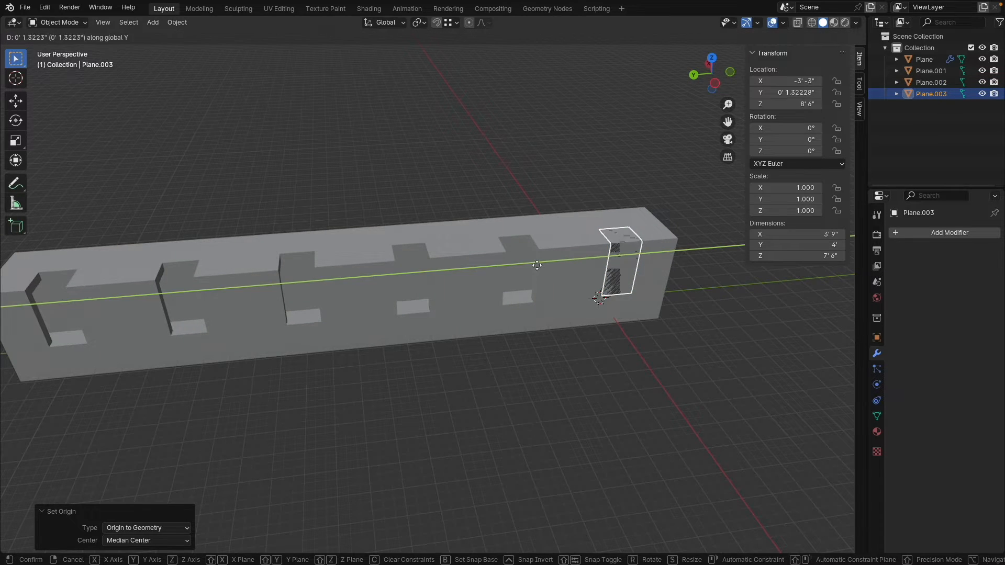
type("13")
key("Return")
key("shift+d")
type("y")
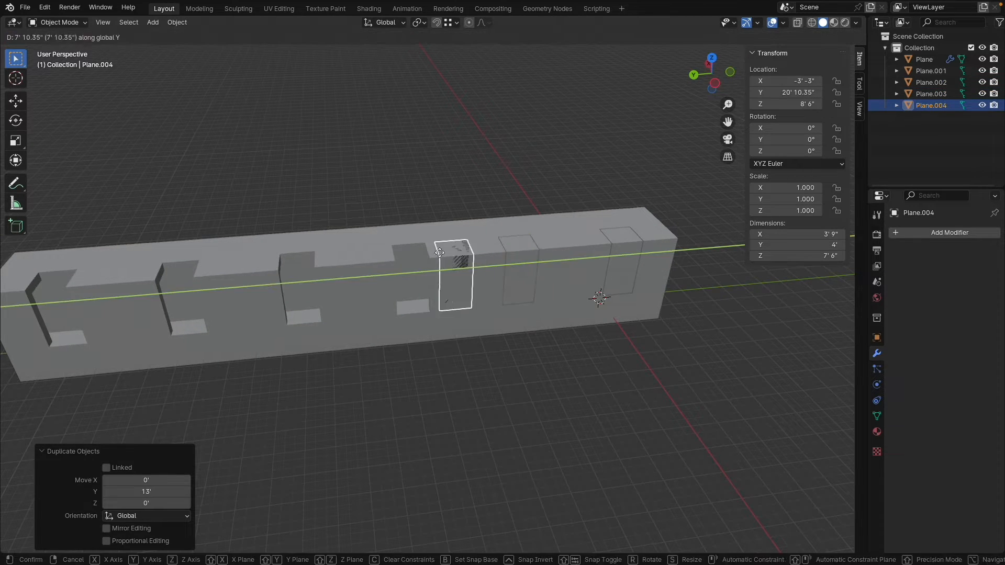
type("13")
key("Return")
key("shift+d")
type("y13")
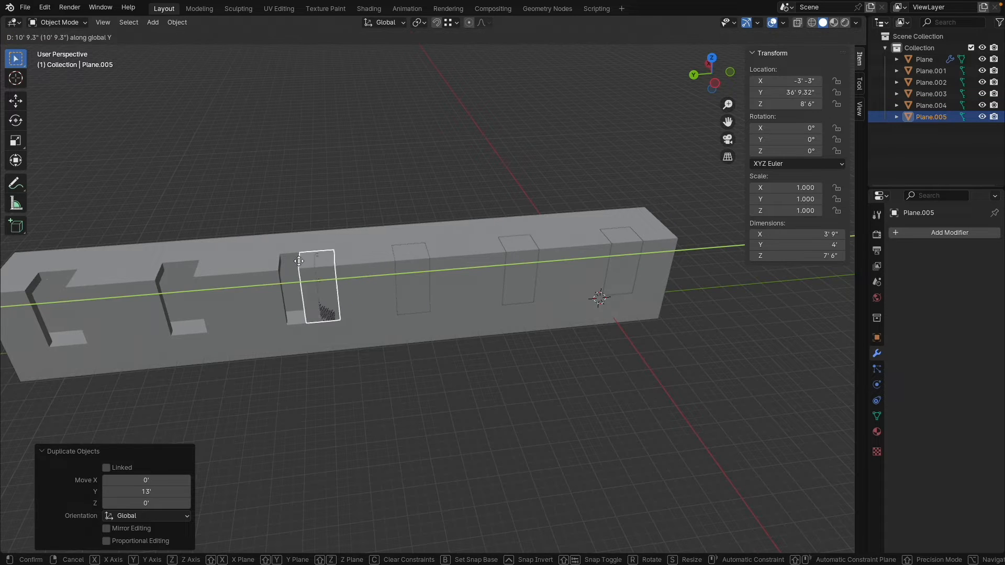
key("Return")
key("shift+d")
type("y13")
key("Return")
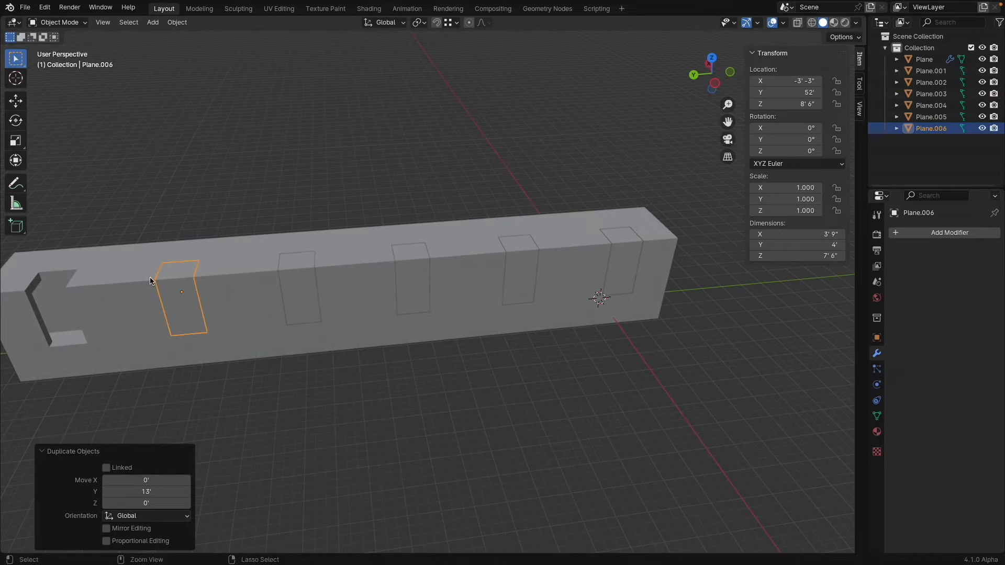
middle_click_drag(153, 280, 333, 254, "shift")
key("shift+d")
key("y")
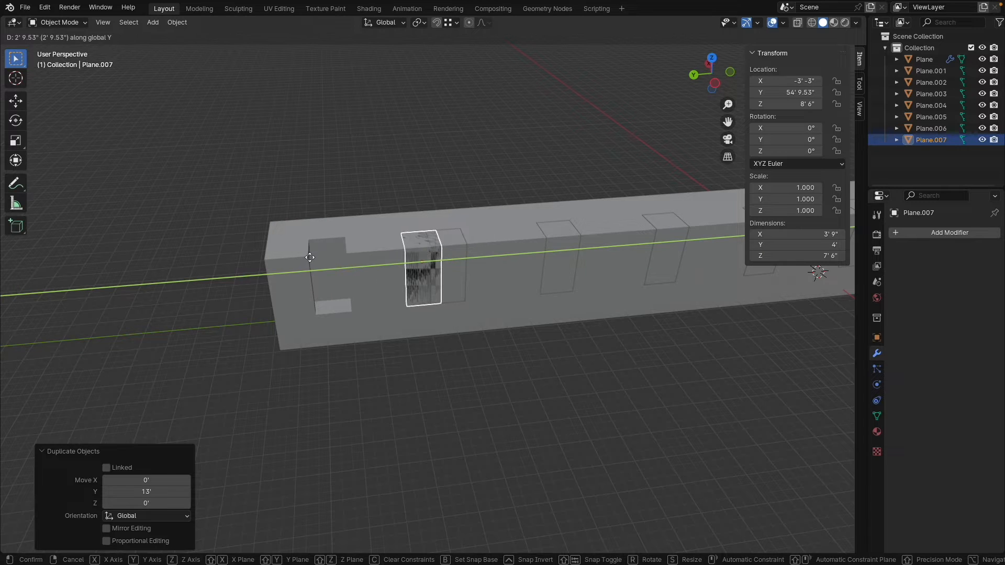
type("13")
key("Return")
Add a camera at the world origin and move it along Y to about -21' 4", in front of the corridor's open end
scroll(467, 262, "down", 4)
mouse_move(469, 262)
middle_mouse_down()
mouse_move(439, 250)
mouse_move(473, 233)
mouse_move(457, 249)
middle_mouse_up()
key("shift+a")
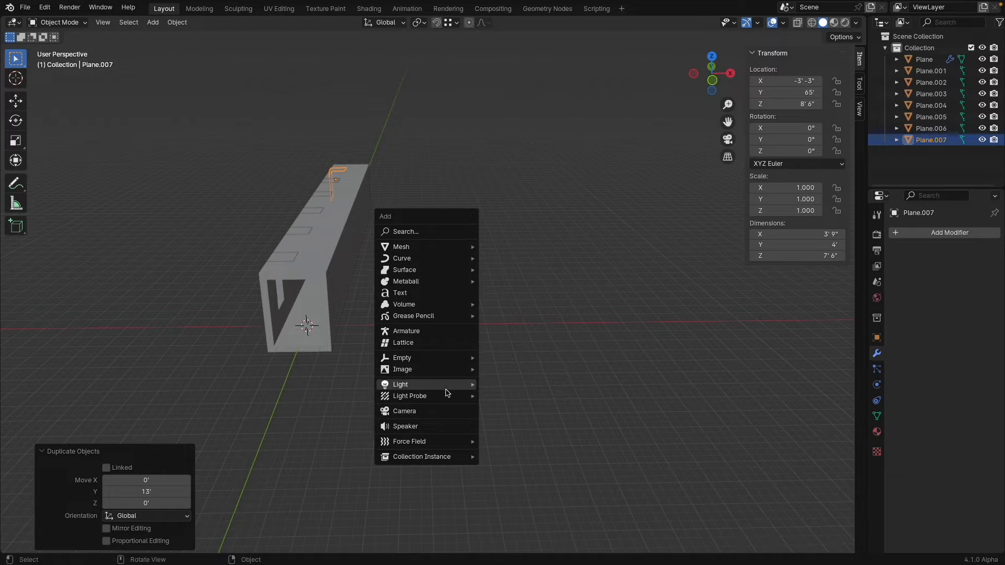
left_click(442, 412)
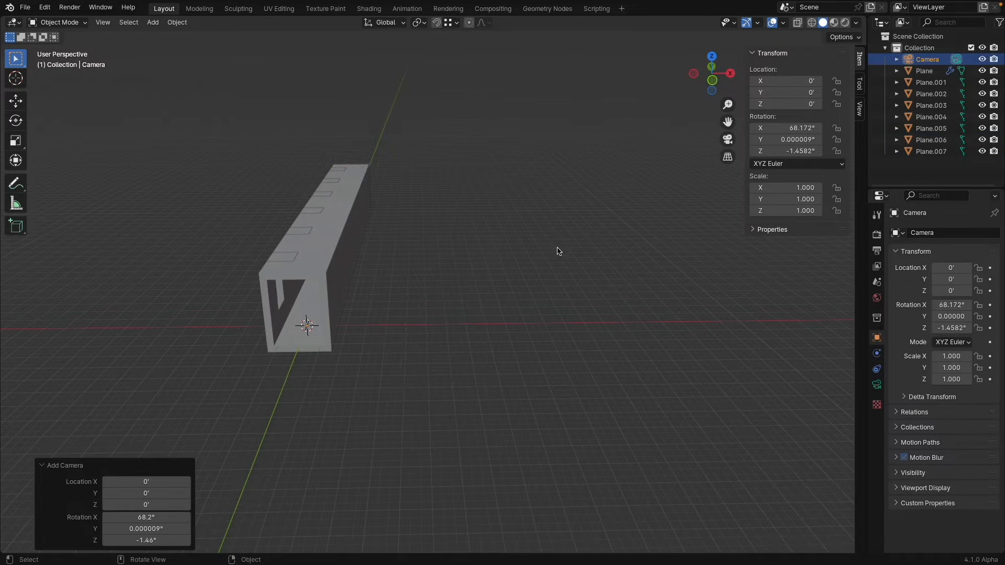
left_click_drag(781, 94, 790, 92)
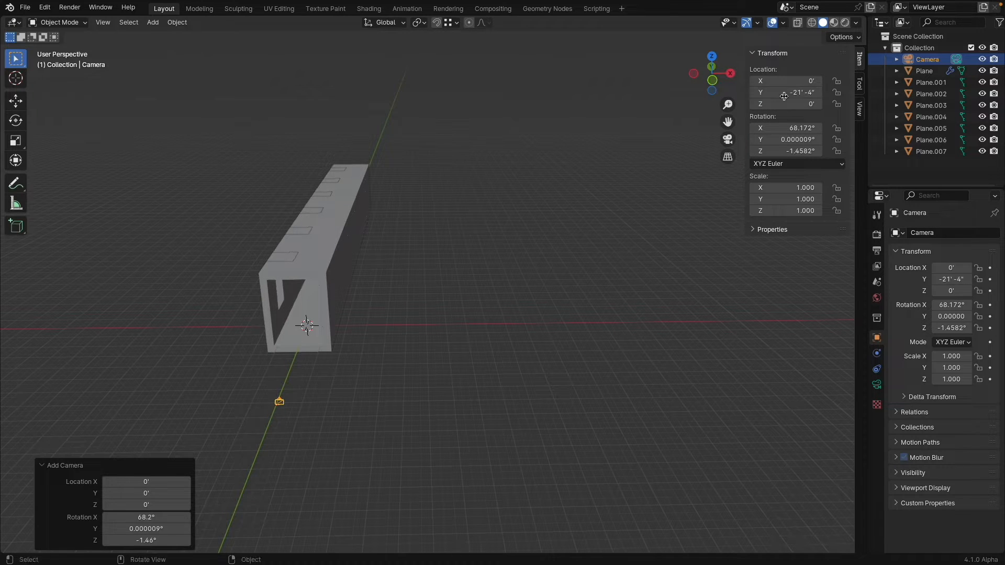
Set the camera's rotation to 90° in X and 0° in Y and Z so it looks straight down the corridor
left_click(793, 128)
key("Tab")
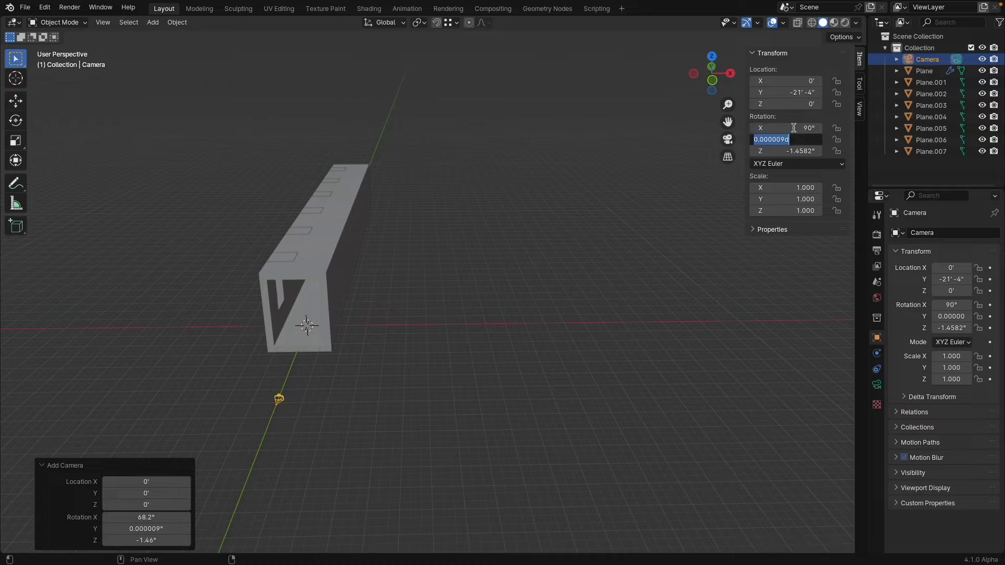
type("0")
key("Tab")
type("0")
key("Return")
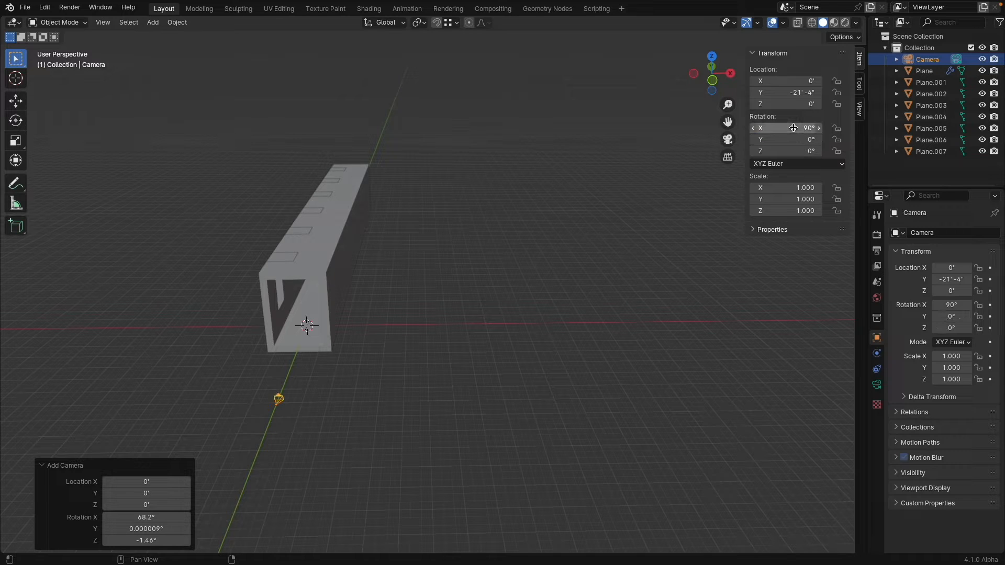
Split the 3D viewport vertically into two and show the camera view in one half
right_click(517, 17)
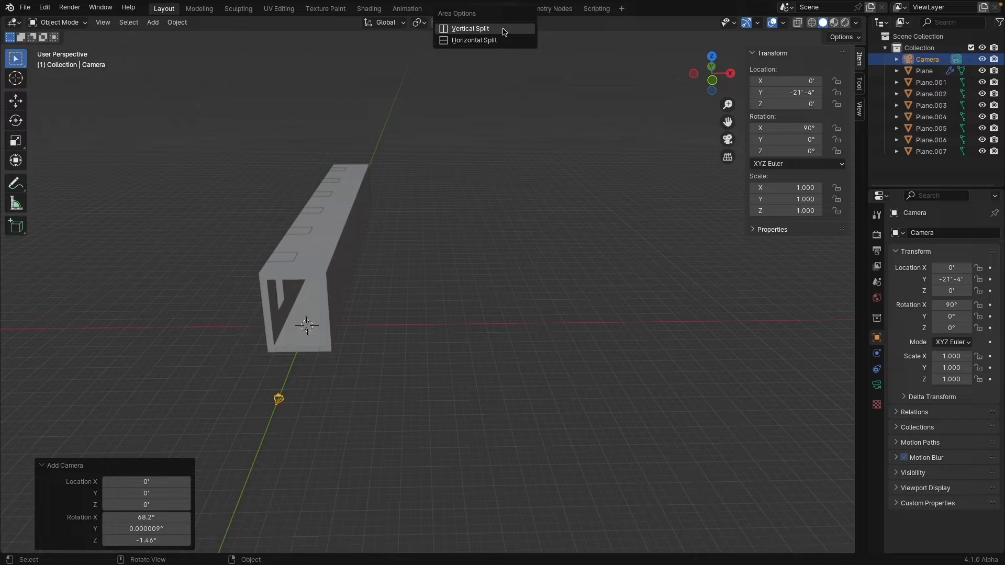
left_click(503, 29)
left_click(442, 72)
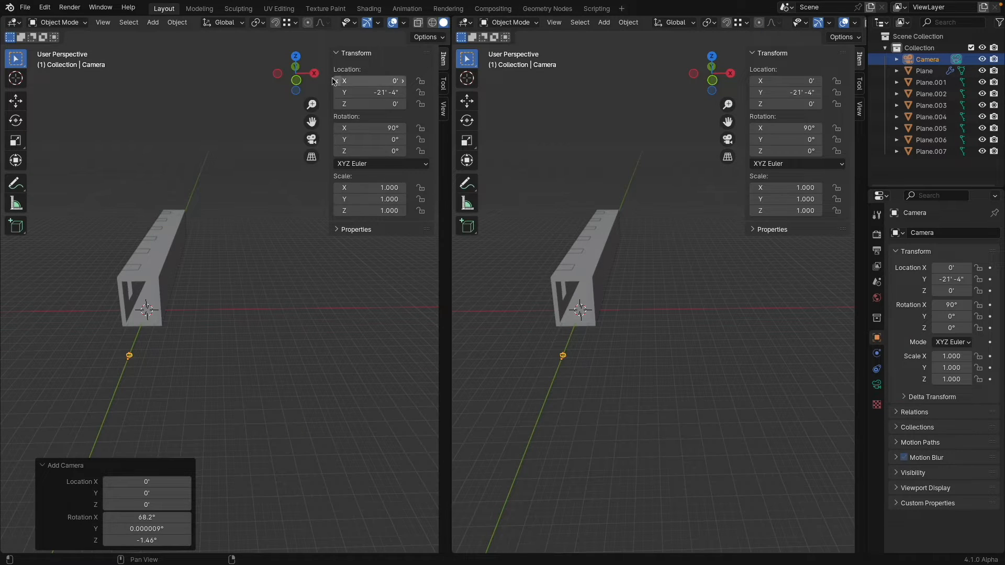
left_click(312, 141)
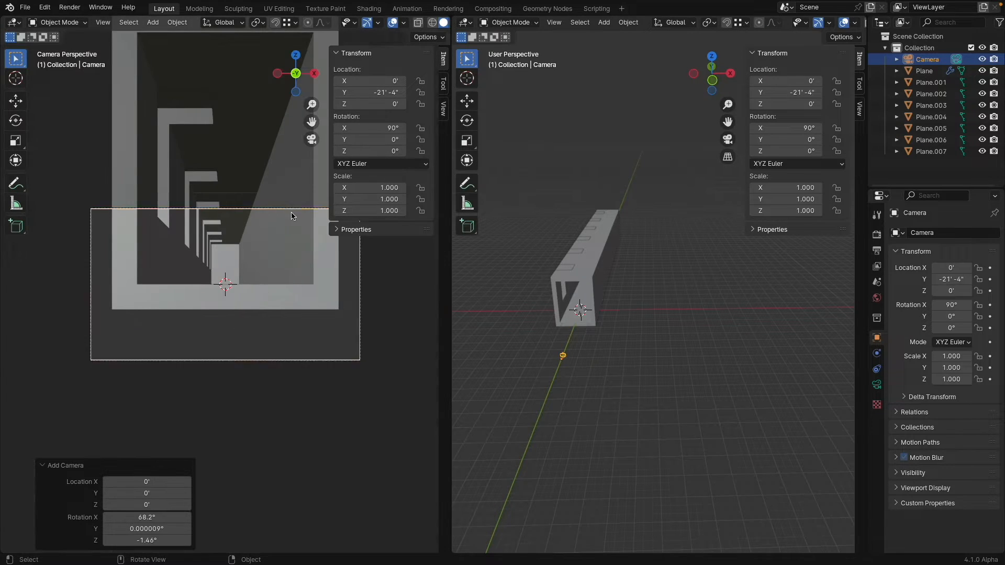
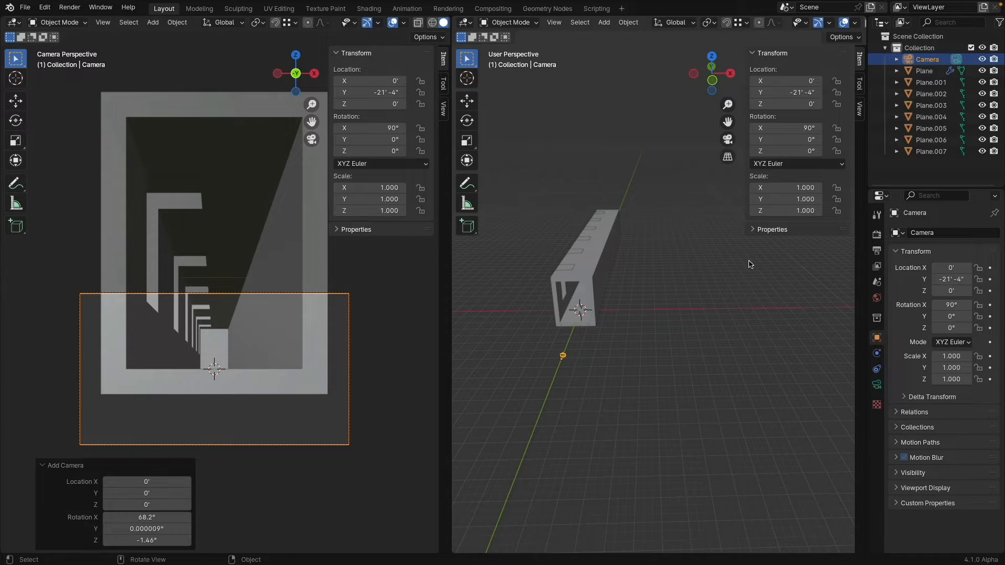
Set the render resolution to 1080 px wide by 1920 px high for a portrait frame
left_click(876, 234)
left_click(877, 252)
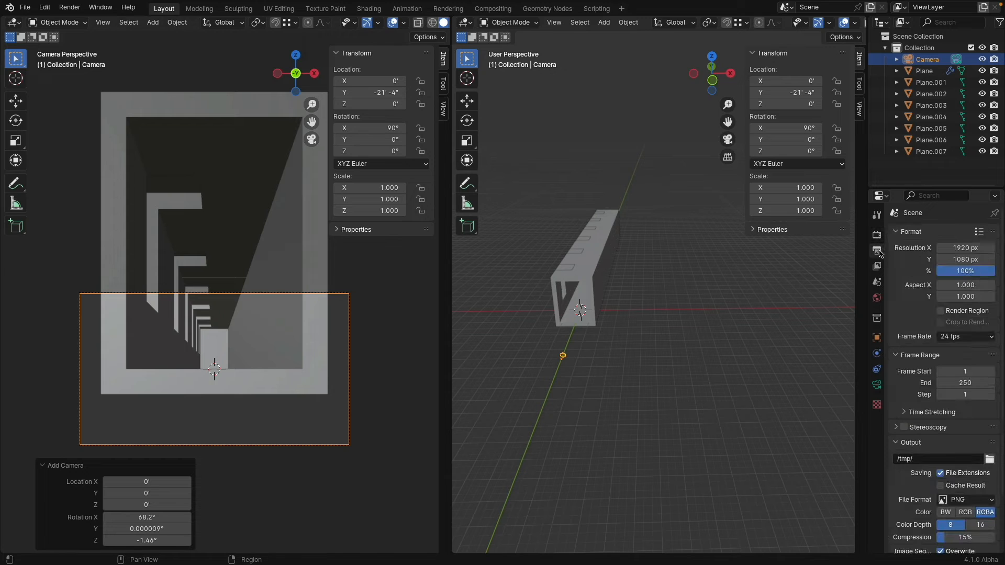
left_click(971, 248)
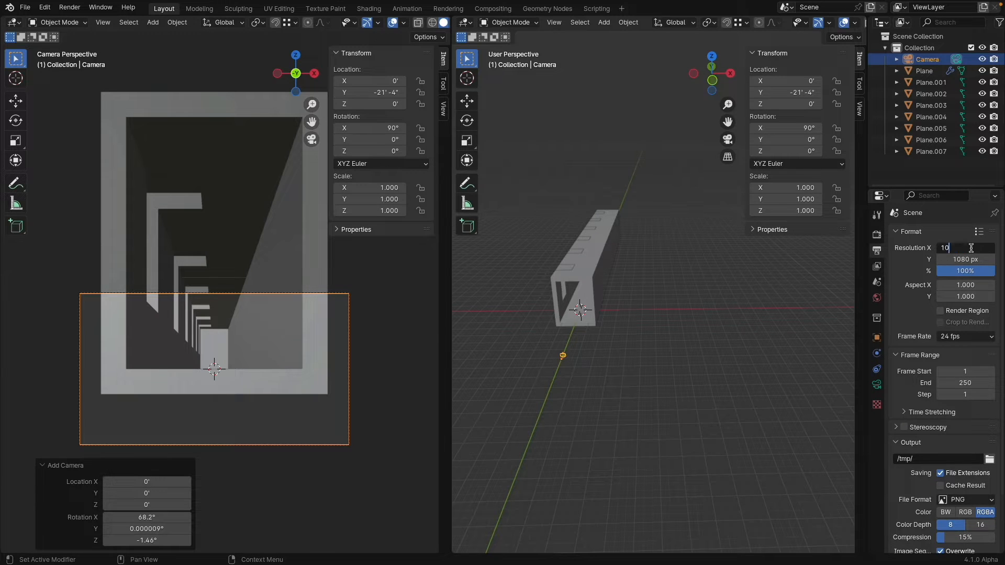
type("1080")
key("Tab")
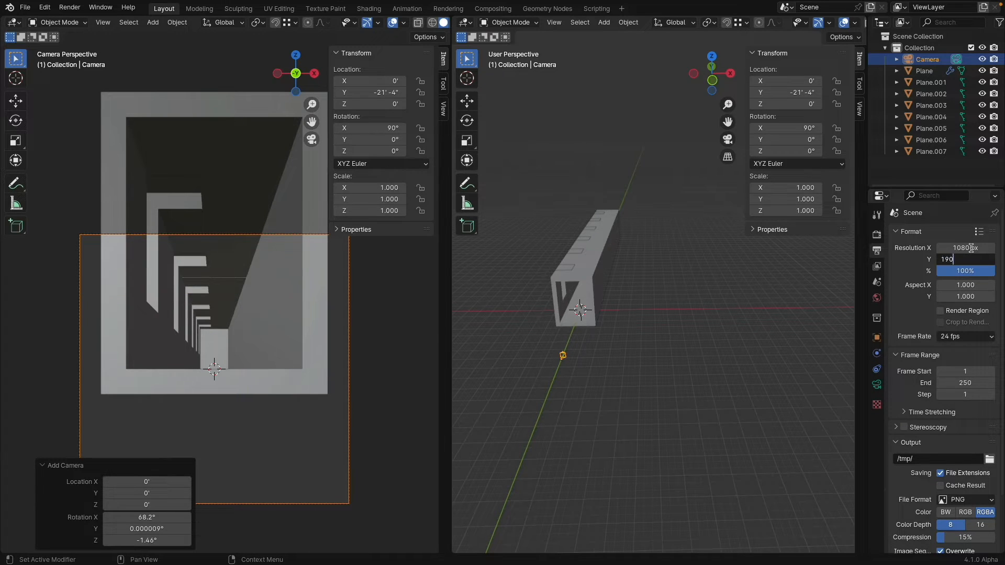
type("1920")
key("Return")
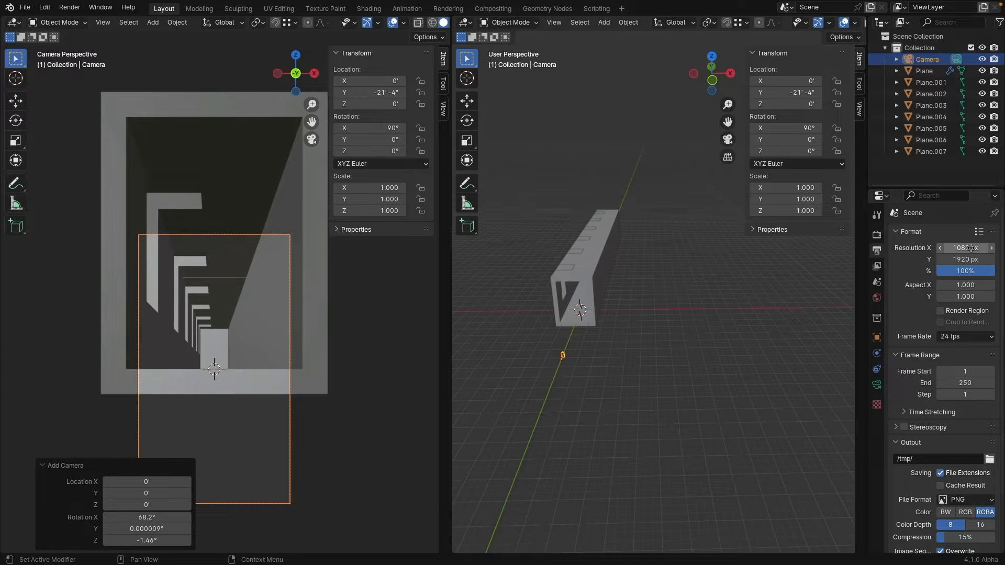
In a right orthographic view, raise the camera to about 4' 11" and move it back to about -24' 7" along Y
left_click(731, 73)
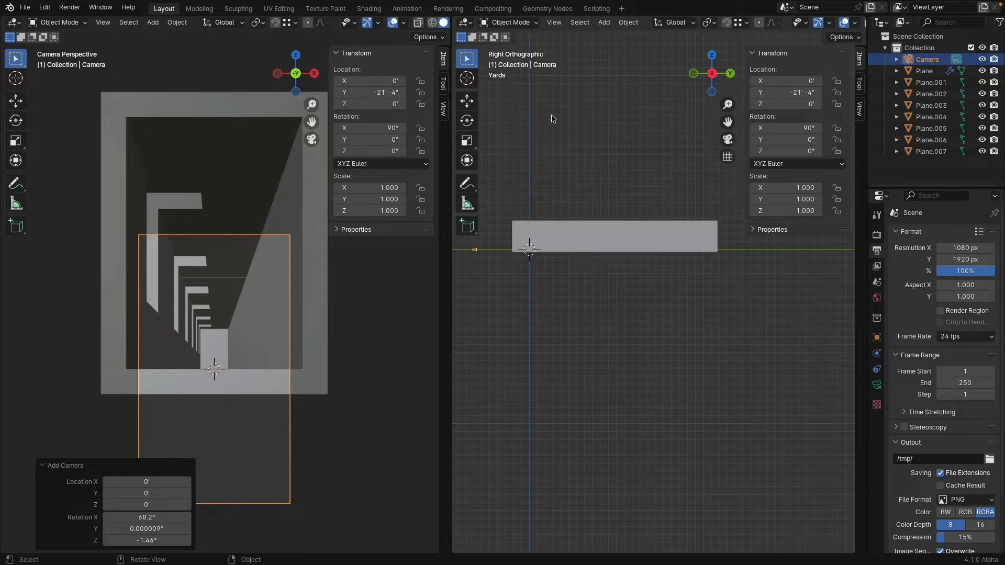
left_click(466, 104)
middle_click_drag(574, 163, 666, 179, "shift")
scroll(578, 227, "up", 3)
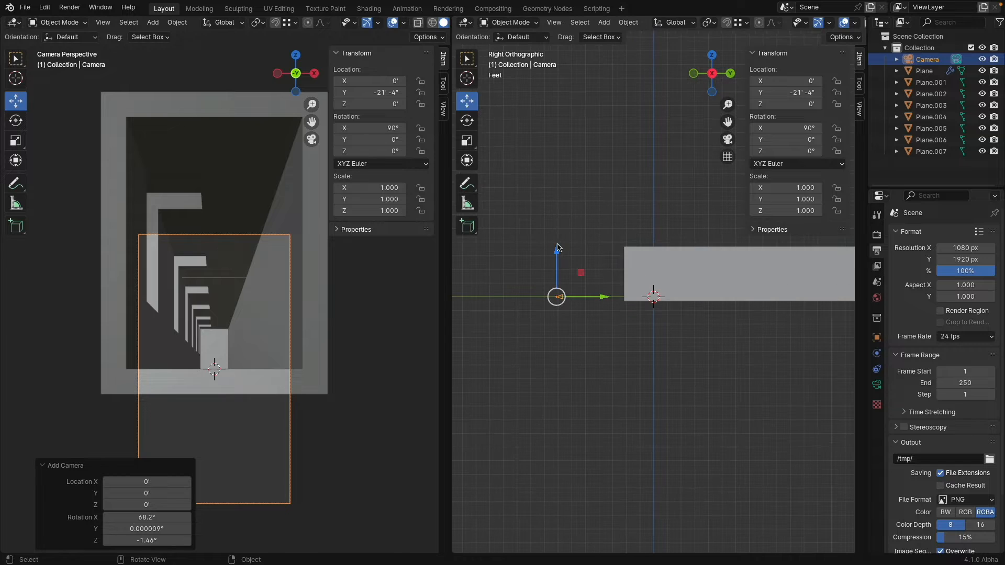
left_click_drag(559, 243, 560, 220)
left_click_drag(601, 272, 585, 274)
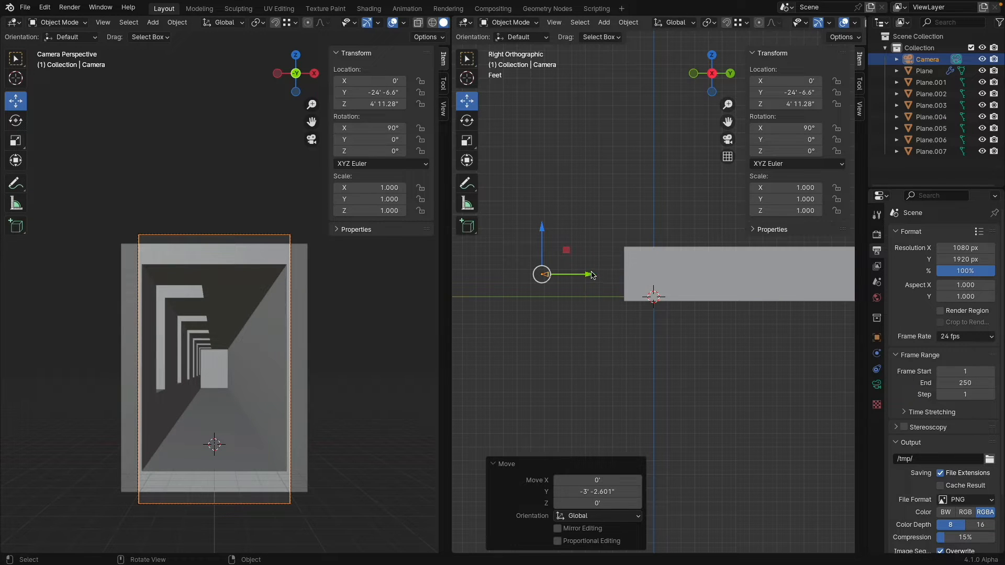
Fit the frame to the corridor opening with a vertical resolution of 1555 px and the camera at about -20' 4" Y and 5' Z
left_click_drag(966, 259, 896, 259)
left_click_drag(589, 277, 609, 275)
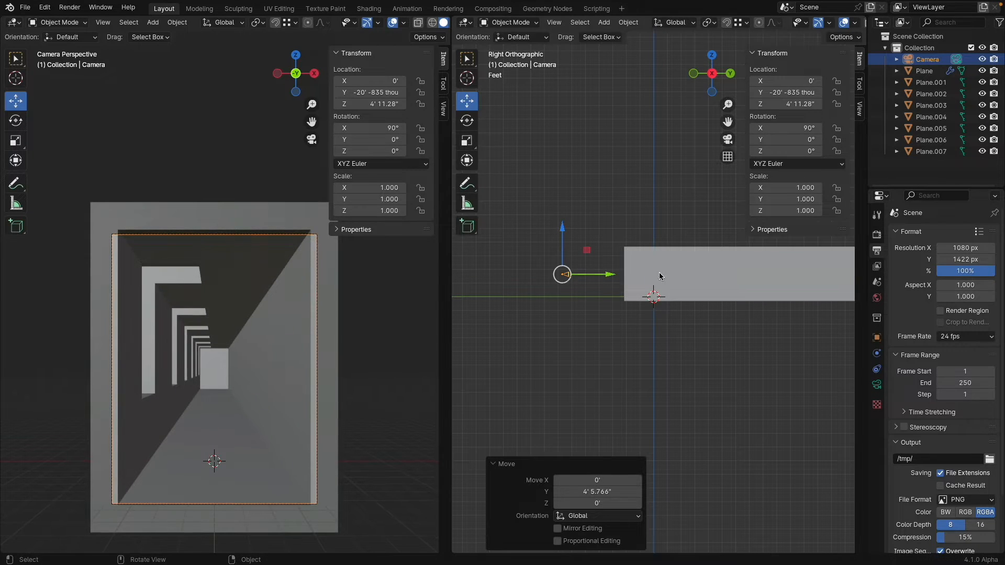
mouse_move(965, 259)
left_mouse_down()
mouse_move(955, 260)
mouse_move(999, 260)
mouse_move(976, 259)
left_mouse_up()
left_click_drag(563, 232, 563, 222)
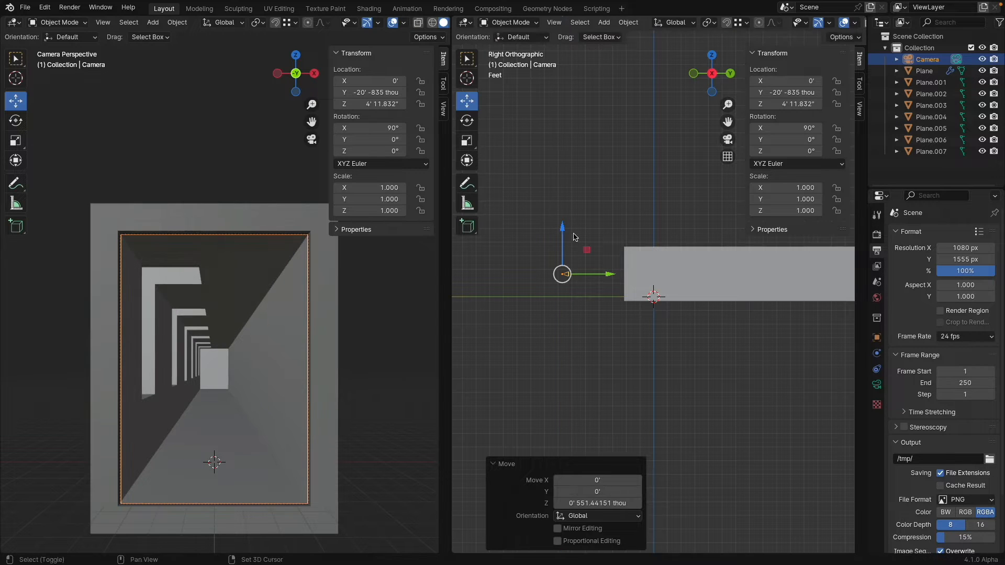
left_click_drag(611, 275, 610, 276)
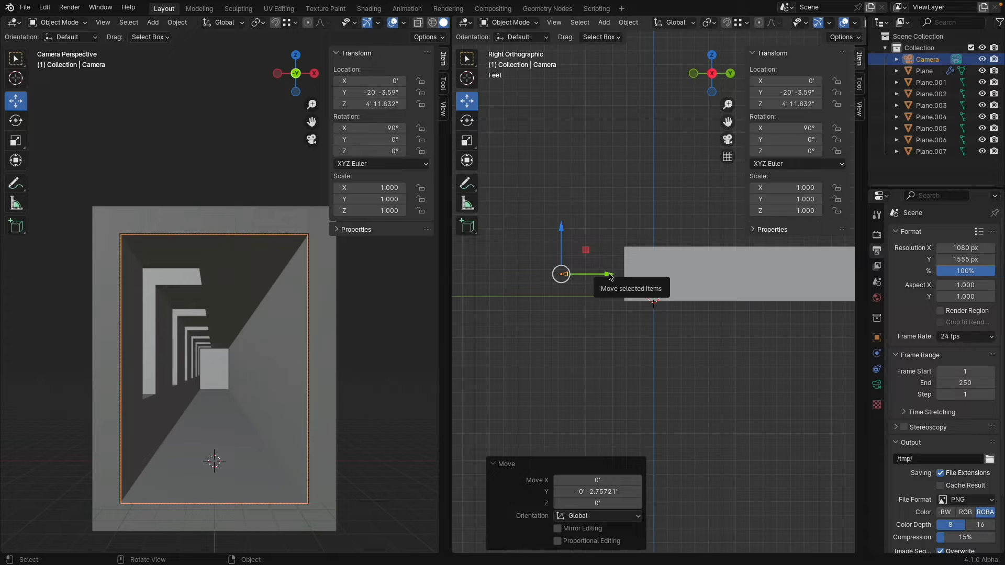
Move the camera and the corridor mesh out of Collection into the Scene Collection, and rename the corridor Building
scroll(602, 175, "down", 3)
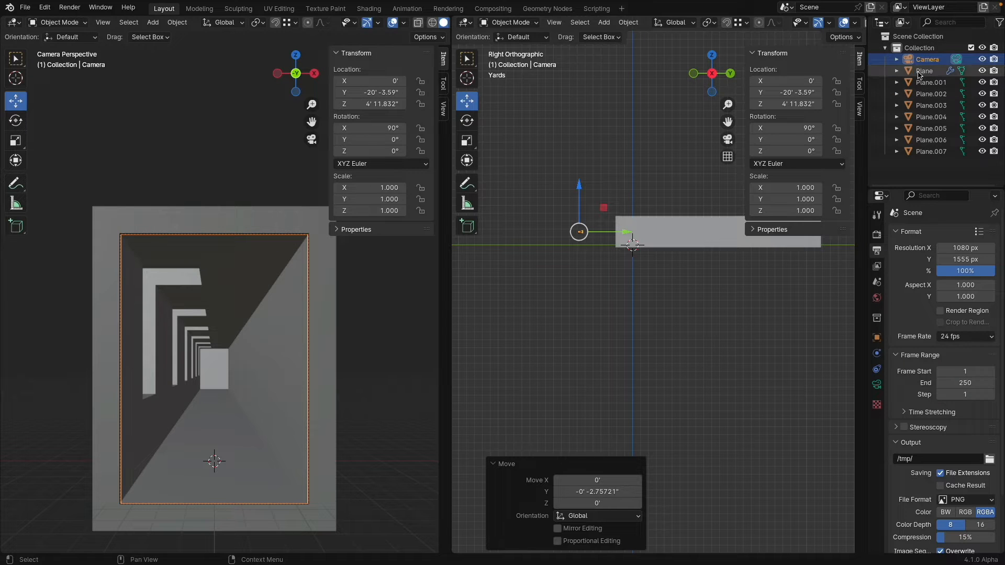
left_click_drag(927, 60, 918, 36)
left_click(706, 228)
double_click(912, 150)
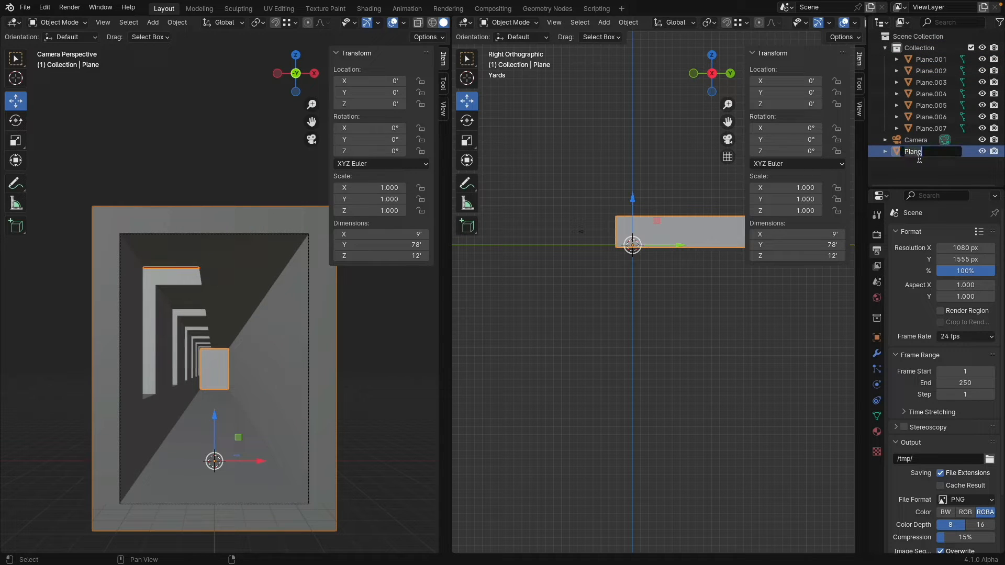
type("Building")
key("Return")
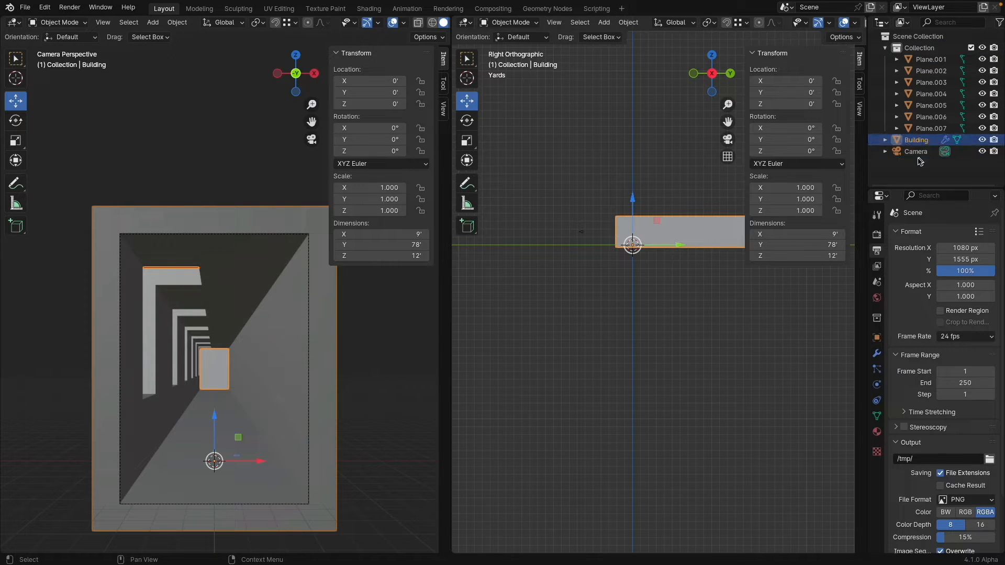
Move the corridor's end wall plane into the Scene Collection and rename it Wall
left_click(220, 367)
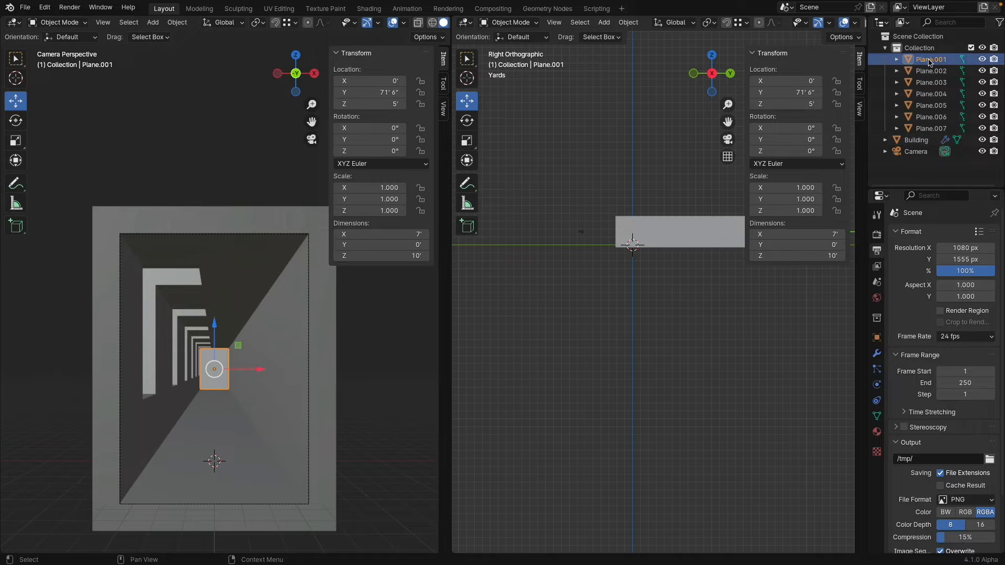
left_click_drag(931, 59, 919, 37)
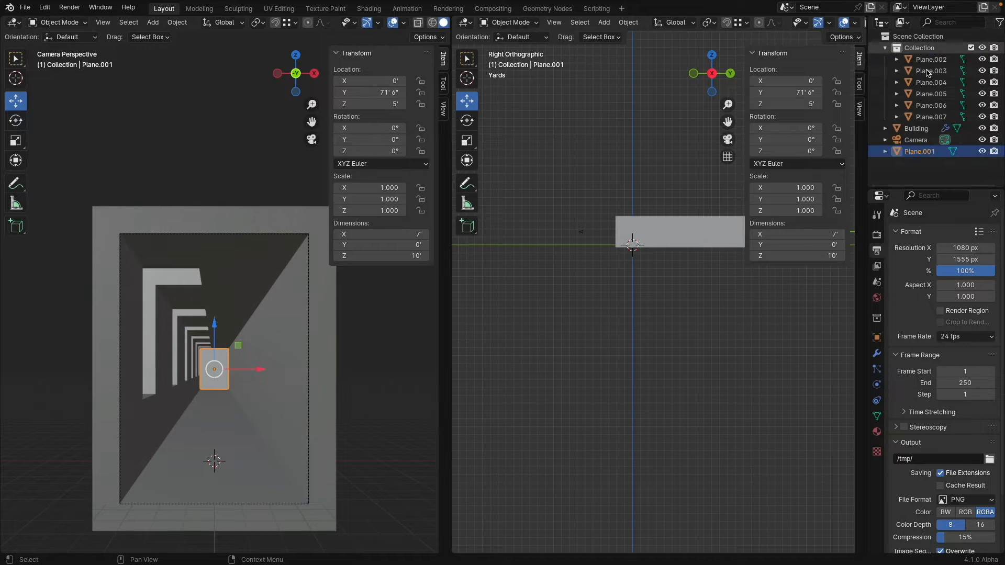
double_click(924, 151)
type("Wall")
key("Return")
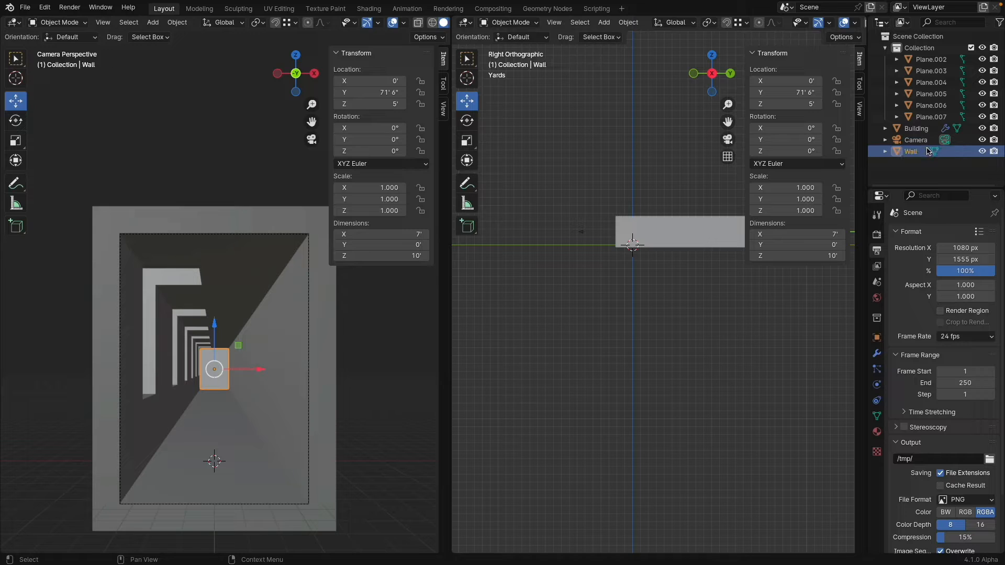
Rename the collection holding the six panels as Windows and collapse it
double_click(920, 48)
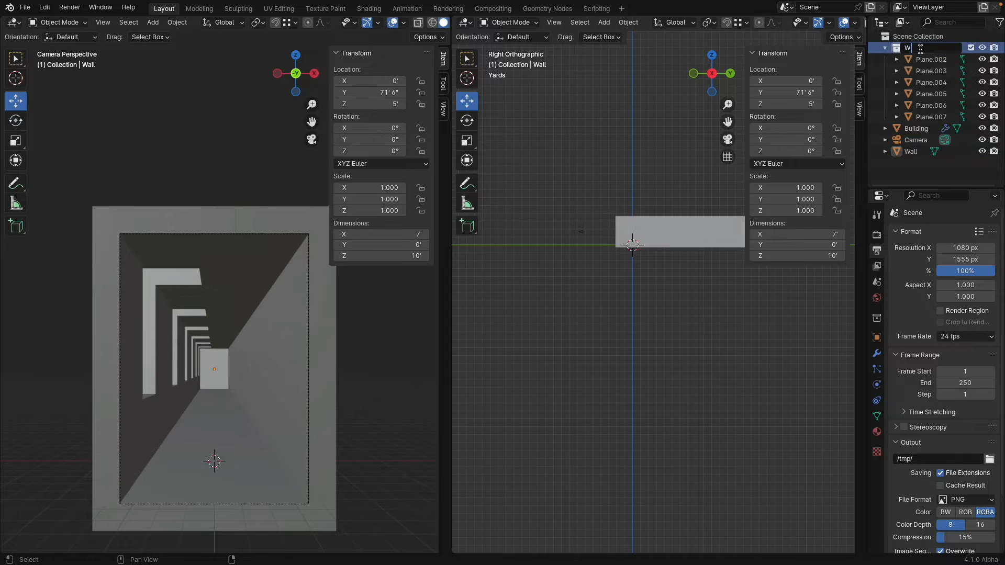
type("Windows")
key("Return")
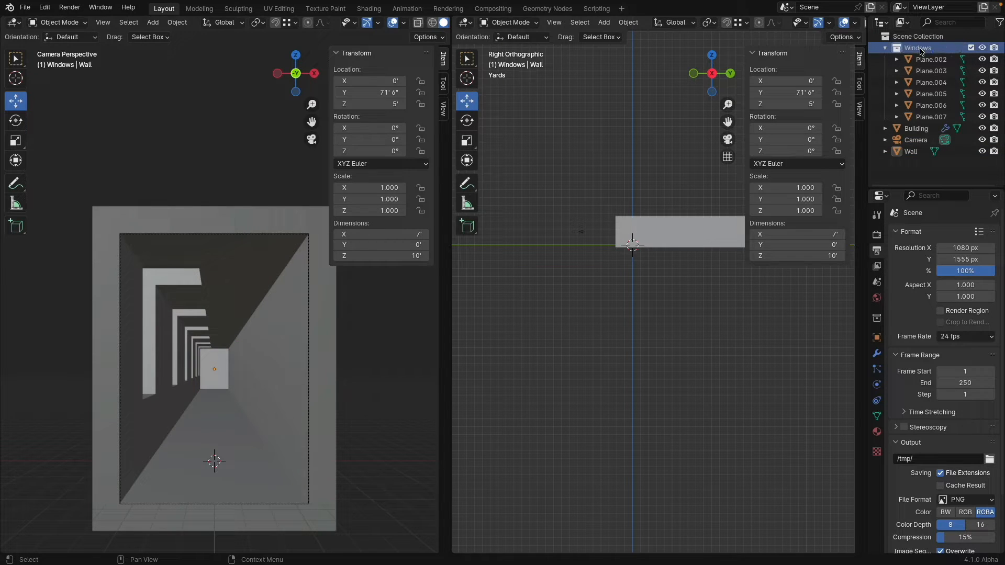
left_click(885, 48)
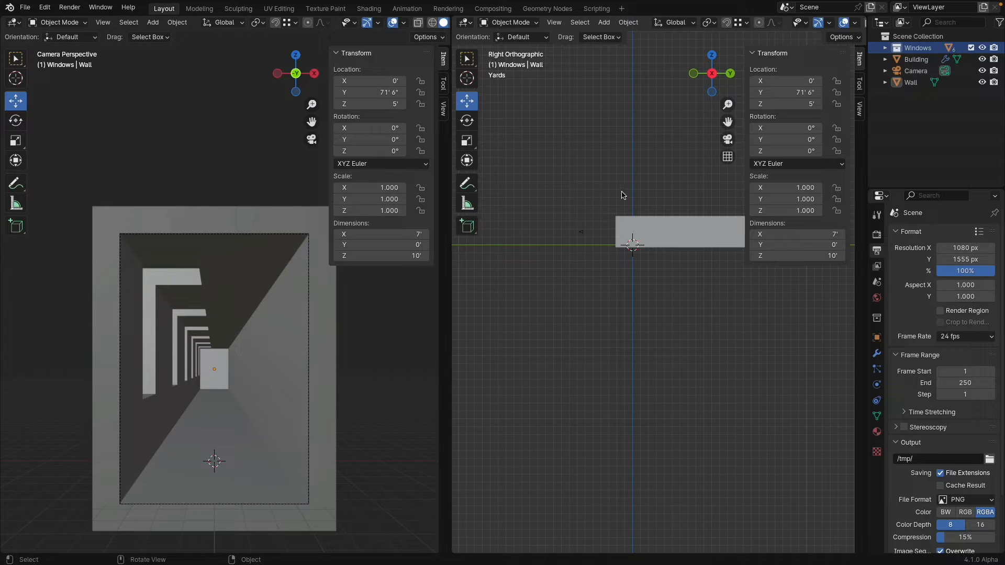
Add a sun light in the front view at about -22' X and 32' 9" Z, rotated about -41° on Y towards the corridor
left_click(693, 73)
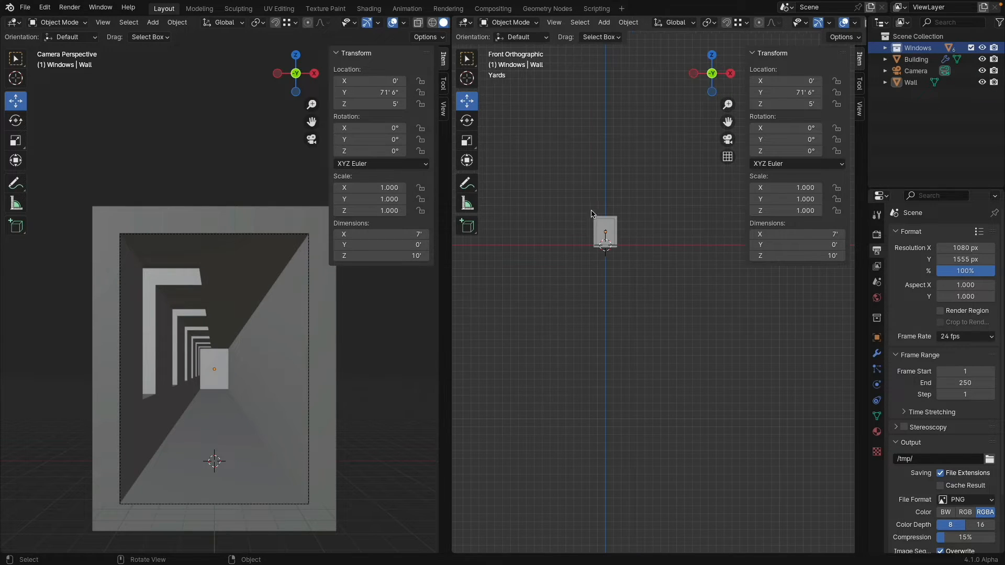
scroll(591, 214, "up", 3)
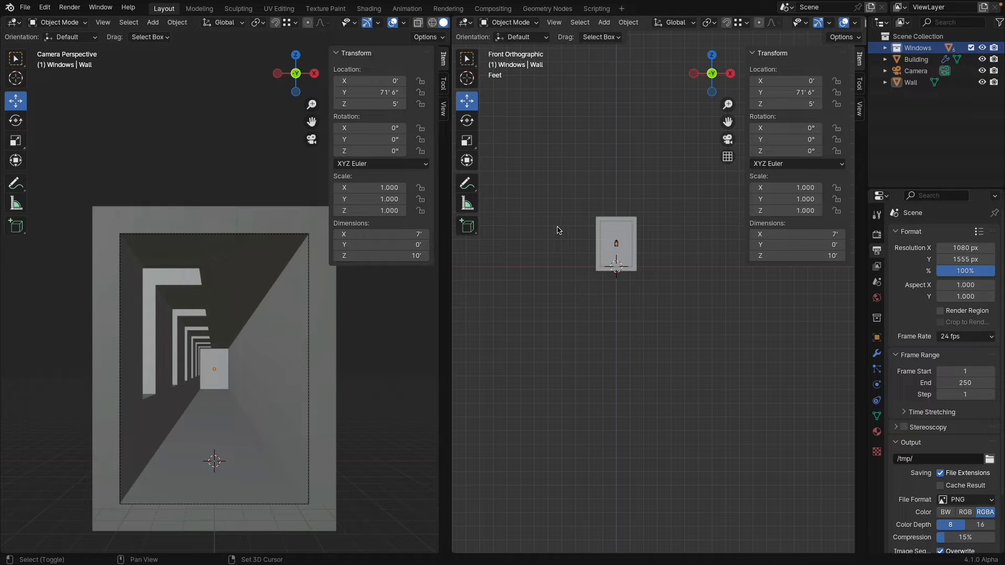
key("shift+a")
mouse_move(546, 202)
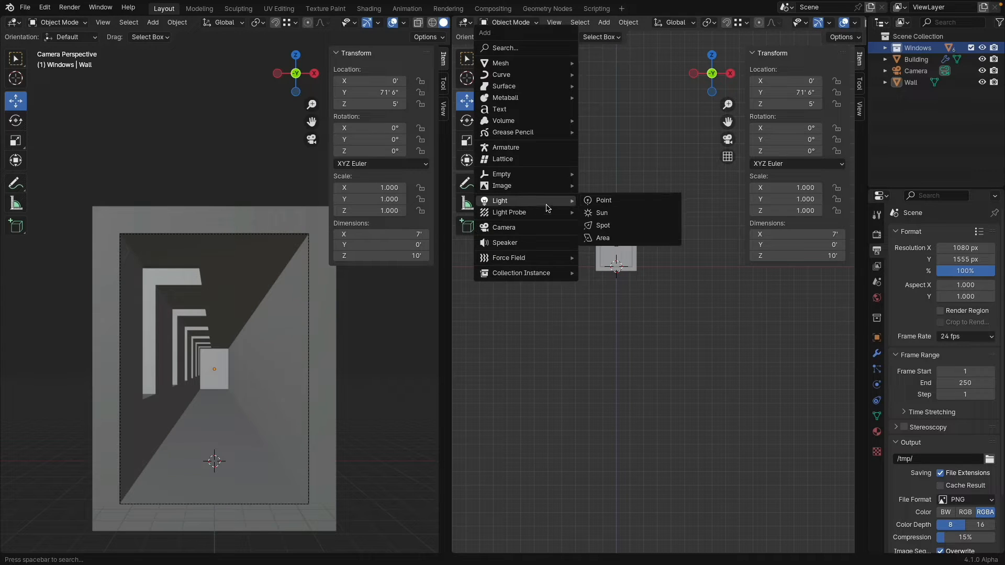
left_click(626, 212)
key("g")
left_click(579, 182)
key("r")
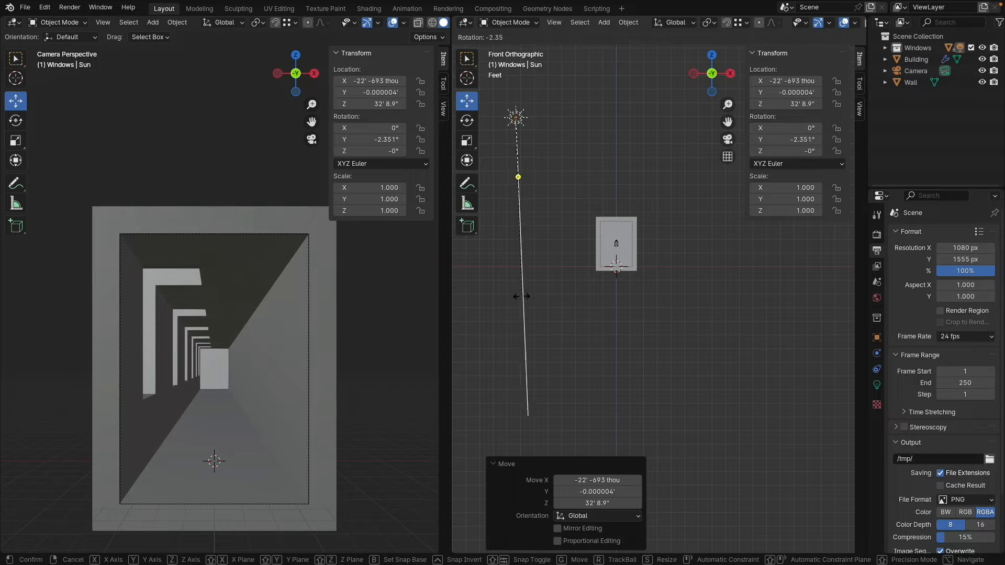
left_click(489, 270)
Switch the camera viewport to Rendered shading, inspect the corridor from outside, and return that viewport to the camera view
key("z")
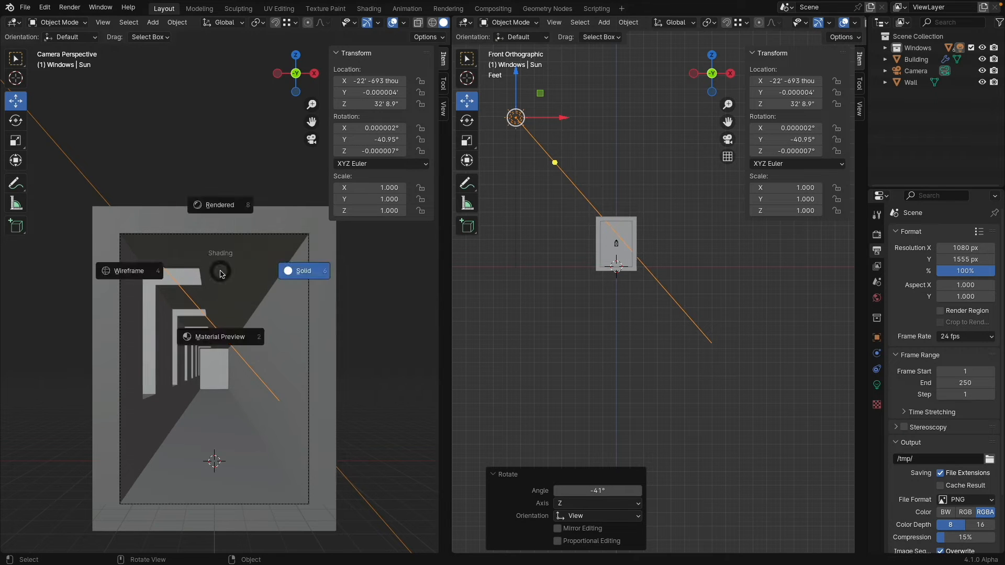
left_click(268, 262)
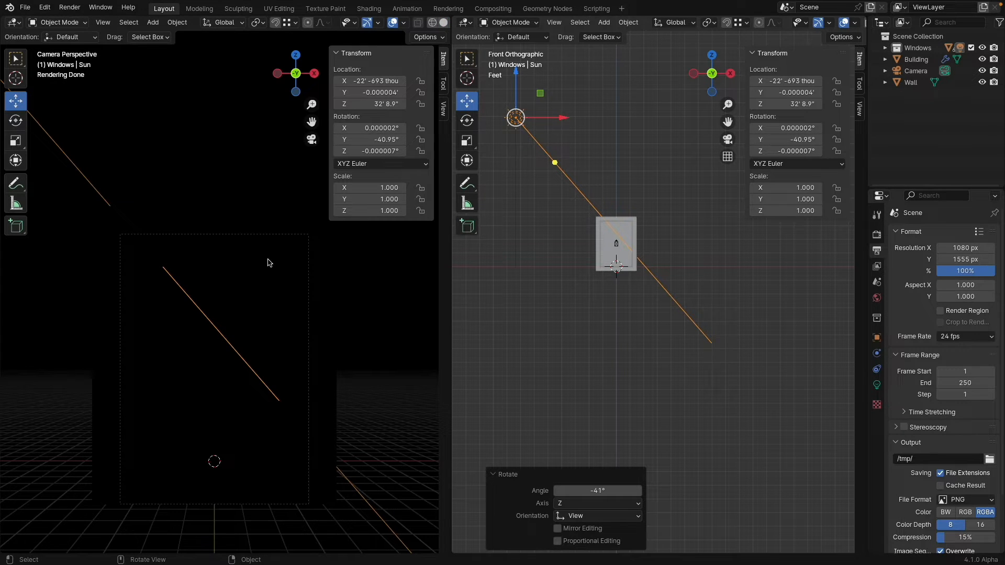
middle_click_drag(268, 271, 213, 248)
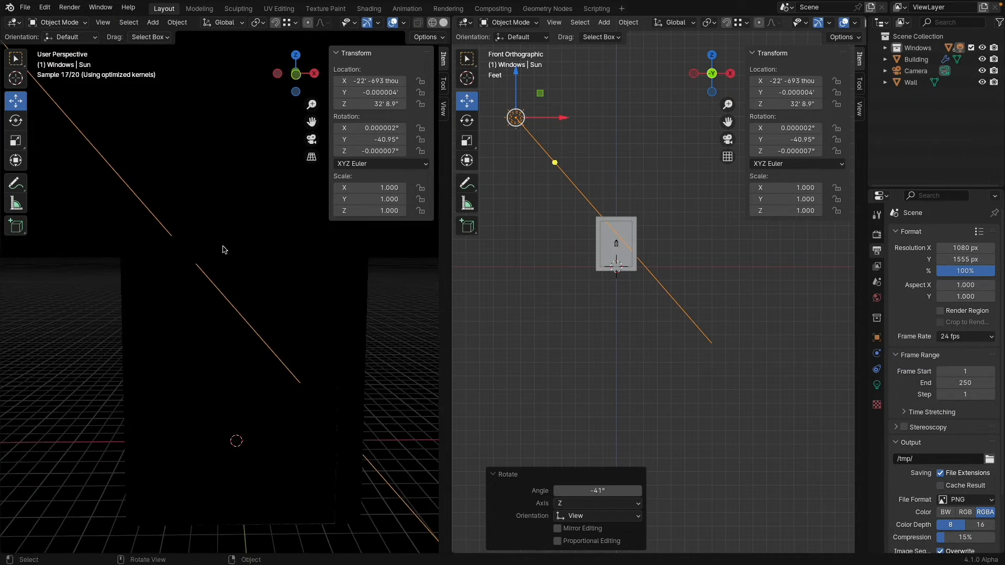
middle_click_drag(649, 251, 678, 260)
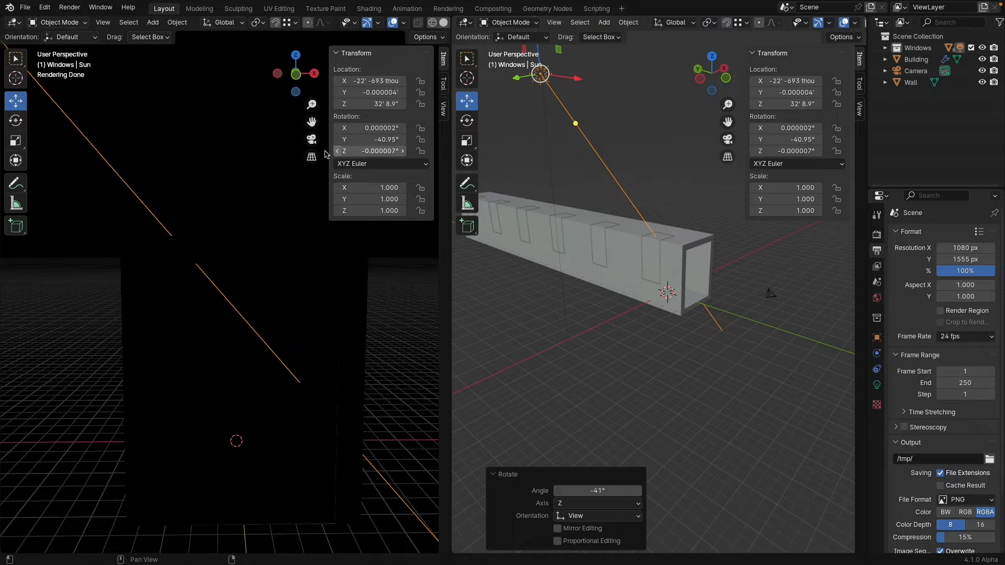
left_click(312, 141)
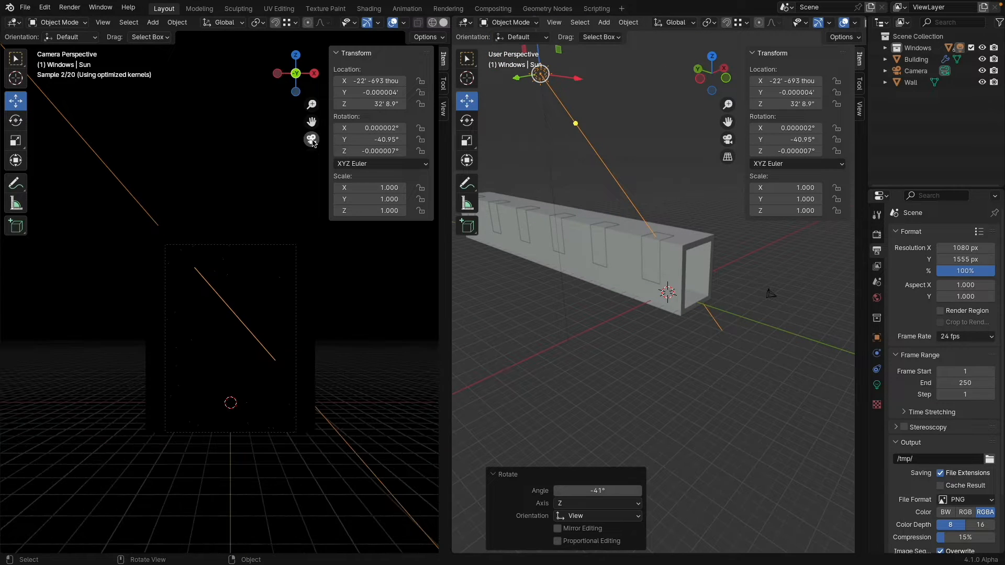
Give the window panel nearest the camera a new material with a Transparent BSDF surface
left_click(649, 245)
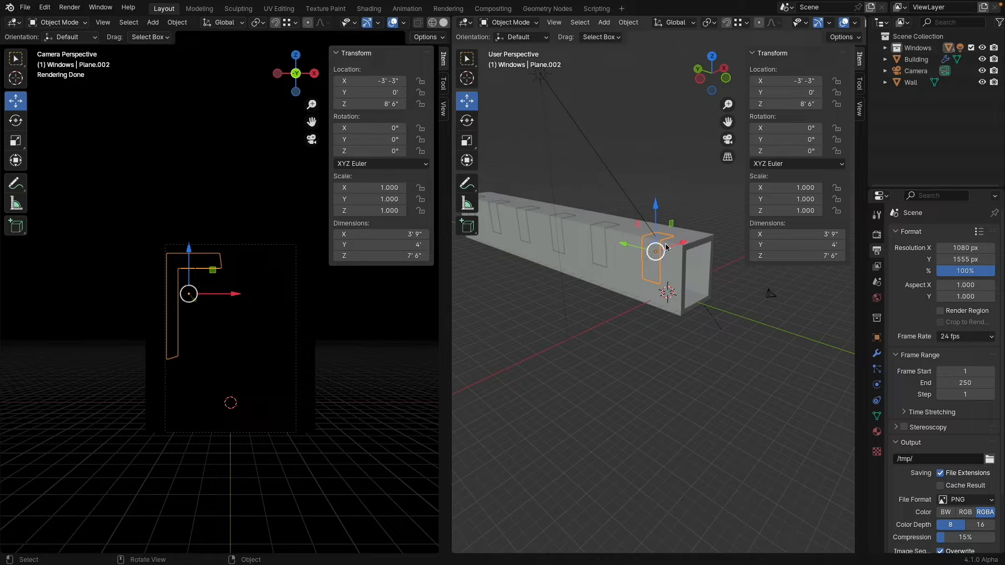
left_click(878, 432)
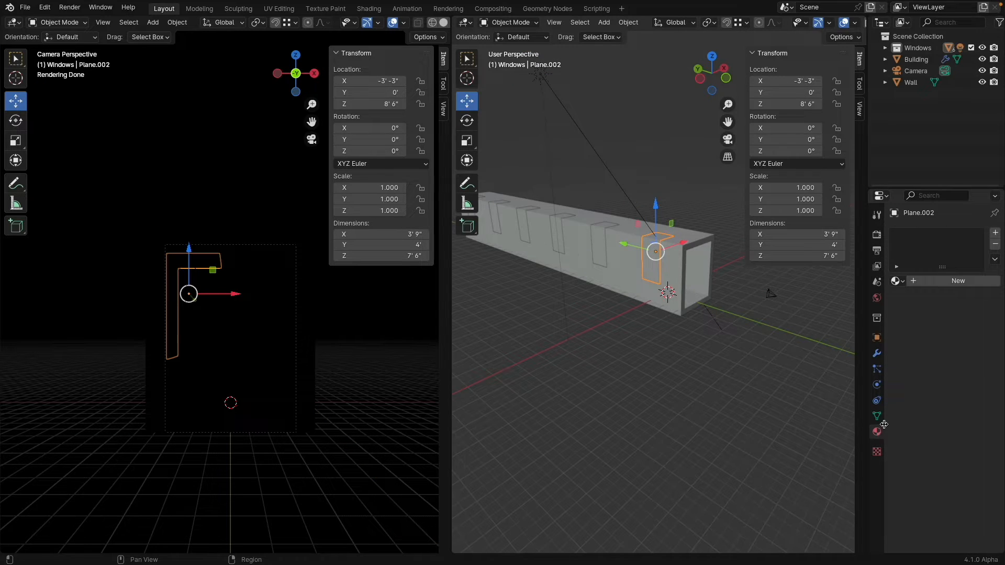
left_click(935, 281)
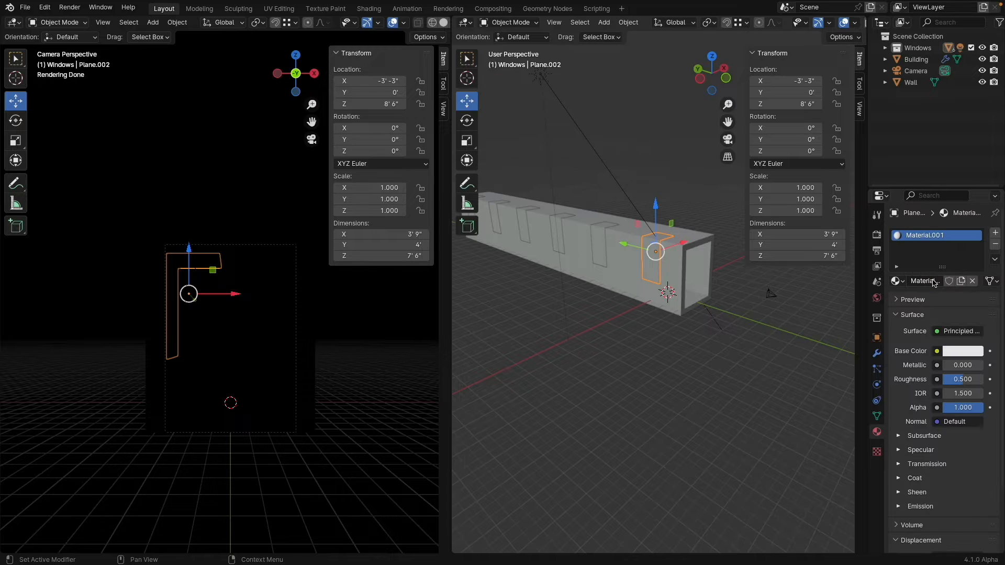
scroll(935, 283, "down", 3)
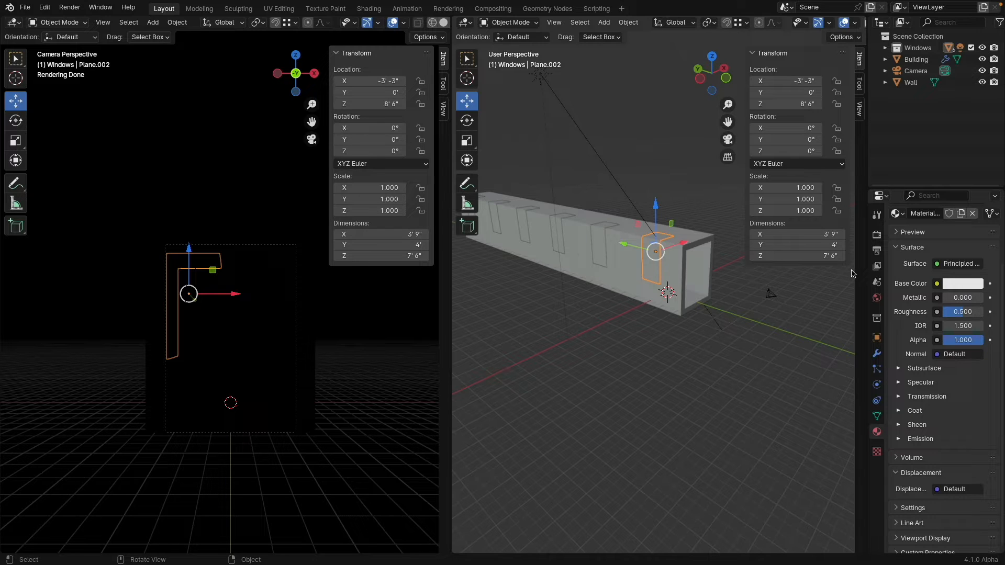
left_click(961, 263)
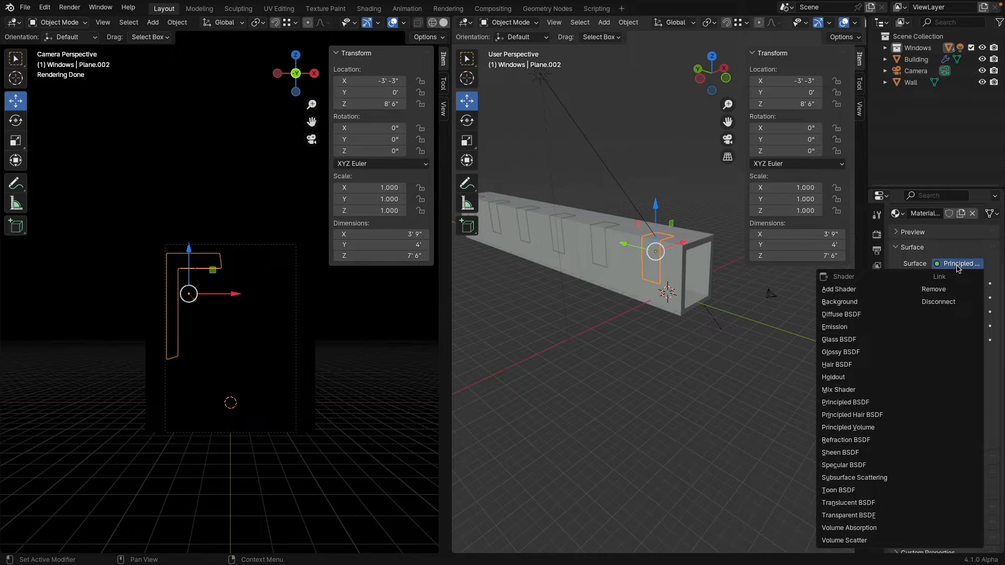
left_click(869, 515)
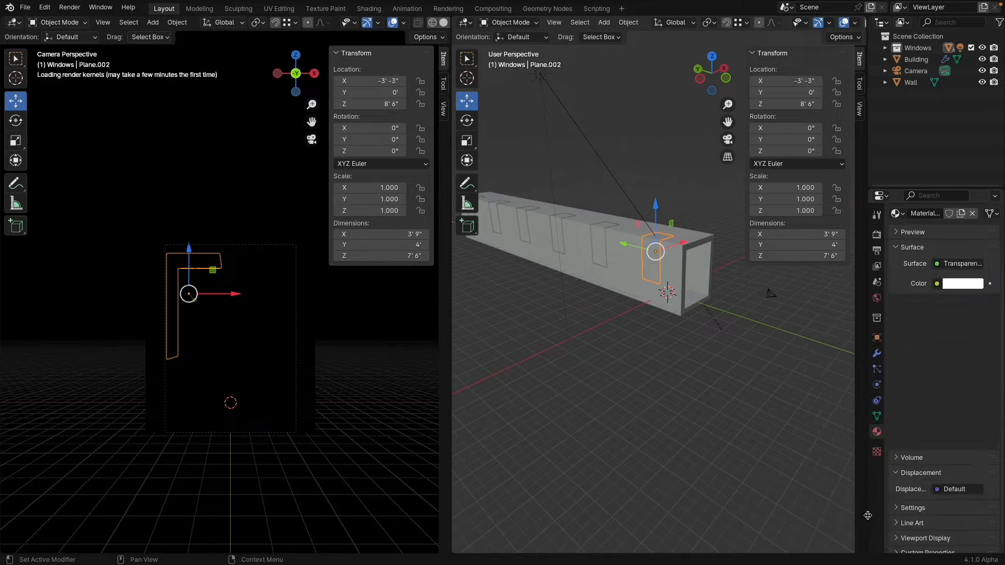
Link the transparent material of the window panel nearest the camera to the other five window panels
middle_click_drag(601, 281, 591, 311)
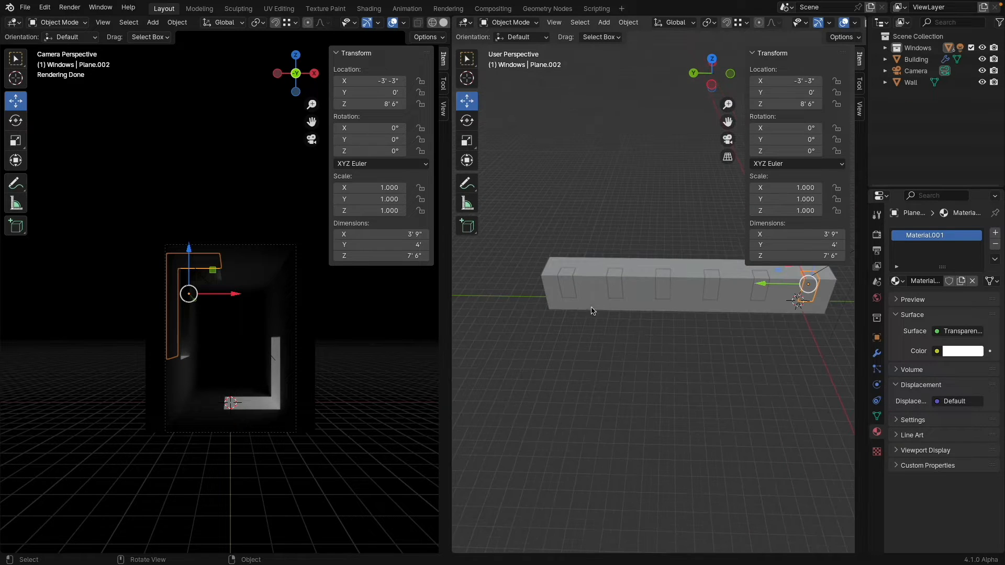
left_click(569, 291)
left_click(615, 286, "shift")
left_click(656, 283, "shift")
left_click(707, 278, "shift")
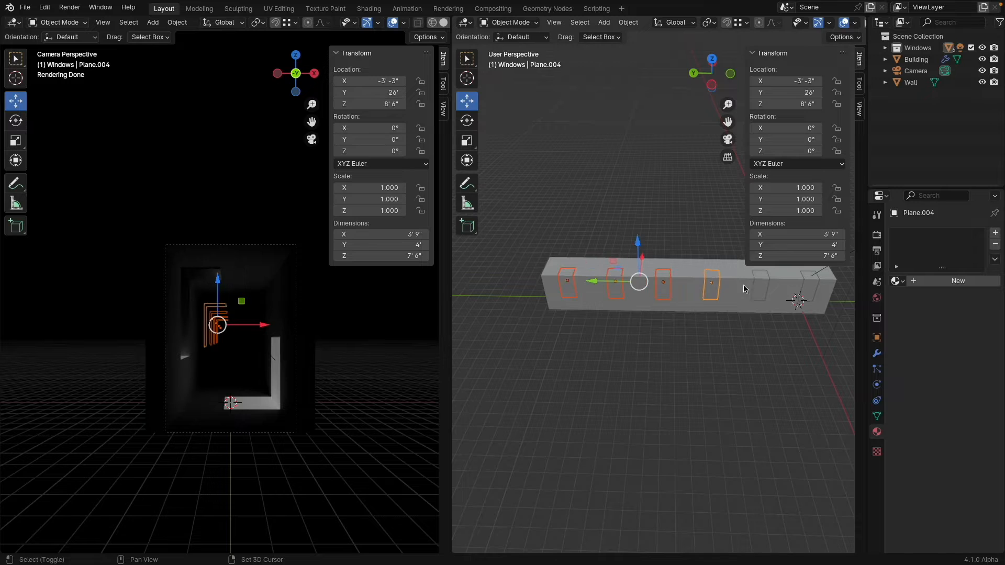
left_click(760, 285, "shift")
middle_click_drag(759, 285, 666, 289, "shift")
left_click(716, 291, "shift")
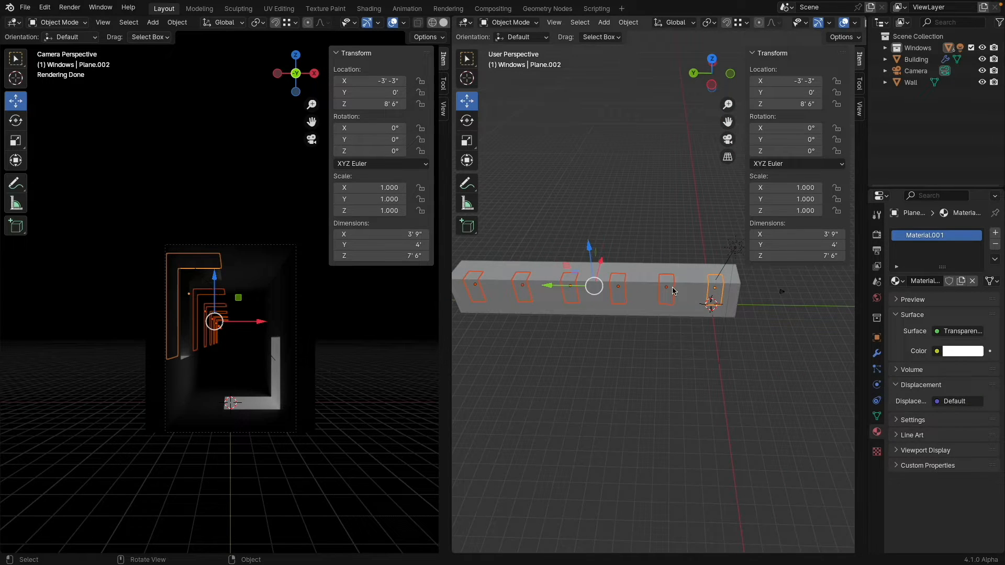
key("ctrl+l")
mouse_move(673, 291)
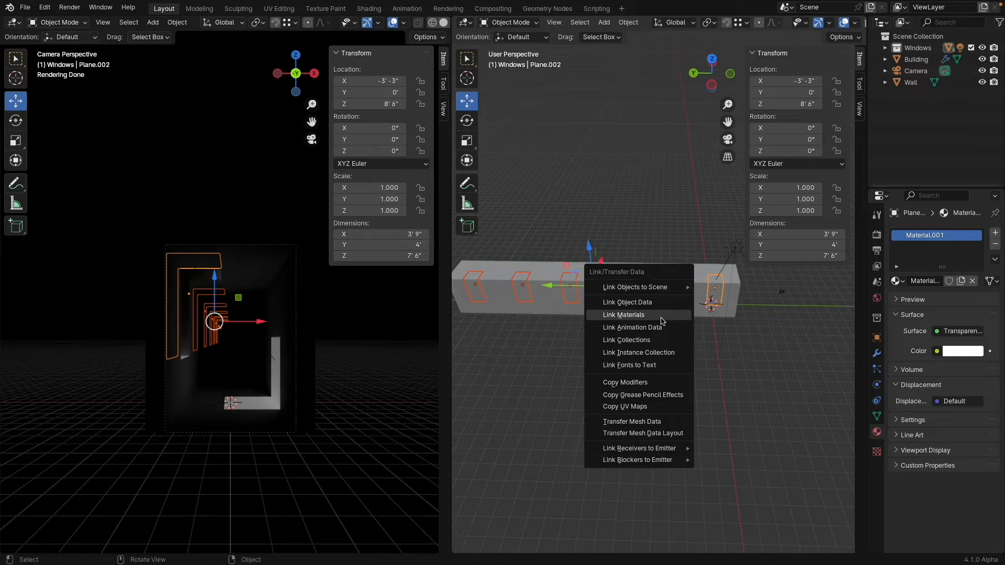
left_click(654, 315)
left_click(629, 23)
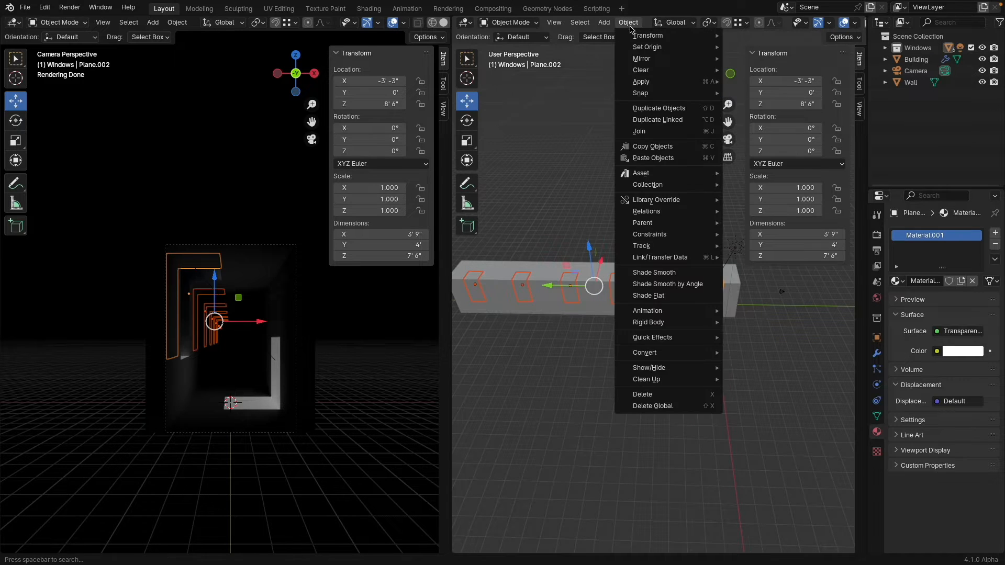
mouse_move(661, 257)
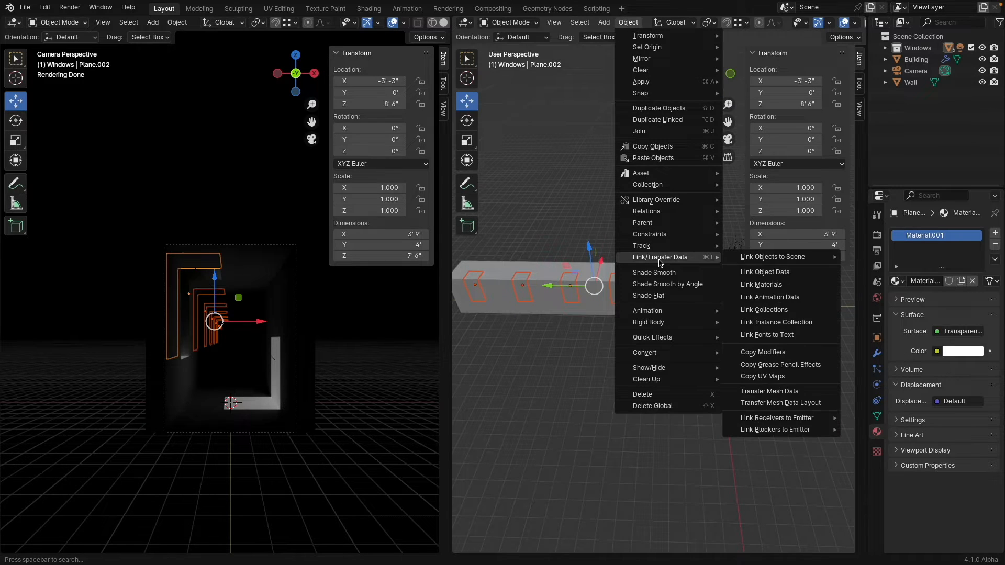
left_click(758, 286)
scroll(249, 324, "up", 2)
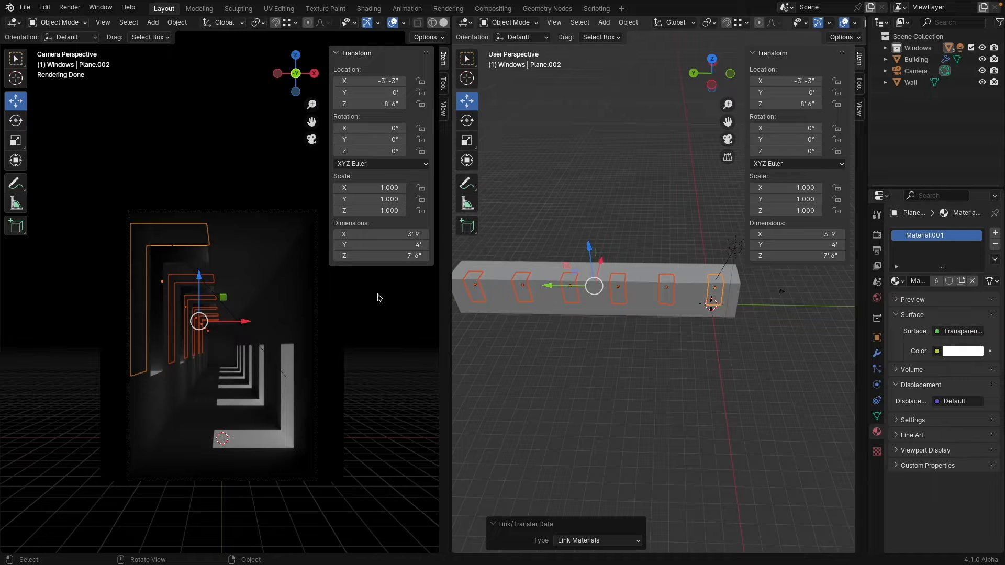
Set the sun light's strength to 4
left_click(737, 249)
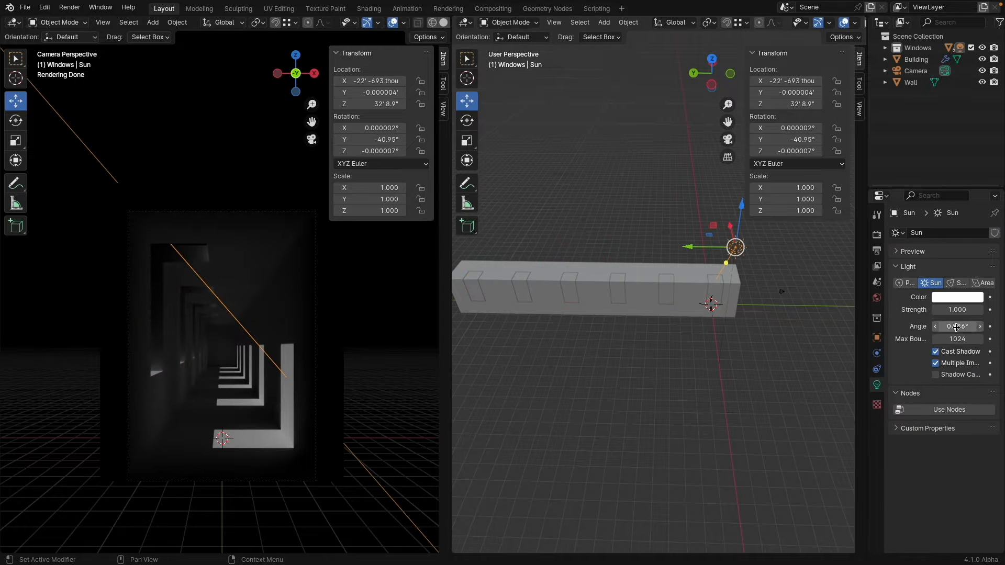
left_click(957, 309)
type("4")
key("Return")
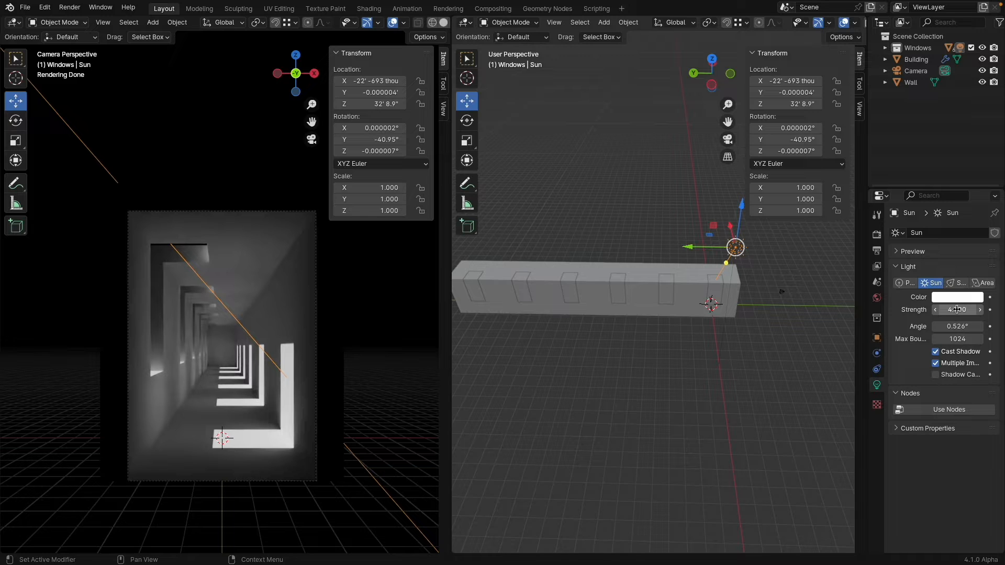
Rotate the sun light in the front view to a shallower angle of about -57° on Y
left_click(731, 73)
key("r")
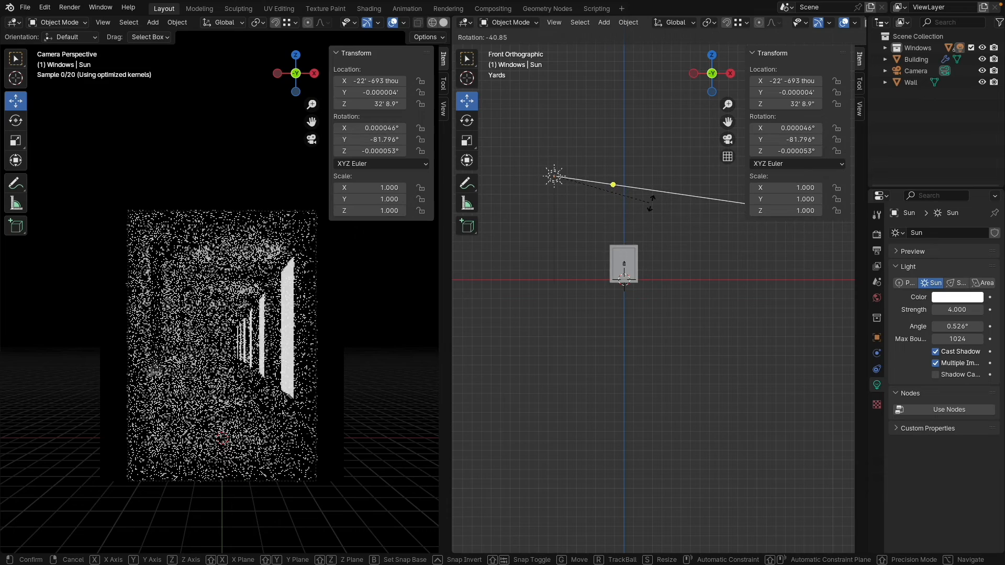
left_click(649, 258)
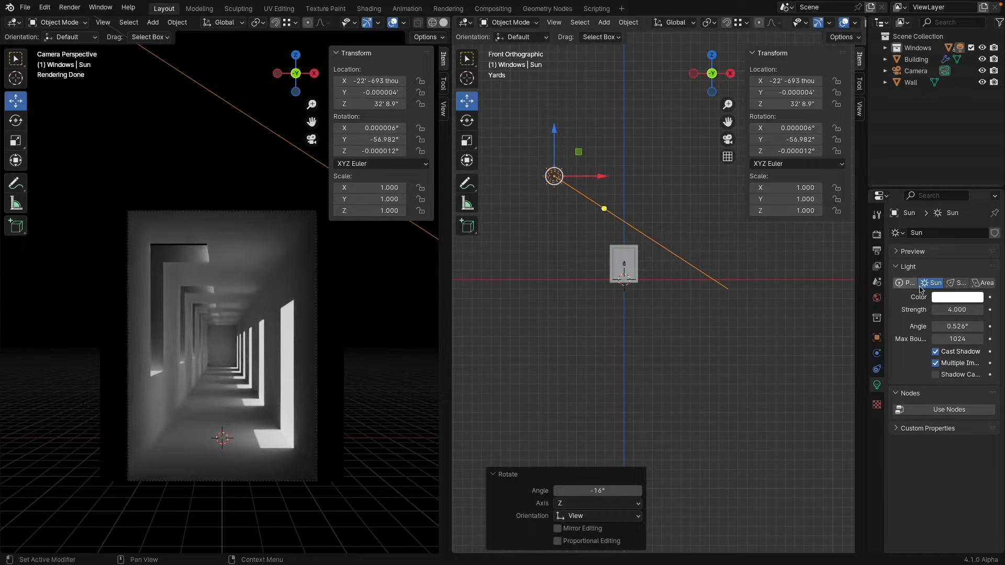
left_click(945, 298)
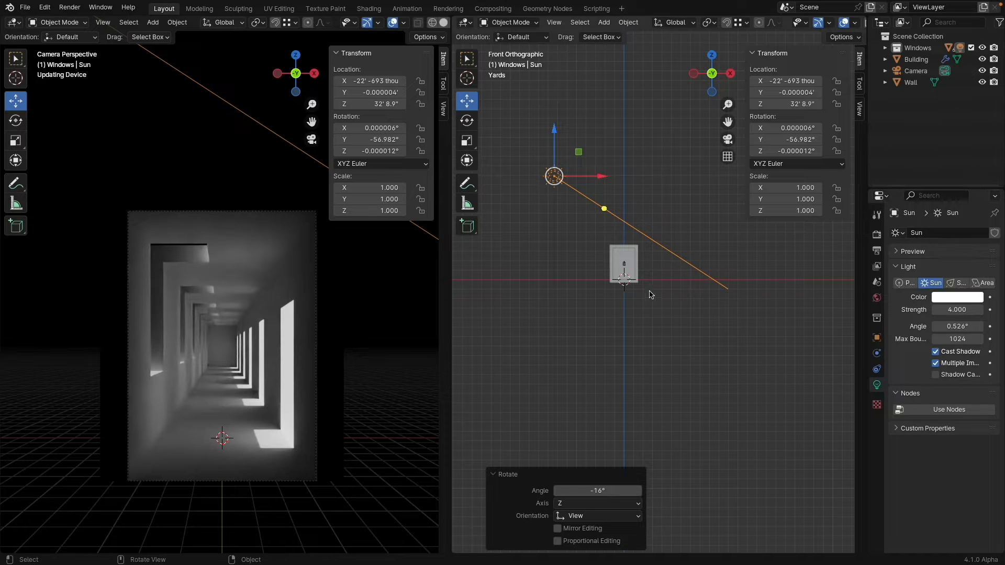
Widen the properties area and rename the transparent material on the window panel nearest the camera as Red
middle_click_drag(622, 240, 715, 293)
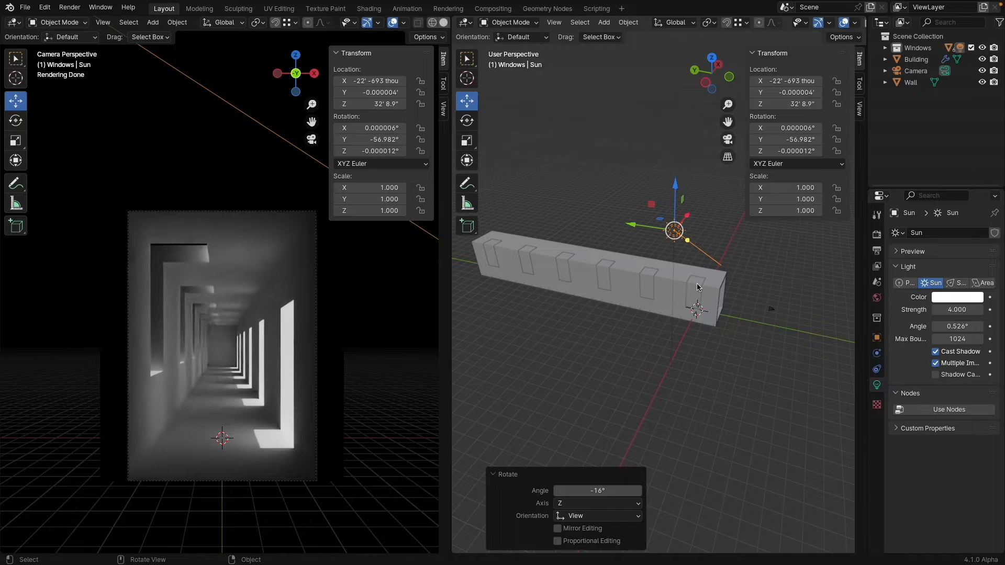
left_click(698, 287)
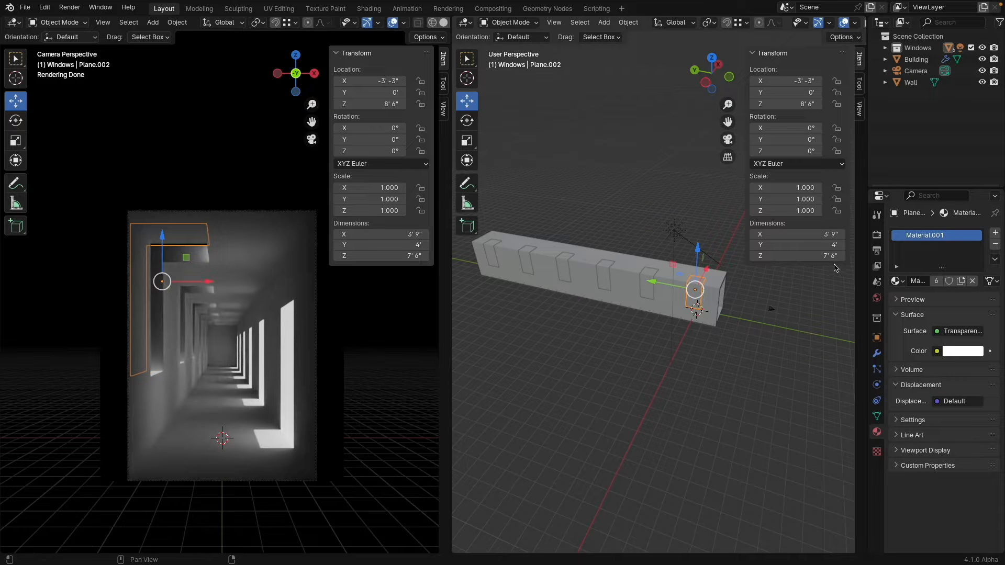
left_click_drag(867, 261, 850, 261)
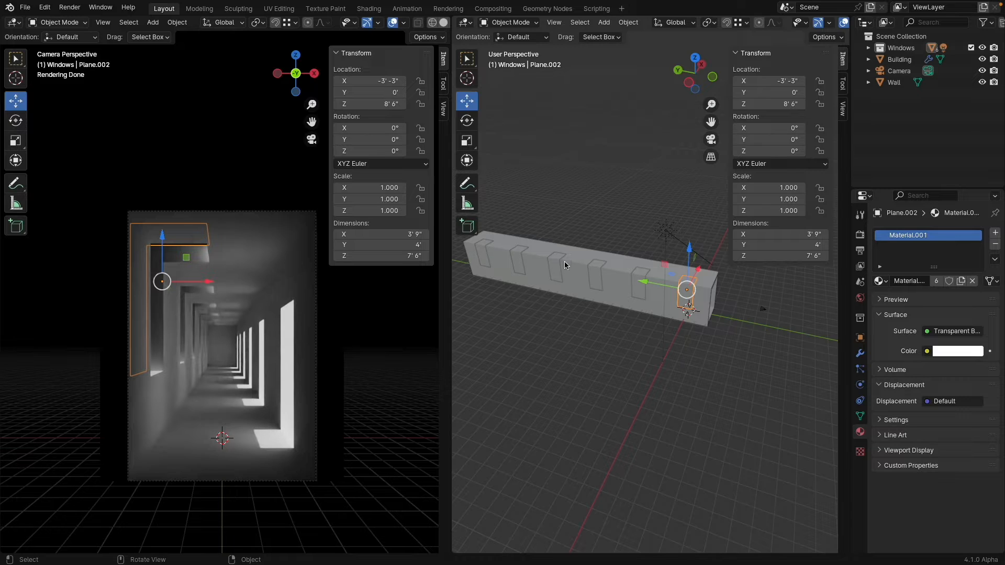
left_click(917, 286)
type("Red")
key("Return")
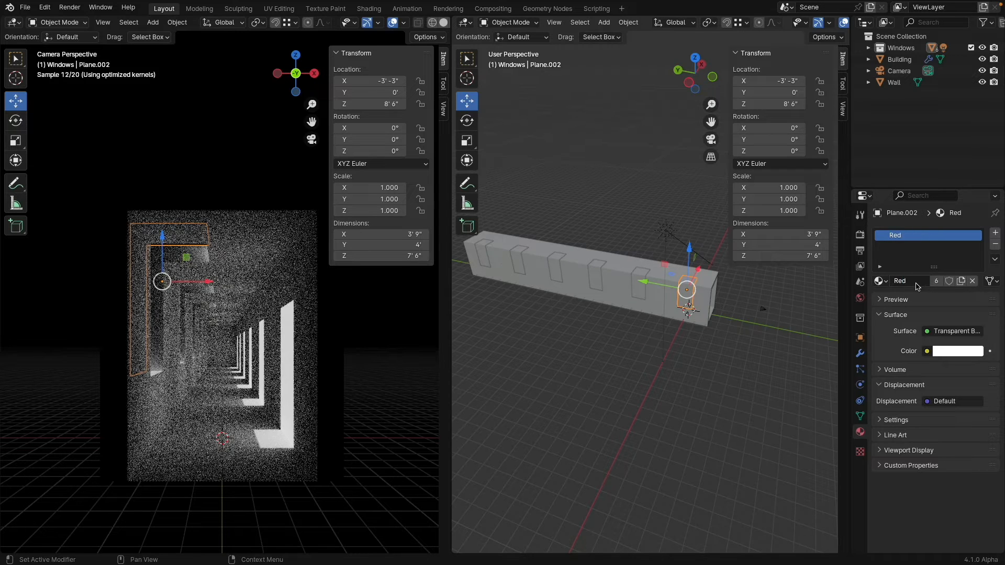
Make the material on the window panel nearest the camera a single-user copy and name it Red
left_click(641, 291)
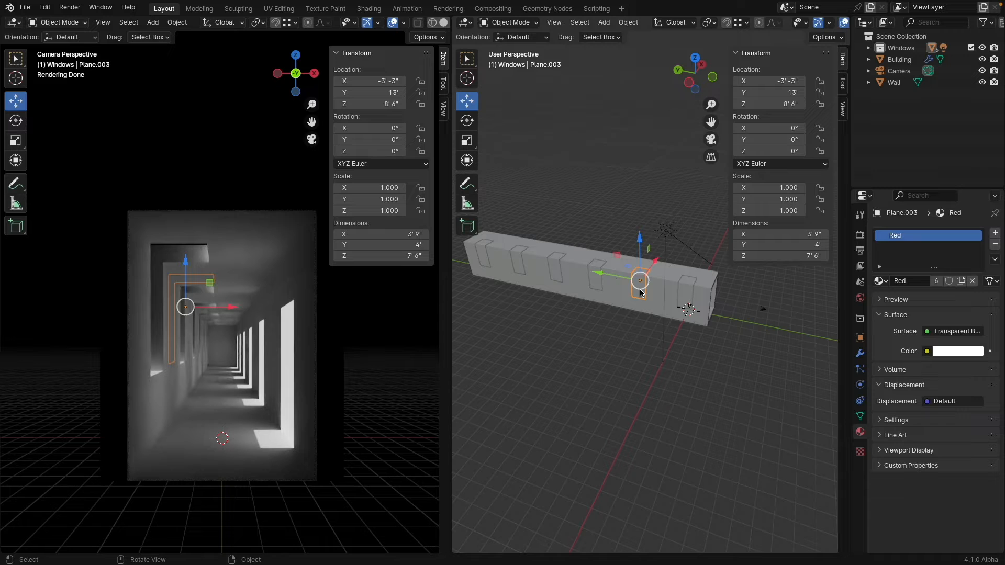
left_click(599, 288)
left_click(690, 292)
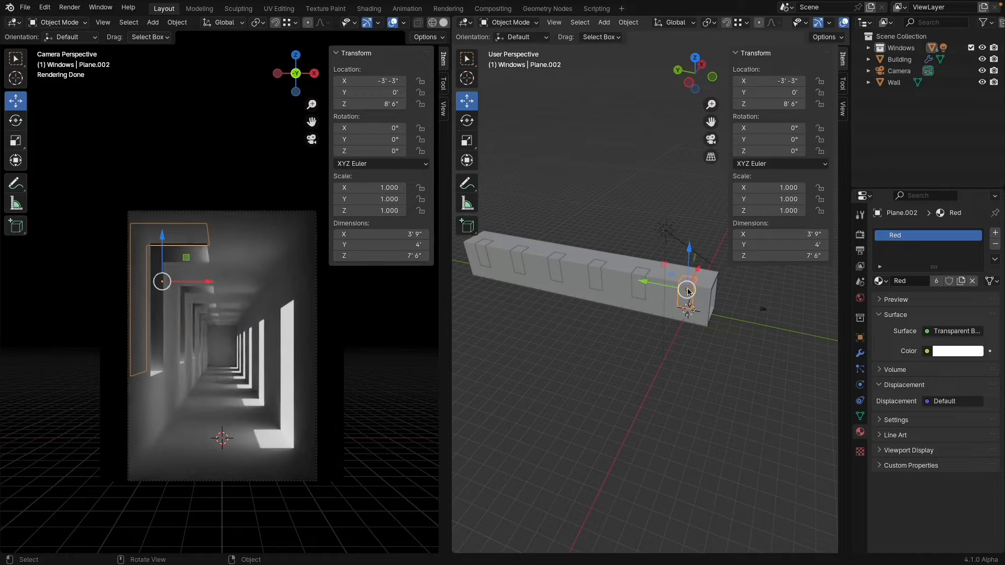
left_click(936, 283)
left_click(926, 282)
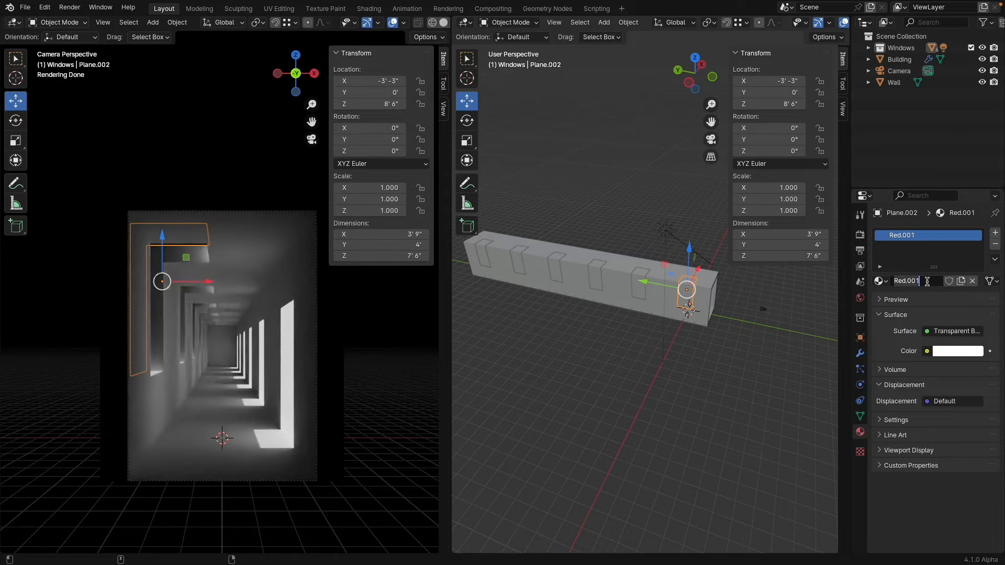
type("Red")
key("Return")
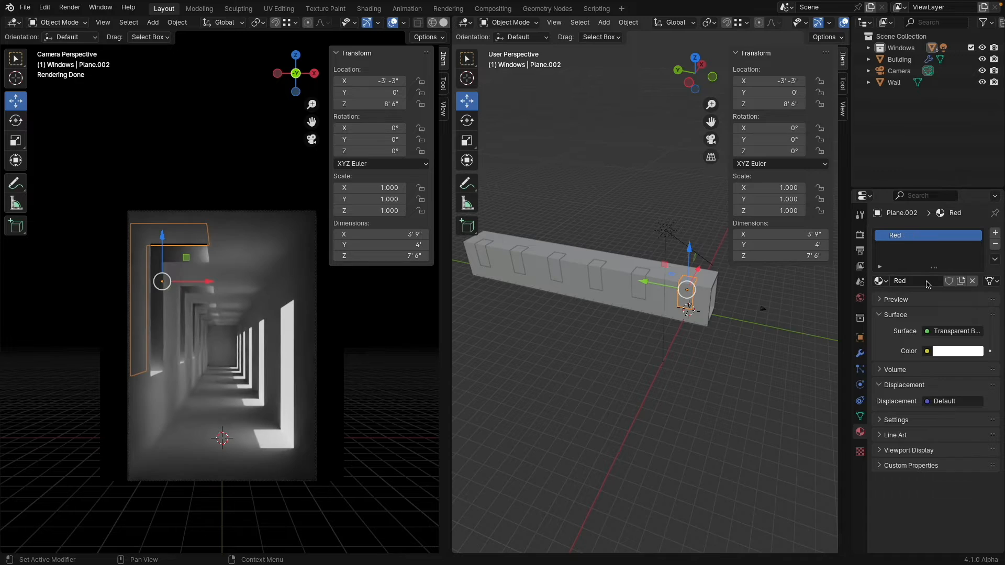
Set the Red material's transparent colour to pure red, with green and blue at 0
left_click(941, 354)
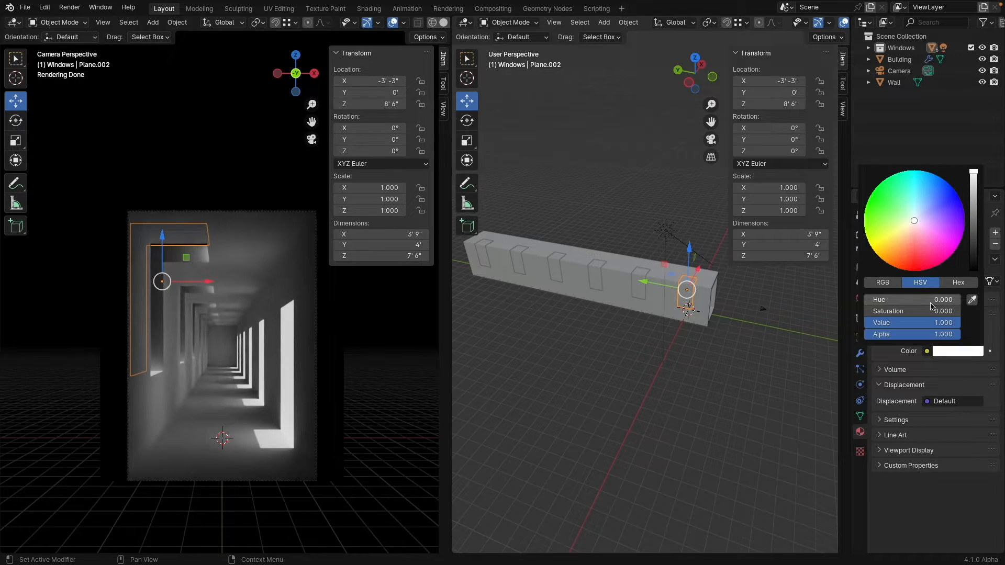
left_click_drag(905, 312, 869, 311)
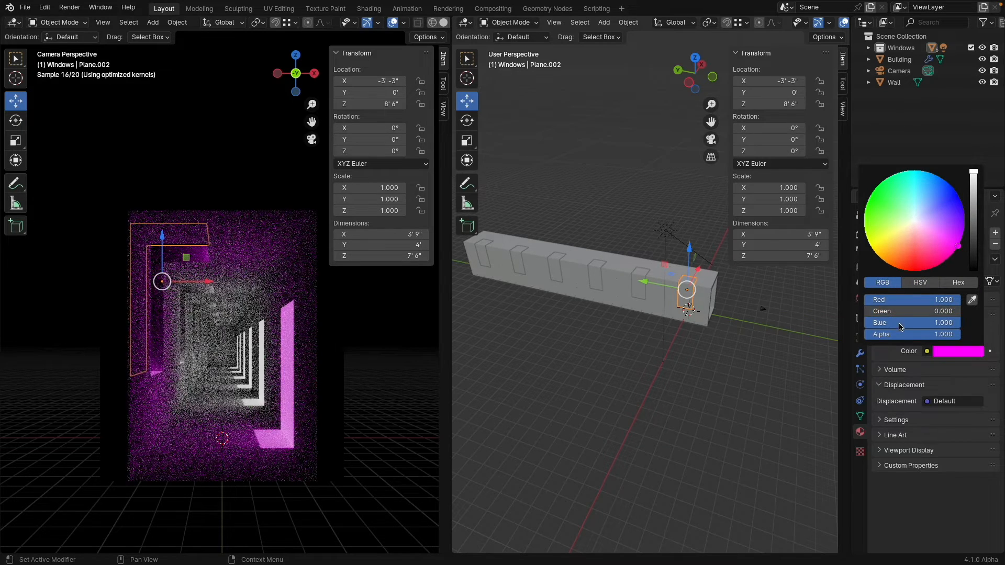
left_click_drag(927, 323, 869, 323)
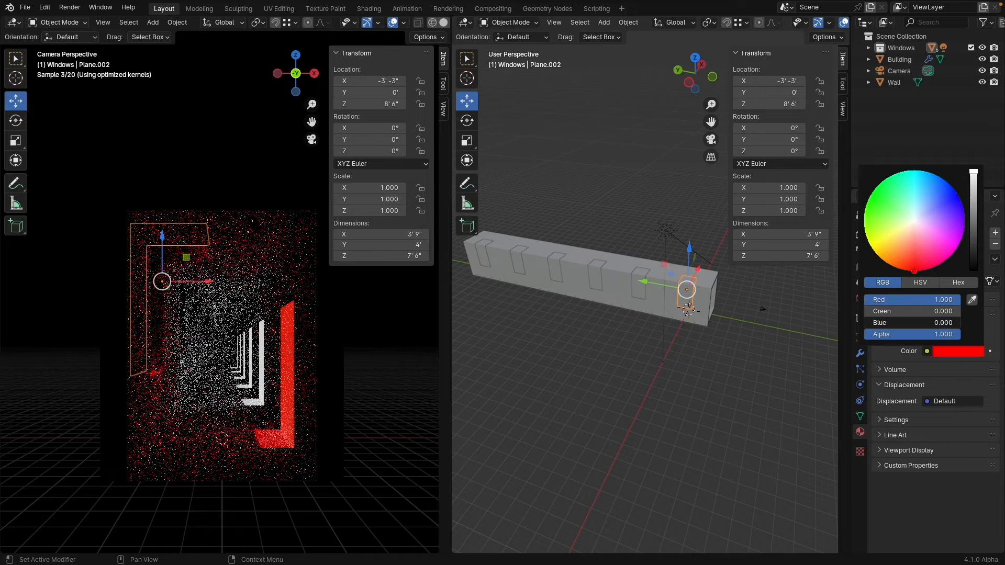
Set the transparent colour of the second window panel from the camera to yellow, with red and green at 1 and blue at 0
left_click(639, 292)
left_click(956, 352)
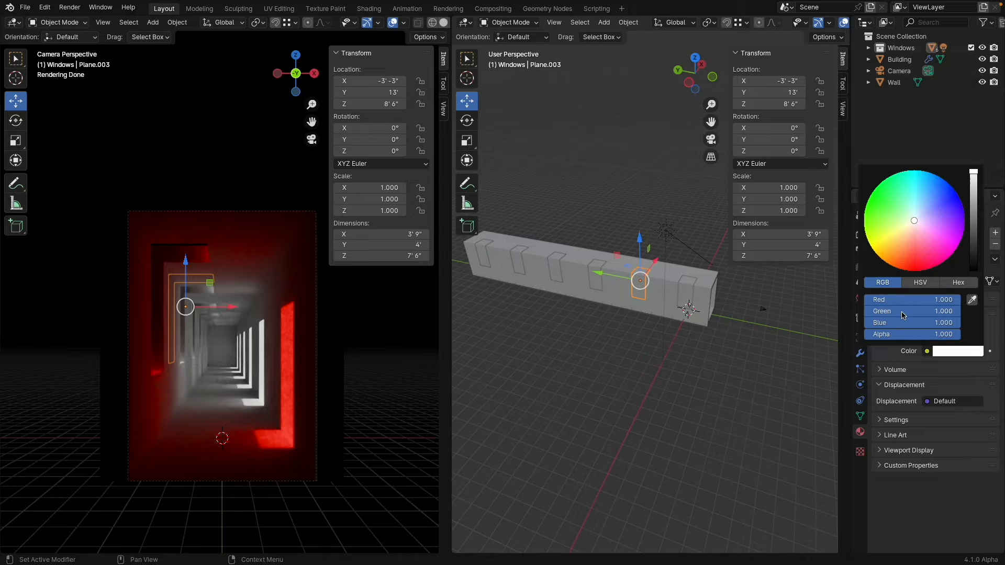
left_click(876, 254)
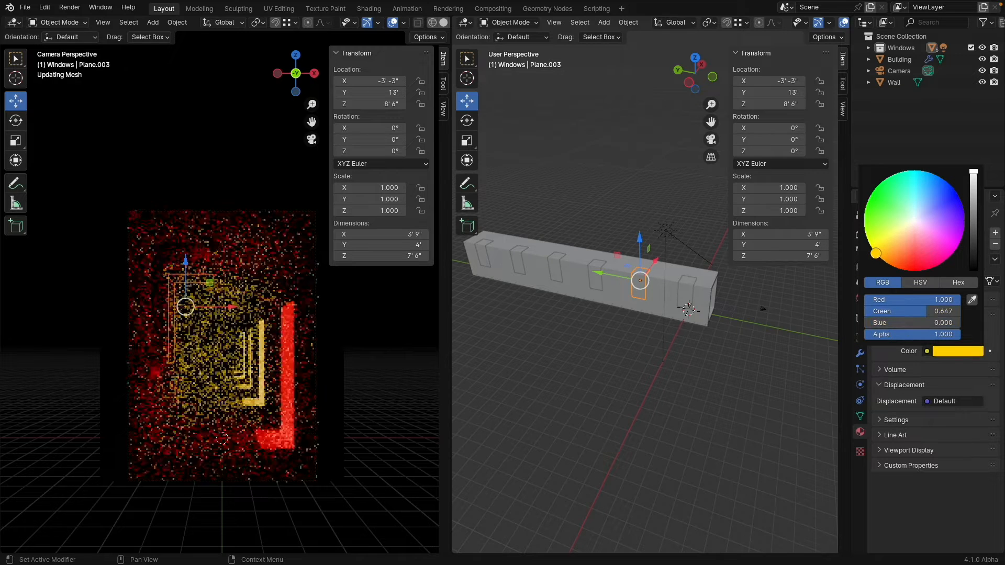
left_click_drag(925, 314, 961, 313)
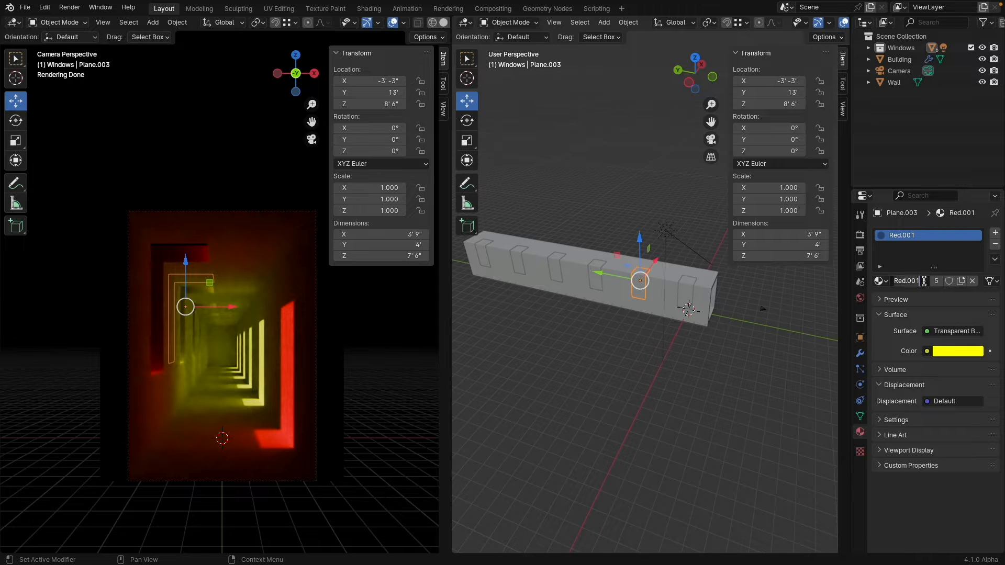
Make the second window panel's material a single-user copy and name it Yellow
double_click(924, 281)
type("G")
type("ellow")
key("Return")
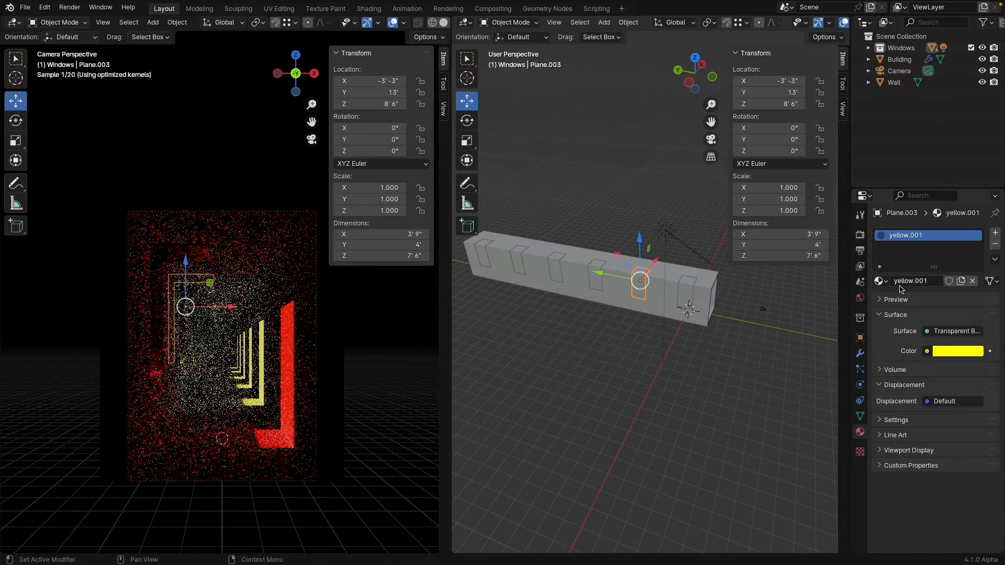
double_click(924, 281)
type("Yellow")
key("Return")
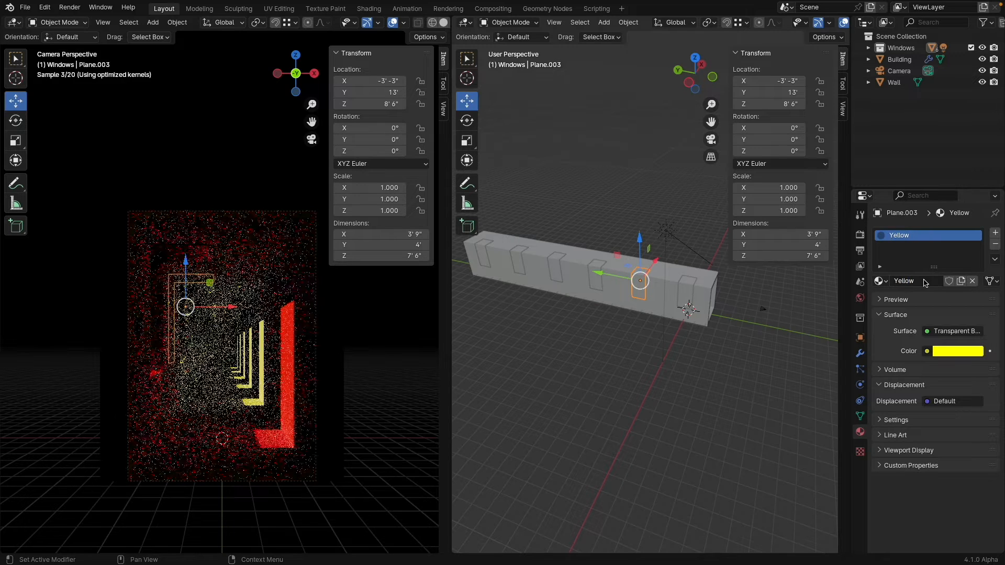
Colour the third window panel from the camera pure green and name its single-user material copy Green
left_click(593, 282)
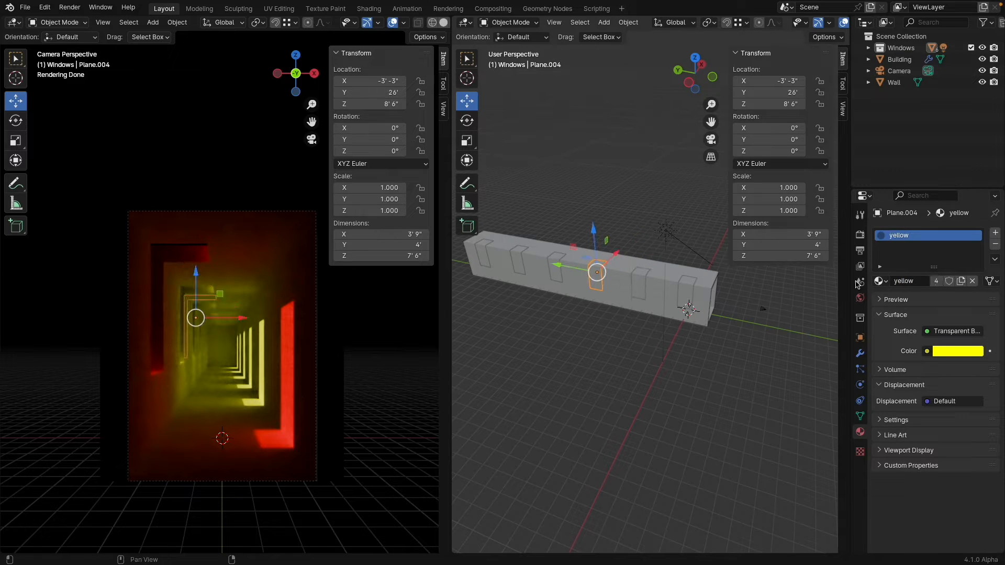
left_click(940, 355)
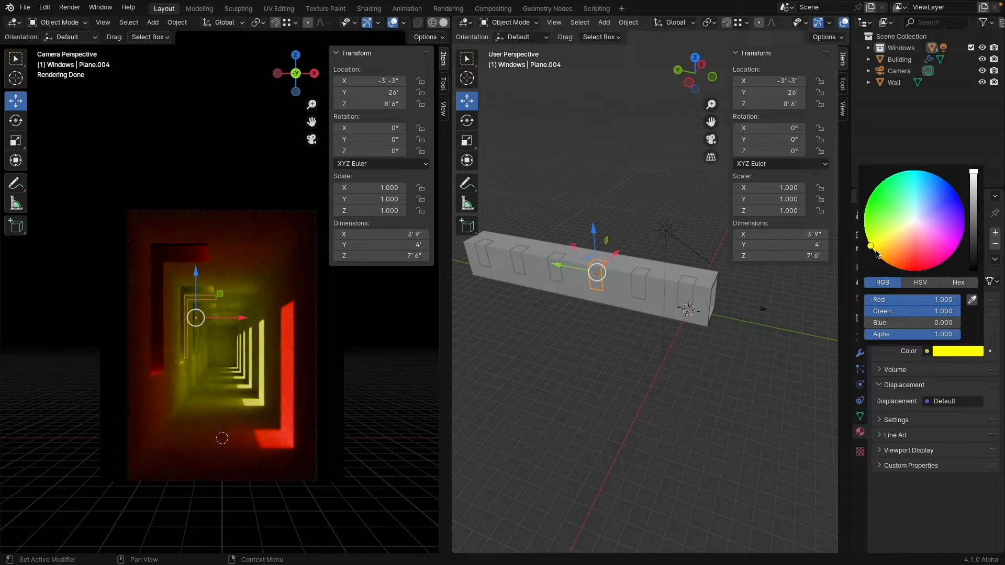
left_click_drag(905, 301, 866, 302)
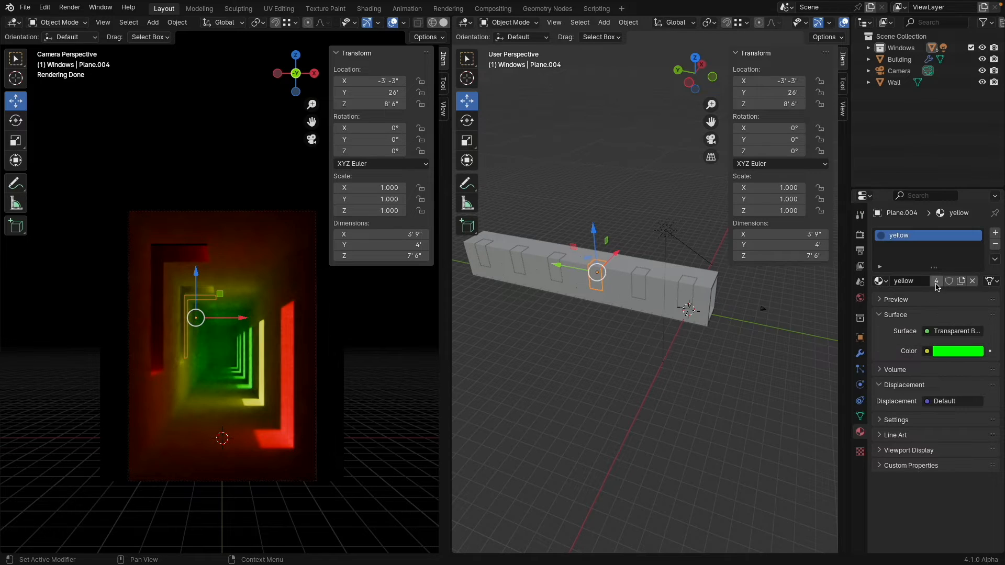
left_click(935, 282)
double_click(919, 281)
type("Green")
key("Return")
Colour the fourth window panel from the camera cyan and name its single-user material copy Cyan
key("shift+r")
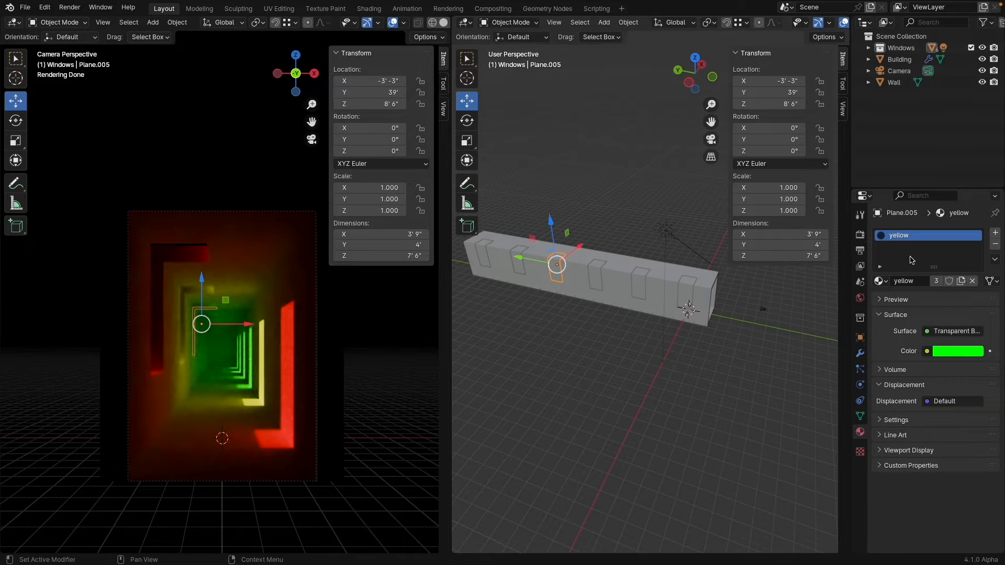
left_click(961, 352)
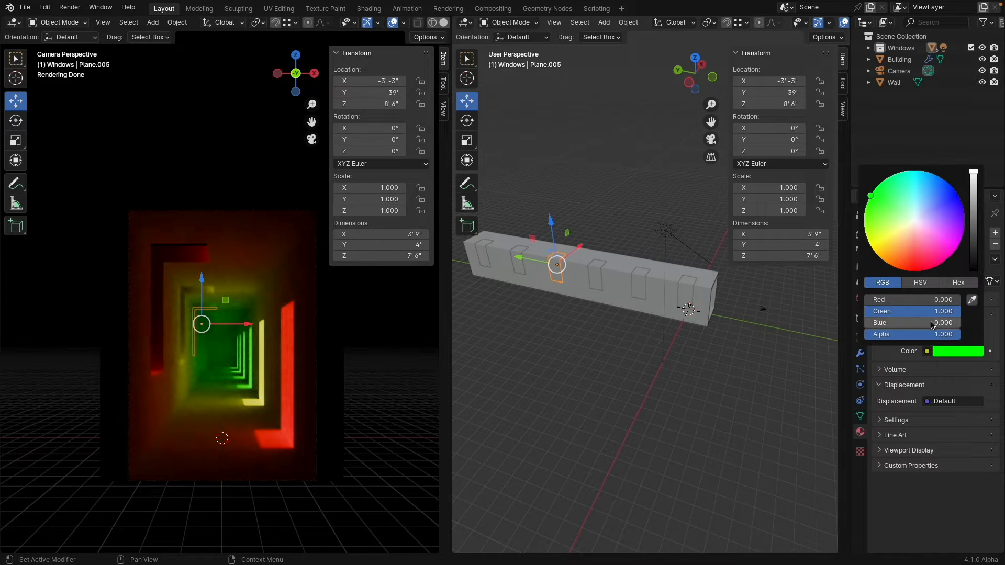
left_click(913, 170)
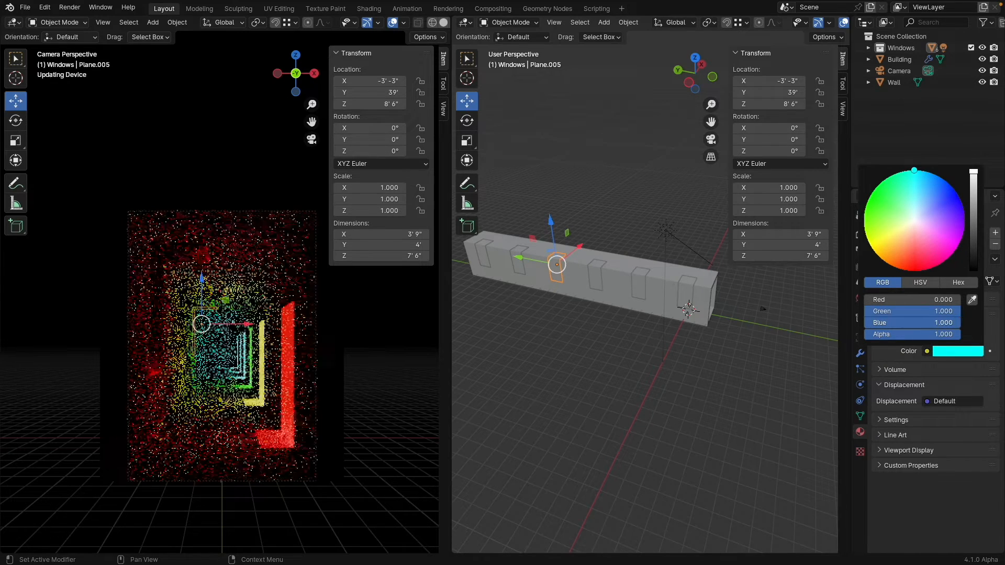
double_click(919, 283)
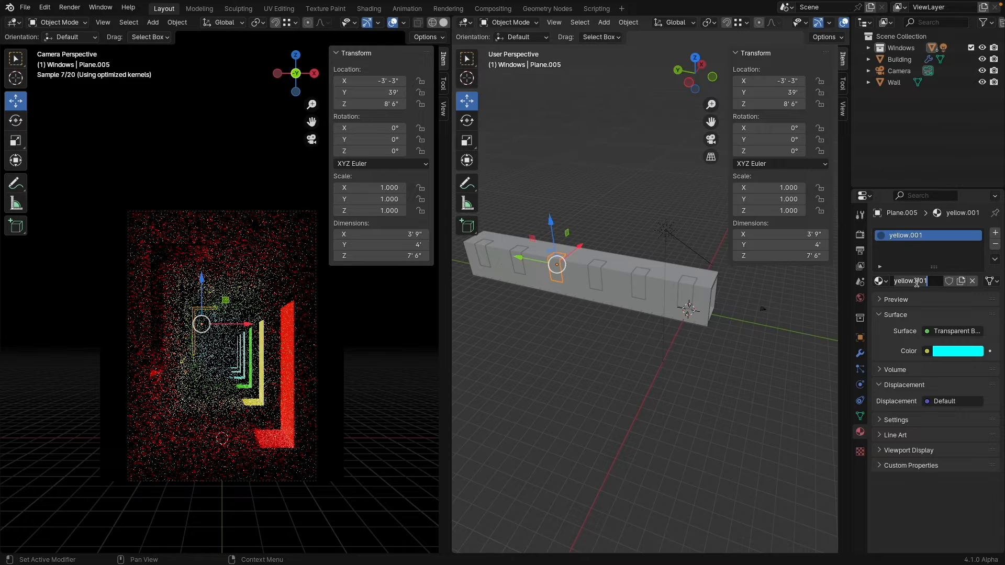
type("Cyan")
key("Return")
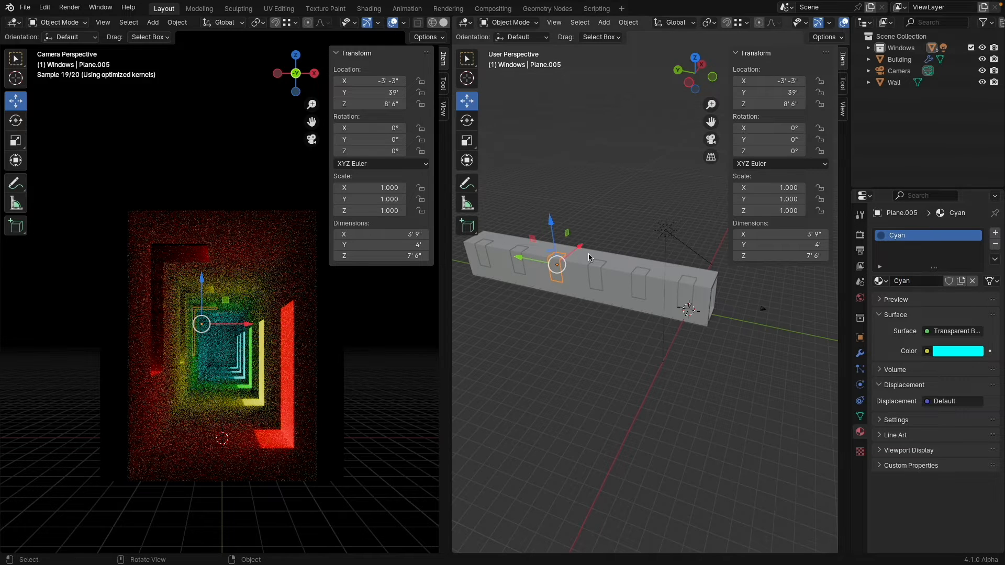
Colour the fifth window panel from the camera pure blue and name its single-user material copy Blue
left_click(522, 271)
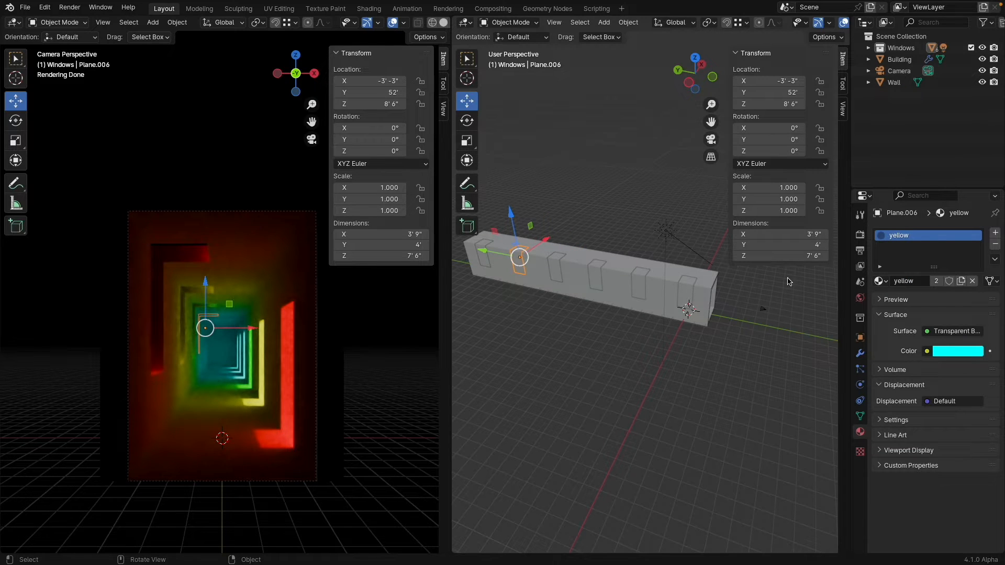
left_click(950, 352)
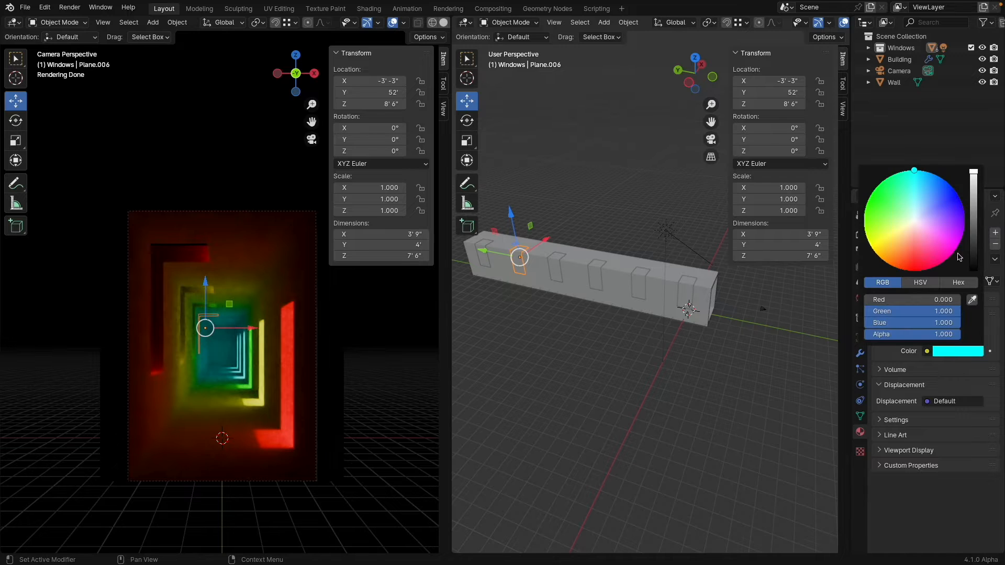
left_click_drag(942, 323, 830, 312)
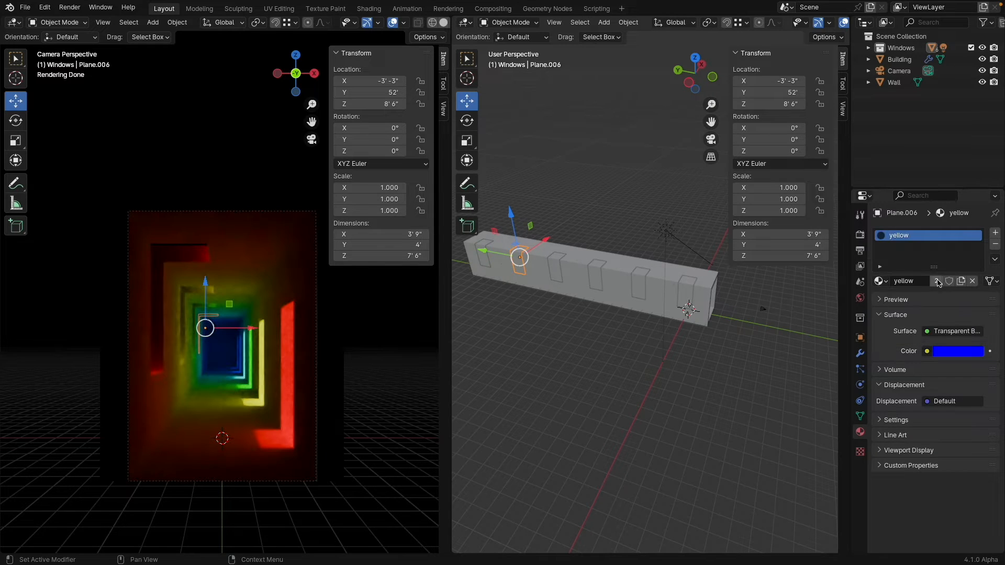
left_click(935, 281)
double_click(925, 281)
type("Blue")
key("Return")
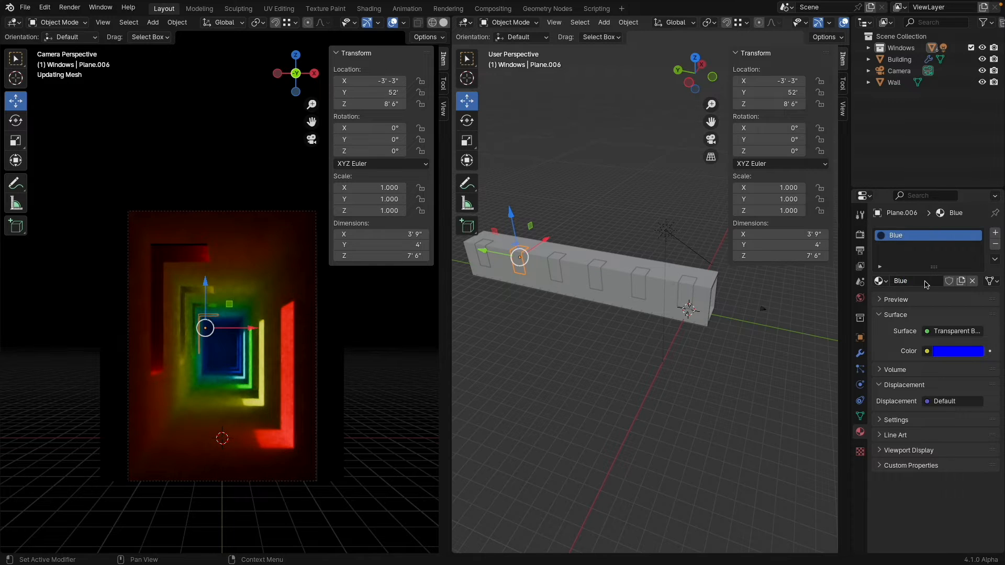
Colour the window panel farthest from the camera magenta, with red at 1, and rename its material as Magenta
left_click(481, 257)
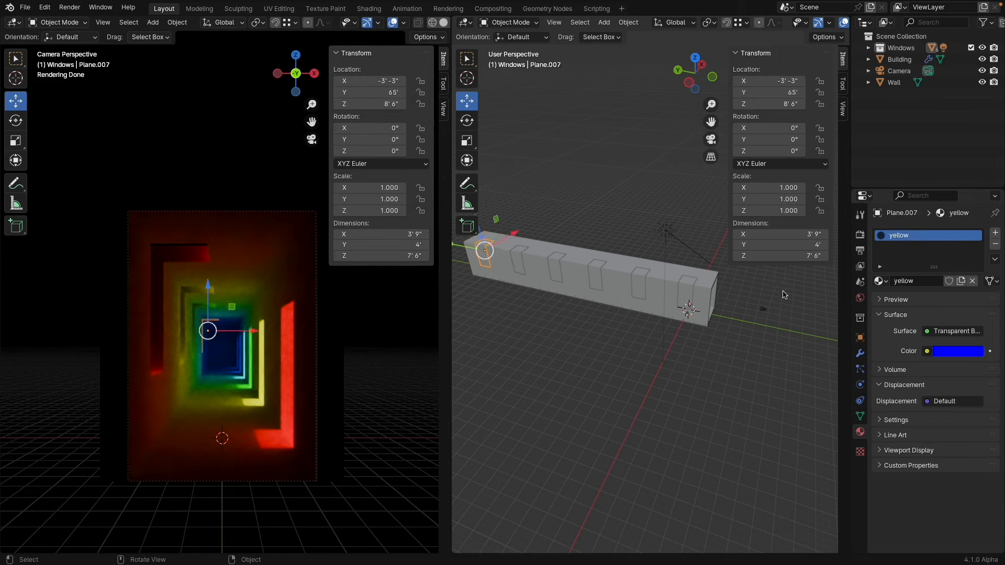
left_click(948, 348)
left_click_drag(879, 300, 959, 300)
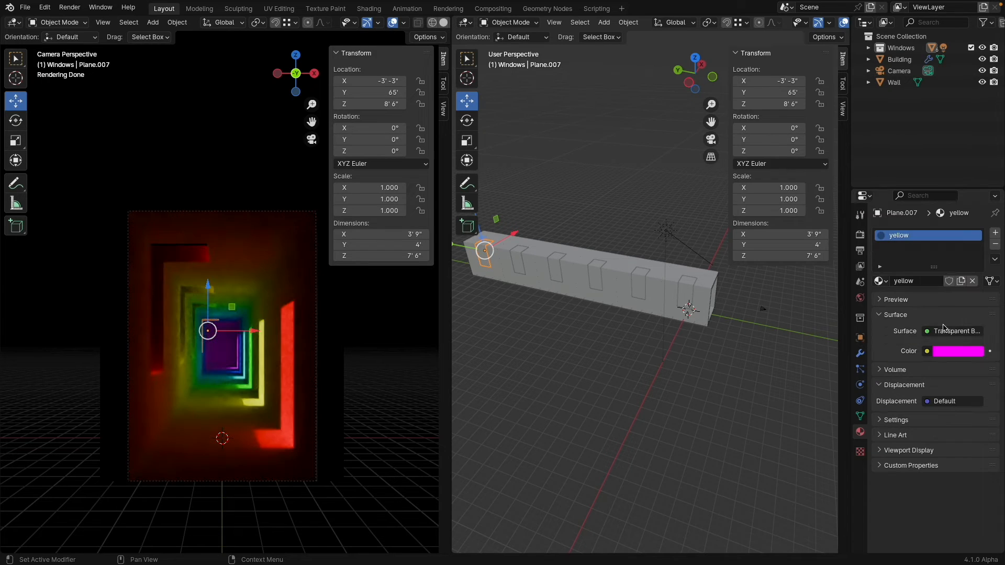
double_click(912, 281)
type("Magenta")
key("Return")
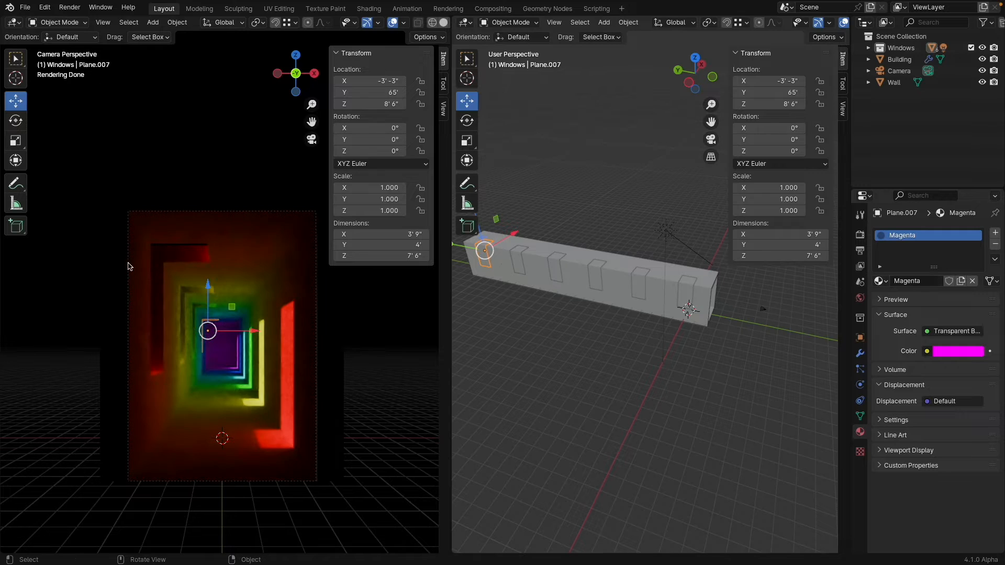
Clear the selection and hide the transform sidebar and the toolbar in the rendered camera viewport
left_click(319, 335)
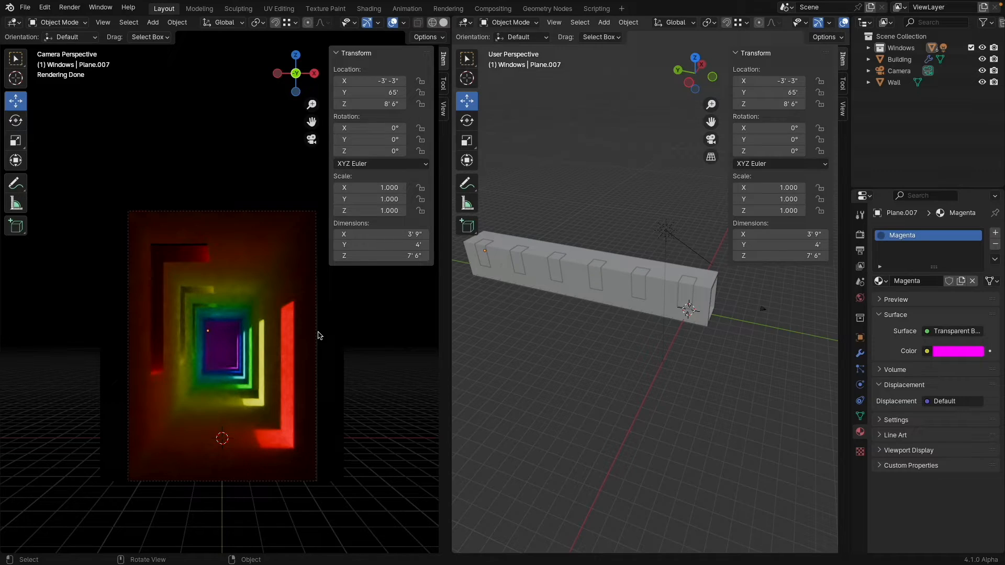
key("n")
key("t")
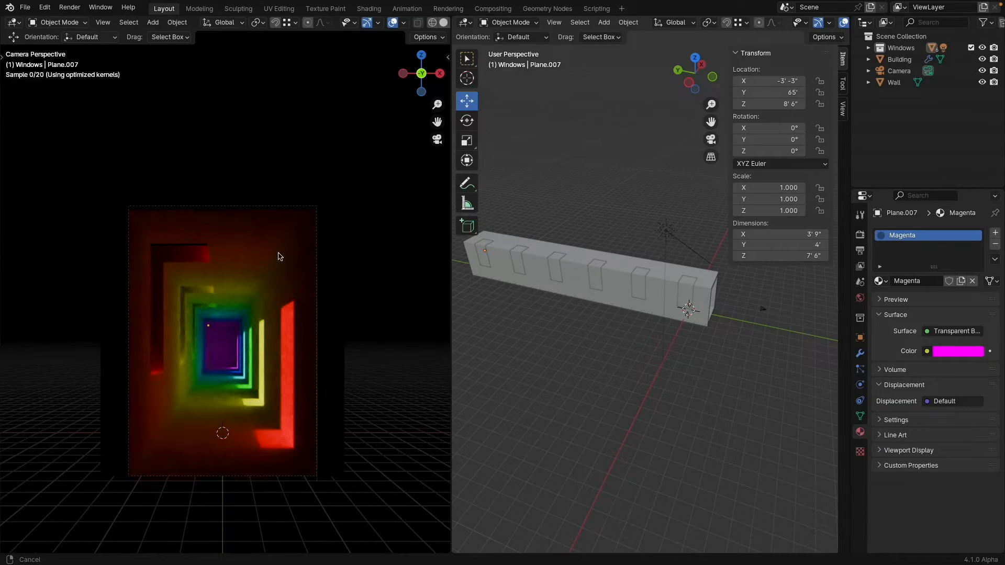
middle_click_drag(279, 222, 328, 166, "ctrl")
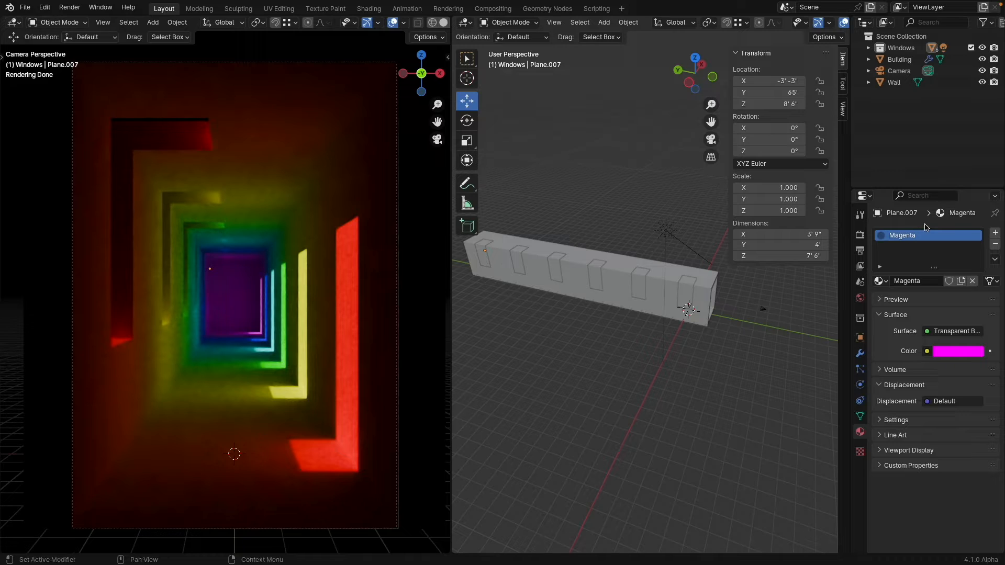
Select the sun light and set its strength to 8
left_click(686, 289)
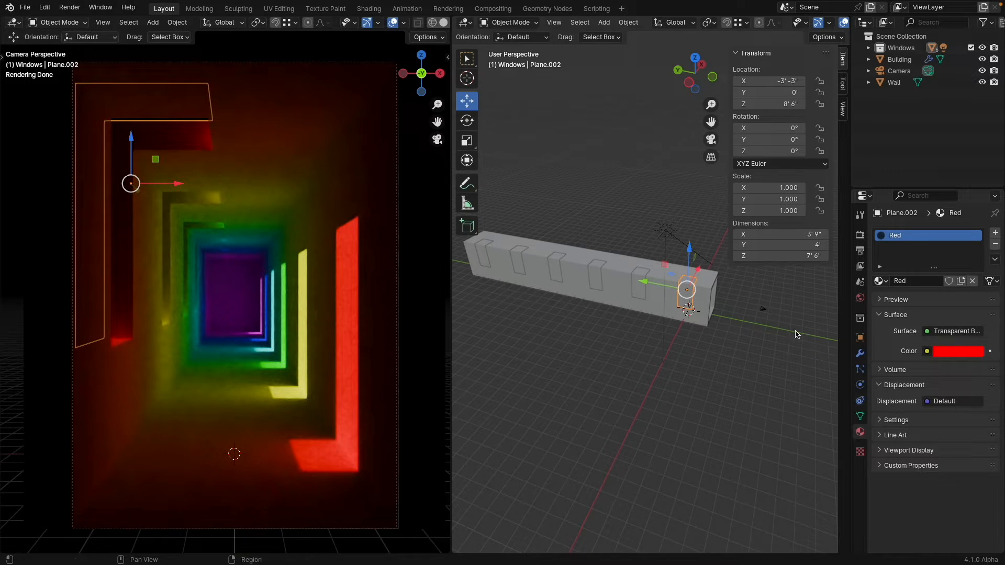
left_click(668, 229)
left_click(949, 311)
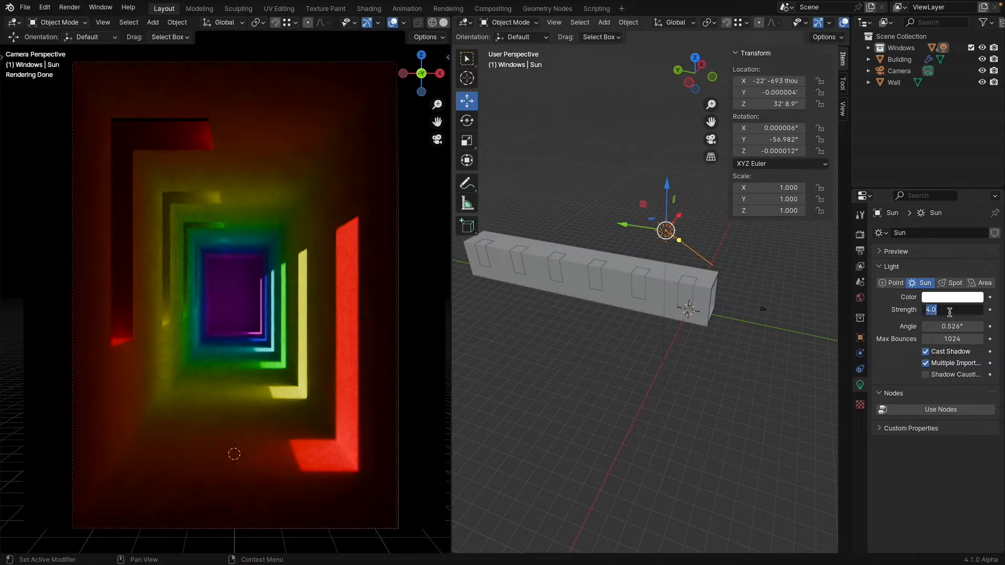
type("8")
key("Return")
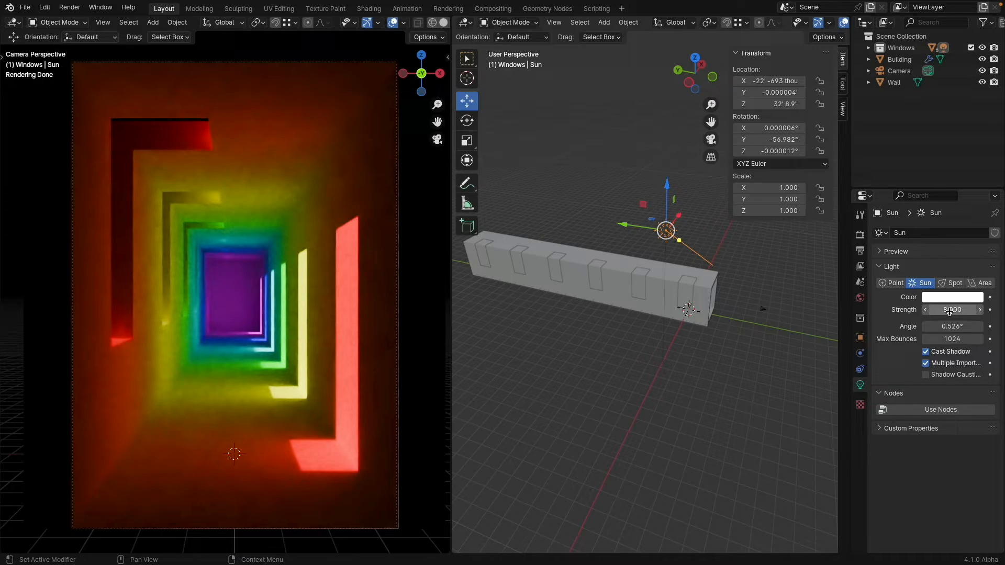
Raise the sun light's strength to 10
left_click(949, 311)
type("10")
key("Return")
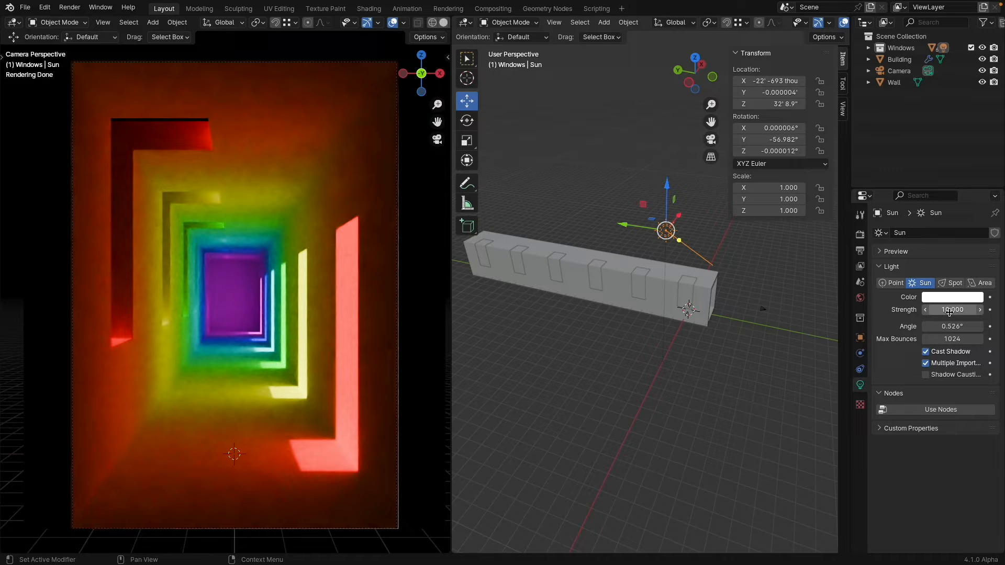
Lower the sun light's strength to 1
left_click(949, 311)
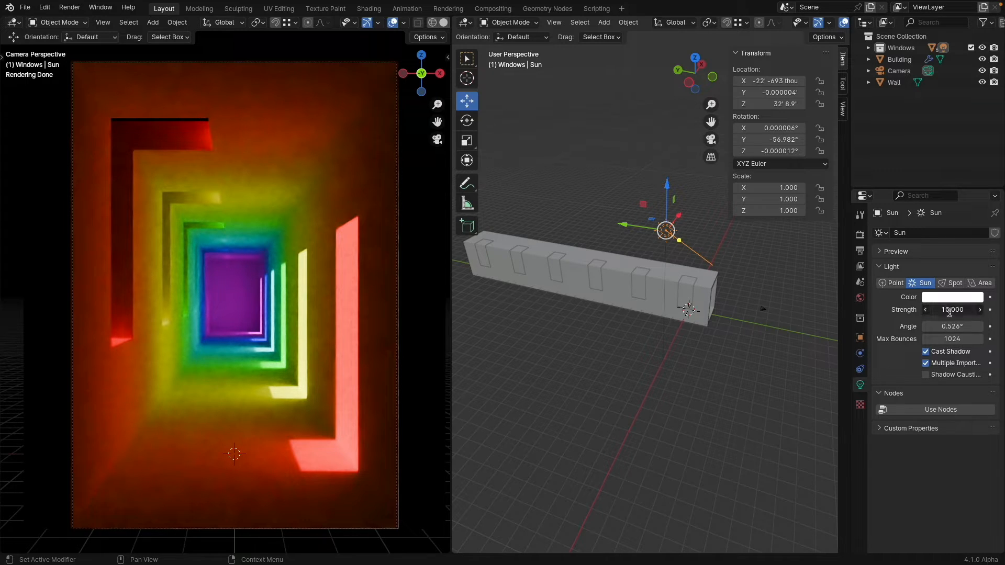
type("1")
key("Return")
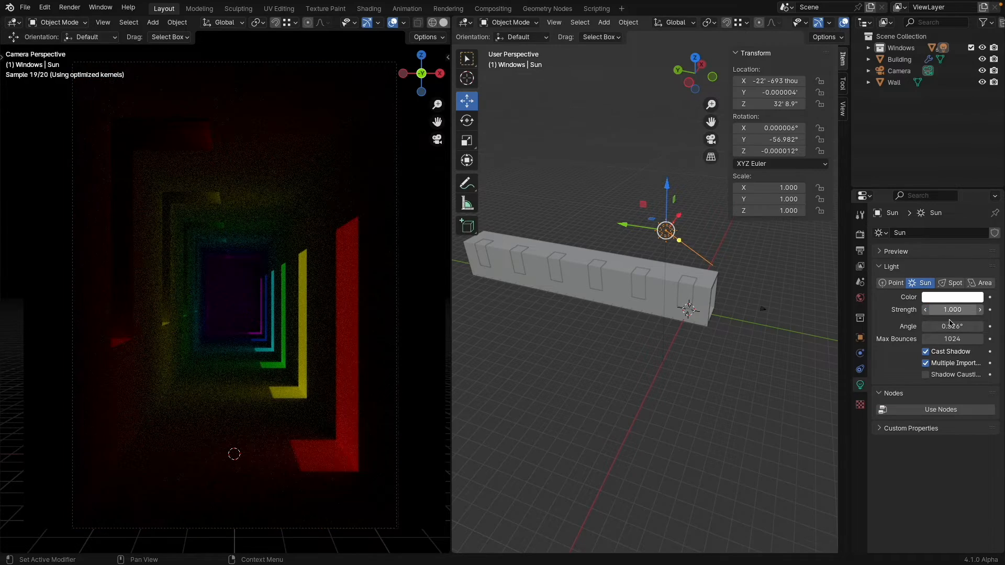
Check the corridor's windows from outside, return to the camera view and set the sun light's strength to 10
scroll(636, 258, "down", 4)
middle_click_drag(247, 268, 287, 309)
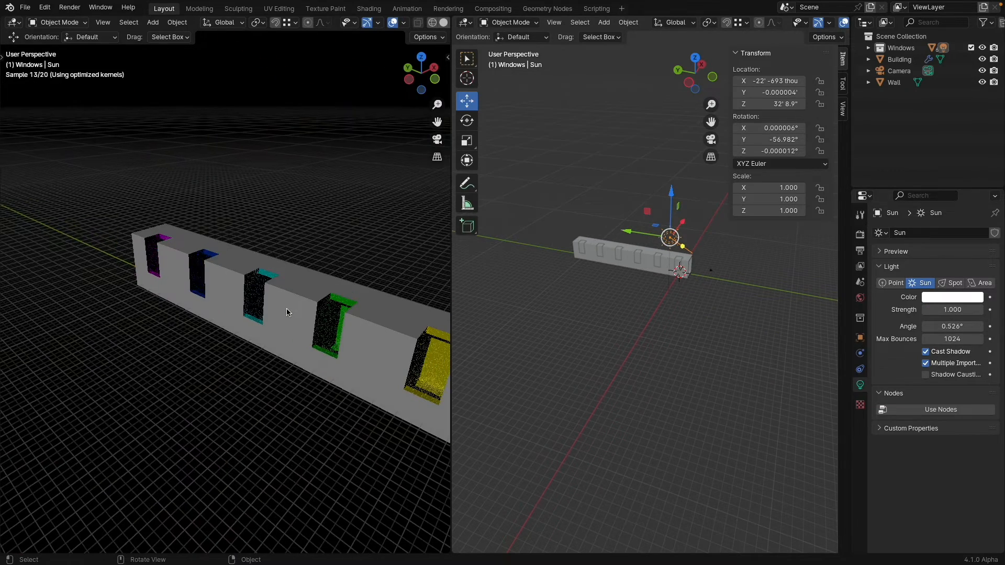
left_click(437, 139)
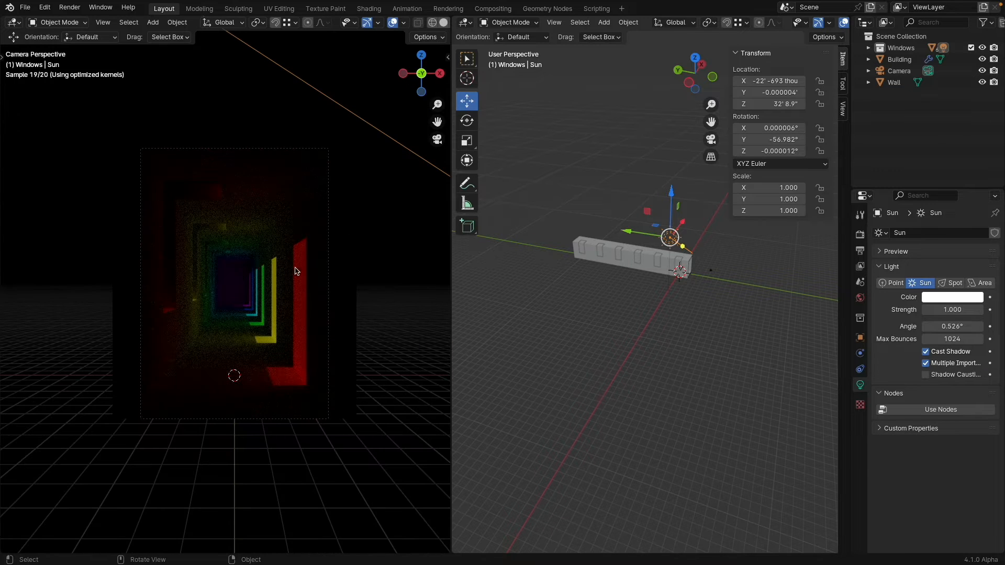
left_click(953, 309)
type("10")
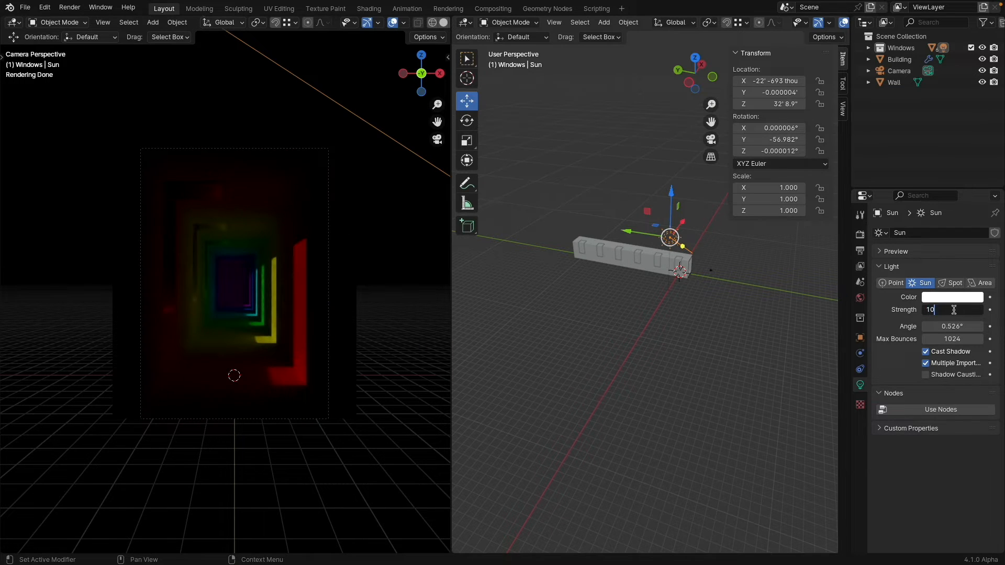
key("Return")
Raise the sun light's strength to 20, followed by 60, to compare the brightness and colour saturation in the render
left_click(954, 309)
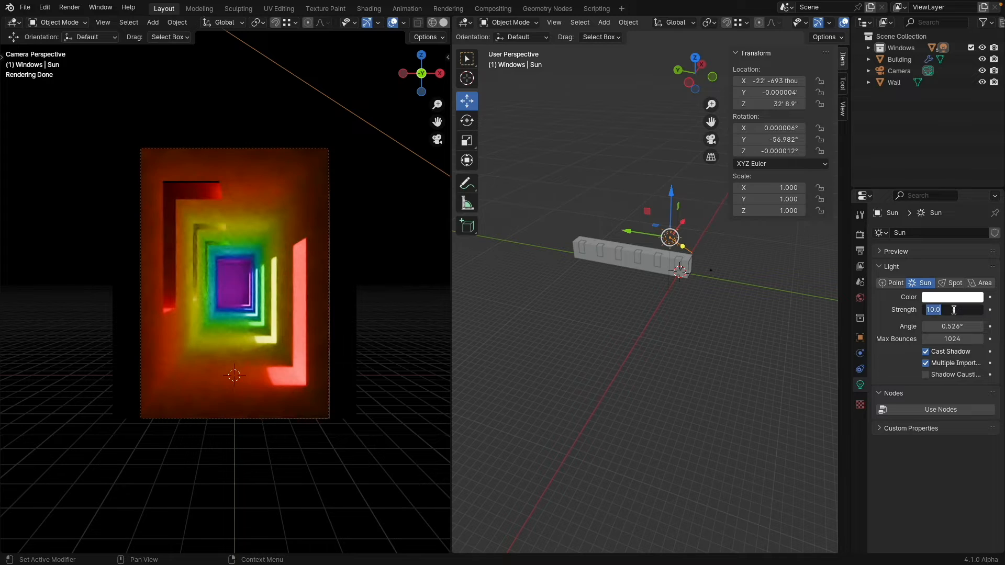
type("20")
key("Return")
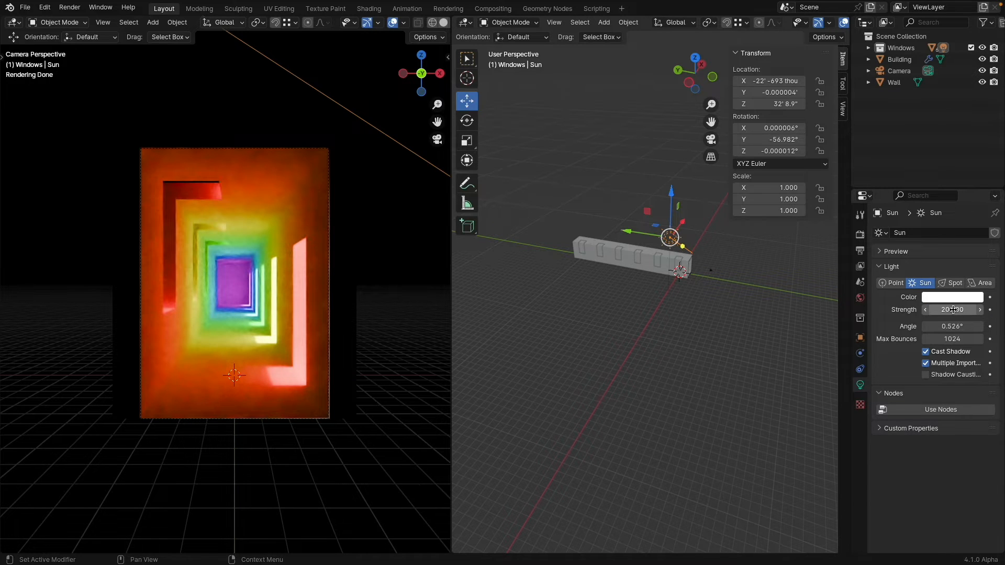
left_click(952, 309)
type("60")
key("Return")
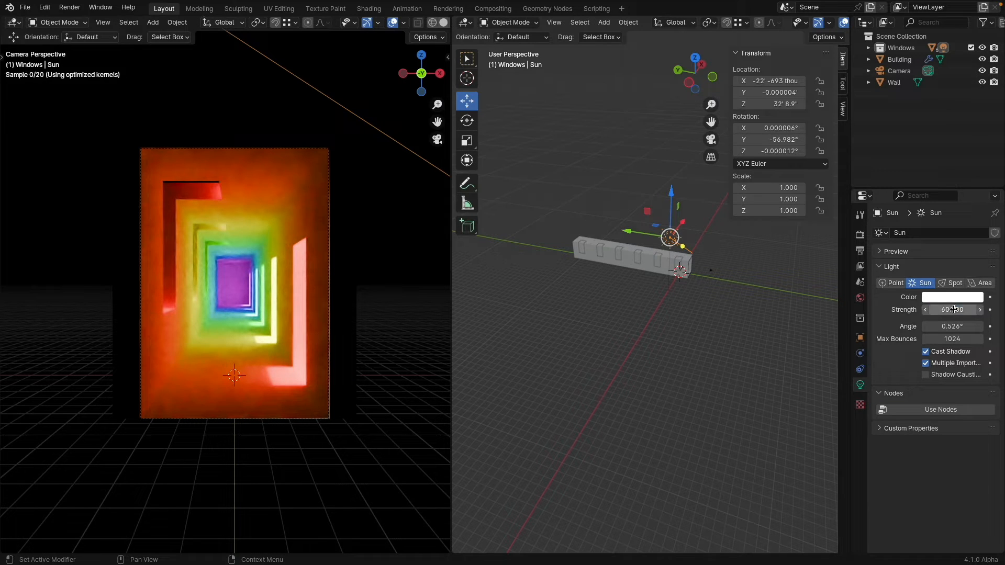
Lower the sun light's strength to 20
left_click(953, 309)
type("20")
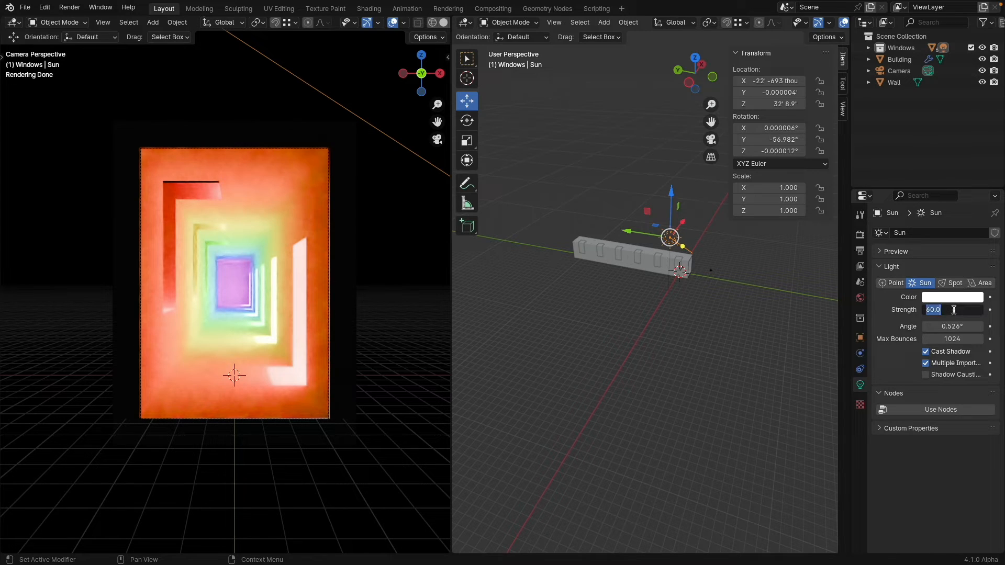
key("Return")
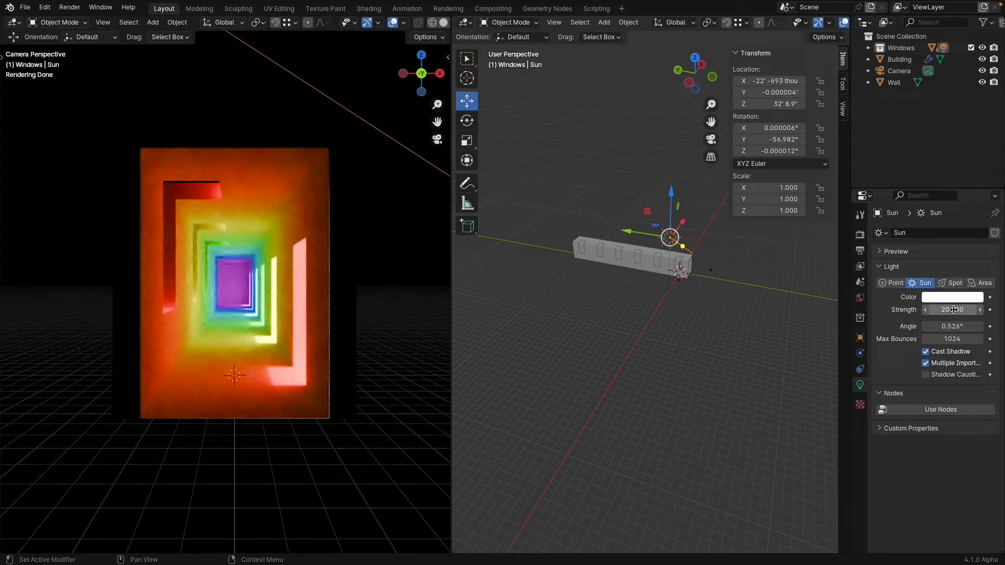
scroll(402, 221, "up", 2)
middle_click_drag(284, 213, 343, 207, "shift")
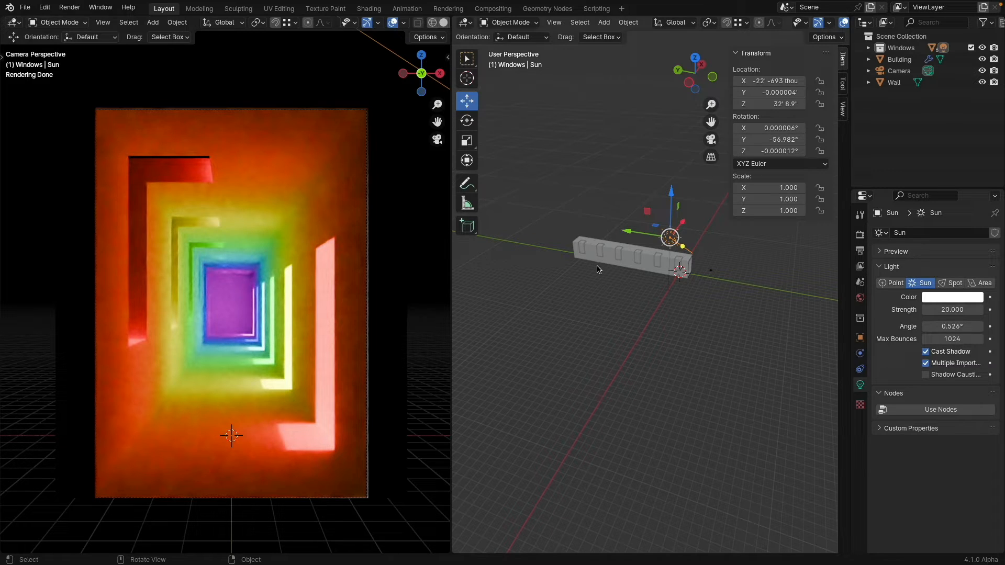
Show the Red window panel's material colour as HSV, reduce its saturation to 0 for white light, and restore the saturated red
left_click(680, 266)
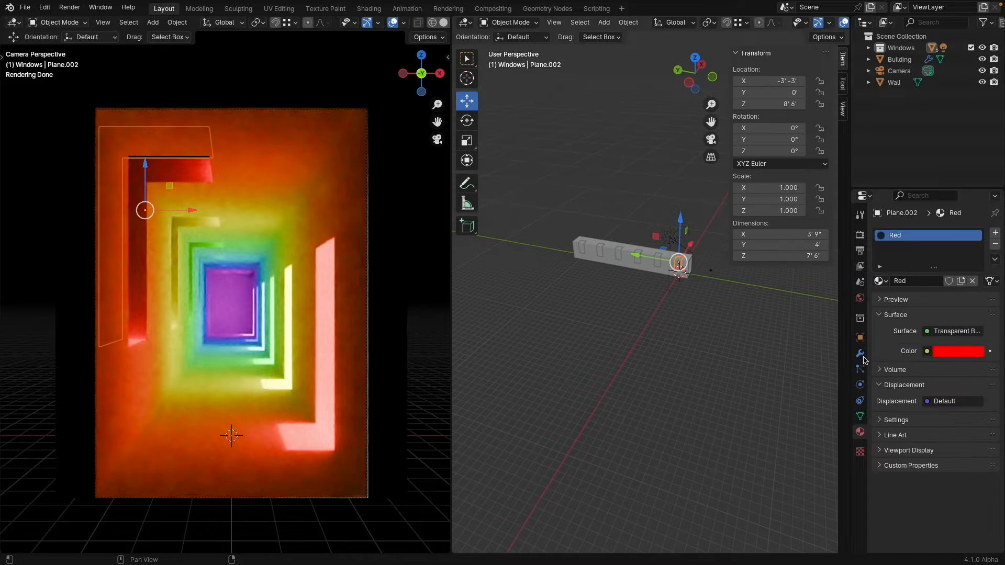
left_click(944, 355)
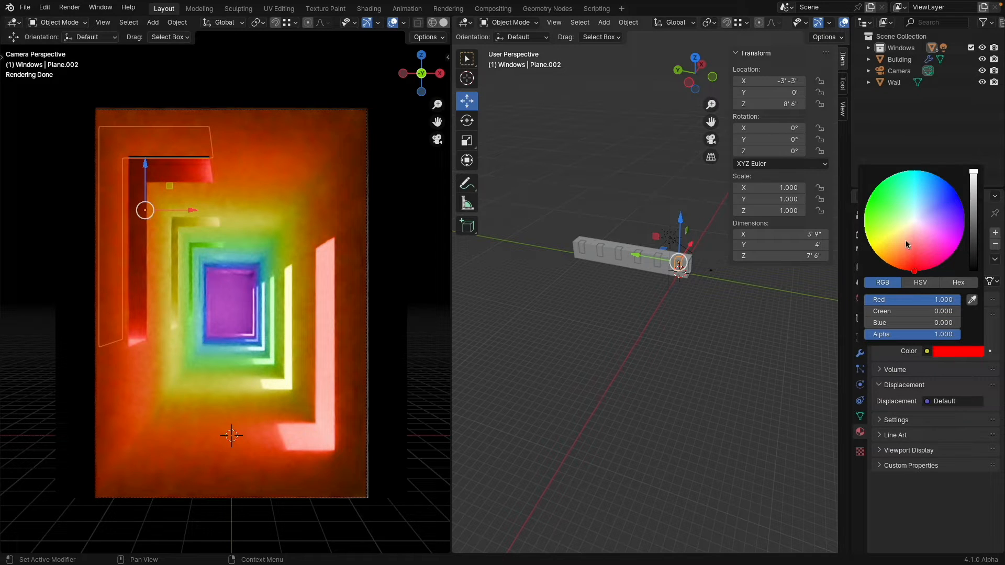
left_click(922, 283)
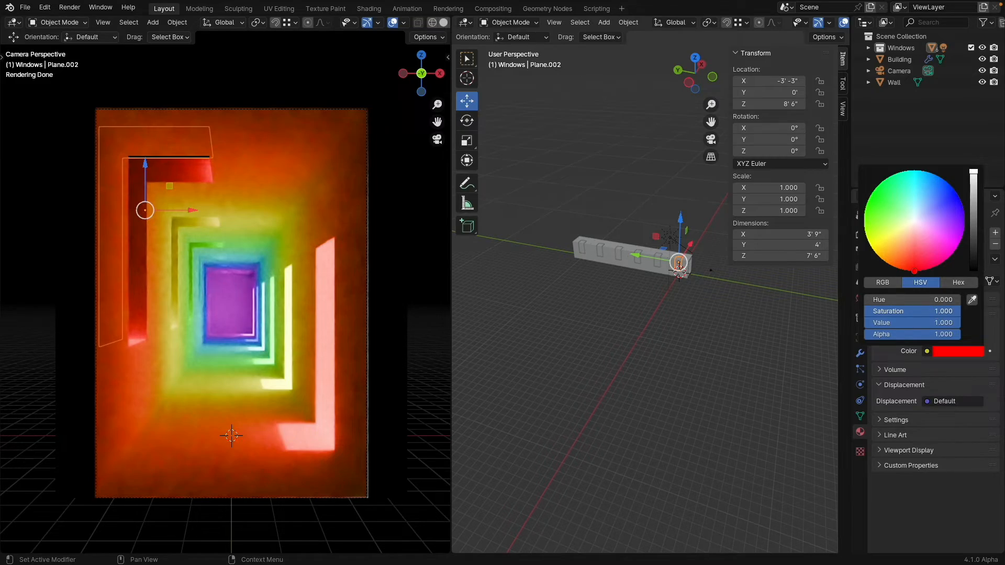
left_click_drag(914, 271, 914, 220)
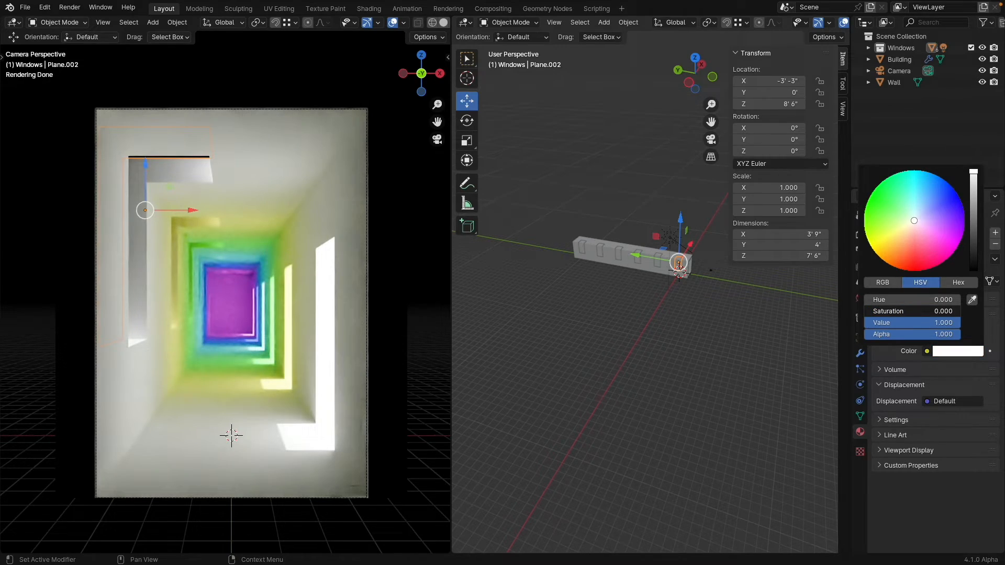
mouse_move(914, 221)
left_mouse_down()
mouse_move(914, 271)
mouse_move(914, 221)
left_mouse_up()
left_click_drag(914, 220, 914, 271)
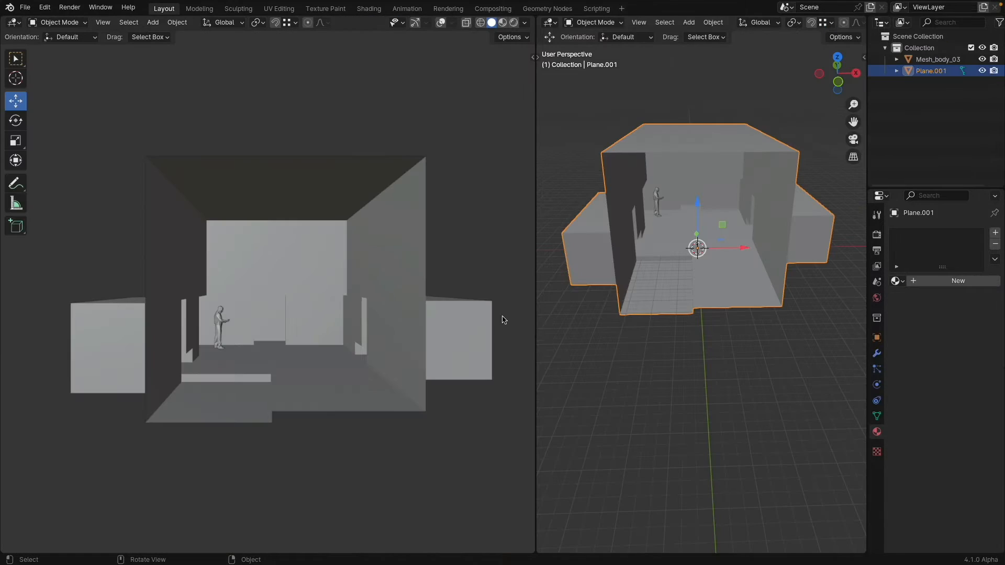
Add a camera to the new room scene and move it about 33 ft 2 in in negative Y, in front of the building
middle_click_drag(458, 246, 318, 335)
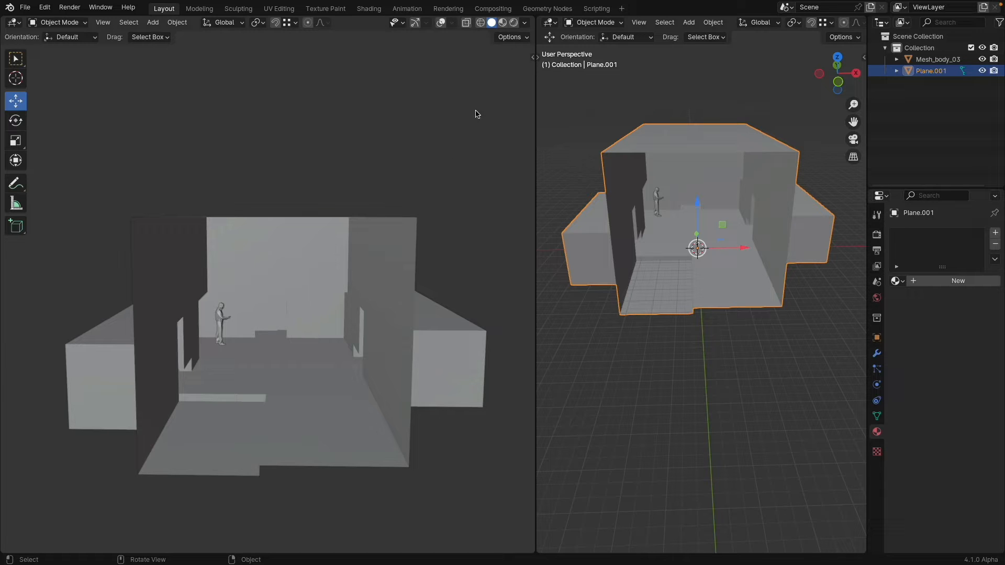
middle_click_drag(370, 259, 368, 250)
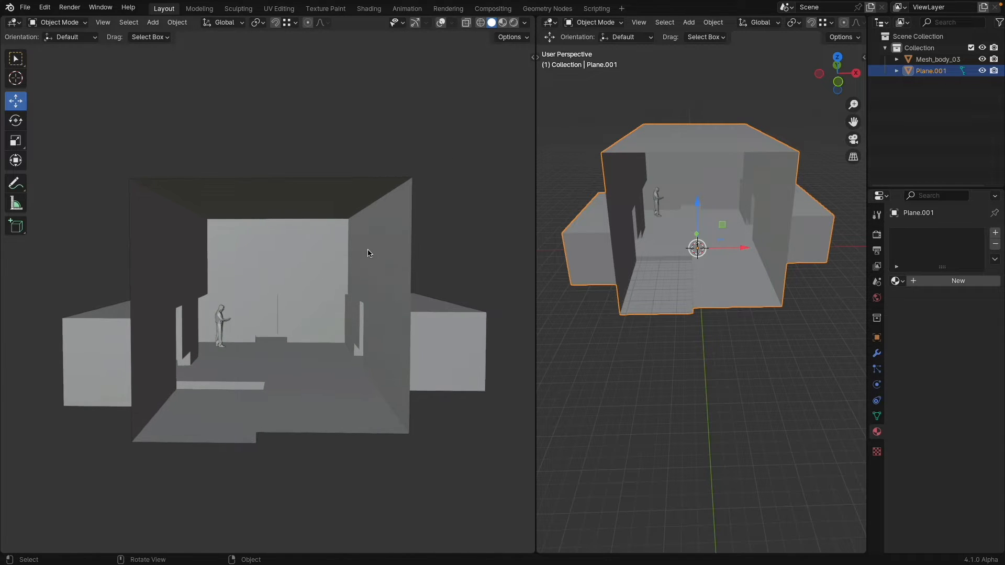
scroll(787, 296, "down", 1)
middle_click_drag(787, 297, 772, 86)
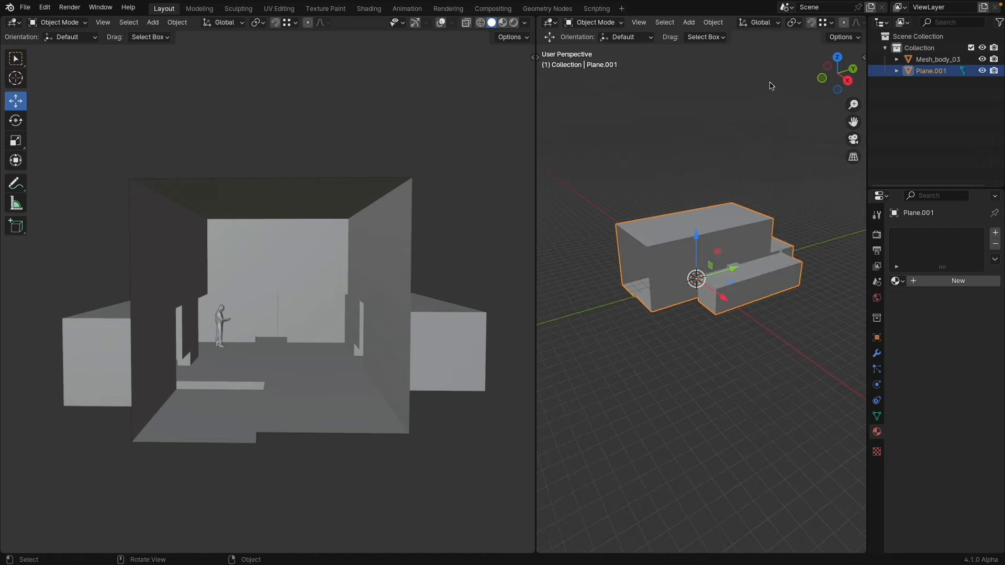
key("shift+a")
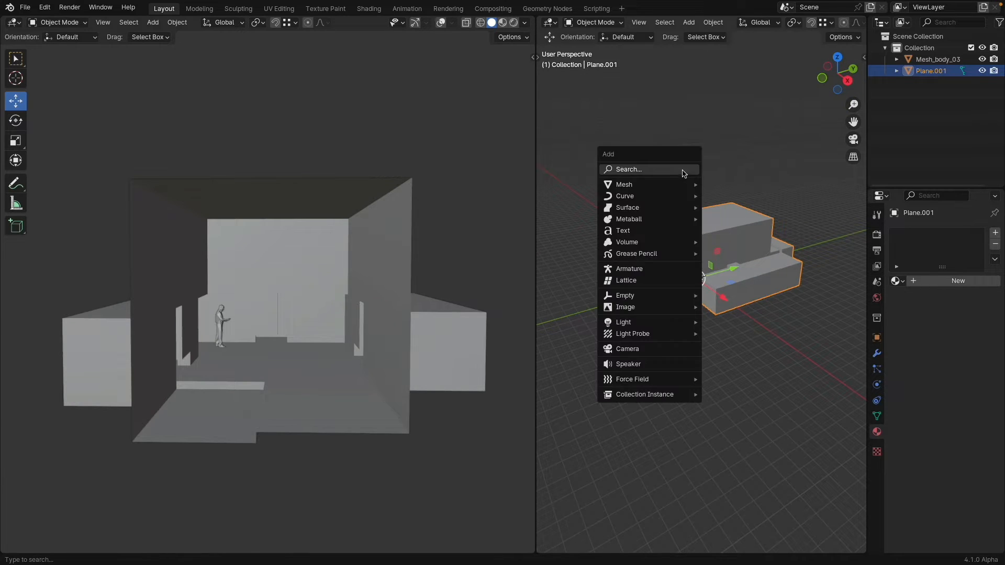
left_click(654, 352)
key("g")
key("y")
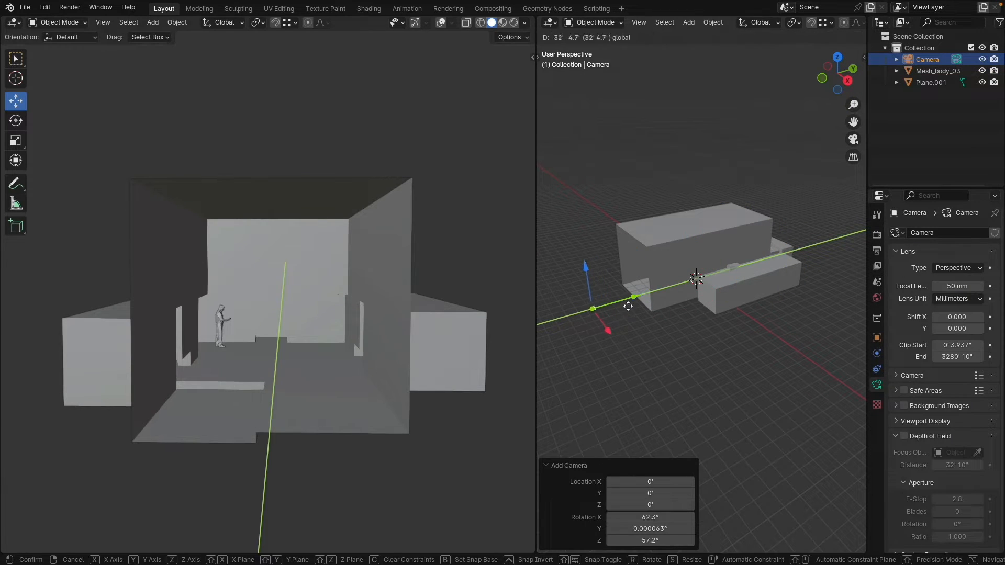
left_click(630, 310)
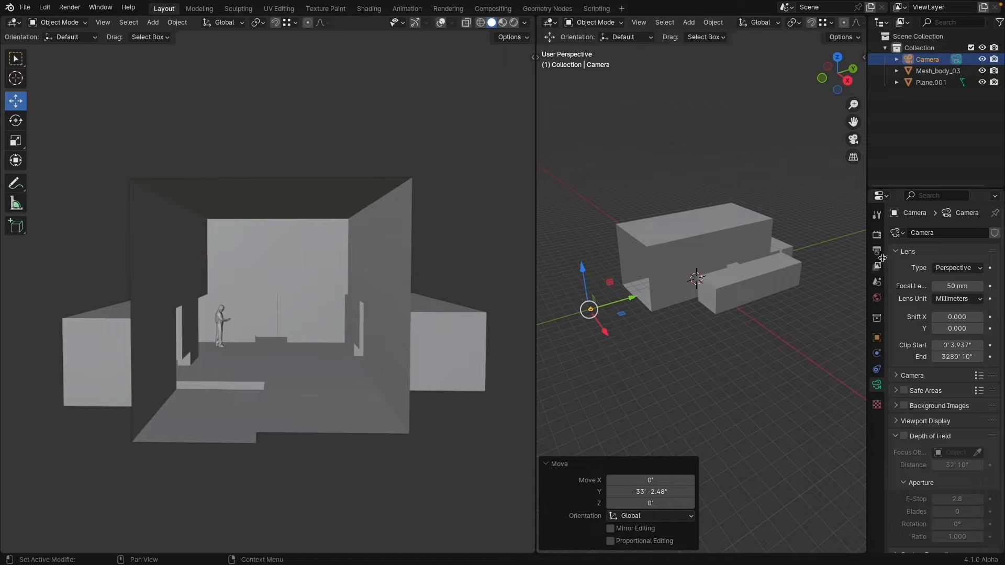
Set the camera's rotation to 90° on X, 0° on Y and 0° on Z
key("n")
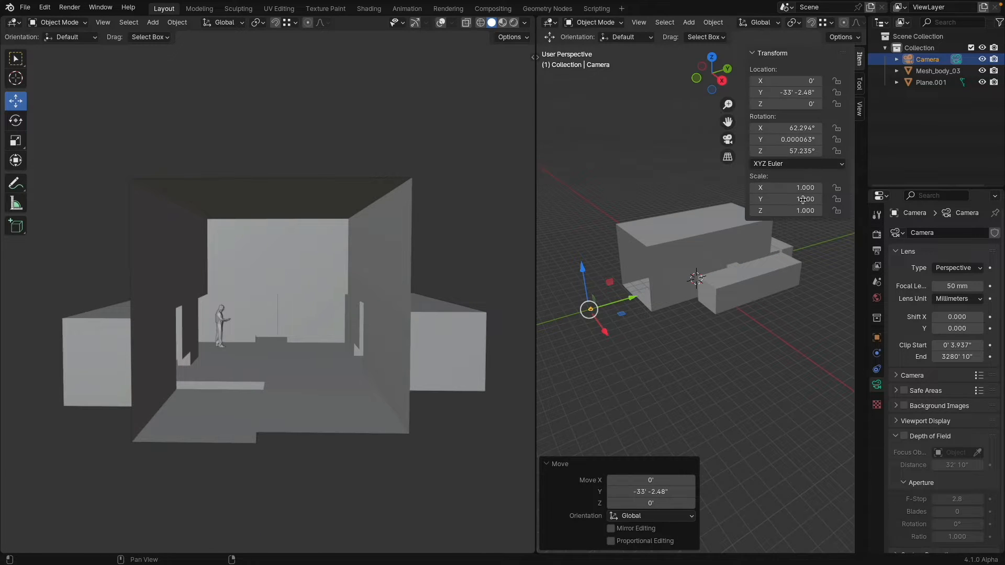
left_click(793, 128)
type("90")
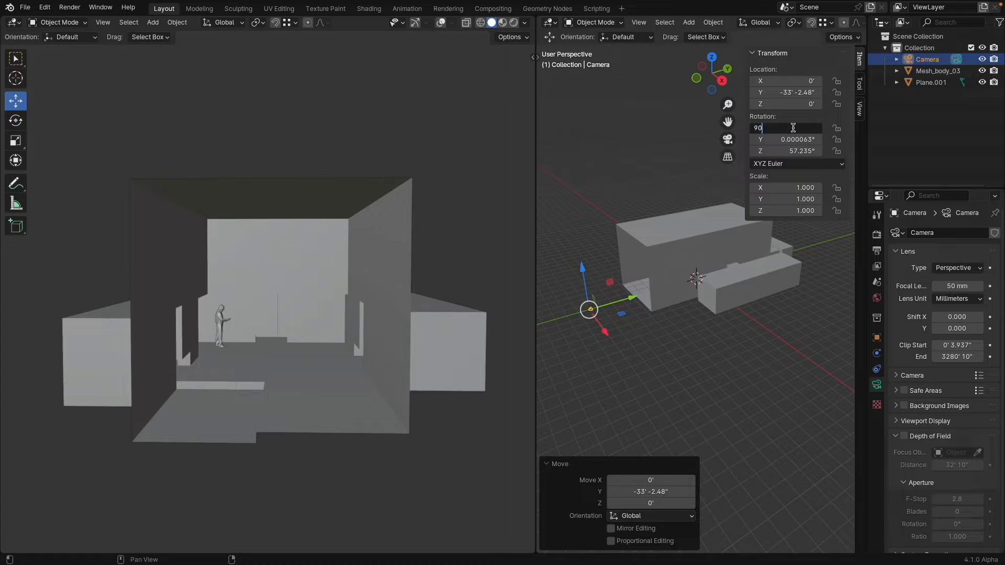
key("Tab")
type("0")
key("Tab")
type("0")
key("Return")
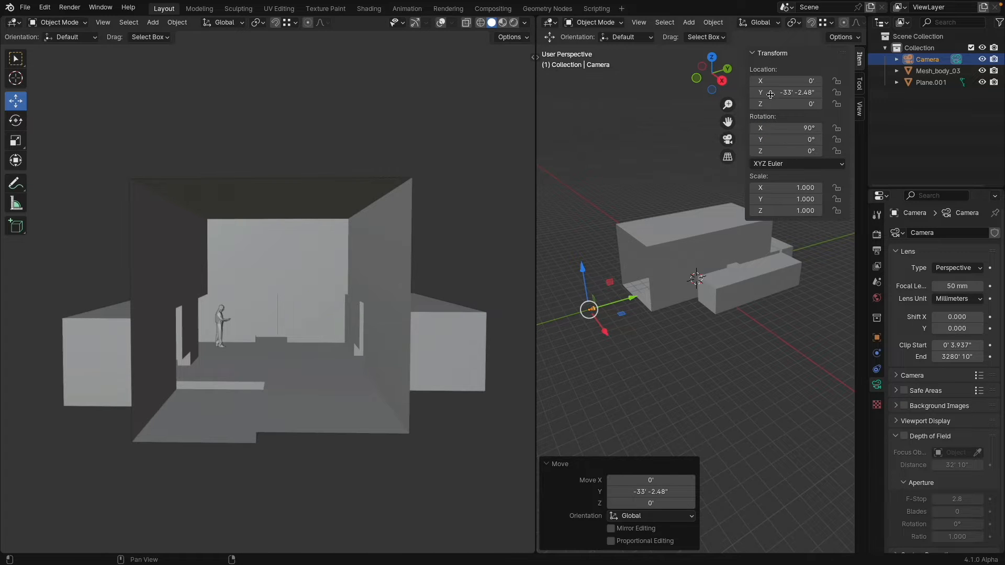
Raise the camera about 8 ft 9 in and look through it in the large viewport with overlays and gizmos shown
left_click_drag(578, 274, 577, 230)
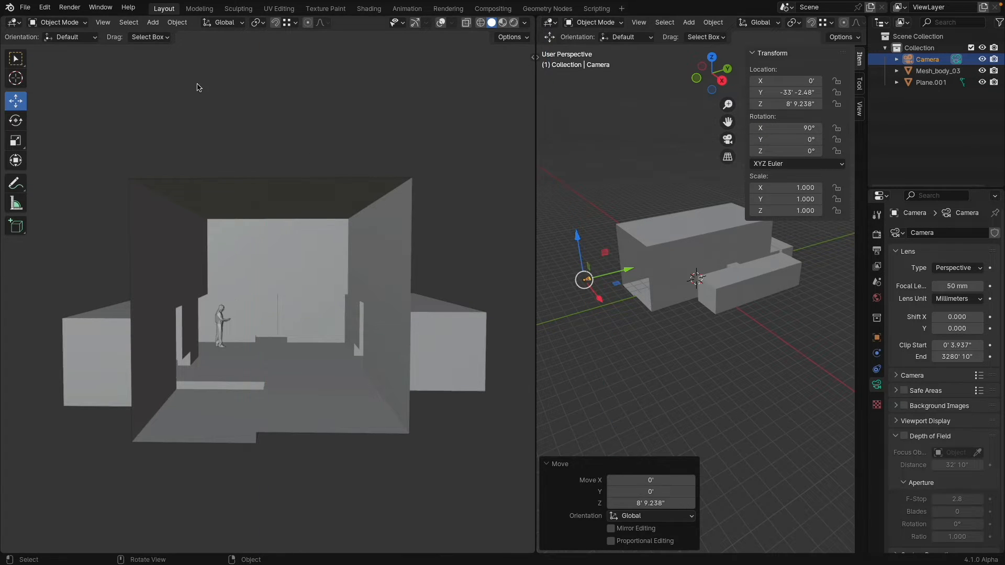
left_click(438, 23)
left_click(415, 23)
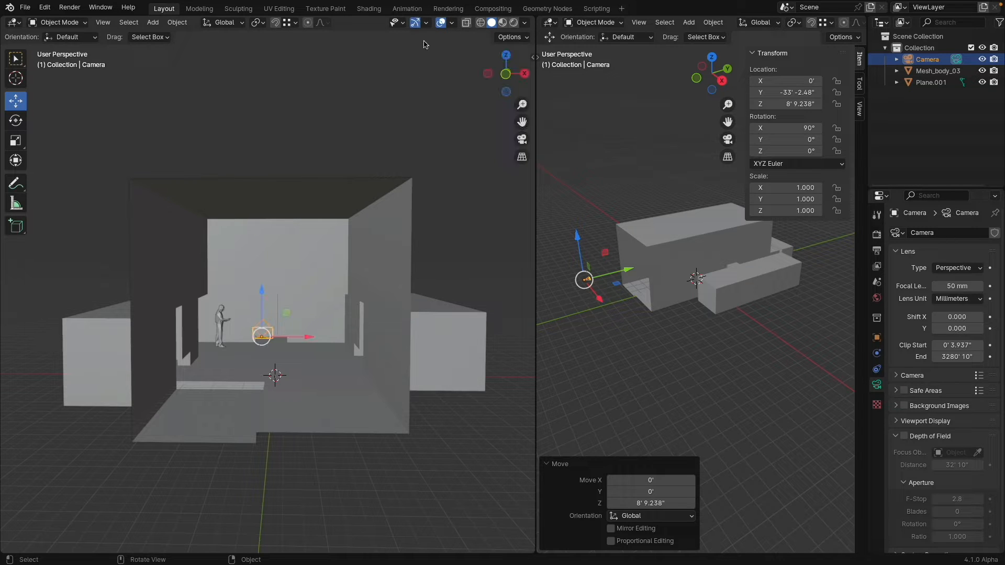
left_click(522, 140)
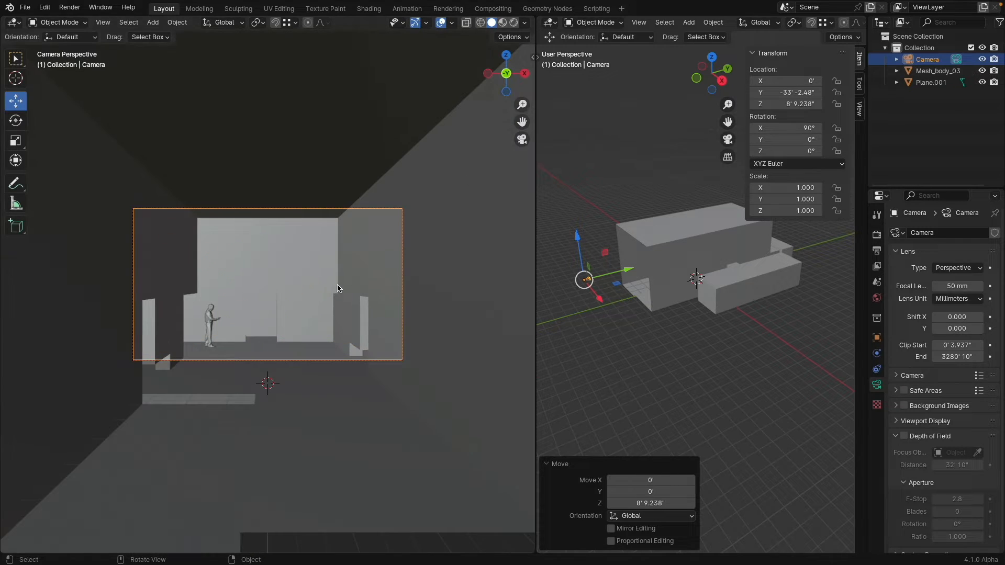
Move the camera back about 14 ft 3 in along Y and set the horizontal output resolution to 1080 px
left_click_drag(628, 272, 566, 284)
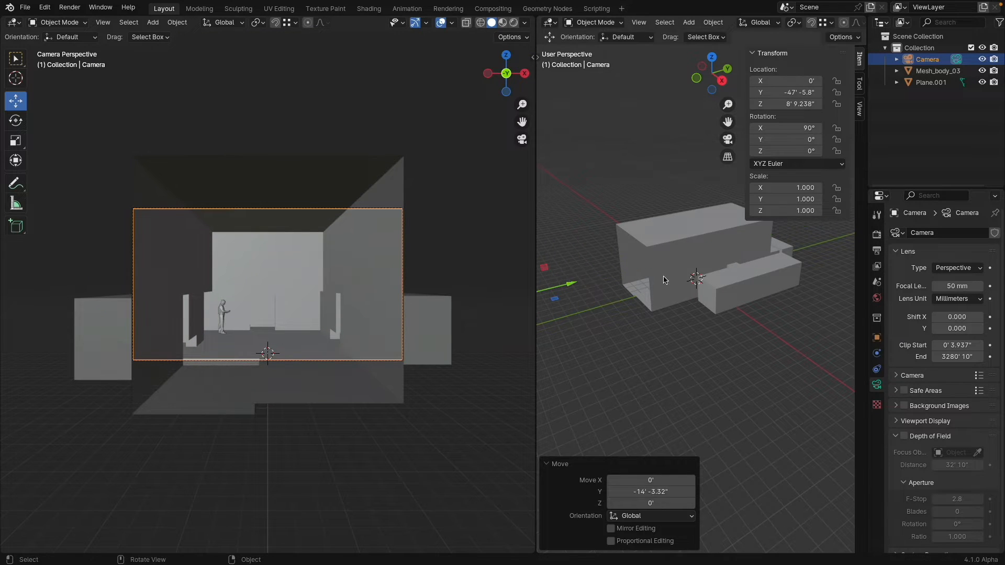
left_click(877, 233)
left_click(877, 250)
left_click(952, 248)
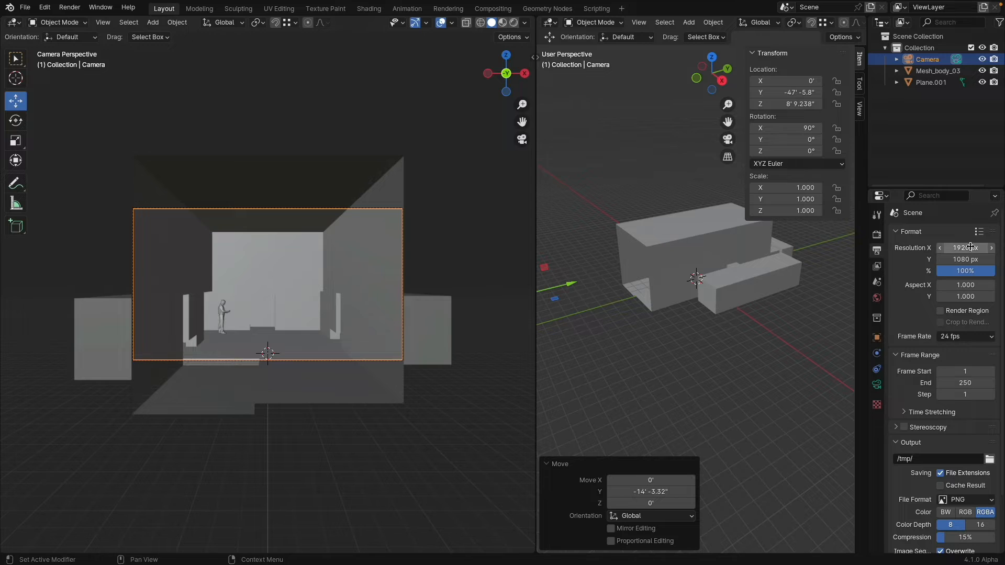
type("1080")
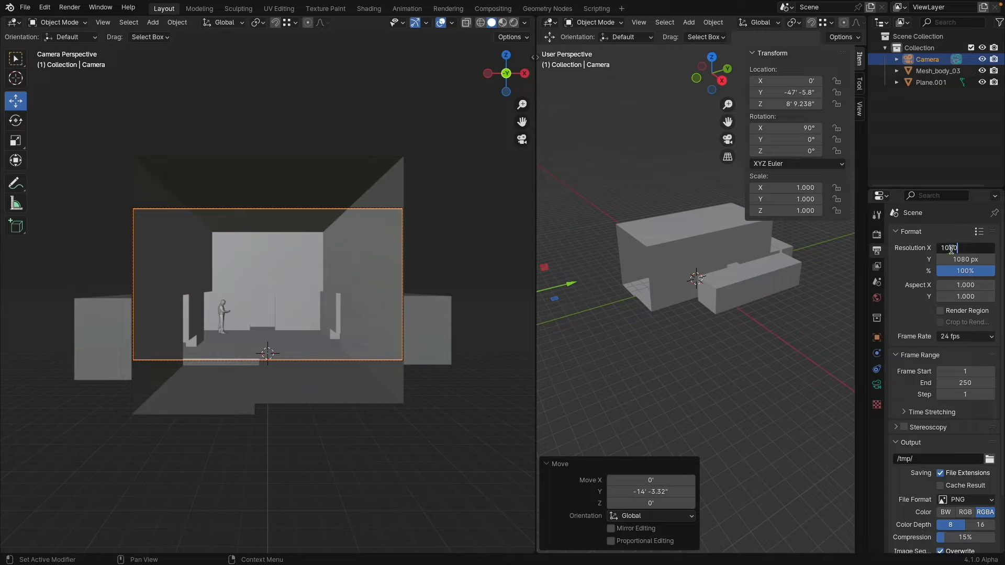
key("Return")
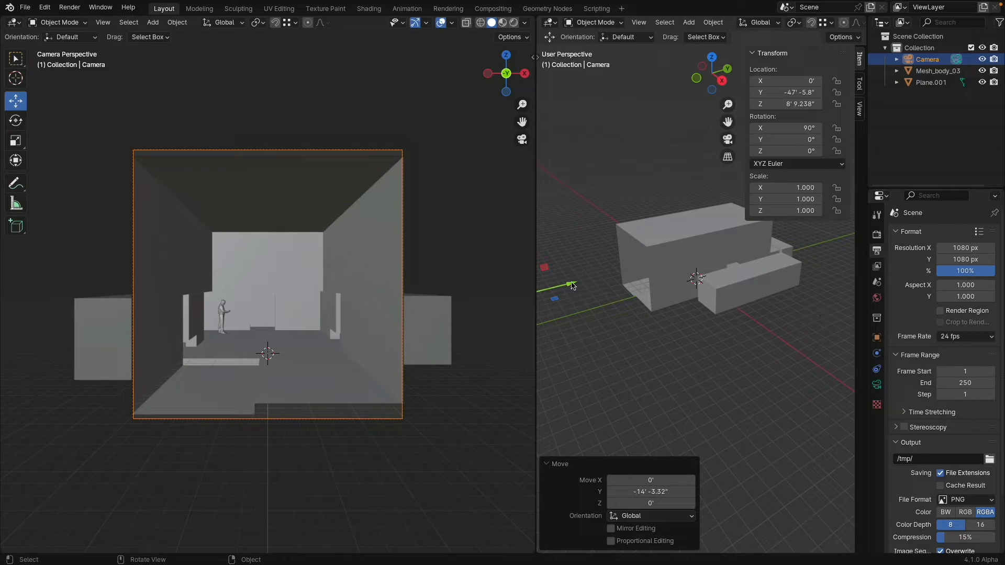
Move the camera forward about 3 ft 6 in along Y and raise it about 3.5 in to frame the room
left_click_drag(572, 284, 587, 279)
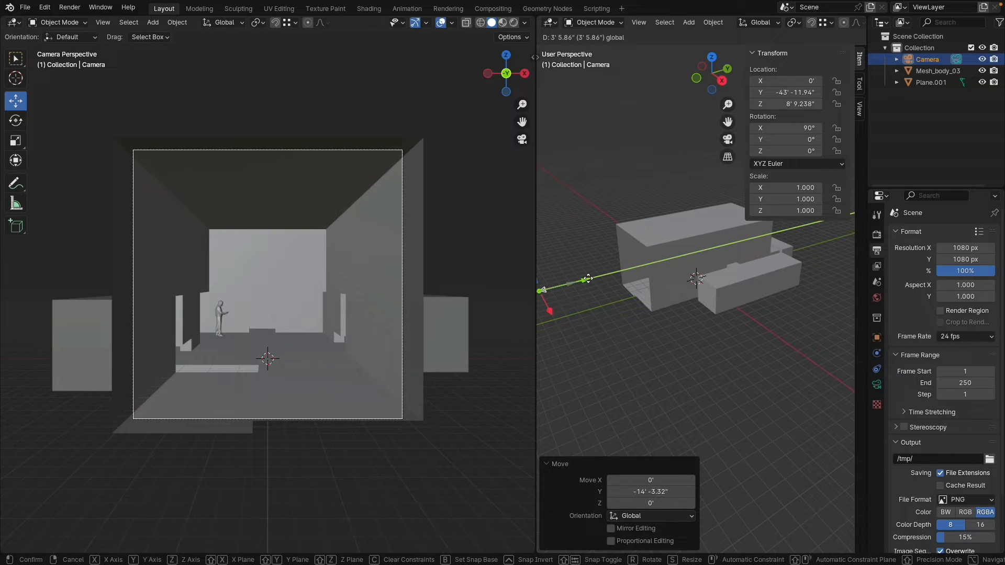
left_click_drag(587, 279, 588, 279)
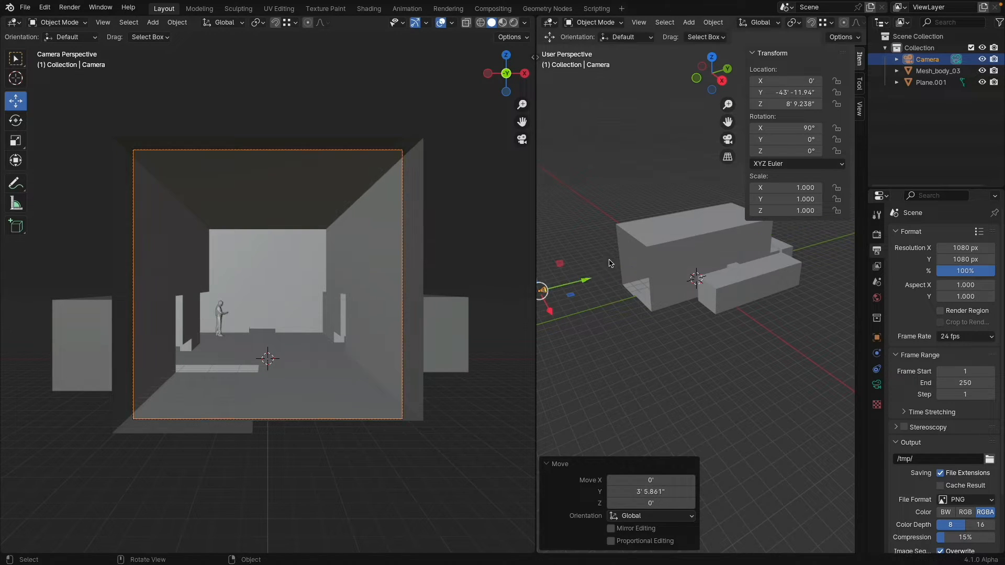
middle_click_drag(583, 319, 638, 312, "shift")
left_click_drag(601, 244, 599, 239)
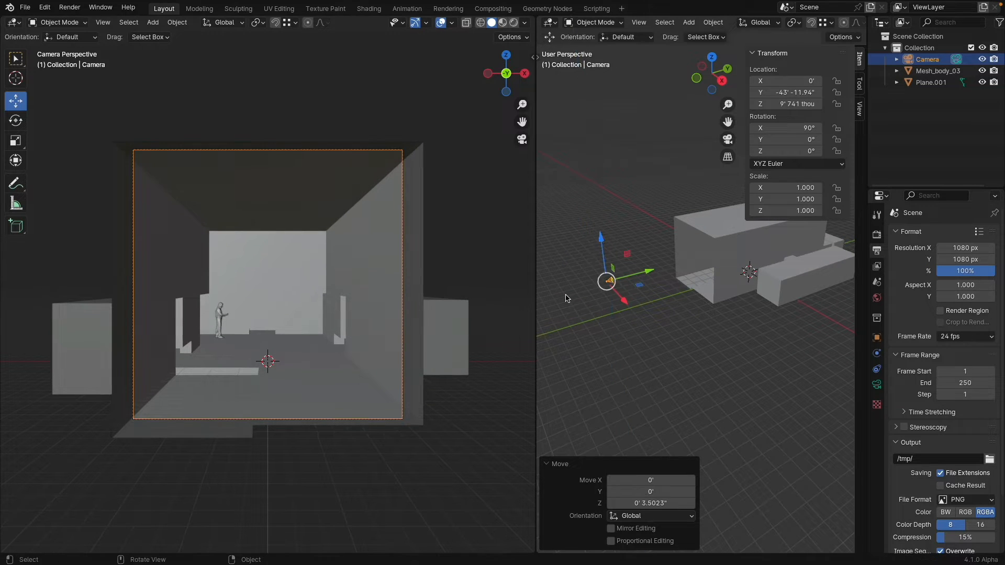
scroll(406, 246, "up", 2)
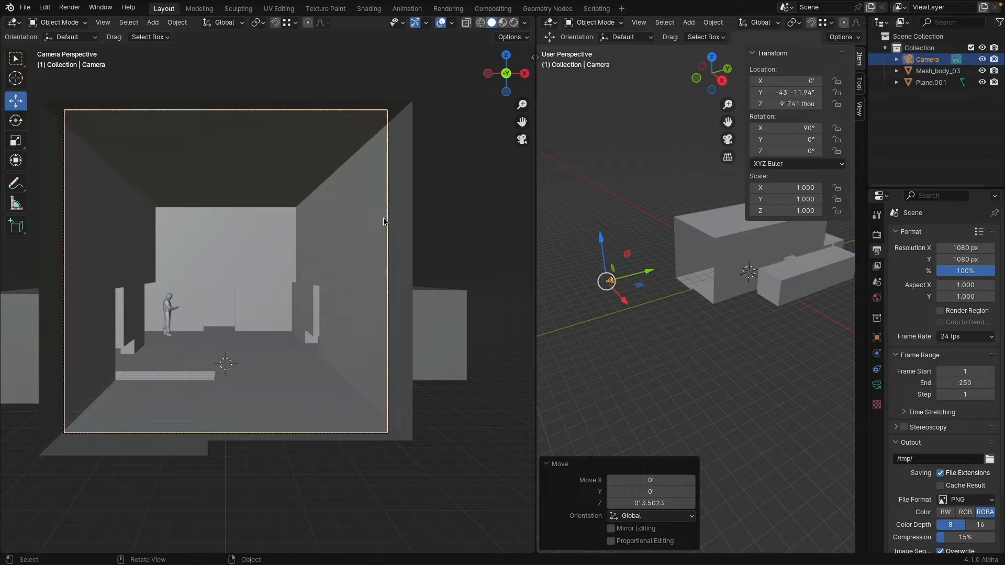
Switch the camera view to rendered shading and give the room mesh a new material named Wall
left_click(513, 23)
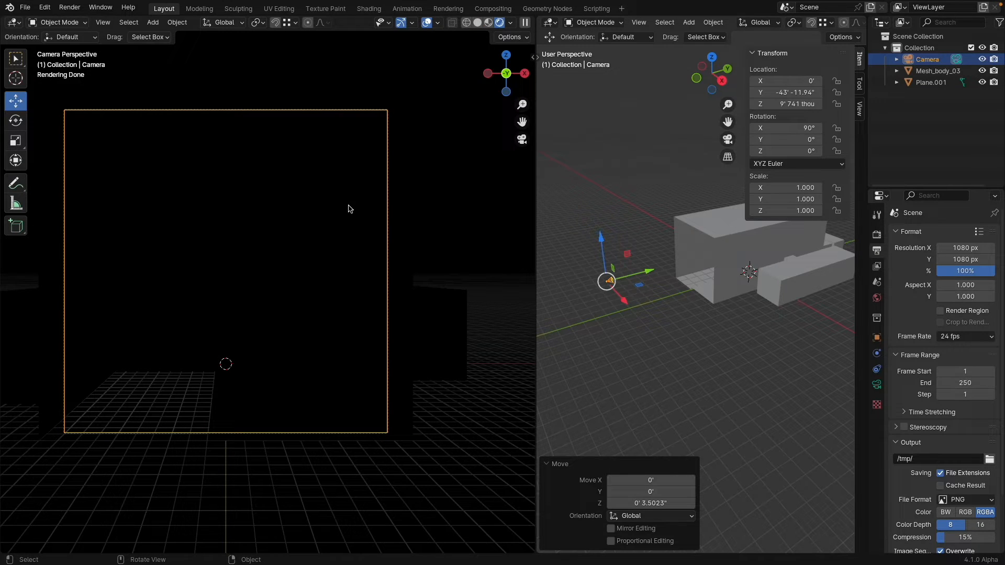
middle_click_drag(638, 321, 649, 295)
left_click(649, 294)
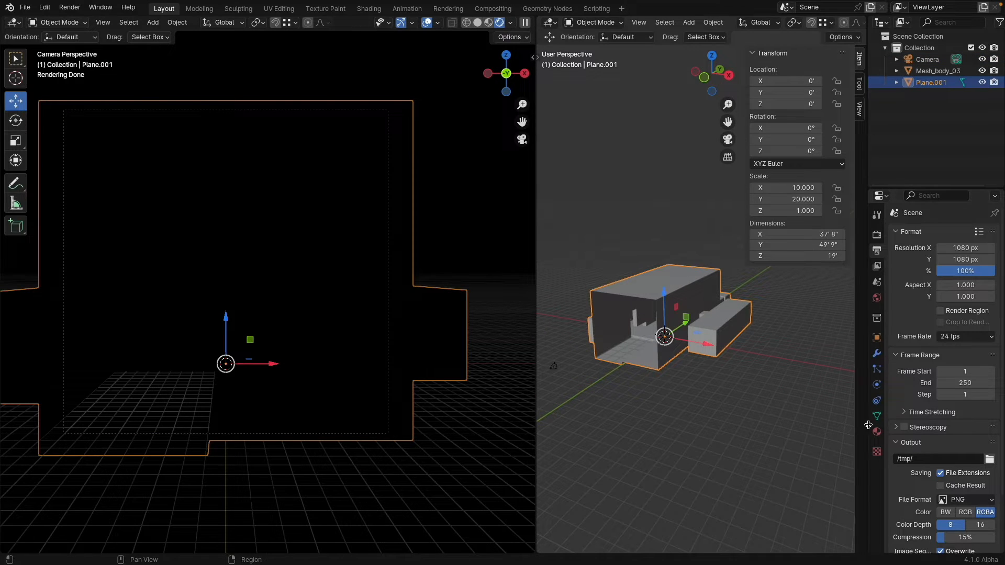
left_click_drag(856, 425, 816, 425)
left_click(837, 432)
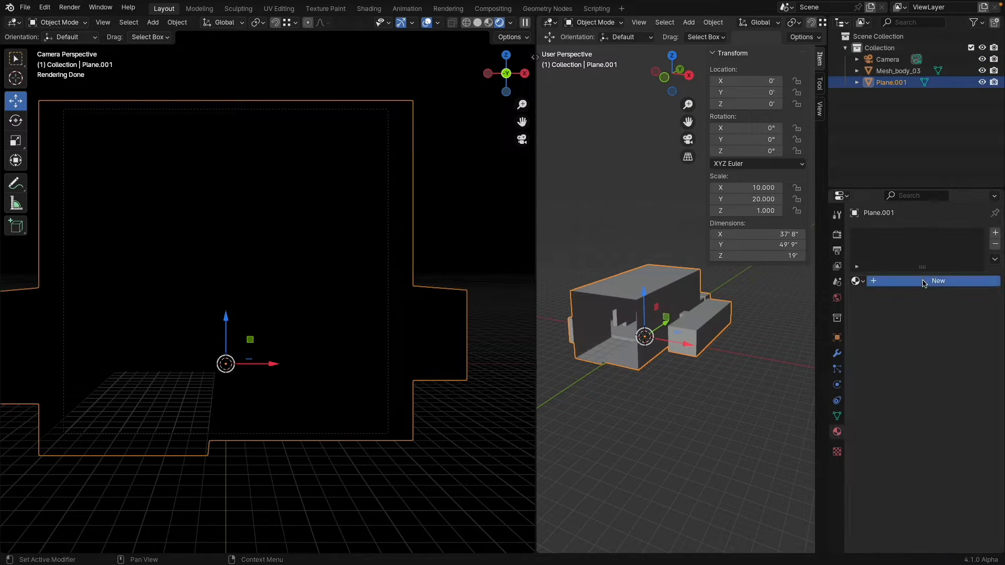
left_click(913, 282)
left_click(913, 283)
type("Wa")
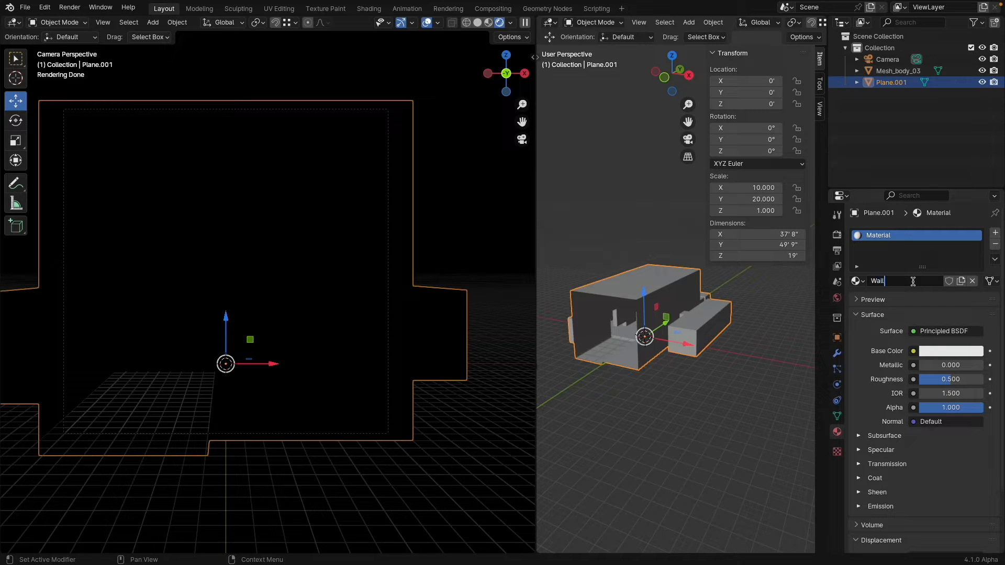
type("ll")
key("Return")
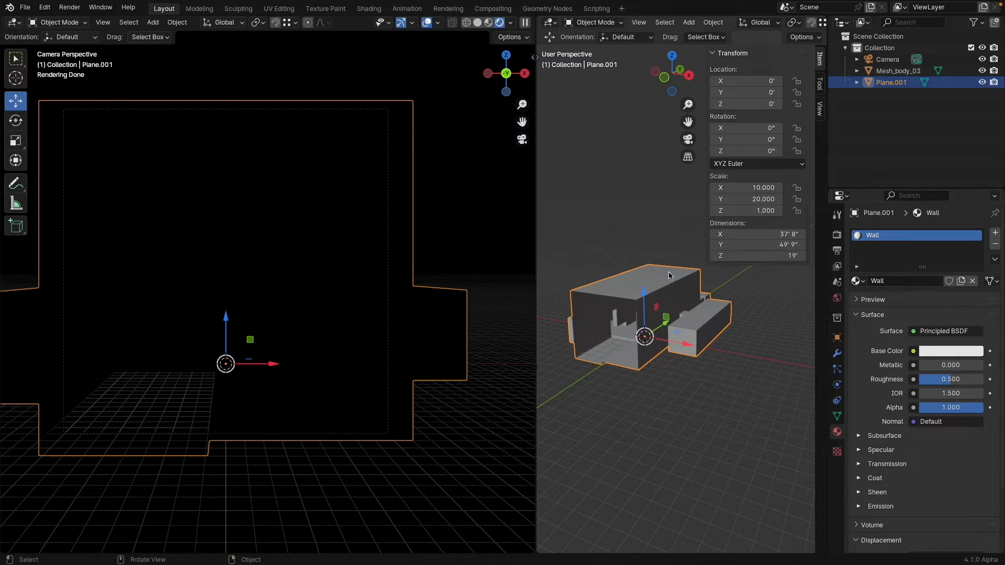
In Edit Mode, select the room's ceiling face and add a second material slot with a new material named Ceilling
left_click(837, 298)
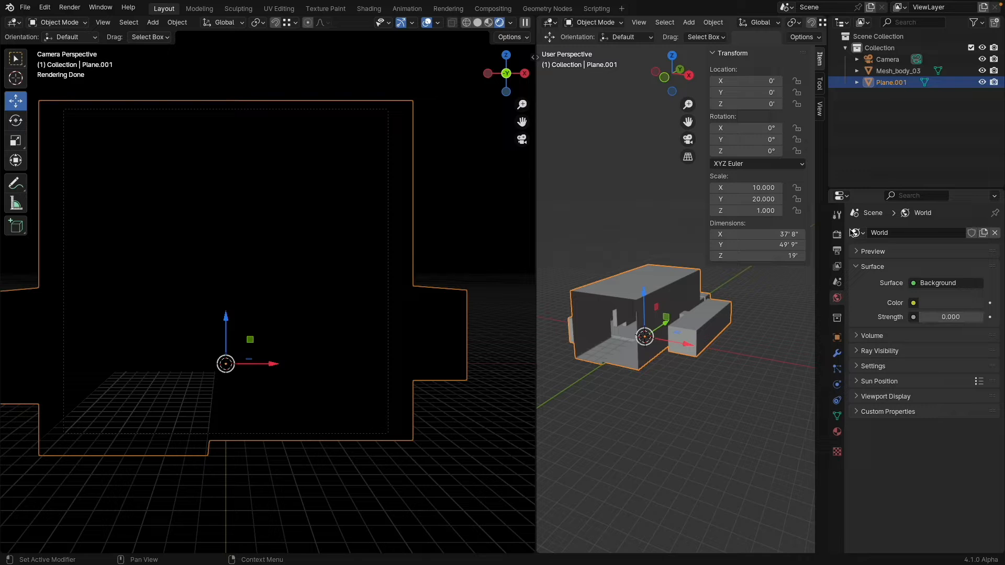
left_click(837, 431)
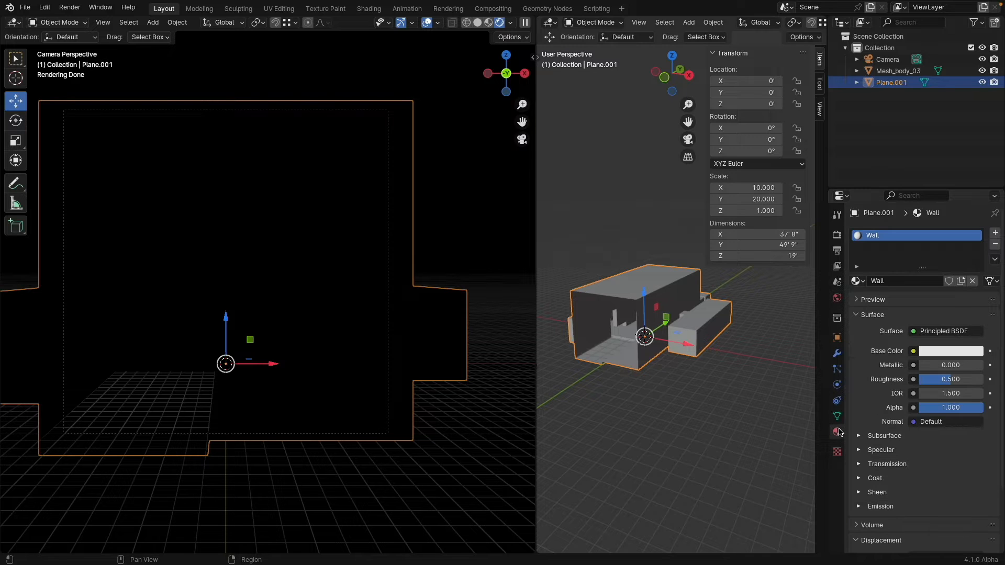
left_click(585, 21)
left_click(589, 48)
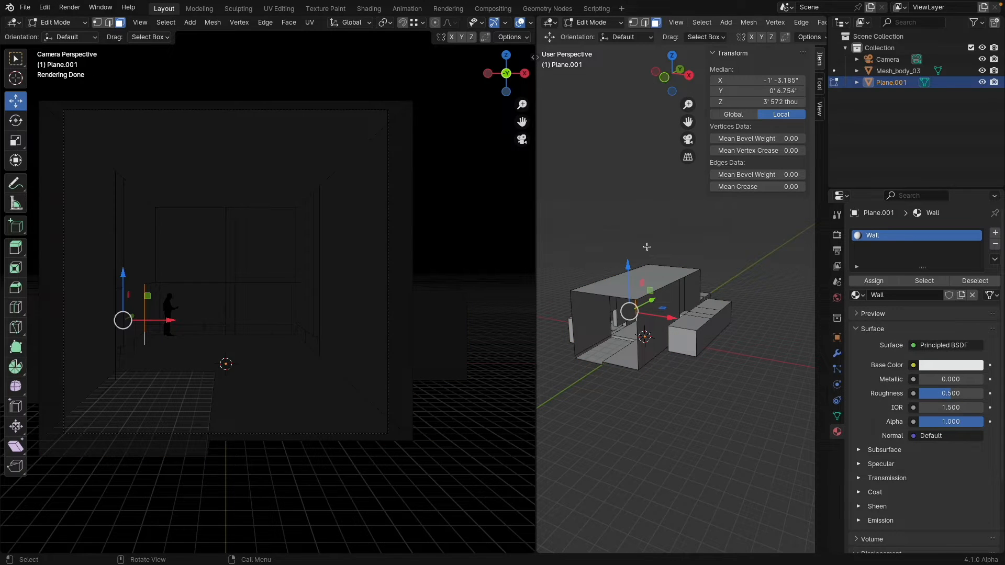
left_click(675, 273)
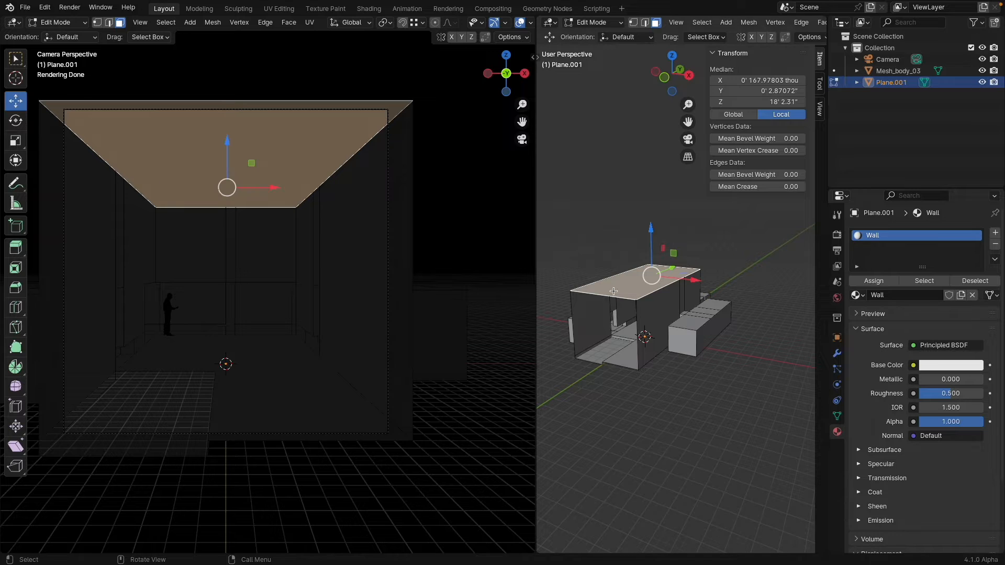
left_click(995, 232)
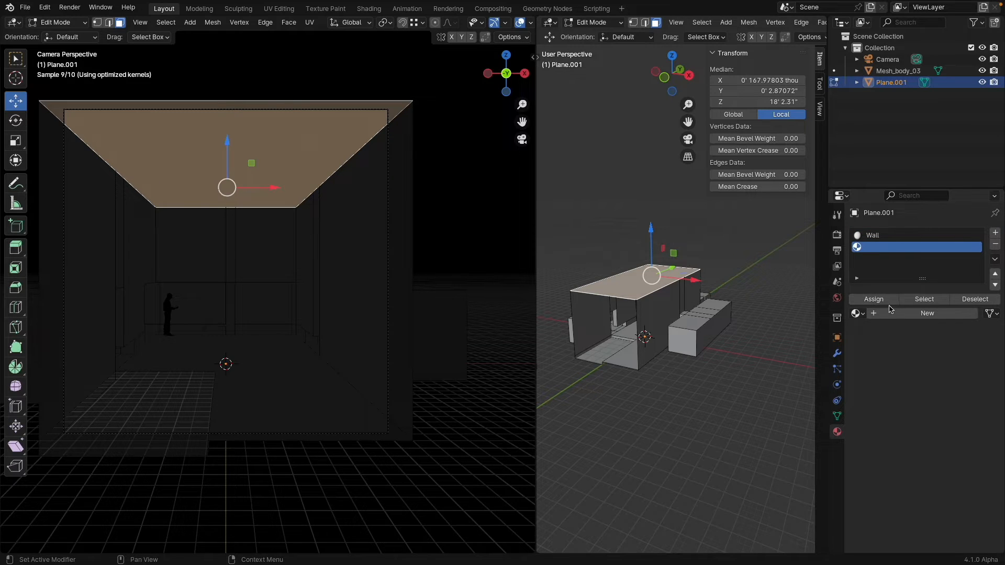
left_click(900, 314)
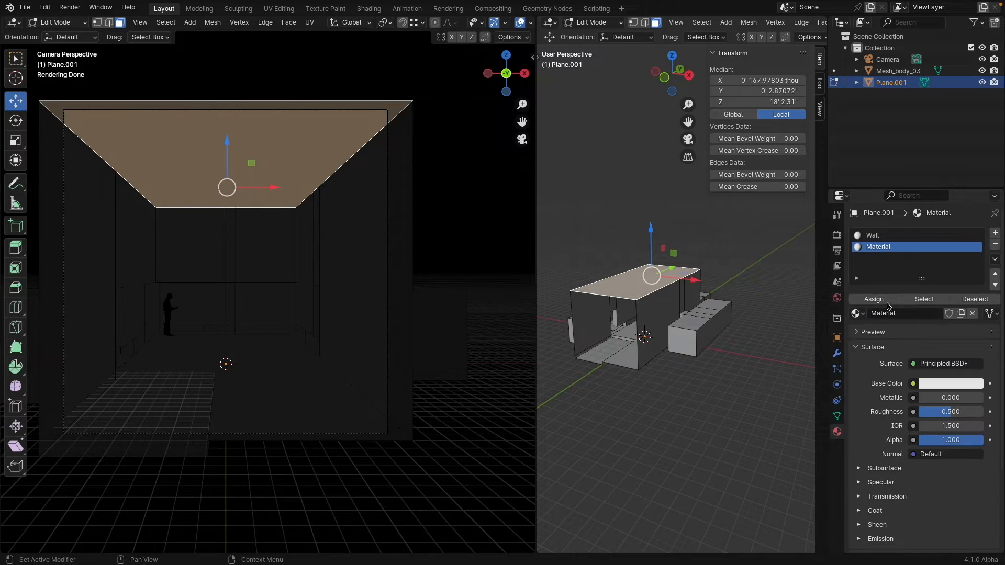
left_click(899, 314)
type("Ceiling")
key("Return")
Assign the new material to the ceiling face, change its surface to Emission and color it a saturated blue
left_click(942, 363)
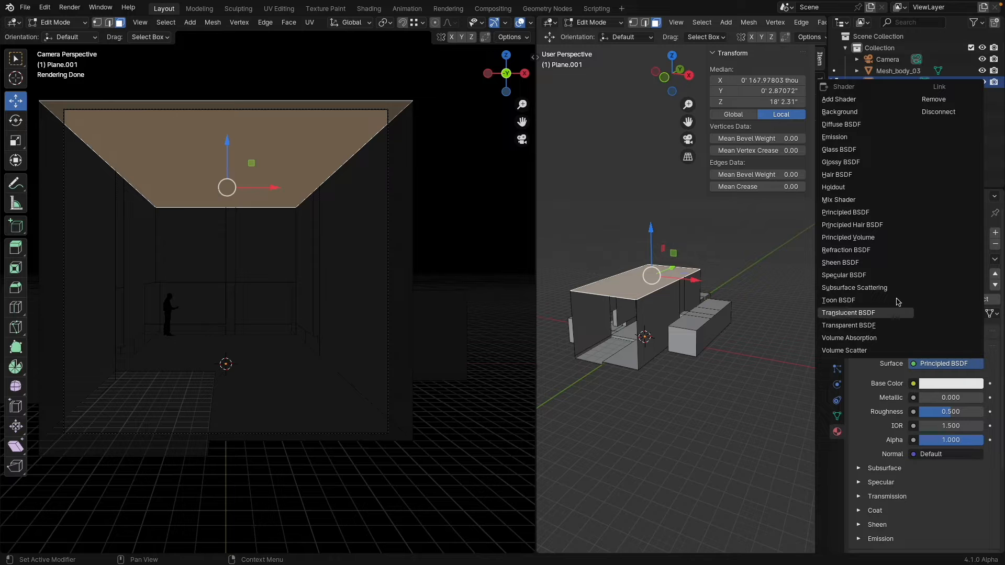
left_click(878, 137)
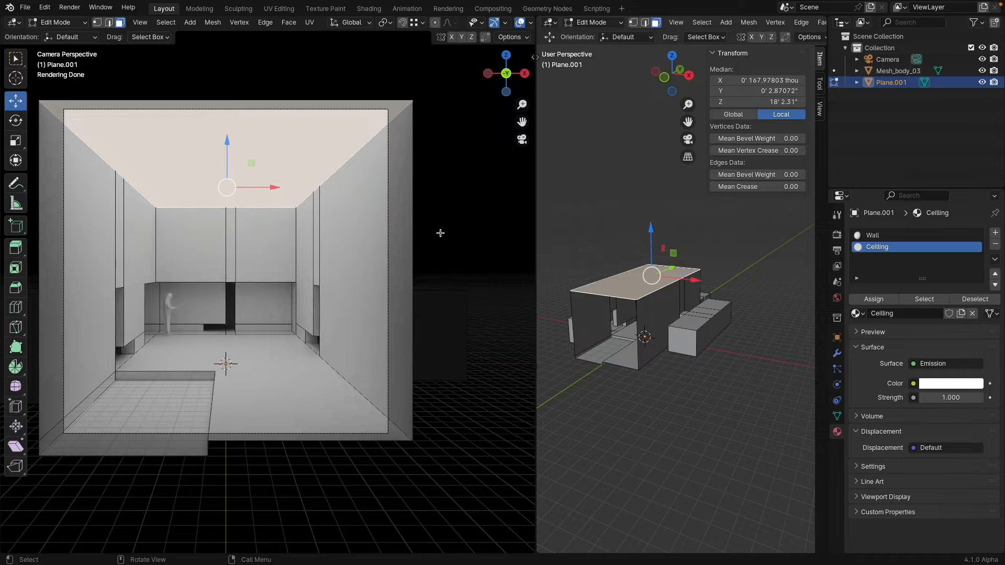
left_click(937, 384)
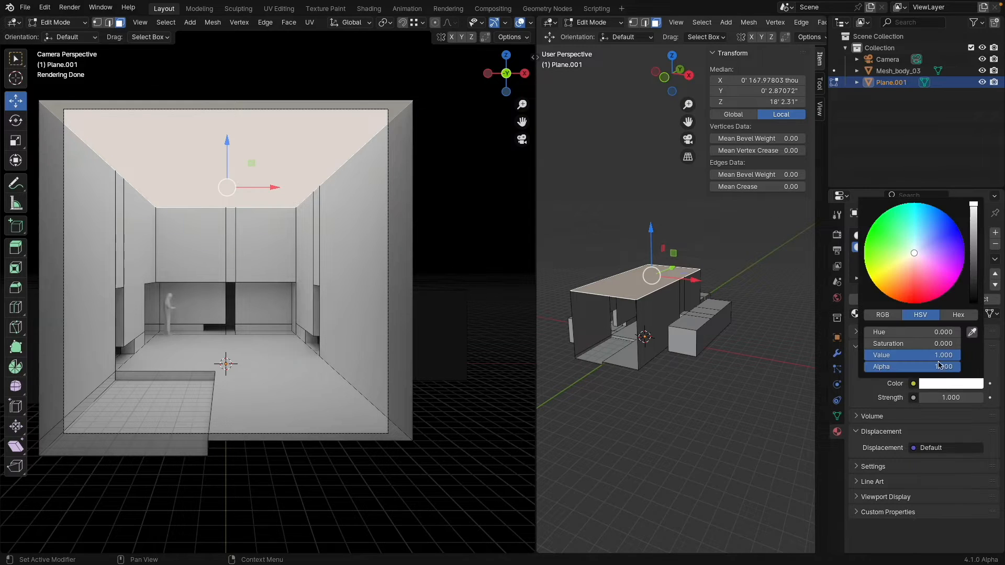
mouse_move(927, 246)
left_mouse_down()
mouse_move(935, 211)
mouse_move(949, 224)
left_mouse_up()
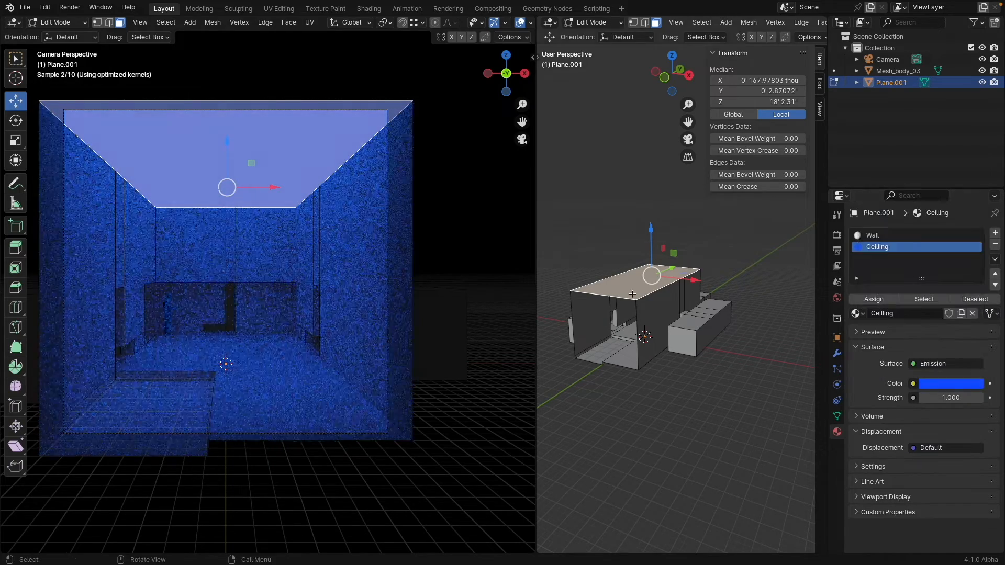
Hide the gizmos and overlays in the camera view while staying in Edit Mode on the room mesh
key("Tab")
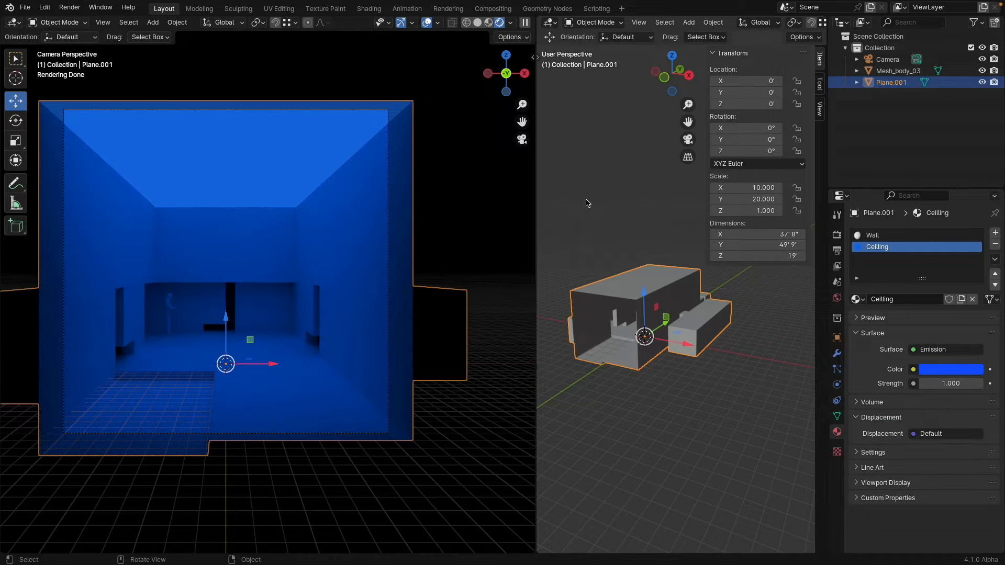
key("Tab")
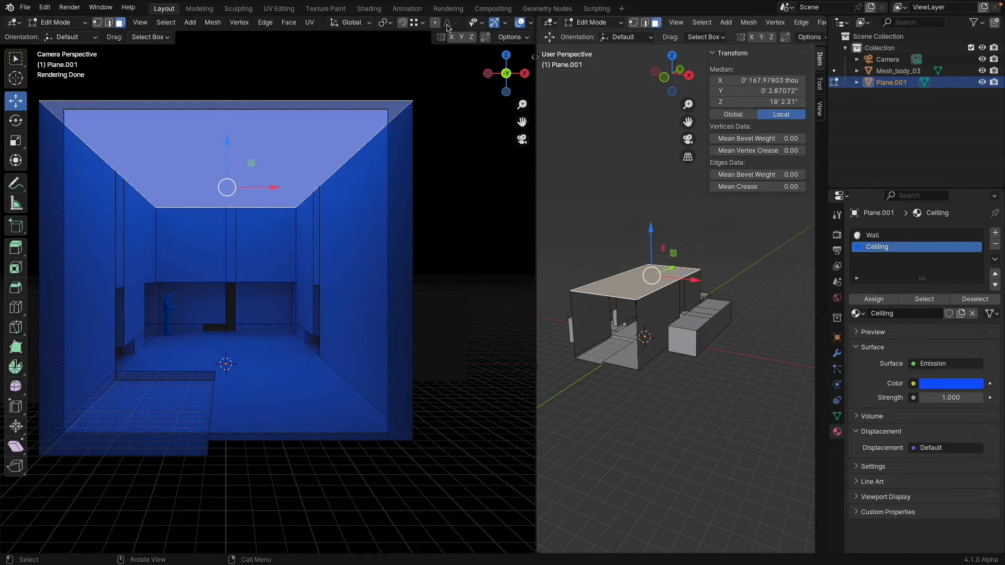
left_click(494, 22)
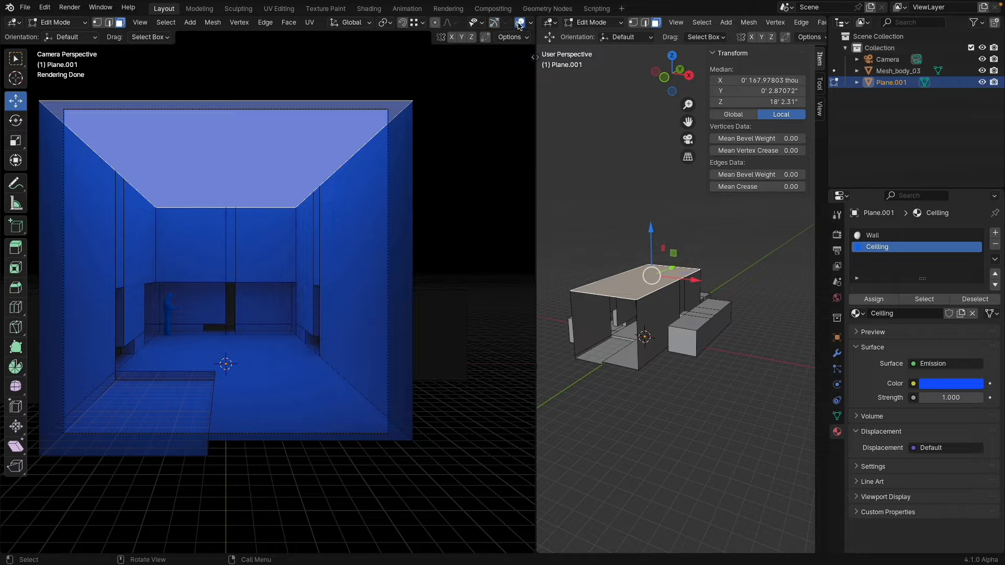
left_click(520, 23)
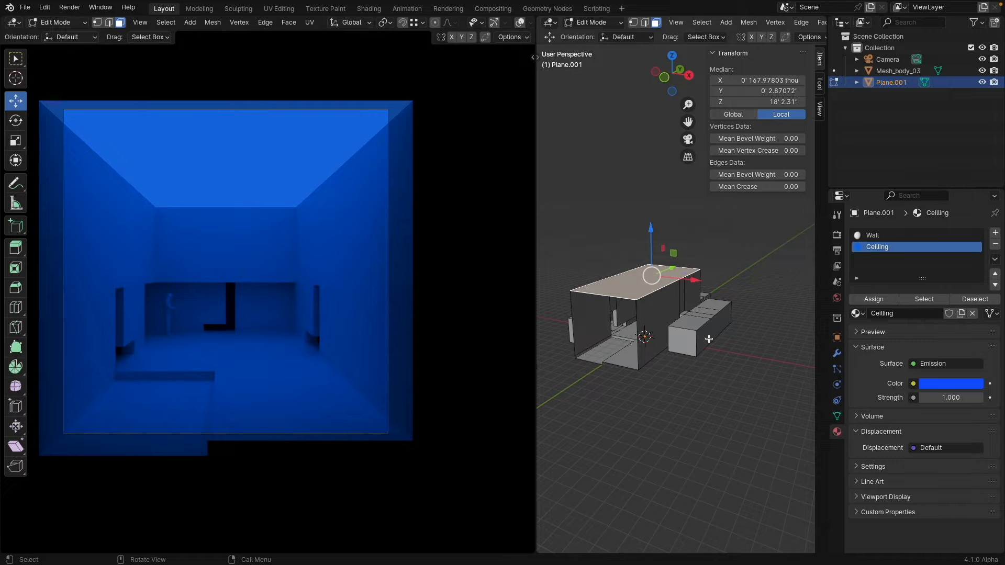
Select the long outer face of the side wing on the positive X side and add a new material named Yellow
middle_click_drag(709, 340, 680, 351)
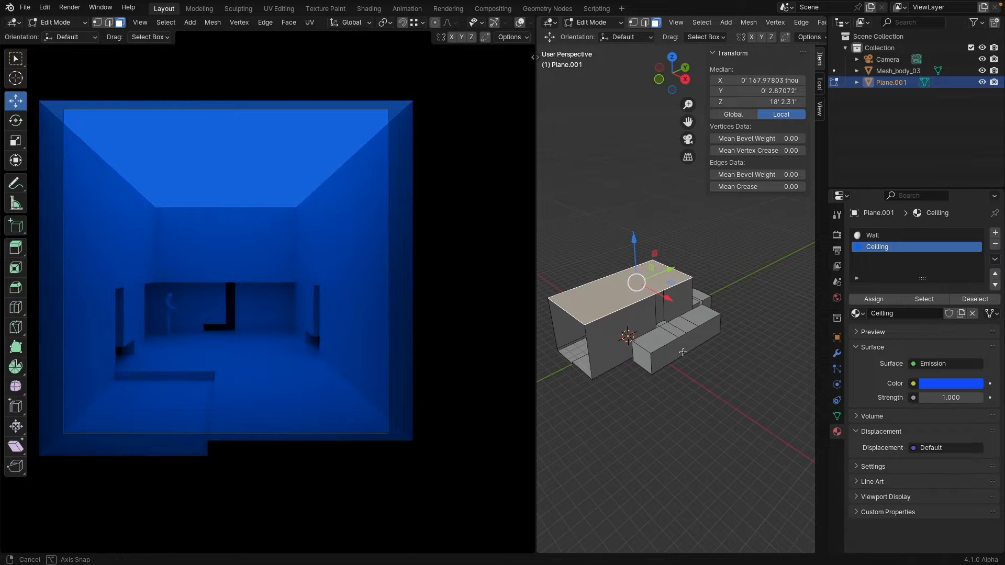
middle_click_drag(683, 353, 669, 350)
left_click(669, 351)
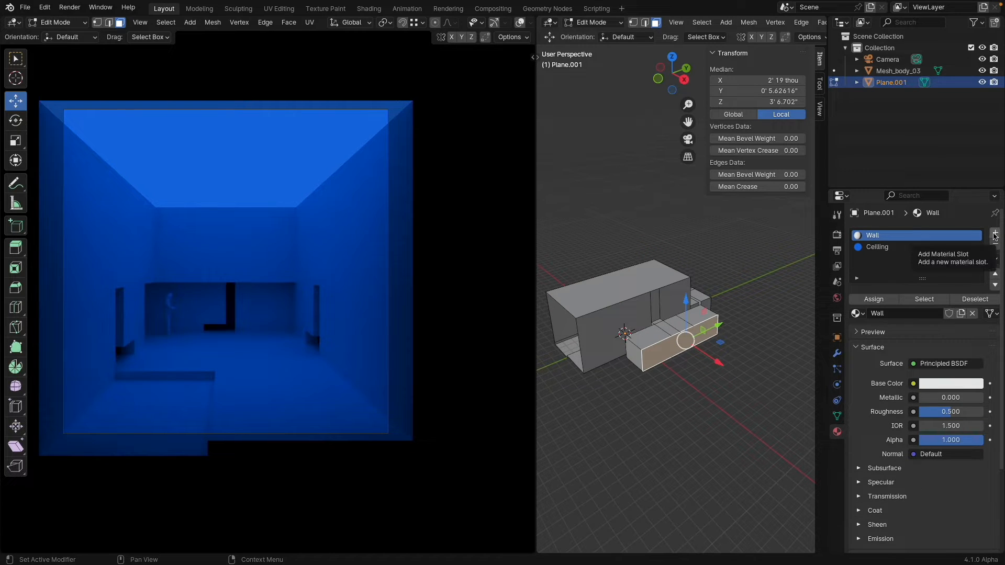
left_click(995, 236)
left_click(896, 314)
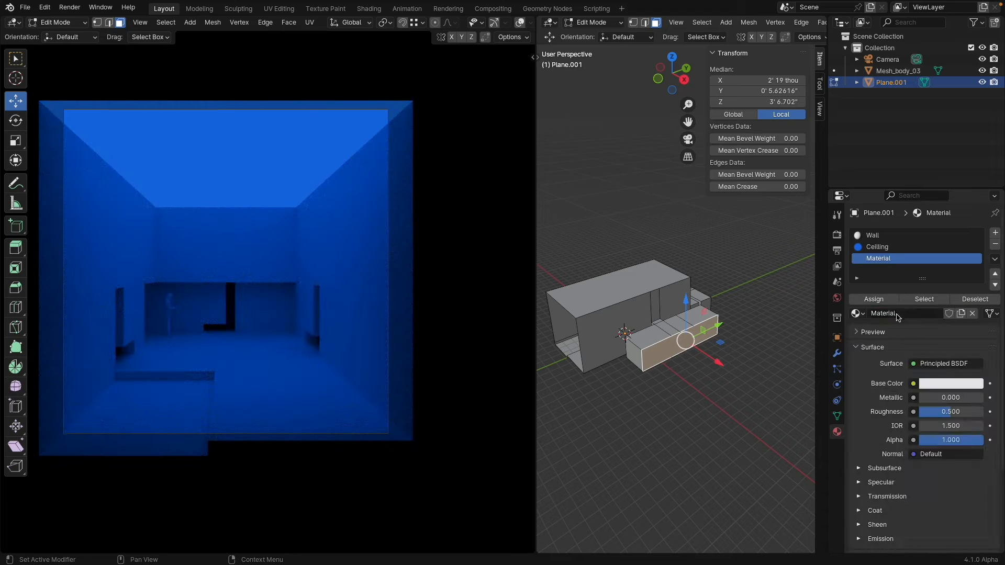
type("Yellow")
key("Return")
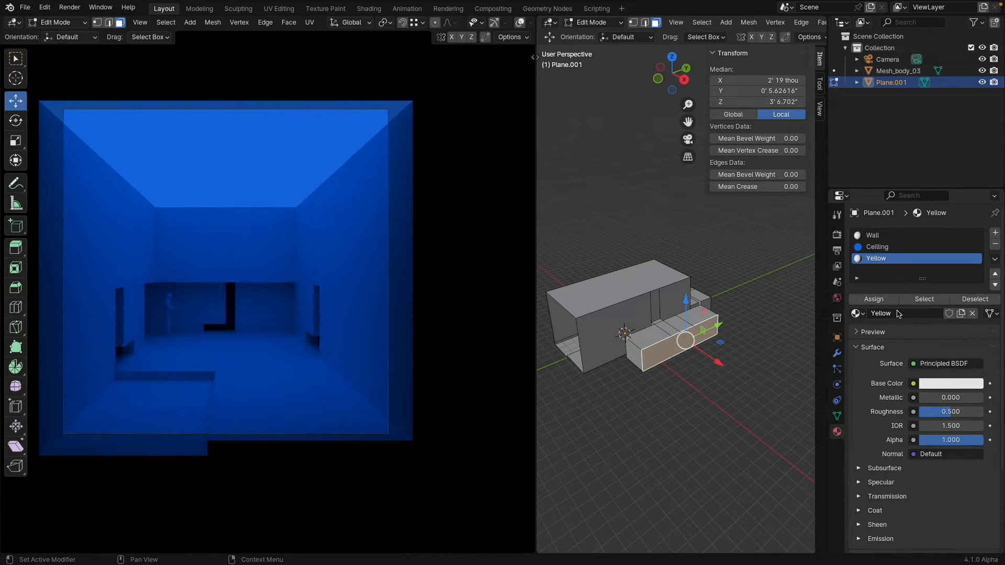
Change the Yellow material's surface to Emission, color it golden yellow and assign it to the selected wing face
left_click(931, 364)
left_click(848, 136)
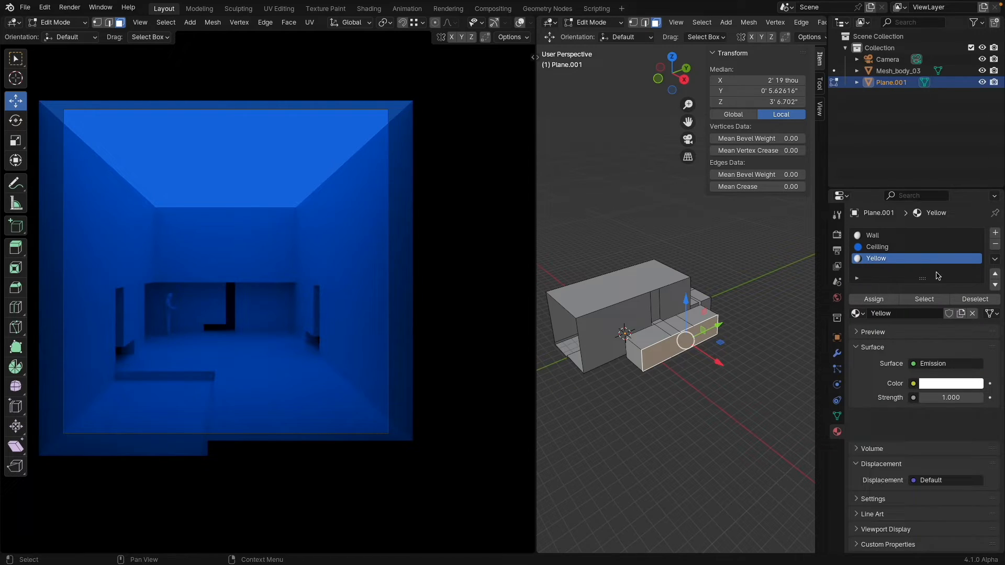
left_click(955, 383)
left_click_drag(879, 273, 875, 286)
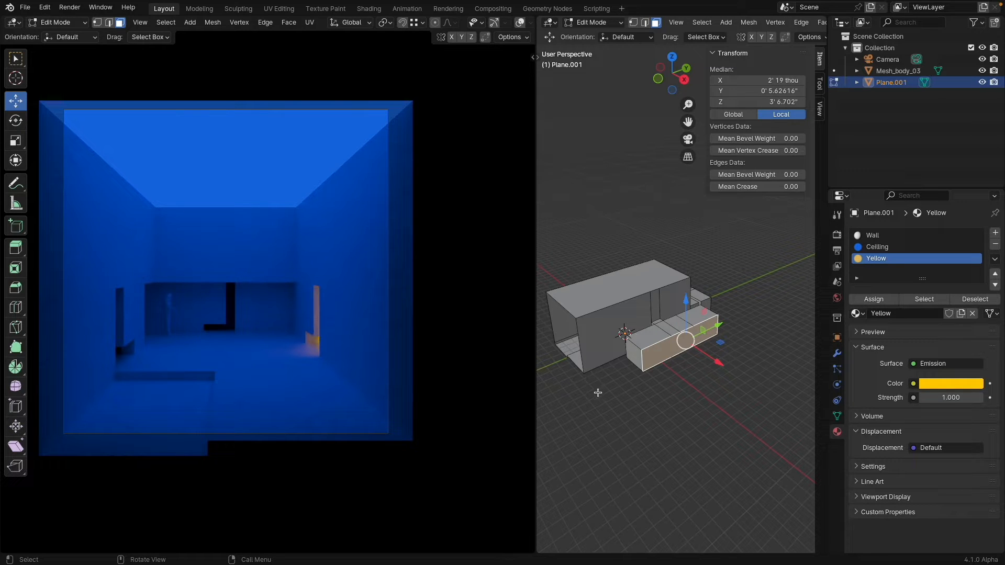
Assign the Yellow material to the long outer face of the opposite side wing
middle_click_drag(581, 390, 690, 390)
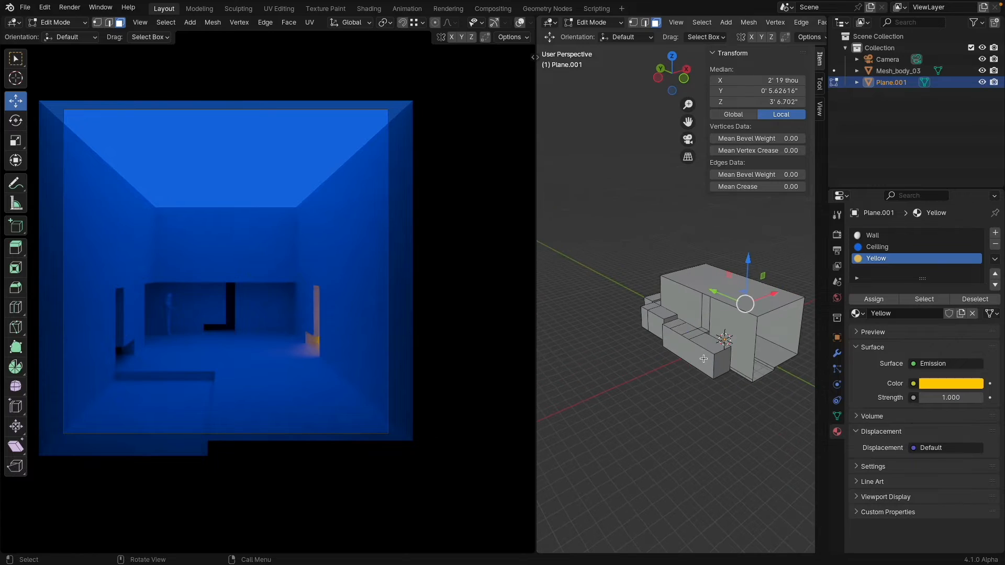
left_click(704, 360)
left_click(876, 258)
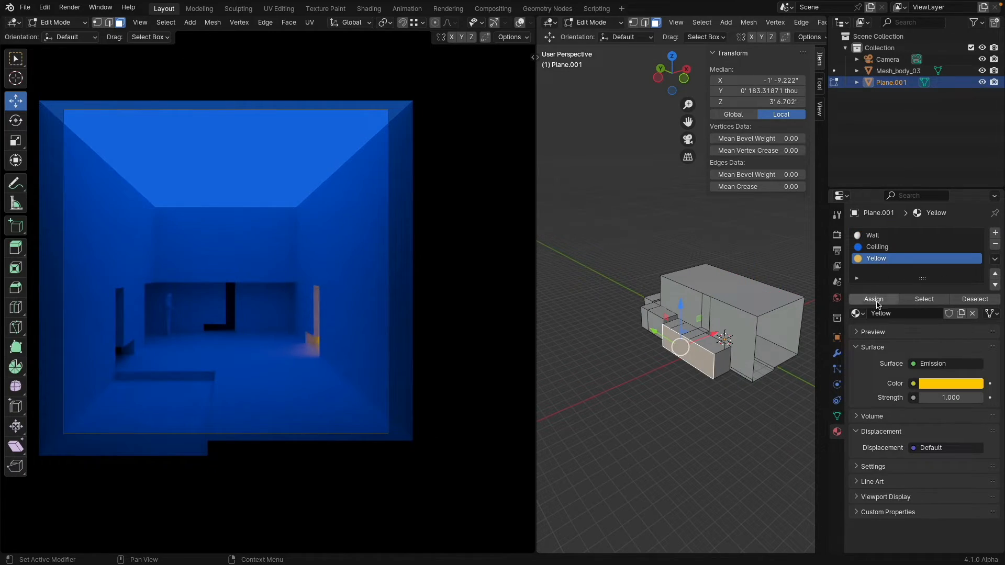
left_click(874, 299)
Assign the Yellow material to the outer side face of the shorter block behind that wing
middle_click_drag(597, 316, 704, 327)
left_click(704, 327)
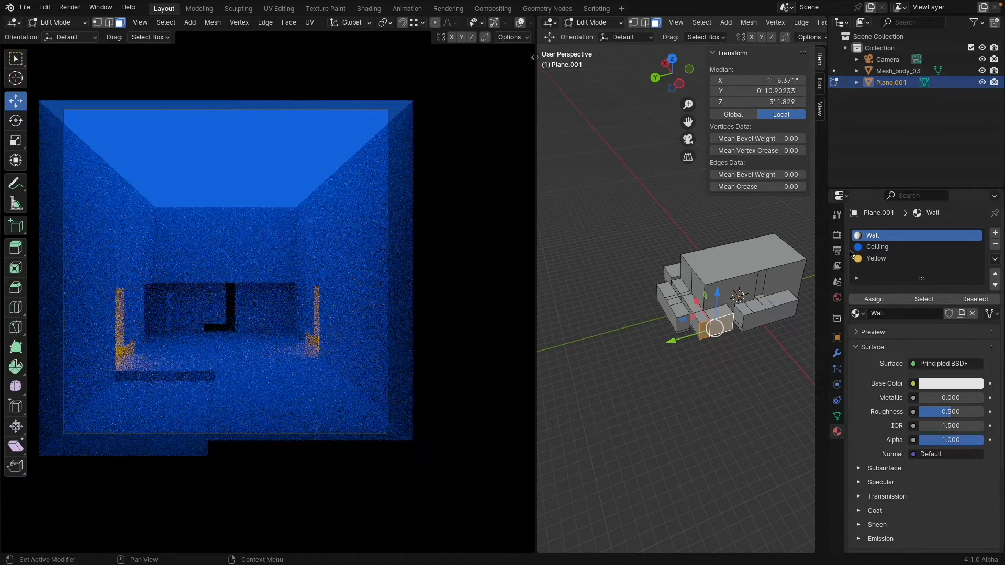
left_click(871, 260)
left_click(873, 299)
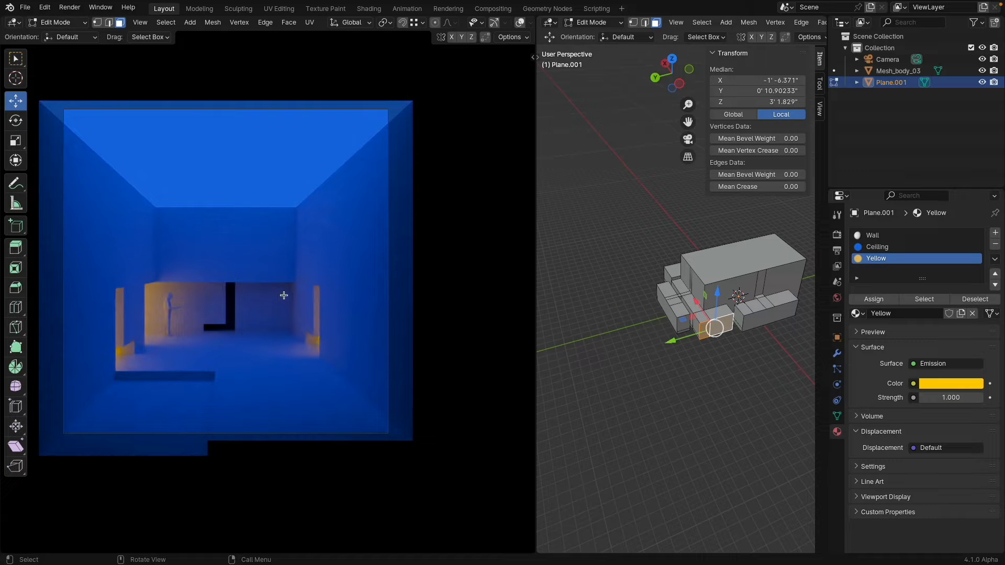
Try the Yellow material on the long outer face of the rear wing, and return that face to Wall
middle_click_drag(583, 253, 667, 296)
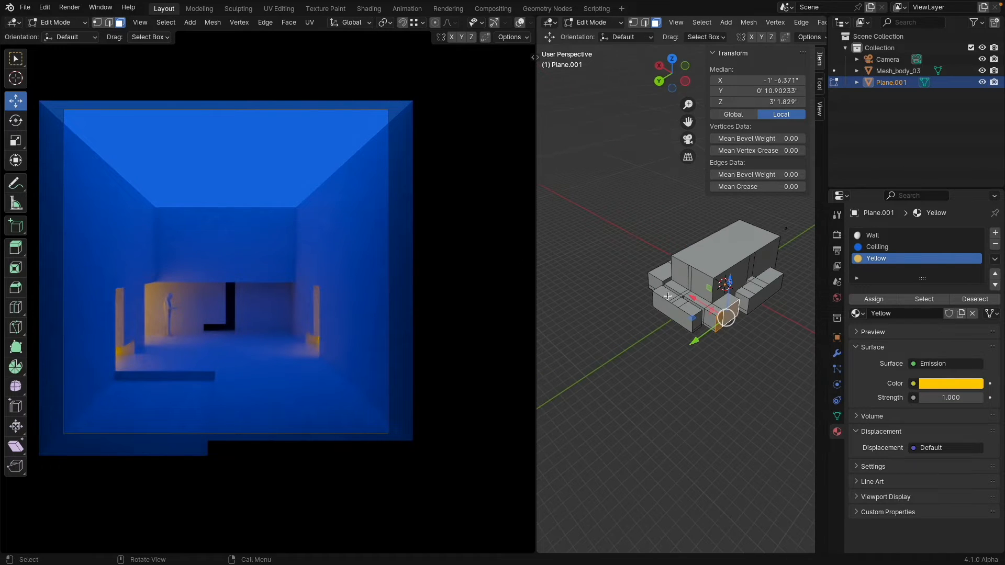
left_click(678, 312)
left_click(890, 258)
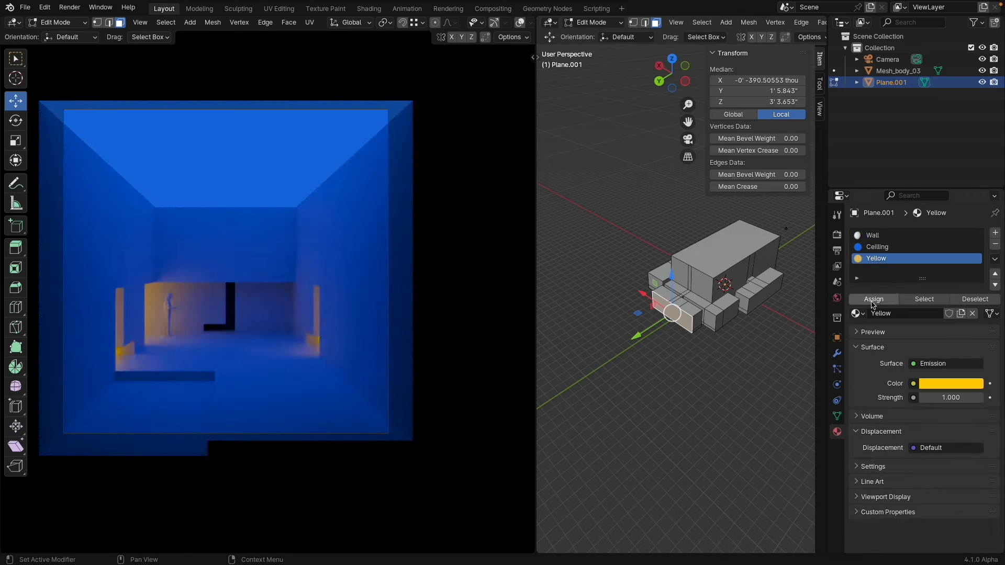
left_click(873, 299)
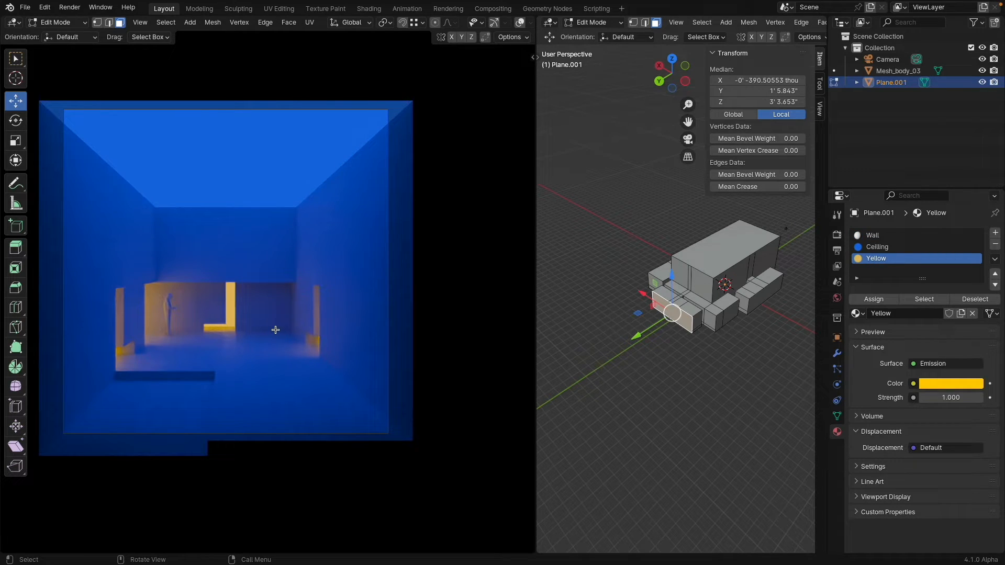
left_click(895, 236)
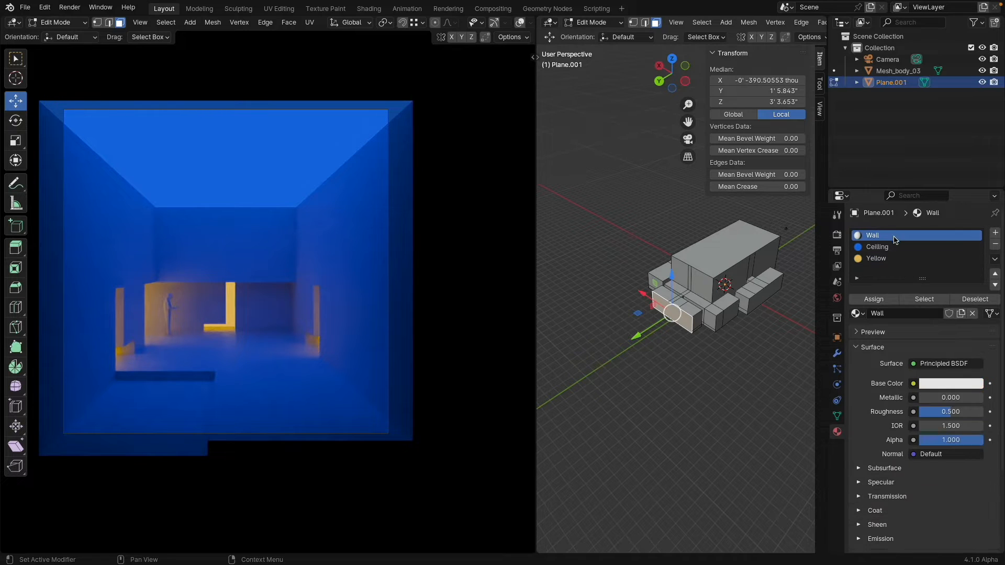
left_click(874, 299)
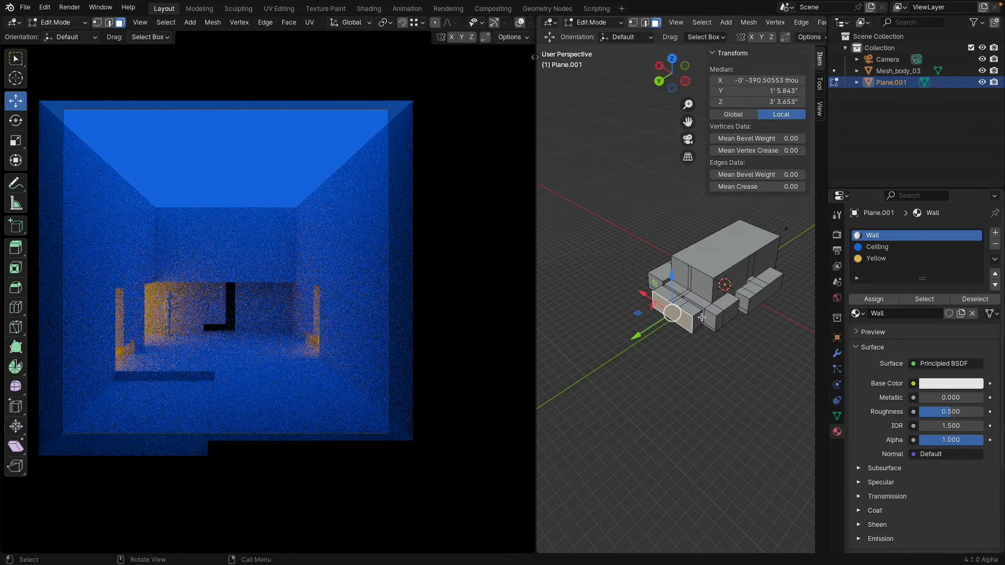
Assign the Yellow material to the end face of the rear wing and the narrow strip along its base
scroll(715, 323, "up", 2)
scroll(715, 323, "up", 3)
left_click(659, 314)
scroll(667, 342, "up", 2)
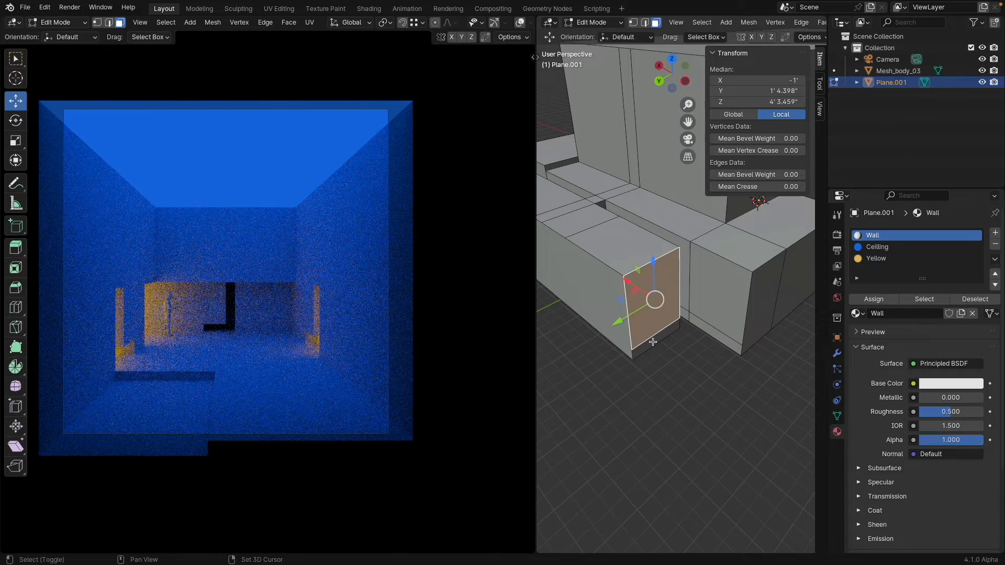
left_click(654, 342, "shift")
left_click(885, 258)
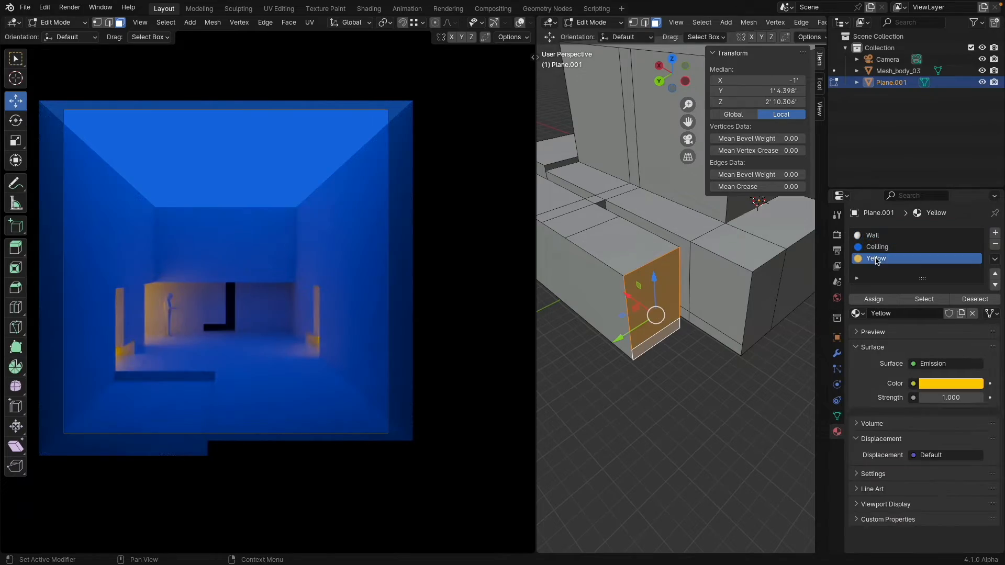
left_click(873, 299)
Assign the Yellow material to the rear wing's top faces, its opposite end face and the narrow strip below that end
left_click(635, 242)
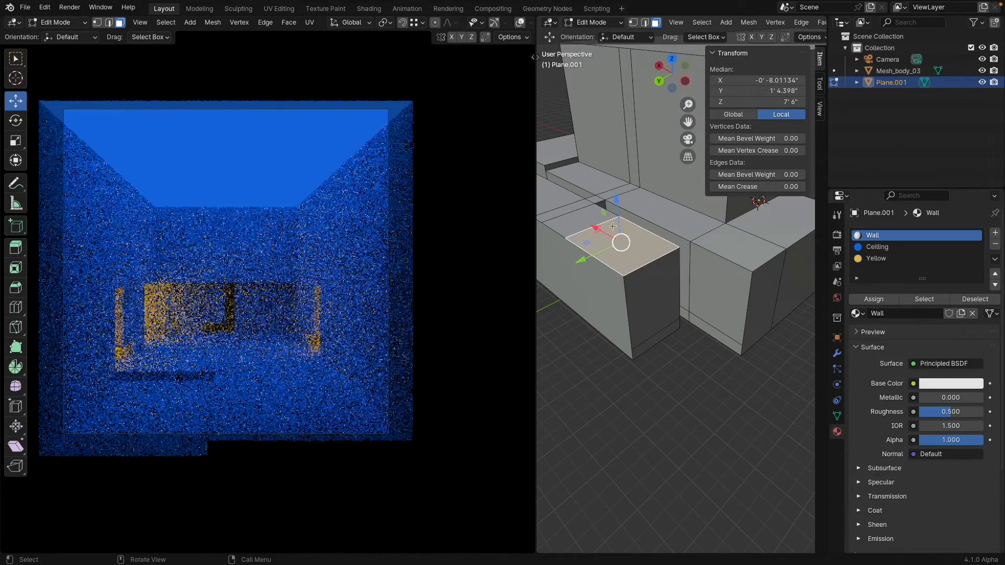
left_click(575, 219, "shift")
middle_click_drag(574, 219, 657, 437, "shift")
left_click(656, 437, "shift")
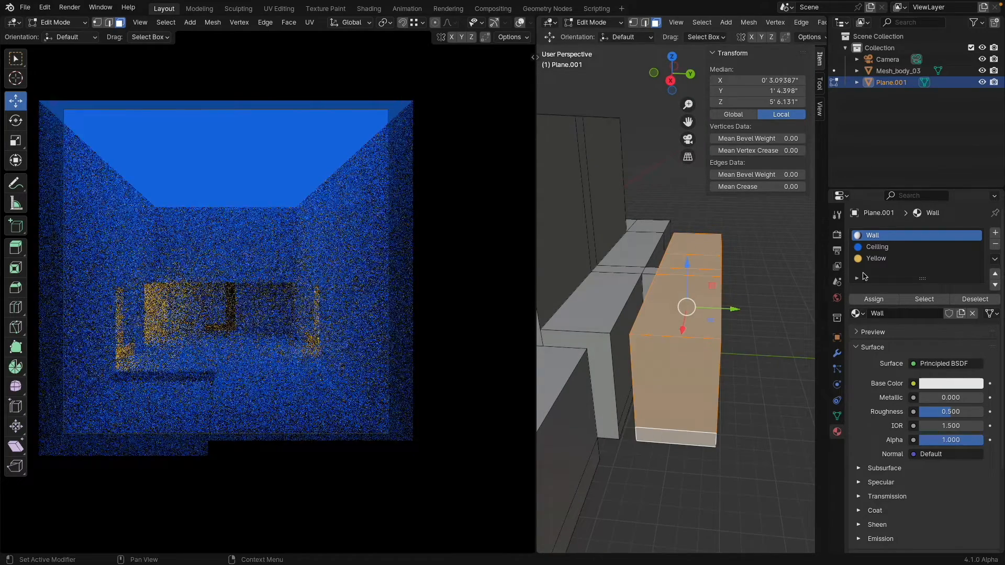
left_click(876, 259)
left_click(870, 299)
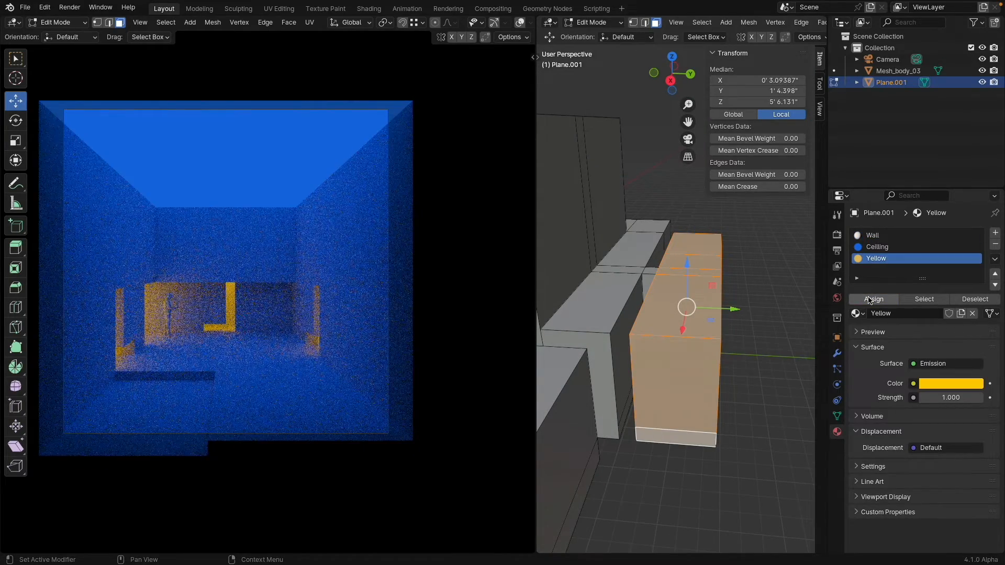
Return all the top faces of the rear wing to the Wall material
left_click(695, 298)
middle_click_drag(695, 298, 623, 311)
left_click(664, 278, "shift")
left_click(692, 269, "shift")
left_click(743, 256, "shift")
left_click(886, 236)
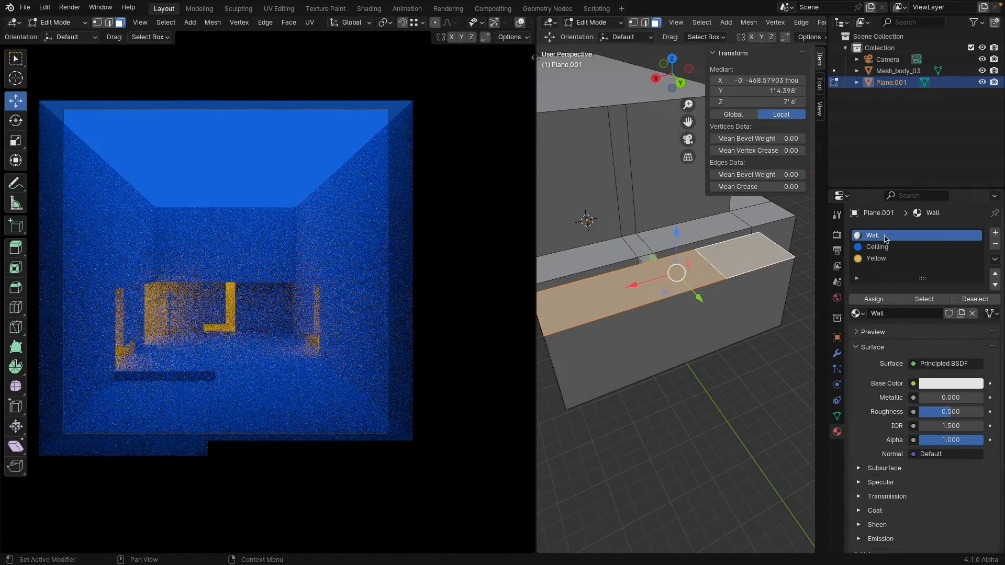
left_click(879, 300)
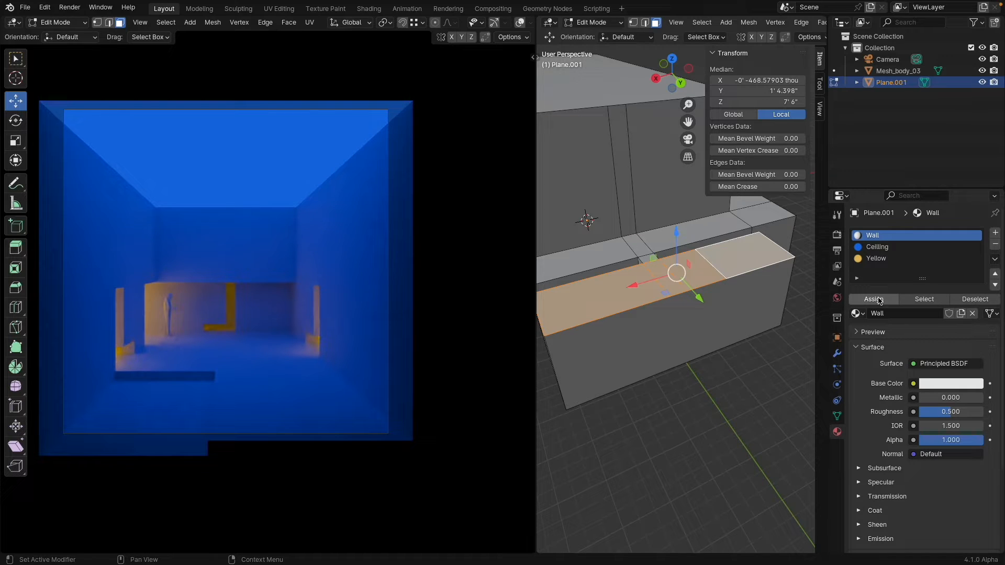
Set the Yellow material's emission strength to 2
left_click(872, 258)
left_click(949, 396)
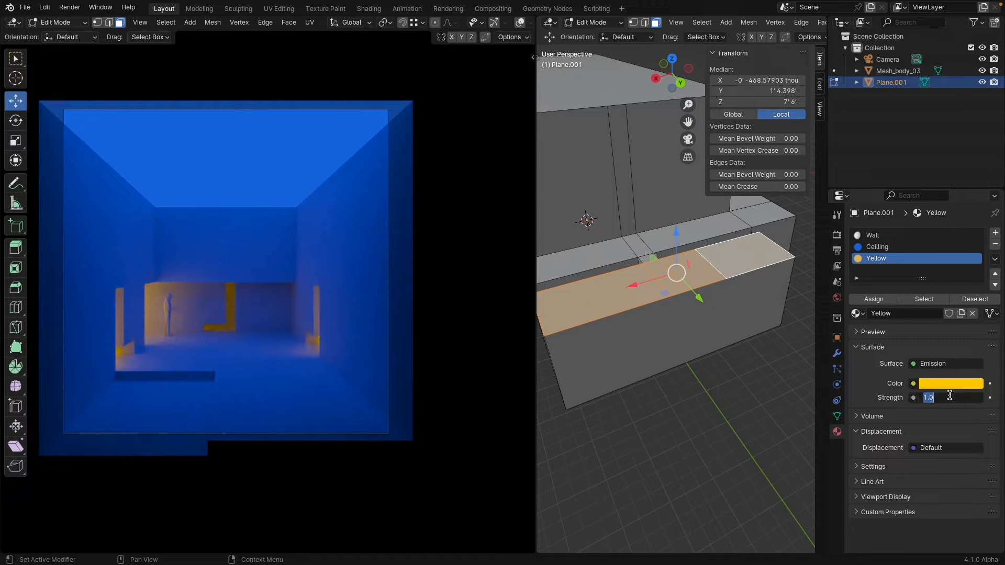
type("2")
key("Return")
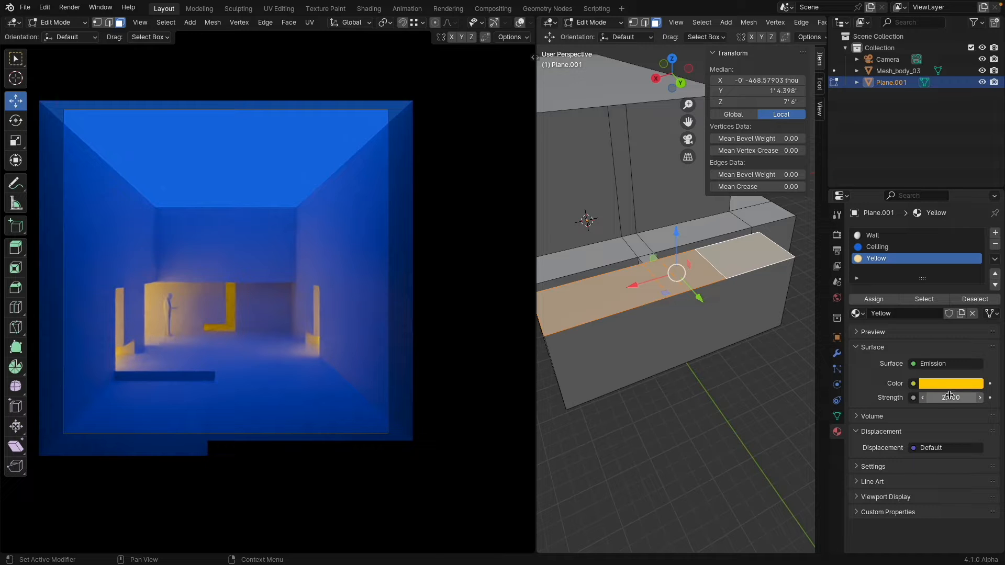
Try lowering the camera by about 5' 1.4" with a vertical lens shift of 0.290, and undo both changes
scroll(606, 85, "down", 5)
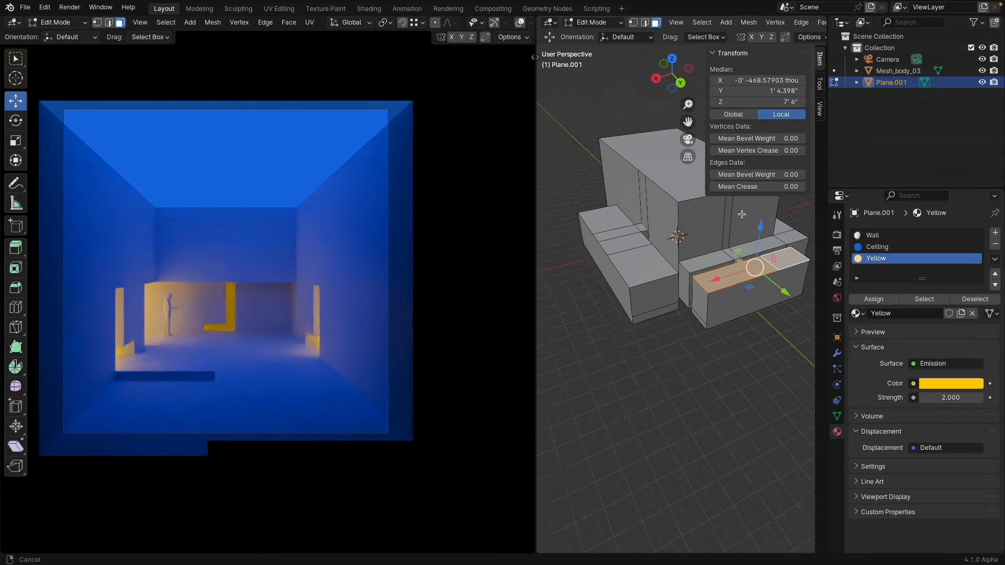
left_click(593, 22)
left_click(596, 32)
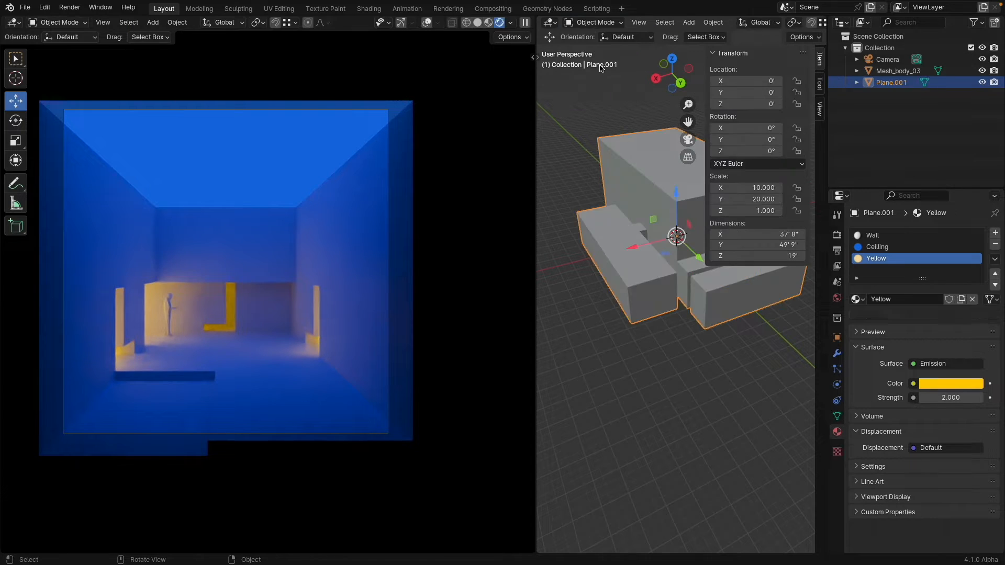
scroll(679, 243, "down", 2)
middle_click_drag(679, 243, 654, 251)
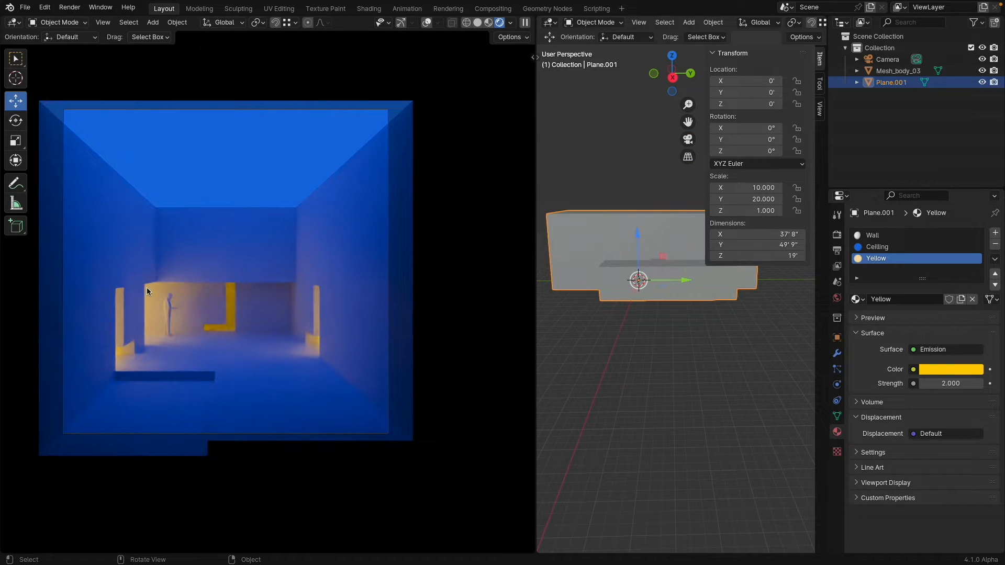
middle_click_drag(542, 309, 617, 307, "shift")
middle_click_drag(552, 275, 597, 277)
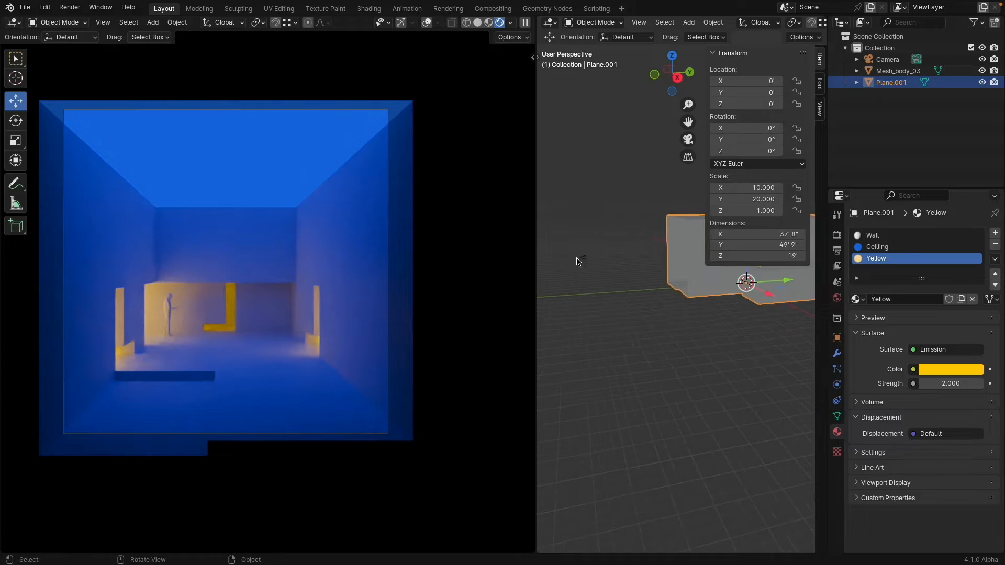
left_click(584, 256)
left_click_drag(578, 214, 576, 234)
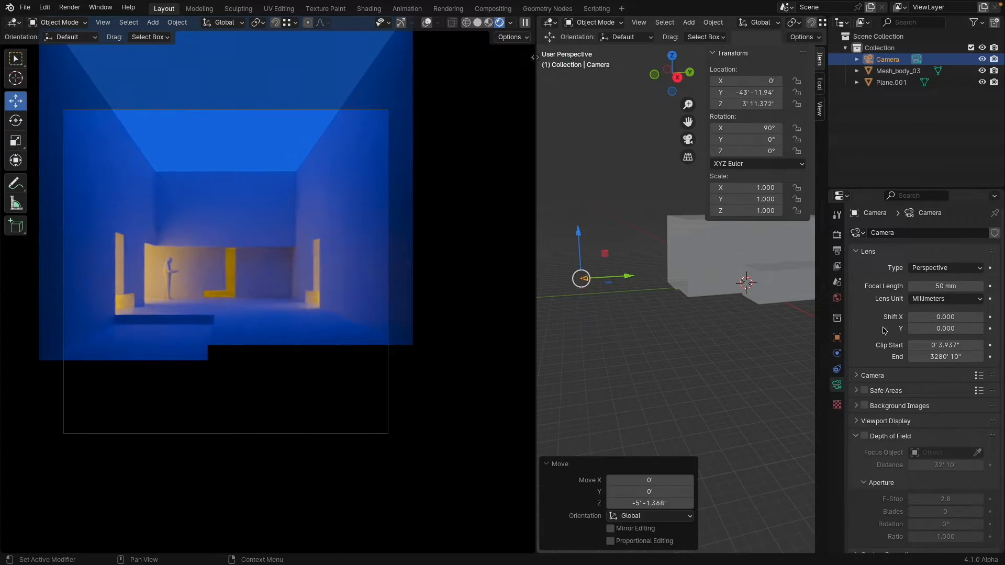
left_click_drag(937, 329, 968, 330)
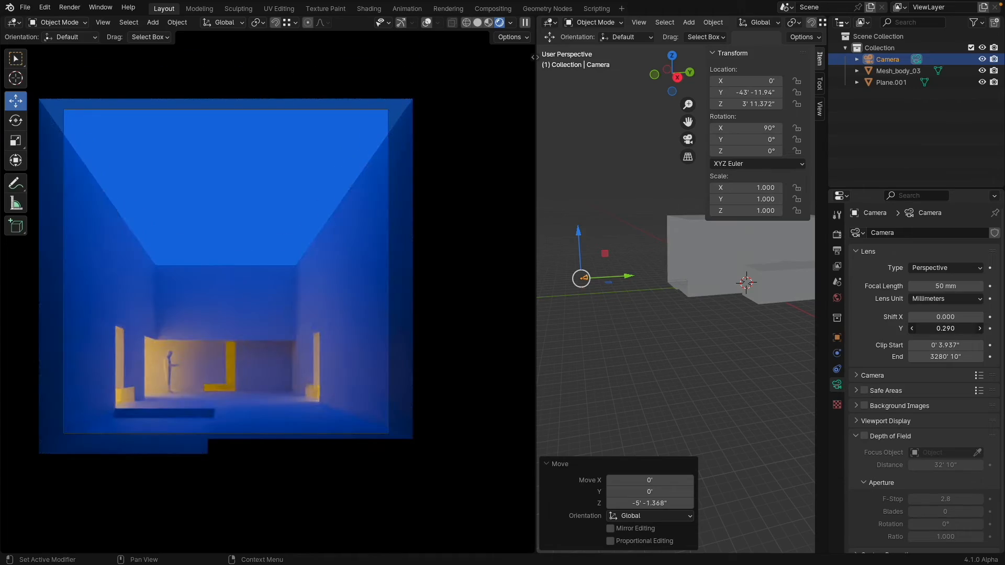
key("ctrl+z")
key("ctrl+z")
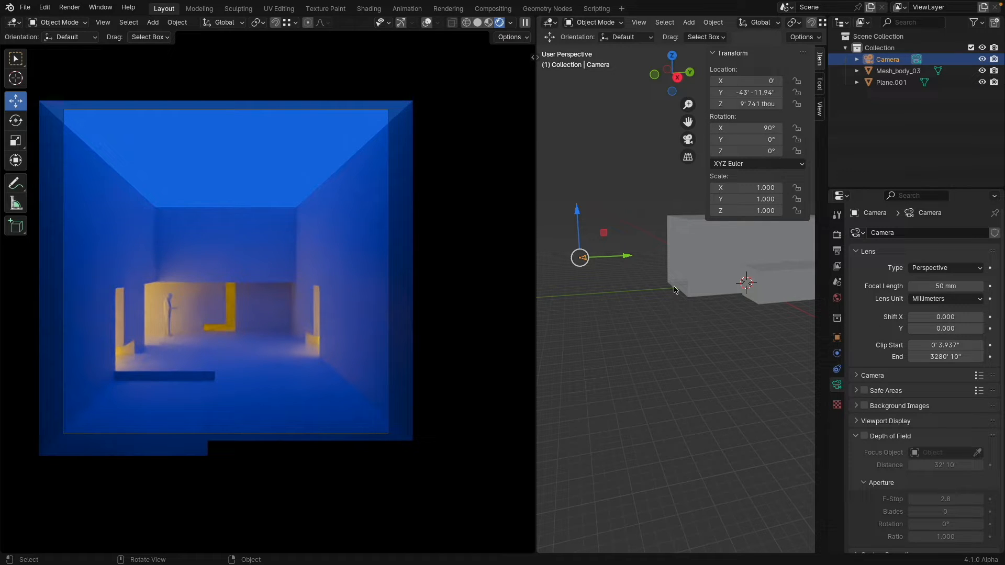
Add a new material named Red to the room mesh and assign it to the side wing's long outer face
left_click(695, 256)
middle_click_drag(696, 258, 641, 301)
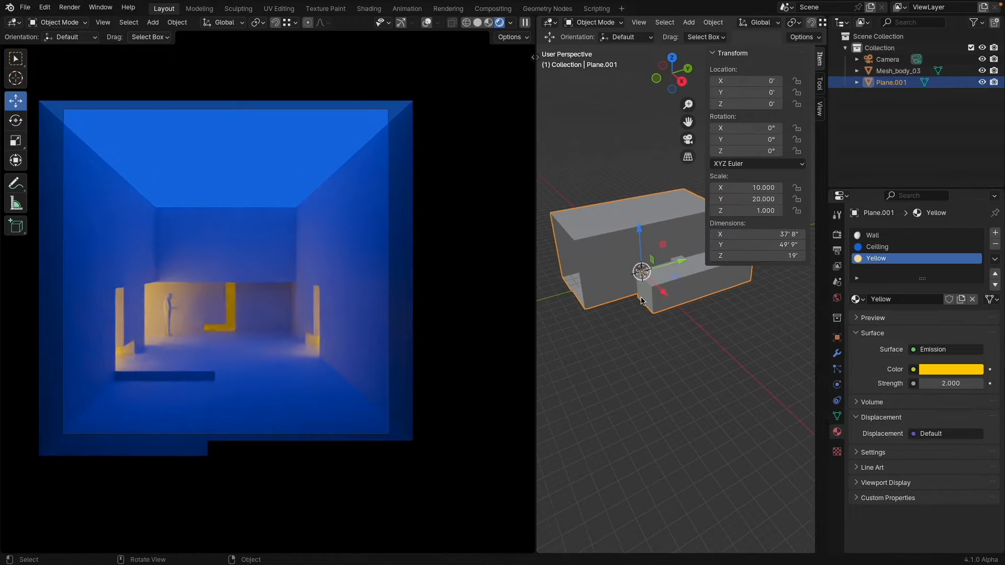
key("Tab")
left_click(683, 294)
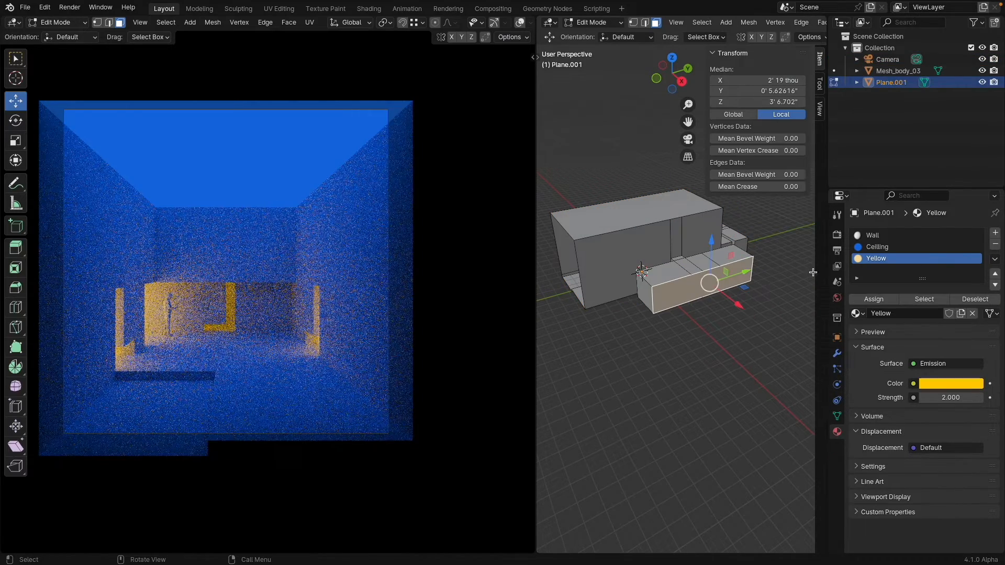
left_click(995, 233)
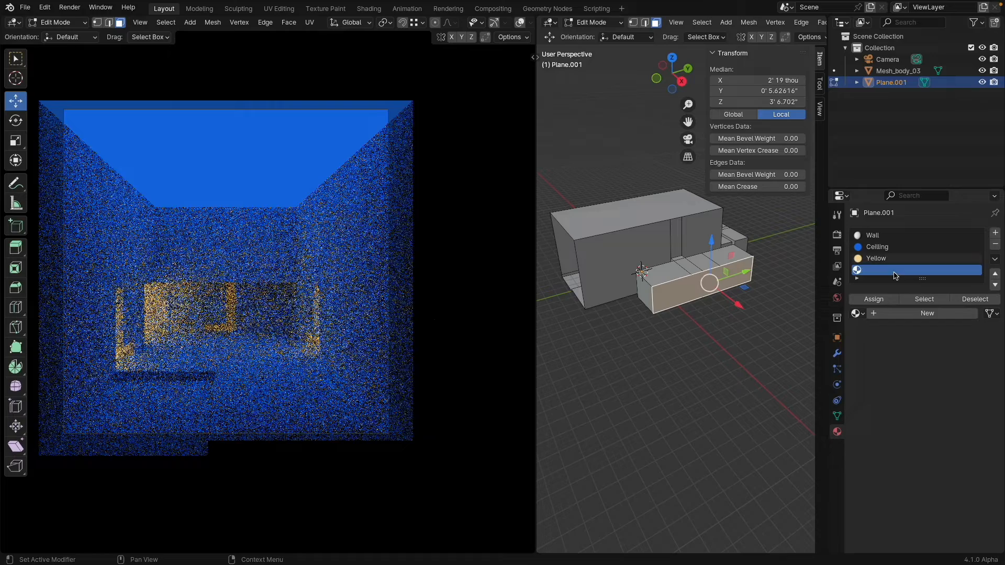
left_click(903, 313)
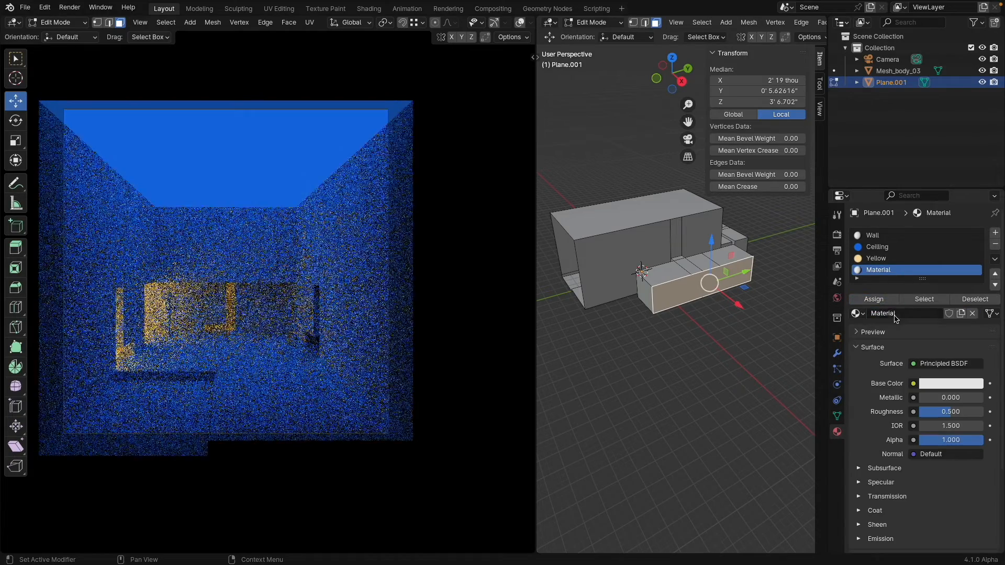
double_click(895, 313)
type("Red")
key("Return")
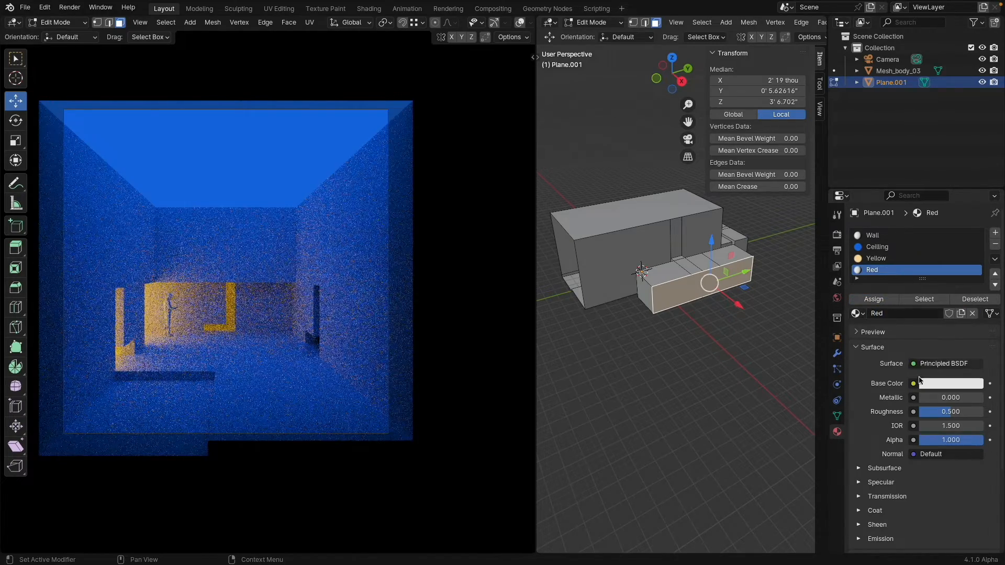
Change the Red material's surface to Emission, color it pure red, and return the wing face to Yellow
left_click(931, 365)
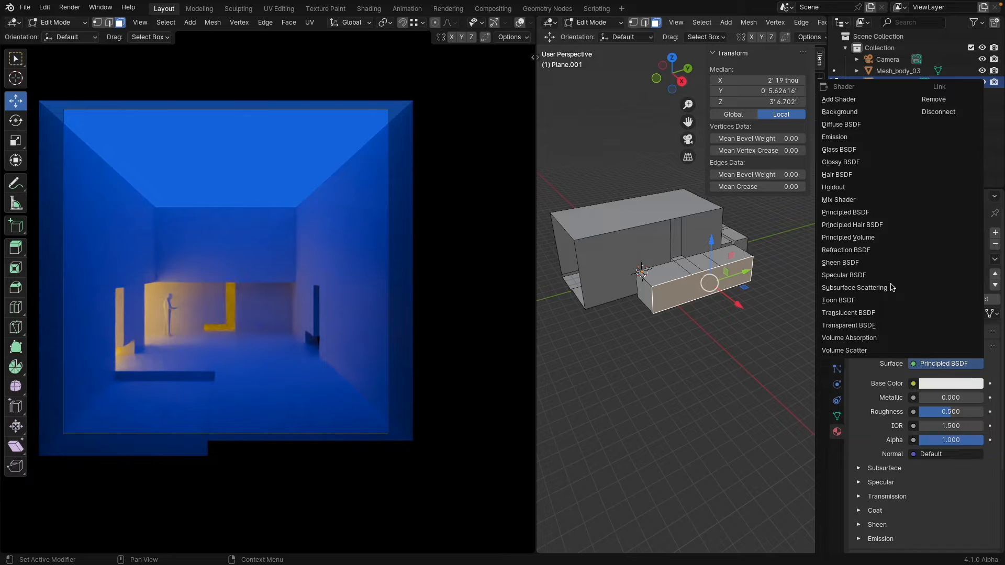
left_click(880, 138)
left_click(951, 383)
left_click(917, 304)
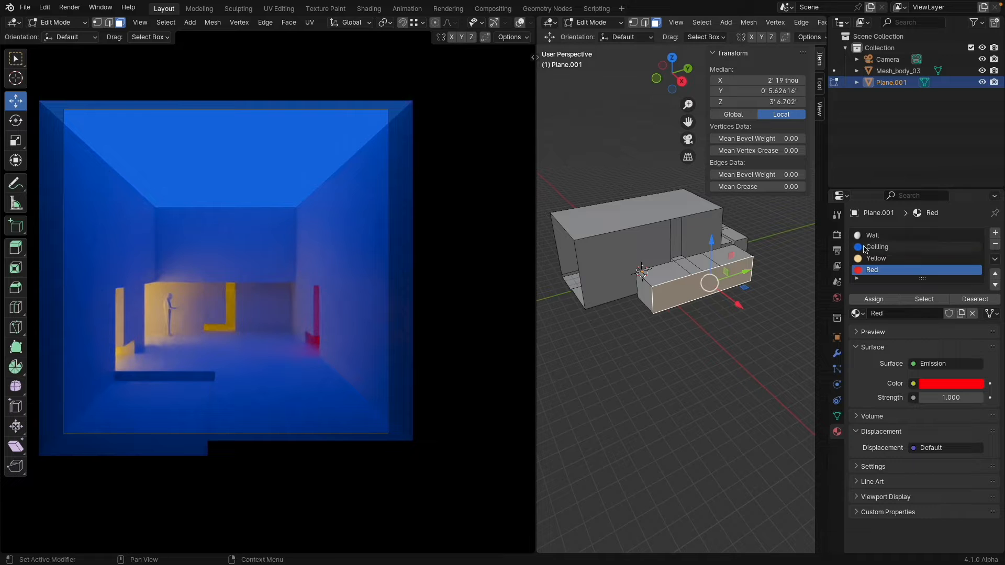
left_click(889, 258)
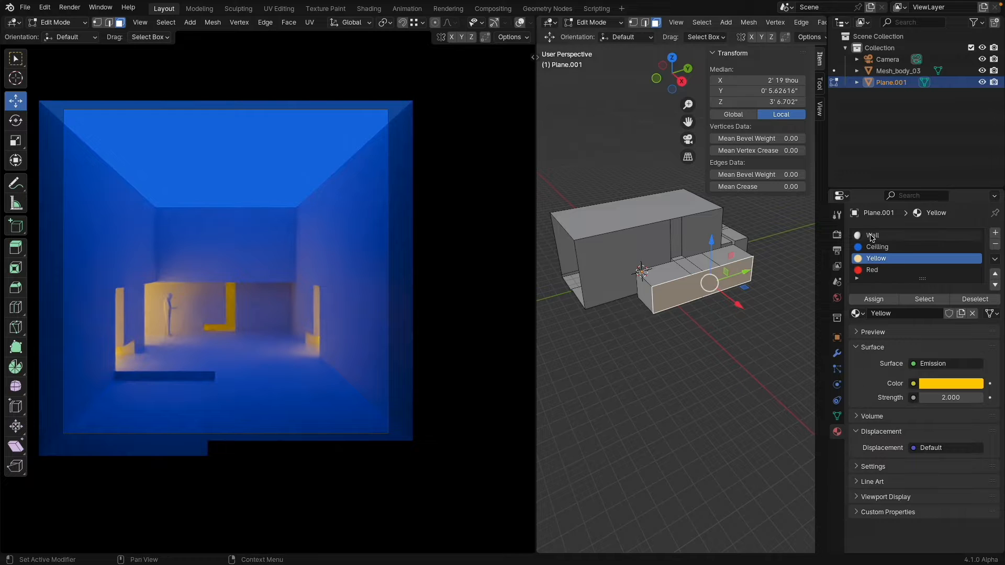
Try cyan, blue and crimson as the Wall material's base color
left_click(889, 235)
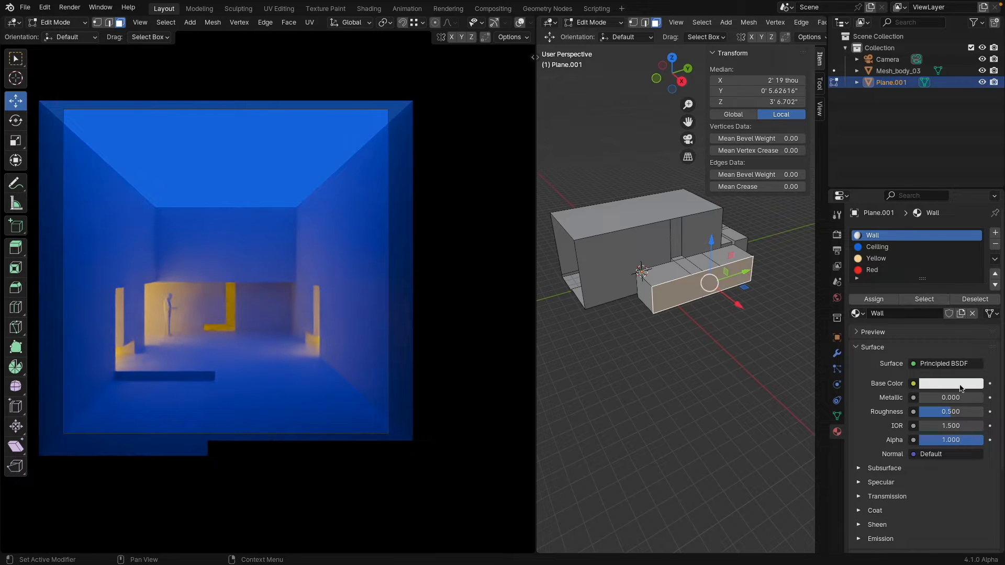
left_click(957, 384)
left_click_drag(895, 285, 917, 202)
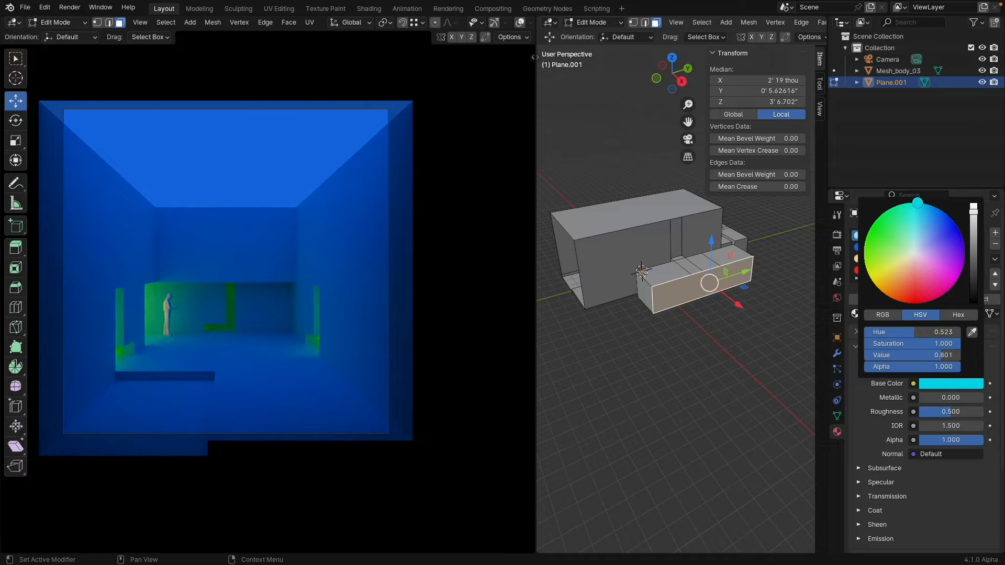
left_click_drag(917, 202, 956, 225)
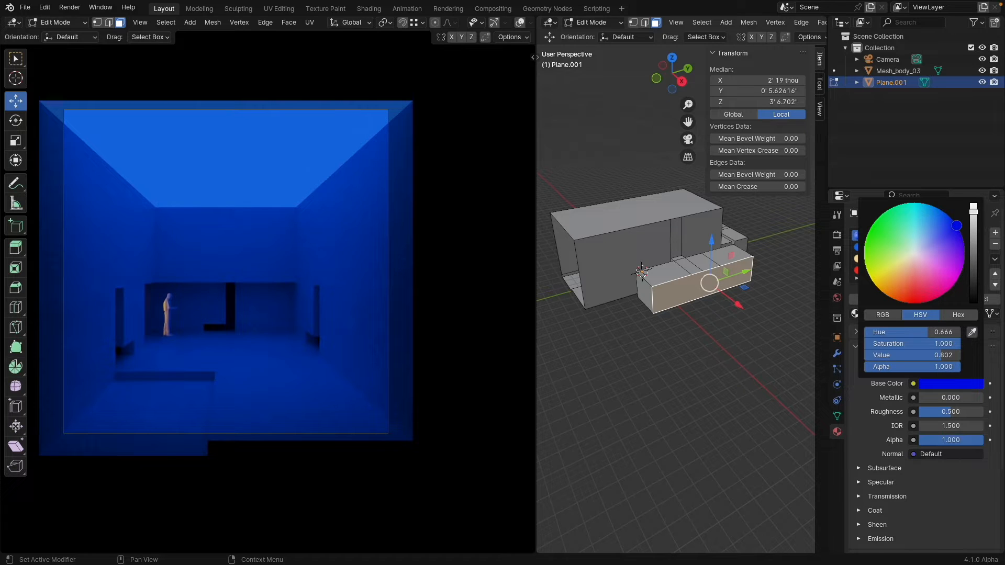
left_click_drag(956, 225, 972, 292)
left_click(929, 302)
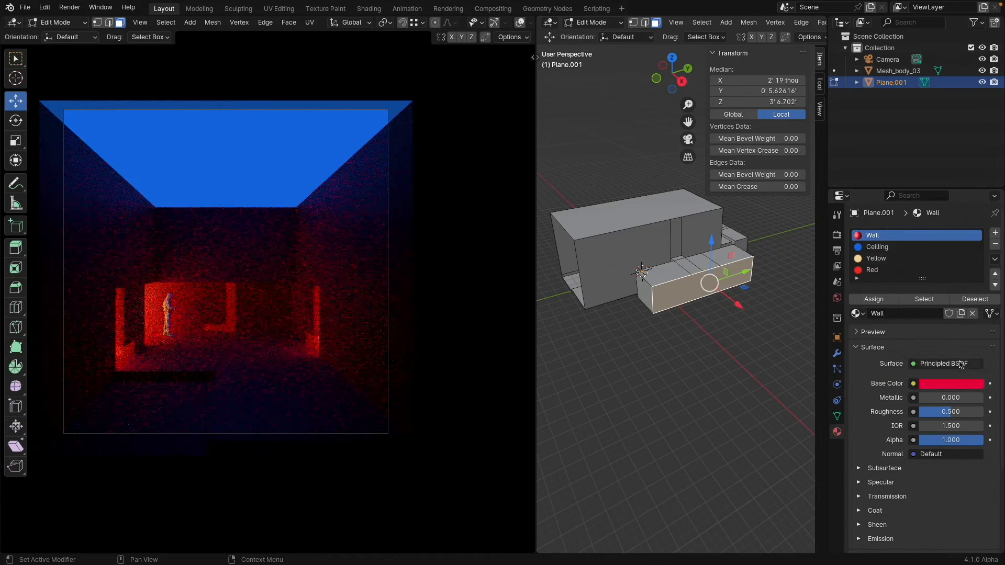
Set the Wall material's base color to an unsaturated light grey
left_click(950, 384)
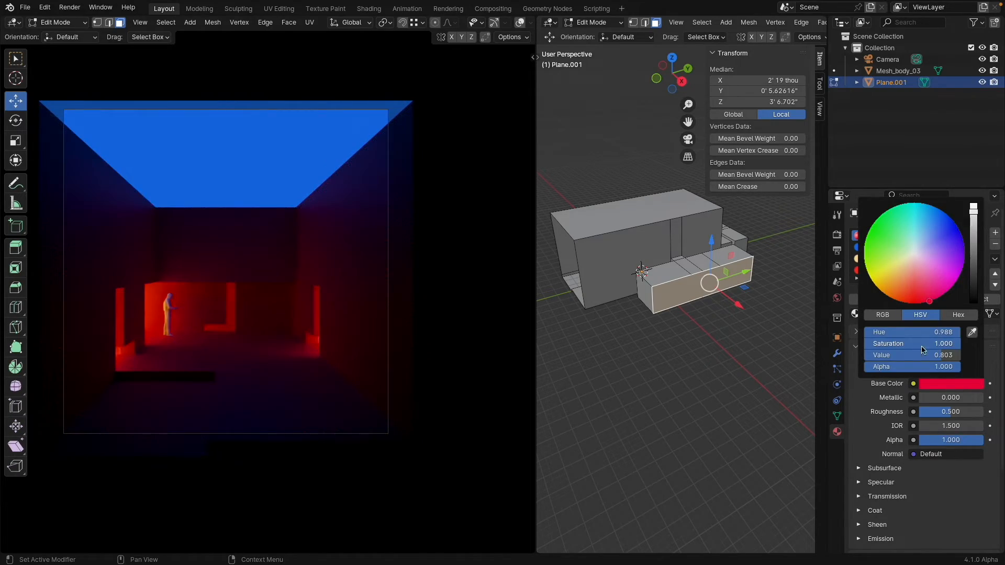
left_click_drag(922, 347, 825, 347)
left_click_drag(922, 333, 826, 333)
left_click_drag(956, 356, 957, 356)
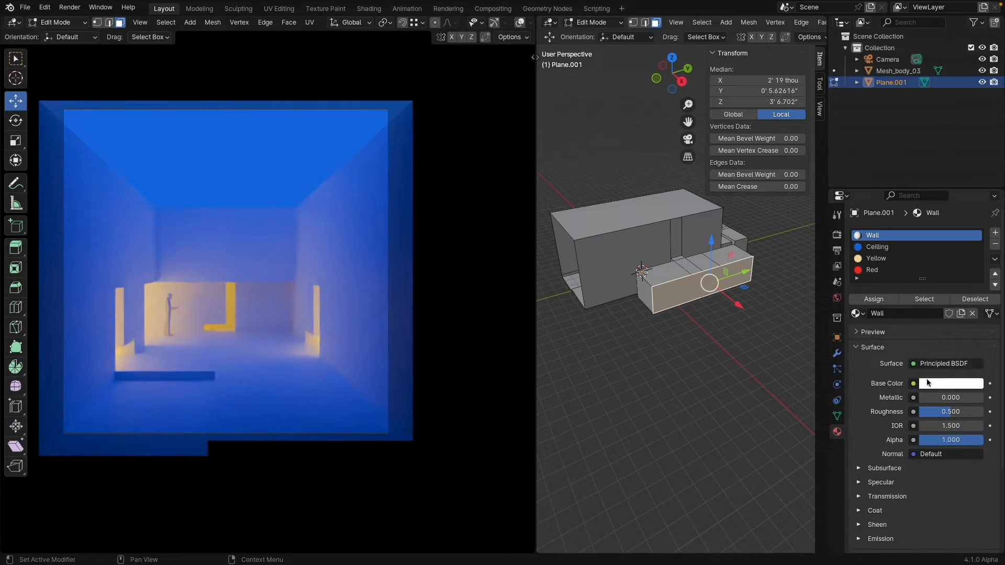
left_click(928, 383)
left_click_drag(969, 222, 973, 215)
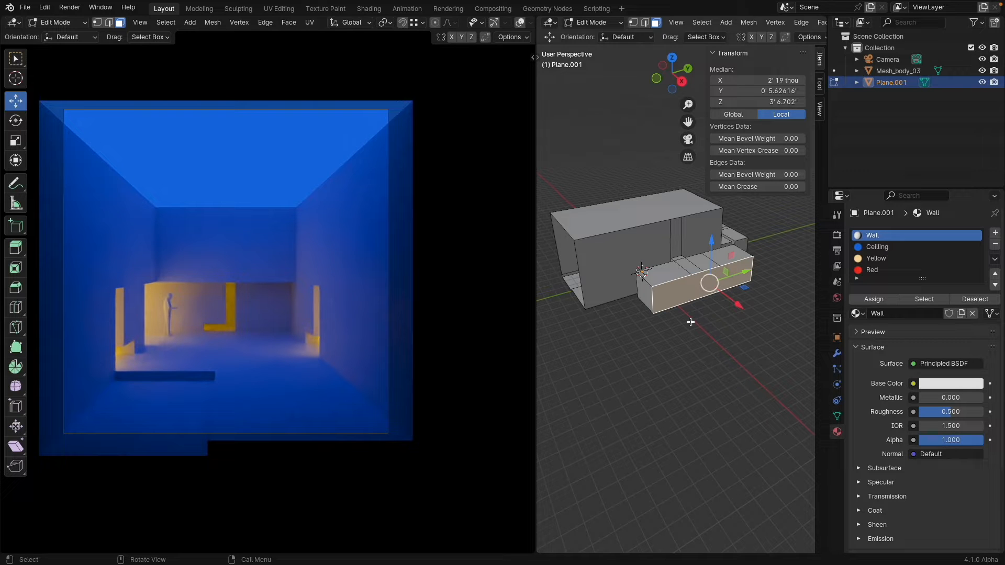
Select the room's main floor face and the adjoining floor strips along its back edge
middle_click_drag(676, 323, 745, 301)
scroll(613, 301, "up", 2)
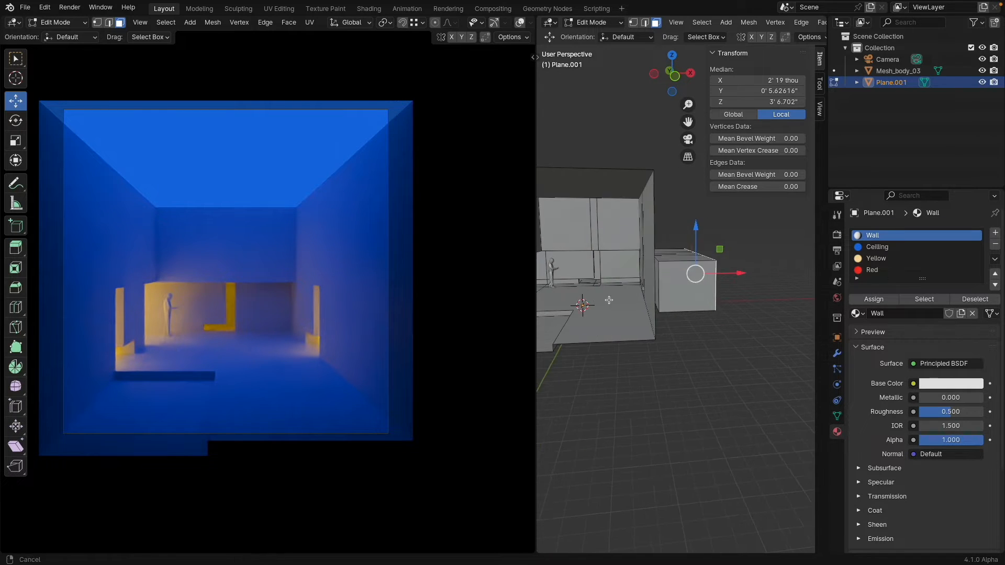
middle_click_drag(608, 301, 677, 300, "shift")
left_click(678, 301)
scroll(623, 362, "up", 3)
middle_click_drag(621, 366, 634, 289)
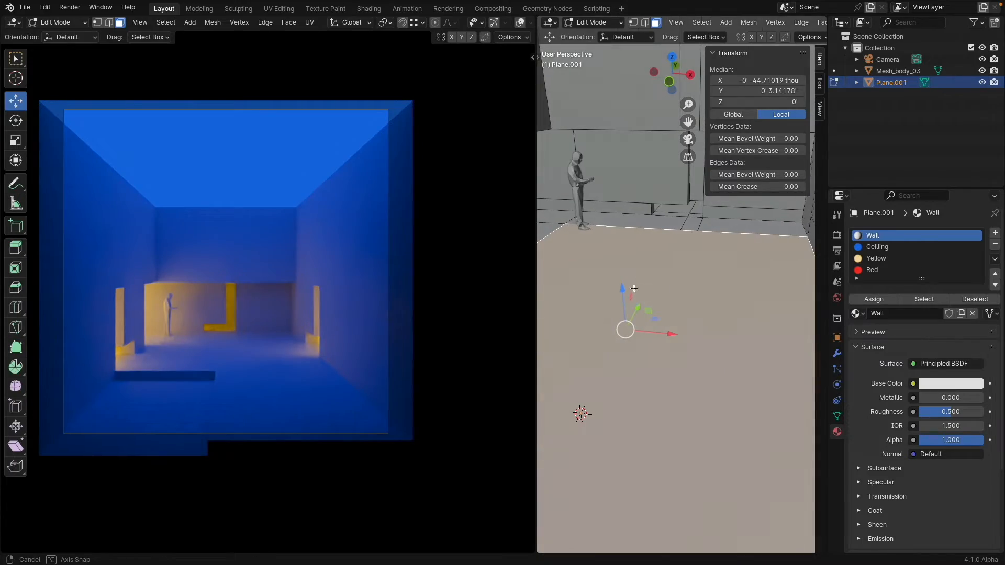
left_click(674, 233)
left_click(701, 215, "shift")
Add the small floor faces within the back wall's opening to the selection
scroll(702, 213, "up", 3)
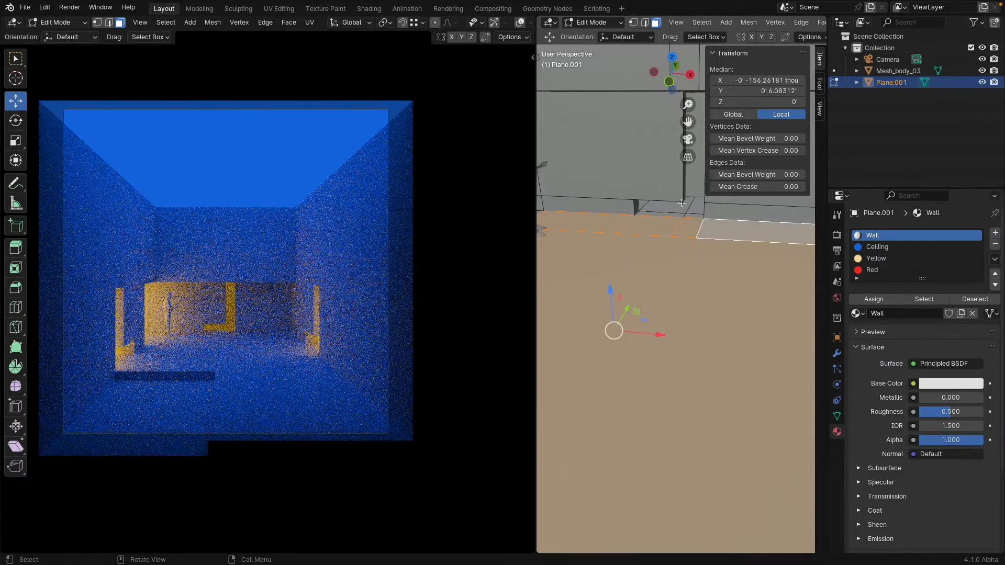
left_click(695, 207, "shift")
left_click(673, 207, "shift")
left_click(669, 215, "shift")
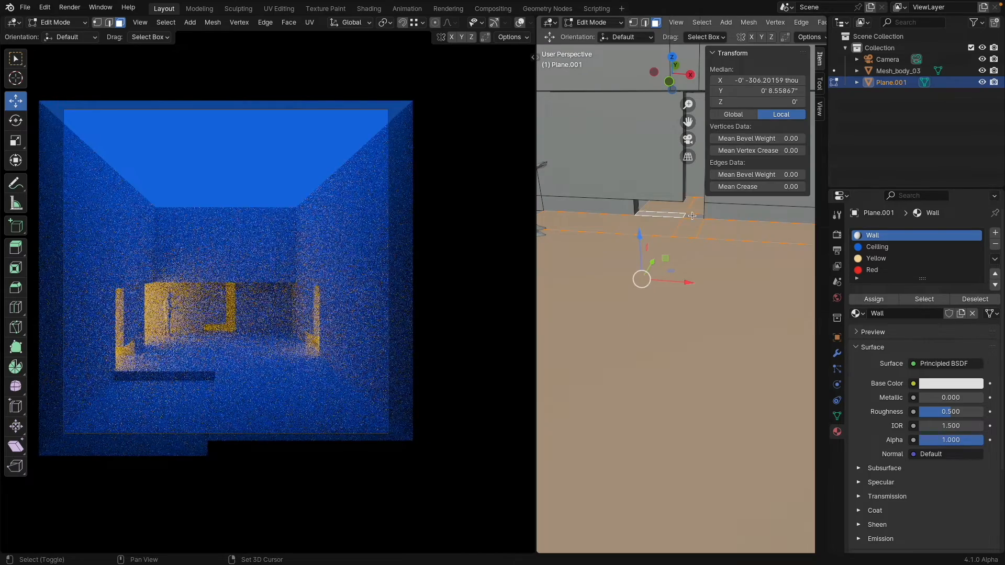
left_click(694, 215, "shift")
left_click(642, 206, "shift")
Extend the selection with the floor faces in the back corner beside the standing figure
scroll(655, 242, "down", 2)
scroll(655, 244, "down", 4)
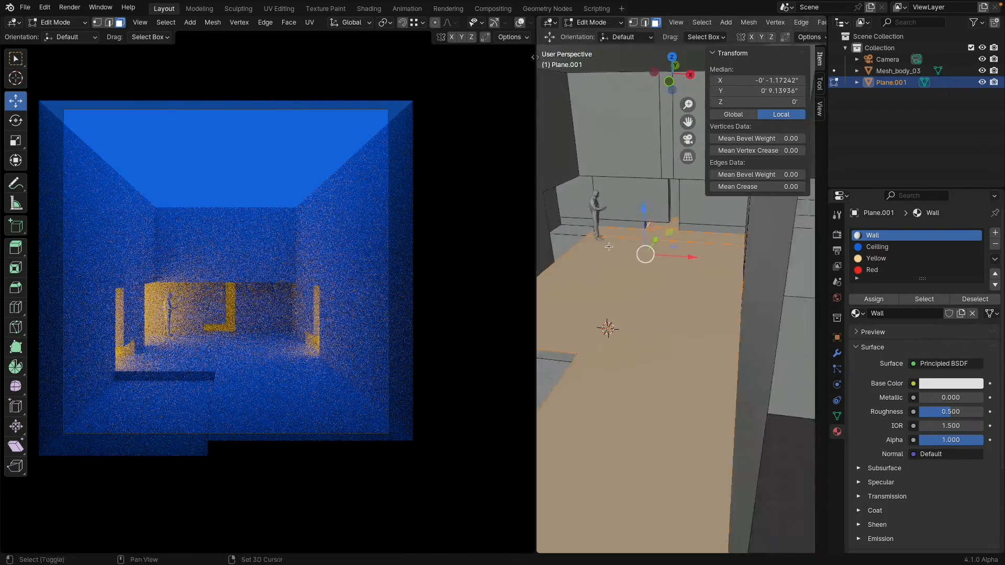
middle_click_drag(656, 243, 705, 246, "shift")
left_click(613, 251, "shift")
left_click(616, 234, "shift")
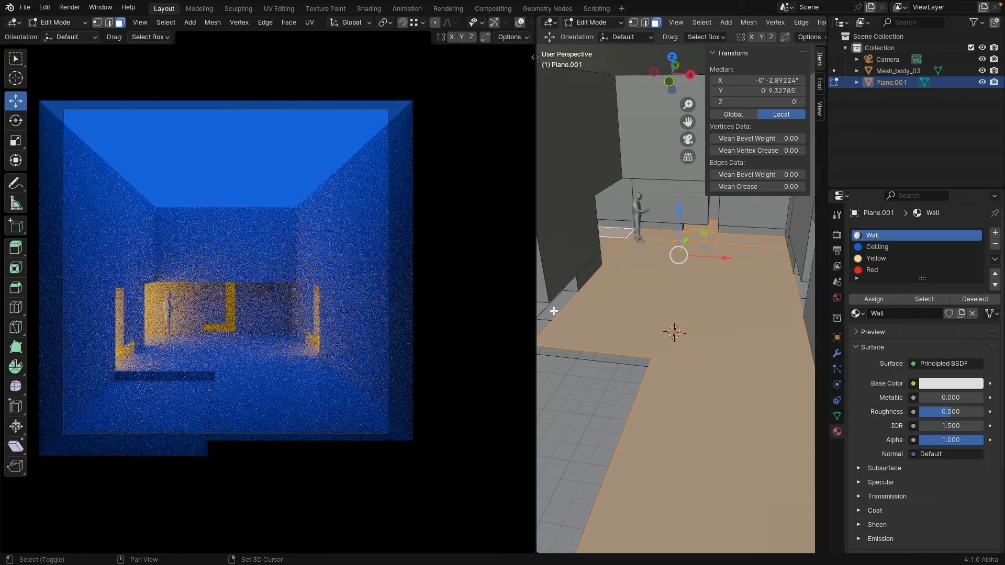
Add the floor faces inside the opening of the room's left wall to the selection
left_click(559, 305, "shift")
middle_click_drag(559, 309, 640, 301, "shift")
left_click(660, 283, "shift")
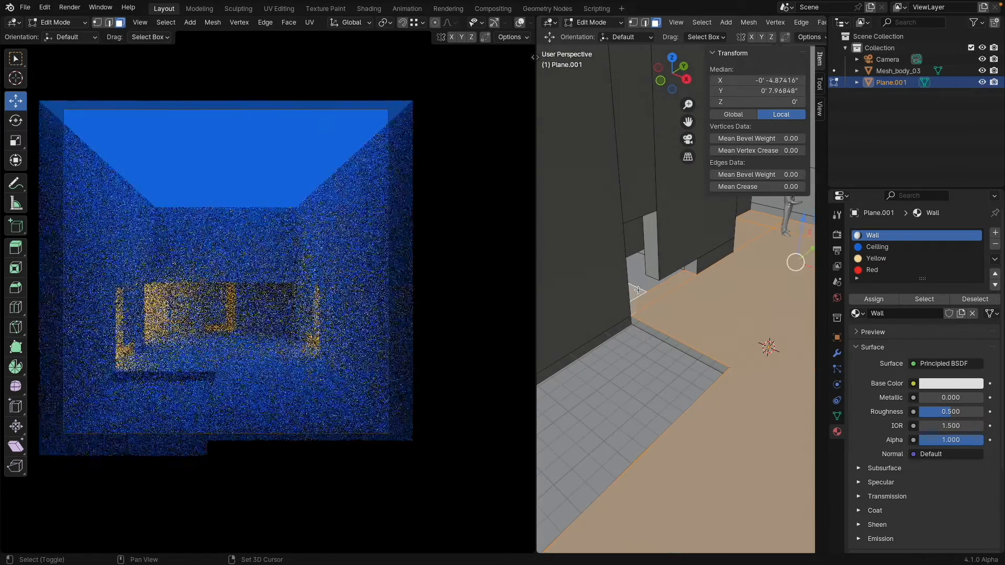
scroll(648, 261, "up", 4)
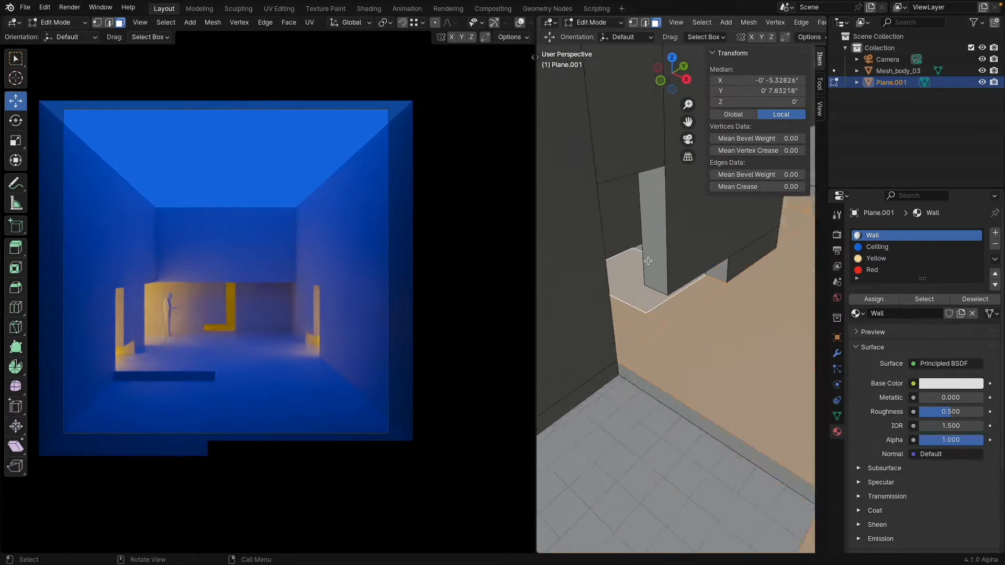
middle_click_drag(647, 259, 651, 229)
left_click(713, 316, "shift")
scroll(713, 316, "down", 8)
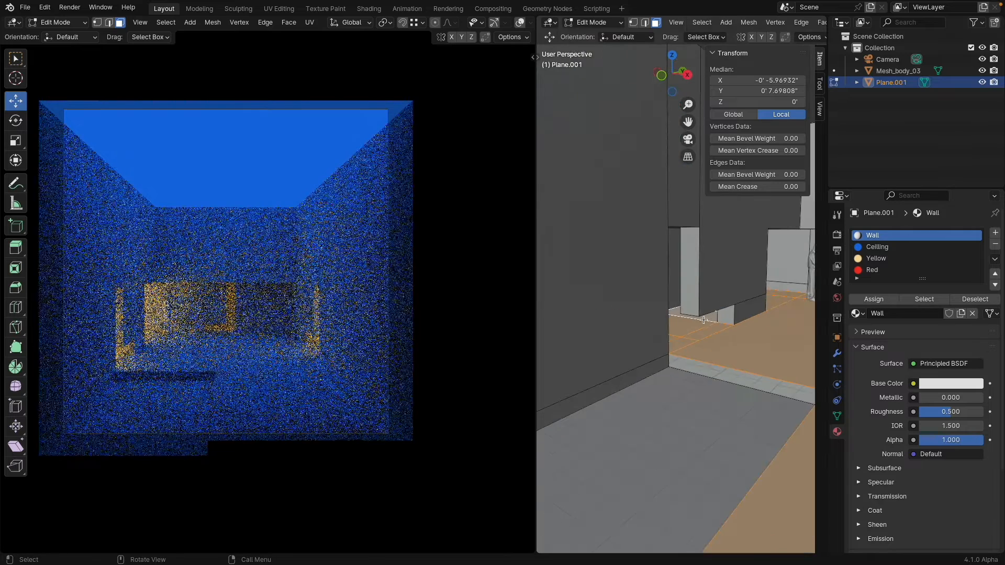
Add the floor faces inside the opening of the room's right wall to the selection
middle_click_drag(730, 308, 641, 331, "shift")
scroll(706, 308, "up", 7)
left_click(634, 307, "shift")
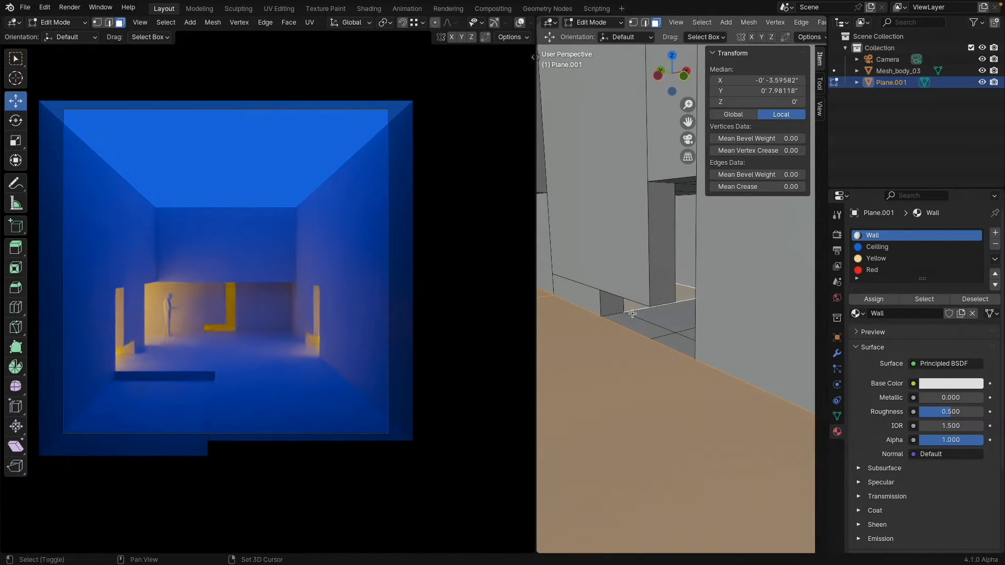
left_click(638, 325, "shift")
left_click(666, 317, "shift")
left_click(677, 343, "shift")
left_click(686, 334, "shift")
scroll(644, 340, "down", 8)
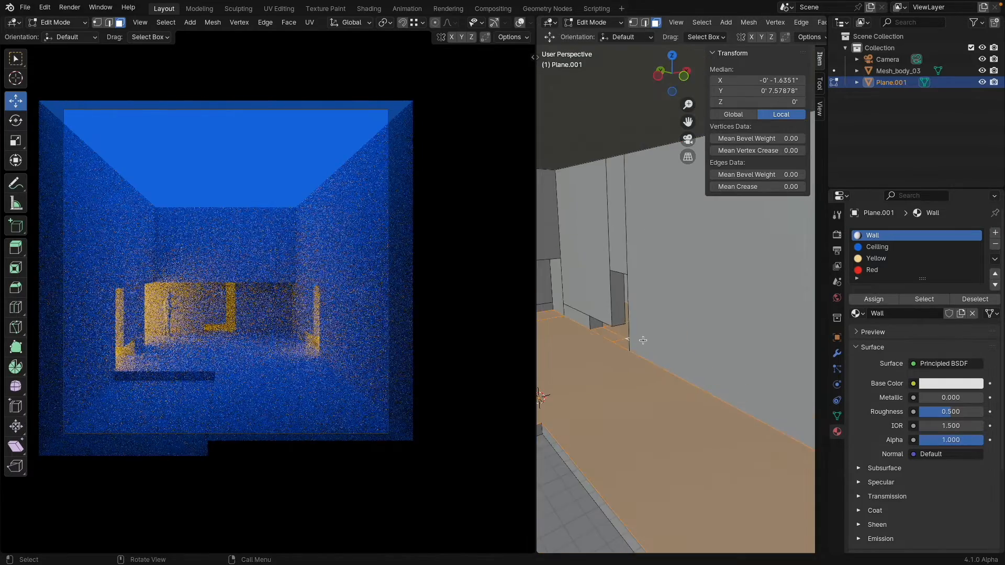
middle_click_drag(639, 341, 588, 342)
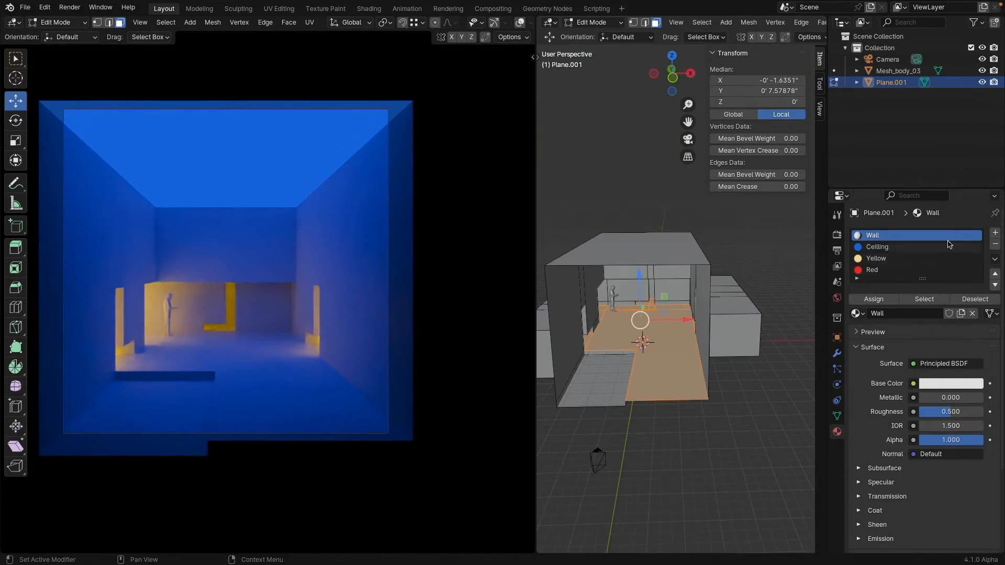
Add a new material named Floor to the room mesh and assign it to the selected floor faces
left_click(995, 233)
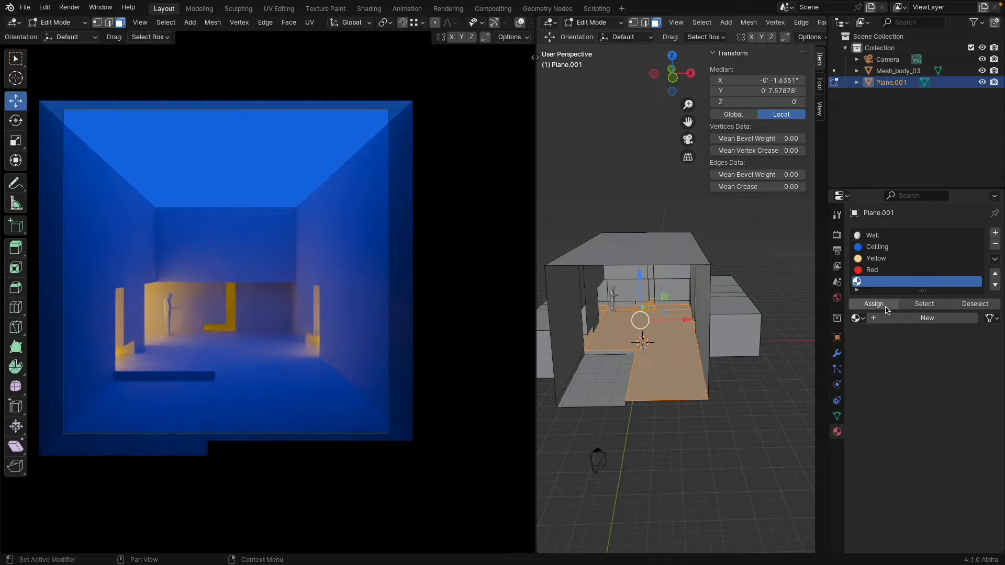
left_click(927, 318)
left_click(889, 305)
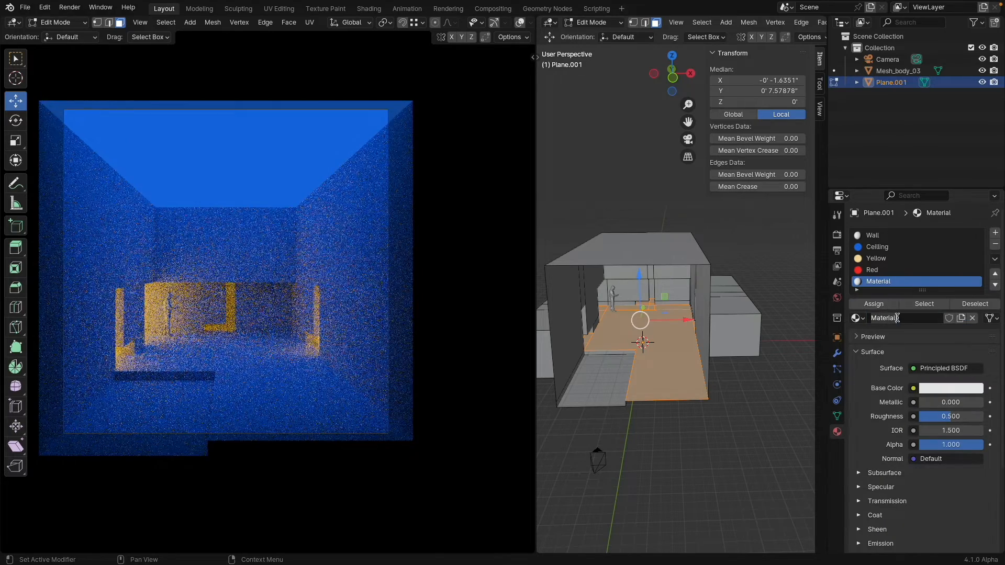
left_click(897, 317)
type("Floor")
key("Return")
Set the Floor material's roughness to 0 and reveal its specular settings
left_click(882, 236)
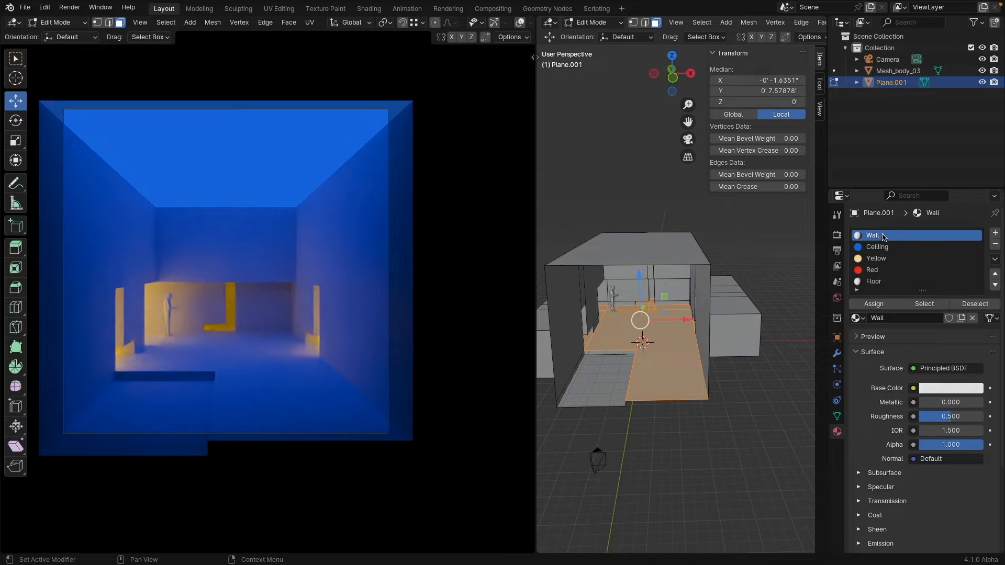
left_click(885, 282)
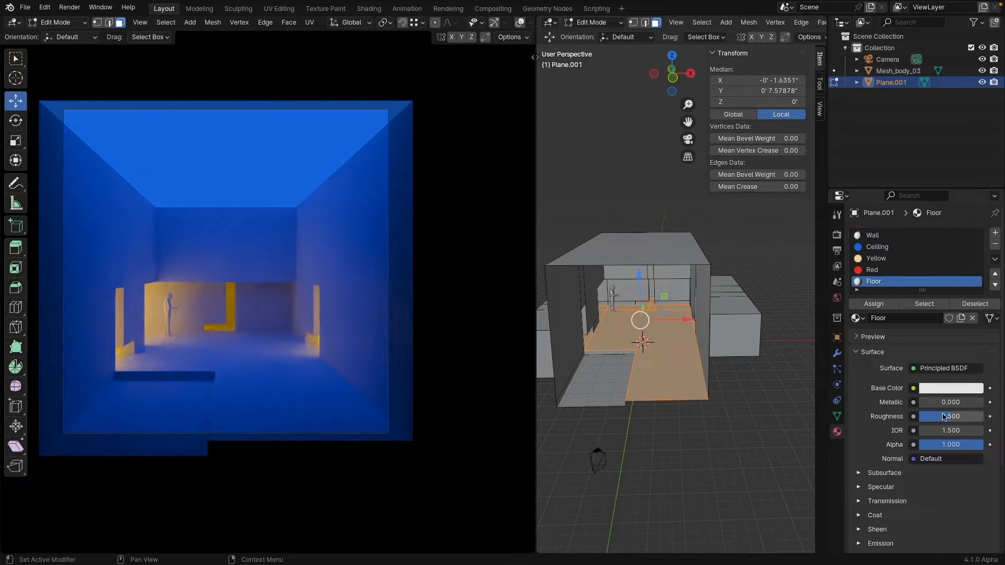
left_click_drag(943, 416, 921, 416)
left_click(858, 487)
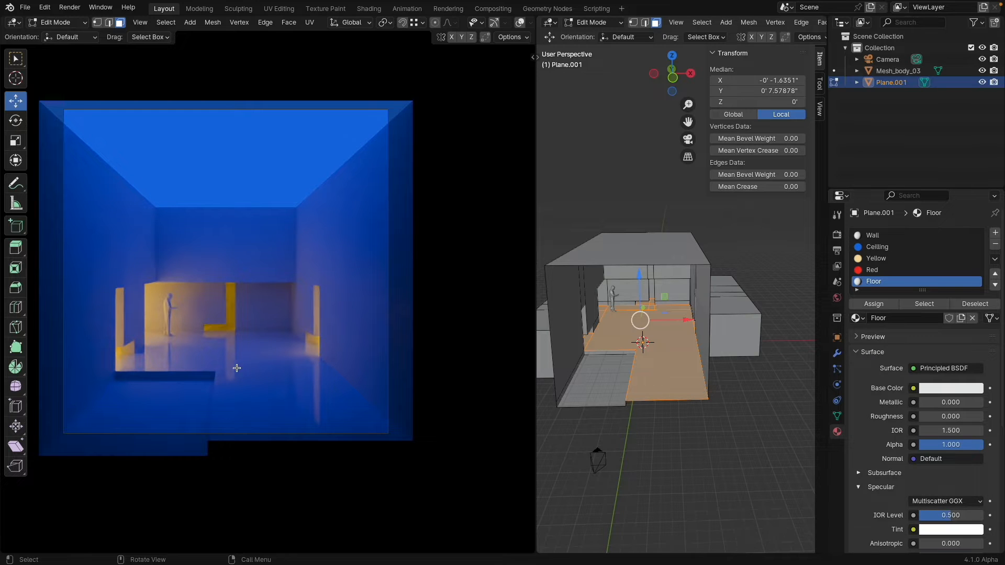
Set the Wall material's roughness and specular IOR level to 0, and collapse its surface and displacement settings
left_click(885, 239)
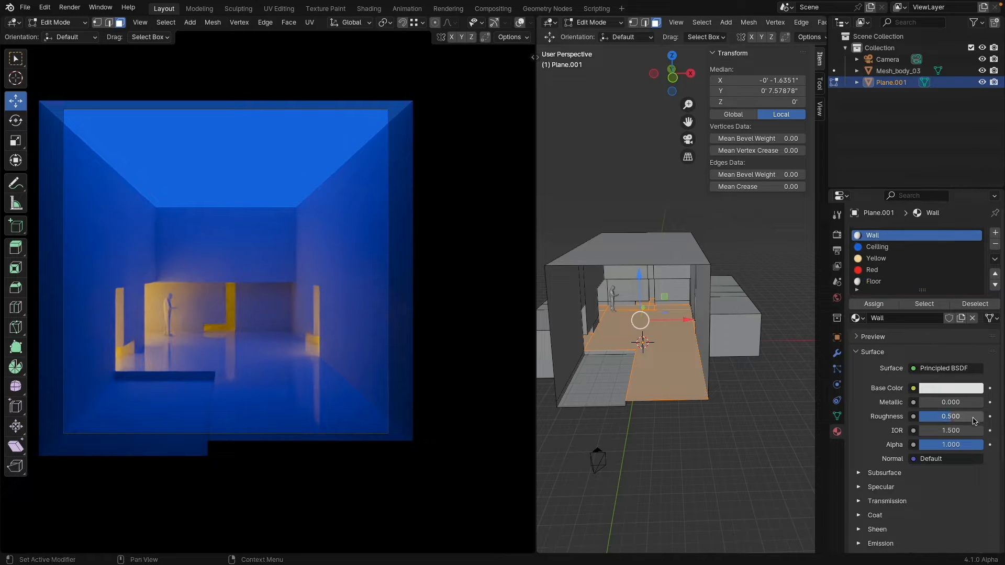
left_click_drag(973, 417, 940, 417)
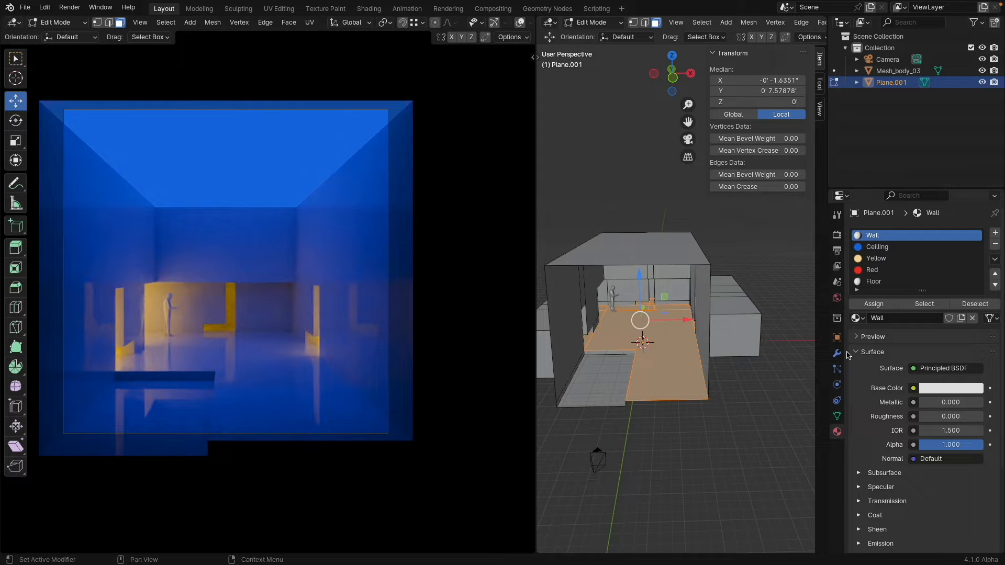
left_click(860, 488)
left_click_drag(947, 515, 914, 515)
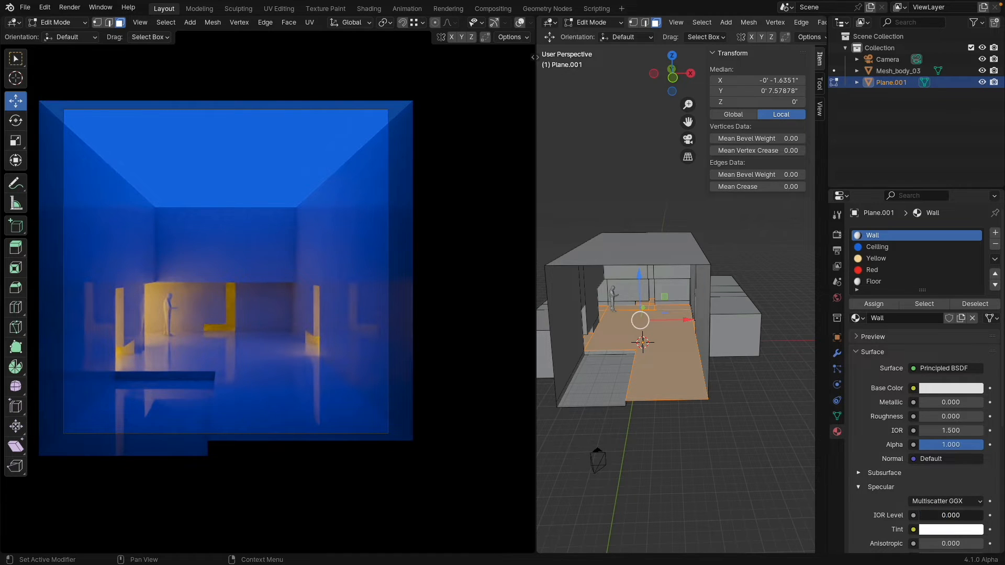
left_click(864, 353)
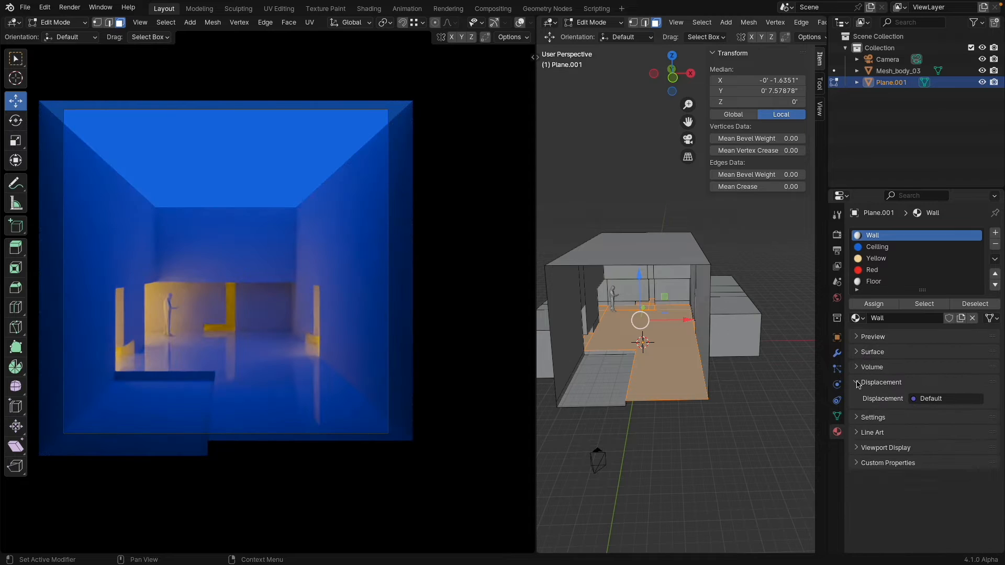
left_click(858, 383)
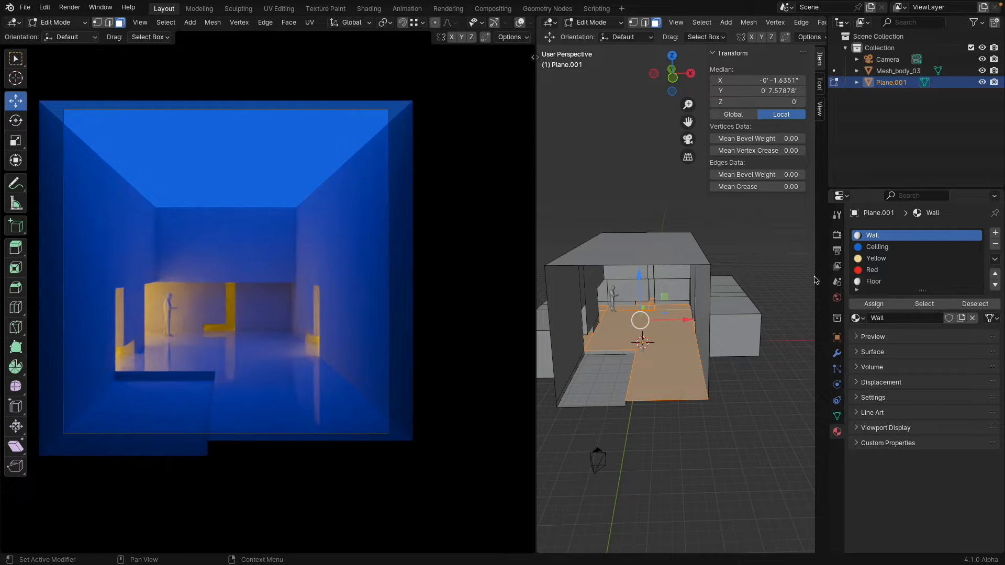
Add a new material named Floor 2 and assign it to the sunken floor face at the room's front corner
left_click(595, 372)
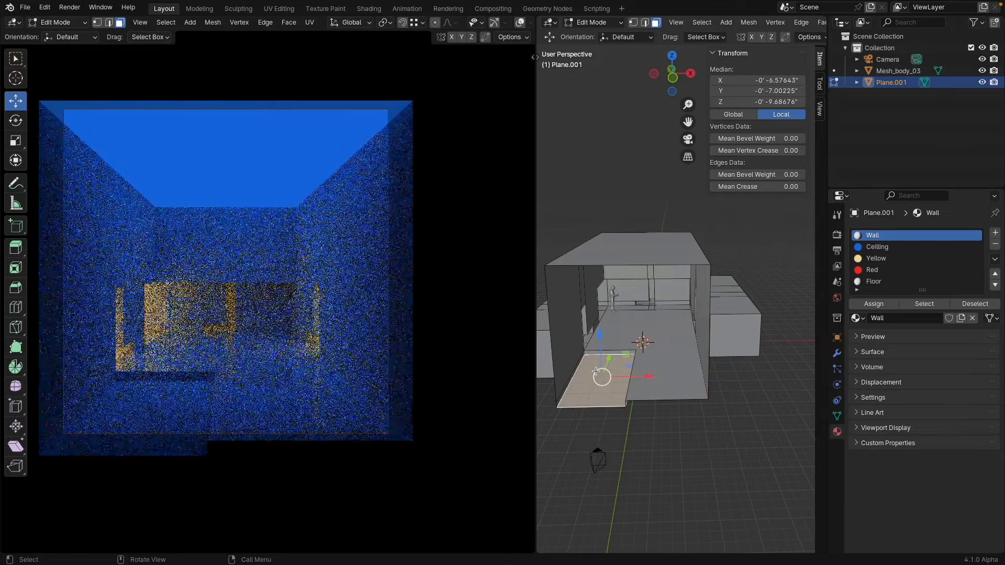
left_click(995, 233)
left_click(899, 319)
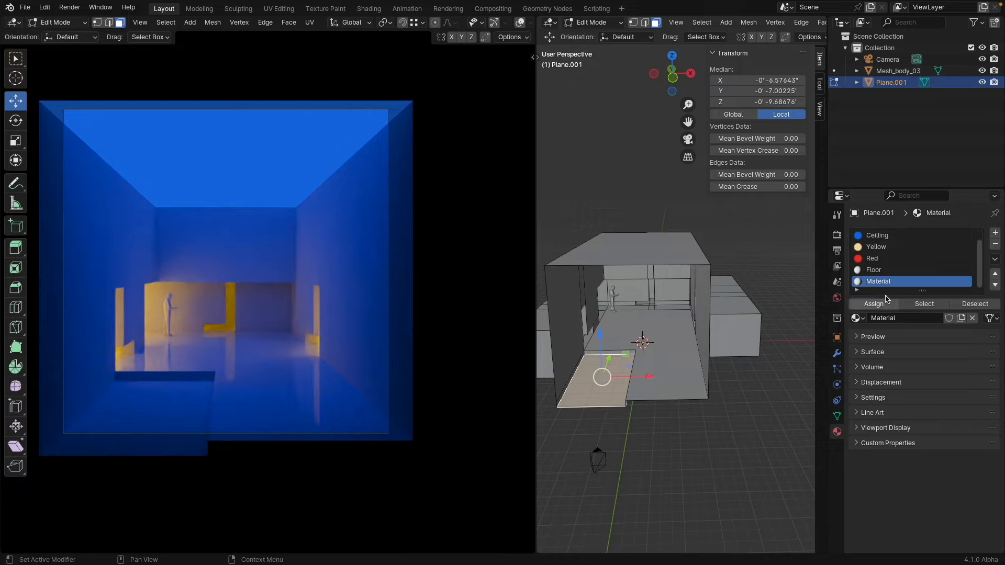
left_click(880, 305)
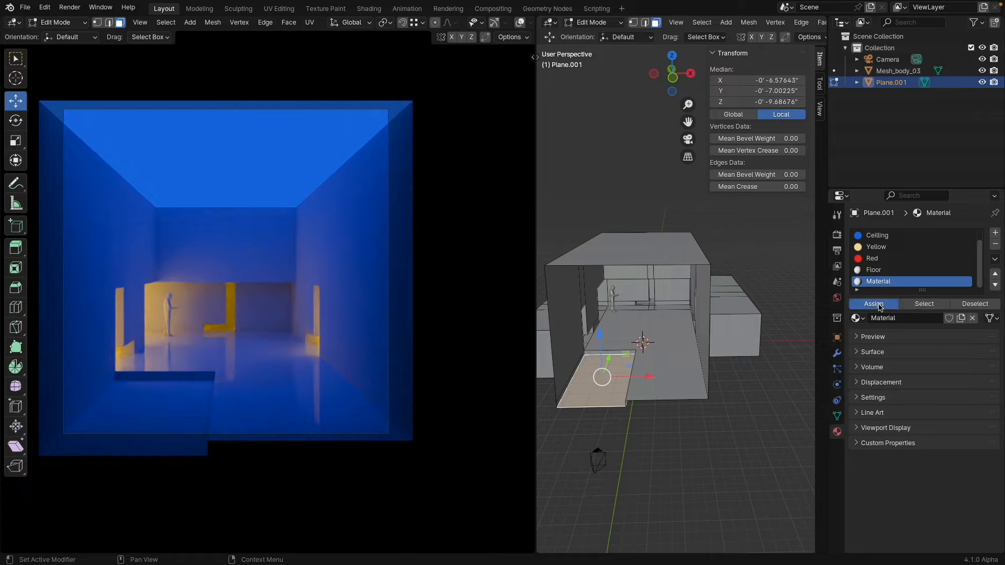
left_click(896, 318)
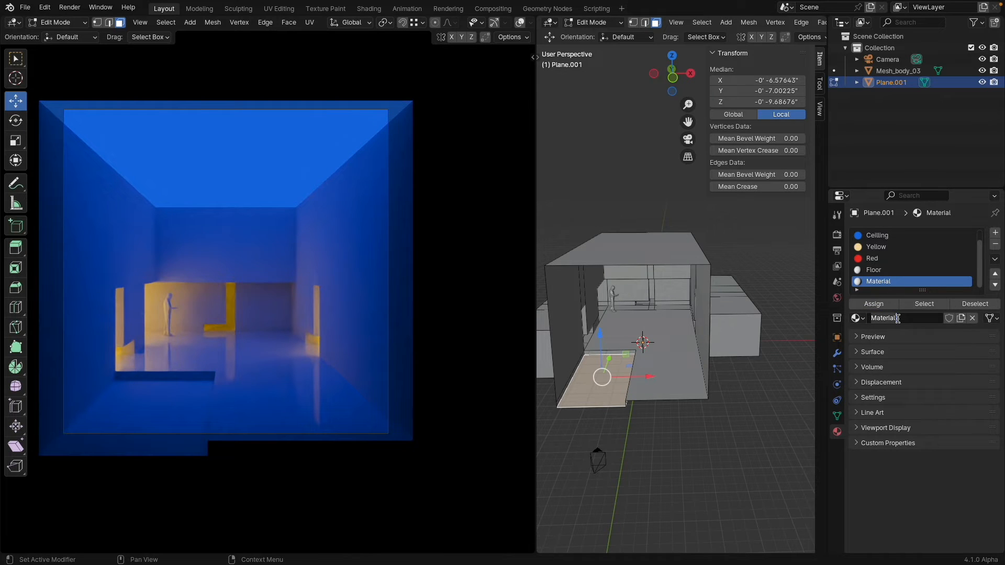
type("Floor 2")
key("Return")
Set the Floor 2 material's roughness to 0 and darken its base color to near black
left_click(856, 352)
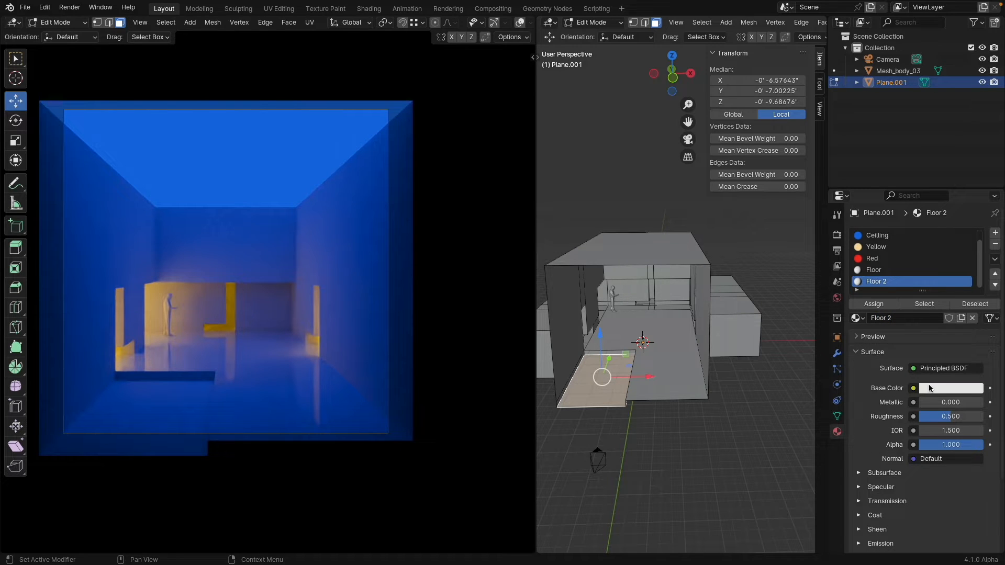
left_click_drag(943, 419, 909, 419)
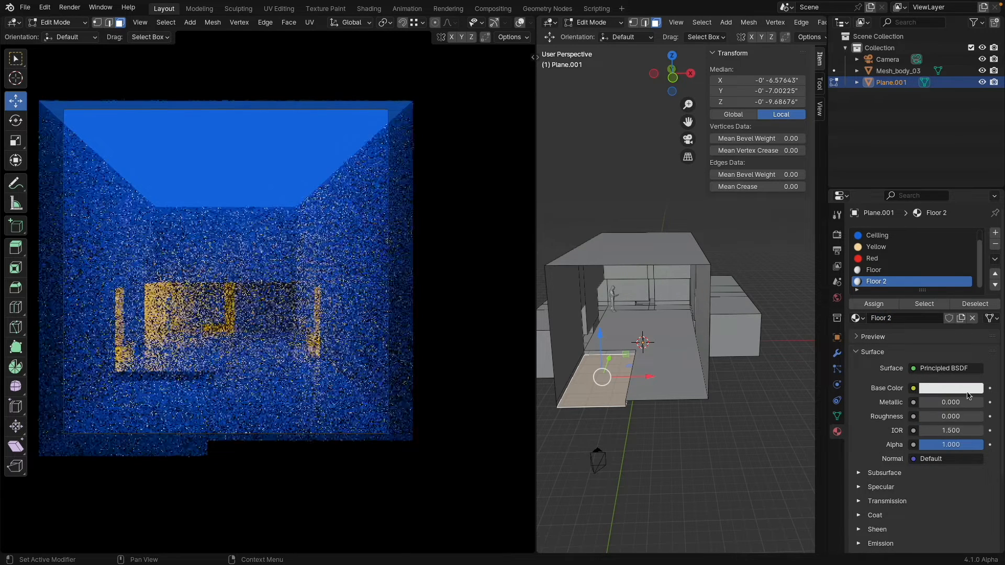
left_click(968, 389)
left_click_drag(976, 262, 973, 272)
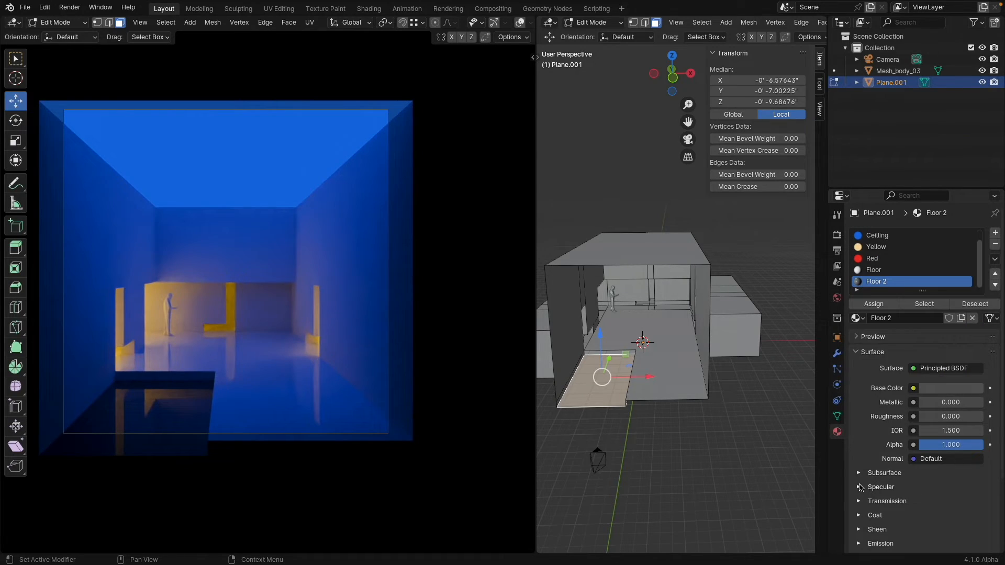
Set the roughness to 0.234 on the Floor material and 0.315 on the Floor 2 material
left_click(881, 271)
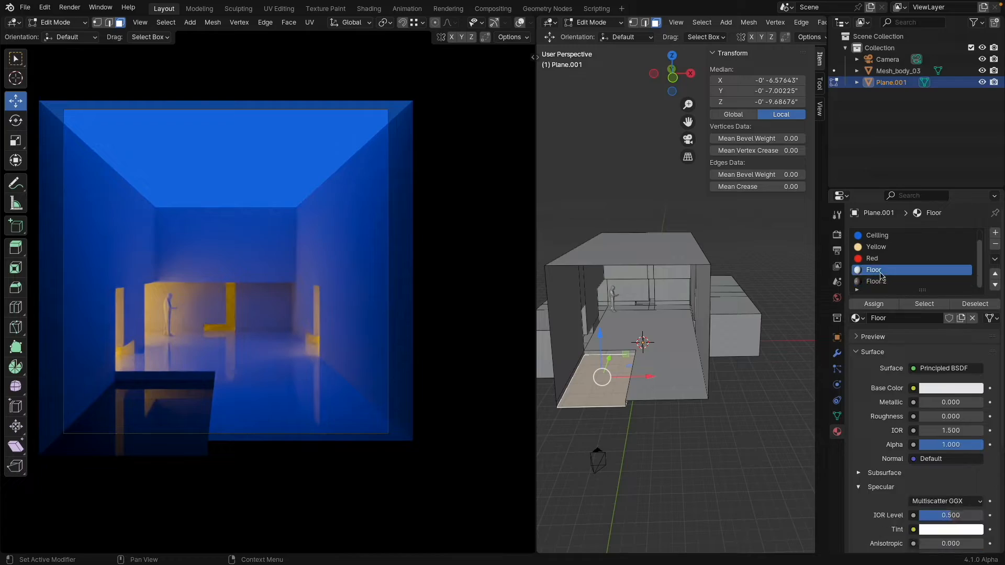
left_click_drag(940, 418, 955, 419)
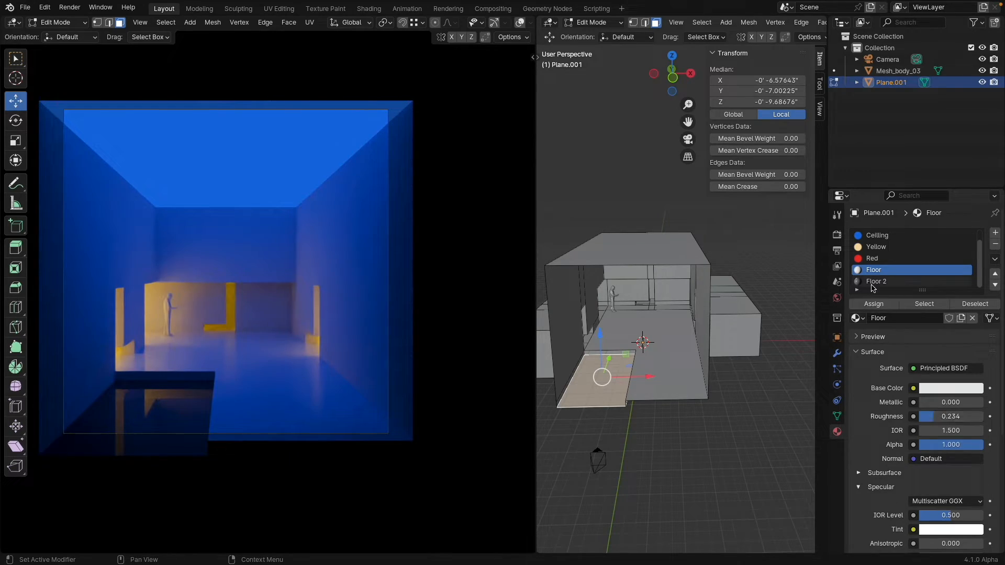
left_click(890, 282)
mouse_move(937, 402)
left_mouse_down()
mouse_move(983, 402)
mouse_move(920, 402)
mouse_move(965, 417)
mouse_move(941, 419)
left_mouse_up()
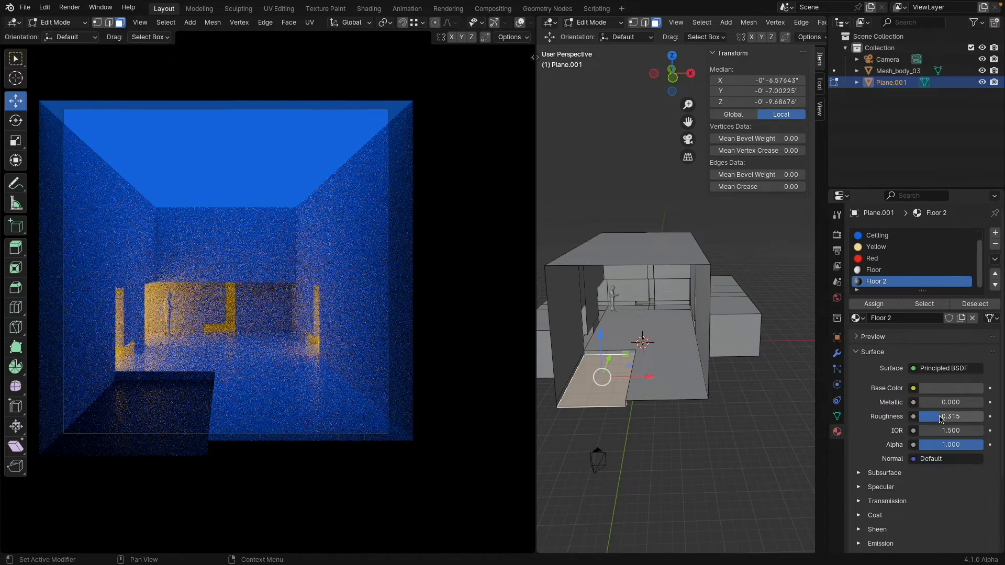
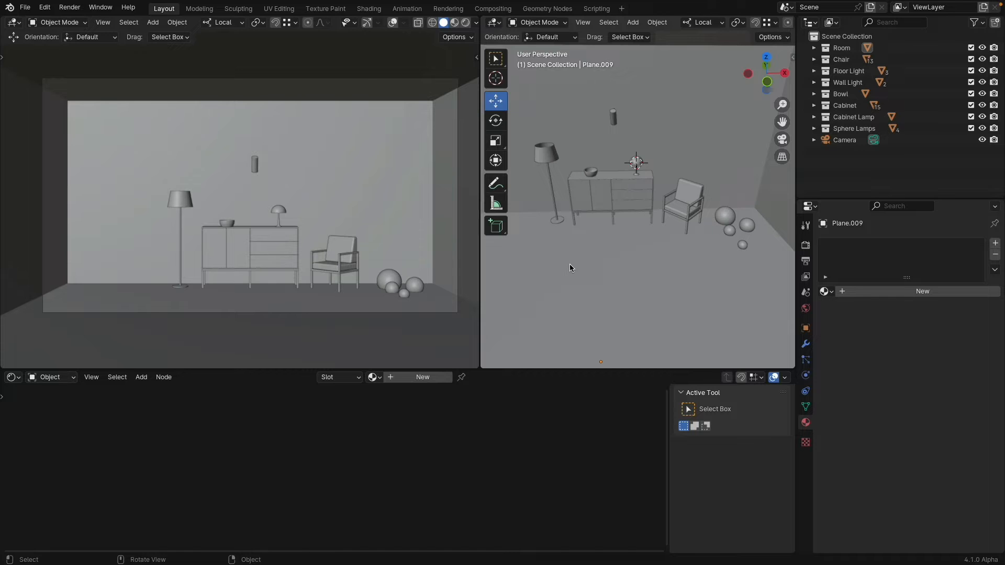
middle_click_drag(570, 266, 639, 243)
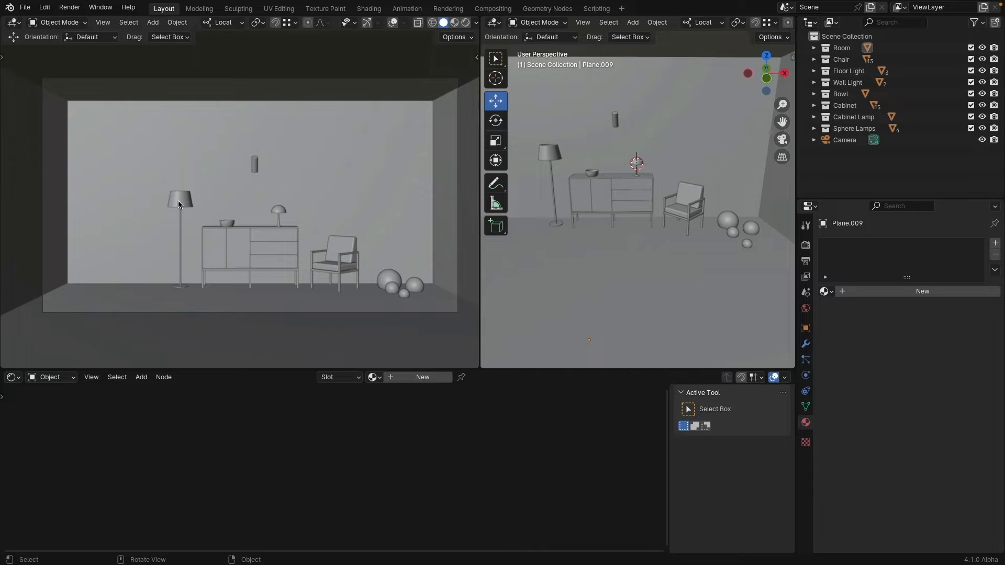
middle_click_drag(651, 179, 626, 122)
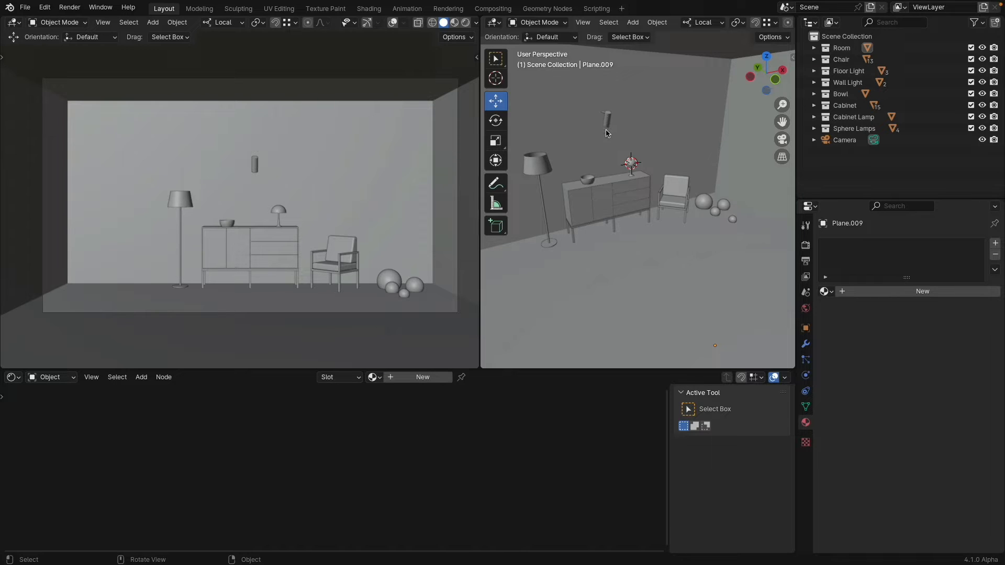
Snap the 3D cursor to the floor lamp's shade and add a point light there
middle_click_drag(606, 130, 596, 158)
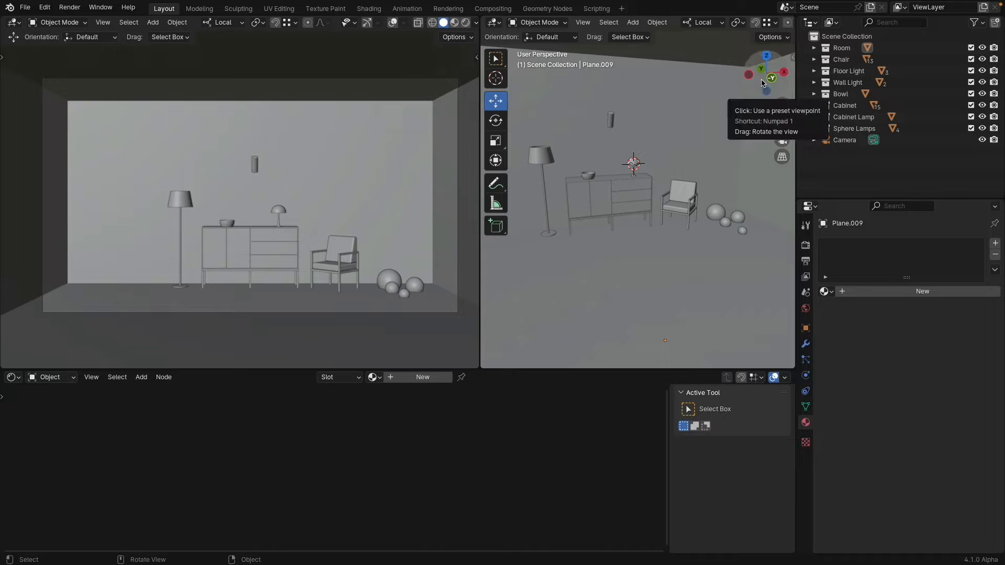
left_click(546, 159)
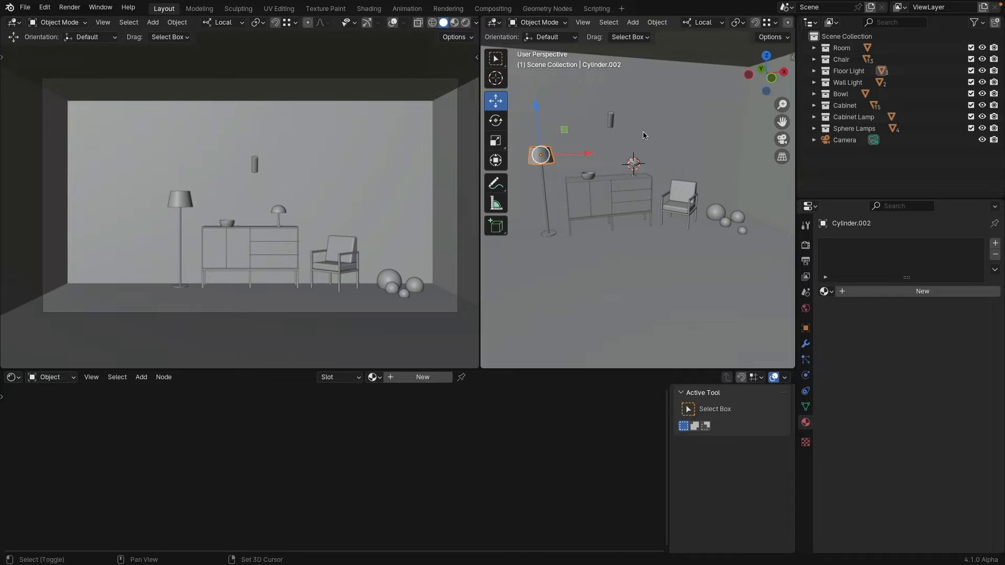
key("shift+s")
left_click(639, 198)
middle_click_drag(601, 166, 664, 193, "shift")
middle_click_drag(642, 176, 627, 164)
key("shift+a")
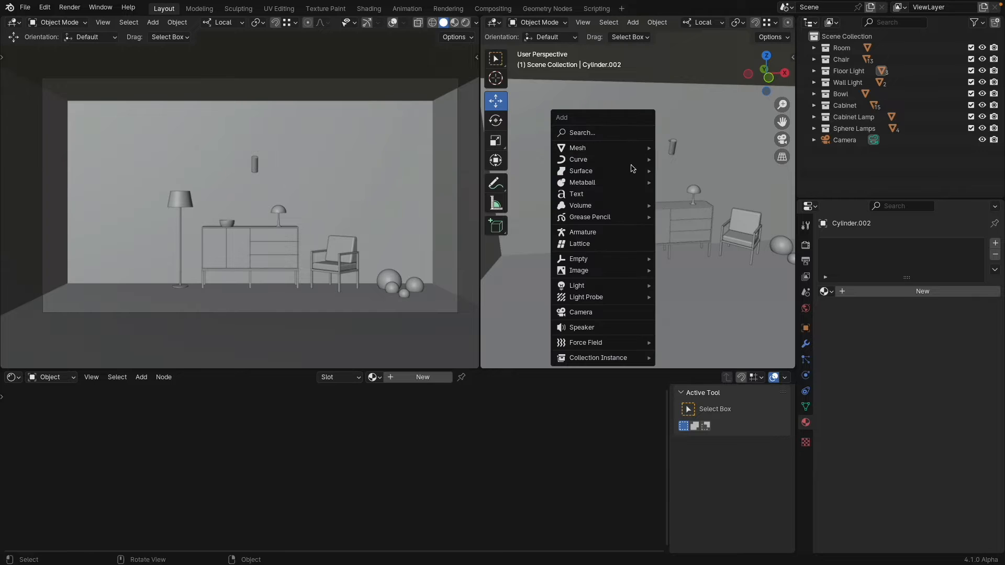
mouse_move(619, 287)
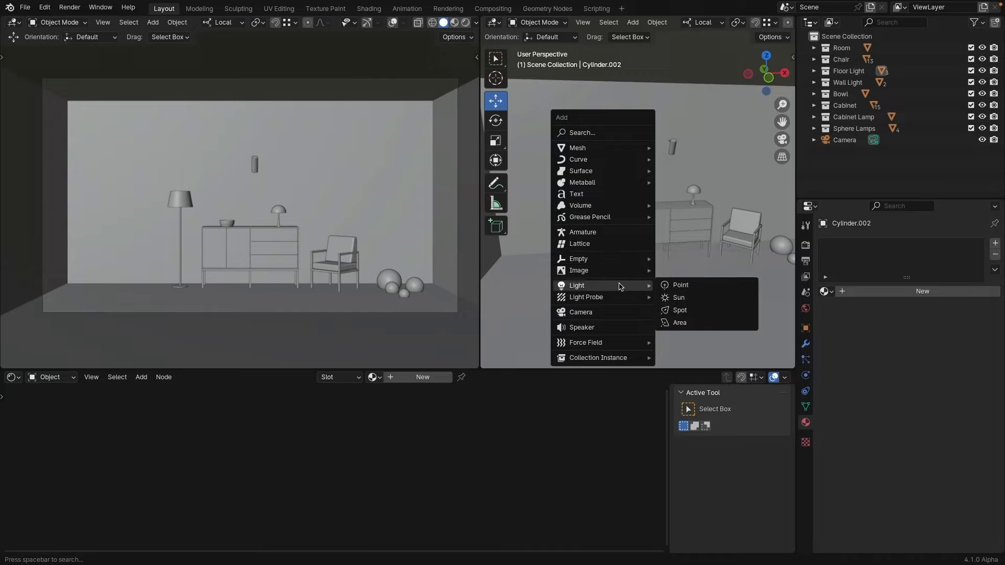
left_click(691, 289)
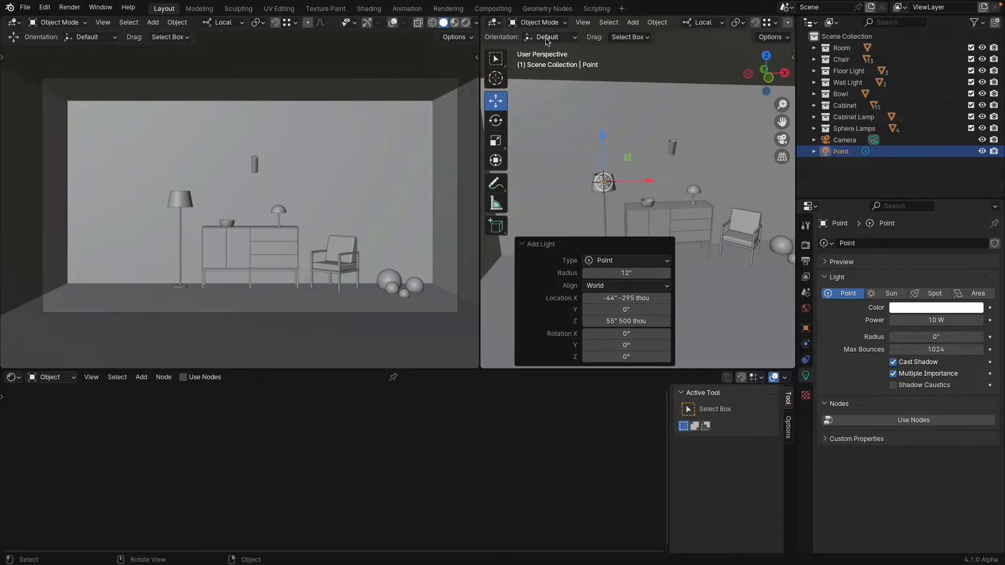
Show the floor lamp in front wireframe view and set its point light's radius to about 1.158 inches
left_click(582, 23)
left_click(610, 97)
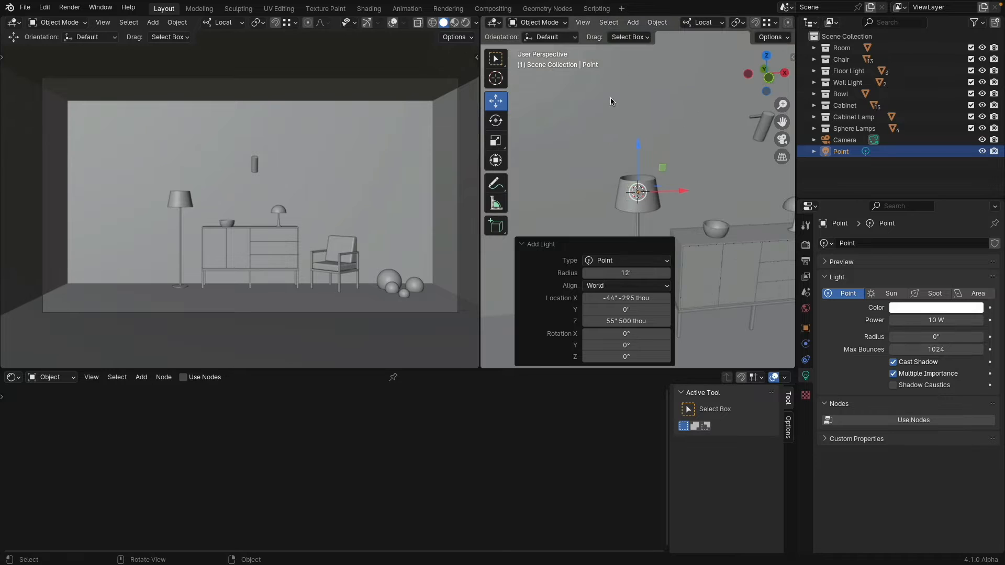
left_click(769, 77)
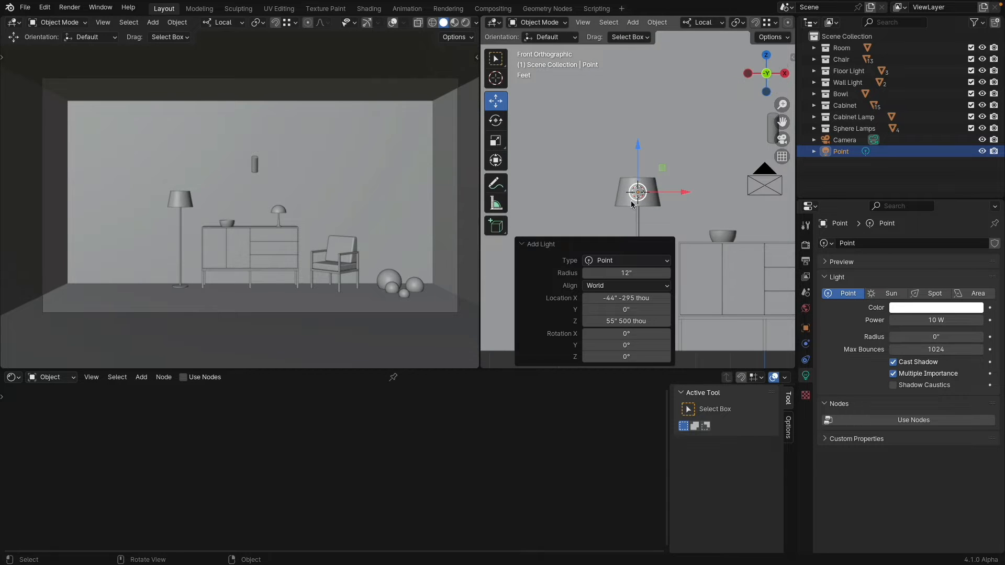
scroll(633, 202, "up", 4)
key("z")
left_click(647, 169)
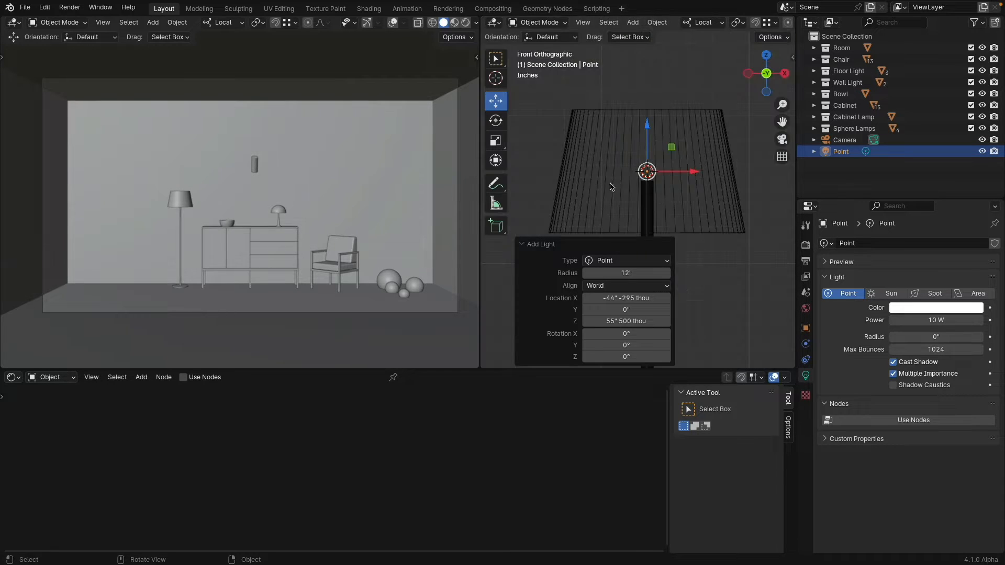
scroll(641, 171, "up", 3)
scroll(641, 173, "down", 4)
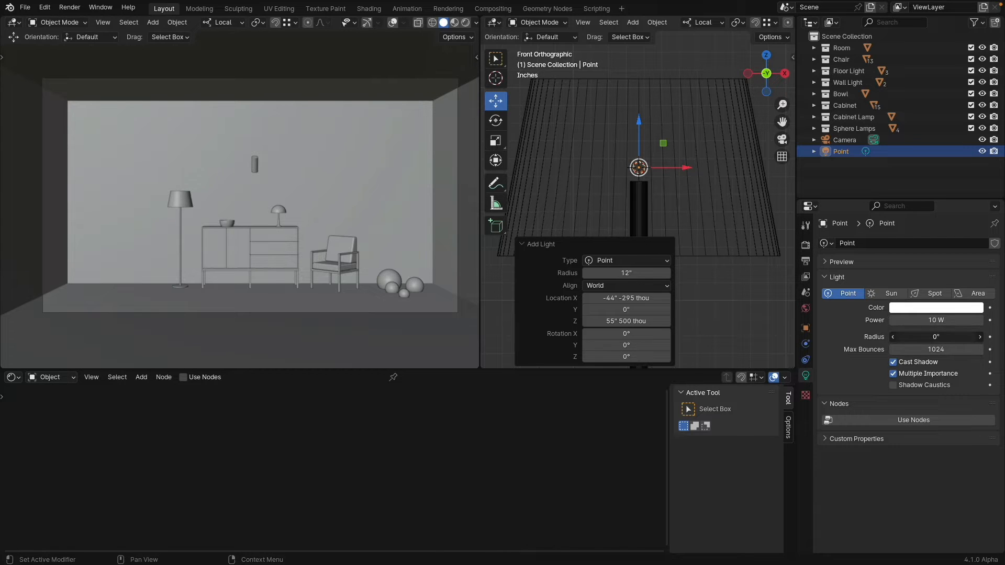
left_click_drag(936, 337, 948, 336)
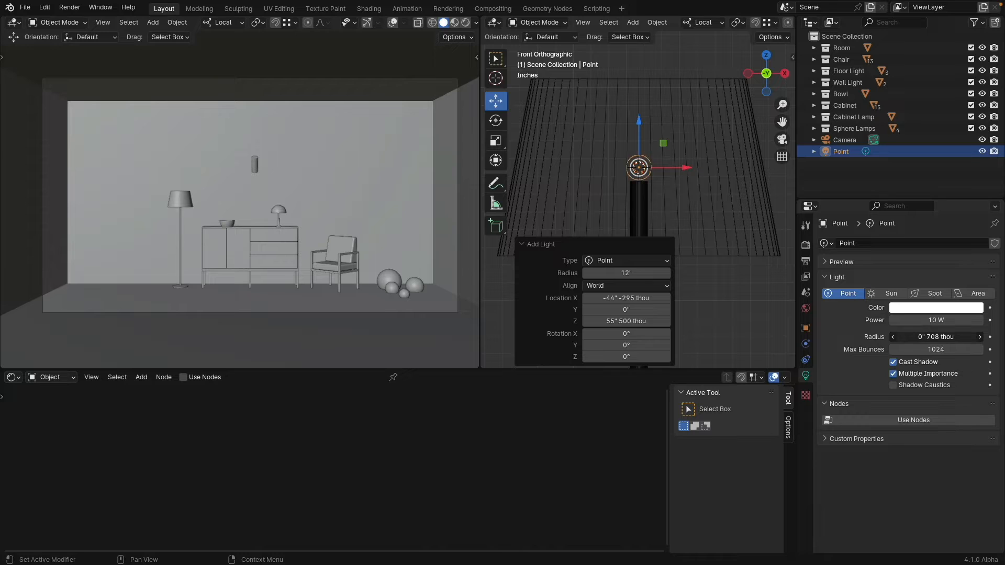
left_click_drag(936, 336, 946, 337)
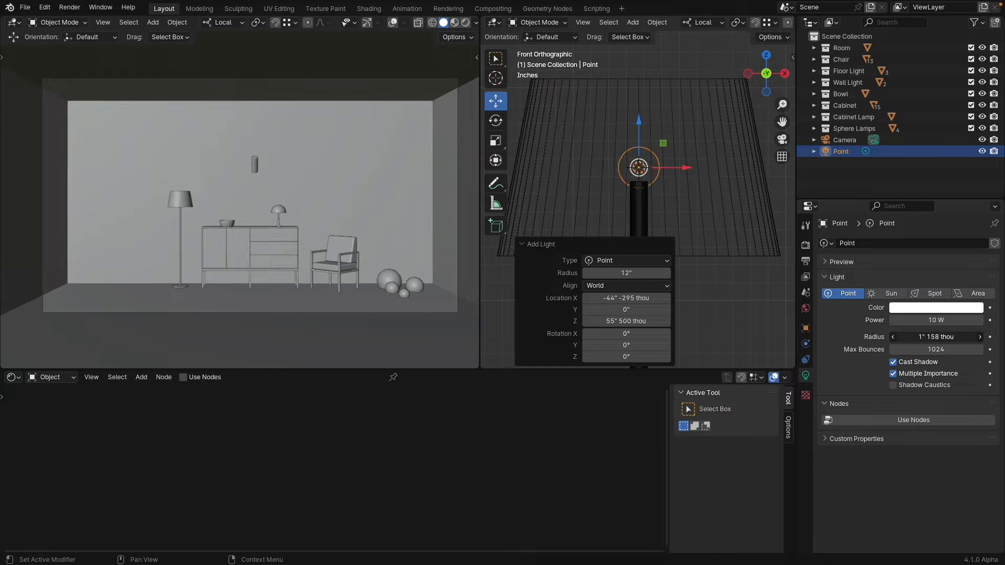
left_click(519, 244)
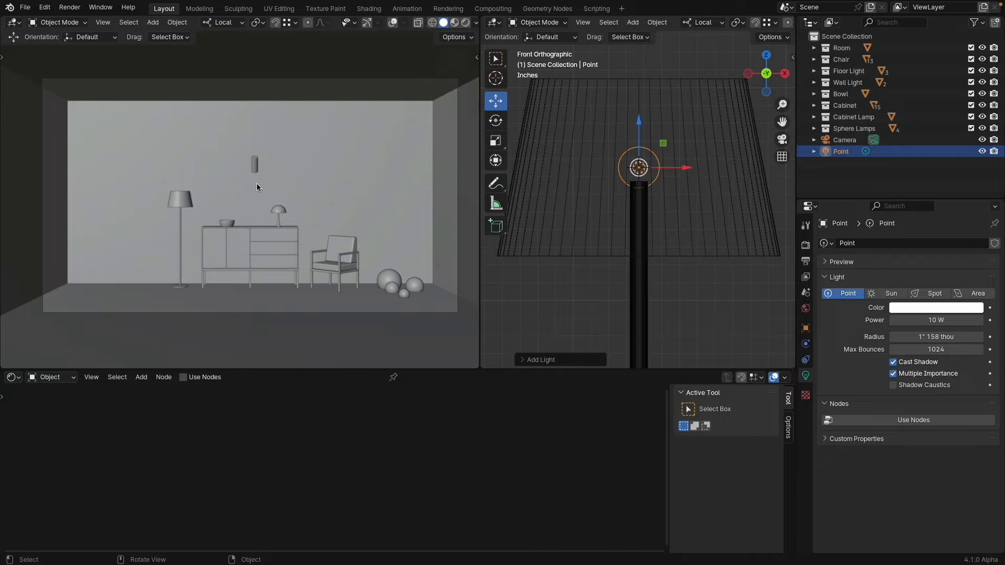
Switch the camera viewport to rendered shading and reduce the point light's radius to about 0.681 inches
key("z")
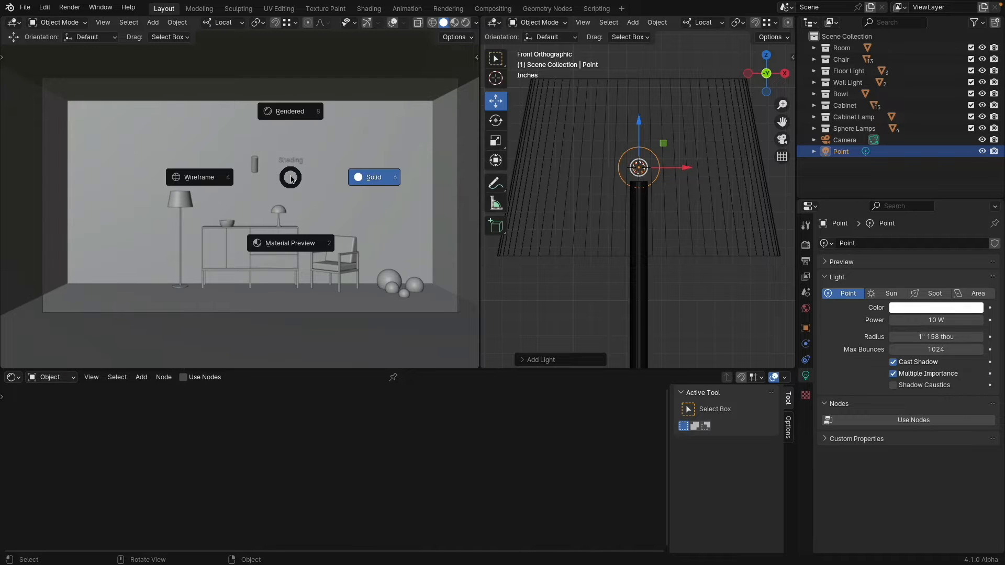
left_click(293, 119)
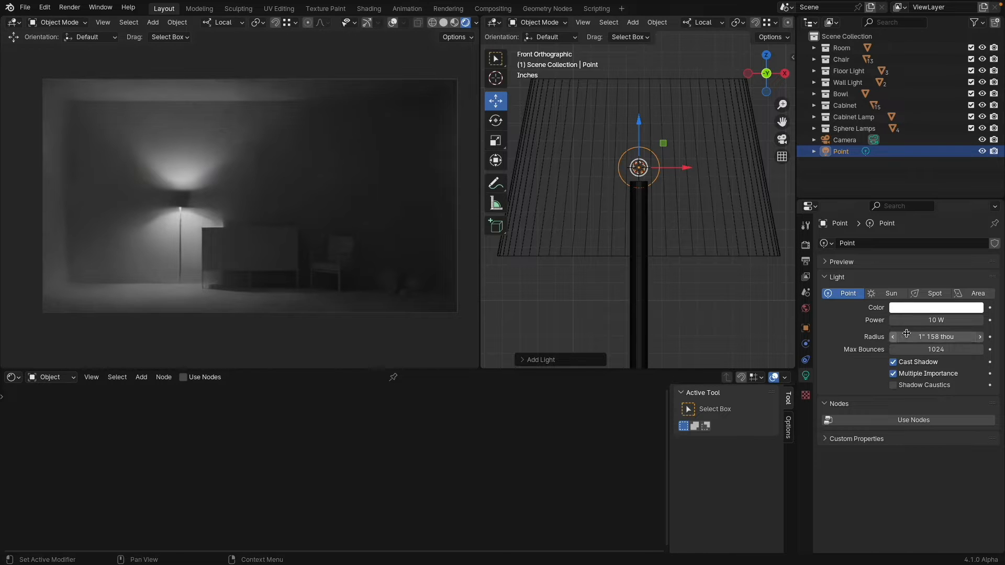
mouse_move(937, 336)
left_mouse_down()
mouse_move(848, 337)
mouse_move(975, 337)
mouse_move(920, 337)
left_mouse_up()
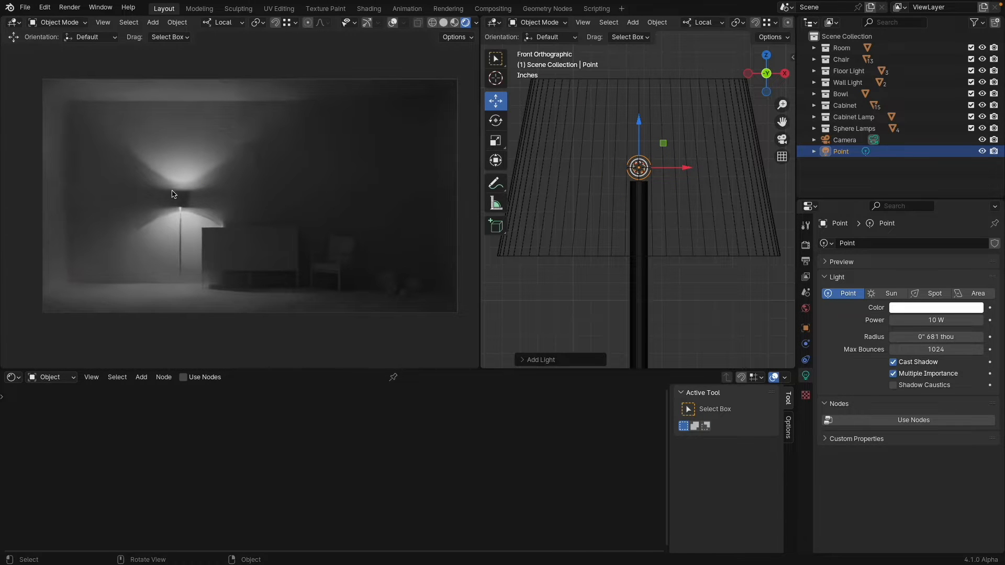
Set the viewport's maximum samples and the denoiser's start sample both to 50
left_click(806, 245)
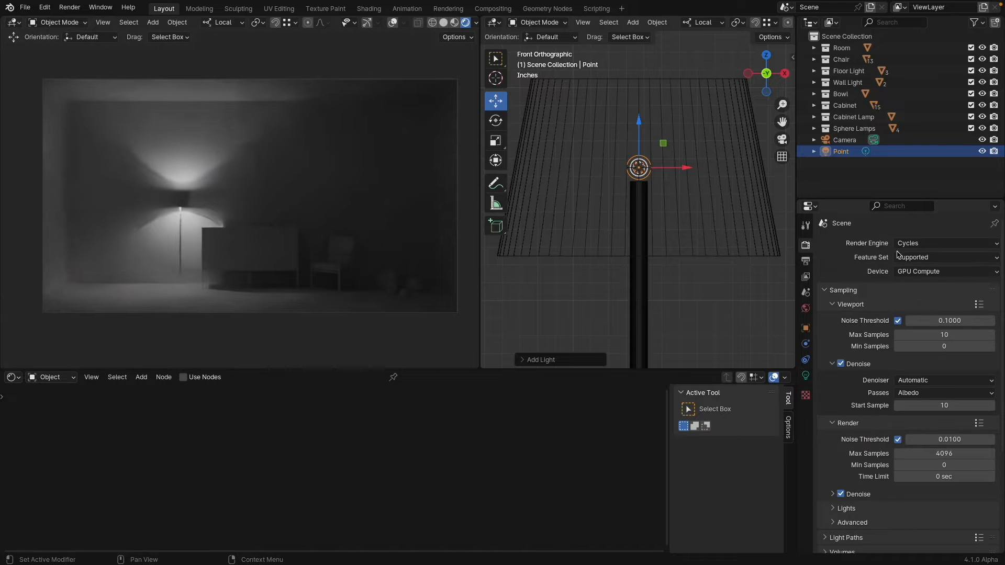
left_click(933, 340)
type("50")
key("Return")
left_click(951, 405)
type("50")
key("Return")
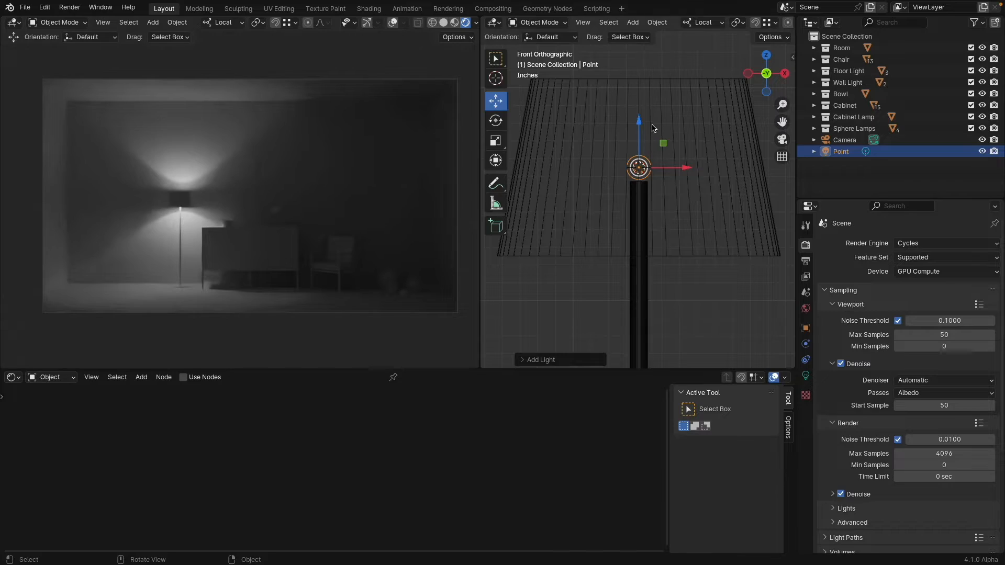
Try the point light near the lampshade's top edge, and move it down close to the bottom edge
left_click_drag(641, 125, 643, 46)
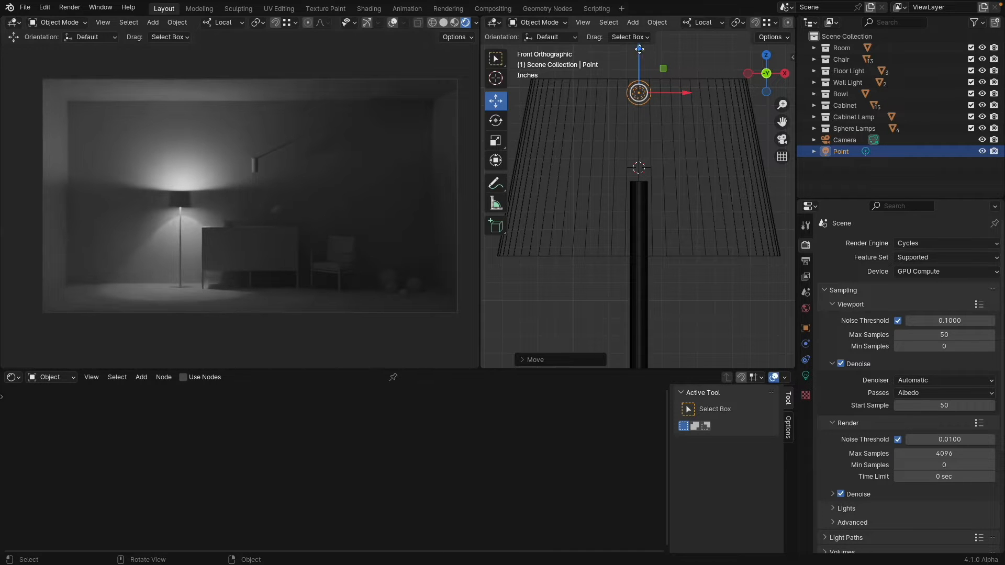
left_click_drag(639, 49, 643, 198)
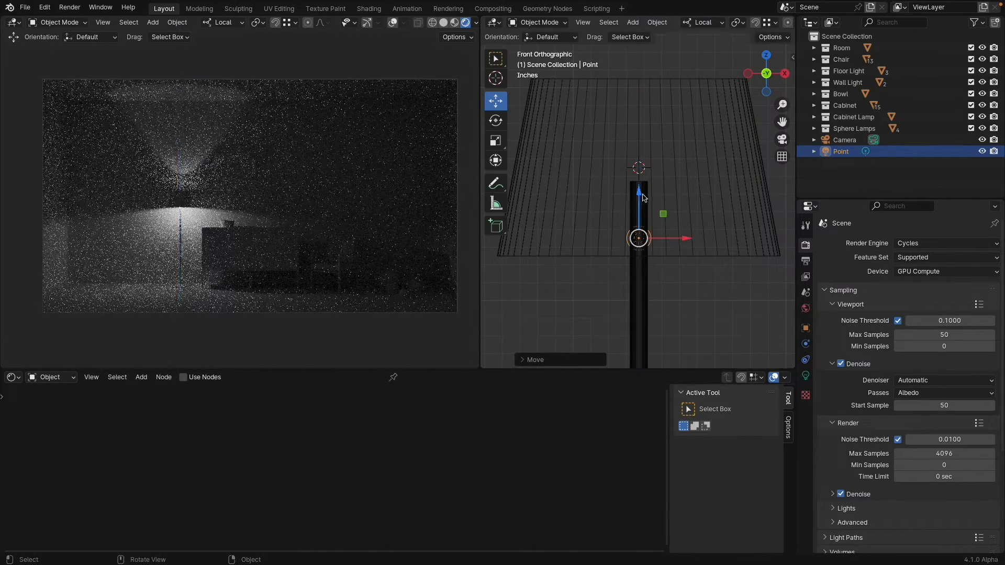
Shorten the floor lamp's pole by lowering its upper end to the lampshade's bottom edge
left_click(648, 201)
left_click(548, 24)
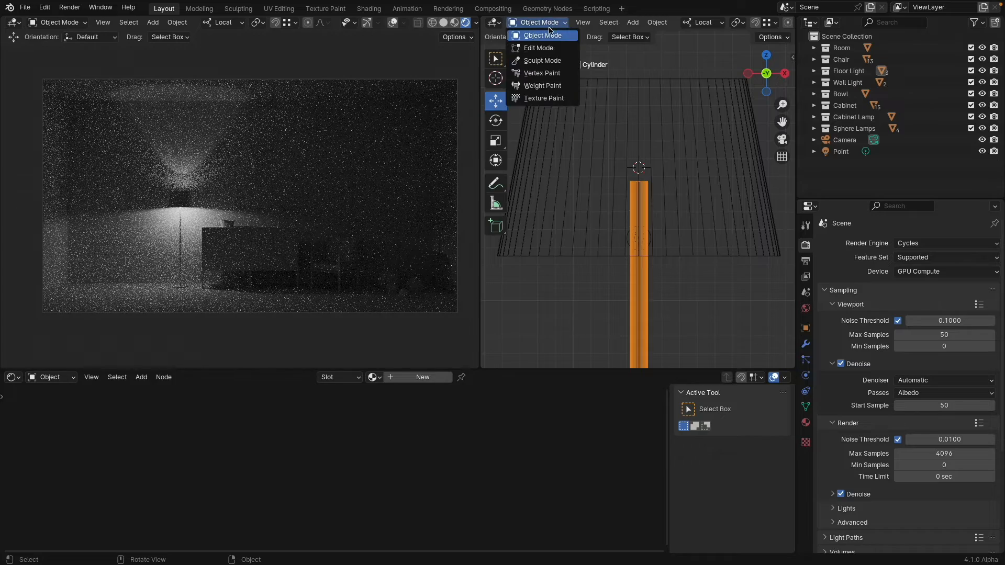
left_click(546, 48)
left_click_drag(640, 148, 651, 212)
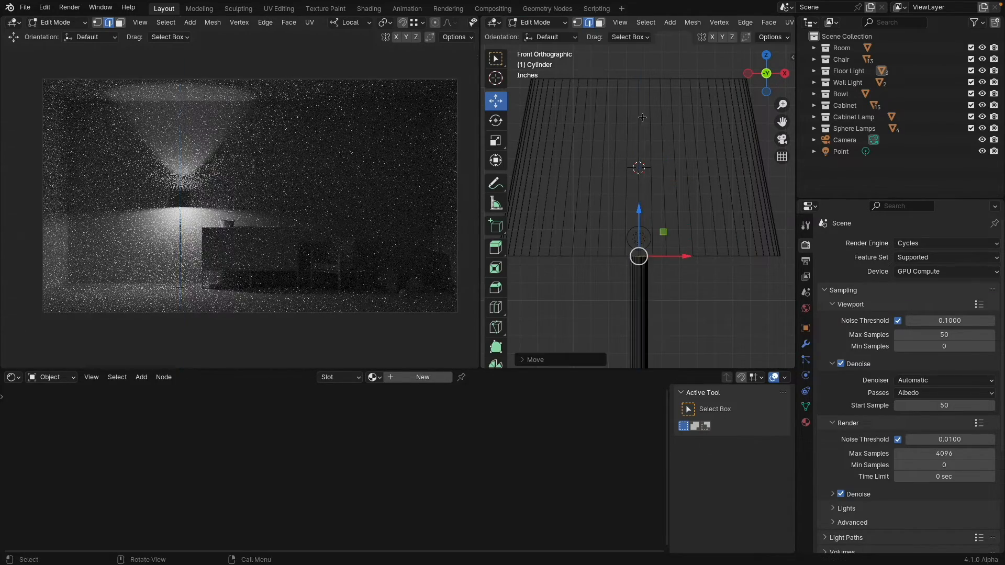
left_click(544, 23)
left_click(544, 35)
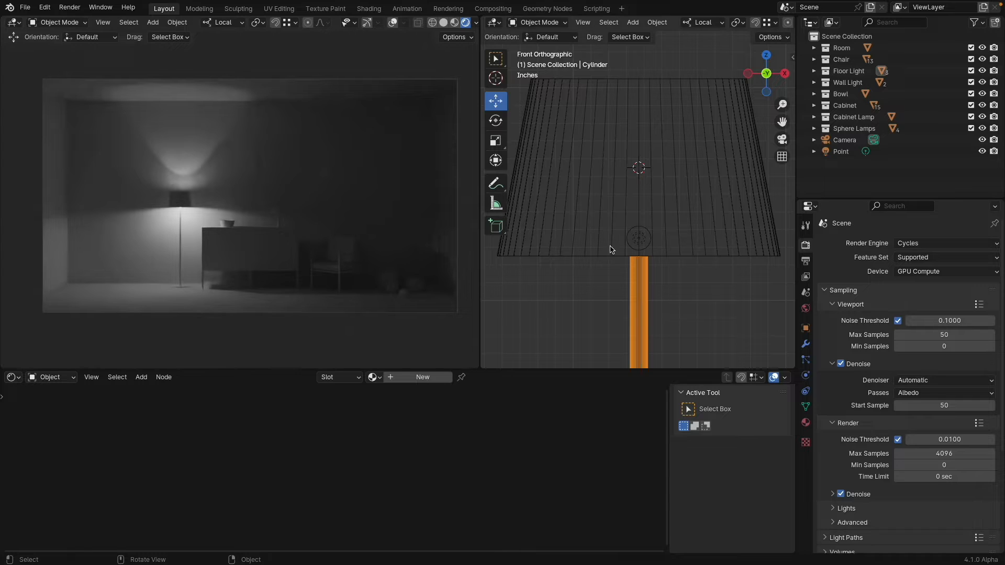
Move the point light up to the middle of the lampshade and set its radius to 1.5 inches
left_click(641, 239)
left_click_drag(640, 193, 653, 131)
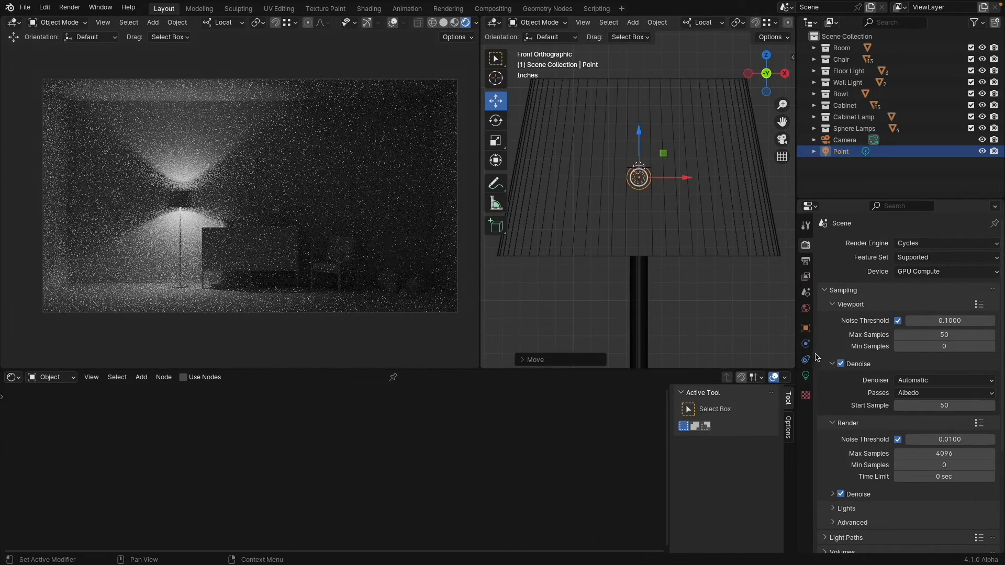
left_click(806, 375)
double_click(924, 335)
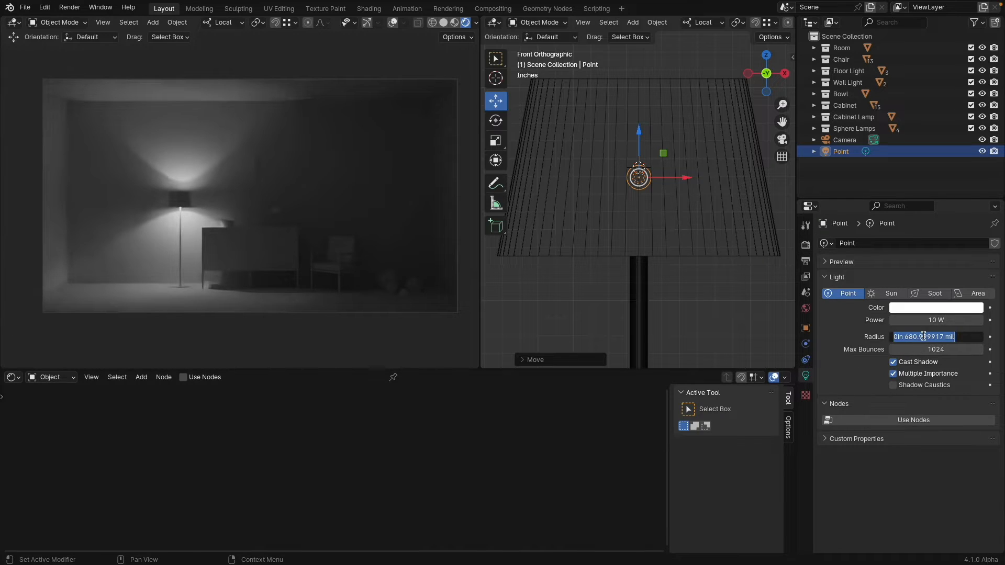
type("1.5")
key("Return")
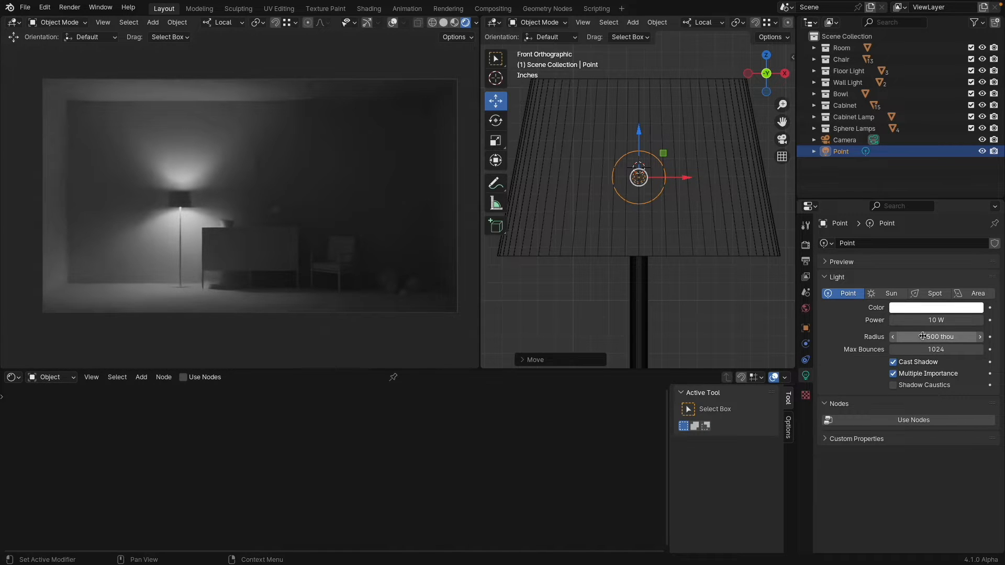
Snap the 3D cursor to the wall light's tilted cylinder and add a point light there
scroll(664, 187, "down", 5)
middle_click_drag(785, 165, 654, 199, "shift")
middle_click_drag(672, 160, 638, 292, "shift")
scroll(660, 177, "up", 3)
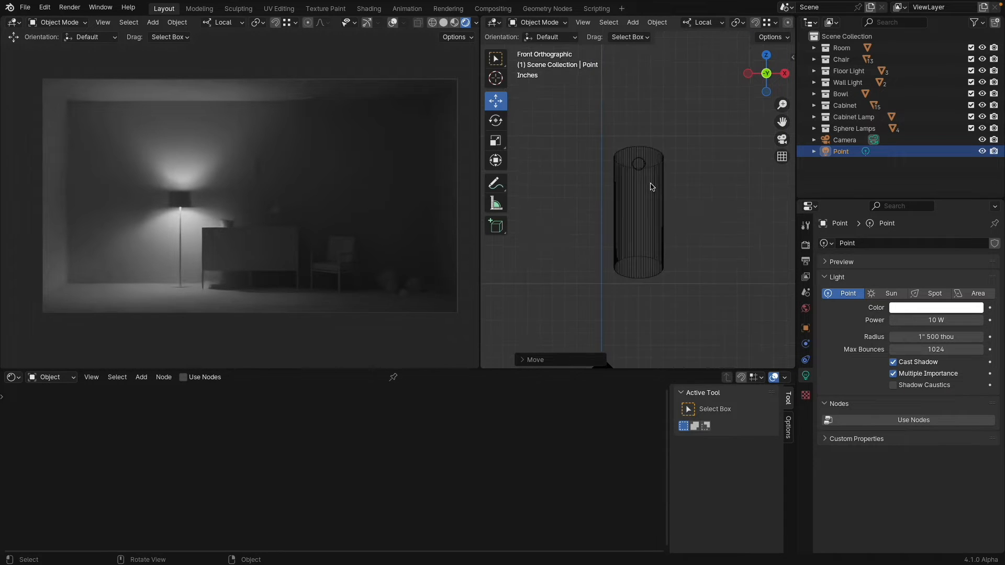
scroll(652, 188, "down", 3)
left_click(651, 189)
middle_click_drag(646, 195, 738, 272)
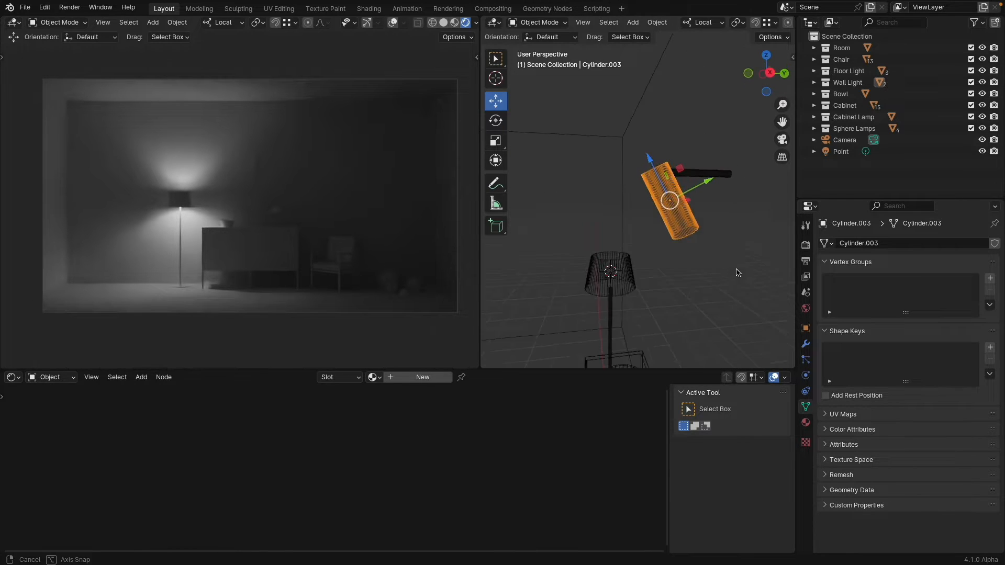
key("shift+s")
left_click(672, 280)
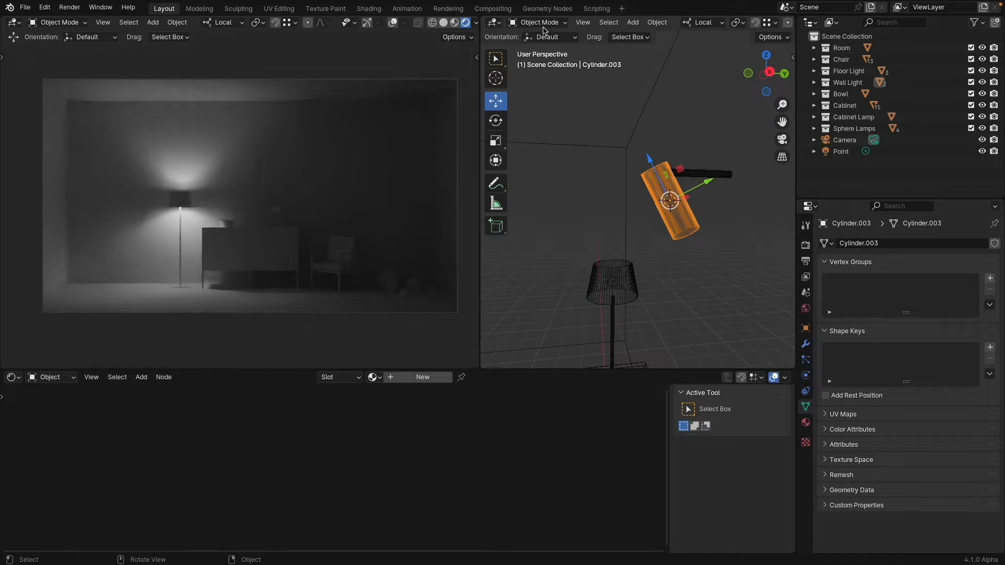
left_click(635, 23)
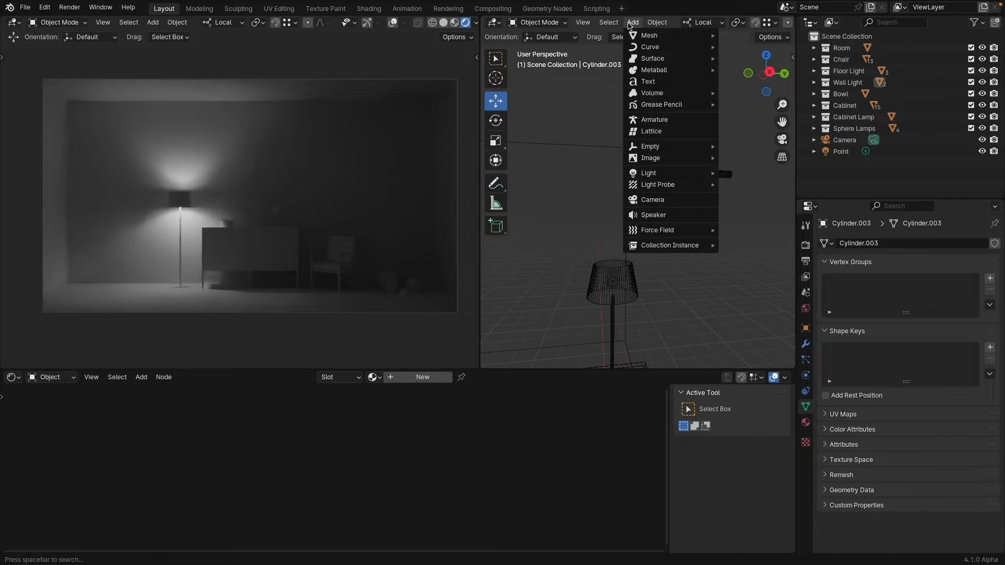
mouse_move(665, 174)
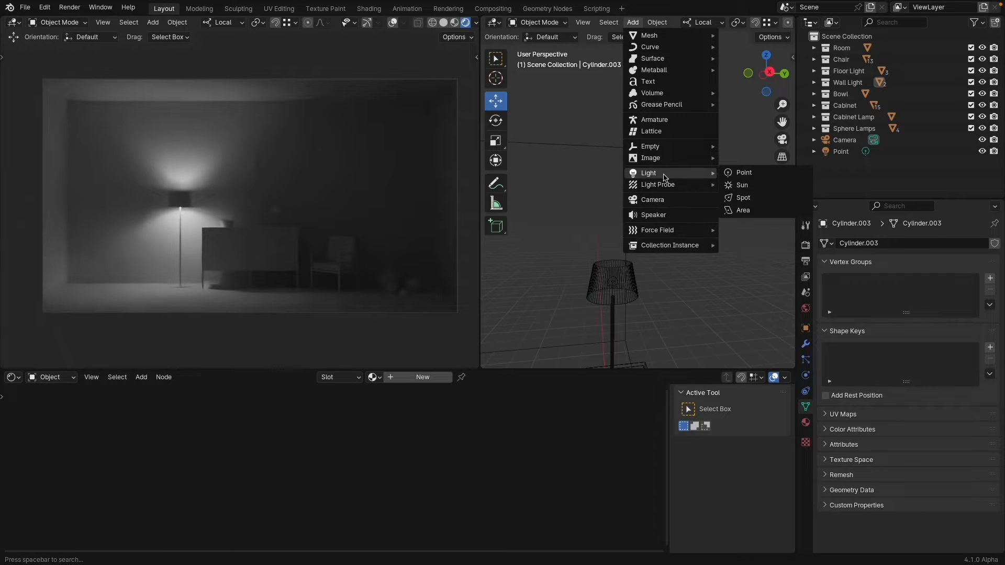
left_click(751, 175)
Set the wall light's point light radius to about 0.929 inches and rotate it in side view to match the cylinder's tilt
key("KP_3")
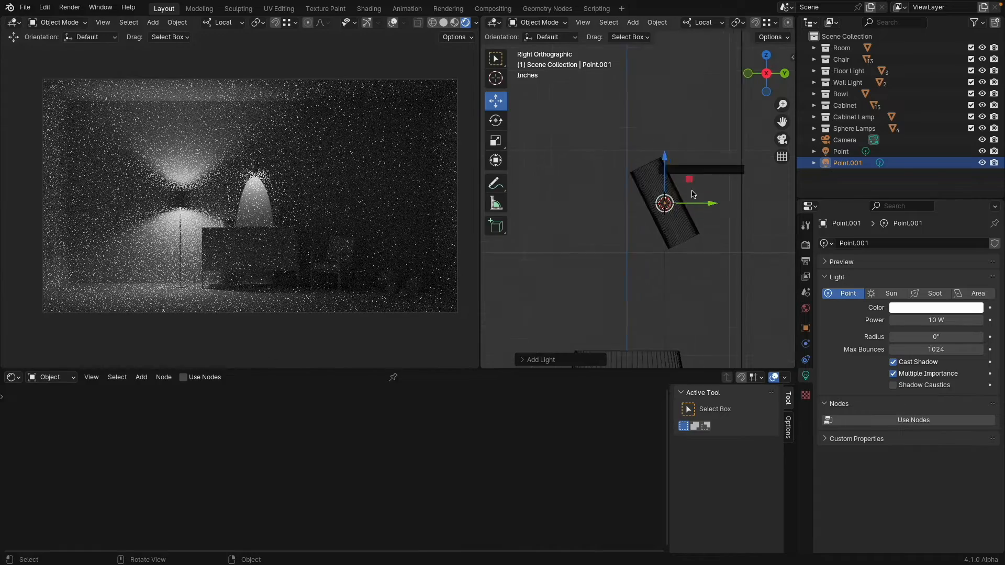
left_click_drag(926, 336, 946, 336)
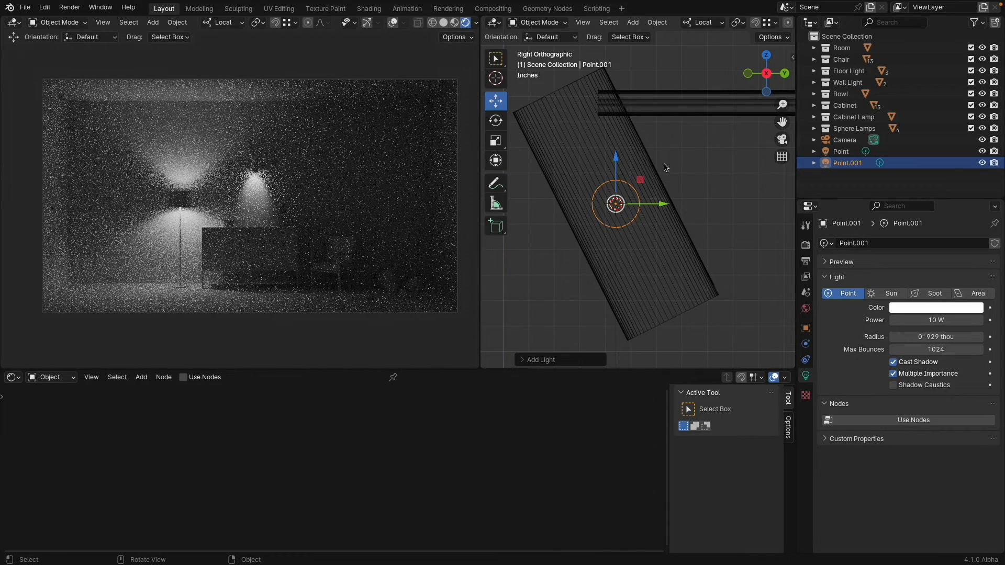
key("r")
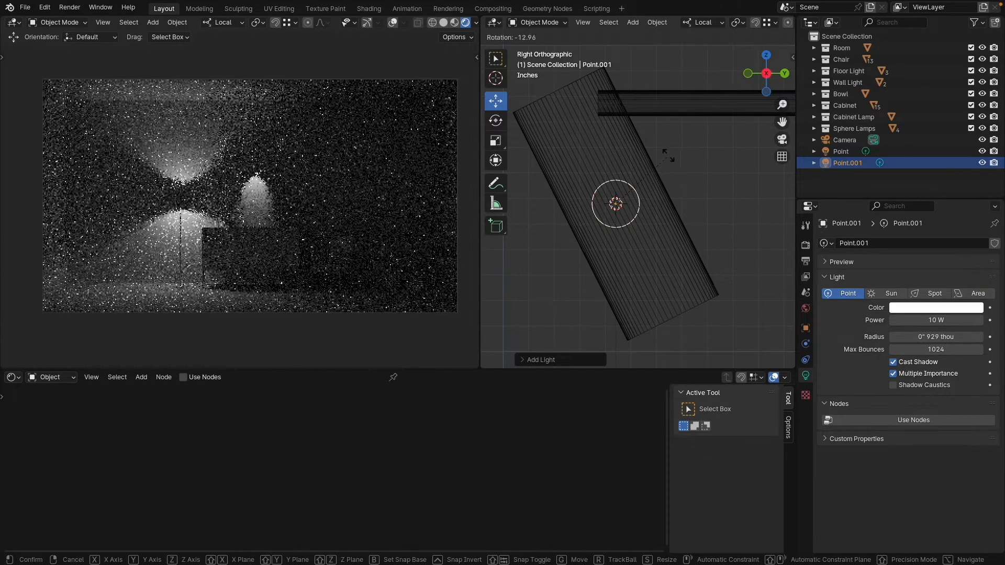
left_click(658, 147)
key("r")
left_click(658, 147)
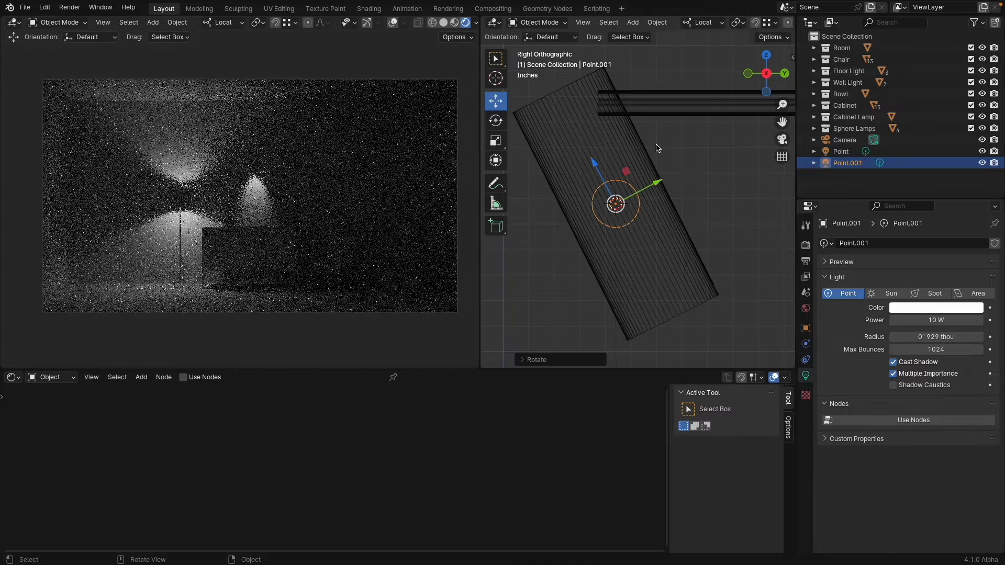
key("r")
left_click(658, 147)
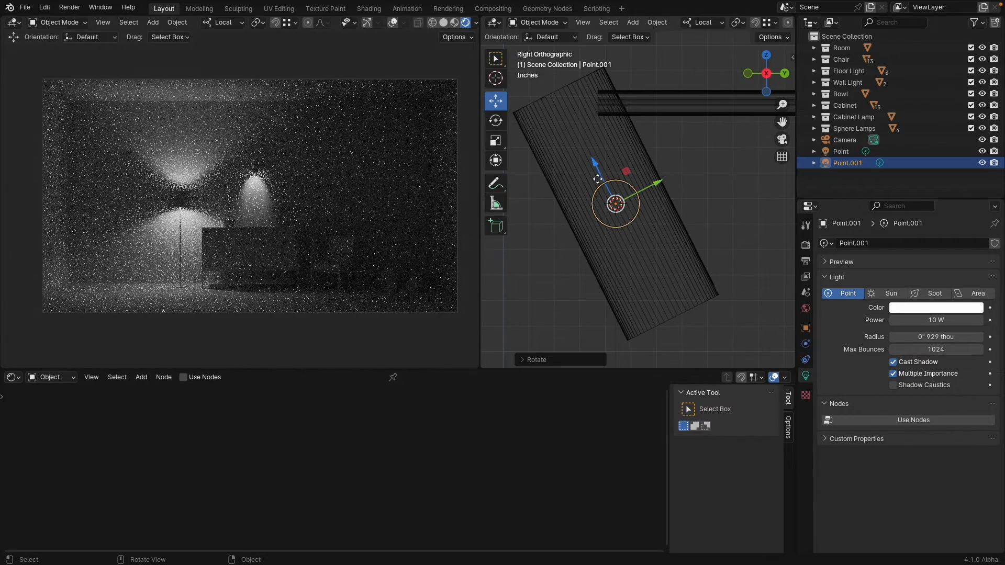
Move the wall light's point light slightly up the tilted cylinder along its local Z axis
left_click(699, 22)
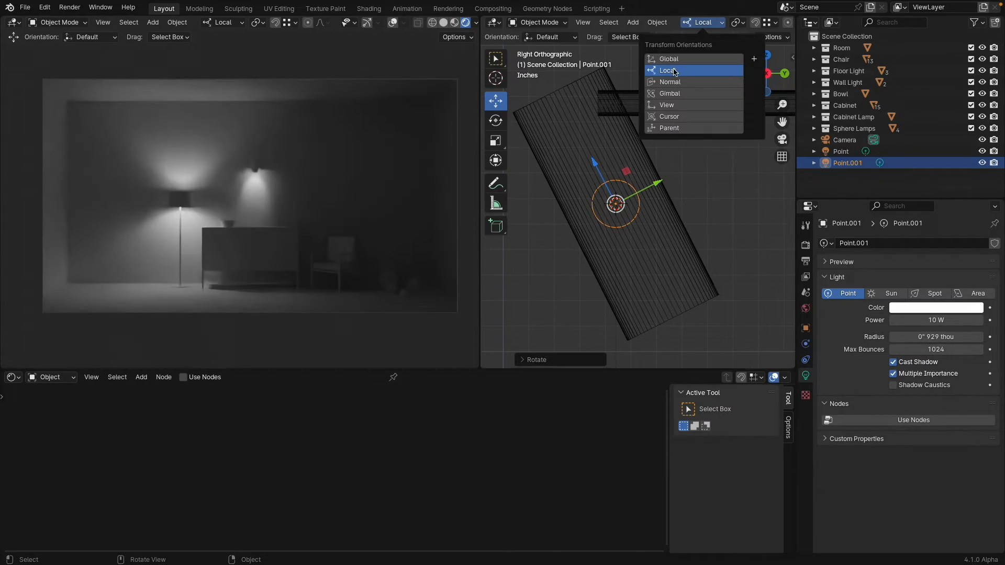
left_click_drag(597, 165, 572, 114)
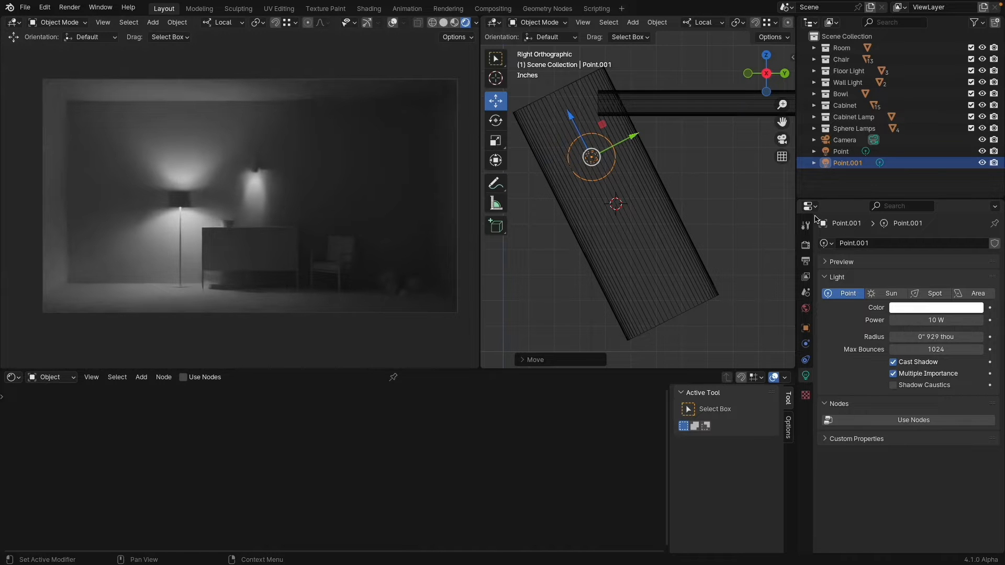
left_click_drag(572, 119, 579, 156)
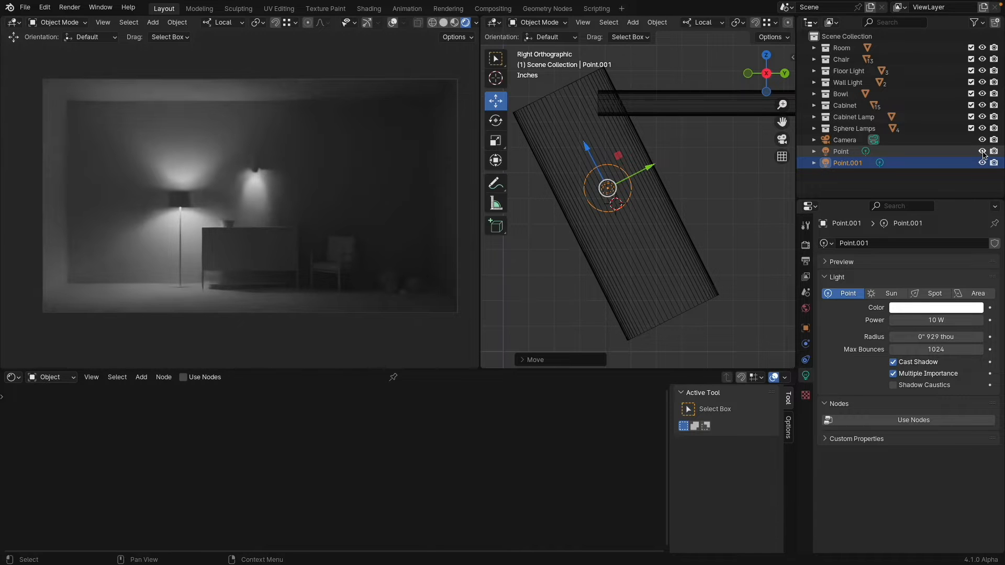
Hide both point lights in the viewport and snap the 3D cursor to the cabinet's bottom panel
left_click_drag(983, 151, 983, 163)
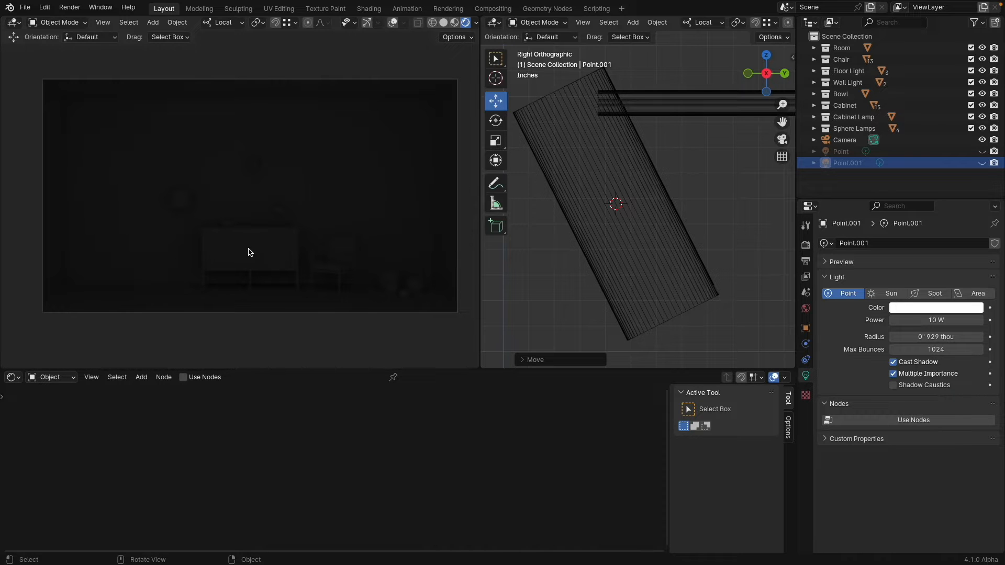
middle_click_drag(617, 204, 669, 175)
scroll(643, 222, "up", 4)
middle_click_drag(643, 222, 666, 240)
left_click(642, 239)
key("shift+s")
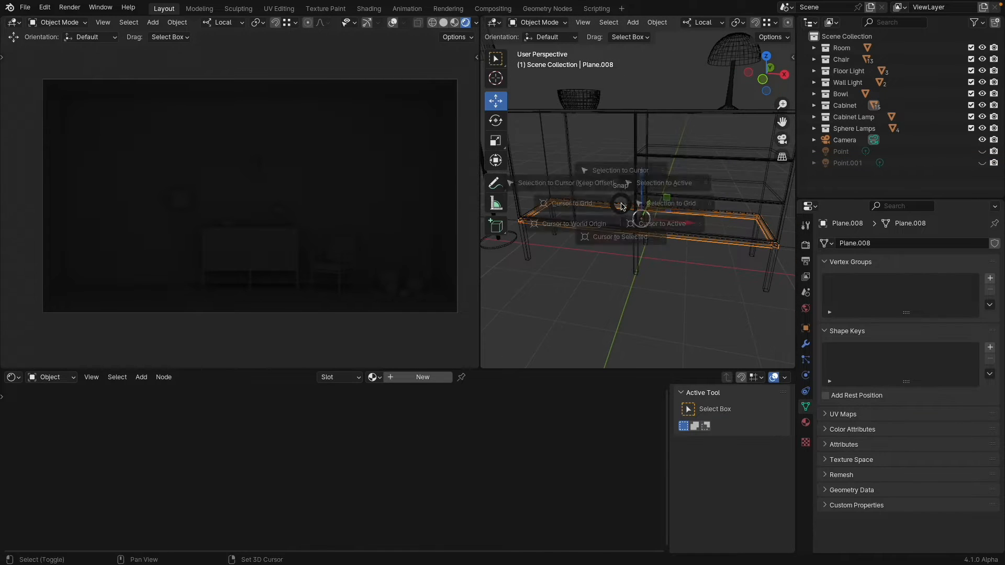
left_click(620, 269)
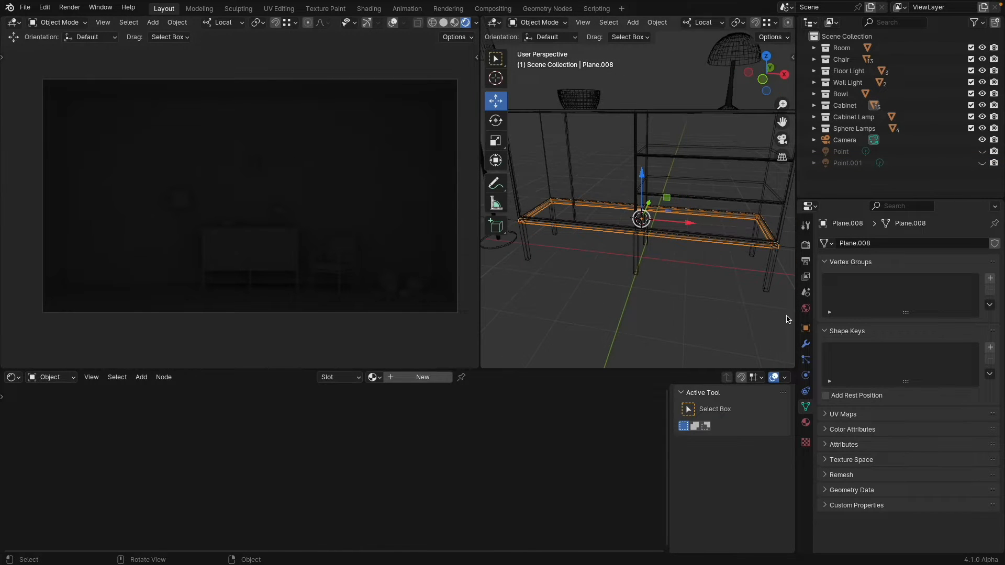
Add an area light at the 3D cursor beneath the cabinet and change its shape to Rectangle
key("shift+a")
mouse_move(651, 205)
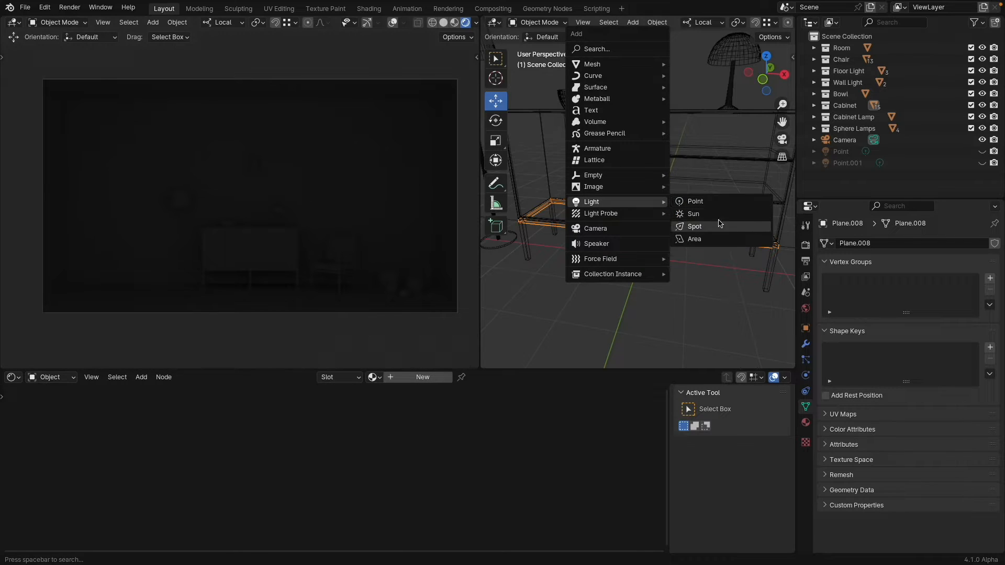
left_click(719, 244)
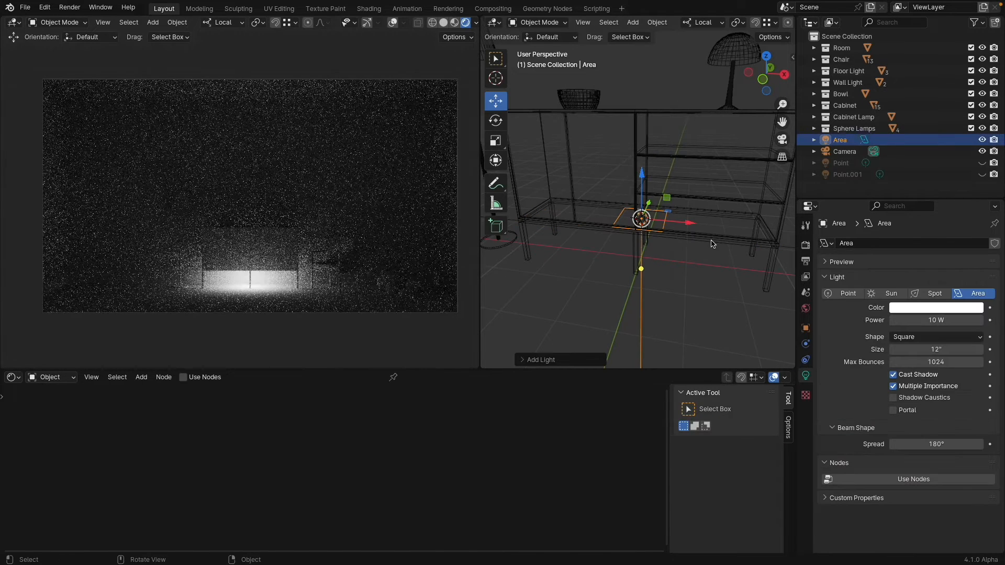
left_click(934, 337)
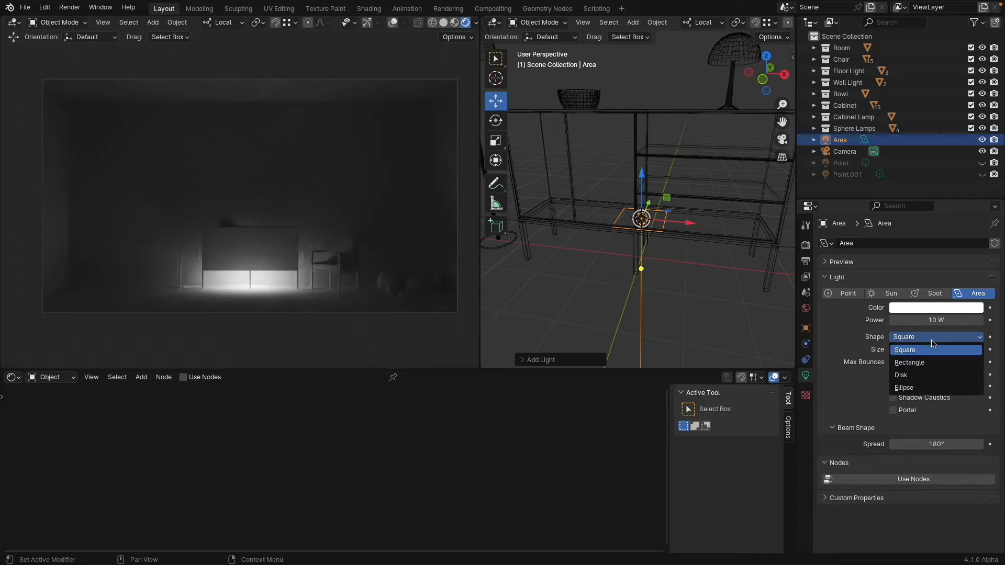
left_click(922, 363)
Set the area light's Y size to 1 inch and its X size to 50 inches
middle_click_drag(654, 261, 661, 288)
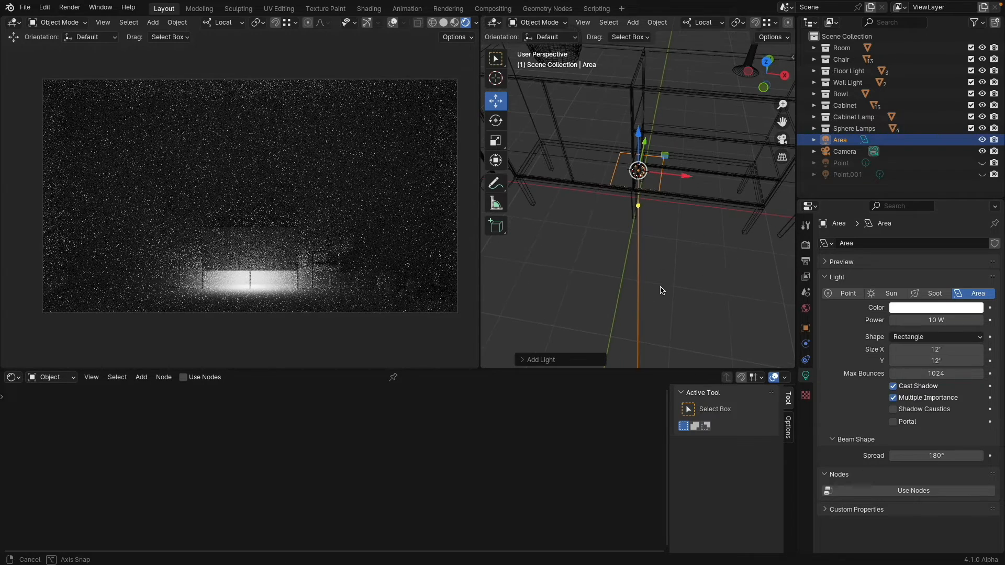
left_click(944, 360)
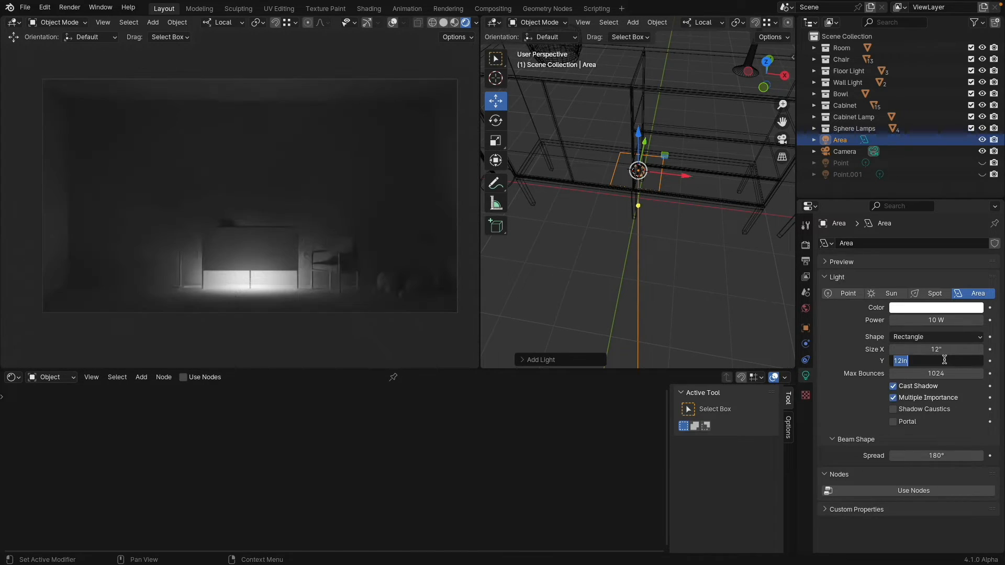
type("1")
key("Return")
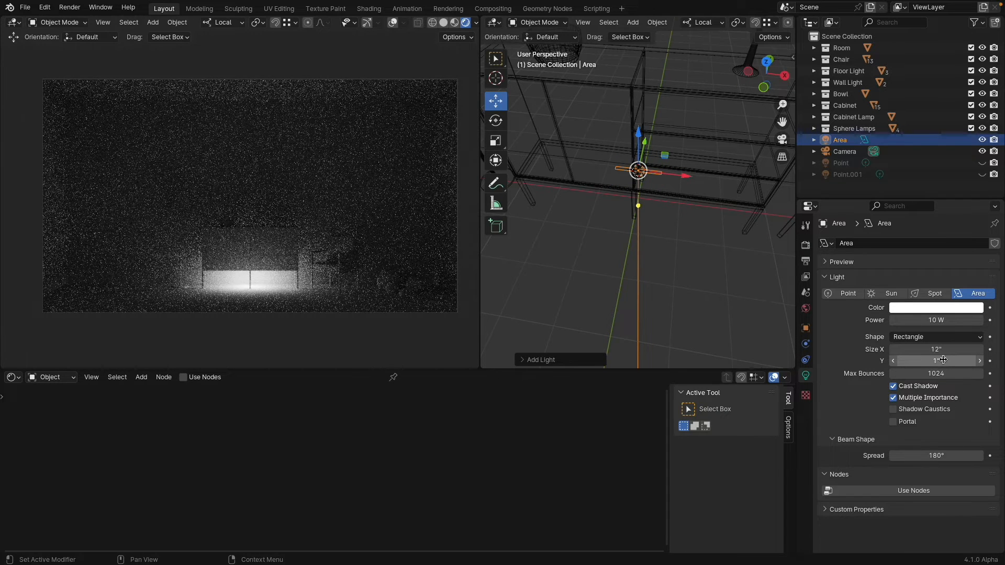
left_click(938, 349)
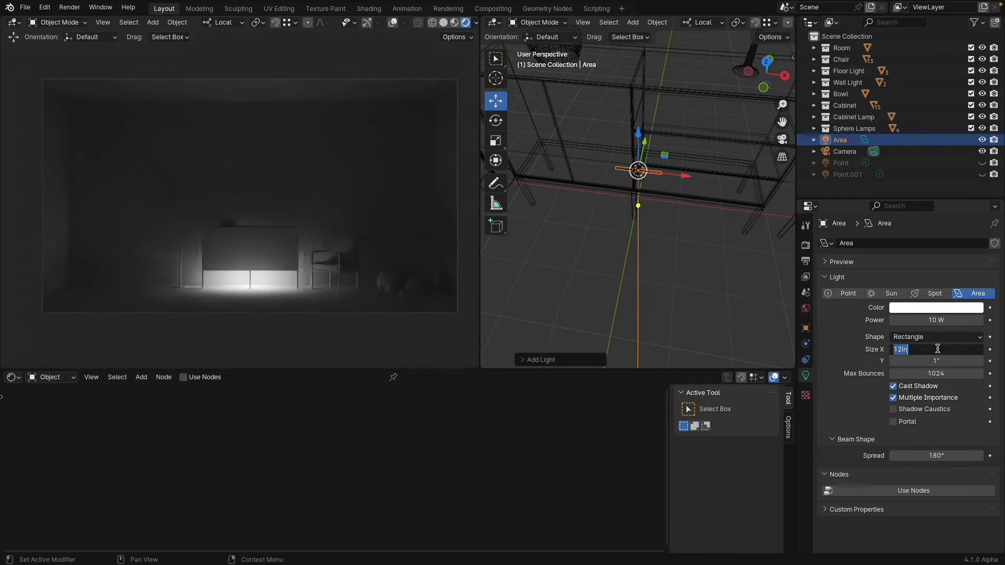
type("50")
key("Return")
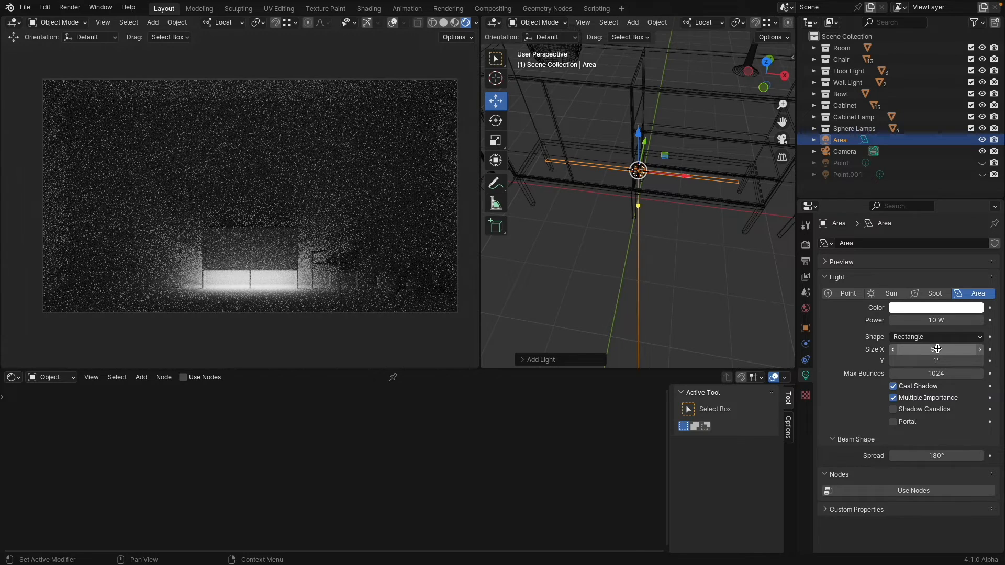
Move the area light back toward the rear of the cabinet's underside
middle_click_drag(701, 185, 618, 175)
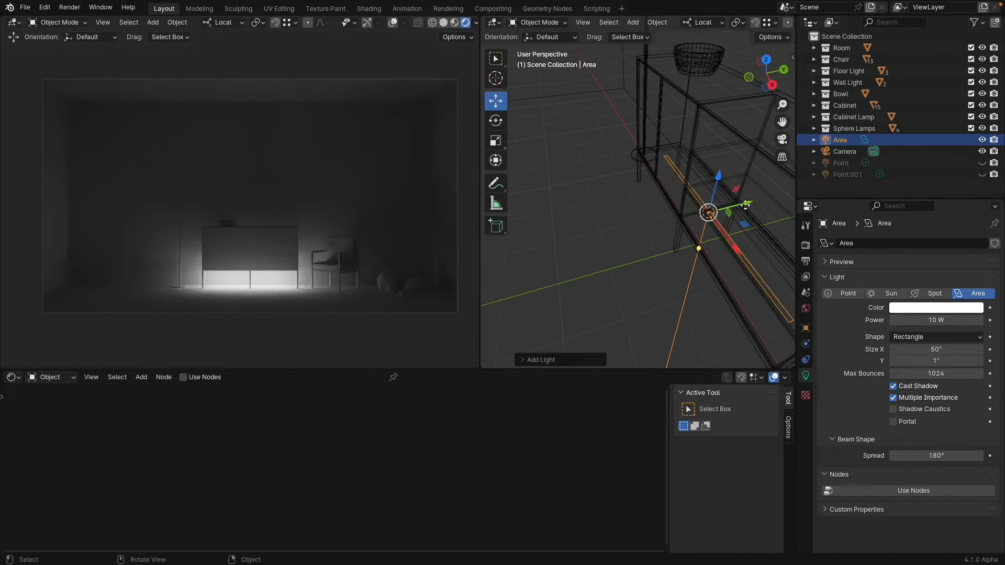
middle_click_drag(746, 204, 631, 195)
left_click_drag(631, 195, 606, 197)
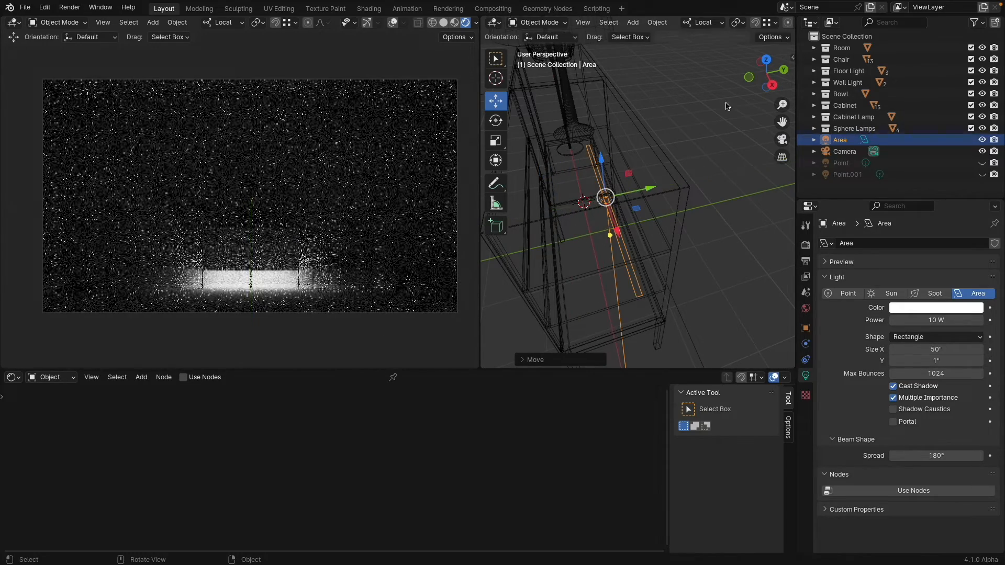
left_click(749, 77)
scroll(587, 257, "up", 3)
middle_click_drag(584, 260, 704, 228, "shift")
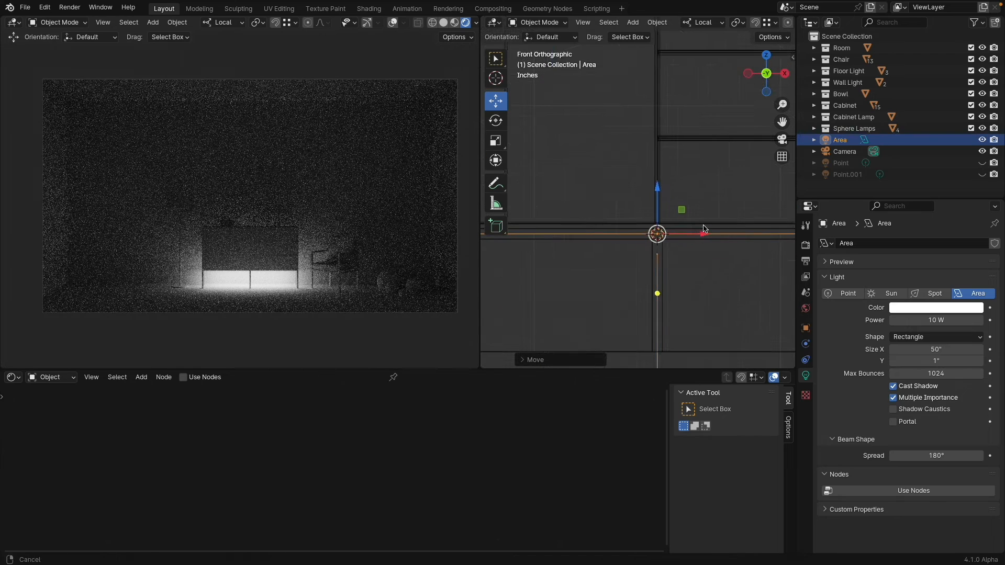
scroll(633, 213, "down", 5)
middle_click_drag(602, 218, 642, 252, "shift")
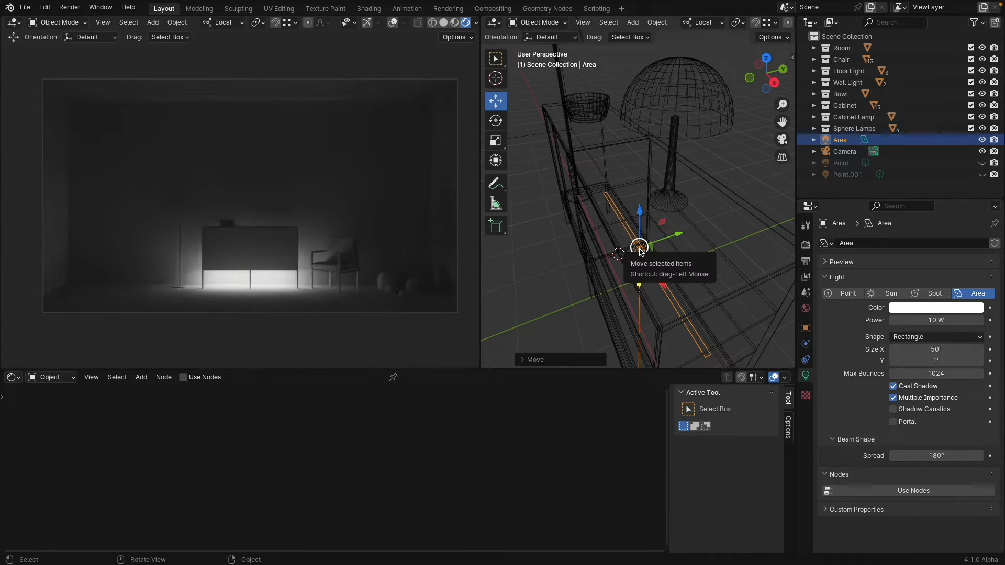
left_click_drag(640, 248, 643, 248)
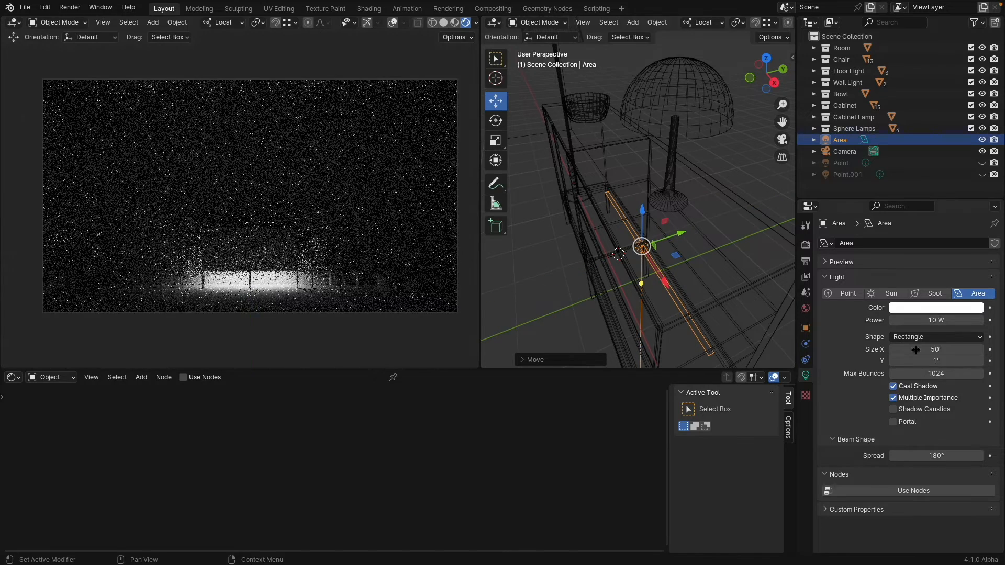
Try the area light's power at 2 W, and settle on 1 W
left_click(928, 321)
type("2")
key("Return")
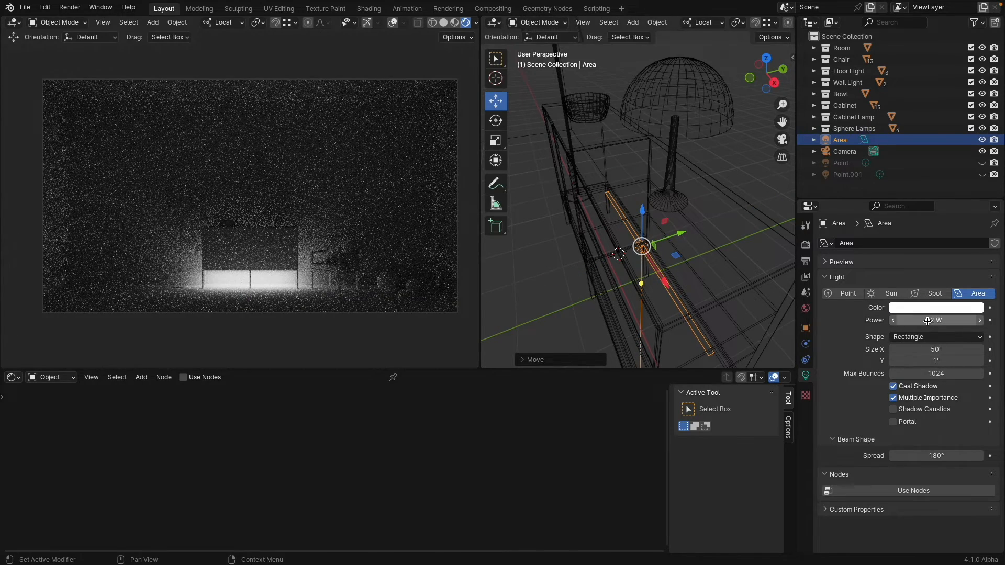
left_click(928, 321)
type("1")
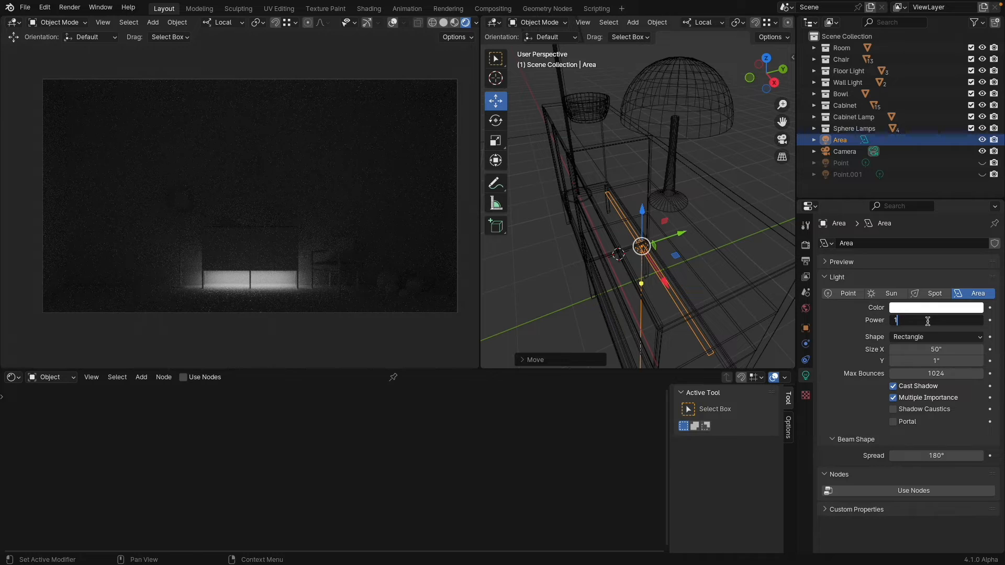
key("Return")
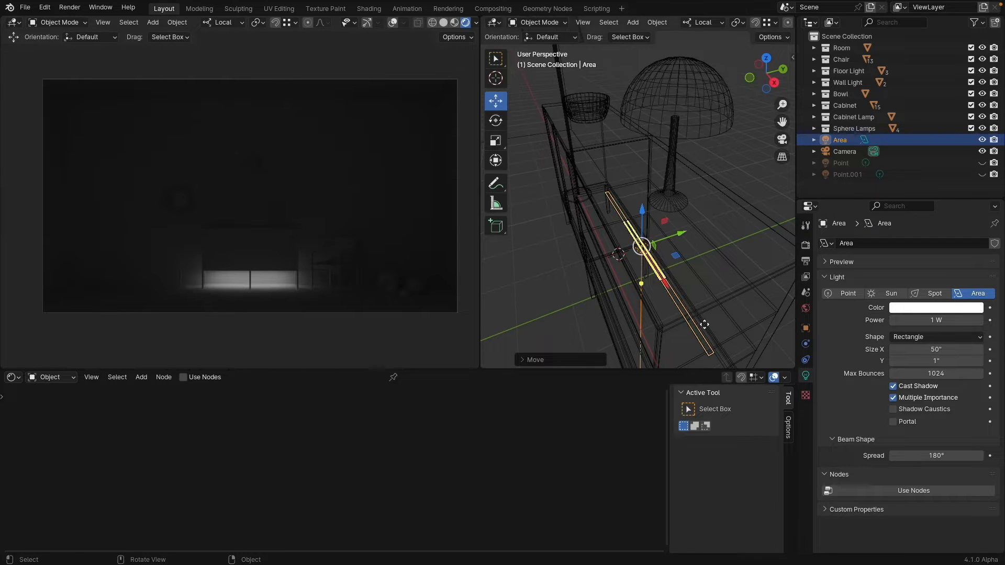
Set the world background strength to 0
left_click(806, 308)
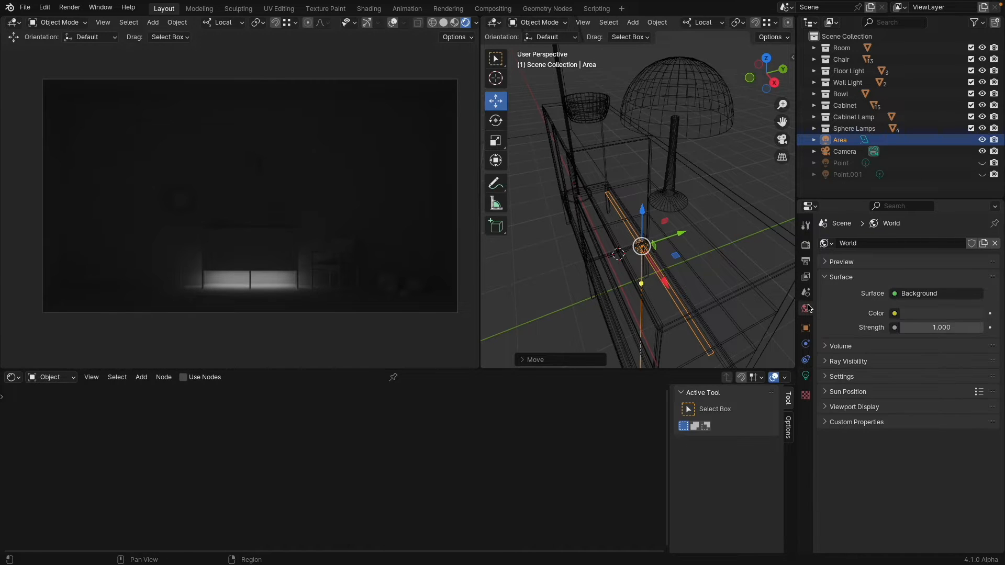
left_click(936, 327)
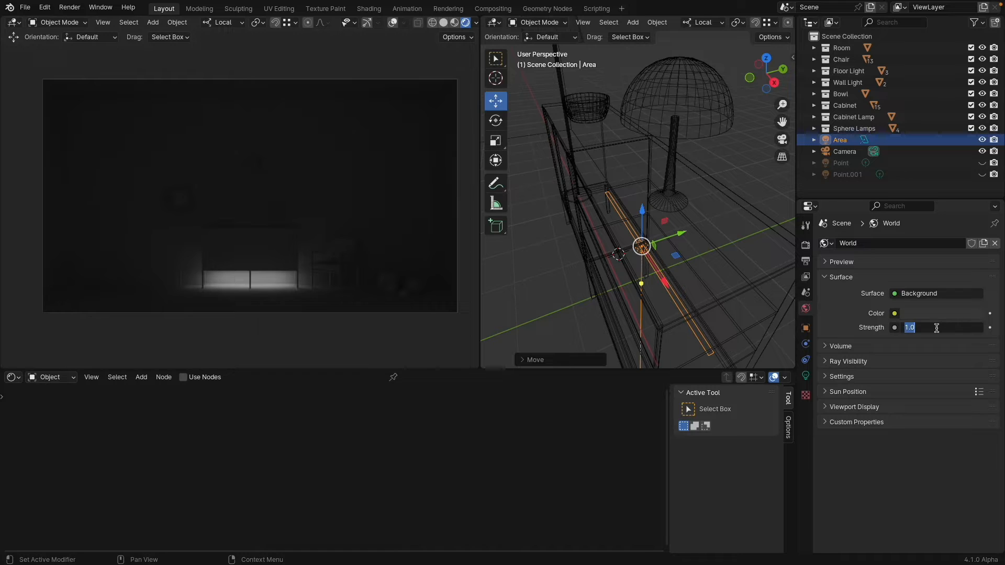
type("0")
key("Return")
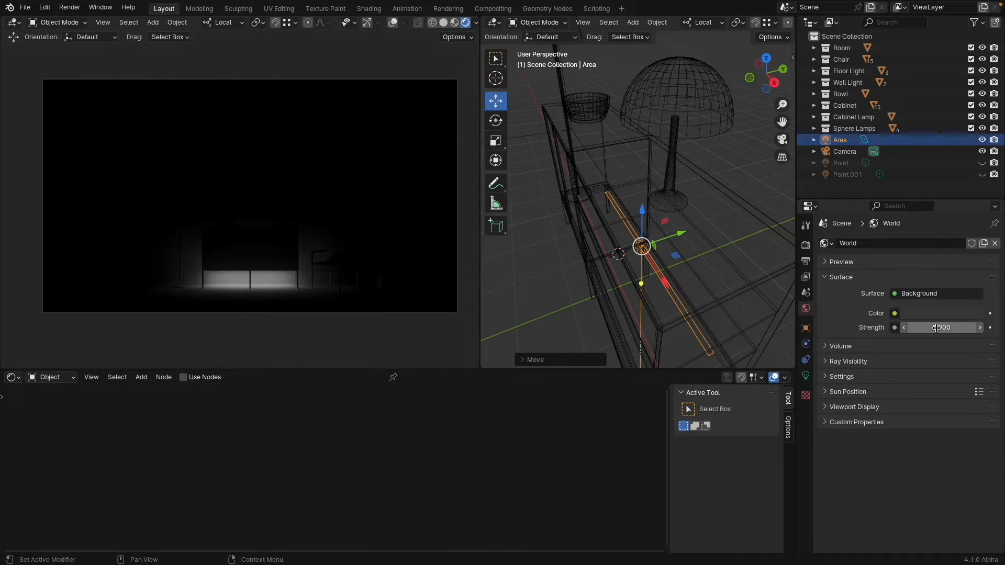
Duplicate the area light up to the cabinet top's rear edge in side view and rotate it about 90° to face the wall
left_click(784, 73)
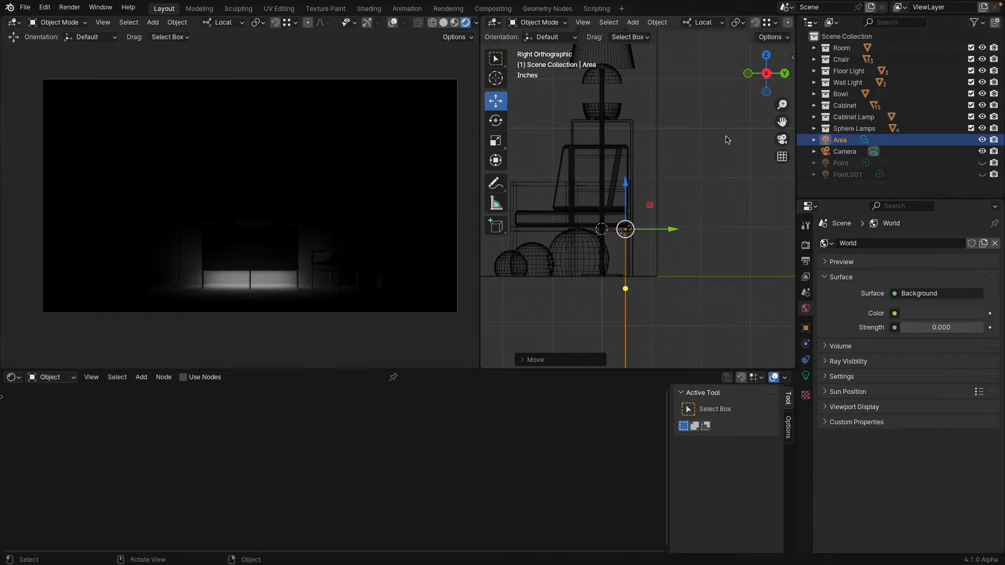
scroll(646, 240, "up", 5)
key("shift+d")
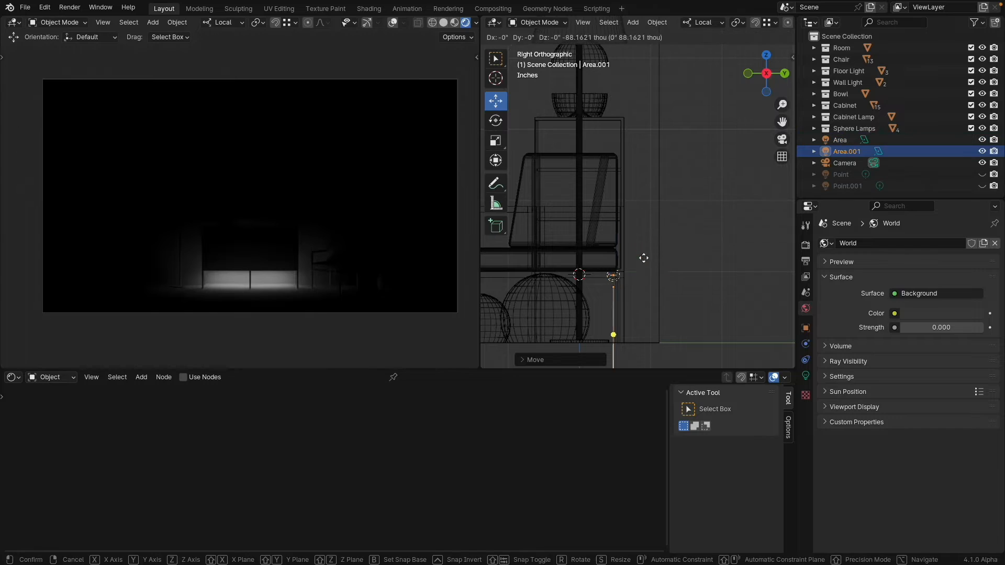
left_click(659, 108)
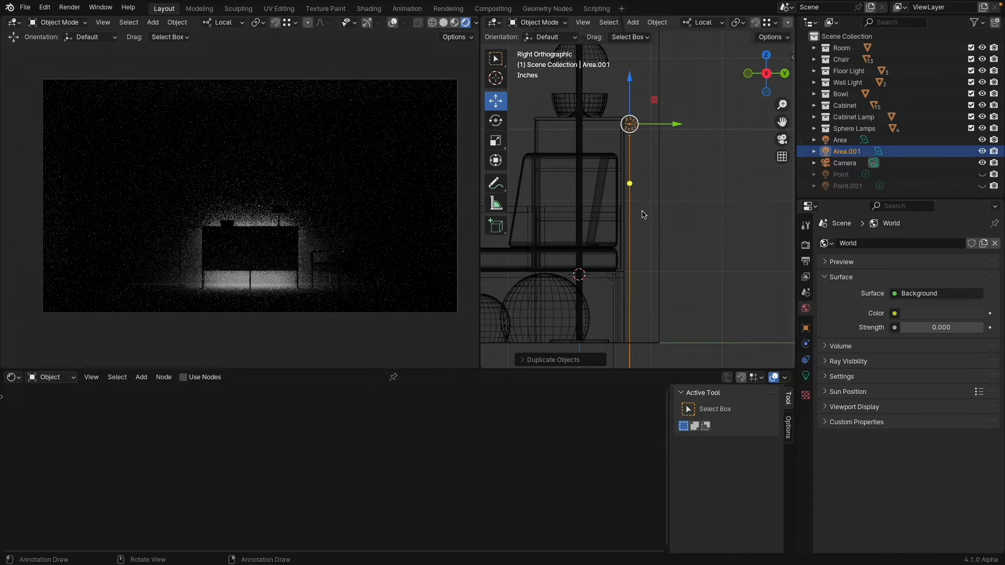
key("r")
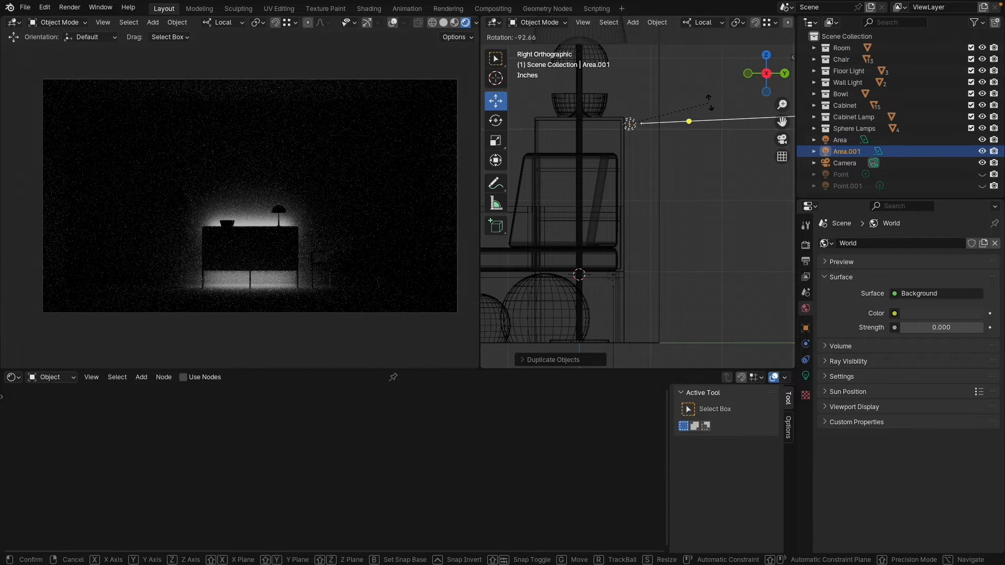
left_click(711, 105)
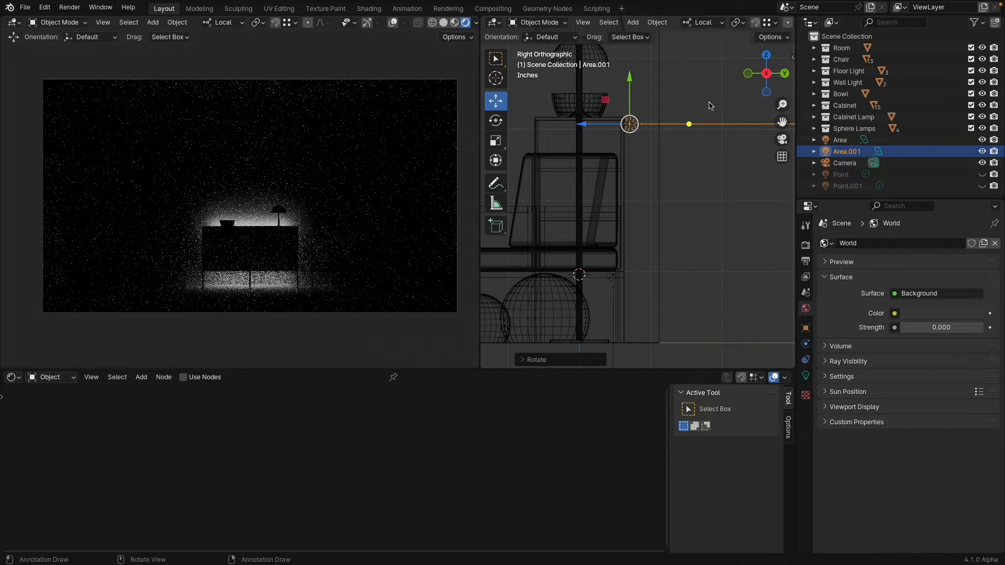
Move the duplicated area light flush against the cabinet's back, just below the top edge
scroll(675, 97, "up", 5)
key("g")
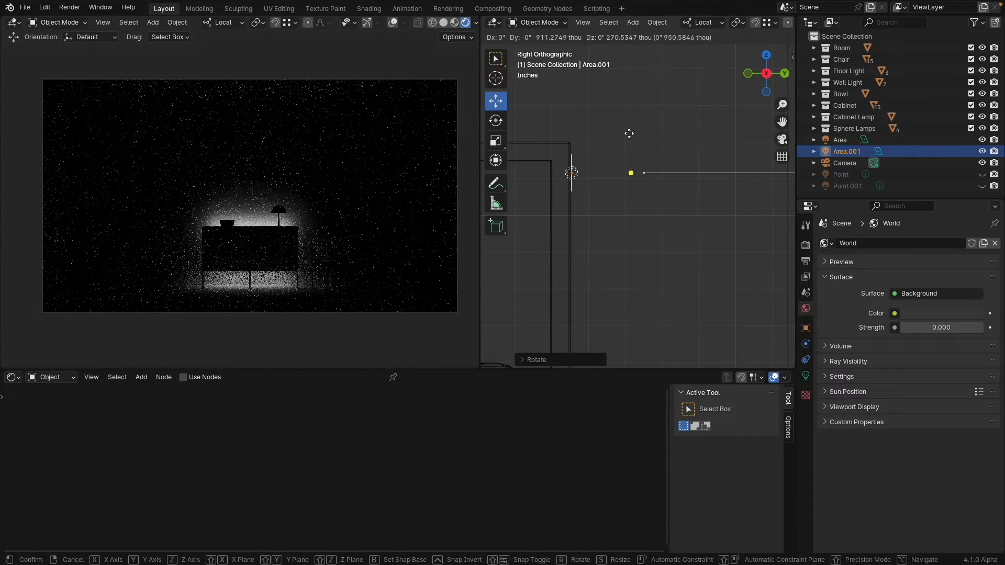
left_click(629, 133)
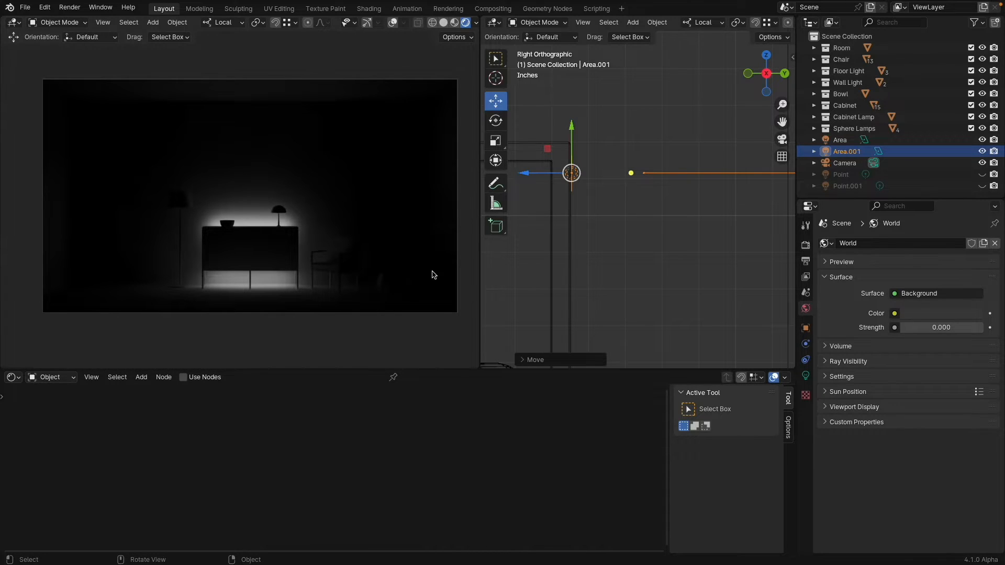
Set the Size X of the area light behind the cabinet's top edge to 55 inches
middle_click_drag(620, 222, 609, 132, "shift")
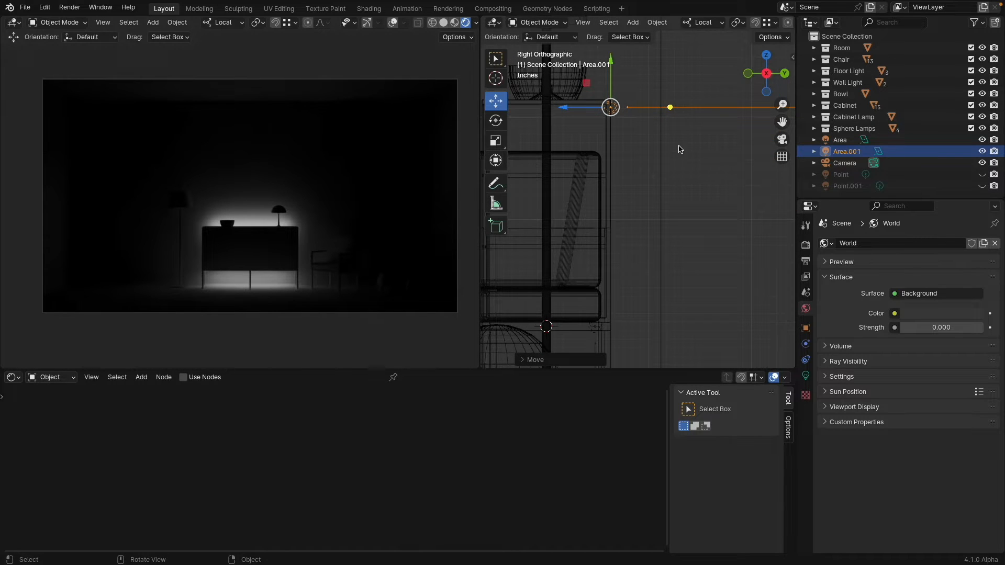
left_click(748, 73)
middle_click_drag(610, 159, 602, 192, "shift")
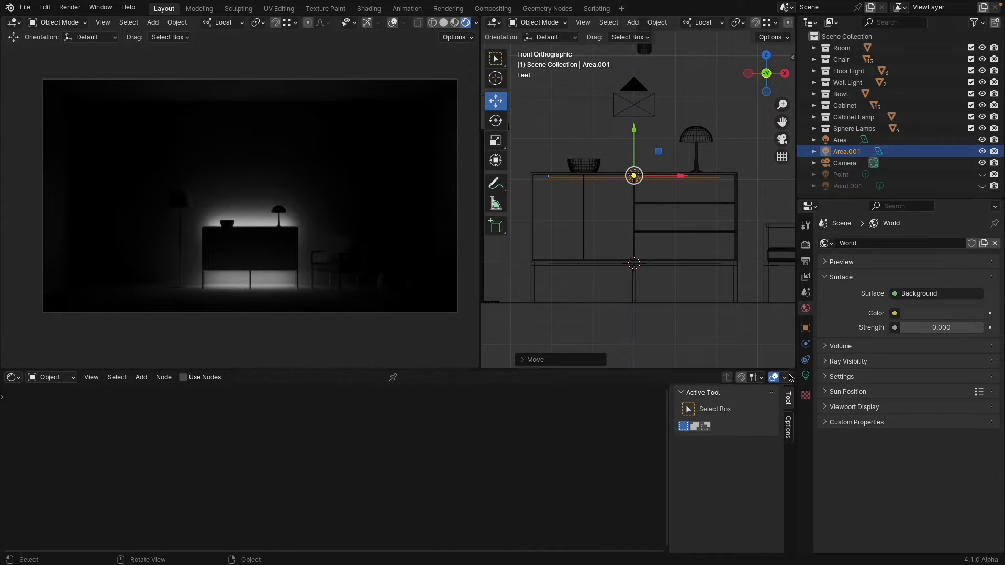
left_click(805, 375)
left_click(924, 350)
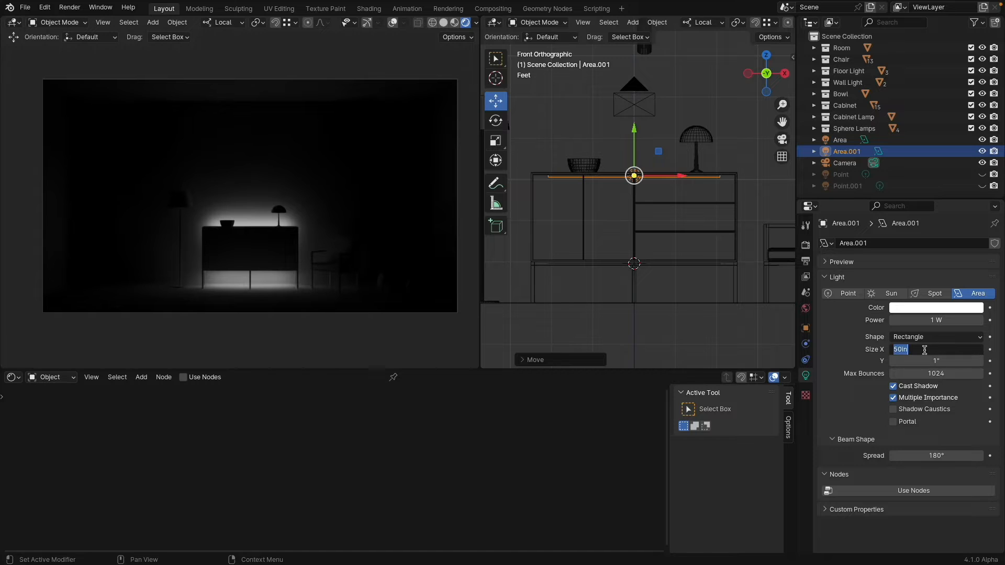
type("55")
key("Return")
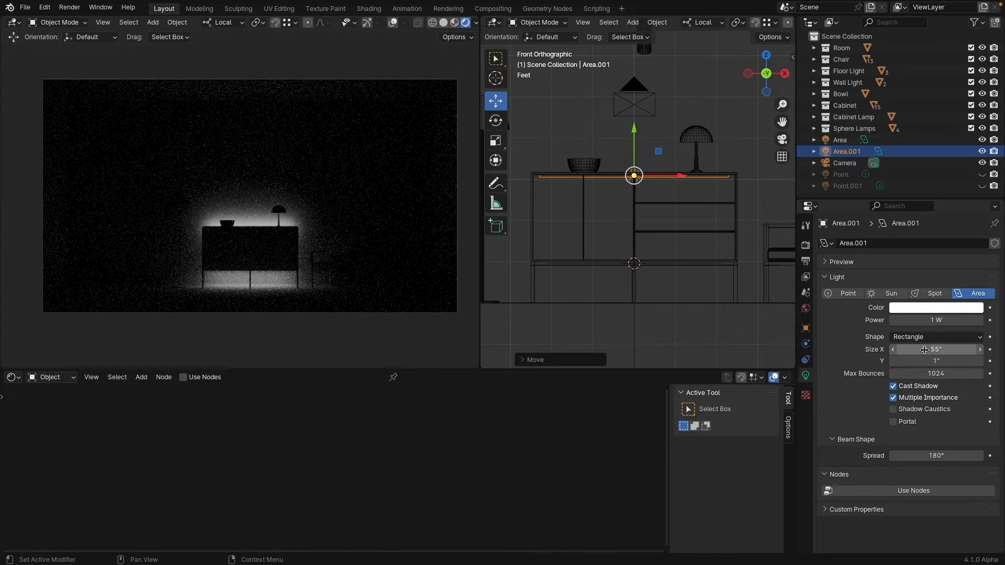
Duplicate the 55-inch area light straight down along its local Y axis to the cabinet body's bottom edge
key("shift+d")
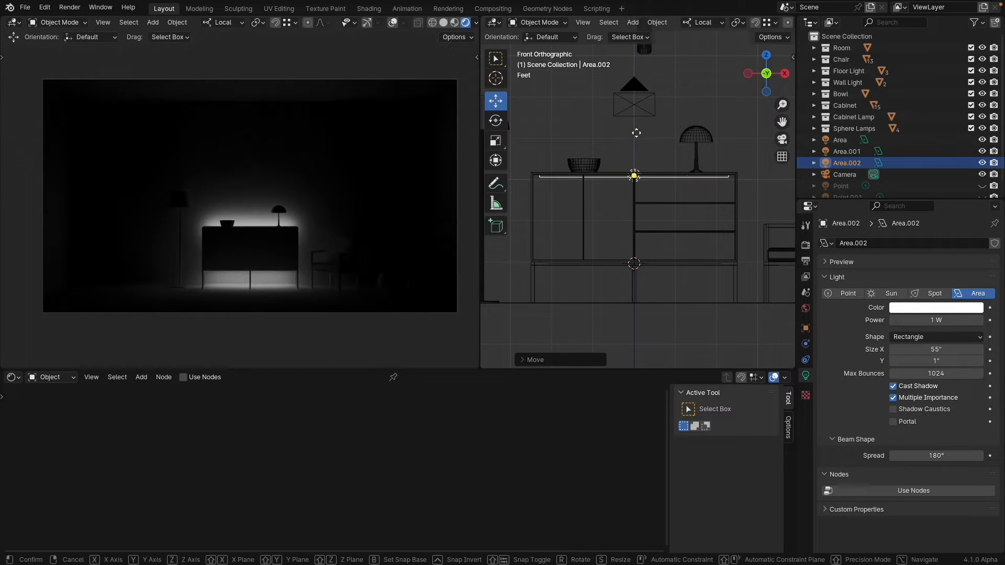
key("x")
key("y")
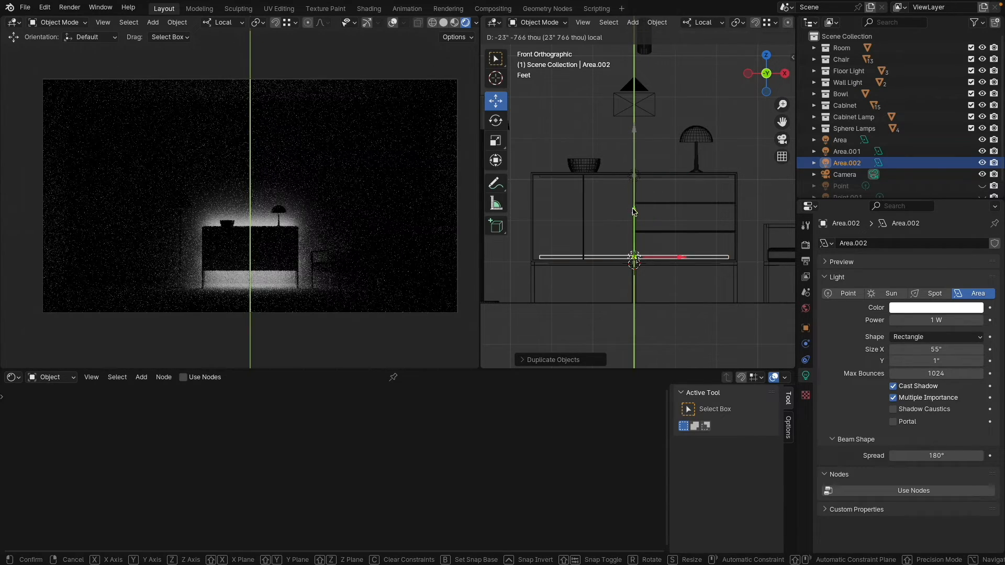
left_click(665, 177)
Duplicate the lower area light, rotate the copy 90° to vertical, and place it behind the cabinet's left side, midway up
key("shift+d")
type("r")
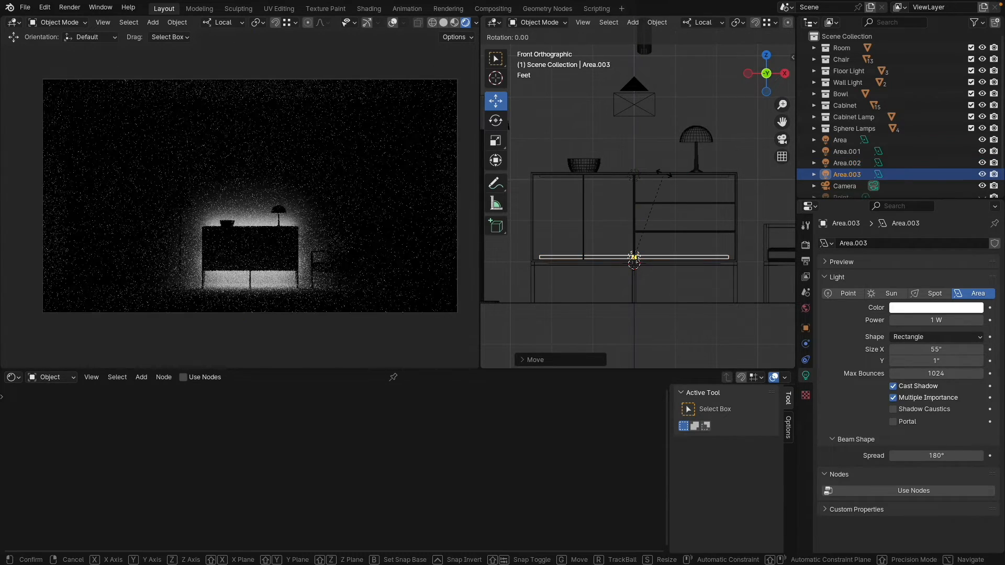
type("90")
key("Return")
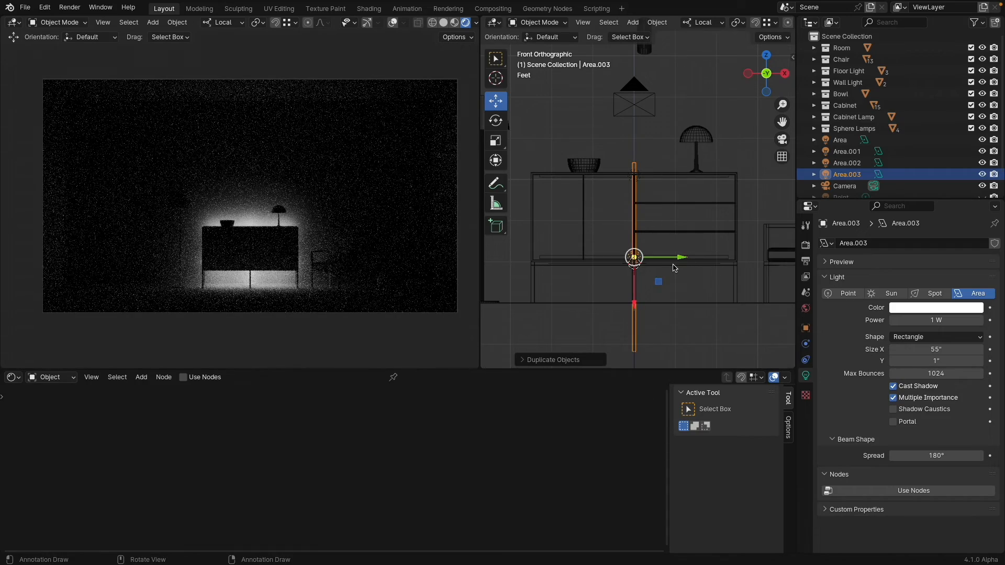
key("g")
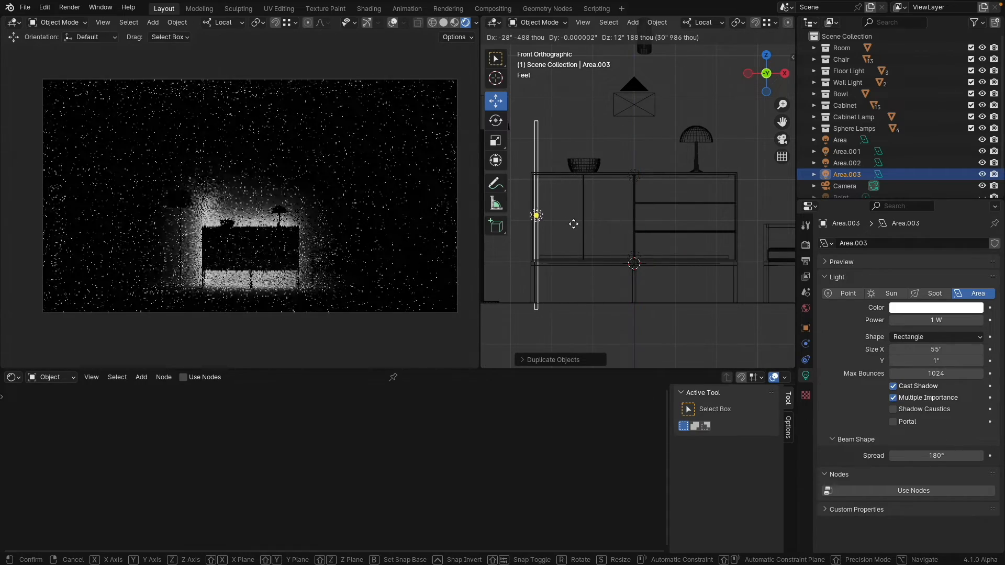
left_click(573, 224)
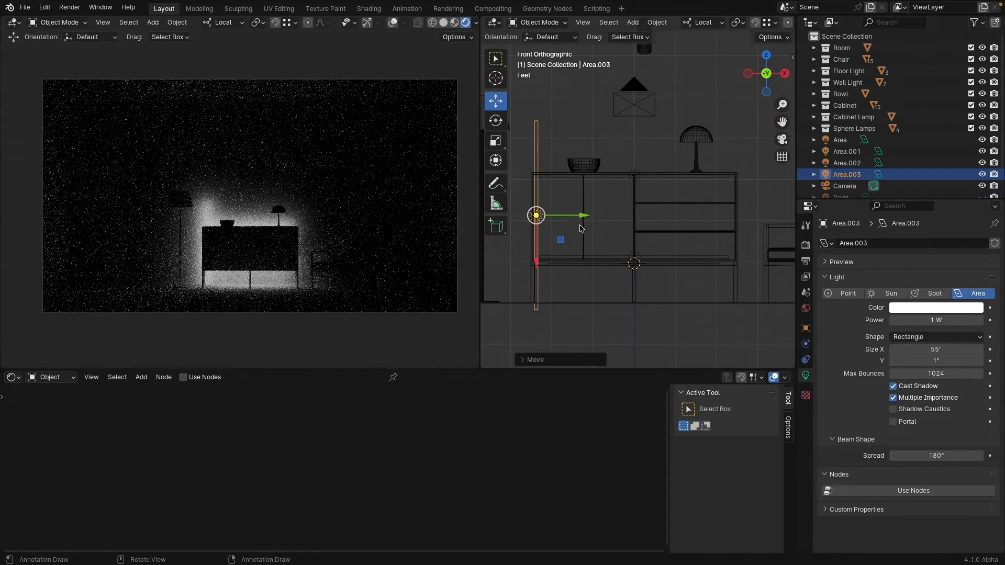
Try the vertical area light's Size X at 30 inches, then at 25 inches
left_click(949, 350)
type("30")
key("Return")
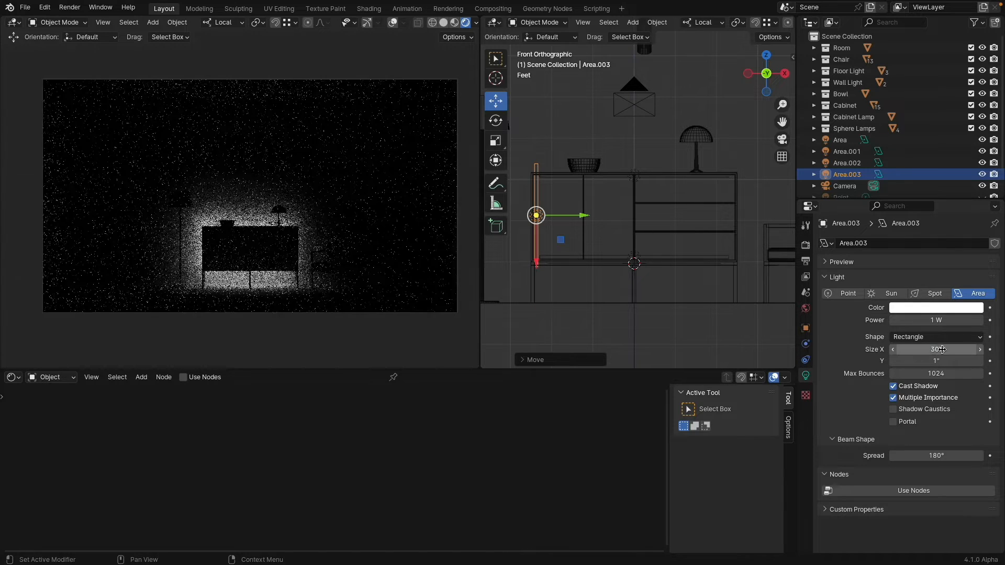
left_click(942, 349)
type("35")
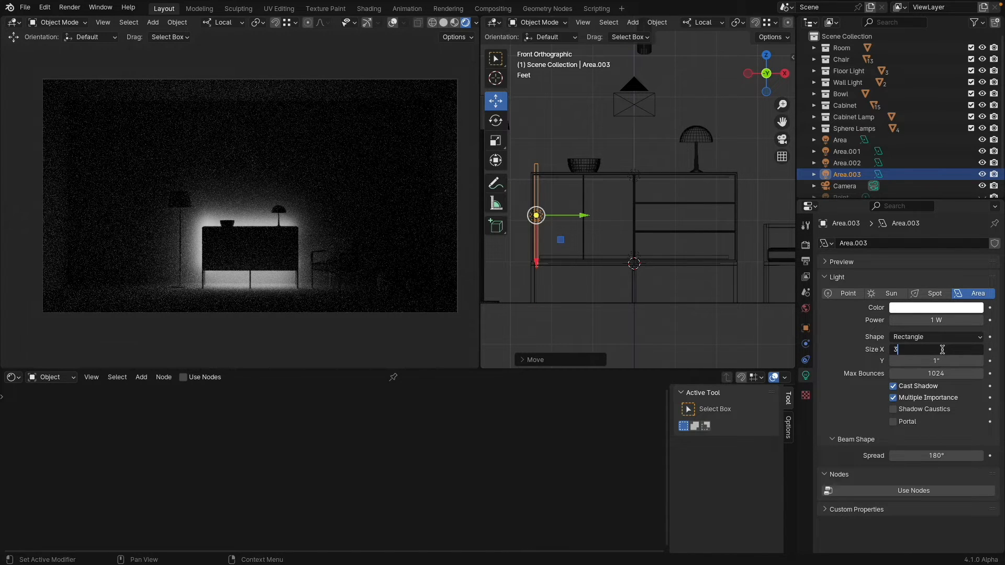
key("BackSpace")
type("25")
key("Return")
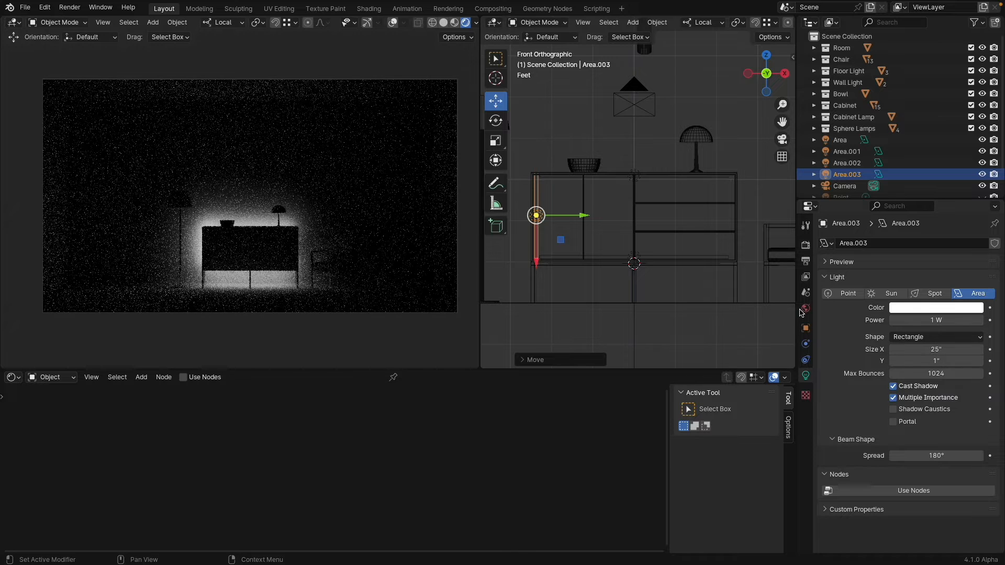
Set the vertical area light's Size X to 24 inches to fit within the cabinet's height
scroll(562, 274, "up", 4)
middle_click_drag(546, 225, 629, 268, "shift")
middle_click_drag(608, 207, 609, 213, "shift")
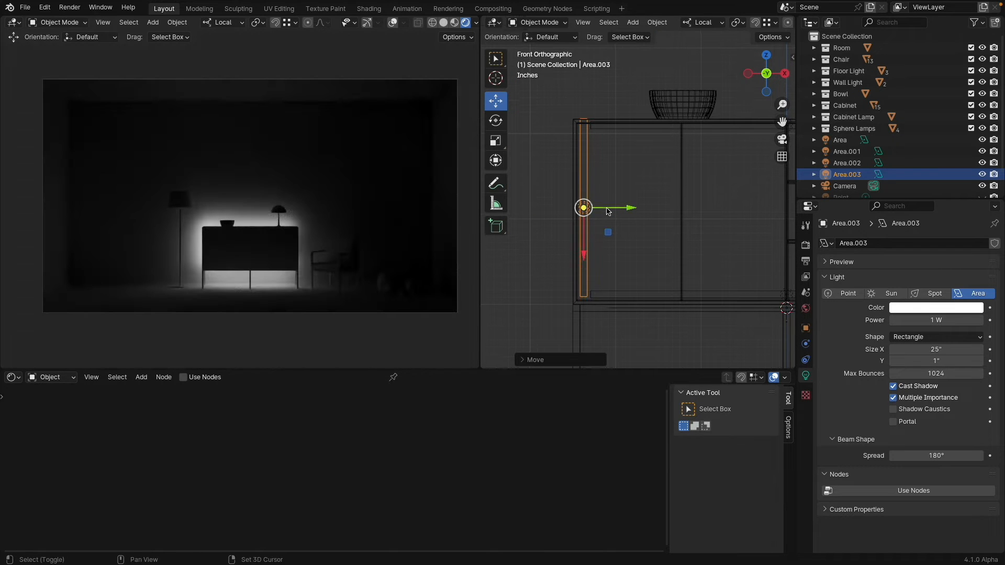
double_click(934, 348)
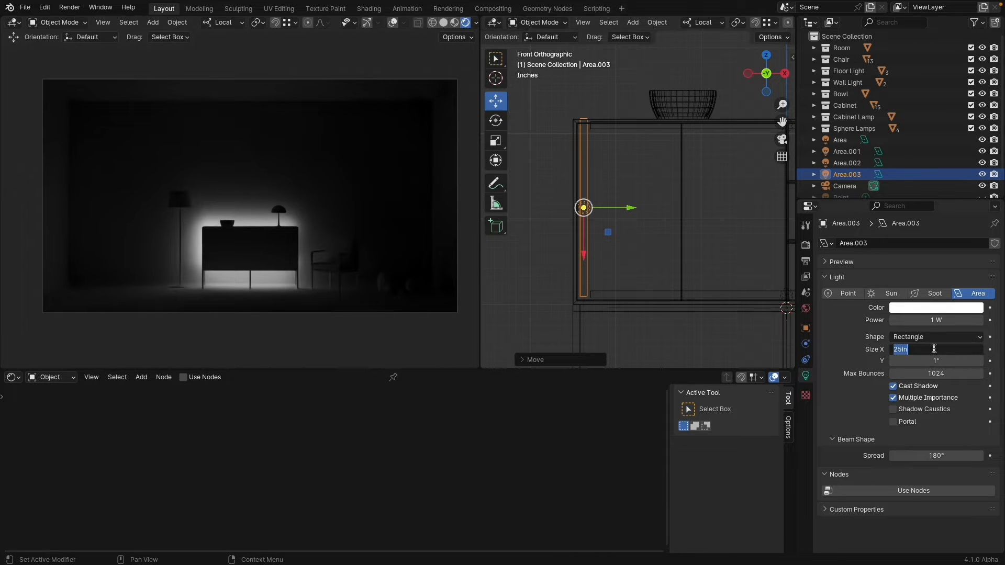
type("24")
key("Return")
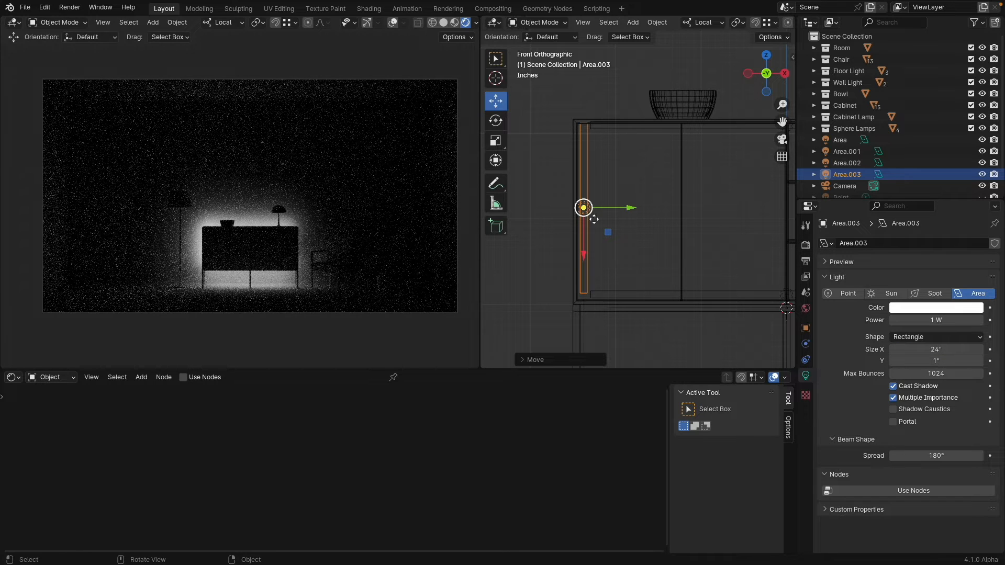
Duplicate the vertical area light about 57 inches along its local Y axis to the cabinet's right side, and deselect everything
scroll(665, 225, "down", 5)
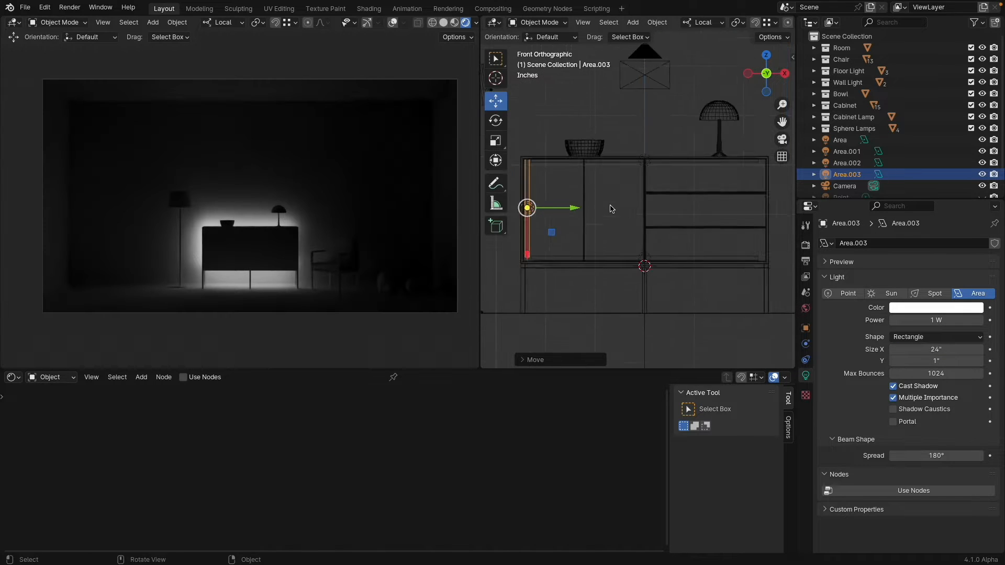
key("shift+d")
key("x")
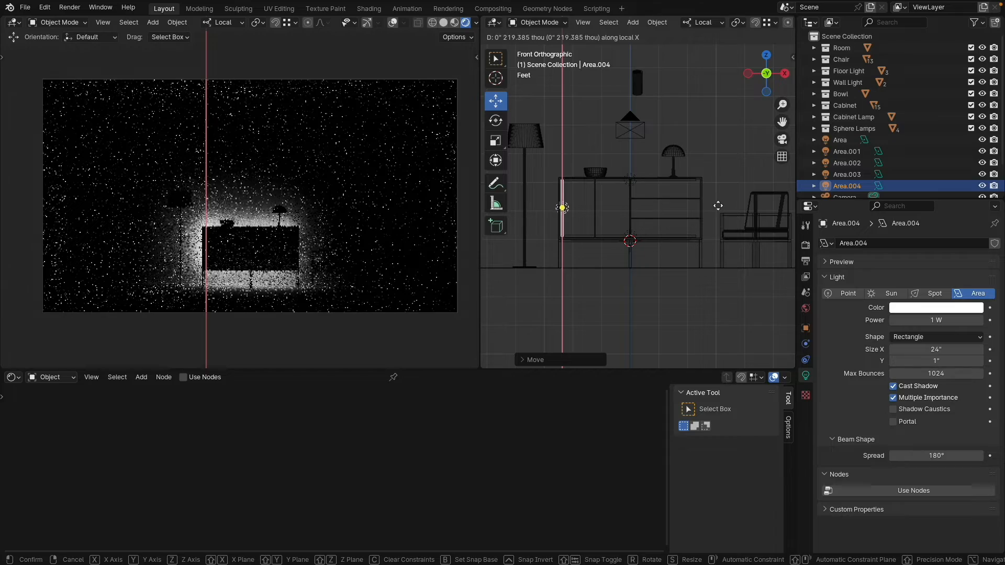
key("y")
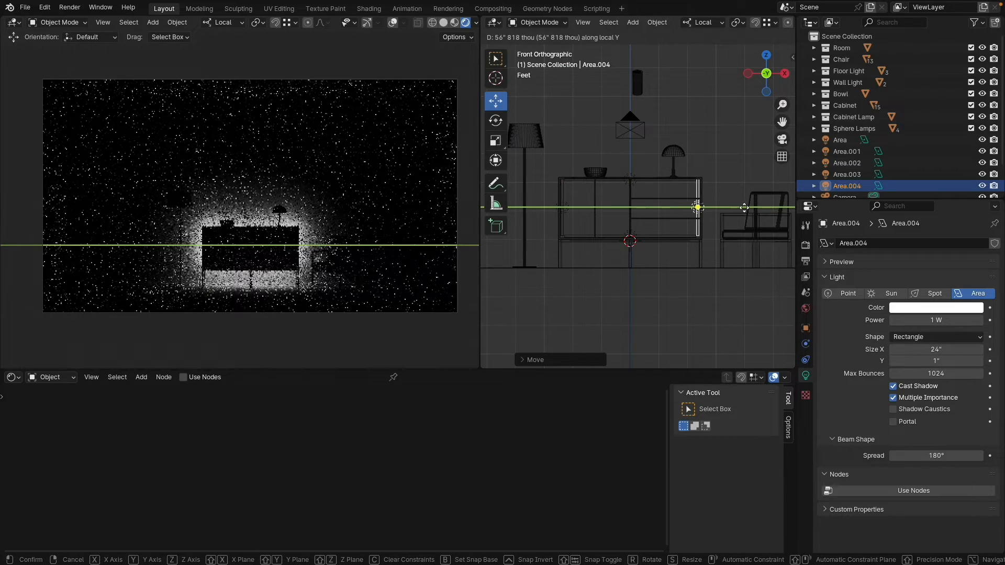
left_click(743, 209)
key("a")
key("alt+a")
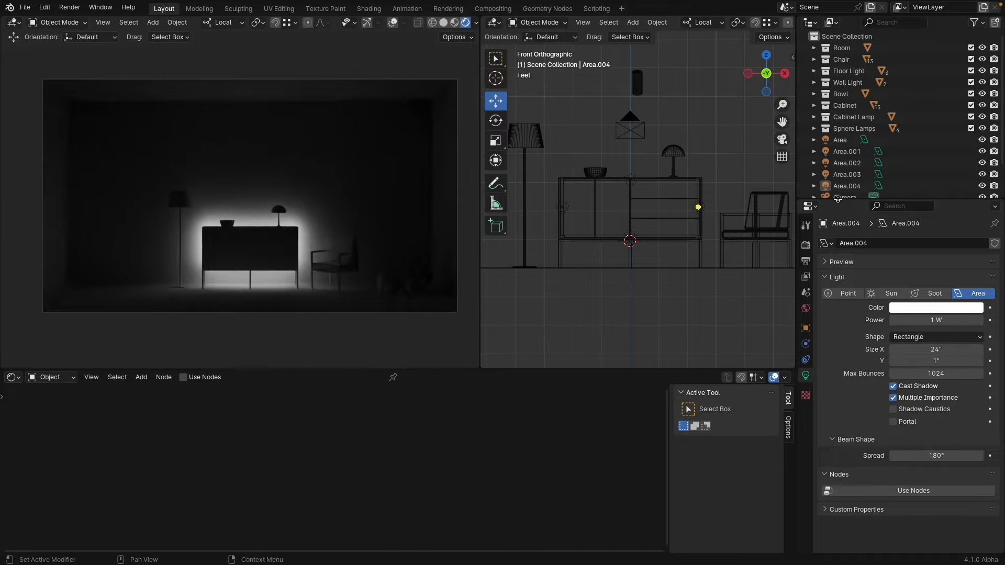
Give the largest sphere lamp beside the chair a new material with Emission as its surface shader
left_click_drag(890, 199, 890, 323)
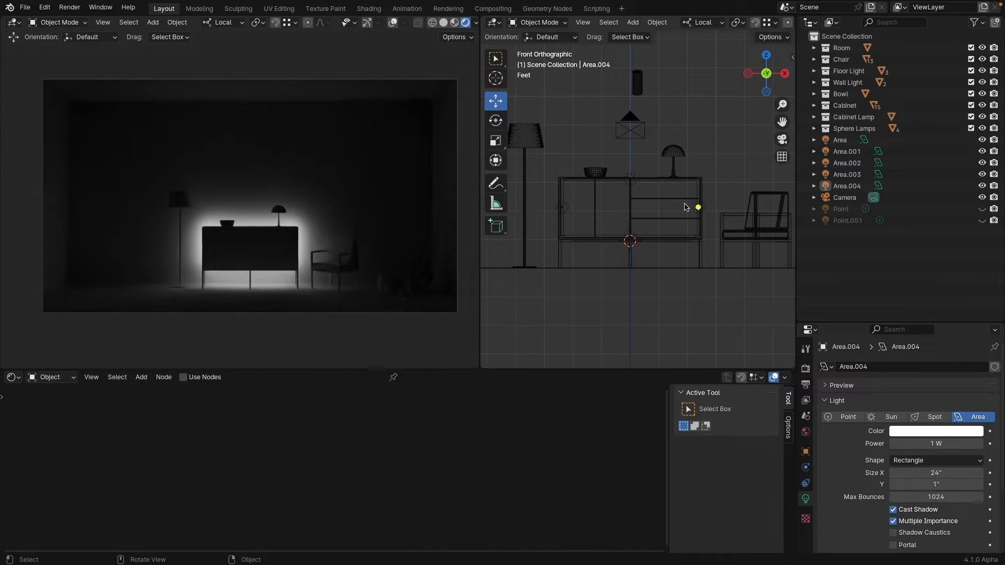
middle_click_drag(686, 232, 529, 225, "shift")
left_click(680, 250)
middle_click_drag(698, 211, 661, 206)
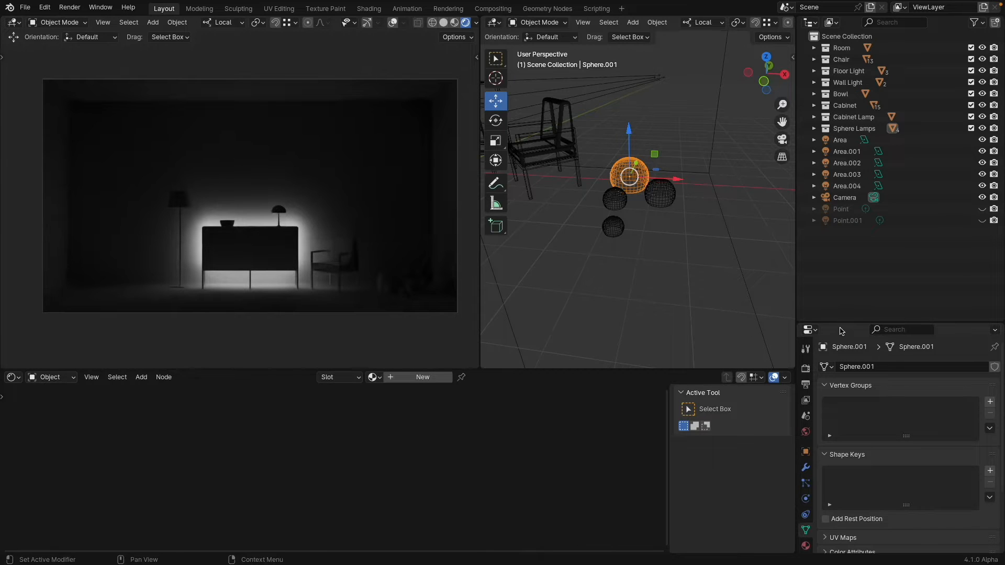
left_click_drag(837, 323, 837, 156)
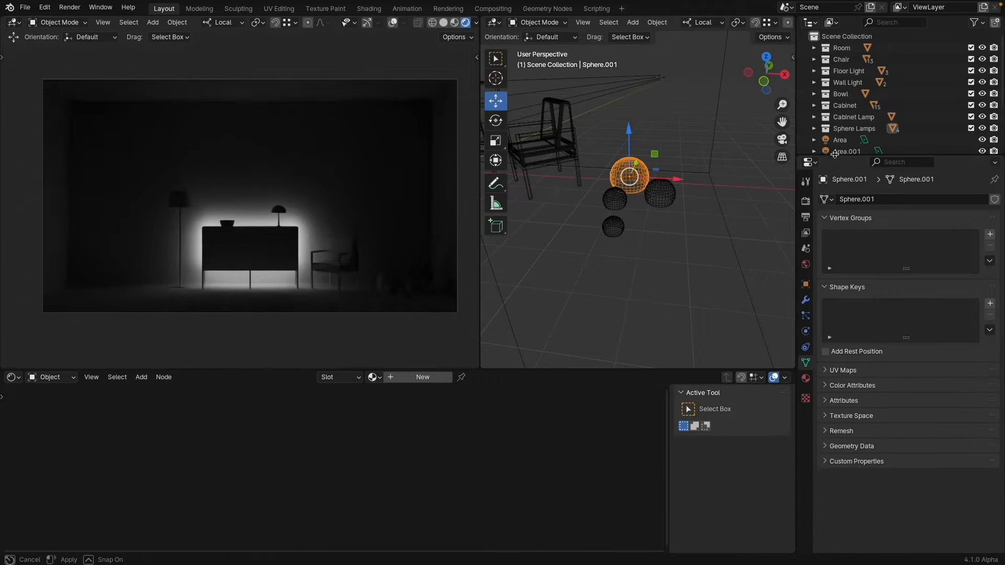
left_click(805, 379)
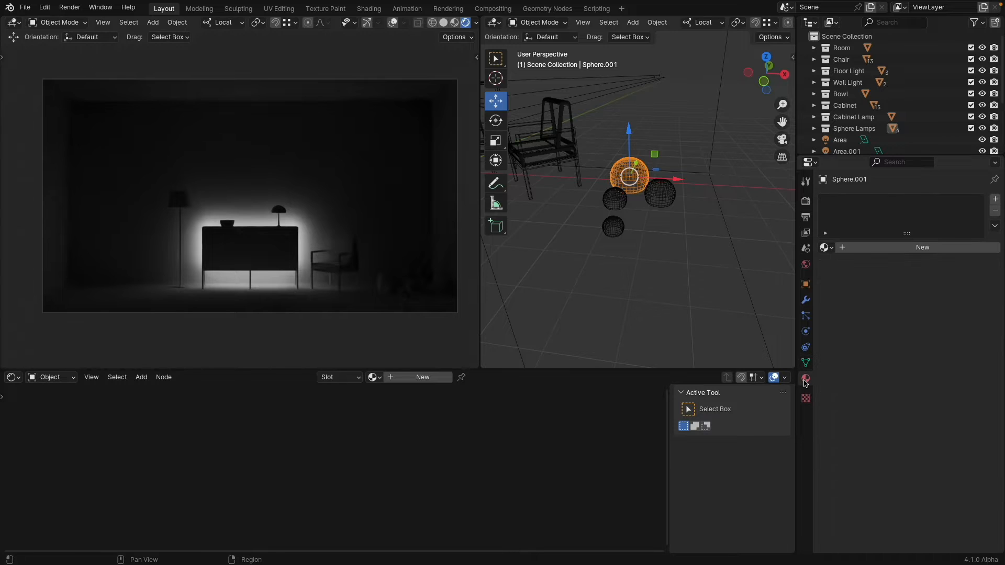
left_click(873, 252)
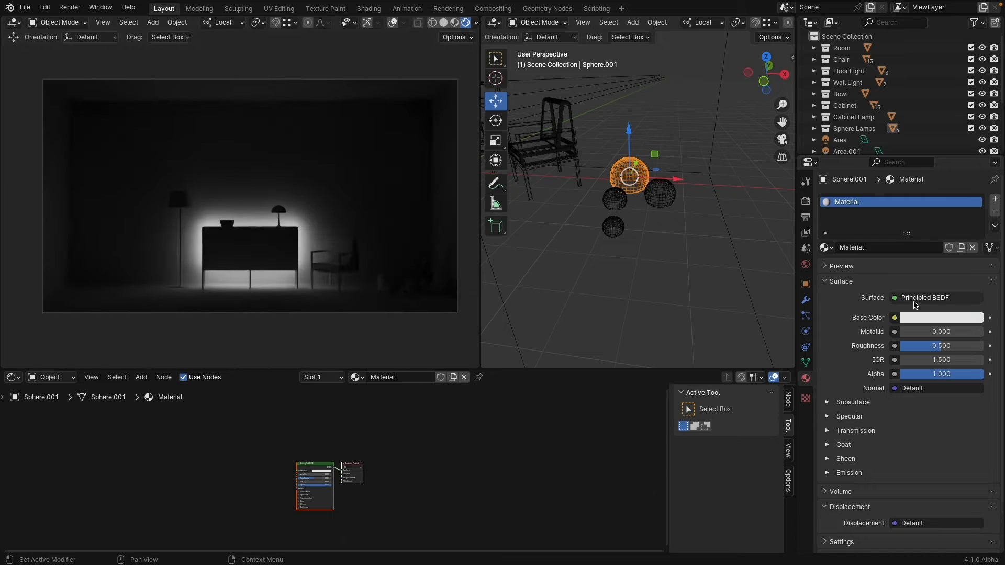
left_click(916, 299)
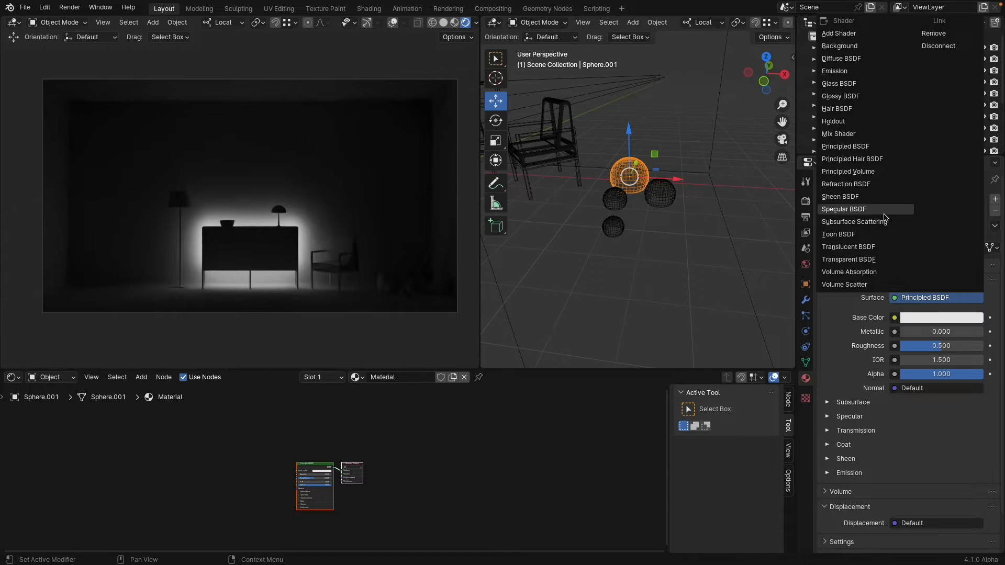
left_click(859, 72)
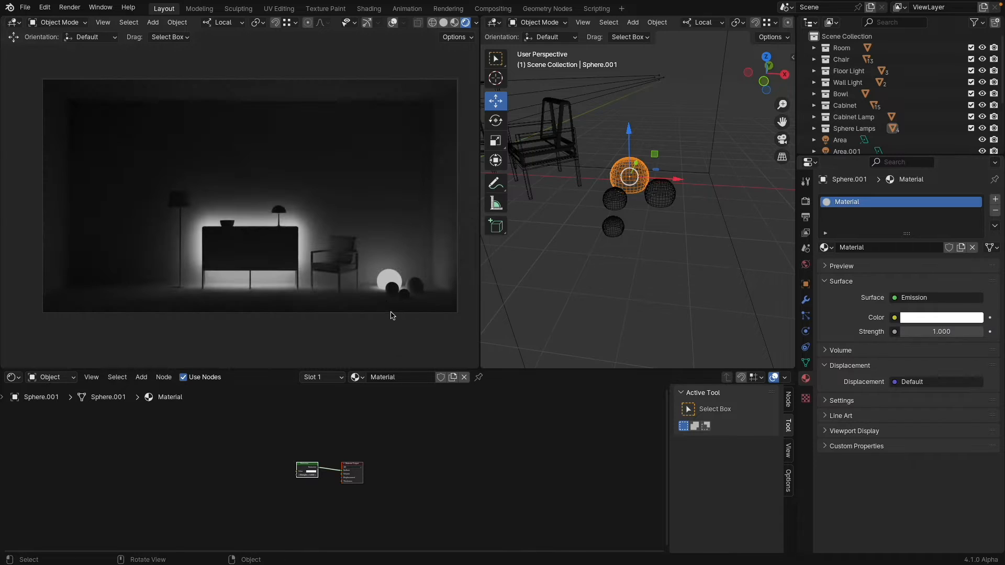
Link the largest sphere's emission material to the other three sphere lamps
left_click(618, 201)
left_click(616, 234, "shift")
left_click(661, 194, "shift")
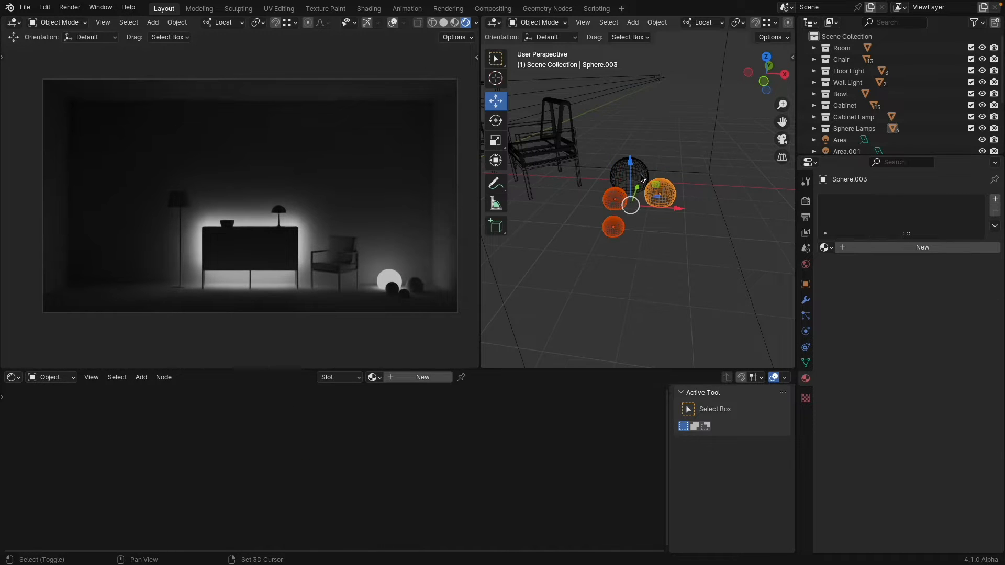
left_click(642, 180, "shift")
key("ctrl+l")
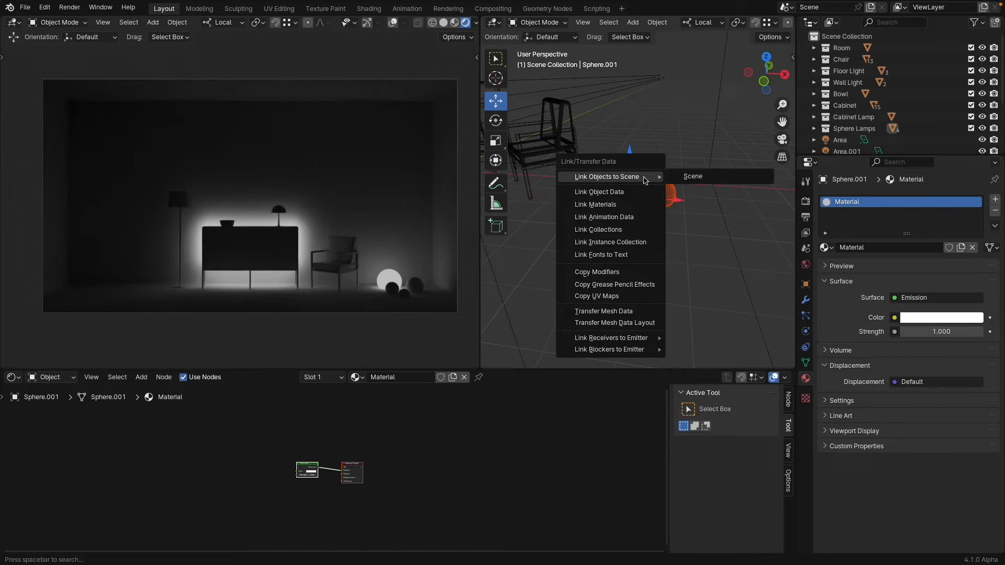
key("Down")
key("Down")
key("Return")
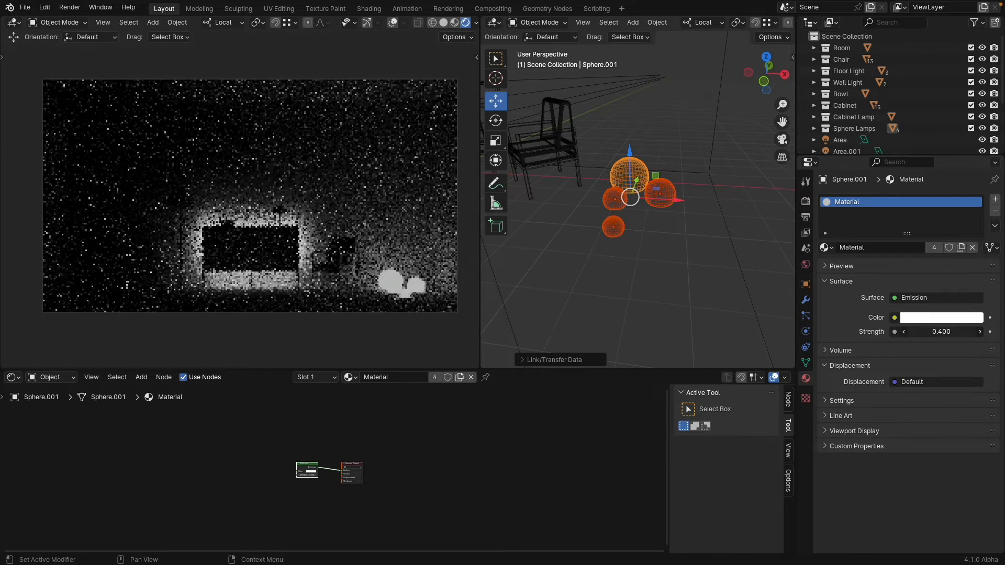
Set the sphere lamps' emission strength to 1
left_click(935, 332)
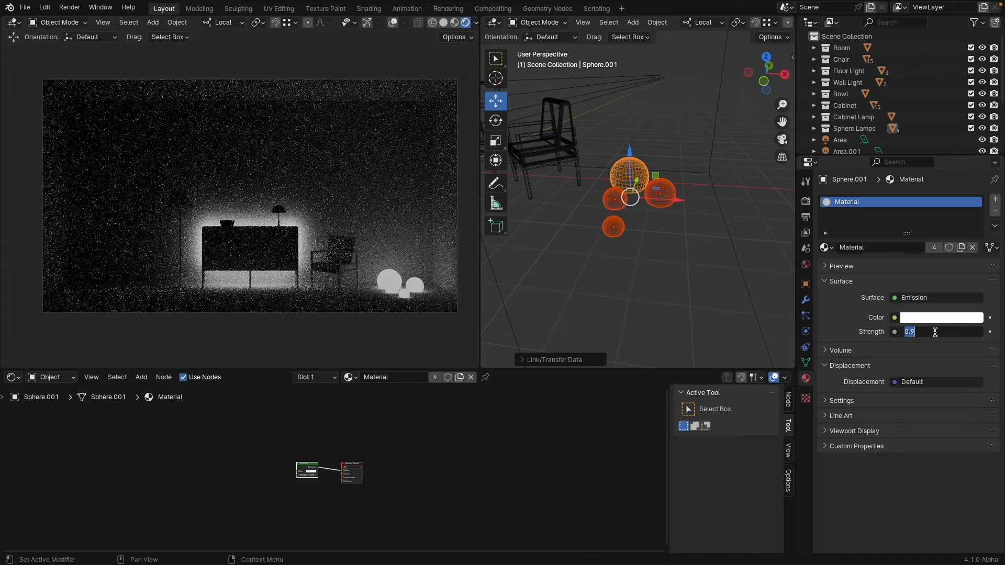
type("1")
key("Return")
Try a warm tint for the sphere lamps' emission color, and bring it back to white
left_click(941, 320)
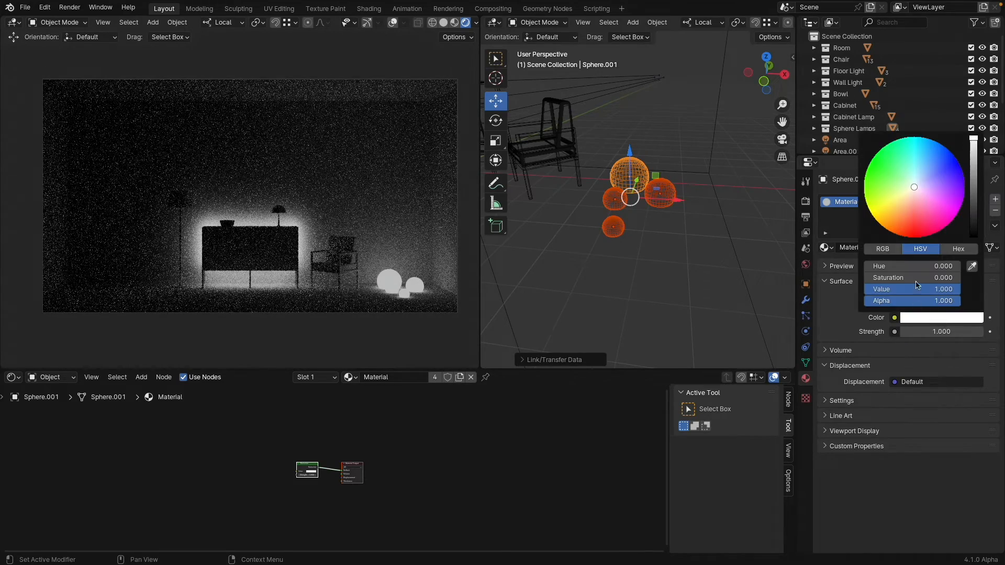
left_click(895, 234)
left_click_drag(895, 234, 913, 187)
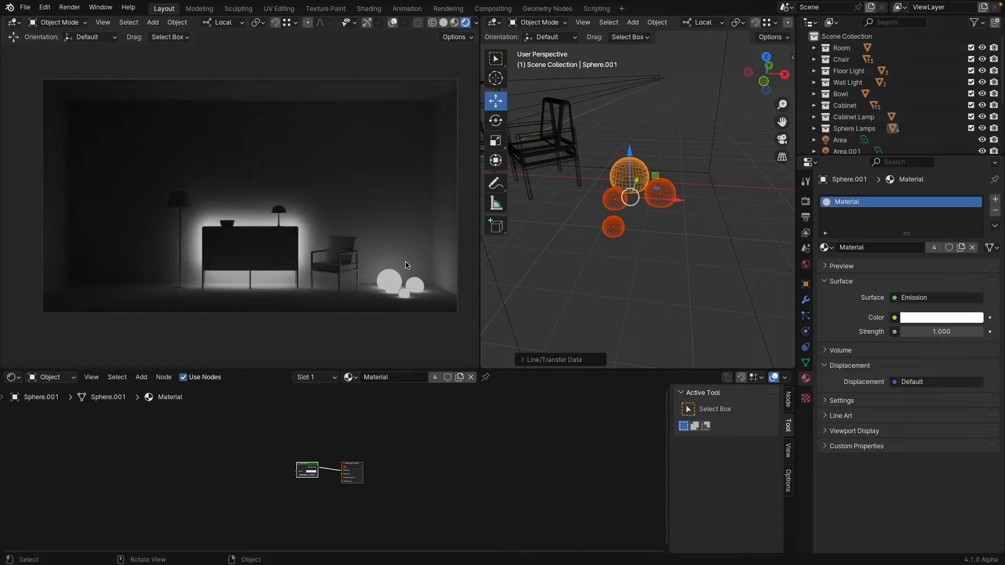
Enable shader nodes on all five area lights around the cabinet's back, finishing with the one along its upper edge
middle_click_drag(576, 176, 630, 159, "shift")
scroll(630, 159, "up", 2)
left_click(625, 161)
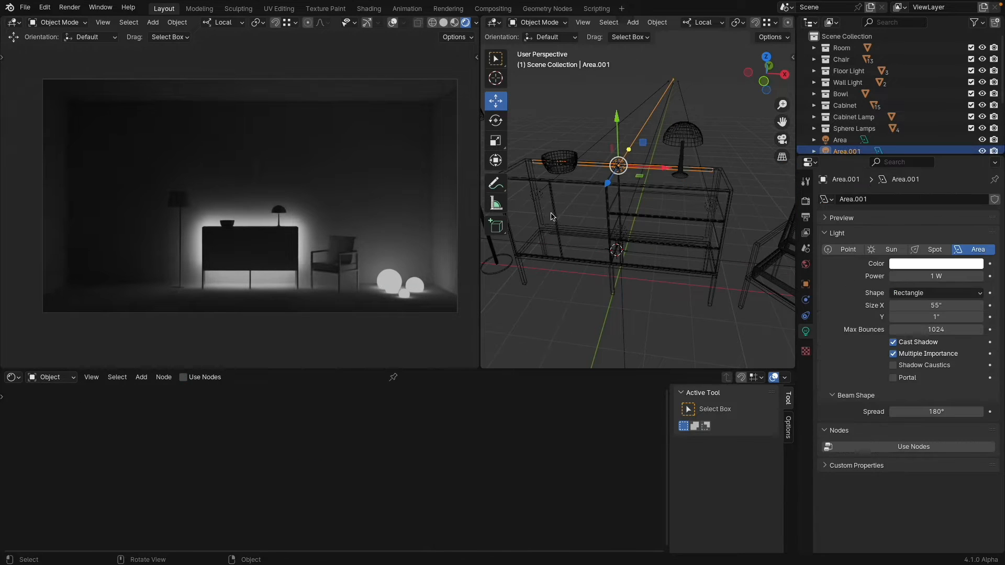
left_click(540, 194)
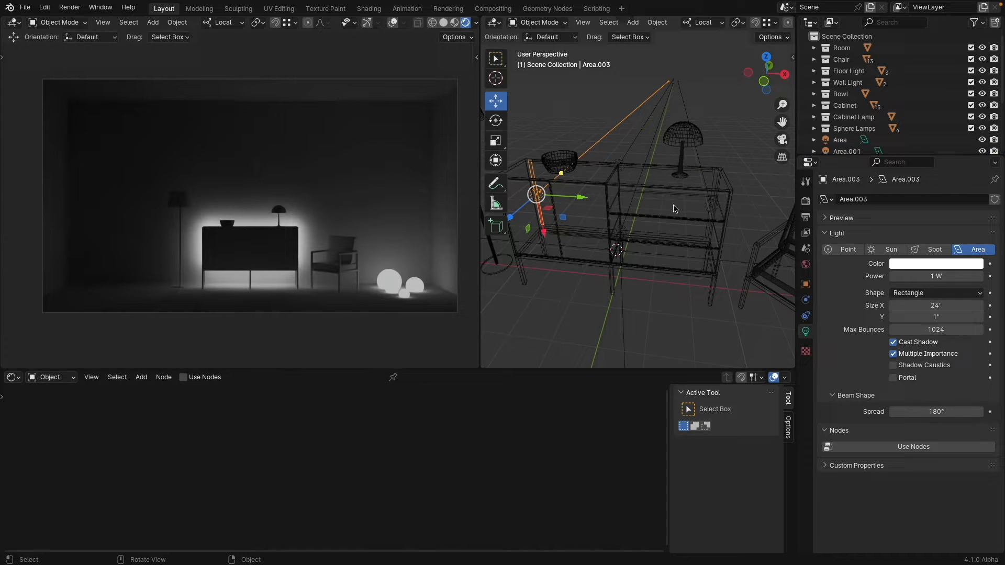
left_click(708, 207)
left_click(627, 231)
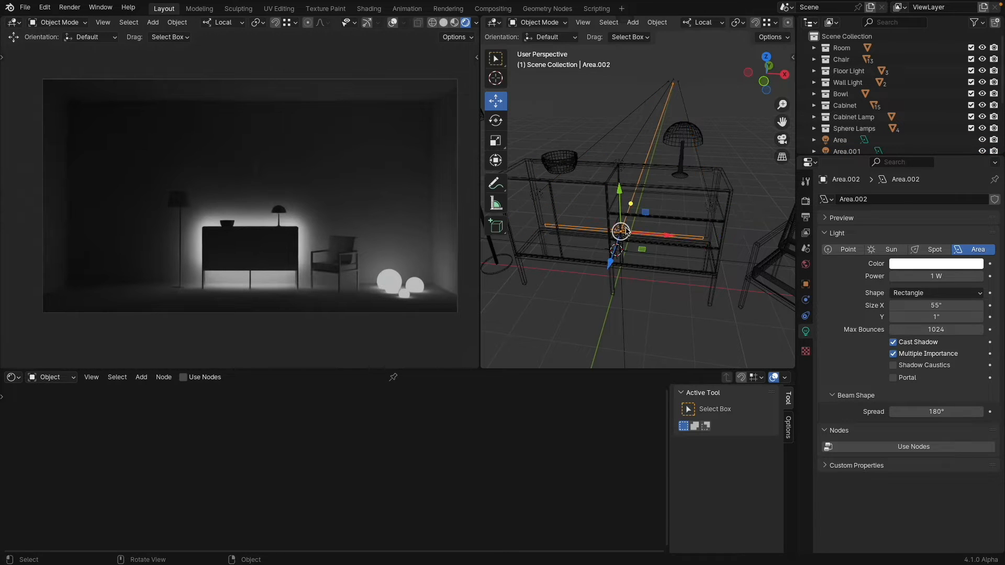
left_click(622, 294)
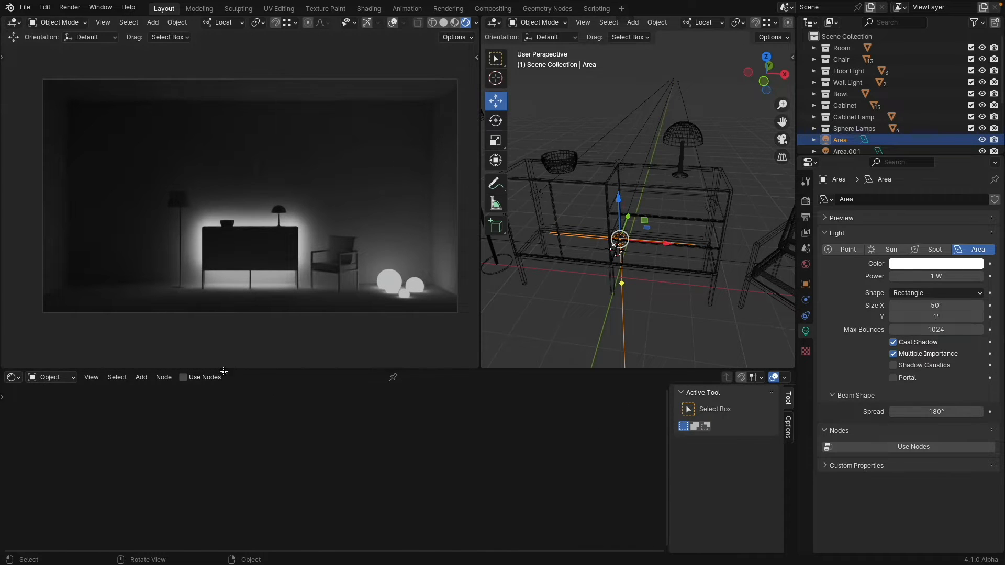
left_click(186, 378)
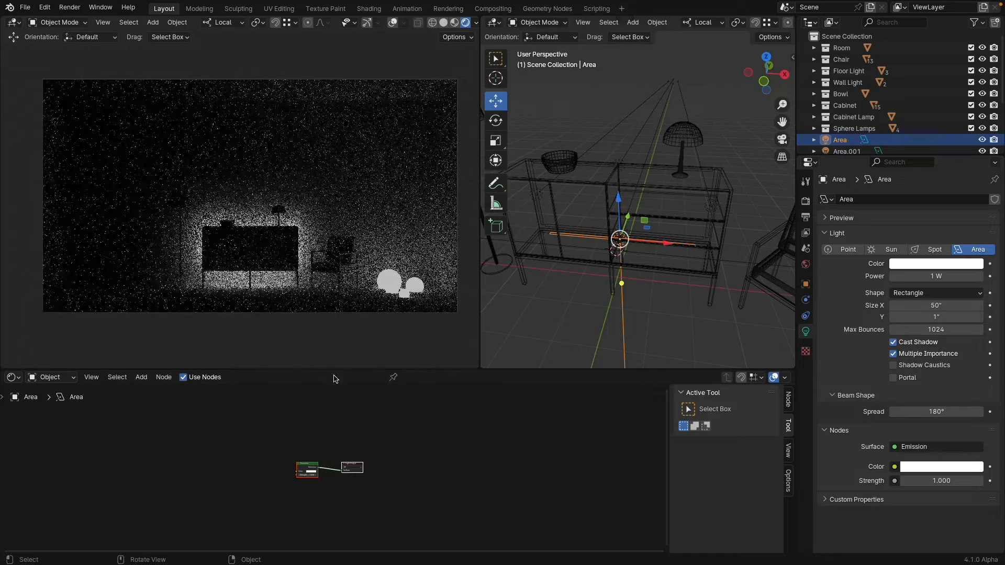
left_click(647, 126)
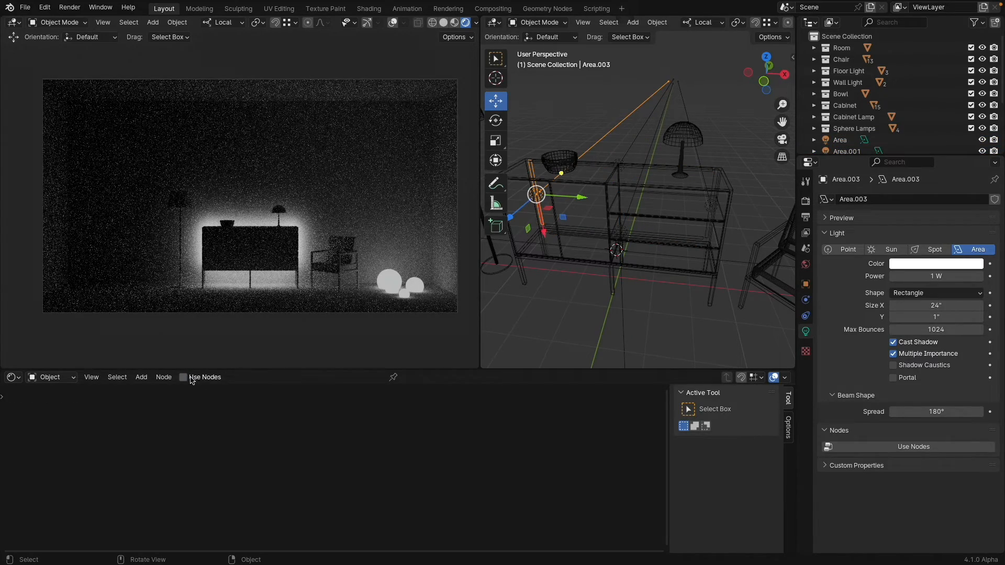
left_click(184, 377)
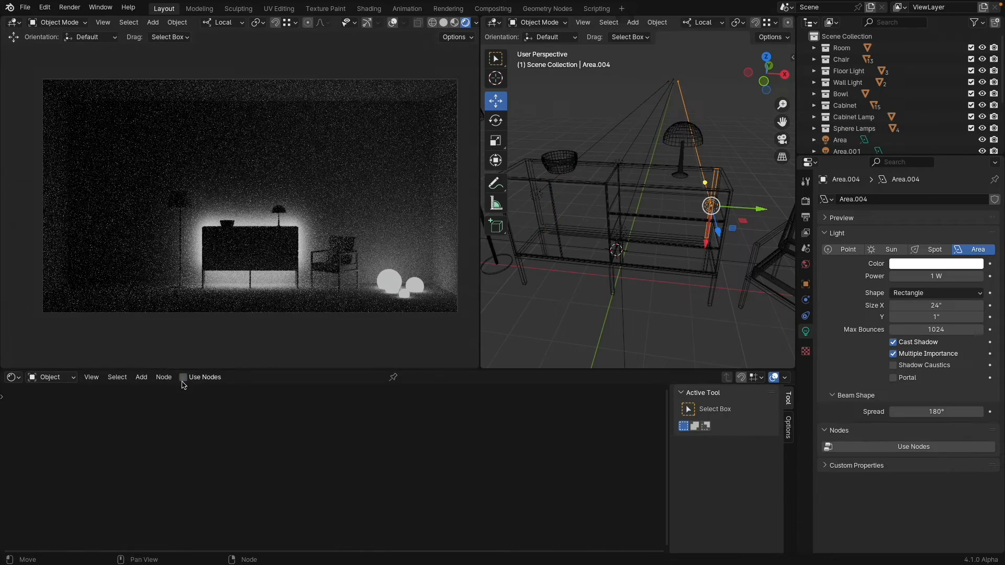
left_click(183, 377)
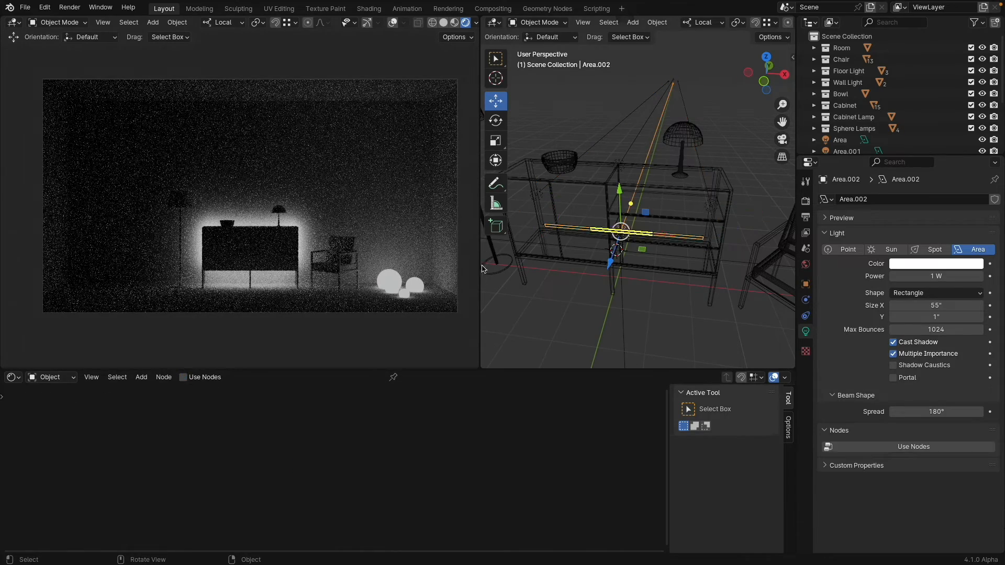
left_click(183, 378)
left_click(615, 150)
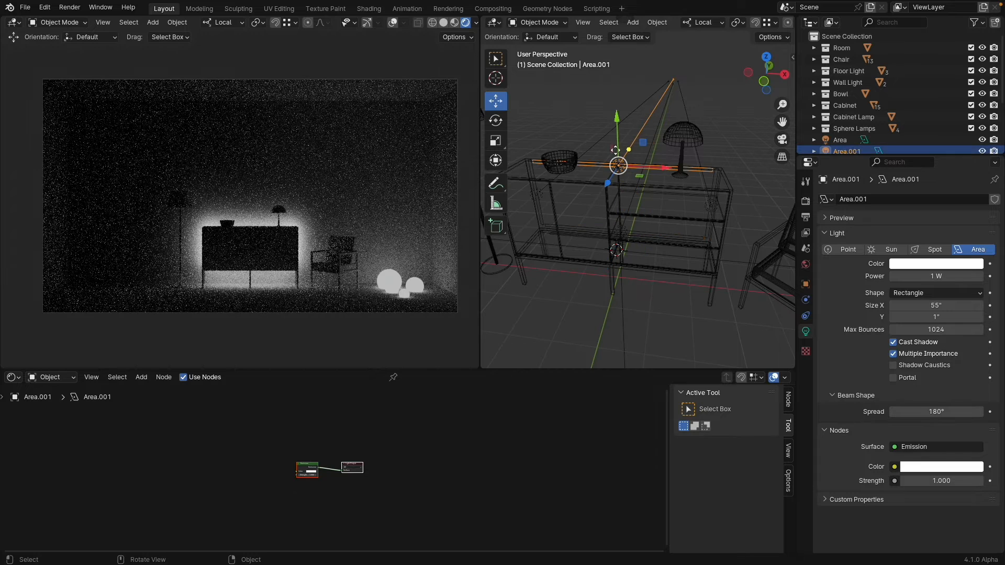
Add a Value node set to 1 beside the Emission node of the area light along the cabinet's upper edge
scroll(314, 460, "up", 6)
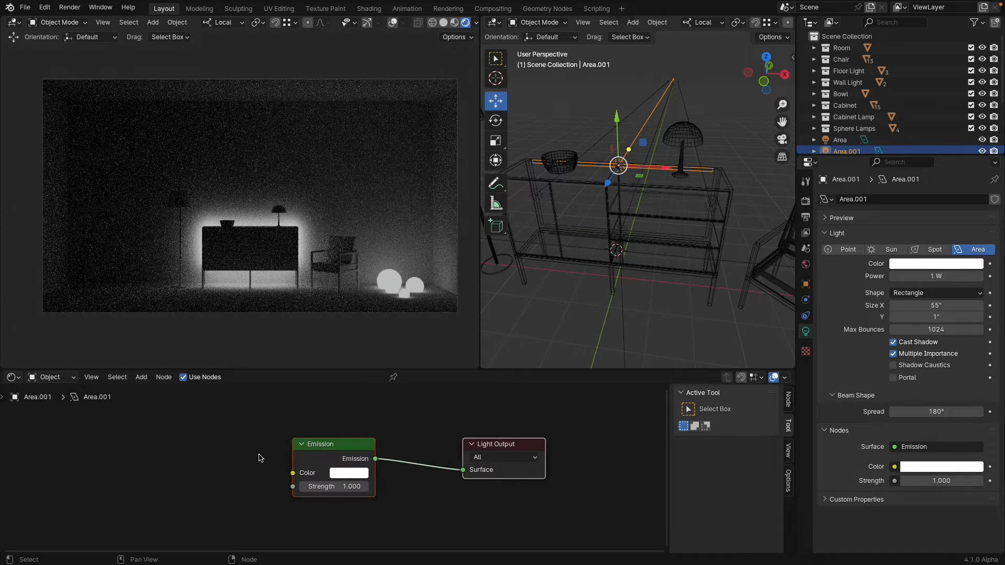
middle_click_drag(285, 429, 340, 438)
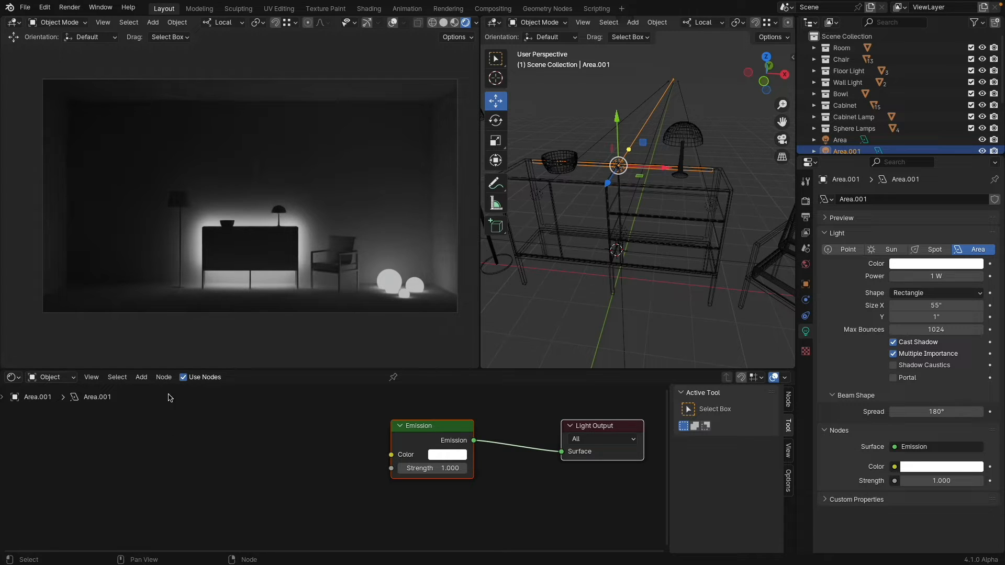
left_click(141, 377)
mouse_move(152, 393)
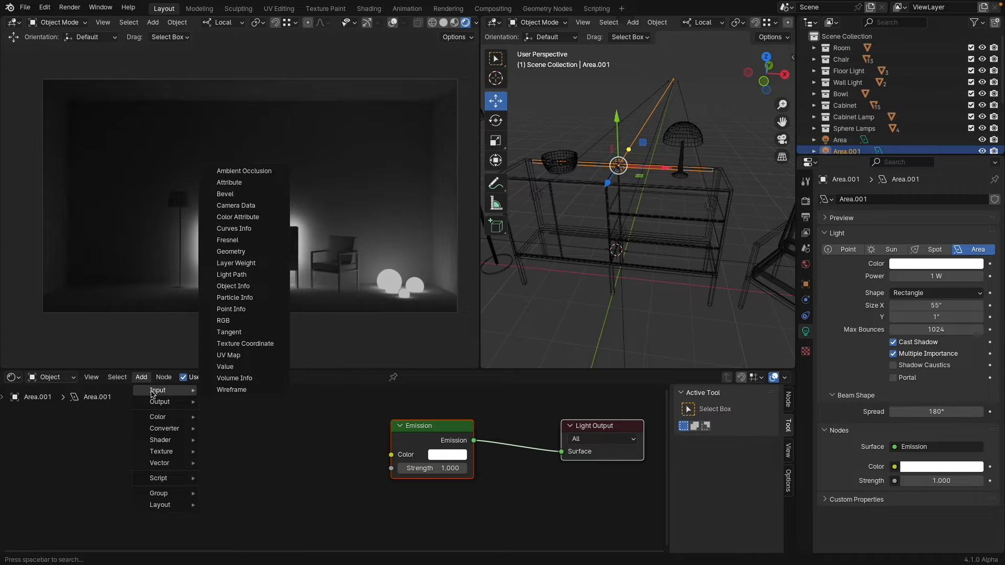
left_click(236, 368)
left_click(185, 438)
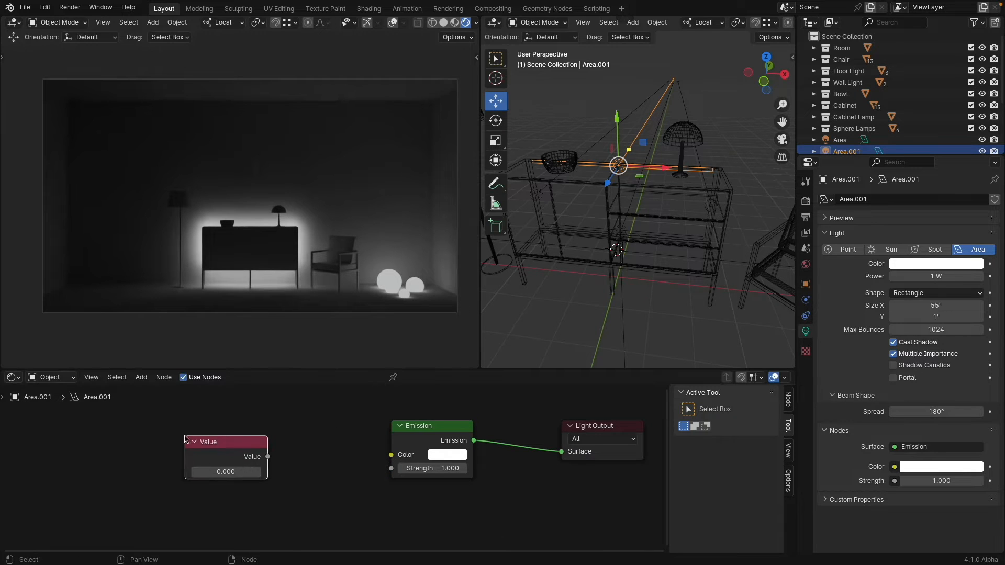
left_click(230, 471)
type("1")
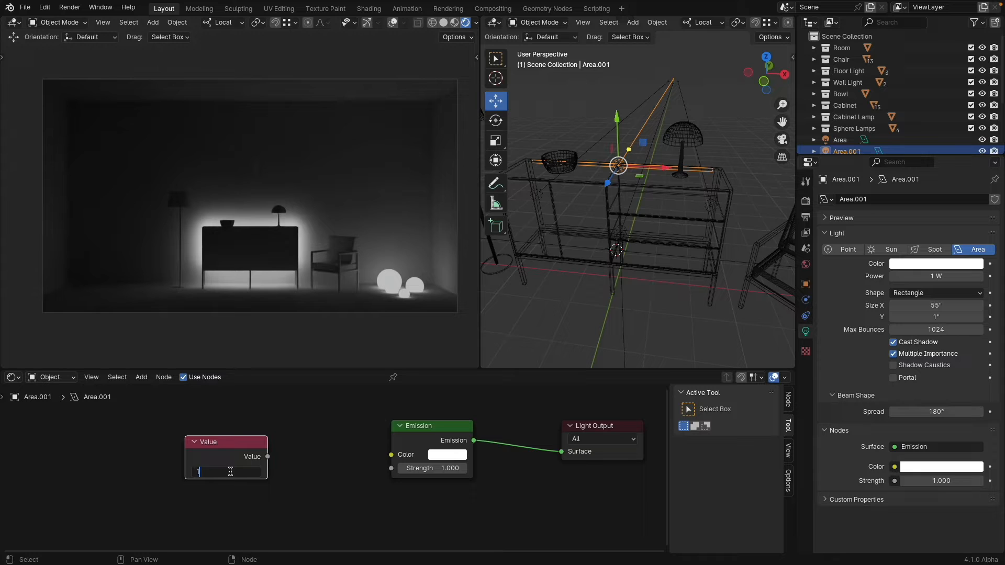
key("Return")
left_click_drag(233, 448, 216, 479)
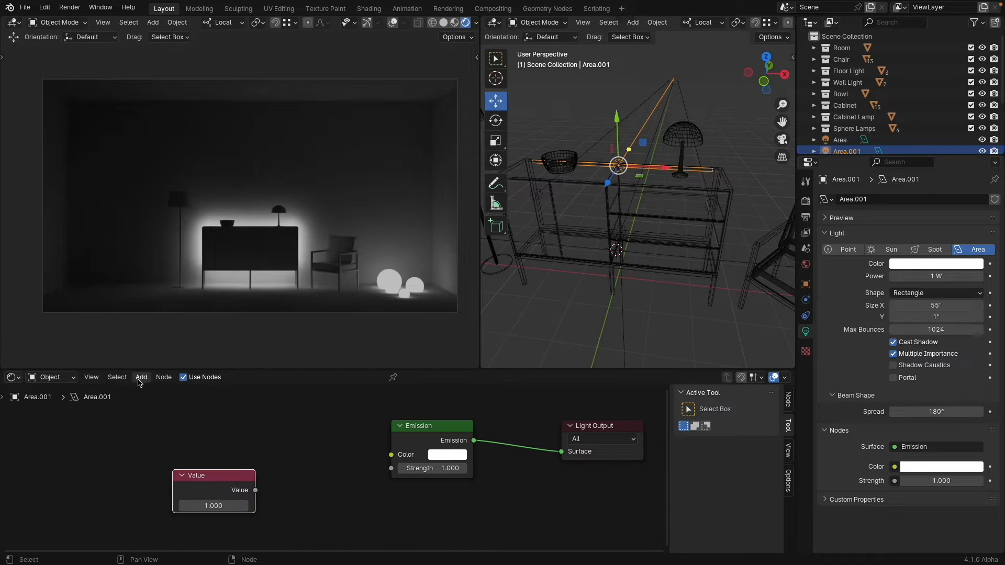
Add an RGB input node to the light's node tree and arrange it above the Value node
left_click(141, 377)
mouse_move(147, 392)
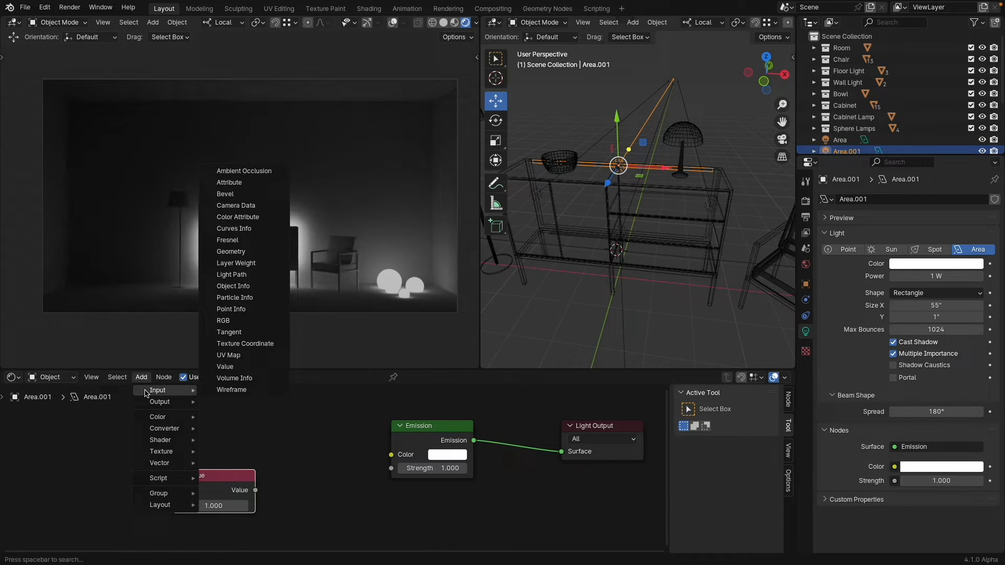
left_click(249, 320)
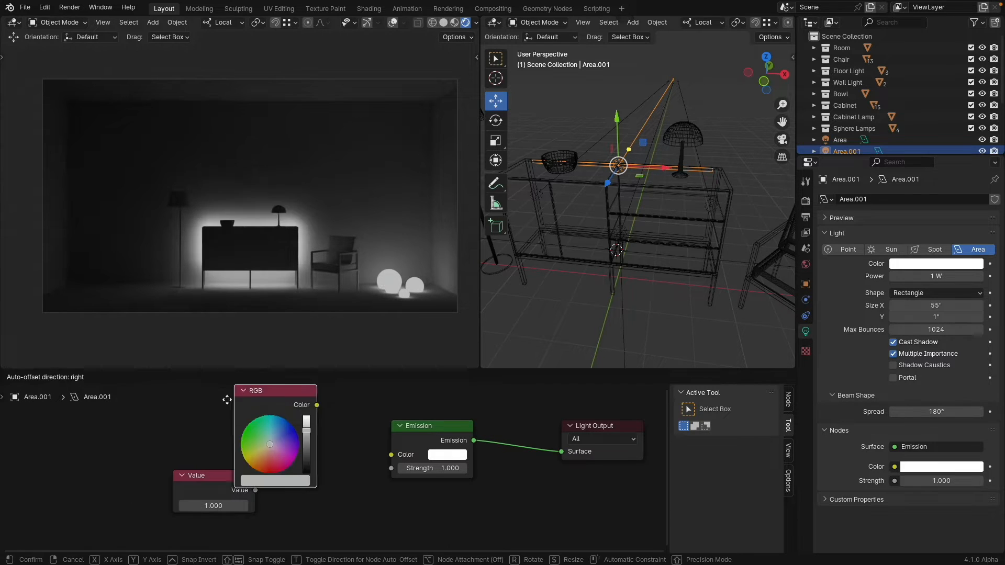
left_click(217, 465)
scroll(293, 462, "down", 5)
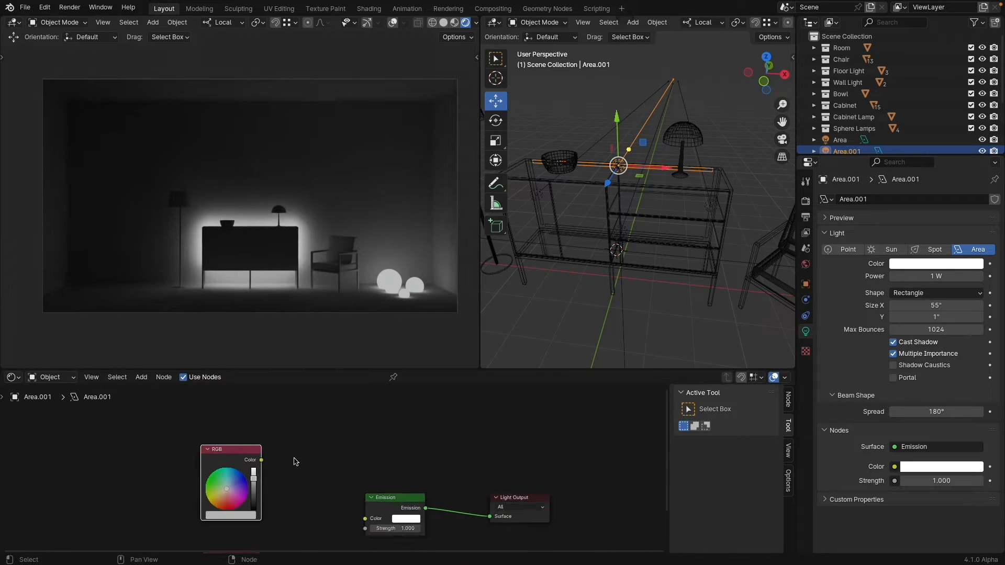
middle_click_drag(311, 493, 286, 447)
scroll(312, 440, "down", 2)
left_click_drag(248, 503, 250, 495)
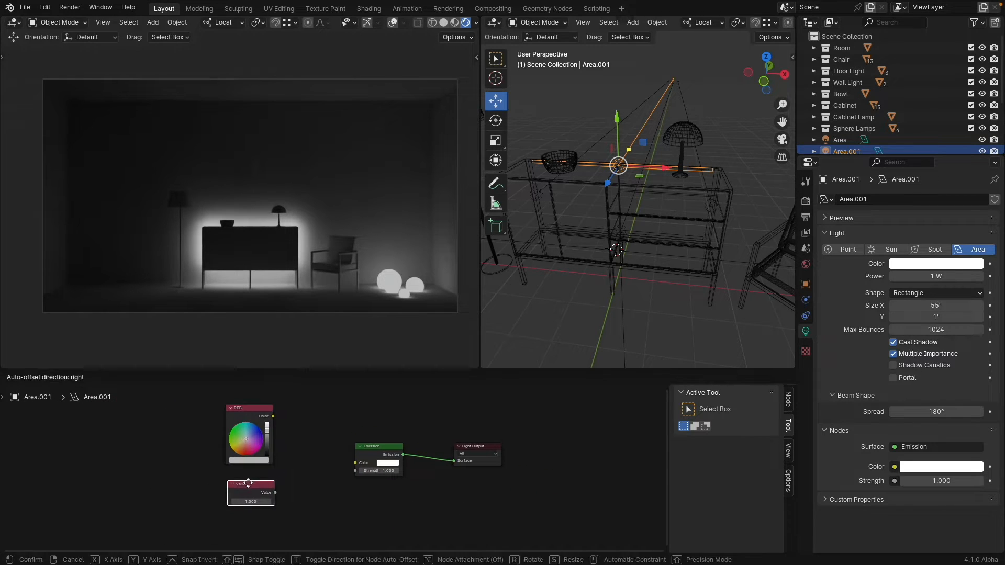
left_click_drag(255, 415, 255, 416)
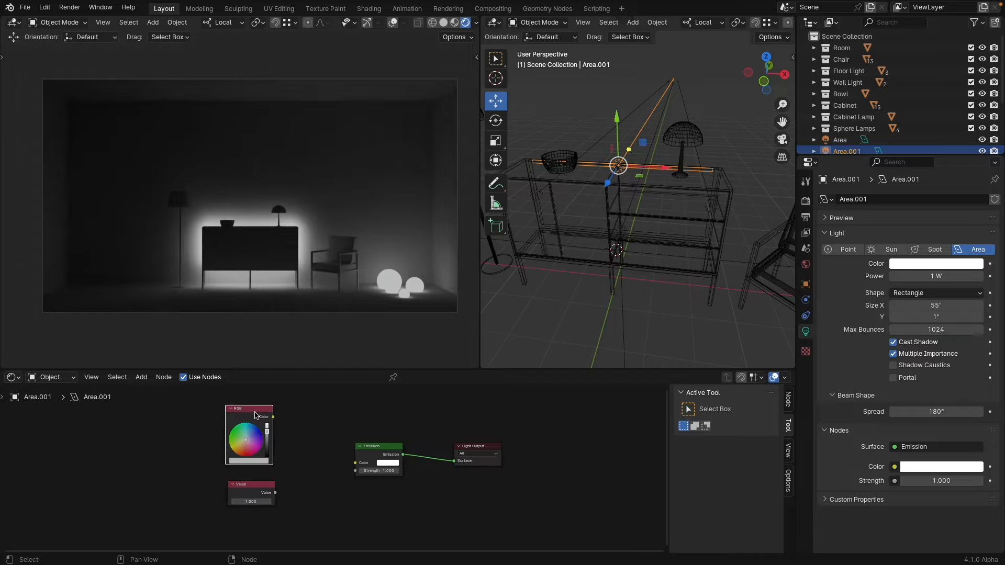
Put the Value node alone into a node group and return to the light's main node tree
left_click(258, 482)
left_click(255, 419)
left_click(255, 487)
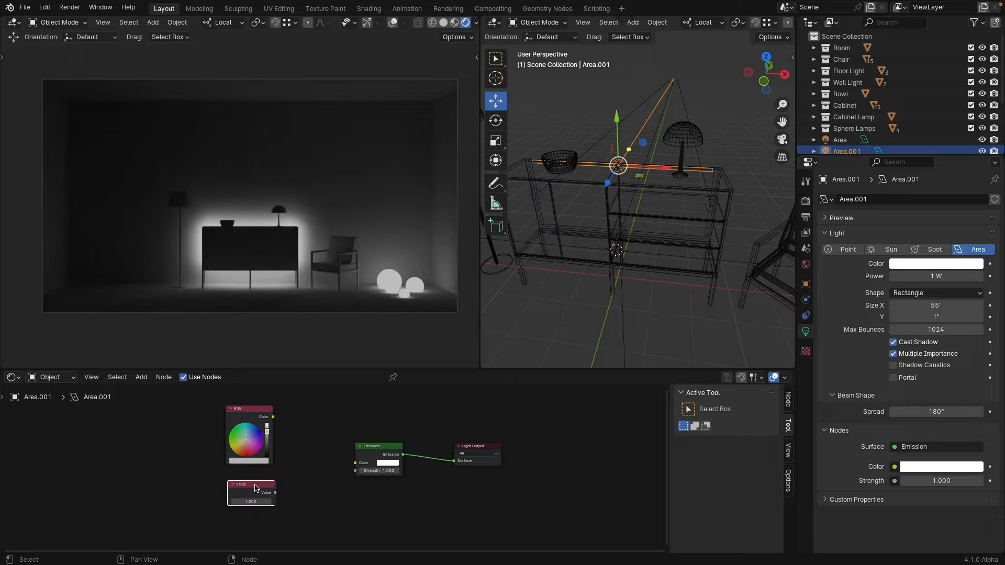
key("ctrl+g")
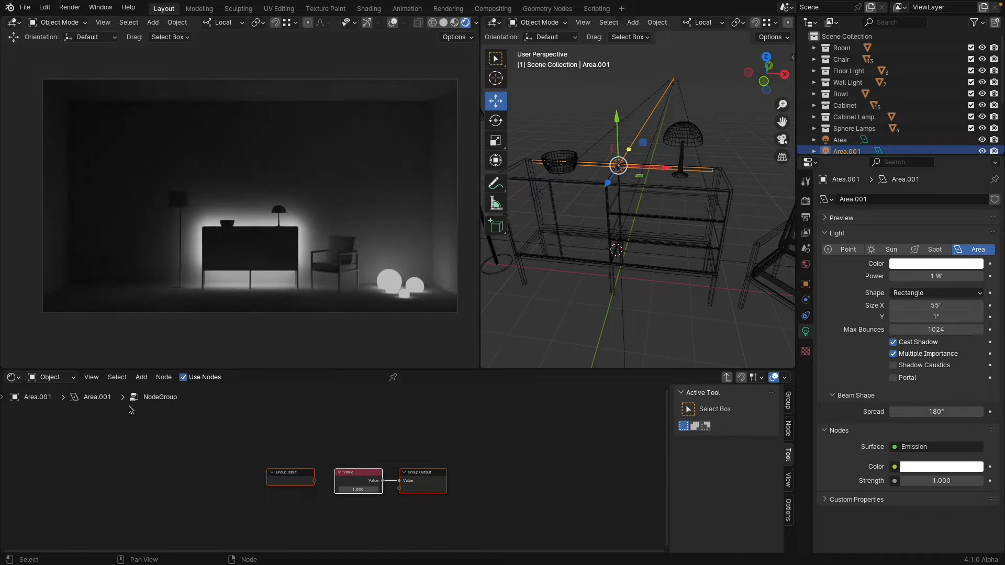
scroll(419, 472, "up", 1)
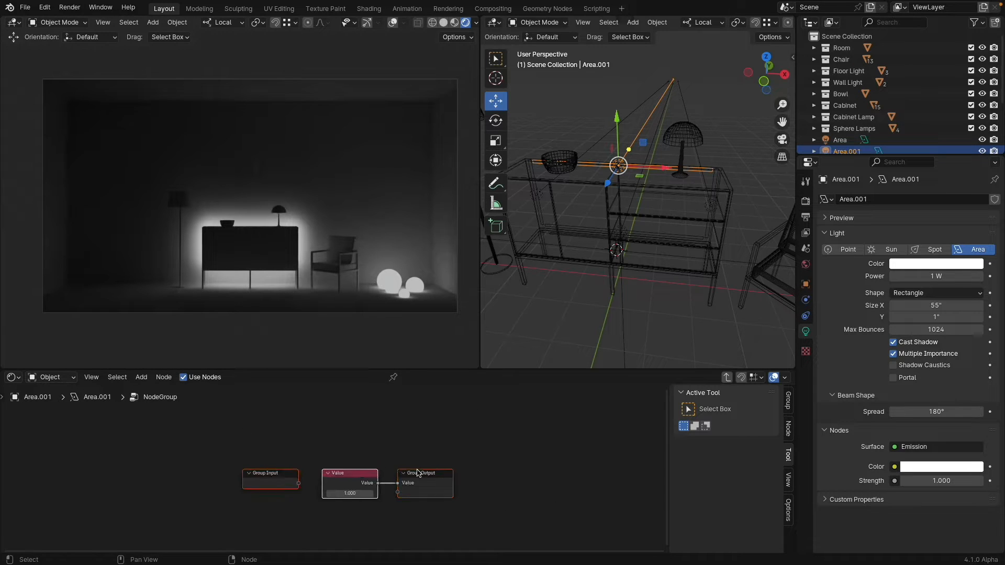
left_click(789, 402)
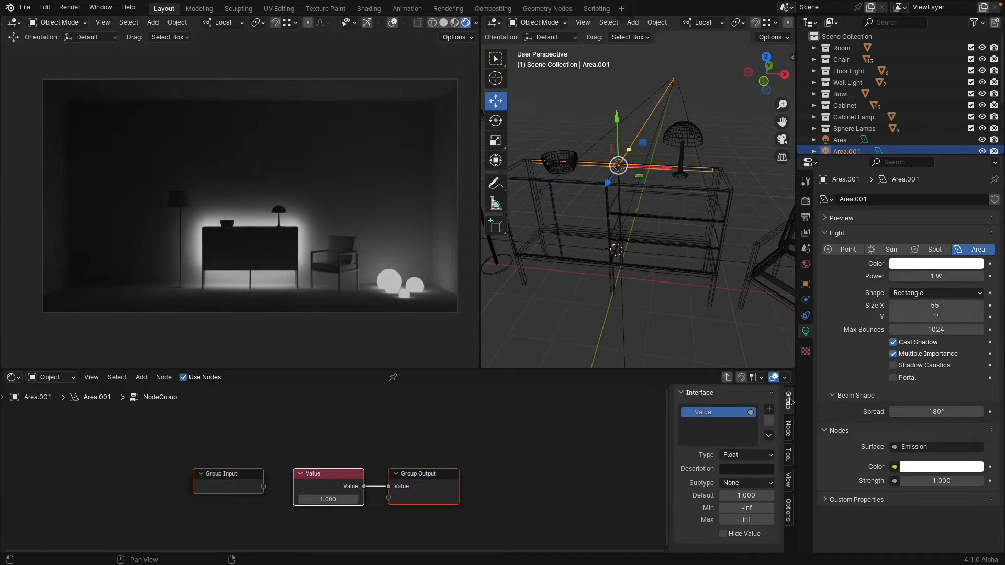
left_click(789, 426)
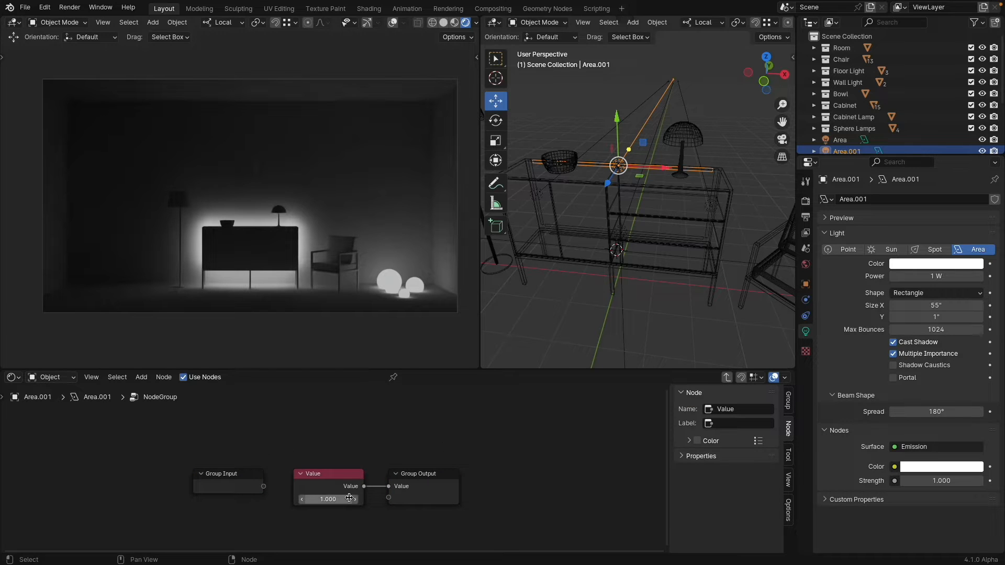
key("Tab")
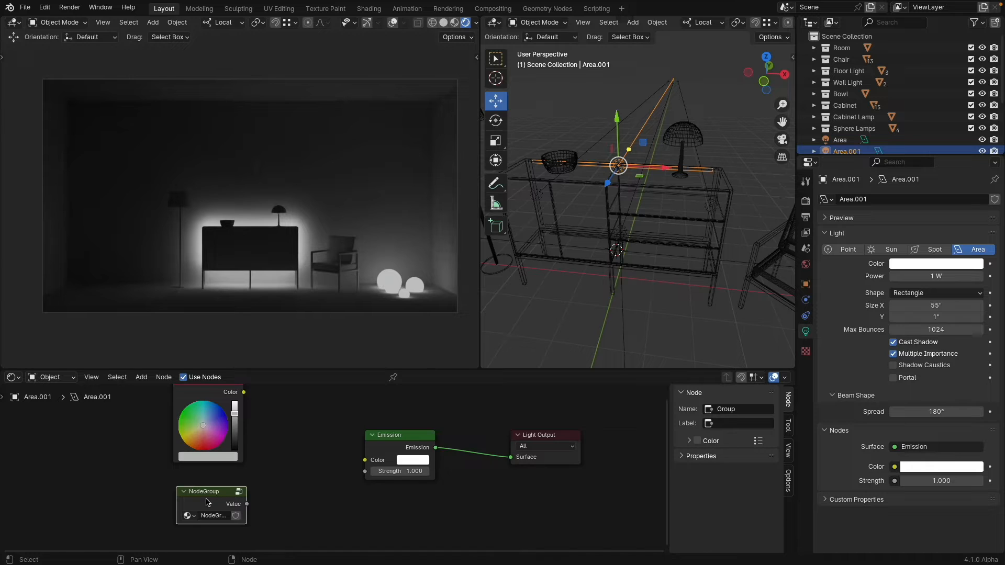
key("Tab")
key("Tab")
Put the RGB node into its own node group and return to the light's main node tree
left_click(200, 393)
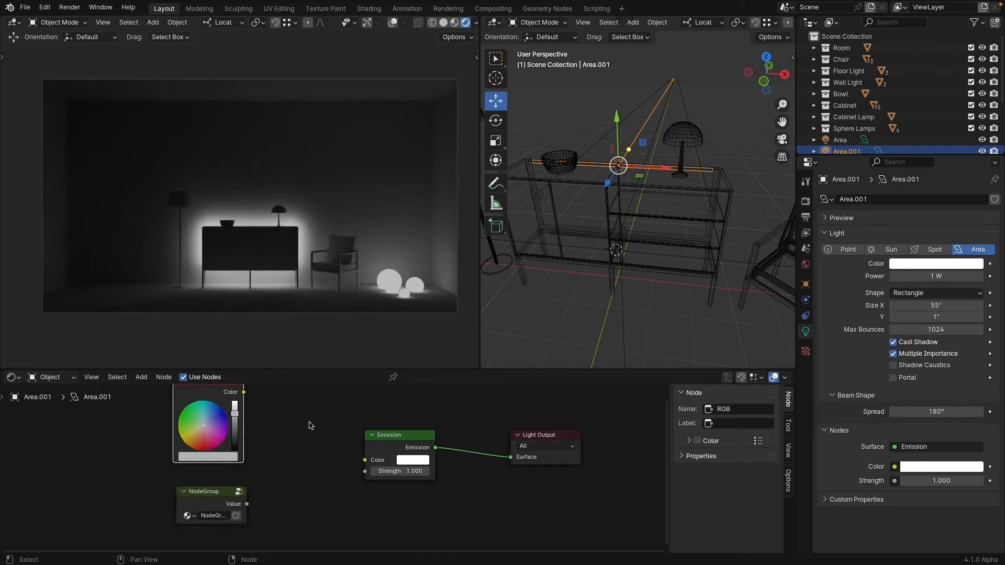
middle_click_drag(309, 421, 316, 448)
key("ctrl+g")
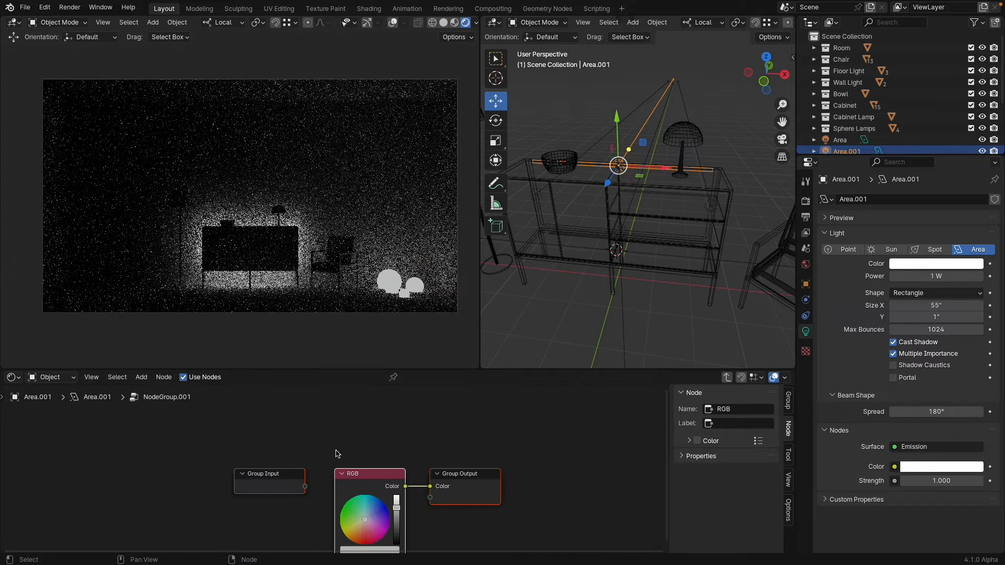
key("Tab")
Connect the RGB group's Color to the Emission node's Color and the Value group's output to its Strength
scroll(283, 455, "down", 1)
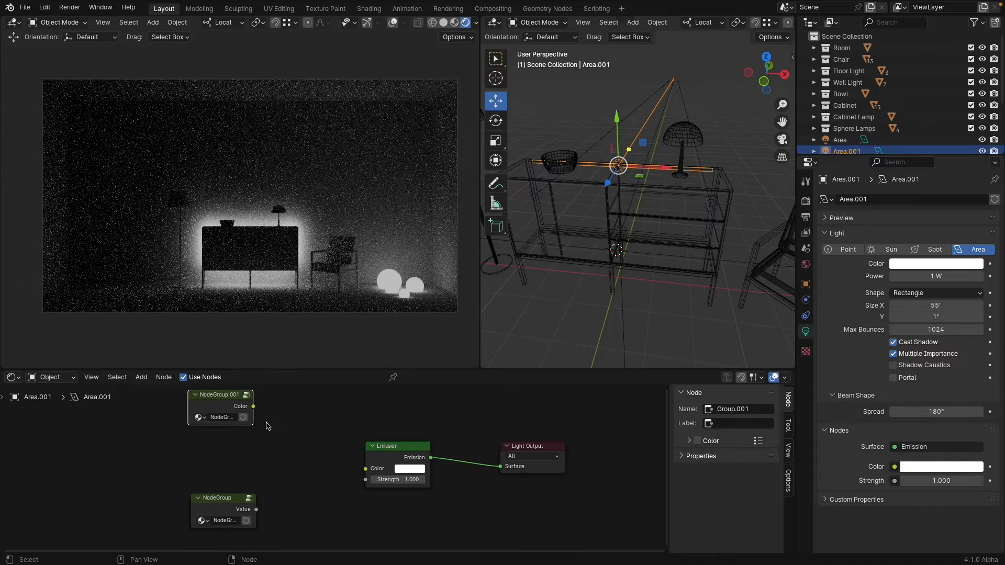
left_click_drag(253, 406, 365, 468)
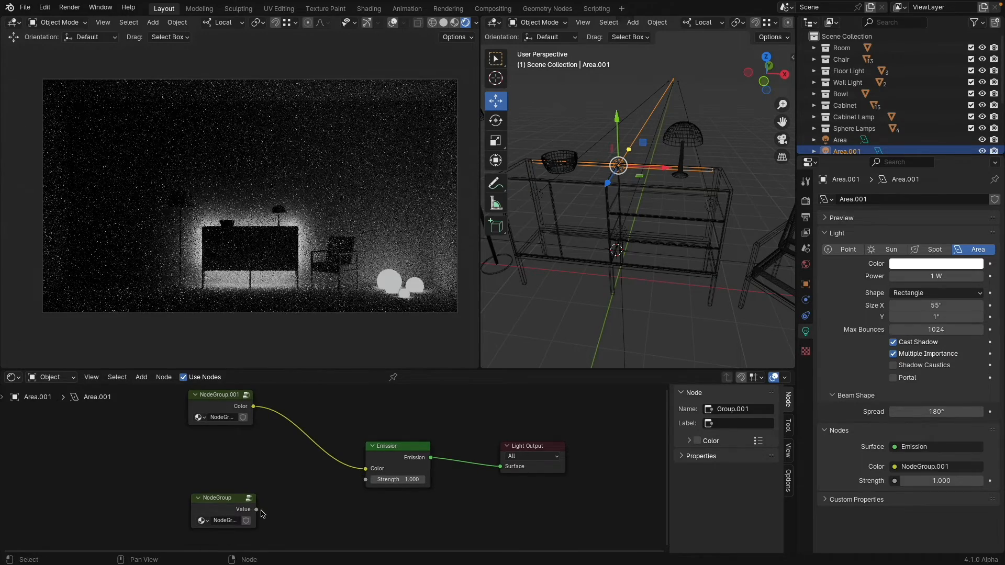
left_click_drag(256, 509, 368, 482)
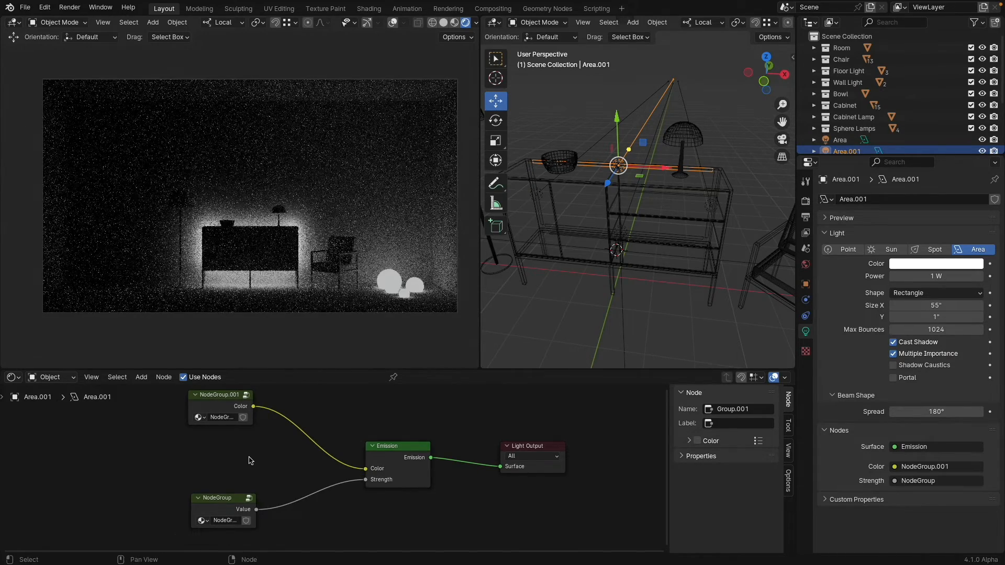
Change the color inside the RGB node group to teal and return to the main node tree
left_click(218, 407)
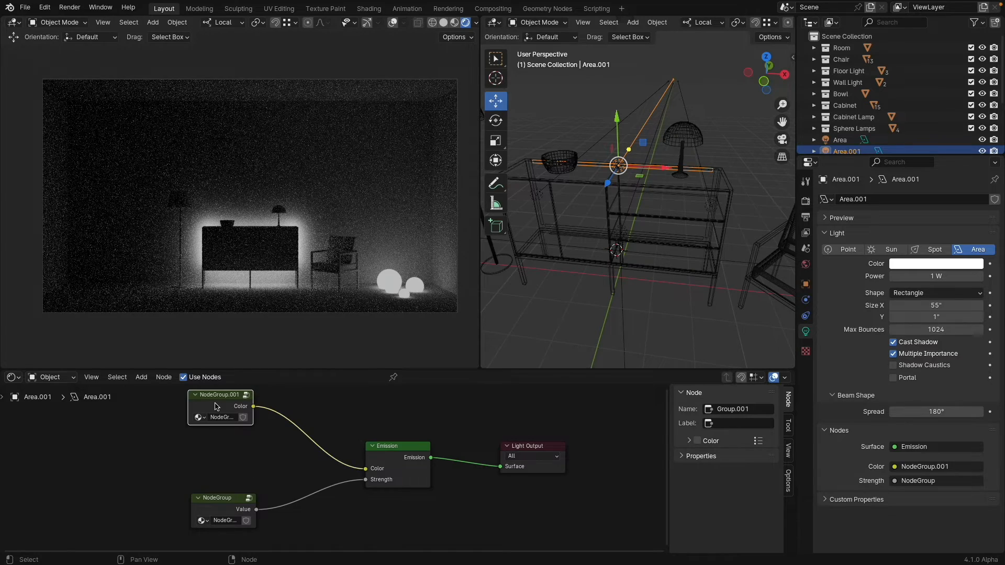
key("Tab")
left_click_drag(361, 510, 364, 493)
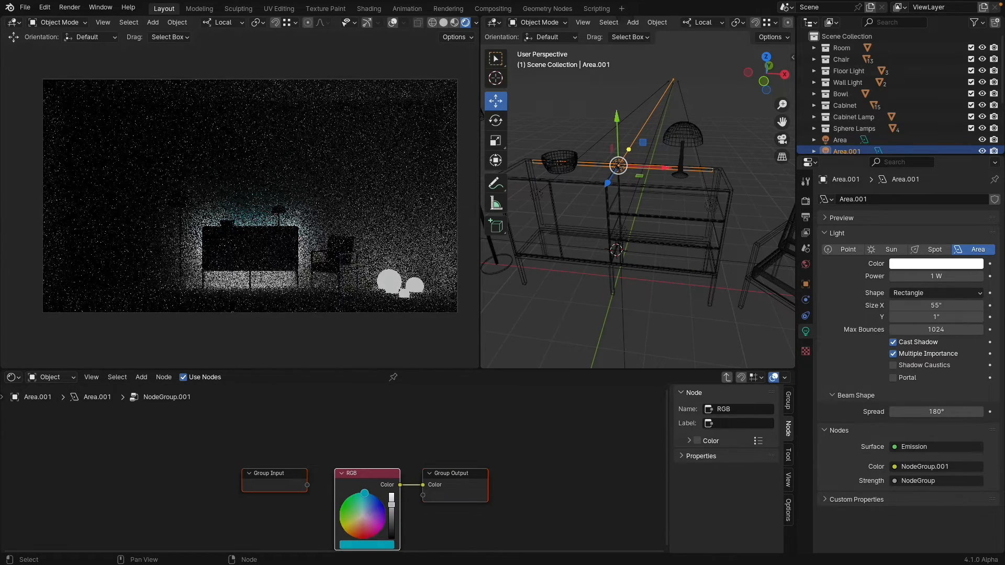
key("Tab")
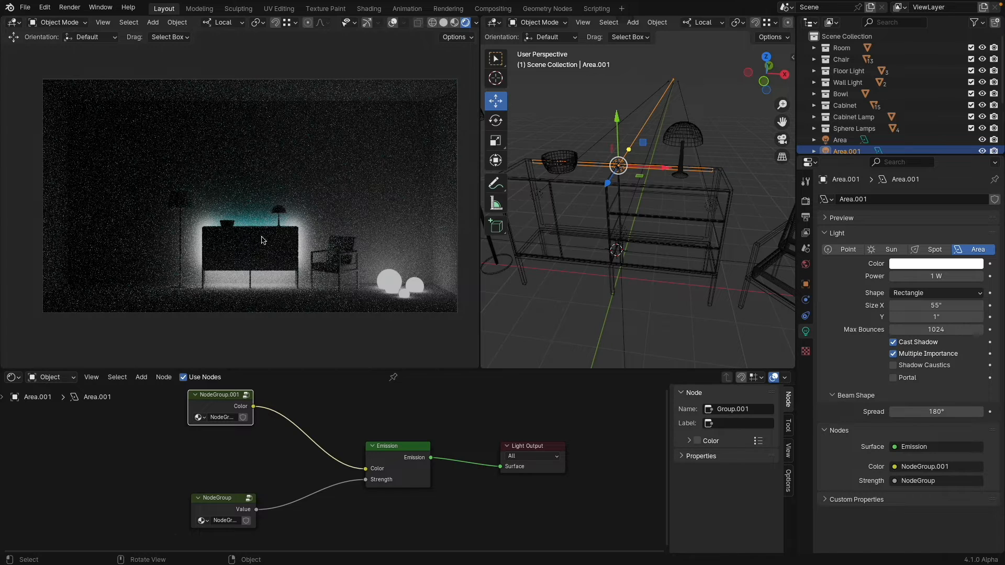
Set the Value node inside the strength node group to 4 and return to the light's main node tree
left_click(222, 508)
key("Tab")
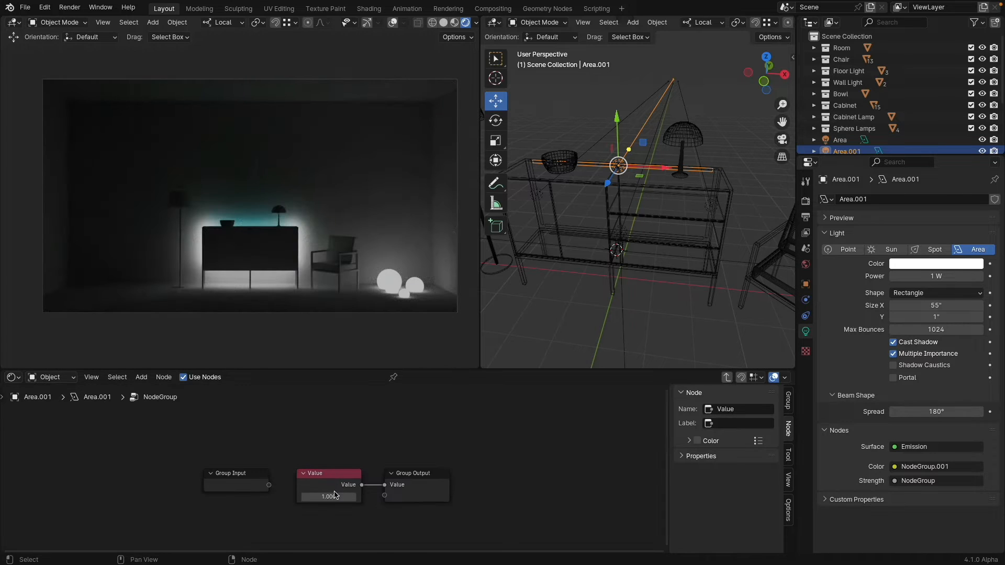
left_click(331, 496)
type("4")
key("Return")
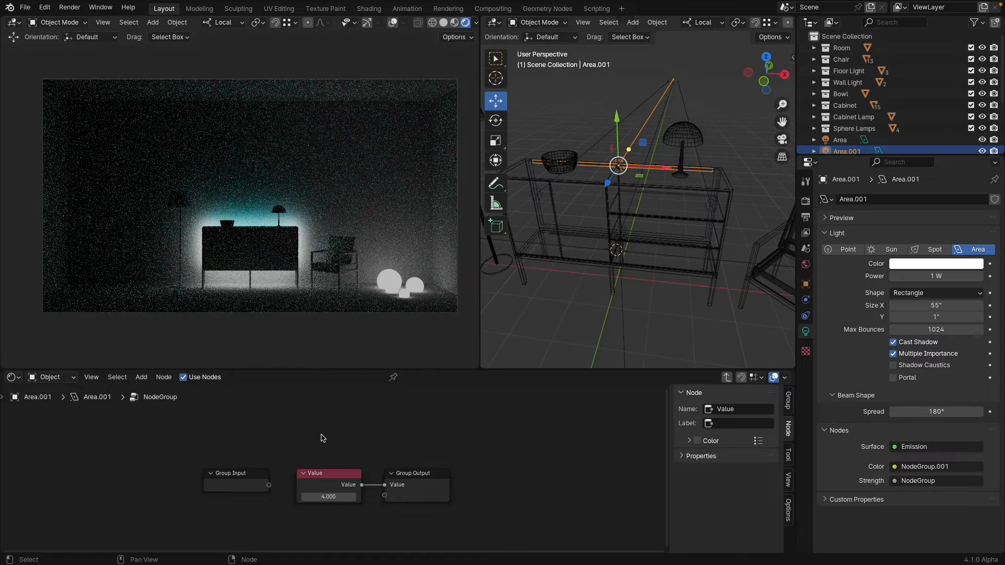
key("Tab")
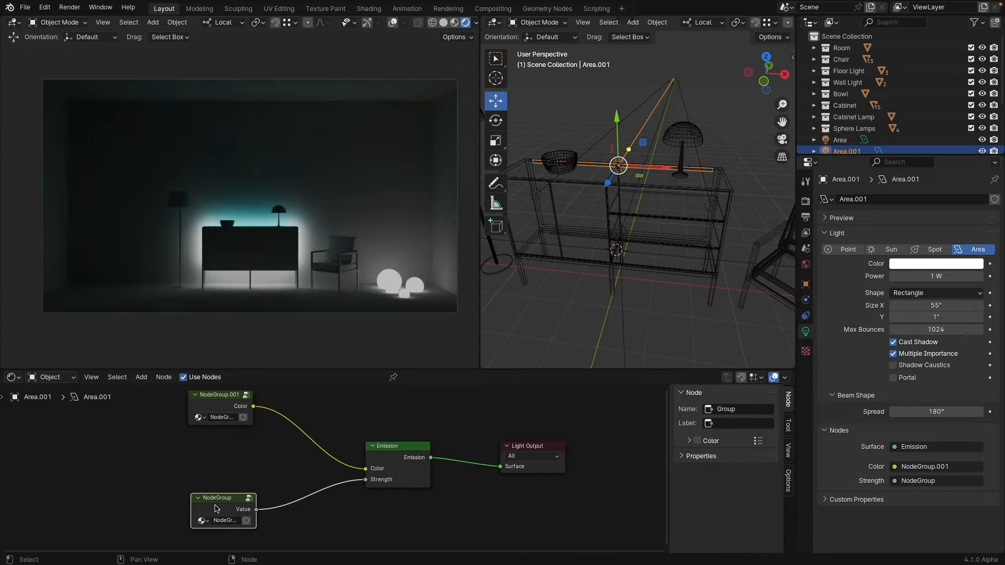
Try a value of 0 inside the strength node group, set it to 2, and return to the main node tree
key("Tab")
left_click(323, 497)
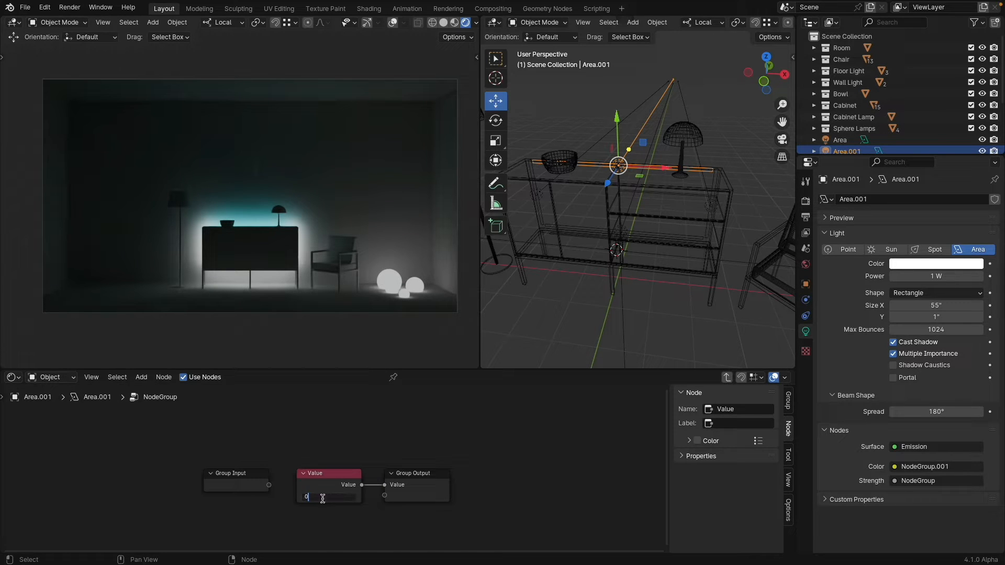
key("Return")
left_click(322, 497)
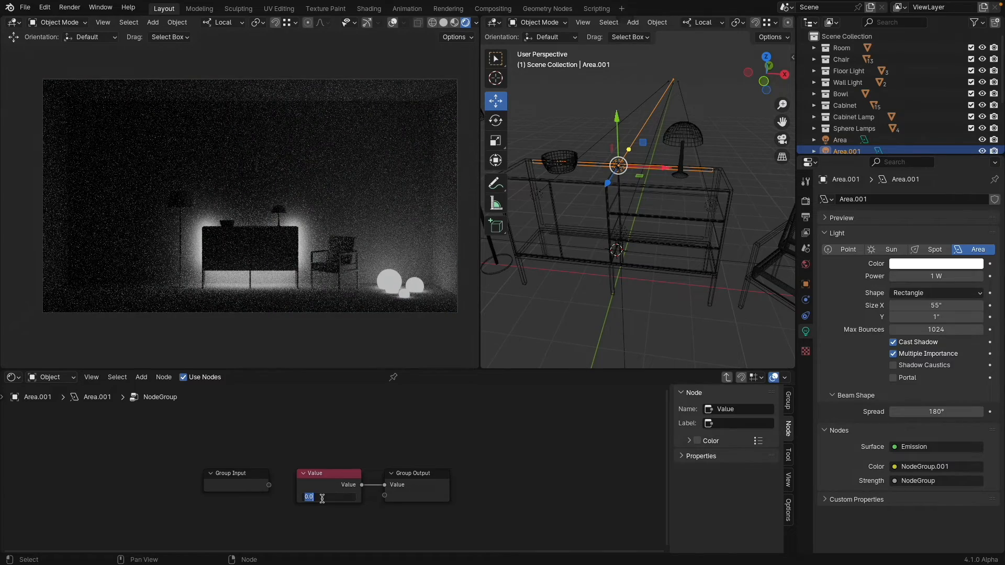
type("2")
key("Return")
key("Tab")
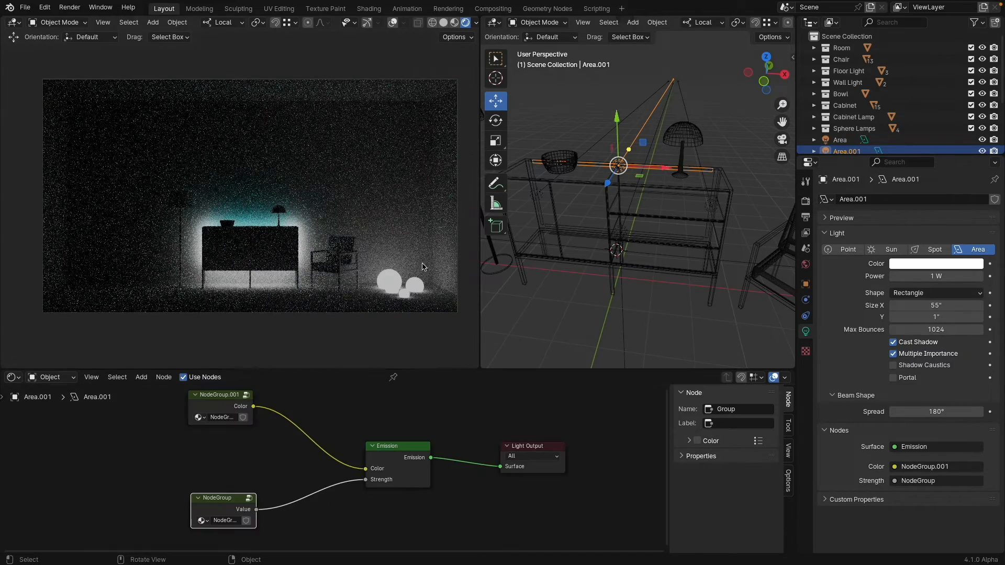
Select the area light Area.003 at the cabinet's side and add the existing groups NodeGroup and NodeGroup.001 to its node tree
left_click(634, 113)
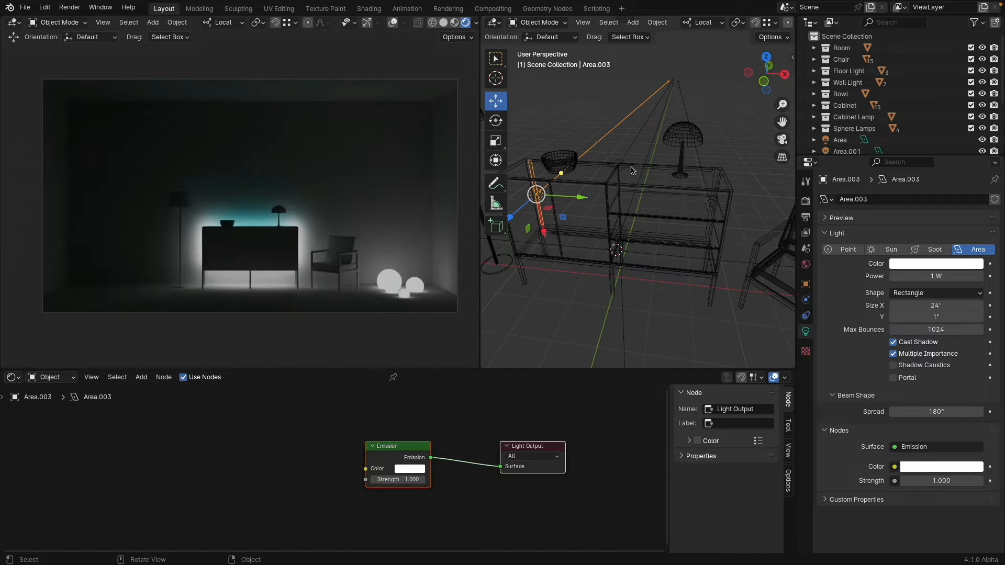
middle_click_drag(267, 438, 296, 440)
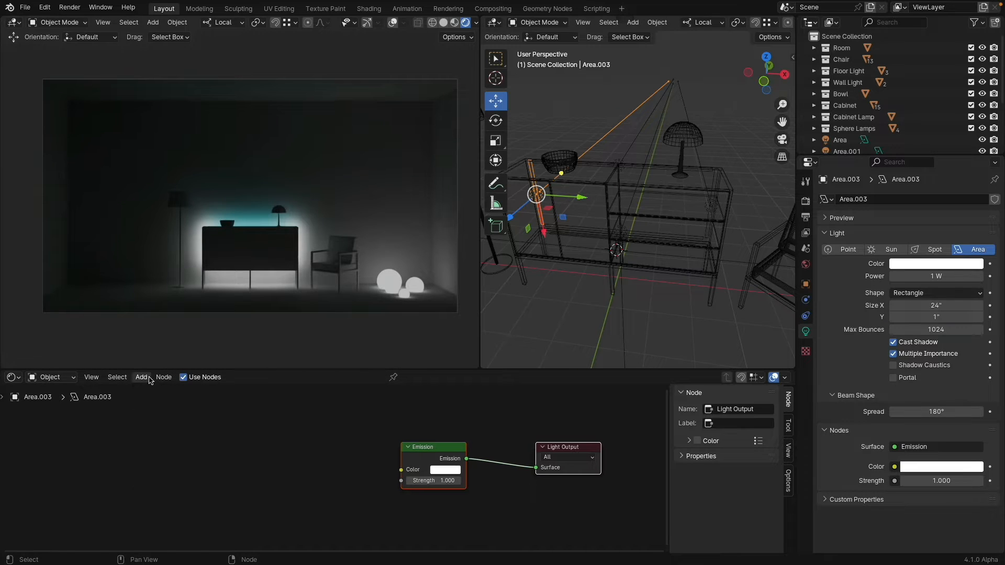
left_click(150, 379)
mouse_move(167, 496)
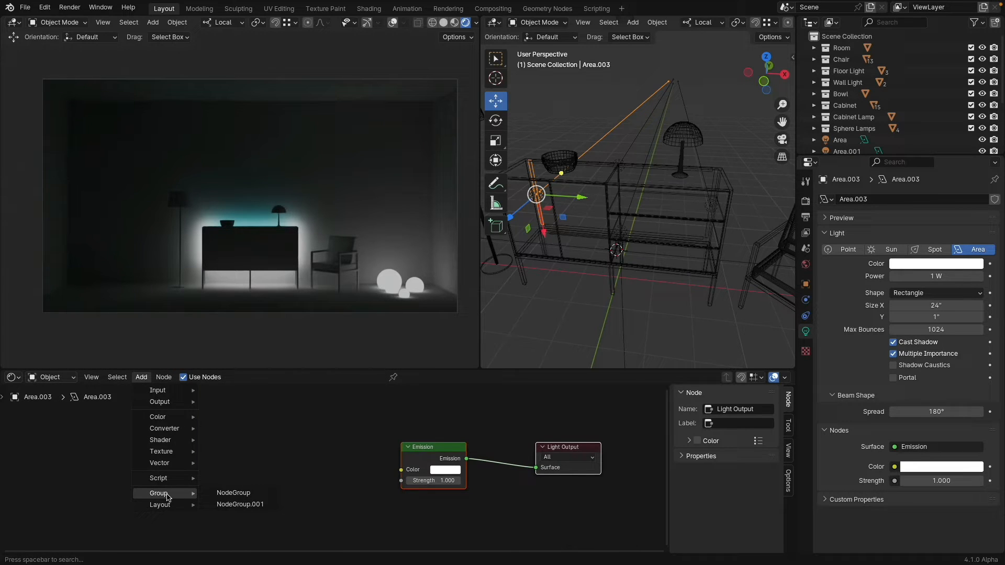
left_click(233, 492)
left_click(231, 442)
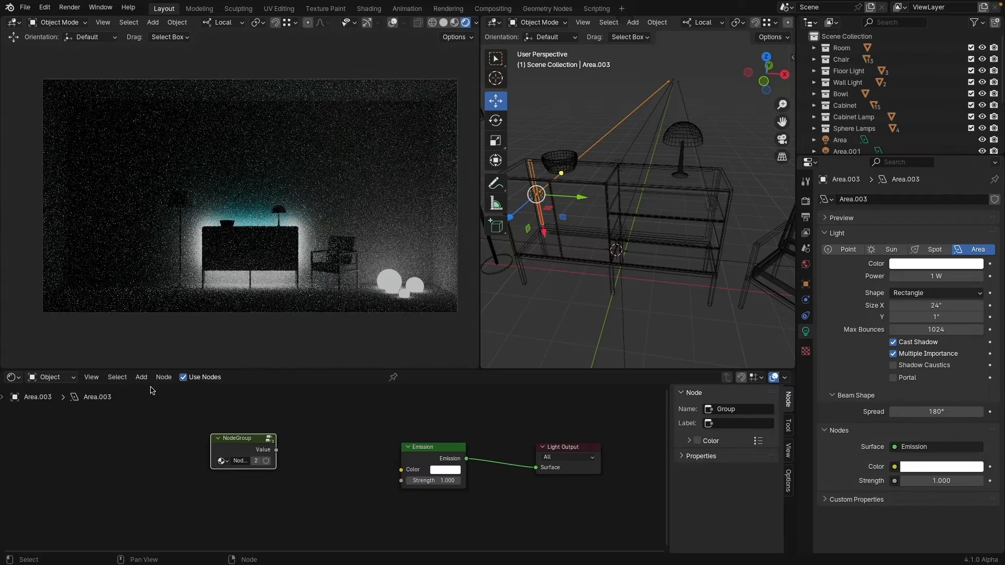
left_click(142, 377)
mouse_move(162, 493)
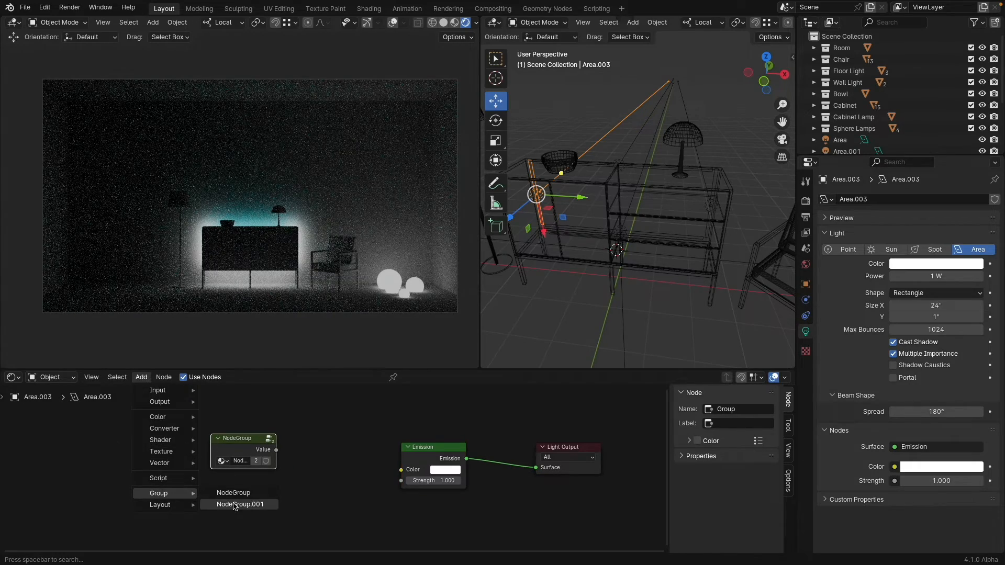
left_click(234, 505)
left_click(224, 489)
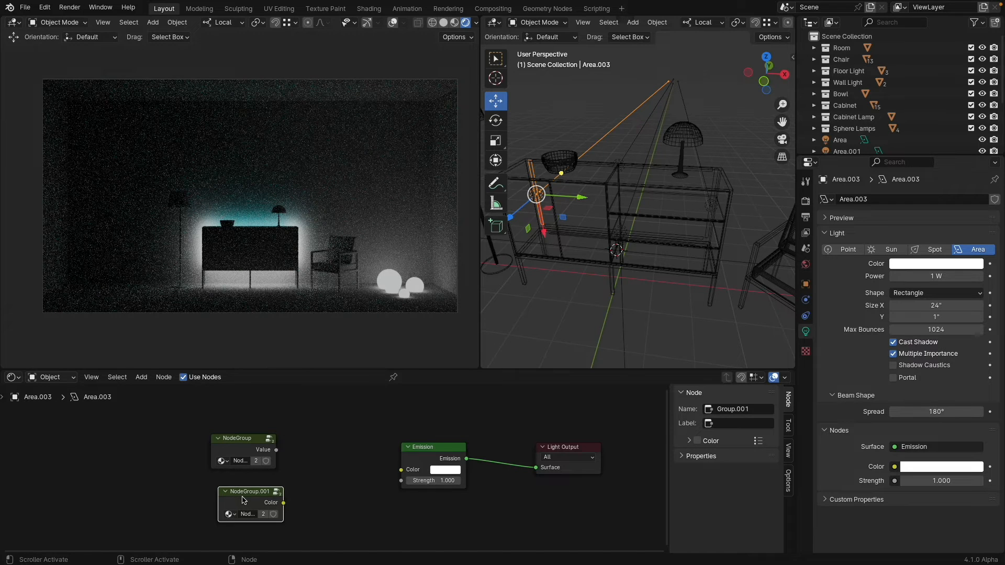
Label the color group node "LED Strip Color" in the side light's node tree
key("Tab")
key("Tab")
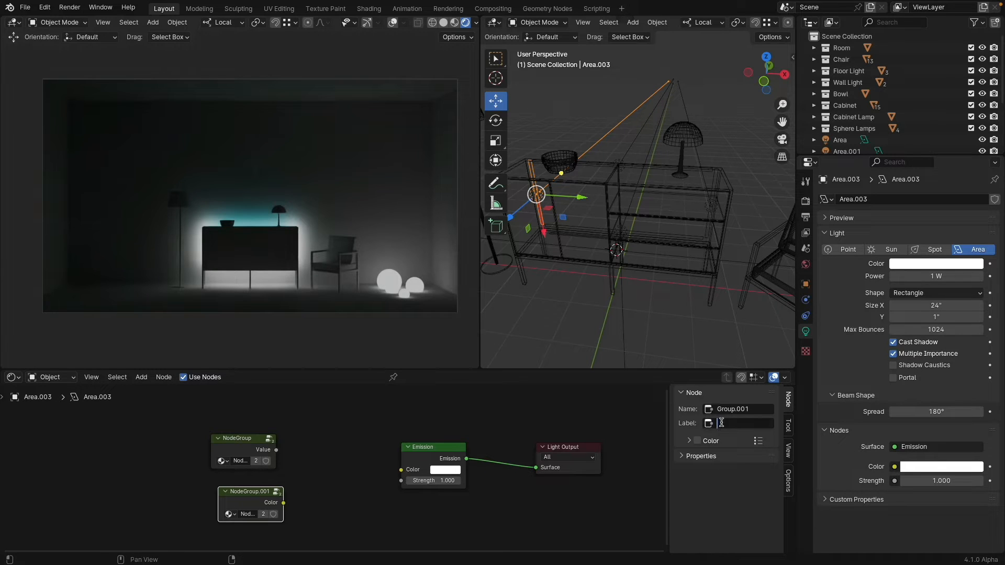
type("LED St")
type("ip Color")
key("Return")
left_click(743, 422)
left_click(743, 423)
key("Left")
key("Left")
type("r")
key("Return")
Label the value group node "LED Strip Power"
left_click(241, 440)
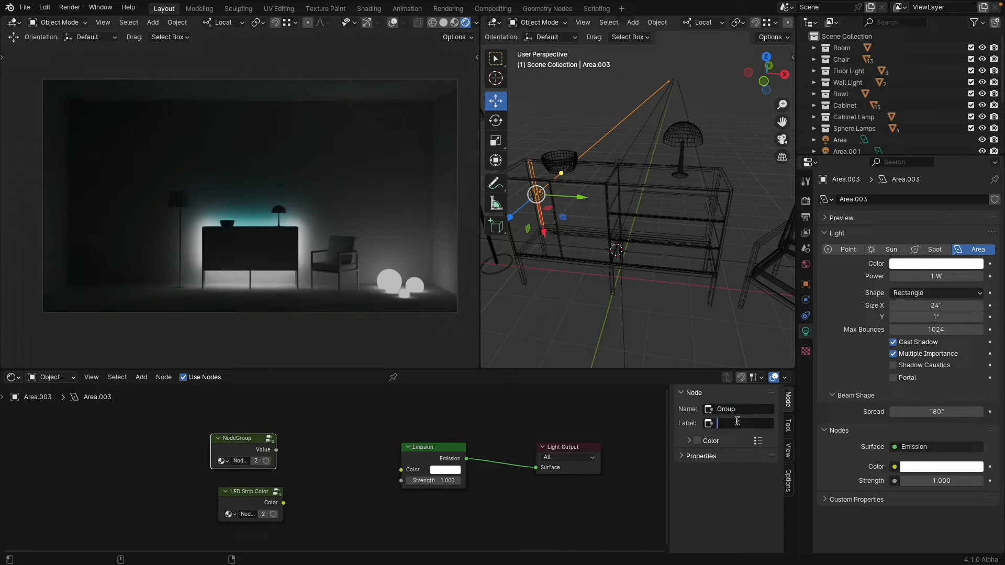
type("LED Strip Power")
key("Return")
Connect the LED Strip Color and LED Strip Power groups to the Emission node's Color and Strength, arranging the color group above the power group
left_click_drag(283, 503, 401, 469)
mouse_move(276, 449)
left_mouse_down()
mouse_move(401, 481)
mouse_move(274, 484)
mouse_move(286, 533)
mouse_move(261, 461)
left_mouse_up()
left_click(268, 441)
left_click(262, 505)
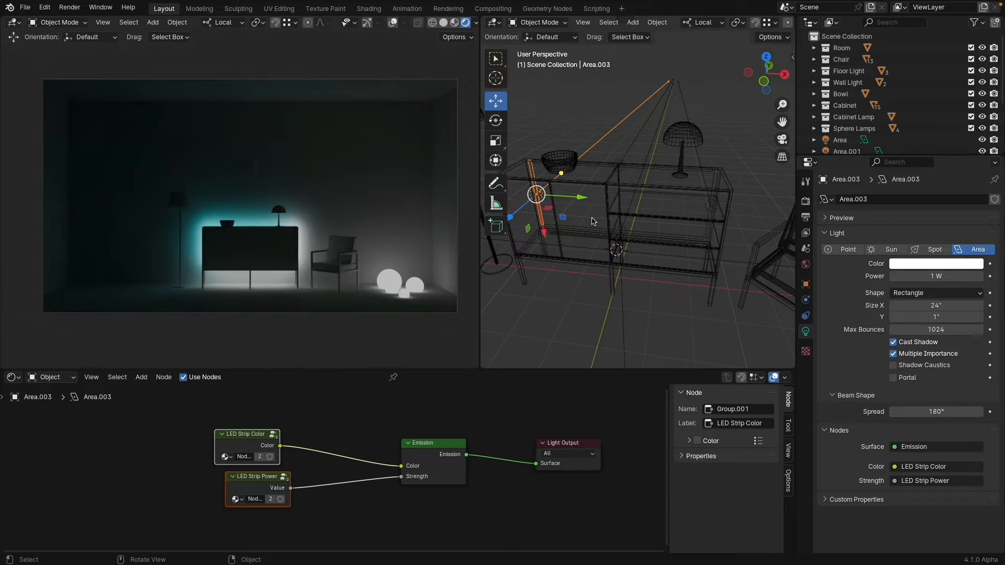
Select the area light Area.002 along the cabinet's underside and add the existing value group NodeGroup to its node tree
left_click(651, 148)
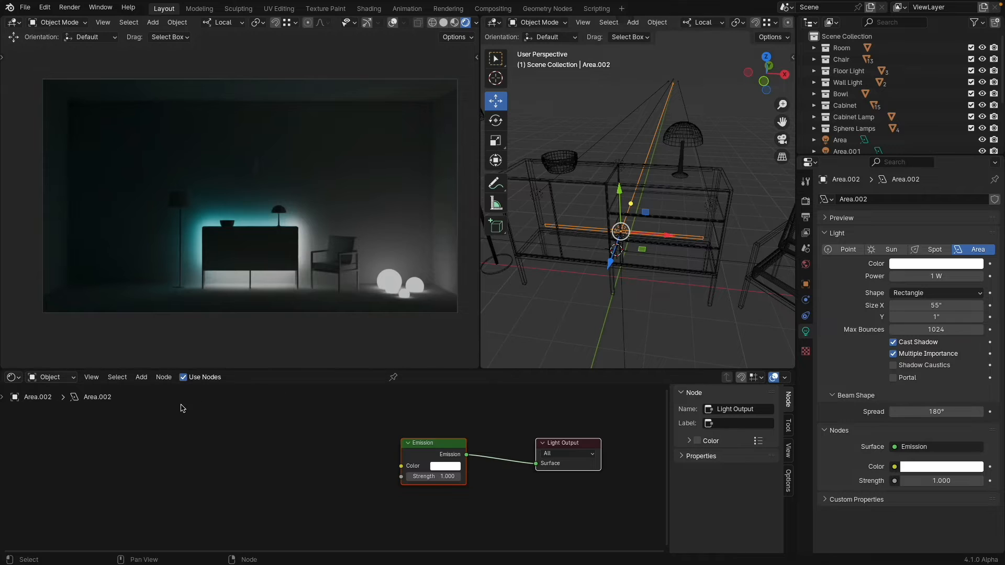
key("shift+a")
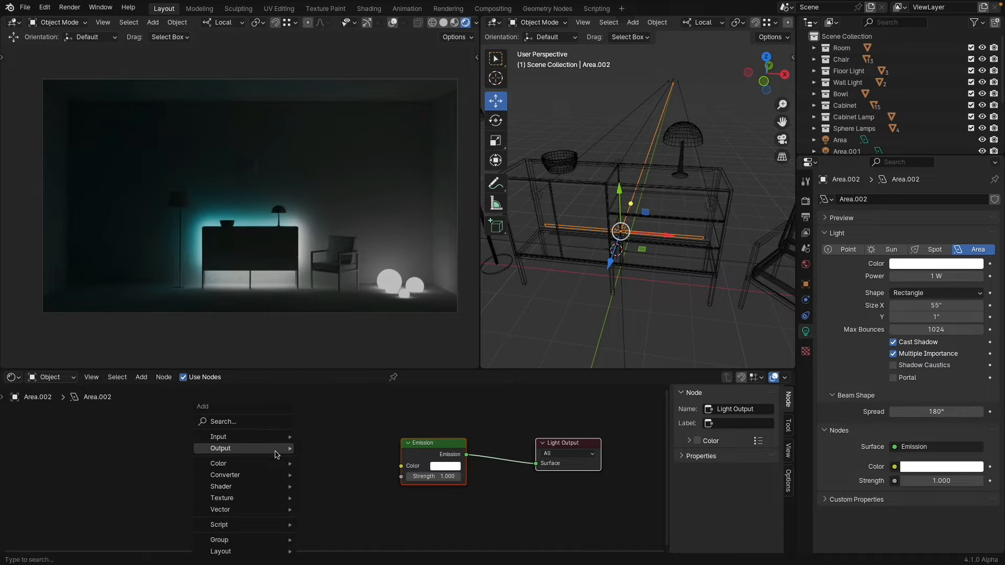
mouse_move(248, 545)
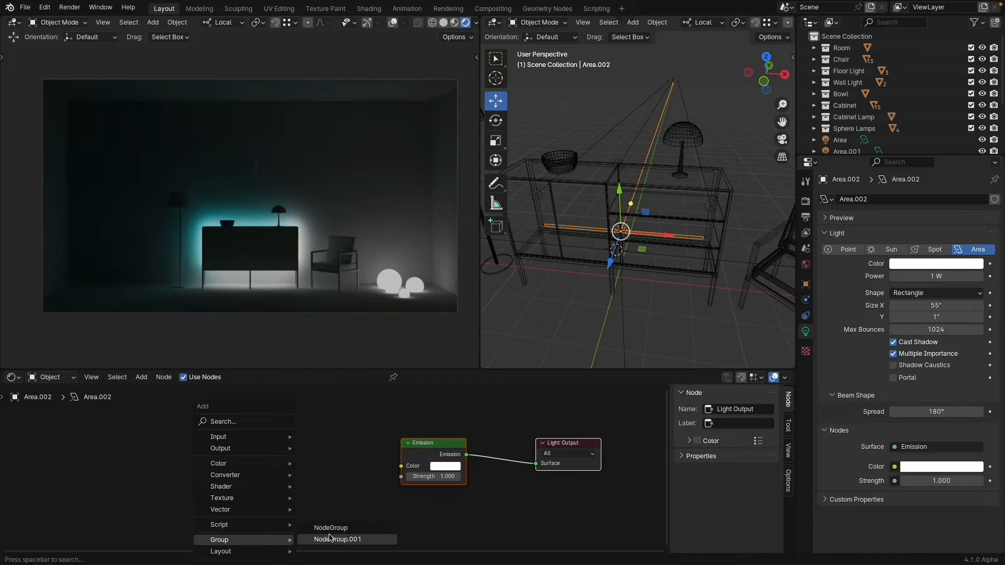
left_click(139, 426)
left_click(142, 378)
mouse_move(160, 498)
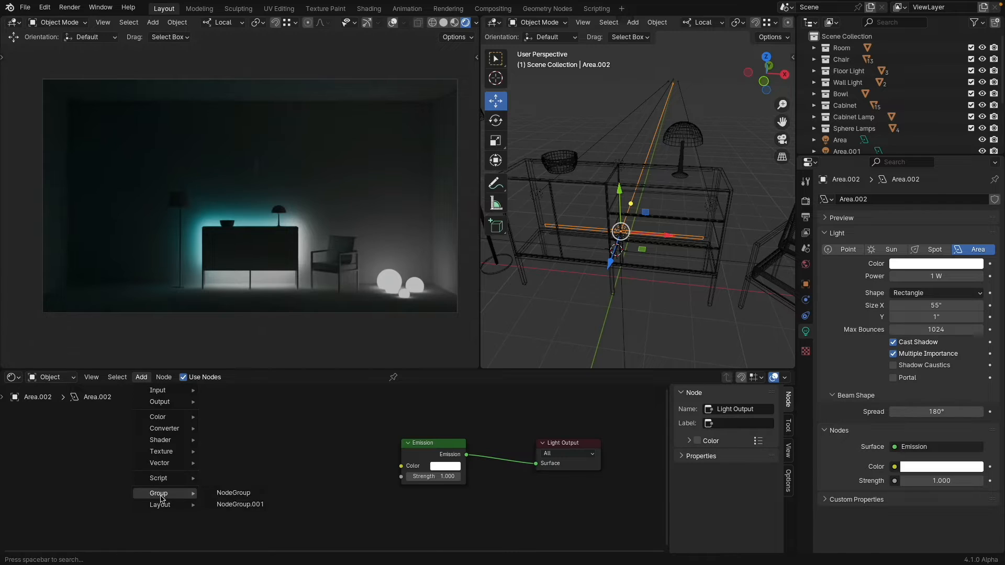
left_click(233, 492)
left_click(282, 456)
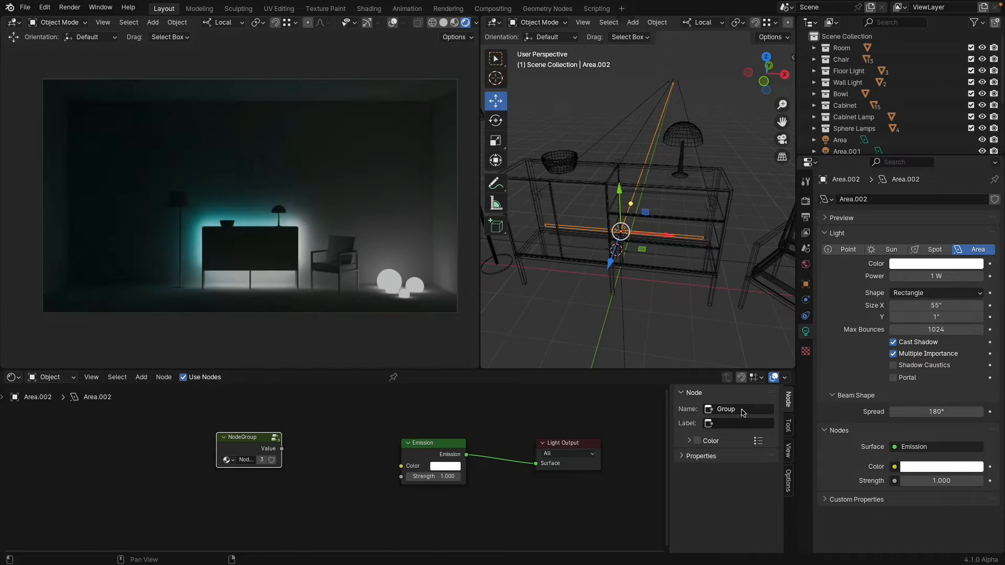
Widen the value group node and set its node name to "Power"
left_click_drag(282, 469, 328, 466)
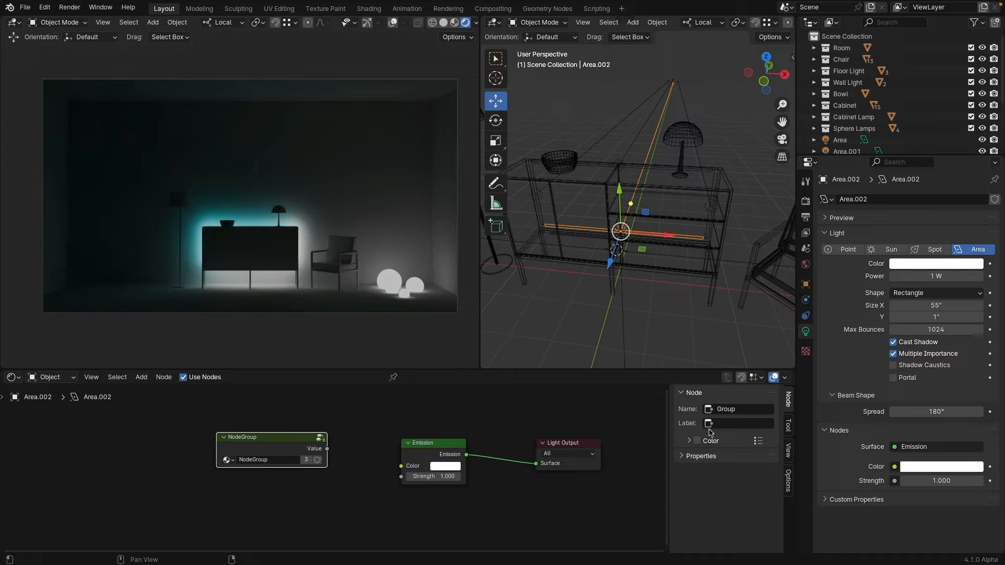
key("Tab")
key("Tab")
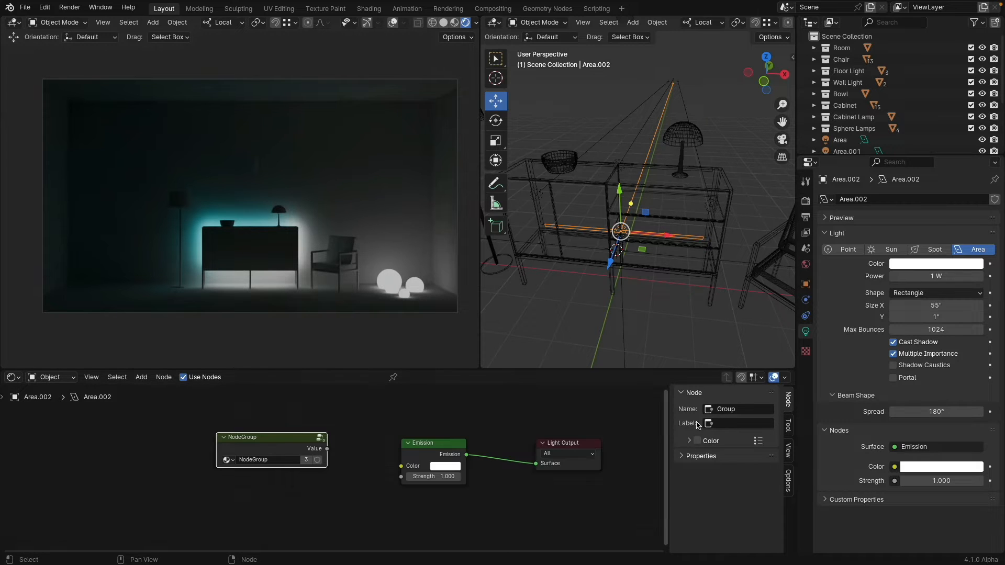
left_click(738, 409)
type("Power")
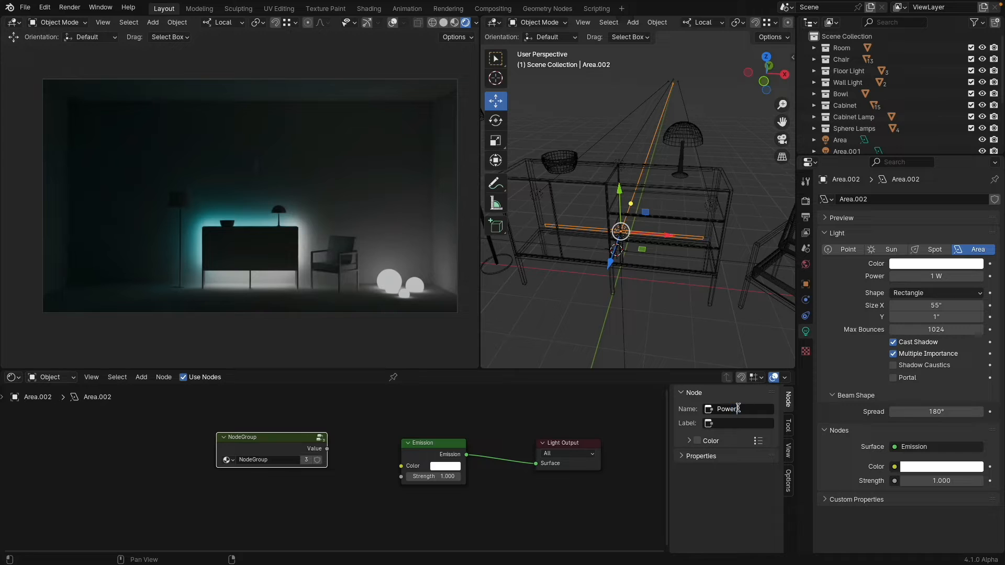
key("Return")
Rename the value node group itself to "LED Strip Power" and connect its Value to the Emission node's Strength
key("shift+a")
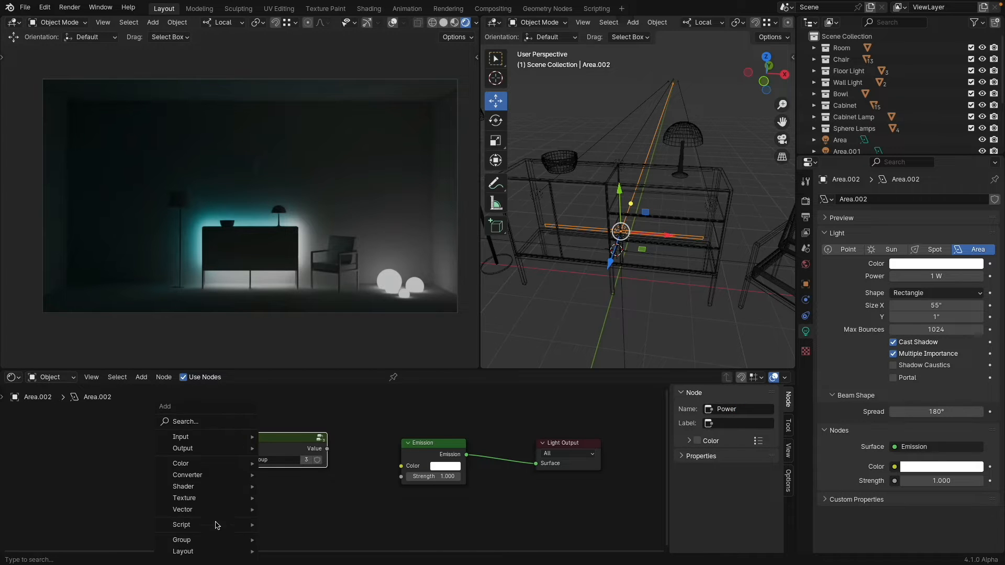
mouse_move(206, 544)
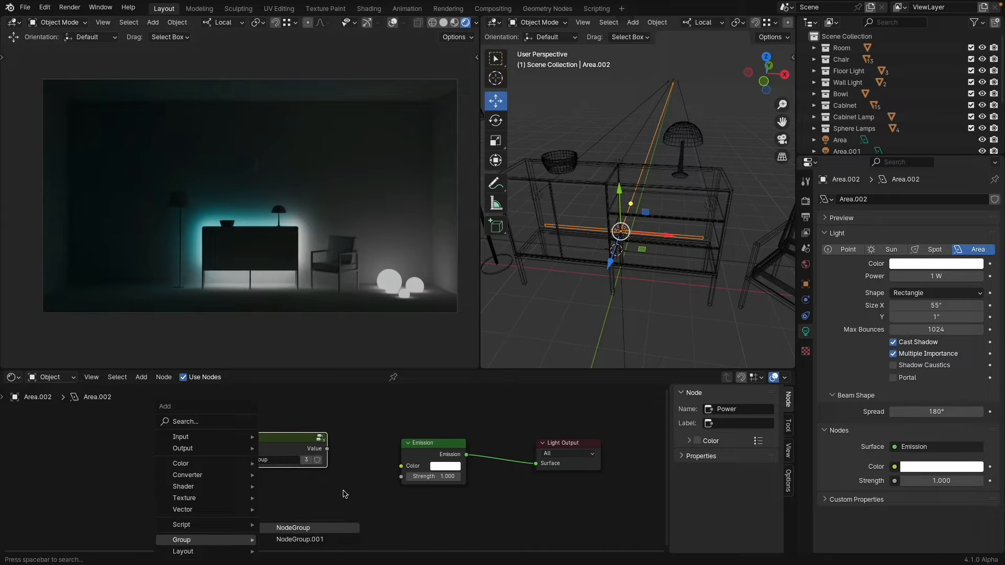
left_click(682, 457)
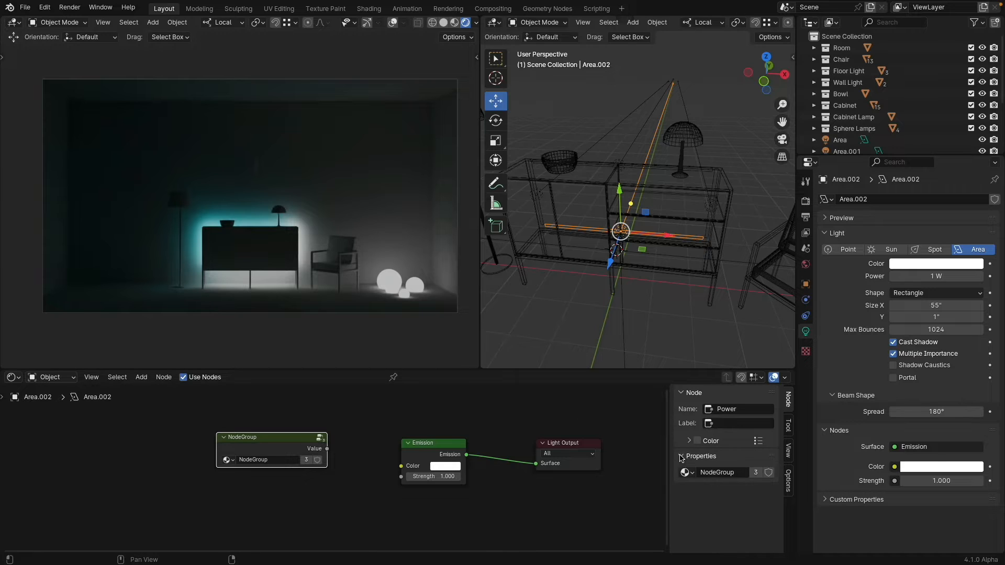
double_click(738, 472)
type("Po...")
key("Return")
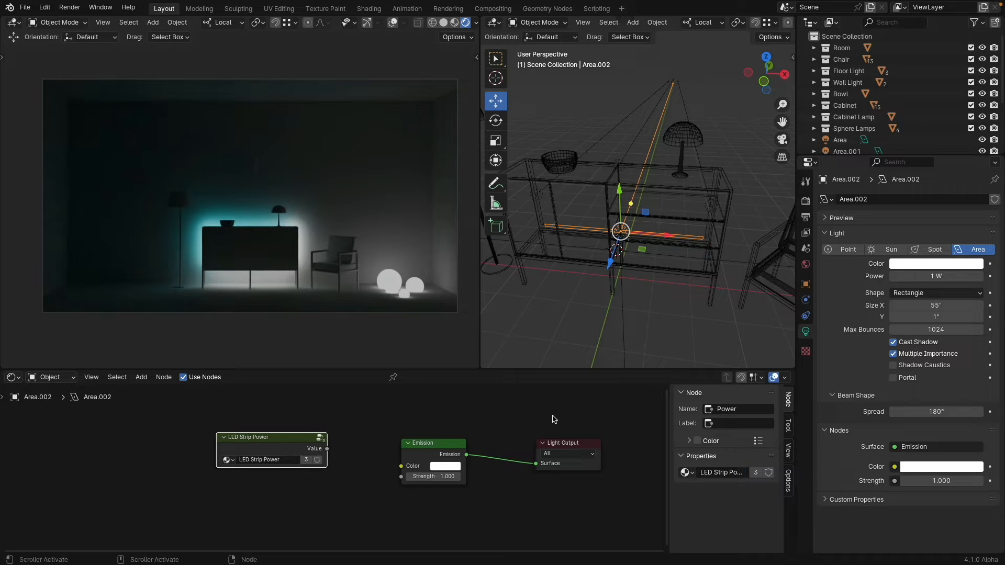
left_click_drag(327, 448, 401, 476)
left_click_drag(262, 437, 258, 491)
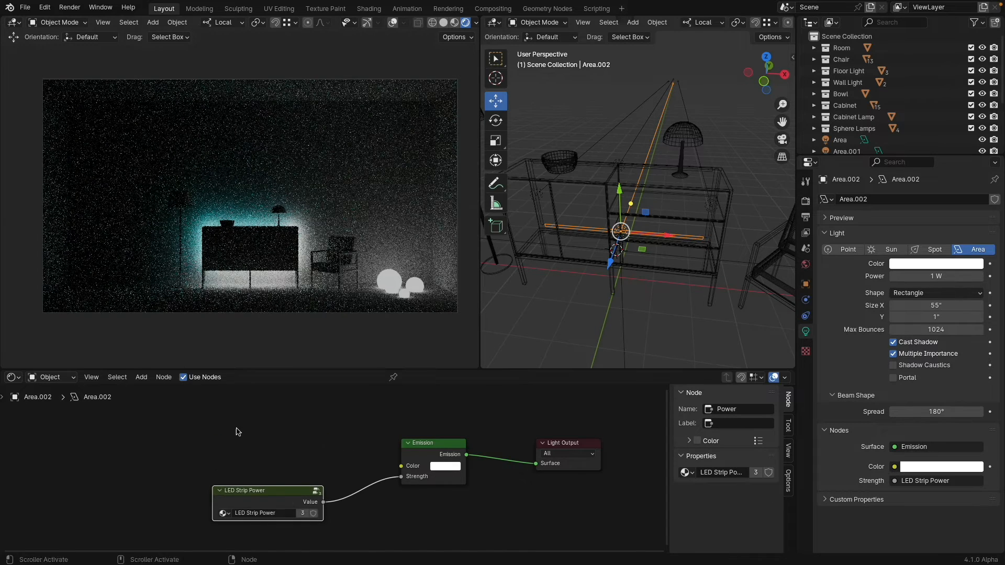
Add the existing color group NodeGroup.001 above the LED Strip Power node
key("shift+a")
mouse_move(222, 540)
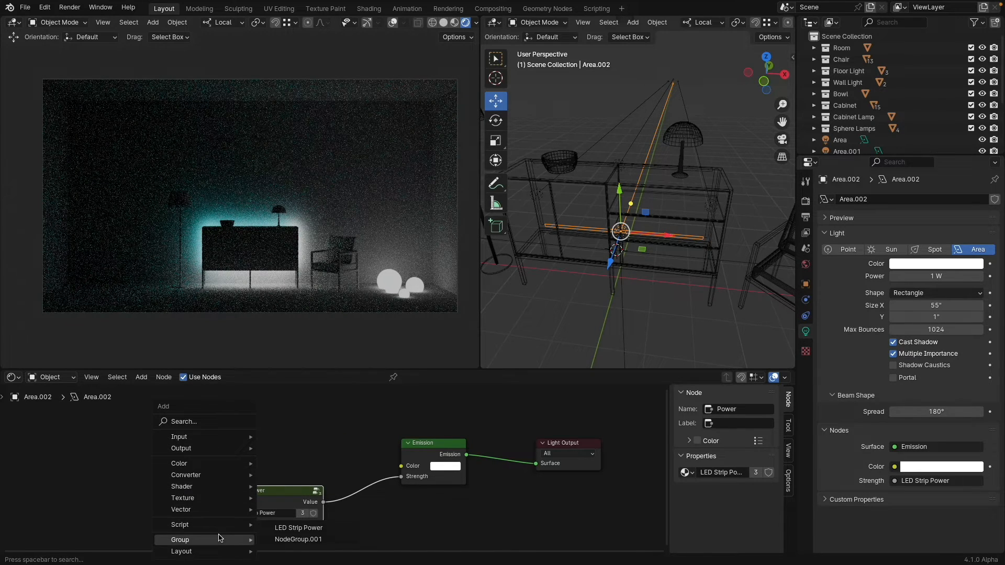
left_click(292, 540)
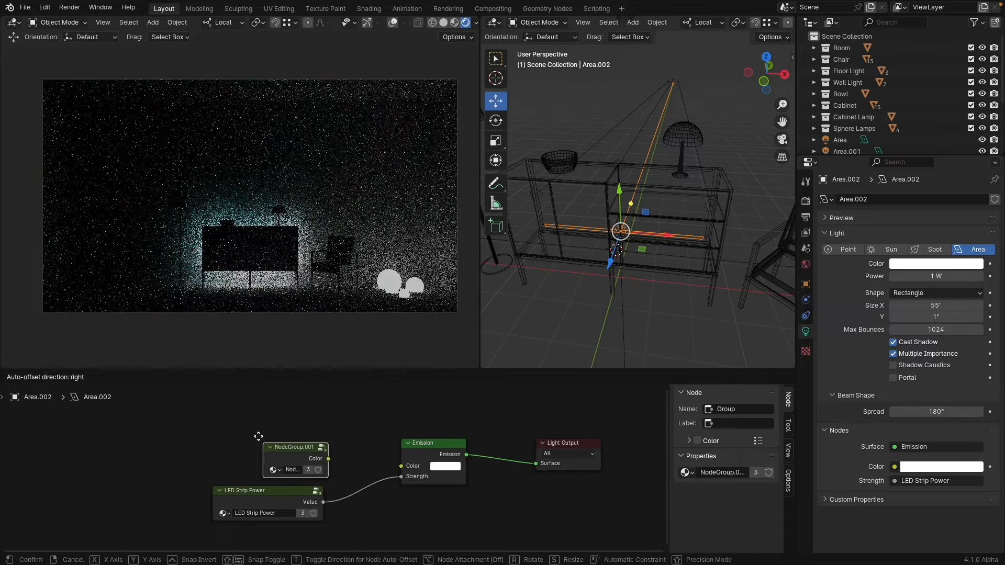
left_click(257, 437)
Rename the color node group itself to "LED STrip Color" and connect its Color to the Emission node's Color
double_click(721, 474)
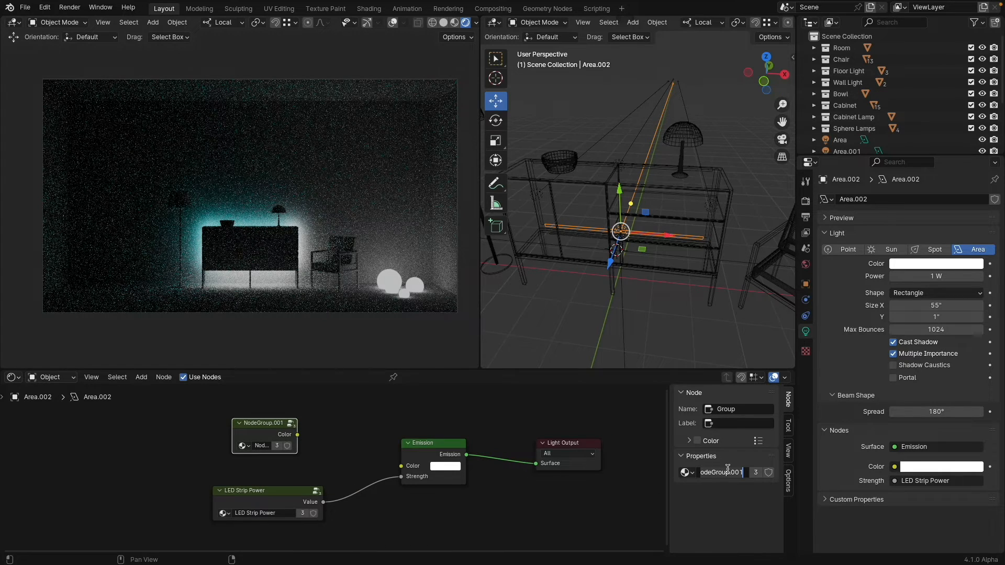
type("LED ST")
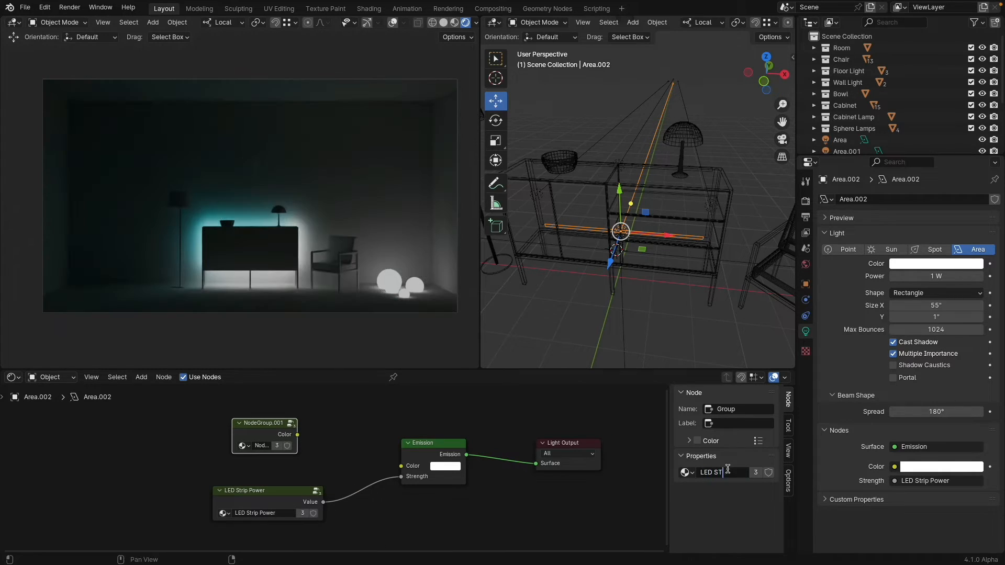
type("rip Color")
key("Return")
left_click_drag(297, 436, 401, 466)
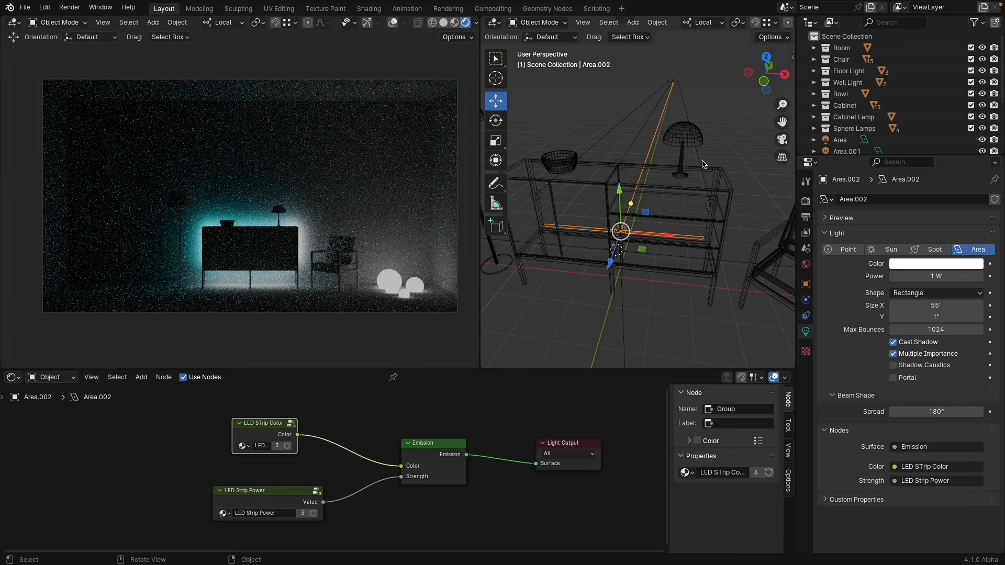
Select the area light Area.004 at the cabinet's opposite side and add the LED STrip Color group to its node tree
left_click(711, 205)
key("shift+a")
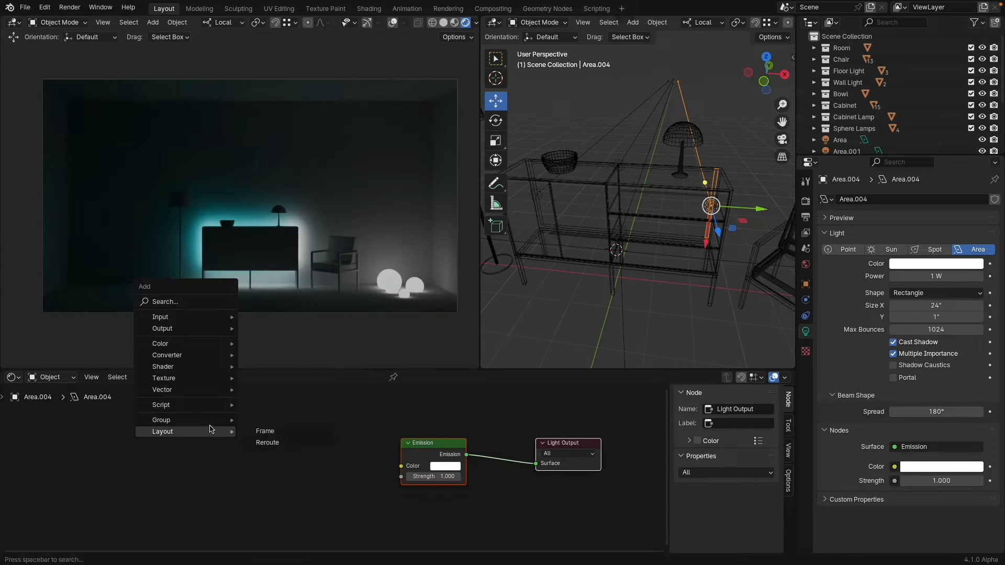
mouse_move(201, 424)
left_click(279, 419)
left_click(262, 427)
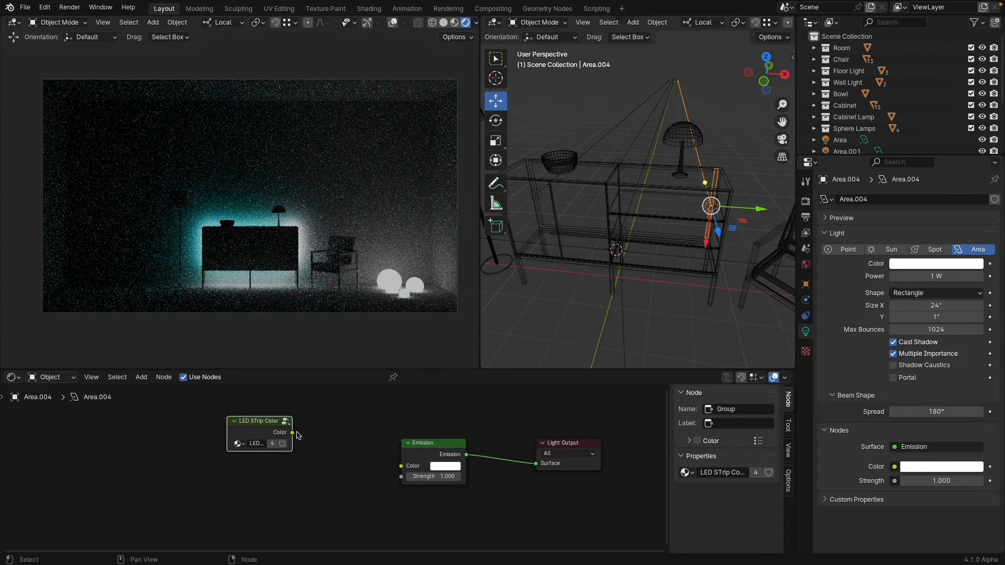
In Area.004's node tree, connect LED STrip Color to the Emission Color and add the LED Strip Power group, connecting its Value to Strength
left_click_drag(293, 432, 401, 466)
key("shift+a")
mouse_move(211, 471)
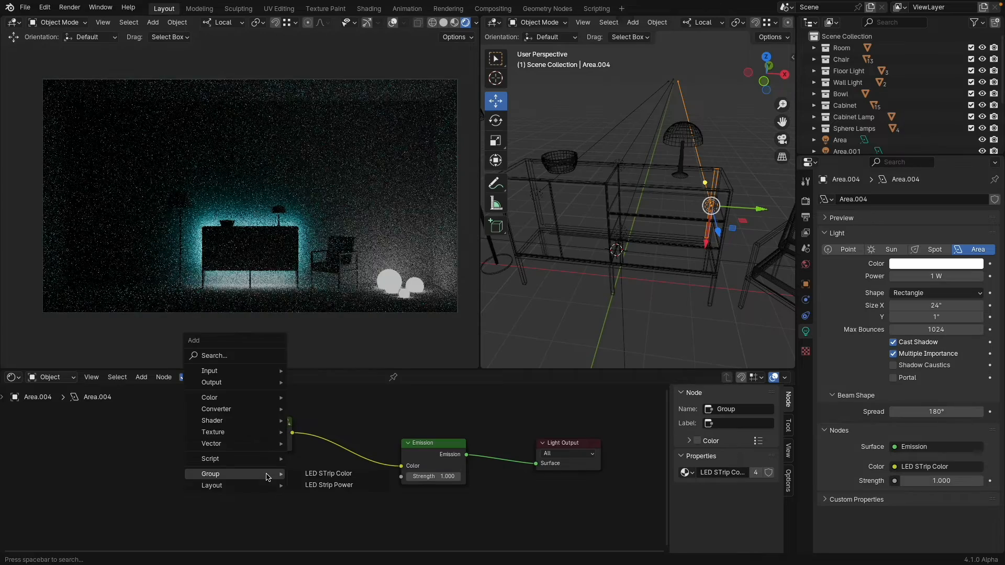
left_click(327, 486)
left_click(229, 475)
left_click_drag(293, 489, 401, 476)
Select the area light Area under the cabinet, add the LED Strip Power group to its nodes and connect its Value to the Emission Strength
left_click(617, 250)
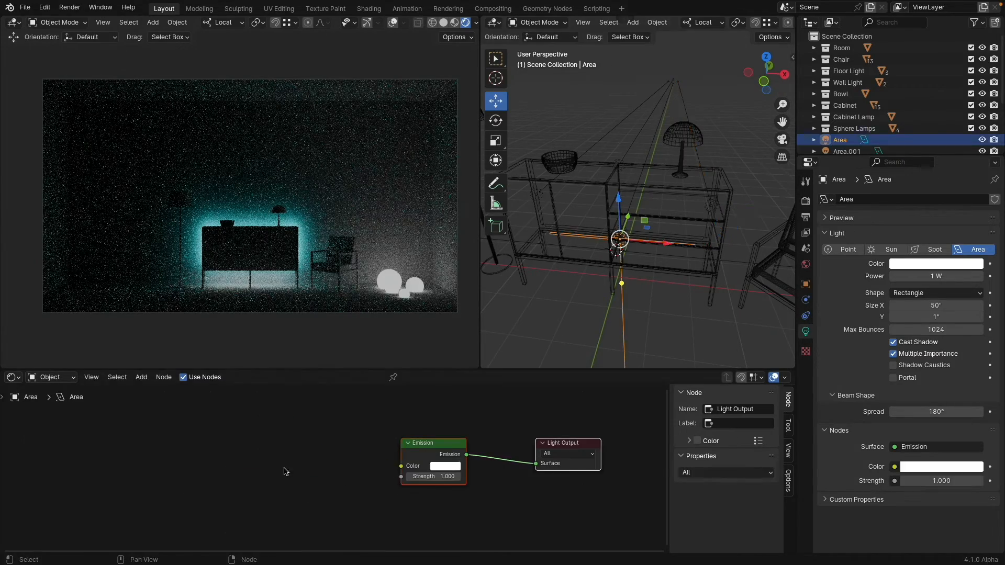
key("shift+a")
mouse_move(152, 461)
left_click(246, 471)
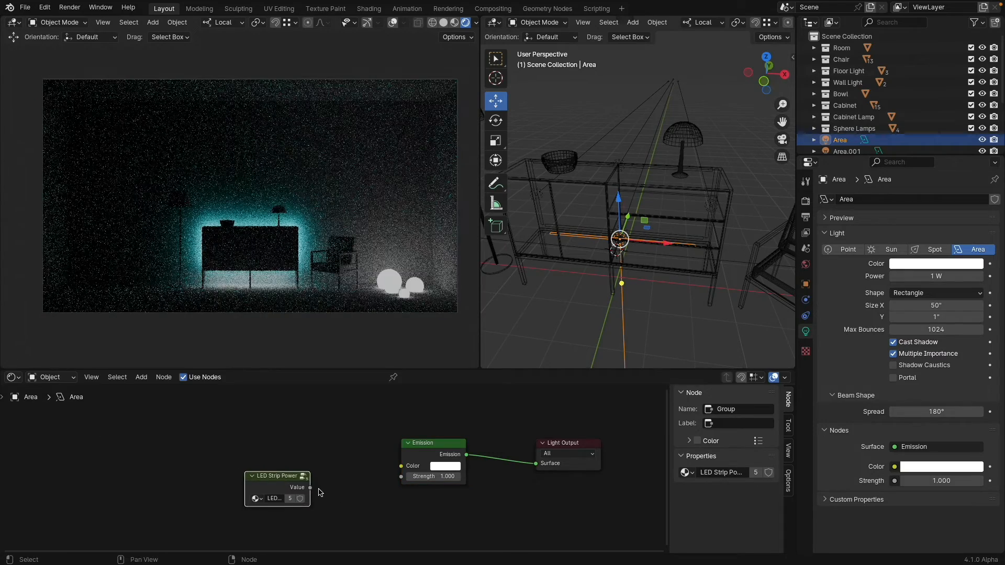
left_click_drag(309, 487, 401, 476)
Add the LED STrip Color group above LED Strip Power in Area's node tree and connect it to the Emission Color
key("shift+a")
mouse_move(288, 435)
left_click(348, 432)
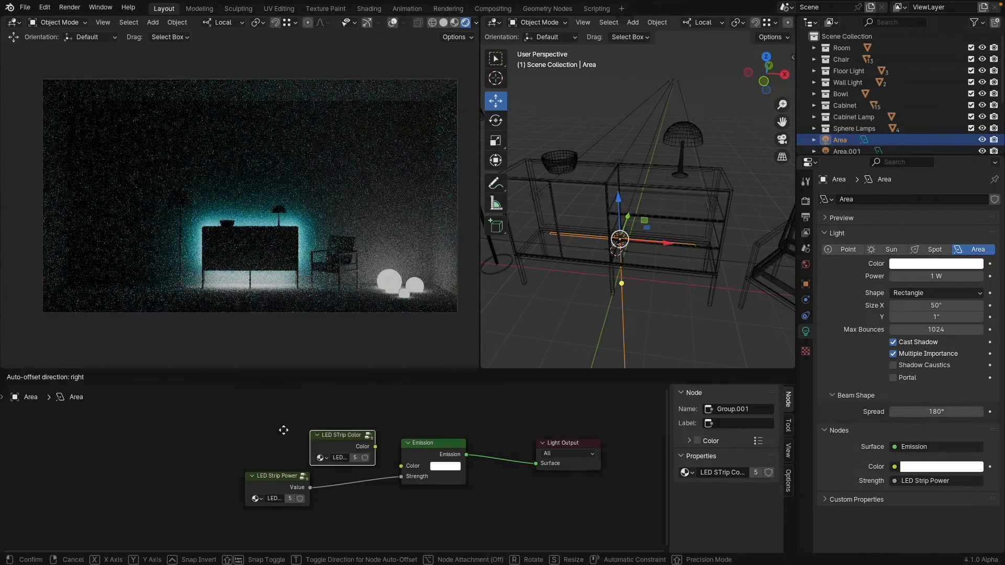
left_click(233, 420)
left_click_drag(296, 434, 401, 466)
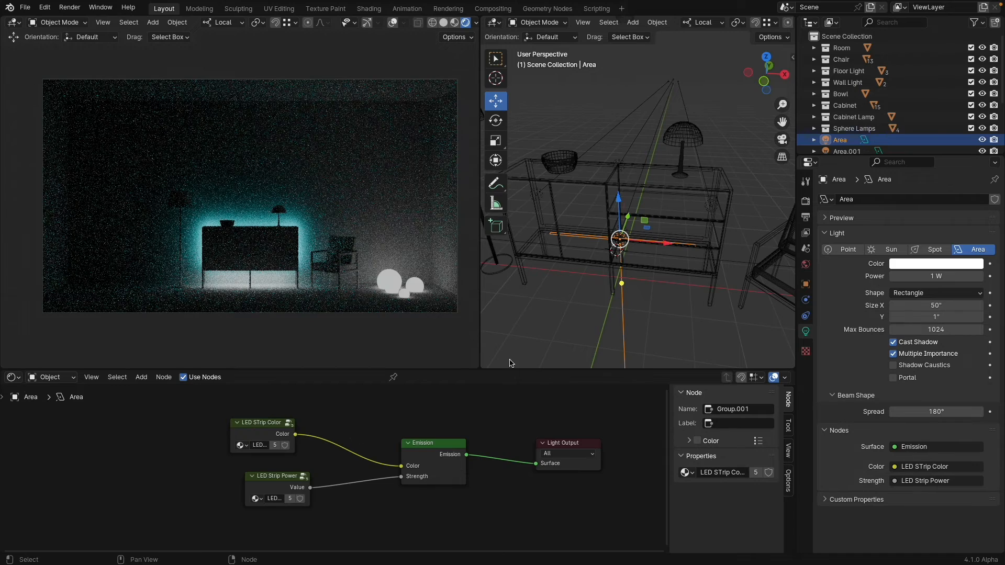
Select the area light Area.002 and correct its color node group's name to "LED Strip Color"
left_click(654, 146)
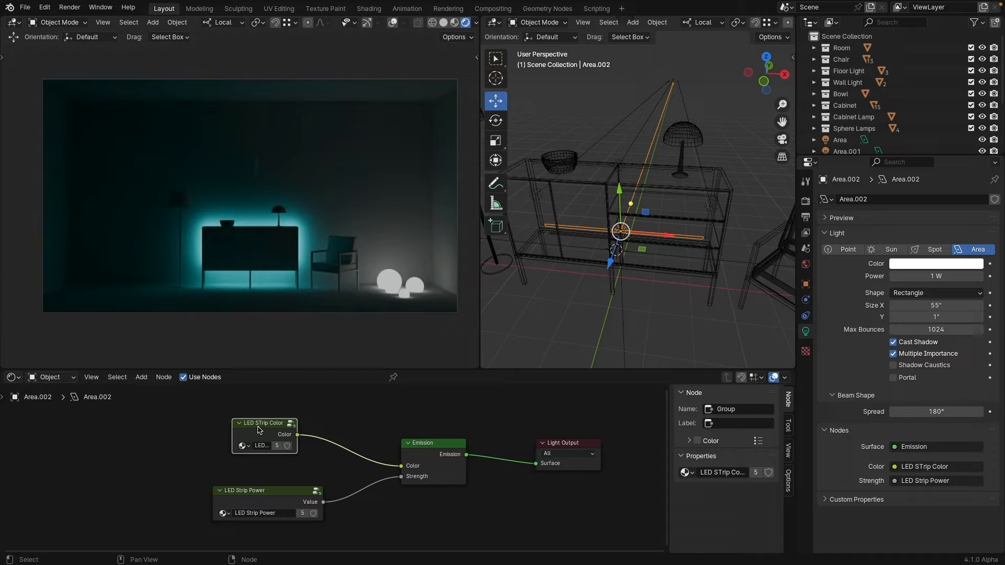
left_click(724, 473)
type("t")
key("Return")
Edit the LED Strip Color group, change its RGB color to golden yellow, and return to the light's node tree
key("Tab")
mouse_move(356, 508)
left_mouse_down()
mouse_move(347, 506)
mouse_move(344, 530)
left_mouse_up()
left_click(380, 454)
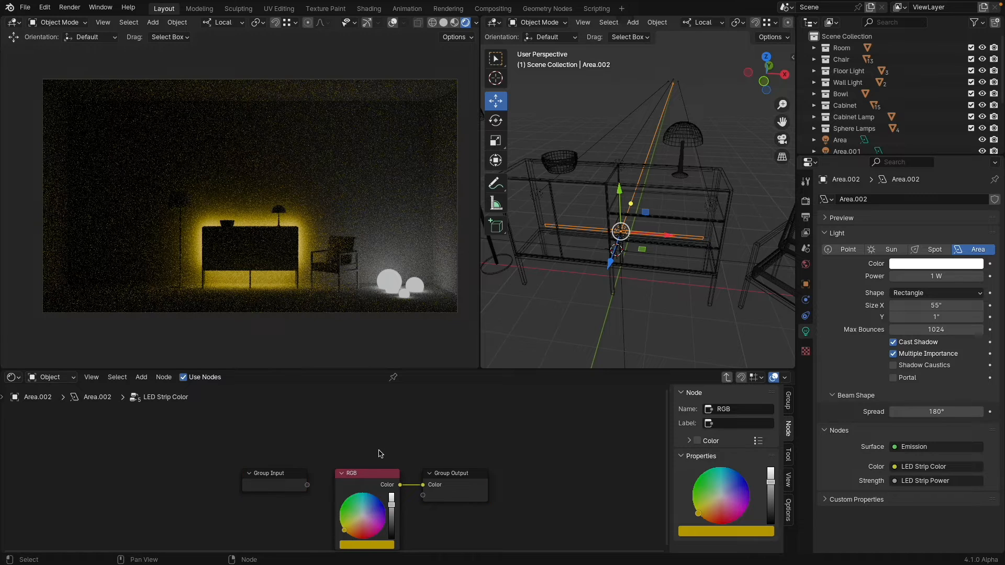
key("Tab")
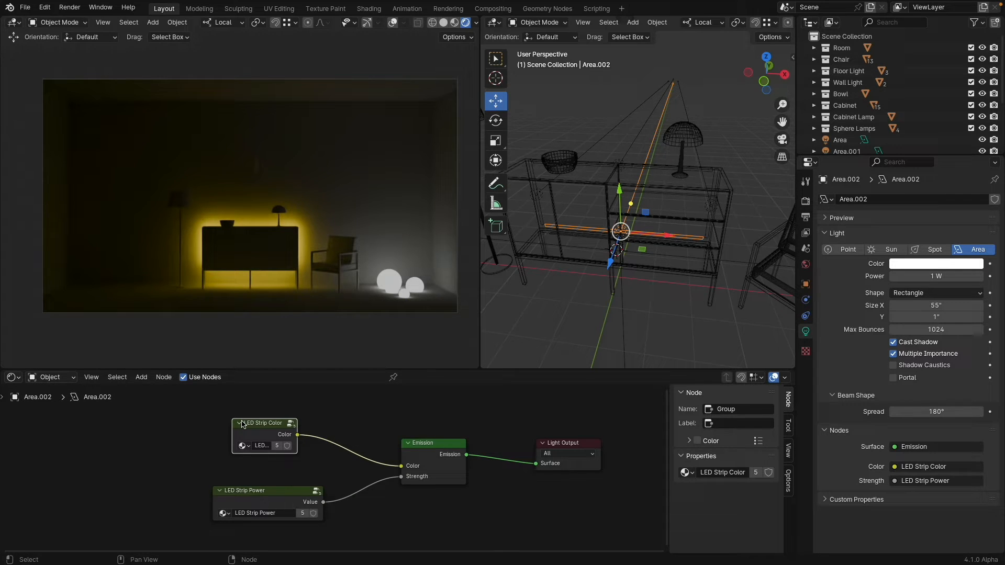
Enlarge the scene object list and unhide the lights Point and Point.001 in the viewport
scroll(547, 177, "down", 3)
middle_click_drag(557, 145, 662, 157, "shift")
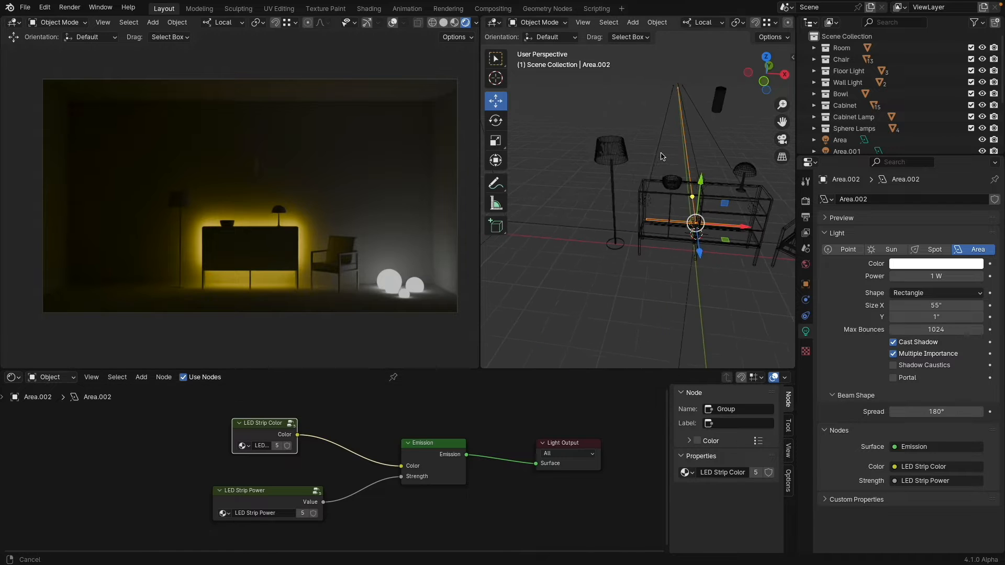
scroll(645, 154, "up", 4)
scroll(639, 151, "down", 1)
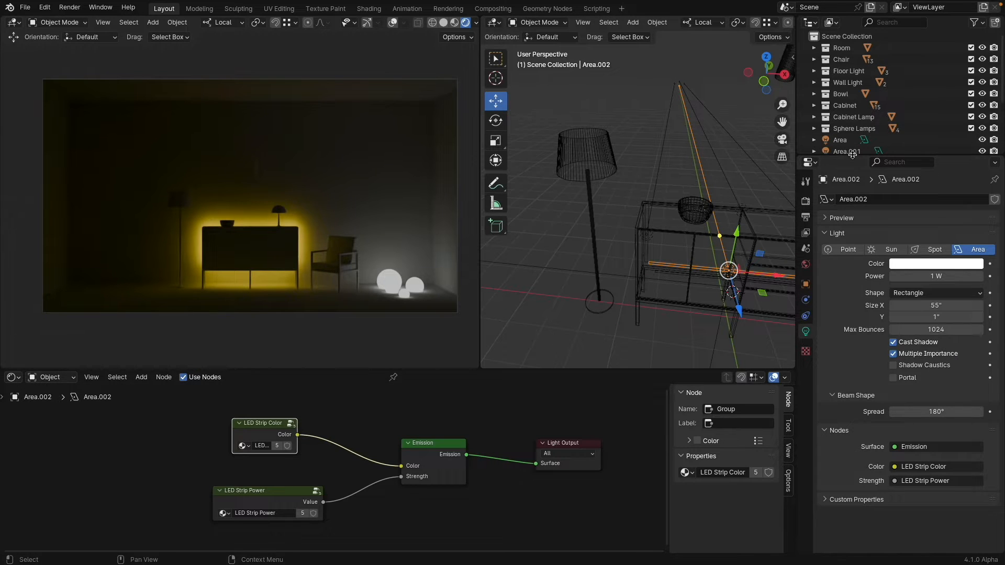
left_click_drag(853, 155, 853, 293)
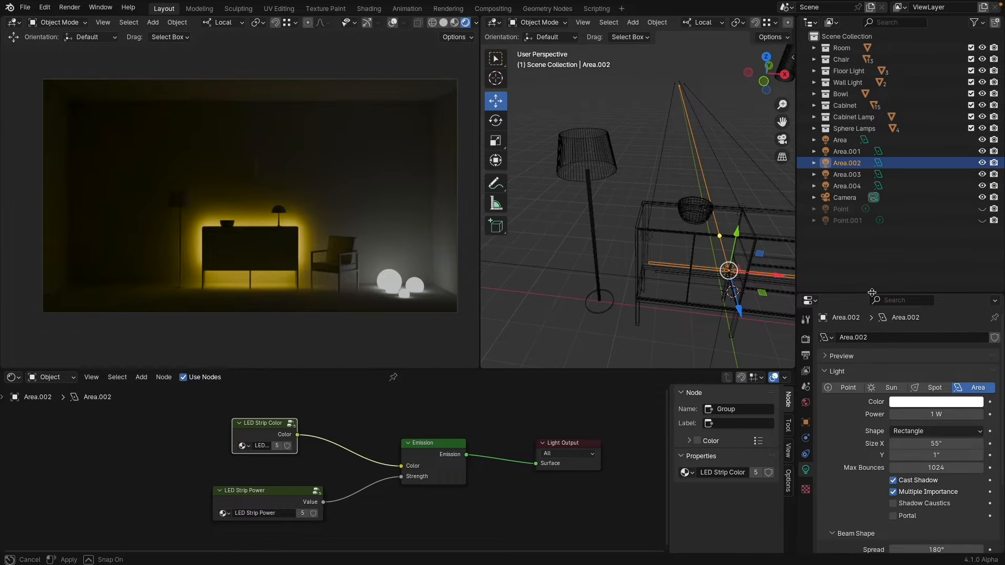
left_click(982, 221)
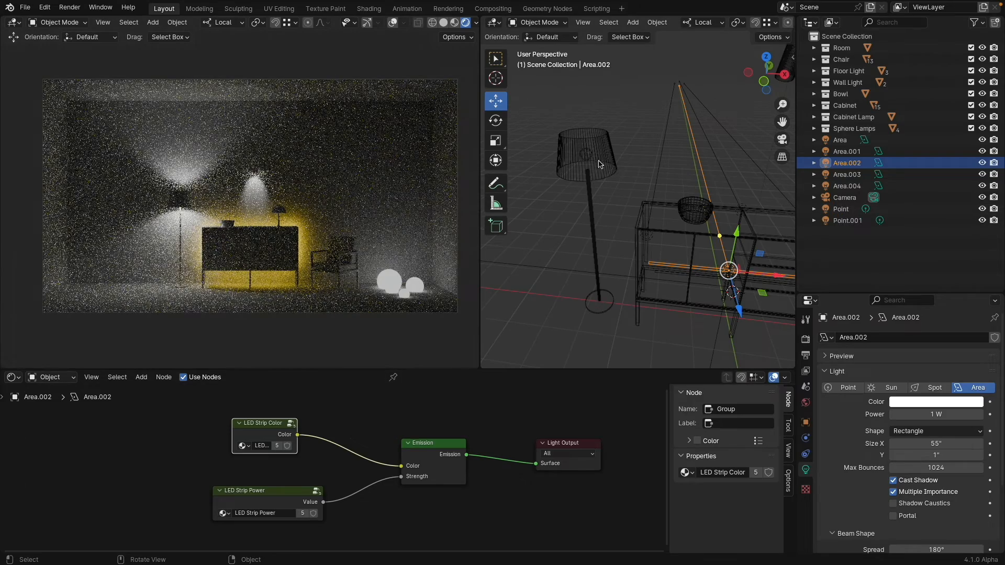
Select the light Point inside the floor lamp's shade and enable shader nodes for it
left_click(599, 164)
scroll(576, 148, "up", 6)
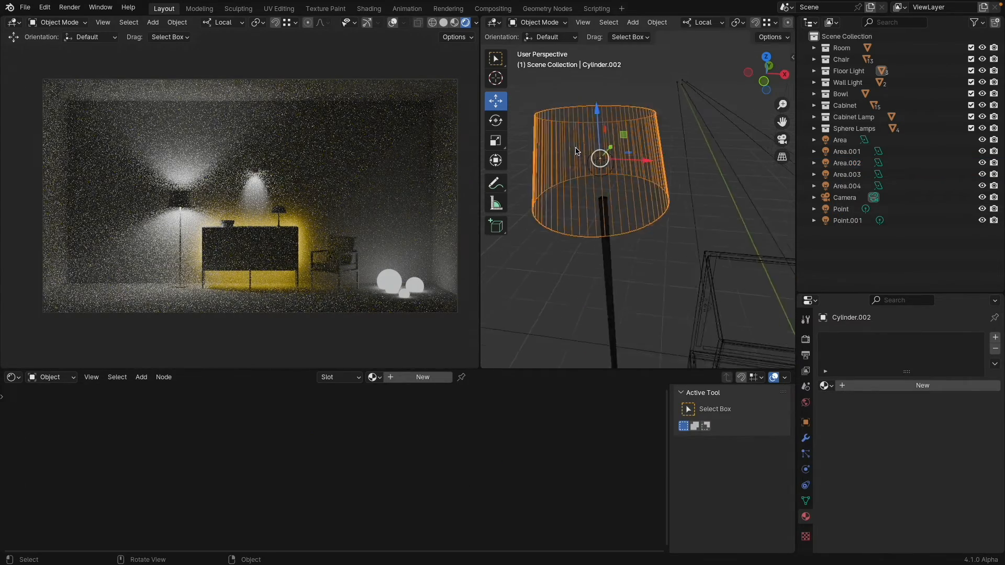
left_click(603, 186)
scroll(586, 210, "down", 4)
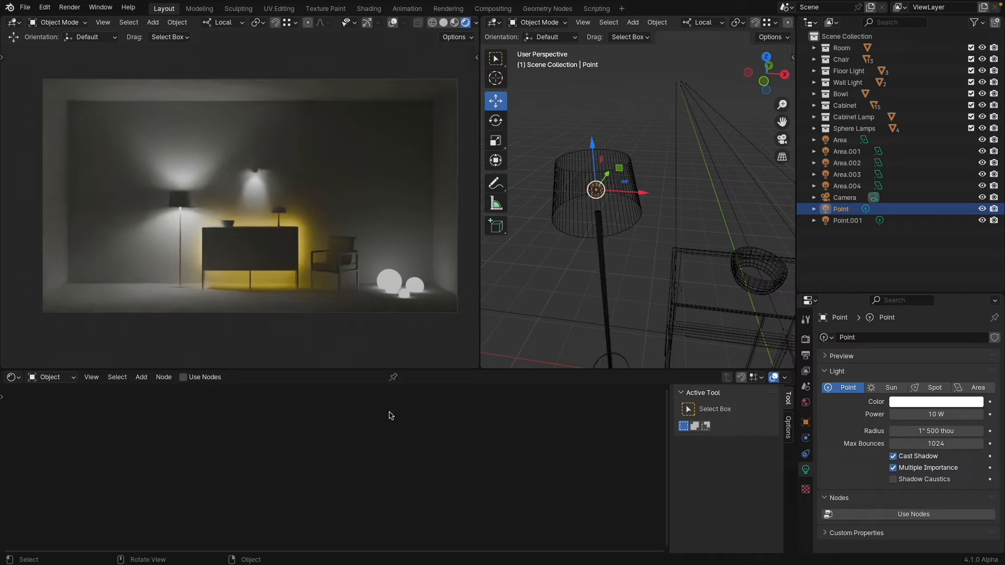
left_click(183, 377)
Add the LED Strip Color group to Point's node tree and connect its Color to the Emission Color
key("shift+a")
mouse_move(174, 448)
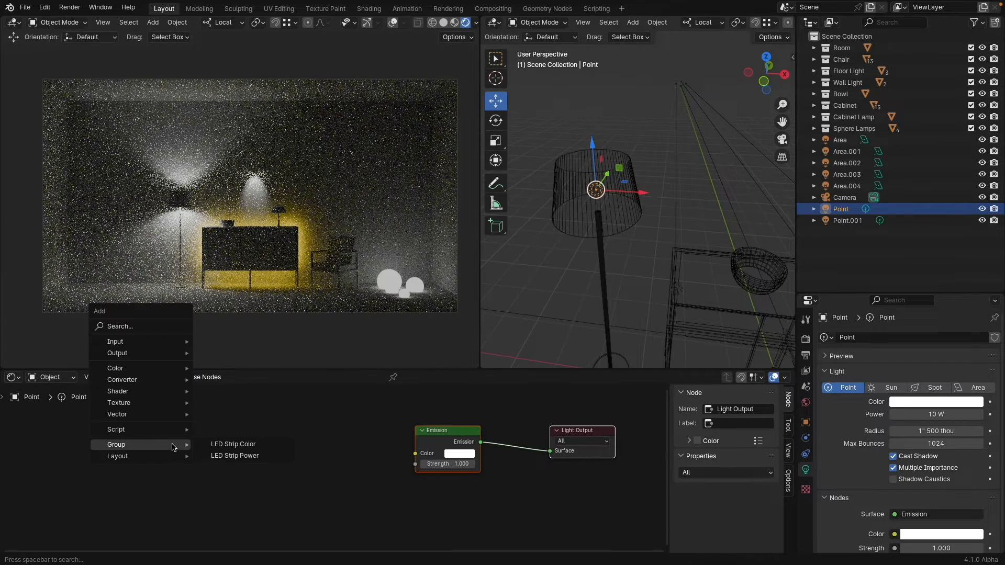
left_click(228, 449)
left_click(280, 471)
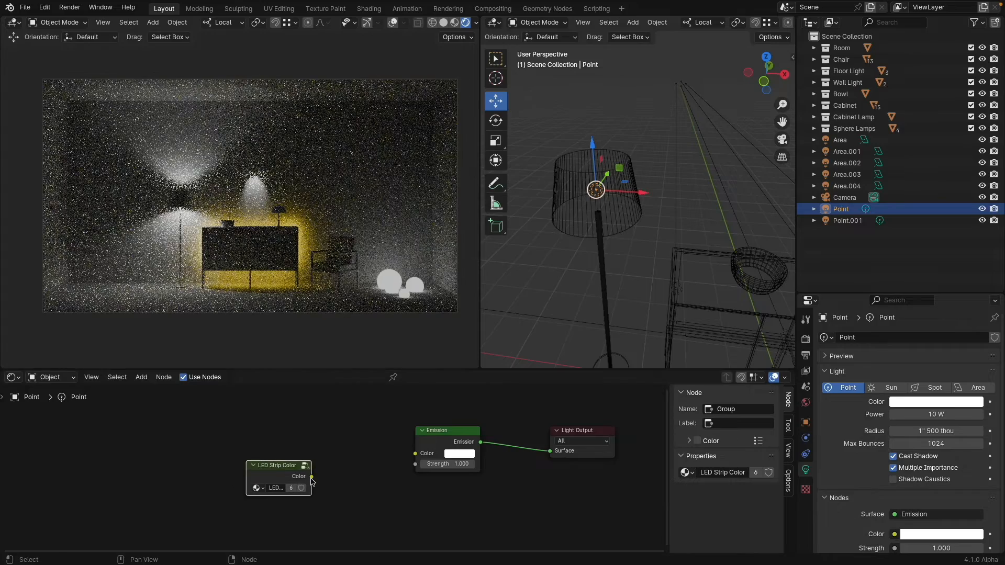
left_click_drag(312, 477, 415, 453)
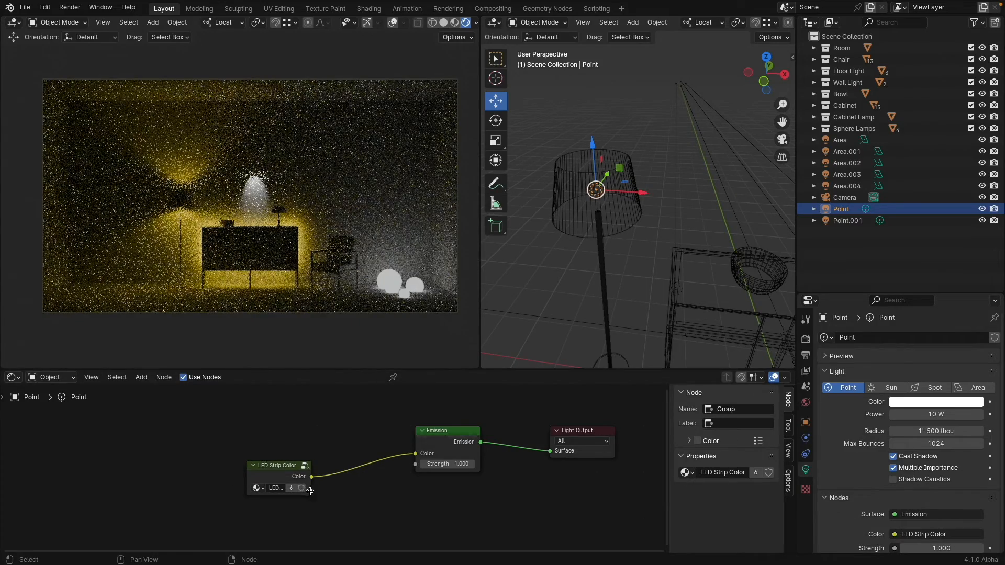
Try driving Point's Emission Strength with an added LED Strip Power group, and delete that group node
key("shift+a")
mouse_move(246, 410)
left_click(300, 418)
left_click(295, 430)
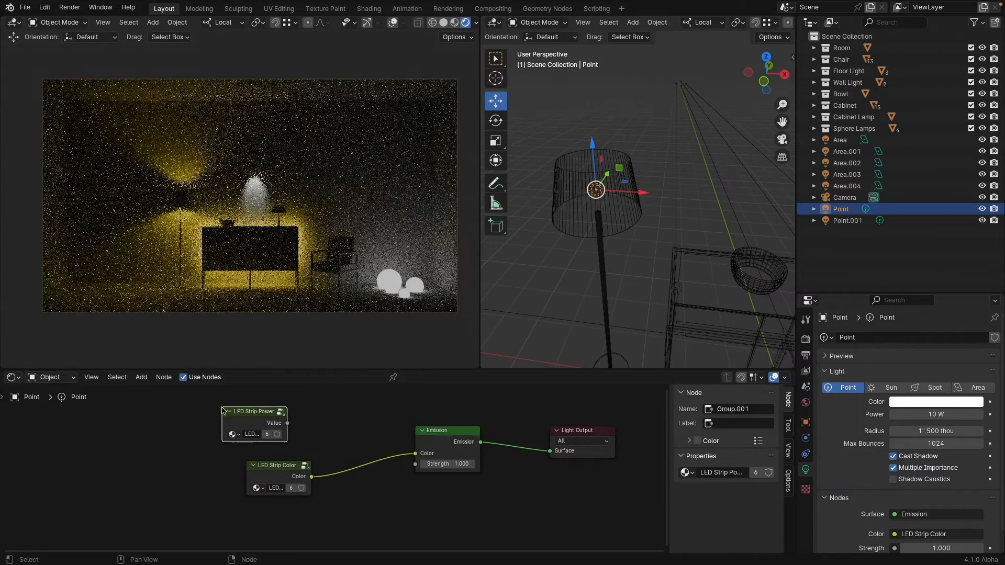
left_click_drag(287, 423, 415, 464)
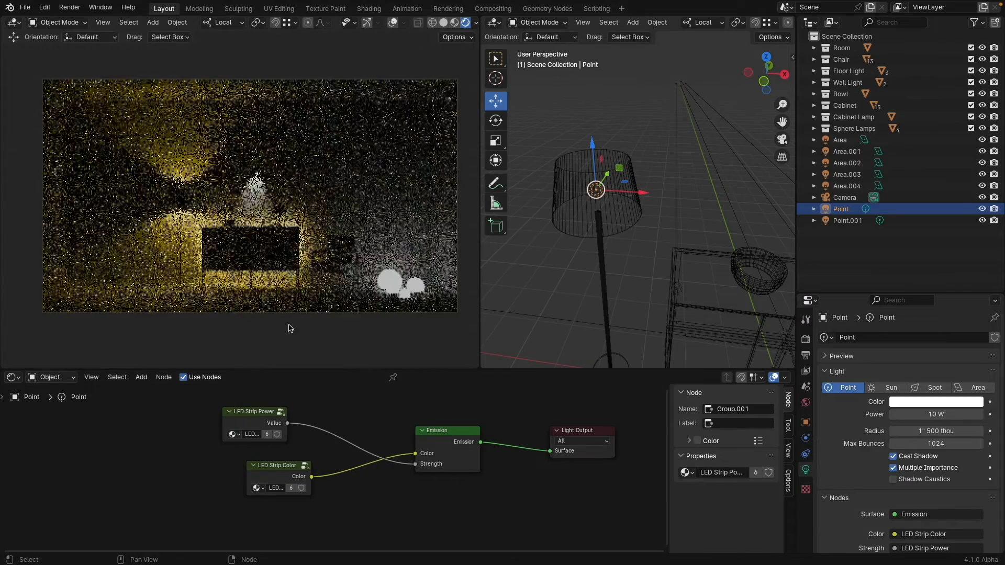
left_click(255, 416)
key("x")
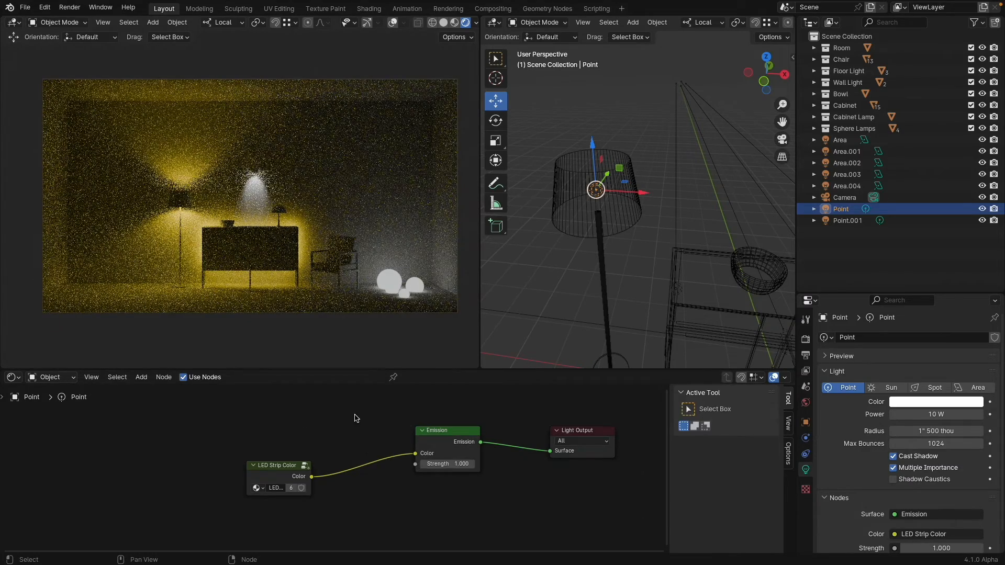
Select the light Point.001 inside the wall lamp and enable shader nodes for it
middle_click_drag(705, 204, 545, 184, "shift")
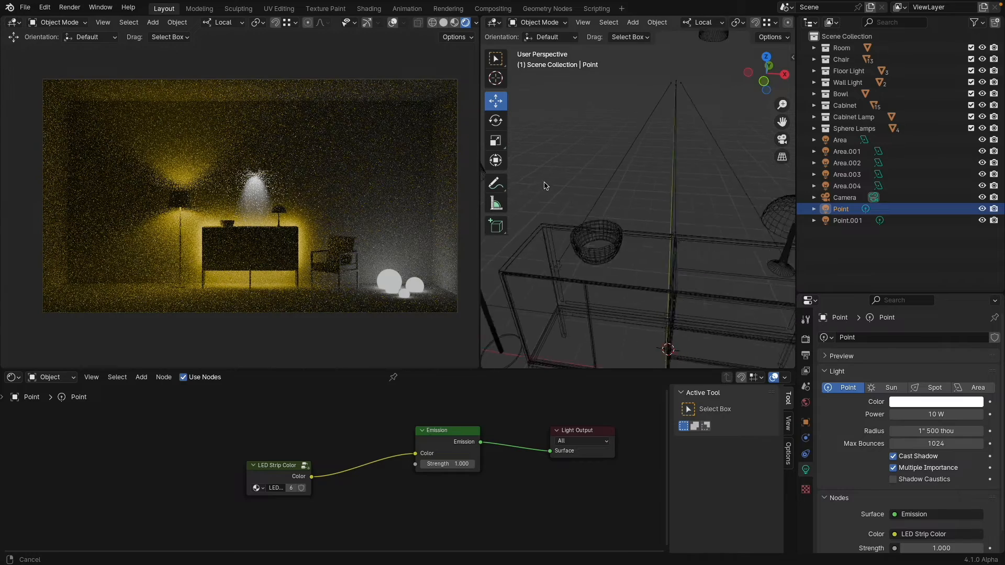
scroll(698, 183, "down", 3)
middle_click_drag(702, 181, 633, 232, "shift")
scroll(634, 230, "up", 2)
left_click(623, 208)
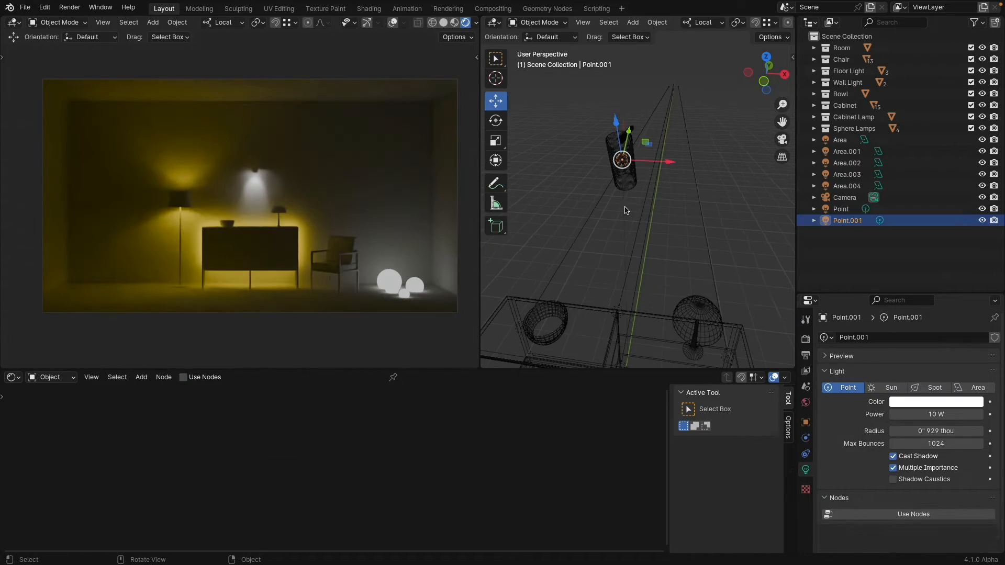
left_click(188, 379)
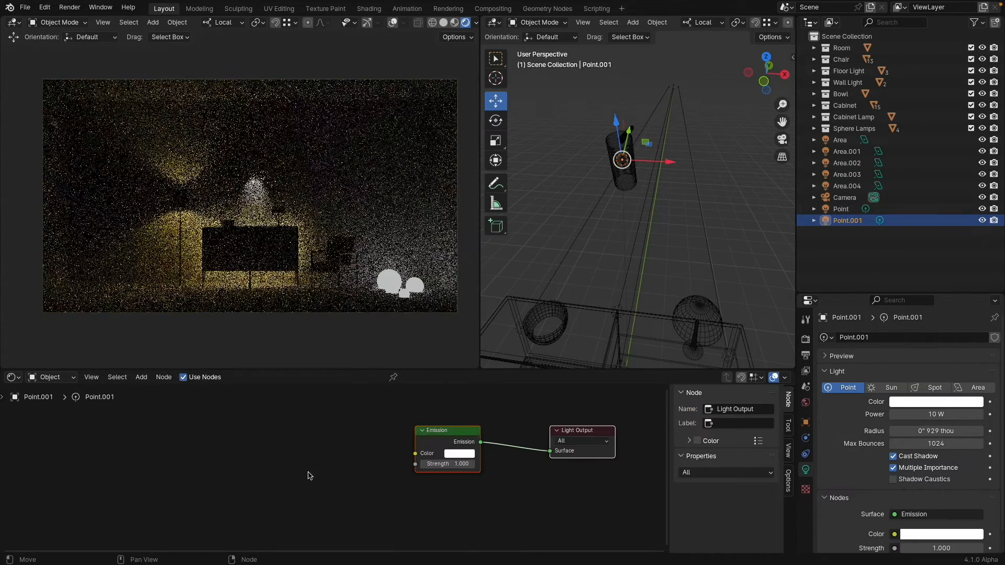
Add the LED Strip Color group to Point.001's node tree and connect its Color to the Emission Color
key("shift+a")
mouse_move(225, 481)
left_click(316, 481)
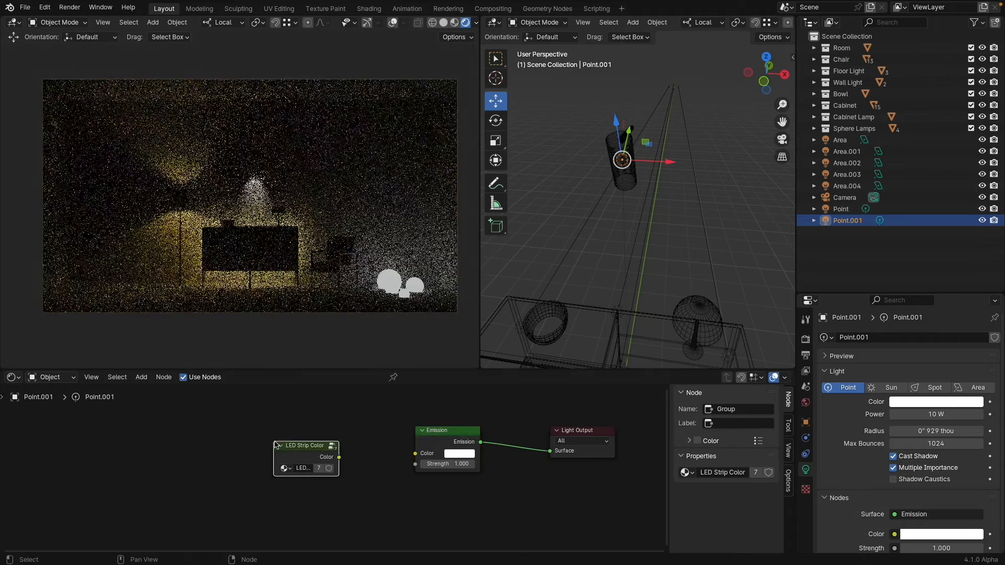
left_click(309, 461)
left_click_drag(339, 457, 415, 453)
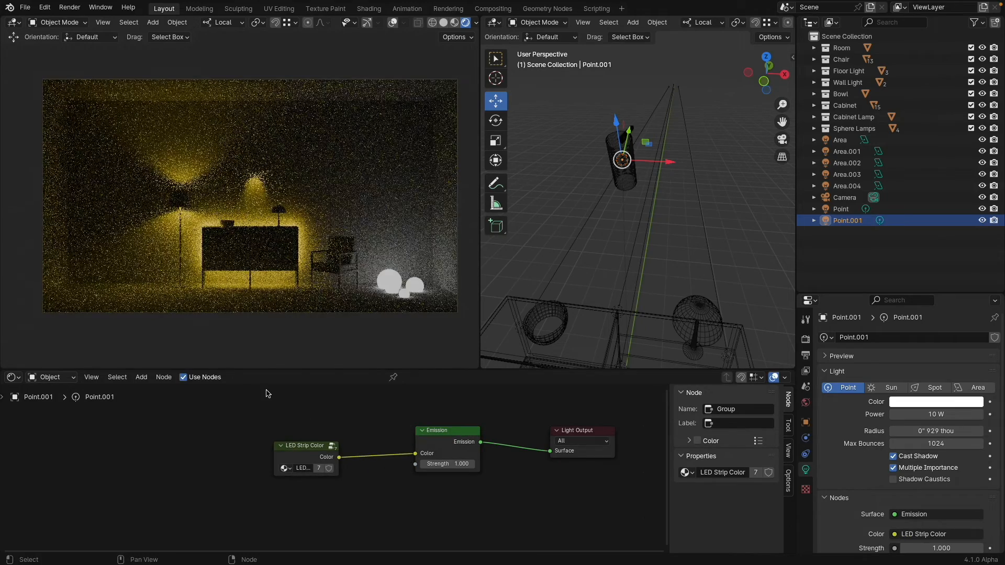
Select the large sphere lamp, add the LED Strip Color group to its material and connect it to the Emission Color
left_click(387, 279)
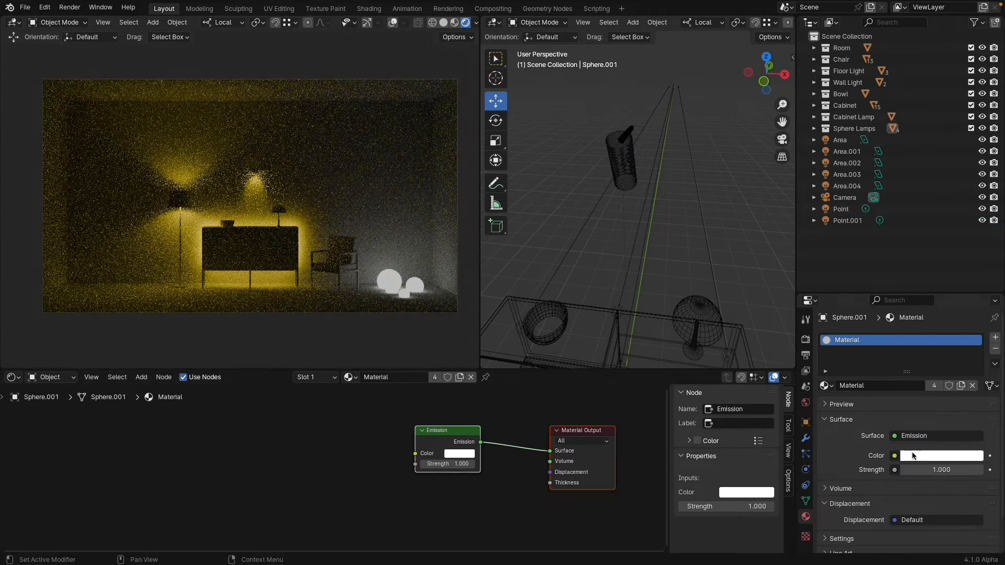
key("shift+a")
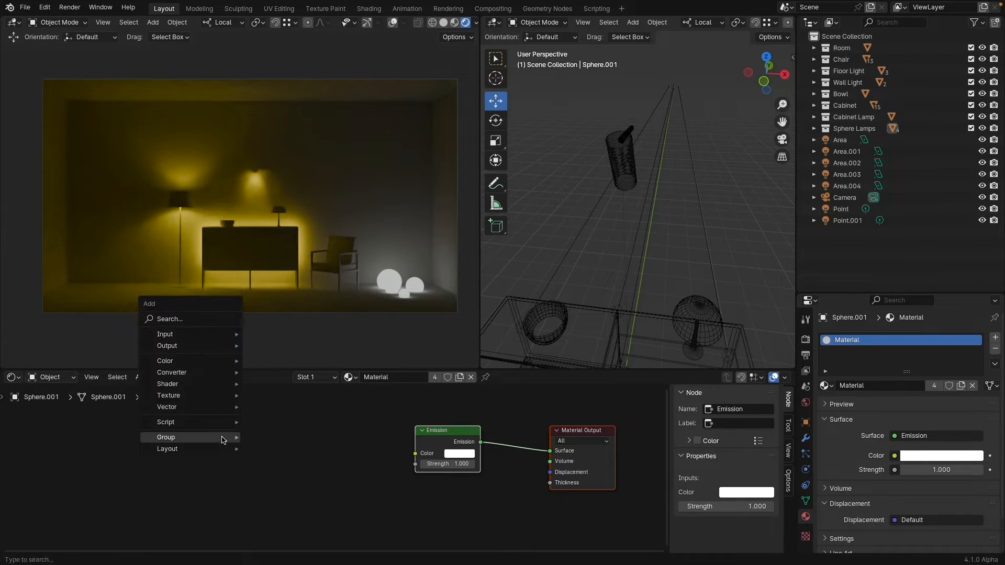
mouse_move(222, 437)
left_click(283, 436)
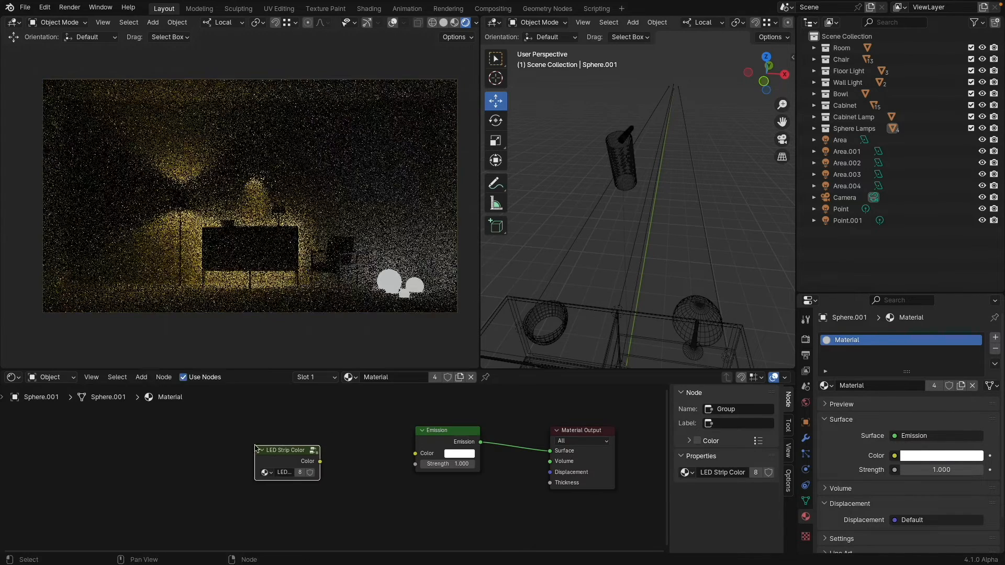
left_click(286, 456)
left_click_drag(320, 462, 425, 455)
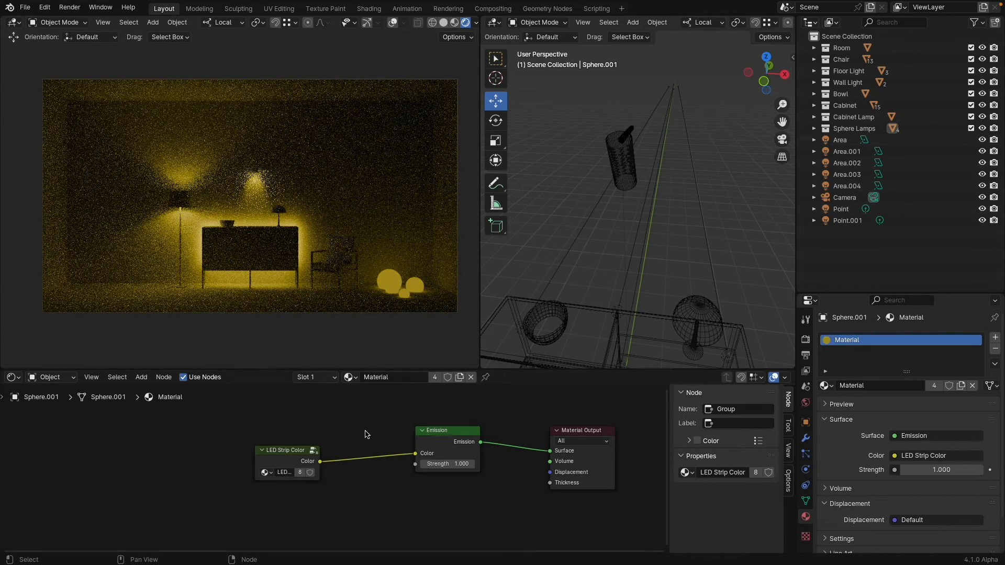
Set the Emission Strength of the sphere lamps' material to 10
left_click(442, 464)
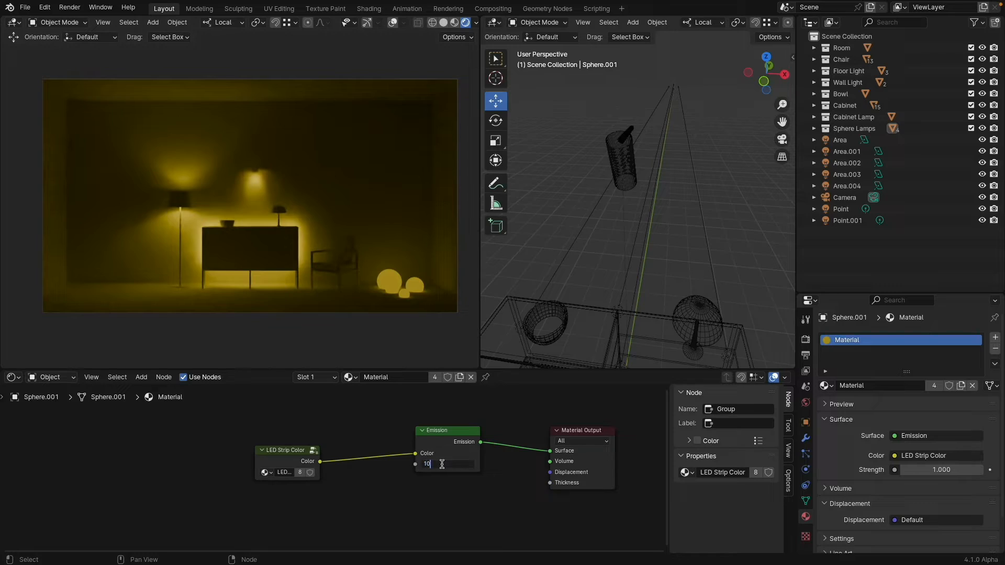
type("10")
key("Return")
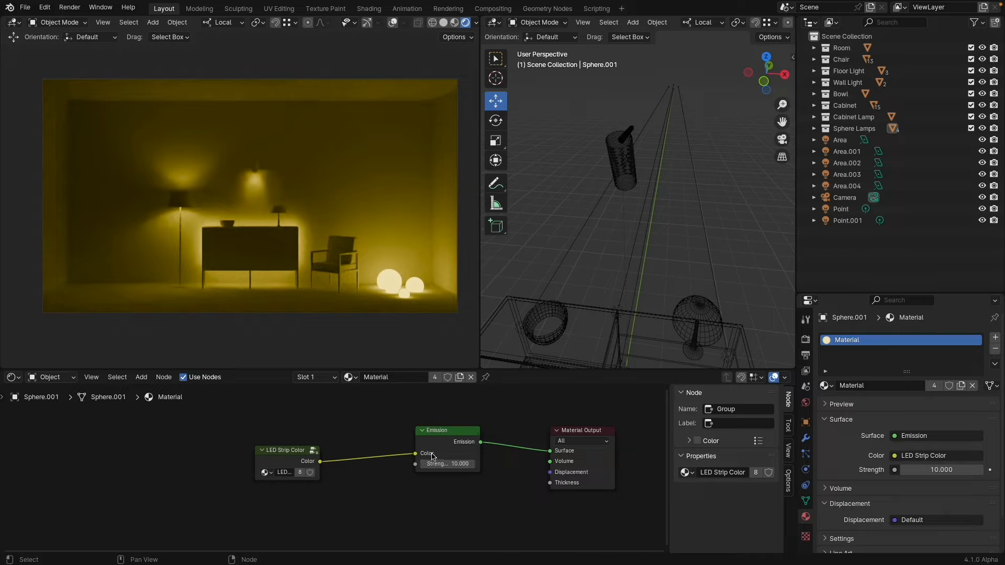
Edit the LED Strip Color group from the sphere material, trying cyan for its RGB color and setting it to neutral white
left_click(281, 462)
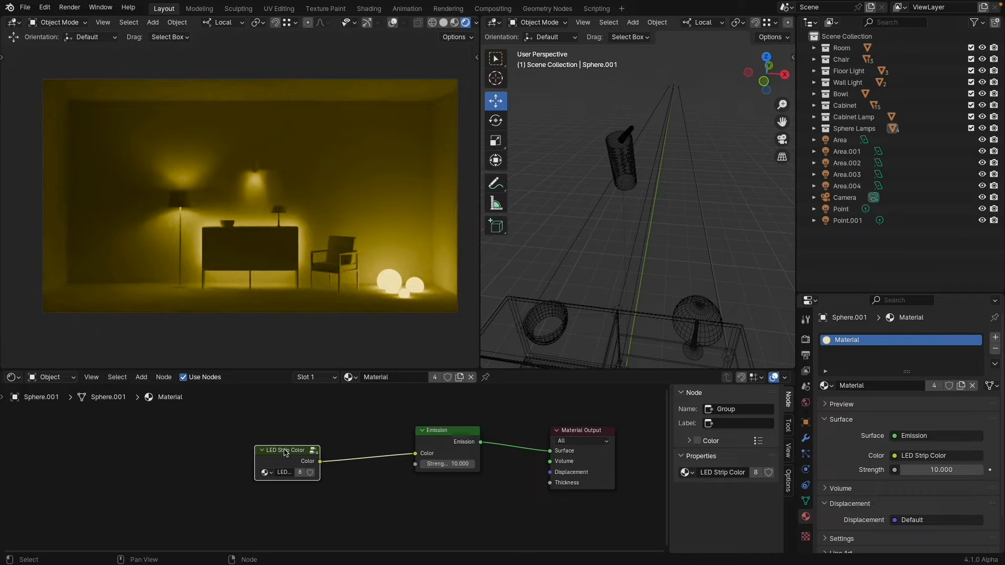
key("Tab")
mouse_move(353, 510)
left_mouse_down()
mouse_move(341, 505)
mouse_move(355, 534)
mouse_move(383, 526)
mouse_move(346, 532)
mouse_move(365, 493)
left_mouse_up()
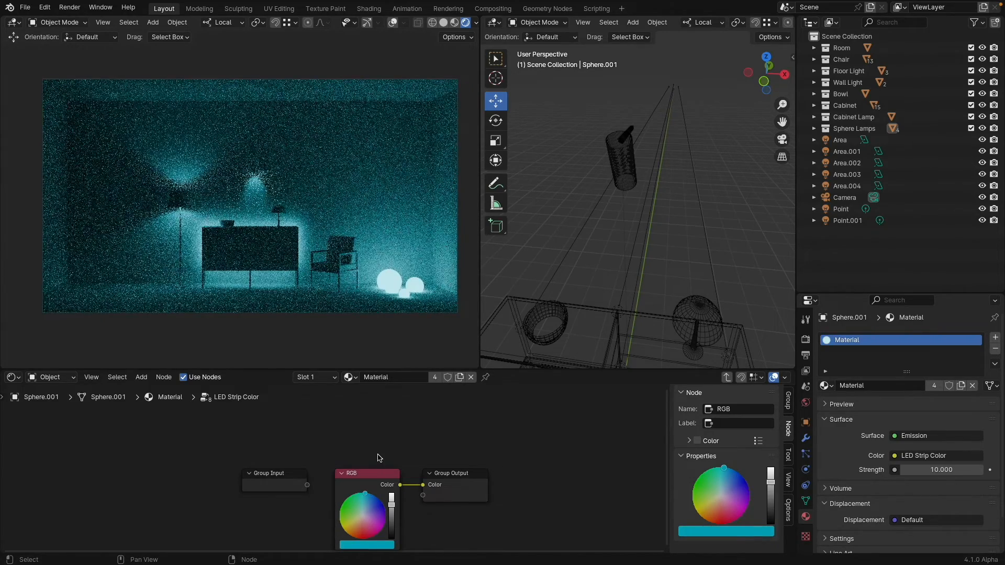
left_click(364, 519)
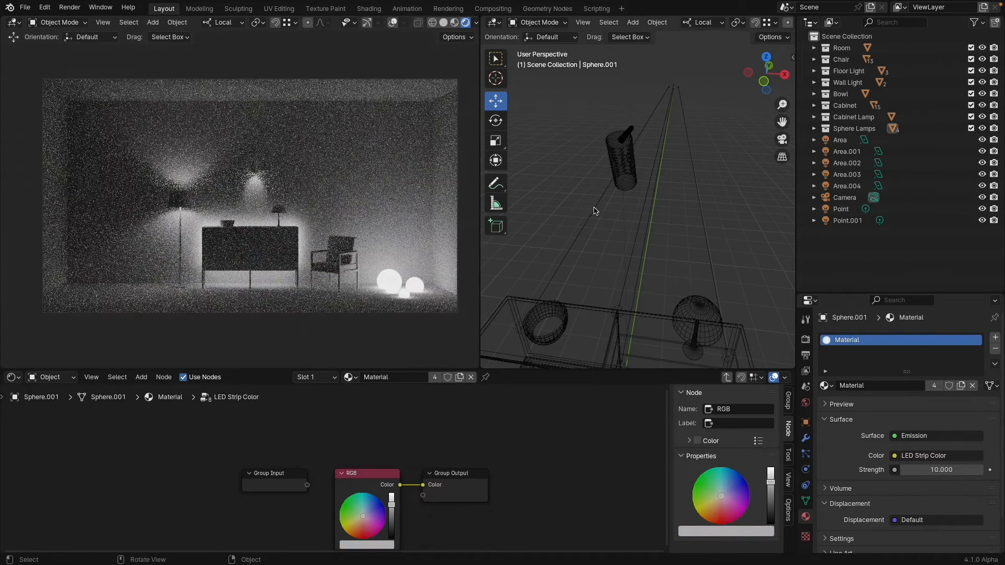
scroll(597, 214, "down", 5)
middle_click_drag(601, 227, 628, 194, "shift")
scroll(621, 175, "down", 4)
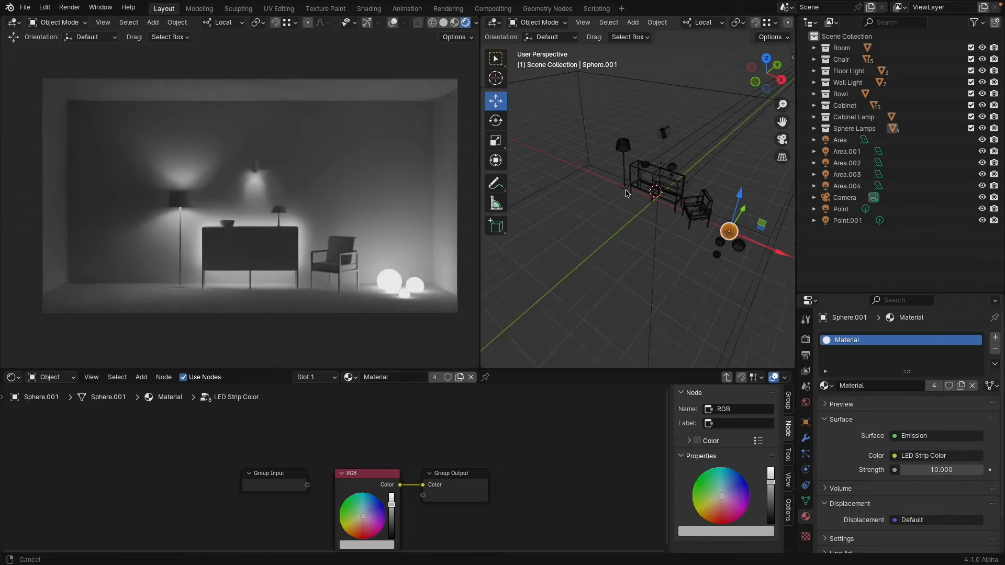
Add an area light with a size of 96 inches and move it up to ceiling height toward the front of the room
key("shift+a")
mouse_move(575, 362)
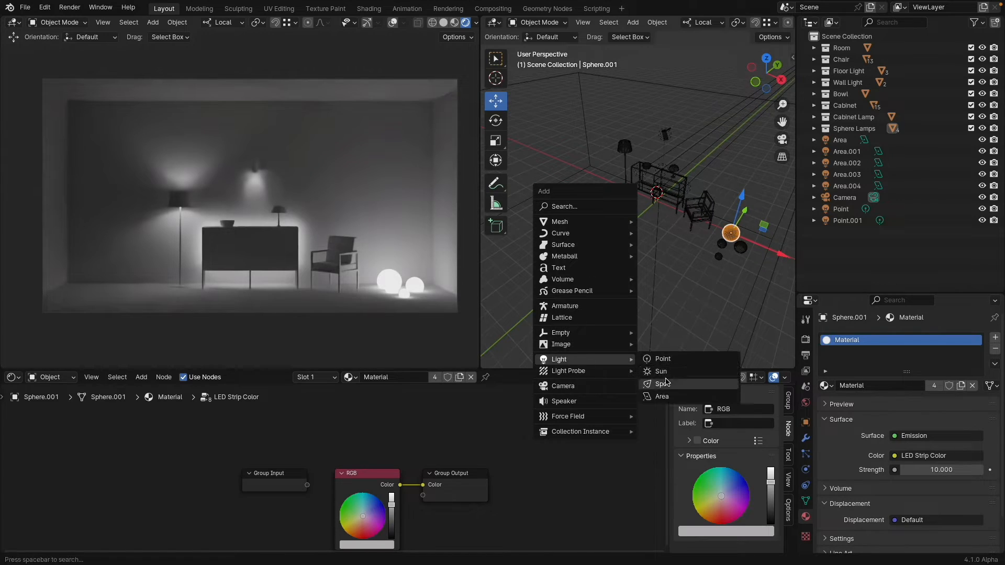
left_click(679, 396)
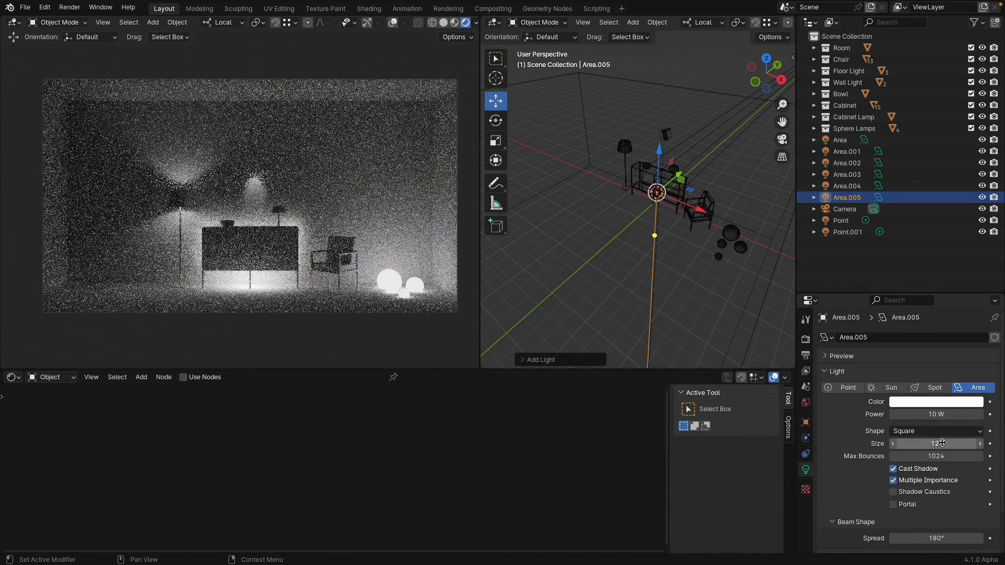
left_click(940, 443)
type("4")
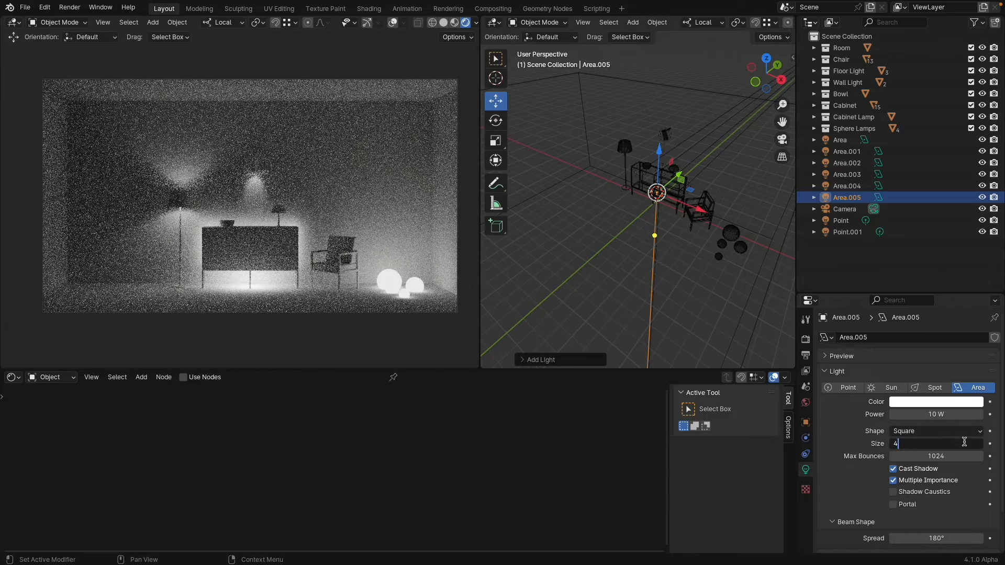
type("8")
key("Return")
left_click(937, 445)
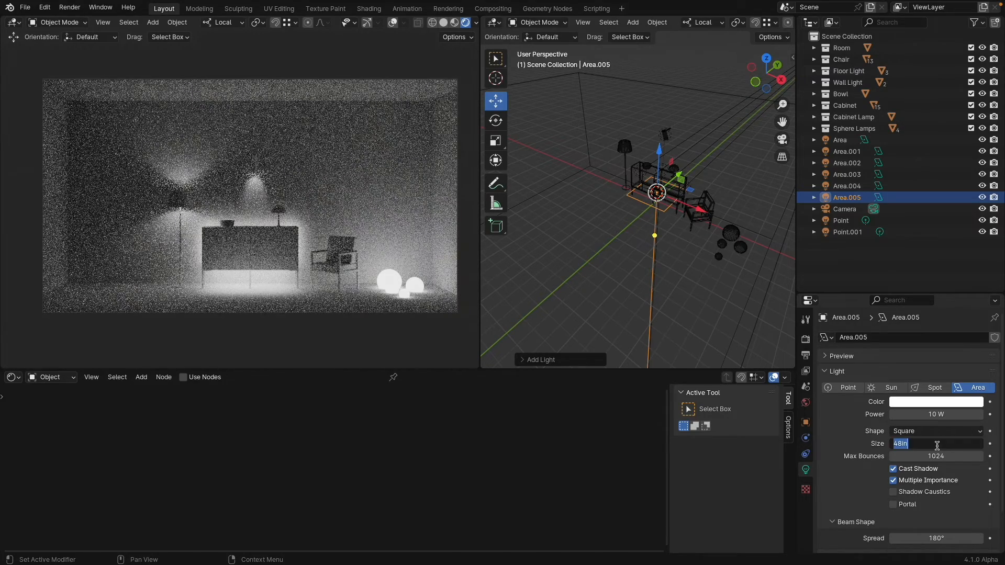
key("Return")
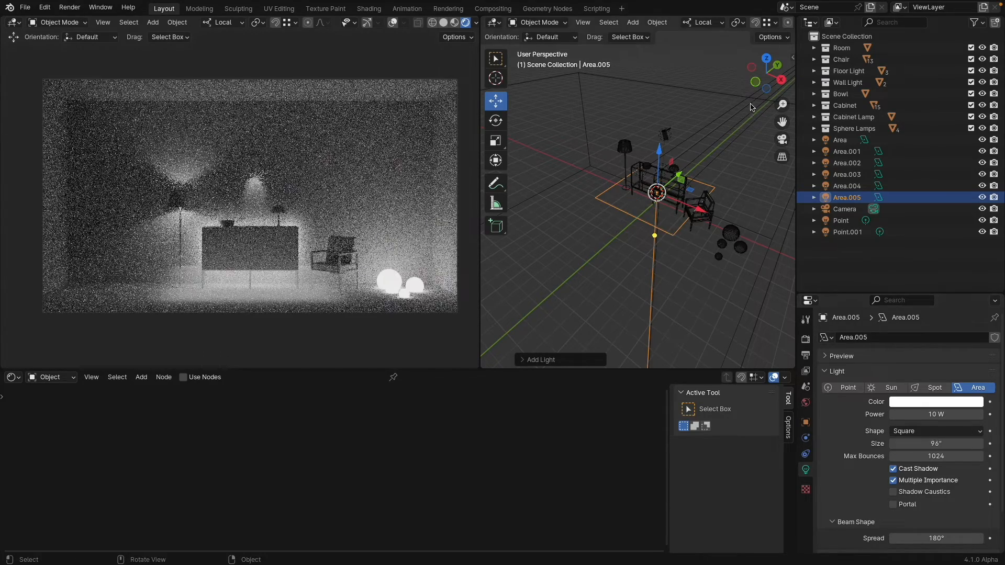
left_click(780, 80)
left_click_drag(660, 201, 557, 107)
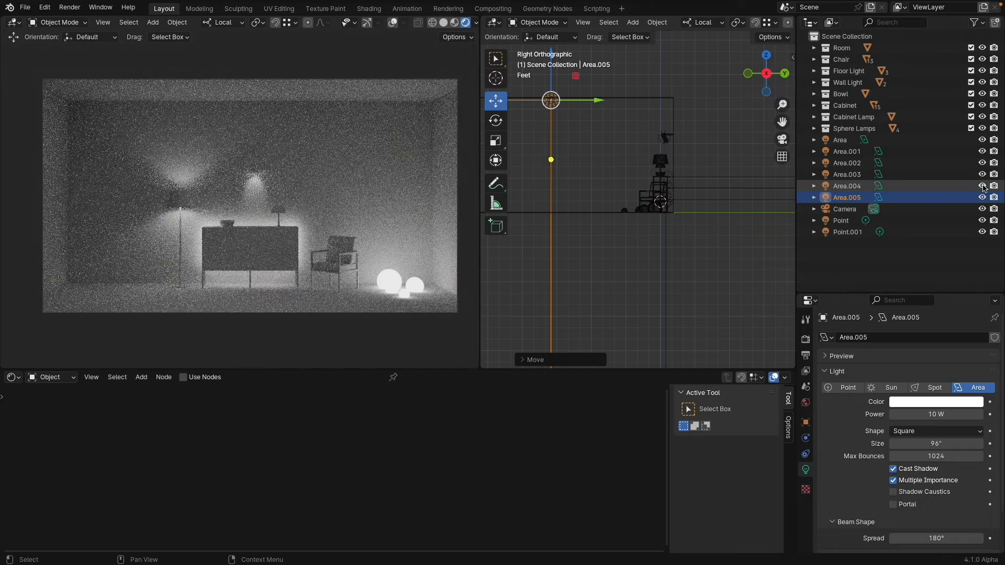
Hide the other area lights, the Sphere Lamps collection and both point lights in the viewport
left_click_drag(984, 187, 984, 142)
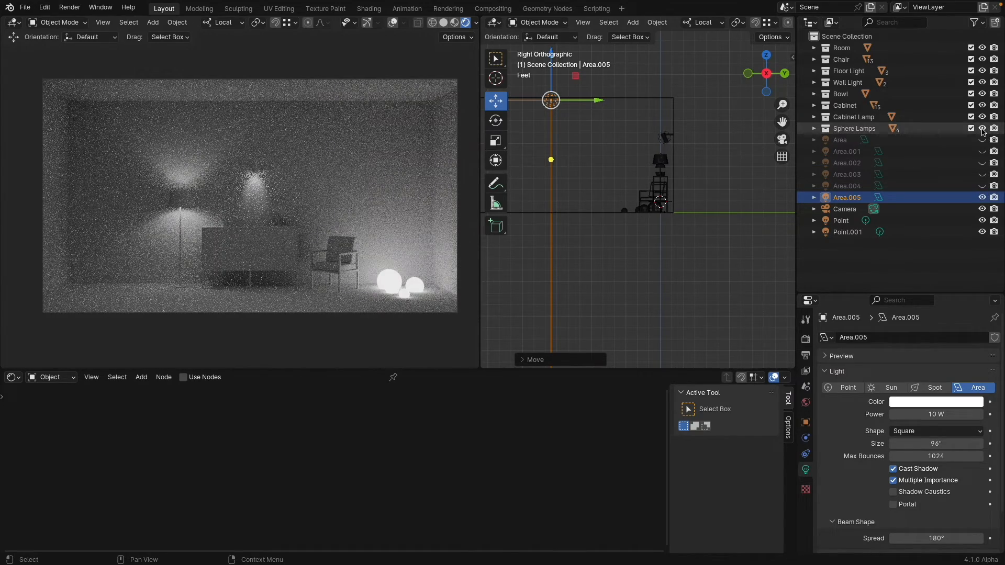
left_click(983, 129)
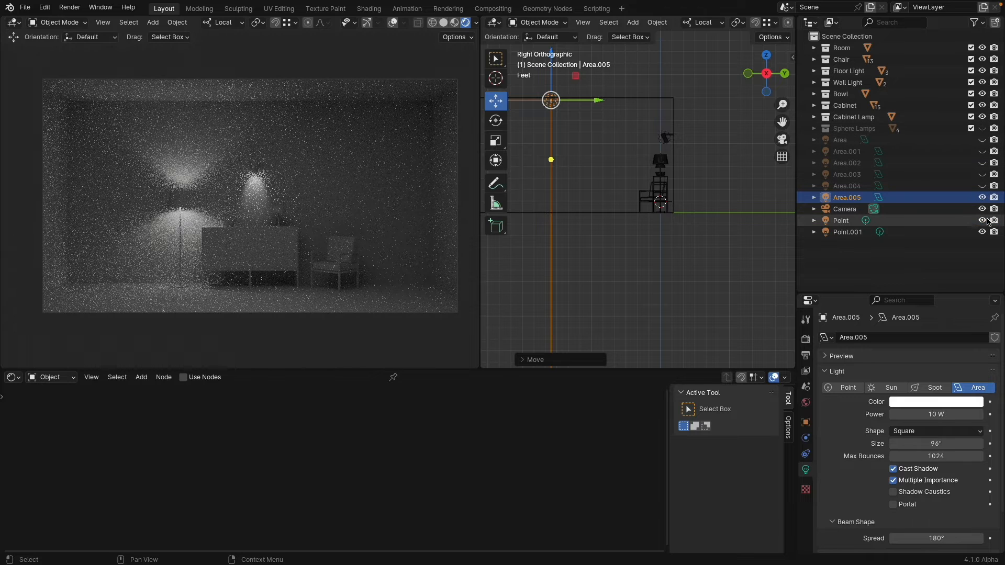
left_click_drag(983, 225, 984, 235)
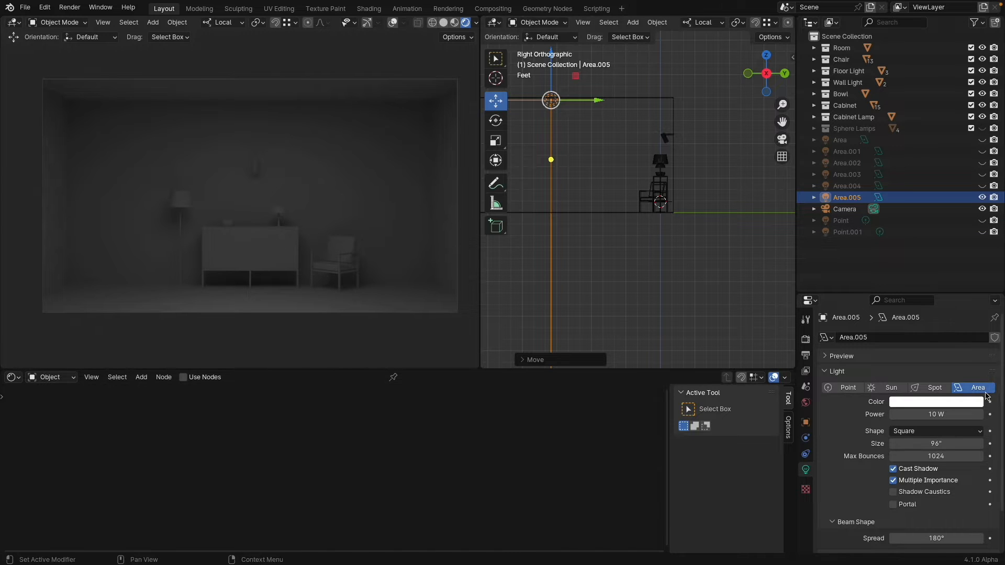
Enable nodes for Area.005, add the LED Strip Color group and connect its Color to the Emission Color
left_click(185, 377)
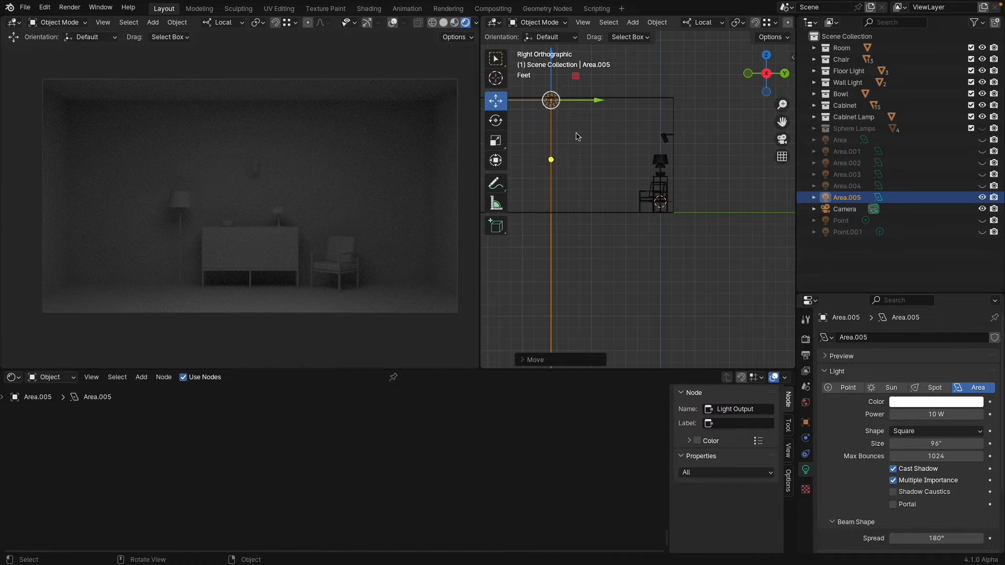
scroll(304, 464, "up", 1)
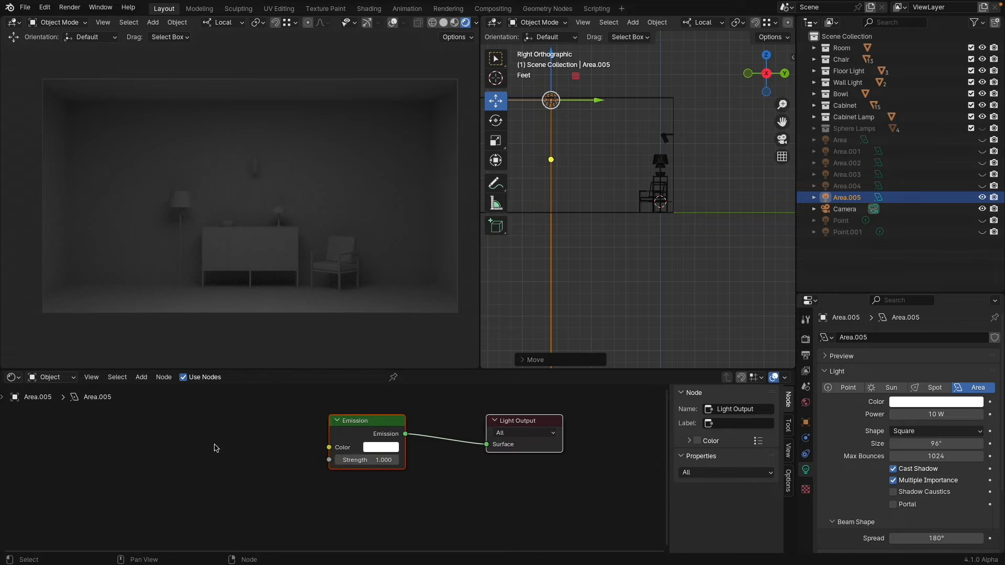
key("shift+a")
mouse_move(132, 544)
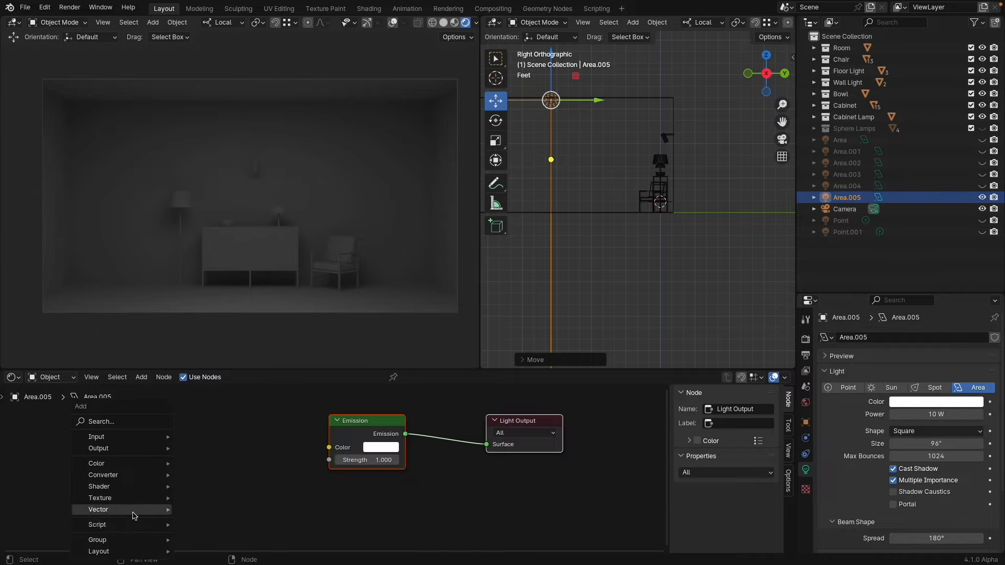
left_click(214, 532)
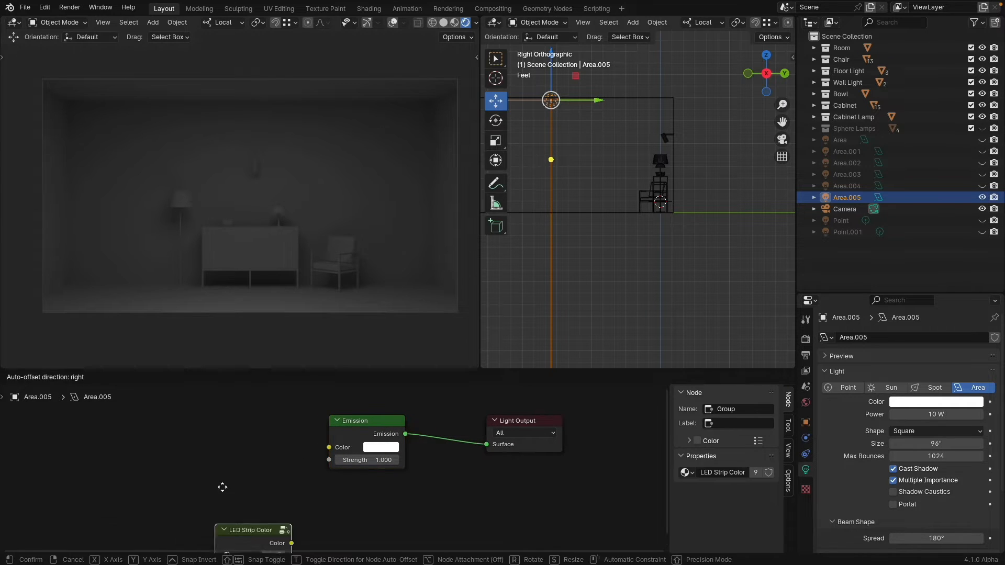
left_click(248, 449)
left_click_drag(286, 456, 328, 448)
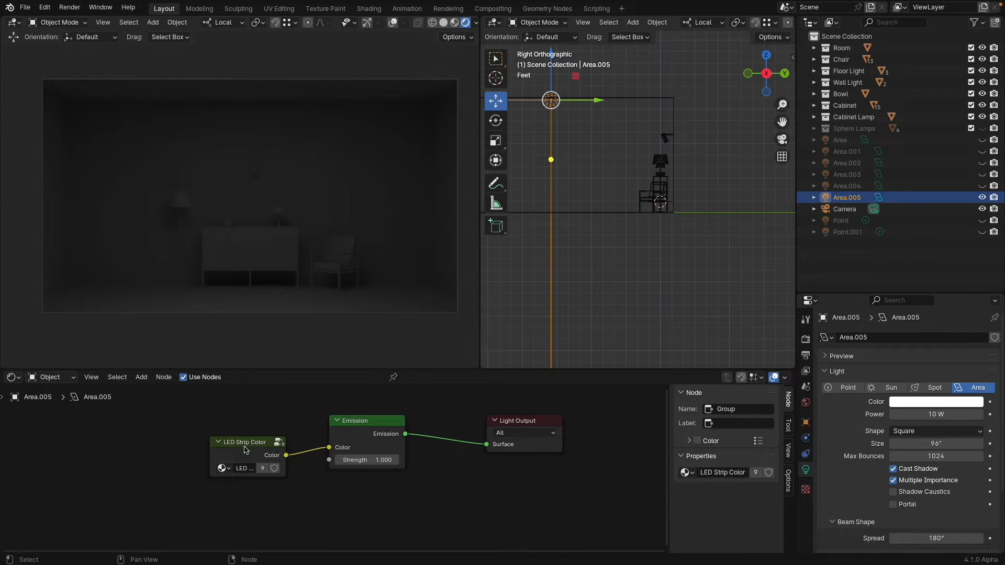
Edit the LED Strip Color group and raise its RGB color to full-brightness white
key("Tab")
middle_click_drag(429, 460, 428, 423)
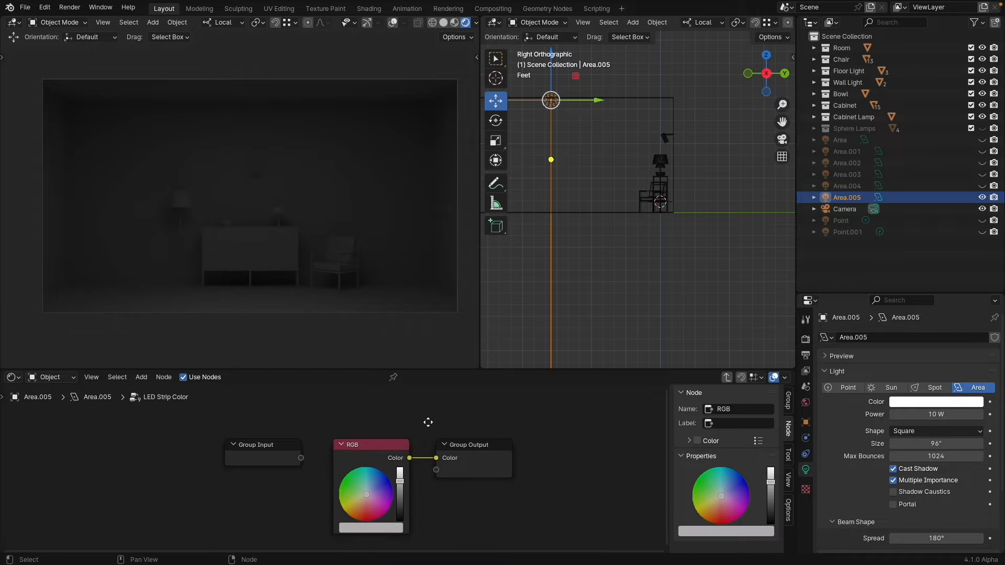
mouse_move(401, 474)
left_mouse_down()
mouse_move(399, 457)
mouse_move(344, 474)
left_mouse_up()
left_click(385, 524)
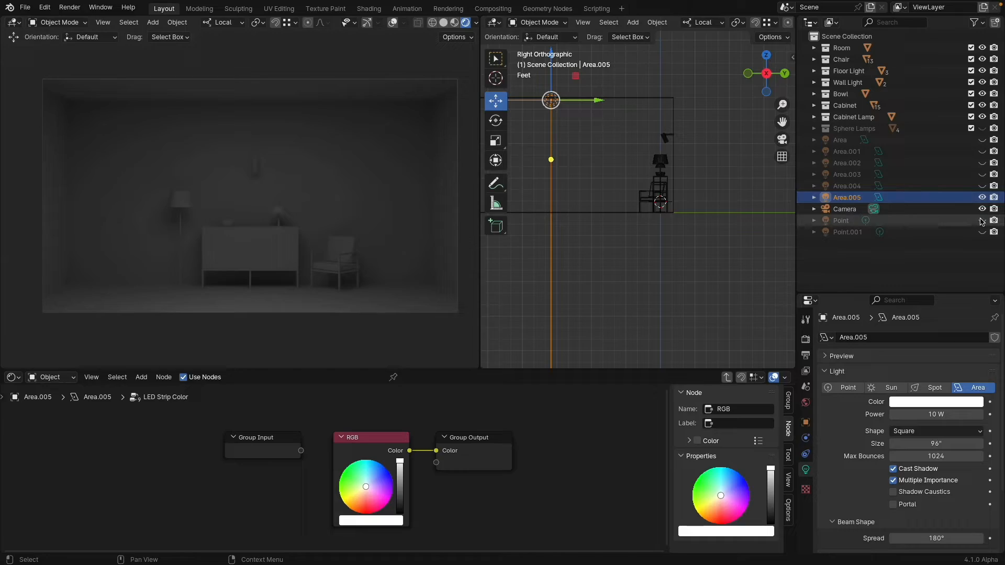
Show the hidden lights and Sphere Lamps collection again, and set the Emission Strength of the sphere lamps' material to 4
left_click_drag(981, 221, 982, 128)
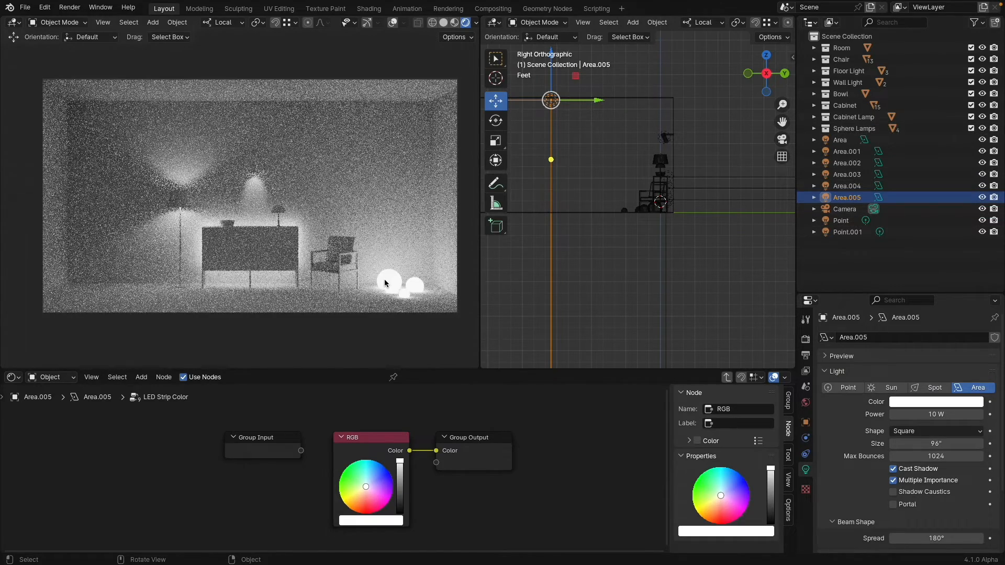
left_click(384, 283)
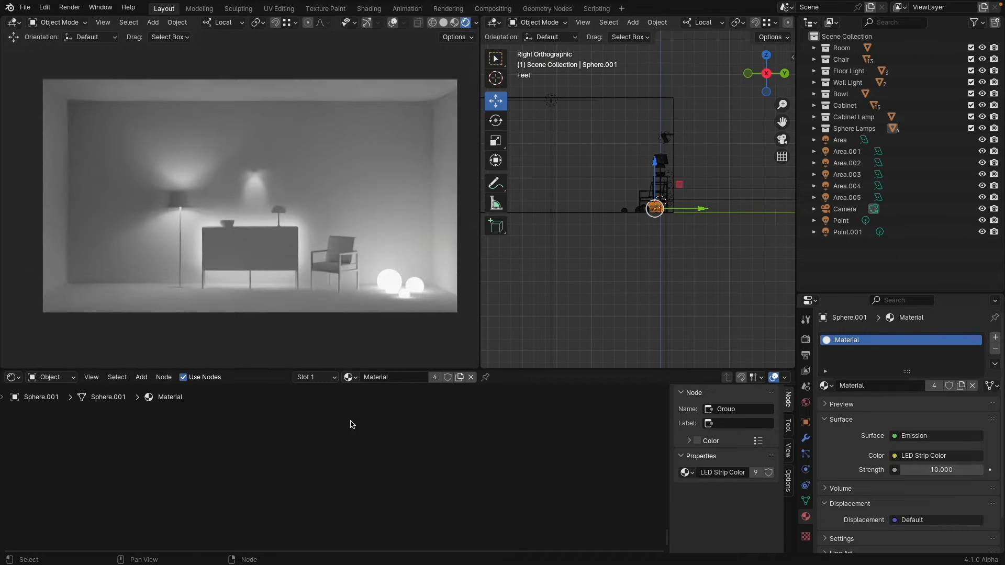
key("Home")
double_click(381, 464)
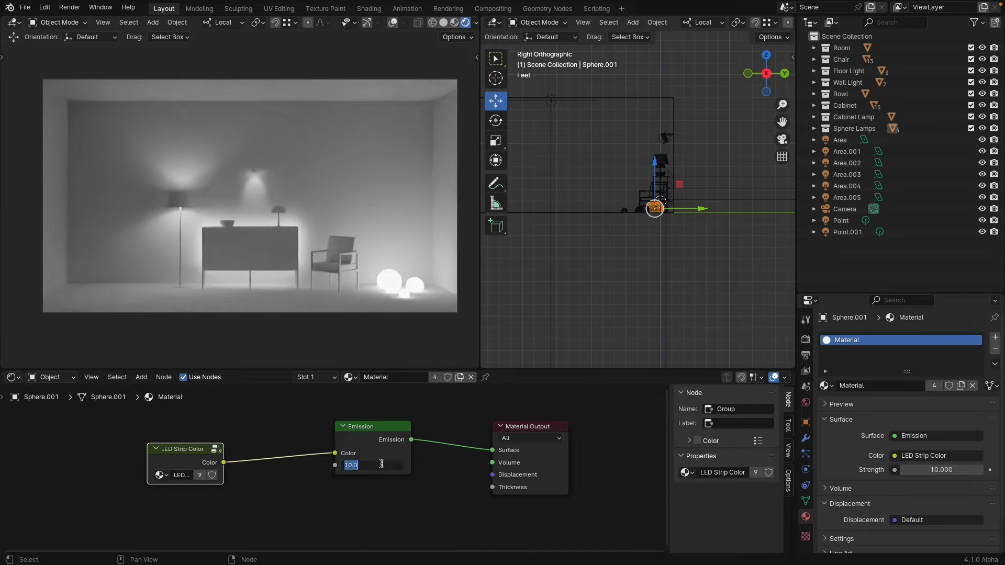
type("4")
key("Return")
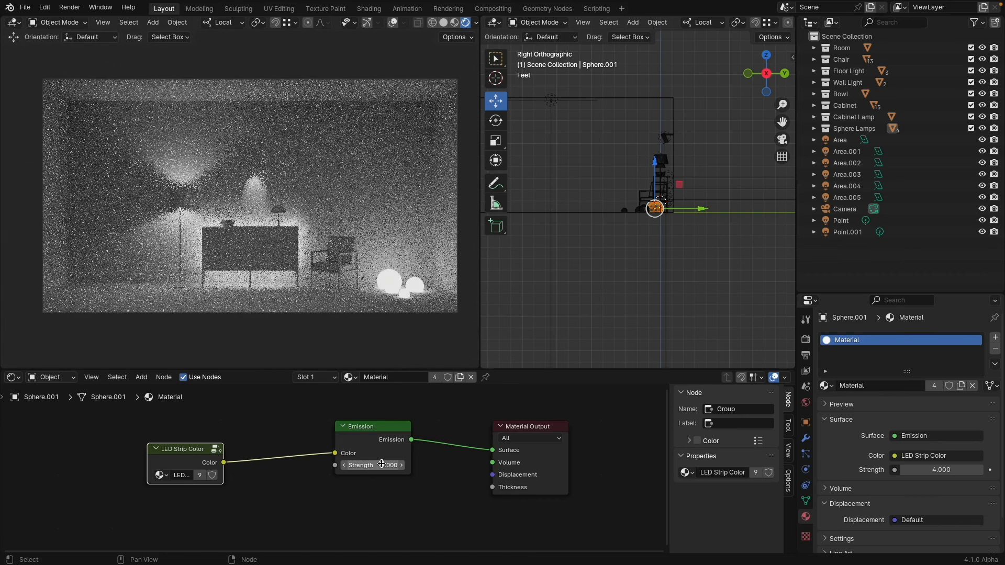
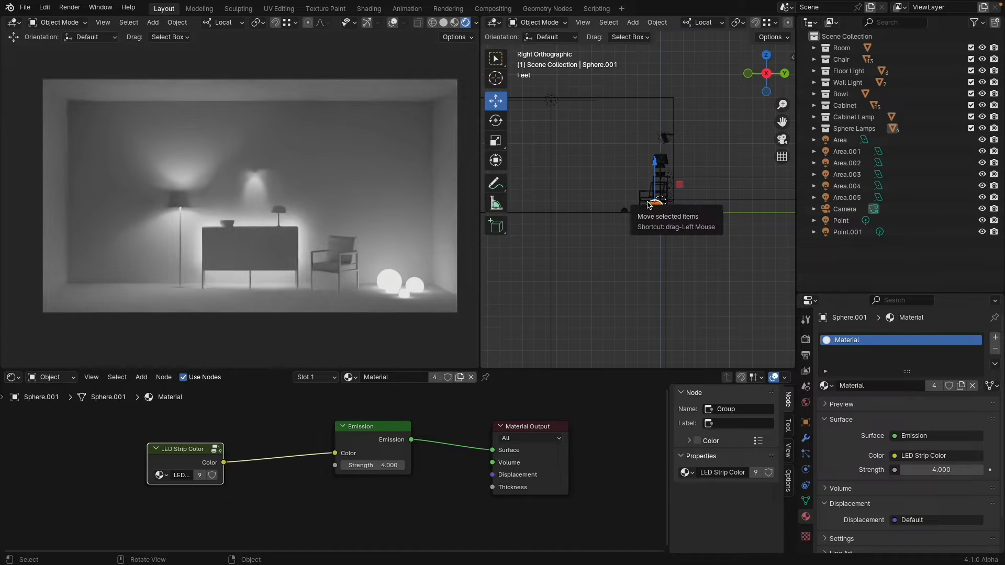
Switch the working viewport to solid shading and give the chair's back cushion a new material with a yellow Base Color
scroll(653, 207, "up", 6)
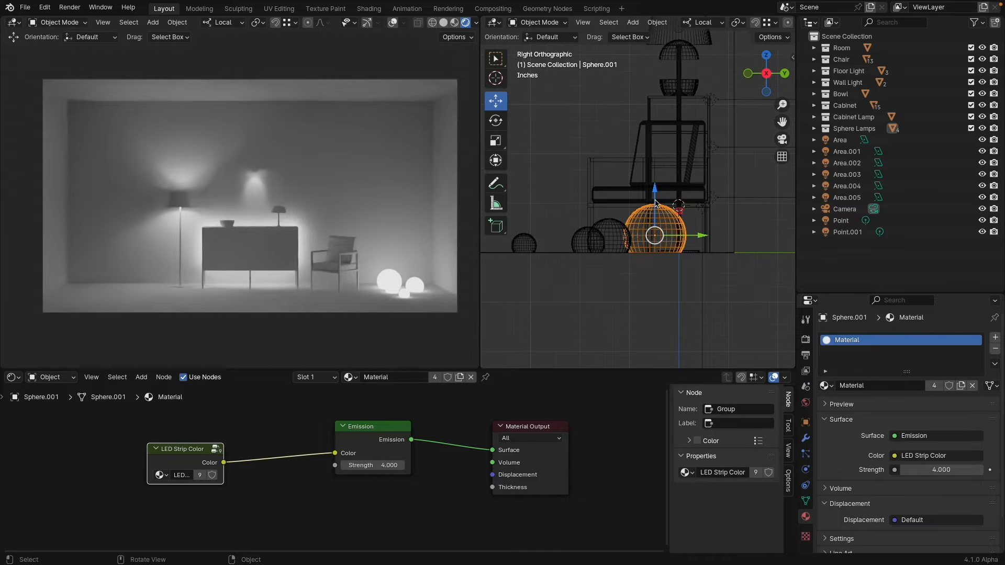
middle_click_drag(662, 164, 611, 225)
key("z")
left_click(685, 193)
left_click(713, 188)
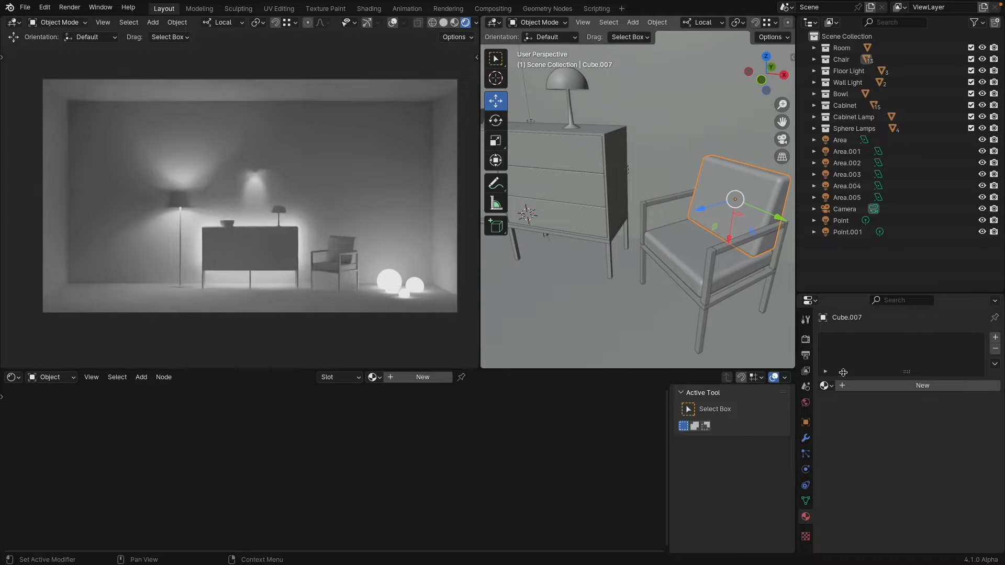
left_click(888, 386)
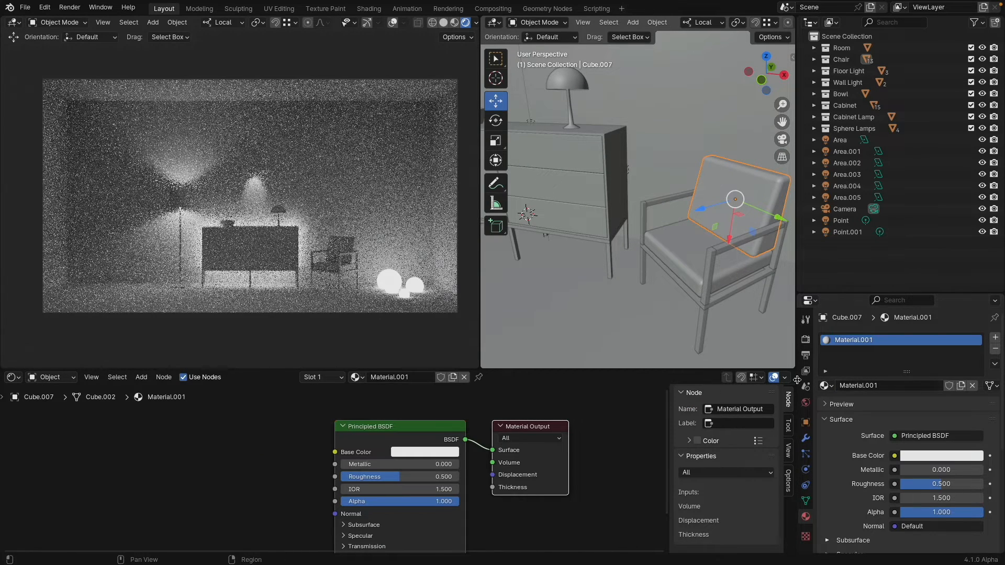
left_click(411, 453)
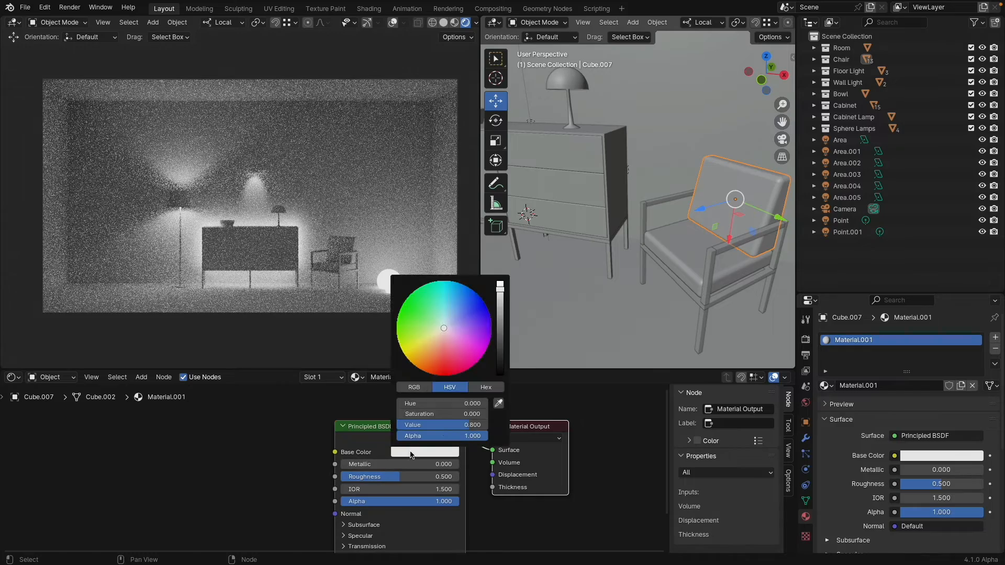
left_click(432, 360)
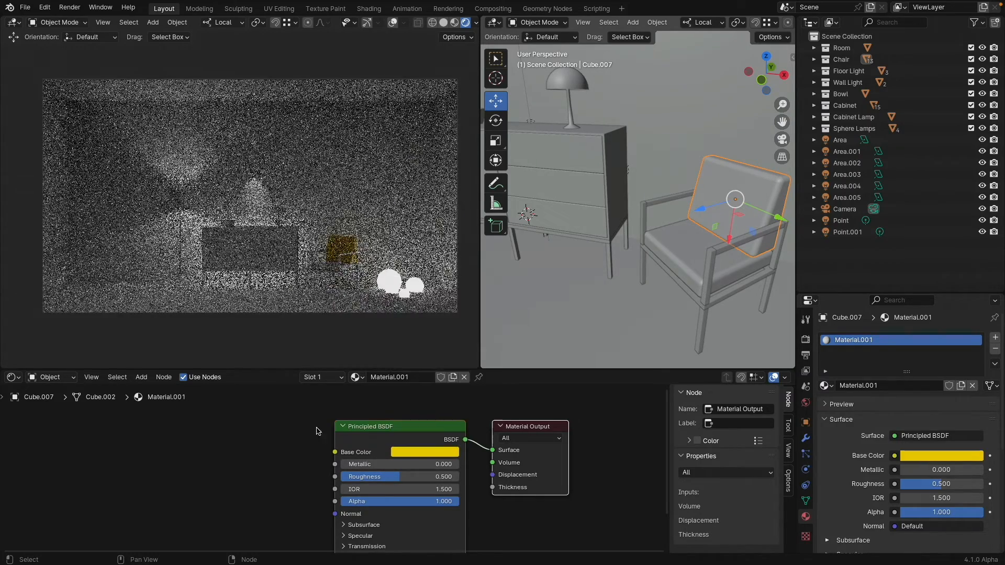
Set the back cushion material's Roughness to 0 and lower its Specular IOR Level, collapsing the Principled BSDF node
middle_click_drag(240, 463, 230, 443)
left_click_drag(372, 445, 310, 445)
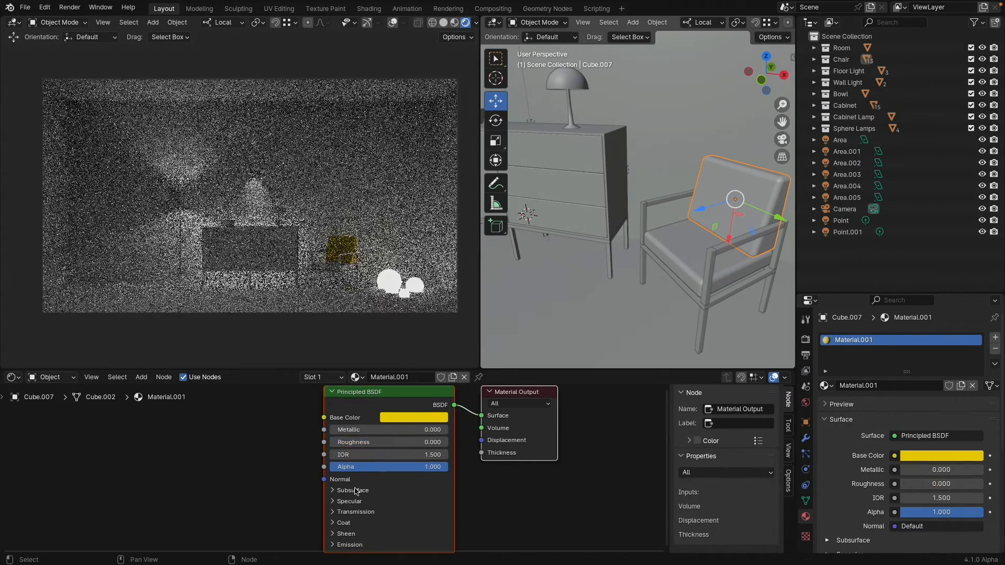
left_click(333, 503)
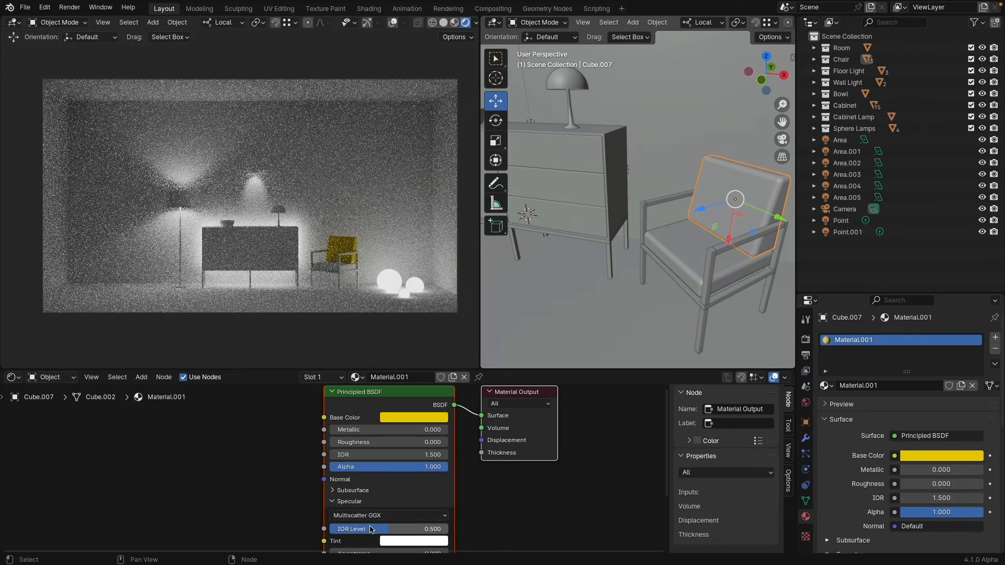
left_click_drag(398, 529, 385, 529)
left_click(332, 391)
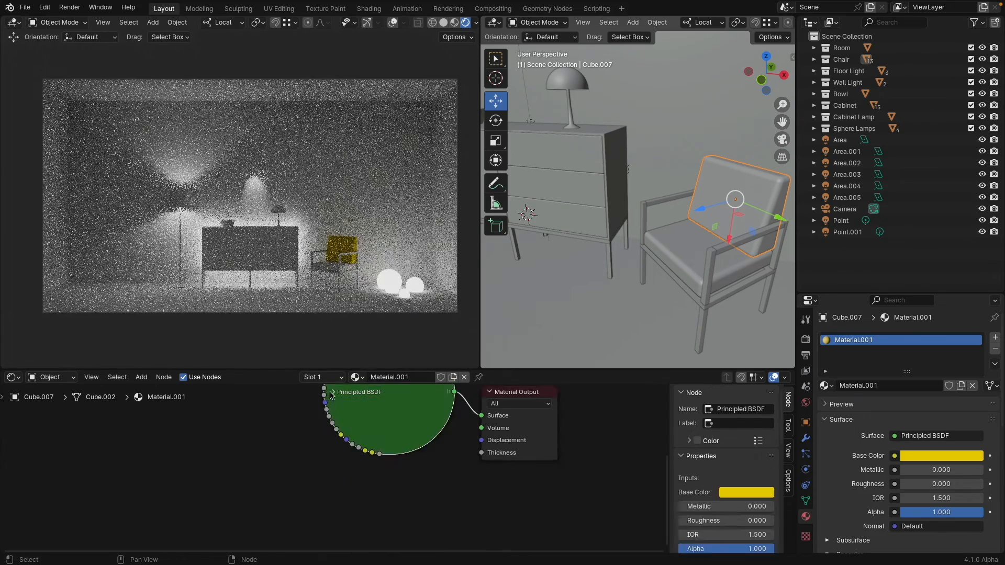
left_click(328, 269)
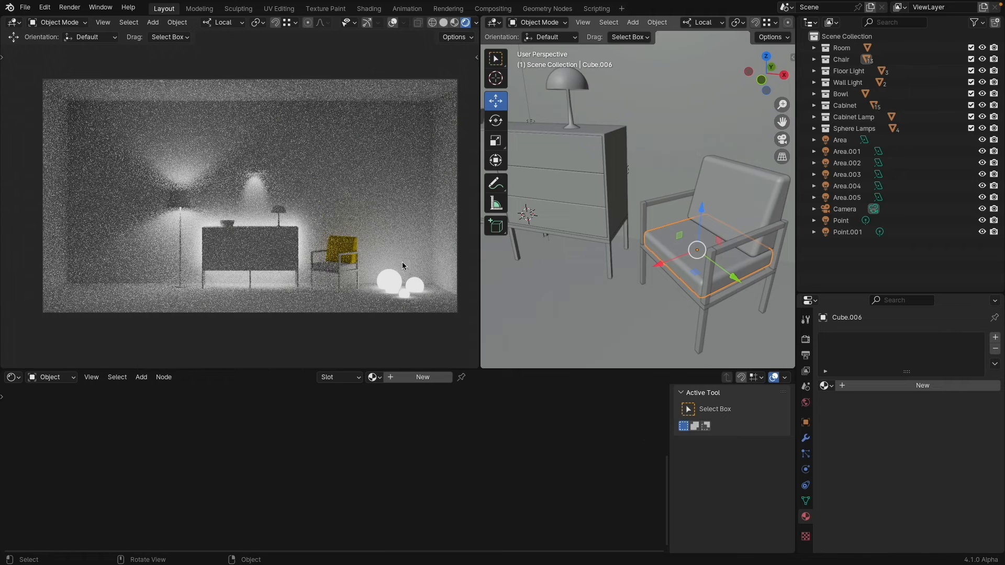
left_click(826, 385)
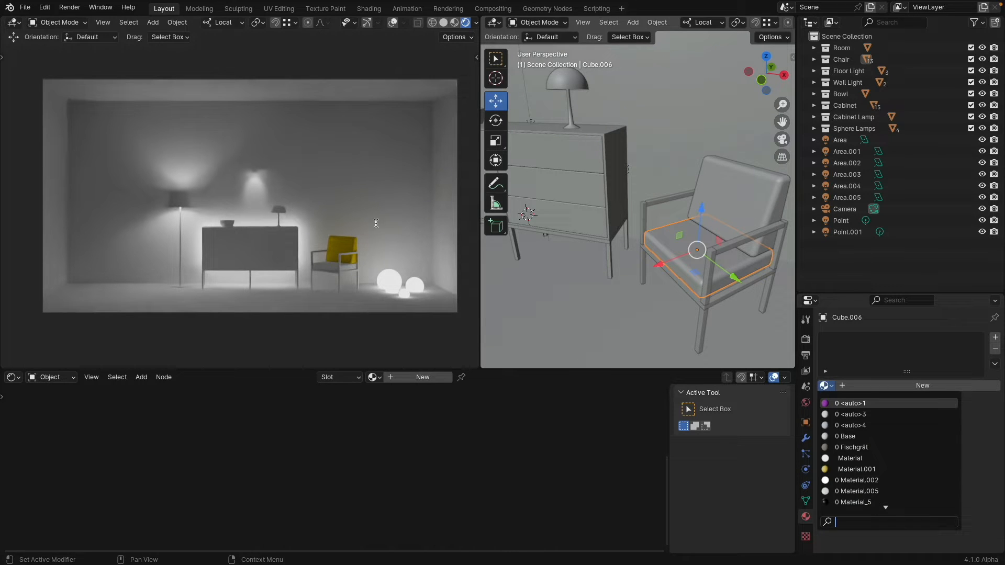
left_click(342, 246)
Rename the chair back cushion's material to Yellow Fabric
left_click(343, 247)
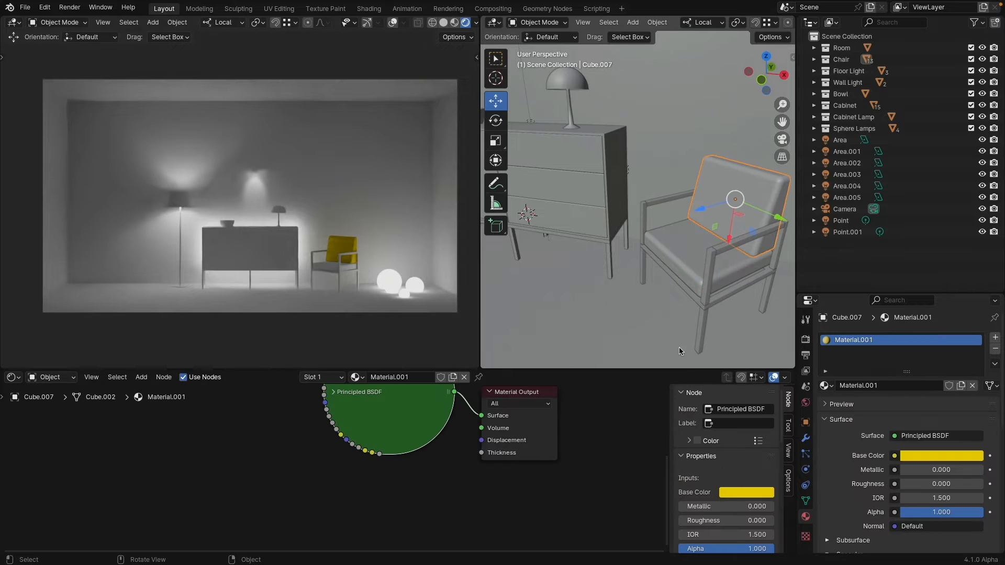
left_click(904, 387)
type("Yellow Fabric")
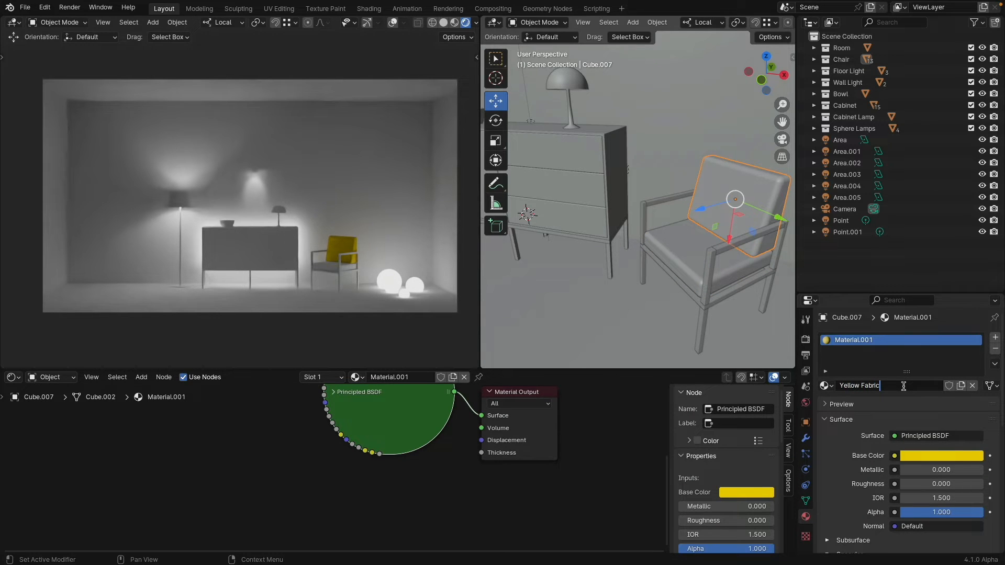
key("Return")
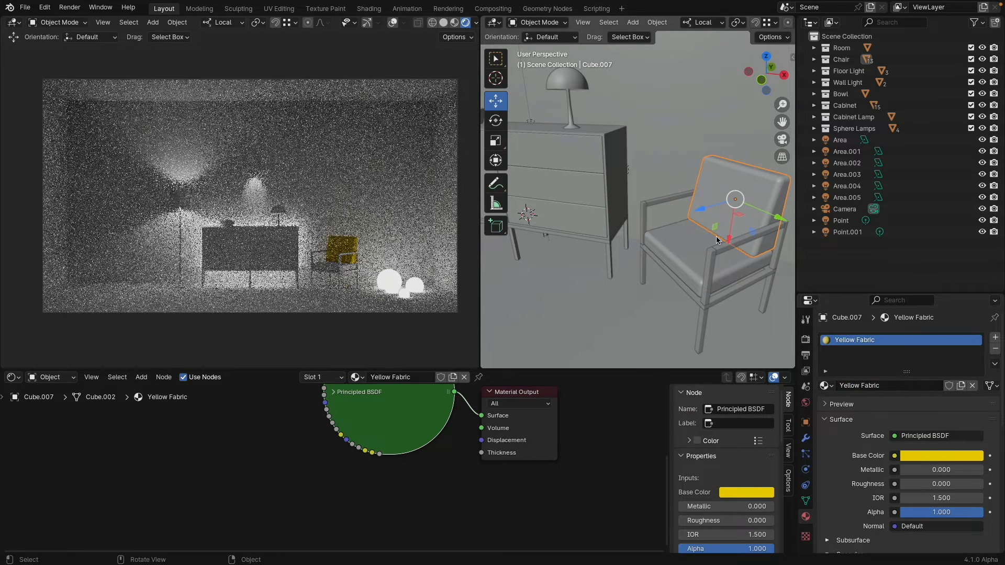
Assign the existing Yellow Fabric material to the chair's seat cushion
left_click(686, 249)
left_click(826, 386)
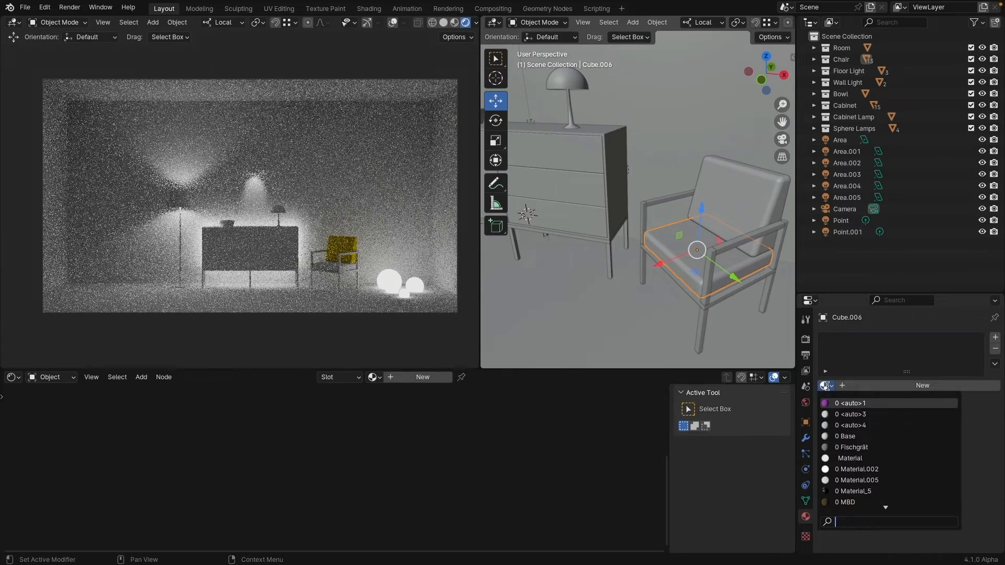
type("yelo")
key("Return")
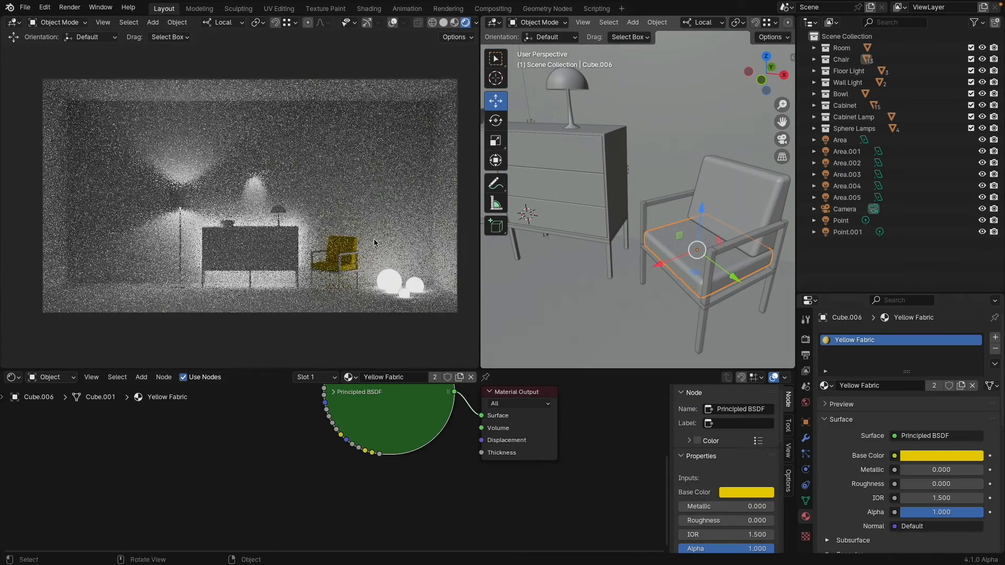
Enter the LED Strip Color node group from a sphere lamp's material and set its RGB color to yellow
left_click(388, 285)
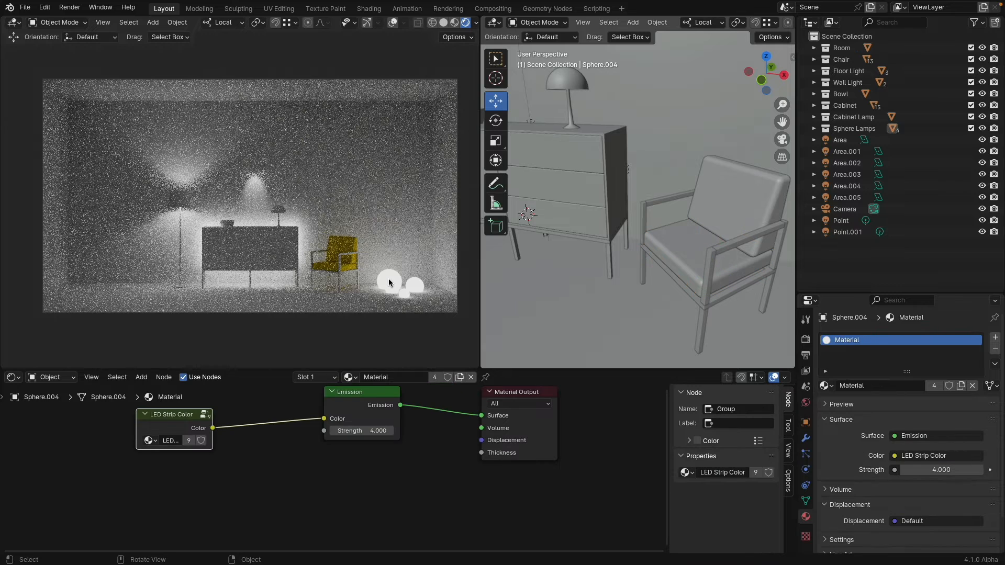
middle_click_drag(281, 417, 348, 427)
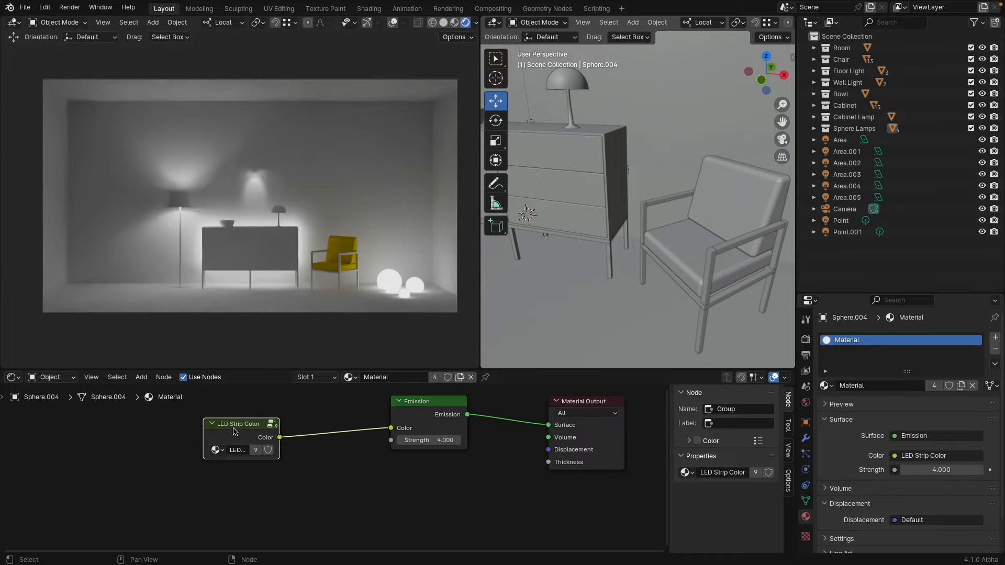
key("Tab")
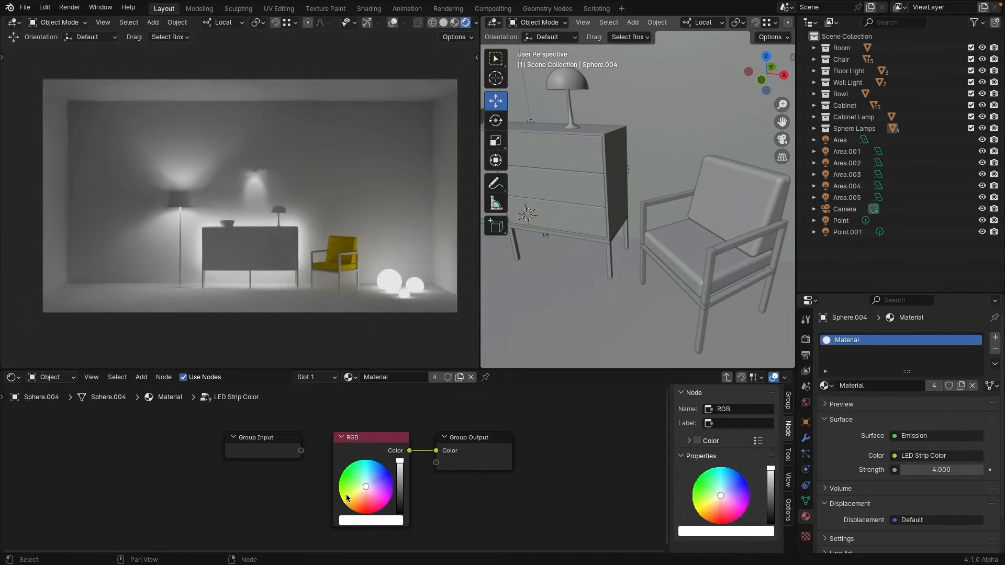
left_click_drag(347, 498, 341, 499)
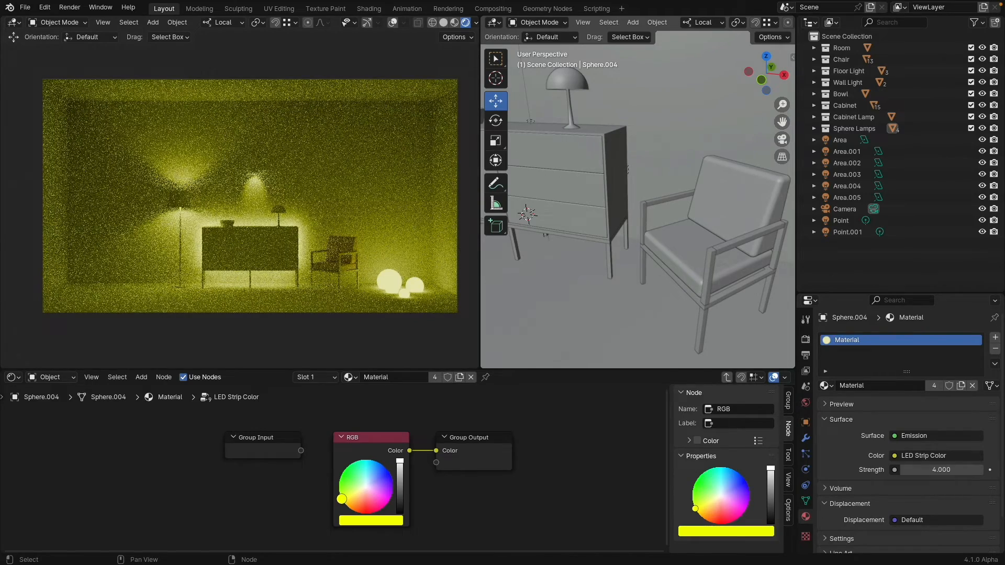
Try blue, light blue and green as the LED Strip Color group's RGB color, and return it to yellow
mouse_move(341, 499)
left_mouse_down()
mouse_move(352, 510)
mouse_move(386, 505)
mouse_move(390, 474)
left_mouse_up()
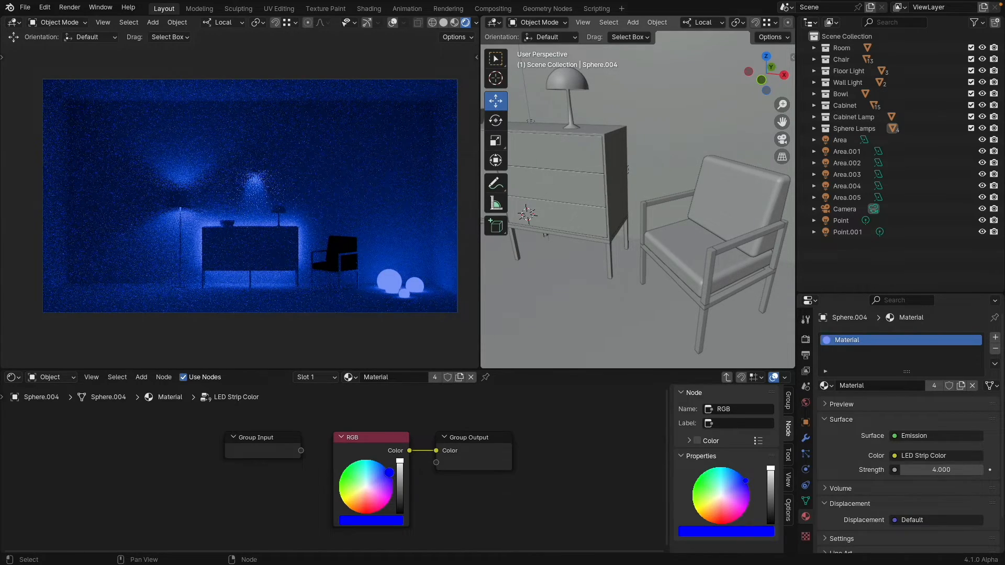
left_click_drag(389, 472, 374, 461)
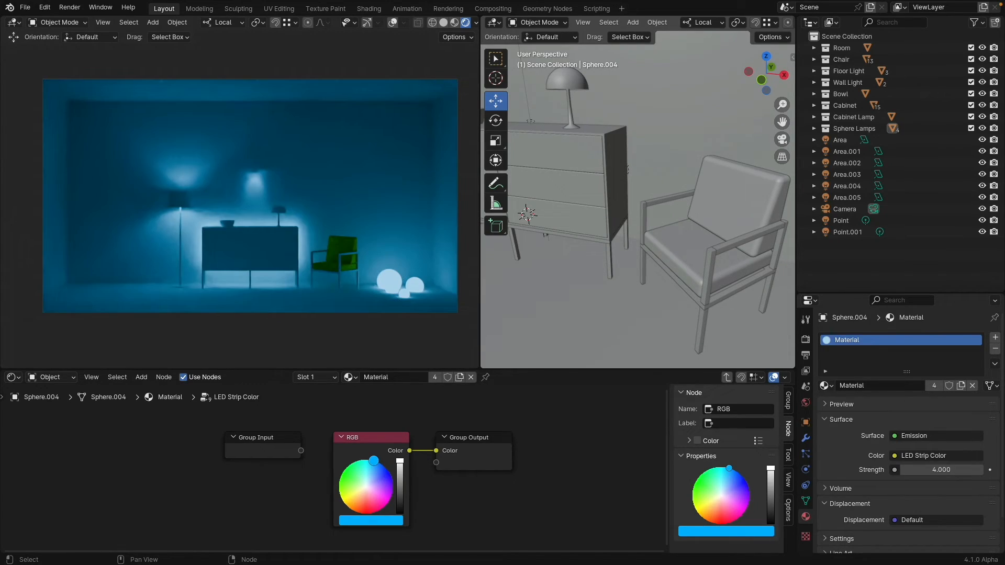
left_click_drag(374, 460, 365, 459)
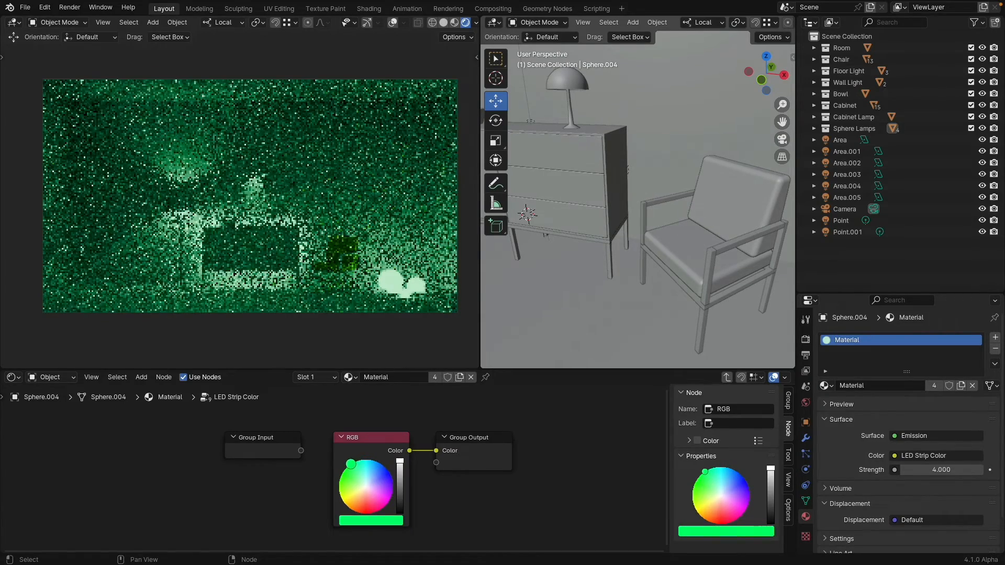
left_click_drag(348, 465, 345, 469)
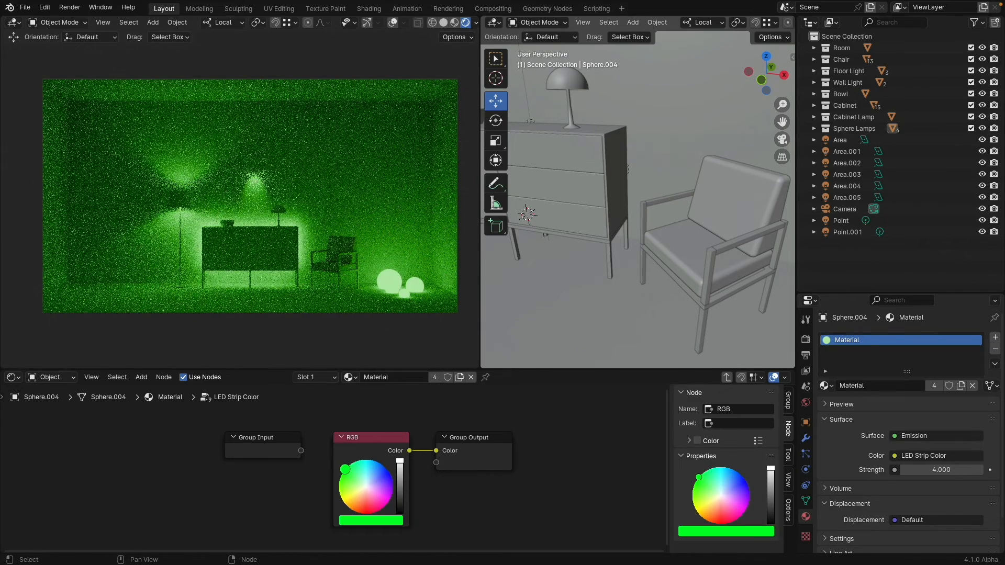
mouse_move(345, 470)
left_mouse_down()
mouse_move(338, 489)
mouse_move(366, 494)
mouse_move(355, 506)
mouse_move(342, 500)
left_mouse_up()
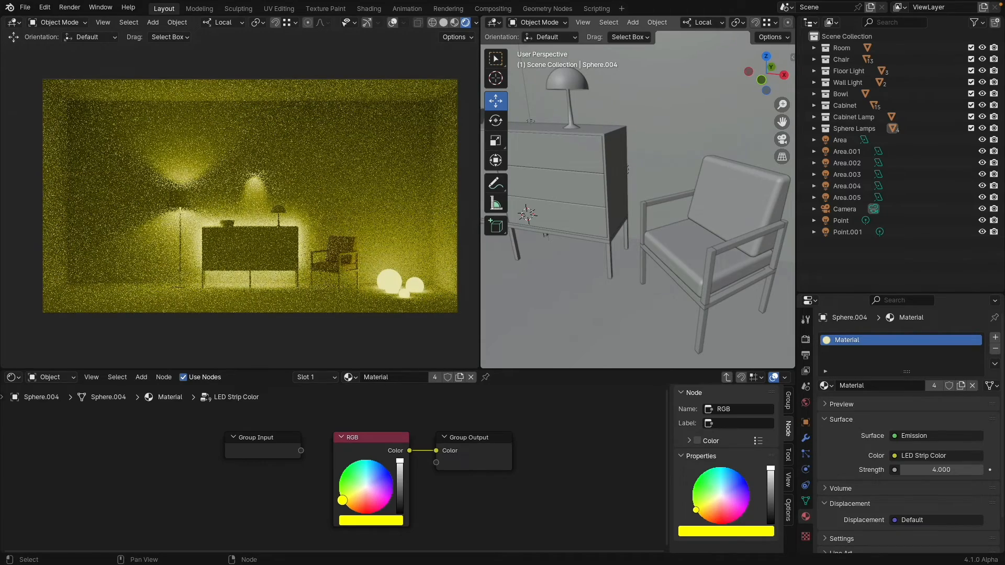
Change the base color of the chair backrest's Yellow Fabric material to cyan
left_click(352, 261)
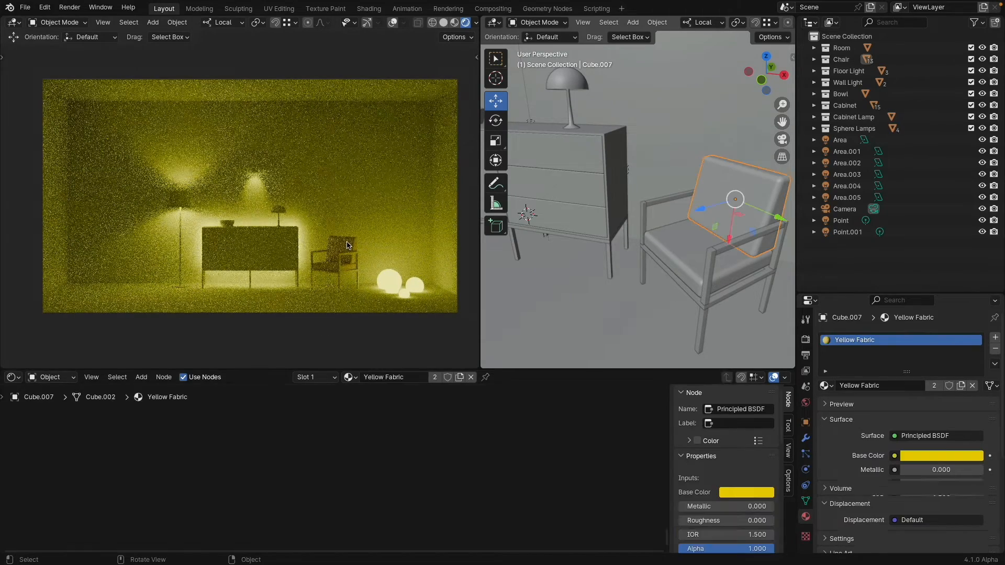
left_click(932, 456)
left_click_drag(910, 369, 912, 274)
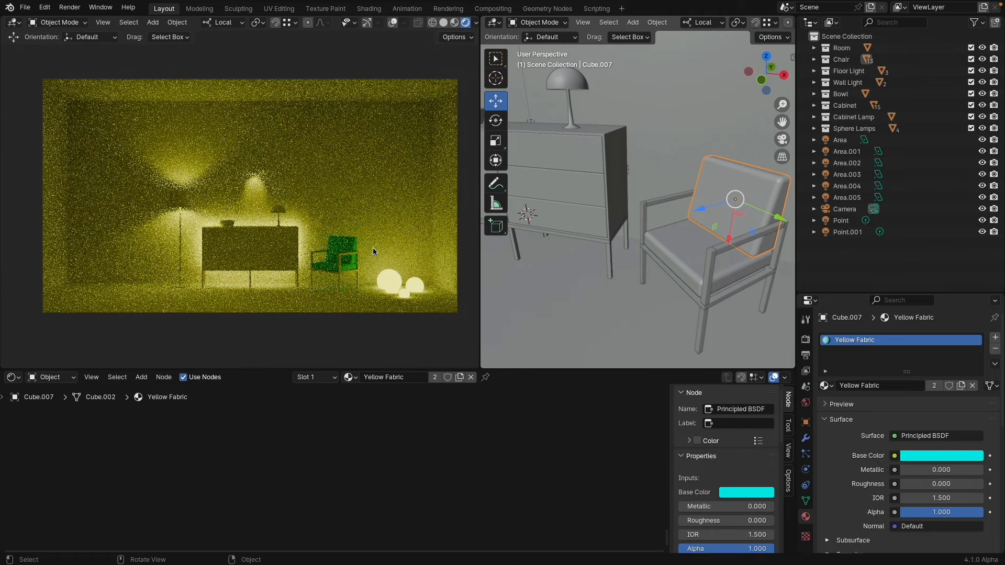
Reopen the LED Strip Color group from a sphere lamp, try magenta as the RGB color and settle on golden yellow
left_click(385, 274)
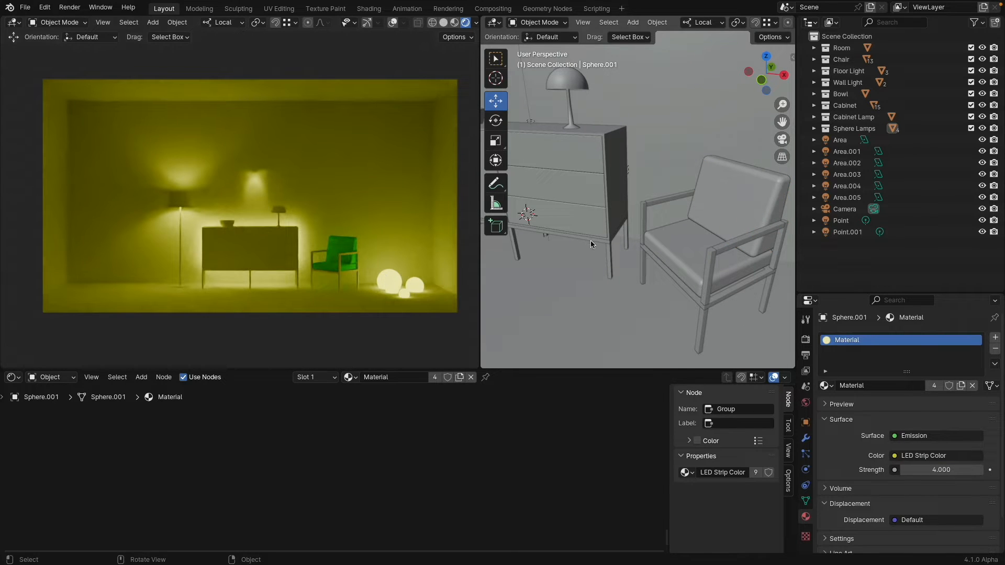
middle_click_drag(377, 426, 395, 518)
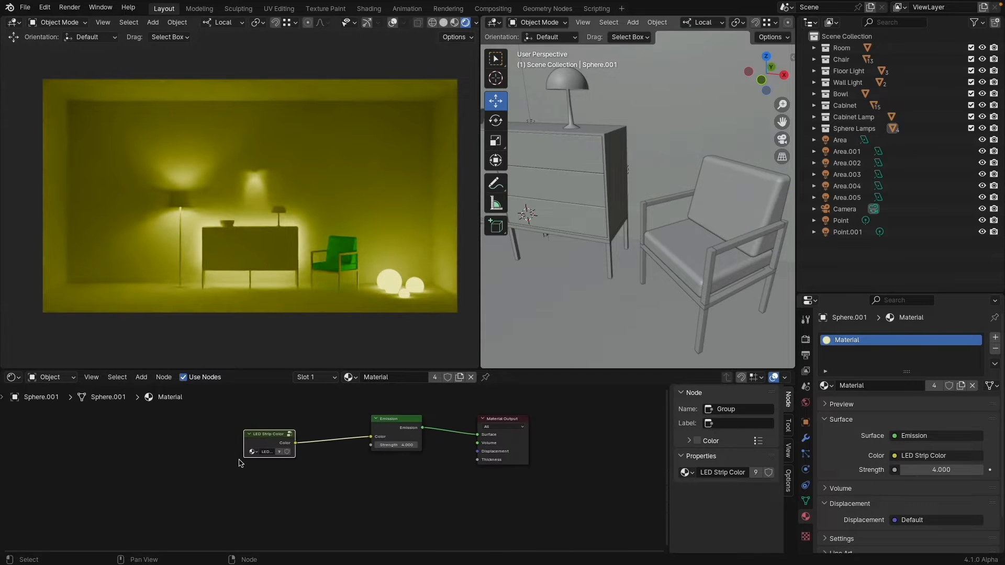
scroll(285, 422, "up", 2)
key("Tab")
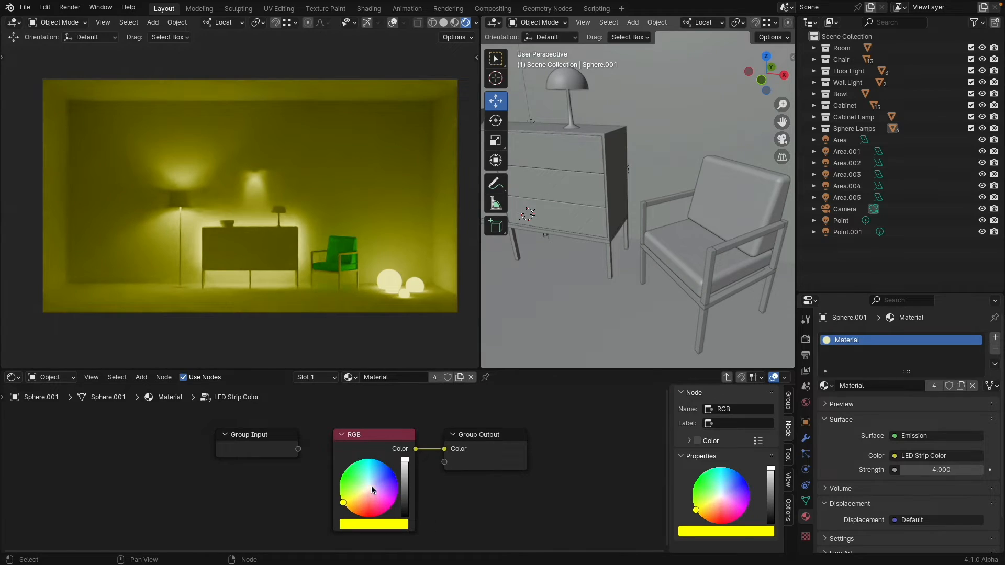
mouse_move(343, 502)
left_mouse_down()
mouse_move(370, 458)
mouse_move(398, 486)
mouse_move(389, 509)
mouse_move(371, 516)
mouse_move(395, 501)
left_mouse_up()
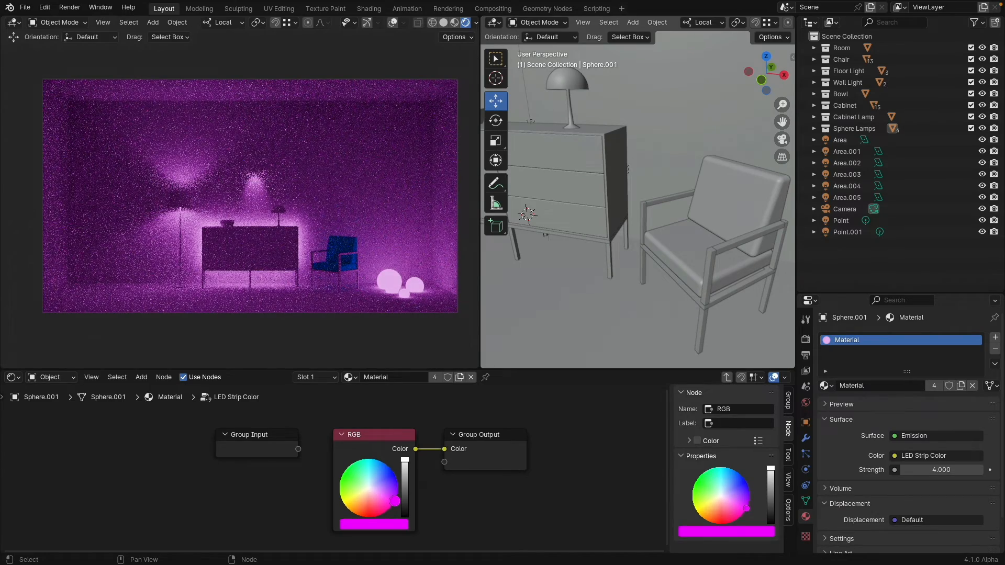
mouse_move(395, 501)
left_mouse_down()
mouse_move(340, 477)
mouse_move(347, 502)
mouse_move(371, 486)
mouse_move(345, 506)
left_mouse_up()
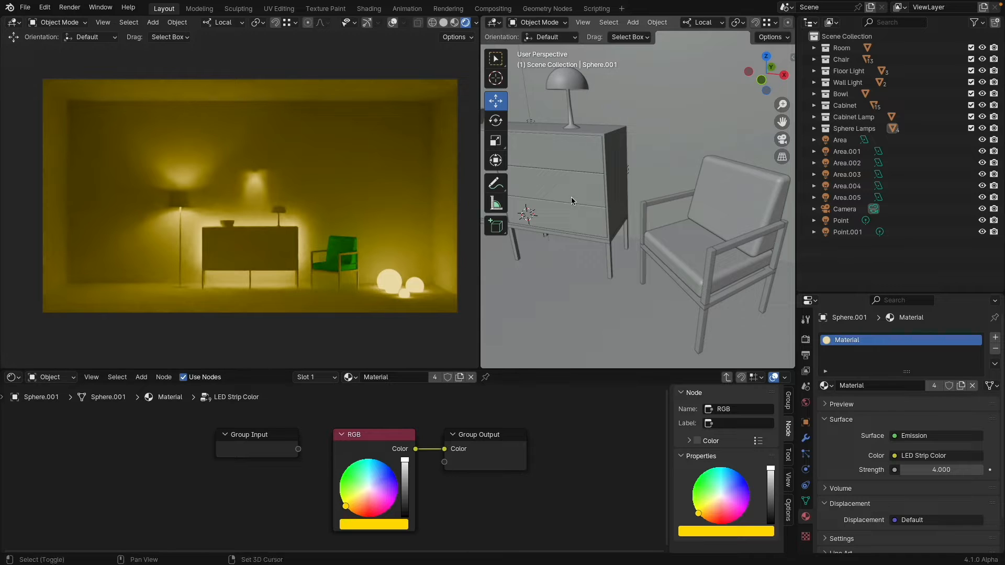
Snap the 3D cursor to the cabinet lamp and add a point light there
middle_click_drag(571, 197, 606, 268, "shift")
left_click(620, 232)
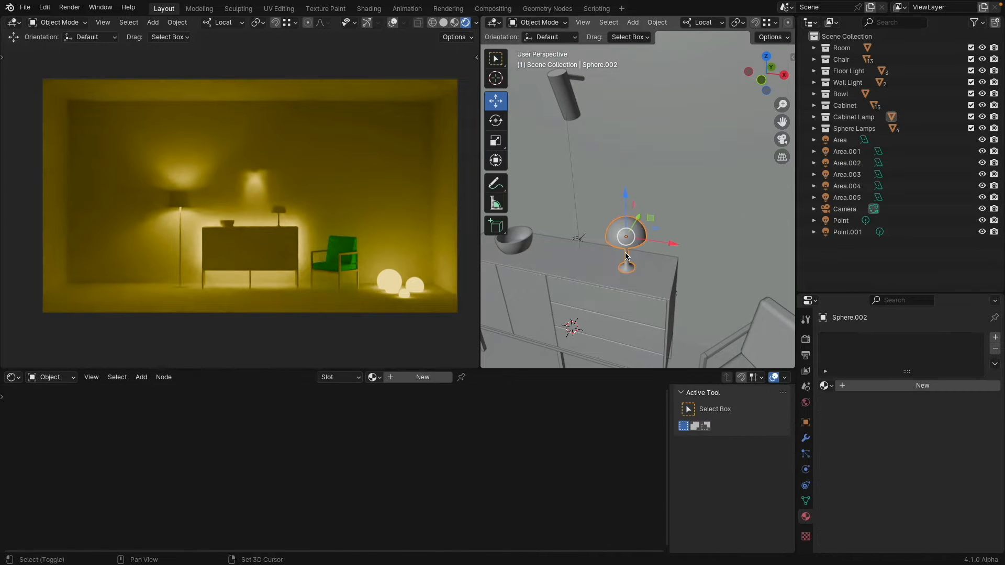
key("shift+s")
left_click(625, 318)
key("shift+a")
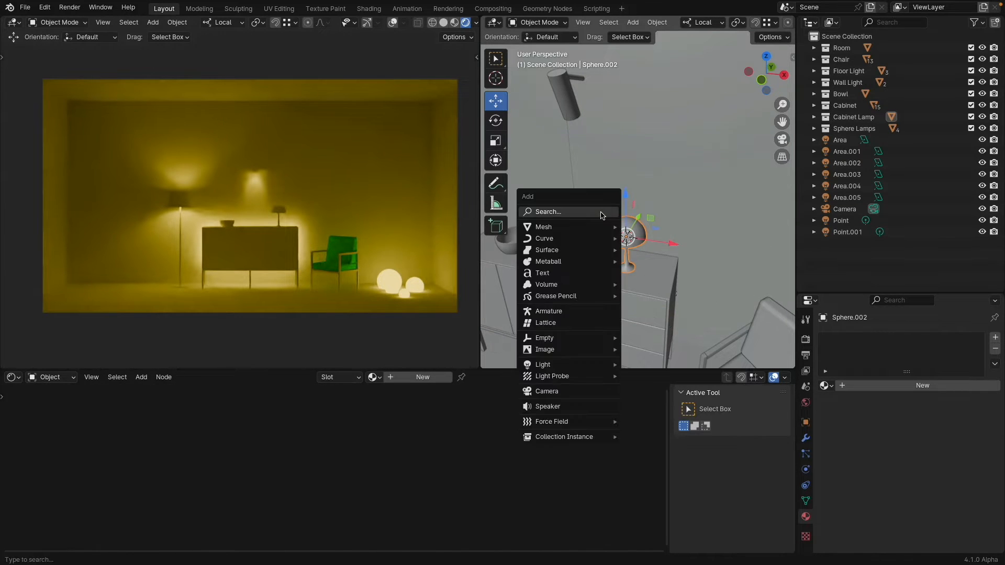
mouse_move(582, 366)
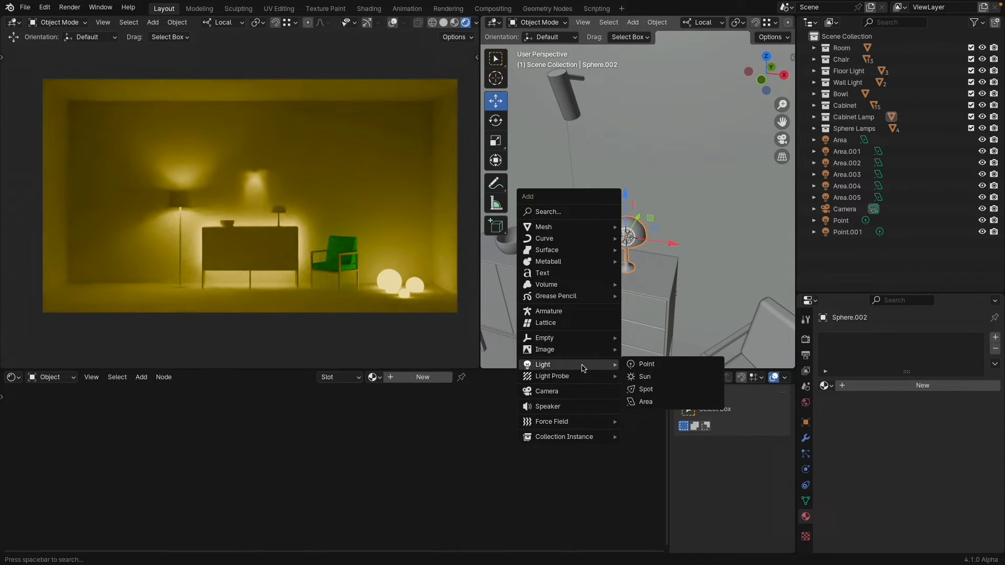
left_click(646, 363)
In a front wireframe view, raise the new point light into the lamp shade and set its radius to 1.5 inches
key("KP_1")
key("shift+z")
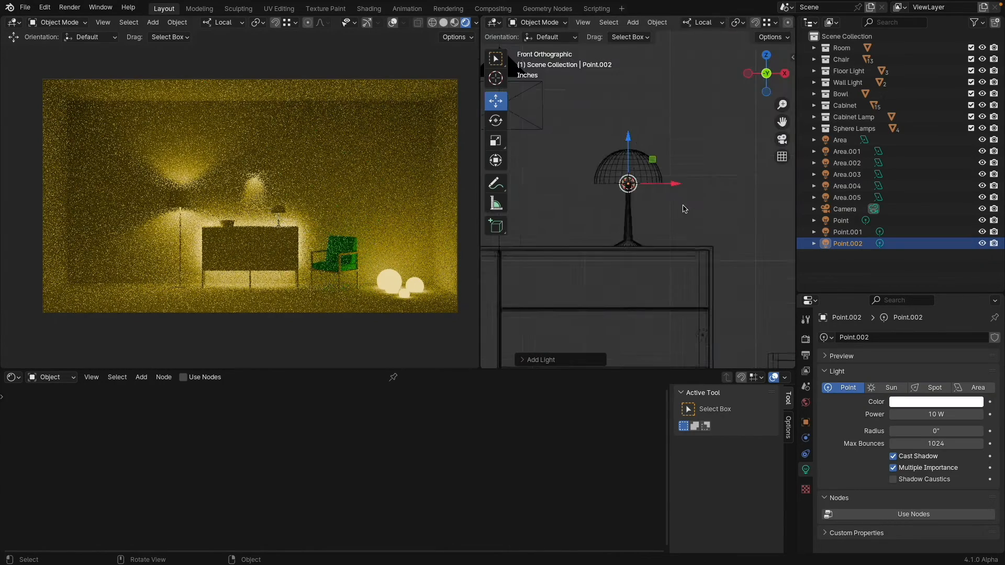
key("KP_Decimal")
left_click_drag(630, 206, 629, 191)
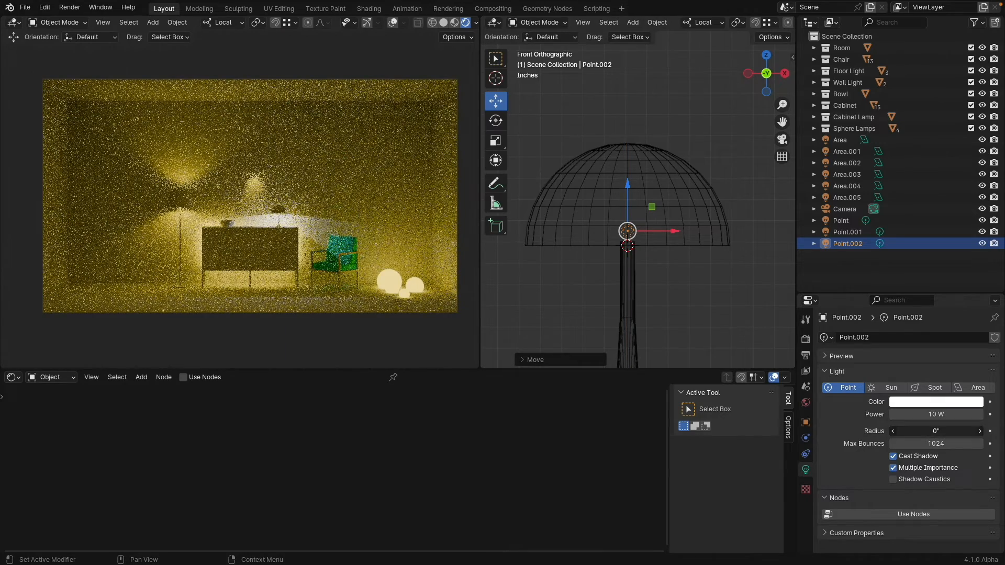
key("BackSpace")
key("BackSpace")
key("BackSpace")
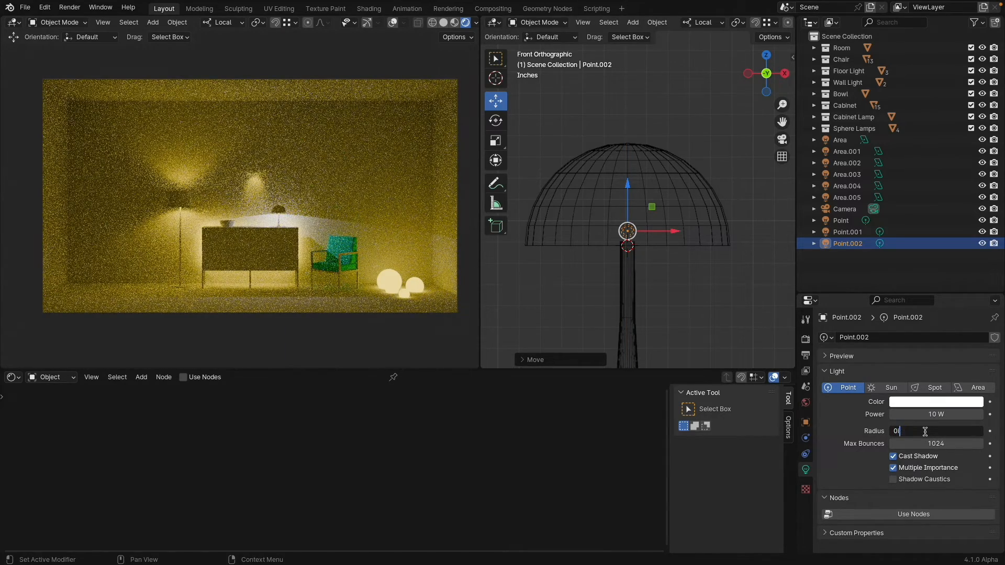
type("1.5")
key("Return")
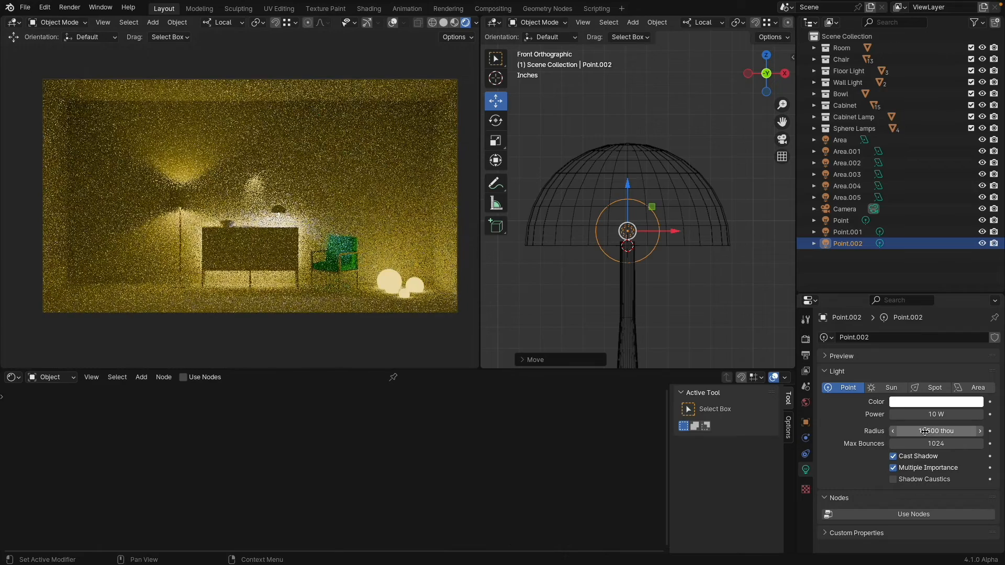
left_click_drag(629, 188, 626, 167)
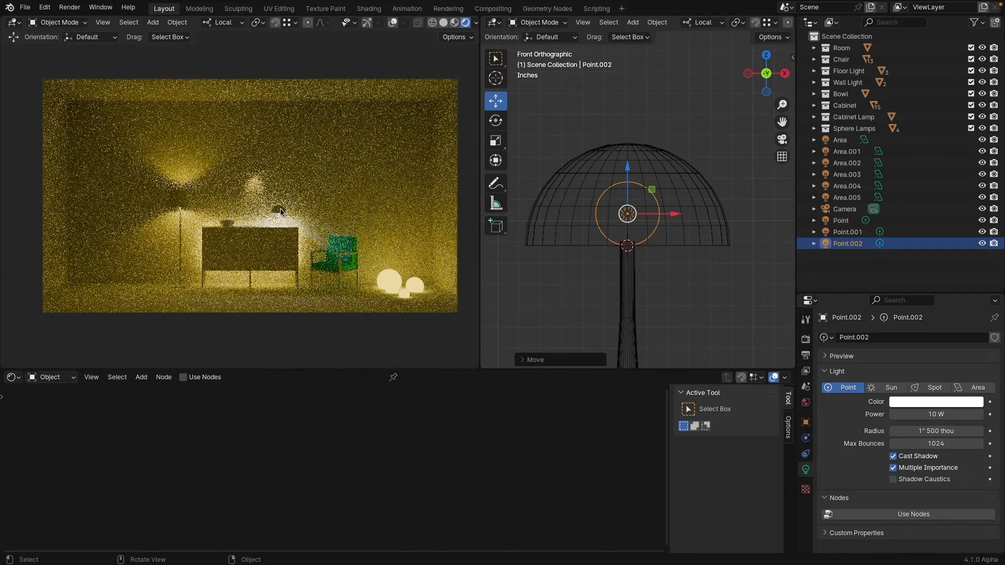
Move all area lights plus Point and Point.001 into a new collection named Lights
left_click(861, 233)
left_click(841, 220, "ctrl")
left_click(847, 197, "ctrl")
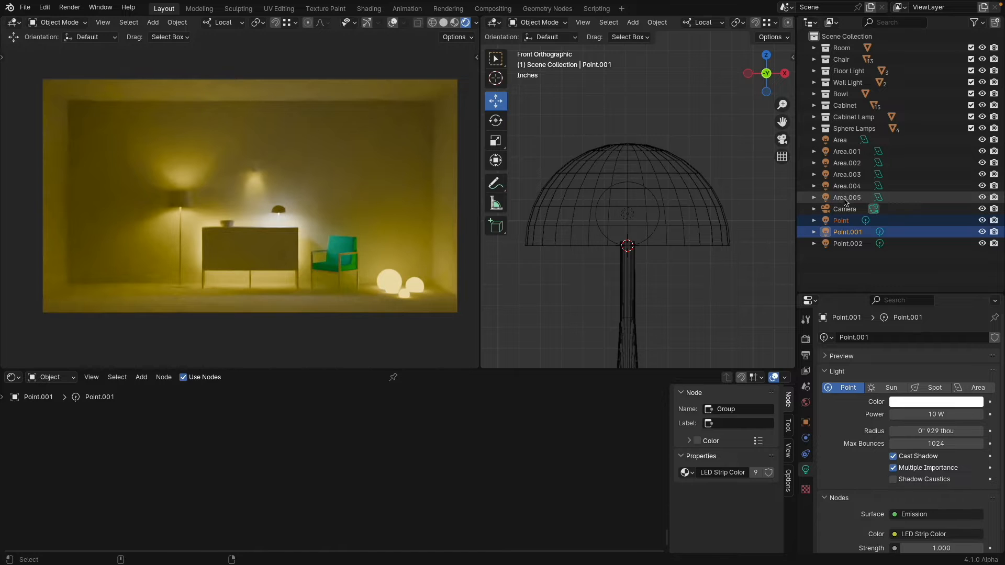
left_click(847, 186, "ctrl")
left_click(848, 175, "ctrl")
left_click(847, 163, "ctrl")
left_click(846, 151, "ctrl")
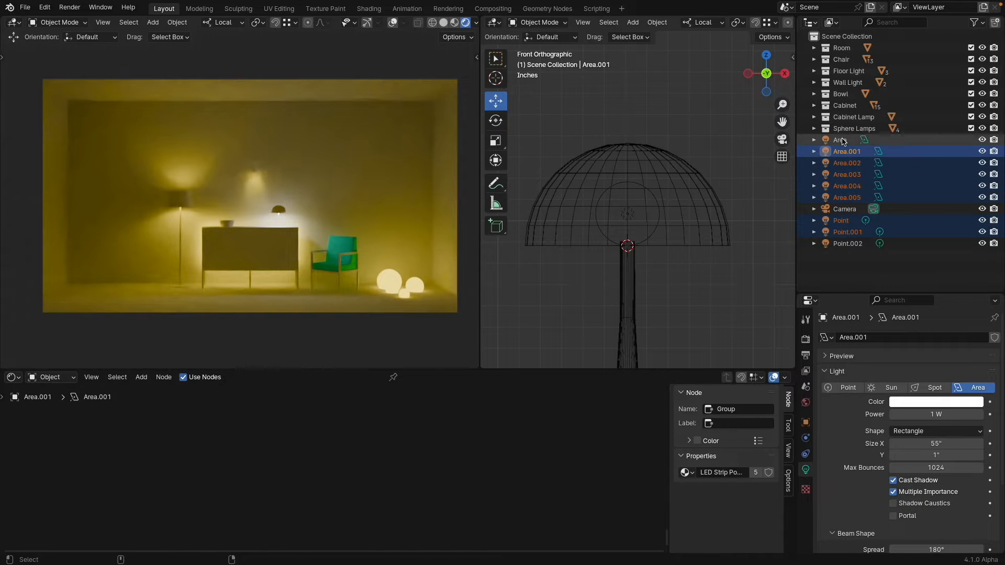
left_click(841, 139, "ctrl")
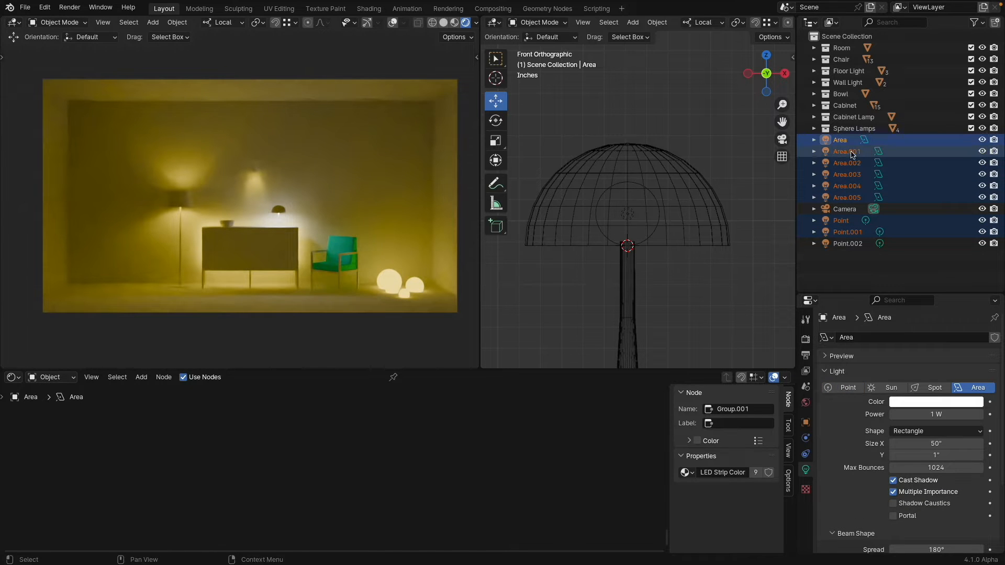
key("m")
left_click(606, 145)
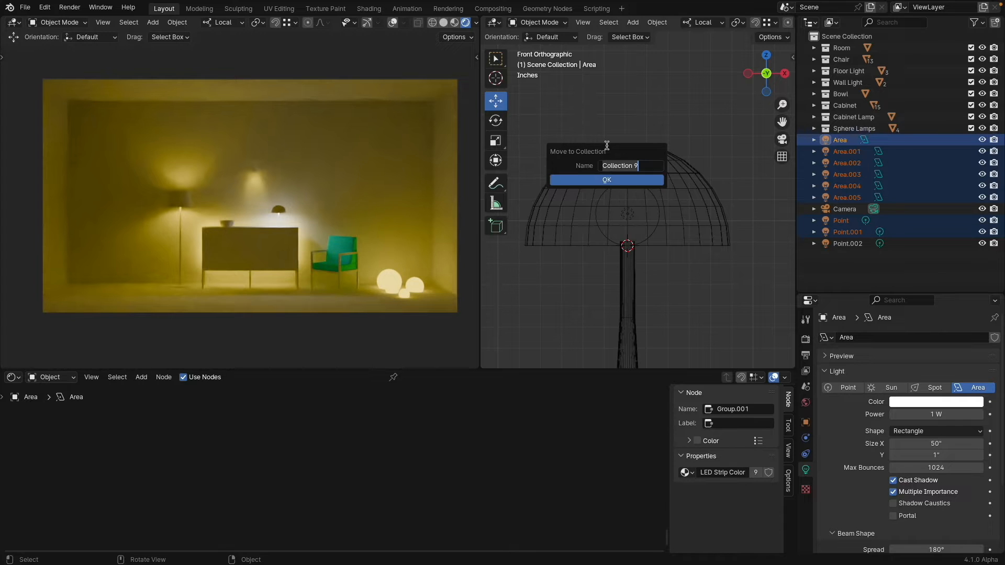
type("Lights")
left_click(619, 179)
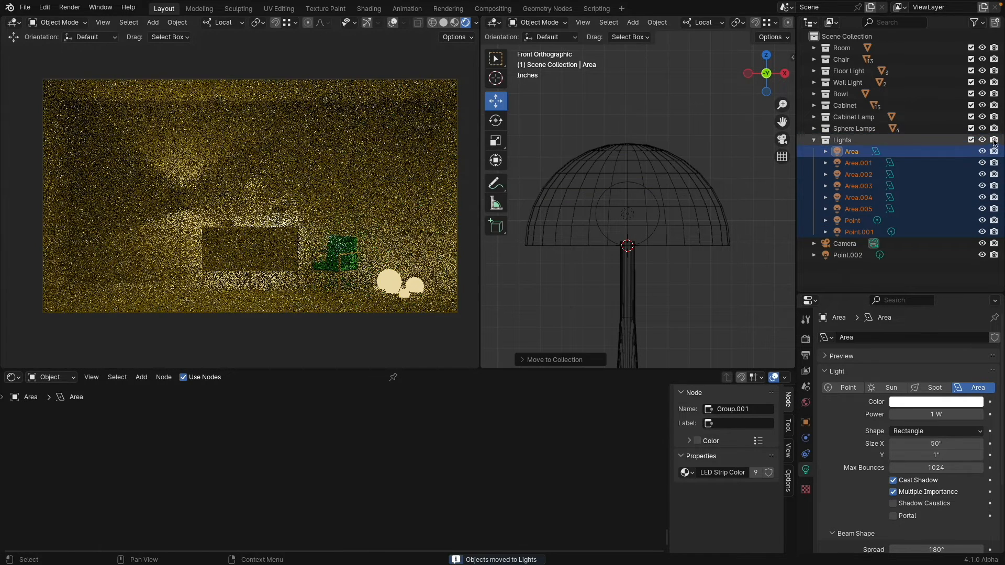
Exclude the Lights and Sphere Lamps collections from the view layer, and raise the cabinet lamp's point light higher inside its shade
left_click(971, 141)
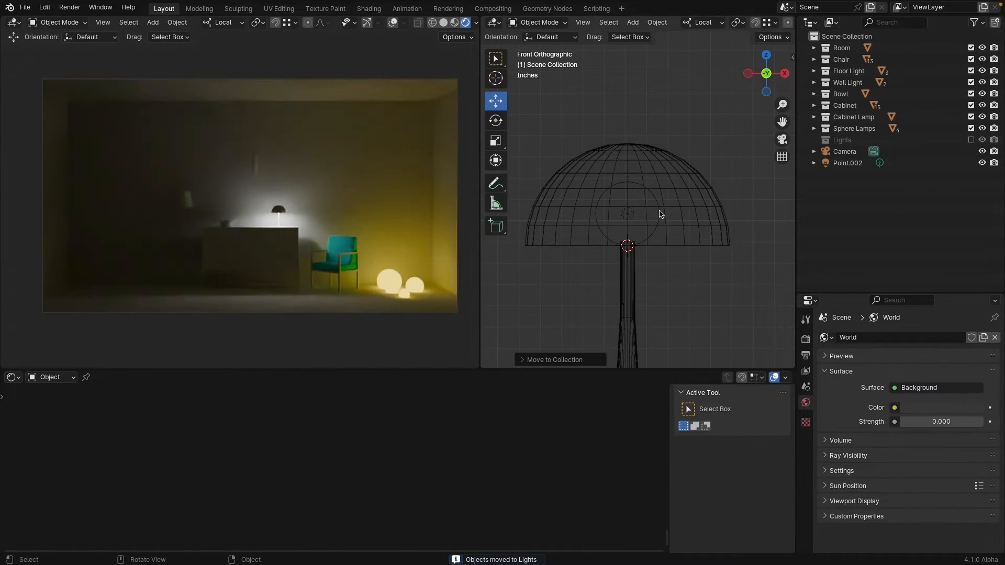
left_click(971, 128)
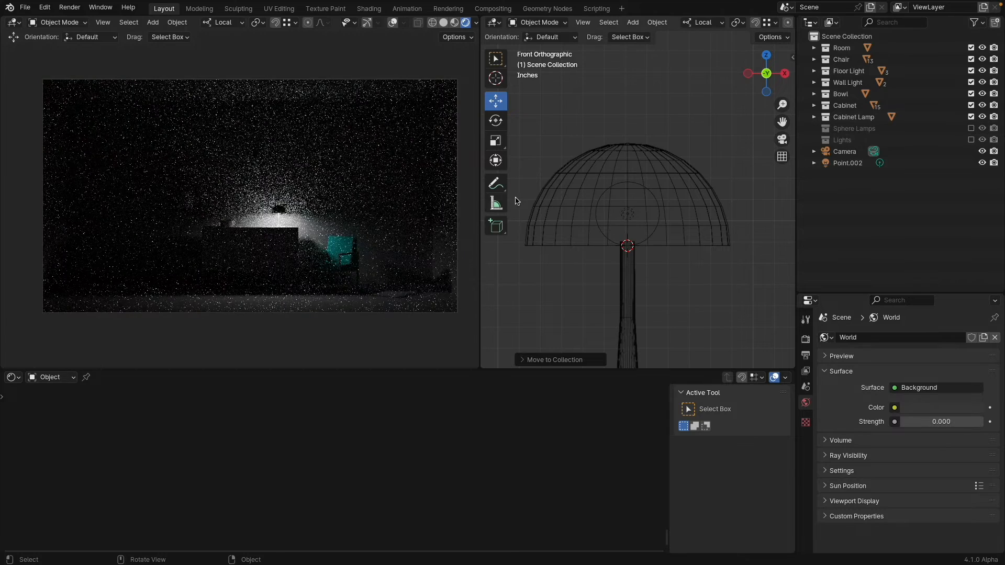
left_click(628, 212)
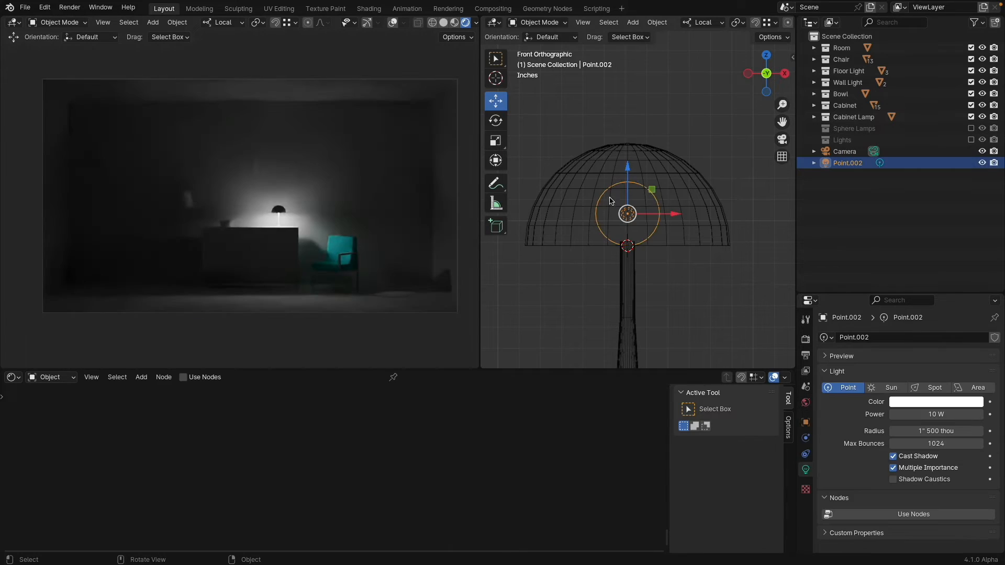
left_click_drag(631, 167, 633, 136)
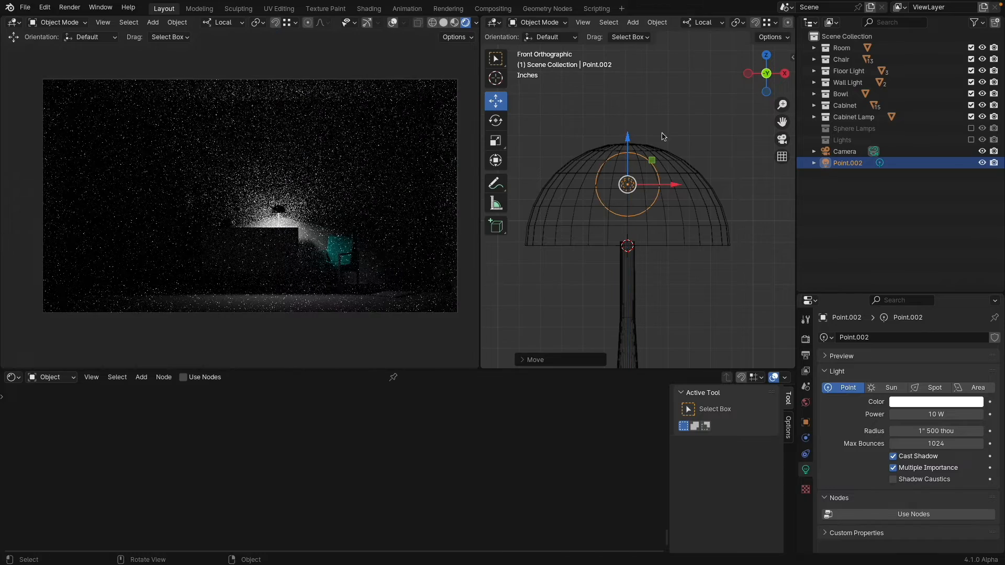
Set the cabinet lamp's point light radius to 1 inch and lower the light slightly inside its shade
left_click(929, 431)
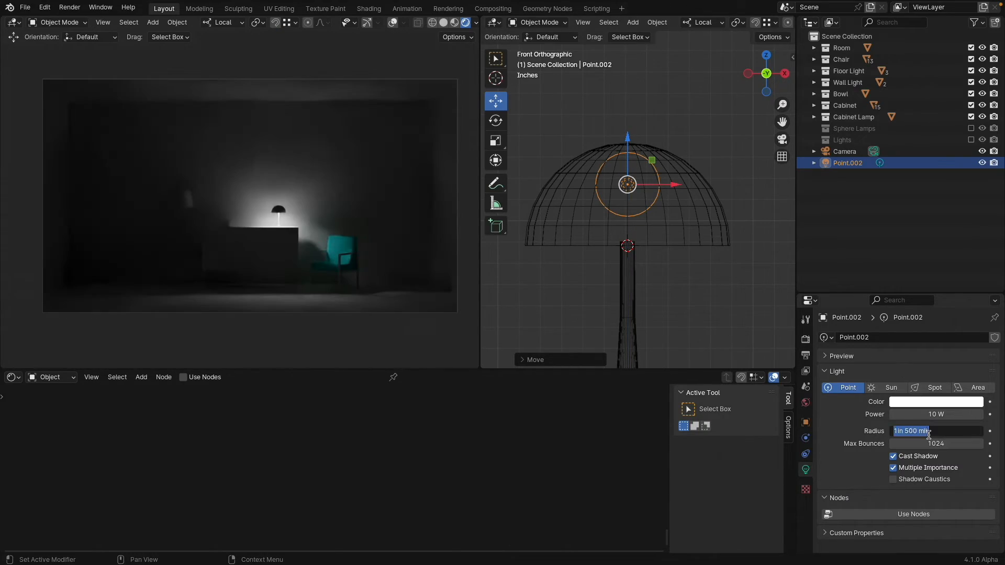
type("1")
key("Return")
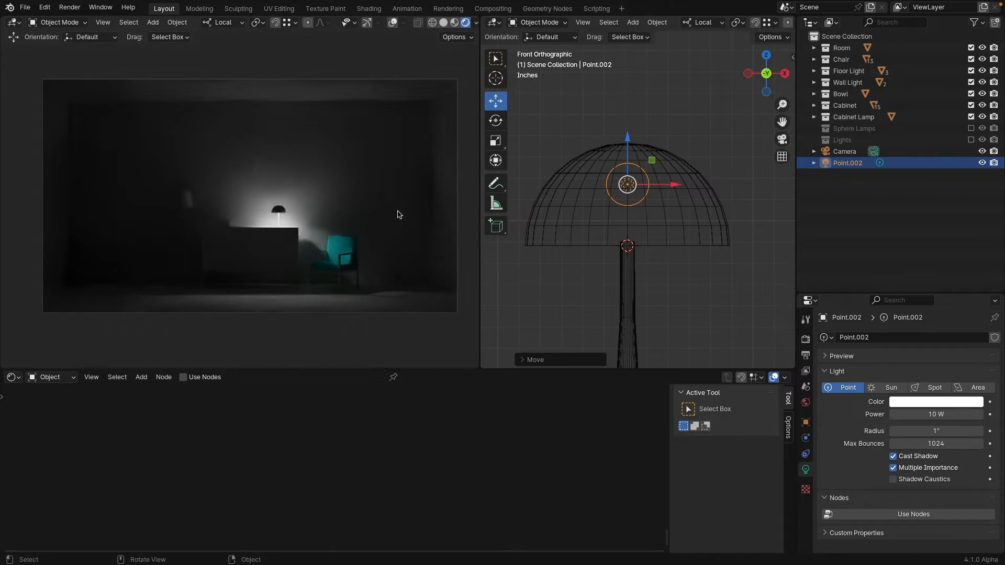
scroll(271, 214, "up", 8)
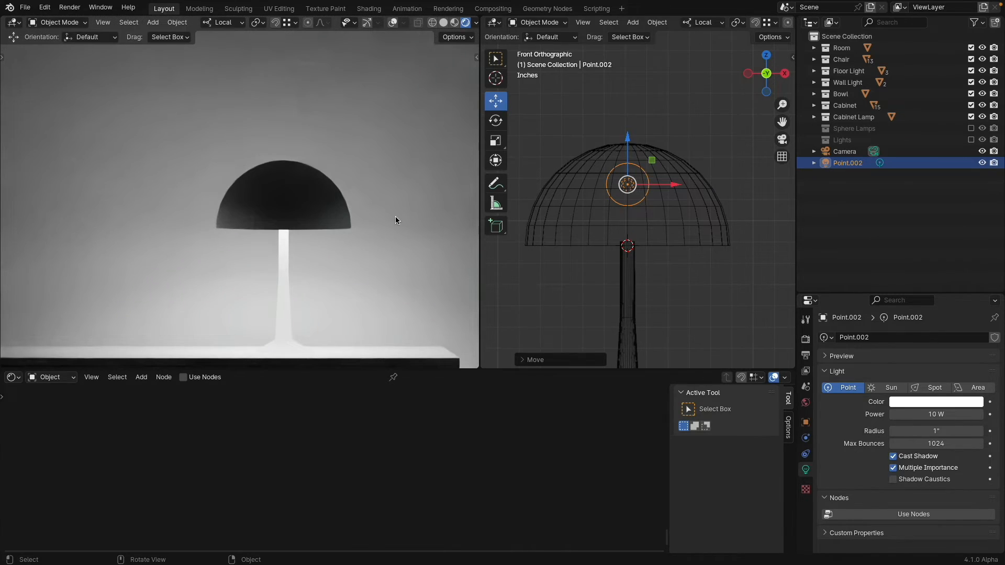
scroll(396, 217, "down", 8)
middle_click_drag(391, 214, 335, 187, "shift")
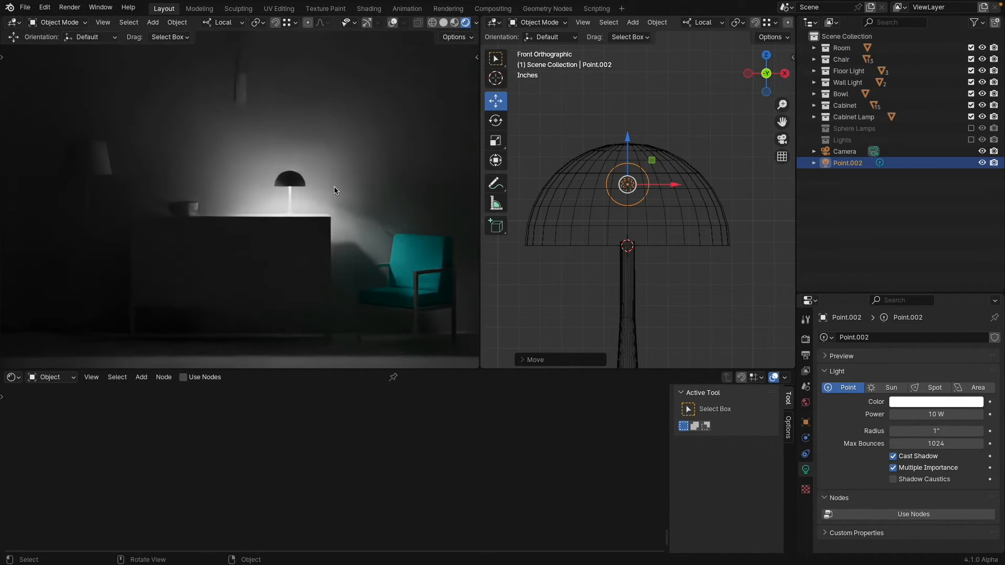
left_click_drag(633, 140, 662, 157)
Include the Lights and Sphere Lamps collections in the view layer again and select the floor lamp's shade
left_click(971, 139)
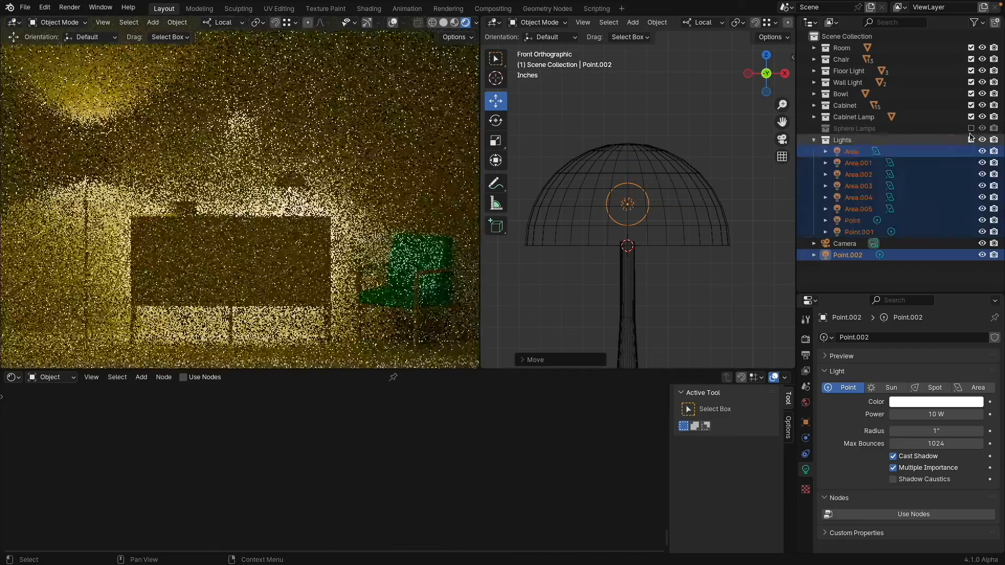
left_click(971, 129)
scroll(145, 195, "down", 3)
scroll(207, 173, "up", 5)
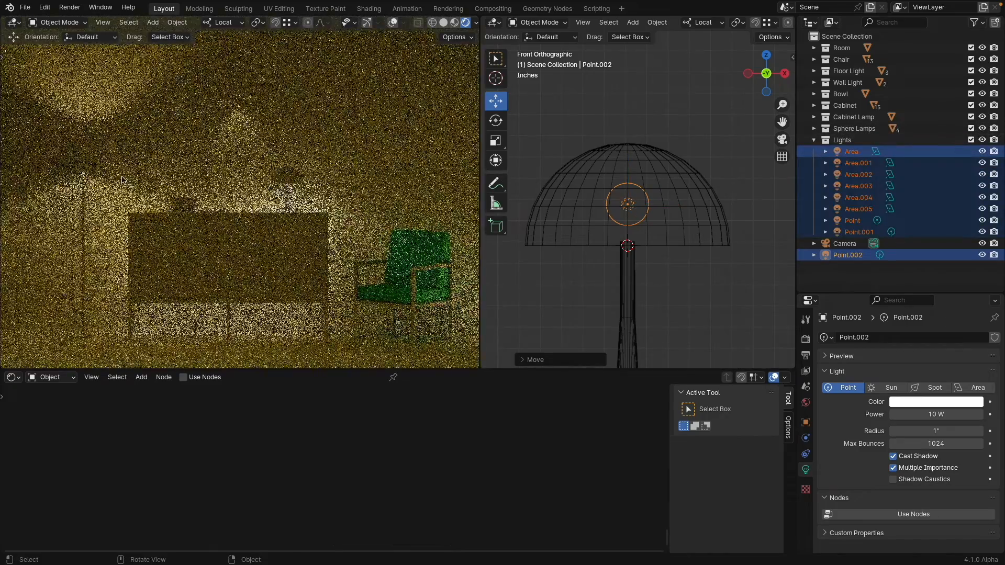
left_click(712, 198)
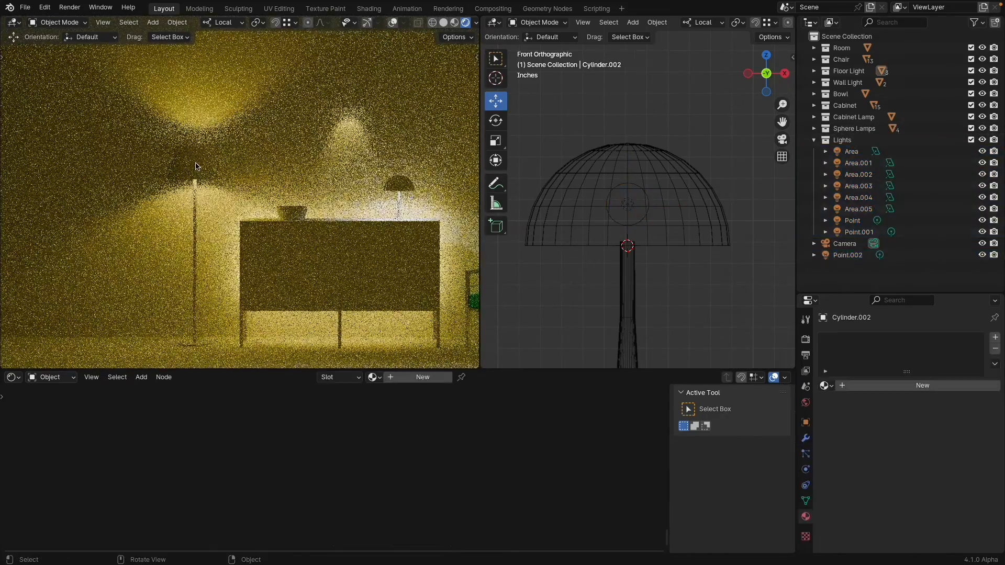
scroll(712, 197, "down", 1)
scroll(706, 197, "down", 11)
middle_click_drag(550, 181, 672, 176, "shift")
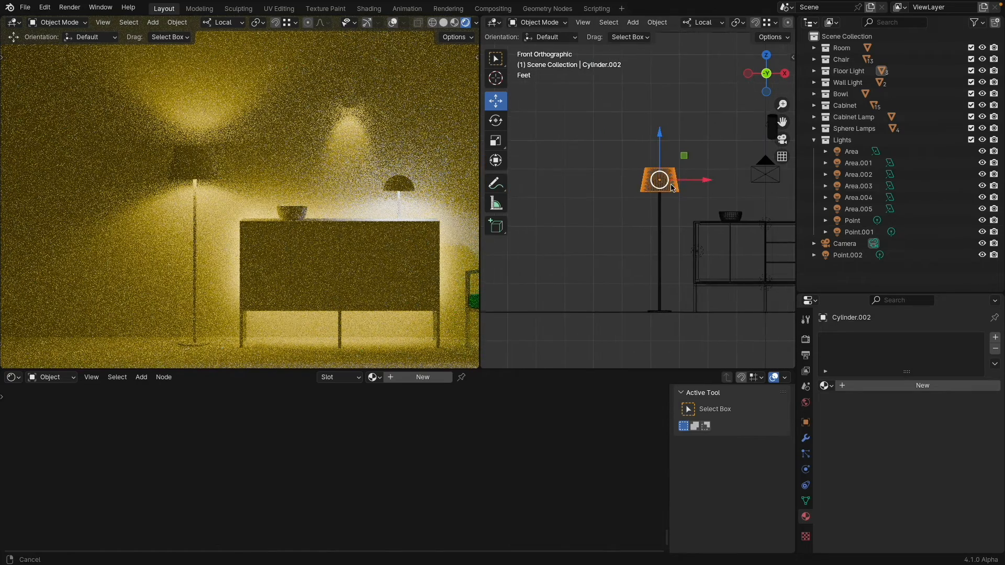
scroll(671, 177, "up", 5)
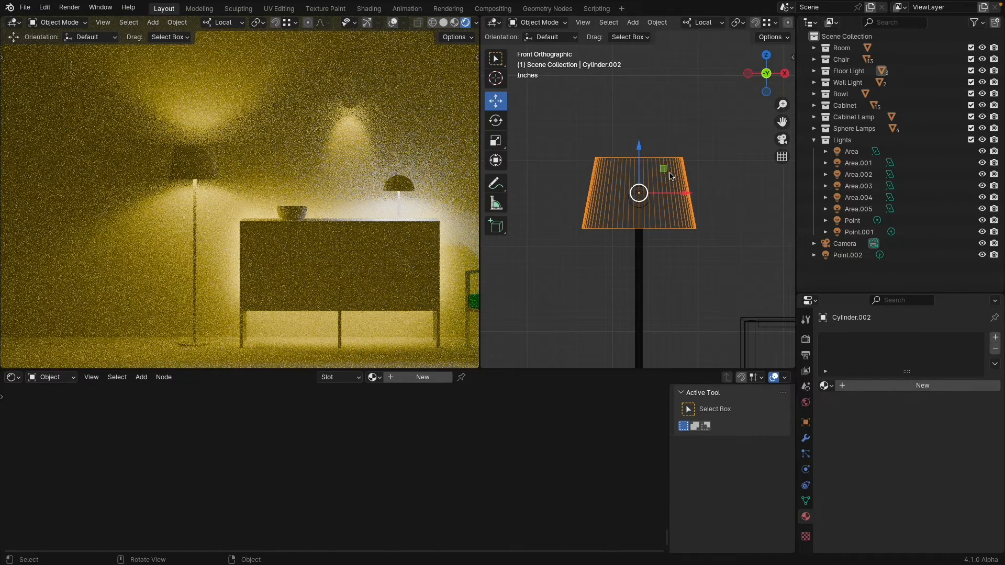
Exclude the Sphere Lamps collection from the view layer and rename the floor lamp's point light as Lamp Shade
left_click(971, 128)
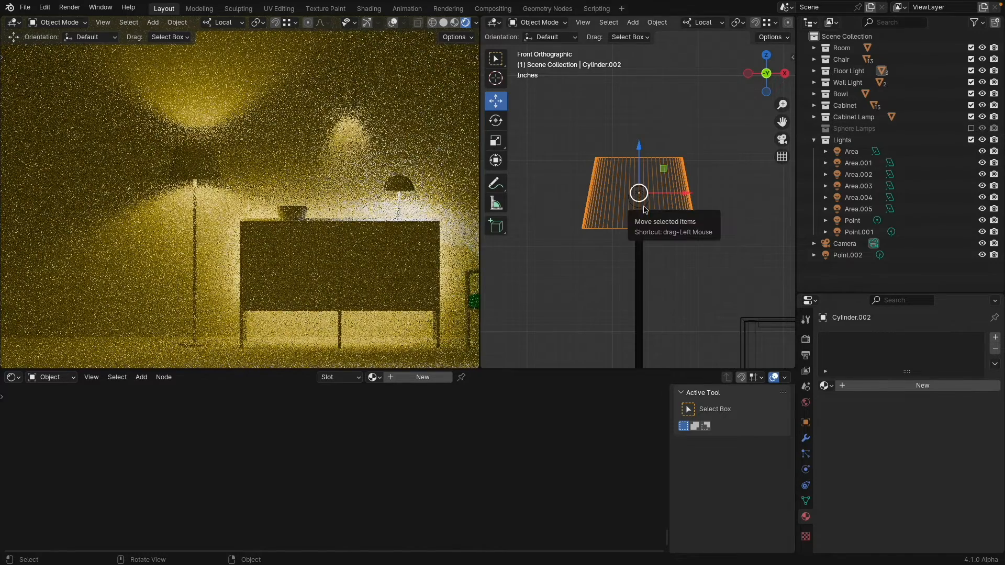
left_click(640, 200)
double_click(858, 219)
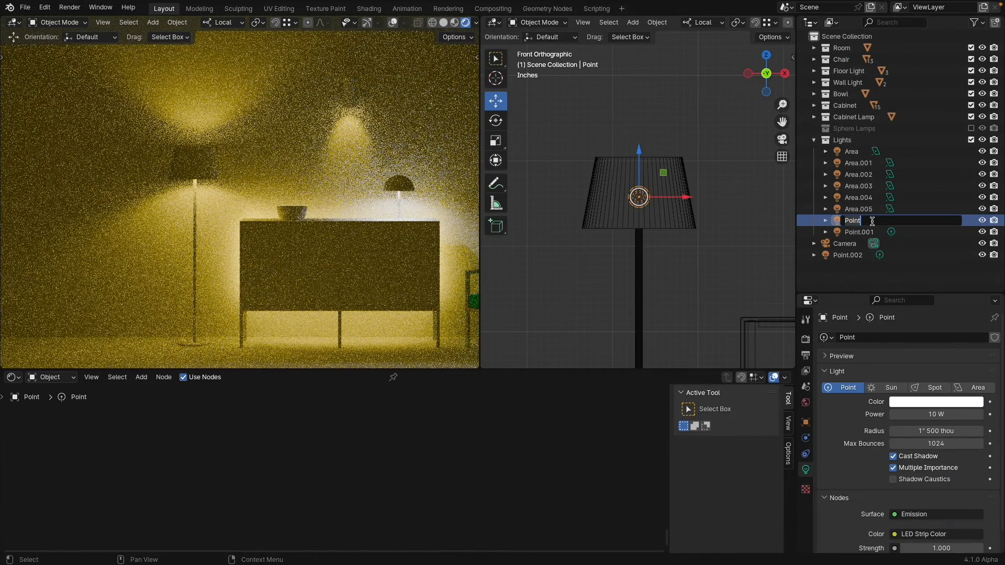
type("Lamp Shade")
key("Return")
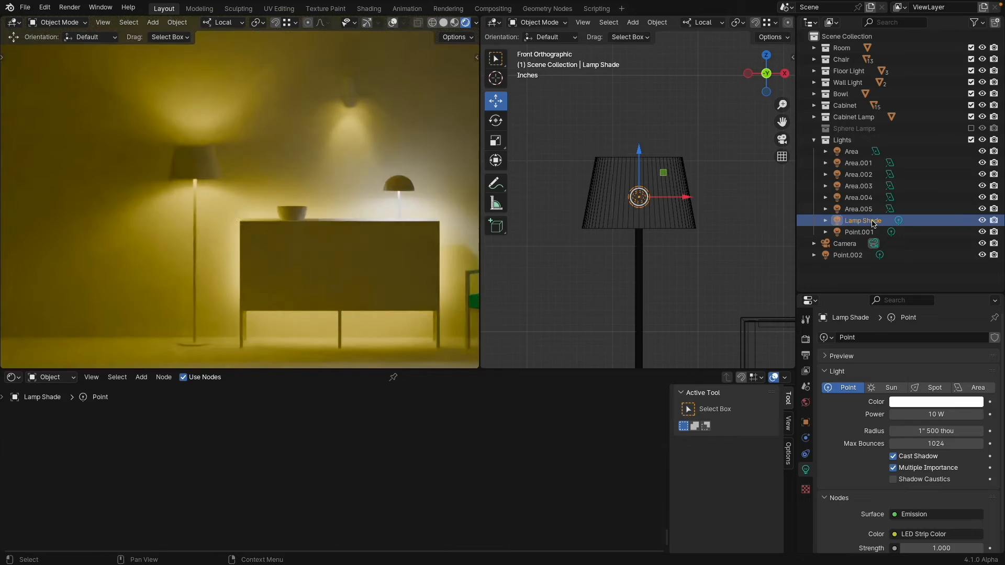
Move Point.002 into the Lights collection and hide every light there except Lamp Shade
left_click(982, 232)
left_click_drag(982, 209, 982, 151)
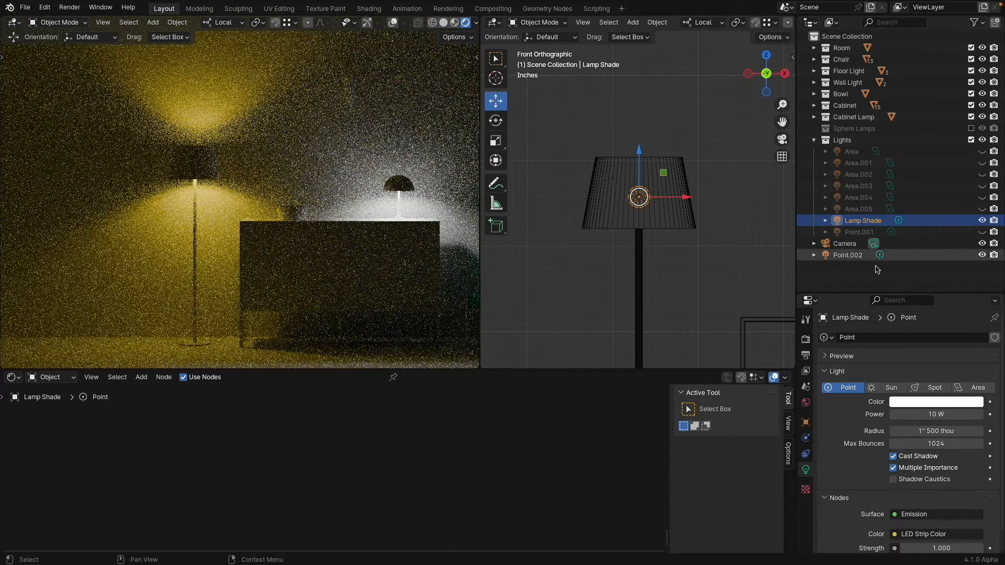
left_click_drag(848, 255, 893, 148)
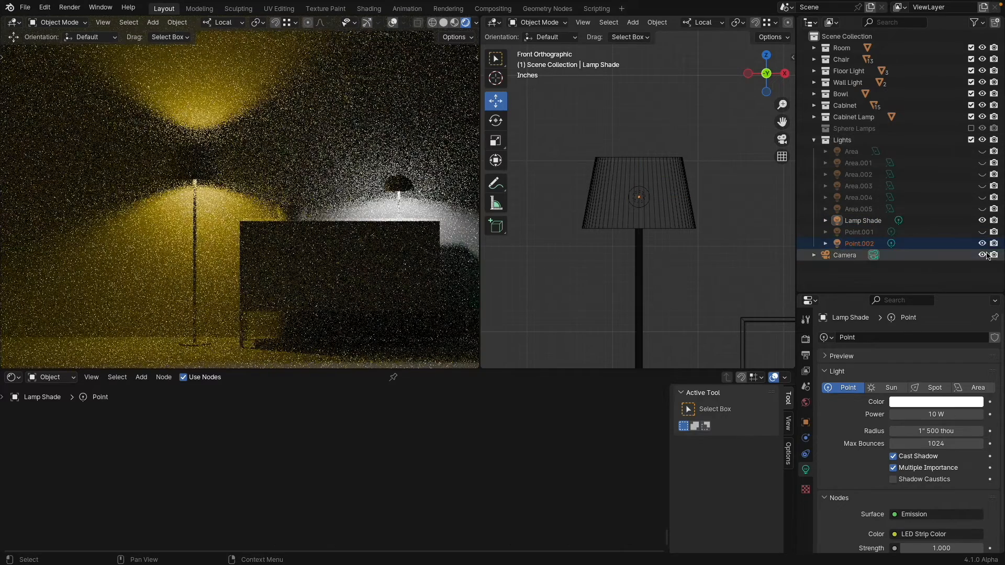
left_click(982, 243)
Give the floor lamp's shade a new material with a Transparent BSDF surface
left_click(662, 190)
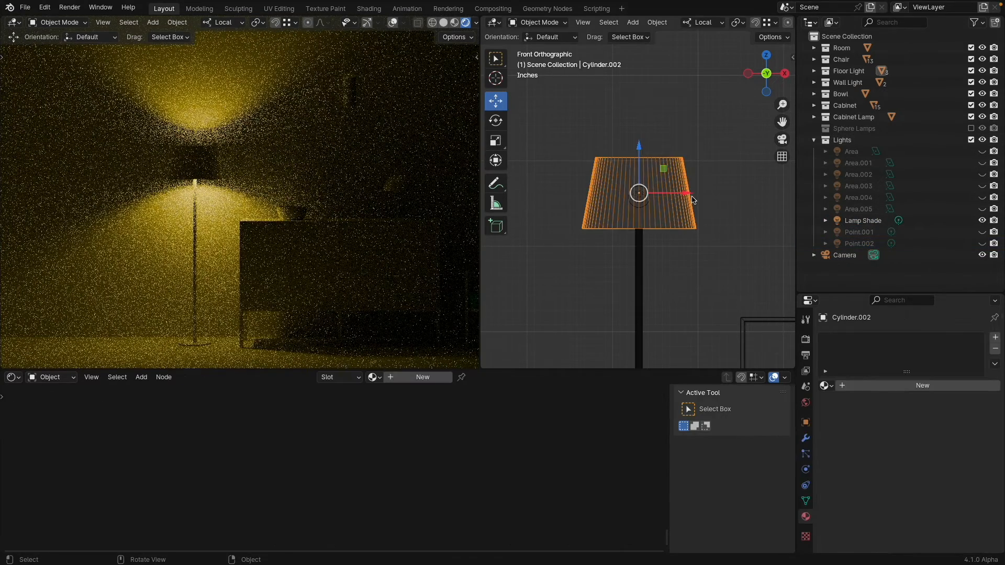
left_click(854, 385)
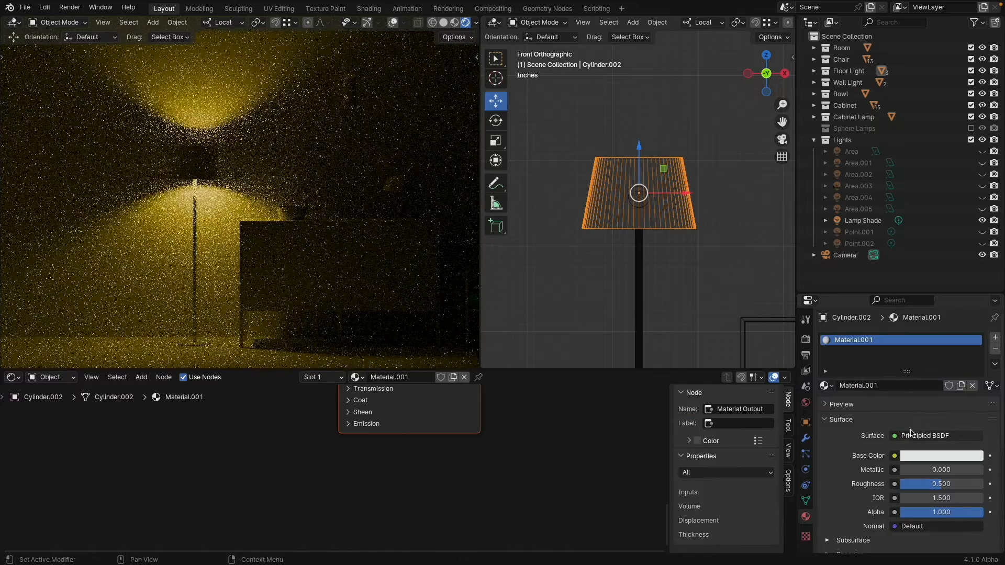
left_click(914, 435)
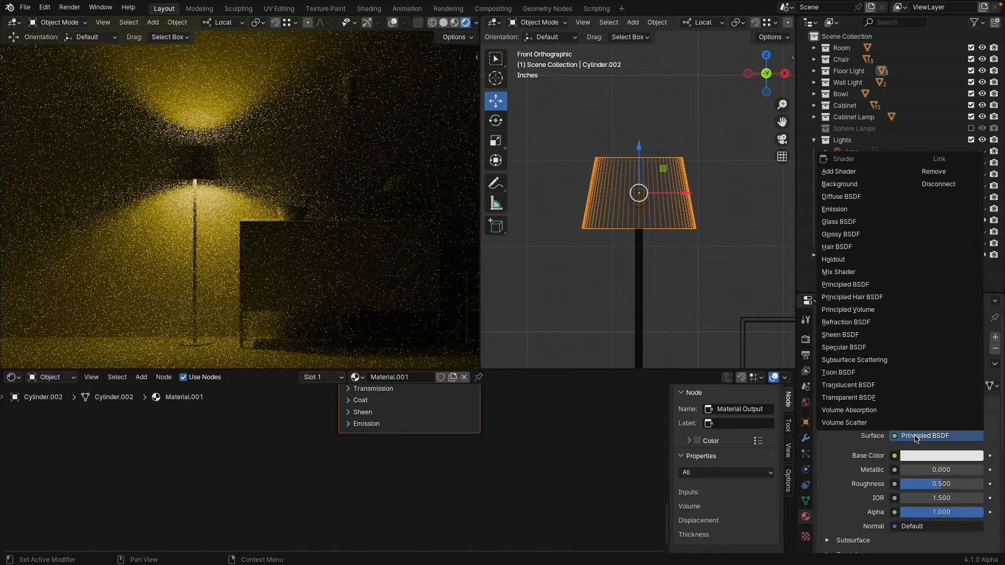
left_click(867, 399)
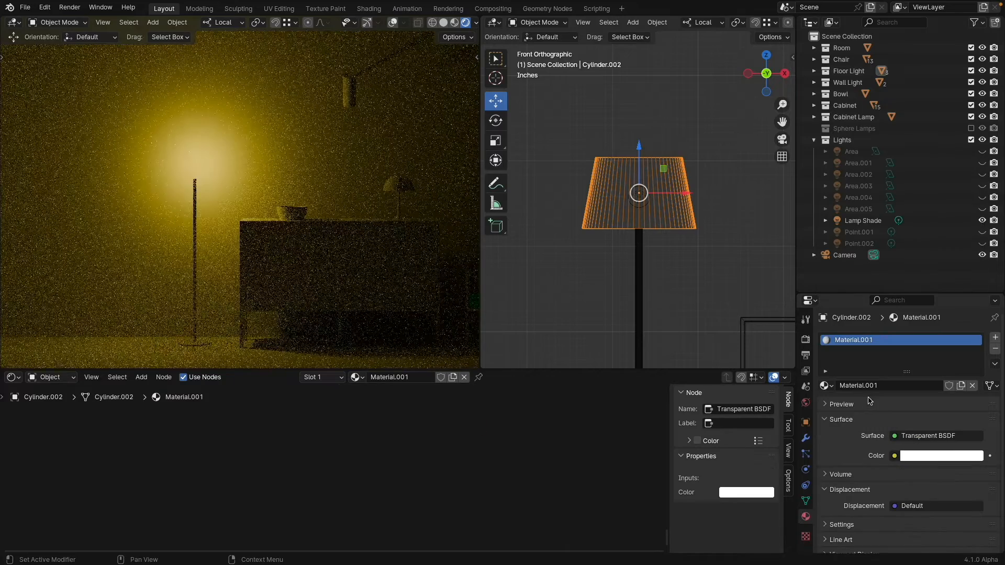
Set the shade's transparent color to a fully saturated red, darkened to a value of 0.470
left_click(926, 457)
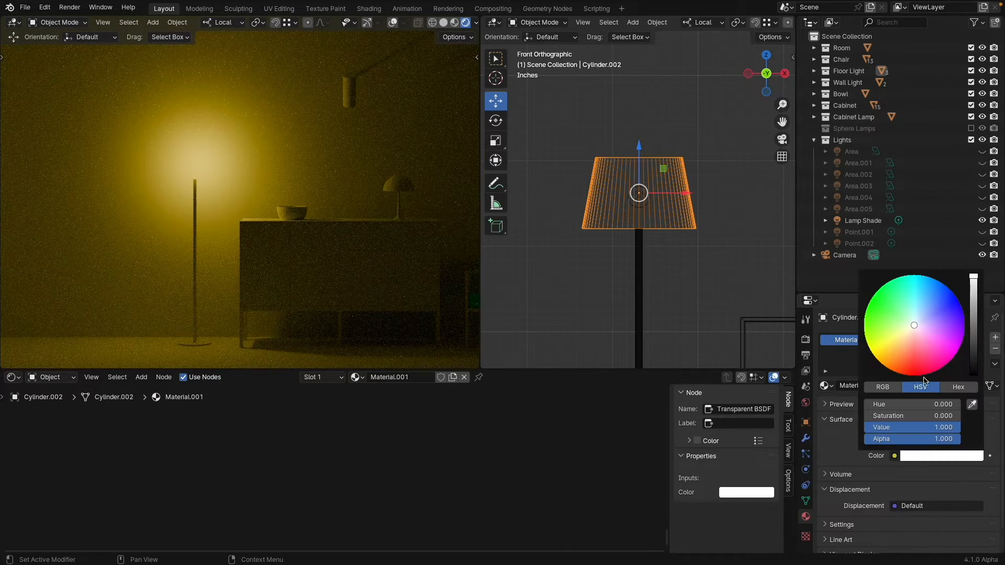
left_click(914, 375)
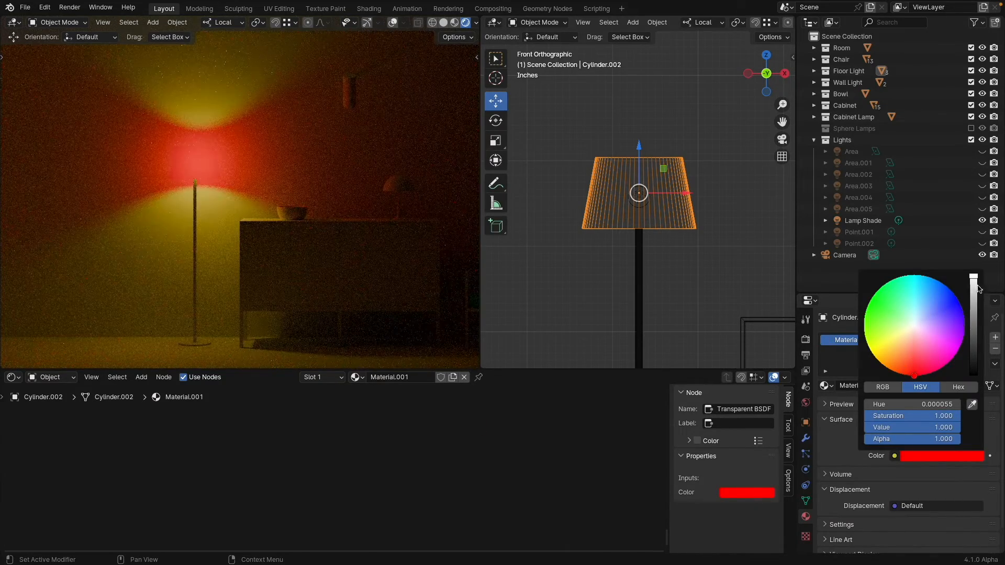
left_click_drag(974, 285, 973, 321)
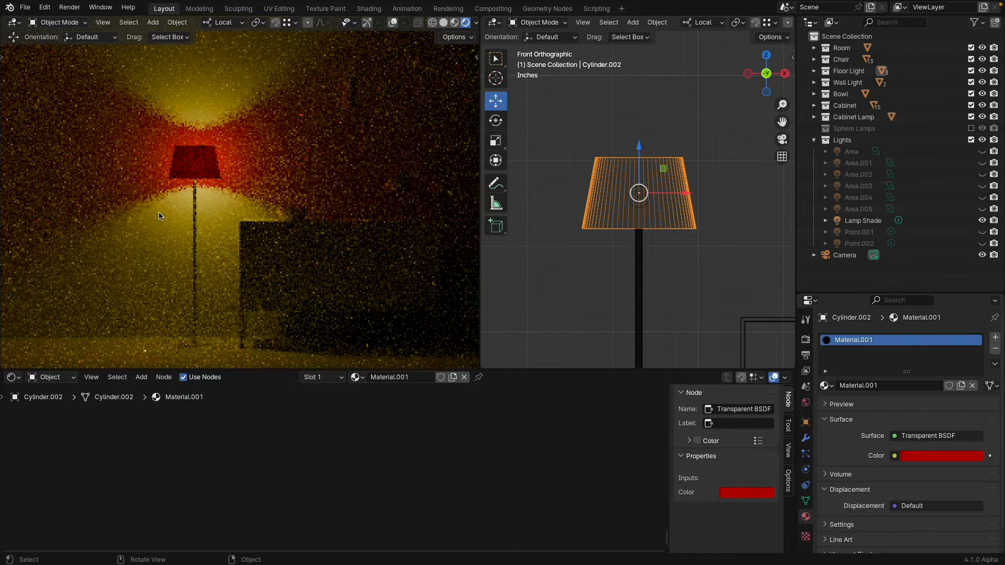
scroll(162, 216, "down", 5)
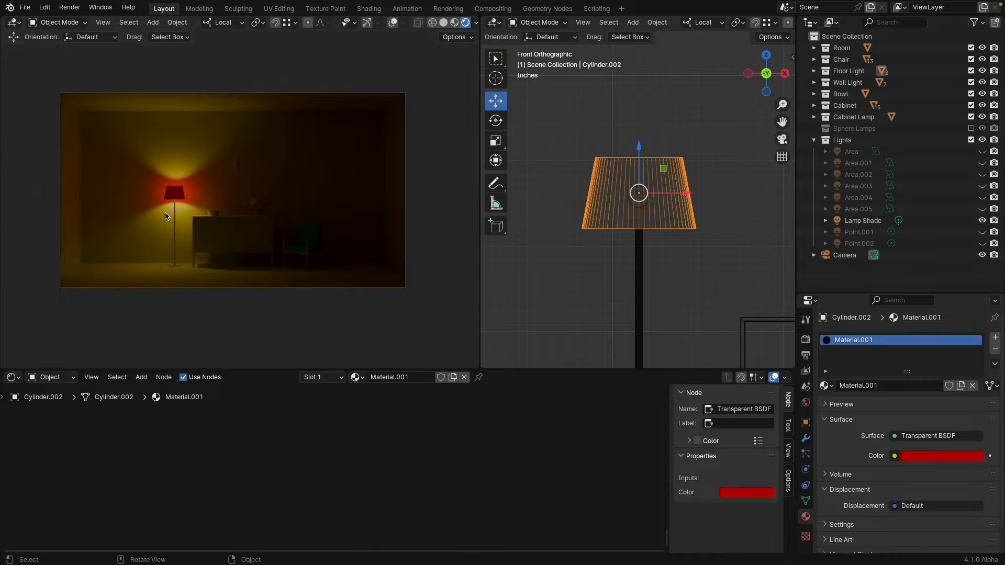
Change the shade's transparent color to a fully saturated teal with a hue of about 0.52
left_click(928, 455)
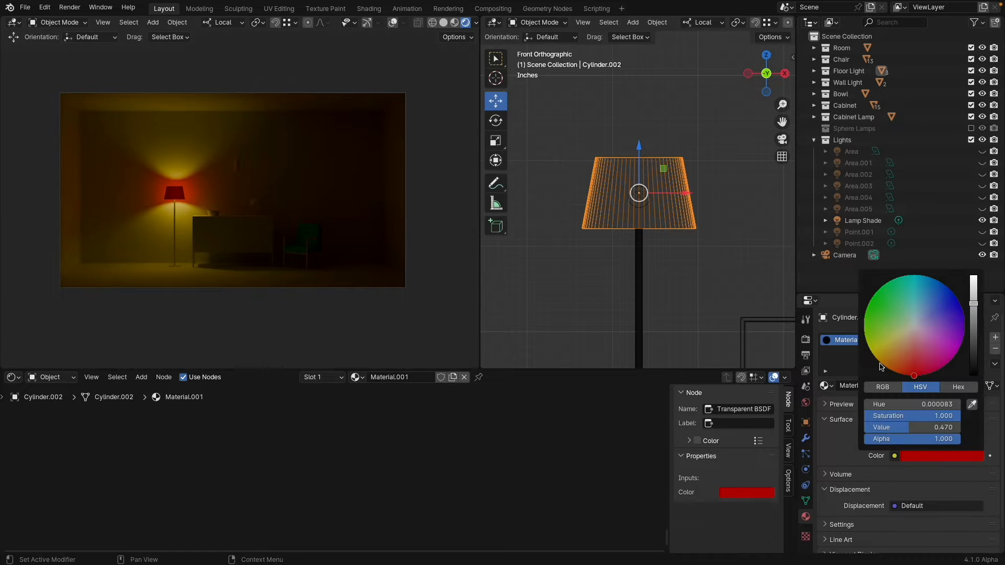
left_click_drag(916, 290, 917, 274)
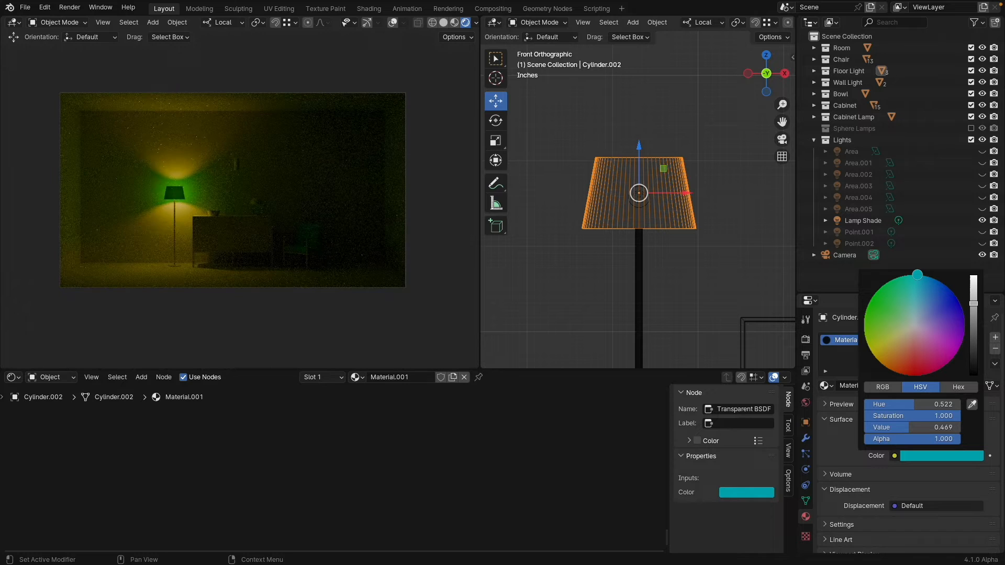
left_click_drag(916, 275, 915, 274)
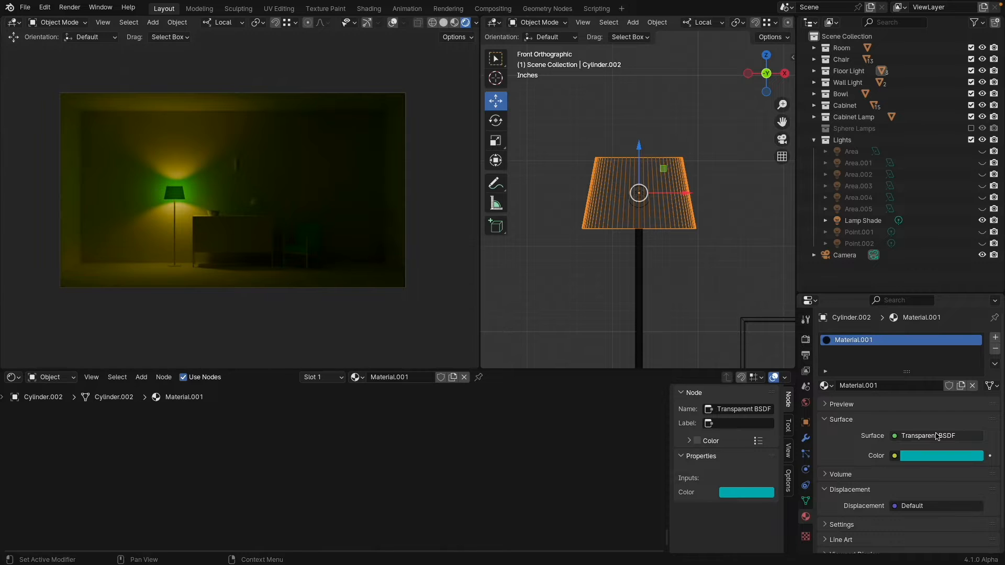
Raise the shade's transparent color to a value of 1.000, trying near-white and bright cyan
left_click(926, 459)
left_click(917, 325)
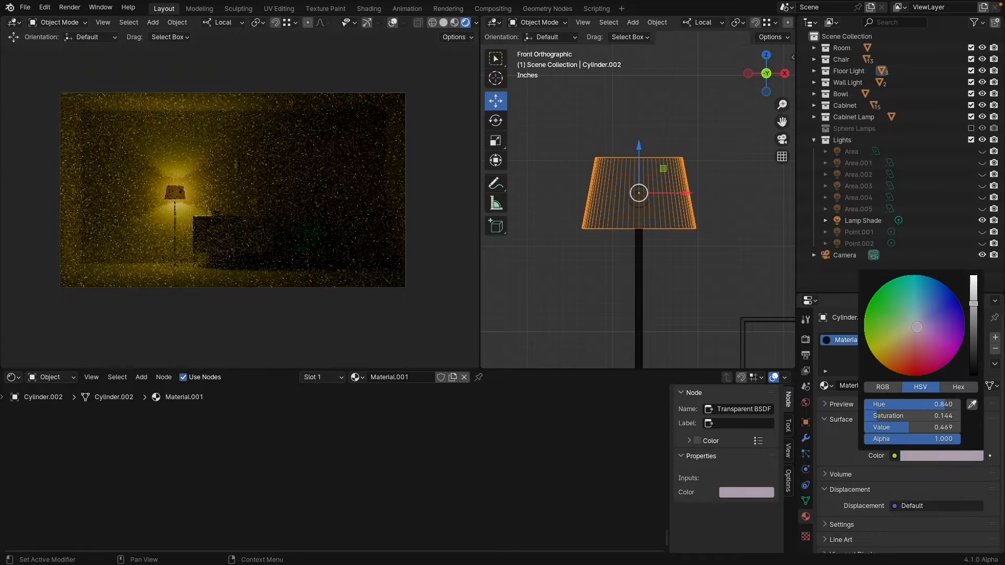
left_click_drag(917, 328, 916, 326)
left_click_drag(975, 307, 973, 276)
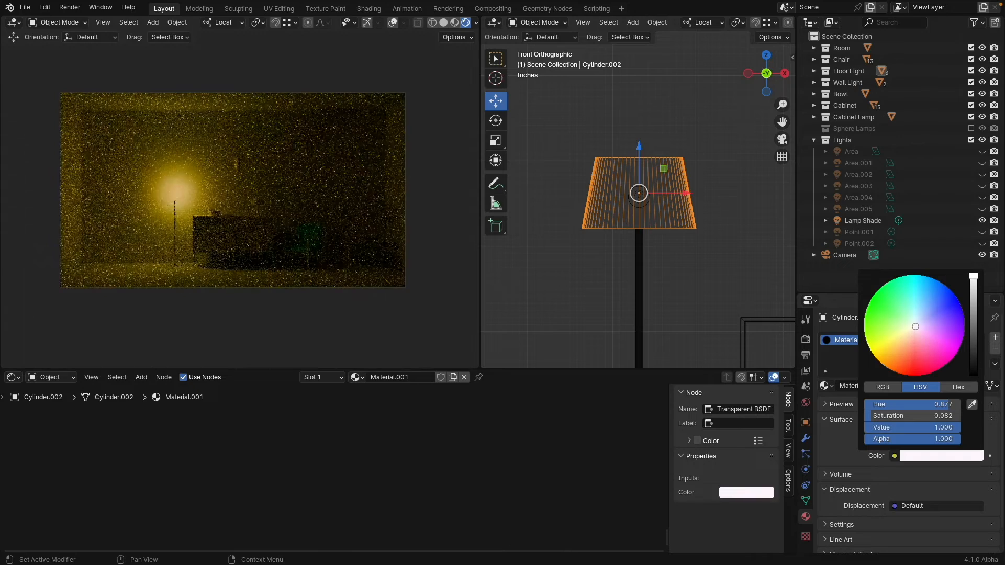
mouse_move(927, 348)
left_mouse_down()
mouse_move(893, 293)
mouse_move(927, 276)
mouse_move(908, 276)
left_mouse_up()
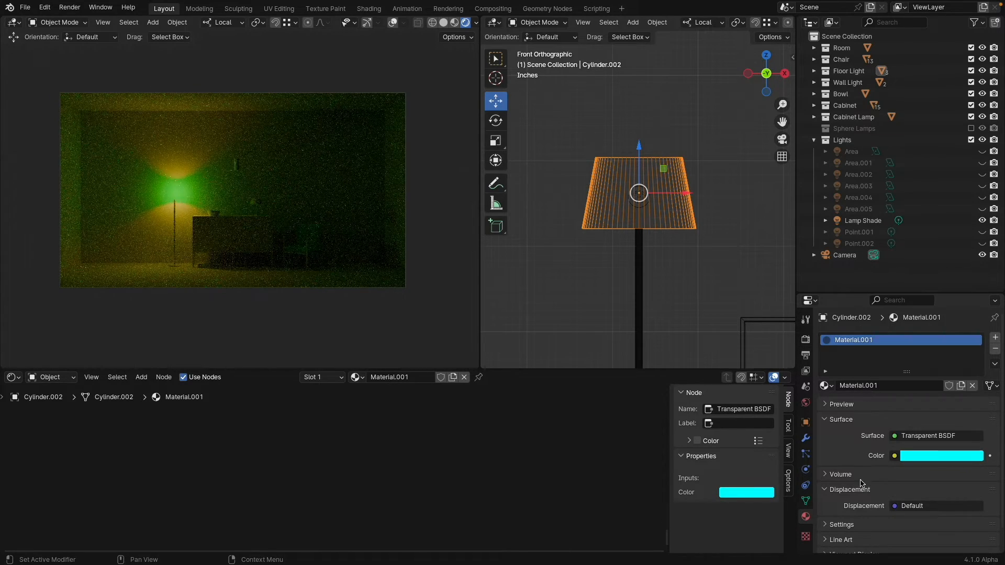
Switch the shade material's surface to Translucent BSDF and set its color to near-white
left_click(911, 436)
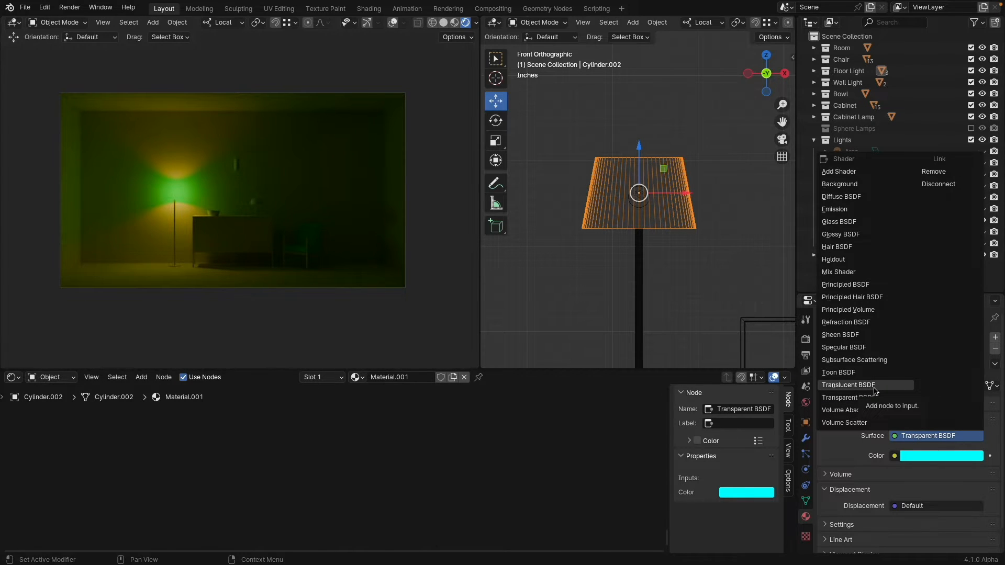
left_click(874, 390)
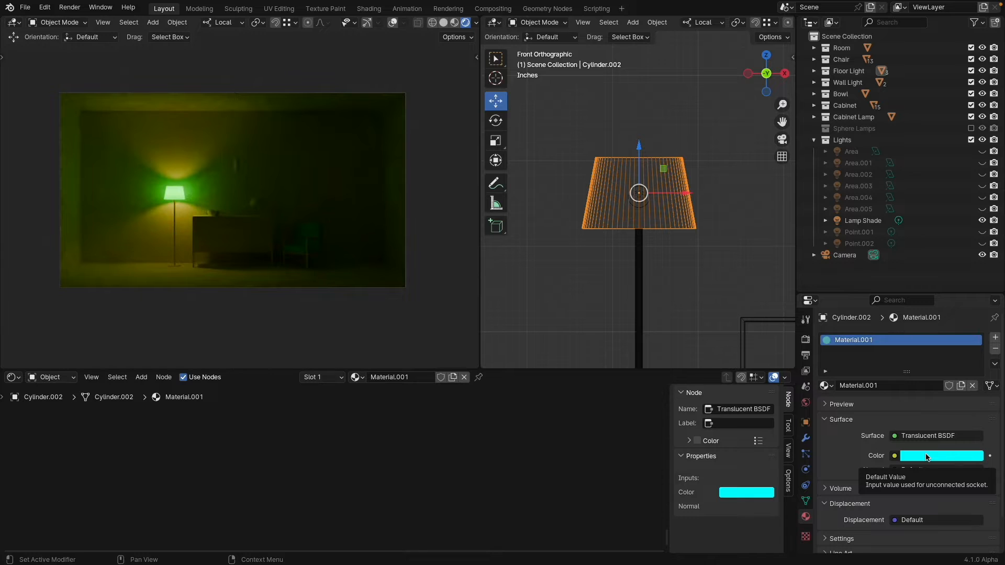
left_click(927, 457)
left_click(913, 323)
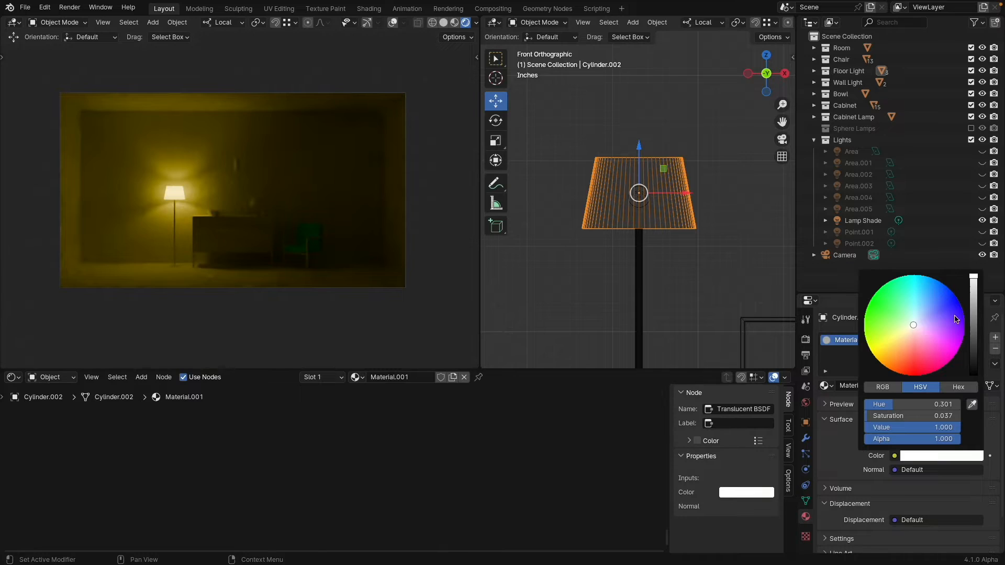
Darken the shade's translucent color to a value of 0.167 and make it a fully saturated teal
left_click(973, 305)
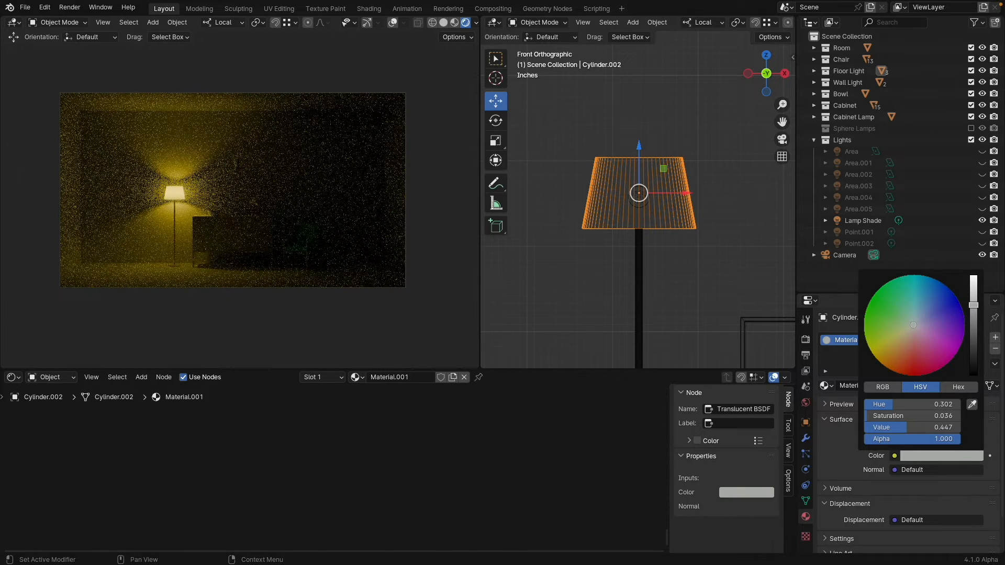
left_click_drag(973, 306, 973, 336)
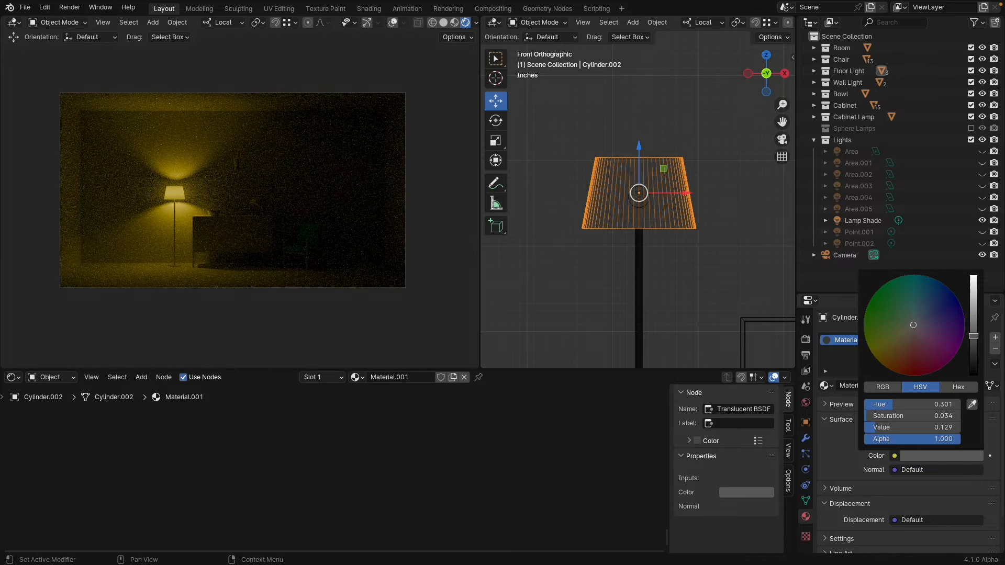
left_click_drag(973, 335, 973, 331)
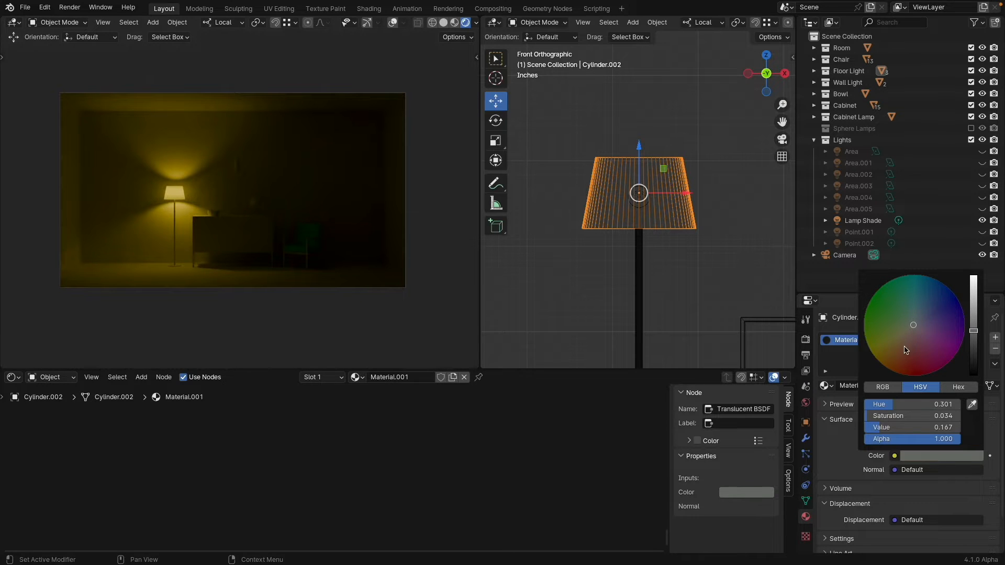
left_click_drag(904, 346, 916, 274)
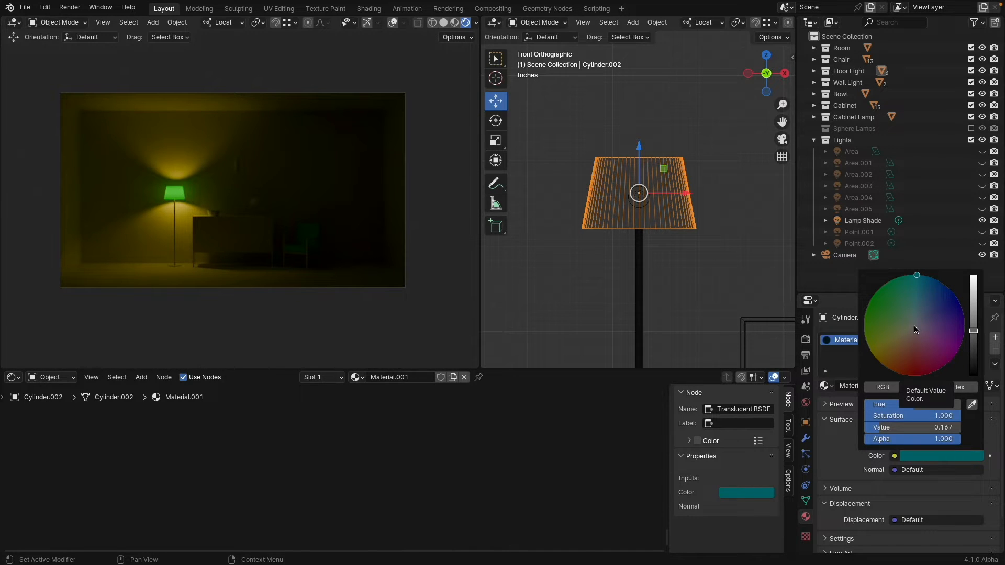
Desaturate the shade's translucent color to a near-neutral tone with saturation 0.055 and raise its brightness
left_click_drag(916, 276, 914, 326)
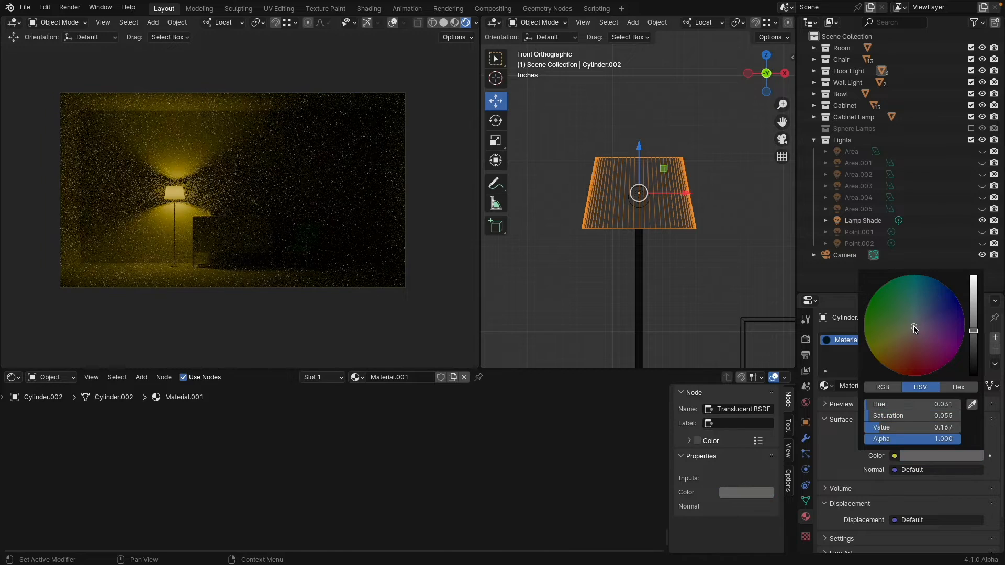
left_click_drag(973, 290, 973, 276)
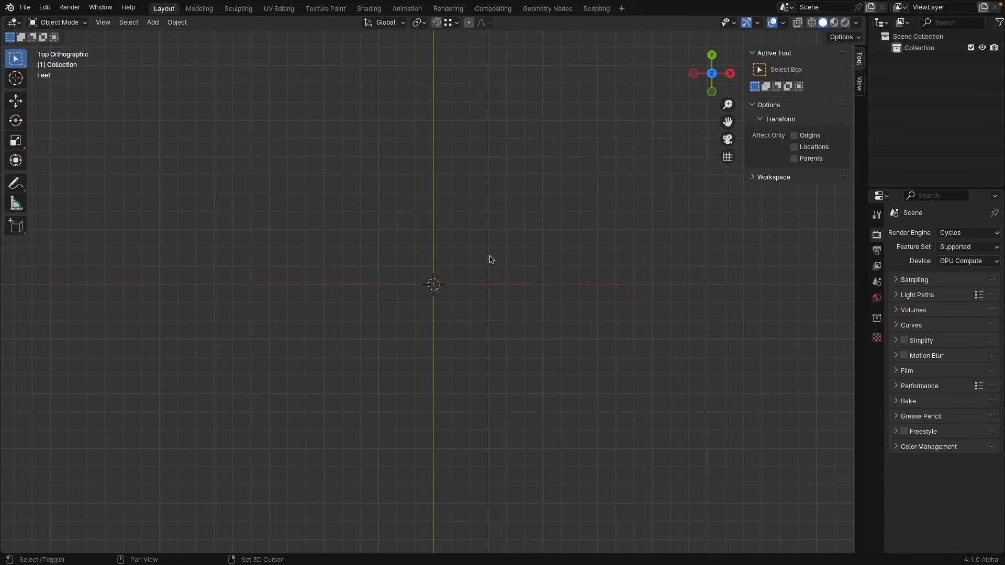
In the empty scene, add a plane at the origin and size it 30' in X by 20' in Y
key("shift+a")
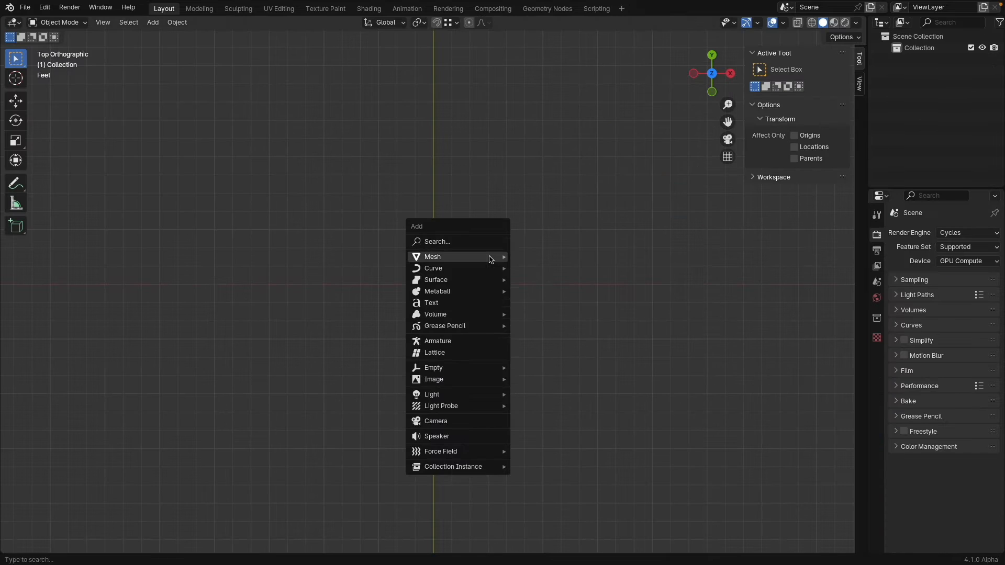
mouse_move(498, 257)
left_click(533, 256)
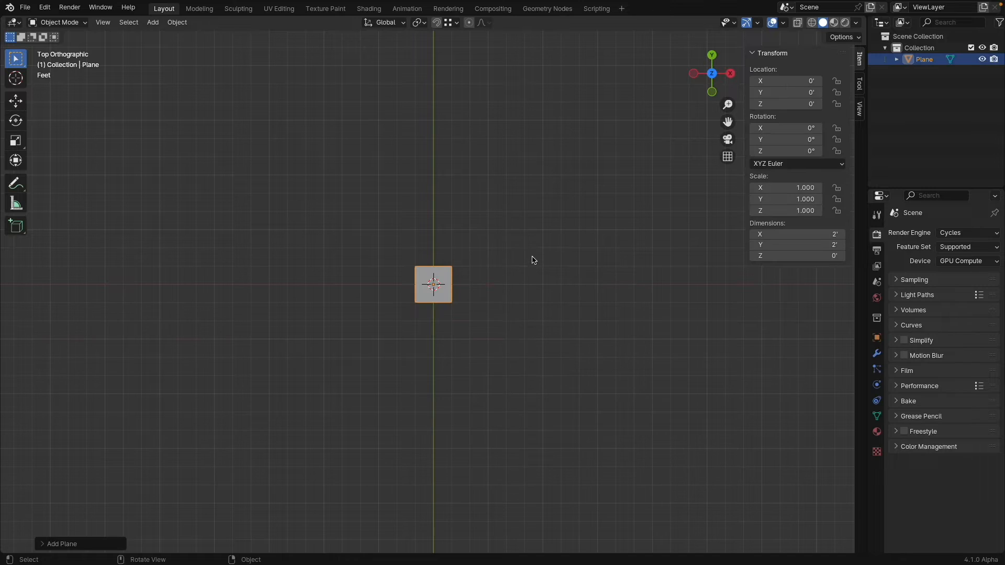
left_click(808, 237)
type("30")
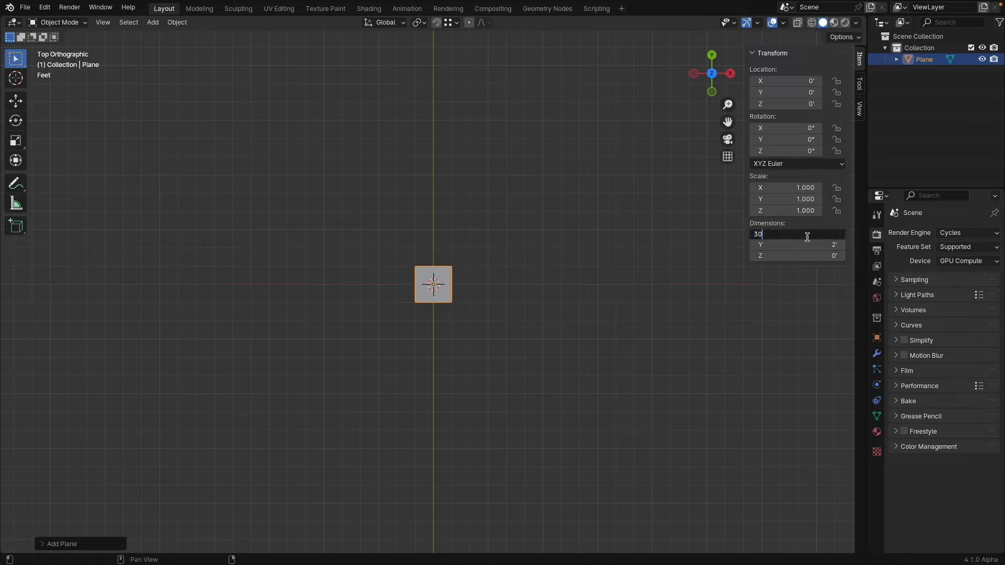
key("Tab")
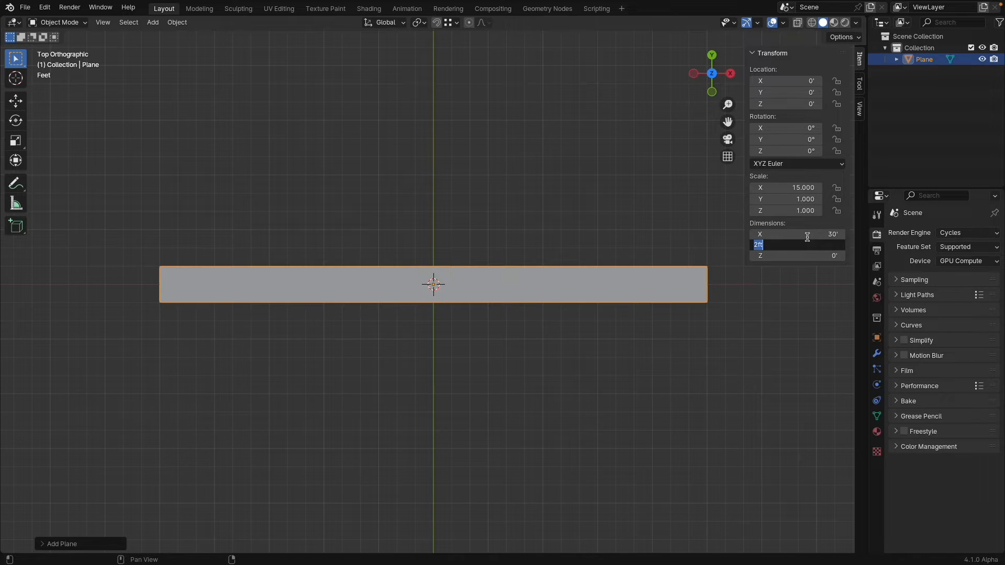
type("20")
key("Return")
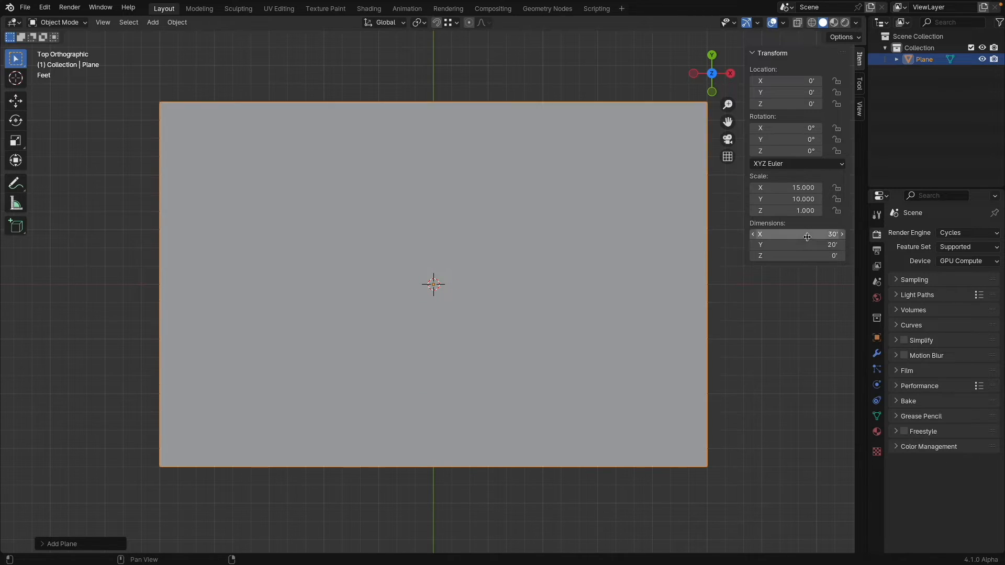
Apply the scale of the 30' by 20' plane
scroll(519, 235, "down", 4)
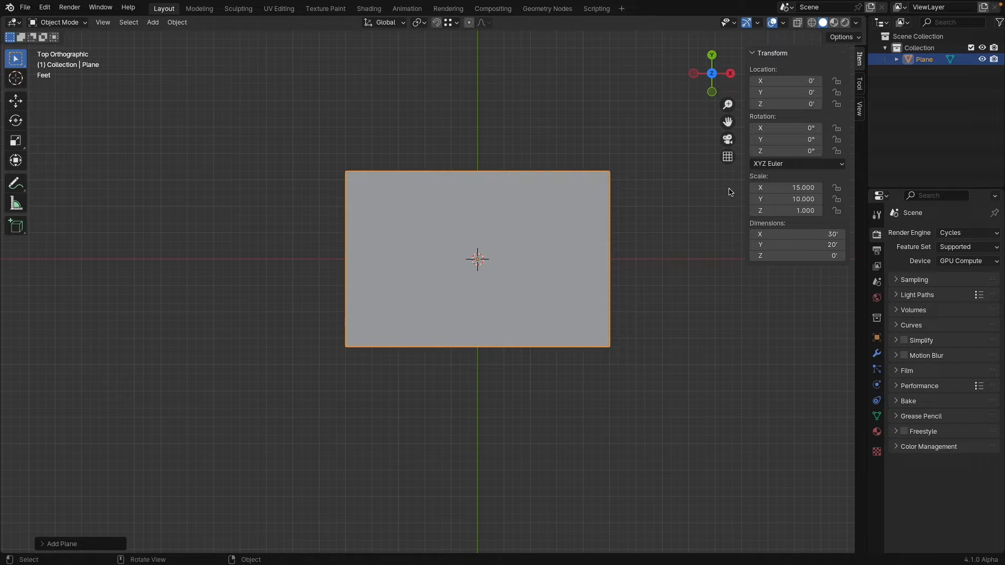
left_click(180, 24)
mouse_move(207, 83)
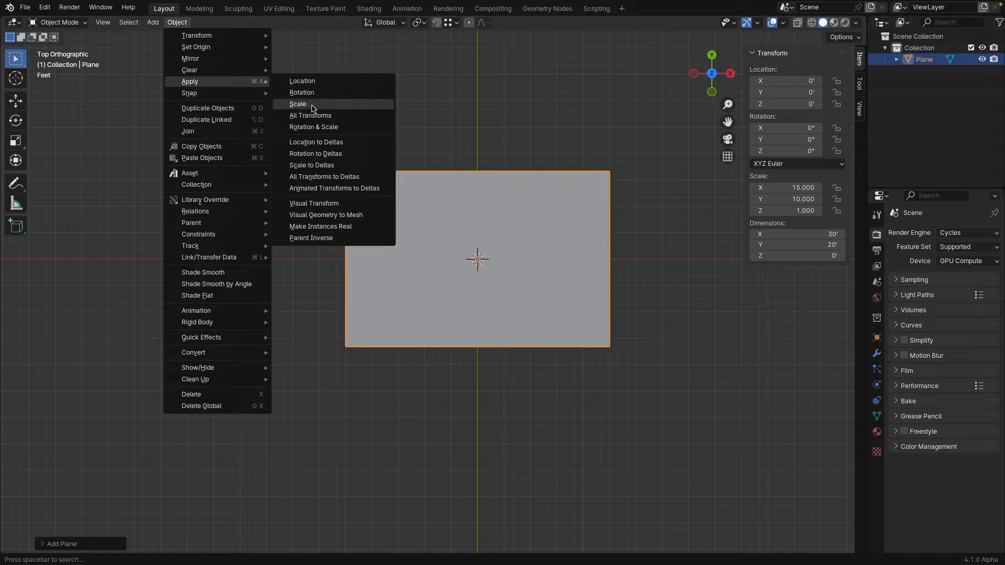
left_click(313, 104)
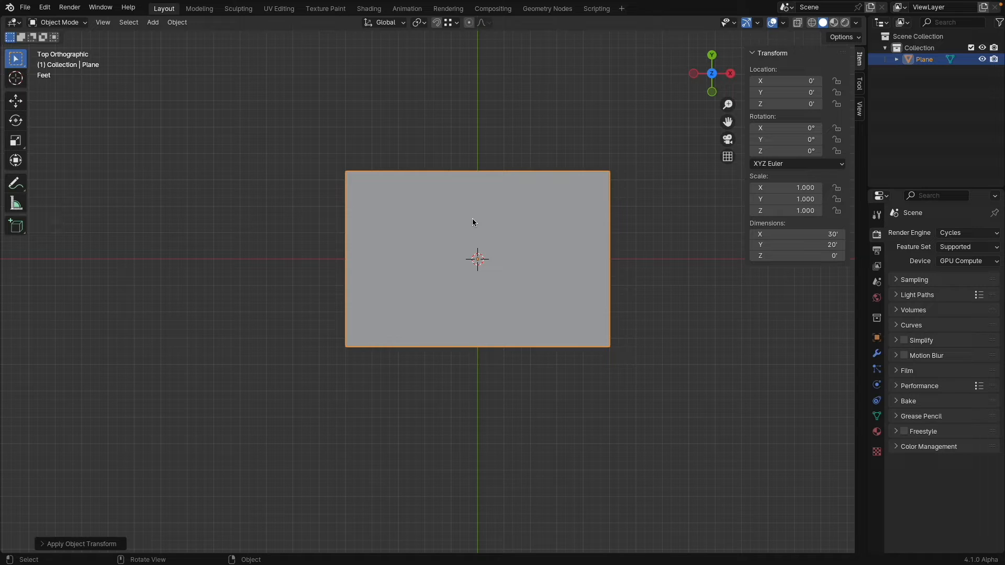
Add a second plane at the origin and size it 20' in X by 60' in Y
middle_click_drag(491, 225, 454, 309, "shift")
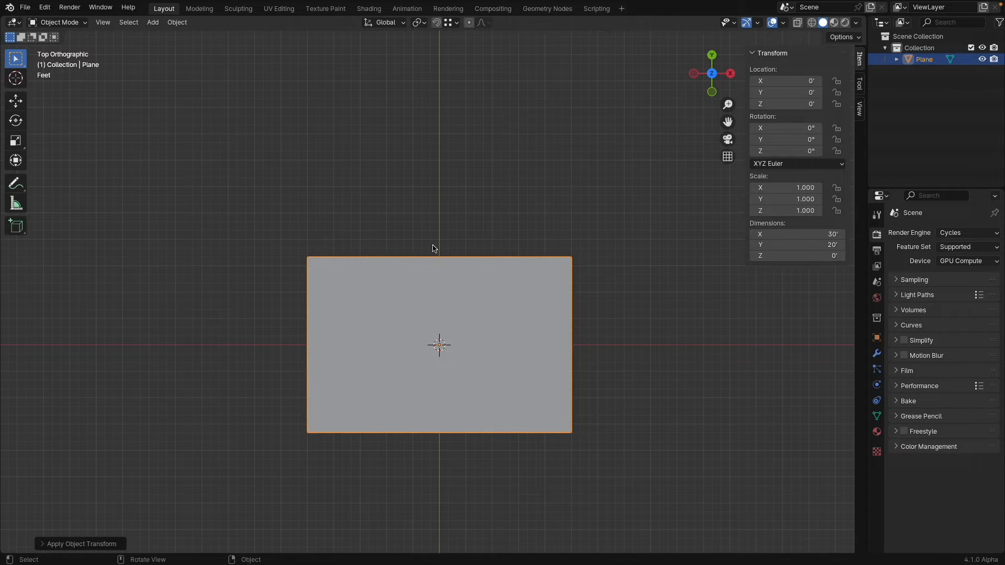
key("shift+a")
mouse_move(424, 197)
left_click(478, 199)
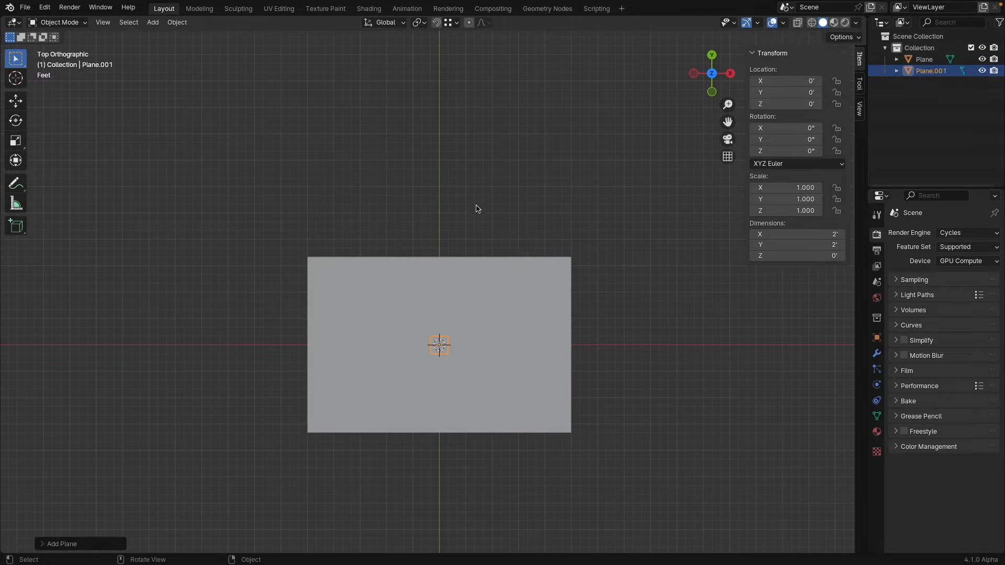
left_click(778, 236)
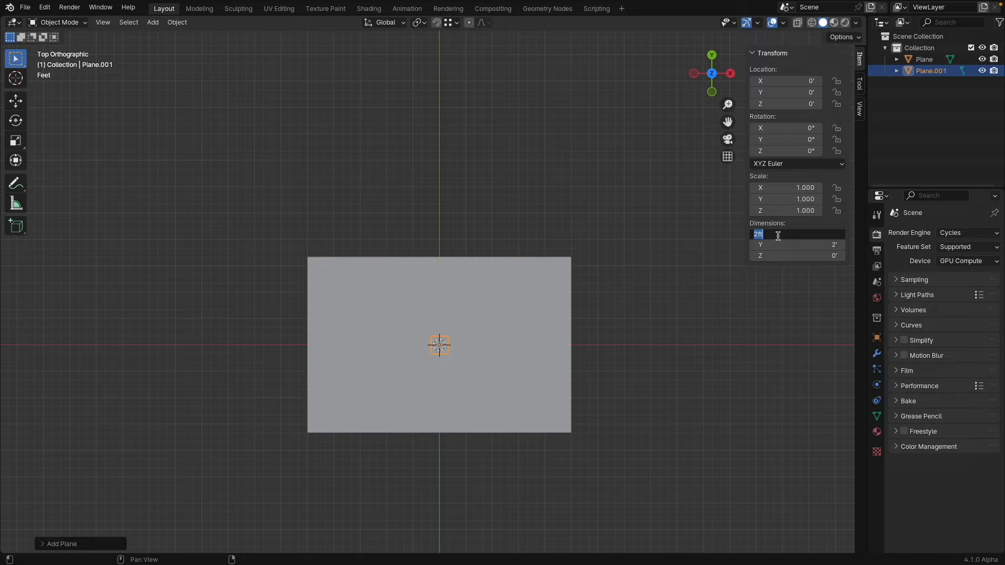
type("20")
key("Return")
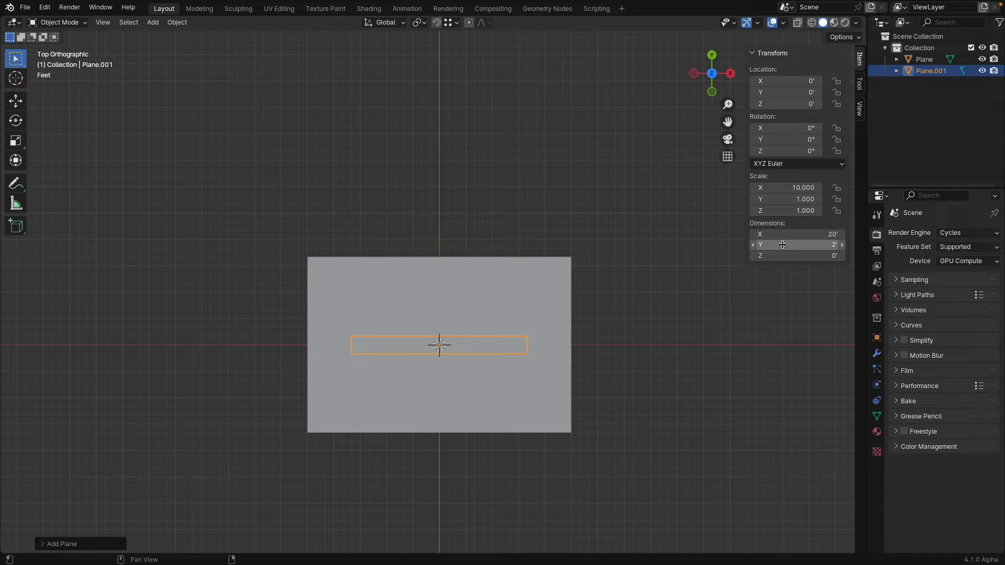
left_click(783, 245)
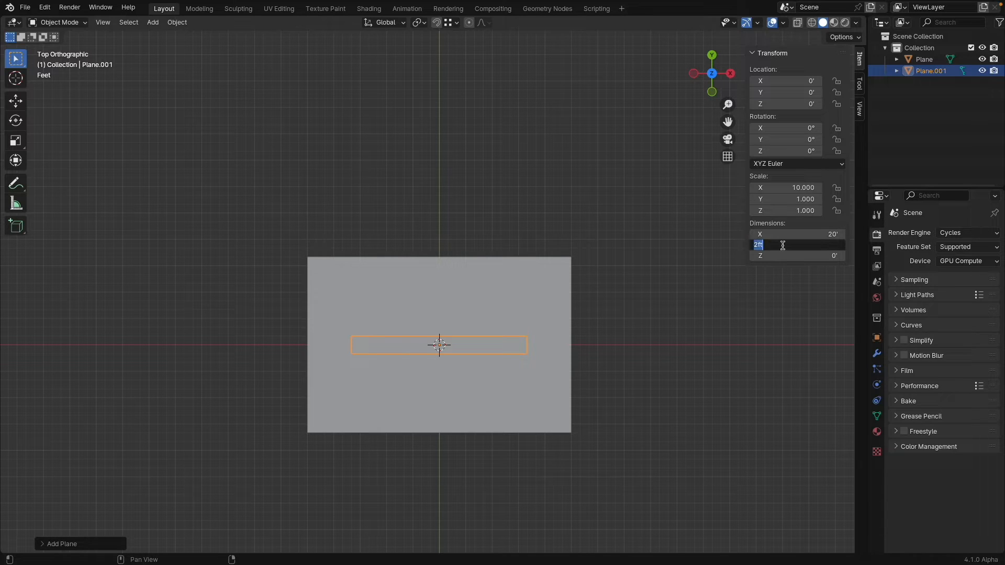
type("60")
key("Return")
Move the long plane along Y to 40' so its near edge meets the first plane's far edge
scroll(403, 310, "down", 3)
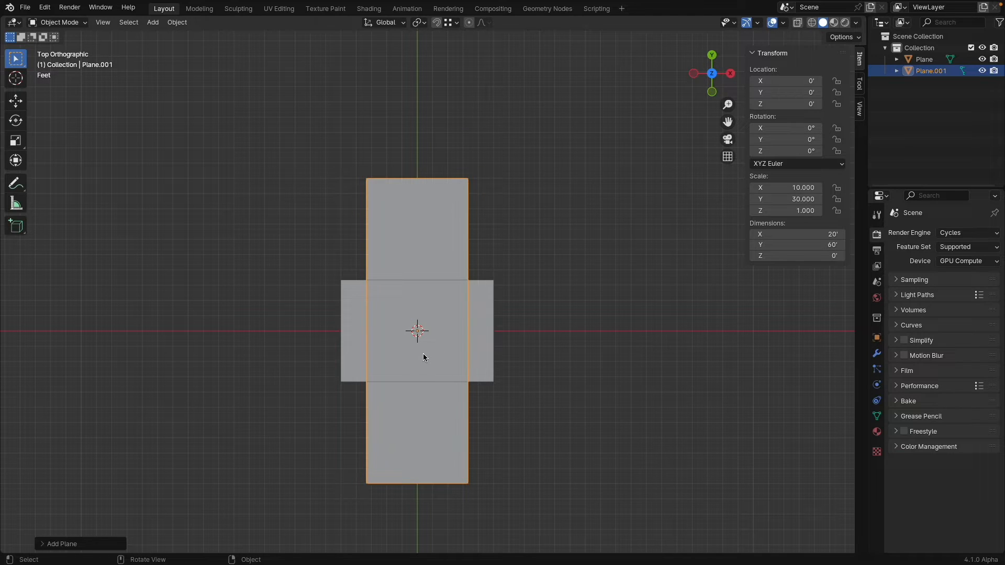
key("g")
key("y")
left_click(472, 207)
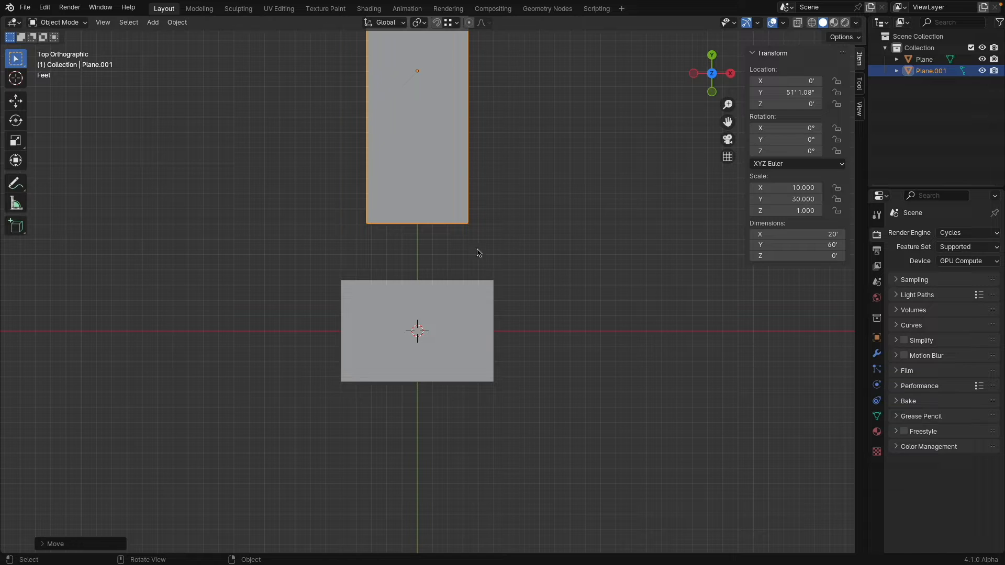
key("g")
key("y")
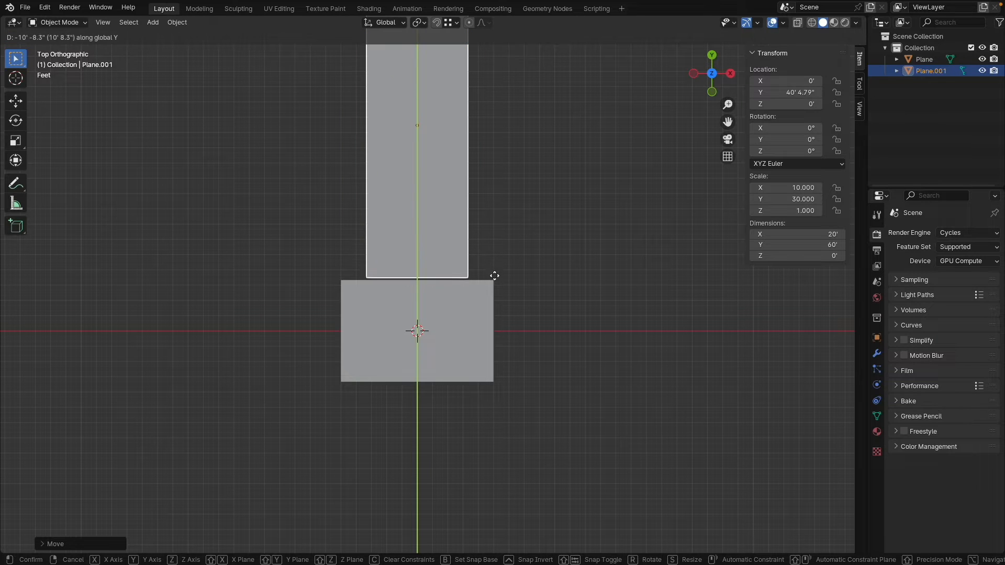
left_click(496, 281)
Apply the scale of the long 20' by 60' plane
middle_click_drag(487, 194, 494, 267, "shift")
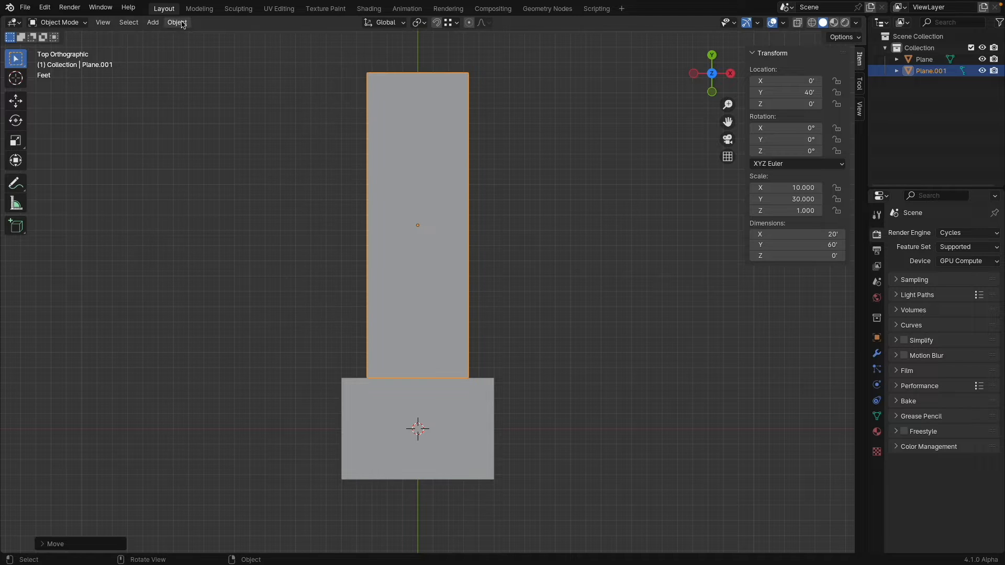
left_click(175, 22)
mouse_move(220, 82)
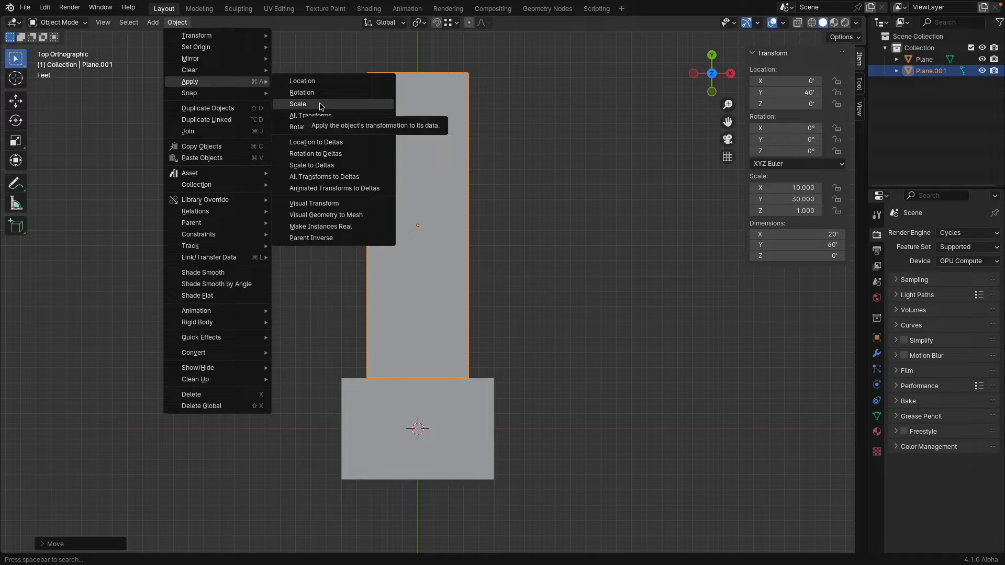
left_click(299, 104)
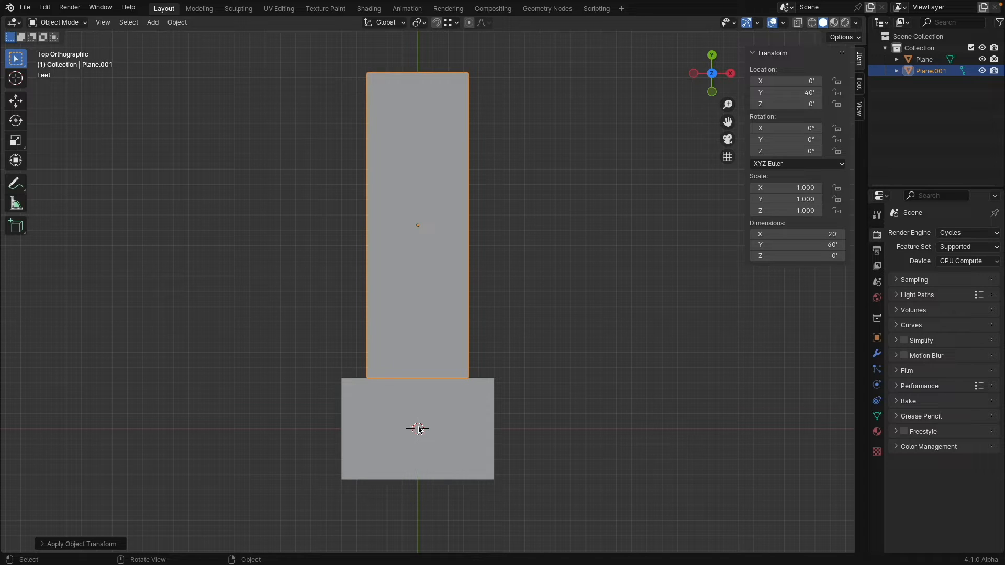
Add a third plane at the origin and size it 40' in X by 40' in Y
key("shift+a")
mouse_move(382, 344)
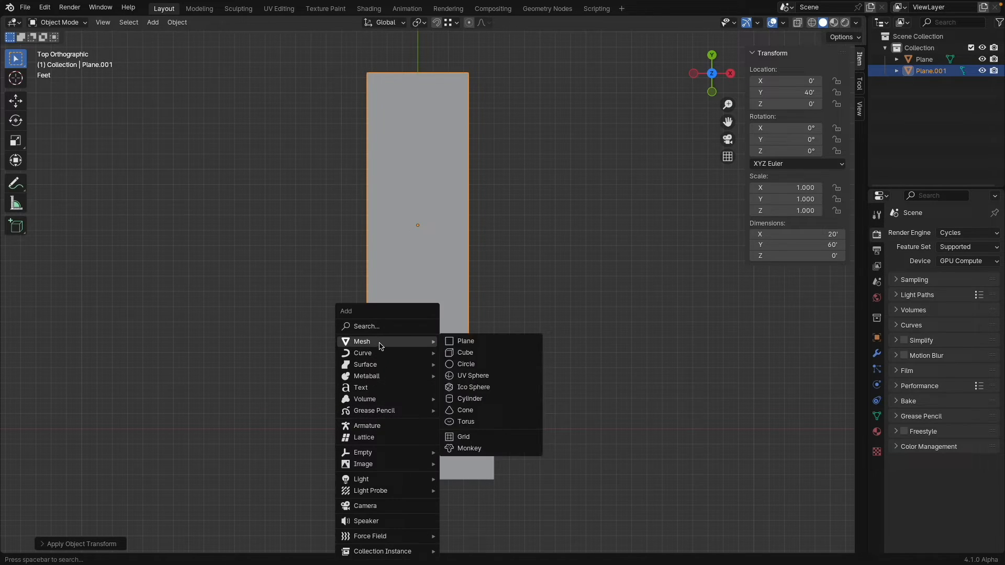
left_click(467, 341)
left_click(811, 233)
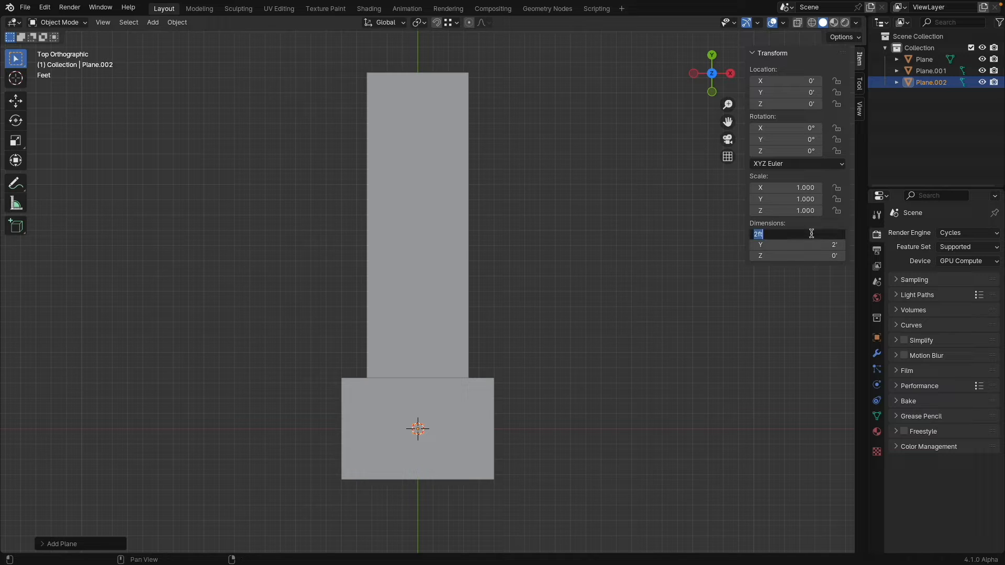
type("40")
key("Tab")
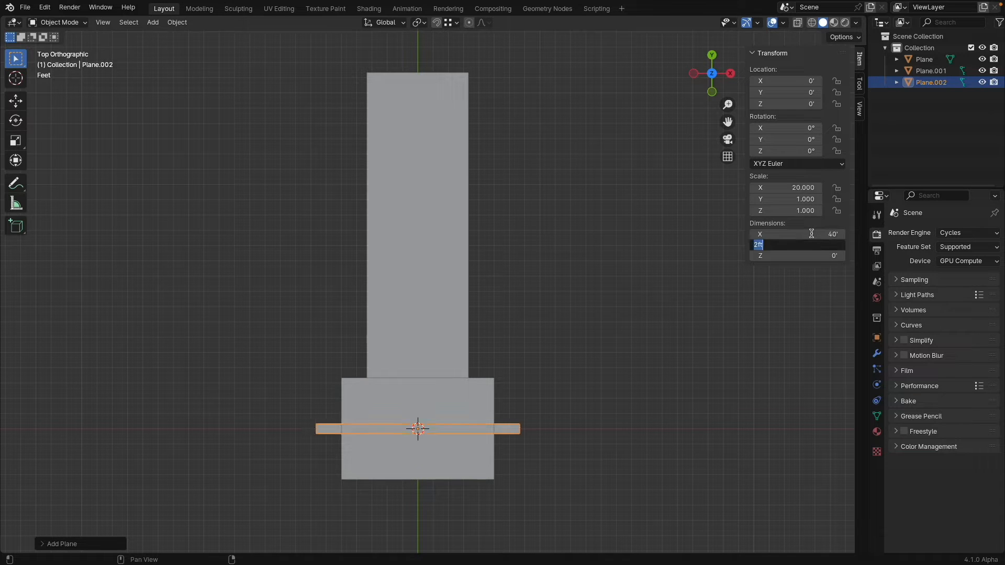
type("40")
key("Return")
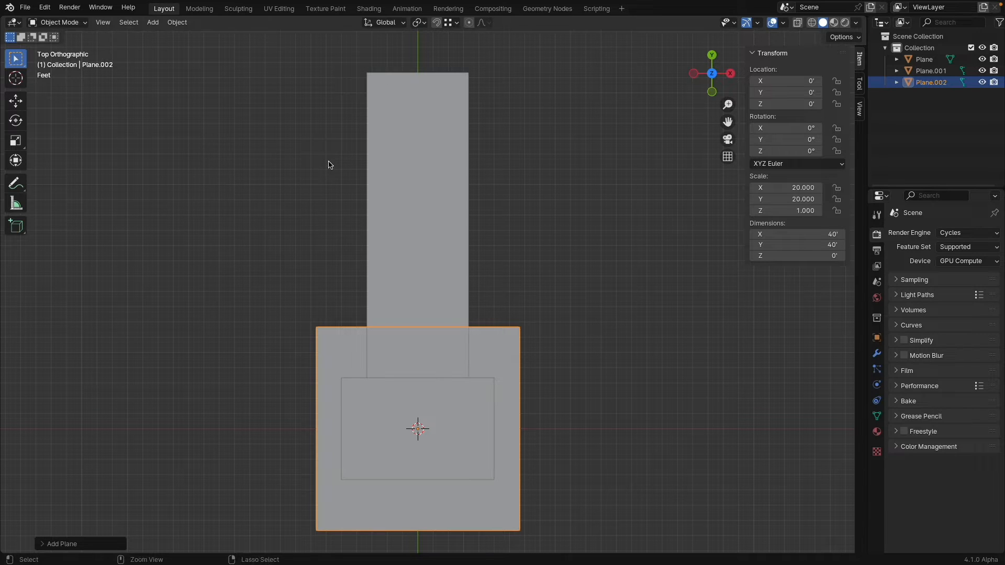
Apply the 40' square plane's scale and raise it to a Z location of 14'
key("ctrl+a")
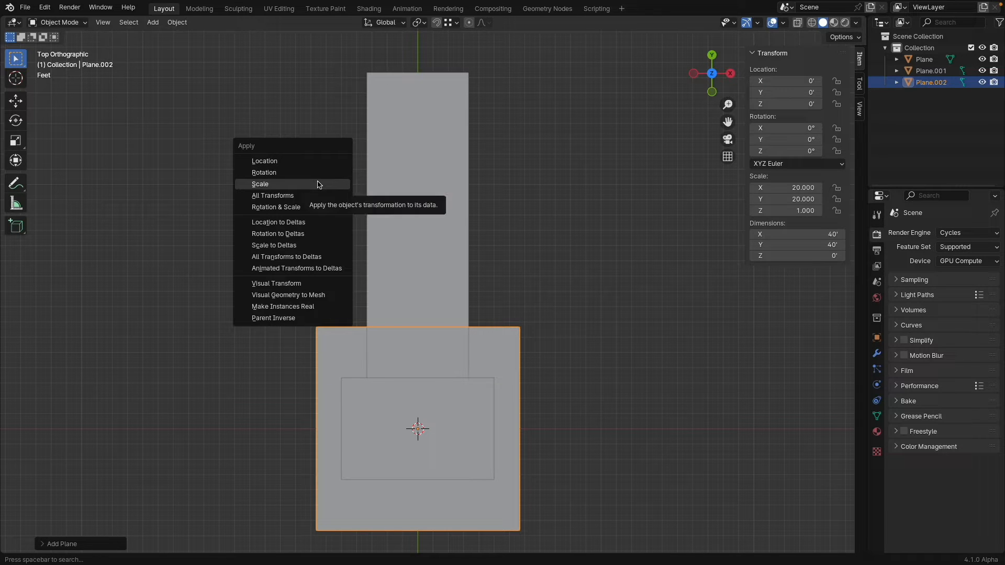
left_click(318, 184)
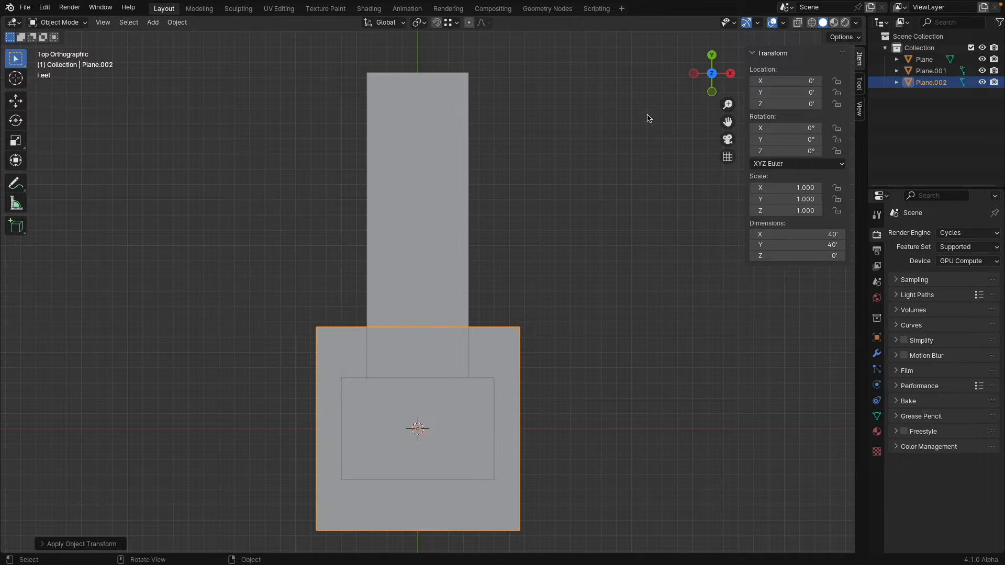
left_click(780, 103)
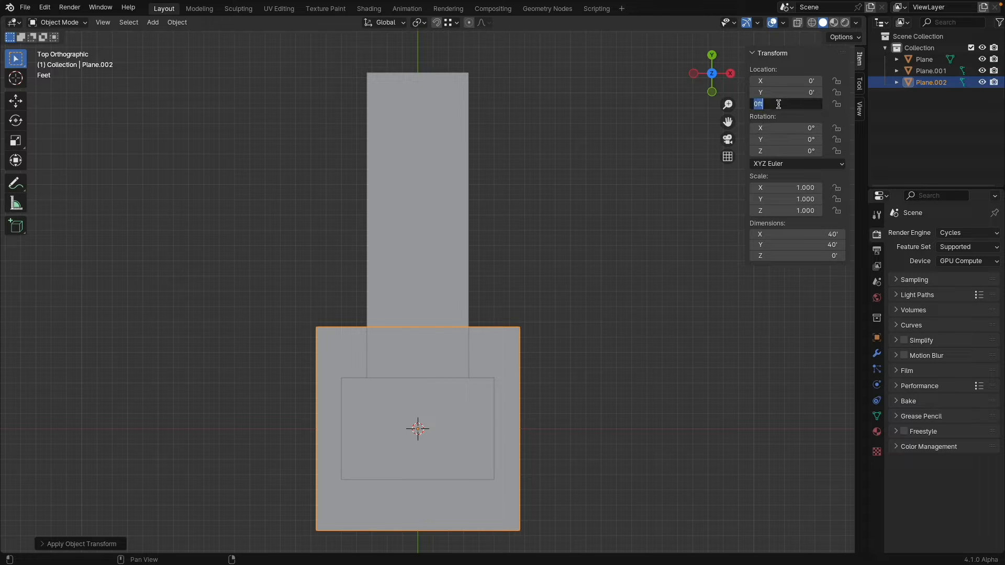
type("14")
key("Return")
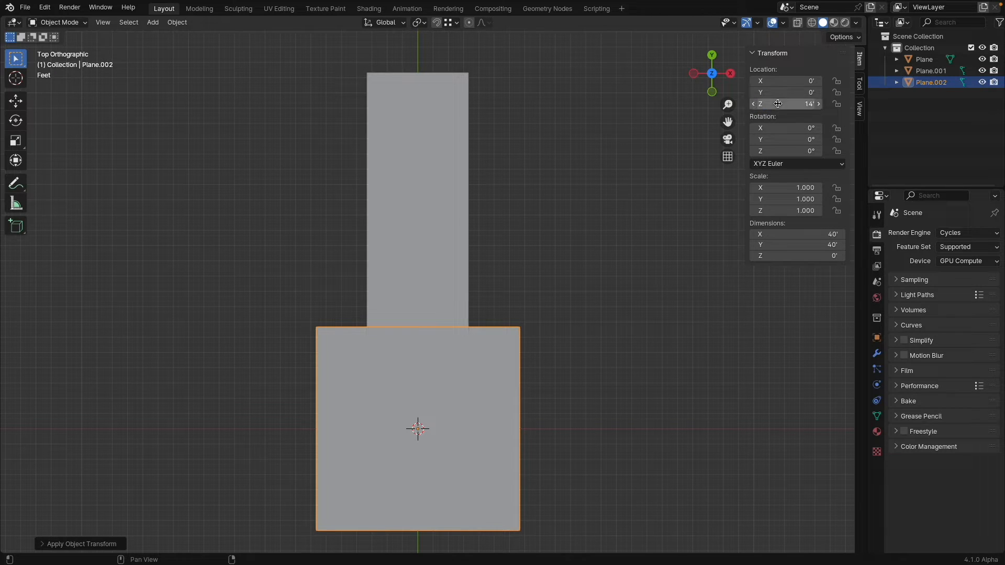
Add a fourth plane at the world origin, beneath the raised overhead plane
middle_click_drag(607, 335, 512, 205)
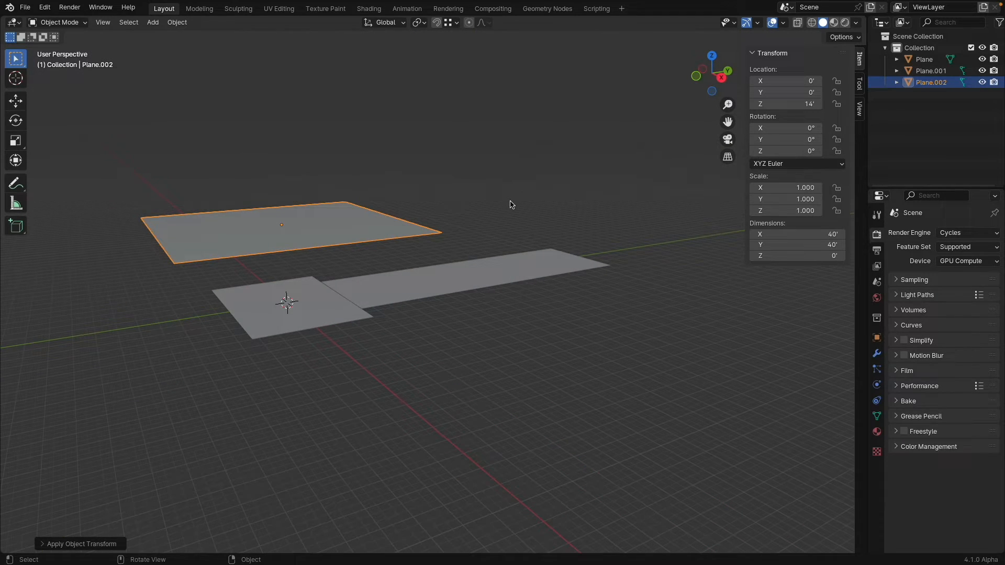
middle_click_drag(463, 235, 325, 310)
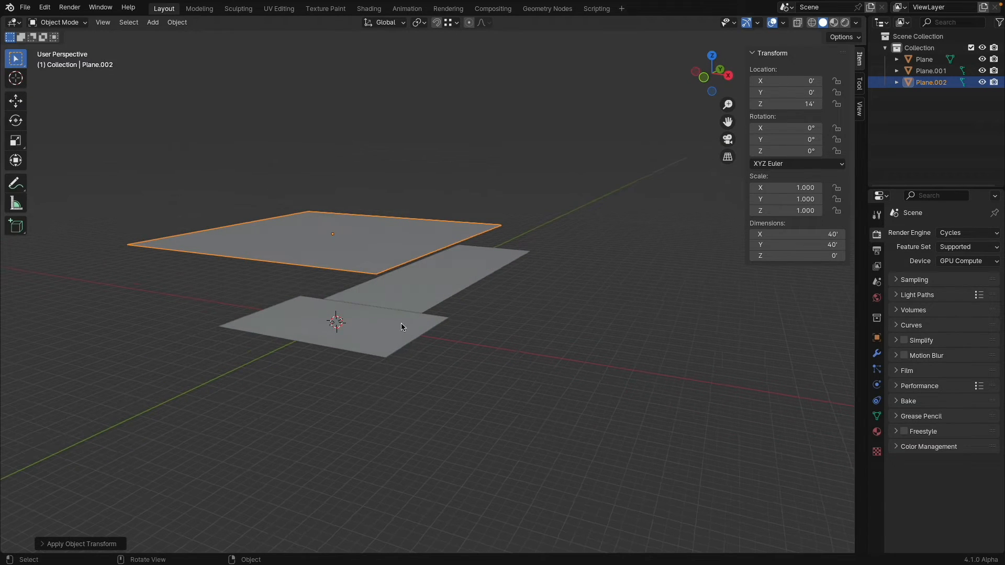
key("shift+a")
mouse_move(374, 327)
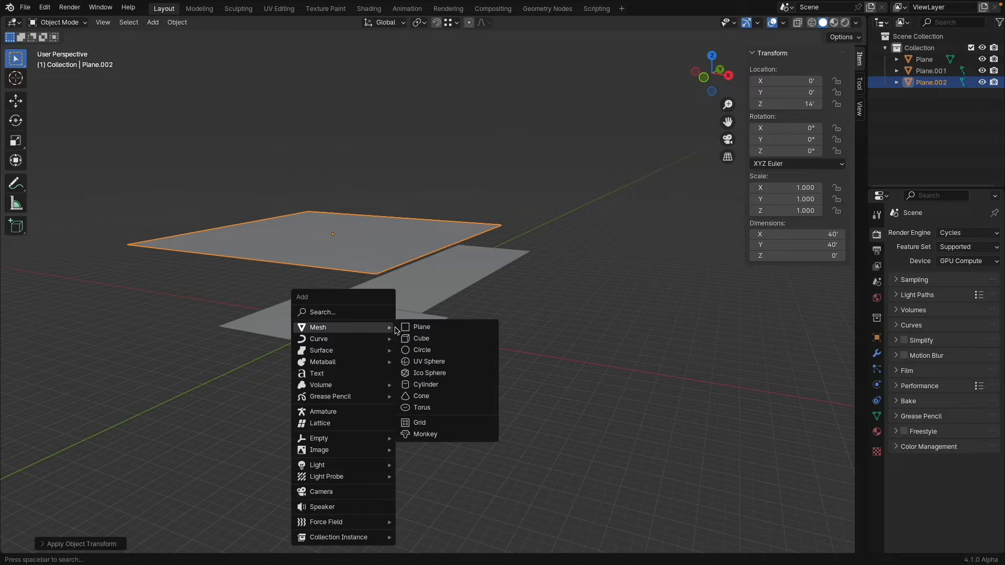
left_click(443, 327)
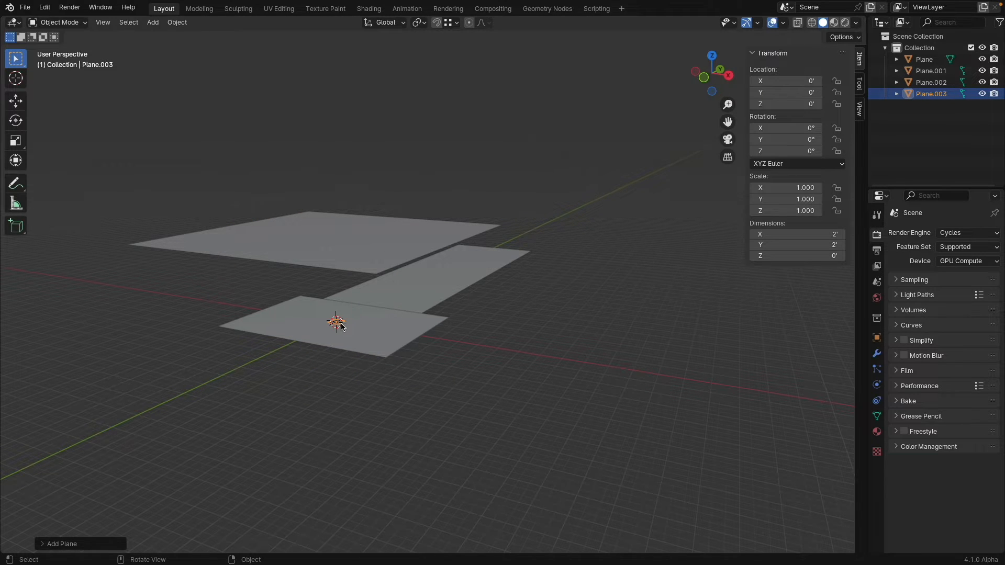
middle_click_drag(341, 326, 398, 339)
scroll(398, 339, "up", 3)
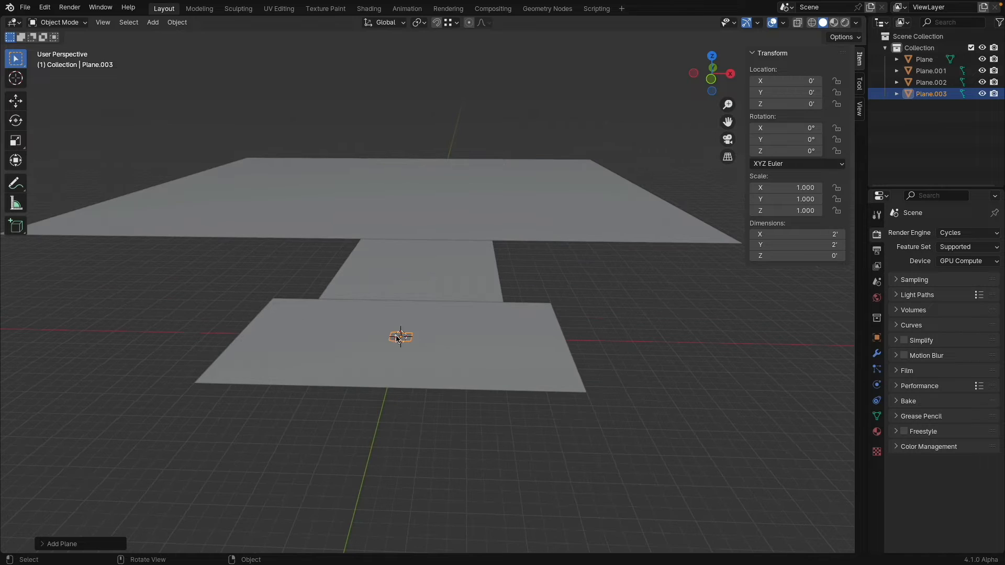
Set the new small plane's dimensions to 1' in X and 10' in Y
left_click(795, 234)
type("1")
key("Return")
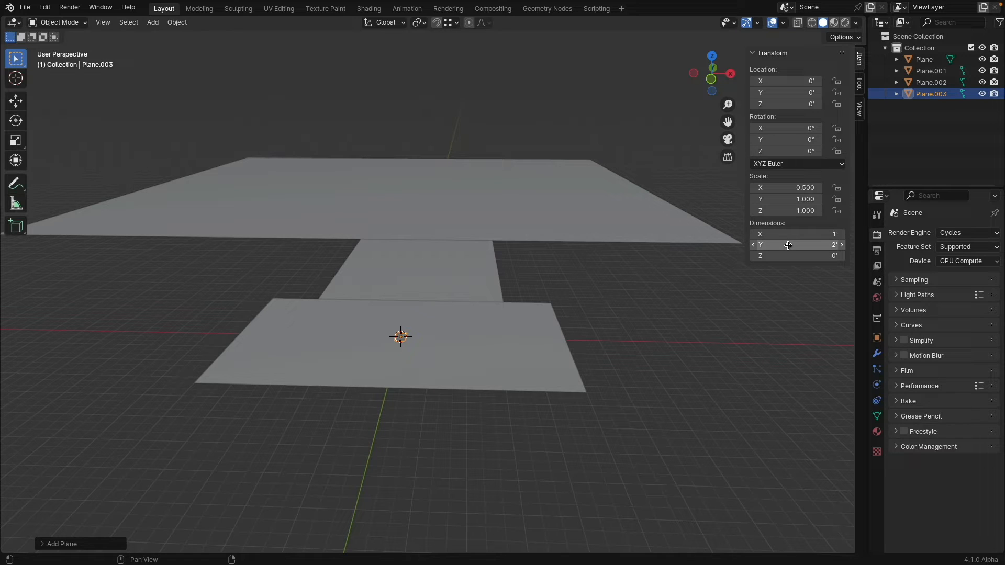
left_click(788, 245)
type("10")
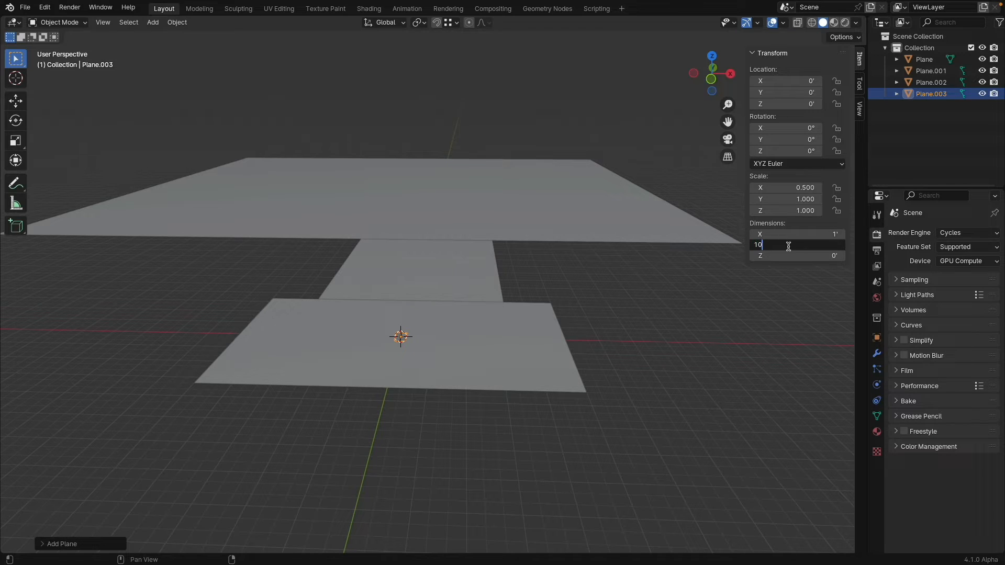
key("Return")
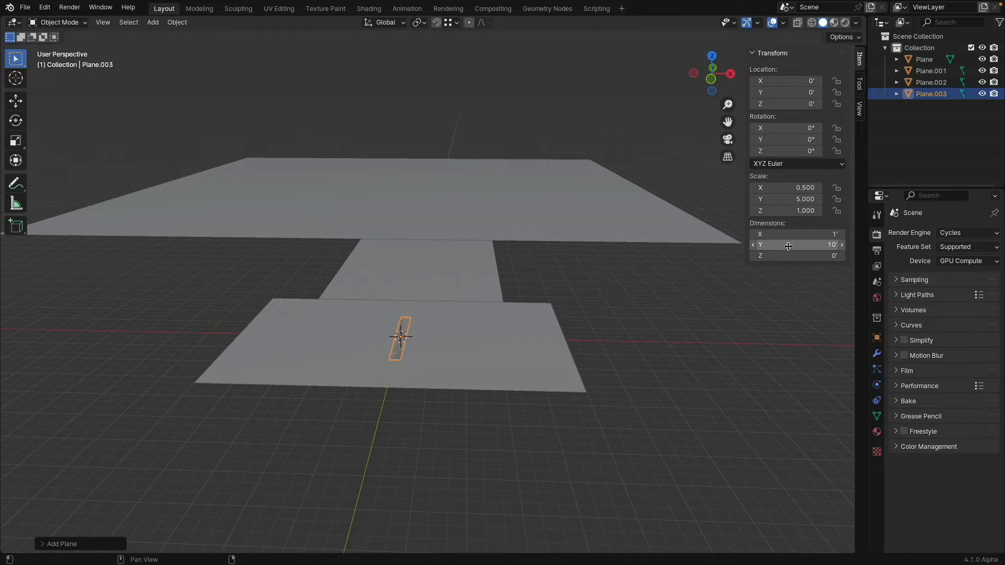
Apply the scale of the narrow 1' by 10' plane and set its X location to -6'
key("ctrl+a")
left_click(502, 290)
left_click(781, 81)
type("-7")
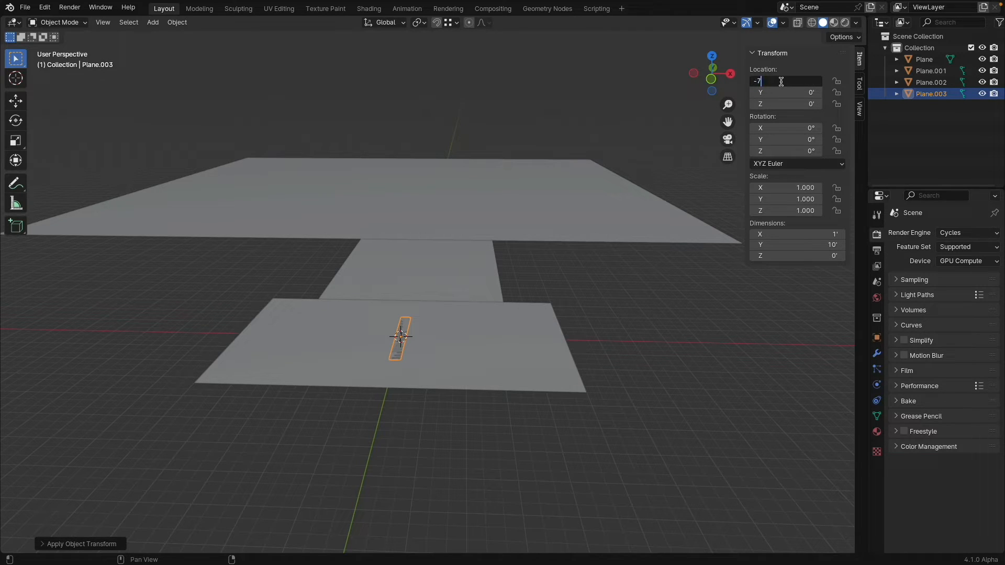
key("Return")
left_click(781, 81)
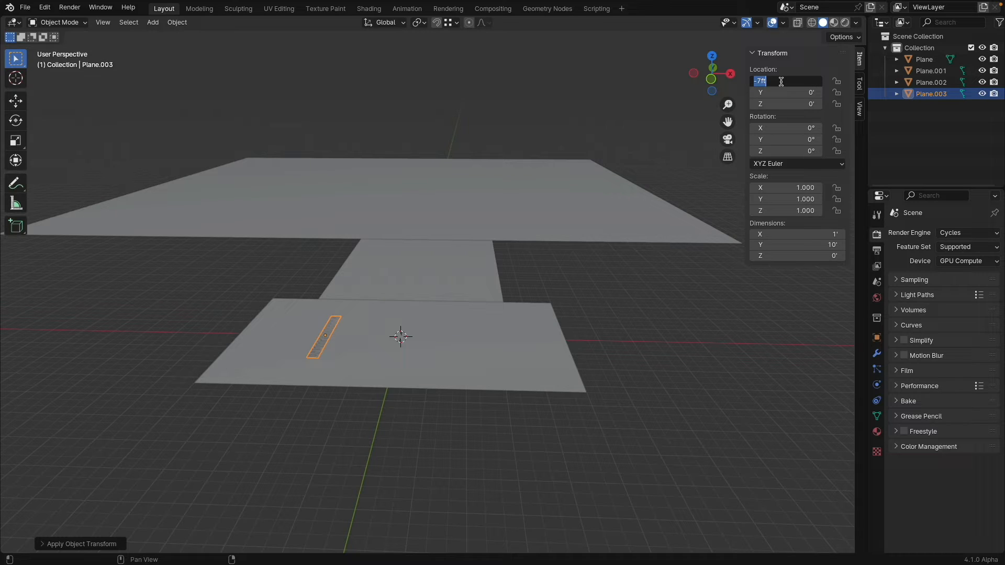
type("-6")
key("Return")
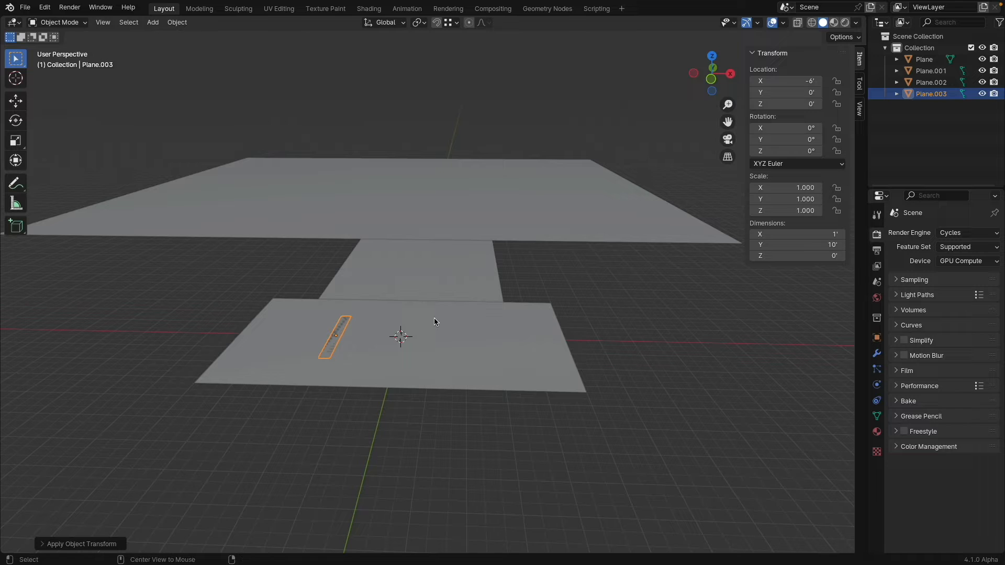
Make a linked duplicate of the narrow plane along the X axis and set its X location to 6'
key("alt+d")
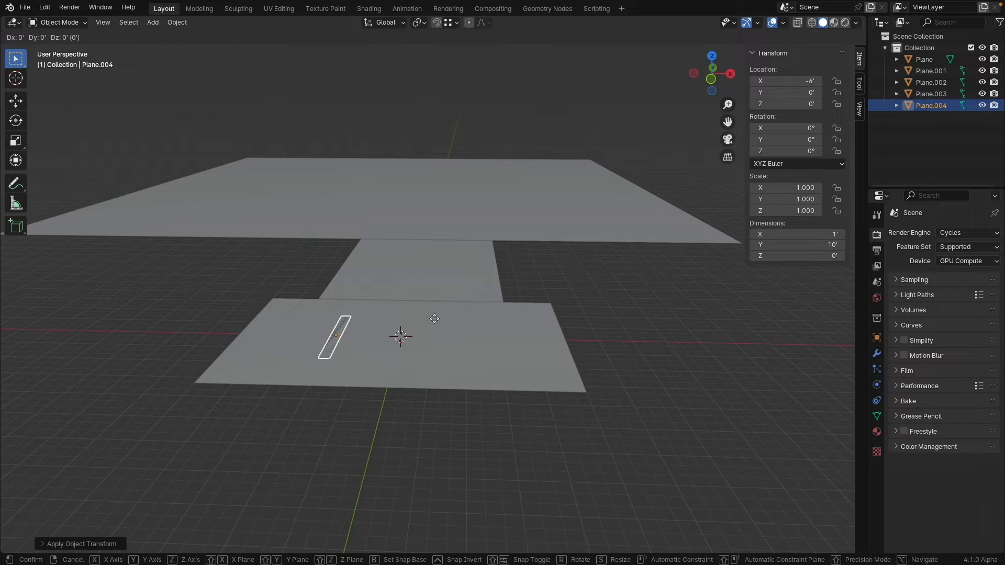
key("x")
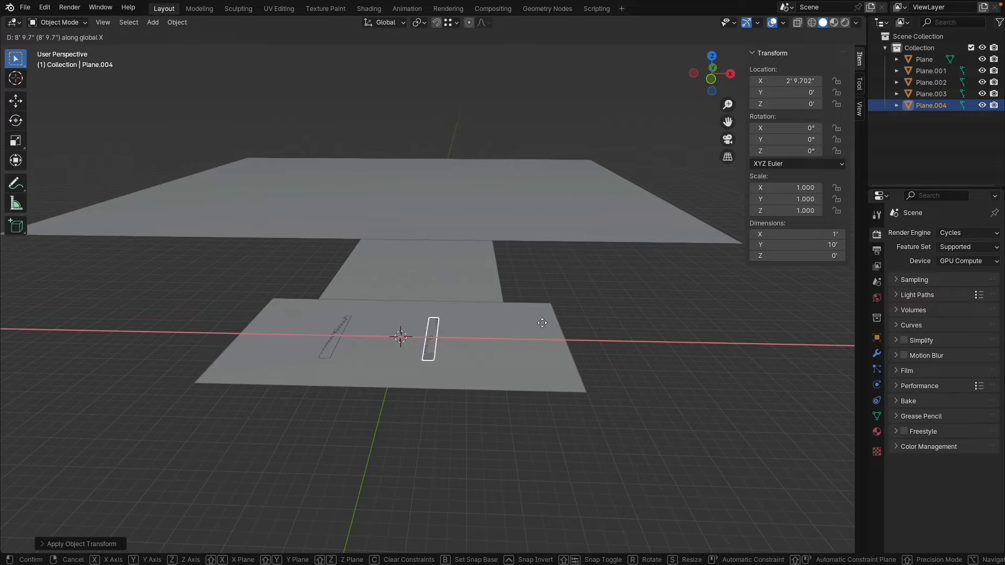
left_click(572, 323)
left_click(789, 84)
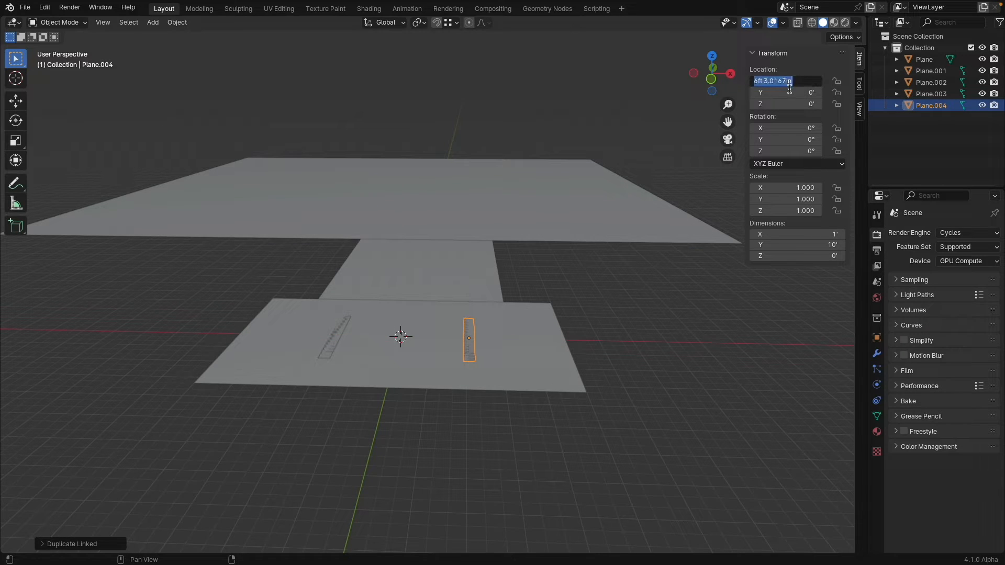
type("6")
key("Return")
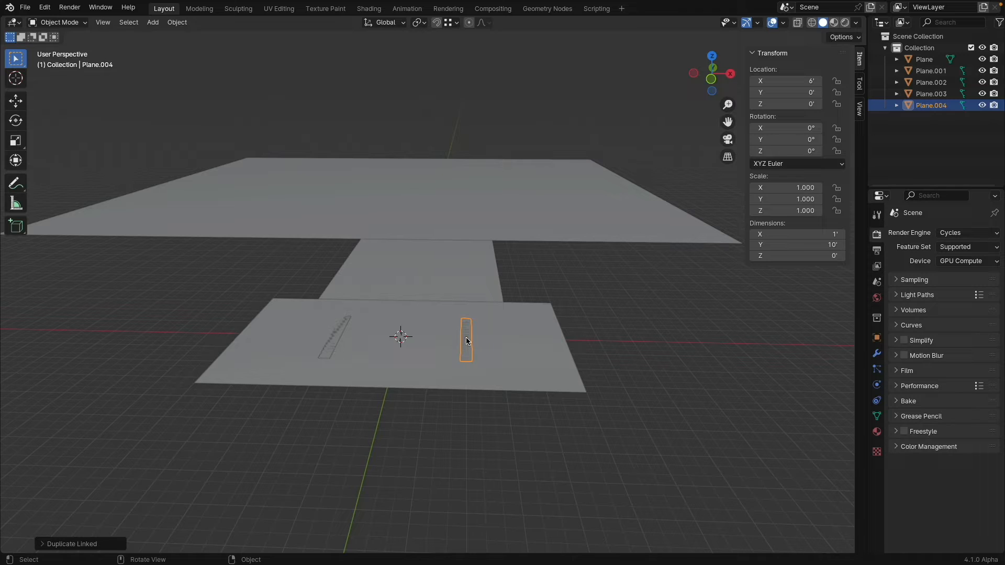
Extrude the linked narrow plane 9' upward in Edit Mode to form both slabs, and return to Object Mode
left_click(76, 23)
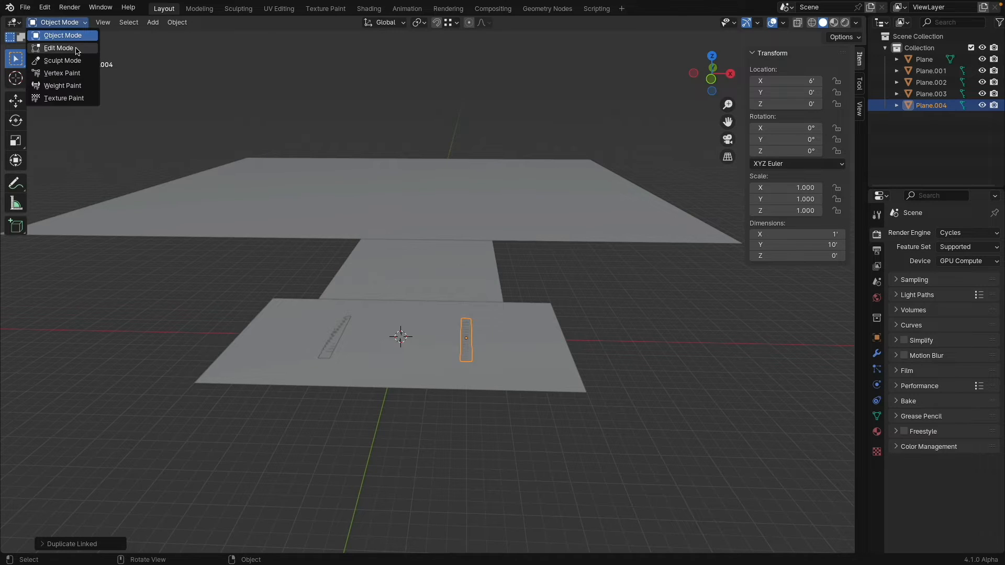
left_click(78, 48)
key("e")
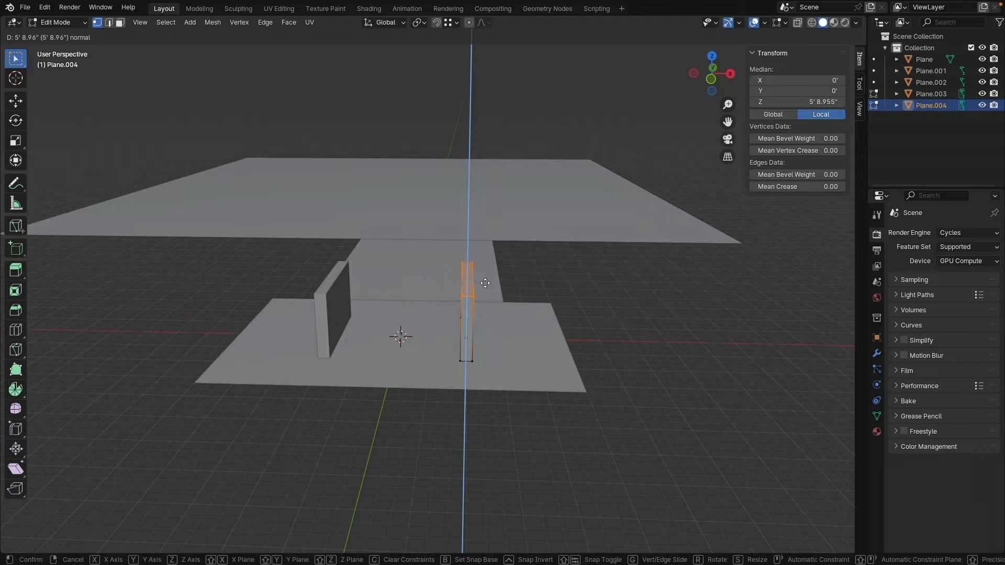
key("9")
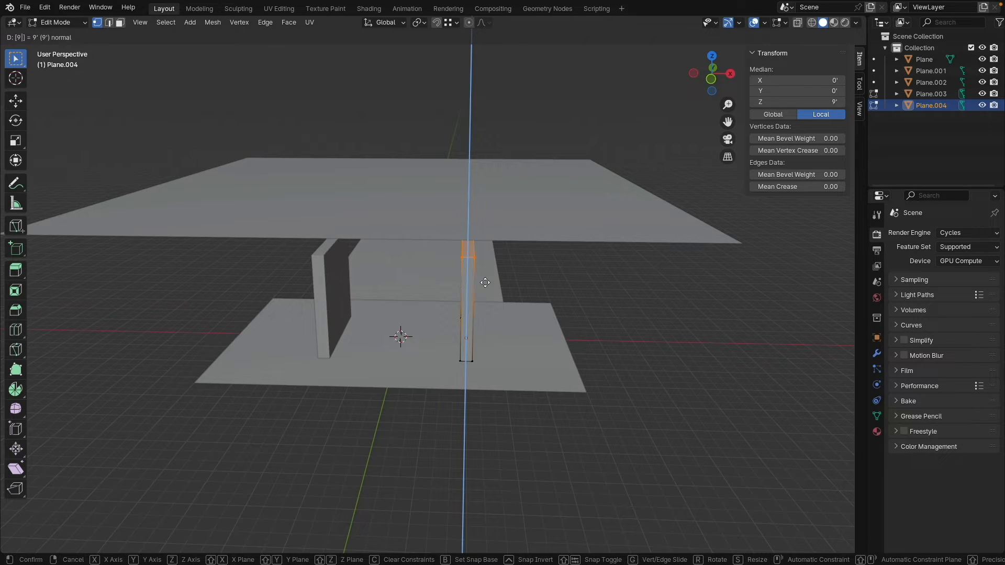
key("Return")
middle_click_drag(427, 280, 423, 267)
left_click(58, 22)
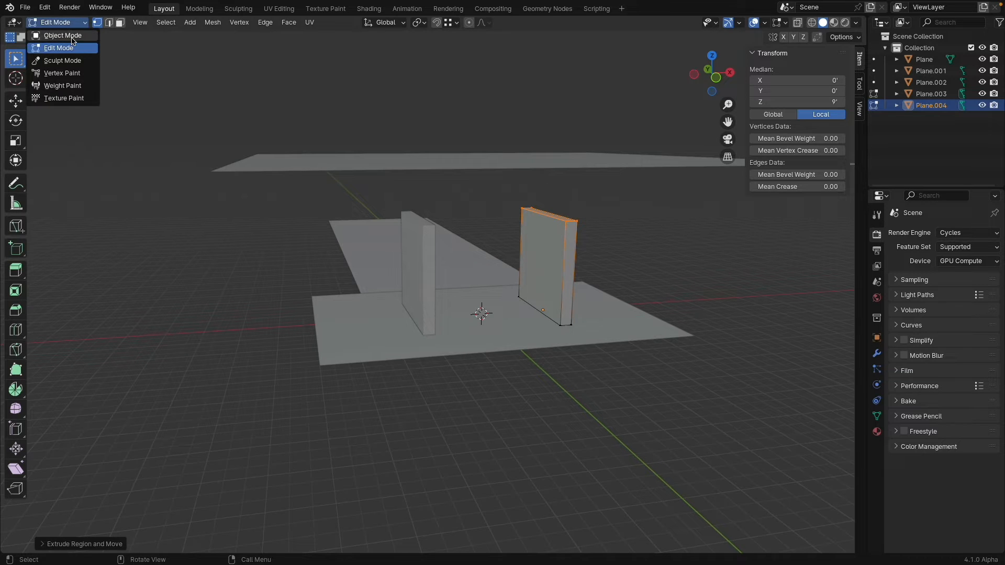
left_click(62, 36)
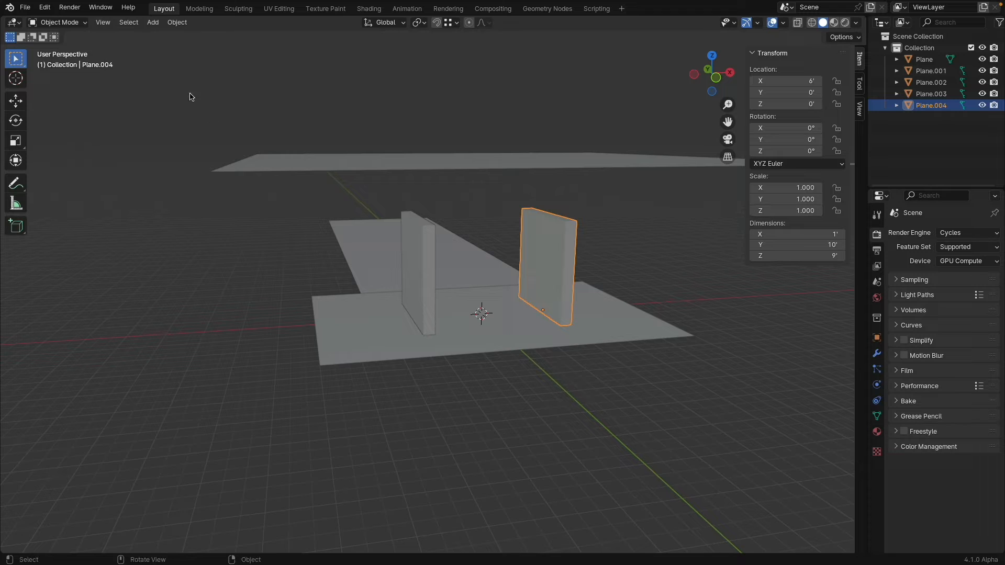
Inset the large inner face of the slab at X 6' by about 6.7 inches in face select mode
left_click(57, 22)
left_click(68, 48)
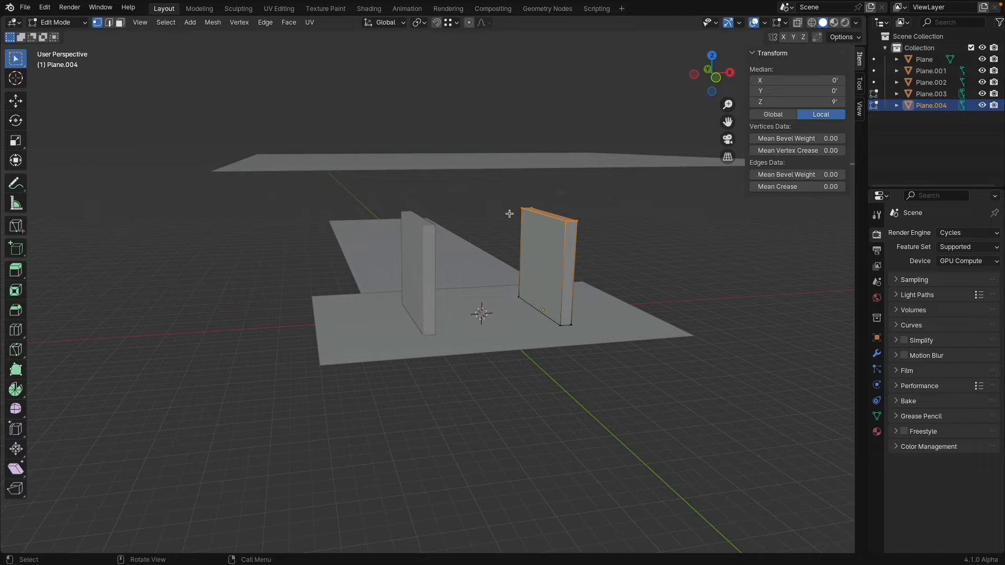
left_click(120, 21)
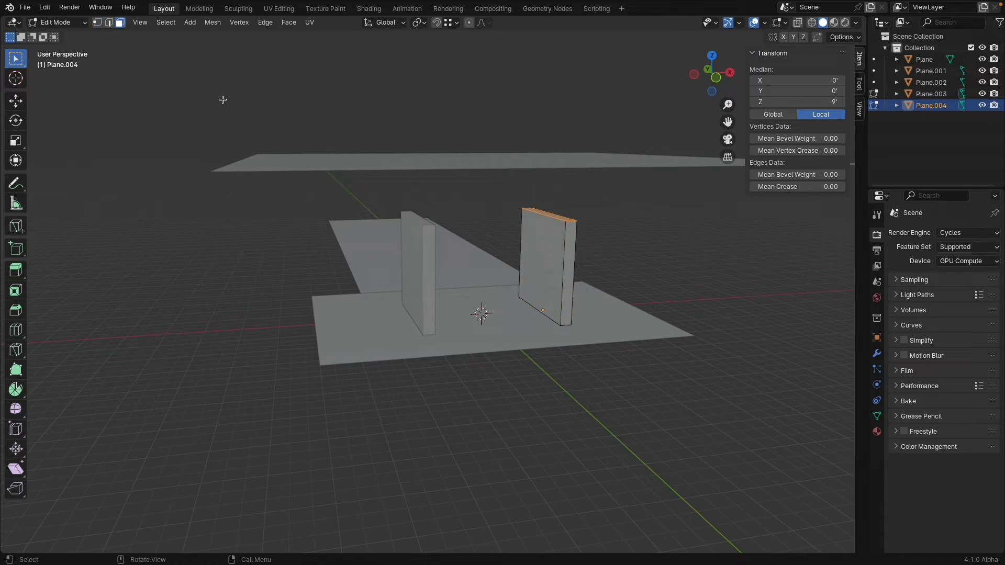
left_click(564, 257)
scroll(551, 240, "up", 5)
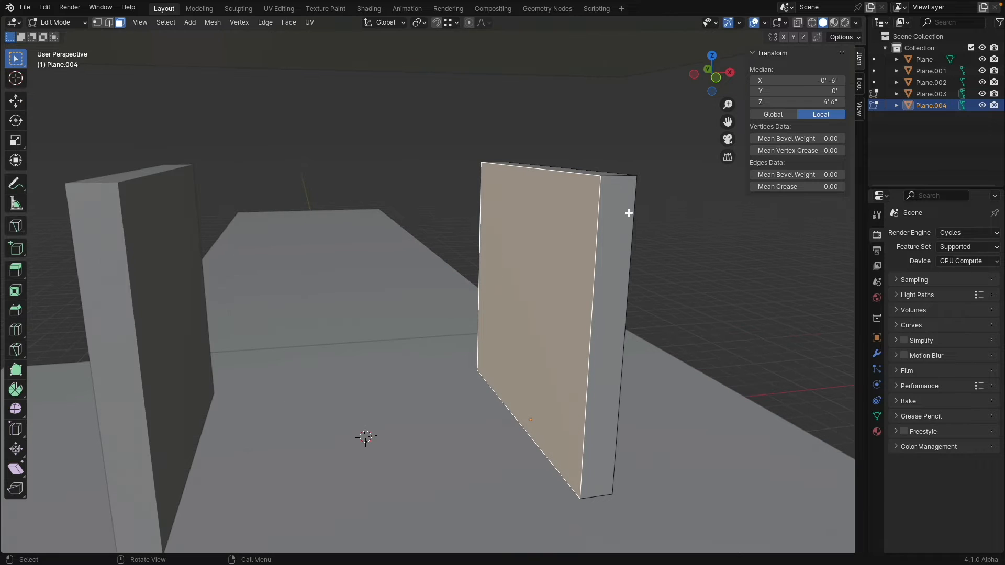
key("i")
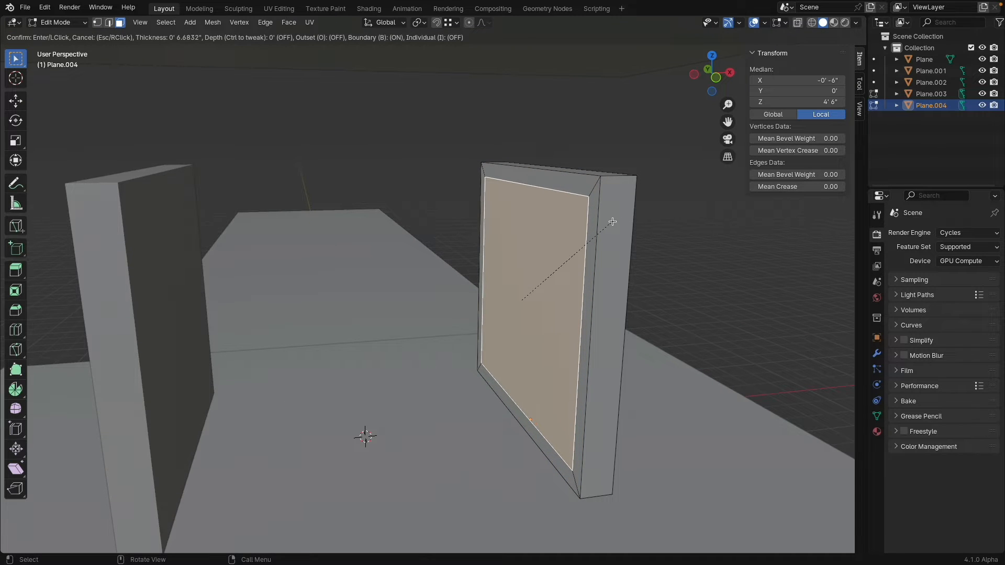
left_click(611, 222)
Extrude the inset face about 6 inches into the slab to recess it, and leave Edit Mode
scroll(541, 234, "down", 6)
middle_click_drag(522, 234, 570, 262)
scroll(571, 267, "up", 5)
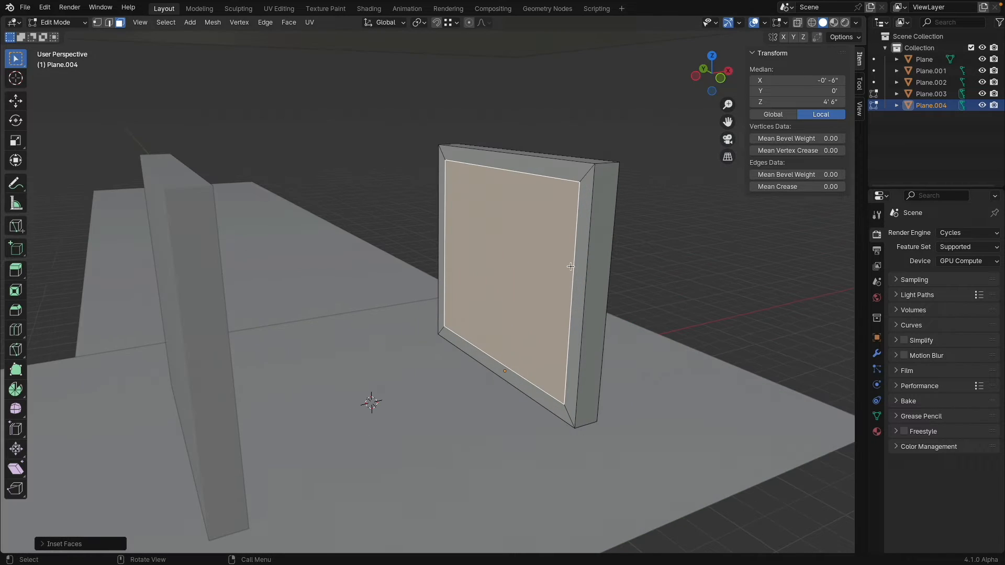
key("e")
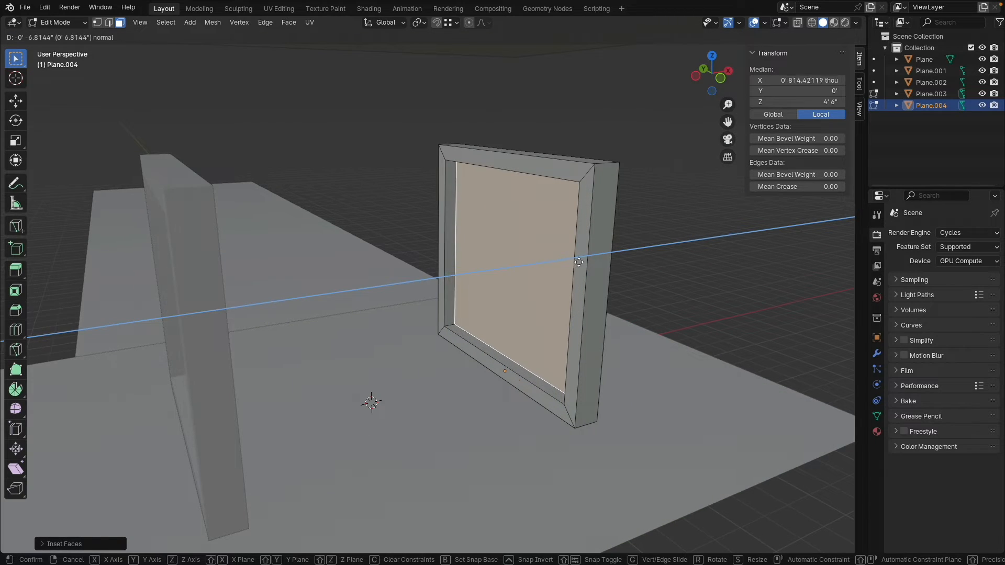
left_click(445, 275)
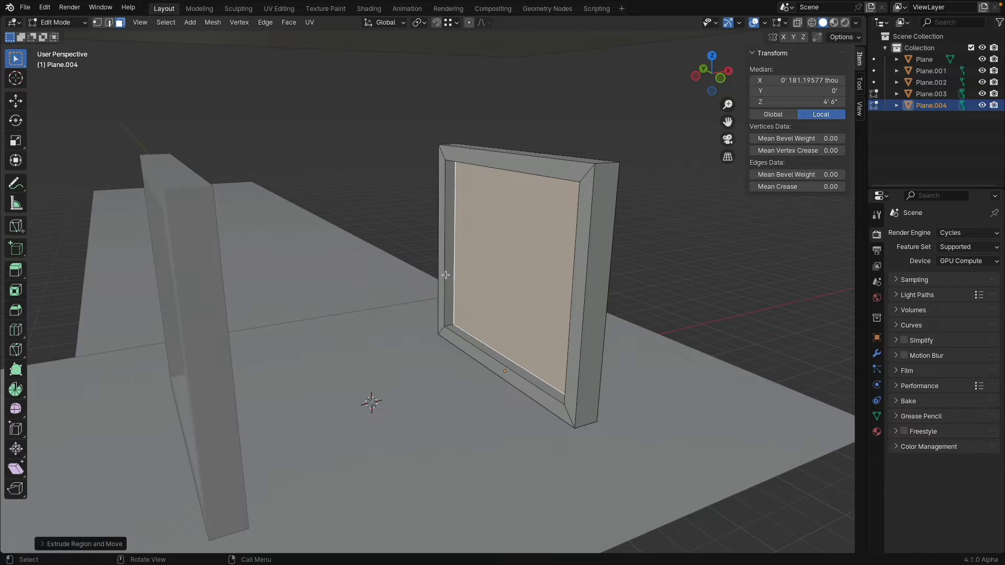
scroll(445, 275, "down", 5)
middle_click_drag(445, 274, 366, 303)
key("Tab")
Set the Z rotation of the slab at X -6' to 180° so its recess faces the opposite slab
left_click(363, 306)
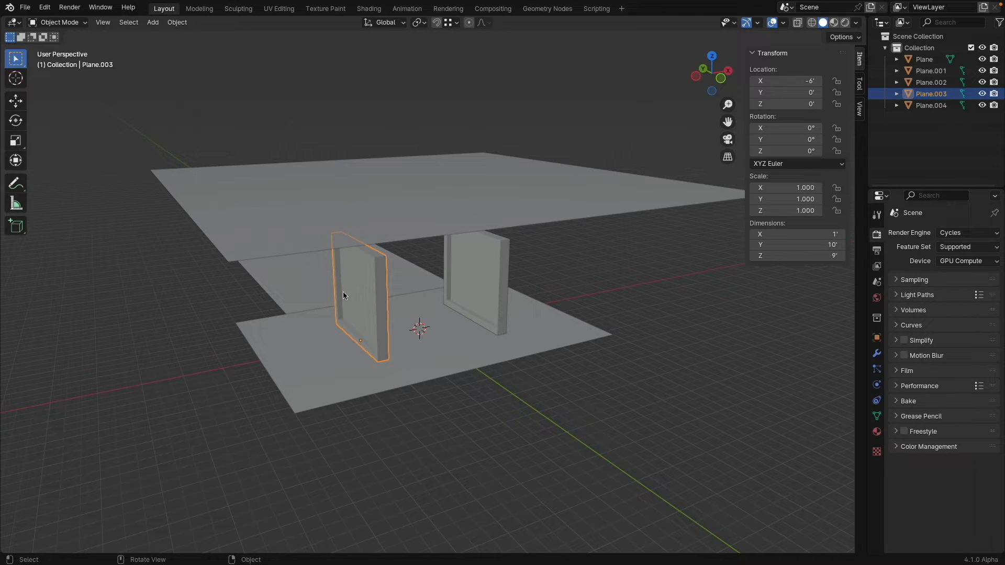
double_click(781, 151)
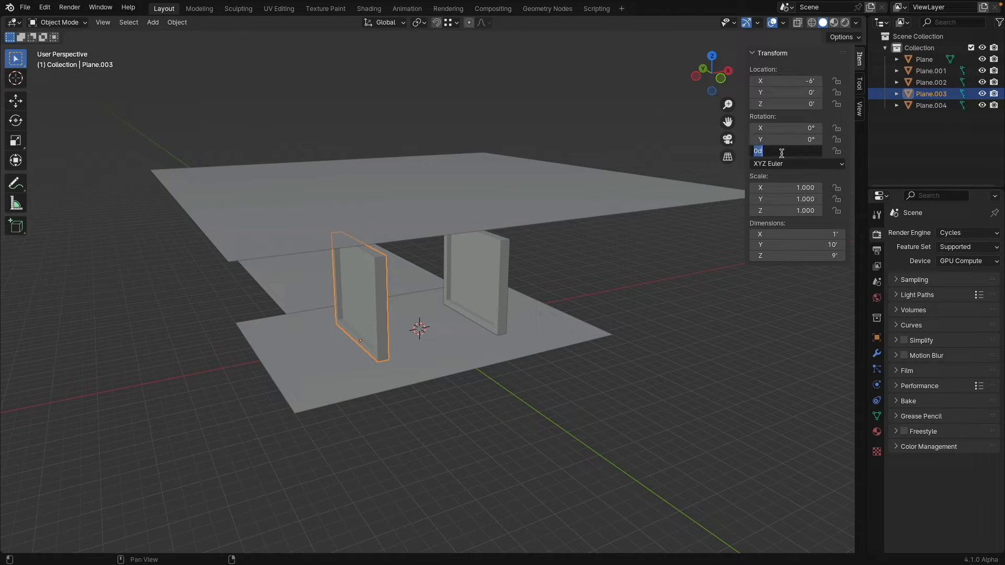
type("180")
key("Return")
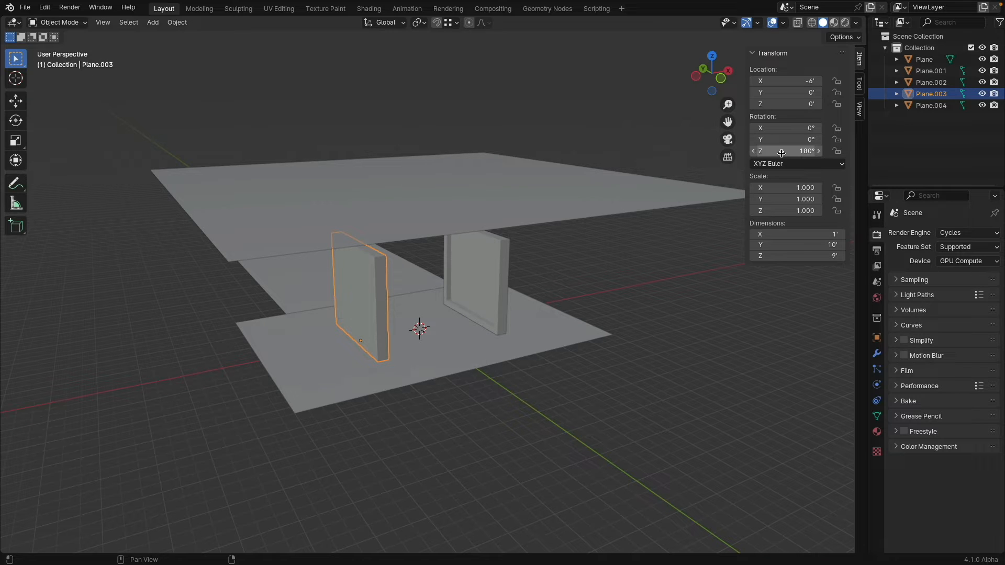
middle_click_drag(602, 261, 511, 278)
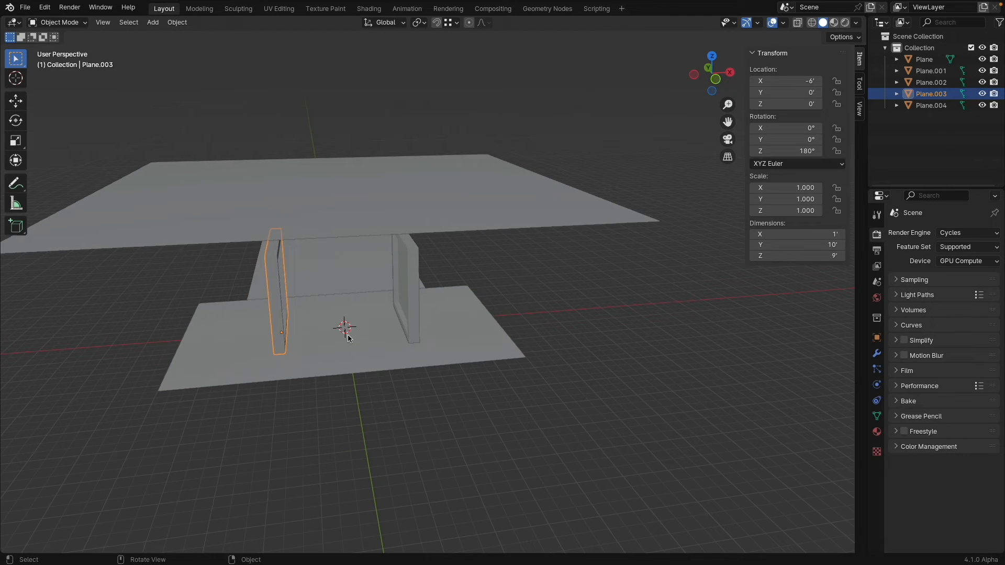
Inset the 30' by 20' floor plane's face in Edit Mode, using a wireframe top view, until it spans the gap between the slabs
left_click(357, 319)
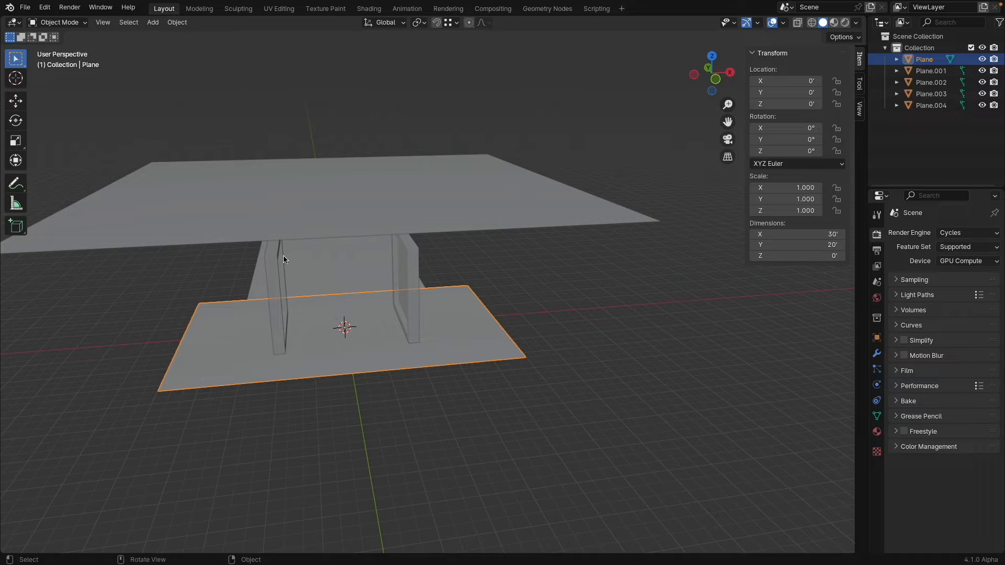
left_click(713, 58)
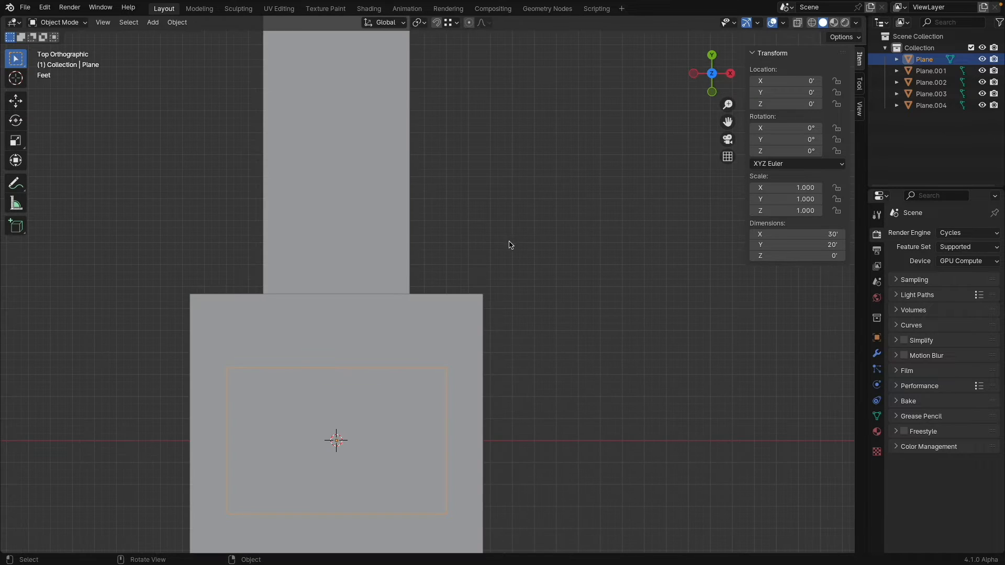
key("z")
left_click(437, 242)
middle_click_drag(479, 215, 479, 211, "shift")
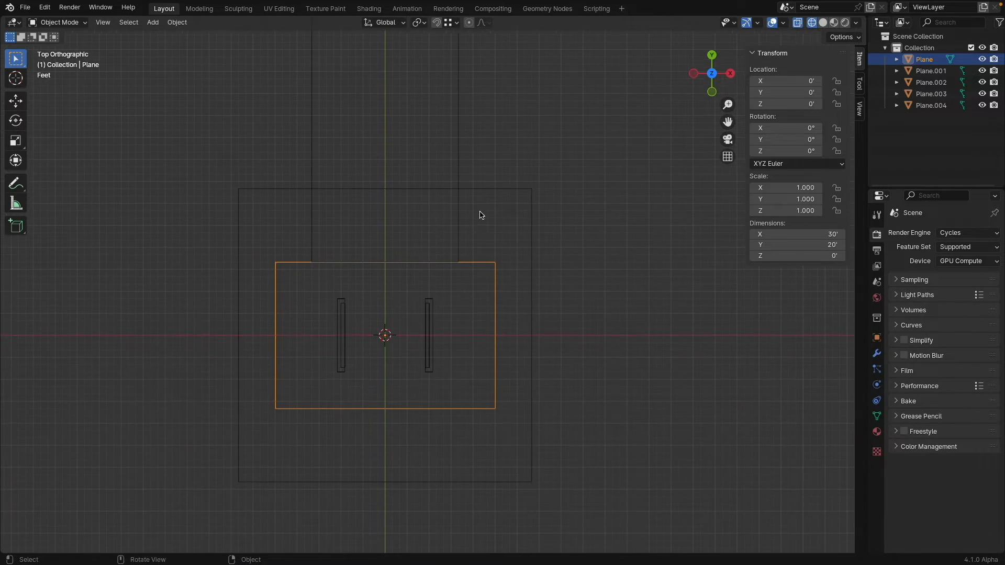
left_click(79, 23)
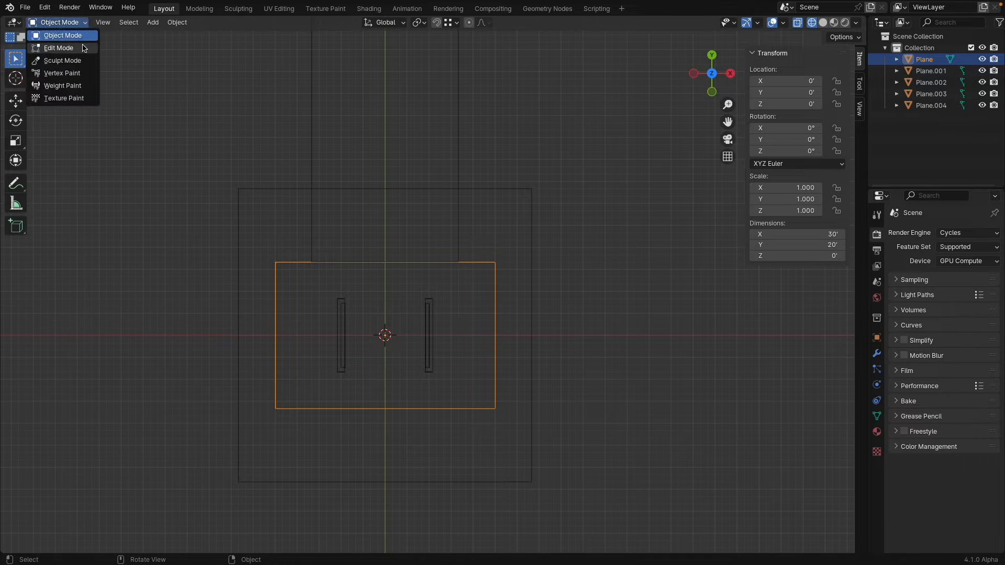
left_click(83, 47)
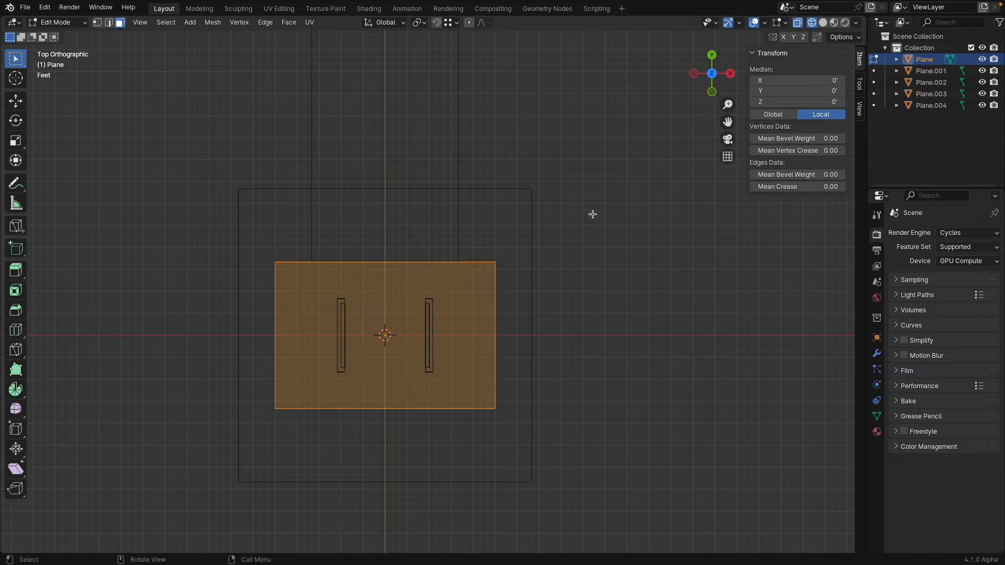
key("i")
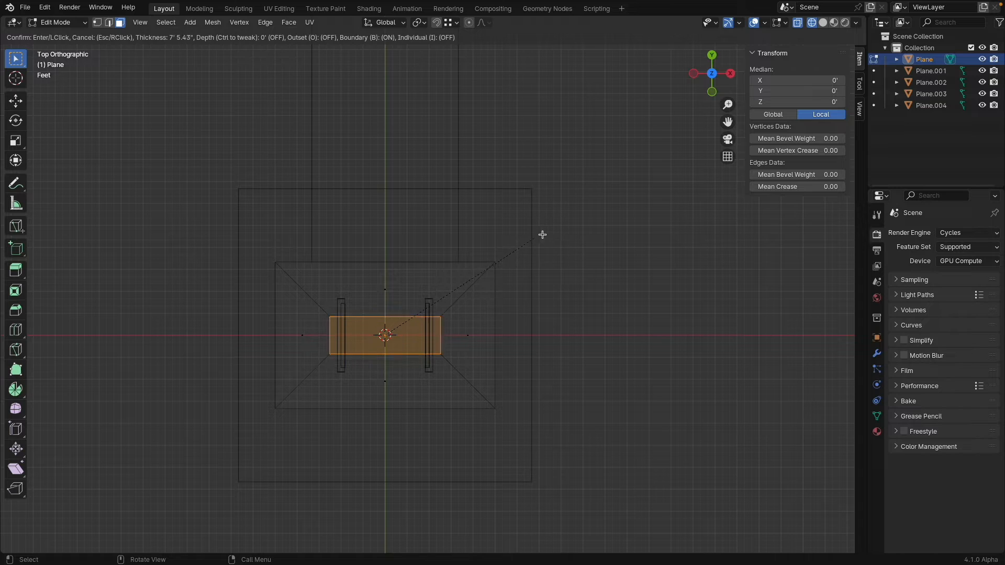
left_click(417, 327)
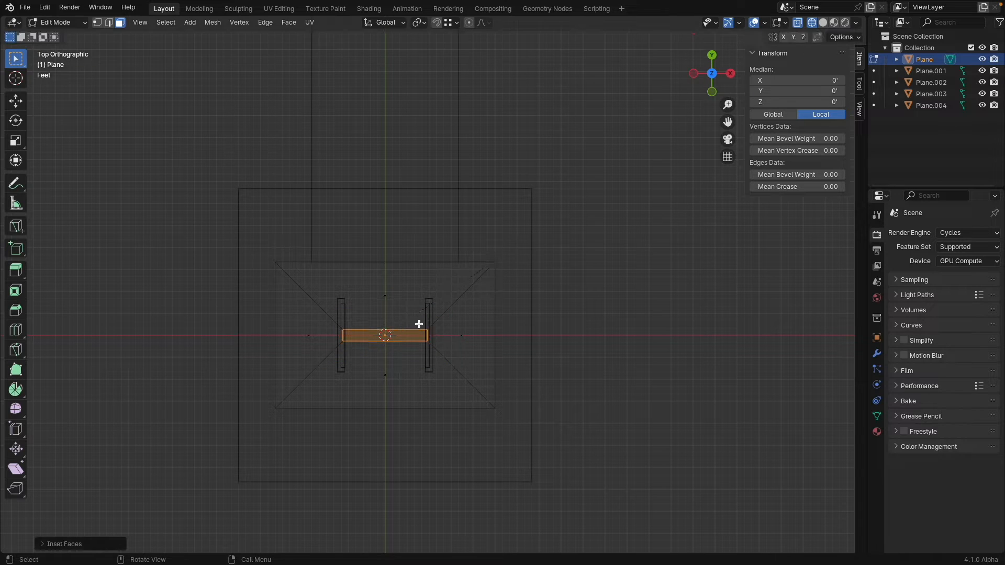
Scale the floor's inset face along X to about 4' wide
scroll(408, 346, "up", 2)
scroll(399, 361, "up", 1)
key("s")
key("x")
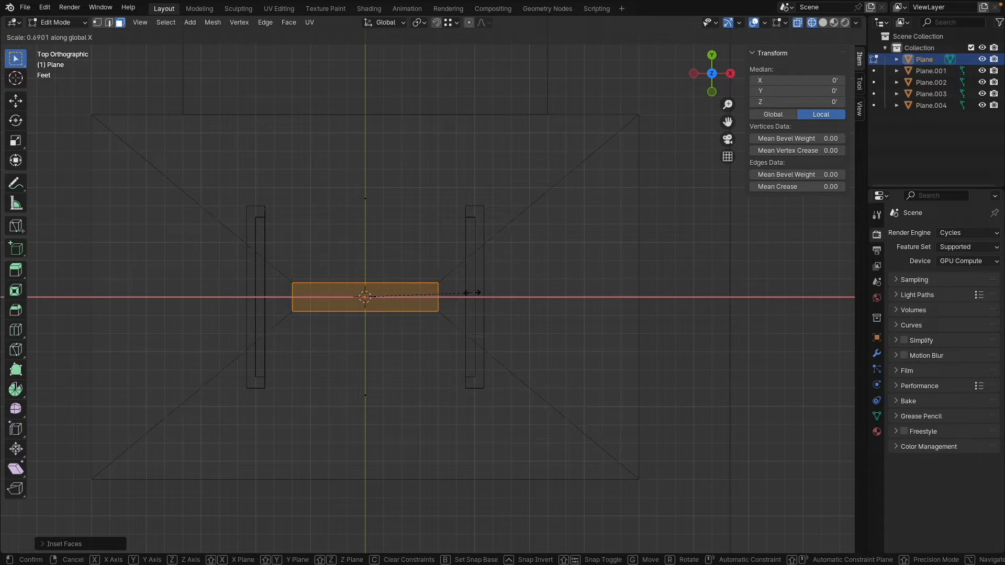
left_click(419, 296)
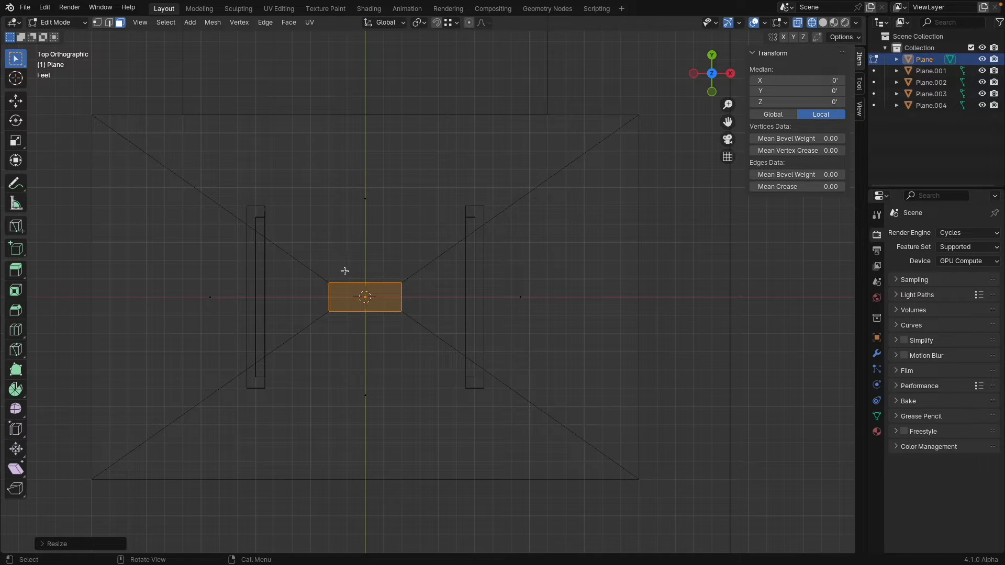
Measure the width of the floor's inset face, and undo the stray measurements
scroll(393, 280, "up", 5)
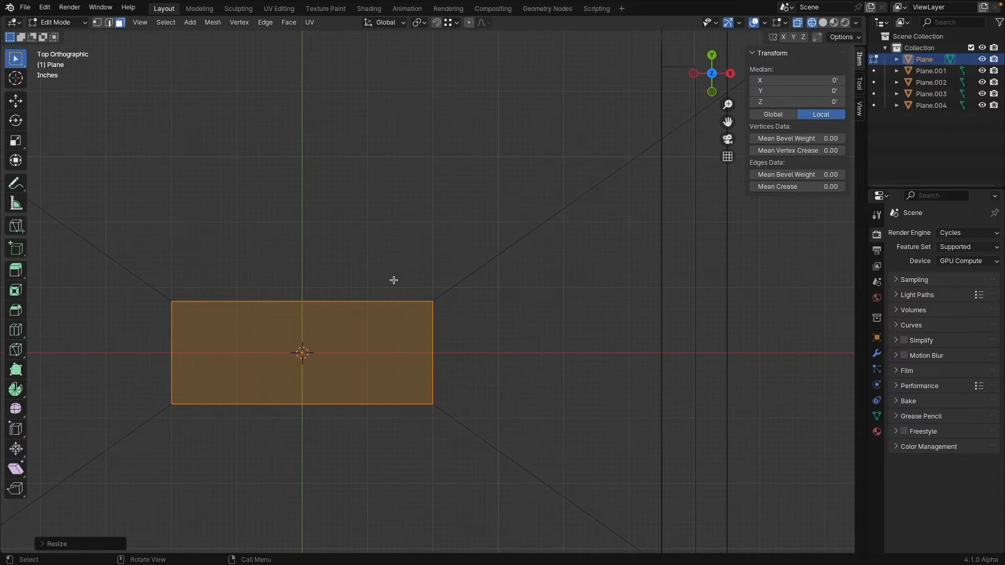
scroll(394, 280, "down", 2)
left_click(20, 205)
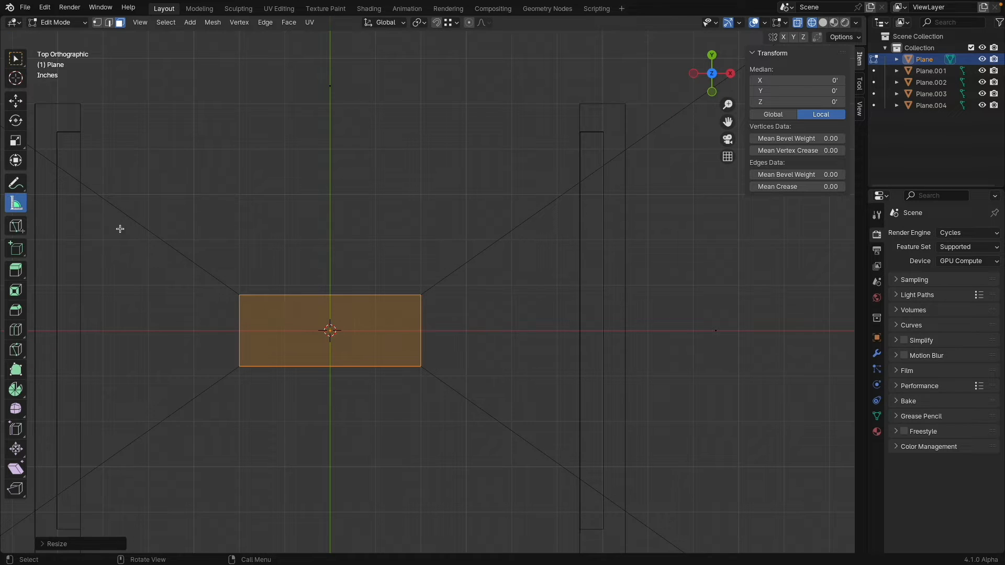
mouse_move(262, 262)
left_mouse_down()
mouse_move(239, 294)
mouse_move(361, 256)
mouse_move(420, 295)
left_mouse_up()
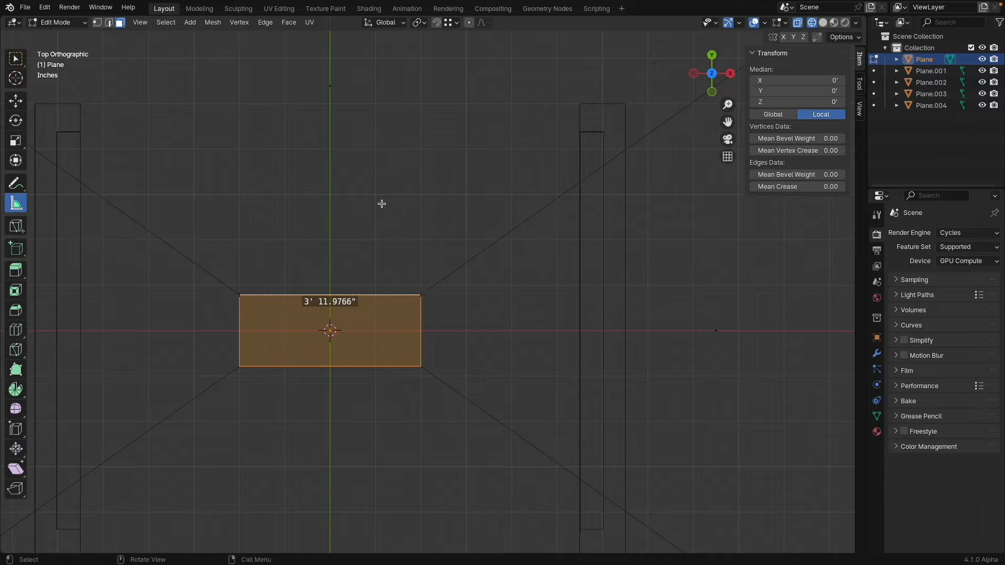
left_click_drag(336, 300, 331, 241)
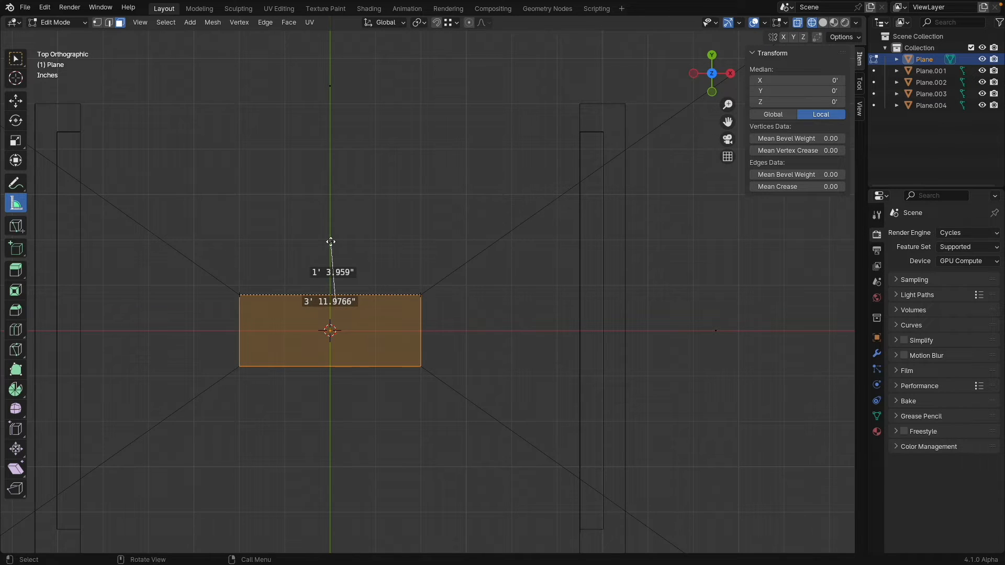
key("ctrl+z")
left_click_drag(326, 297, 320, 253)
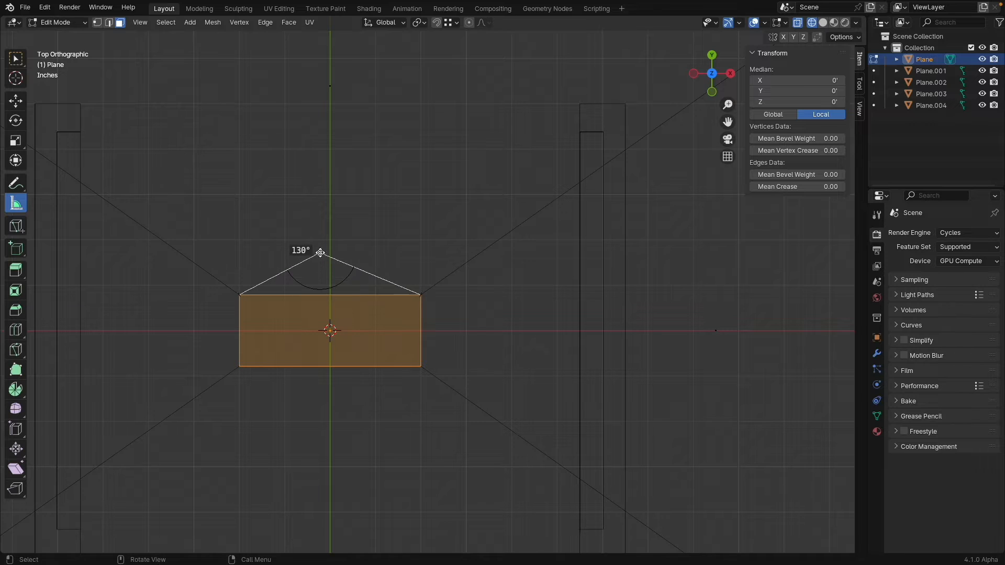
key("ctrl+z")
key("ctrl+z")
Stretch the floor's inset face along Y to about 6' long
key("s")
key("y")
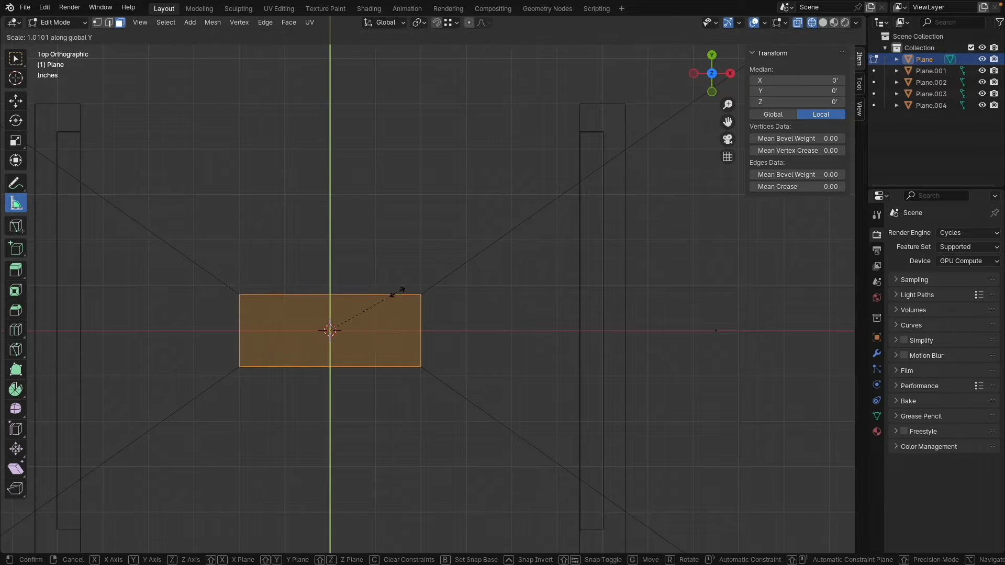
left_click(531, 121)
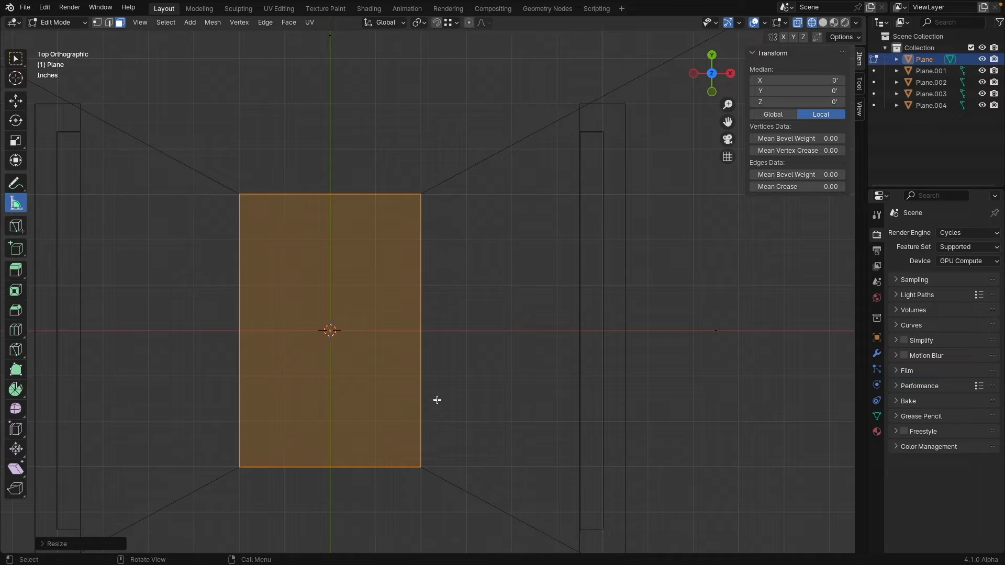
Extrude the floor's inset face 6" downward to form a shallow recess
scroll(364, 245, "down", 3)
middle_click_drag(366, 273, 349, 219)
key("e")
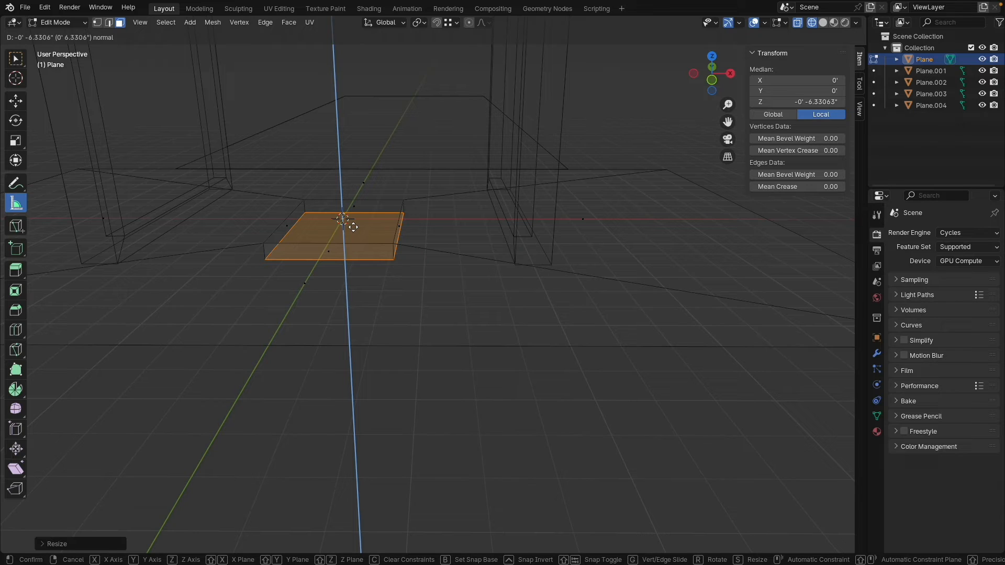
type("1")
key("minus")
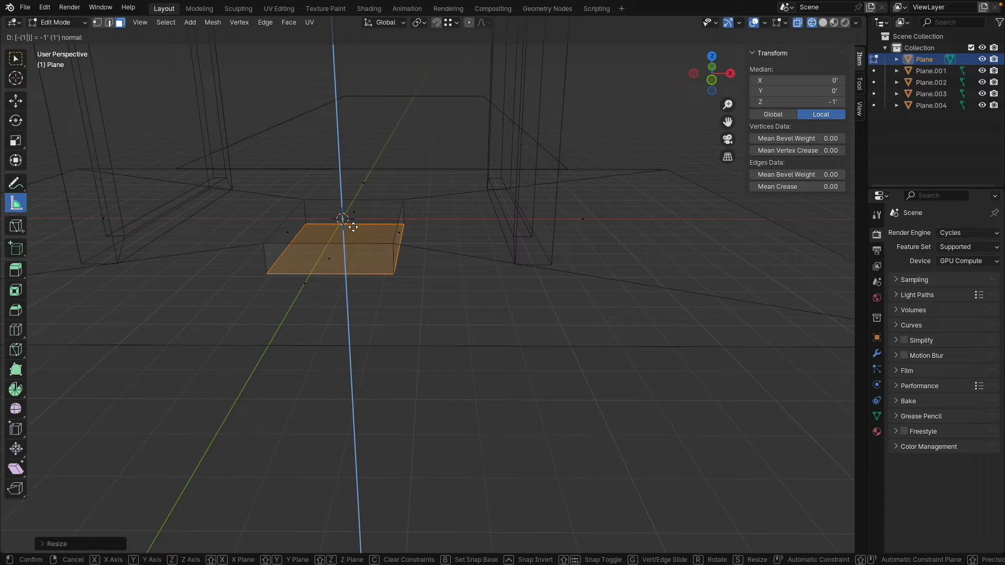
key("BackSpace")
key("BackSpace")
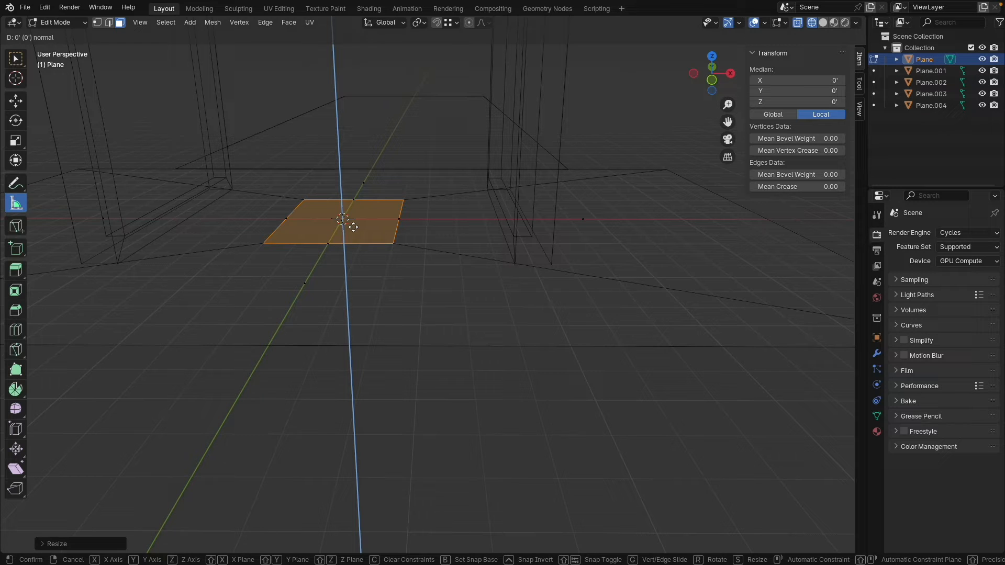
type("-6")
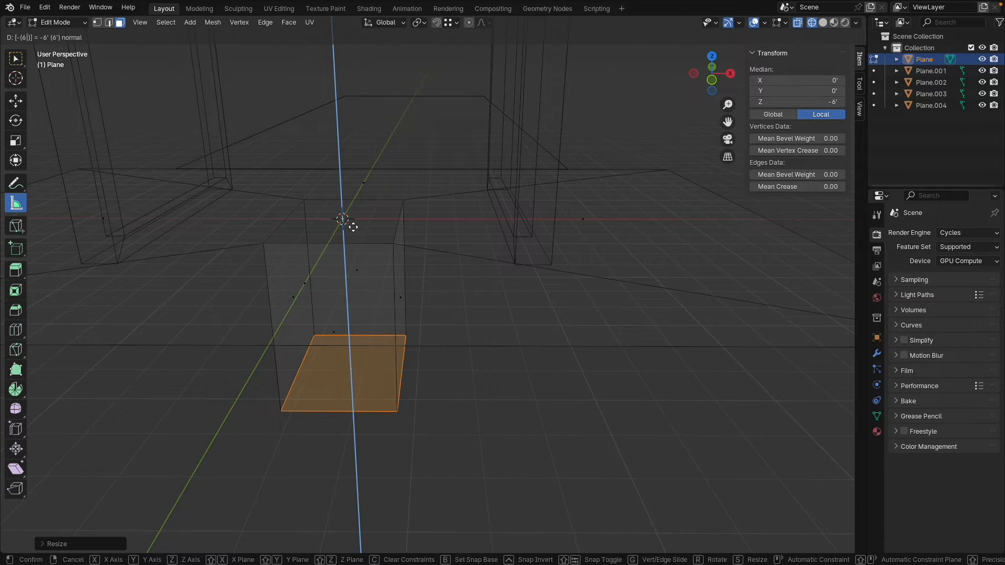
type("\"")
key("Return")
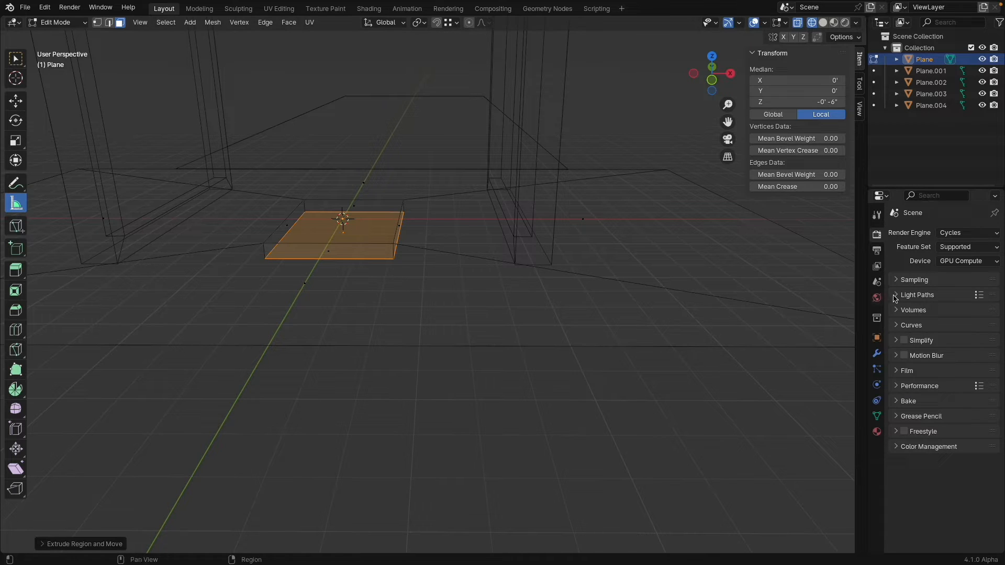
Open the scene's unit settings, and return the floor plane to Object Mode
left_click(877, 281)
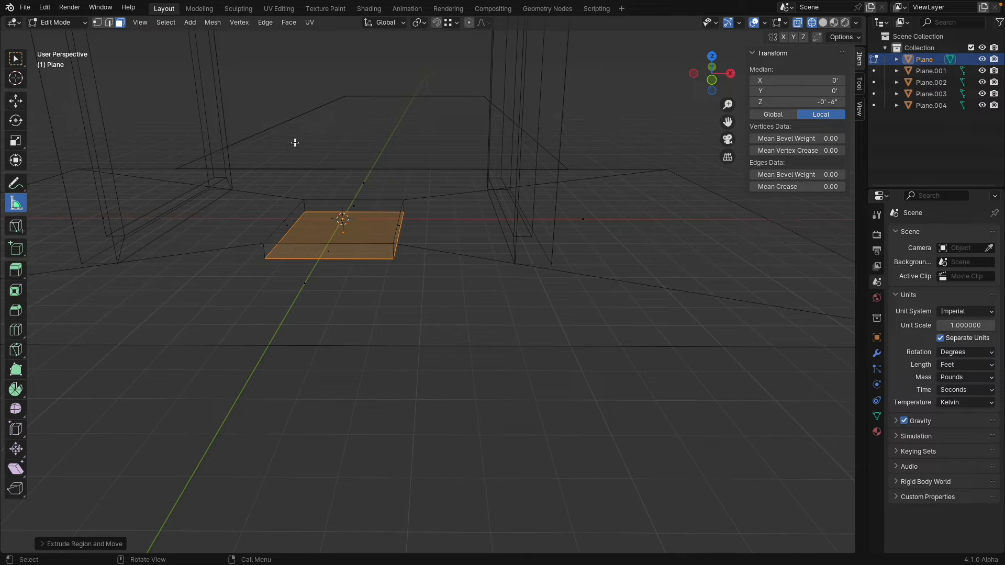
middle_click_drag(298, 150, 399, 218)
scroll(395, 214, "down", 5)
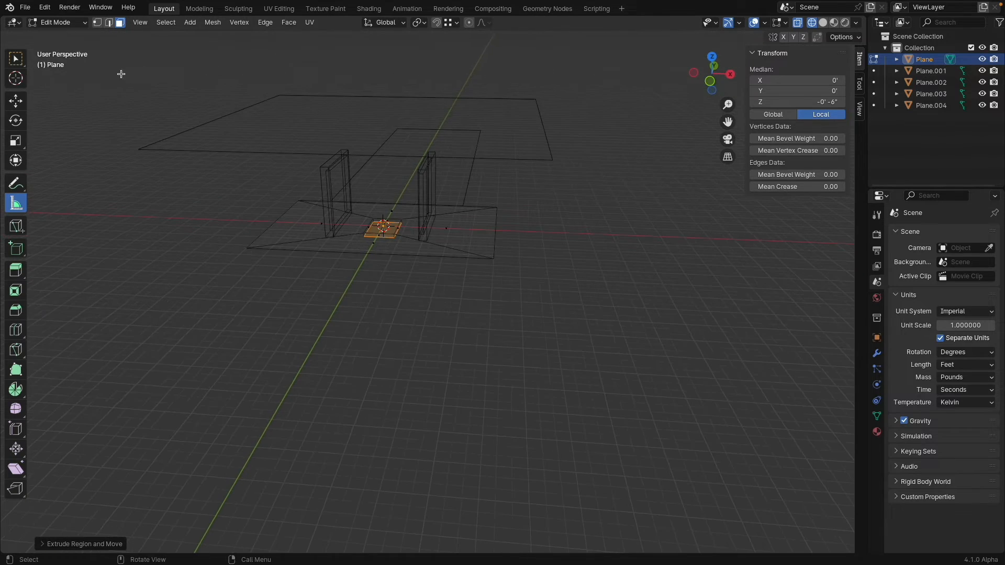
left_click(61, 21)
left_click(63, 35)
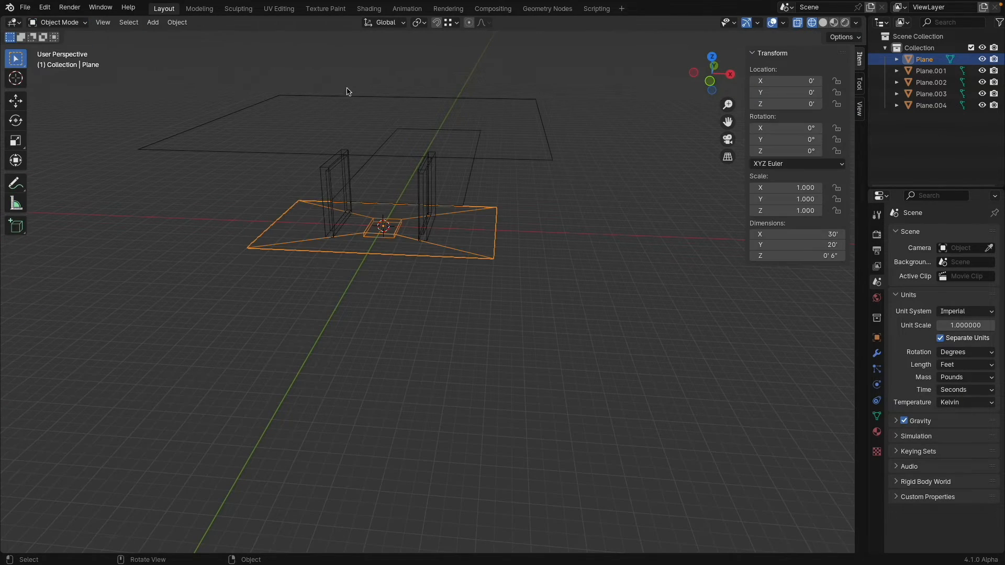
Inset the overhead plane's face in Edit Mode from the top view to about 10' square, between the slabs
left_click(354, 98)
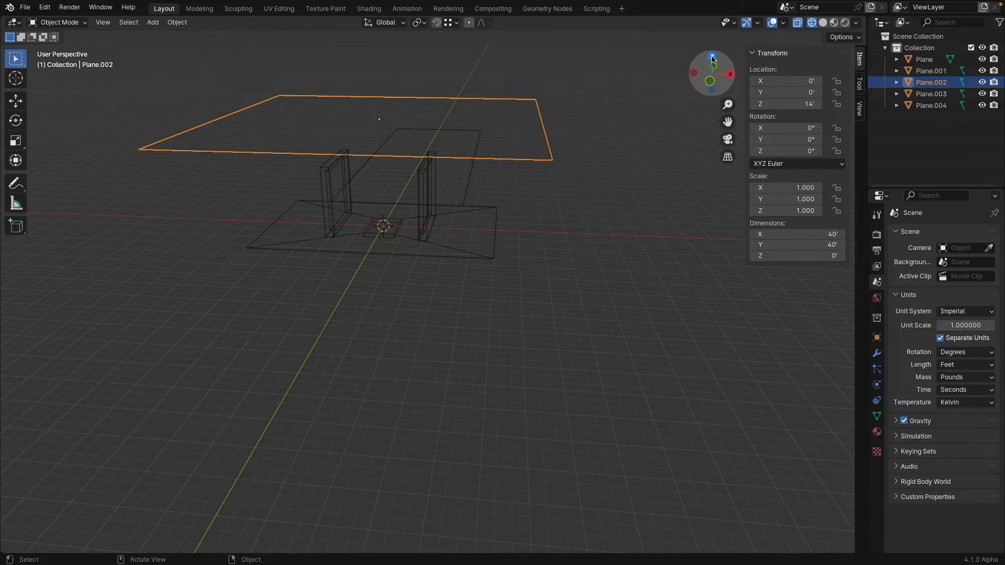
left_click(712, 58)
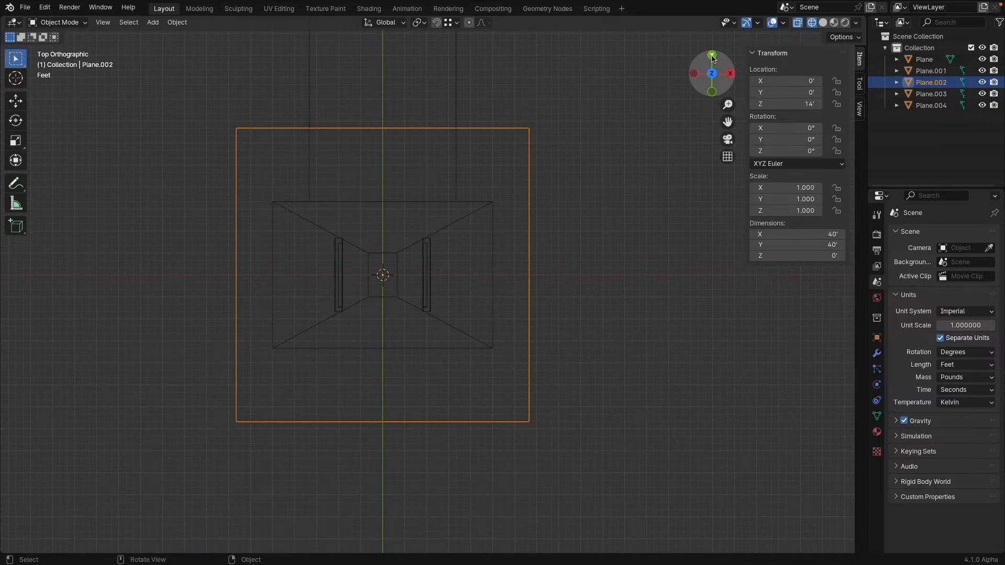
left_click(57, 22)
left_click(59, 48)
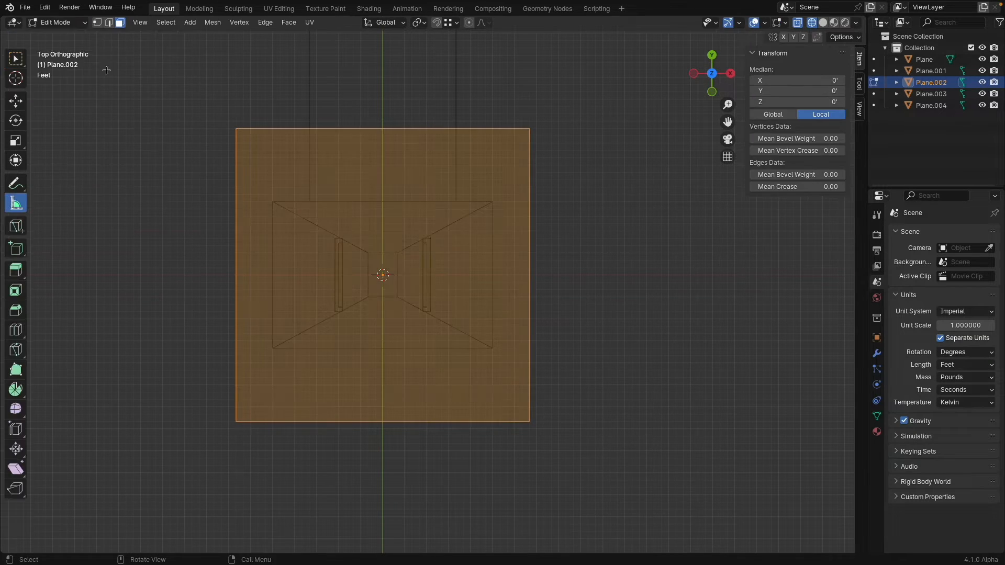
key("i")
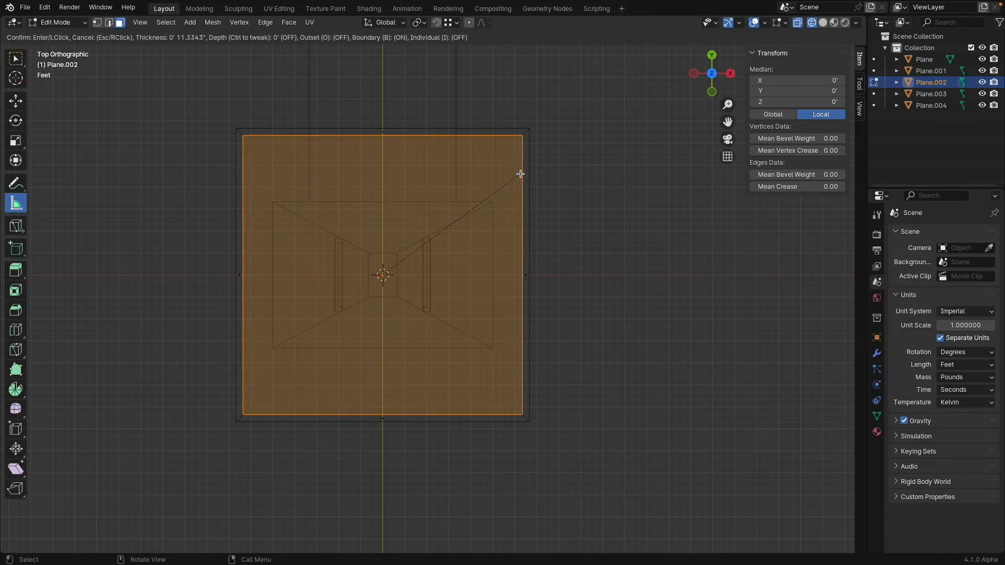
left_click(423, 224)
Delete the inset face to open a square hole in the middle of the overhead plane
scroll(410, 225, "up", 4)
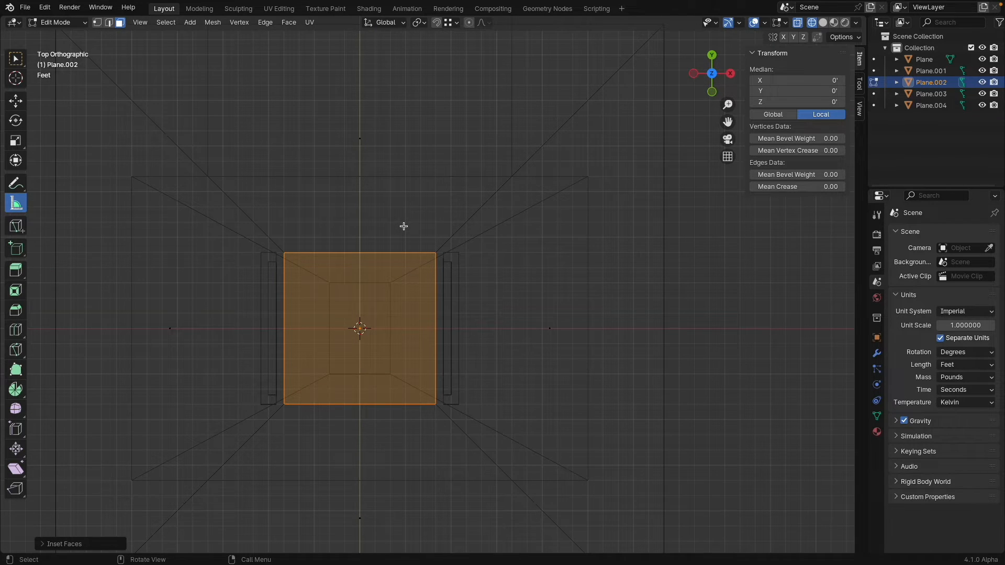
scroll(404, 226, "up", 4)
scroll(407, 228, "down", 2)
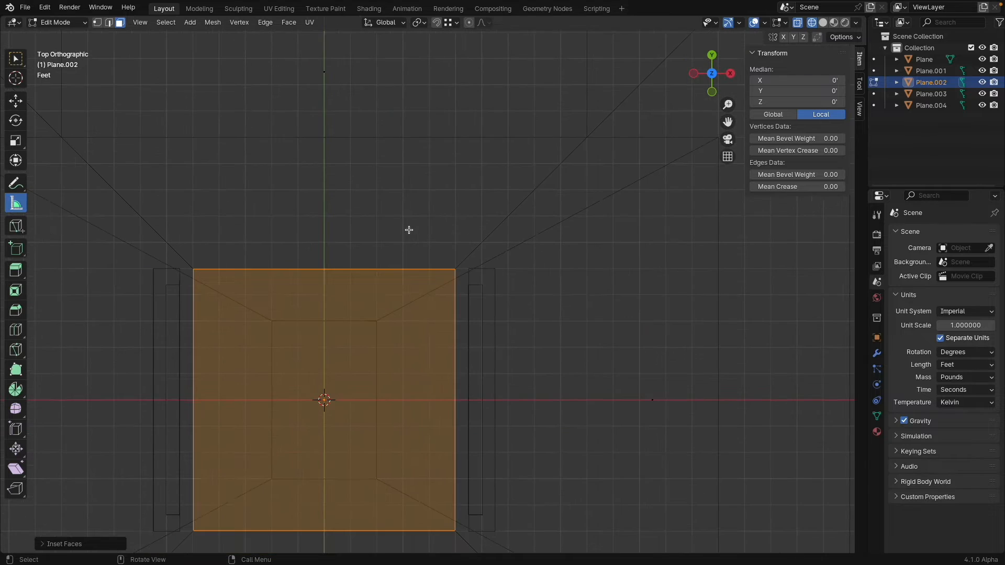
middle_click_drag(409, 229, 445, 164)
scroll(410, 182, "down", 3)
key("x")
left_click(413, 237)
Extrude all faces of the overhead plane 1' upward, and return to Object Mode with solid shading
key("a")
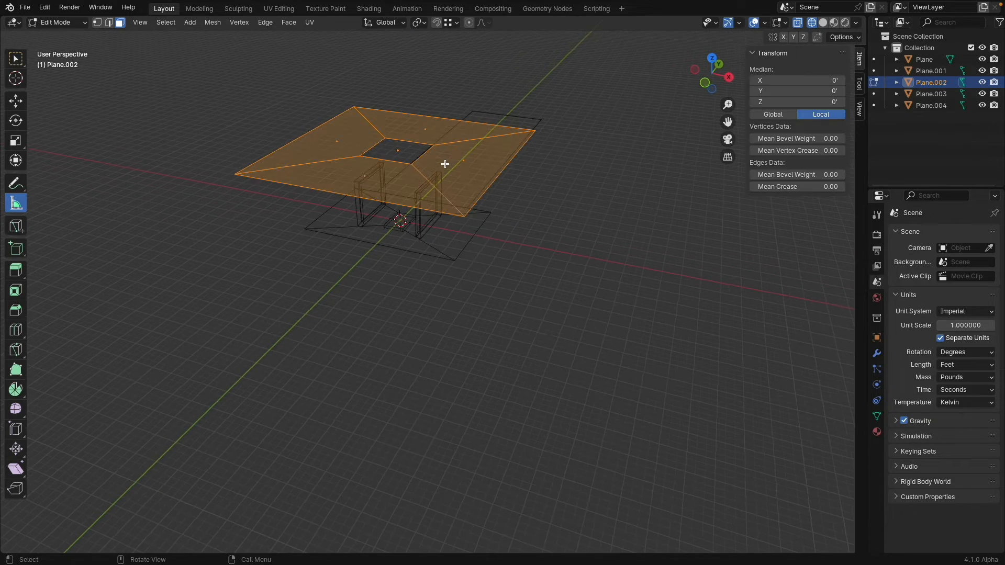
key("e")
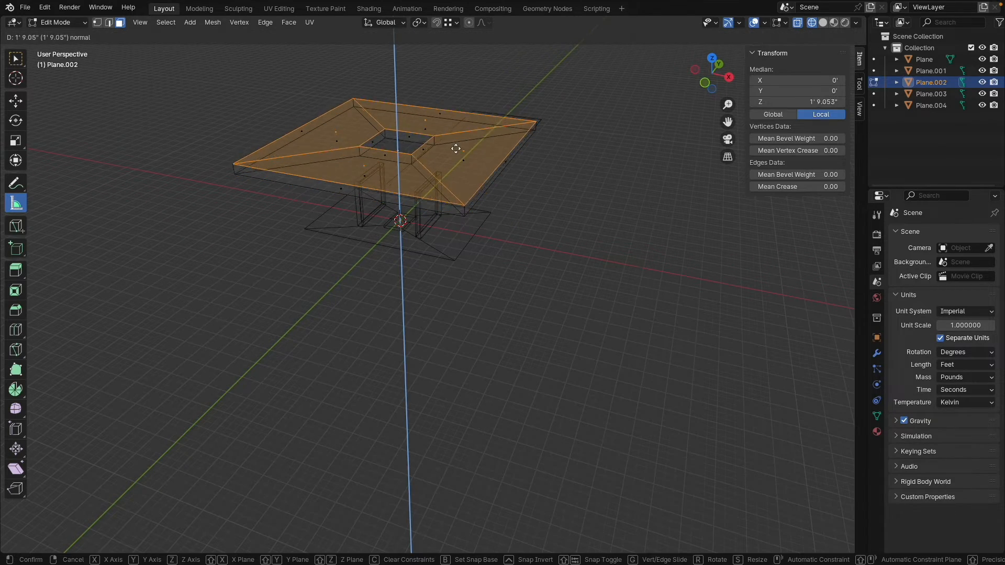
type("1")
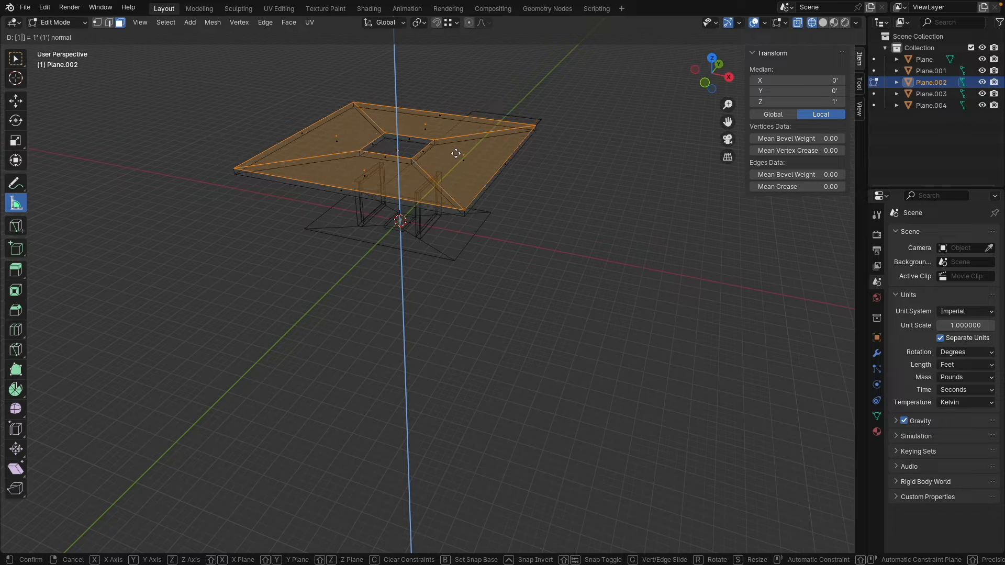
key("Return")
key("Tab")
key("shift+z")
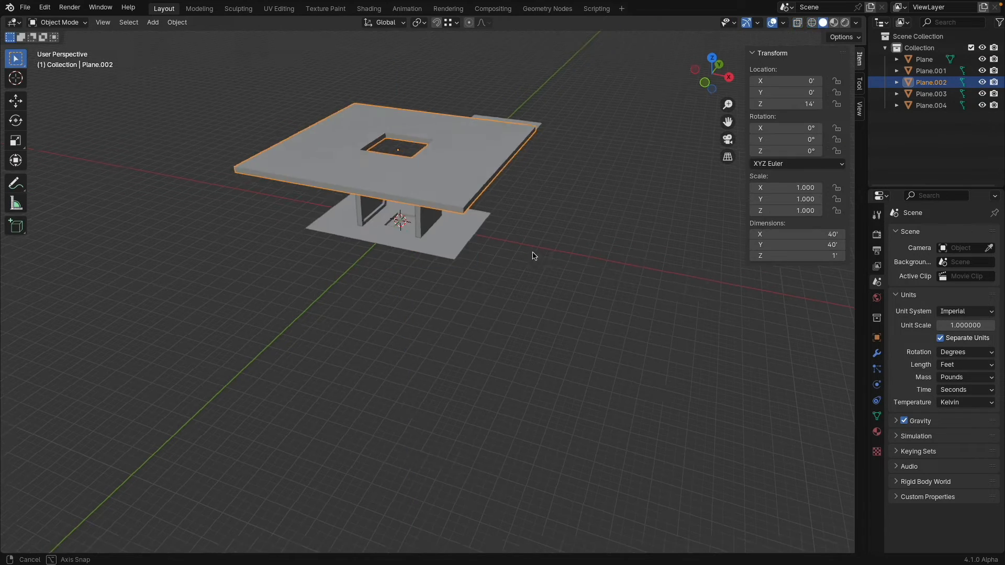
mouse_move(531, 253)
middle_mouse_down()
mouse_move(526, 207)
mouse_move(518, 225)
mouse_move(534, 246)
mouse_move(539, 228)
mouse_move(617, 242)
mouse_move(388, 207)
mouse_move(373, 224)
middle_mouse_up()
scroll(401, 222, "up", 6)
scroll(373, 224, "down", 3)
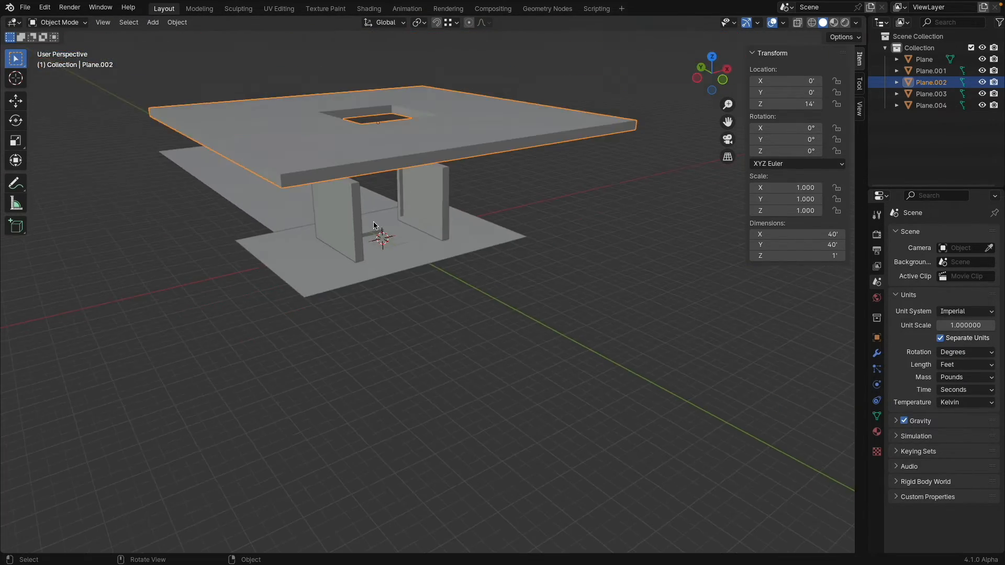
Add a mesh circle at the world origin, working in the wireframe top view
key("KP_7")
key("shift+z")
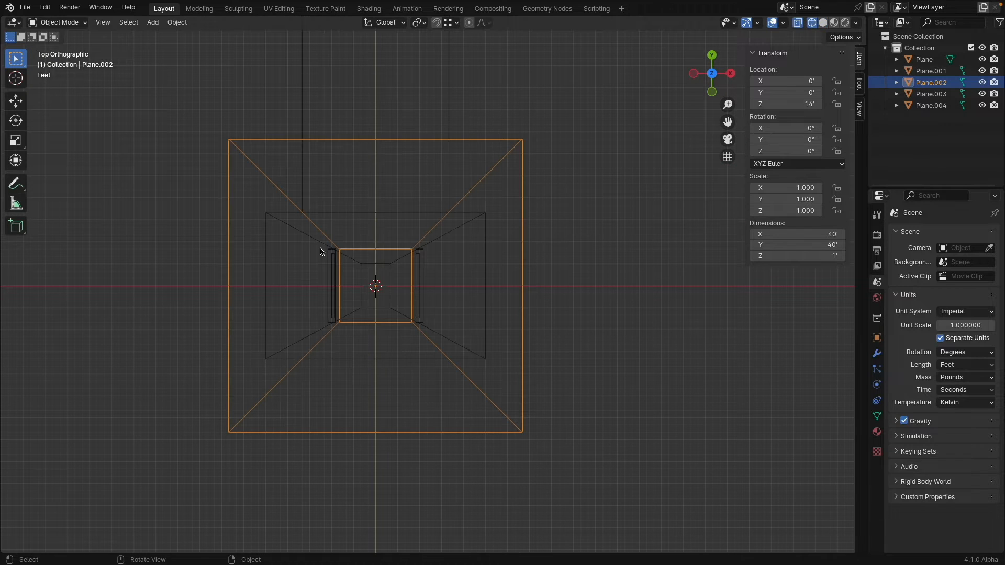
key("shift+a")
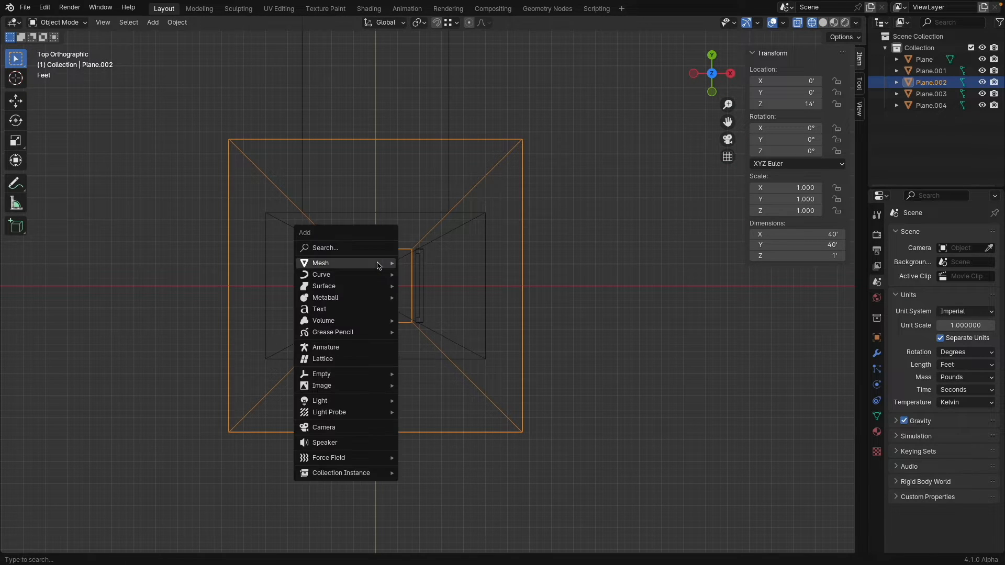
mouse_move(379, 266)
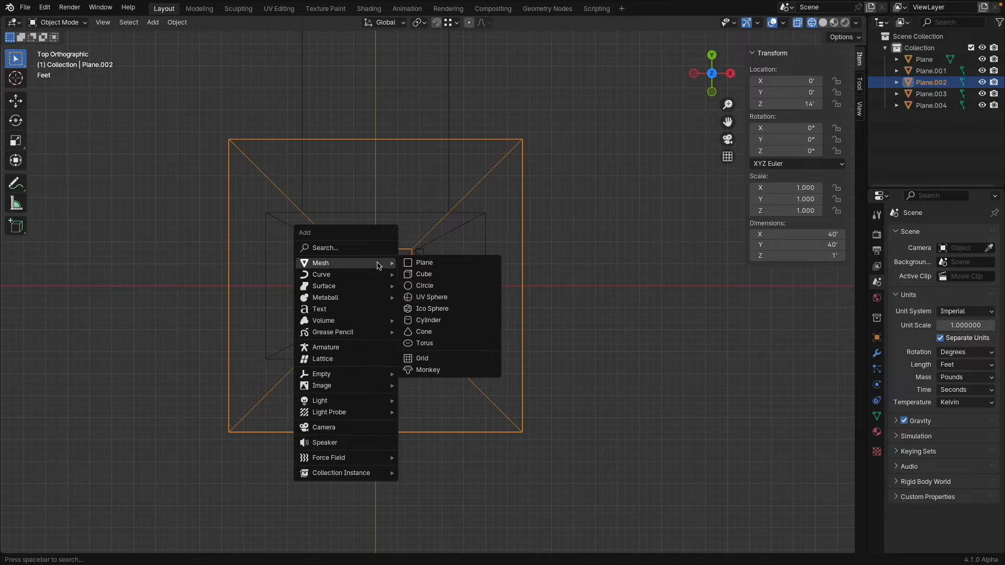
left_click(425, 287)
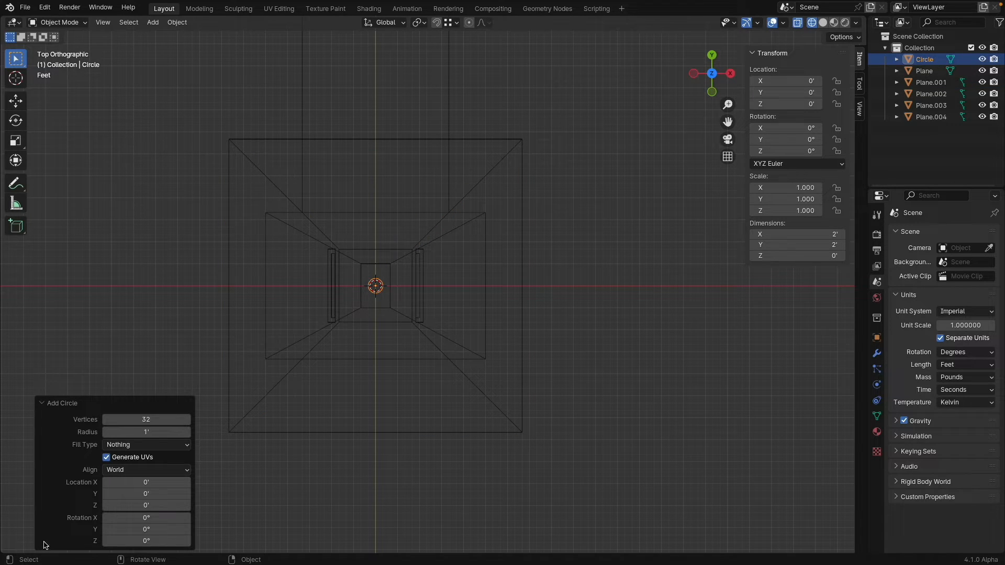
Set the new circle to 64 vertices and a radius of 3 inches
left_click(150, 419)
type("64")
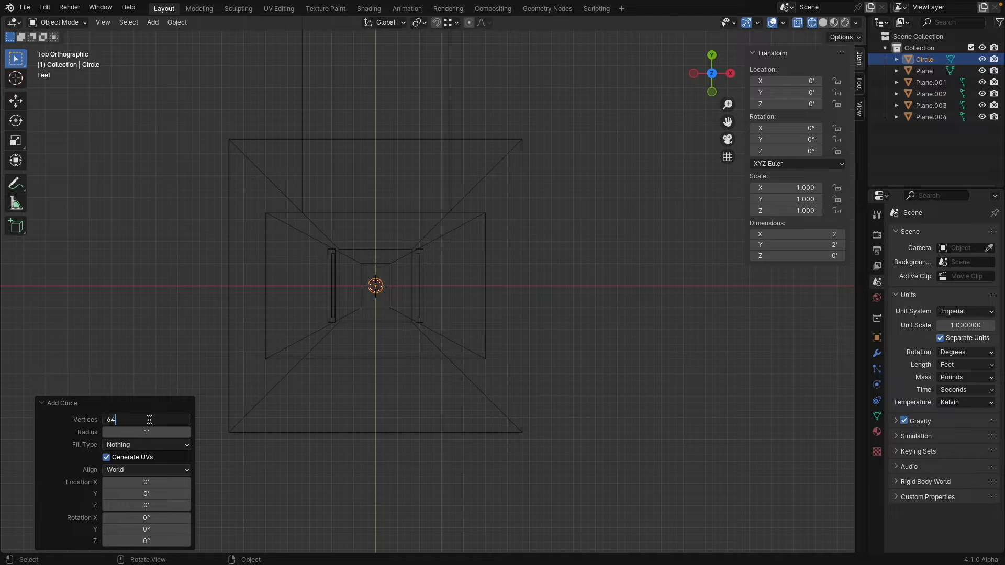
key("Return")
left_click(188, 433)
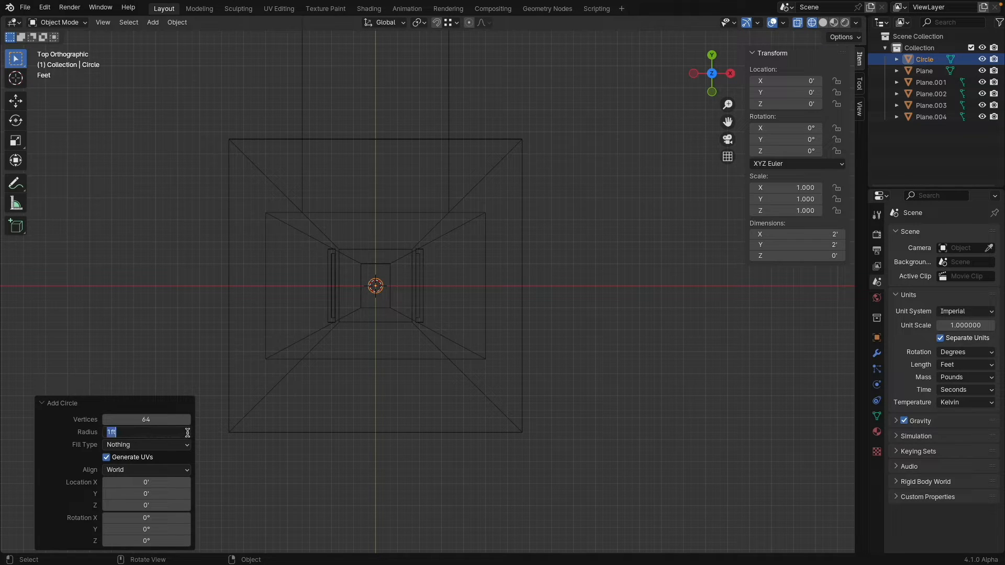
type("3")
key("Return")
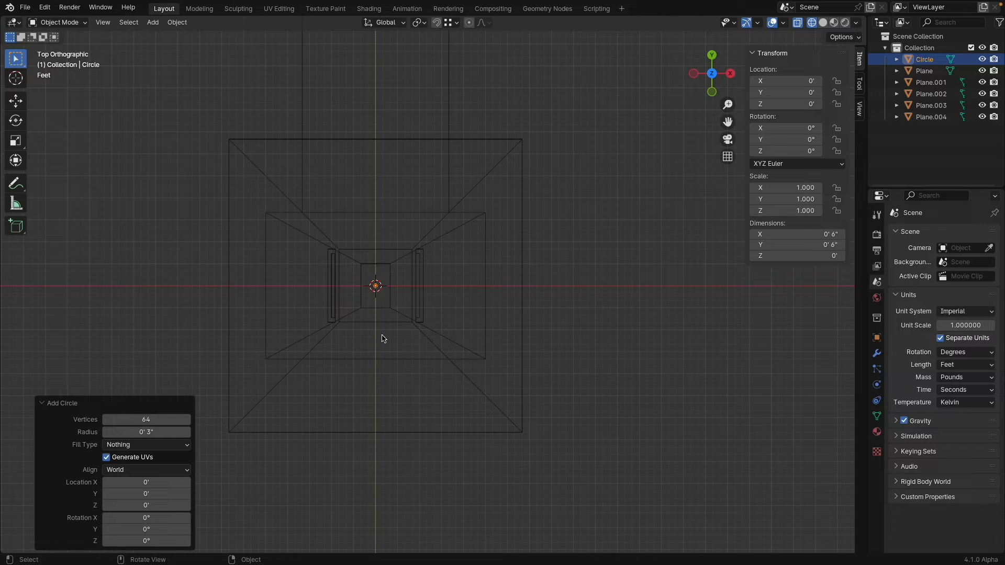
Position the circle at X -6' and Y -8', in line with the slab on the negative X side
scroll(379, 287, "up", 3)
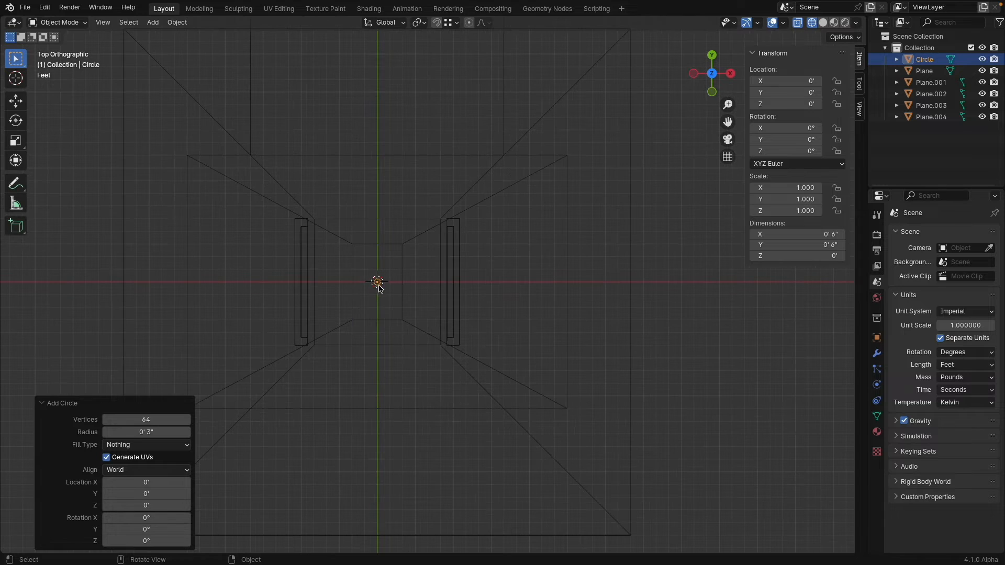
left_click(301, 285)
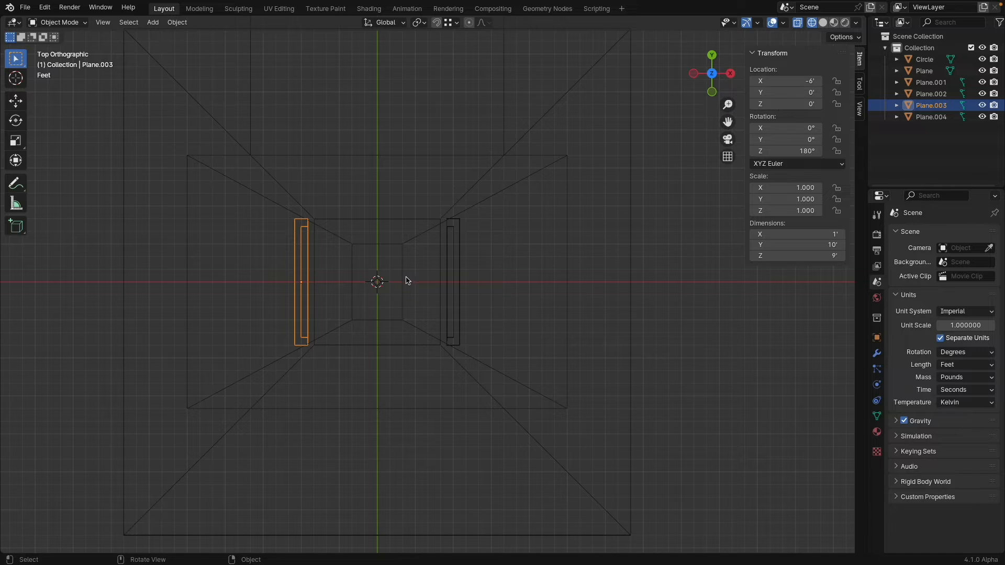
left_click(379, 284)
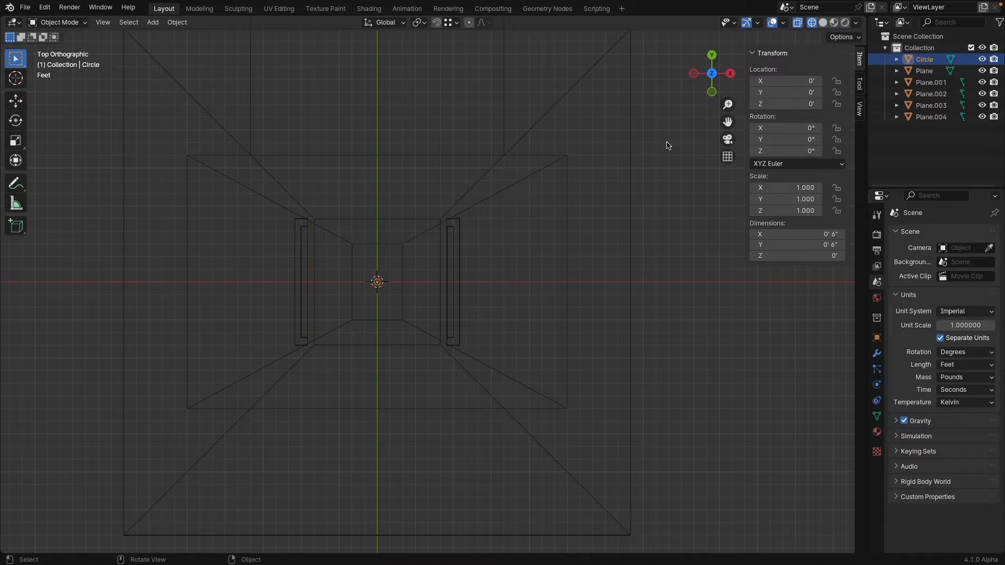
left_click(779, 92)
type("-6")
key("Return")
left_click(785, 83)
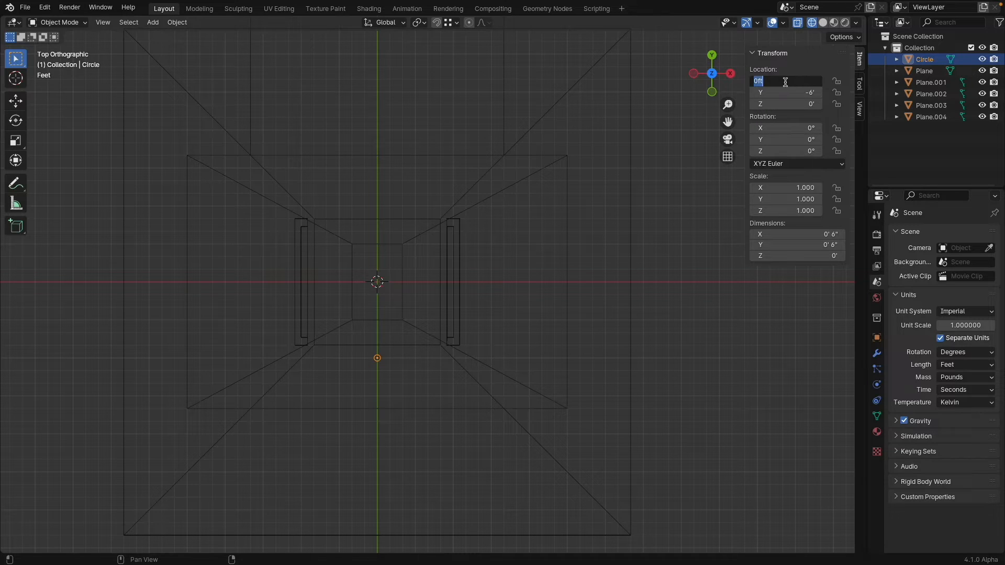
type("-6")
key("Return")
left_click(787, 93)
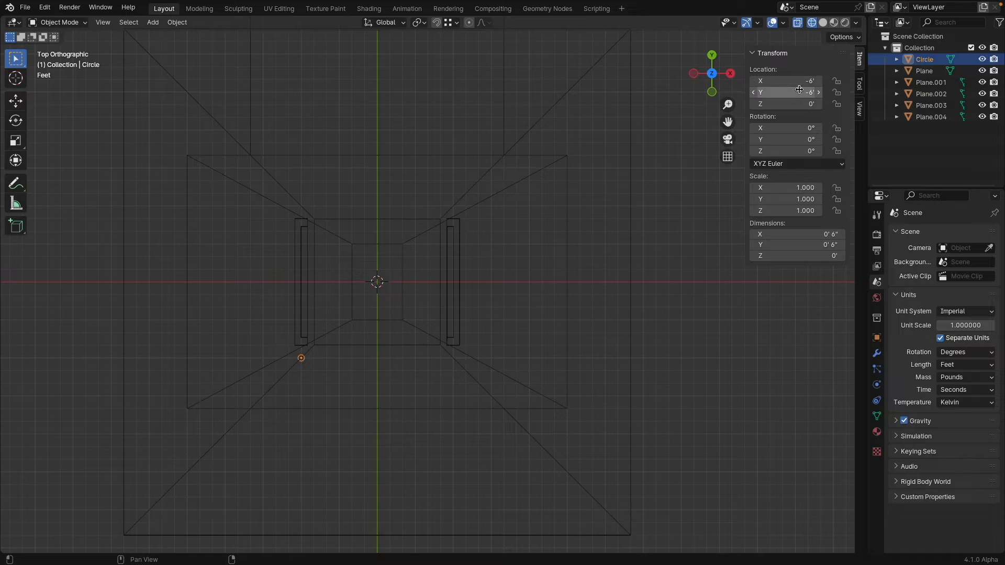
type("-8")
key("Return")
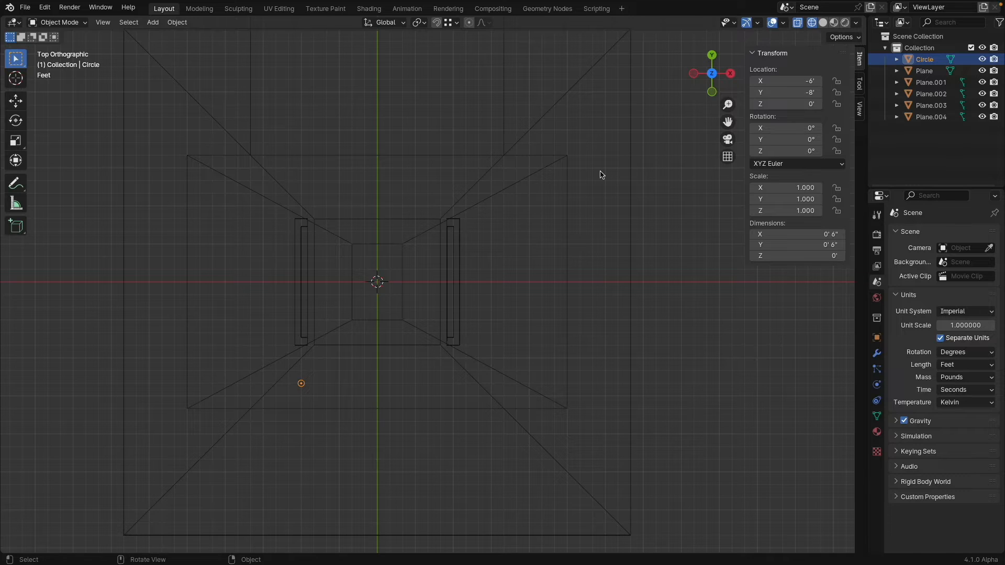
Make a linked duplicate of the circle and place it at X -6', Y 8'
key("shift+d")
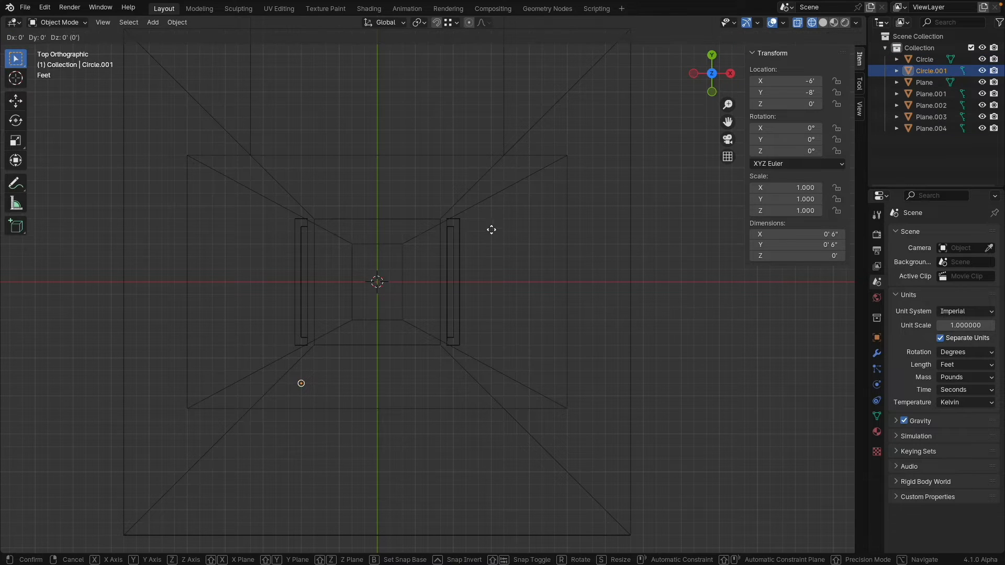
left_click(465, 114)
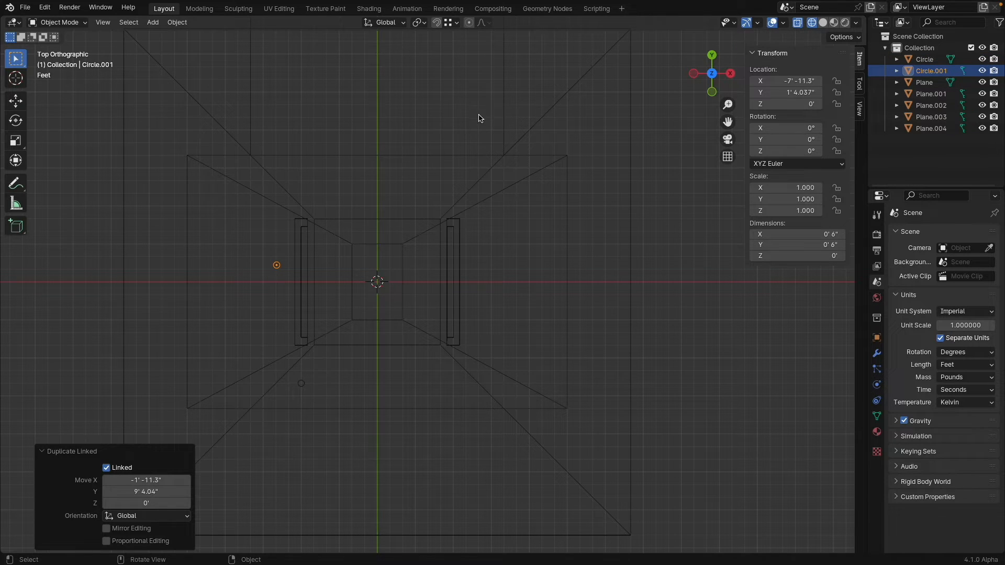
left_click(787, 81)
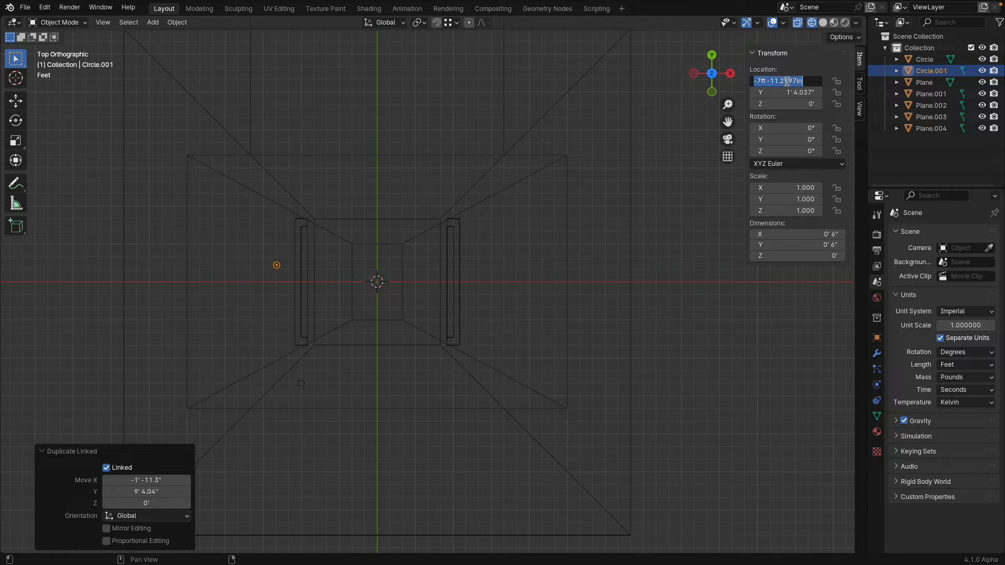
type("-6")
key("Return")
left_click(782, 92)
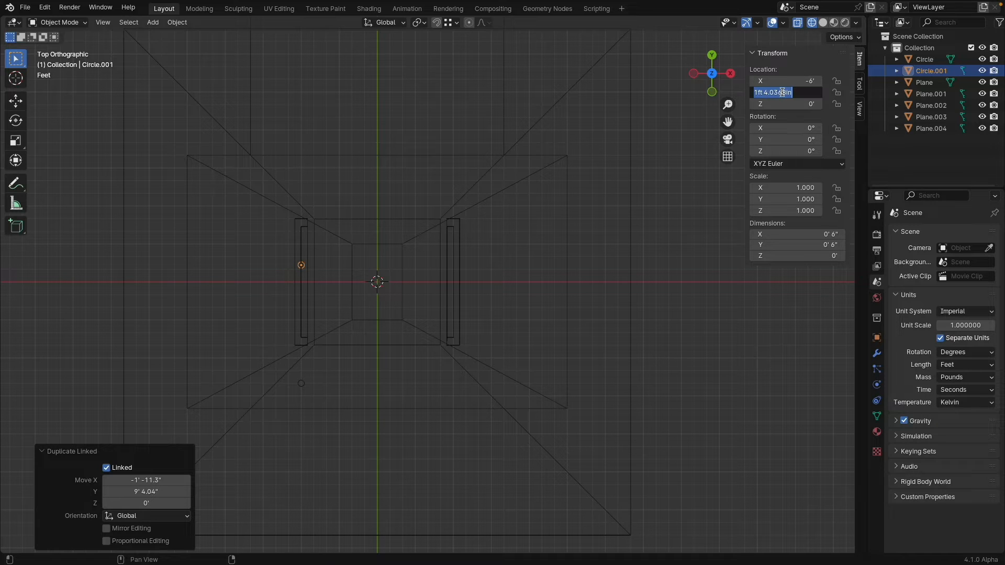
type("8")
key("Return")
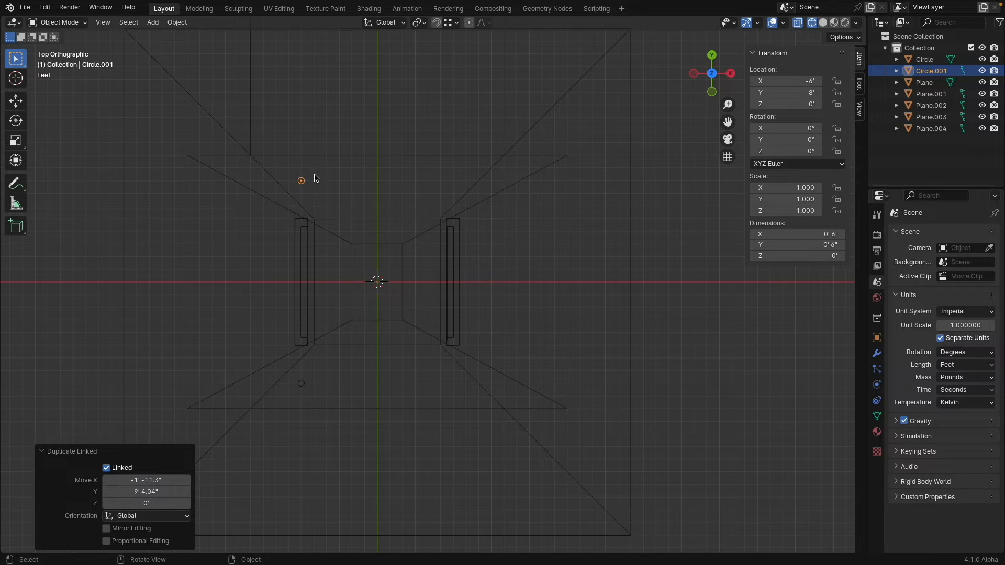
Make linked duplicates of both circles along the X axis, setting the active copy's X location to 6'
left_click(303, 385, "shift")
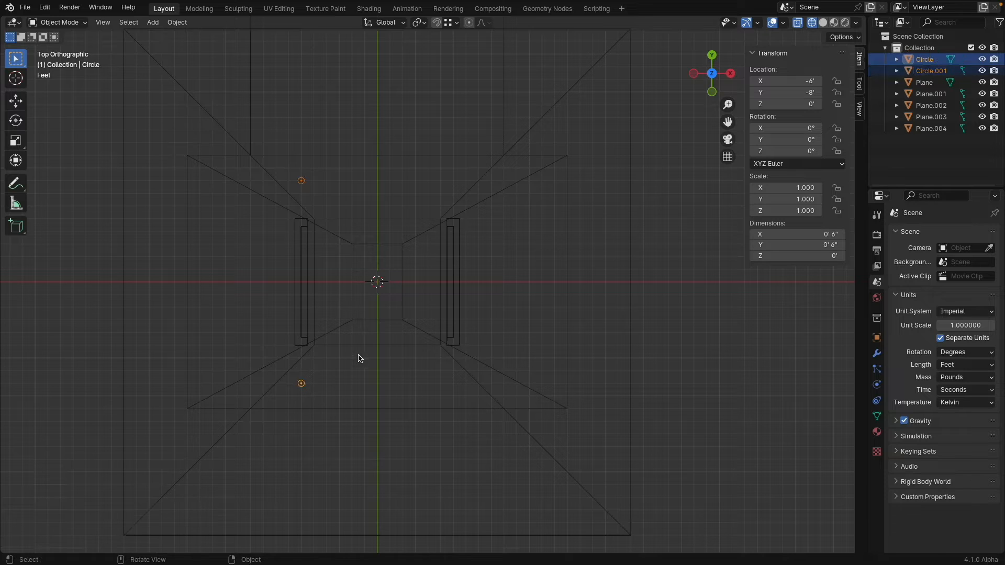
key("alt+d")
key("x")
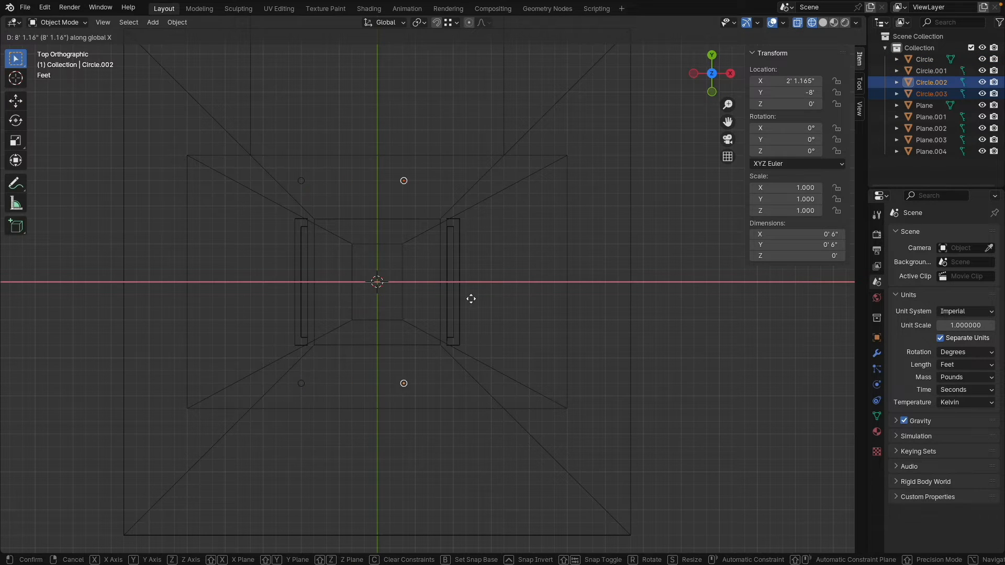
left_click(505, 298)
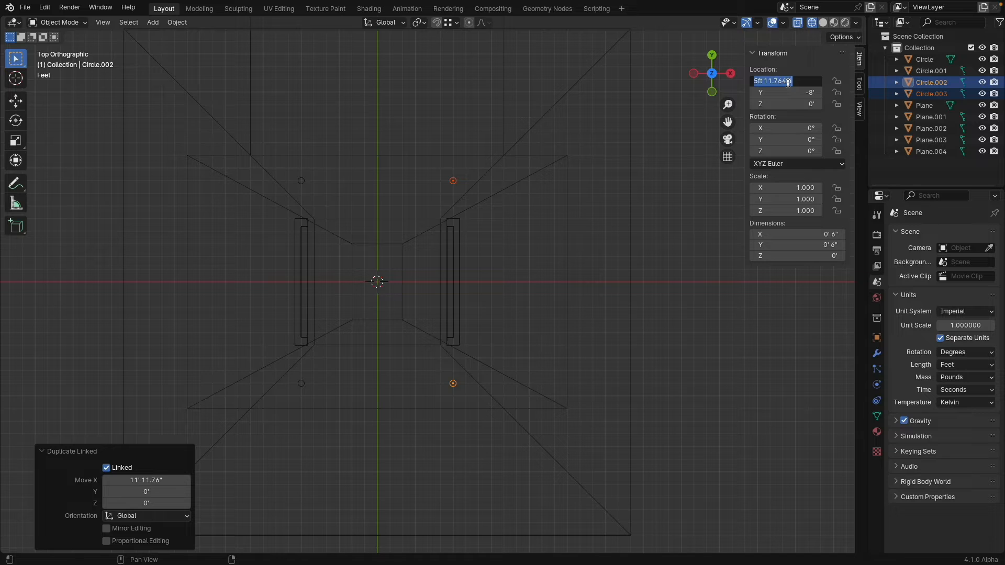
type("6")
key("Return")
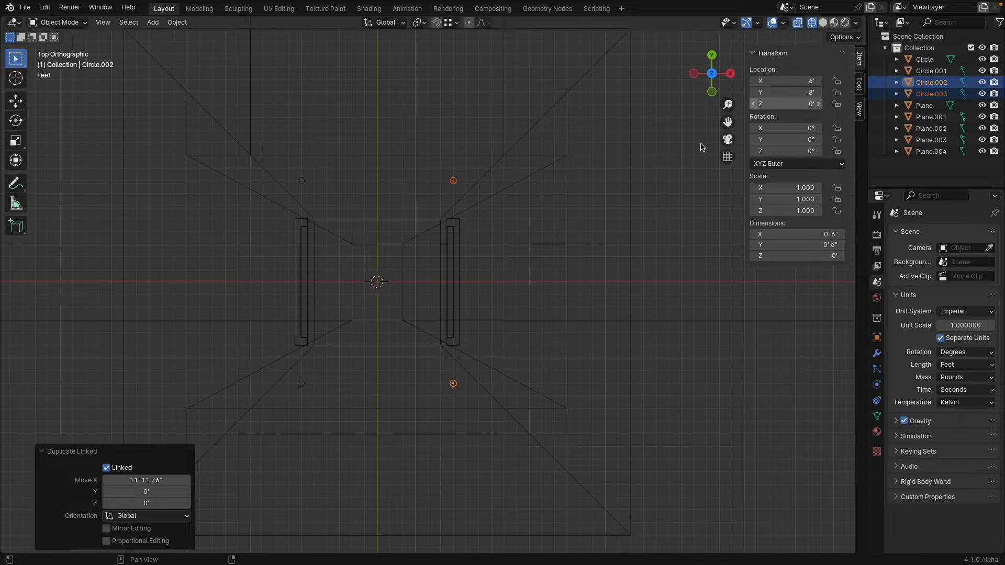
Open the circle at X 6', Y -8' in Edit Mode and try to extrude it
middle_click_drag(471, 340, 473, 250)
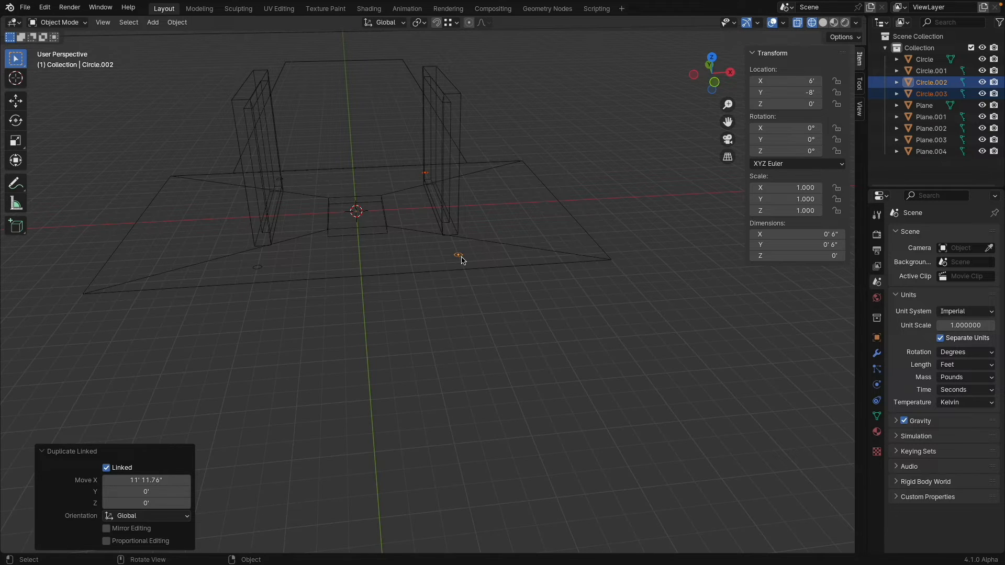
left_click(463, 260)
key("Tab")
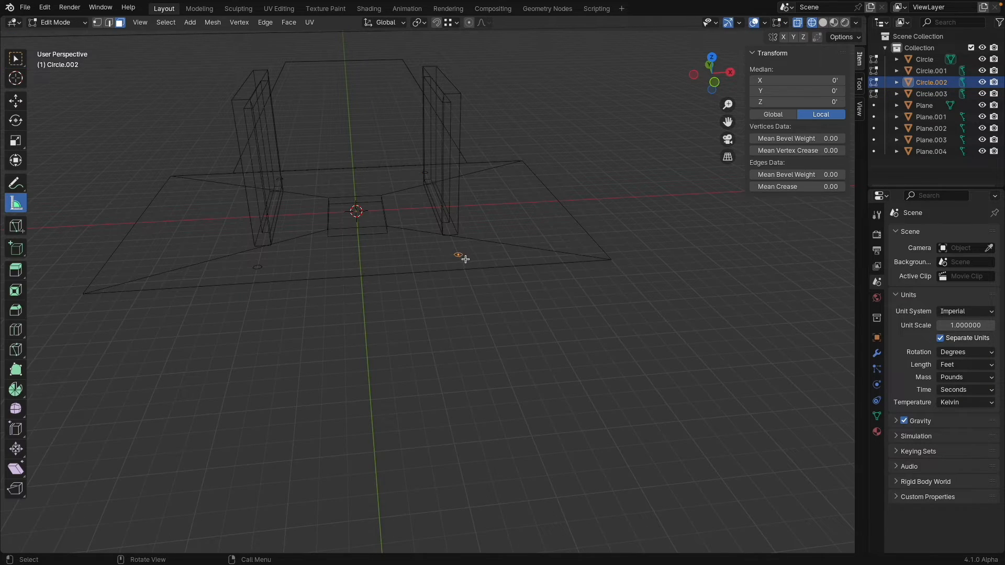
key("g")
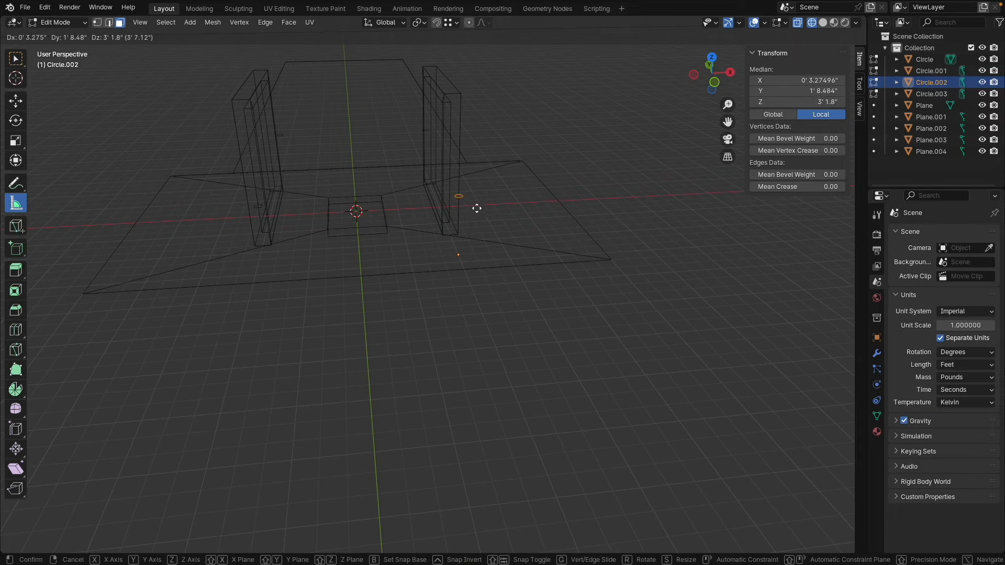
key("Escape")
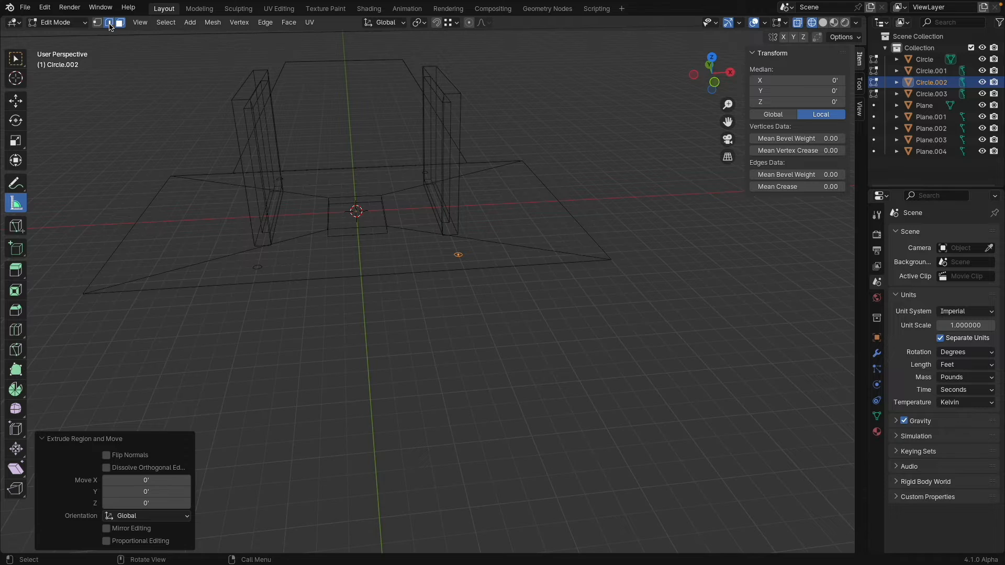
Extrude the circle's edges upward along Z by about 7' 11" in edge select mode, forming the column walls
left_click(109, 22)
scroll(451, 243, "up", 8)
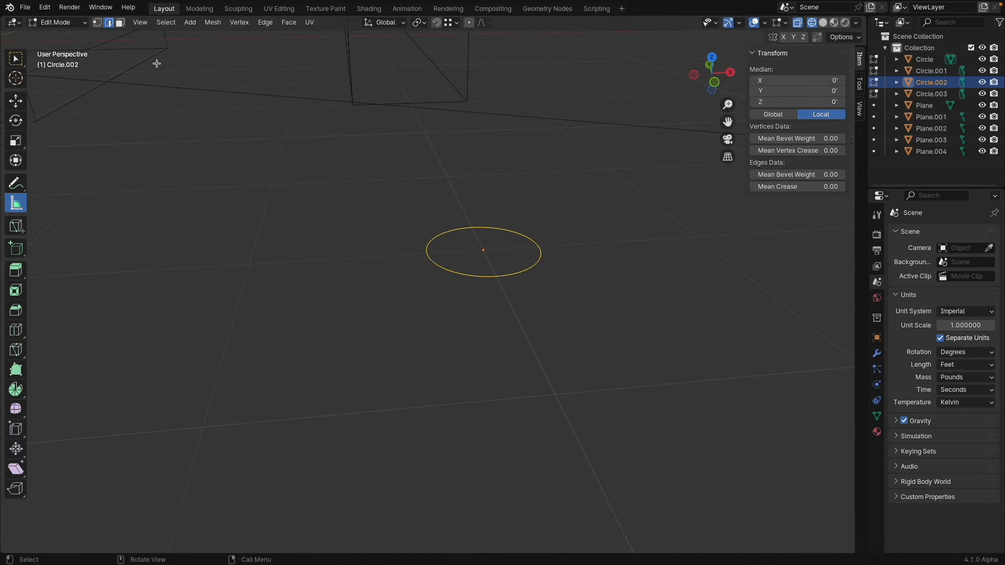
left_click(103, 24)
scroll(413, 230, "down", 6)
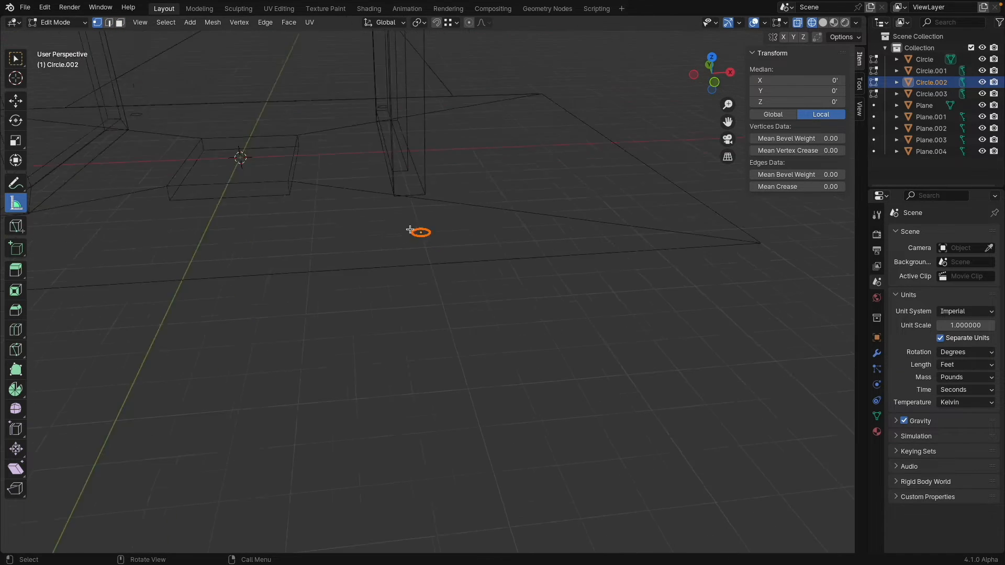
middle_click_drag(412, 231, 433, 336, "shift")
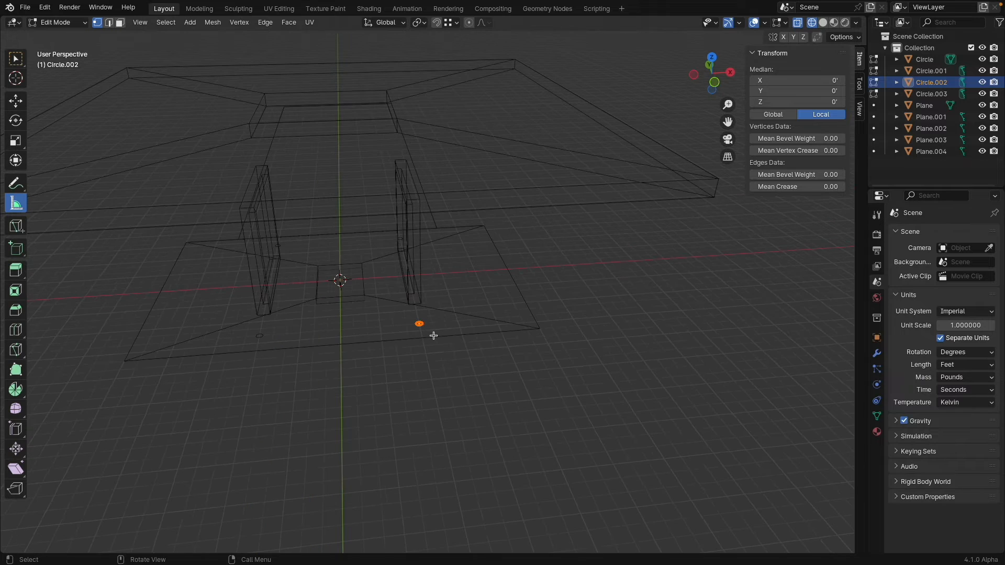
left_click(109, 22)
key("e")
key("z")
left_click(430, 232)
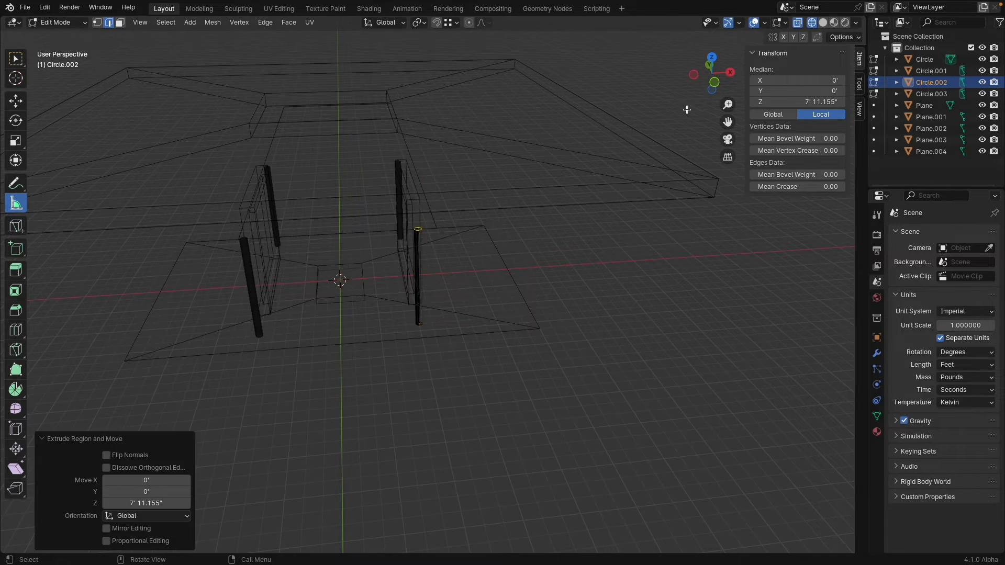
Raise the column's top edge loop along Z in the front view, snapping it to the roof's underside at 14'
left_click(713, 82)
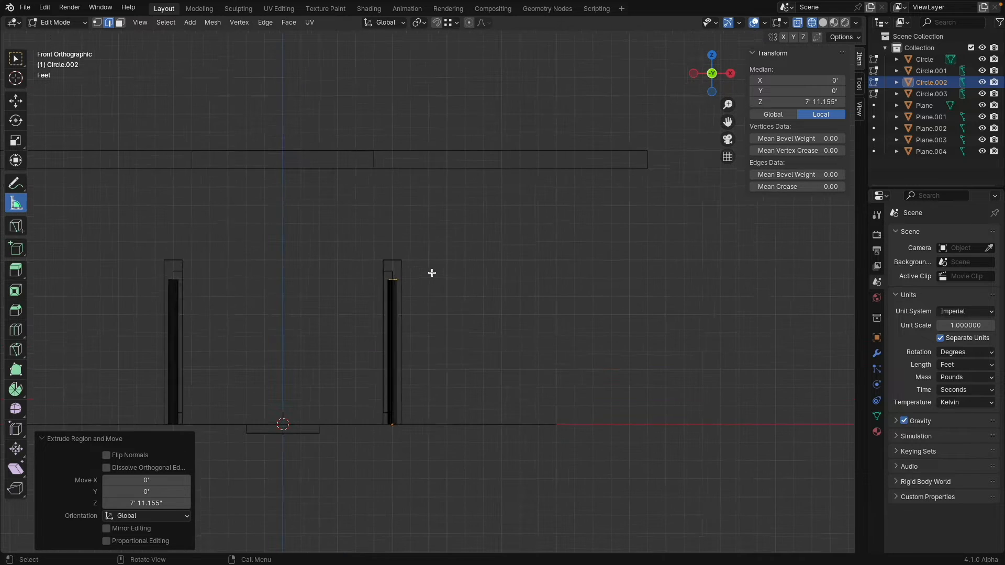
scroll(431, 272, "down", 1)
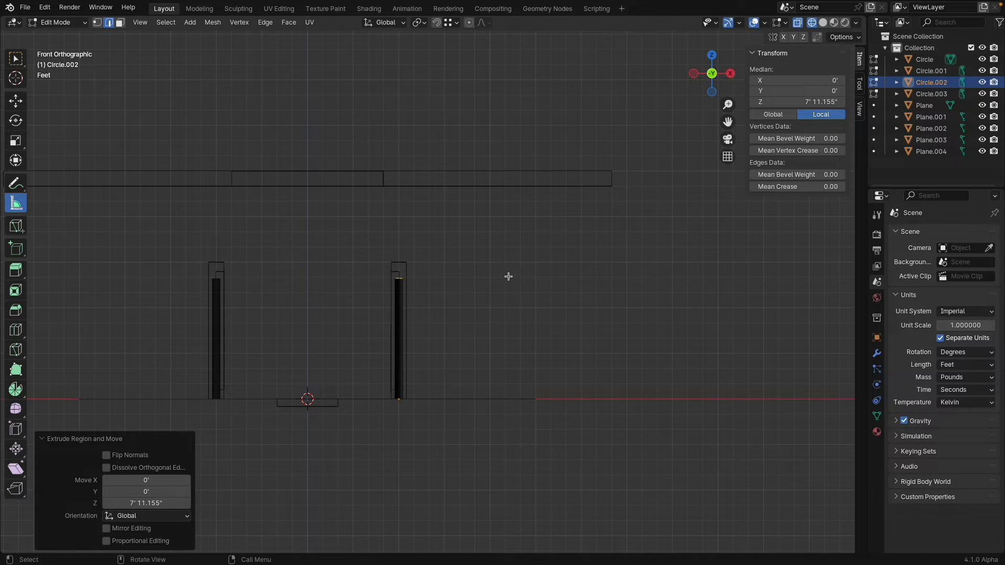
key("g")
key("z")
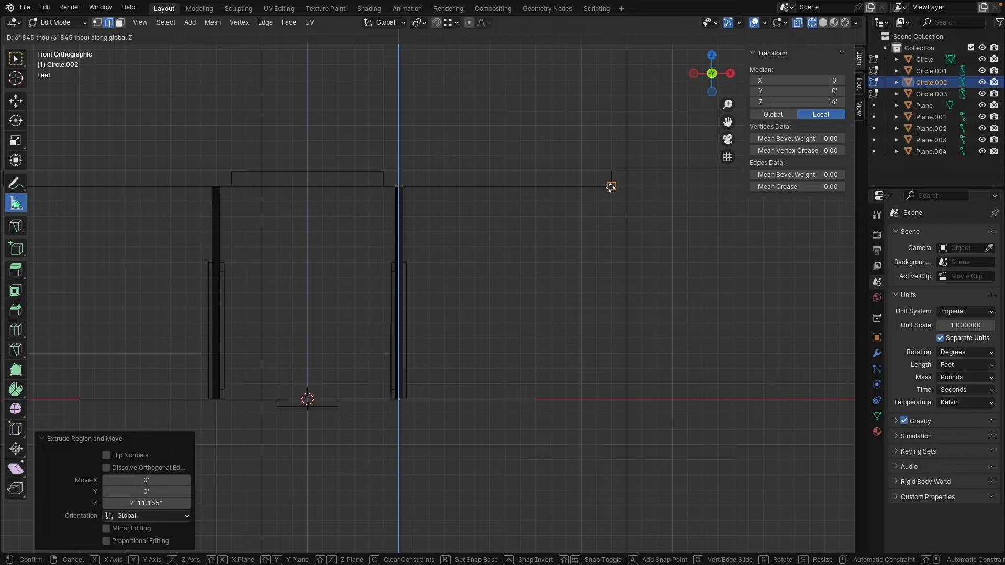
left_click(611, 187)
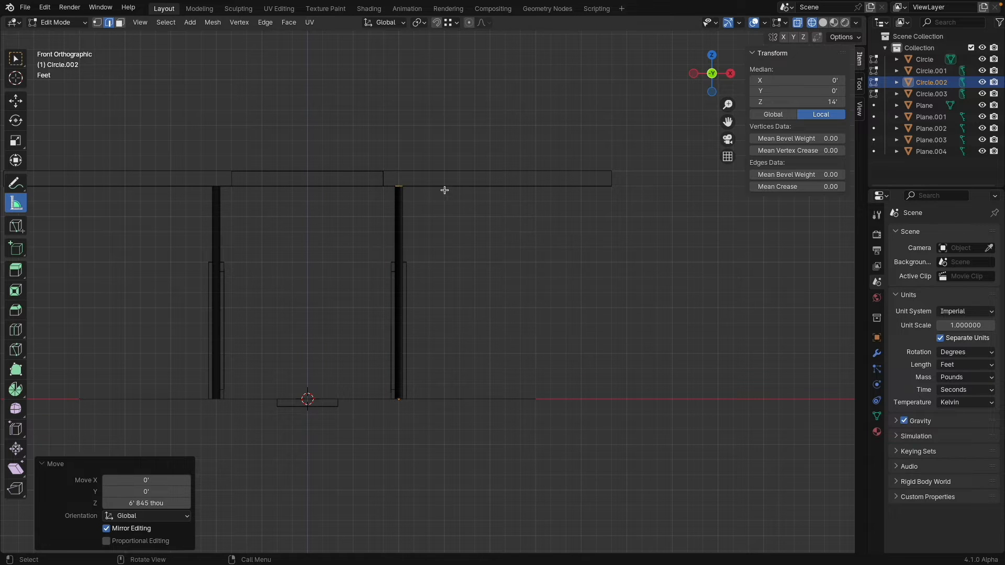
scroll(398, 183, "up", 4)
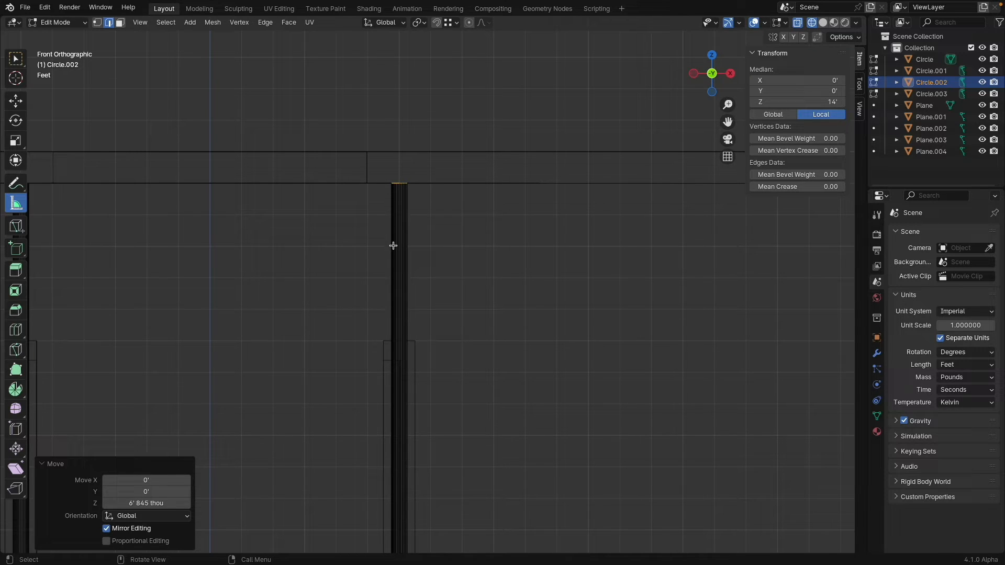
Lower the column's top edge loop 2' along Z
key("g")
type("z")
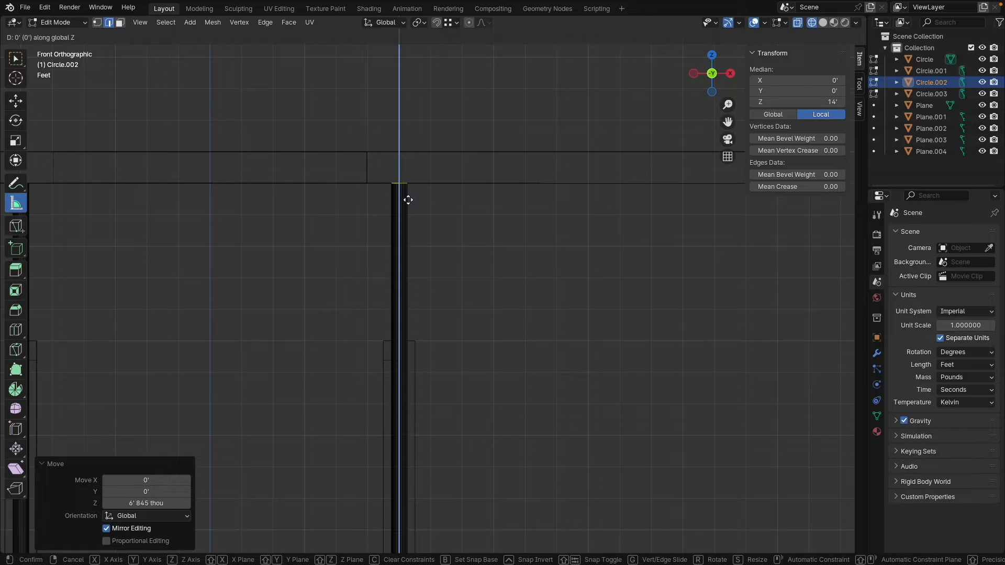
type("-2")
key("Return")
scroll(493, 263, "down", 2)
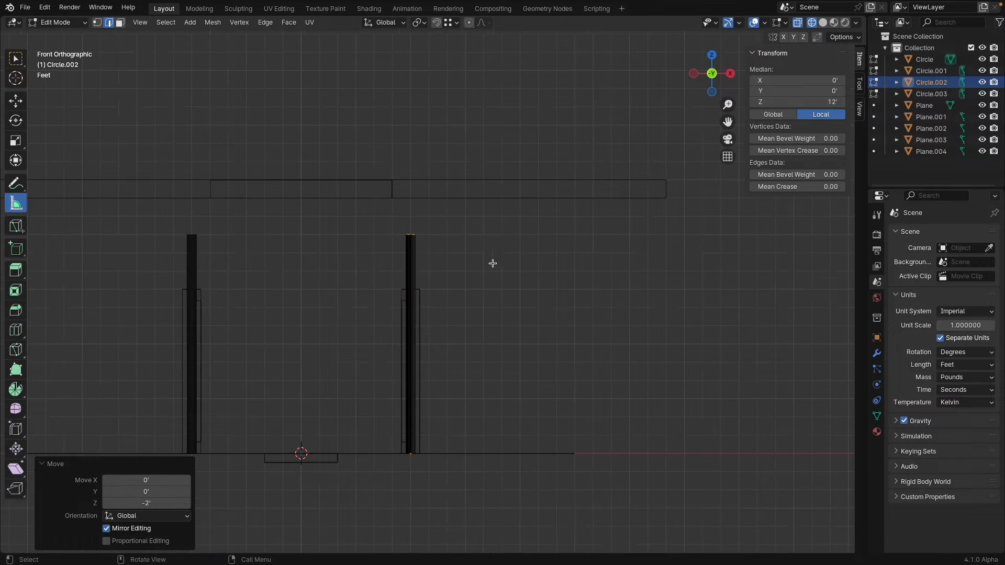
Raise the column's top edge loop along Z, snapping it to the roof's underside at 14', and return to Object Mode with solid shading
key("g")
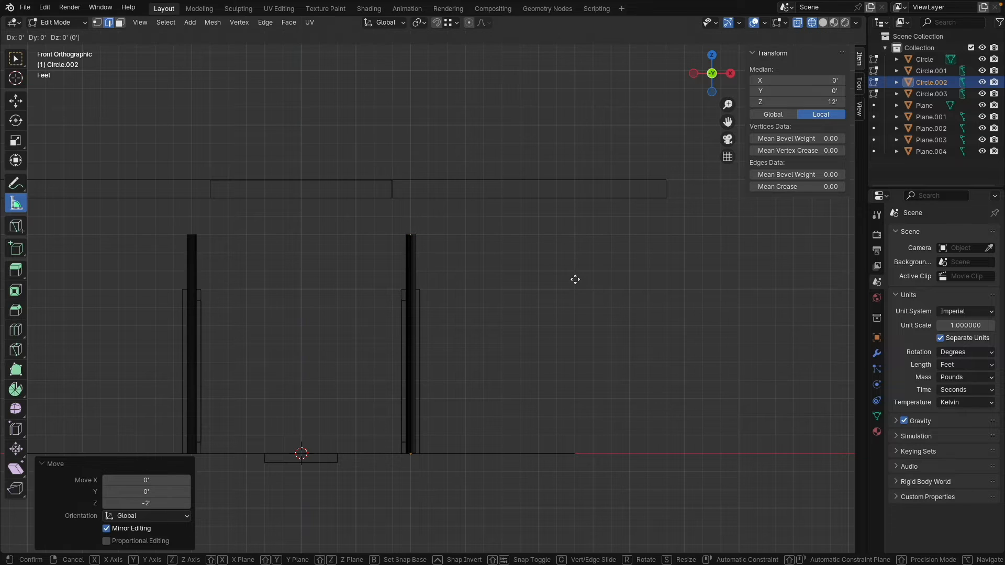
key("z")
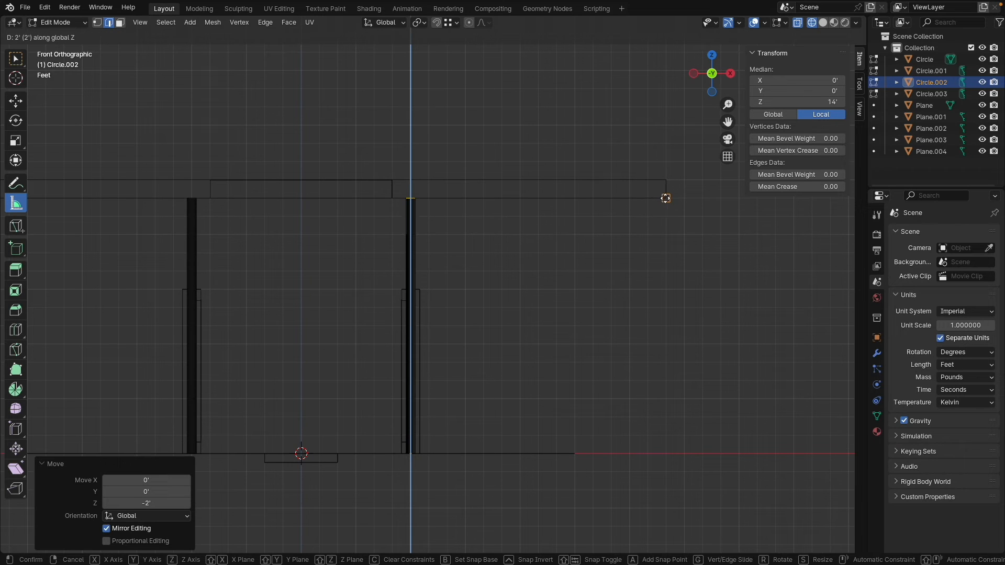
left_click(666, 198)
scroll(424, 270, "down", 2)
mouse_move(424, 269)
middle_mouse_down()
mouse_move(478, 308)
mouse_move(599, 280)
mouse_move(516, 281)
middle_mouse_up()
key("Tab")
key("shift+z")
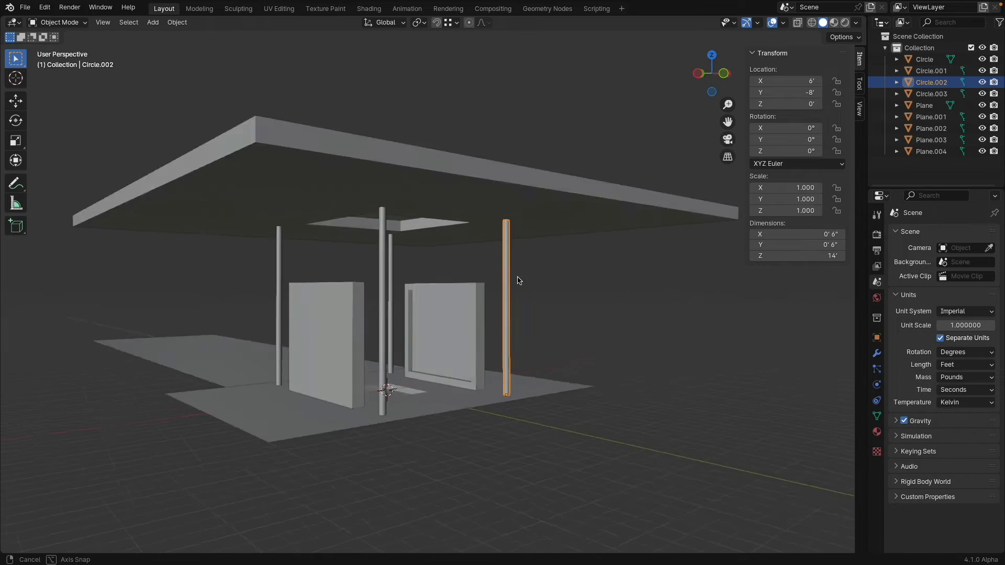
Select all four round columns together and shade them smooth
scroll(513, 253, "up", 4)
scroll(513, 253, "down", 2)
scroll(245, 234, "up", 1)
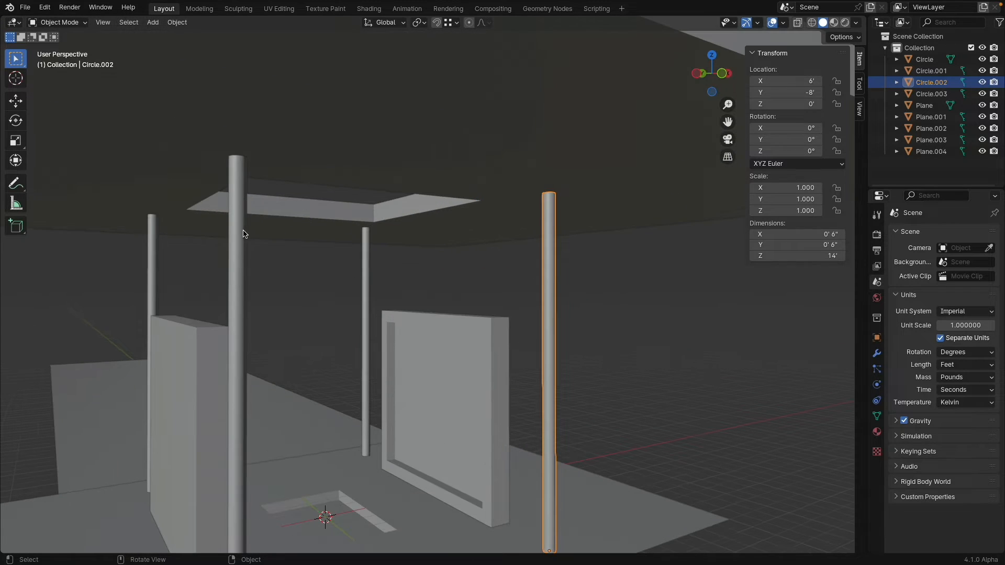
left_click(152, 256, "shift")
left_click(236, 254, "shift")
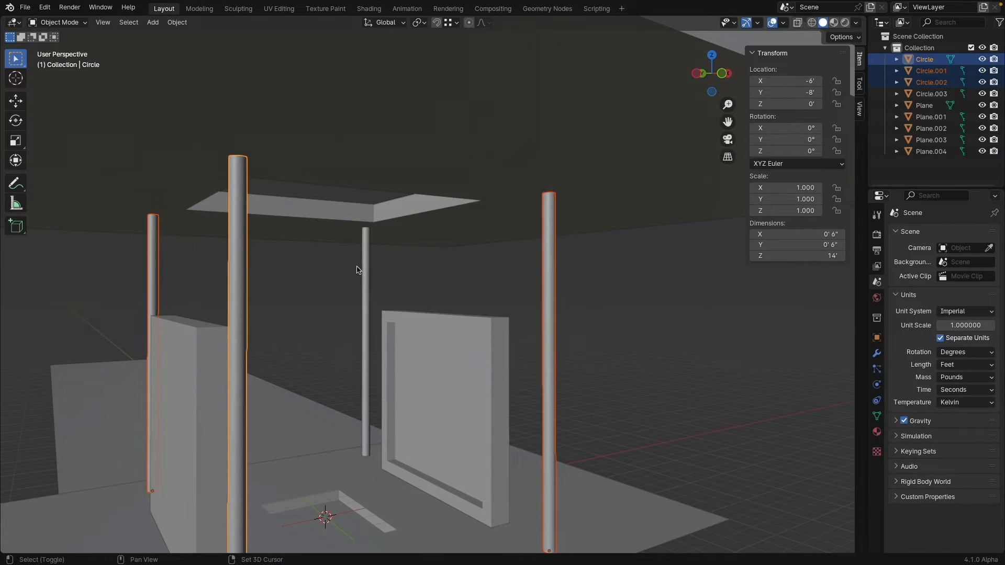
left_click(365, 263, "shift")
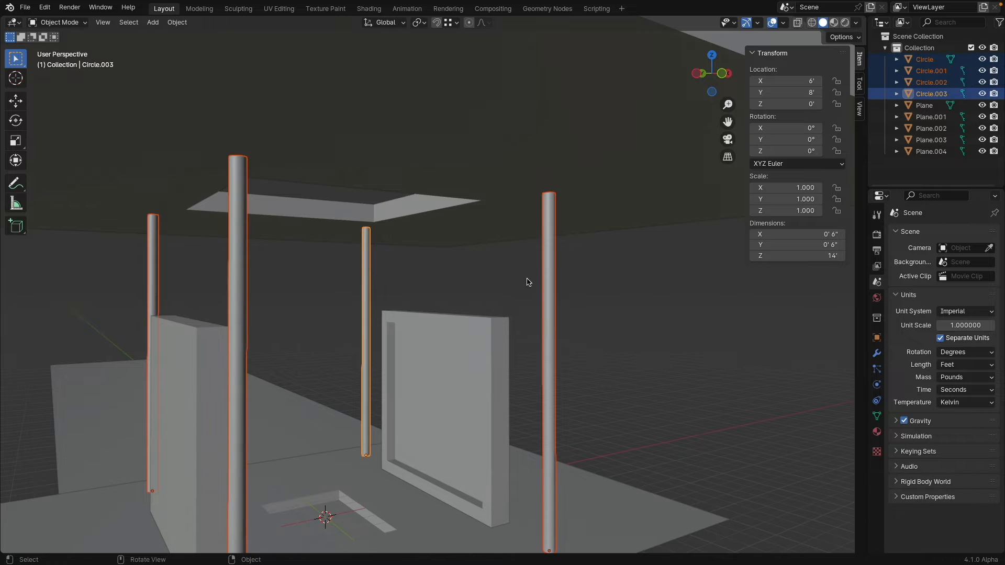
right_click(545, 259)
left_click(545, 259)
Add a camera to the scene and move it along Y to about -16' 9"
middle_click_drag(546, 259, 340, 332)
key("shift+a")
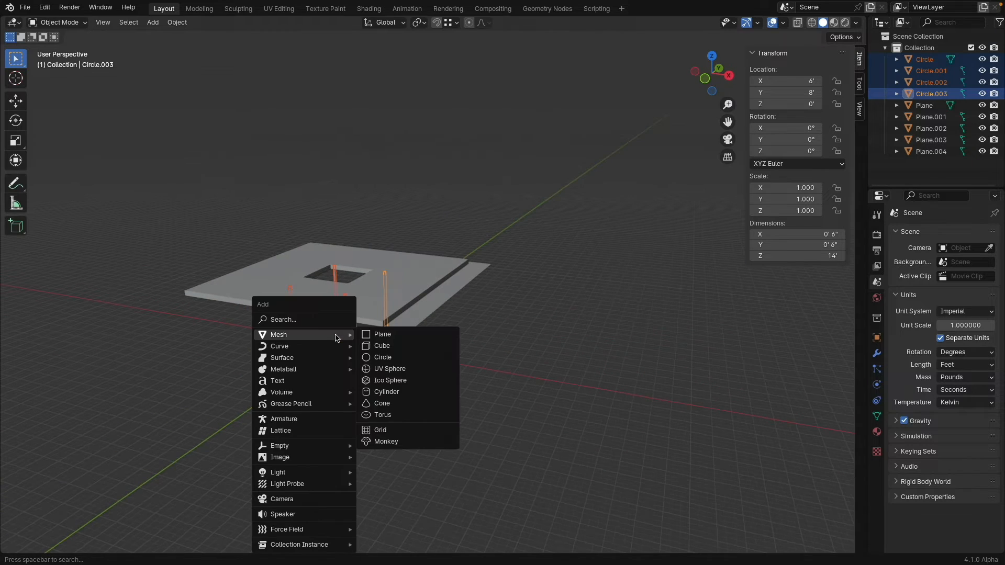
mouse_move(303, 476)
left_click(305, 500)
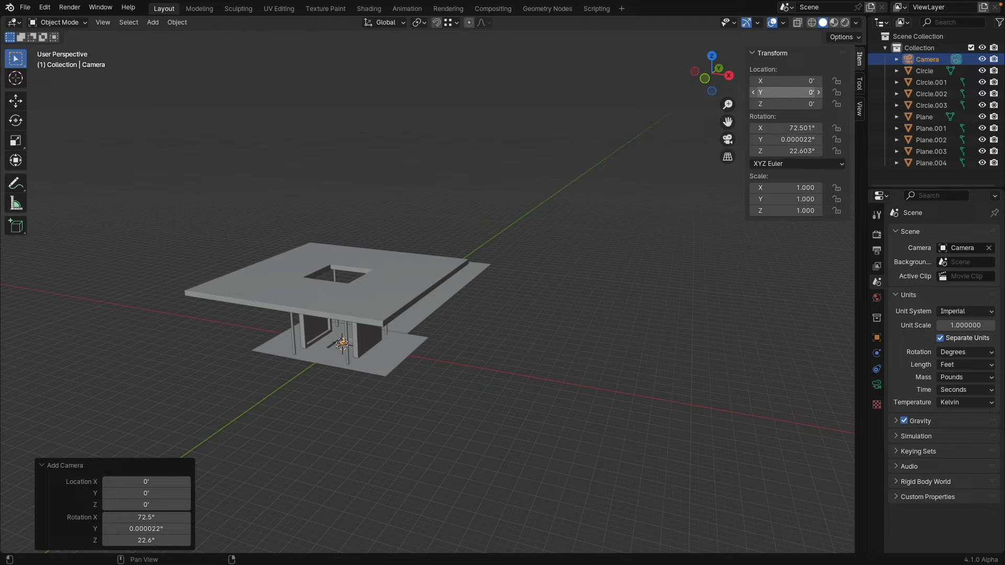
left_click_drag(786, 92, 804, 93)
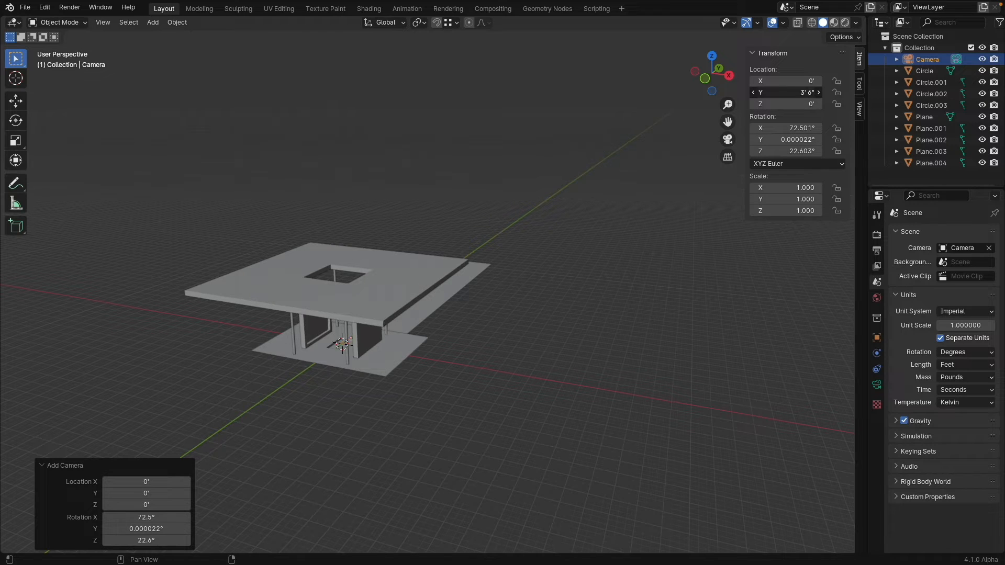
Set the camera's rotation to X 90°, Y 0°, Z 0° and raise it to about Z 3' 10"
left_click(791, 128)
type("90")
key("Return")
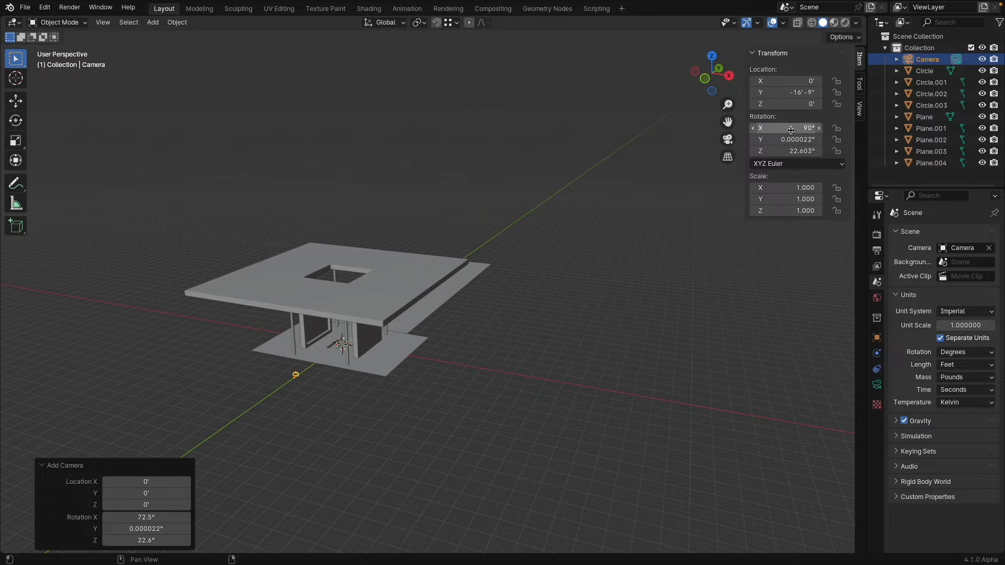
left_click_drag(791, 139, 791, 151)
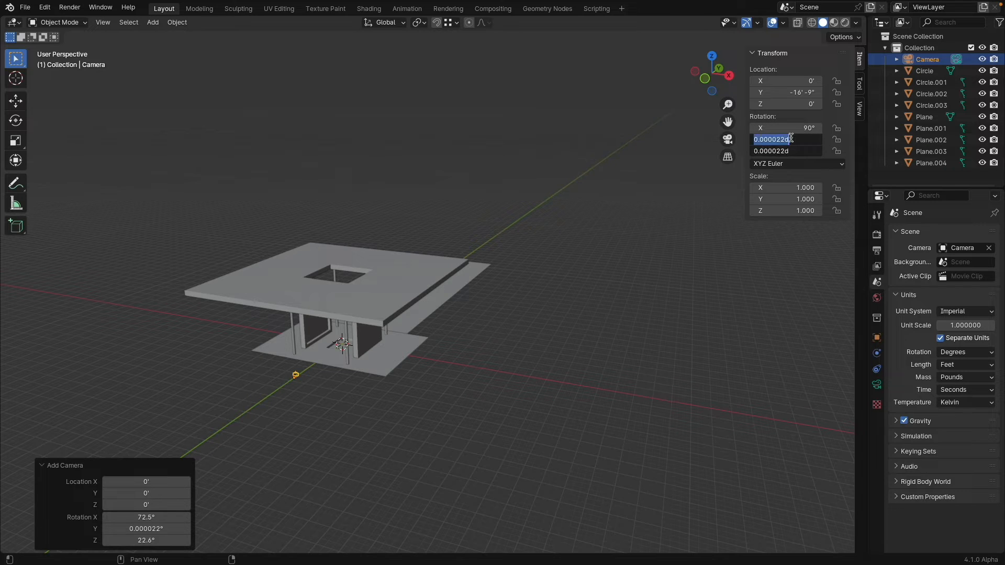
type("0")
key("Return")
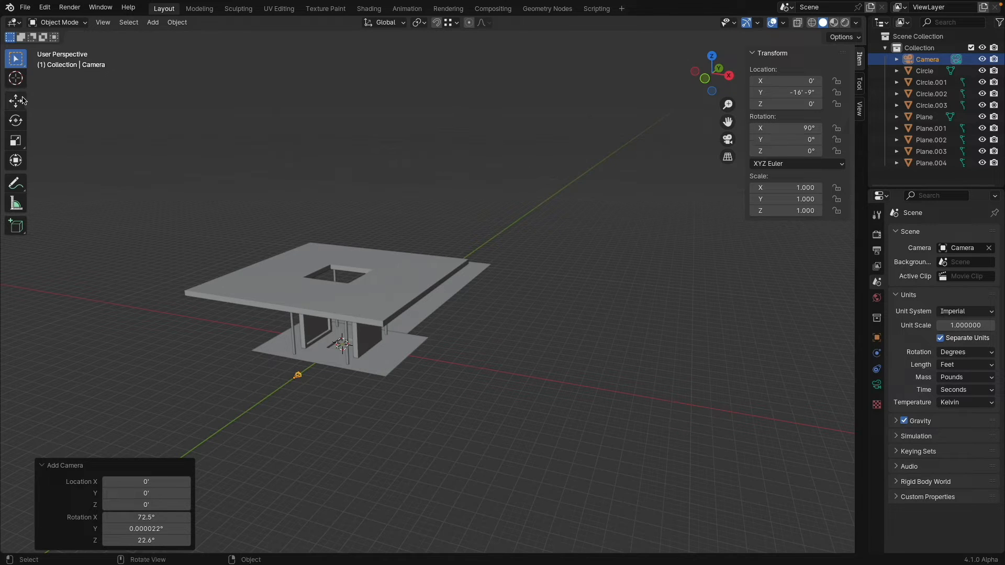
left_click_drag(795, 103, 827, 103)
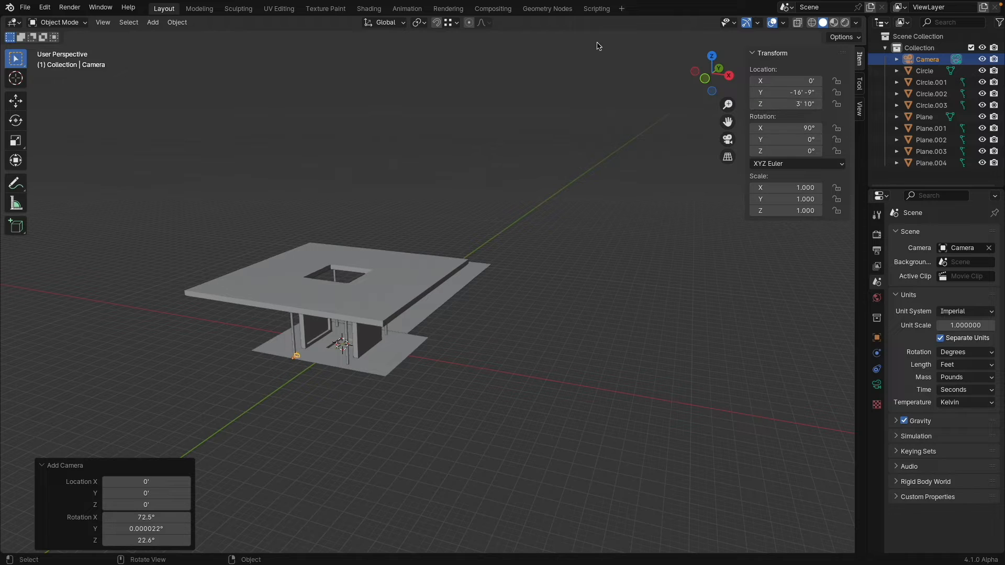
Split the 3D viewport vertically into two views and look through the camera in one of them
right_click(522, 17)
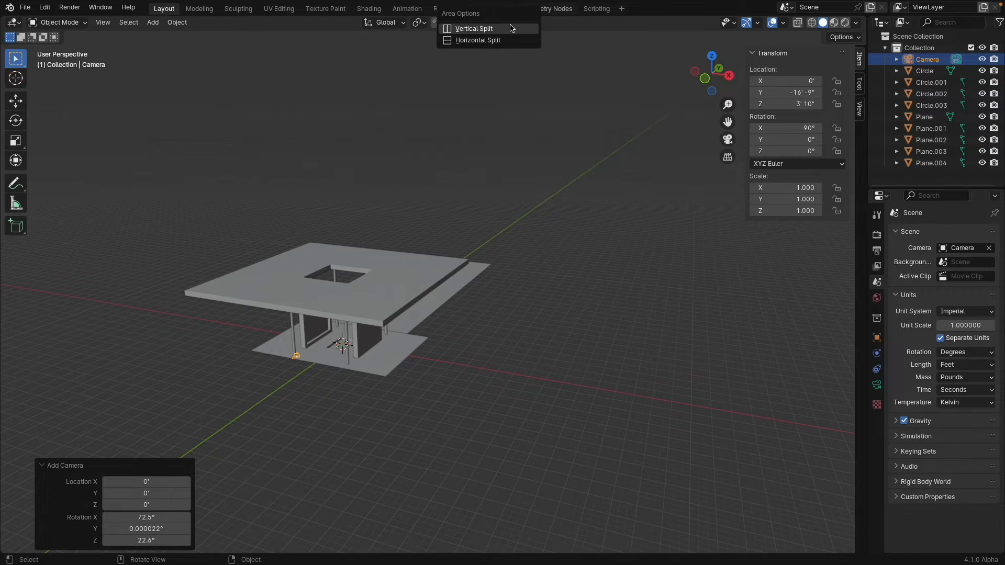
left_click(513, 28)
left_click(434, 105)
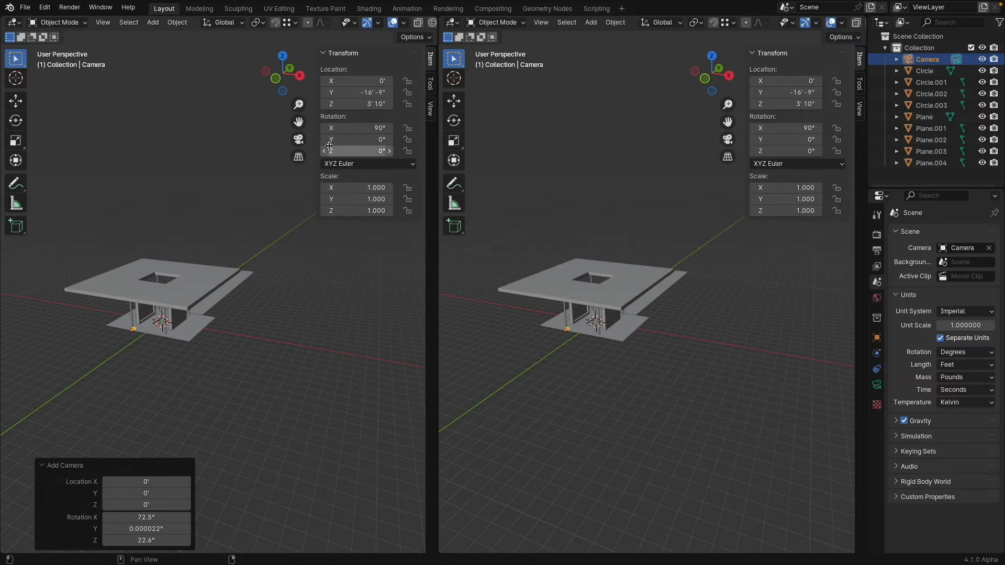
left_click(299, 140)
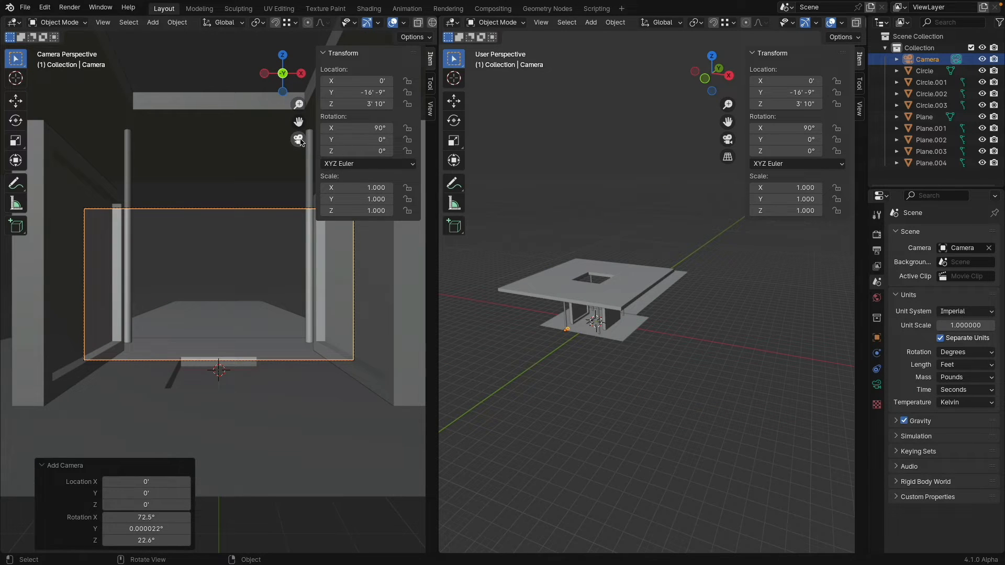
Hide the sidebar and the tool shelf in the camera view and collapse the Add Camera settings
key("n")
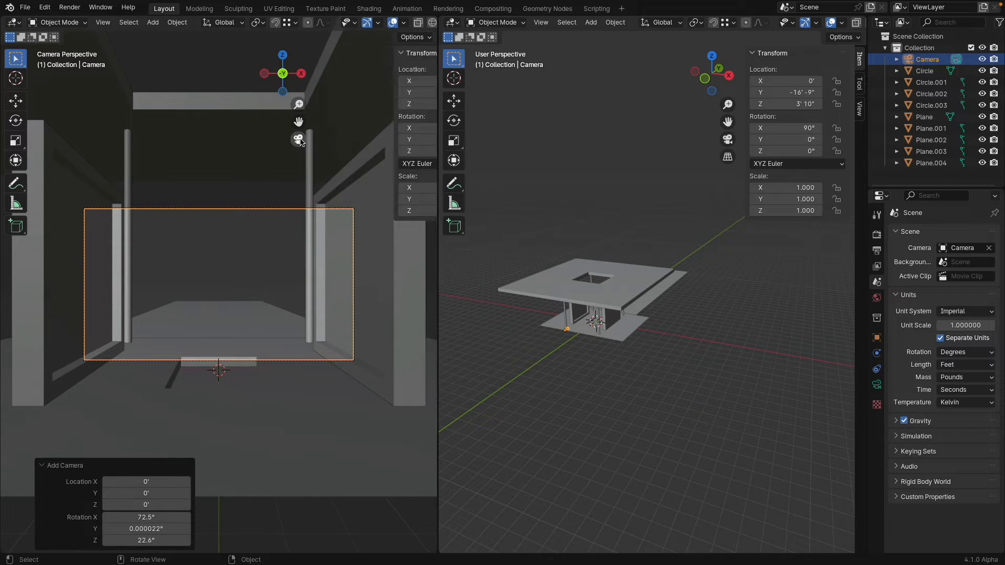
key("t")
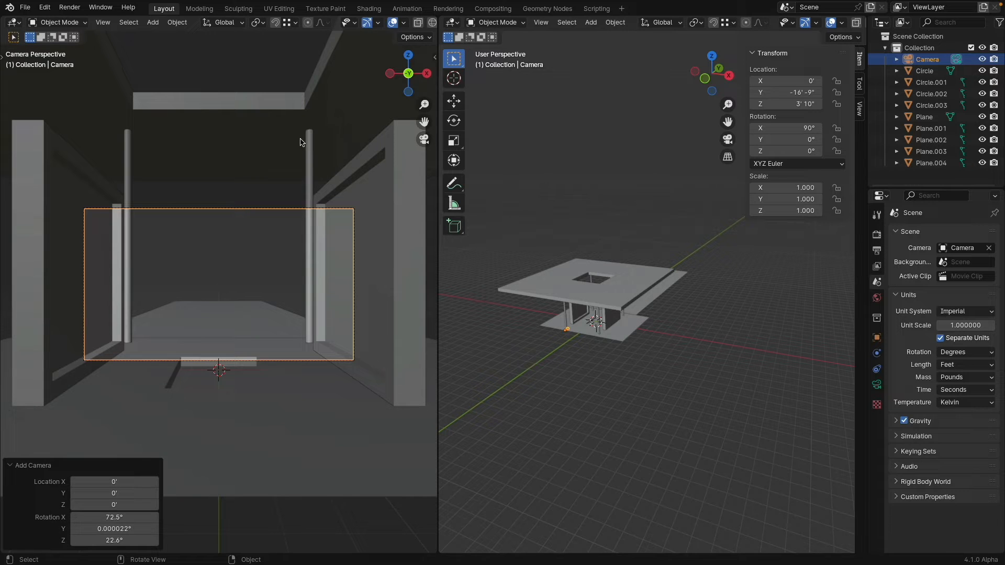
left_click(11, 465)
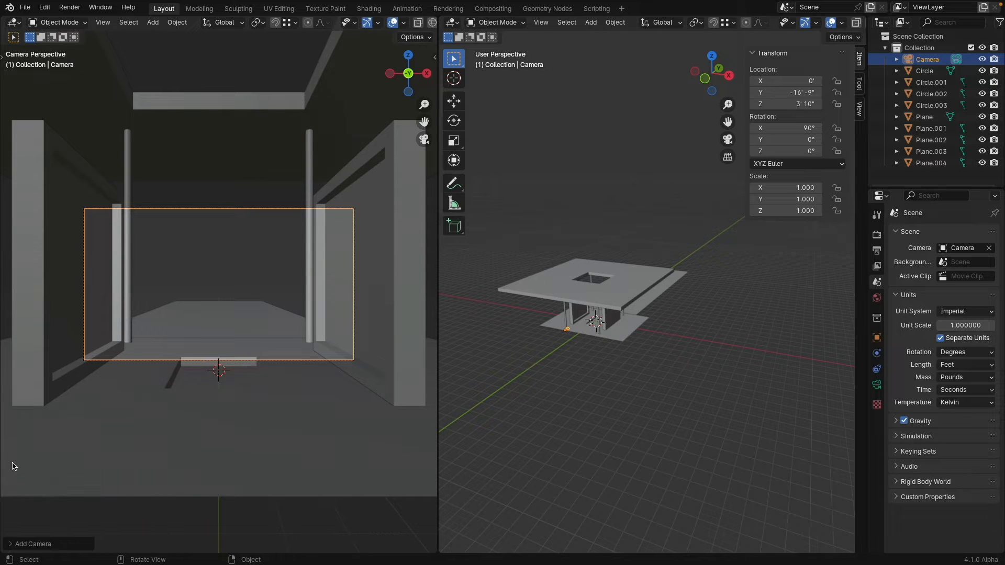
Set the render output resolution to a square 1000 × 1000 px
left_click(146, 360)
left_click(877, 251)
double_click(957, 247)
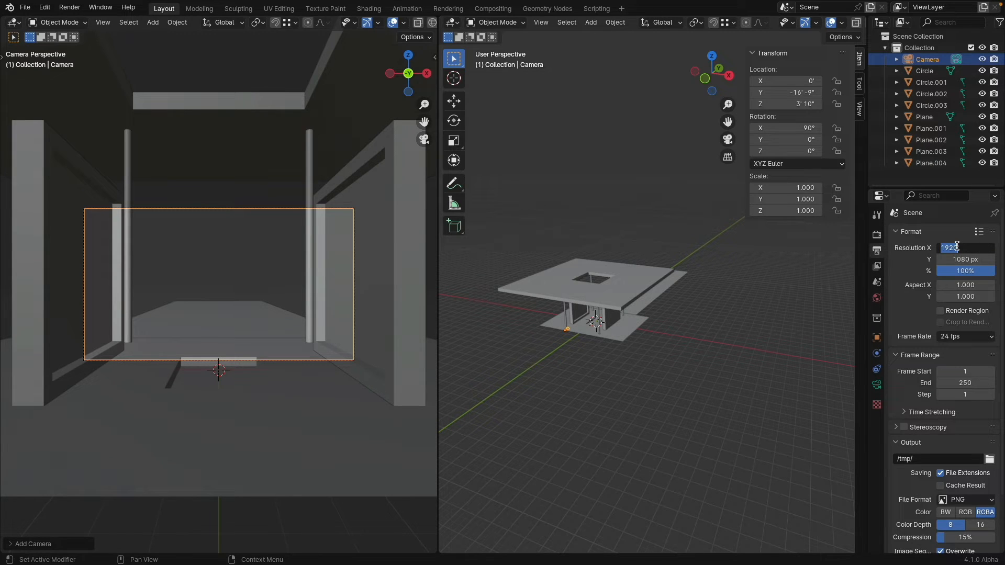
type("1000")
key("Tab")
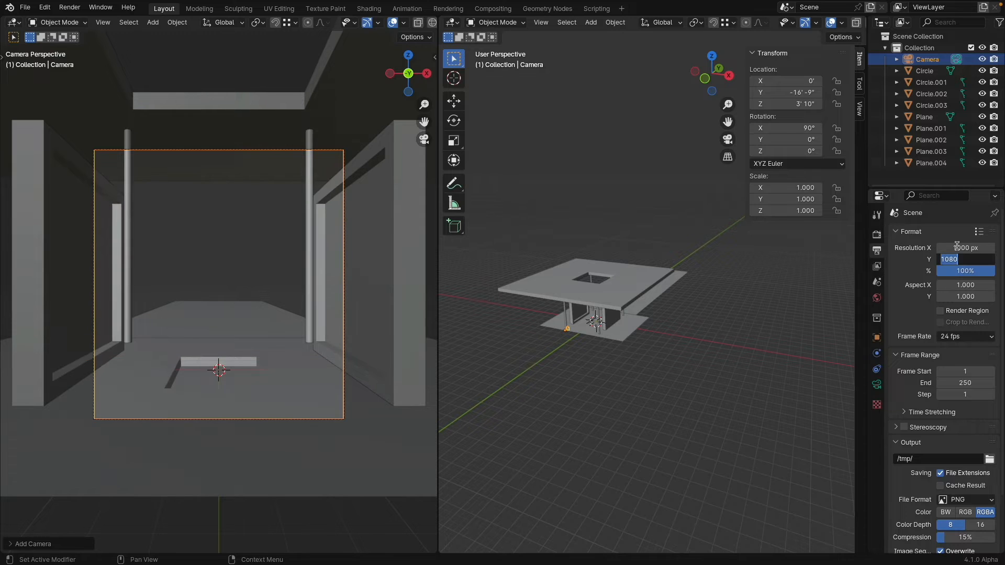
type("1000")
key("Return")
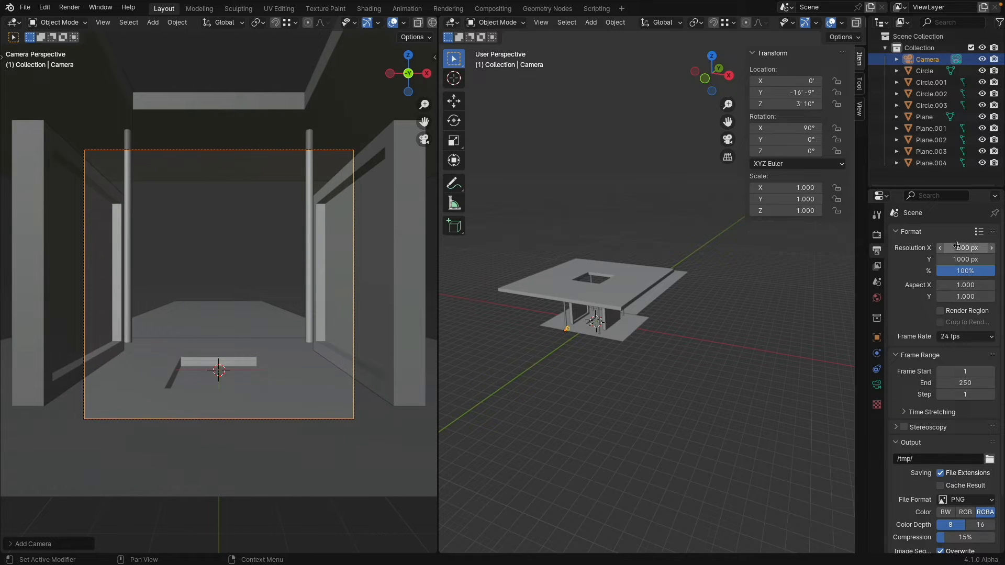
Set the camera's focal length to 20 mm
left_click(876, 384)
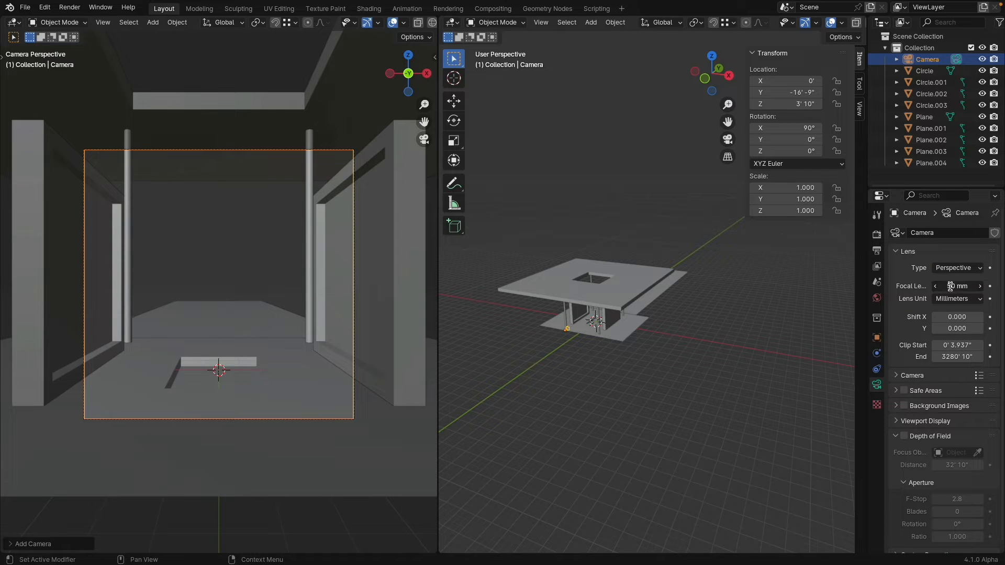
left_click(950, 286)
type("20")
key("Return")
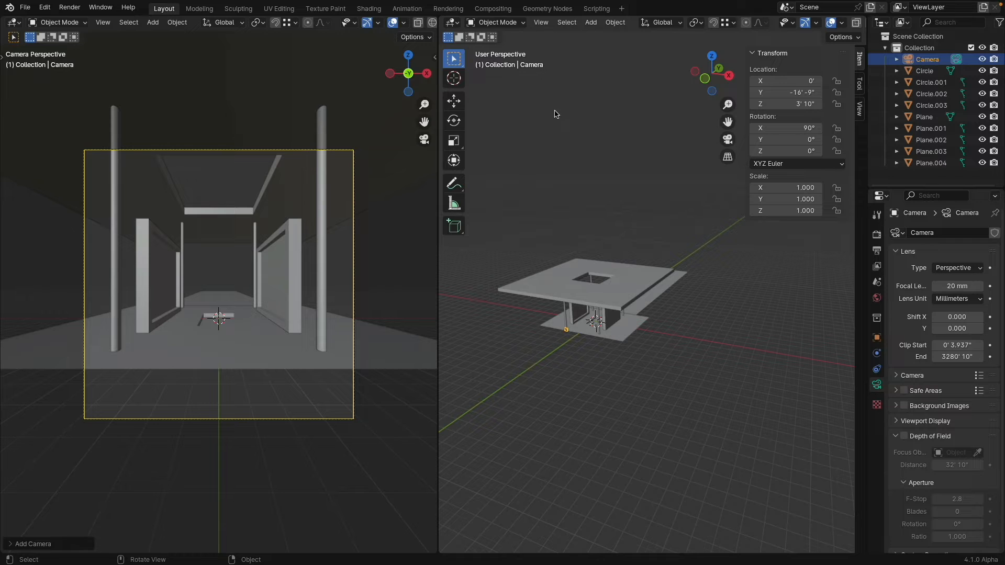
Reframe the shot by moving the camera to about Y -10' 9" and Z 5' 3"
middle_click_drag(610, 194, 571, 180)
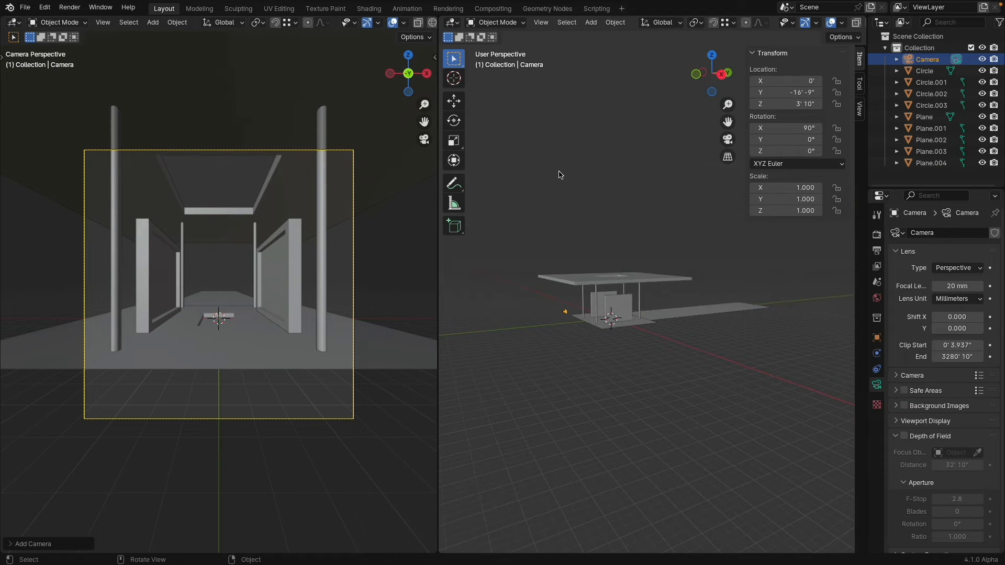
left_click_drag(785, 104, 809, 104)
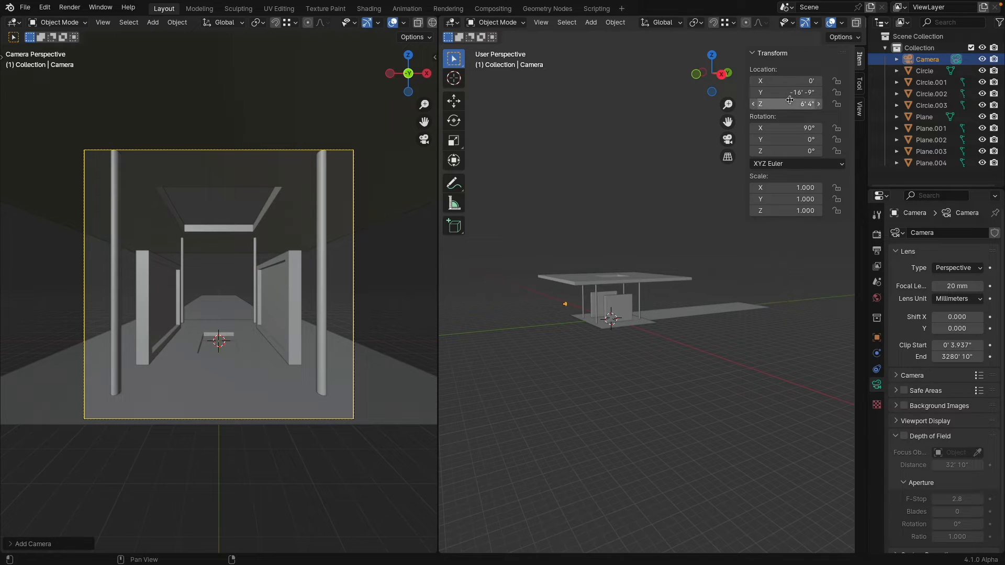
left_click_drag(774, 93, 811, 92)
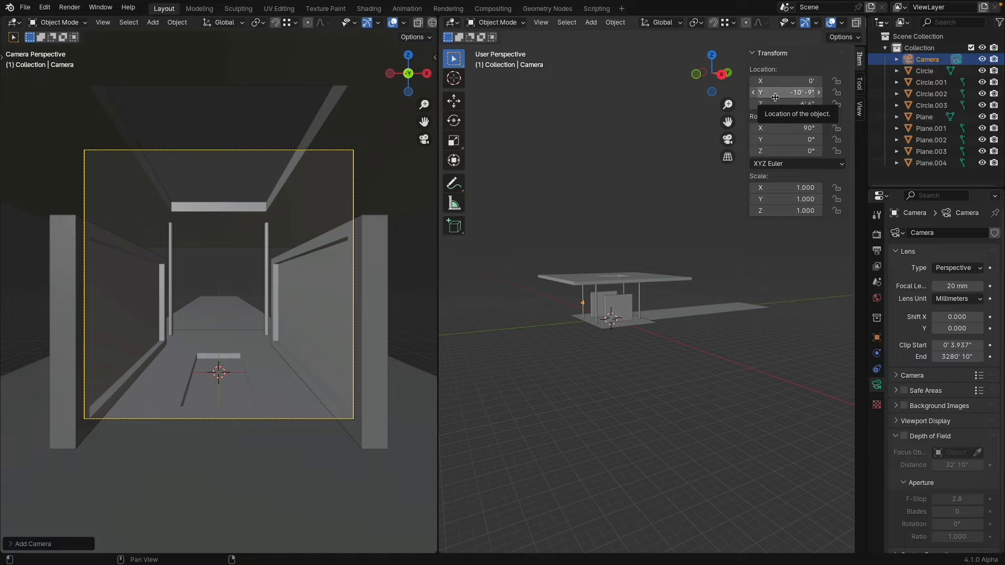
mouse_move(774, 104)
left_mouse_down()
mouse_move(764, 103)
mouse_move(786, 104)
left_mouse_up()
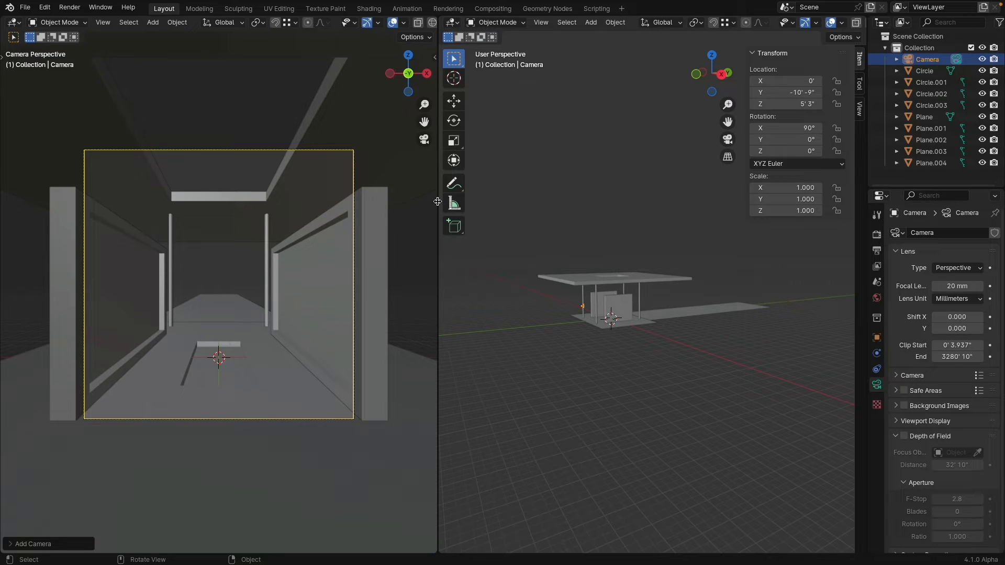
Show the scene from above in wireframe and add a mesh plane at the world origin
middle_click_drag(652, 290, 609, 314)
middle_click_drag(696, 301, 535, 296, "shift")
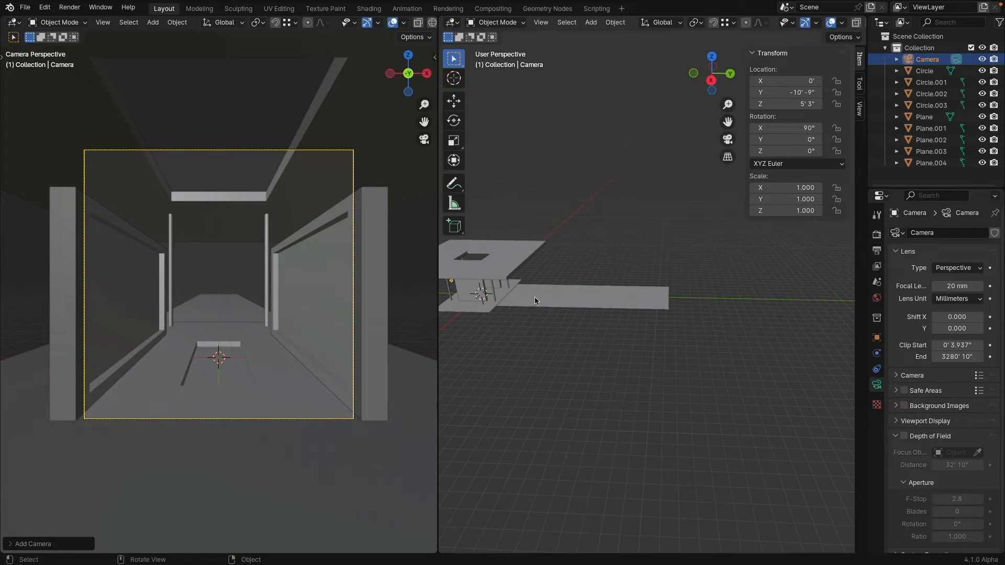
left_click(582, 295)
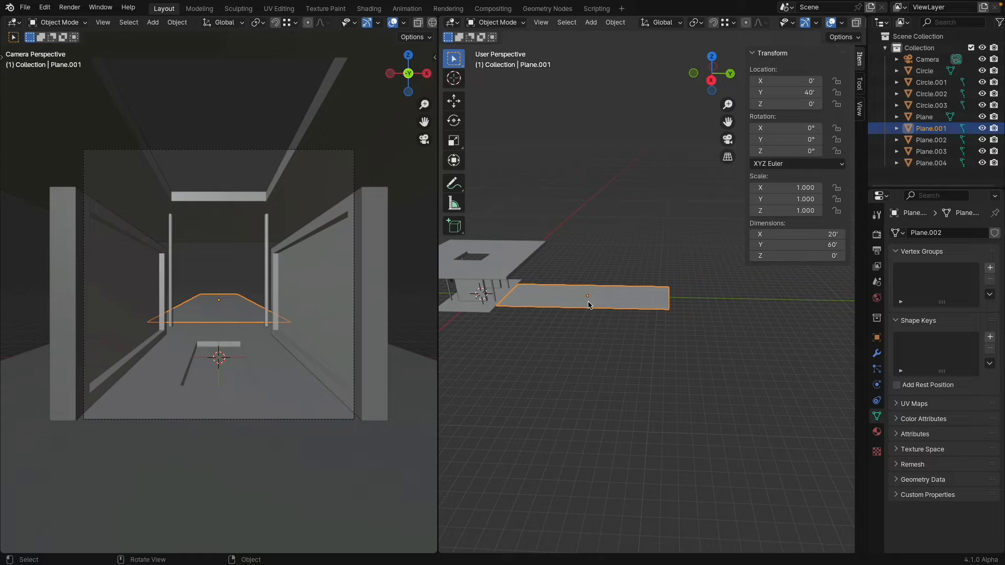
left_click(711, 56)
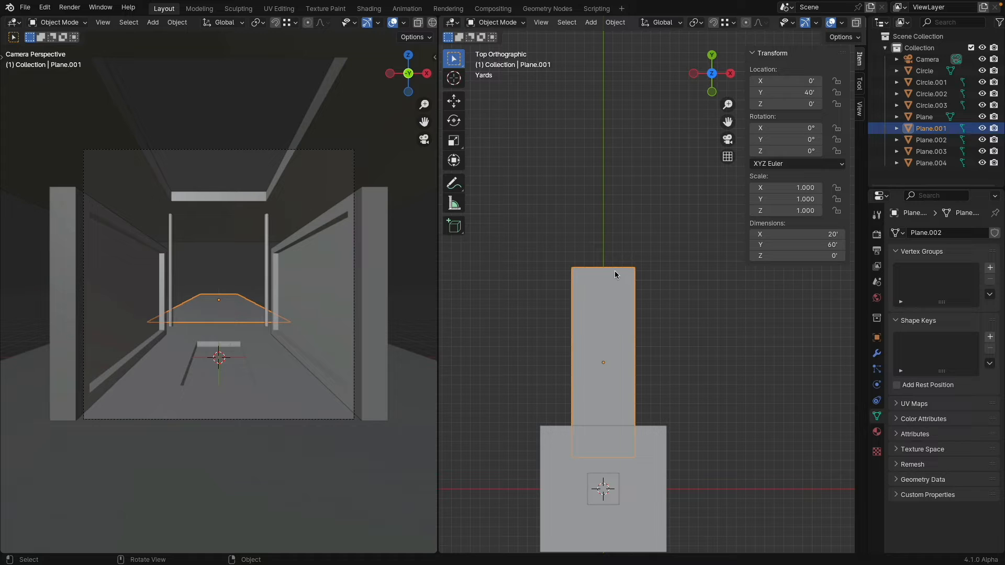
key("shift+z")
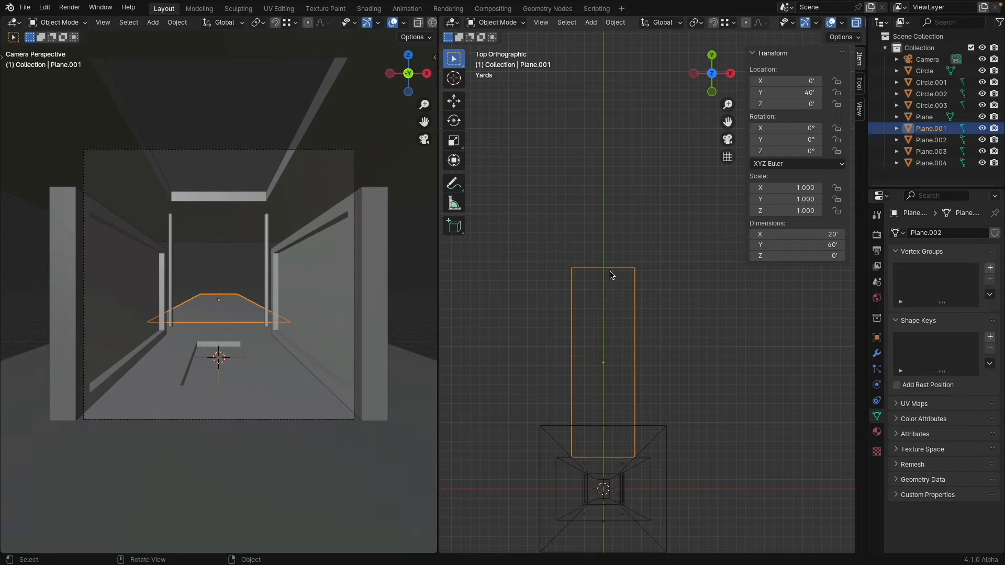
key("shift+a")
mouse_move(561, 109)
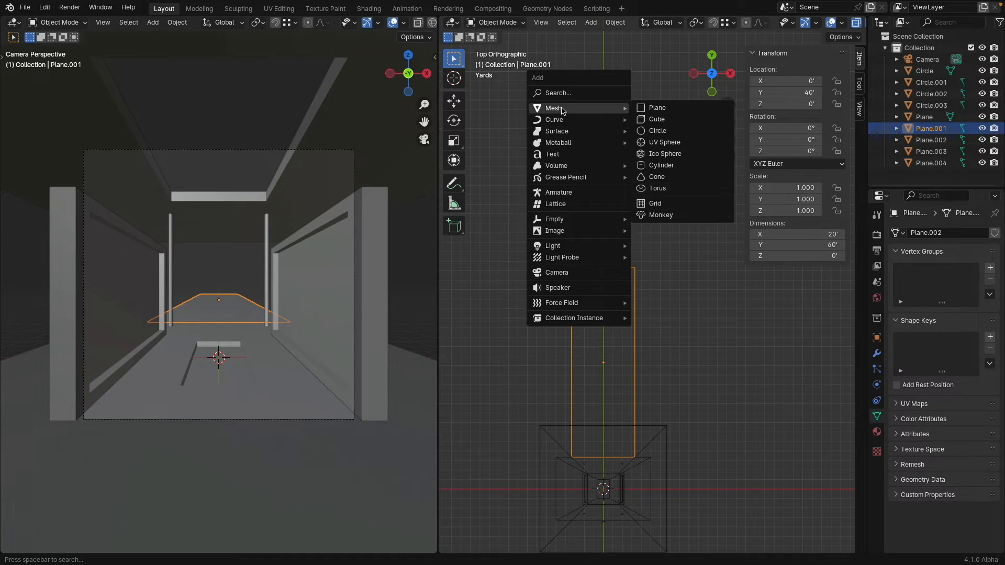
left_click(654, 108)
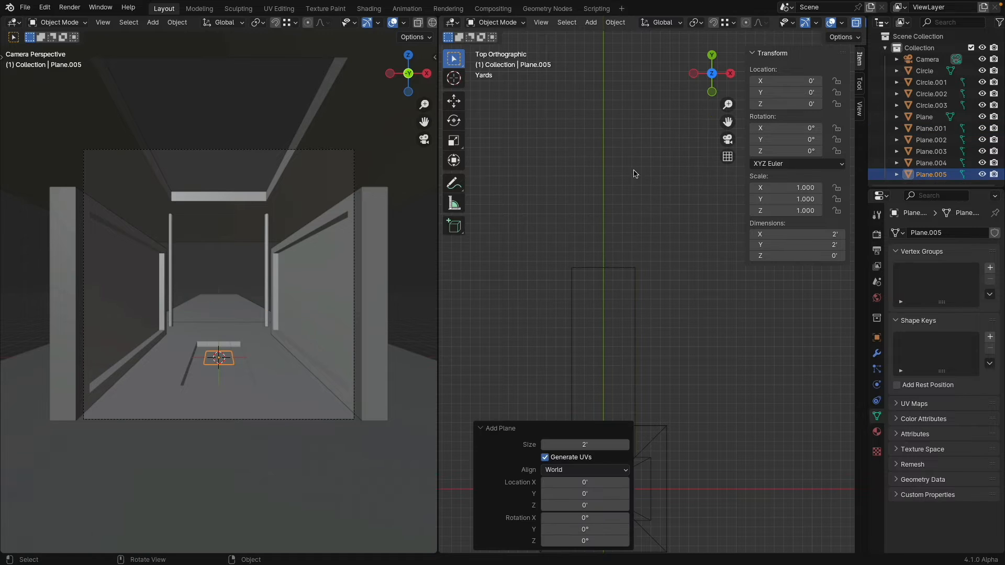
left_click(486, 427)
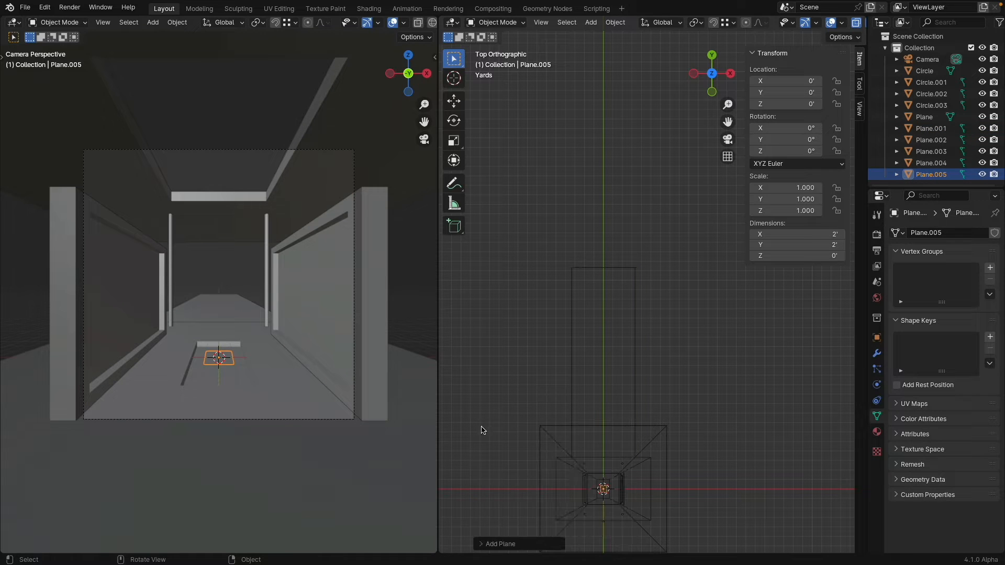
Set the new plane's X dimension to 20' and move it along Y to 71', at the walkway's far end
left_click(784, 233)
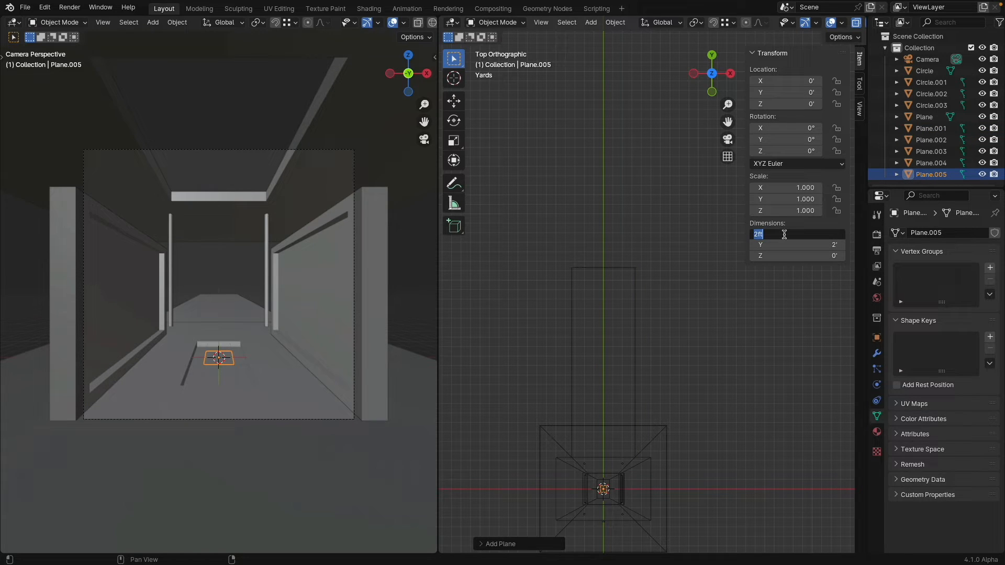
type("20'")
key("Return")
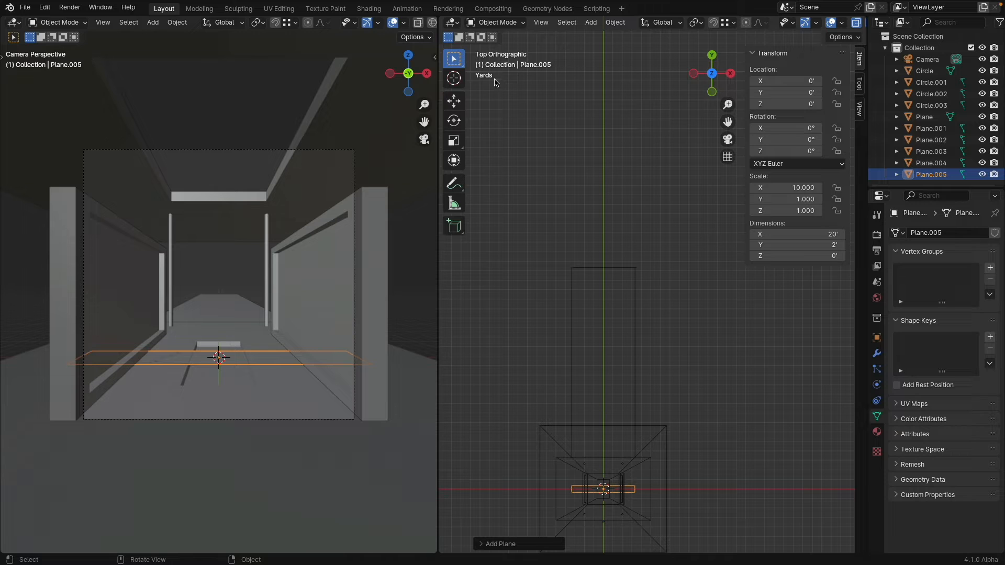
left_click(453, 100)
left_click_drag(603, 445, 639, 261)
Extrude the plane upward into an end wall and set its top face's local Z to 15'
middle_click_drag(639, 262, 628, 280)
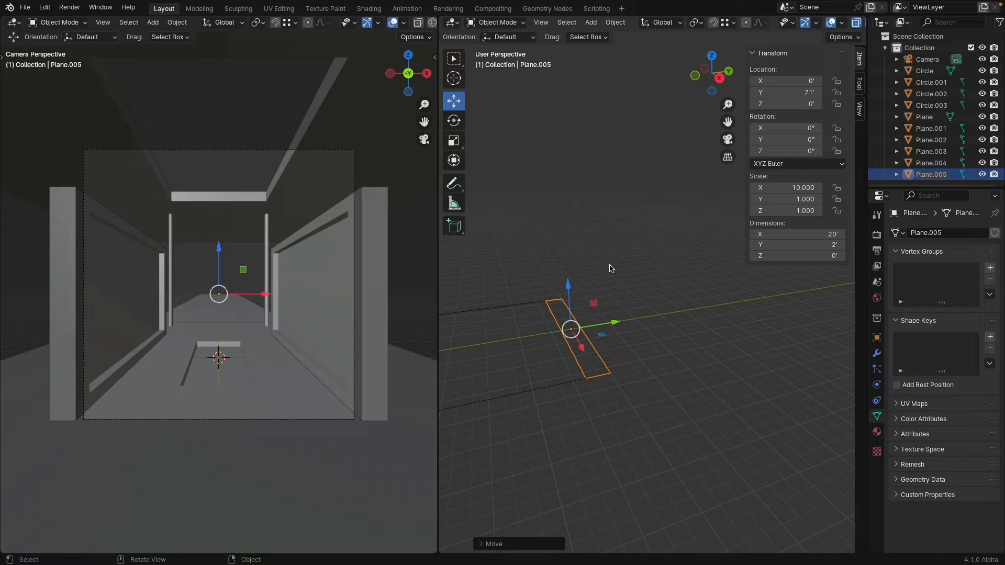
key("Tab")
key("e")
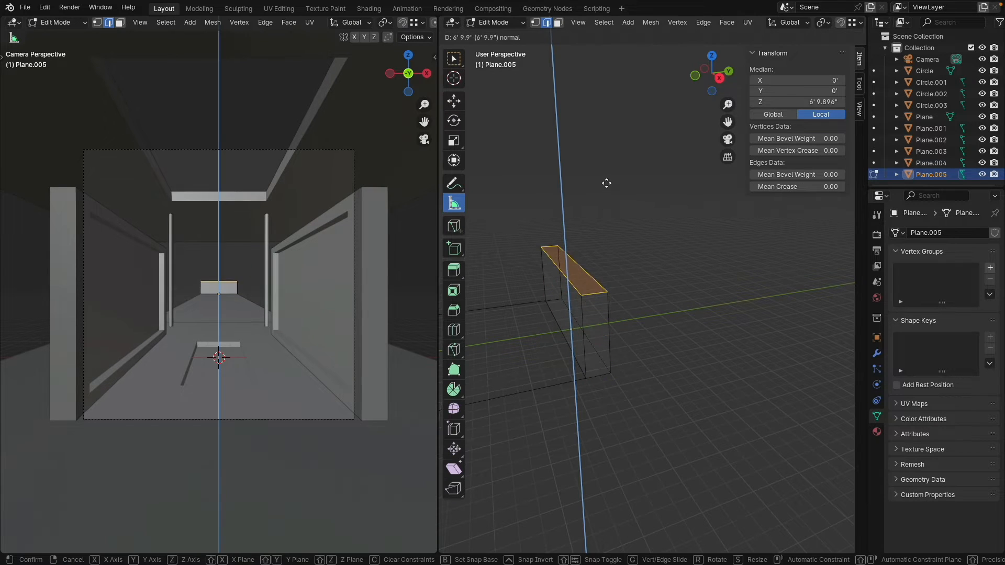
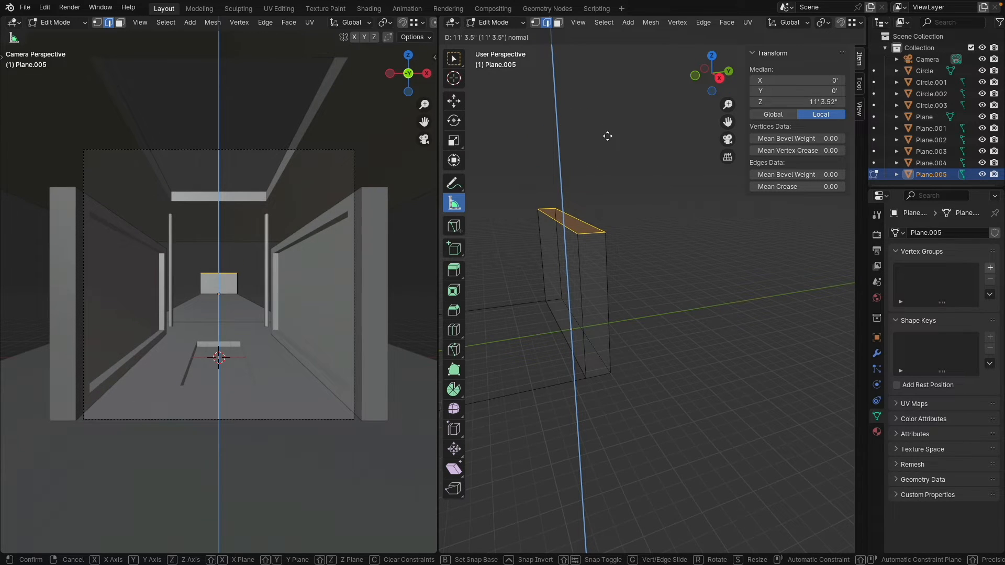
left_click(607, 94)
left_click(800, 103)
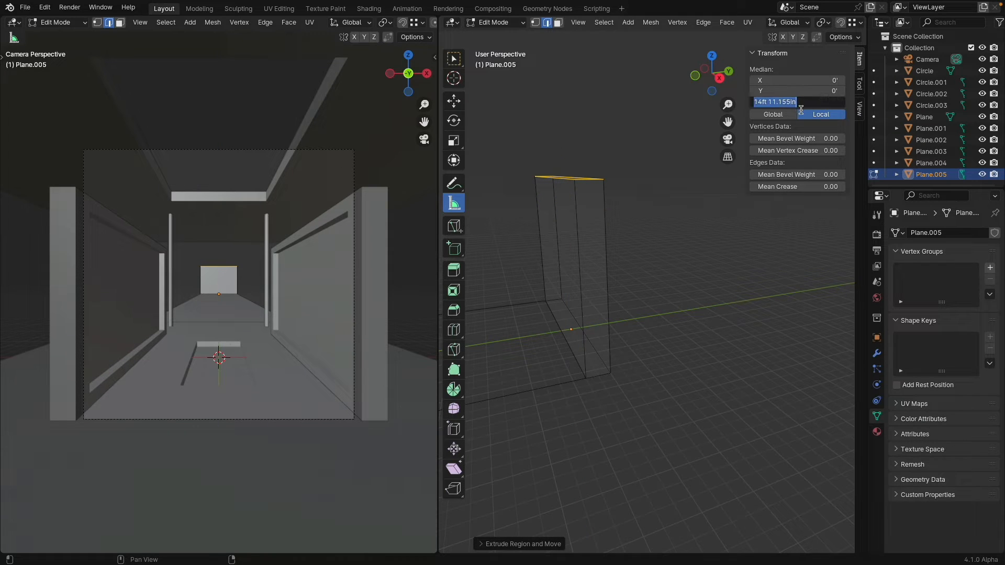
type("15")
key("Return")
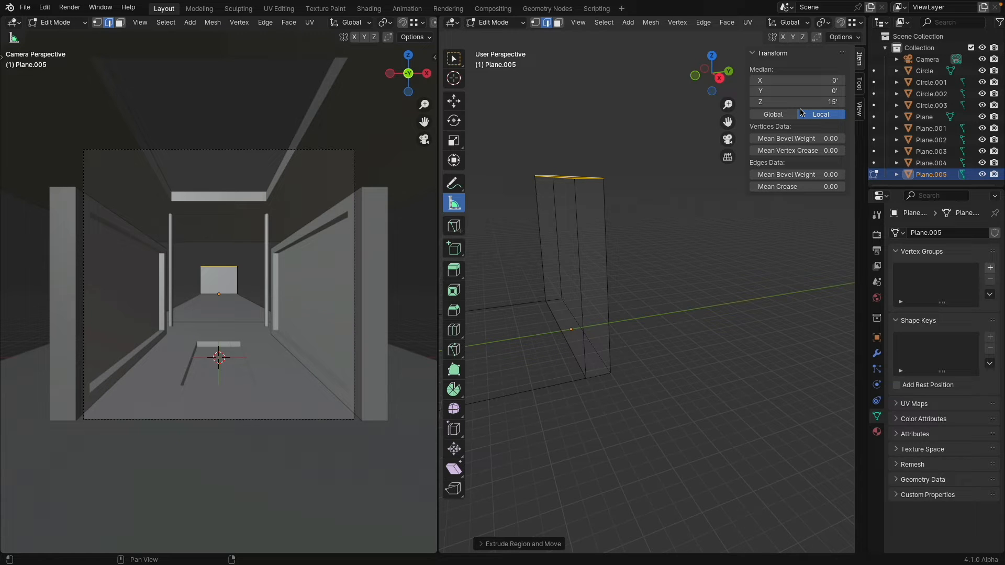
Compare the top face's local and global median coordinates, leaving them on Global, and check the extrusion's operator settings
left_click(779, 114)
left_click(824, 113)
left_click(779, 115)
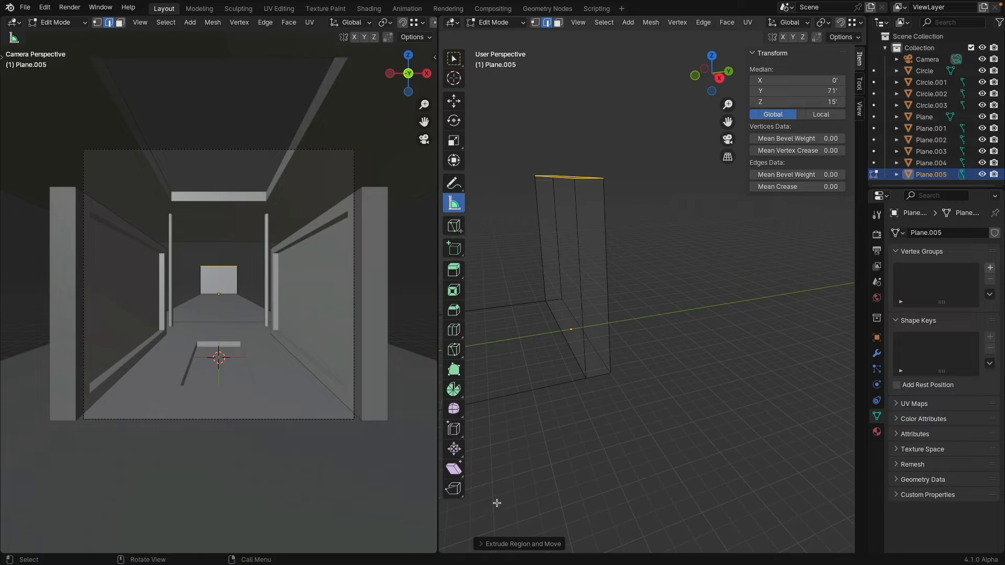
left_click(483, 548)
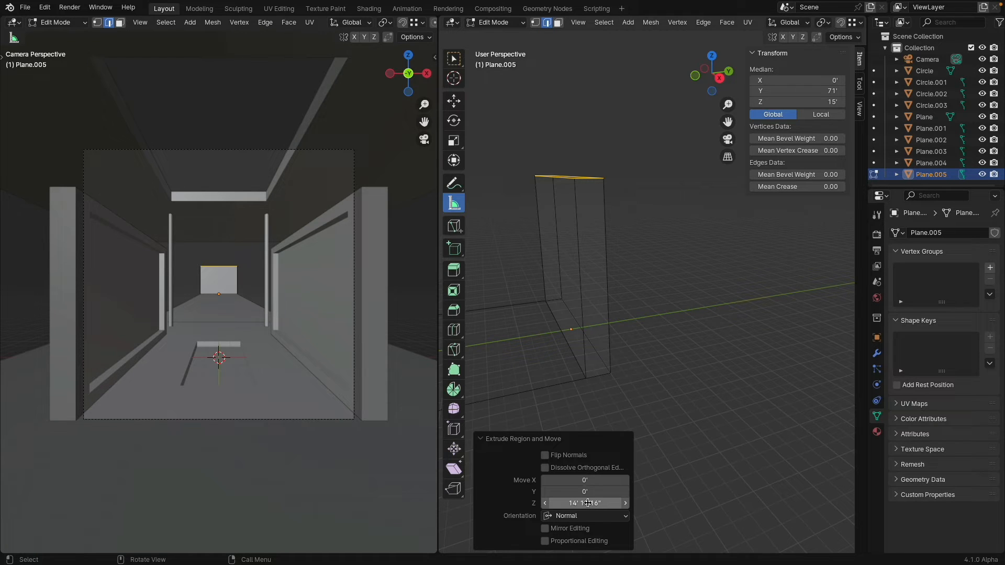
left_click(481, 439)
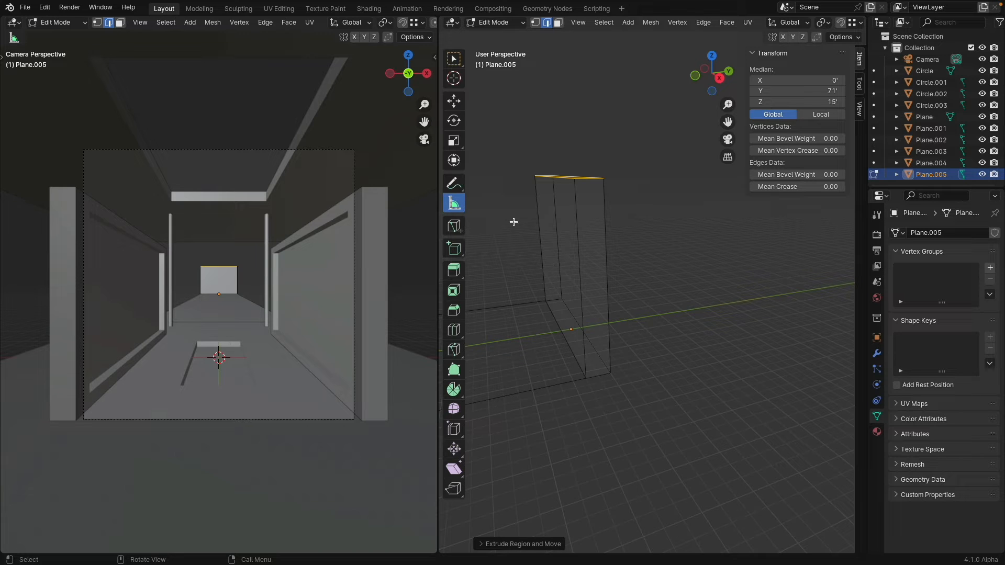
Switch to face selection, select the end wall's large camera-facing face and try to inset it
left_click(566, 235)
left_click(558, 22)
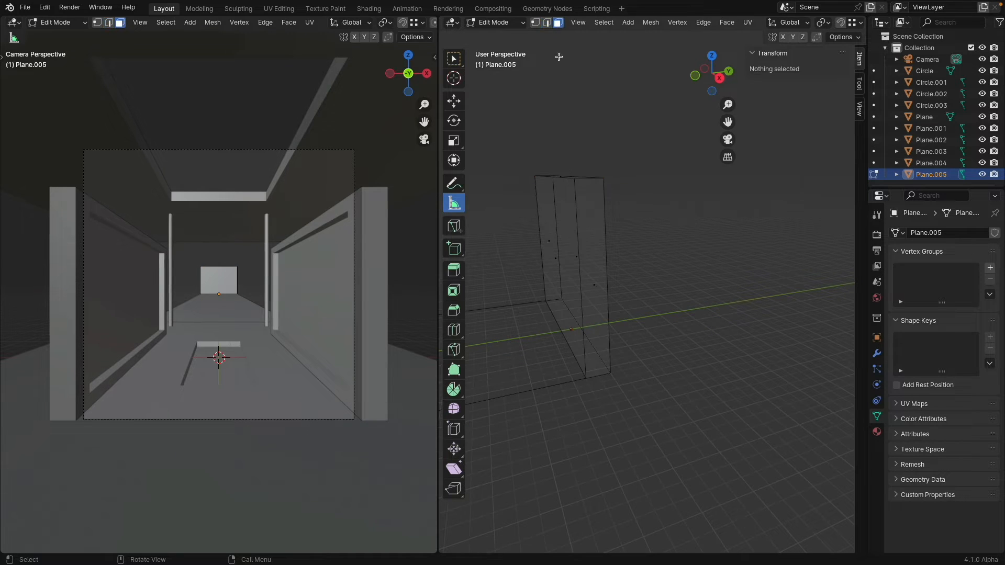
left_click(563, 262)
middle_click_drag(572, 262, 727, 259)
key("i")
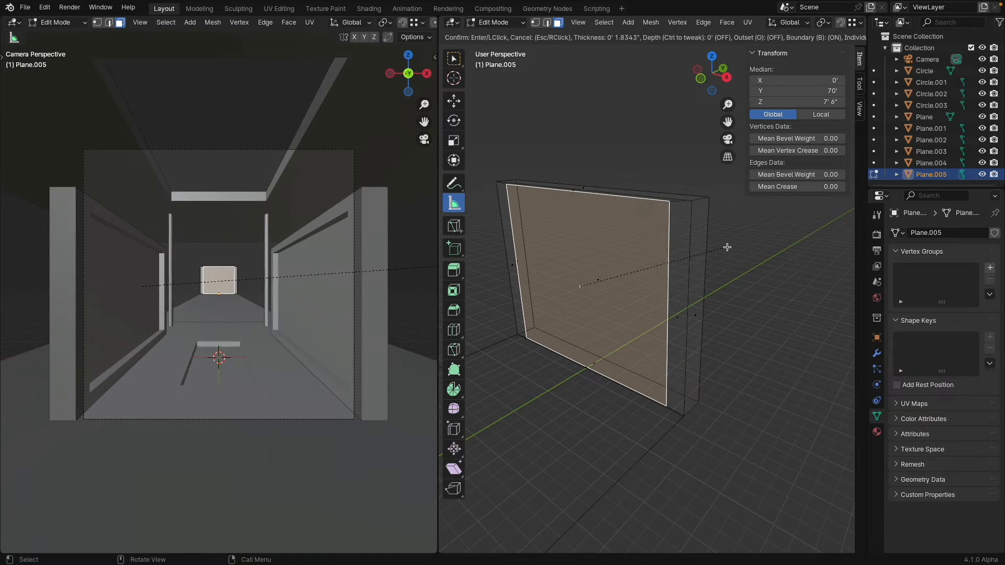
key("Escape")
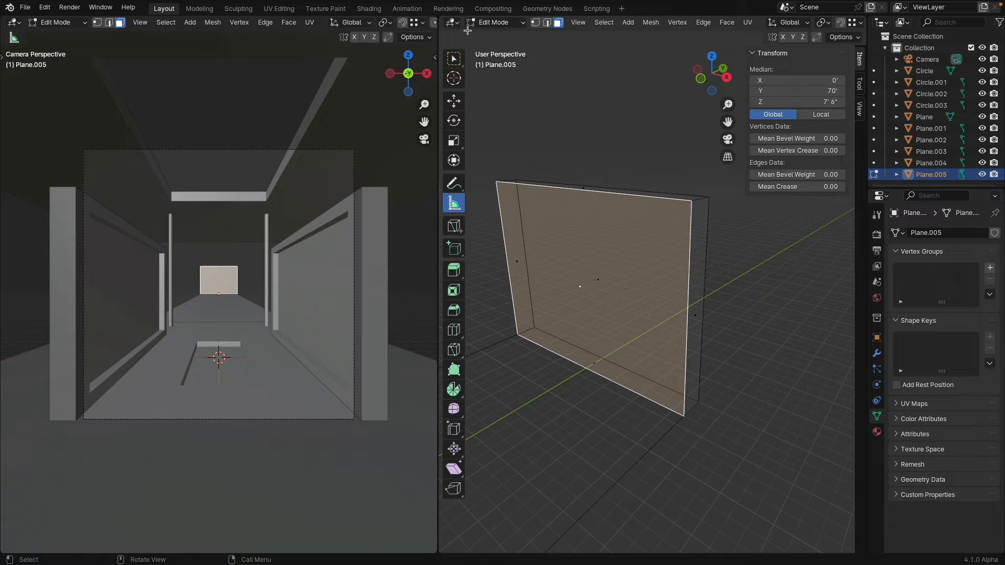
Return to Object Mode and apply the end wall's scale
left_click(494, 22)
left_click(492, 34)
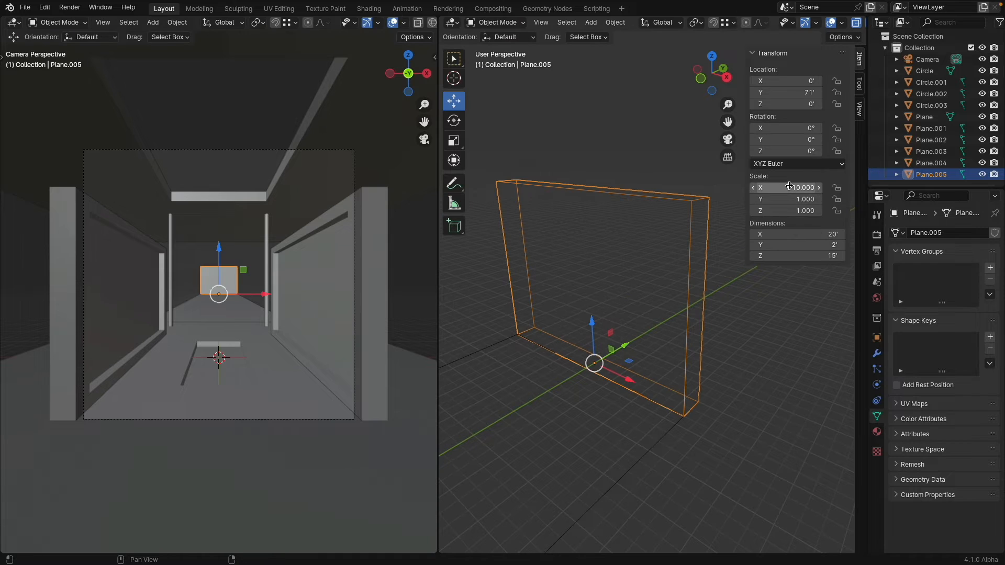
key("ctrl+a")
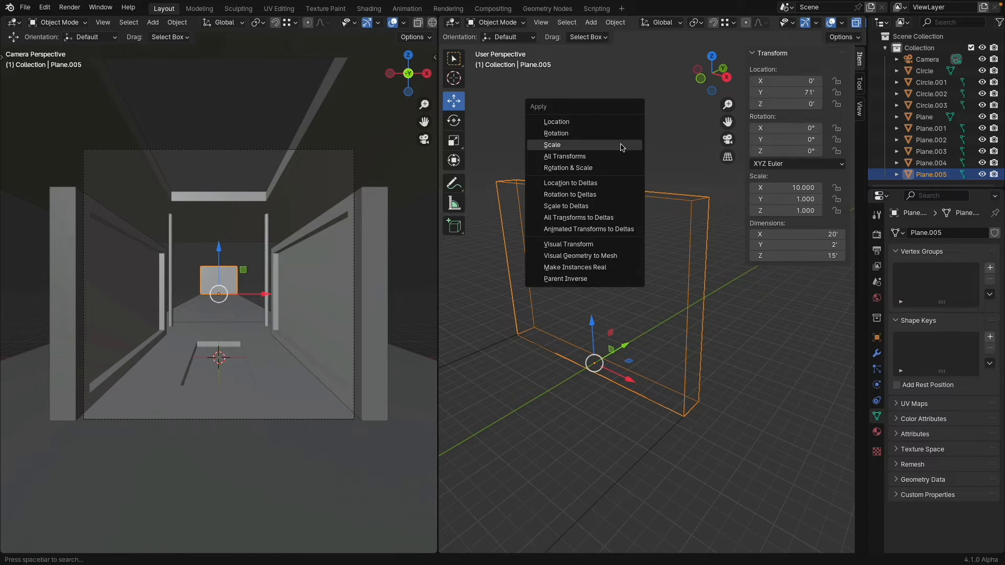
left_click(621, 145)
Inset the end wall's camera-facing face and extrude it about 1' inward as a recessed panel, then return to Object Mode
left_click(493, 21)
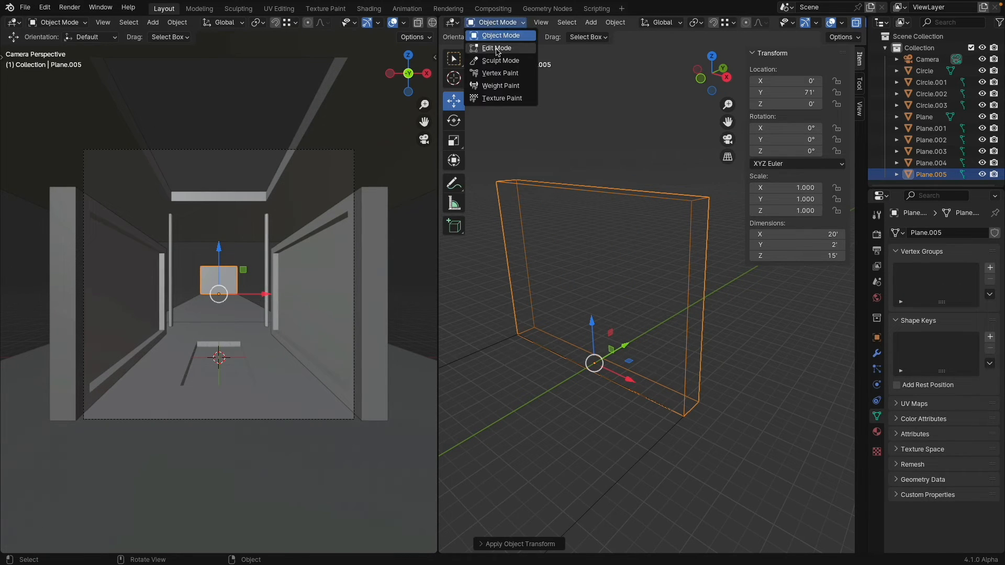
left_click(492, 46)
key("i")
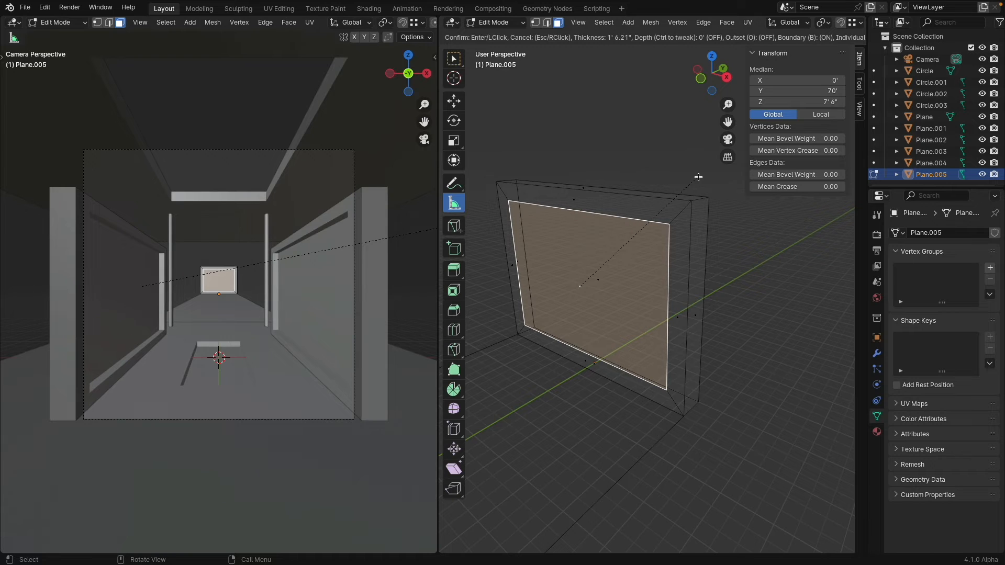
left_click(694, 178)
key("e")
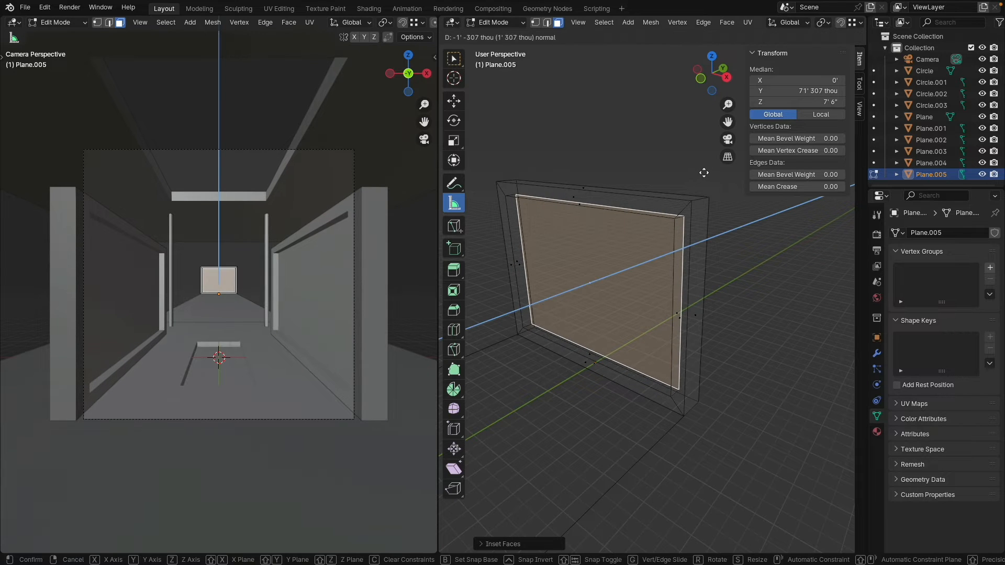
left_click(558, 234)
left_click(211, 309)
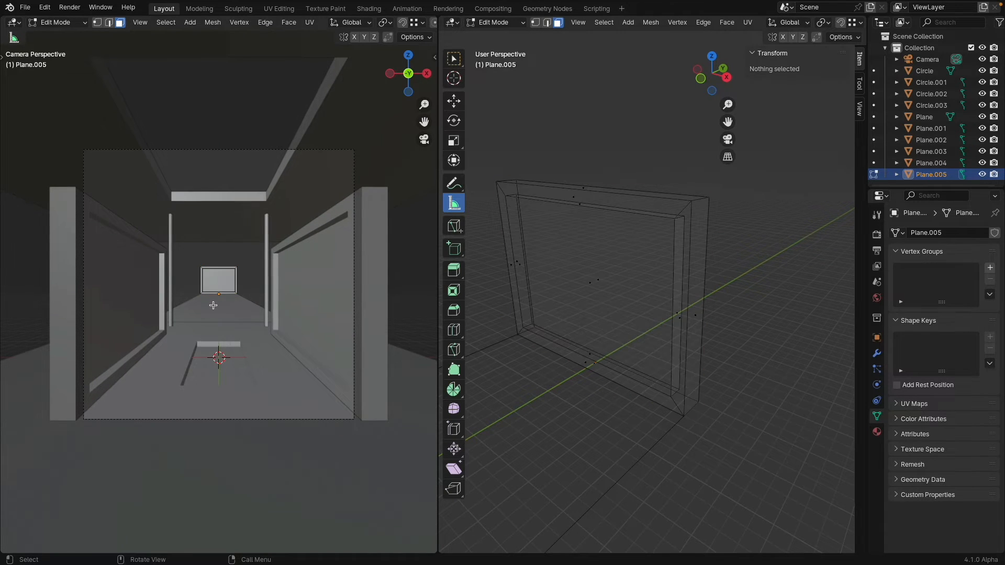
scroll(219, 299, "up", 5)
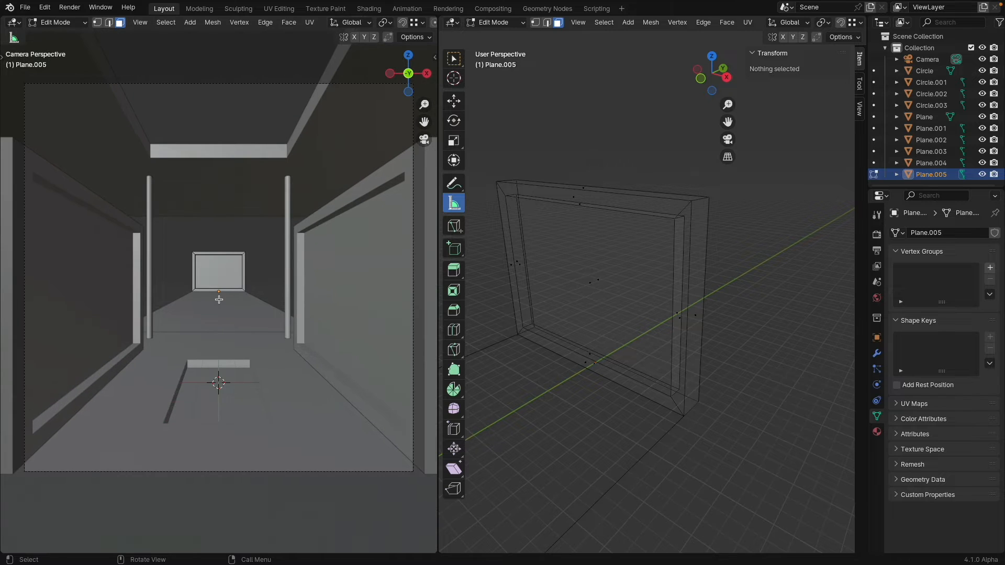
middle_click_drag(219, 299, 220, 315, "shift")
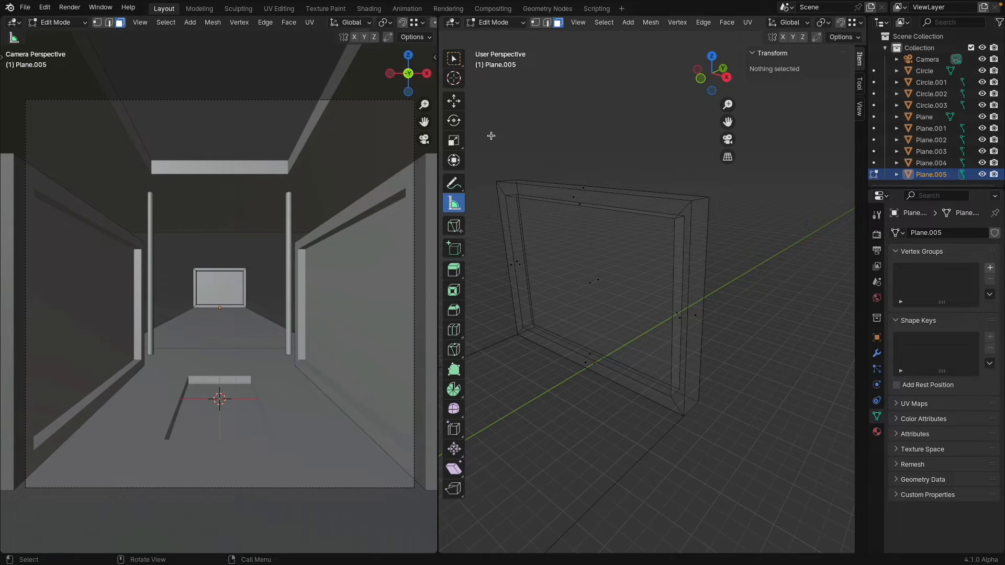
left_click(489, 23)
left_click(492, 34)
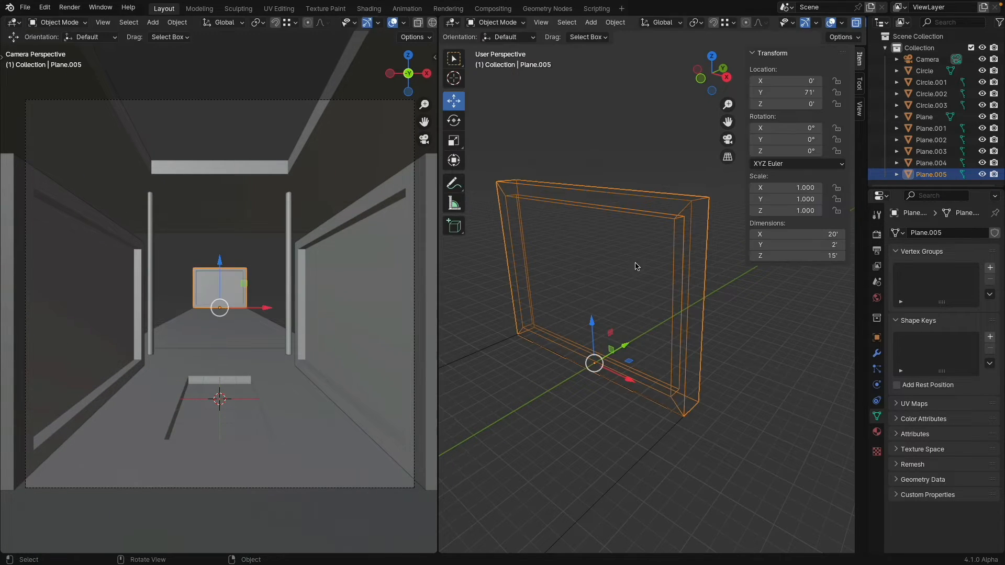
Select the long walkway plane leading to the end wall and, in Edit Mode, inset its face about 2' 9"
middle_click_drag(624, 260, 628, 254, "shift")
scroll(627, 256, "down", 4)
middle_click_drag(574, 276, 622, 325)
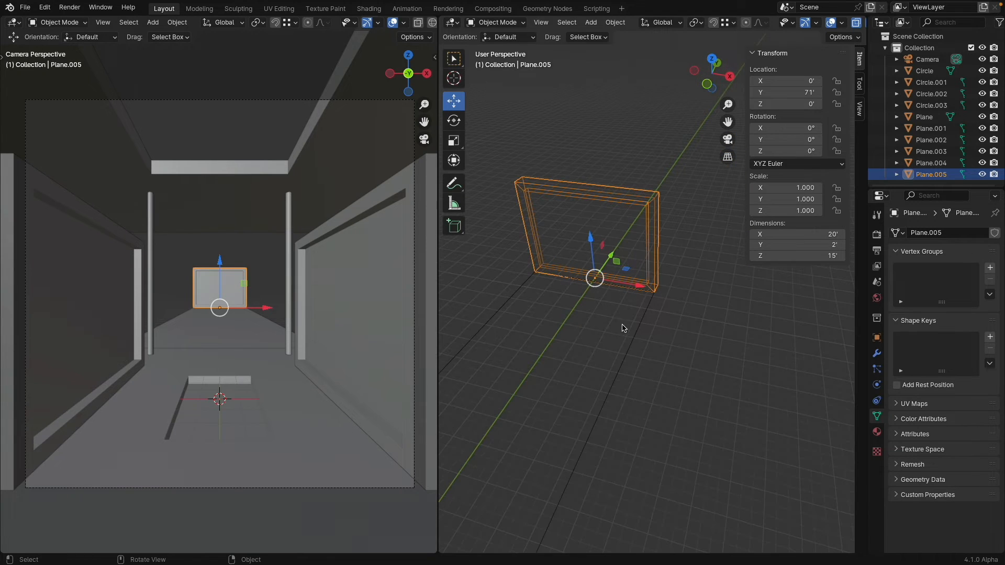
left_click(636, 331)
scroll(631, 320, "down", 3)
middle_click_drag(605, 281, 681, 195)
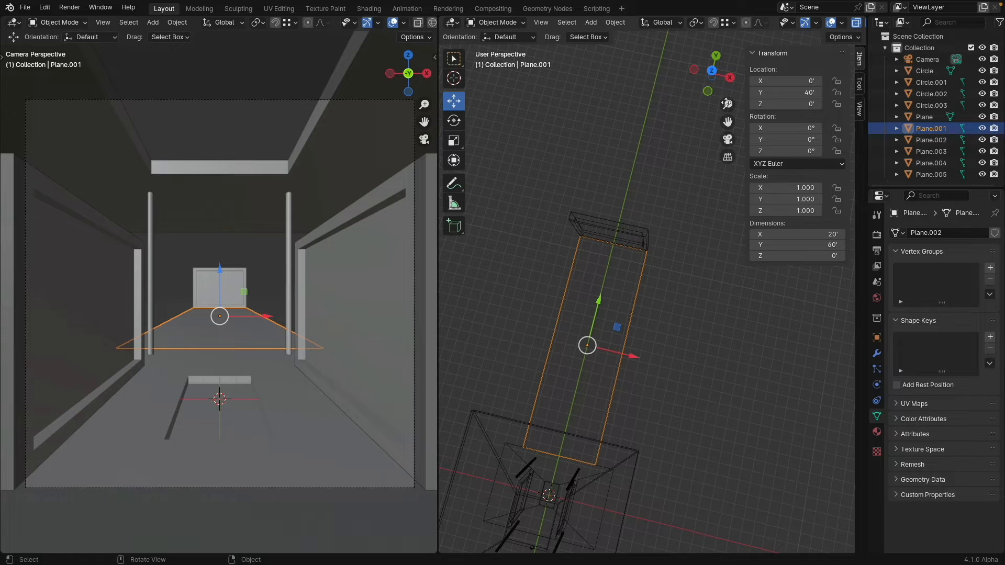
left_click(712, 71)
scroll(600, 343, "up", 3)
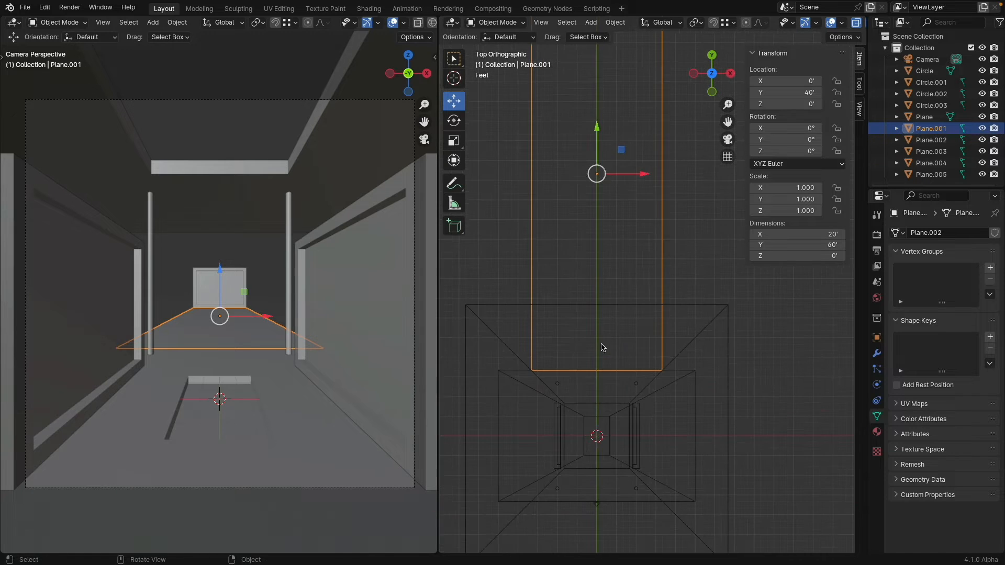
middle_click_drag(608, 255, 597, 348, "shift")
scroll(597, 344, "down", 2)
left_click(495, 22)
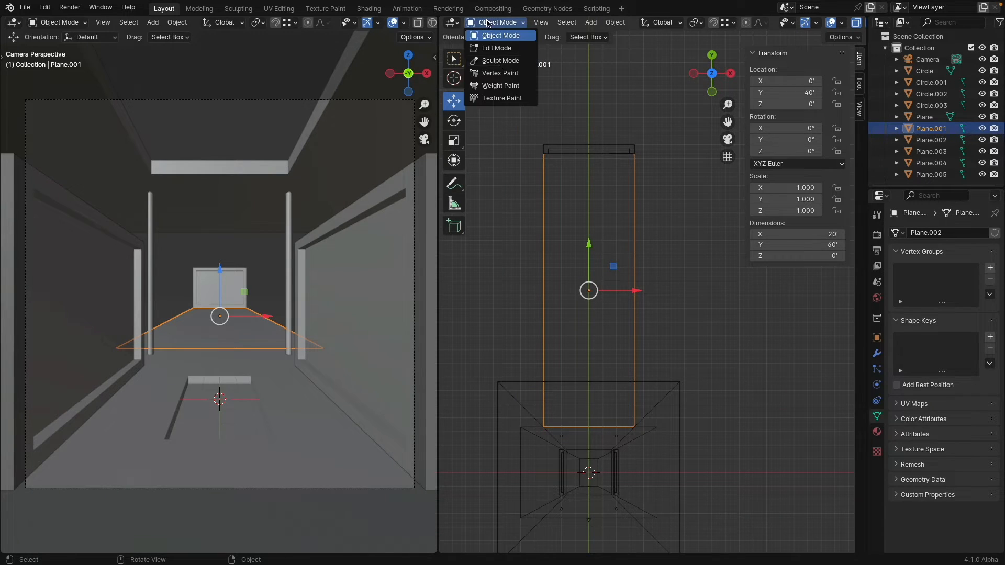
left_click(501, 47)
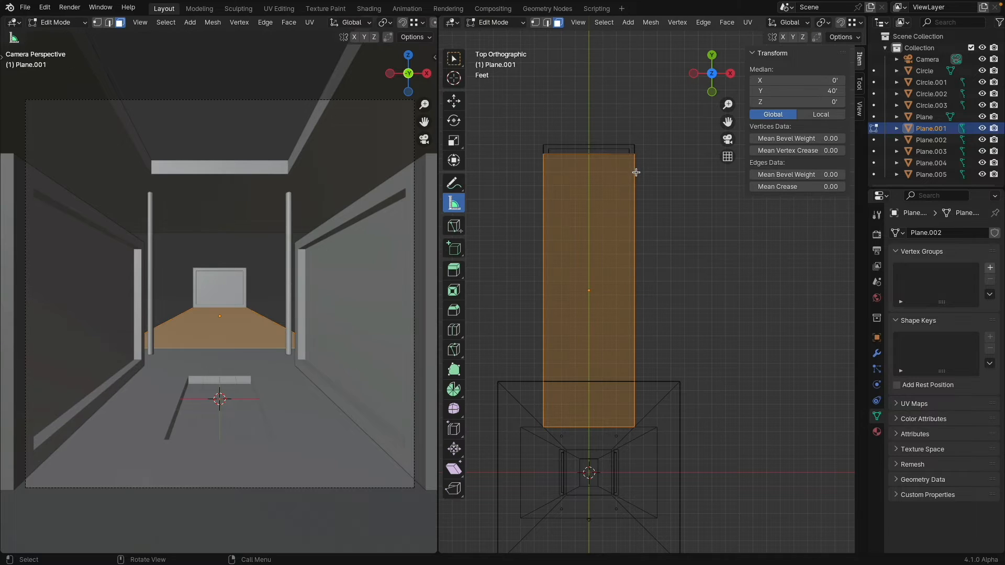
key("i")
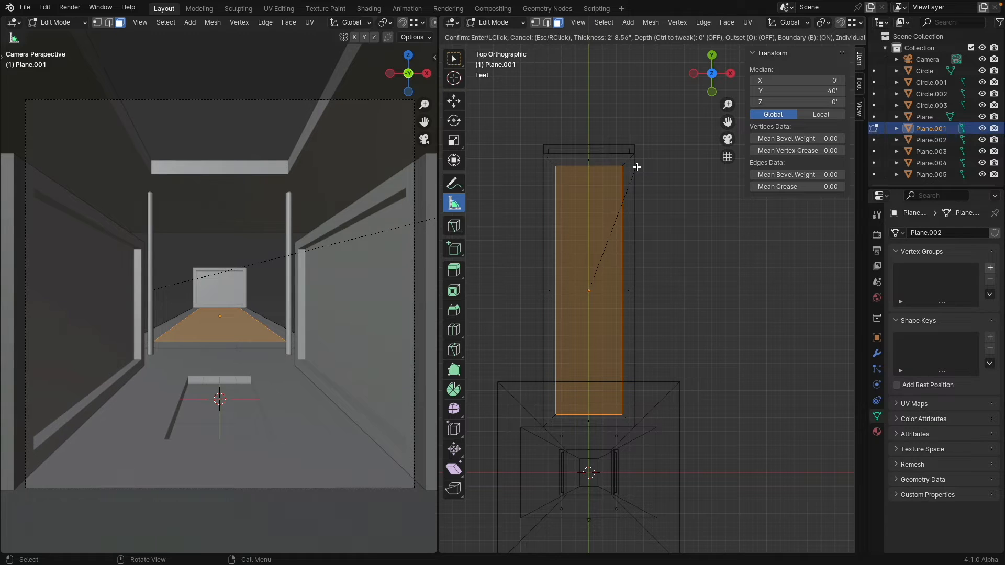
left_click(630, 194)
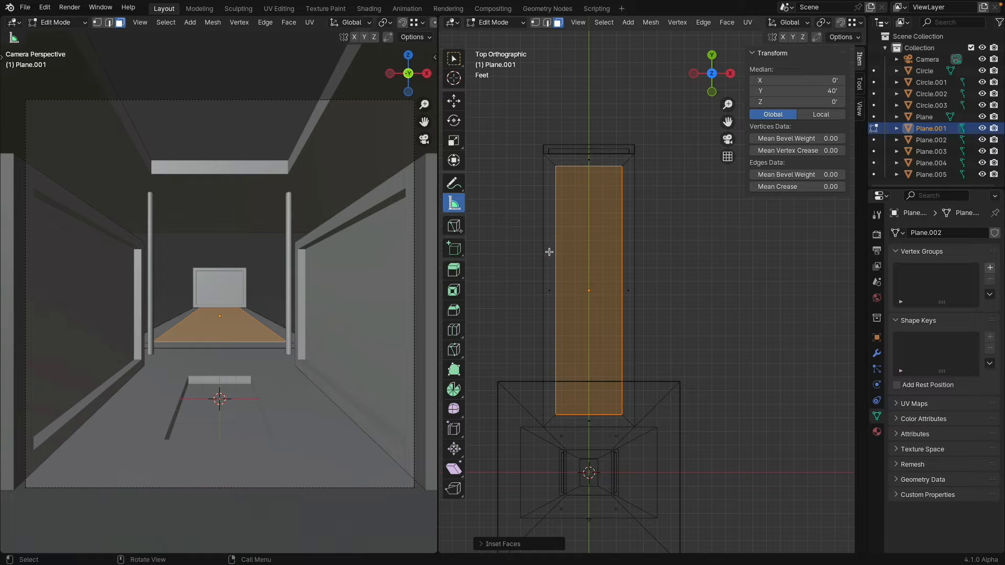
Extrude the walkway's inset face about 2' 4" downward as a sunken basin and return to Object Mode
middle_click_drag(642, 345, 597, 210)
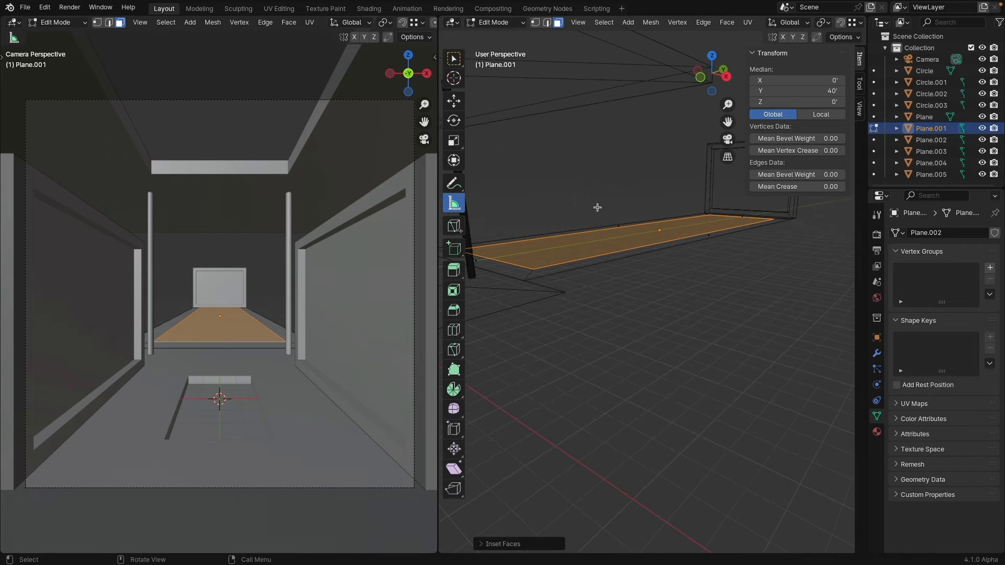
key("e")
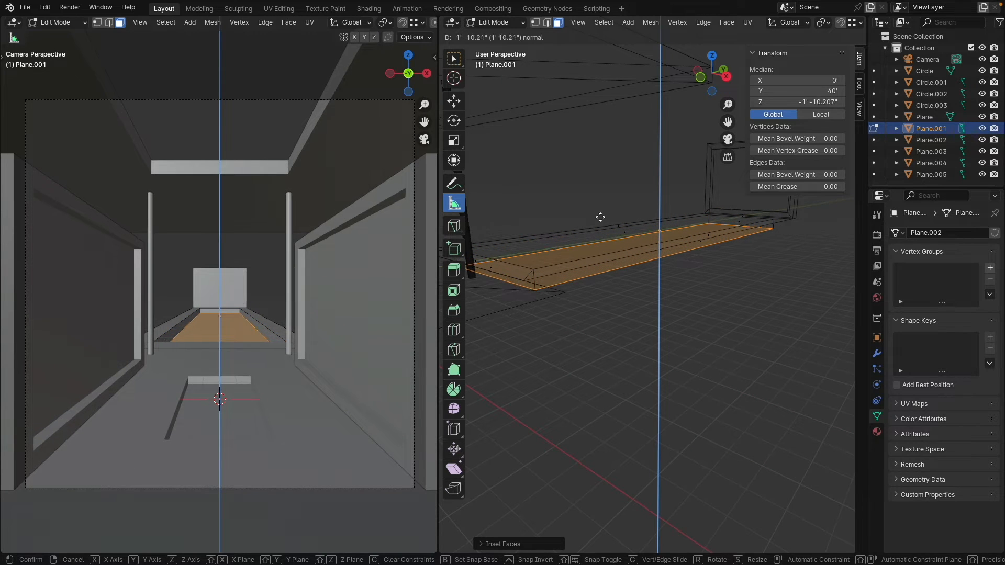
left_click(600, 217)
key("Tab")
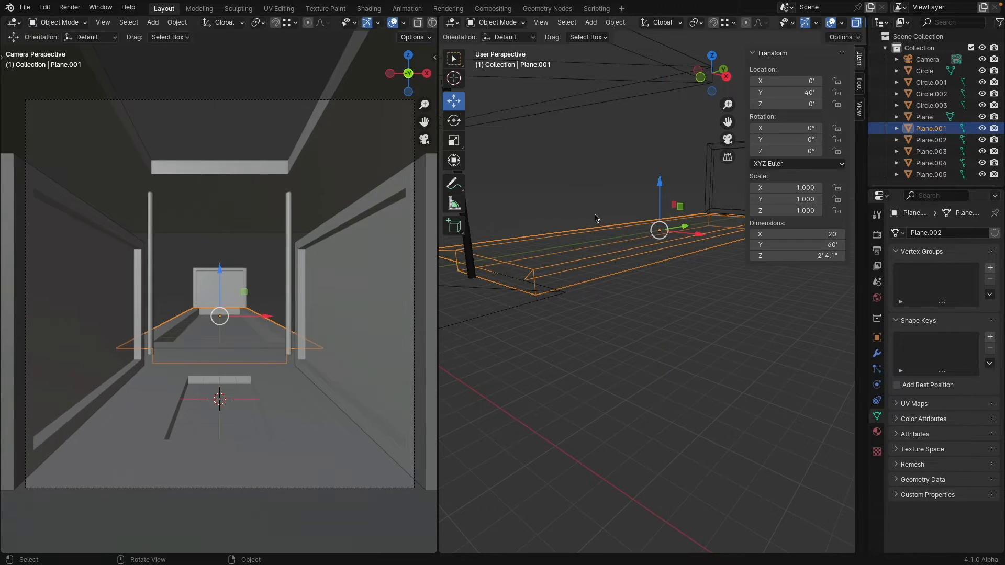
From the top view, add a new mesh plane at the 3D cursor
middle_click_drag(592, 218, 717, 339)
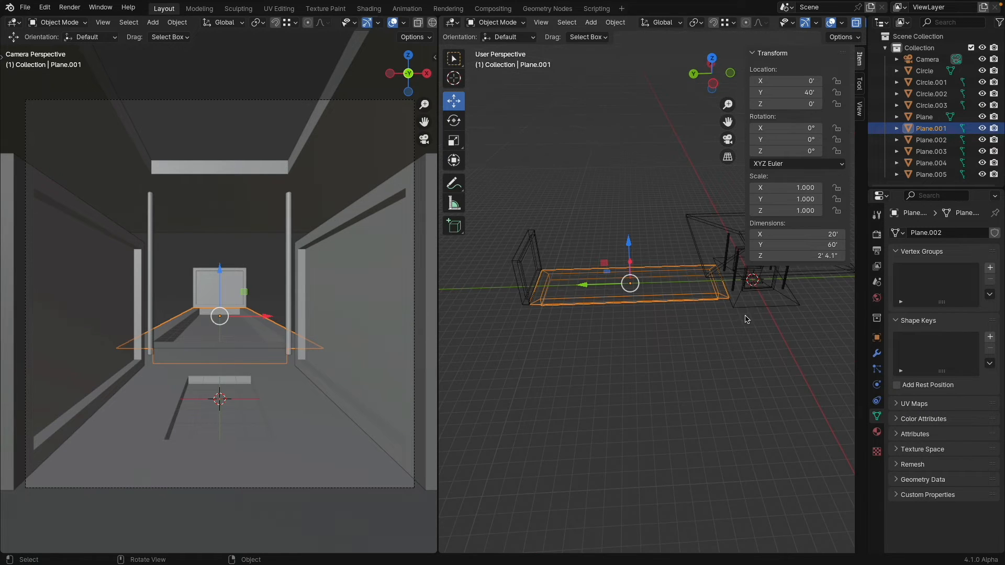
middle_click_drag(626, 230, 581, 245)
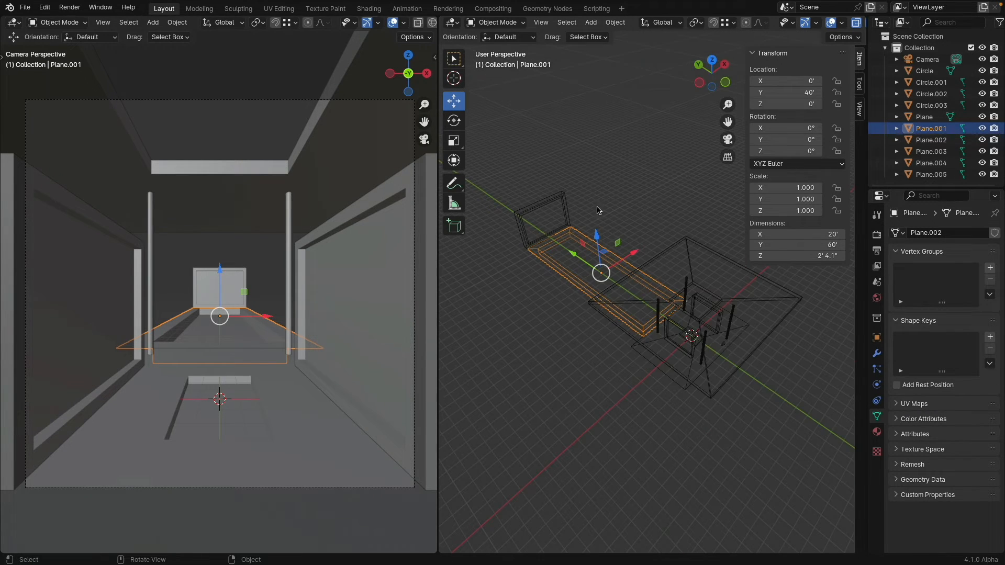
left_click(710, 60)
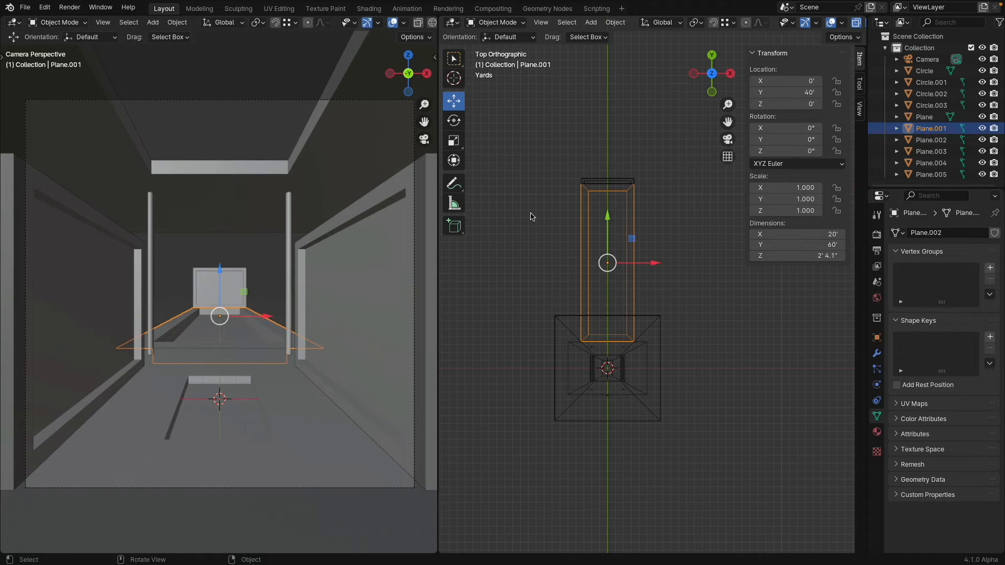
key("shift+a")
mouse_move(554, 242)
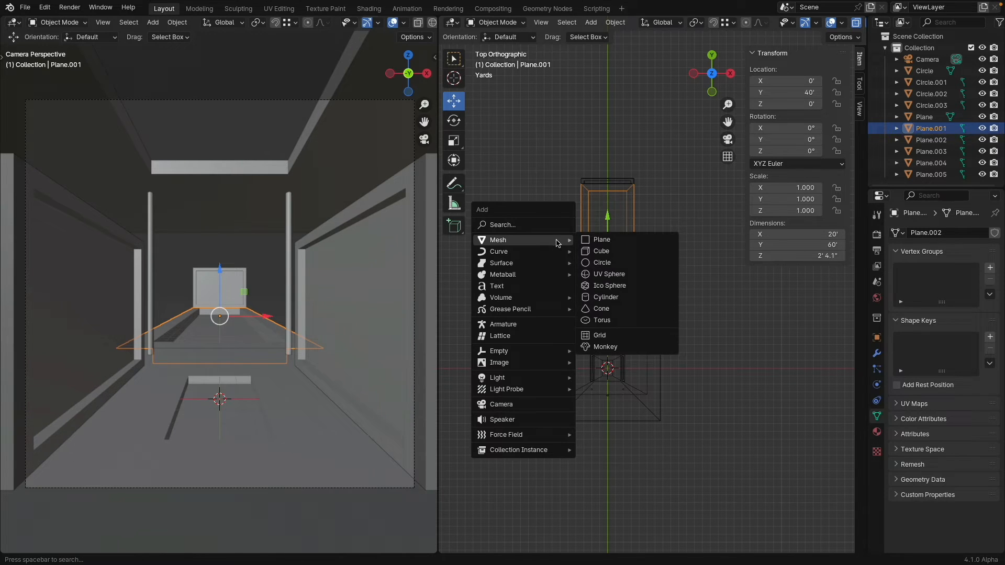
left_click(611, 242)
Move the new 2' plane out beside the pavilion and snap it to the floor's front outer corner on the negative X side
middle_click_drag(630, 386, 664, 303)
scroll(664, 303, "up", 3)
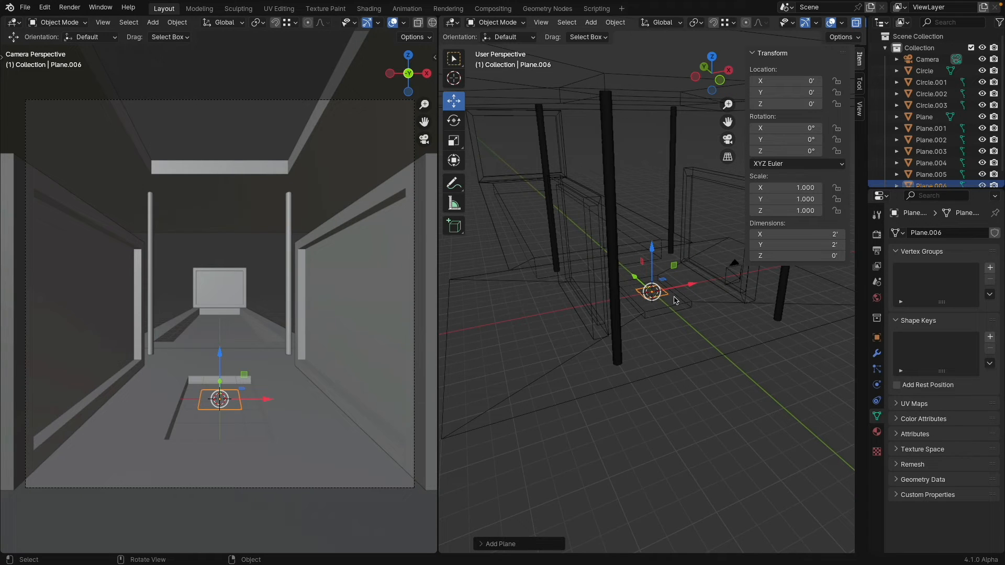
scroll(675, 301, "down", 2)
key("g")
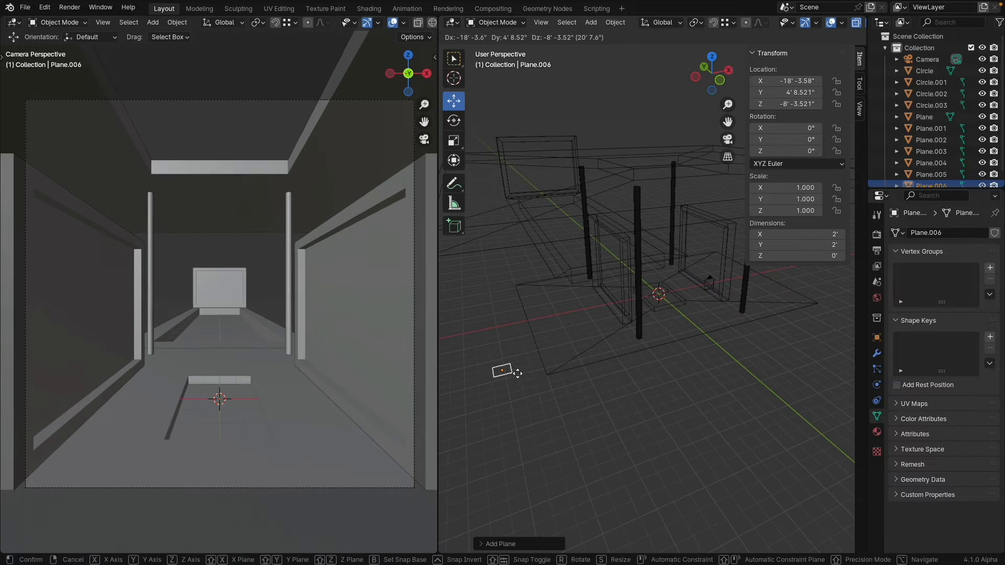
left_click(514, 375)
key("g")
key("ctrl")
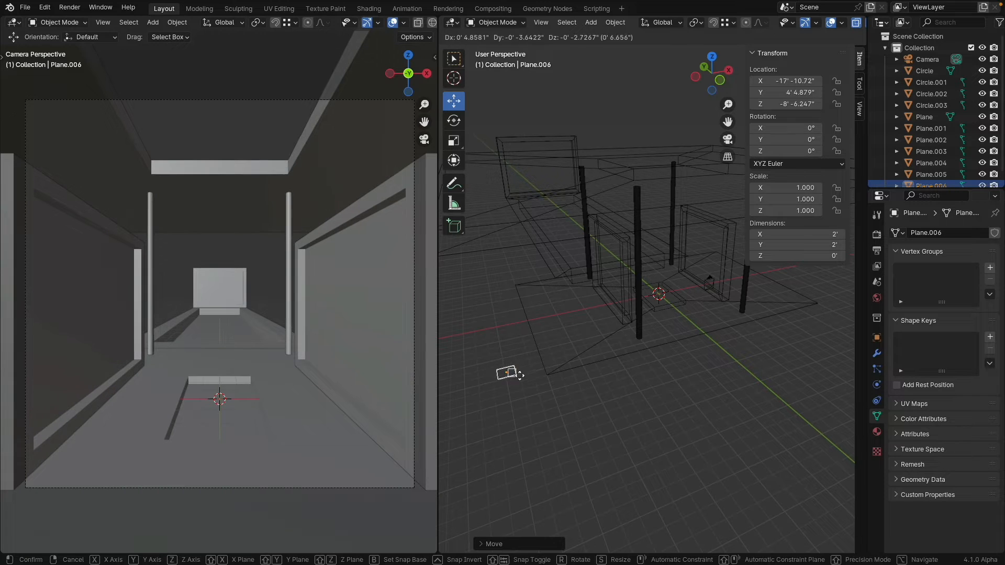
left_click(533, 372)
In Edit Mode, snap the plane's walkway-facing edge to the floor's back corner so the plane spans the floor's full side
middle_click_drag(512, 333, 655, 338)
key("Tab")
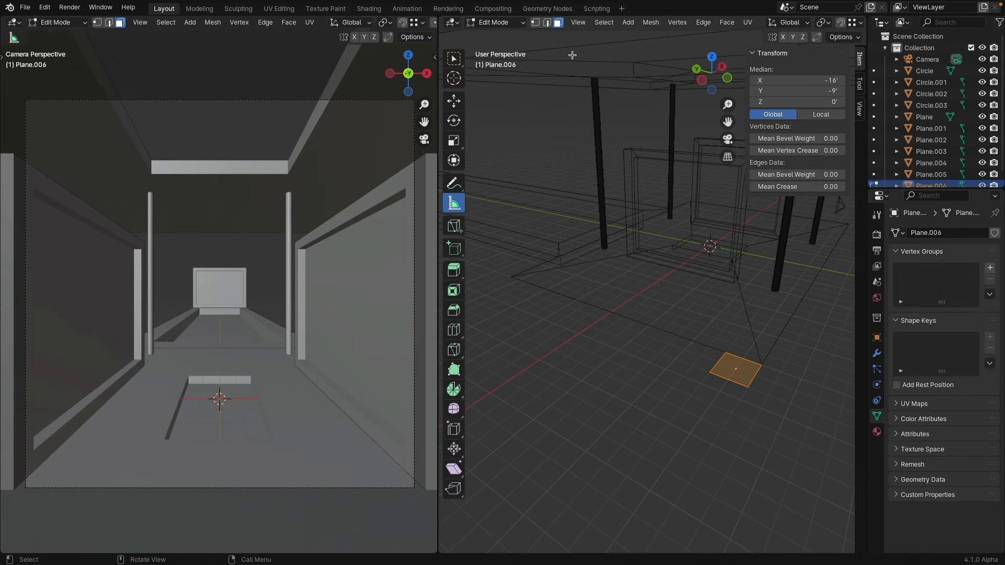
key("2")
left_click(721, 356)
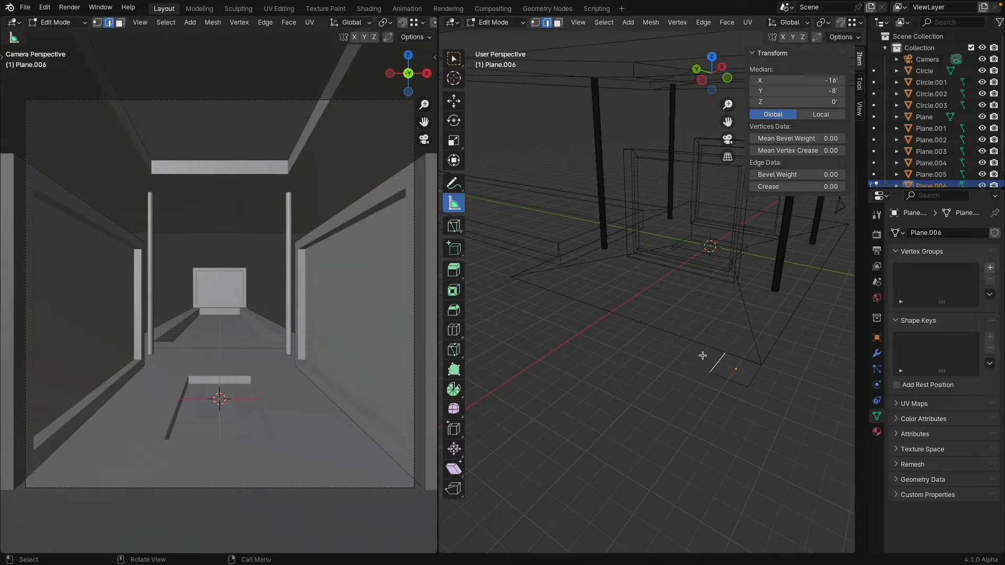
key("g")
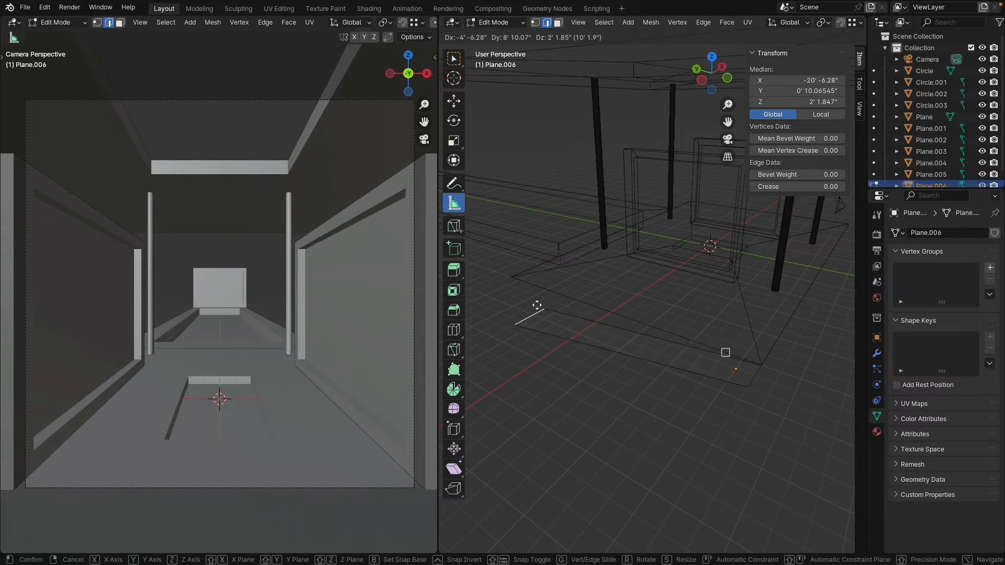
left_click(514, 281)
Select the stretched plane's outer long edge and move it outward along X to about -34' 8"
scroll(564, 339, "down", 3)
scroll(563, 339, "down", 2)
middle_click_drag(563, 339, 542, 291)
left_click(521, 325)
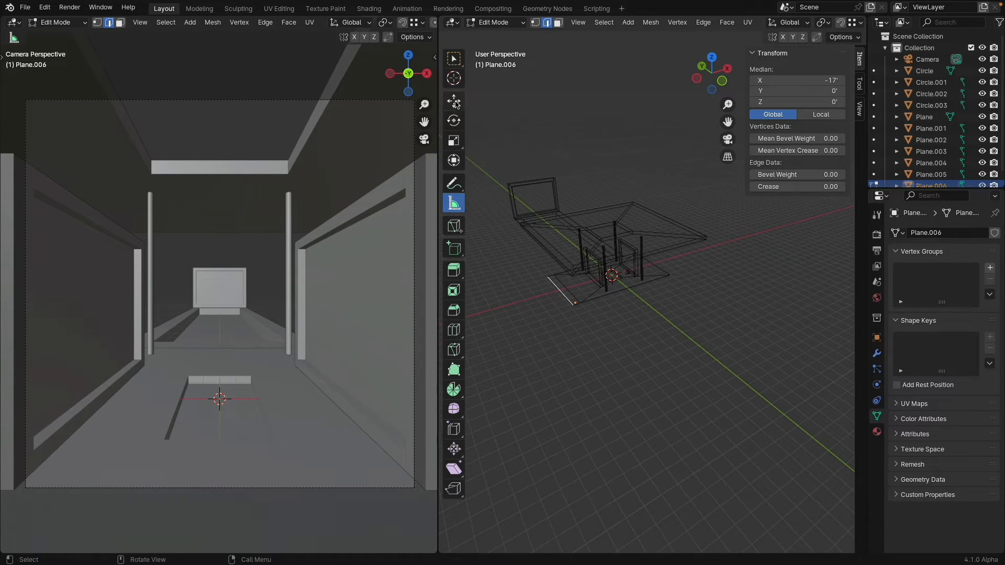
left_click(454, 102)
left_click_drag(600, 281, 529, 310)
middle_click_drag(528, 310, 662, 294)
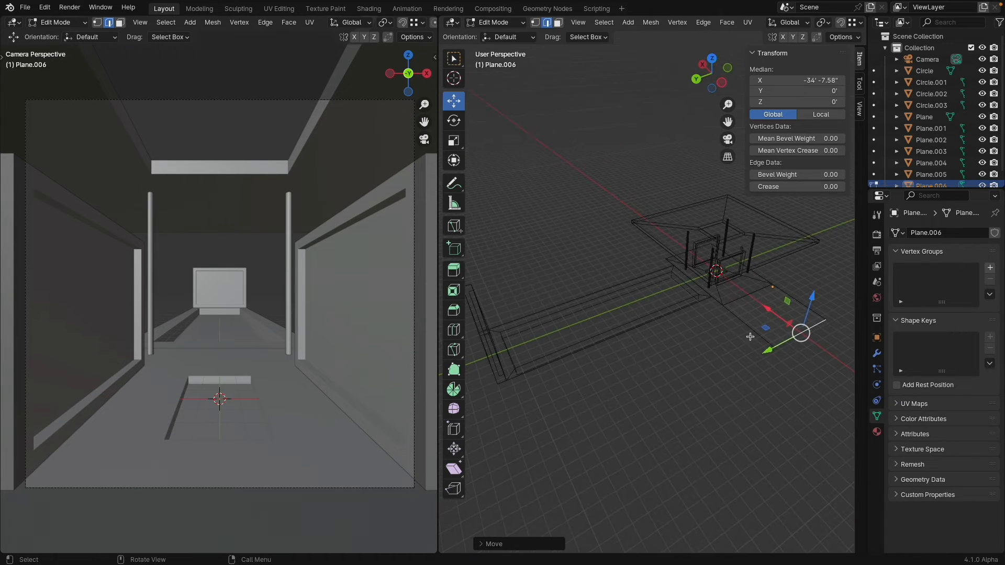
Extrude the ground plane's back edge 62' along Y, snapping it to the back of the end wall
left_click(750, 331)
middle_click_drag(686, 356, 688, 339)
key("g")
key("y")
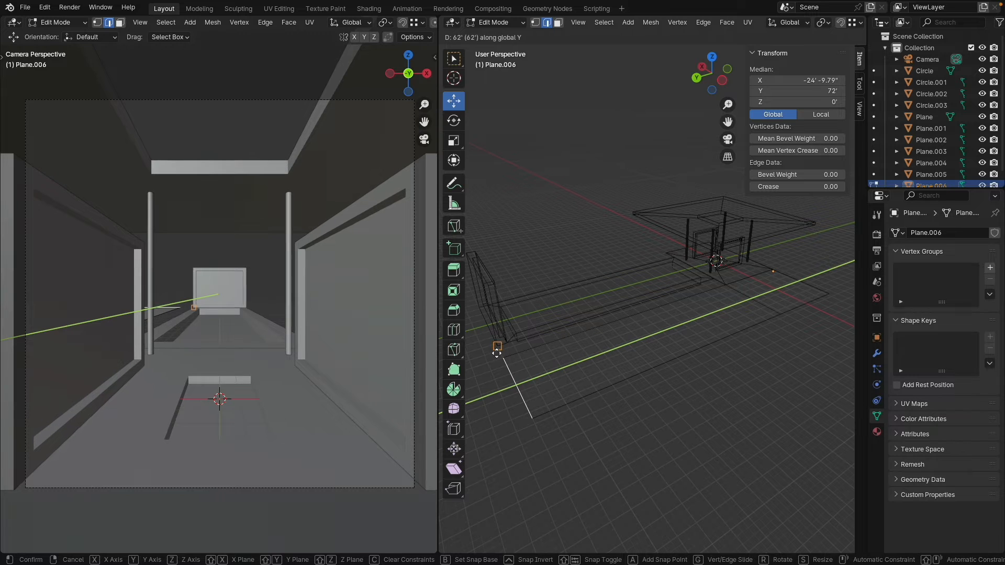
left_click(497, 353)
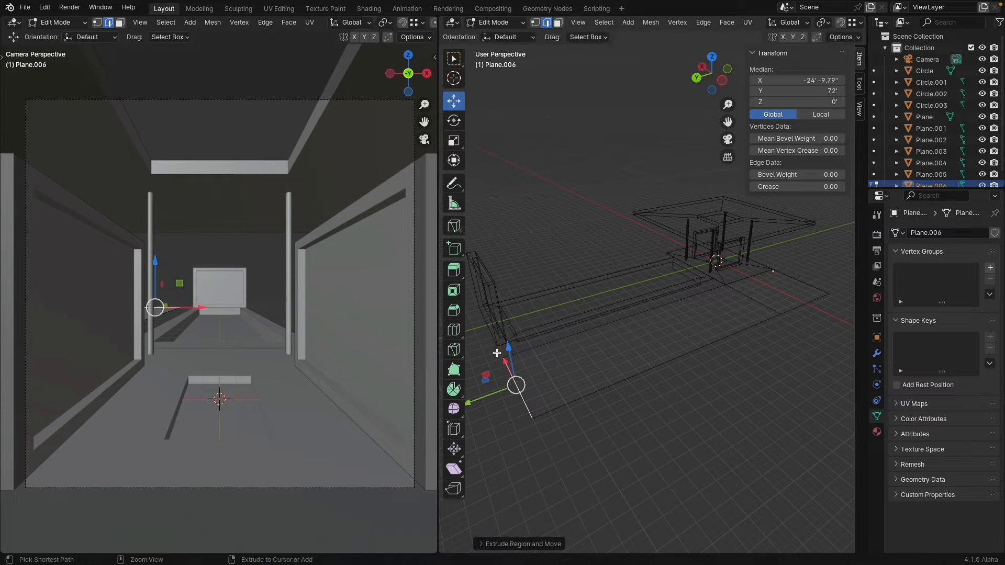
Extrude the new ground face's inner long edge 5' along X to meet the walkway's side
left_click(580, 336)
middle_click_drag(580, 337, 595, 320)
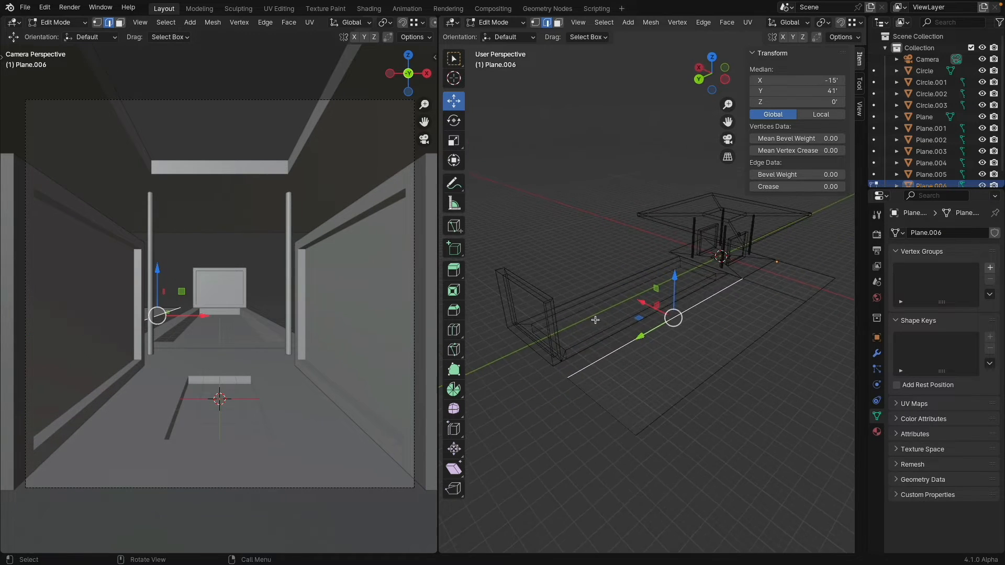
key("e")
key("x")
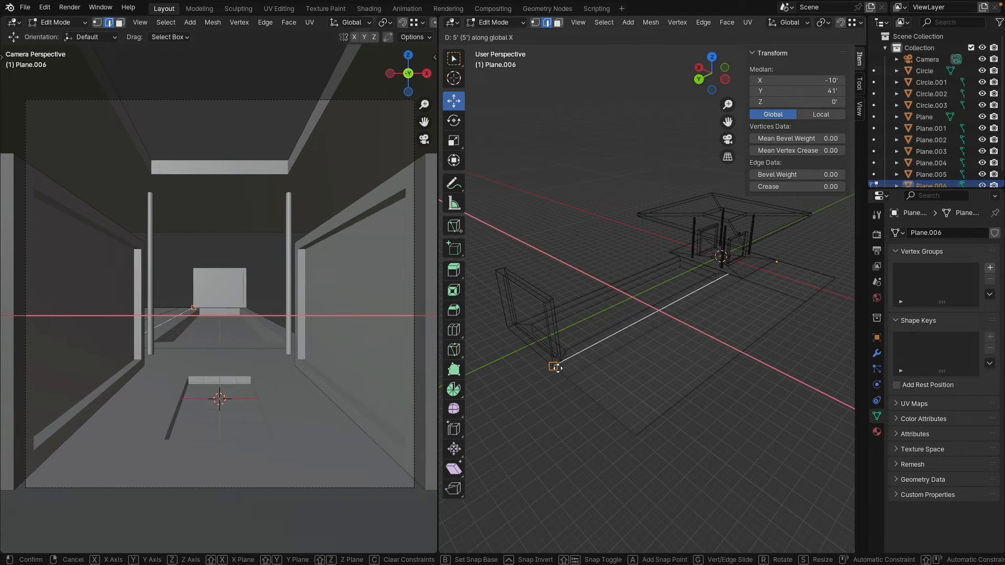
left_click(560, 369, "ctrl")
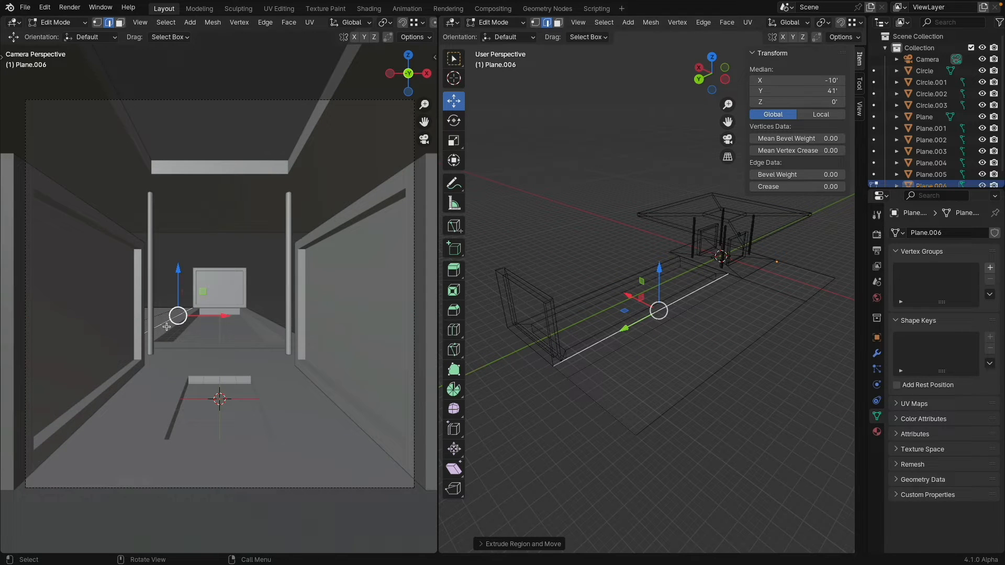
Select the two large ground faces, leaving out the narrow strip, and duplicate them along X to the pavilion's opposite side
middle_click_drag(167, 327, 175, 415)
mouse_move(602, 366)
middle_mouse_down()
mouse_move(572, 337)
mouse_move(548, 281)
mouse_move(607, 352)
middle_mouse_up()
scroll(627, 276, "up", 1)
middle_click_drag(625, 279, 629, 275)
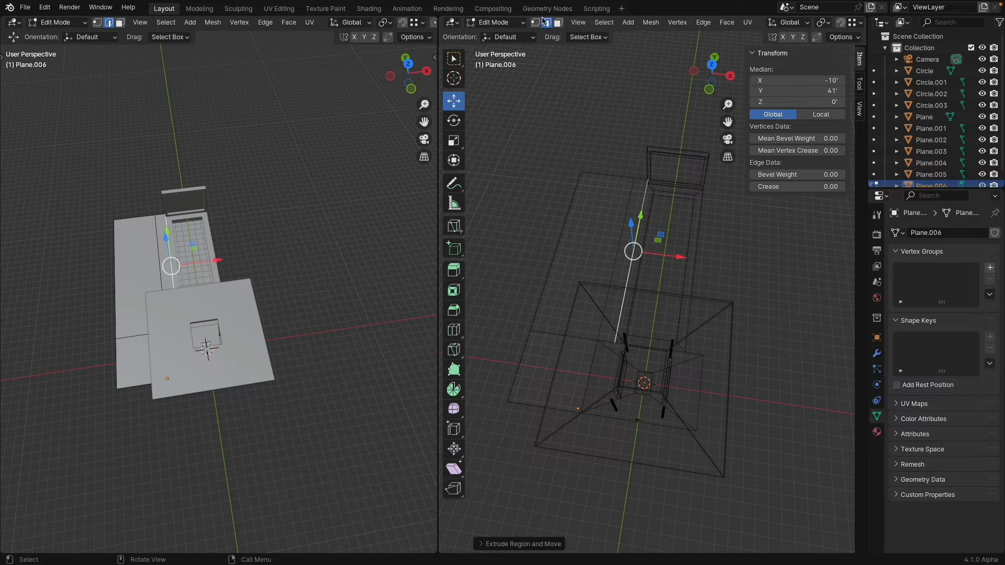
left_click(558, 22)
left_click(628, 249)
left_click(577, 262, "shift")
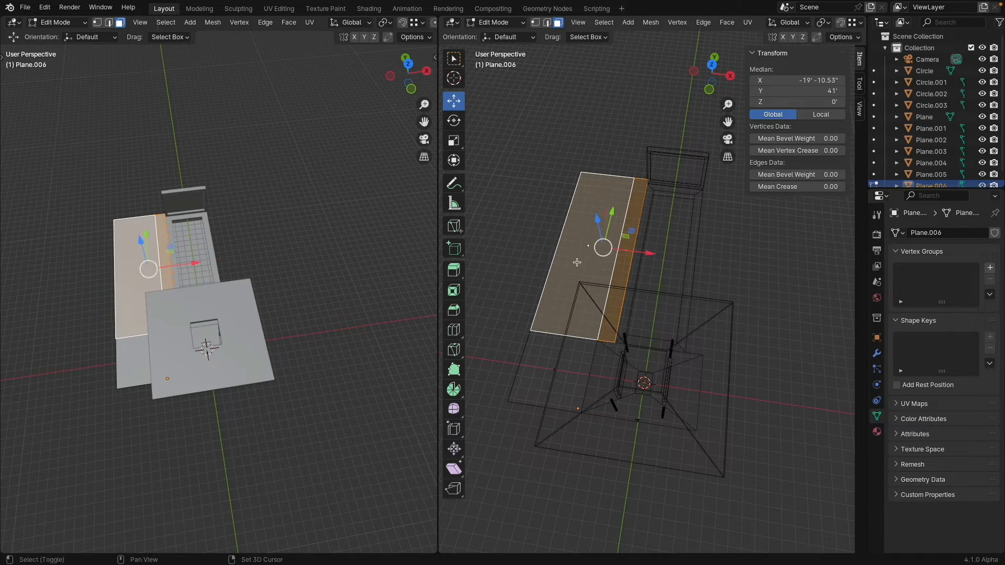
left_click(541, 369)
middle_click_drag(607, 304, 596, 268, "shift")
left_click(606, 273, "shift")
key("shift+d")
key("x")
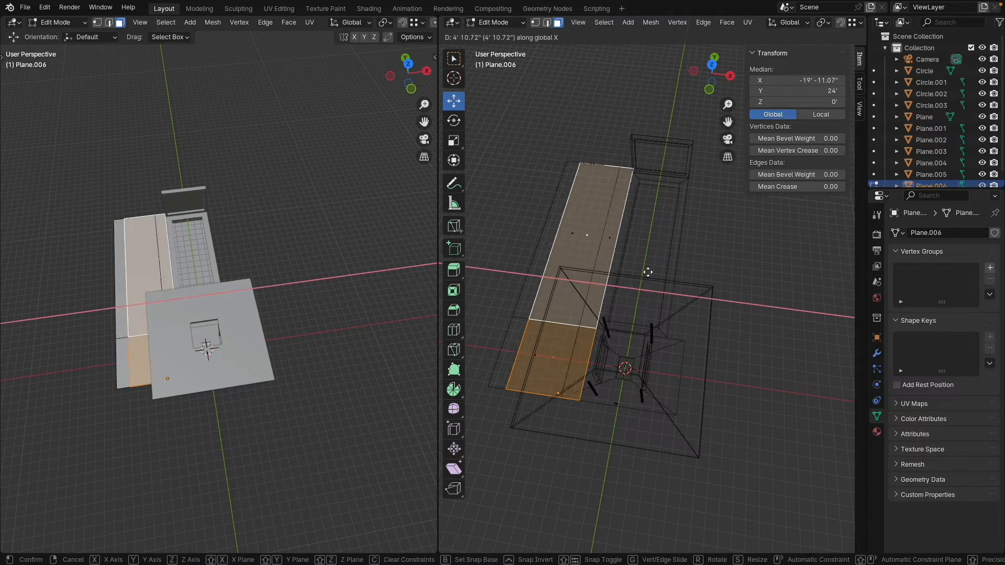
left_click(798, 297)
Move the duplicated ground faces to snap against the pavilion floor's opposite outer corner
middle_click_drag(798, 297, 622, 320, "shift")
key("g")
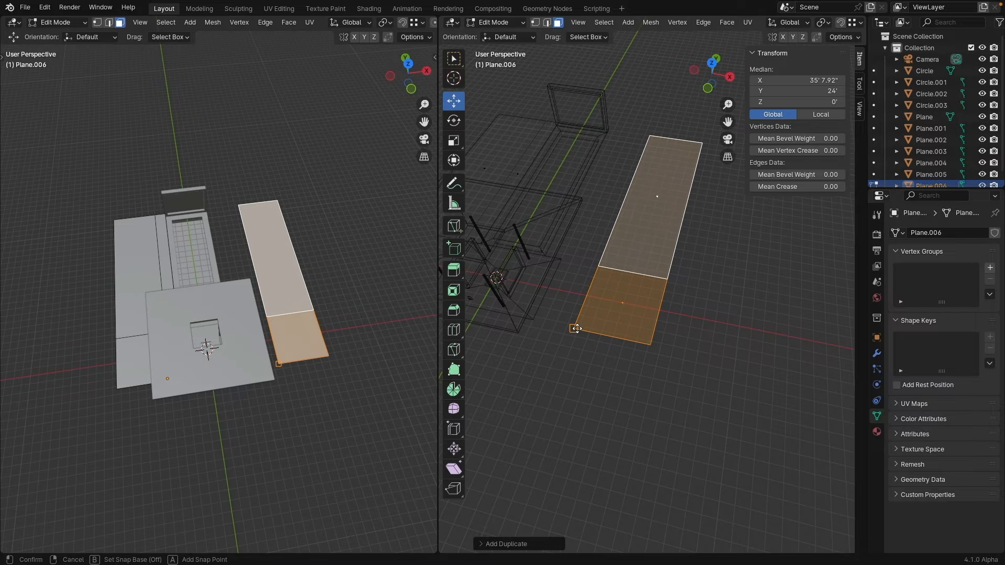
left_click(541, 321)
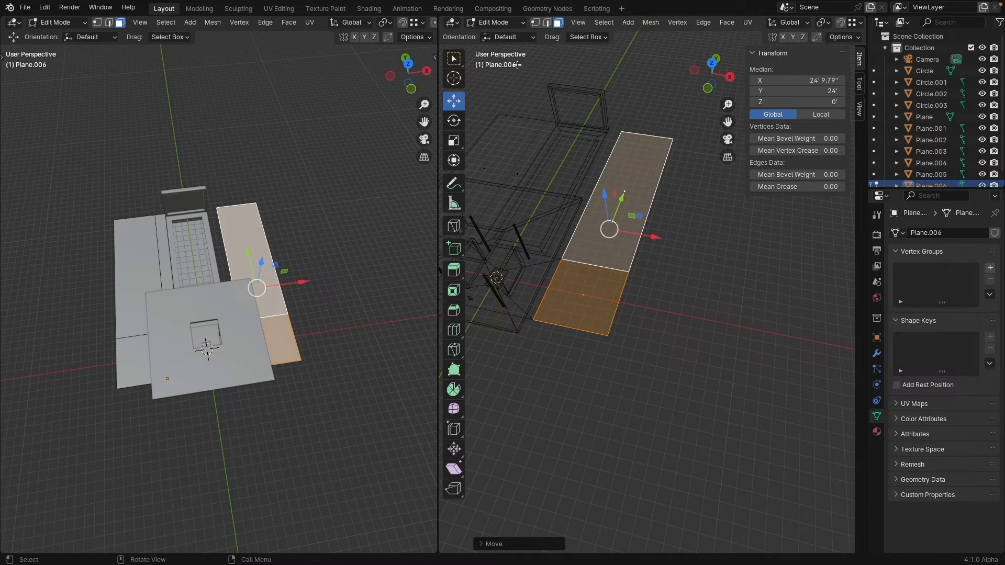
Extrude the duplicated long ground face's inner edge along X to meet the walkway's side
left_click(547, 22)
left_click(601, 187)
mouse_move(601, 187)
middle_mouse_down()
mouse_move(637, 248)
mouse_move(610, 191)
middle_mouse_up()
key("g")
key("x")
left_click(640, 213)
Select the ground planes' far edges on both sides of the walkway, inner strips included, and extrude them about 49' 8" along Y
left_click(589, 175)
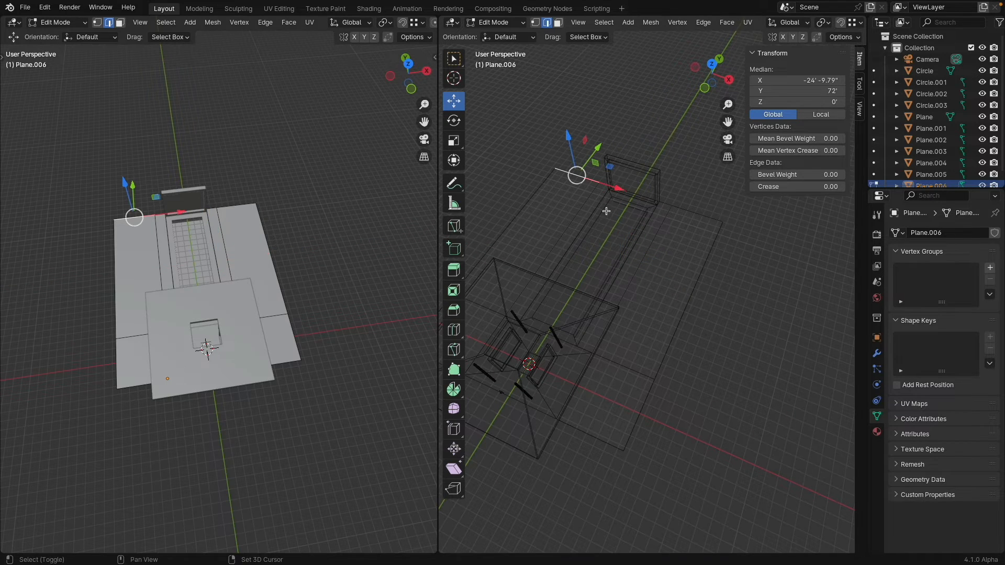
left_click(702, 212, "shift")
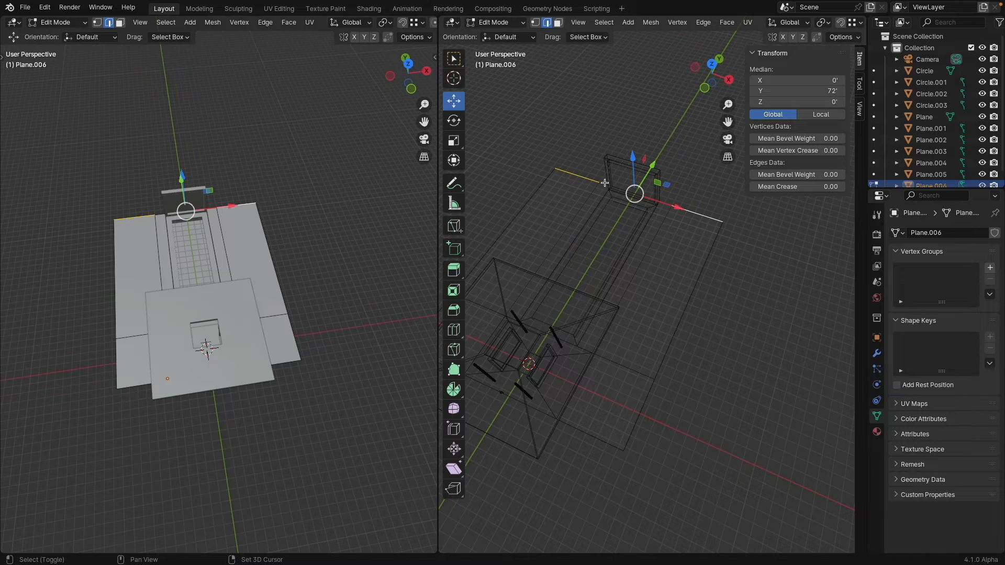
scroll(675, 193, "up", 4)
left_click(662, 213, "shift")
scroll(660, 214, "down", 4)
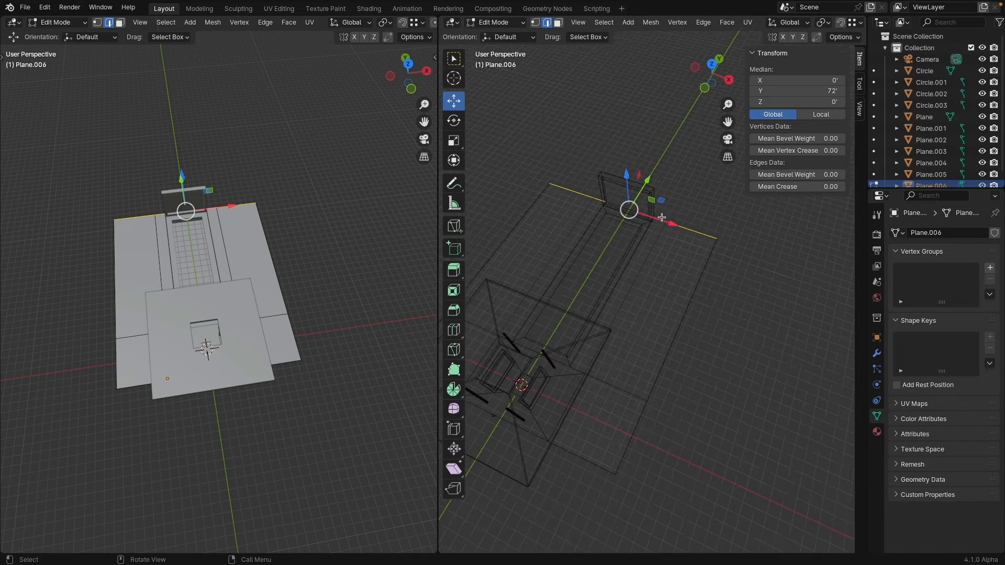
middle_click_drag(660, 215, 638, 297, "shift")
key("g")
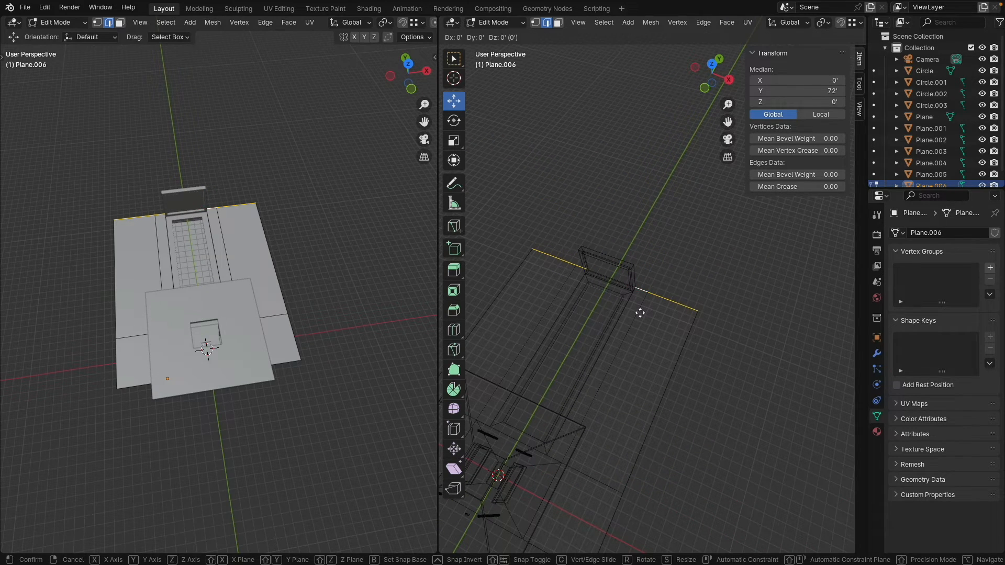
left_click(650, 212)
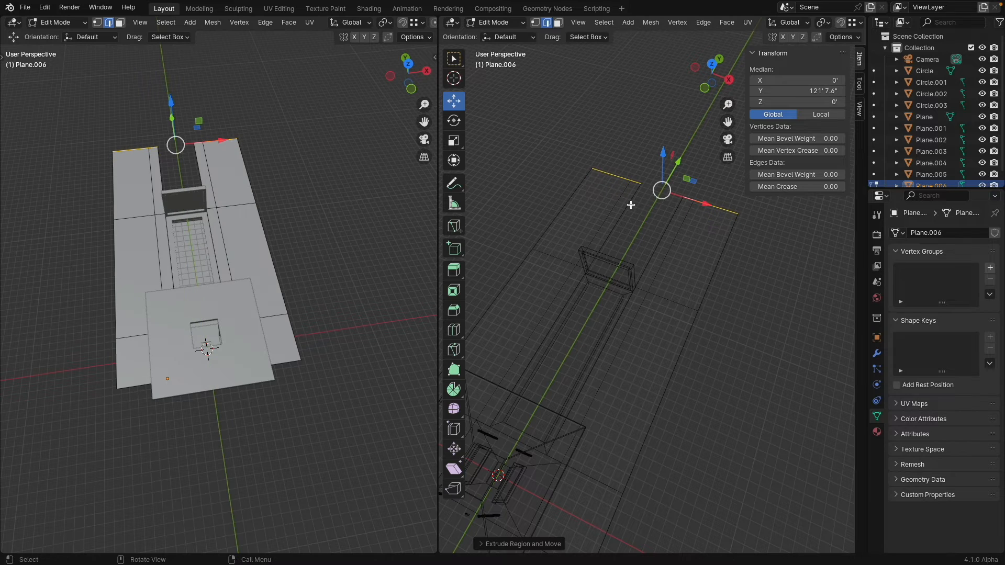
Fill the gap between the extended ground planes' inner edges with a face and check it through the camera
key("ctrl+z")
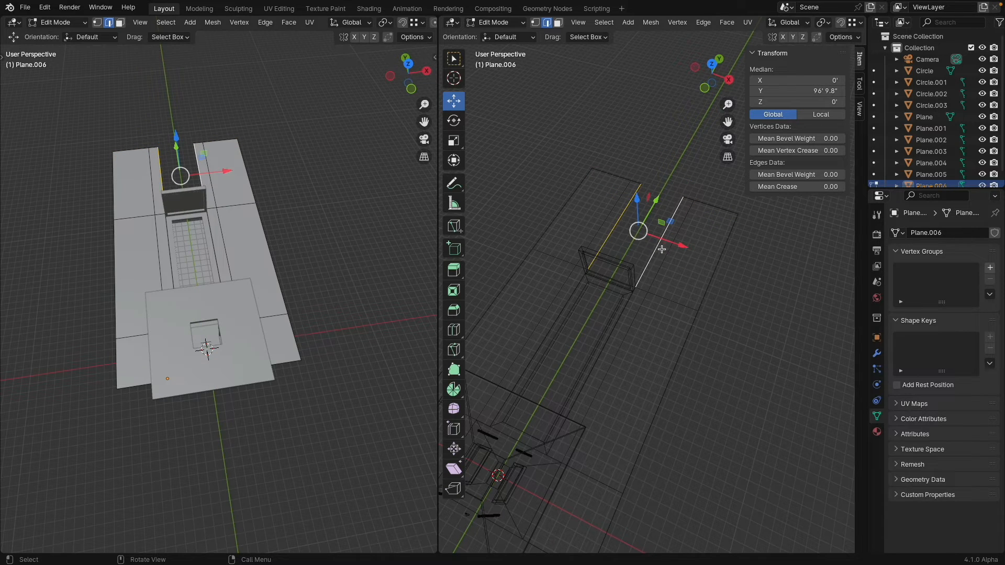
key("f")
middle_click_drag(314, 269, 212, 356)
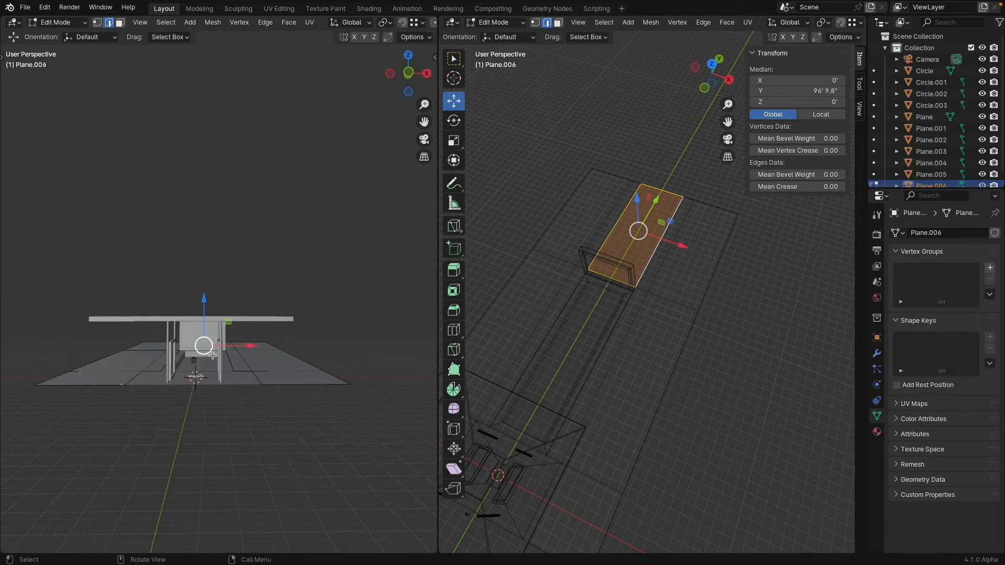
key("KP_0")
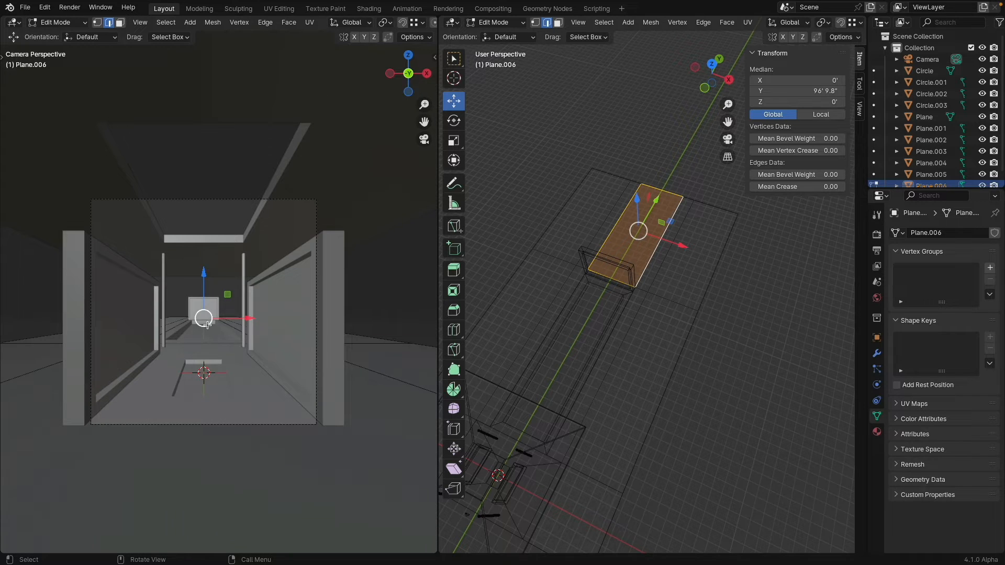
scroll(206, 326, "up", 3)
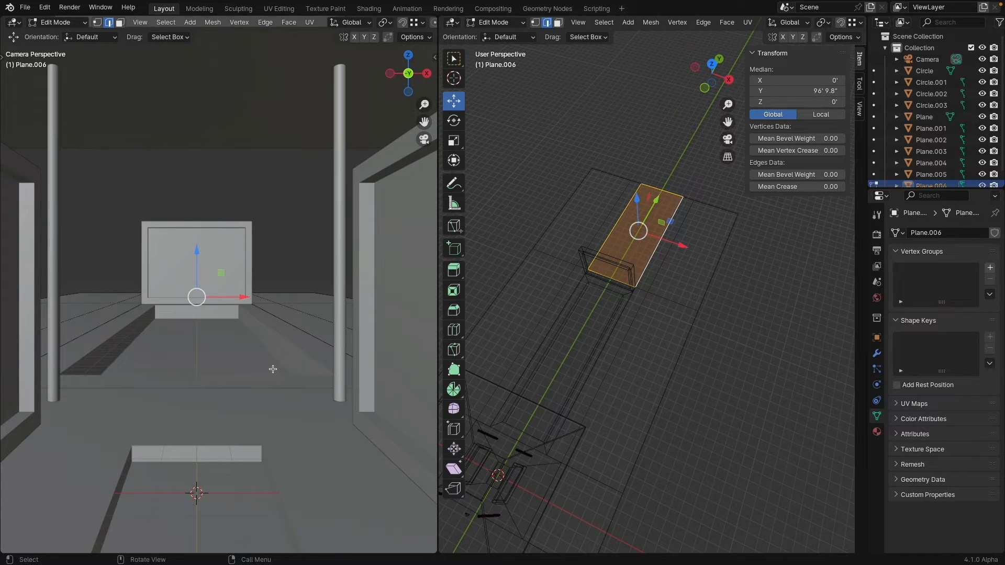
scroll(272, 369, "down", 4)
scroll(275, 367, "up", 1)
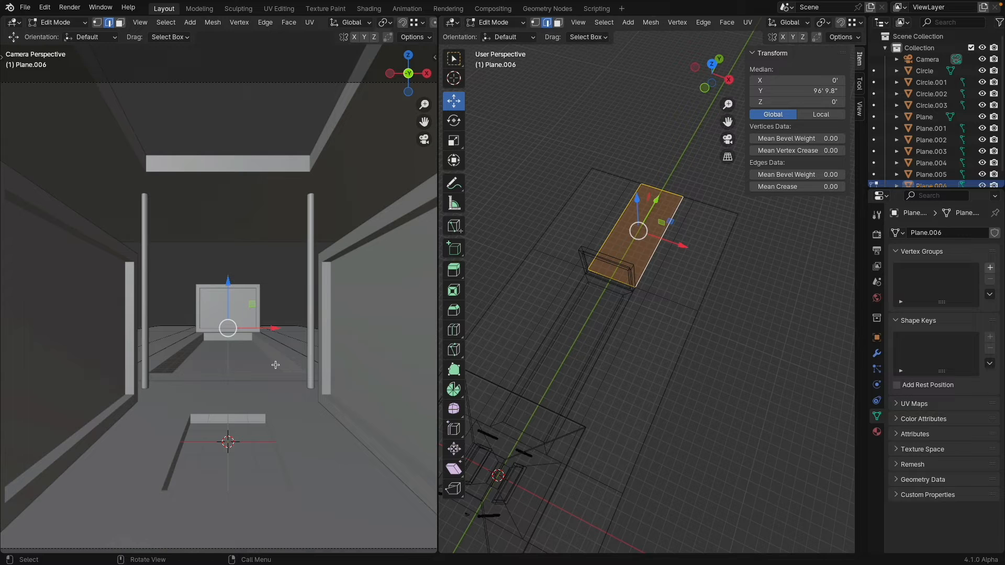
key("Tab")
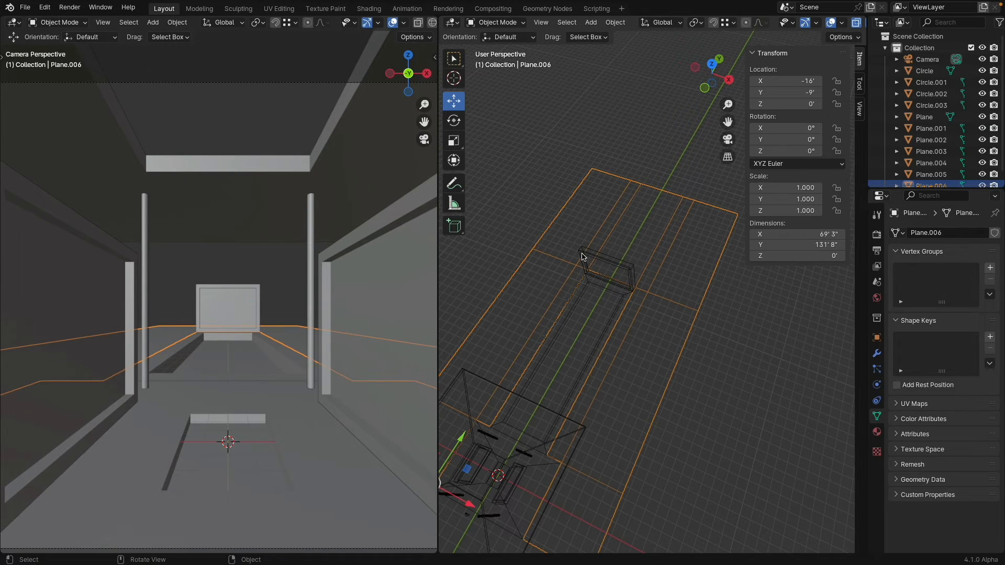
key("shift+z")
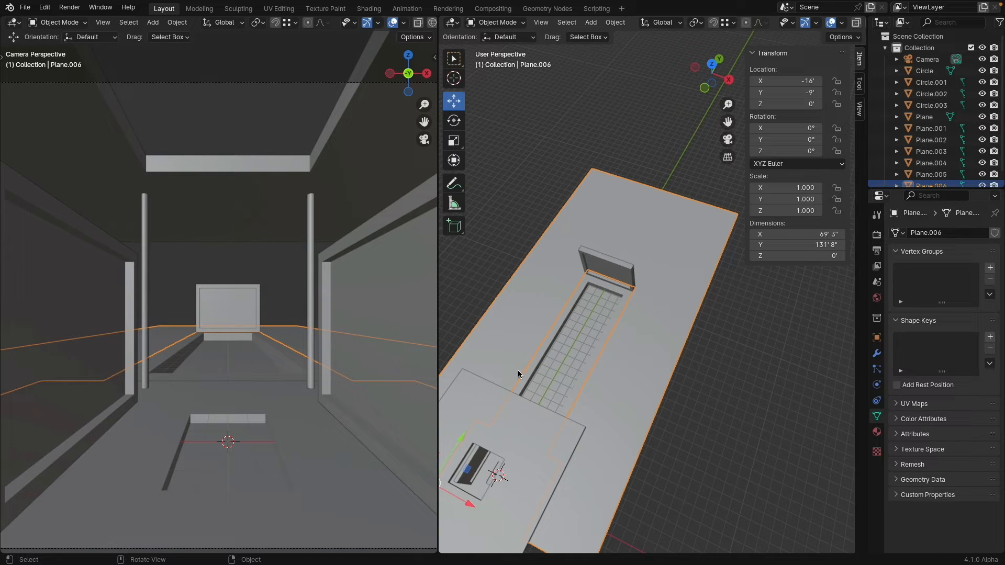
Add a cube measuring 10" on every side and apply its scale
left_click(712, 63)
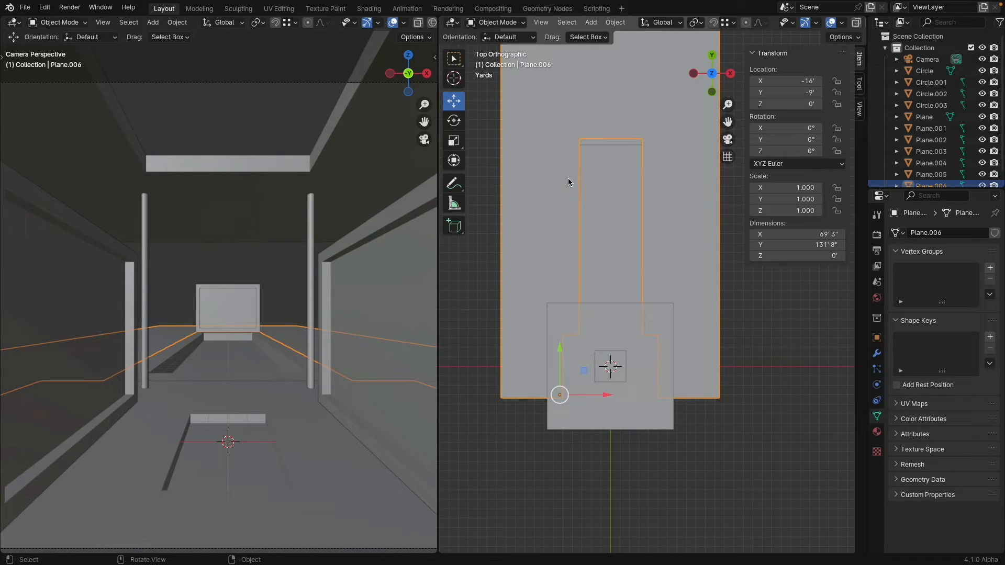
key("shift+a")
mouse_move(557, 196)
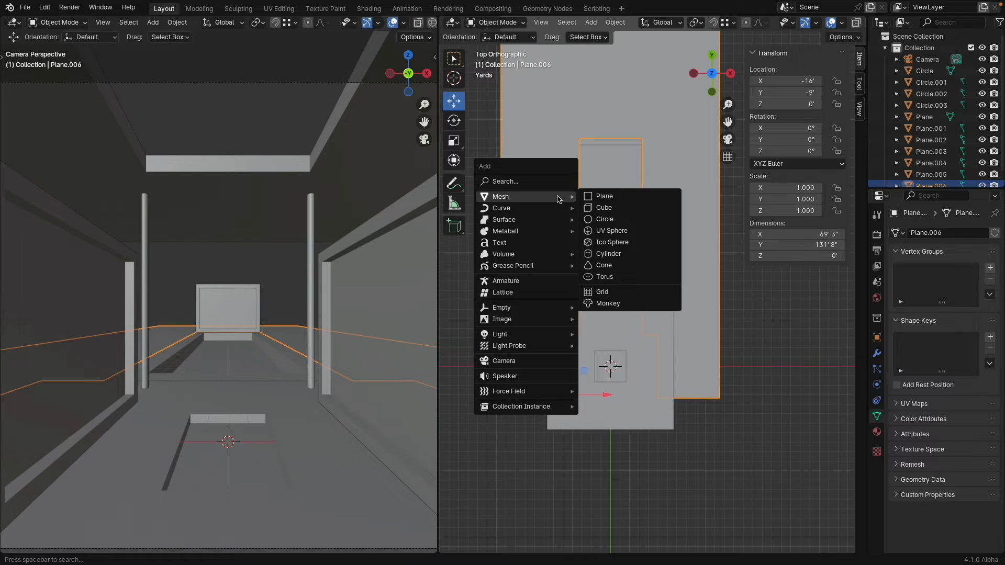
left_click(612, 208)
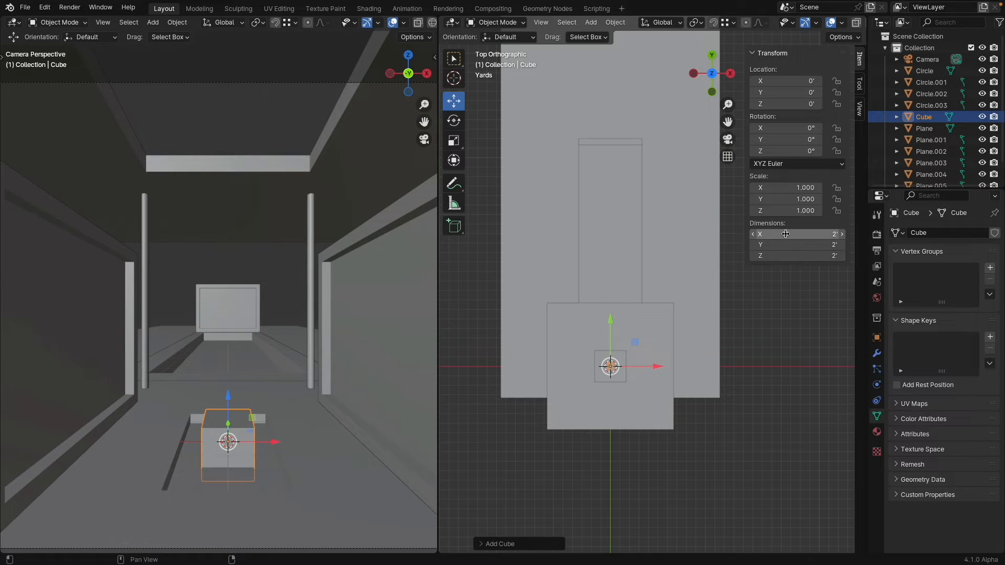
left_click_drag(785, 234, 785, 256)
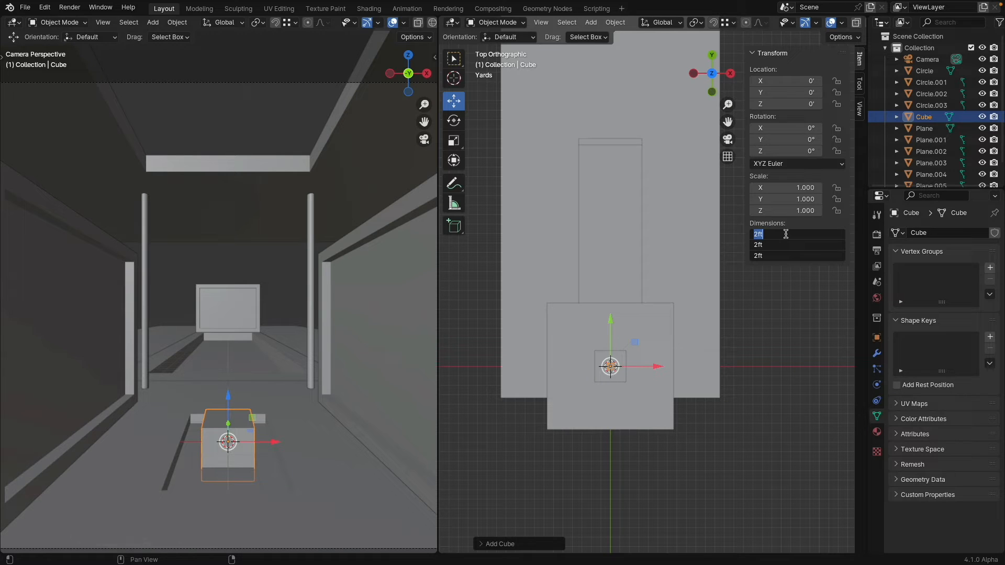
type("10\"")
key("Return")
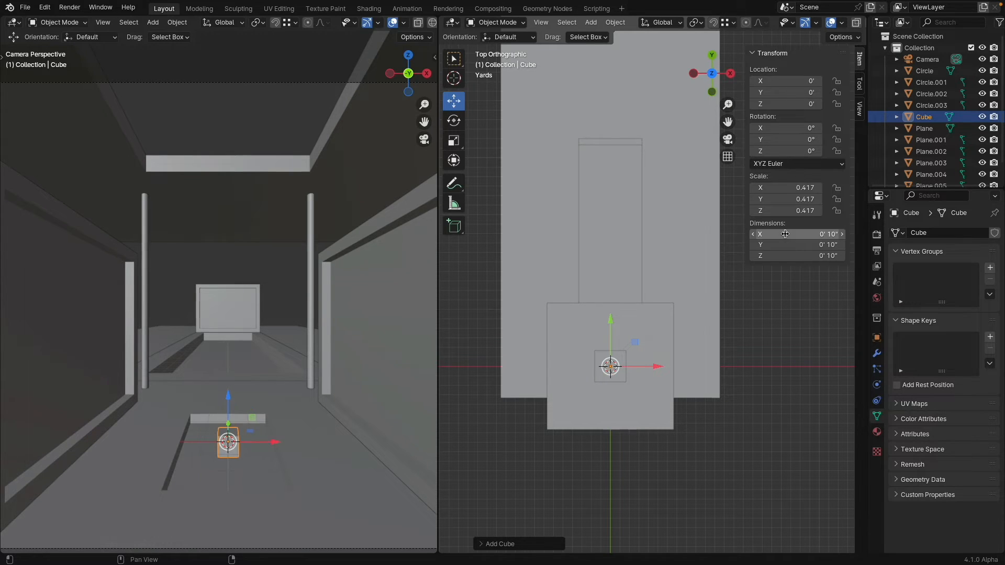
key("ctrl+a")
left_click(618, 99)
Raise the cube to Z 5" so it sits on the ground and move it along X to about -8' 4"
left_click(711, 92)
scroll(613, 320, "up", 11)
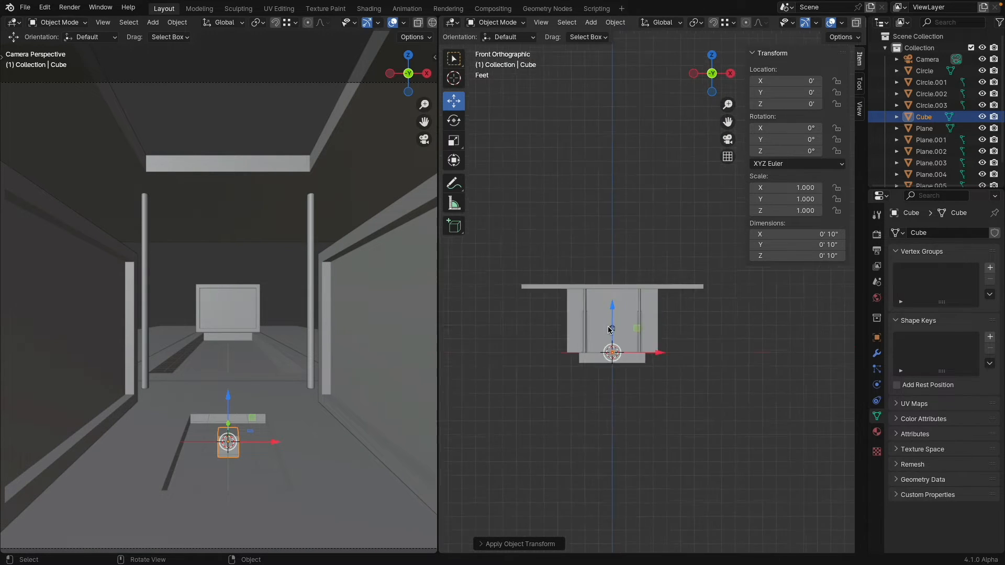
key("shift+z")
middle_click_drag(602, 386, 668, 310, "shift")
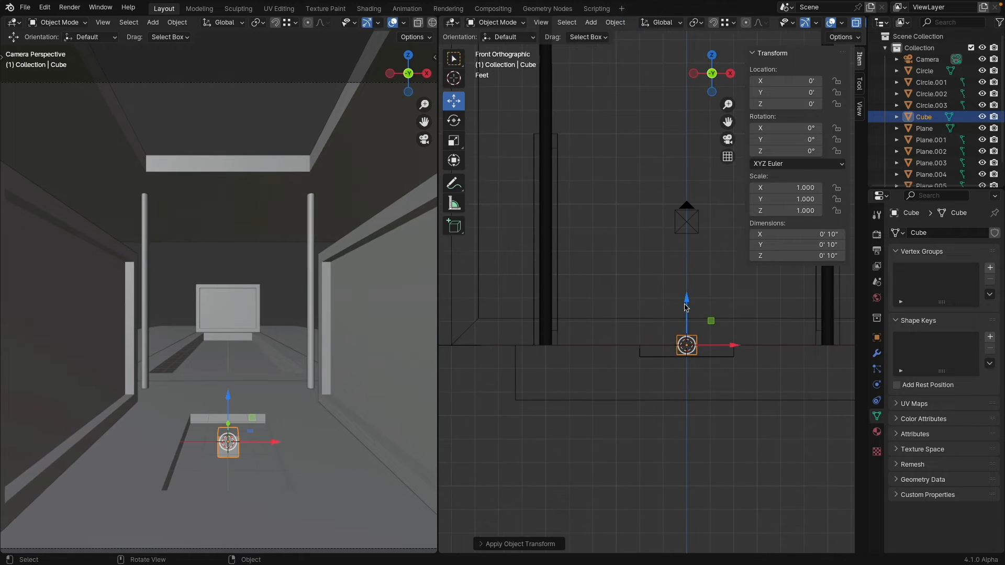
left_click_drag(687, 307, 565, 280)
scroll(680, 219, "down", 3)
left_click_drag(727, 278, 629, 278)
Position the cube beside the walkway's near end at about X -8' 6" and Y 15' 5"
left_click_drag(710, 73, 713, 59)
left_click(711, 56)
scroll(615, 322, "down", 4)
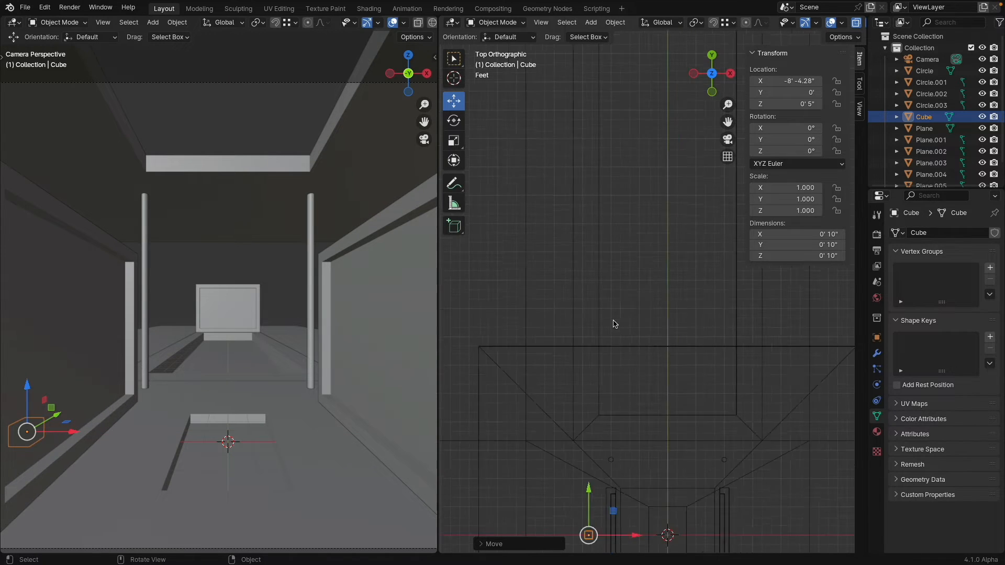
left_click_drag(602, 400, 591, 344)
scroll(606, 332, "up", 2)
left_click_drag(636, 378, 630, 377)
scroll(614, 294, "down", 5)
middle_click_drag(614, 294, 593, 324, "shift")
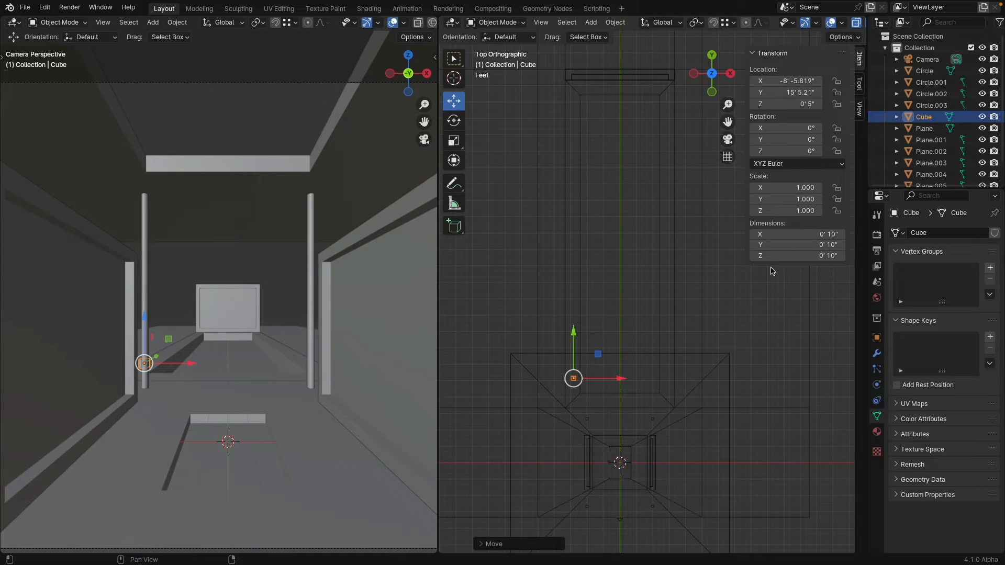
Add an Array modifier to the cube with a count of 6
left_click(881, 357)
left_click(937, 232)
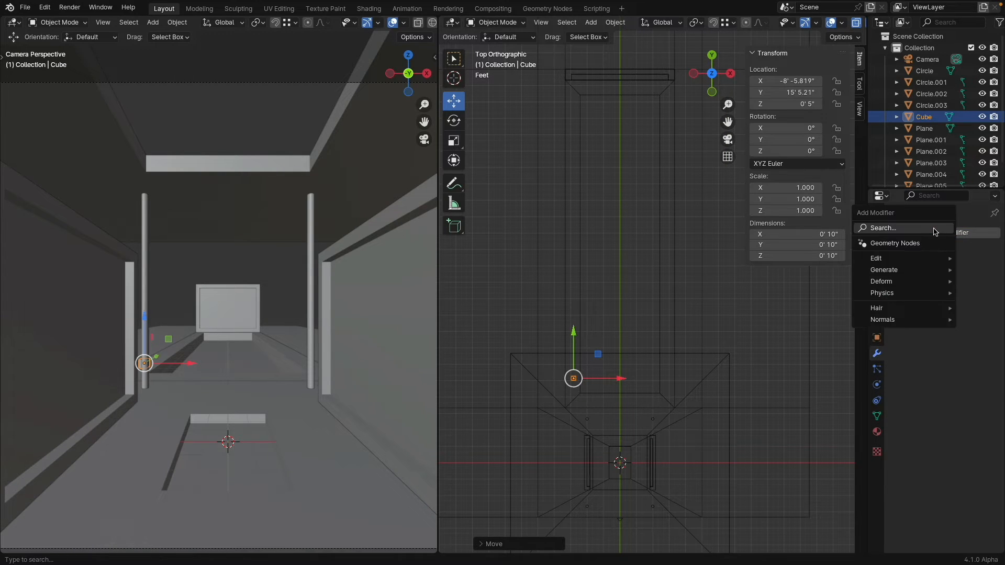
mouse_move(912, 262)
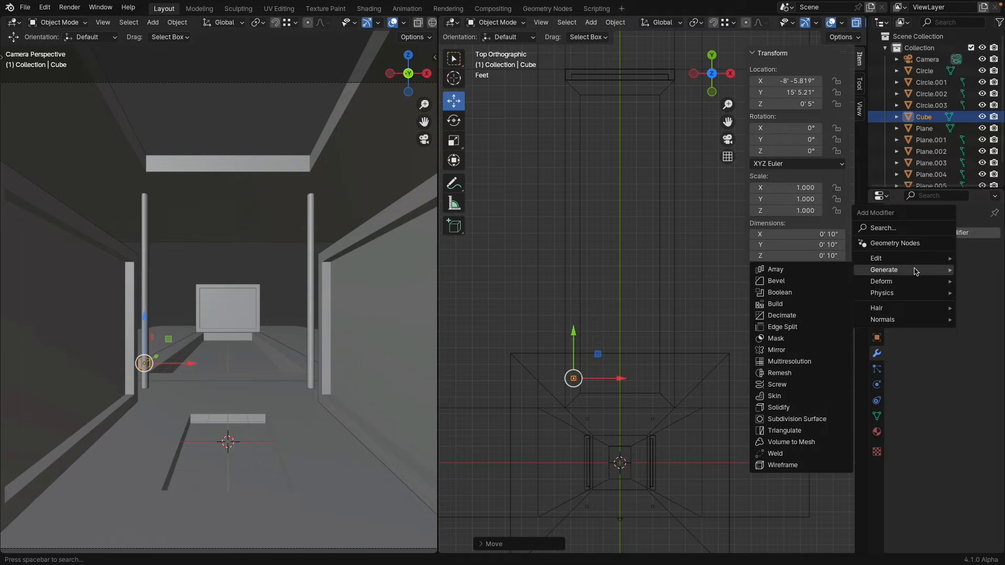
left_click(798, 274)
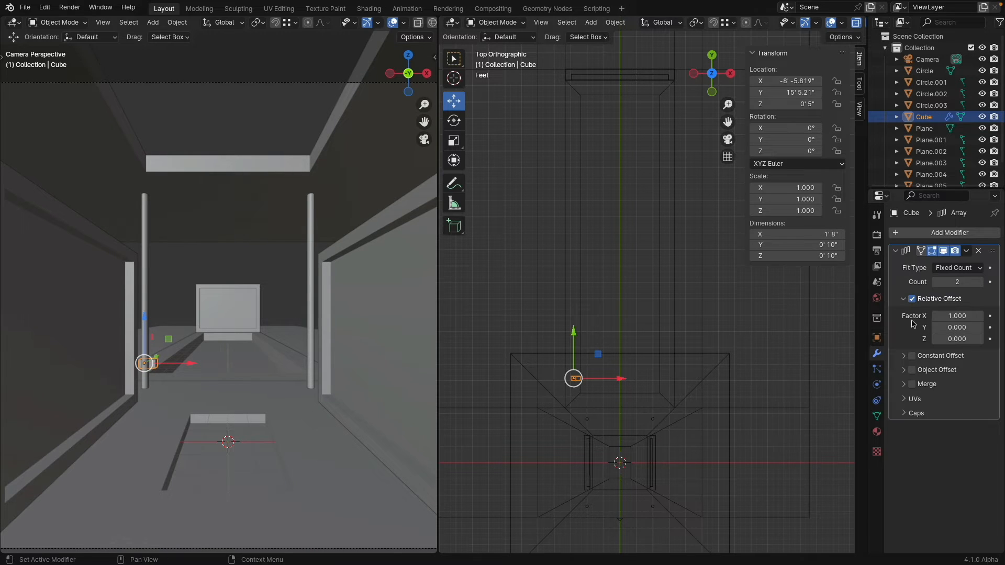
left_click(957, 283)
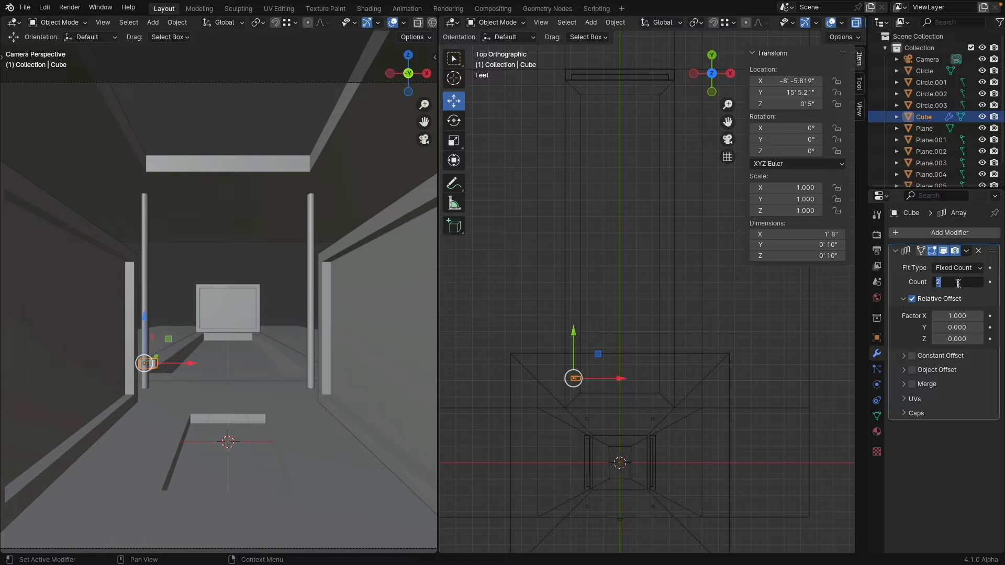
type("6")
key("Return")
Set the array's relative offset to 0 in X and 11.8 in Y to space the cubes along the walkway
left_click(958, 316)
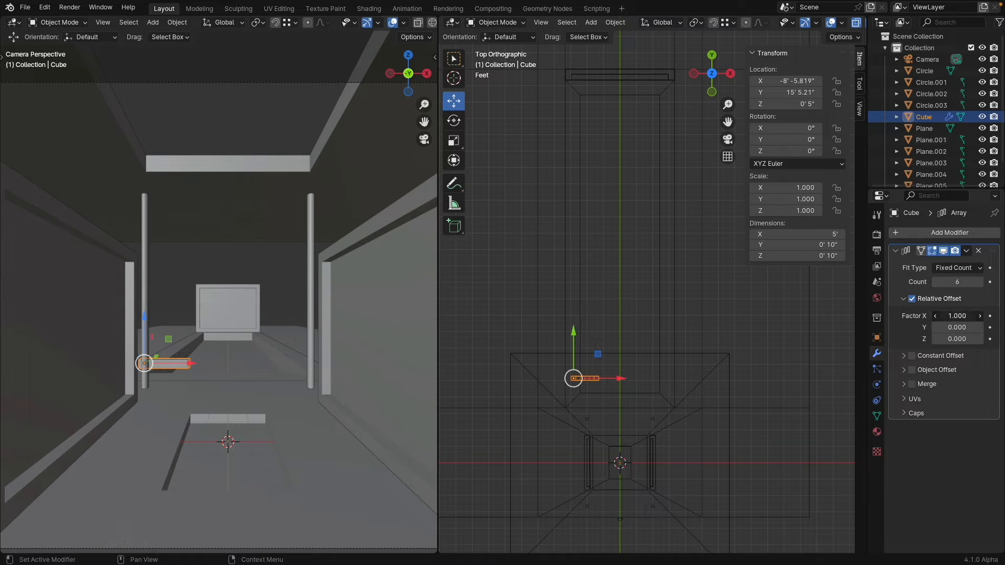
type("0")
key("Return")
left_click(958, 327)
type("1.9")
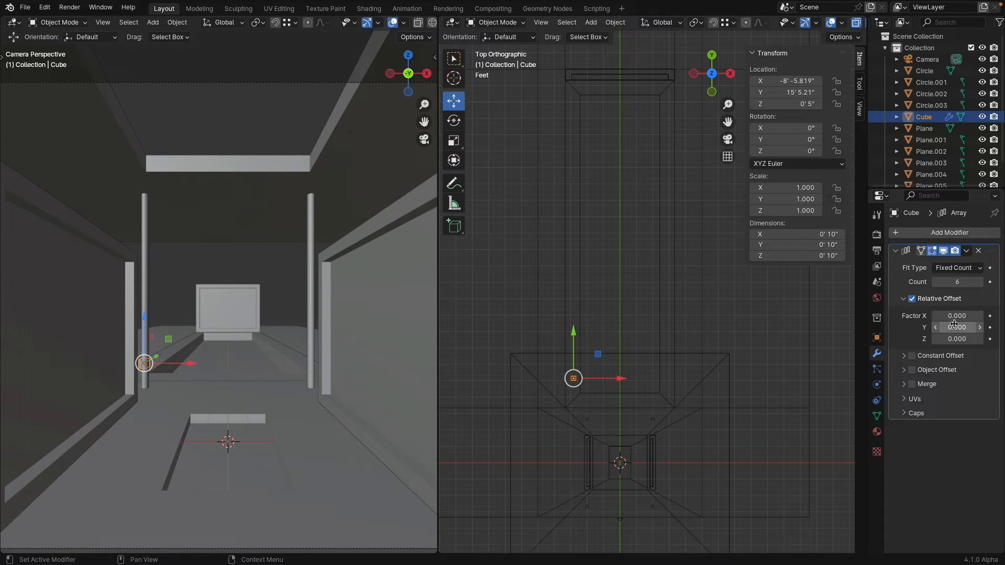
key("Return")
left_click_drag(958, 327, 1001, 327)
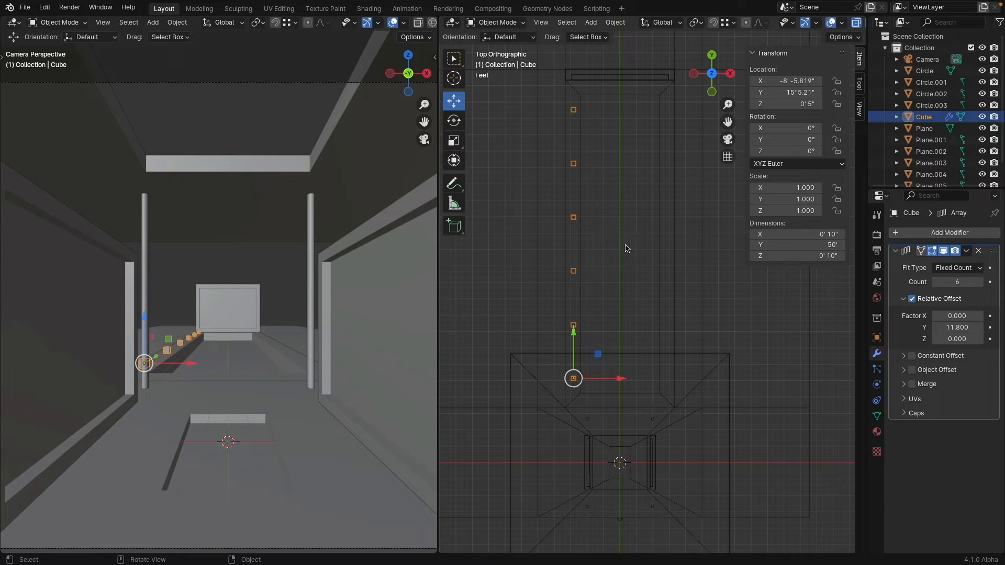
Make a linked duplicate of the cube row along X on the walkway's opposite side, at about X 8' 7"
key("shift+d")
key("x")
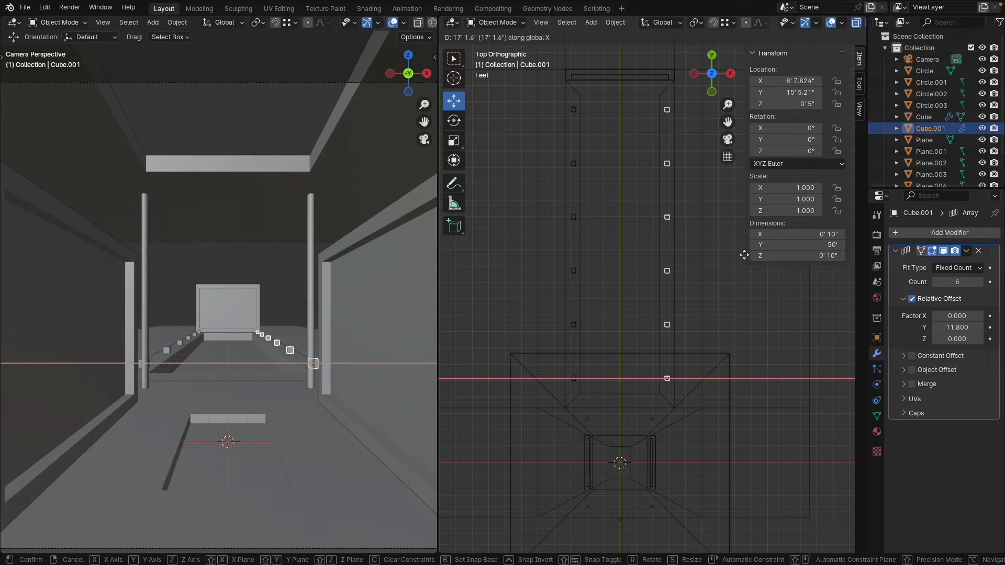
left_click(710, 286)
scroll(694, 383, "up", 5)
scroll(694, 382, "up", 4)
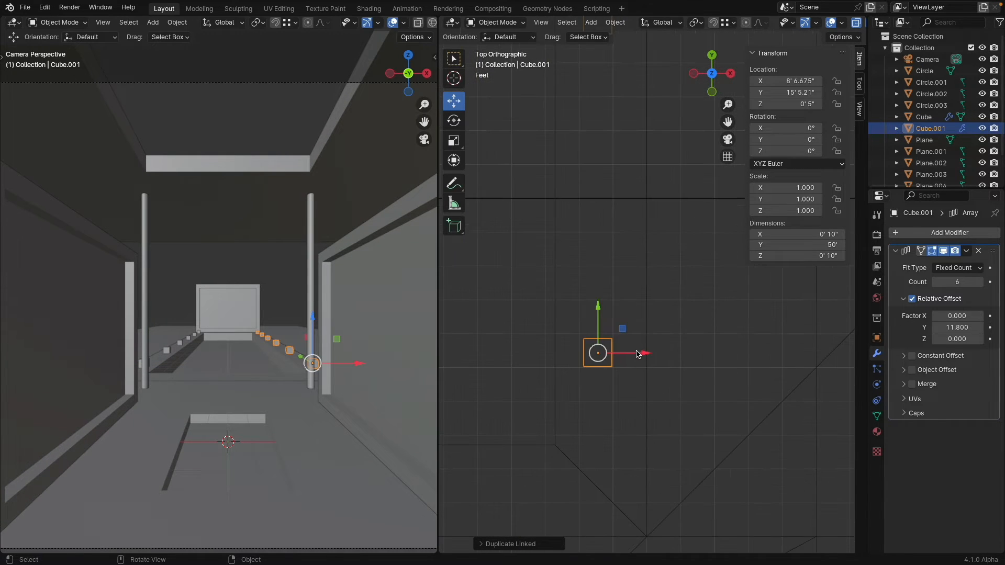
key("g")
key("x")
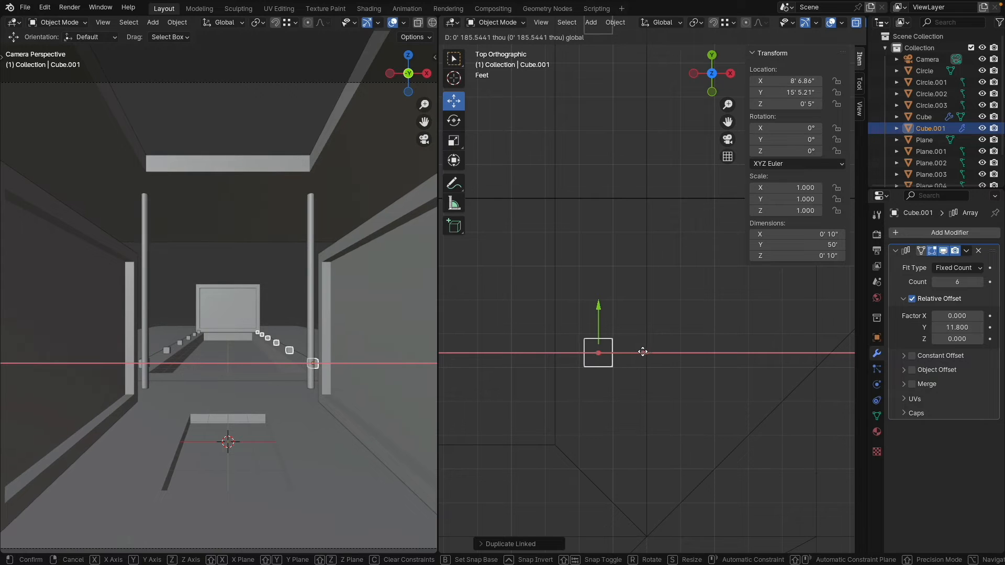
left_click_drag(643, 352, 642, 352)
Compare how the two cube rows sit relative to the walkway's edges on either side from the top view
scroll(639, 351, "down", 7)
middle_click_drag(517, 318, 686, 314, "shift")
scroll(644, 355, "up", 6)
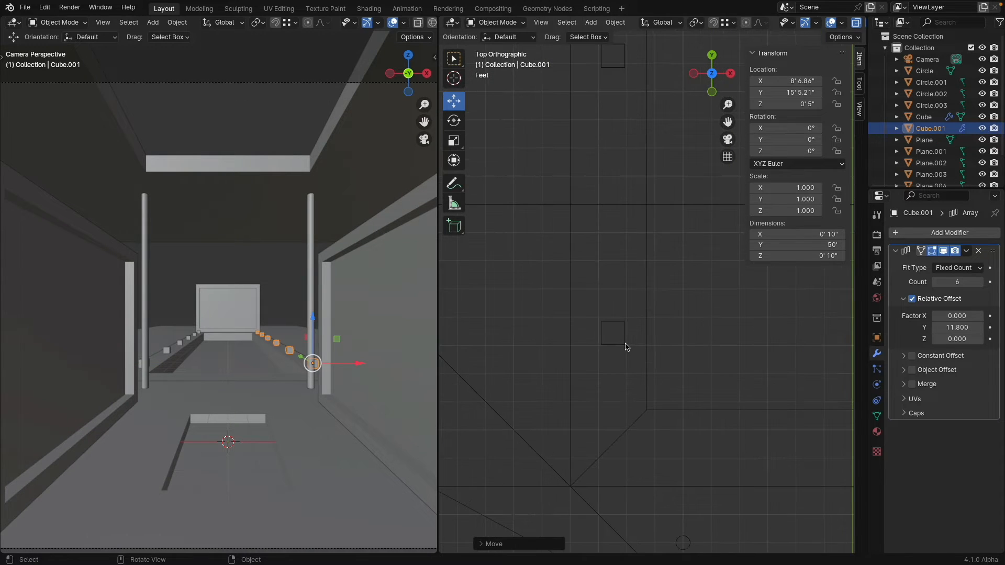
scroll(627, 347, "down", 5)
middle_click_drag(700, 360, 626, 347, "shift")
scroll(675, 366, "up", 3)
scroll(675, 367, "down", 1)
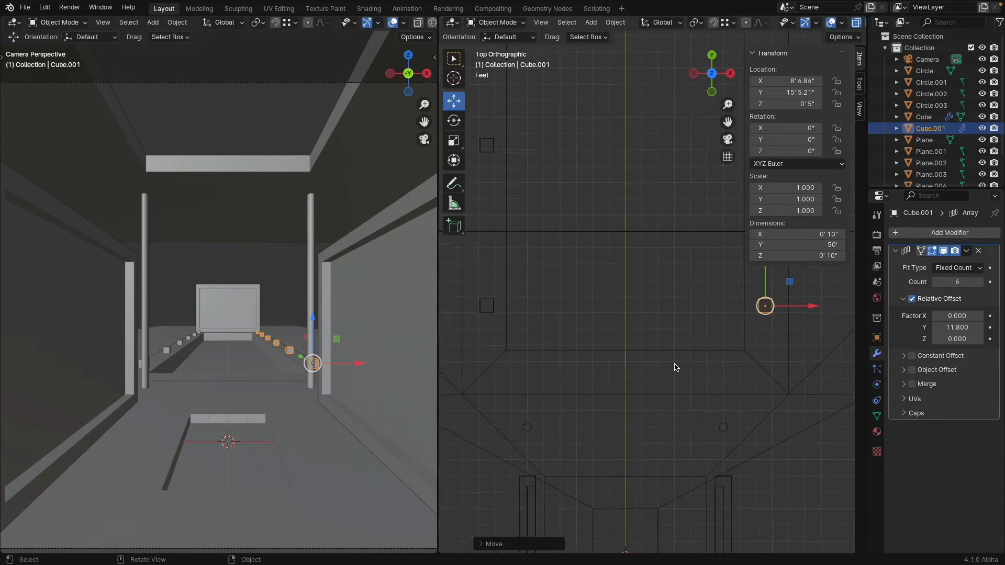
scroll(676, 367, "down", 2)
scroll(545, 318, "up", 5)
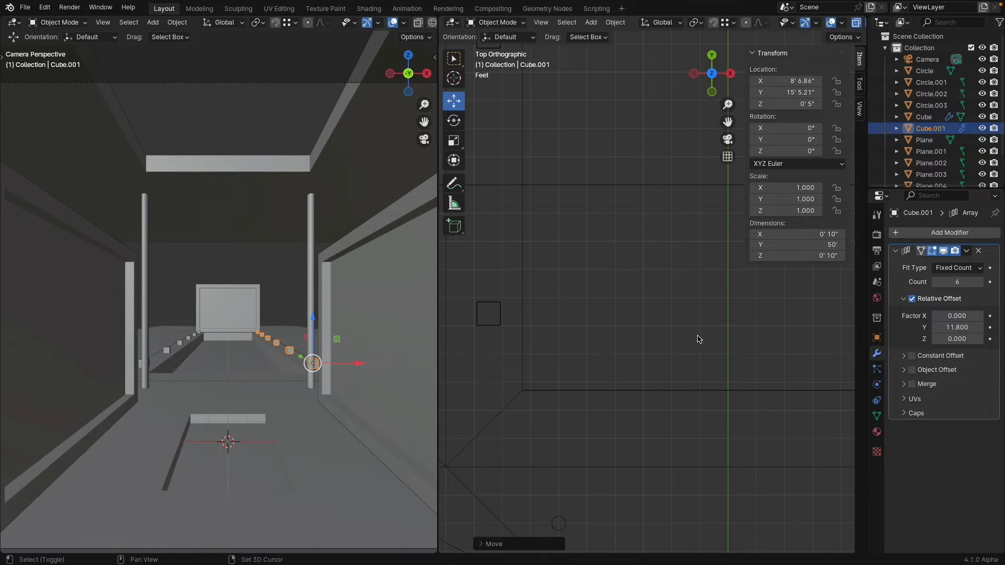
middle_click_drag(700, 339, 573, 354, "shift")
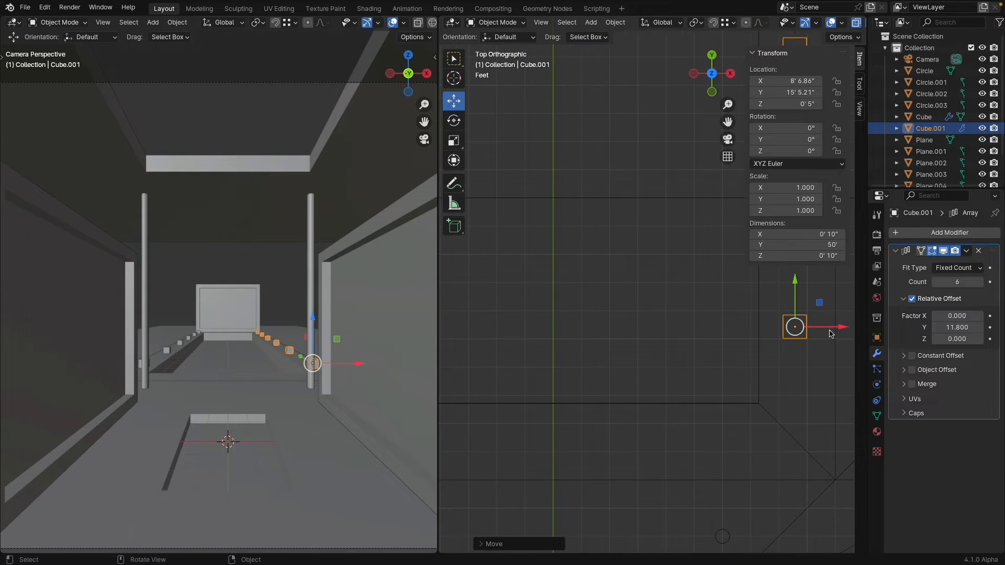
Shift the duplicated cube row slightly inward along X, to about 8' 6.4"
left_click_drag(839, 328, 835, 328)
scroll(623, 335, "down", 2)
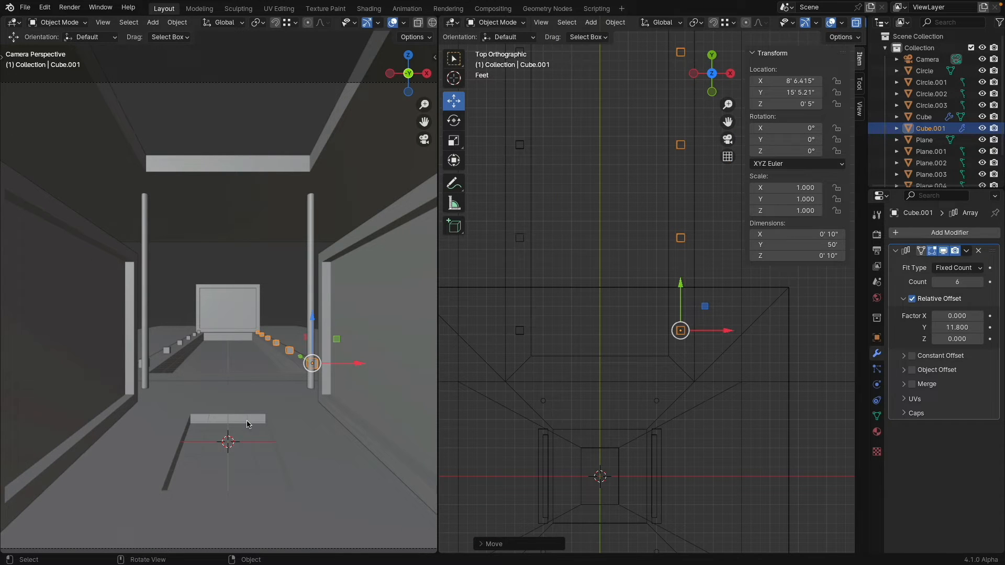
scroll(263, 307, "down", 2)
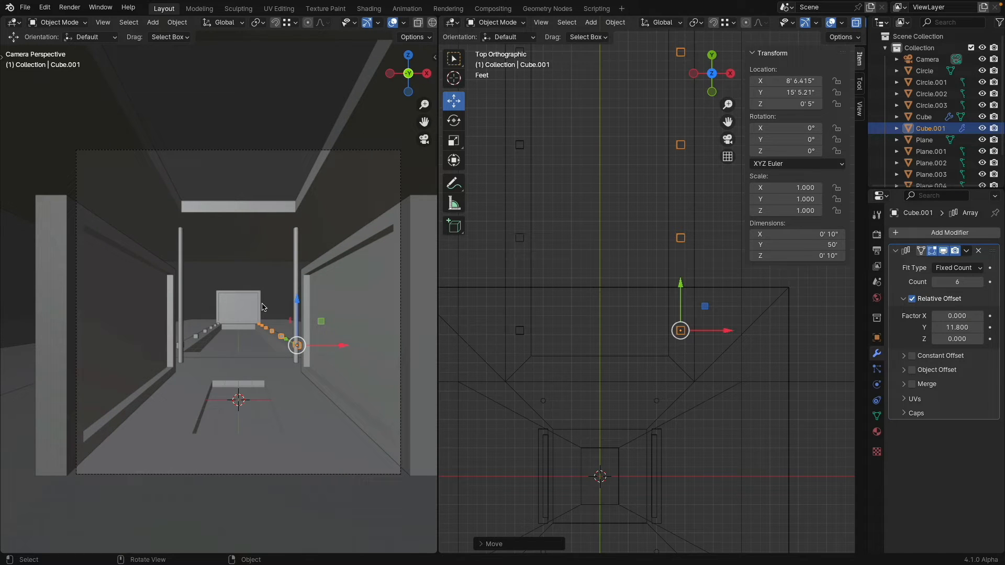
Enter Edit Mode on the recessed 20' by 60' plane between the cube rows and select its sunken floor face in face selection mode
left_click(241, 344)
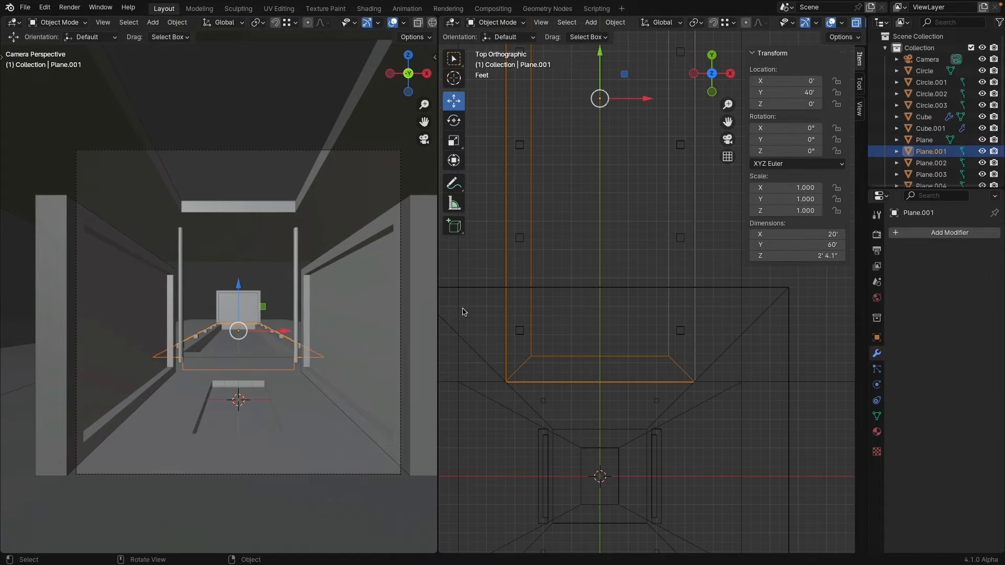
middle_click_drag(576, 308, 602, 232)
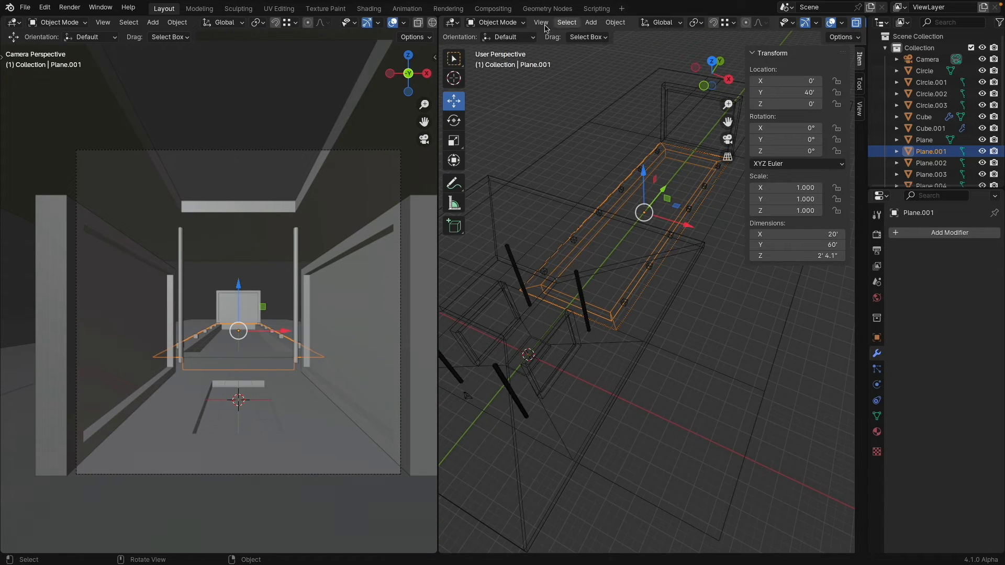
left_click(495, 25)
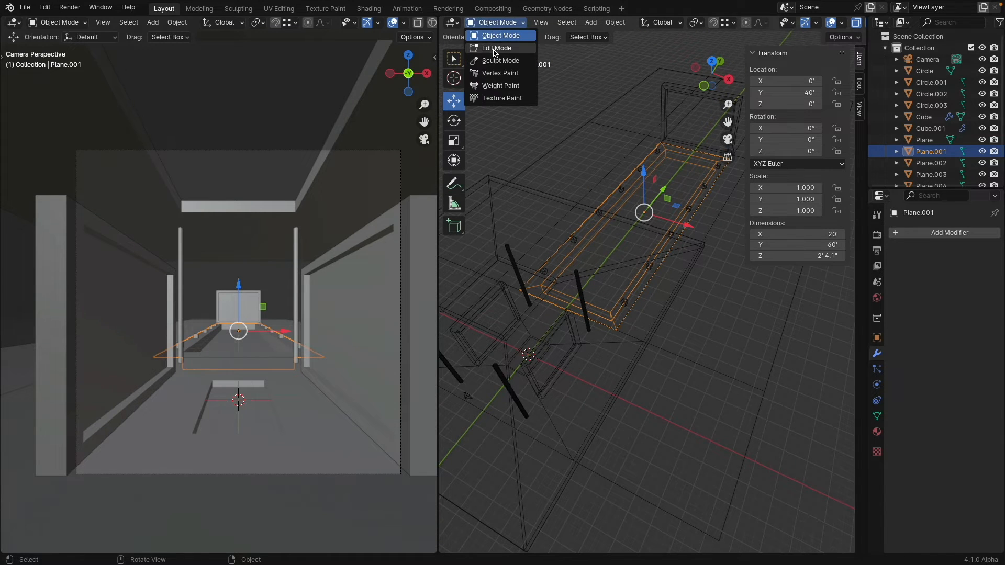
left_click(494, 48)
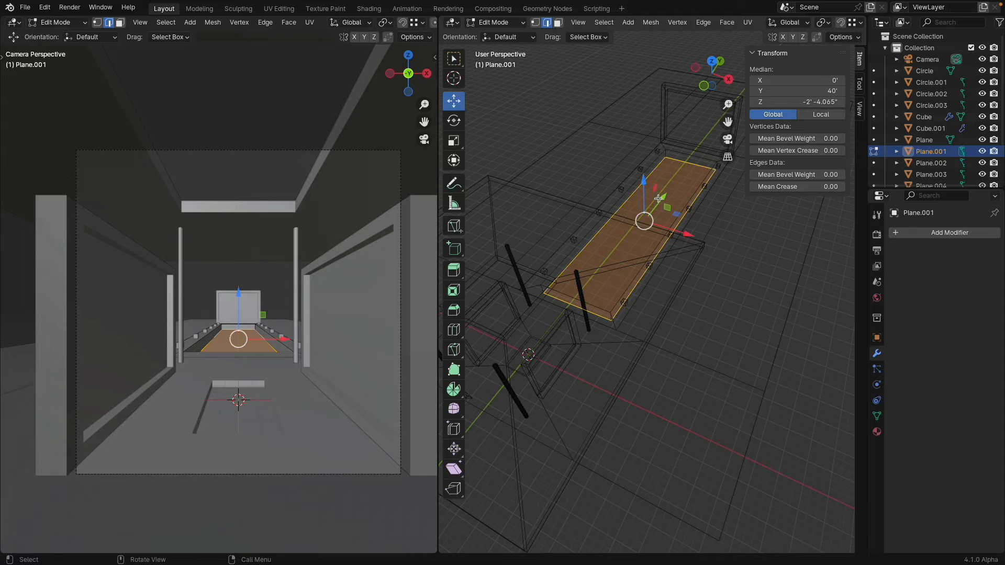
left_click(558, 22)
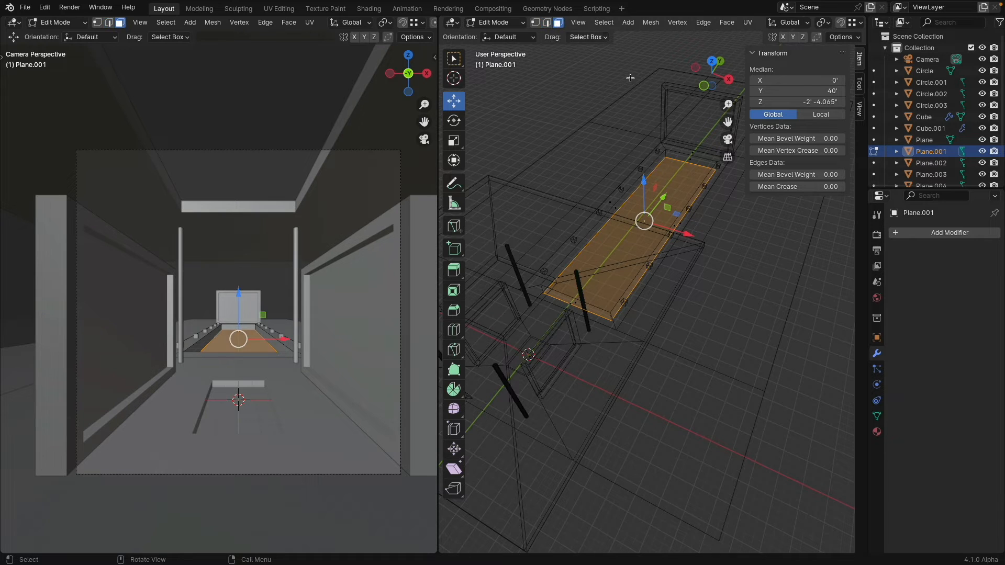
left_click(678, 187)
left_click(656, 218)
left_click(646, 222)
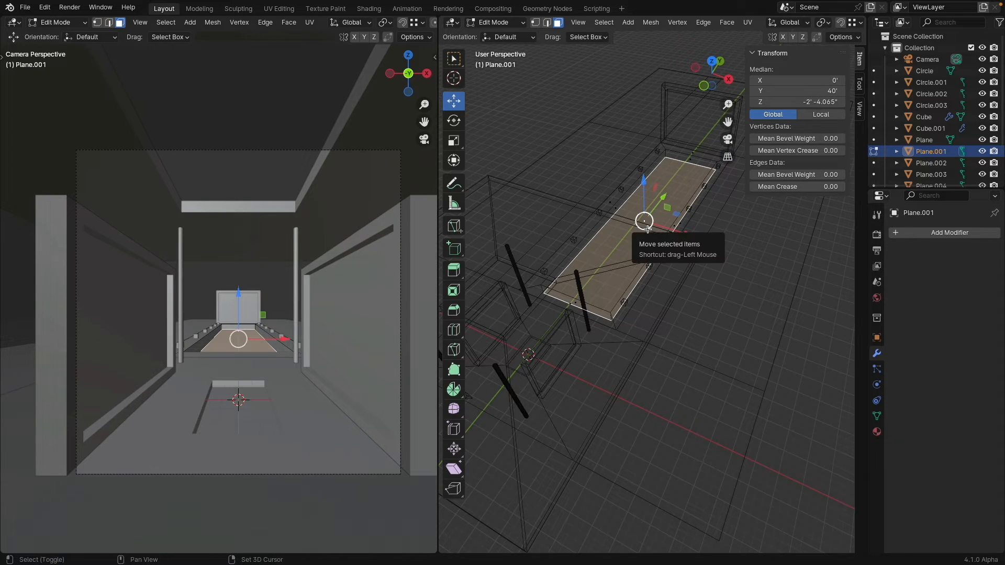
Duplicate the sunken floor face and raise the copy along Z to about -0' 8.8"
key("g")
key("z")
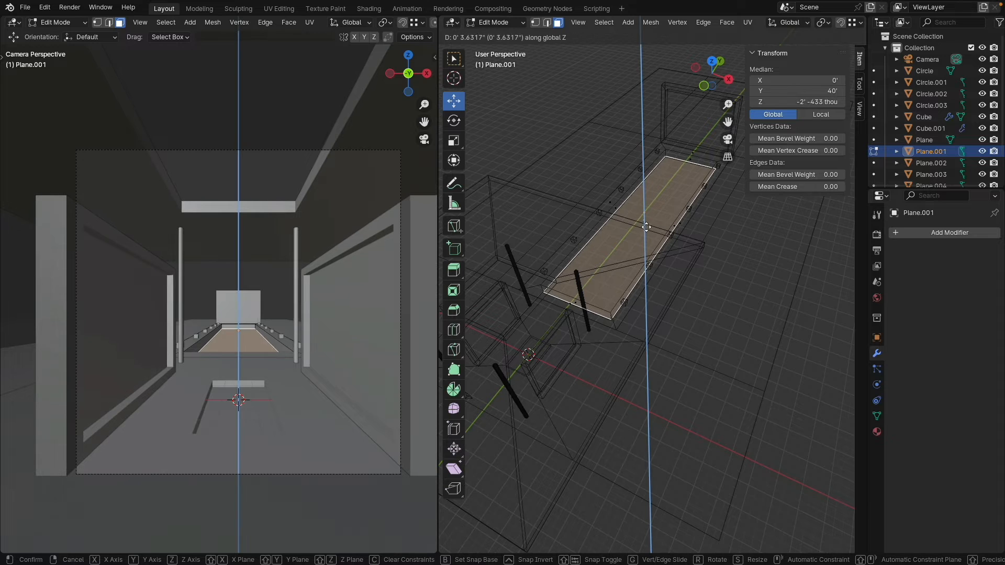
left_click(659, 161)
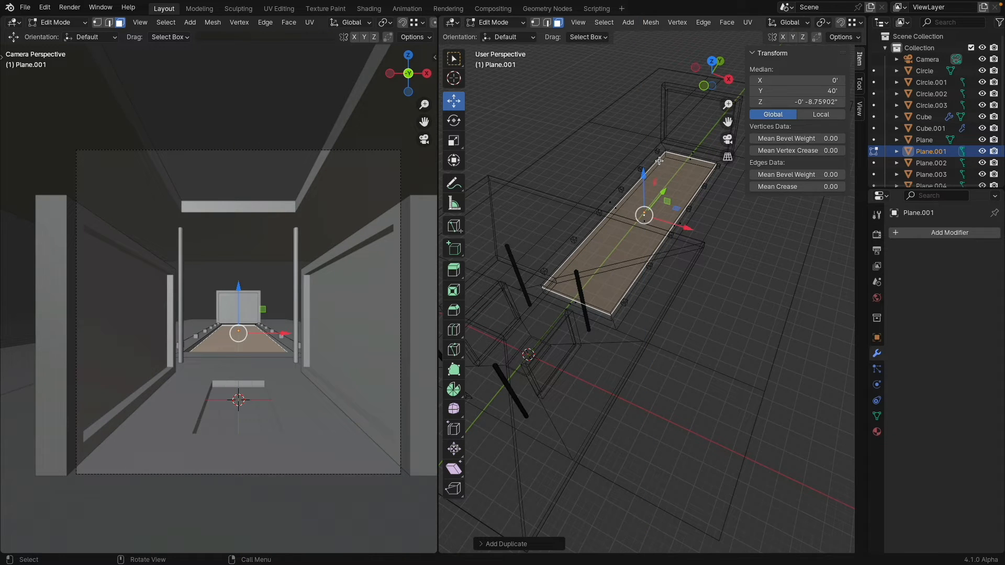
Separate the duplicated face into its own object and return to Object Mode
key("p")
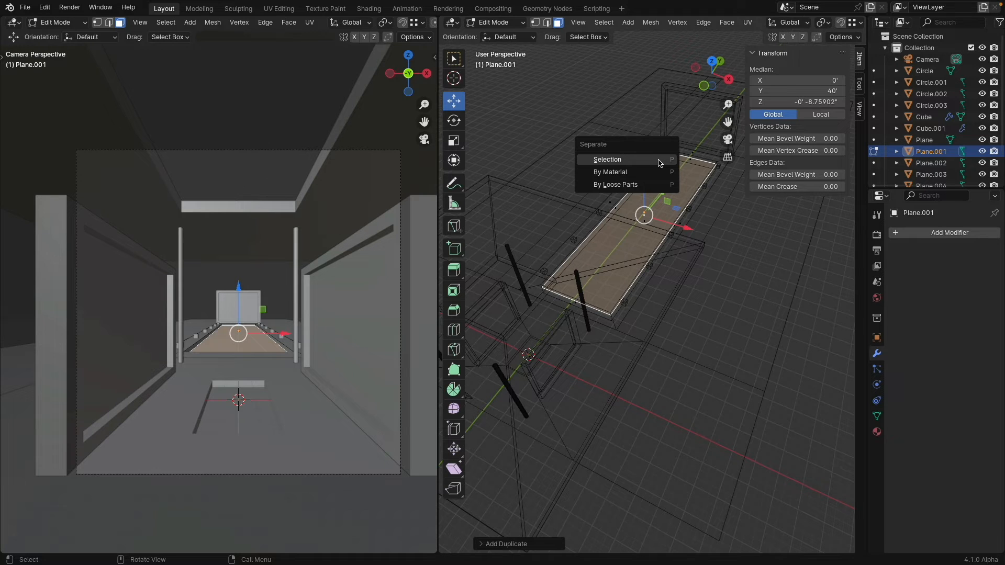
left_click(608, 160)
left_click(495, 23)
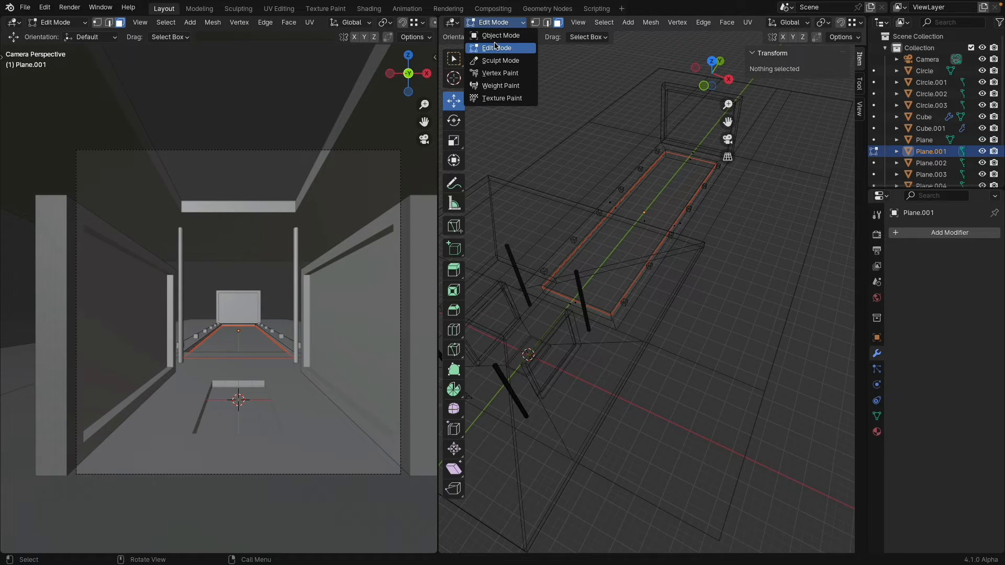
Return to Object Mode, move the camera out of its collection into the Scene Collection, and rename the collection Geometry
left_click(500, 35)
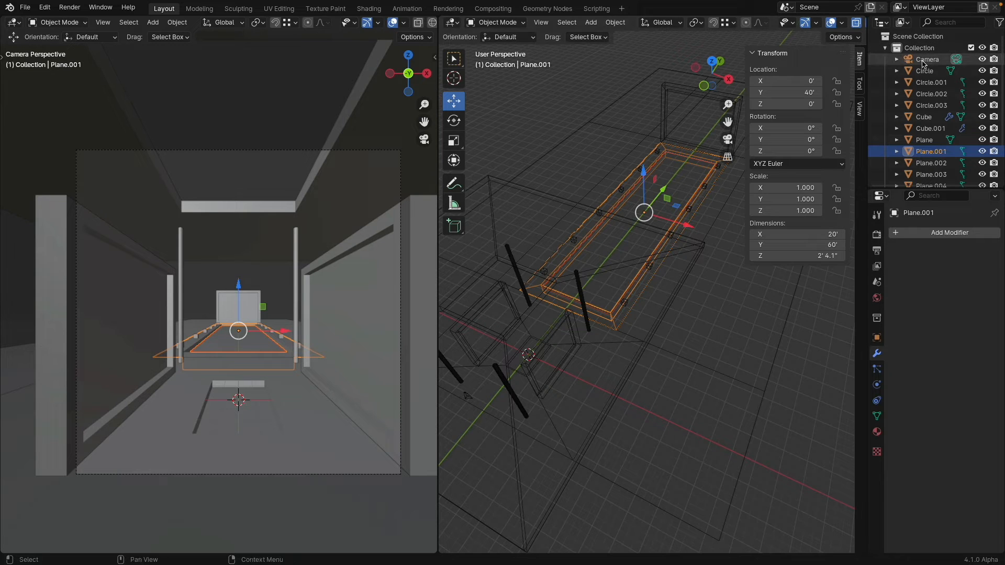
left_click_drag(919, 63, 919, 36)
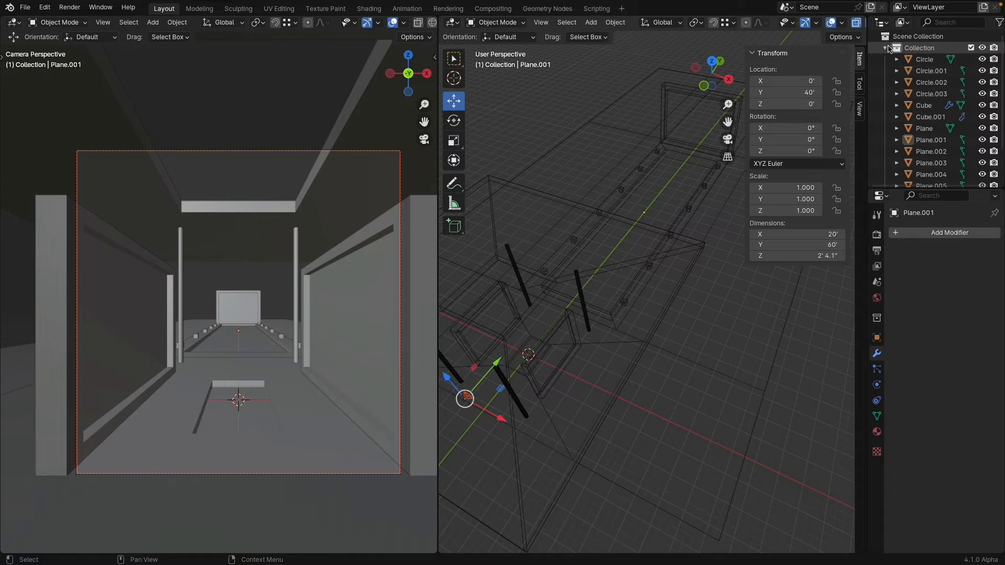
left_click(885, 48)
double_click(918, 48)
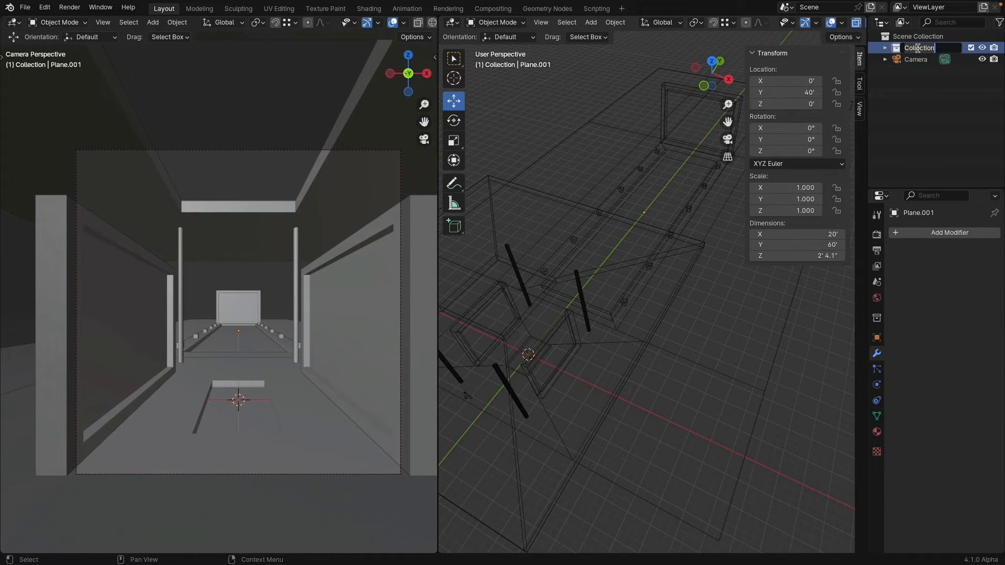
type("Geometry")
key("Return")
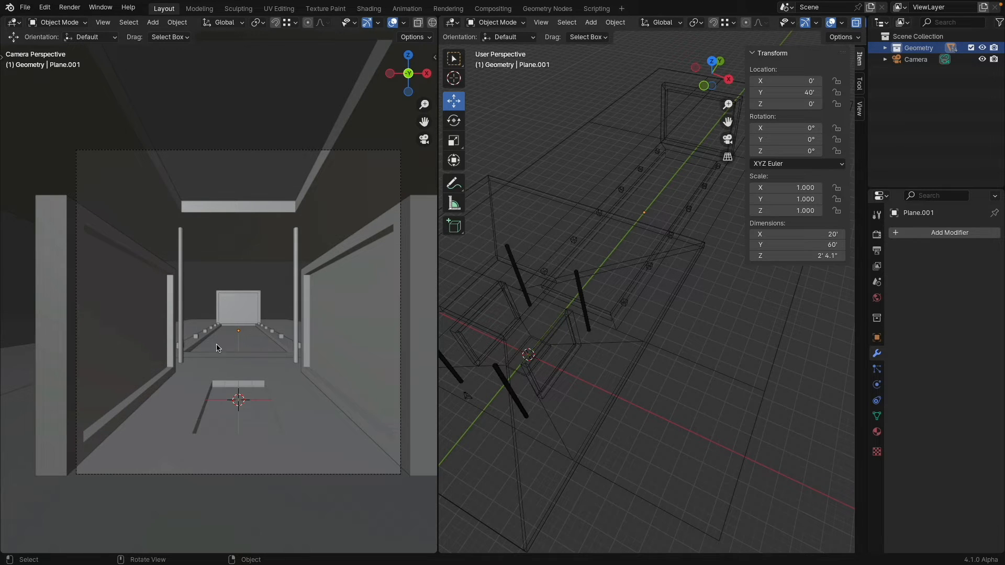
Move both rows of small cubes into a new collection named Cube Lights and collapse it in the outliner
left_click(282, 338)
left_click(201, 339, "shift")
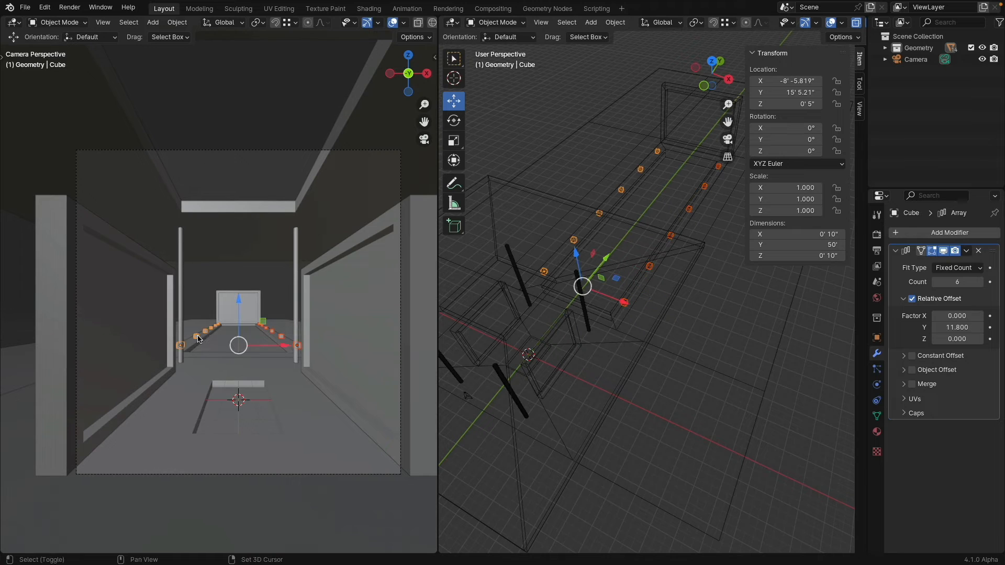
key("m")
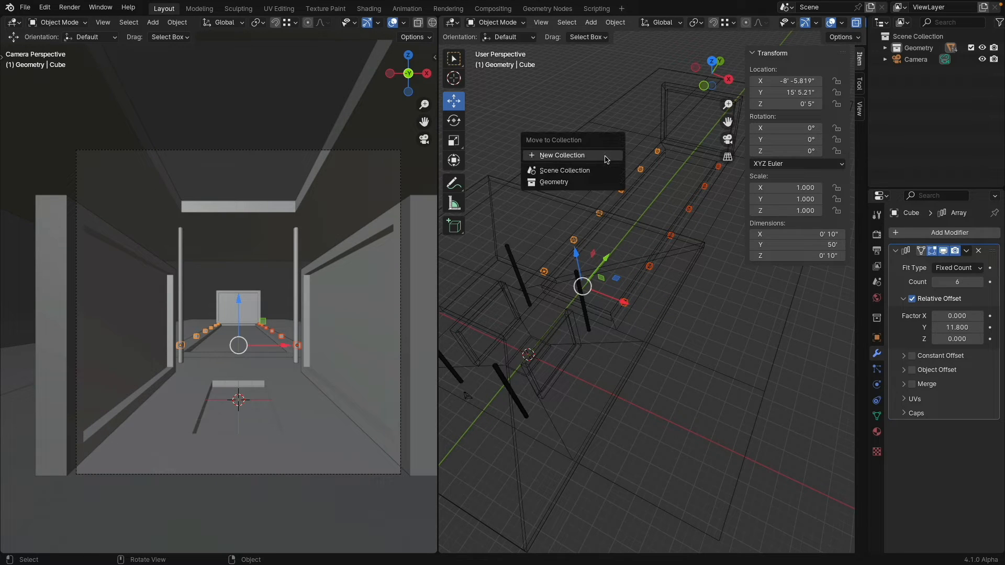
left_click(596, 156)
type("C")
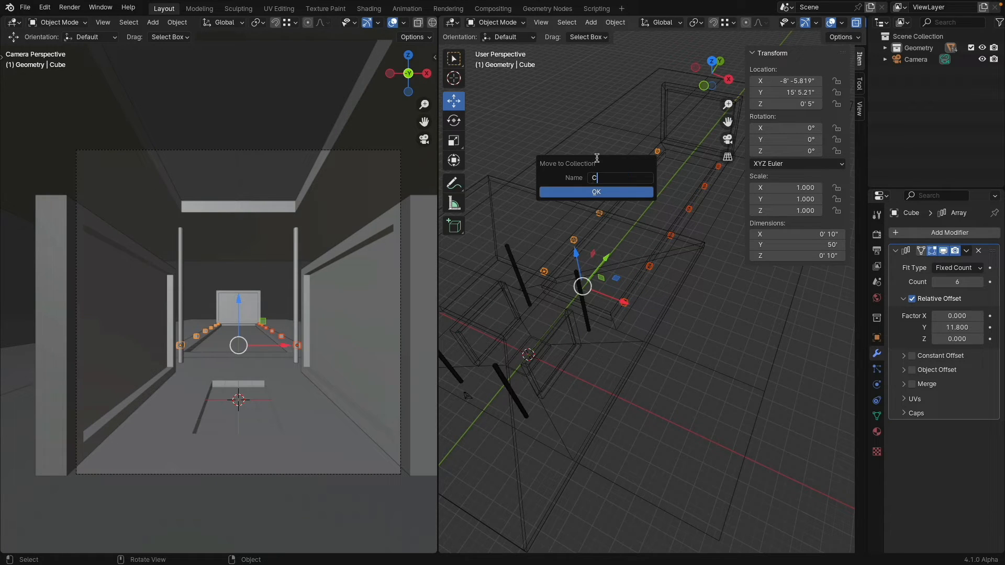
type("ube Lights")
left_click(596, 191)
left_click(971, 60)
left_click(971, 59)
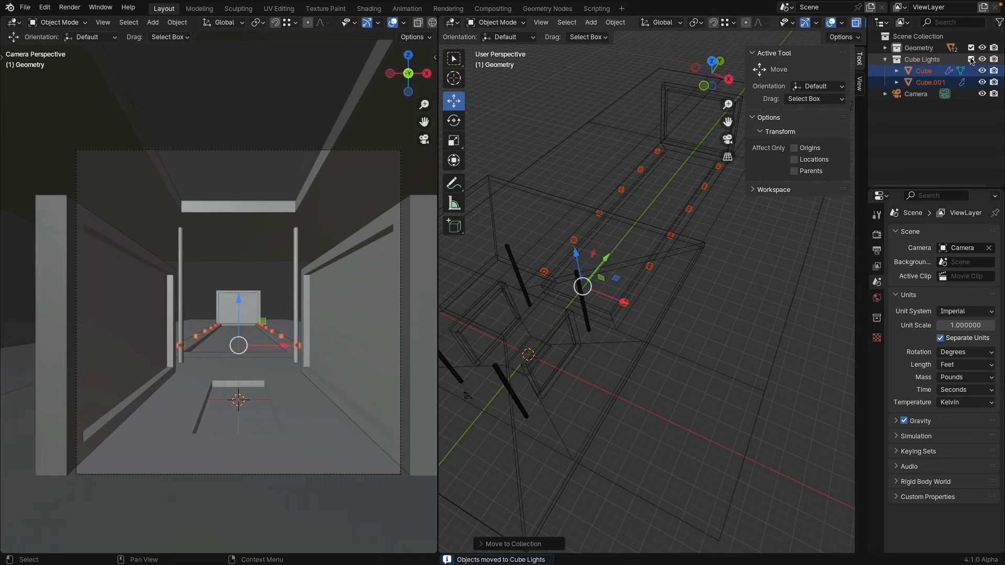
left_click(885, 62)
left_click(557, 98)
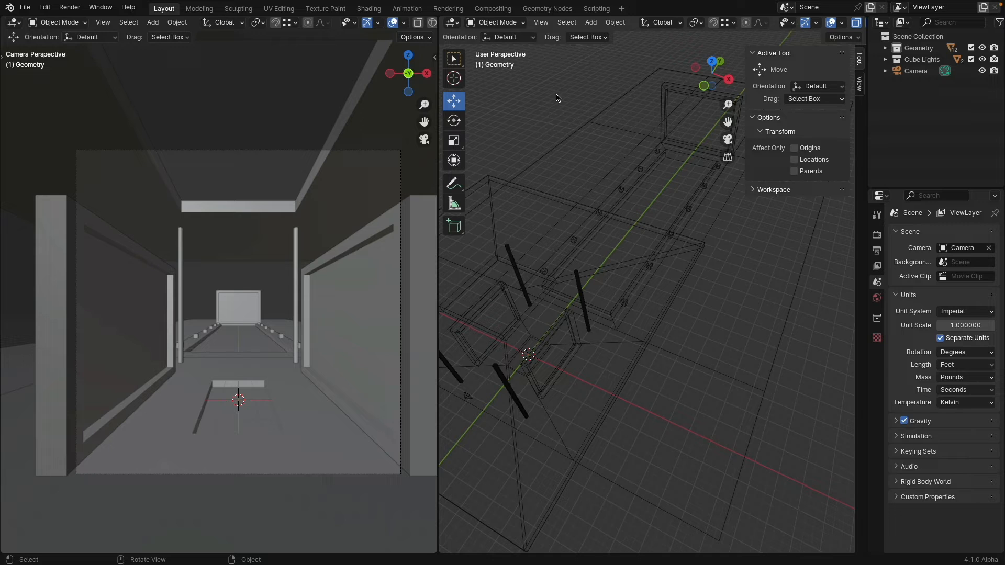
Review the Cycles render device, sampling and color management settings, and the World background color and strength
left_click(877, 234)
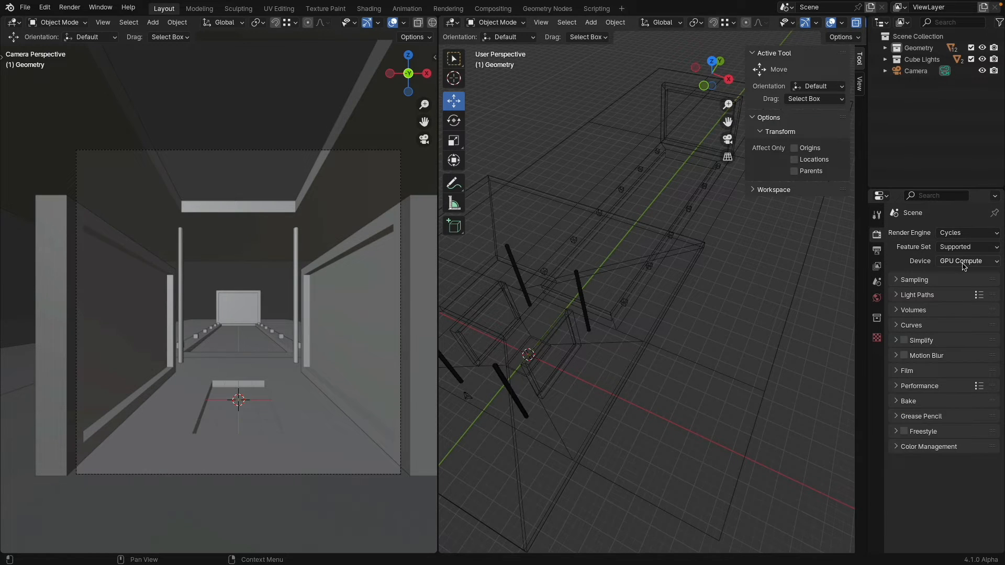
left_click(911, 280)
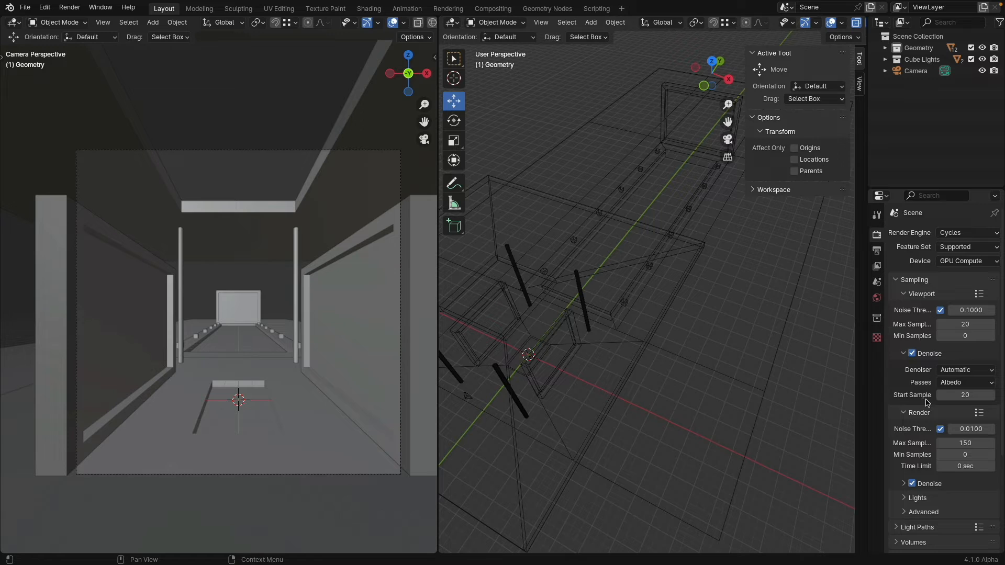
scroll(928, 406, "down", 5)
left_click(898, 546)
scroll(921, 497, "down", 5)
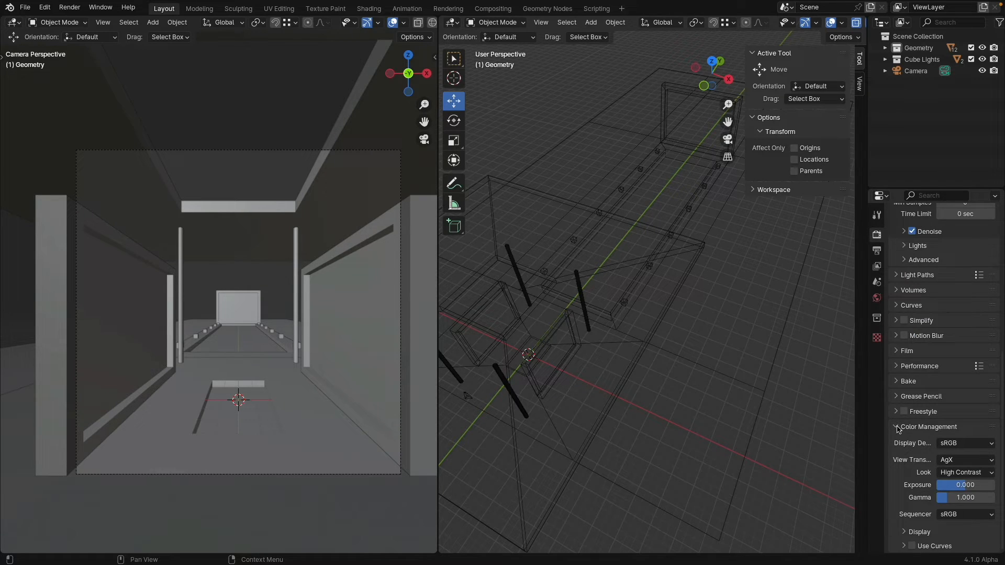
scroll(898, 430, "up", 10)
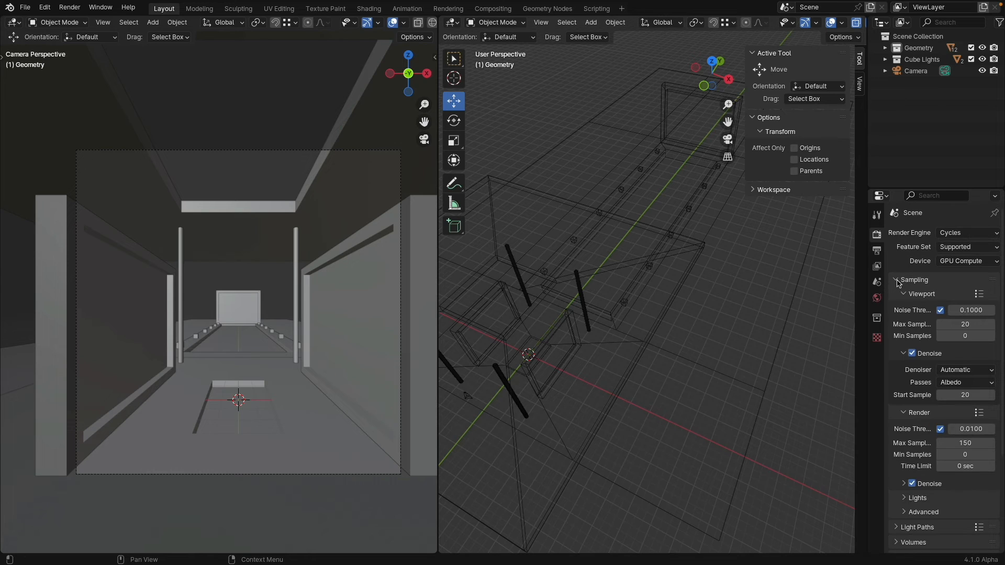
left_click(898, 280)
left_click(877, 298)
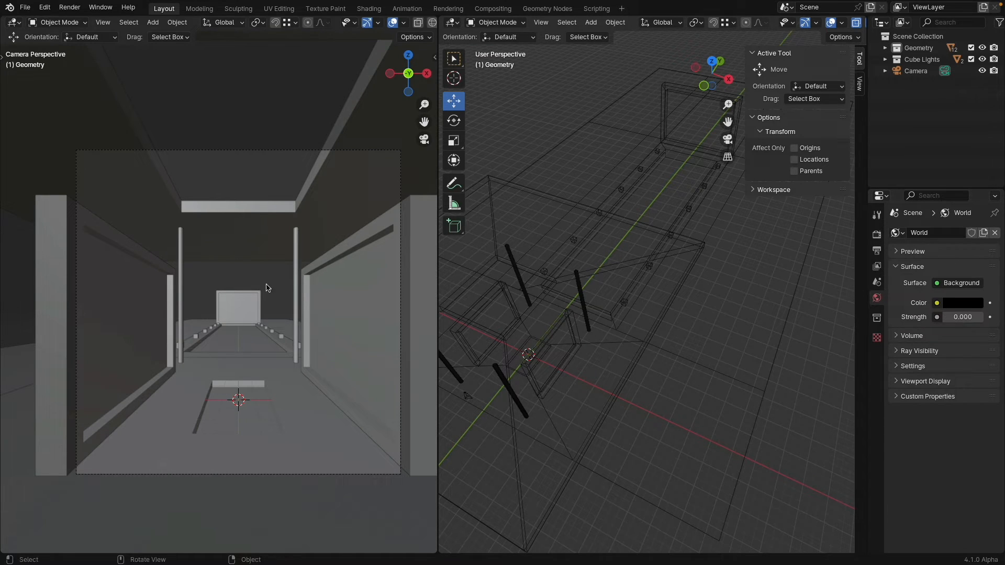
Preview the camera view in Rendered shading and return it to Solid
key("z")
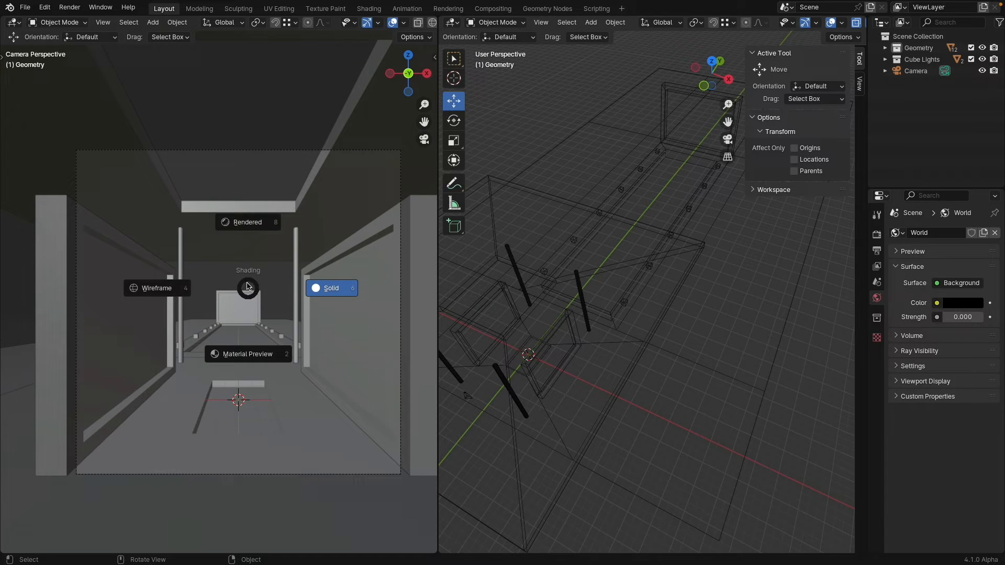
left_click(252, 224)
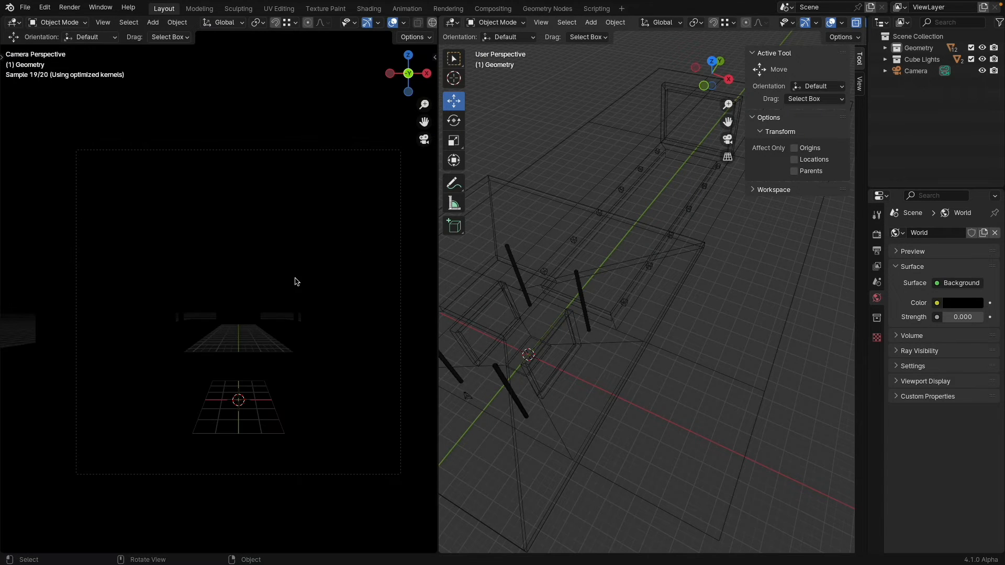
key("z")
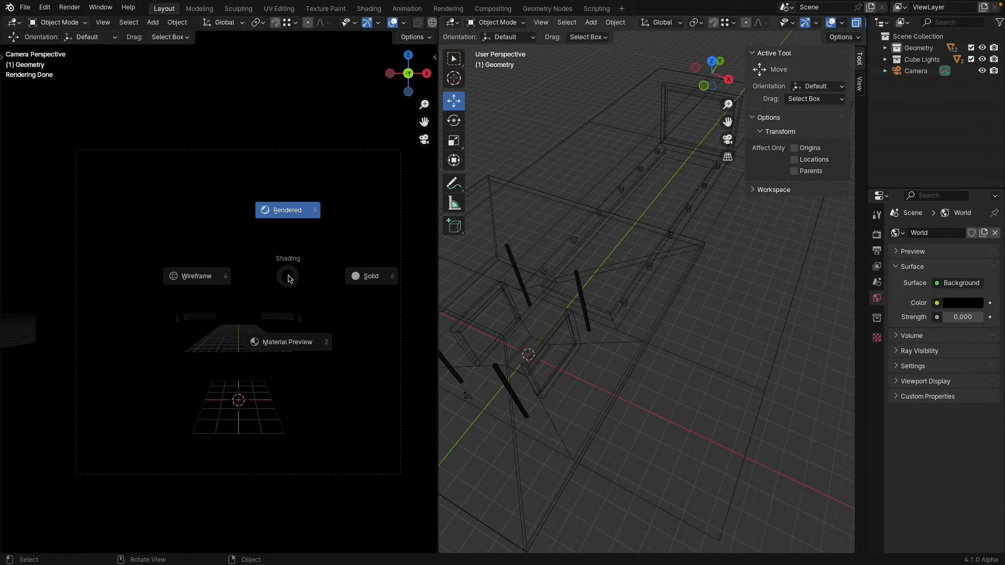
left_click(383, 278)
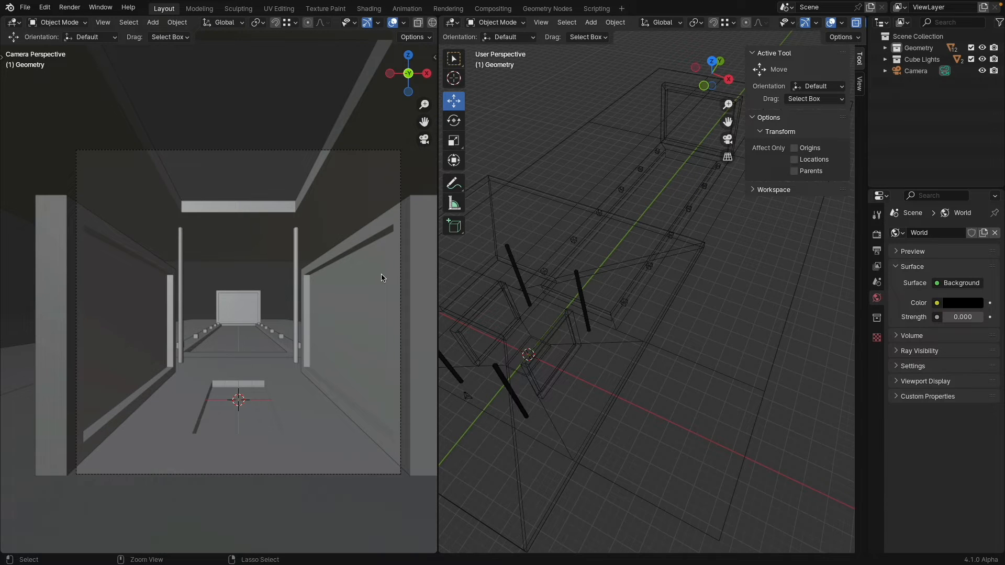
Set a render region enclosing the whole camera frame
key("ctrl+b")
left_click_drag(68, 137, 413, 489)
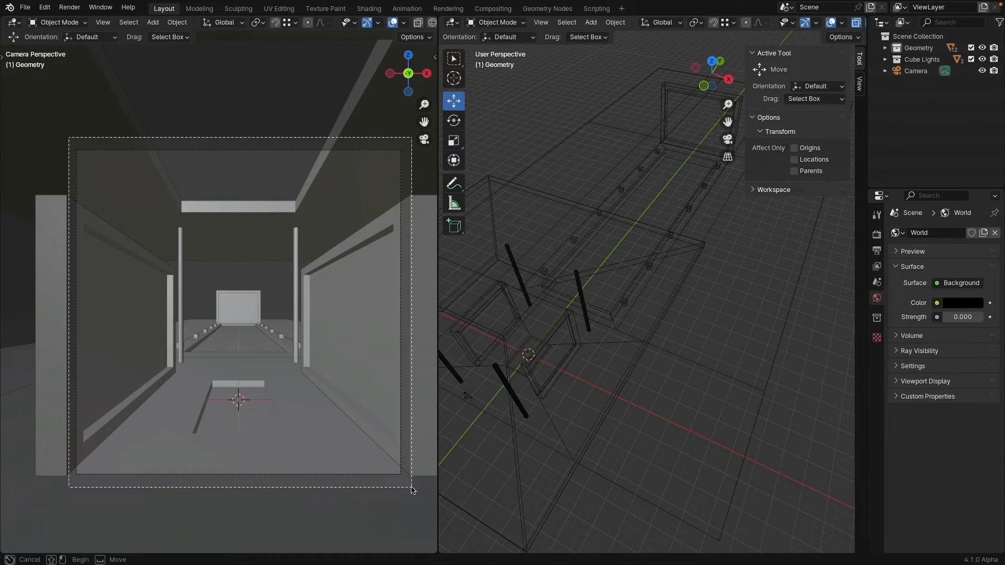
left_click_drag(413, 489, 413, 489)
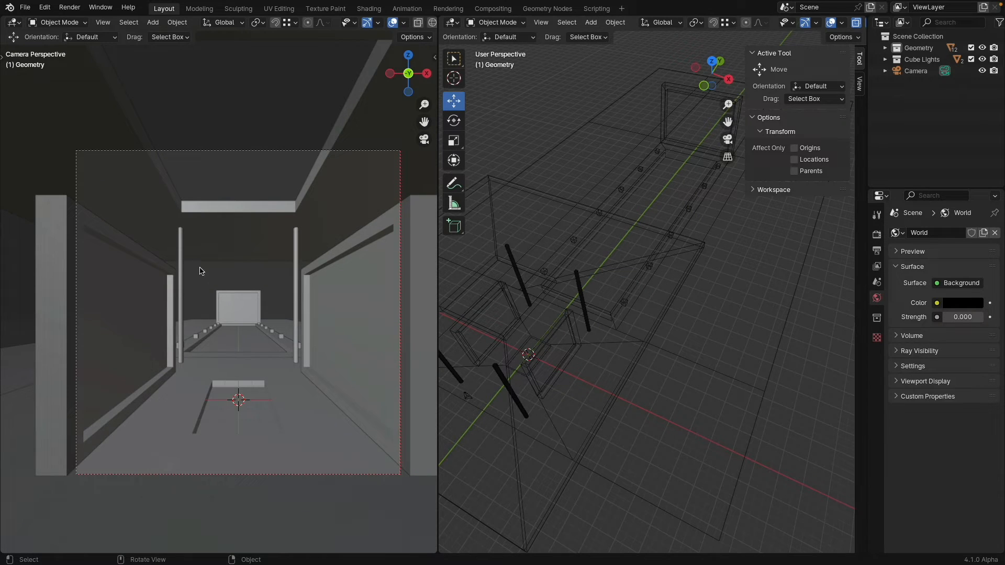
Check the render region in Rendered shading from the camera and an orbited view, returning to the camera view in Solid shading
key("z")
left_click(236, 276)
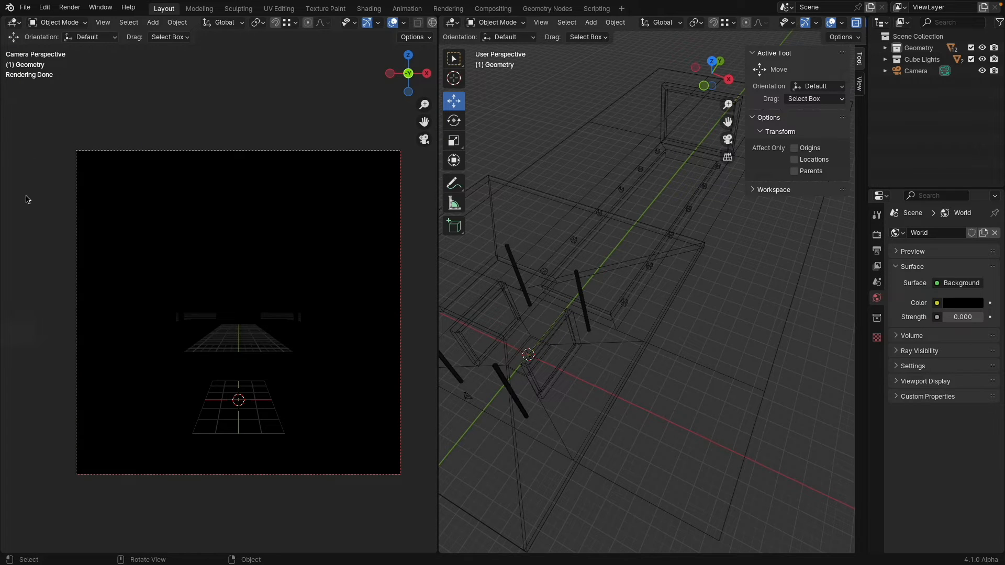
middle_click_drag(259, 339, 246, 337)
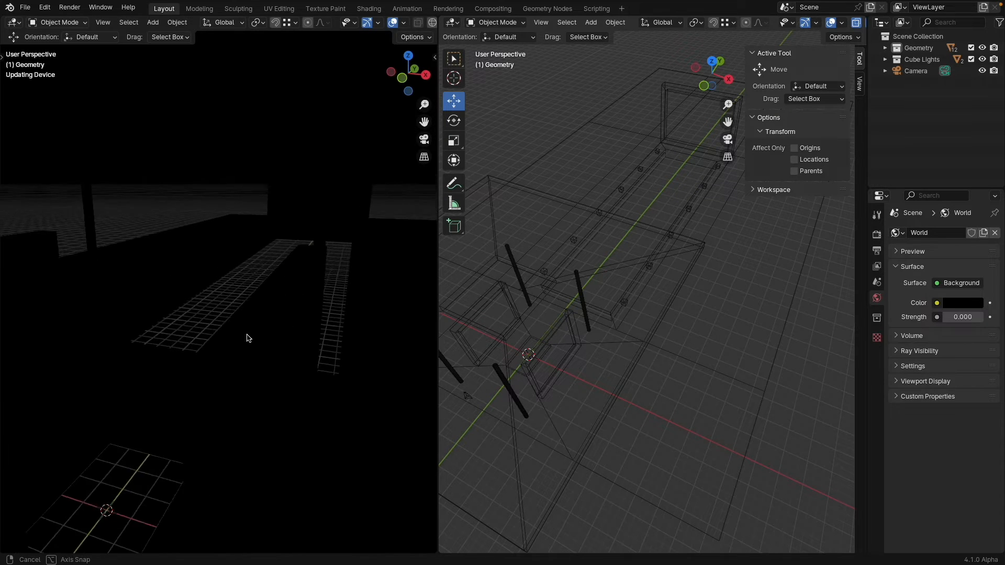
key("KP_0")
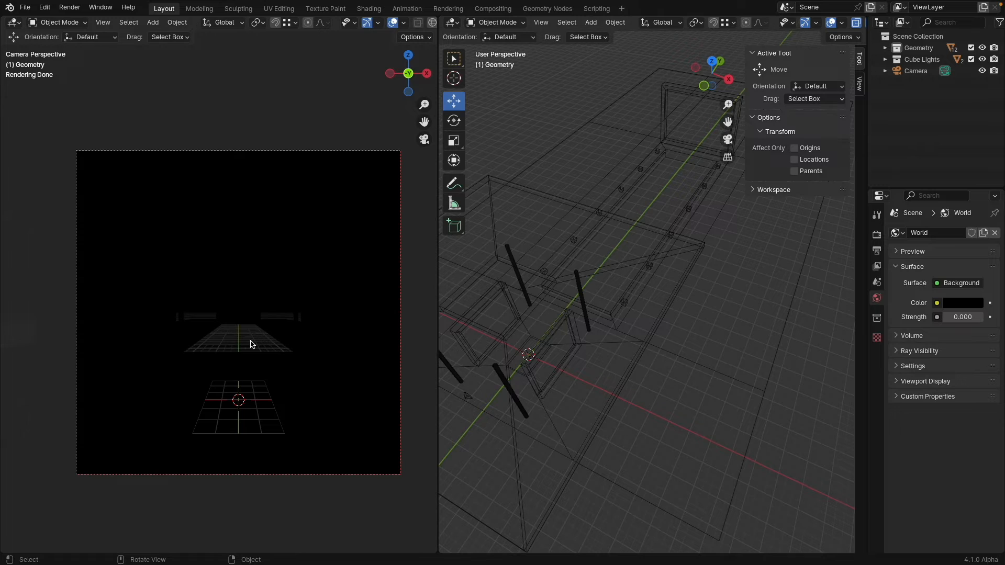
key("z")
left_click(316, 268)
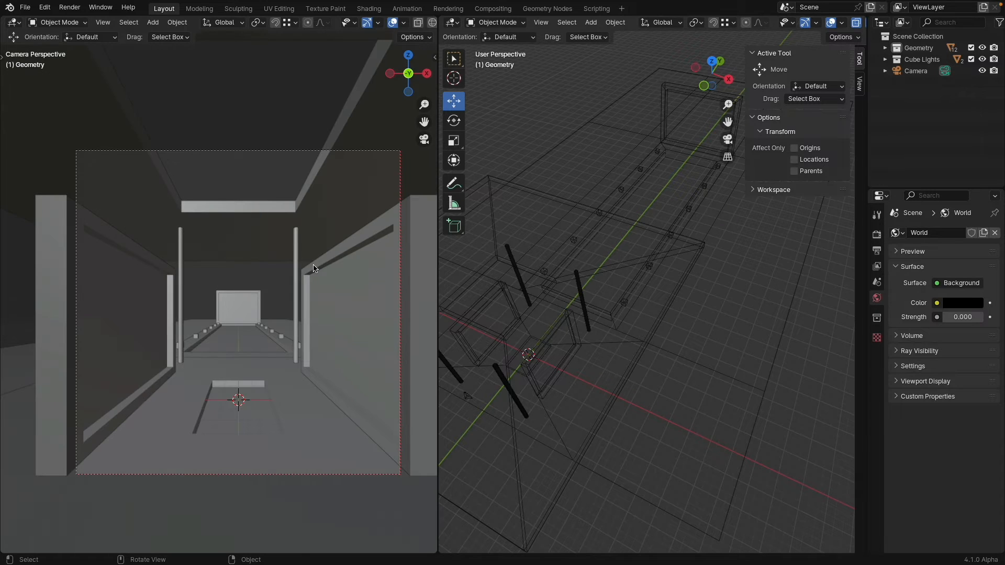
Join the two 3D viewports into one, keeping the wireframe perspective view
right_click(438, 266)
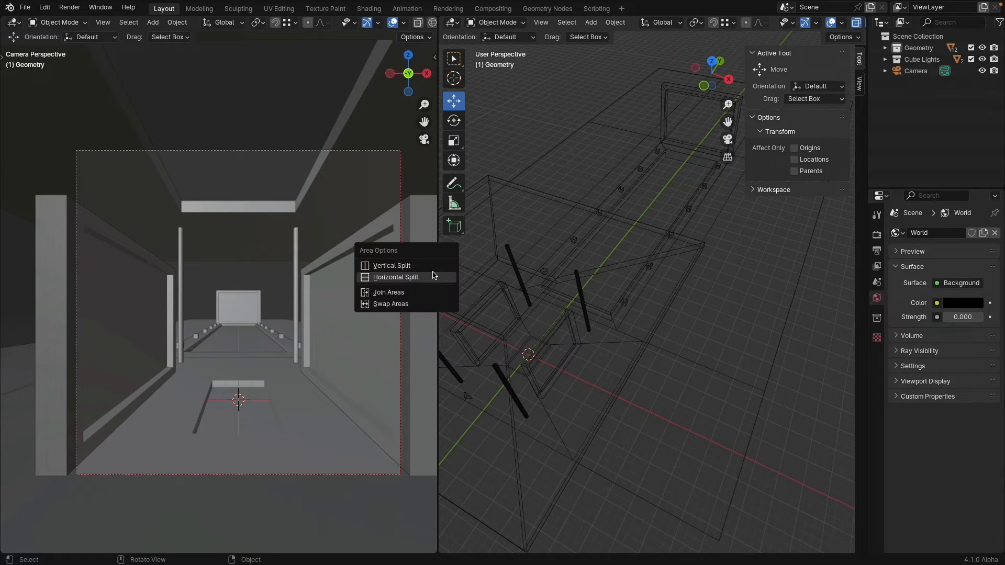
left_click(430, 292)
left_click(285, 292)
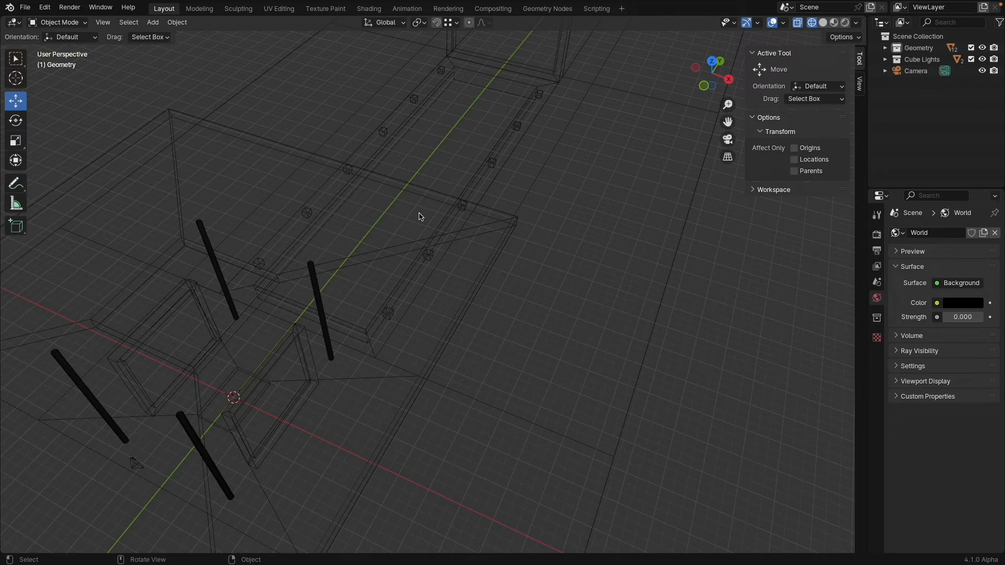
Split the 3D viewport horizontally into a tall area above a shallower one
right_click(542, 16)
left_click(516, 40)
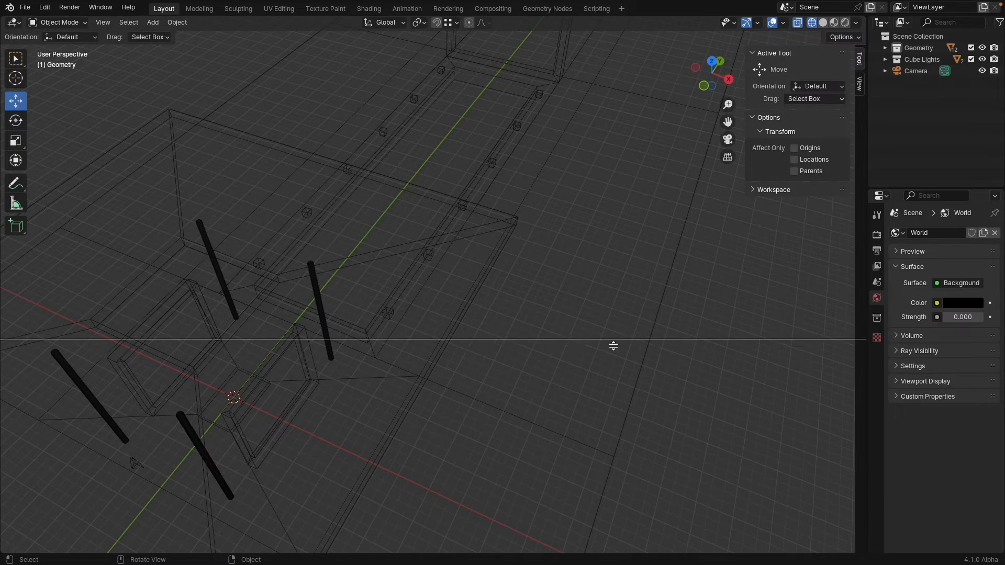
left_click(630, 415)
Split the taller viewport vertically into two halves and show the camera view in one of them
right_click(544, 15)
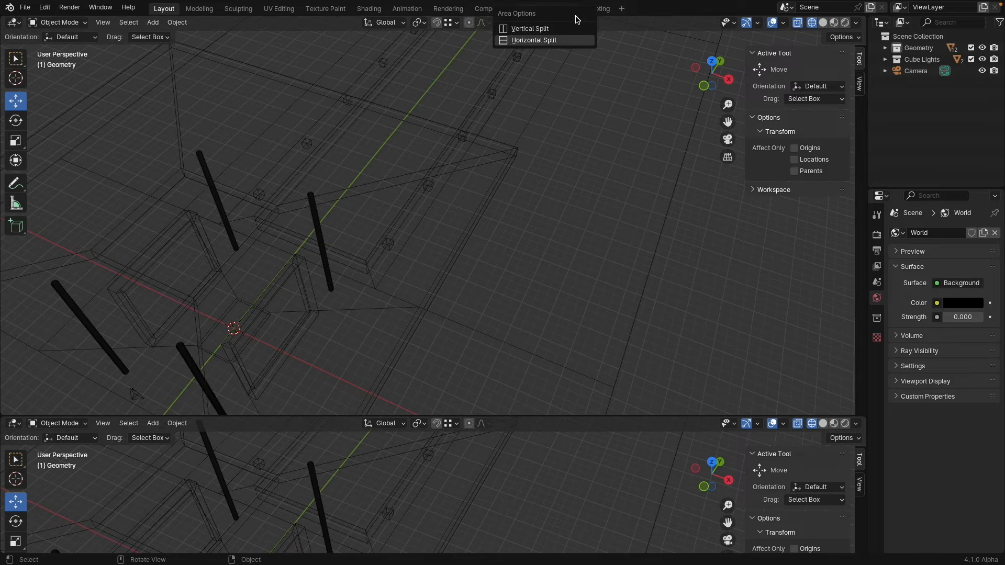
left_click(516, 27)
left_click(427, 120)
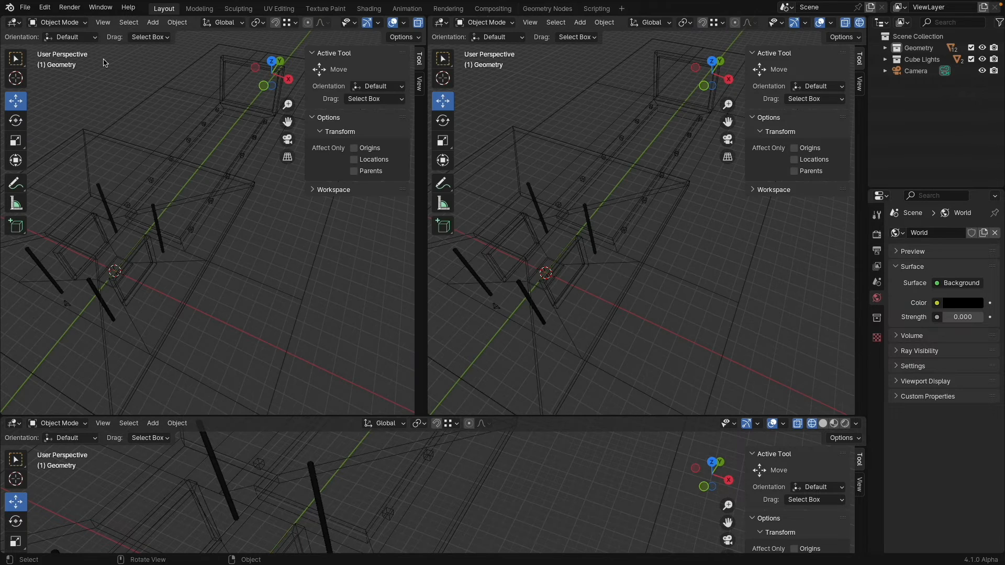
left_click(288, 140)
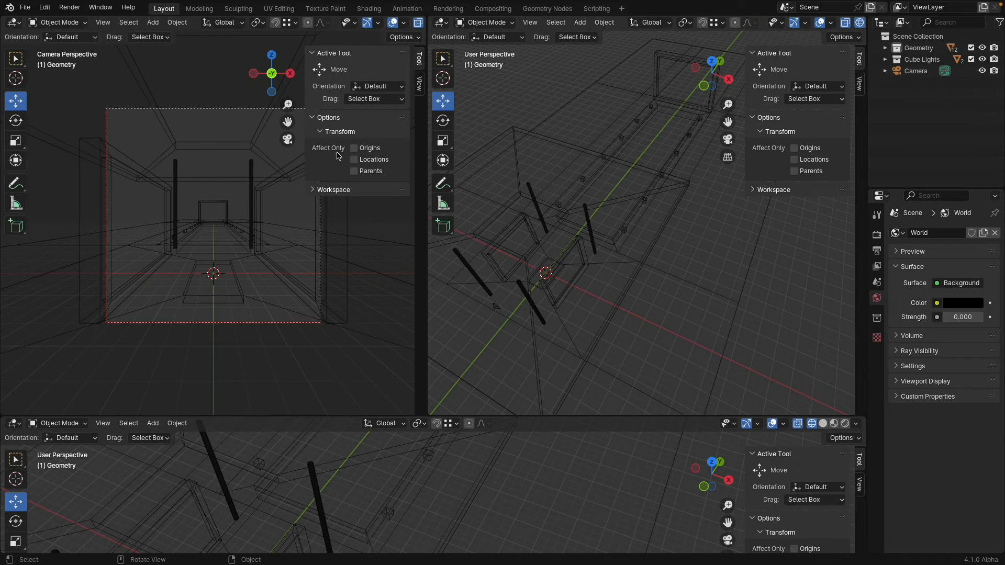
Change the shallow area into a Shader Editor with its sidebar hidden, and set the camera viewport to Rendered shading
left_click(14, 423)
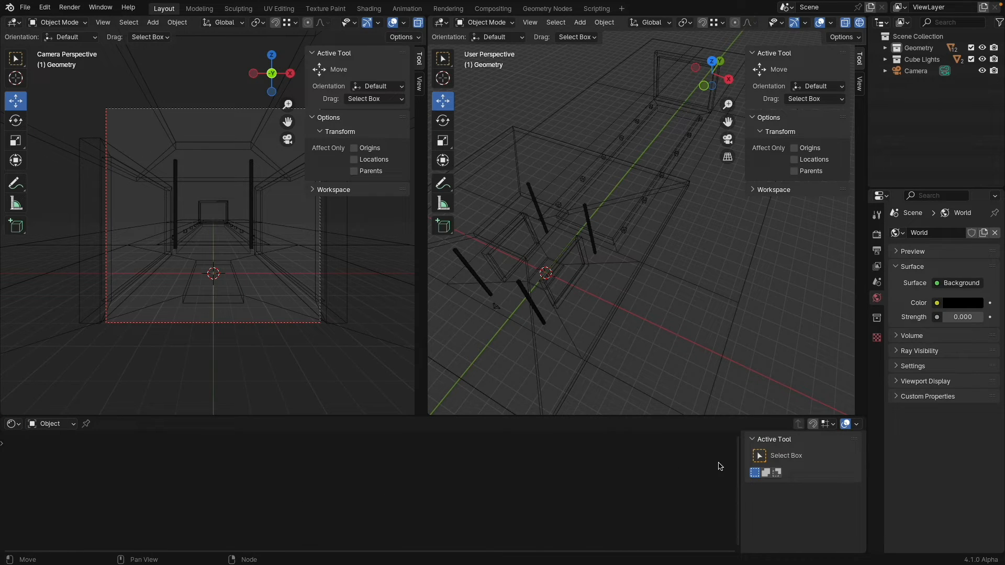
key("n")
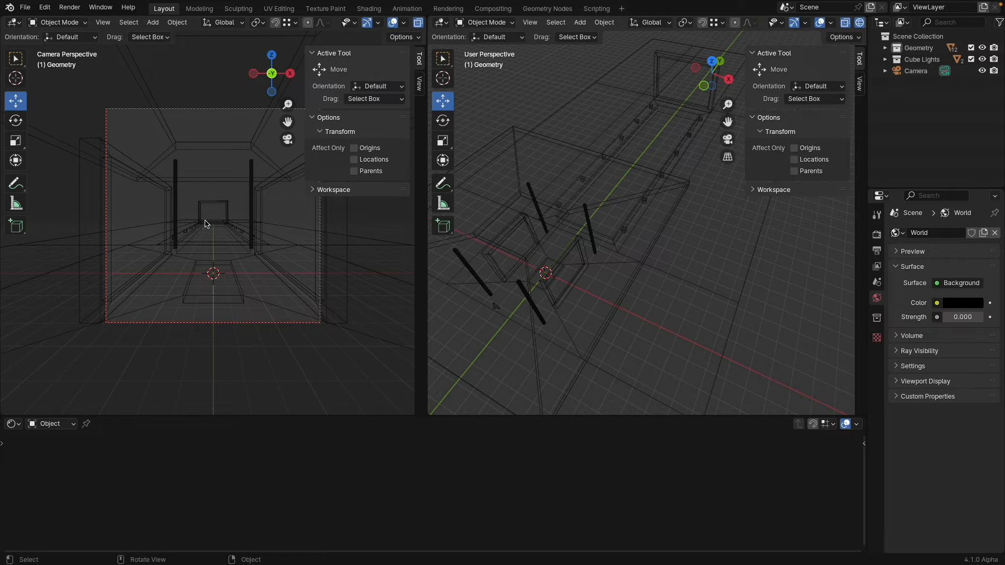
key("z")
left_click(218, 157)
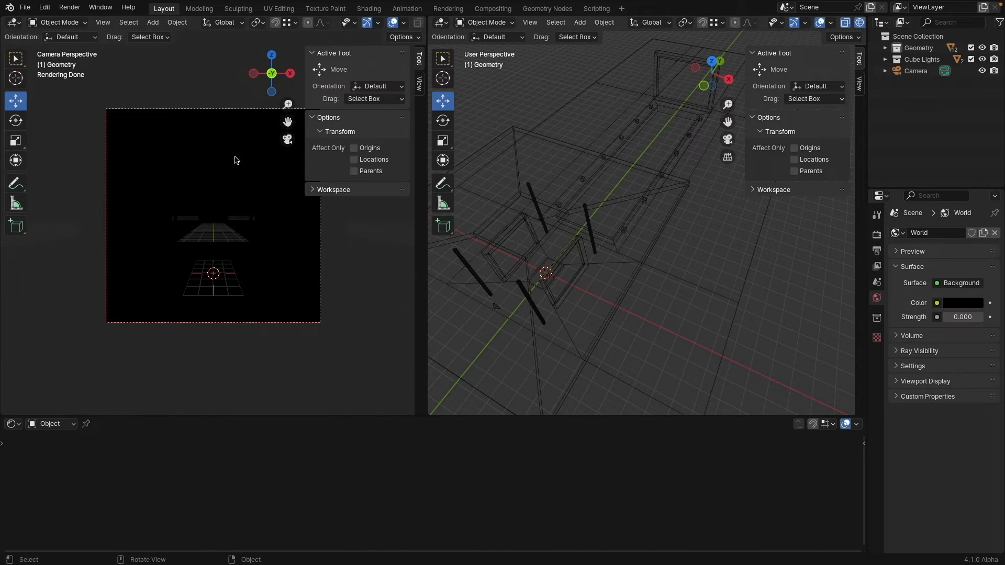
Give one row of cube lights a new material named Mesh Light
middle_click_drag(631, 228, 607, 206)
scroll(618, 214, "up", 5)
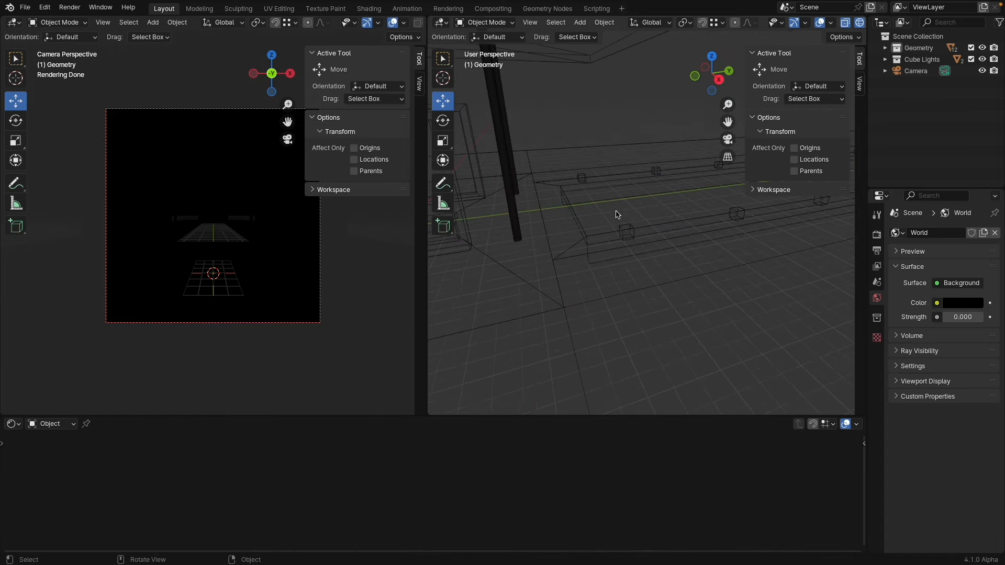
left_click(626, 232)
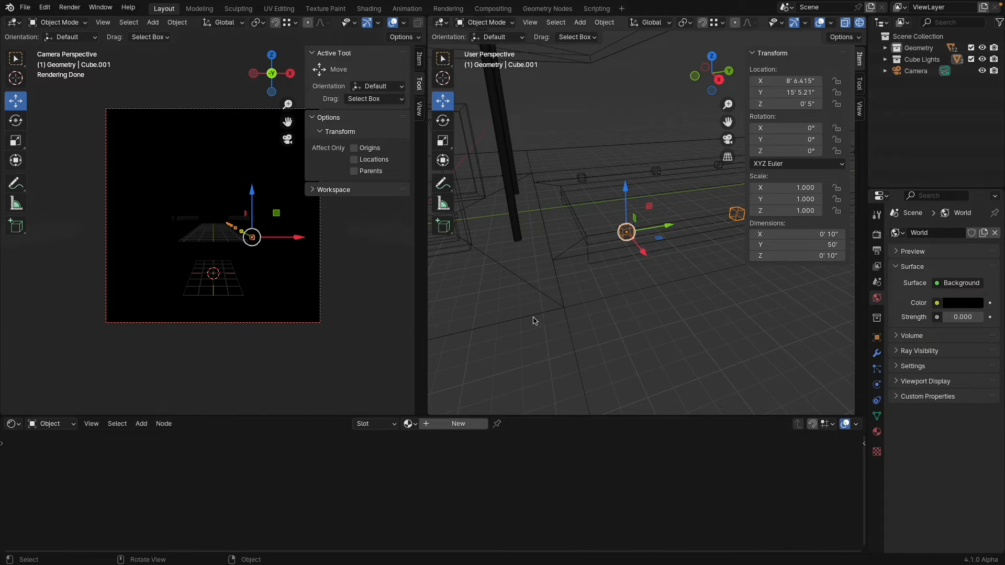
left_click(462, 427)
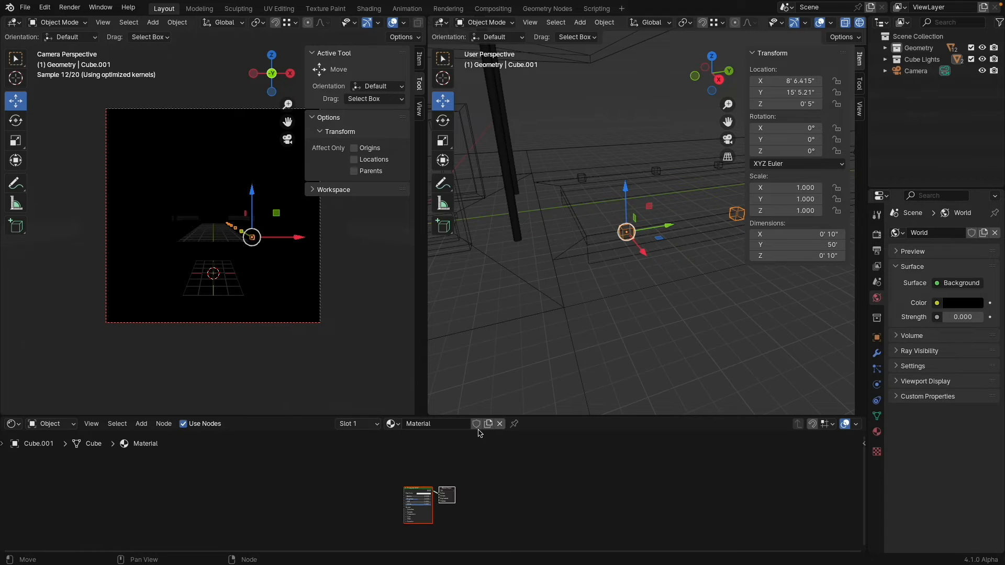
double_click(441, 424)
type("Mesh")
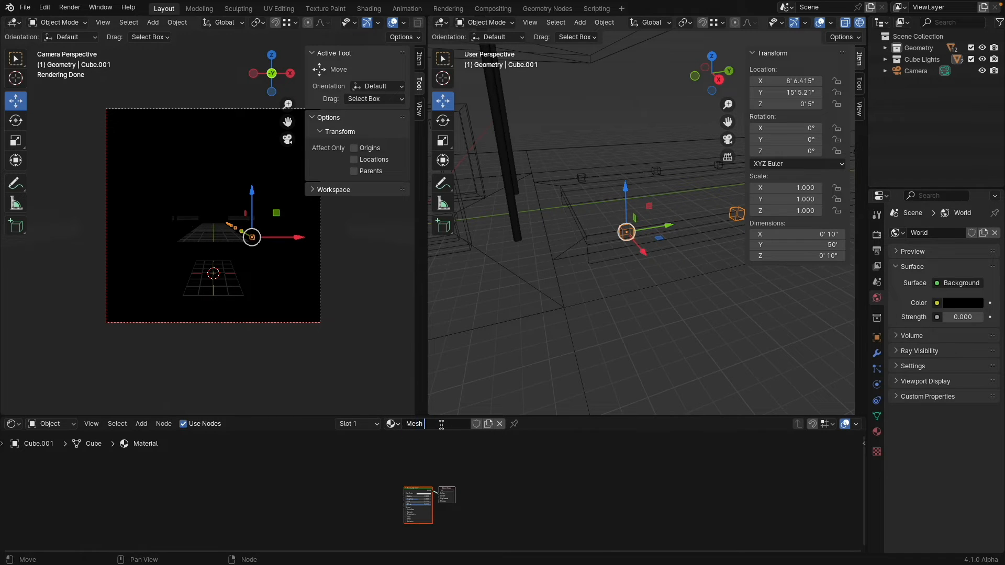
type(" Light")
key("Return")
Replace the Mesh Light material's Principled BSDF with an Emission shader connected to the Material Output's Surface input
scroll(409, 500, "up", 6)
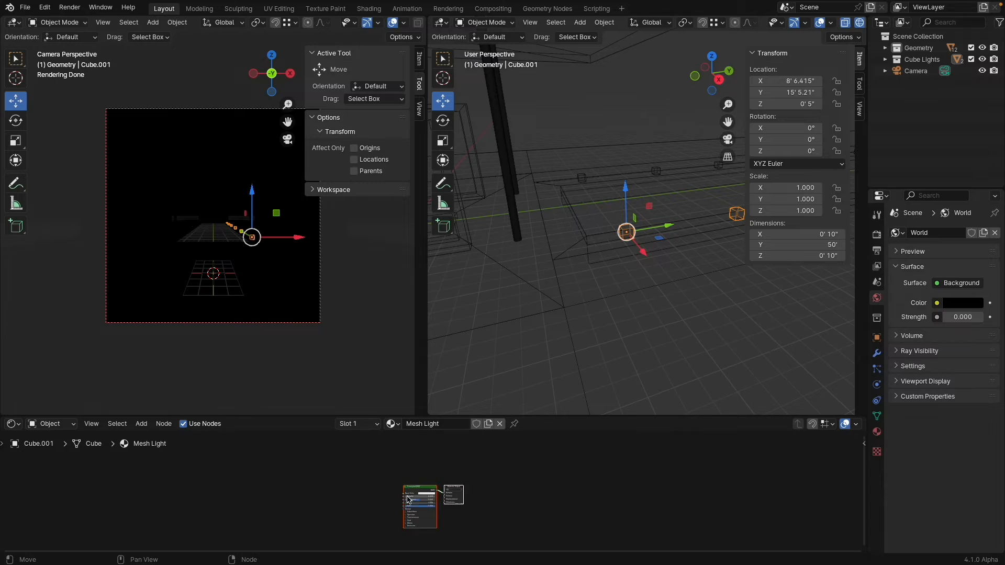
middle_click_drag(409, 500, 407, 486)
left_click(437, 455)
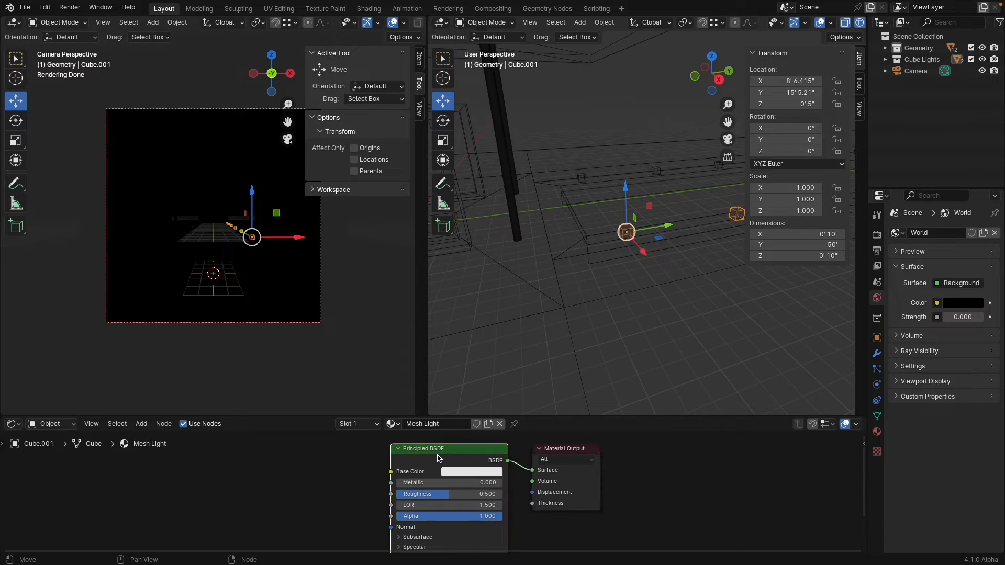
key("x")
key("shift+a")
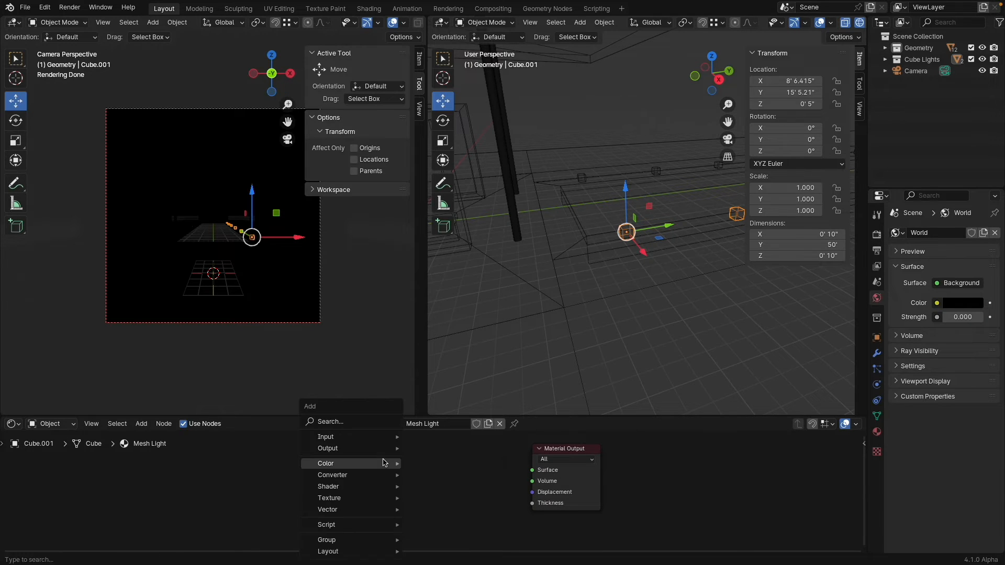
mouse_move(362, 490)
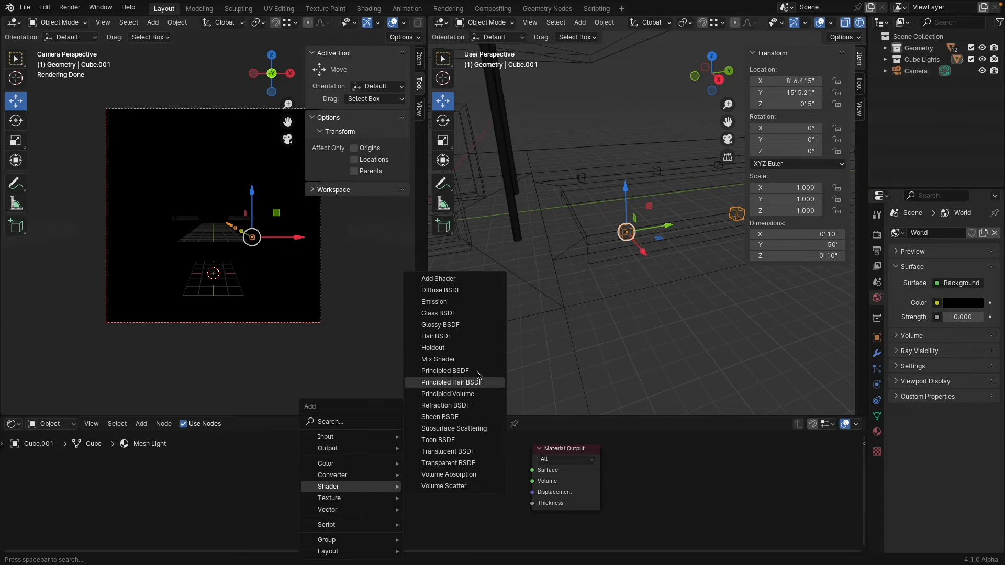
left_click(473, 302)
left_click(426, 472)
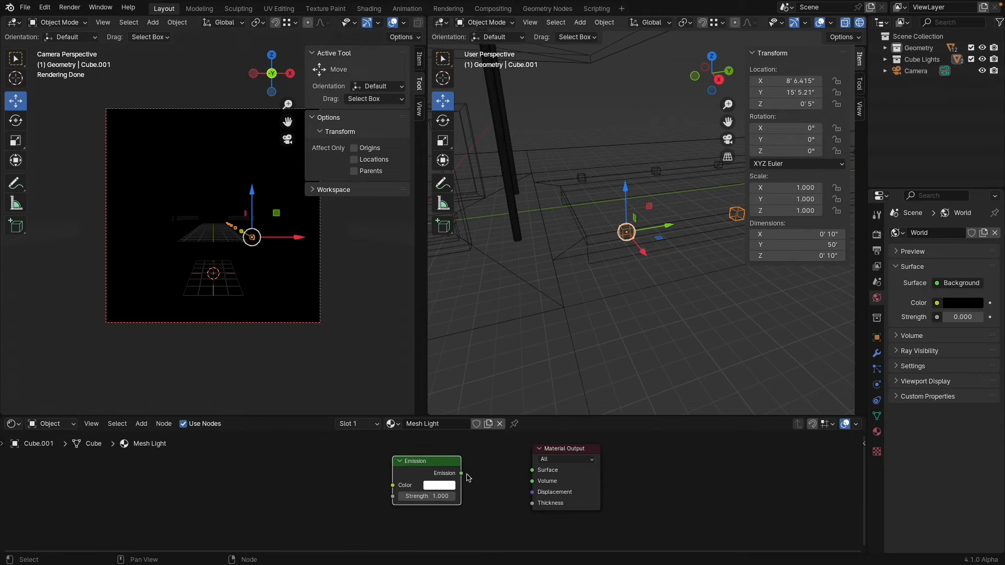
left_click_drag(461, 473, 532, 470)
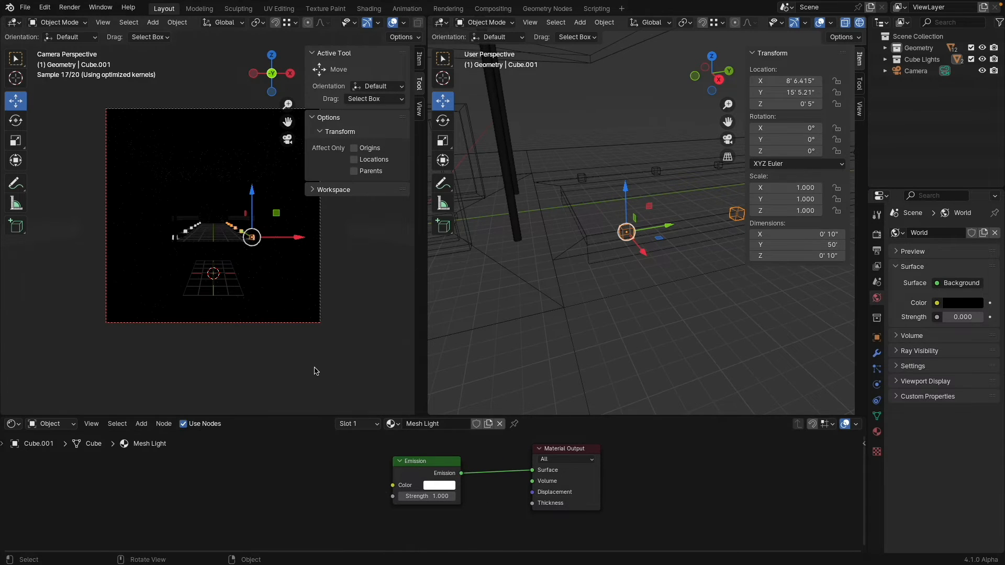
Give the framed panel at the far end of the corridor a new material named Base
scroll(210, 225, "up", 3)
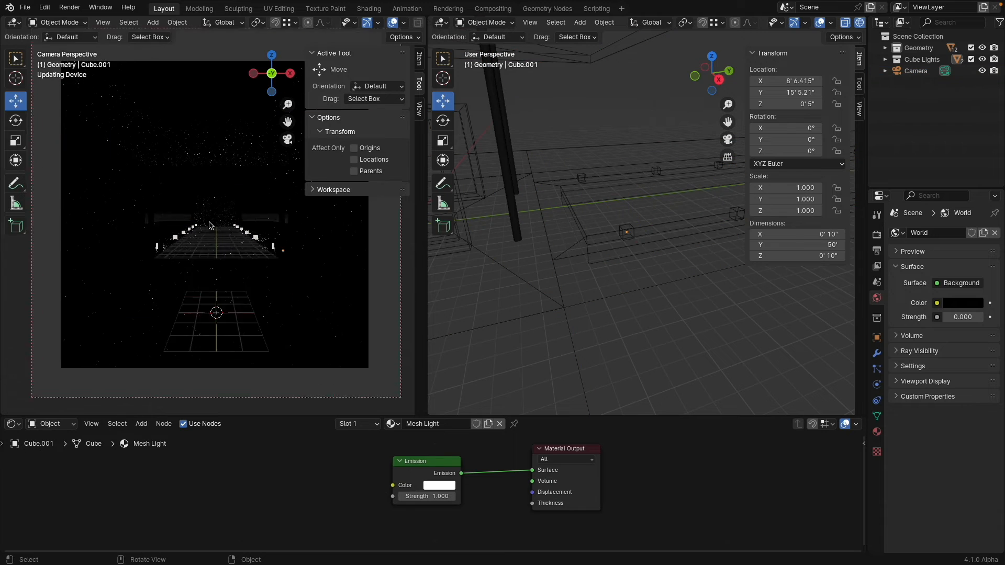
scroll(209, 225, "up", 2)
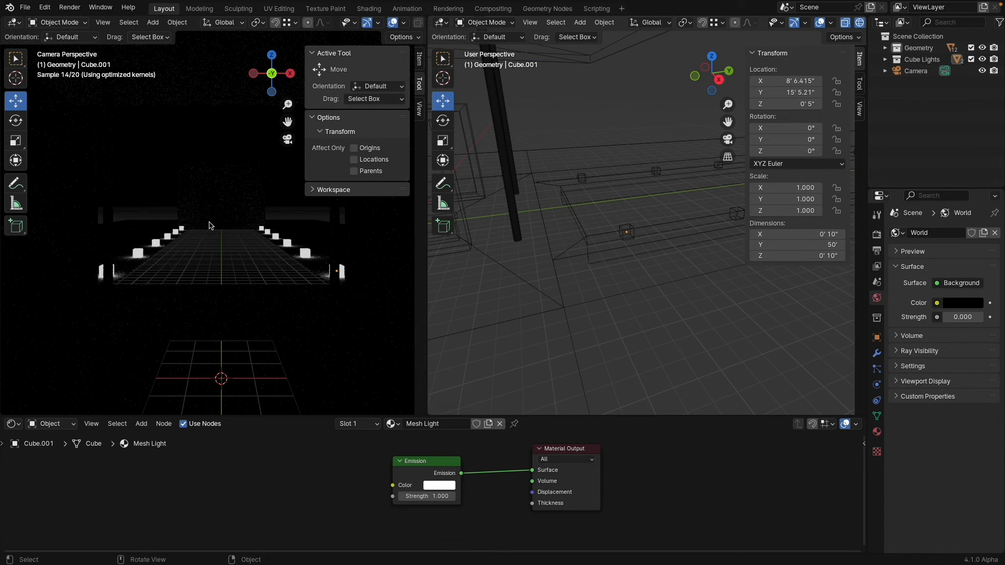
middle_click_drag(455, 296, 624, 283)
left_click(674, 195)
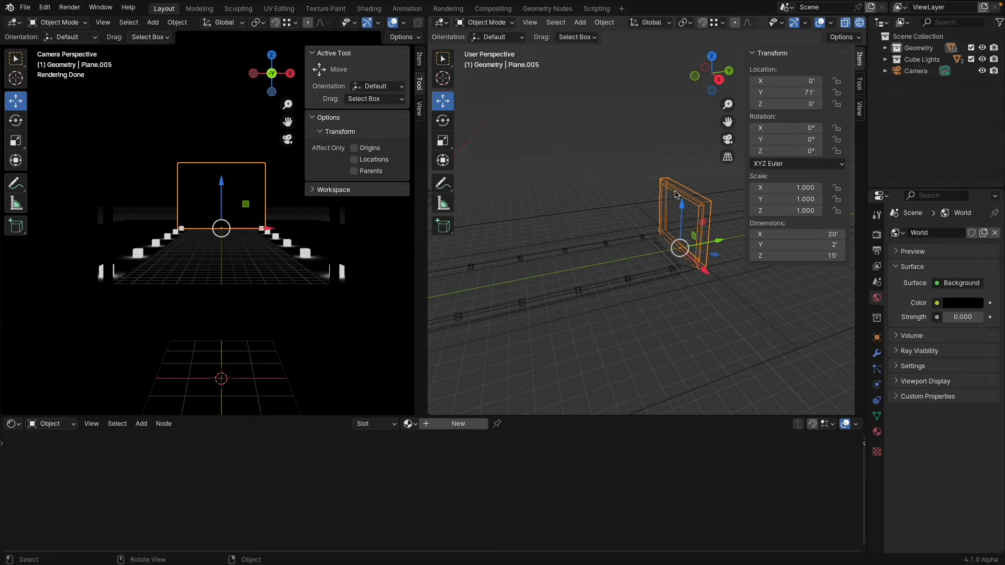
left_click(461, 427)
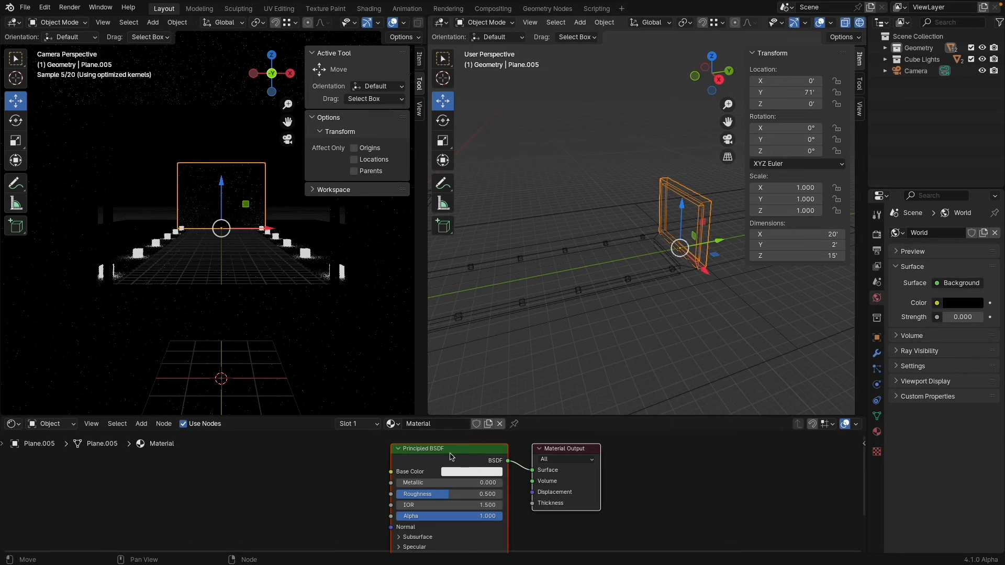
left_click(438, 423)
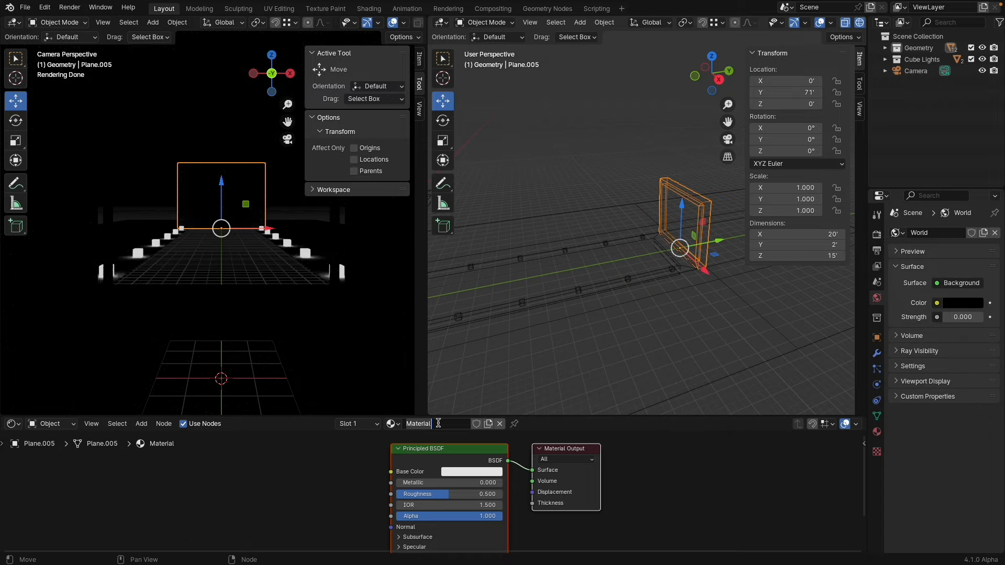
type("Base")
key("Return")
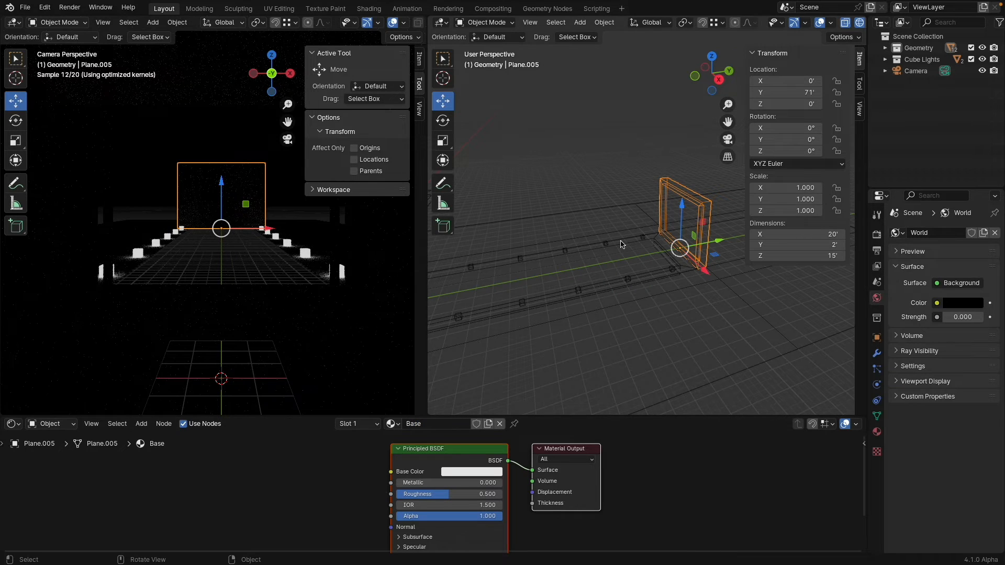
Select the floor, walls, ceiling and other corridor geometry with the far framed panel active, and link its Base material to them
left_click(642, 207)
scroll(674, 291, "down", 1)
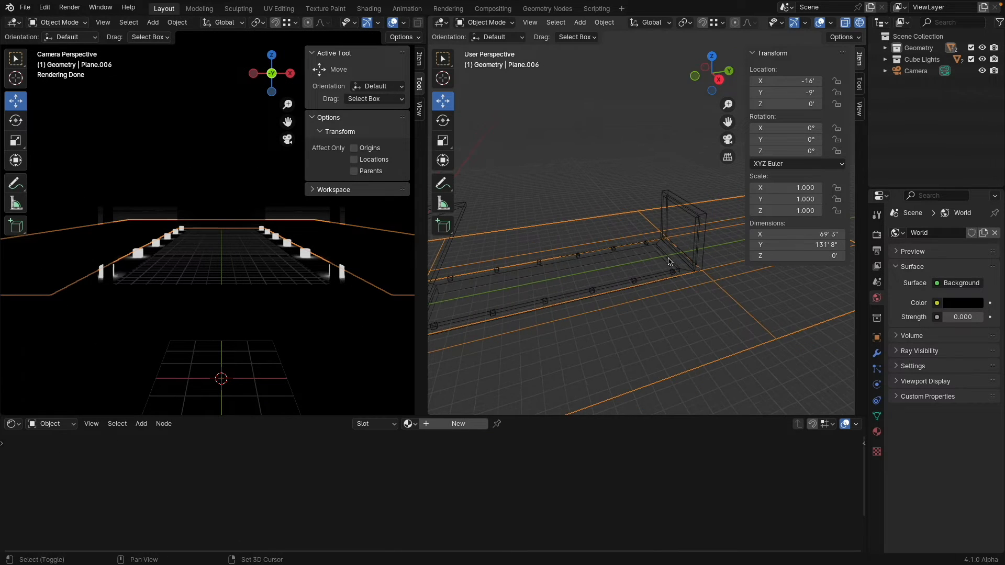
left_click(669, 263, "shift")
scroll(649, 272, "down", 3)
middle_click_drag(650, 272, 721, 264, "shift")
left_click(529, 294)
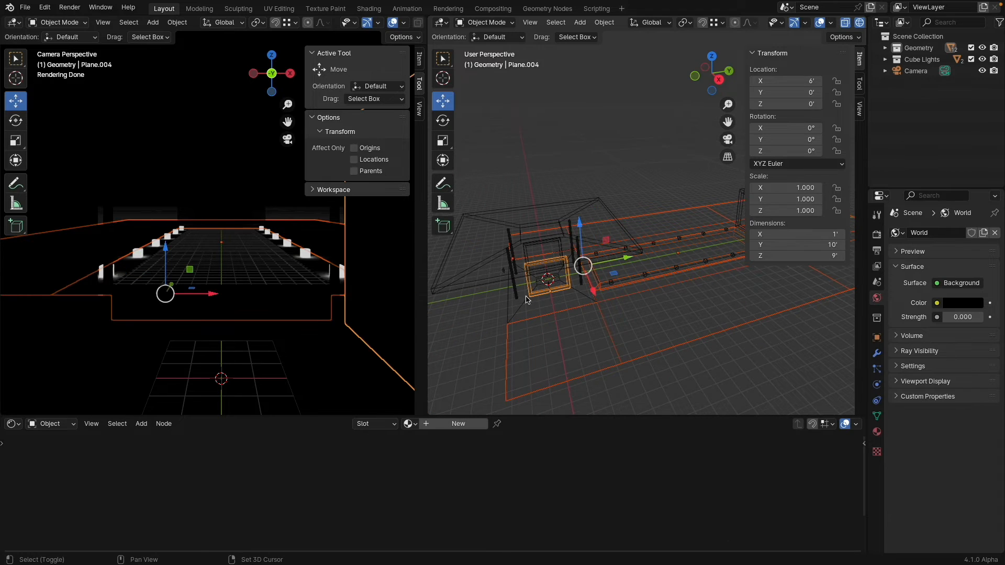
left_click(521, 310)
left_click(518, 289)
left_click(499, 282)
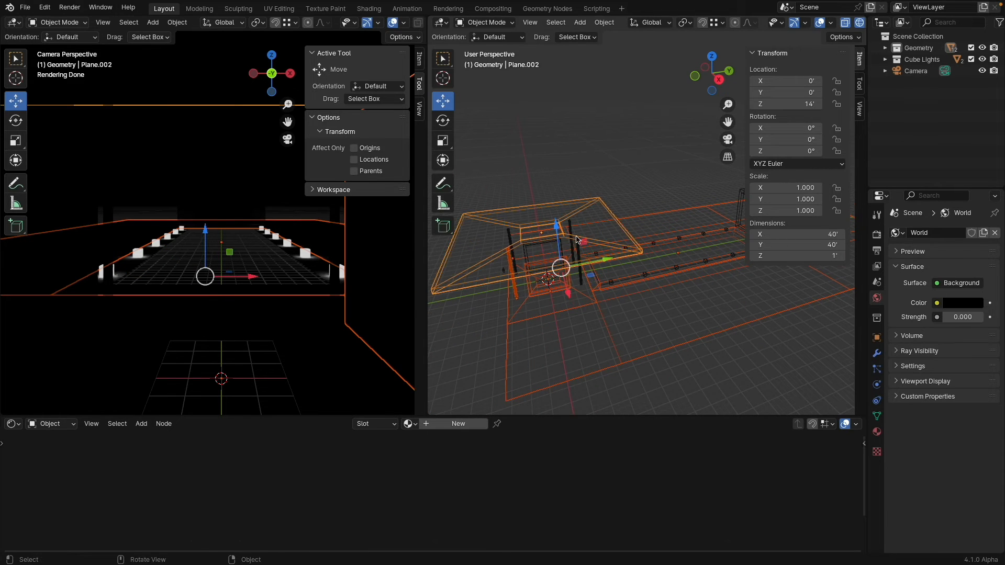
scroll(555, 254, "up", 3)
left_click(544, 244, "shift")
scroll(648, 276, "down", 4)
middle_click_drag(770, 246, 680, 263, "shift")
scroll(680, 263, "up", 2)
left_click(677, 178)
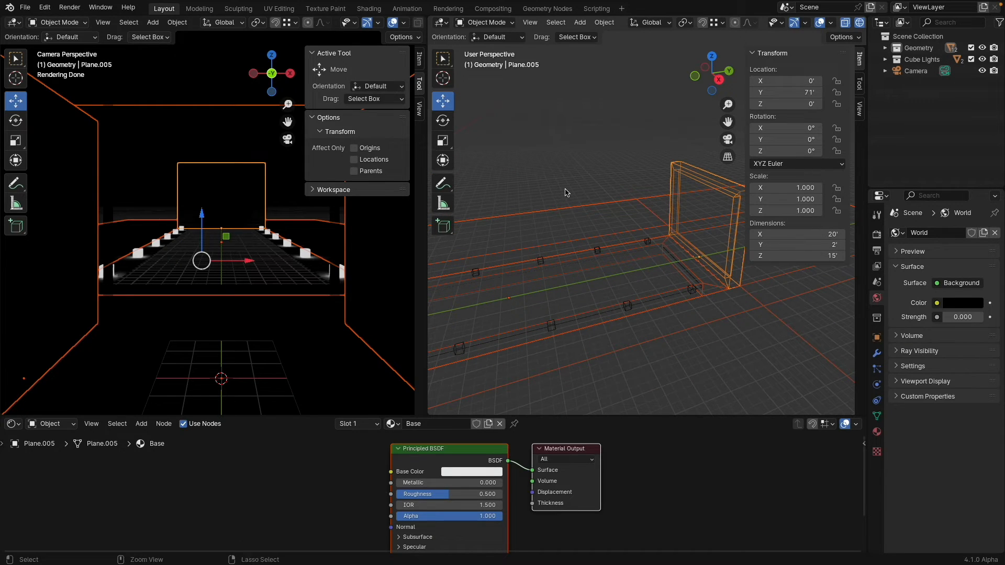
key("ctrl+l")
key("Down")
key("Down")
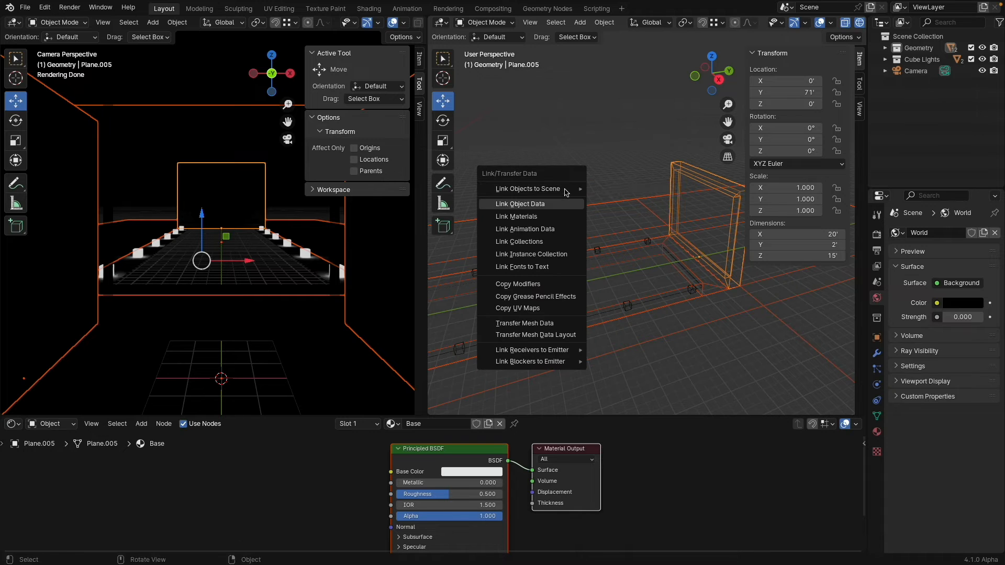
key("Return")
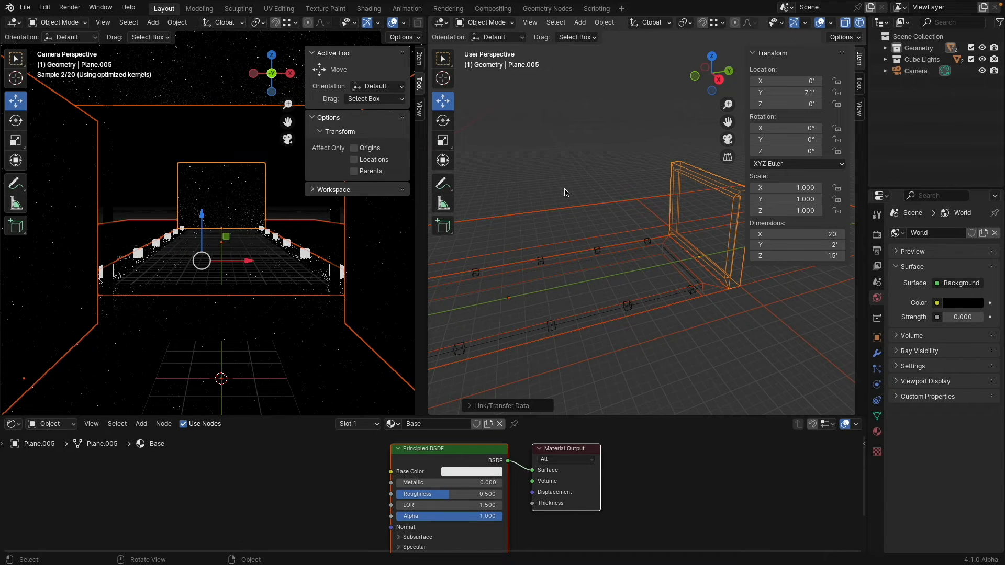
Open only the far framed panel in Edit Mode and switch the perspective viewport to Solid shading
left_click(686, 173)
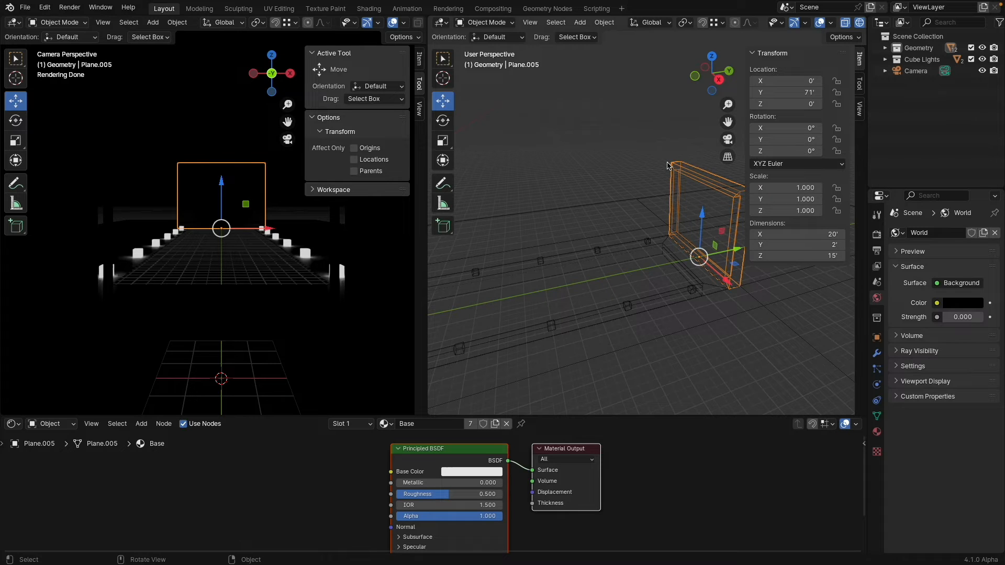
left_click(499, 23)
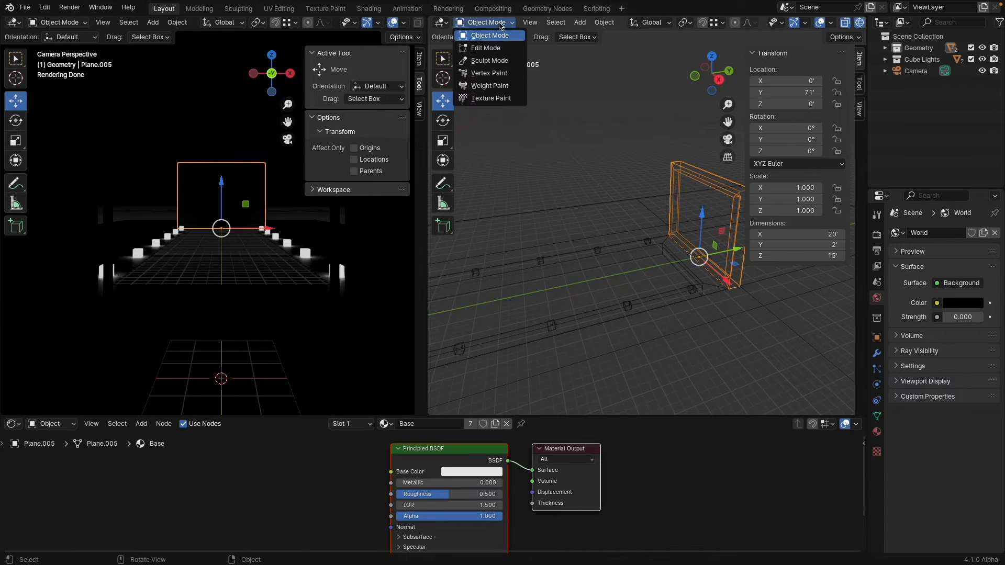
left_click(489, 48)
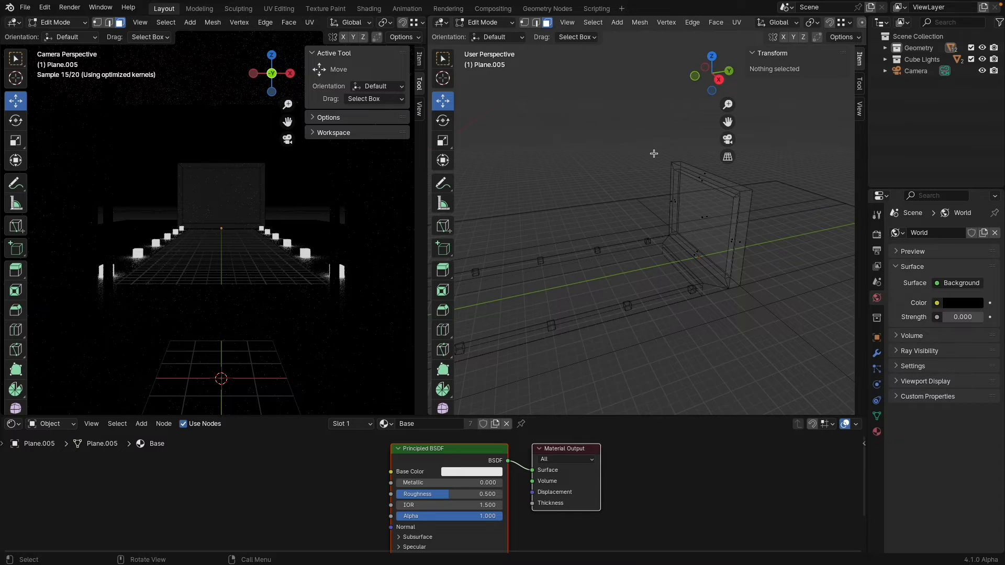
scroll(679, 187, "up", 5)
key("z")
left_click(738, 214)
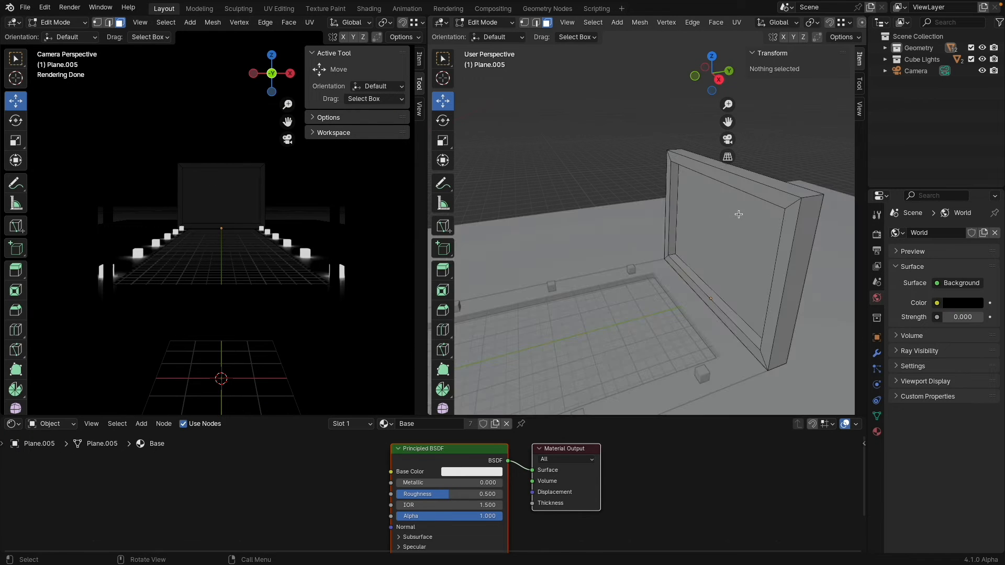
Select the four inner side faces around the recess of the far framed panel
left_click(673, 211, "alt")
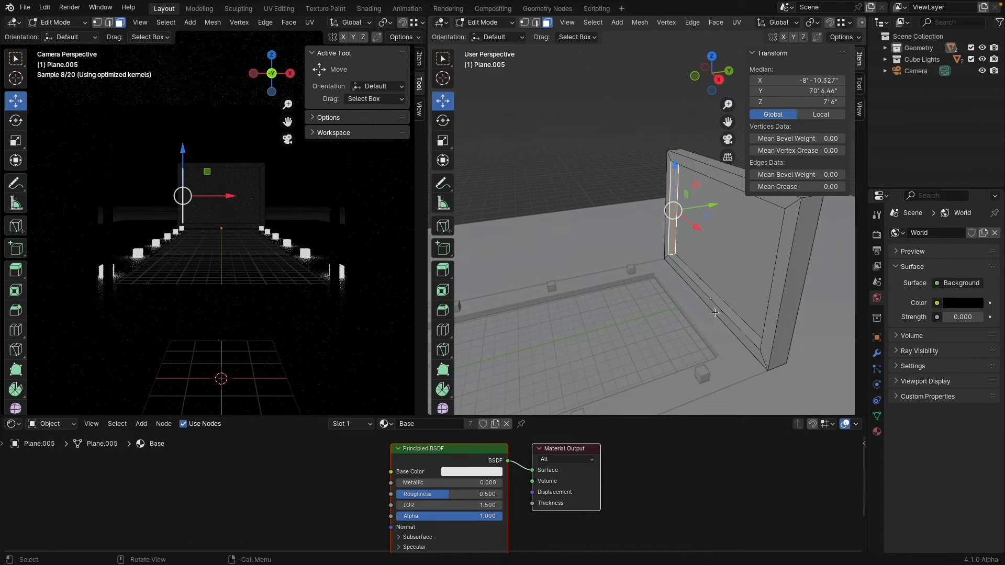
middle_click_drag(686, 282, 576, 167)
left_click(706, 187, "shift")
middle_click_drag(701, 233, 533, 174)
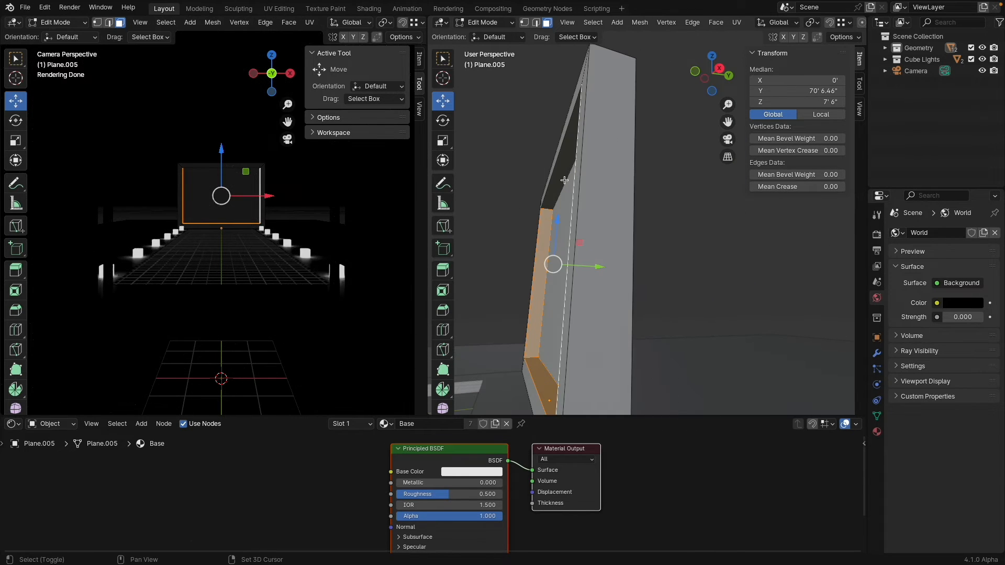
left_click(563, 179, "shift")
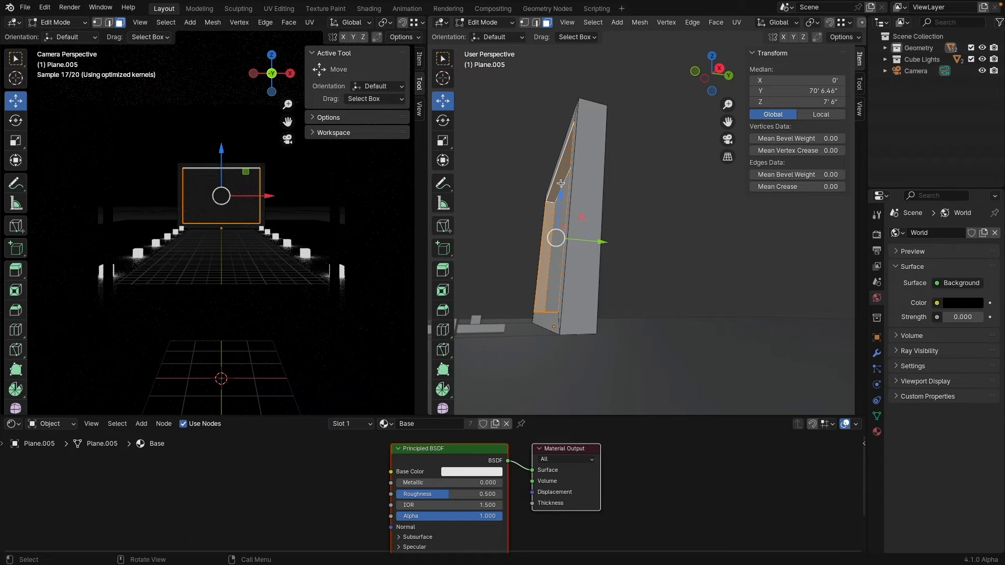
Add a second material slot to the far framed panel and set it to the existing Mesh Light material
left_click(877, 432)
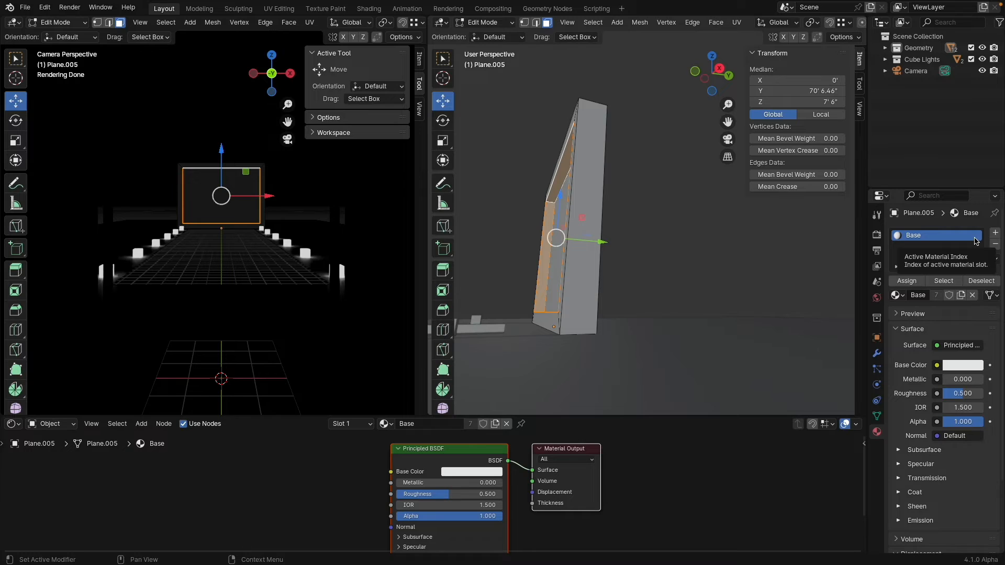
left_click(369, 424)
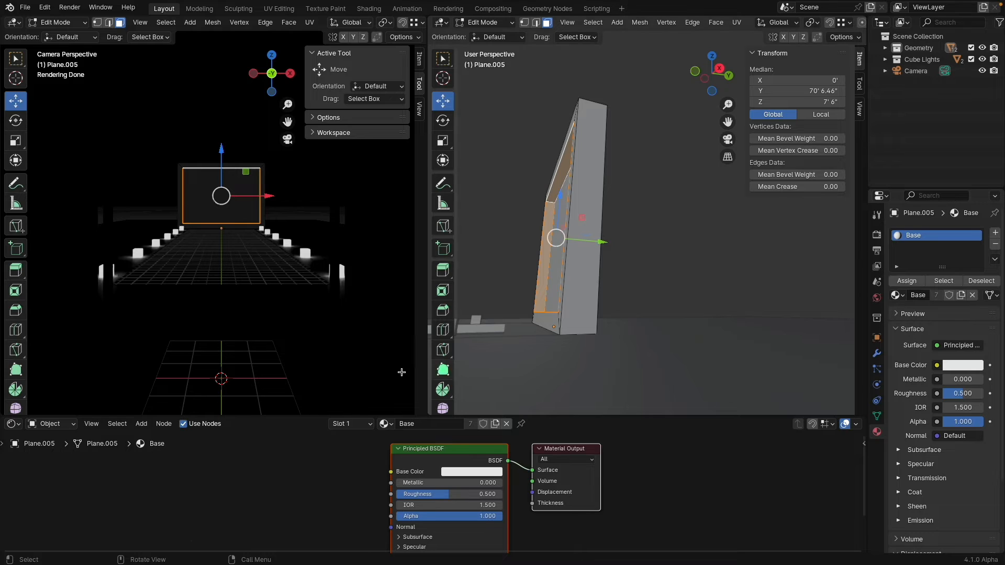
left_click(371, 426)
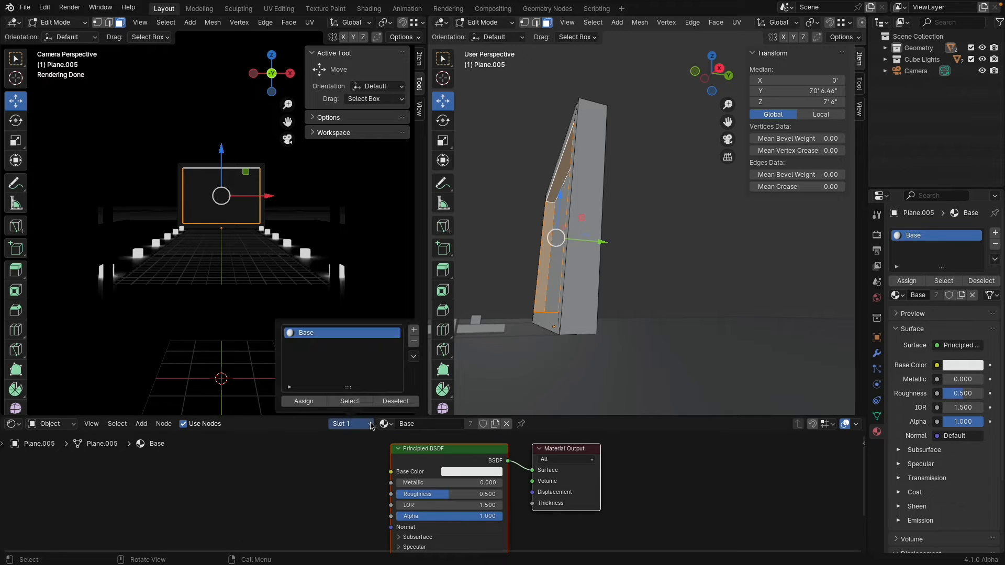
left_click(413, 333)
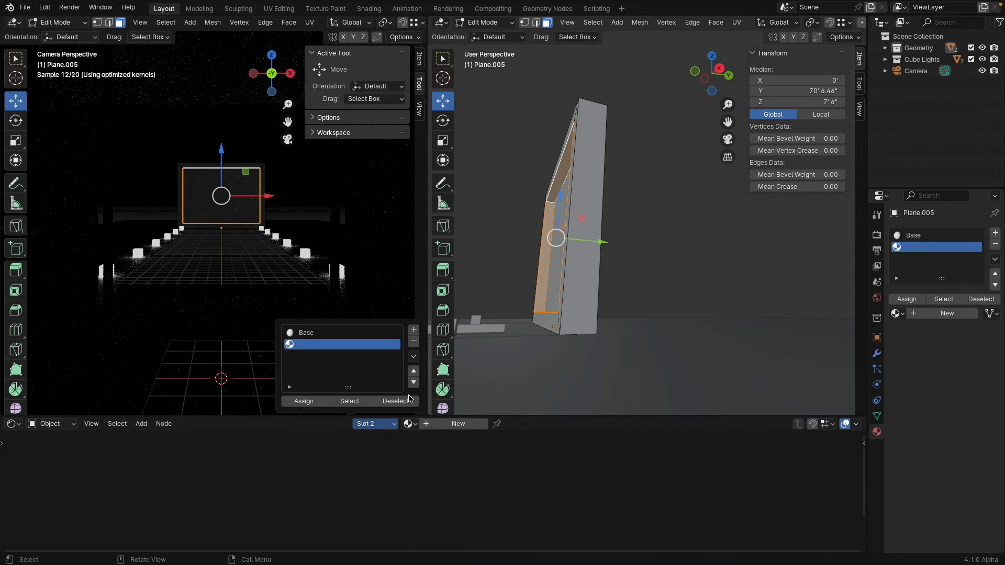
left_click(410, 424)
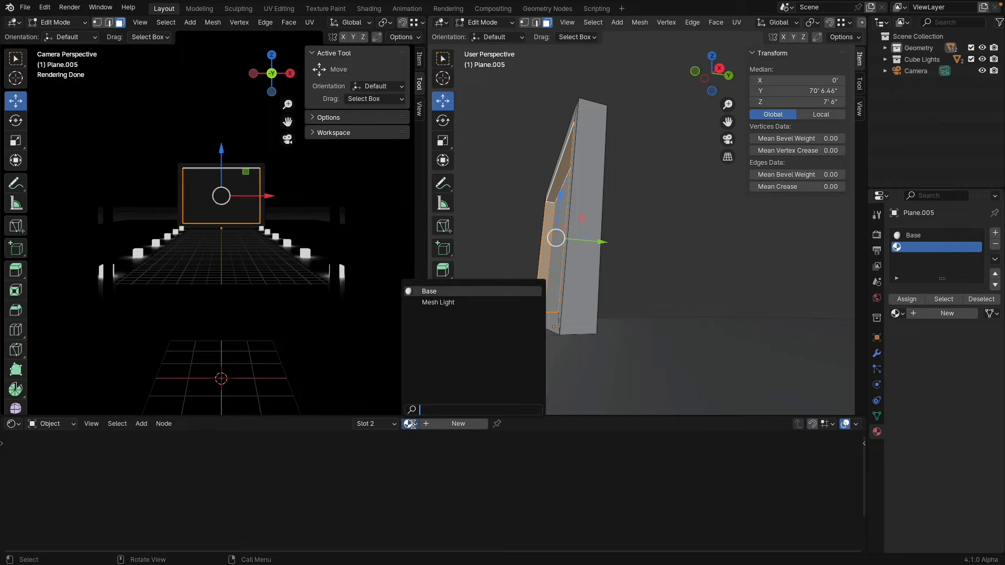
left_click(439, 302)
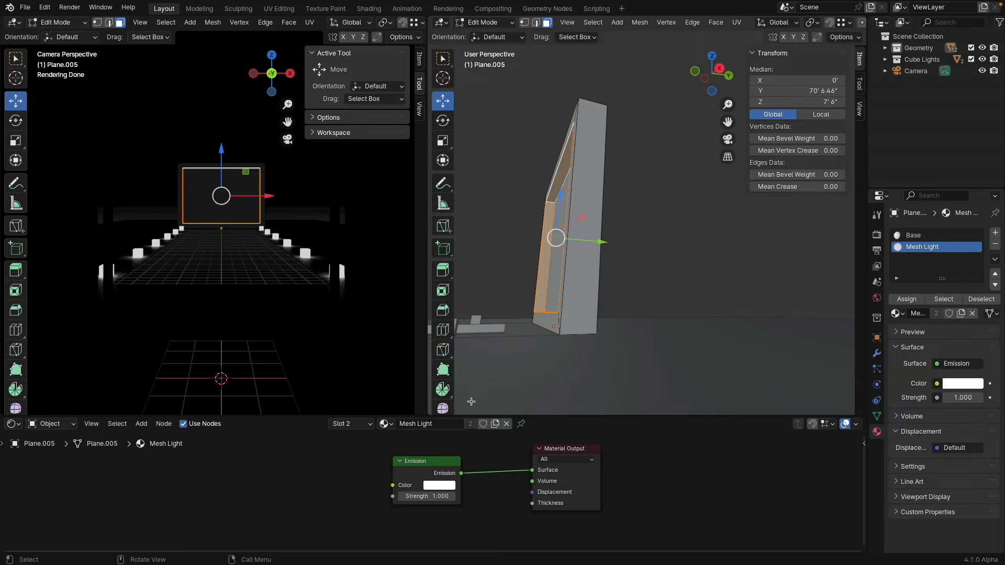
Assign the Mesh Light material to the selected recess faces of the far framed panel and return to Object Mode
left_click(350, 424)
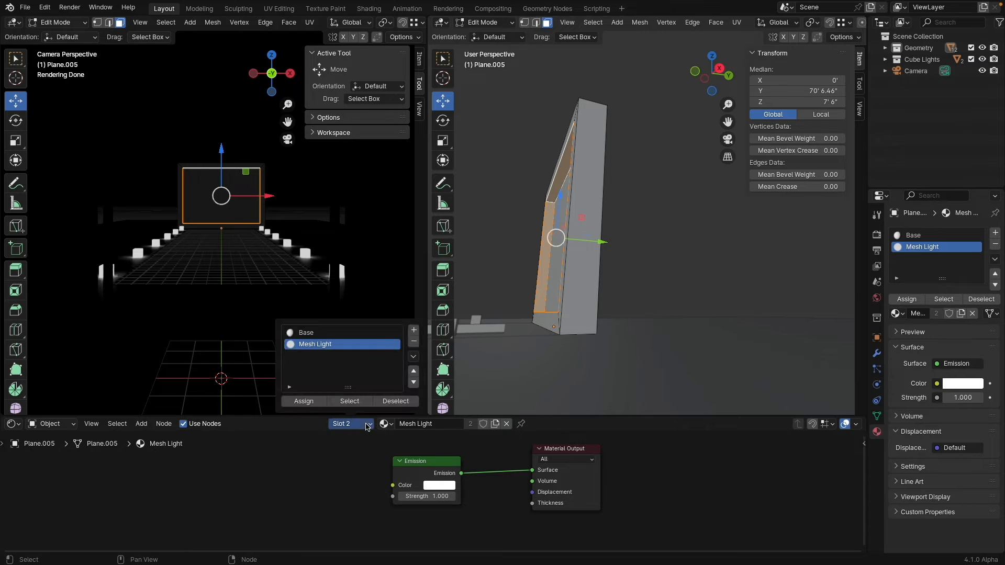
left_click(302, 402)
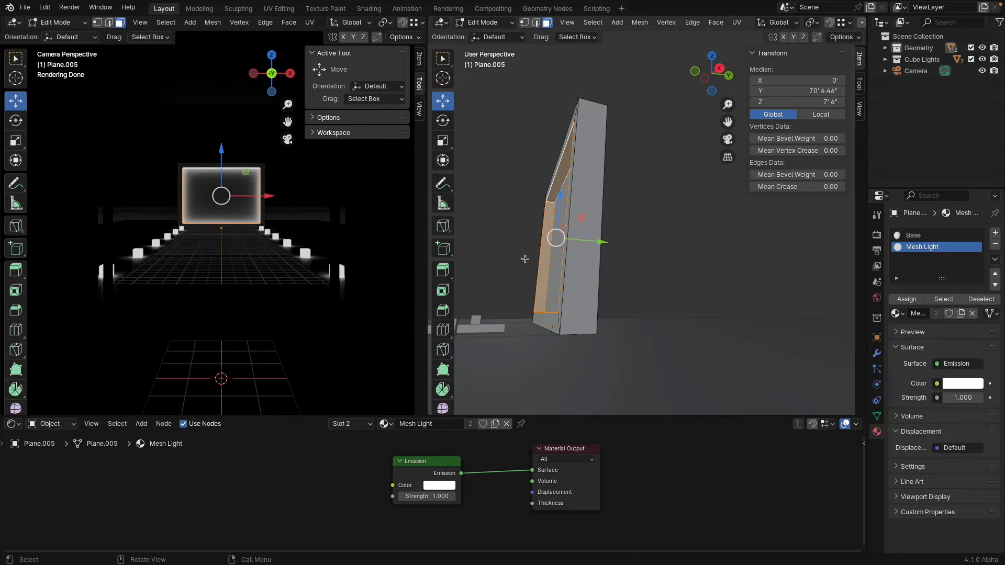
scroll(525, 258, "down", 11)
middle_click_drag(576, 248, 561, 285)
middle_click_drag(561, 262, 686, 235, "shift")
scroll(621, 266, "up", 4)
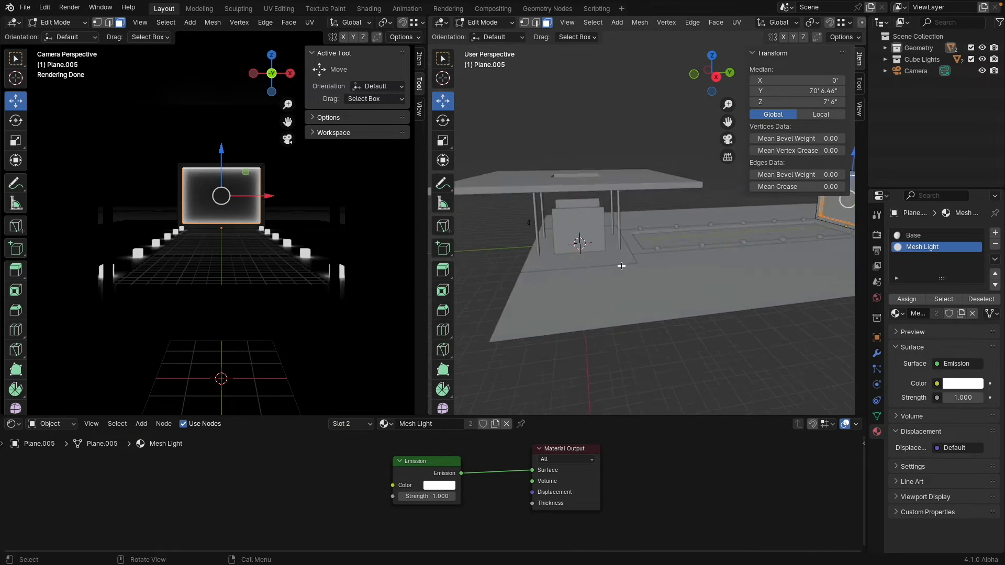
scroll(621, 266, "down", 2)
middle_click_drag(622, 266, 599, 239)
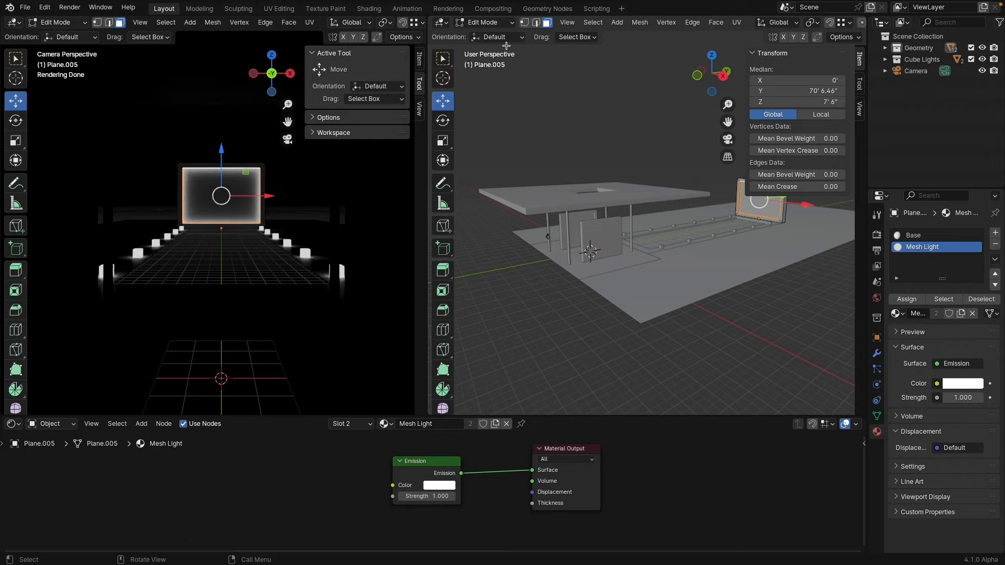
left_click(487, 21)
left_click(484, 36)
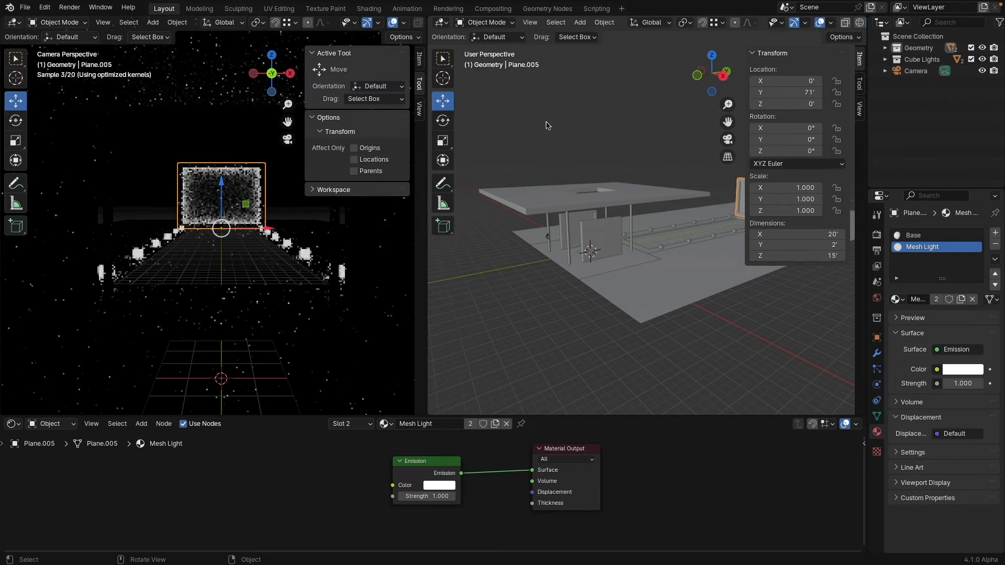
Select the framed side wall panel near the camera and open it in Edit Mode
scroll(589, 231, "up", 5)
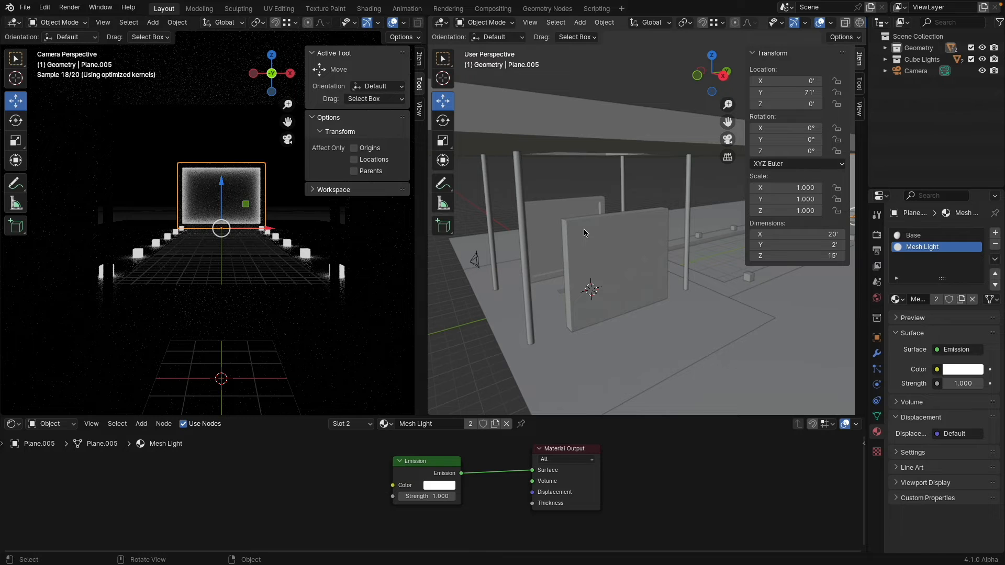
left_click(585, 233)
left_click(485, 22)
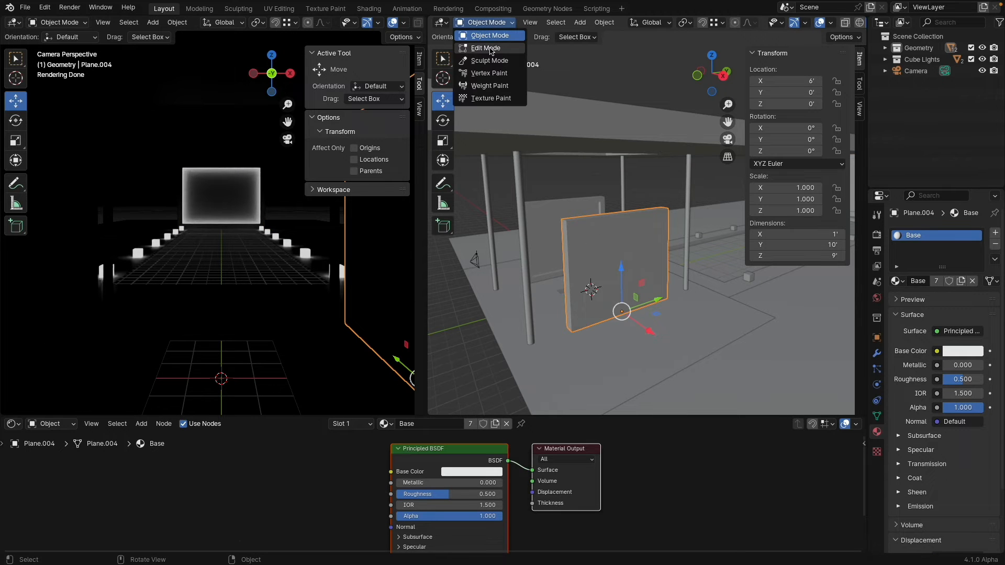
left_click(490, 47)
Select the inner side faces around the recess of the framed side wall panel
middle_click_drag(602, 219, 662, 221)
scroll(641, 208, "up", 8)
left_click(556, 212)
left_click(569, 107, "shift")
scroll(570, 110, "down", 6)
left_click(691, 219, "shift")
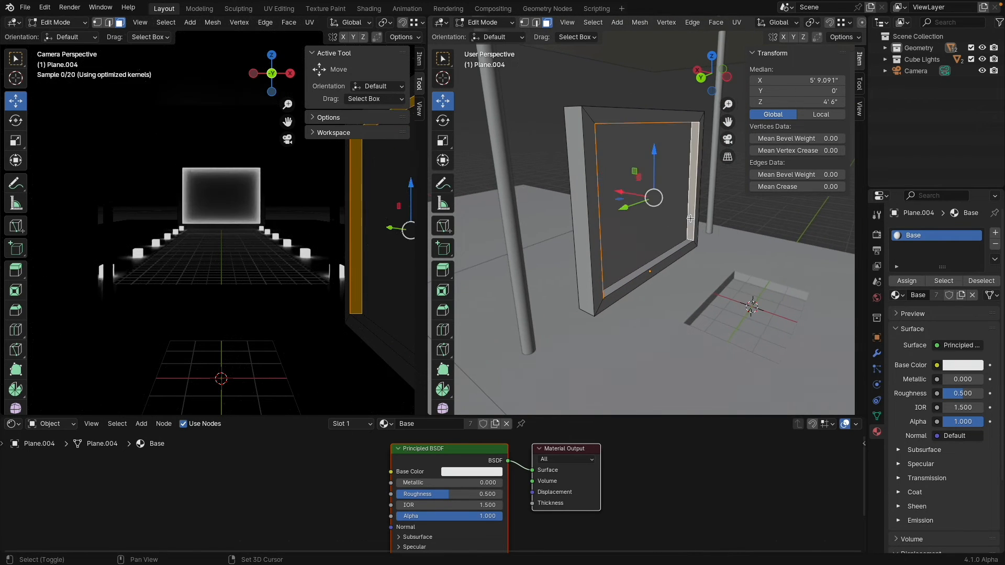
Add a second material slot to the side wall panel and set it to the existing Mesh Light material
left_click(372, 428)
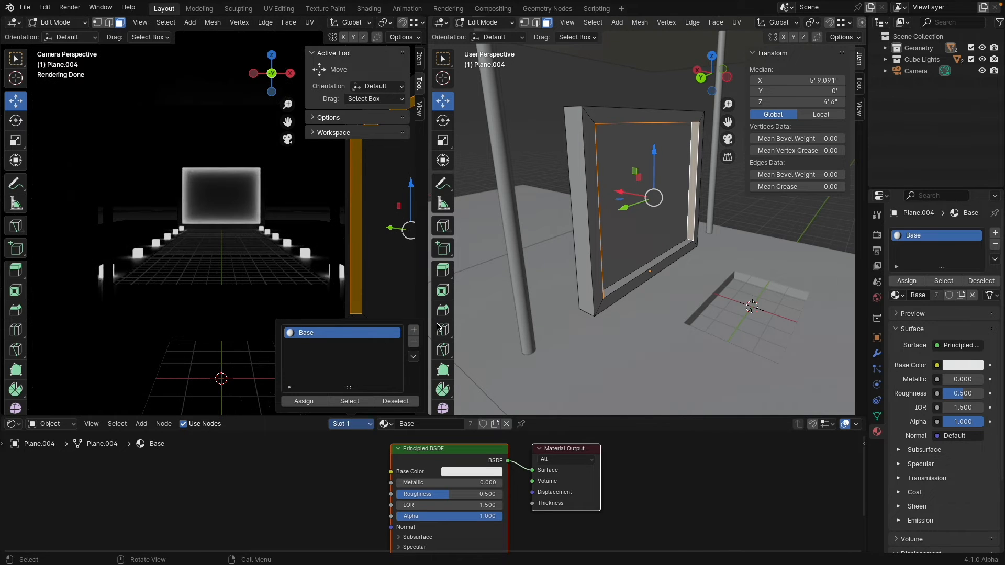
left_click(414, 330)
left_click(409, 424)
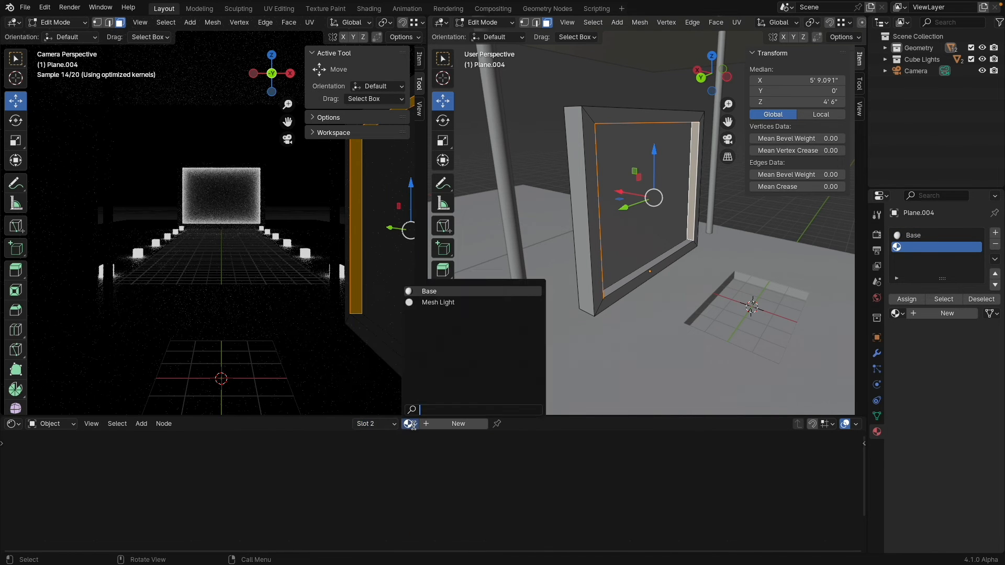
left_click(441, 302)
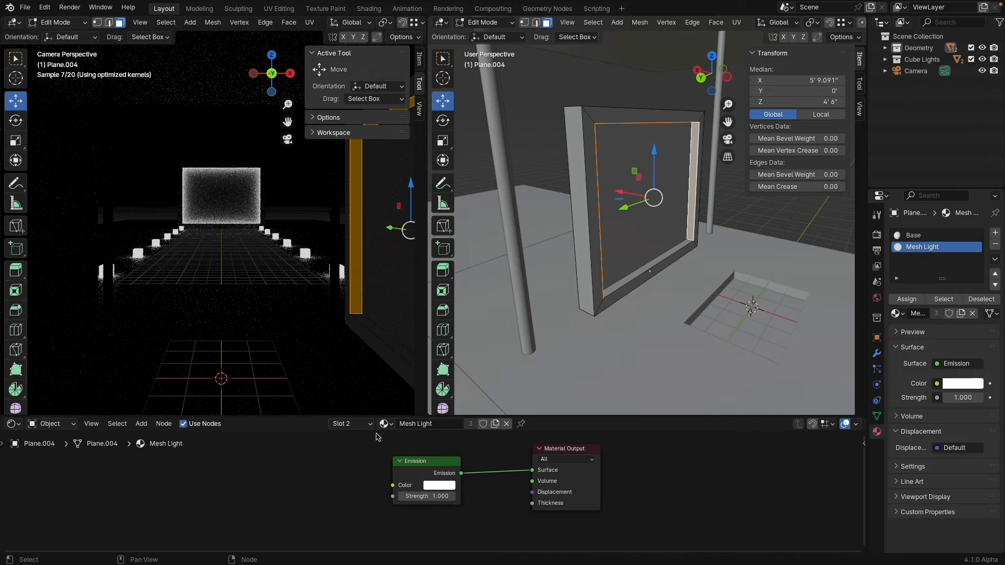
Assign Mesh Light to the side wall panel's selected recess faces, clear the face selection and return to Object Mode
left_click(348, 424)
left_click(310, 401)
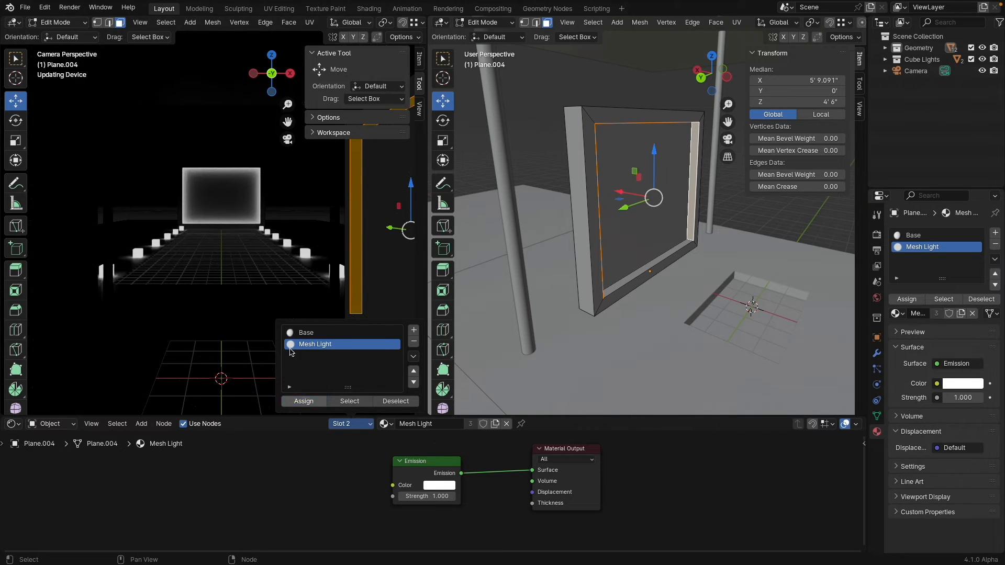
scroll(241, 254, "down", 3)
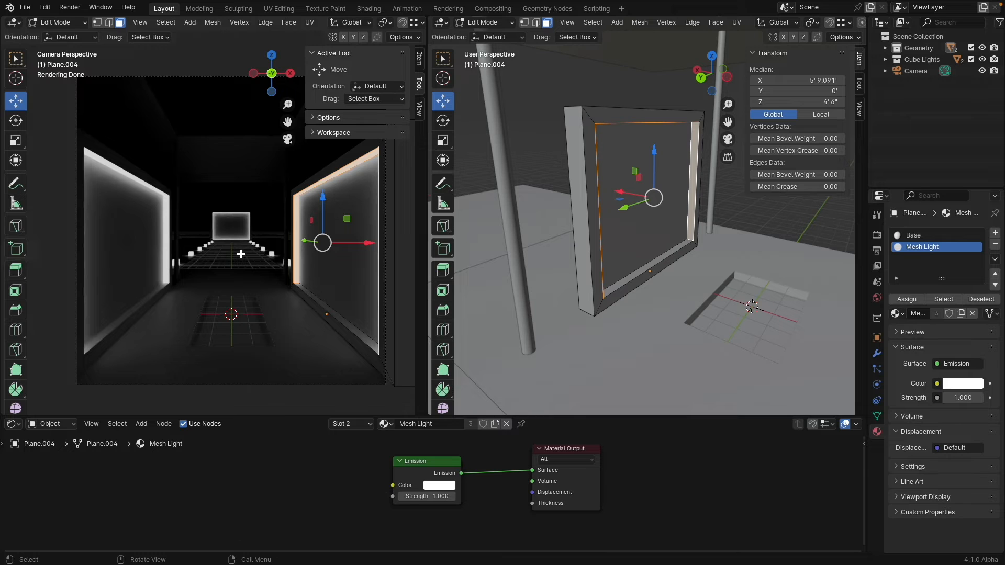
key("alt+a")
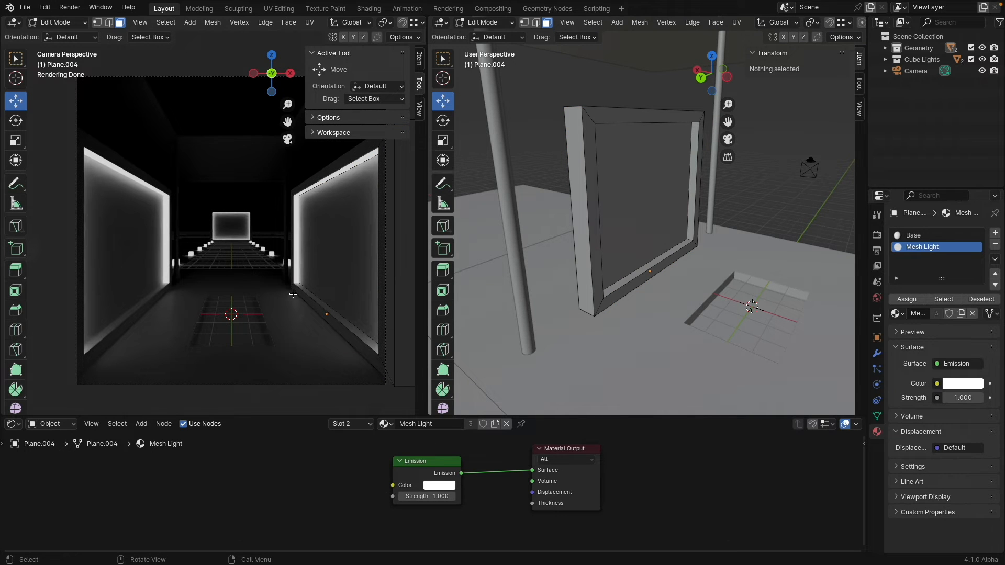
left_click(58, 22)
left_click(60, 34)
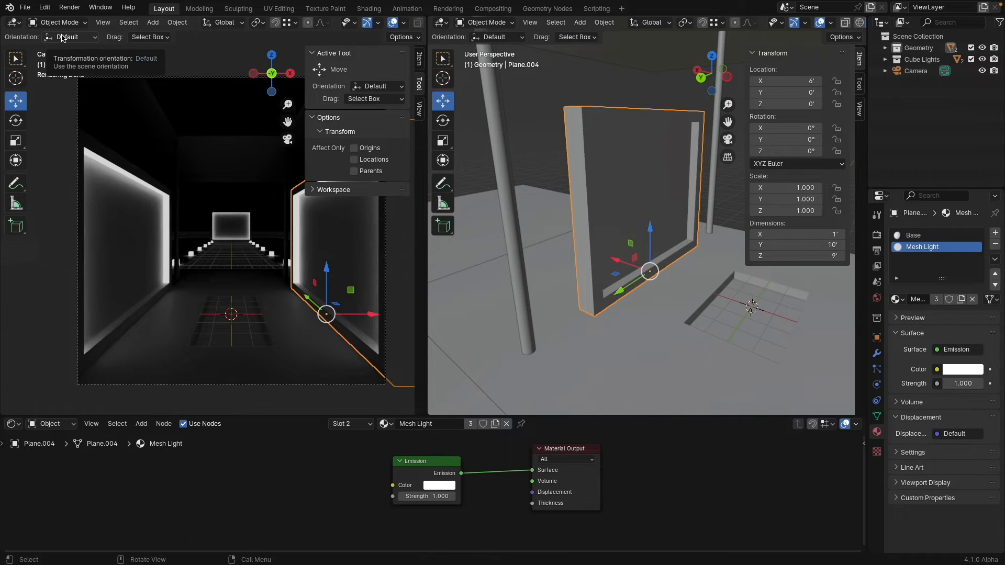
Switch the Shader Editor from object materials to the World shader
left_click(14, 423)
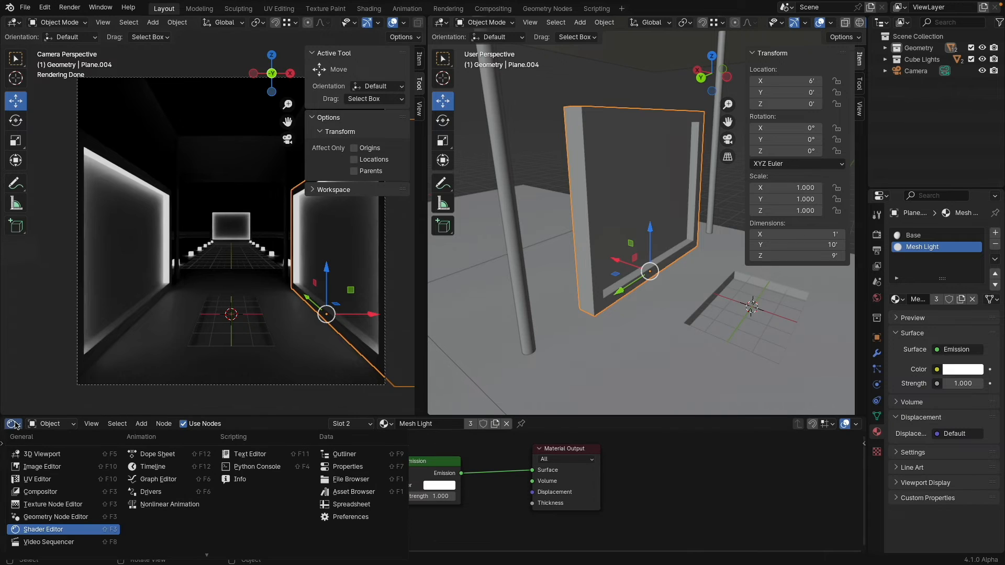
left_click(16, 425)
left_click(62, 425)
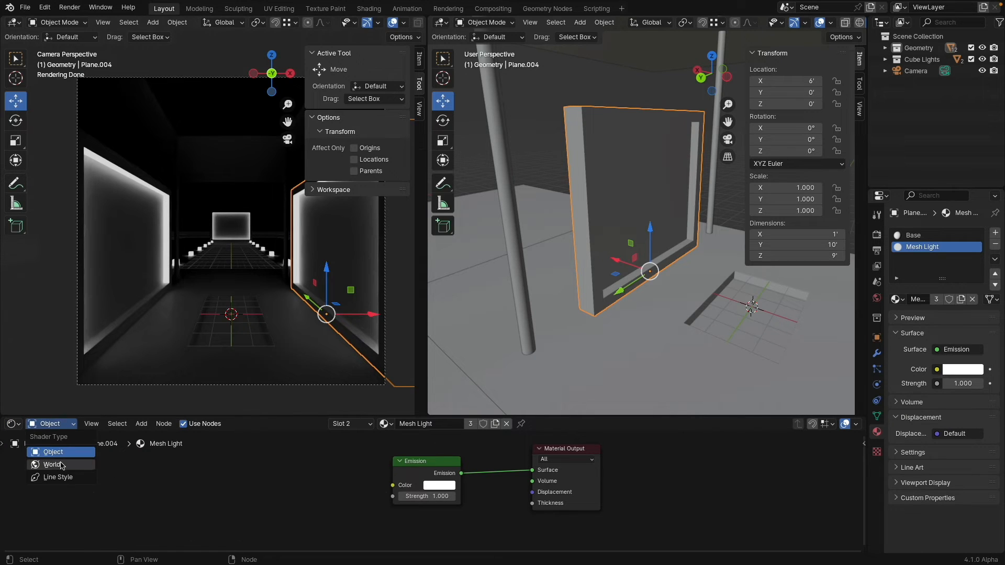
left_click(53, 464)
scroll(406, 477, "up", 1)
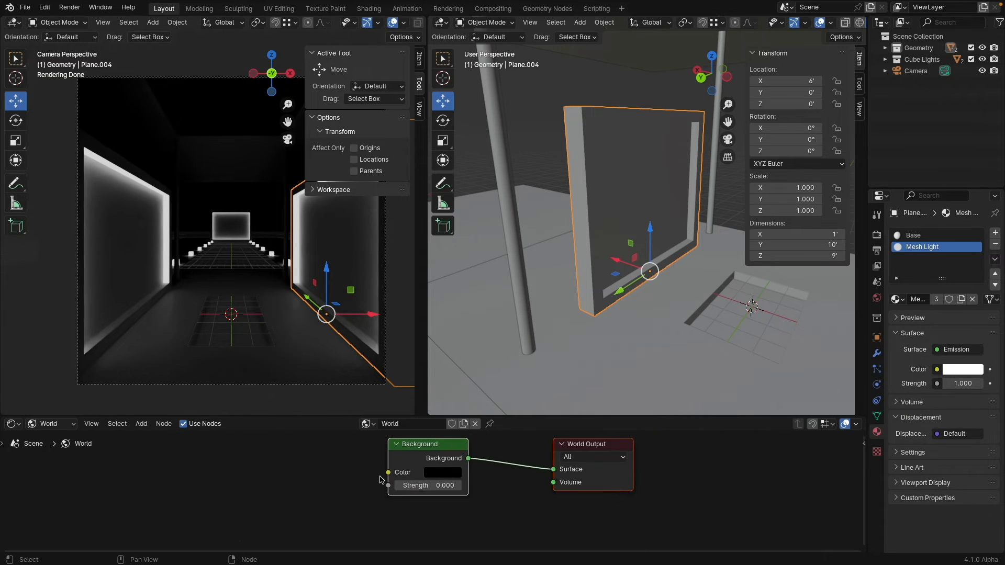
Add a Sky Texture node to the World shader and connect its Color output to the Background node's Color input
left_click(148, 428)
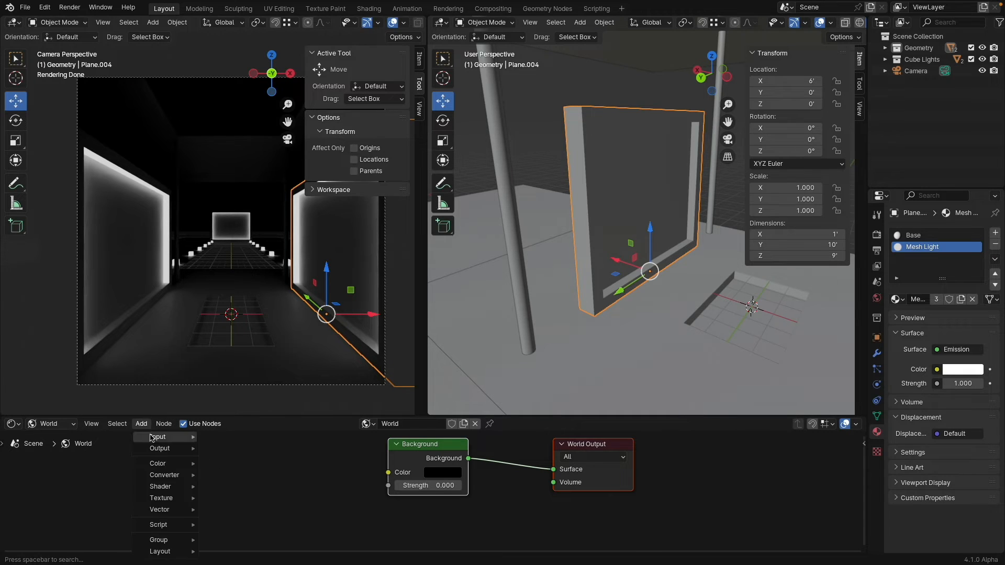
mouse_move(162, 498)
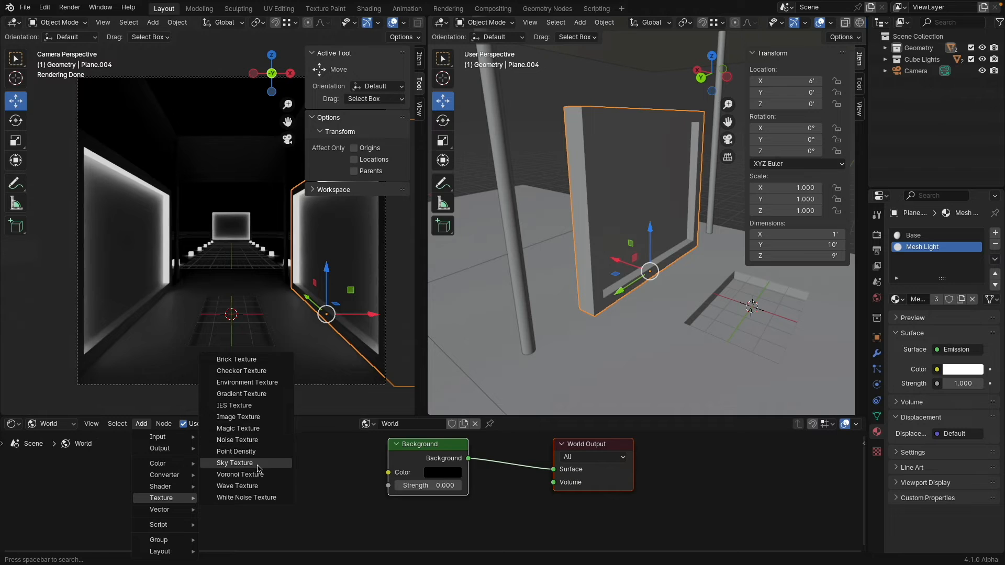
left_click(234, 463)
left_click(253, 471)
scroll(361, 489, "down", 4)
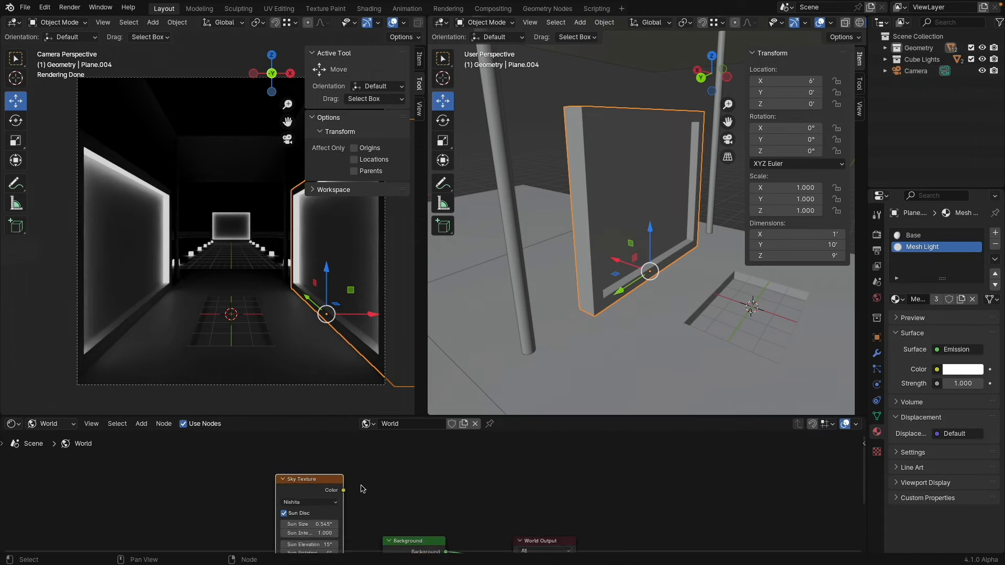
middle_click_drag(383, 496, 378, 461)
left_click_drag(325, 446, 374, 520)
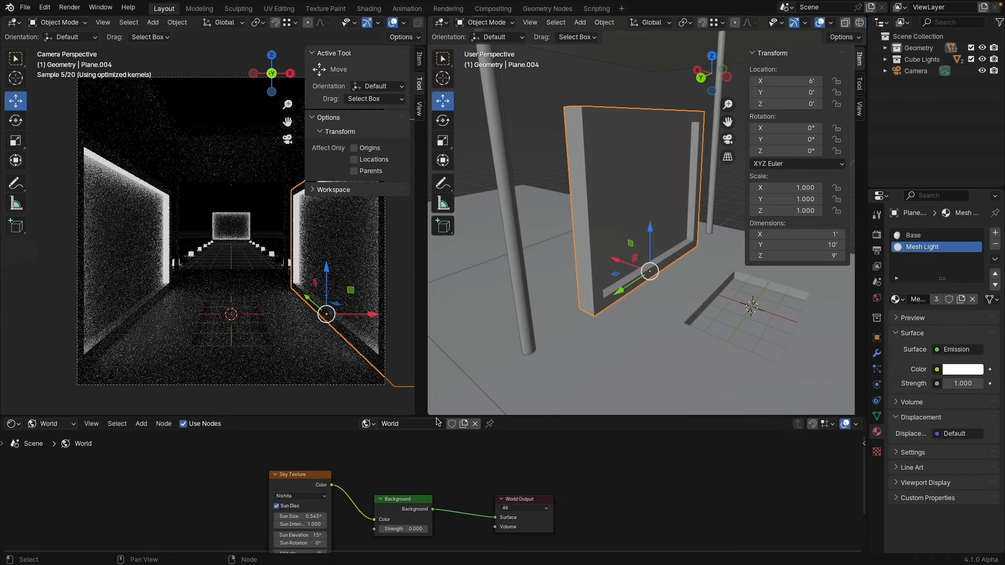
Enlarge the Shader Editor area upward and set the Background node's strength to 1
left_click_drag(437, 416, 439, 373)
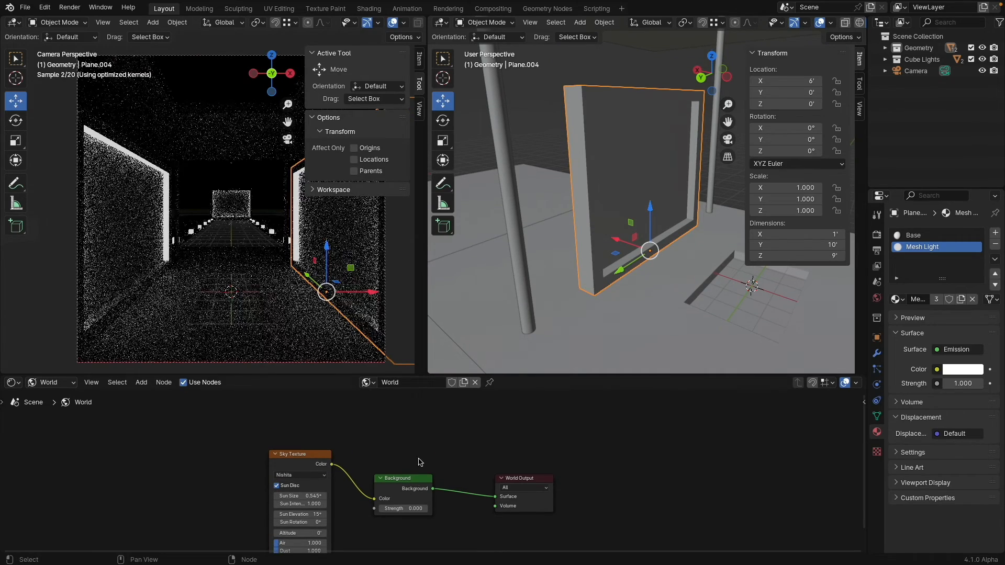
left_click(403, 509)
type("1")
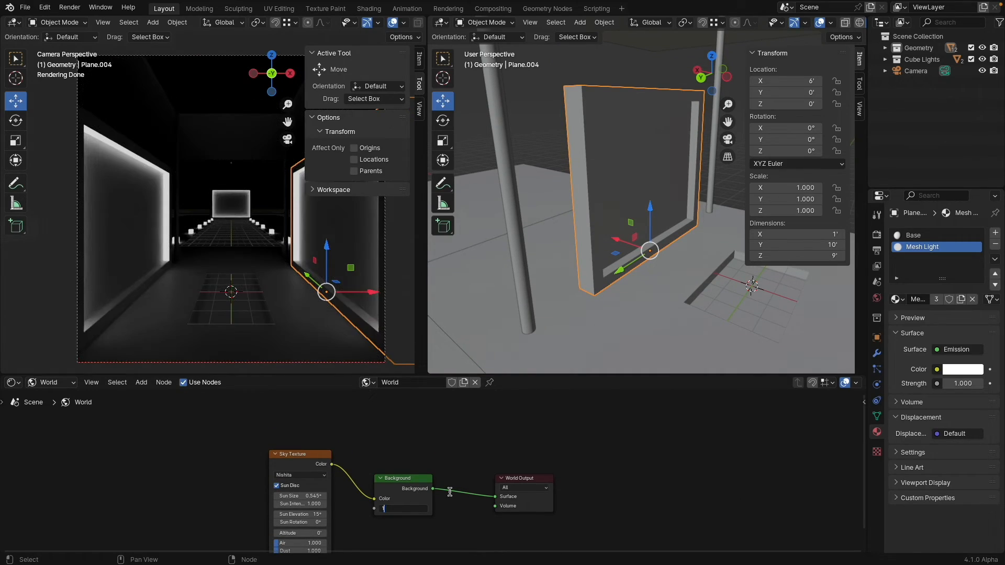
key("Return")
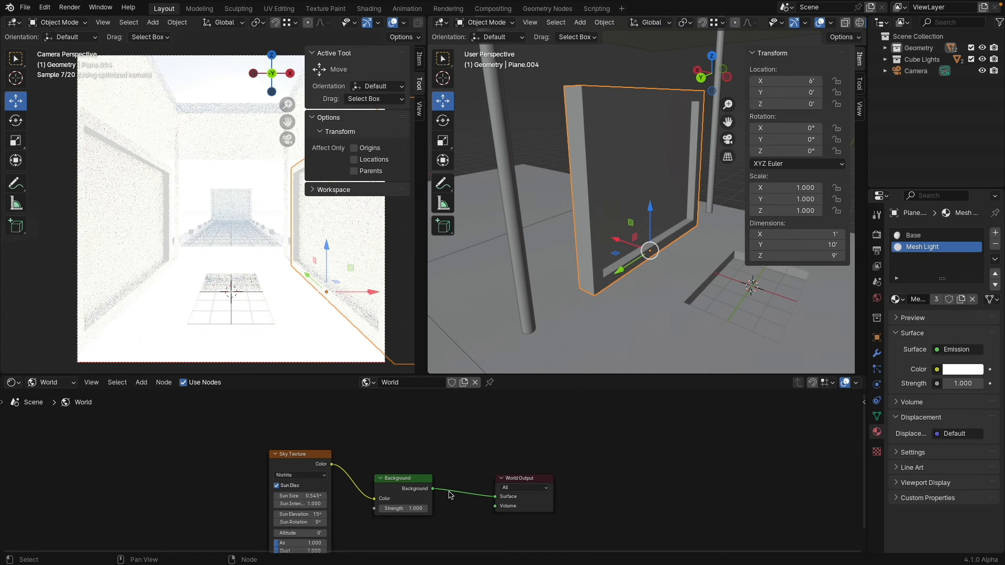
Set the Background node's strength to 0.1
left_click(416, 507)
type("0.1")
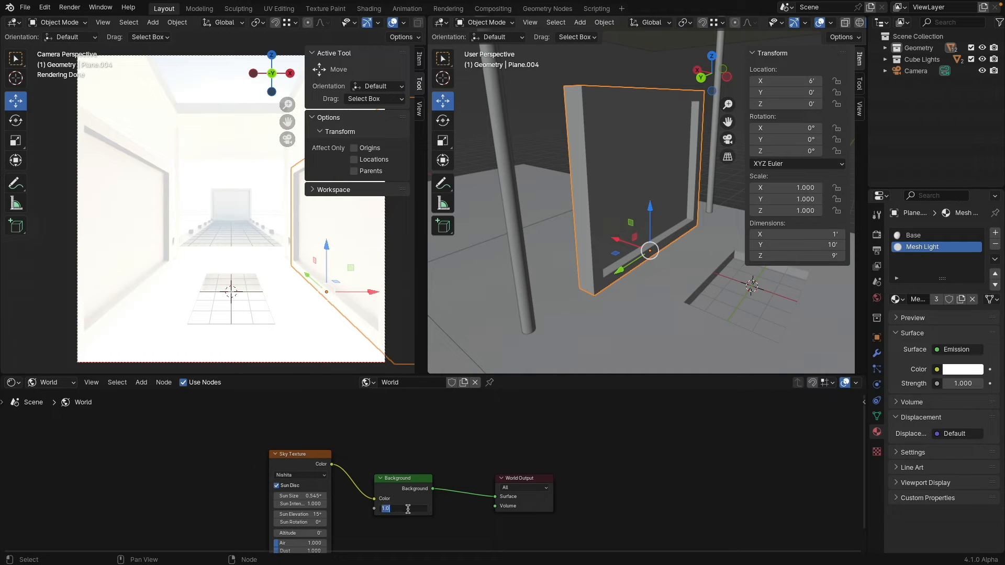
key("Return")
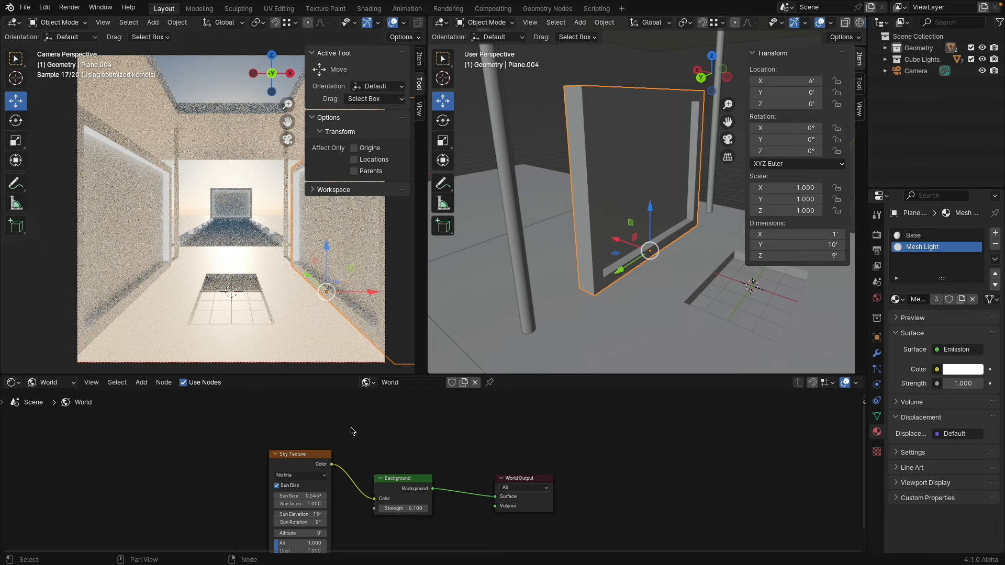
middle_click_drag(431, 443, 441, 416)
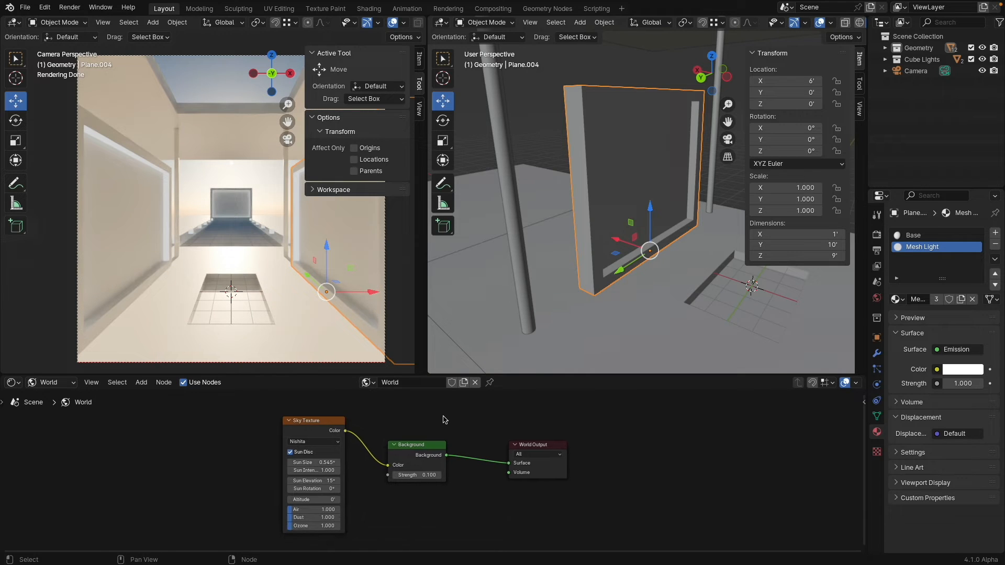
Show the Sky Texture settings in the World properties and widen the Properties editor so their names are readable
left_click(878, 298)
left_click(898, 302)
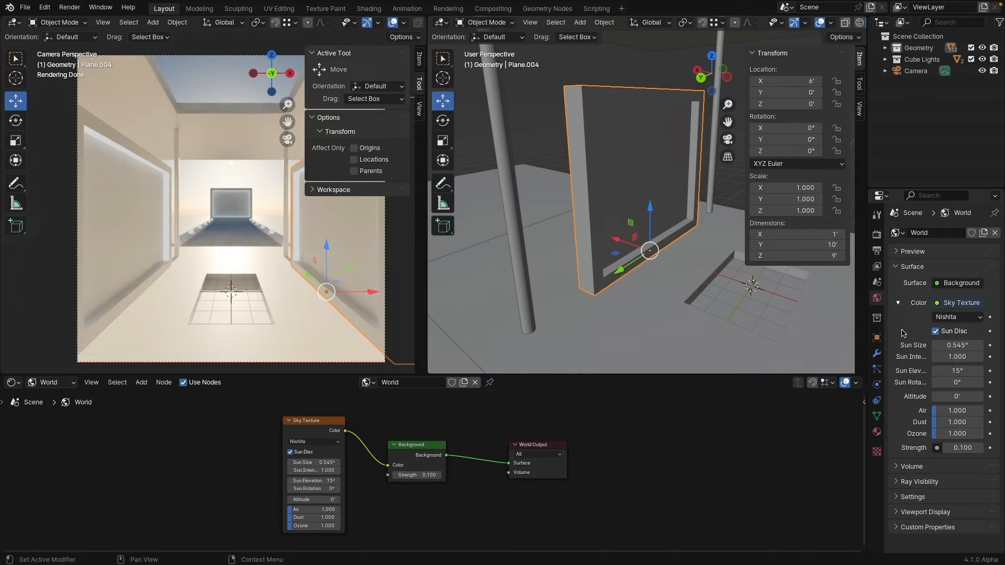
left_click_drag(883, 334, 823, 331)
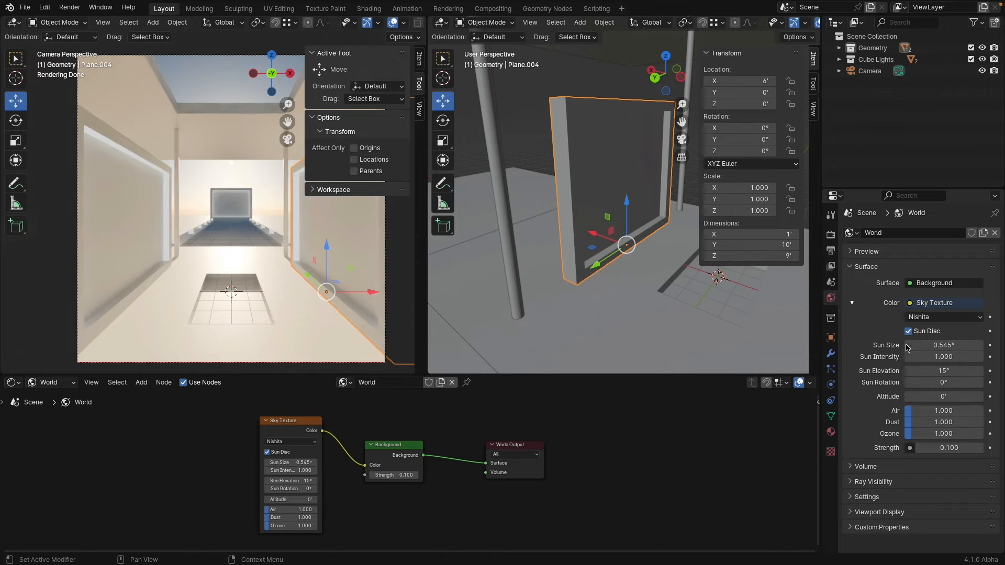
scroll(376, 441, "up", 4)
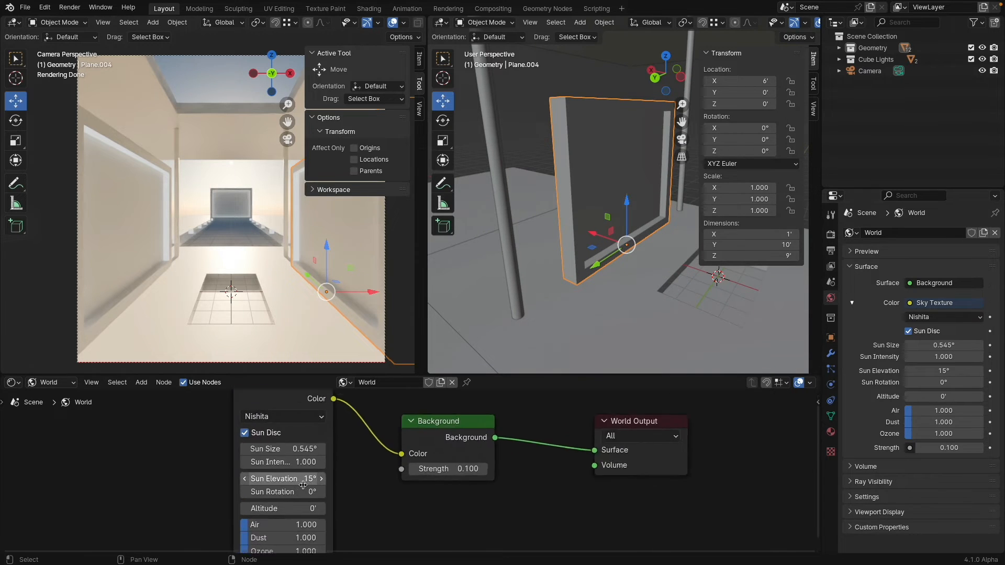
scroll(350, 467, "down", 2)
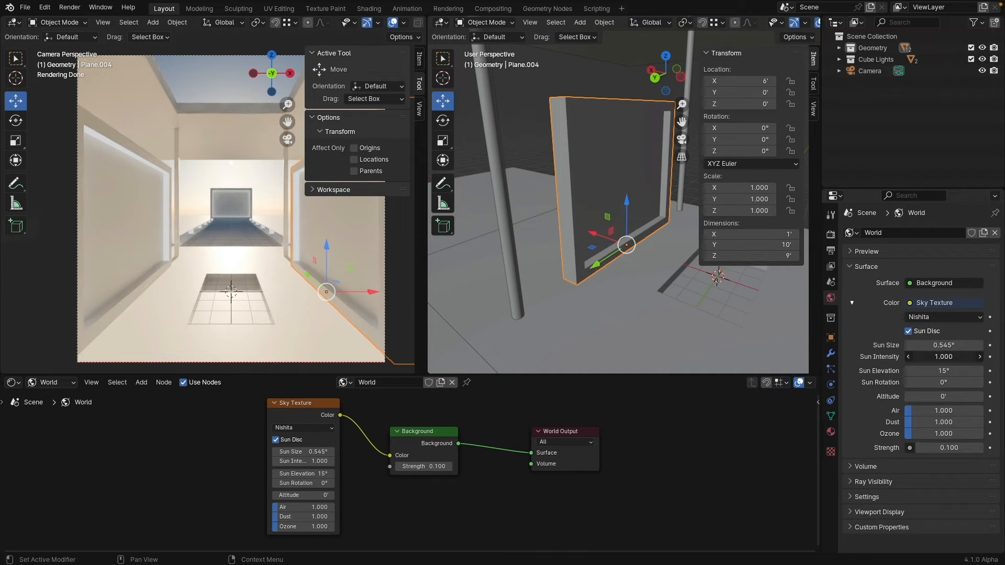
Set the Sky Texture's sun intensity to 0 and the World background strength to 0
key("Return")
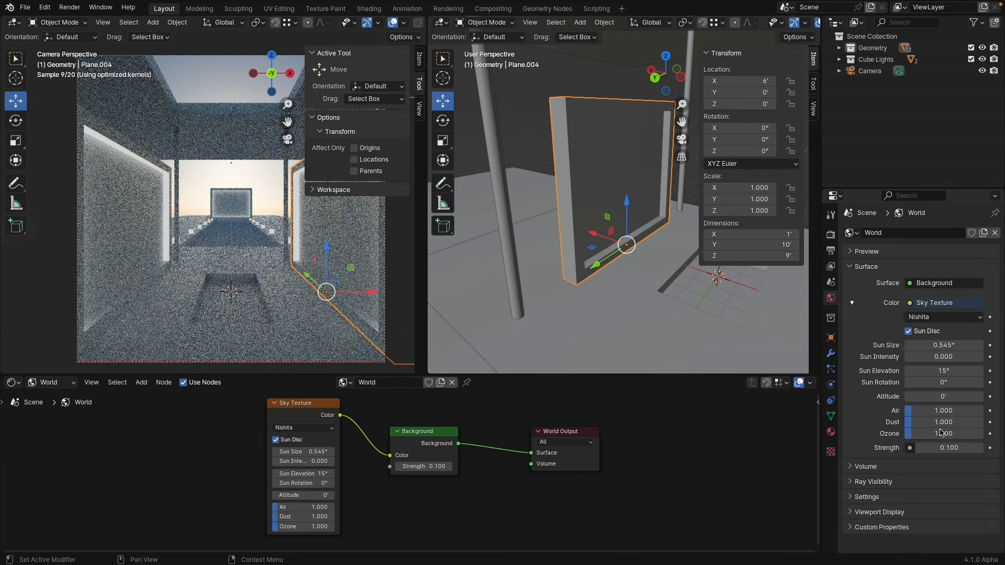
left_click(950, 448)
type("0")
key("Return")
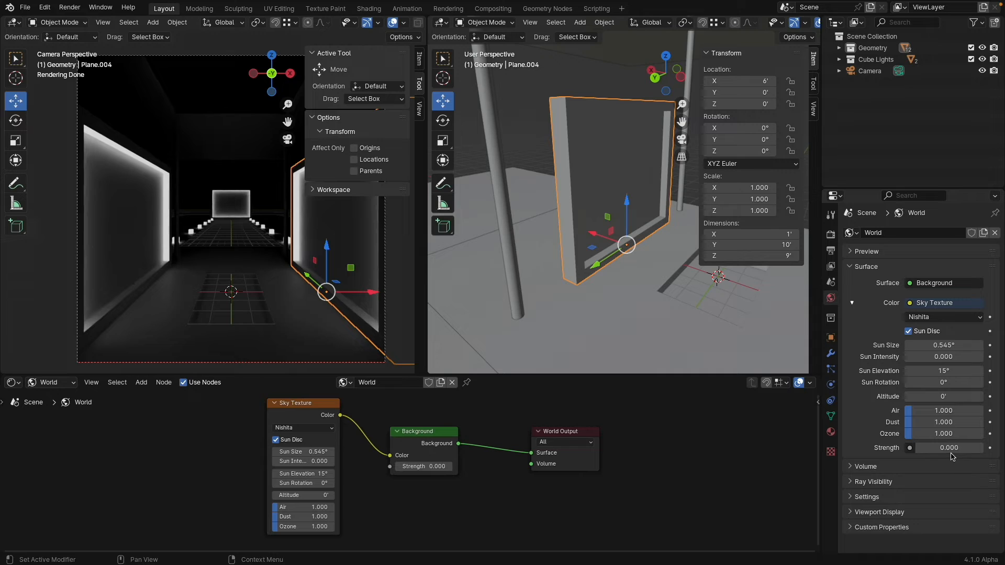
Set the World background strength to 1 and the Sky Texture's sun intensity to 1
left_click(949, 450)
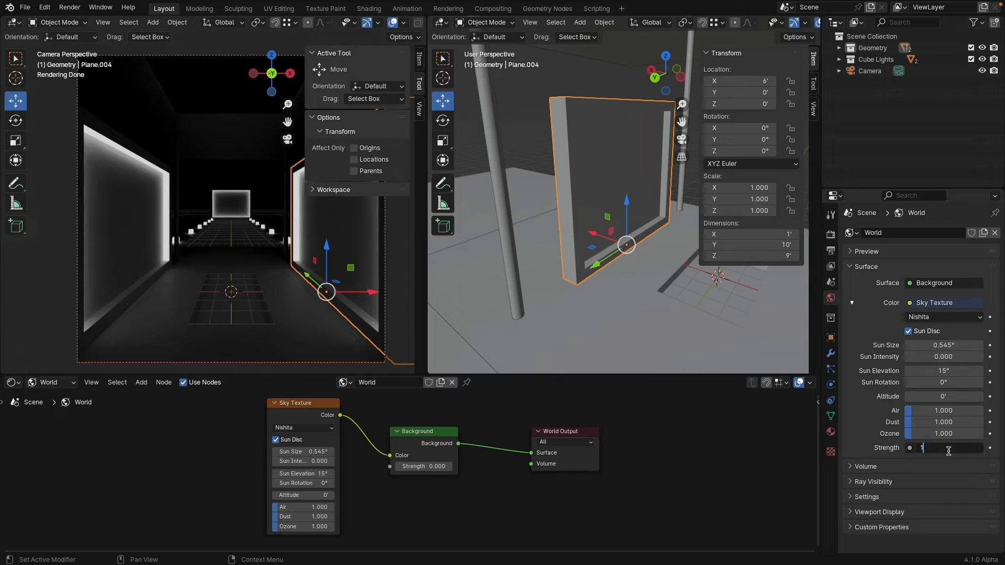
key("Return")
left_click(944, 357)
type("1")
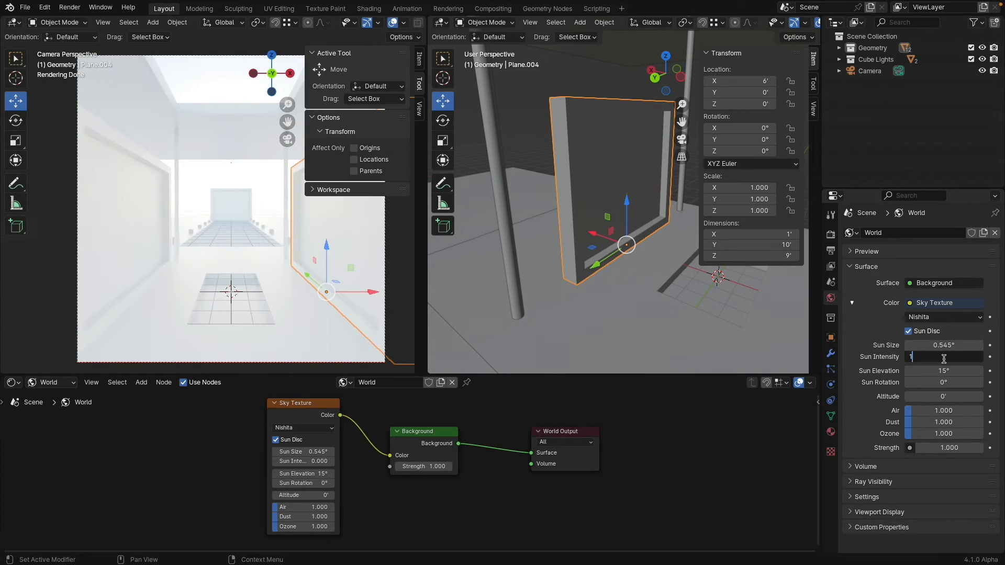
key("Return")
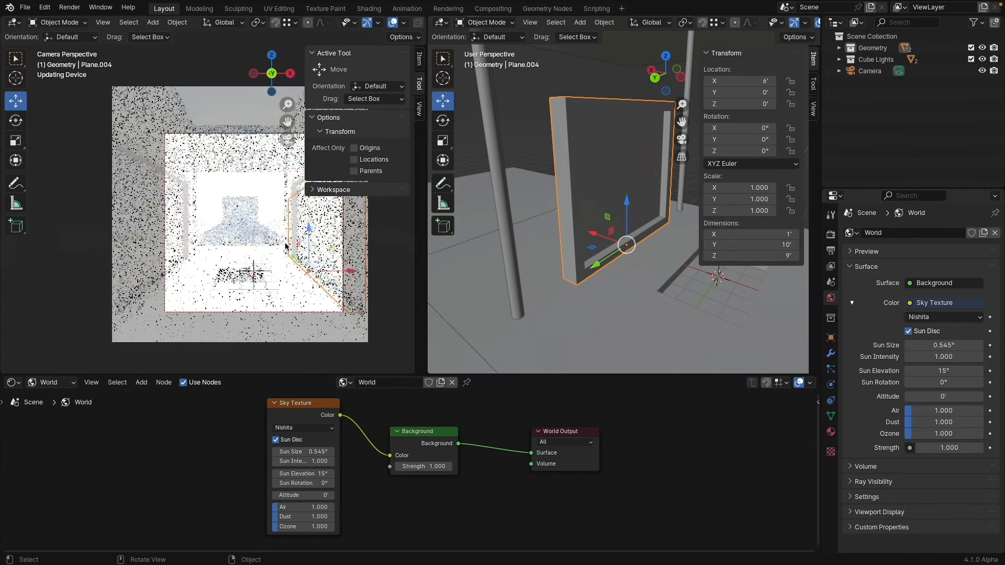
Hide the rendered viewport's sidebar, set the Sky Texture's sun elevation to 0.8° while viewing the horizon, and return to the camera view
scroll(286, 247, "down", 4)
middle_click_drag(286, 247, 325, 260)
scroll(257, 271, "down", 10)
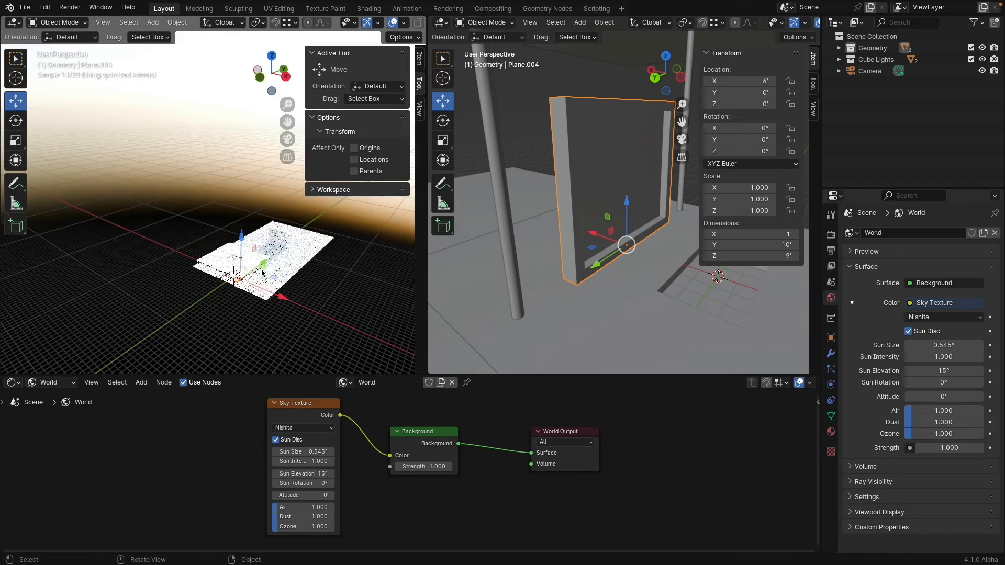
key("n")
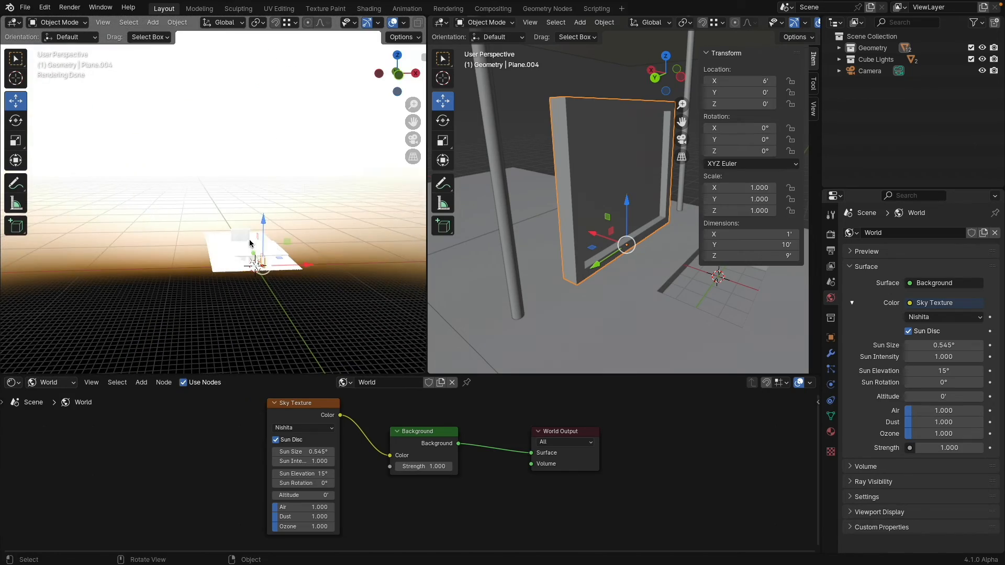
middle_click_drag(250, 244, 249, 196)
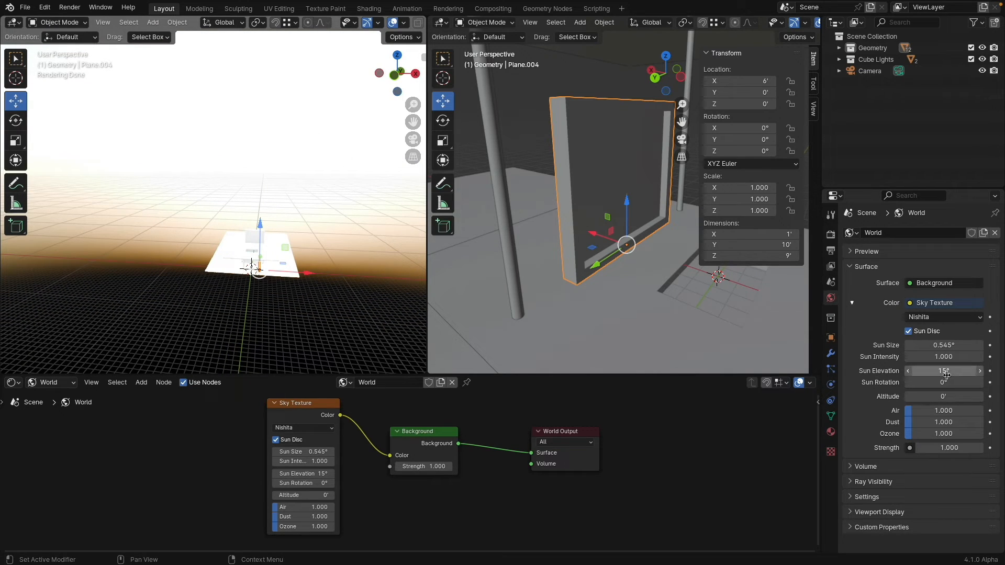
left_click_drag(953, 372, 926, 372)
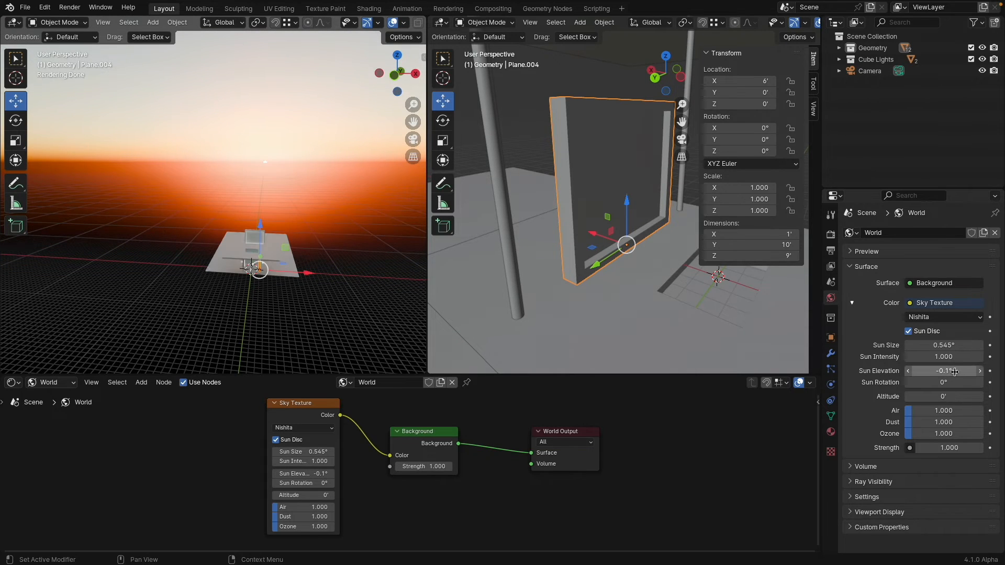
left_click_drag(954, 371, 937, 385)
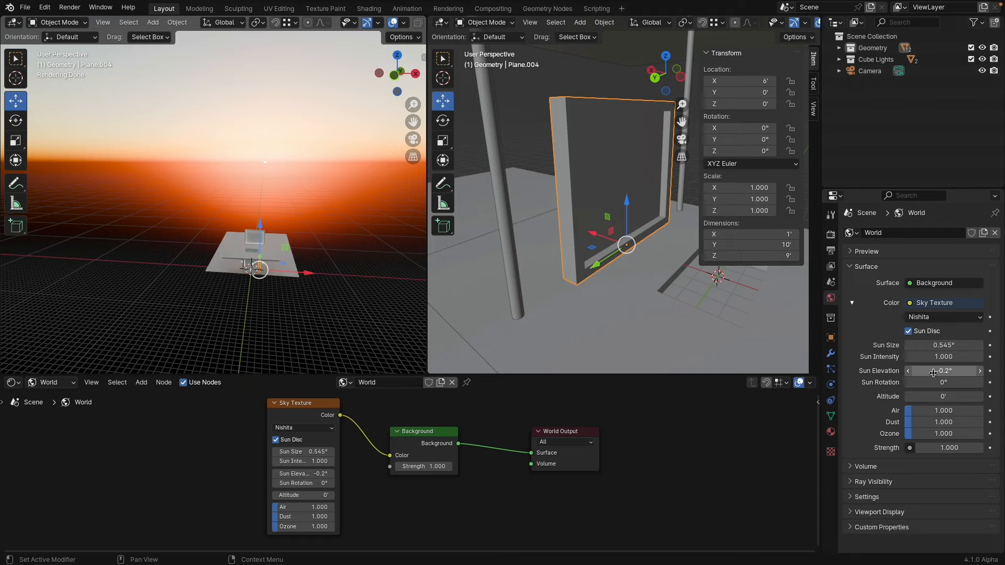
left_click_drag(934, 372, 950, 373)
left_click(414, 140)
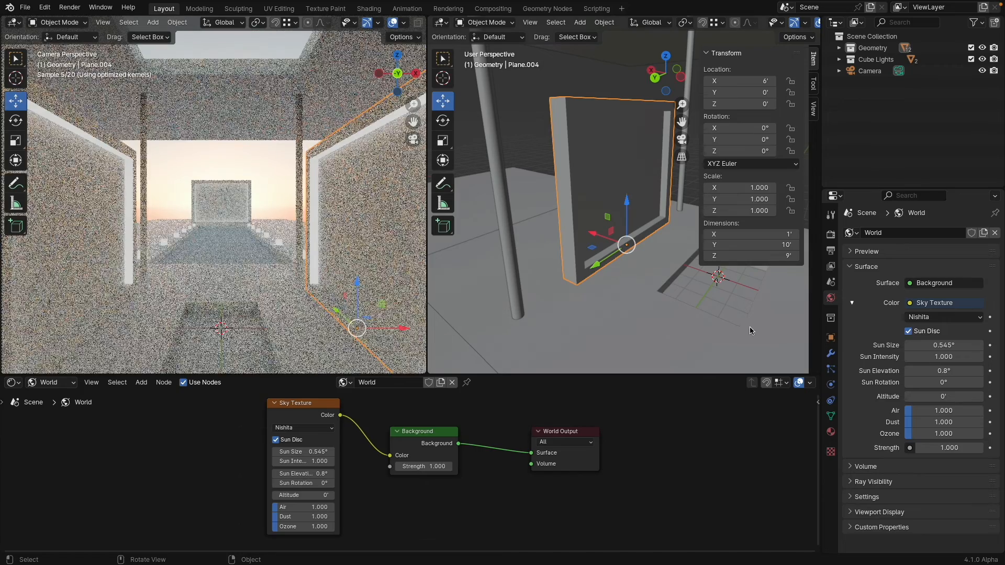
Set the Sky Texture's sun elevation to -3.4° and its ozone density to 2.765
left_click_drag(948, 371, 913, 370)
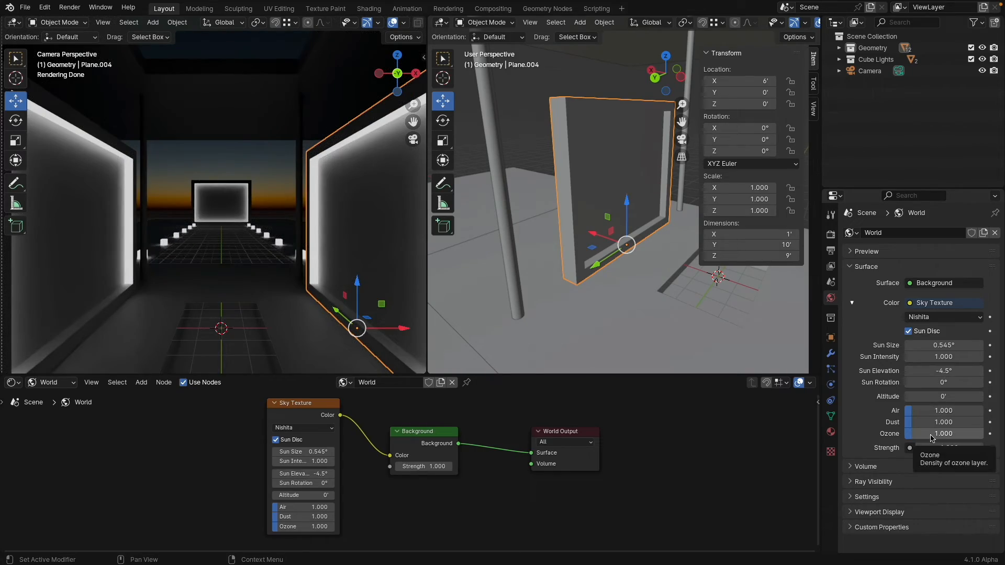
scroll(346, 268, "down", 3)
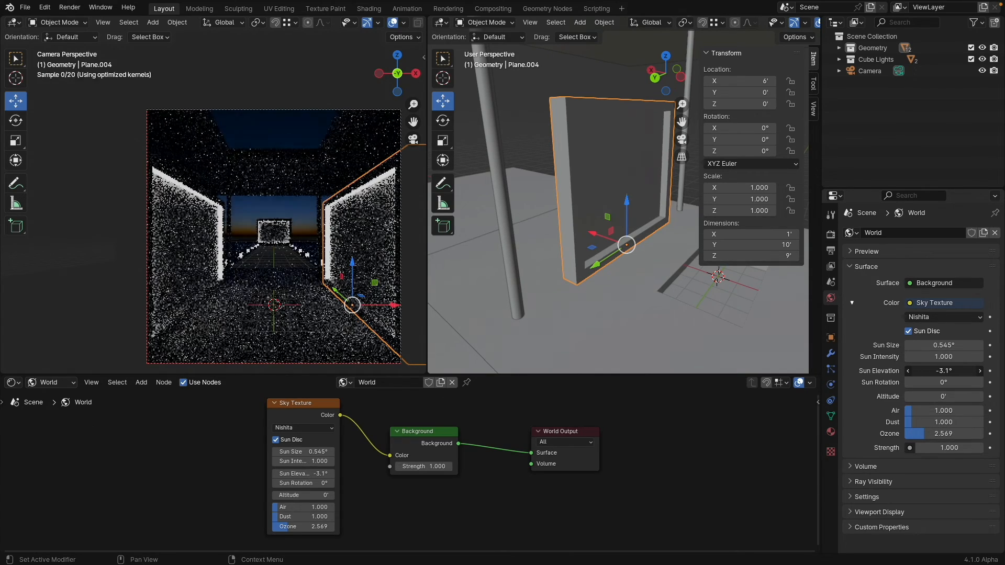
left_click_drag(944, 371, 939, 371)
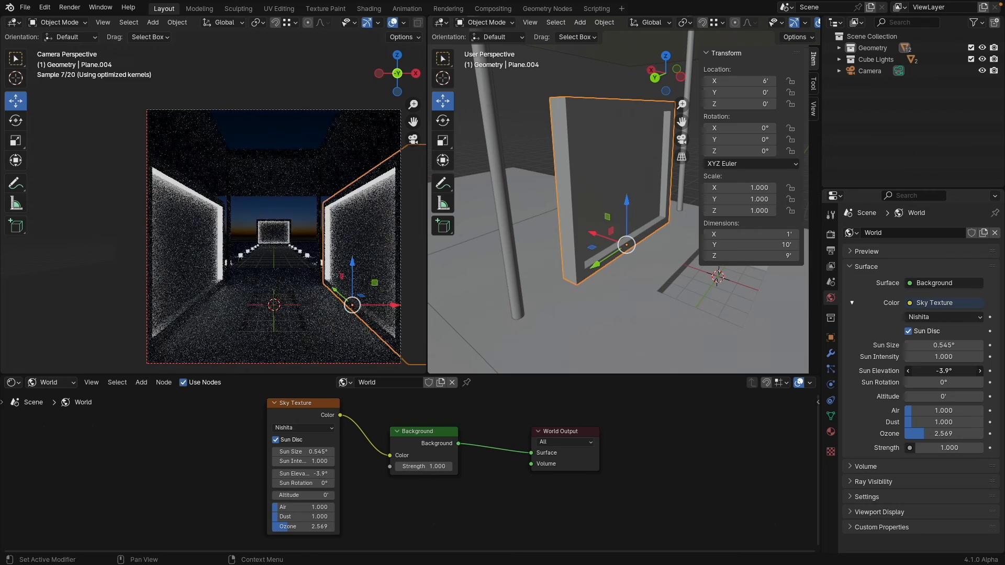
left_click_drag(944, 433, 942, 434)
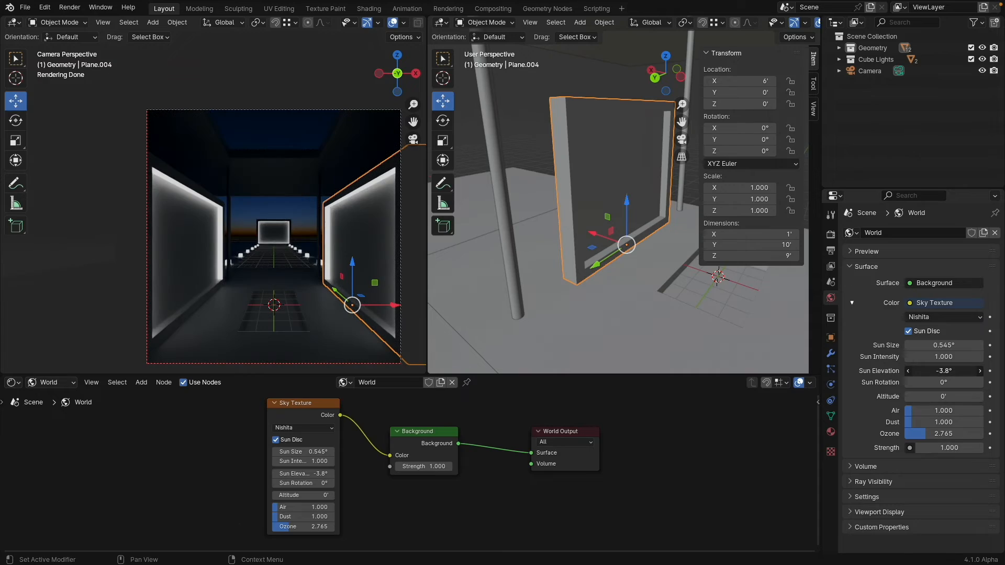
left_click_drag(944, 371, 945, 371)
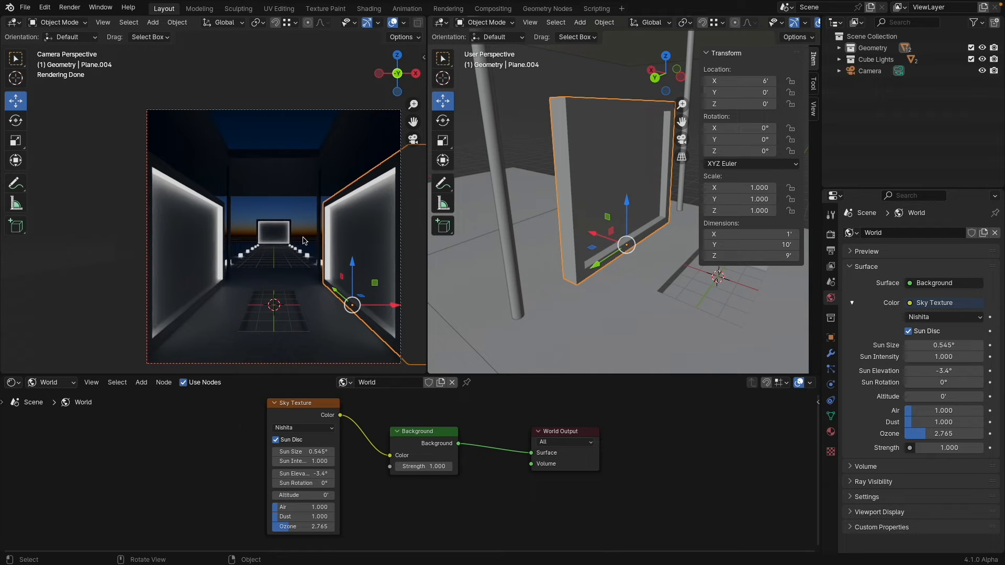
Hide the solid viewport's sidebar and show the whole scene in top orthographic view
scroll(593, 220, "down", 5)
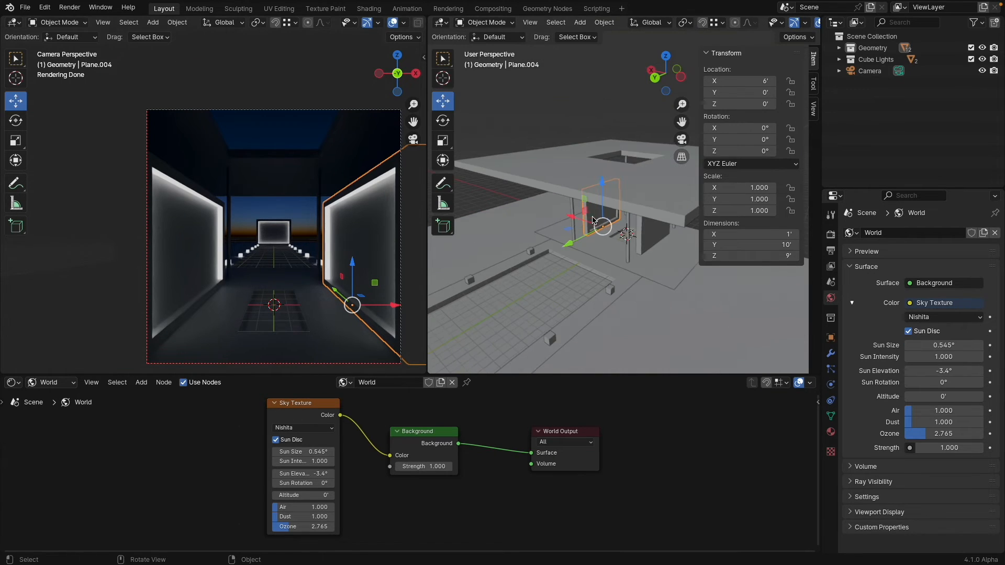
key("n")
scroll(601, 219, "down", 4)
middle_click_drag(600, 219, 544, 190)
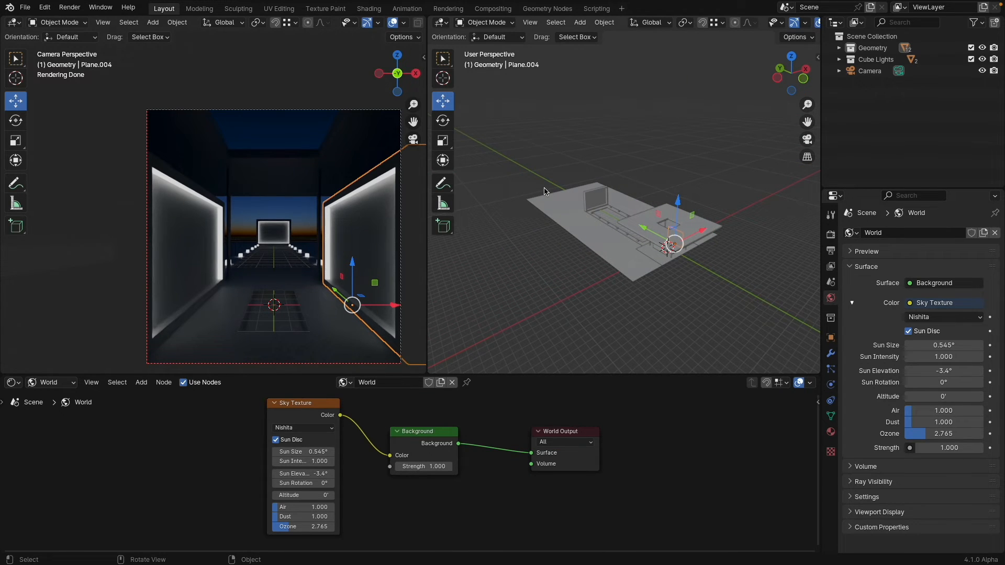
left_click(803, 79)
scroll(675, 275, "up", 6)
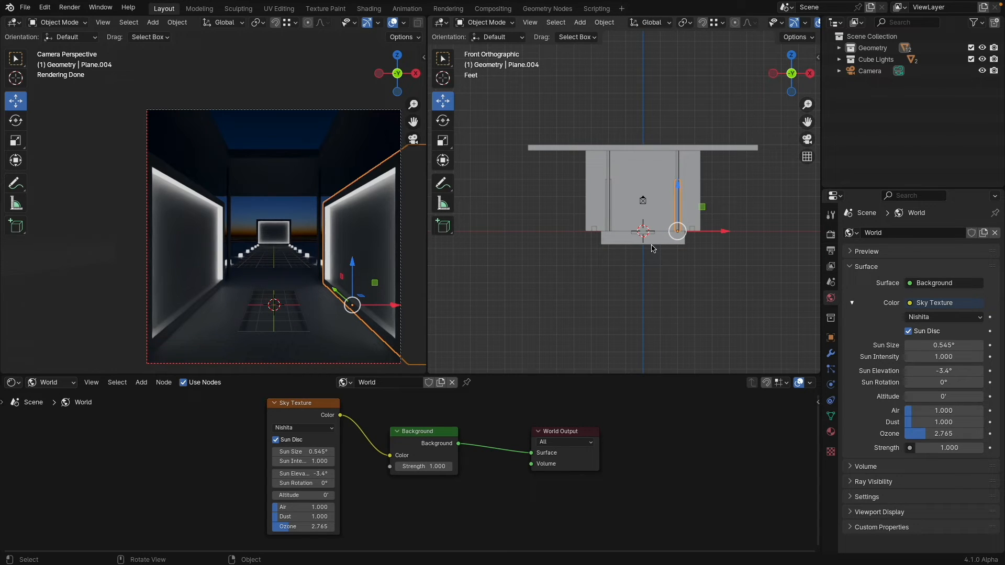
left_click(792, 55)
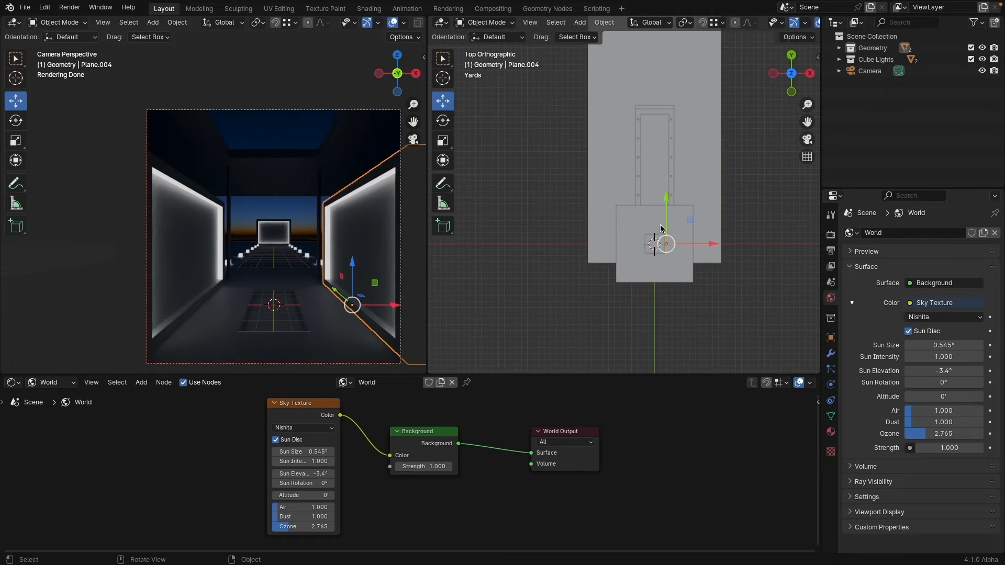
middle_click_drag(662, 206, 631, 232, "shift")
Add a plane and move it along Y to just beyond the far end of the ground
key("shift+a")
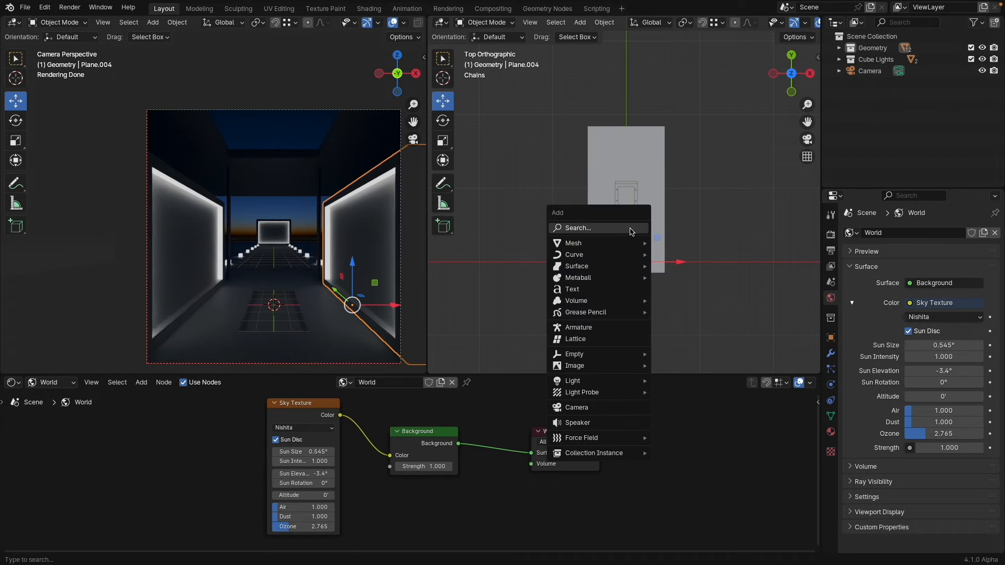
mouse_move(628, 243)
left_click(675, 243)
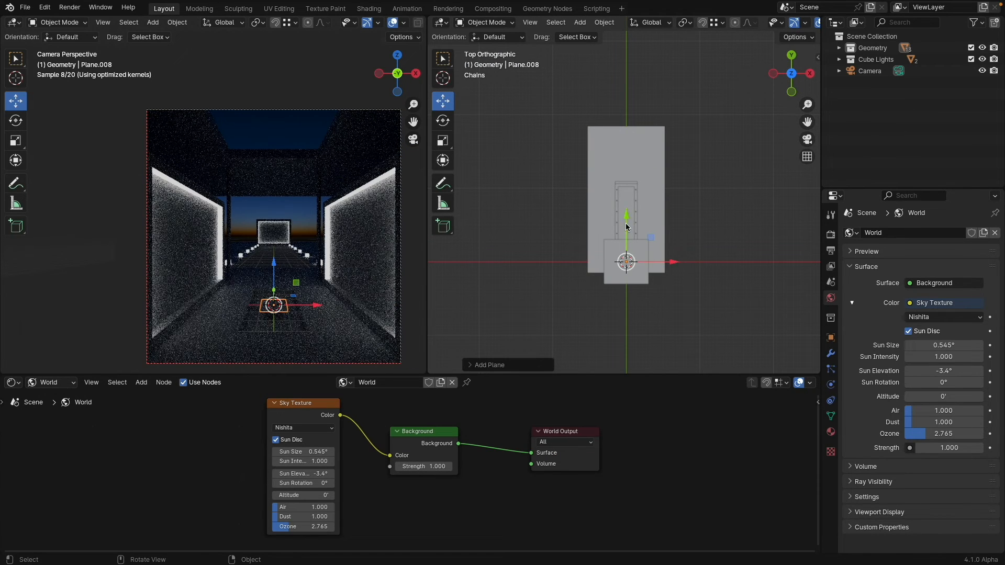
left_click_drag(626, 230, 638, 72)
scroll(640, 103, "up", 6)
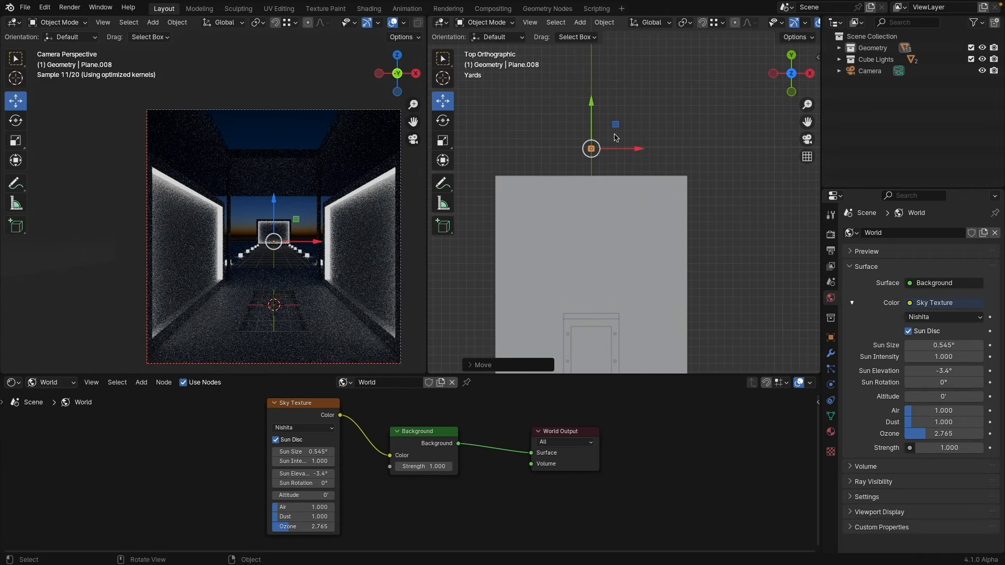
In Edit Mode, delete the new plane's two vertices on the side facing the corridor
left_click(492, 23)
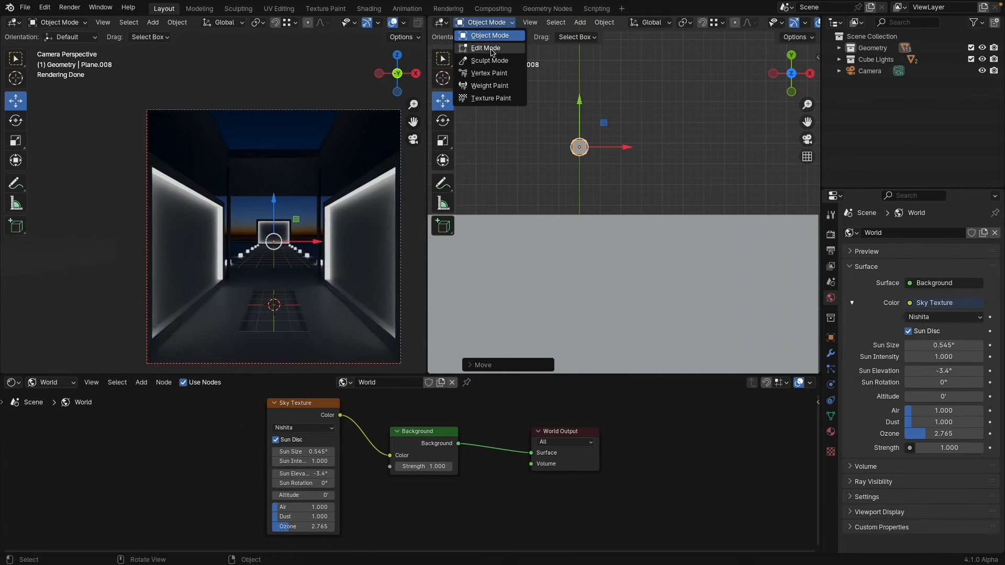
left_click(490, 46)
scroll(571, 151, "up", 4)
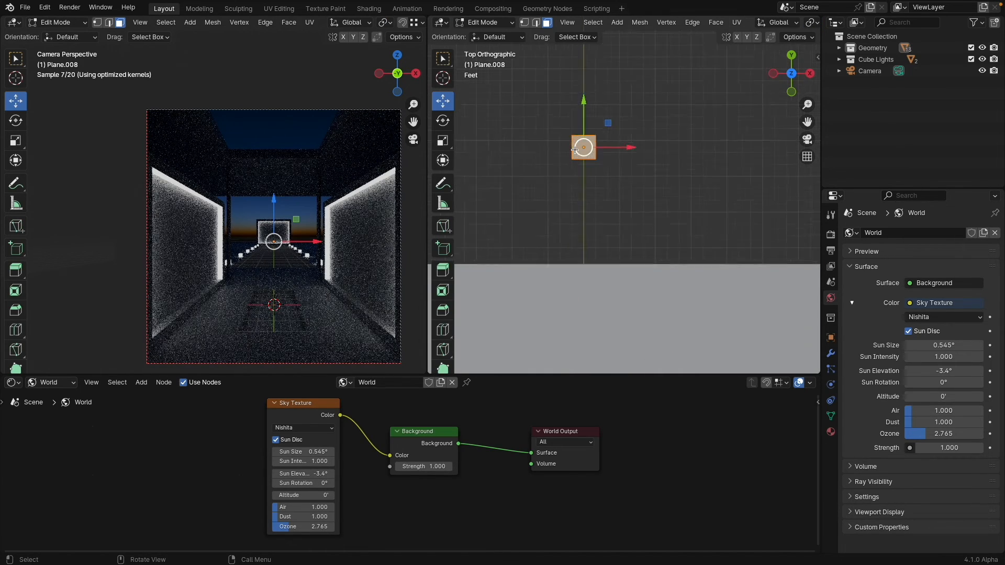
left_click(524, 23)
left_click(568, 169)
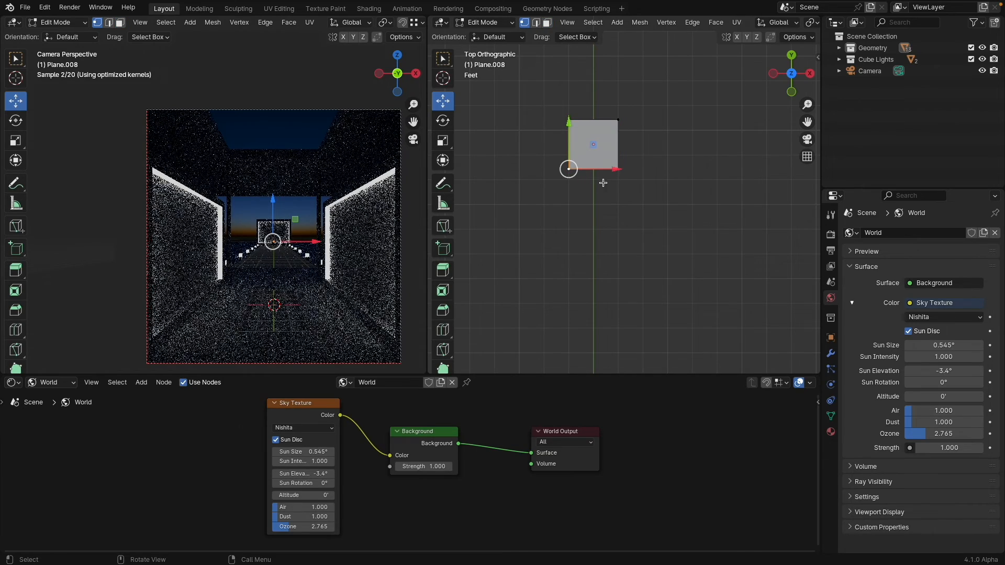
key("x")
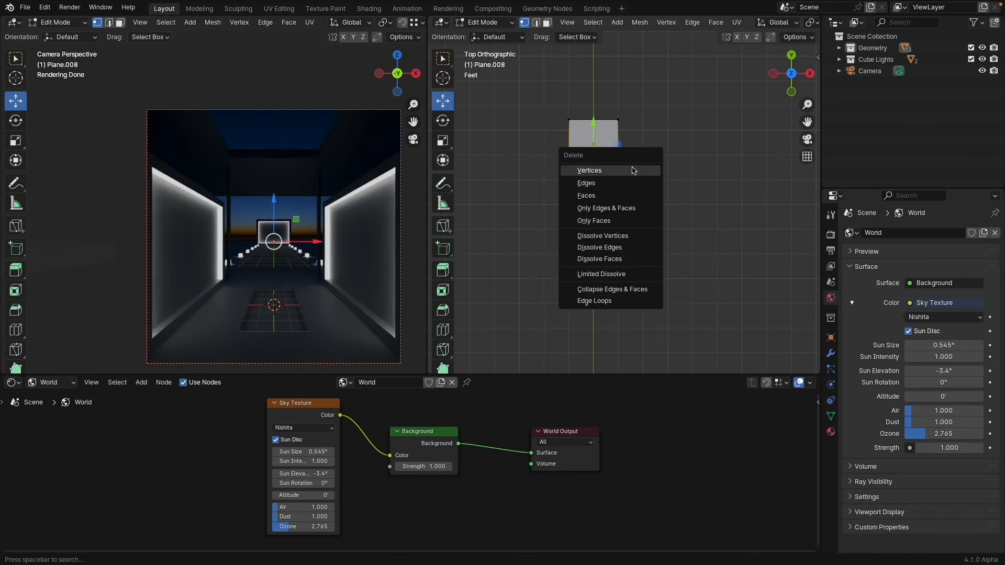
left_click(632, 168)
Show the scene in wireframe from the front and move the plane's two remaining vertices far out along negative X, near ground level
left_click(563, 119)
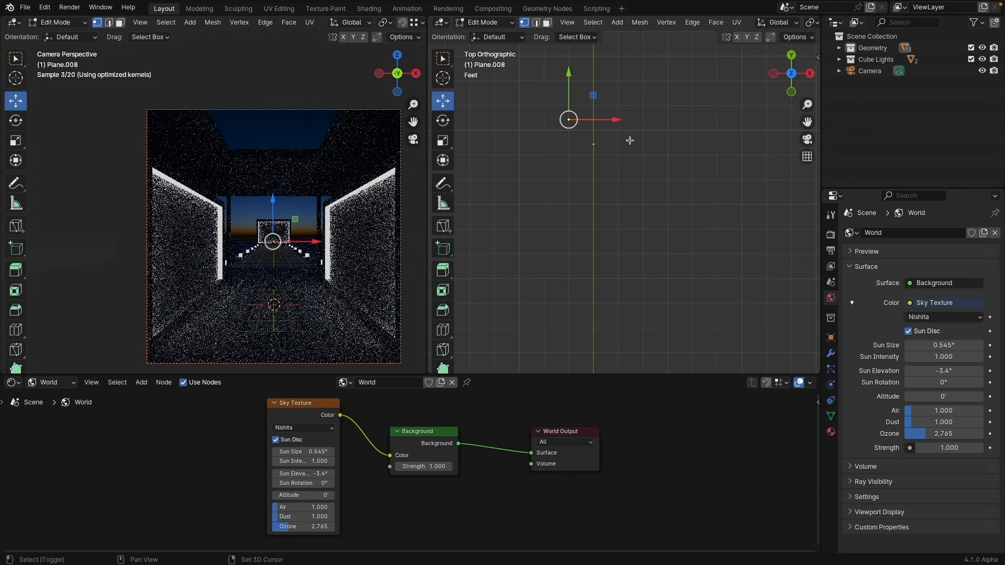
left_click(619, 120, "shift")
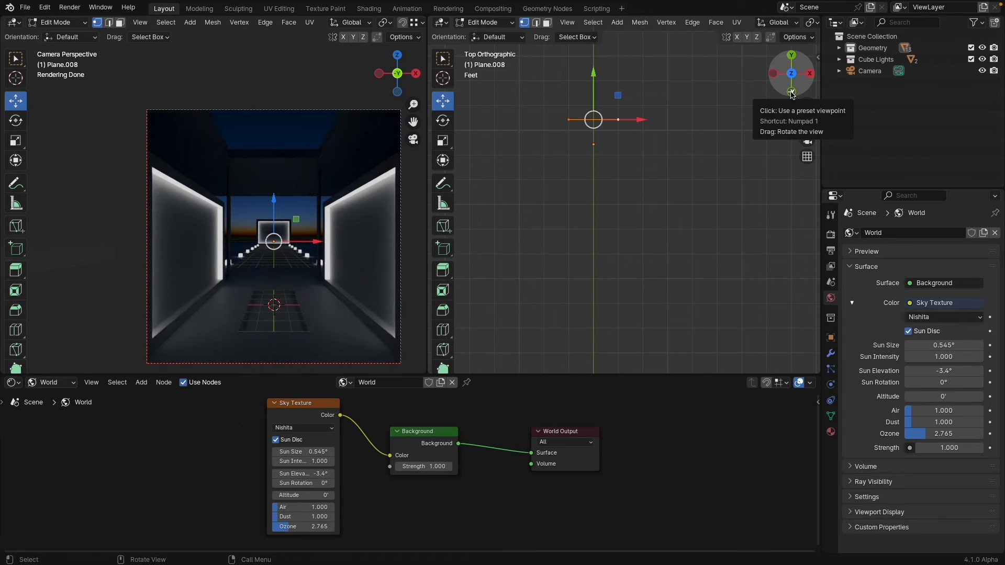
left_click(792, 93)
scroll(636, 246, "down", 3)
key("z")
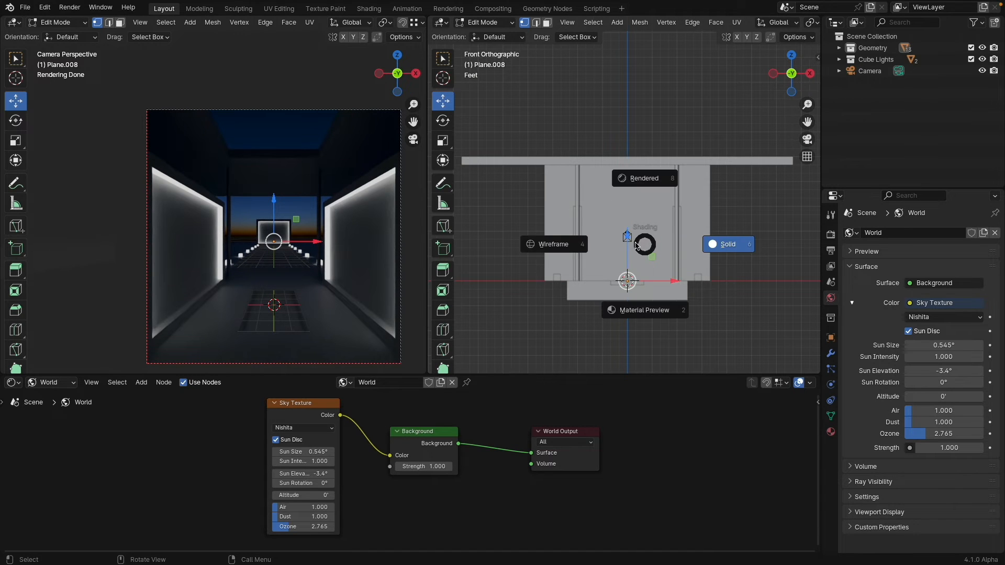
left_click(633, 246)
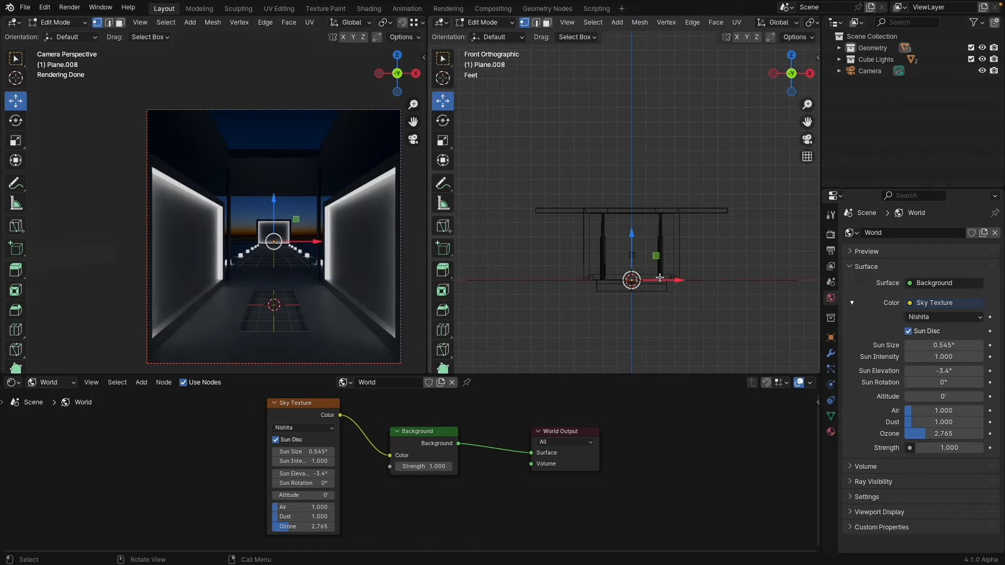
key("g")
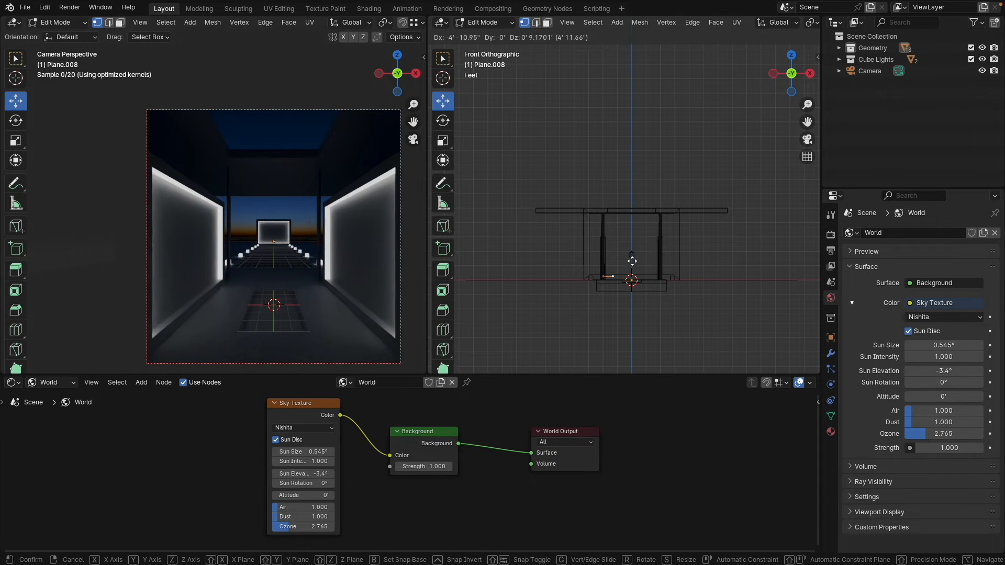
left_click(526, 253)
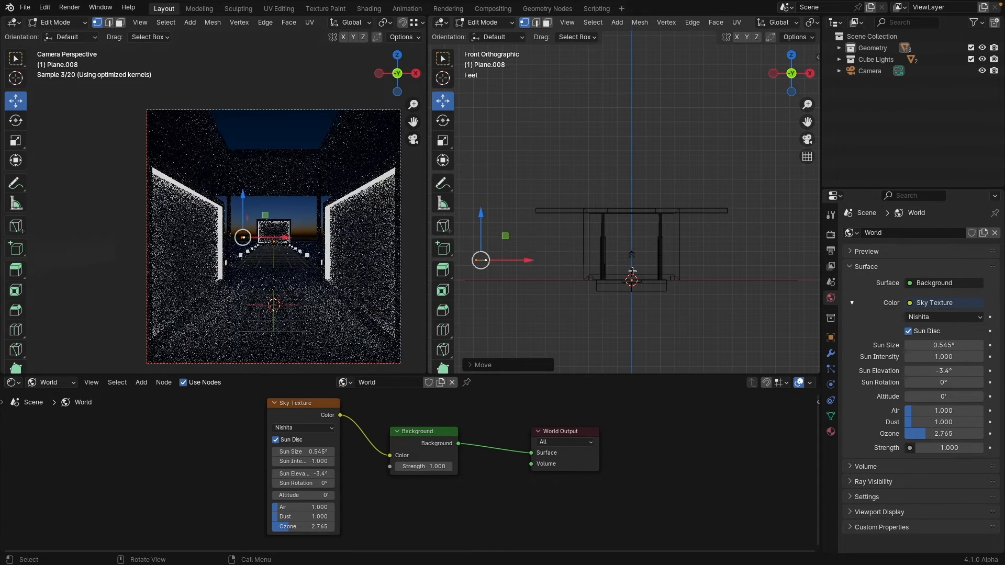
scroll(631, 247, "down", 4)
key("g")
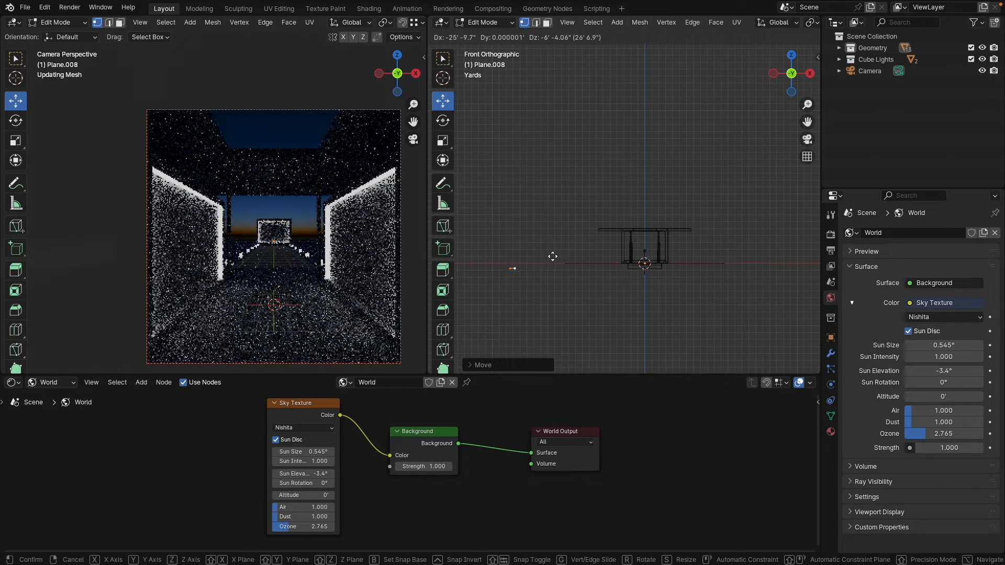
left_click(559, 255)
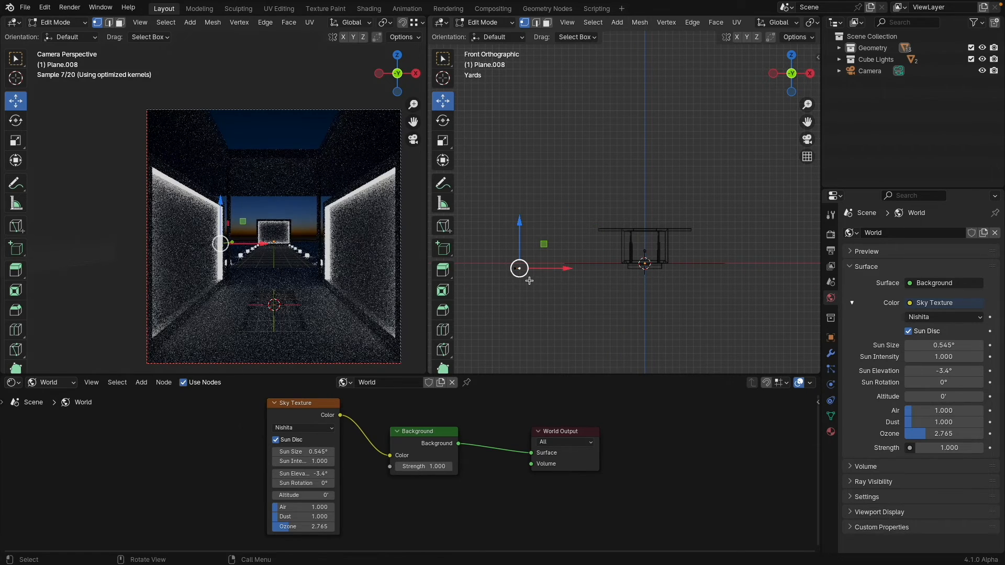
Extrude the plane's end vertices repeatedly into a jagged zigzag ridge line running across behind the corridor to its positive X side
key("e")
left_click(570, 265)
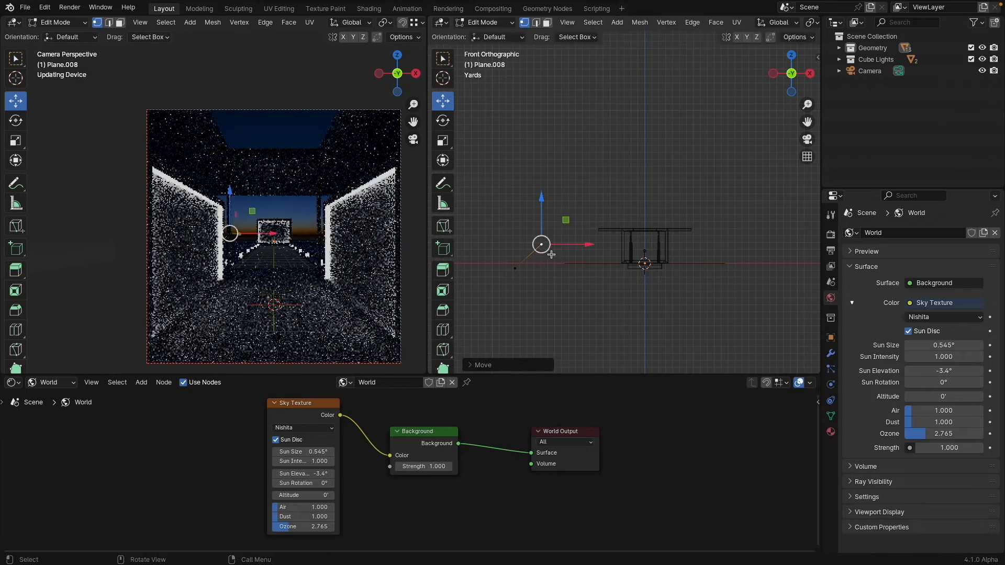
key("e")
left_click(595, 249)
key("e")
left_click(619, 263)
key("e")
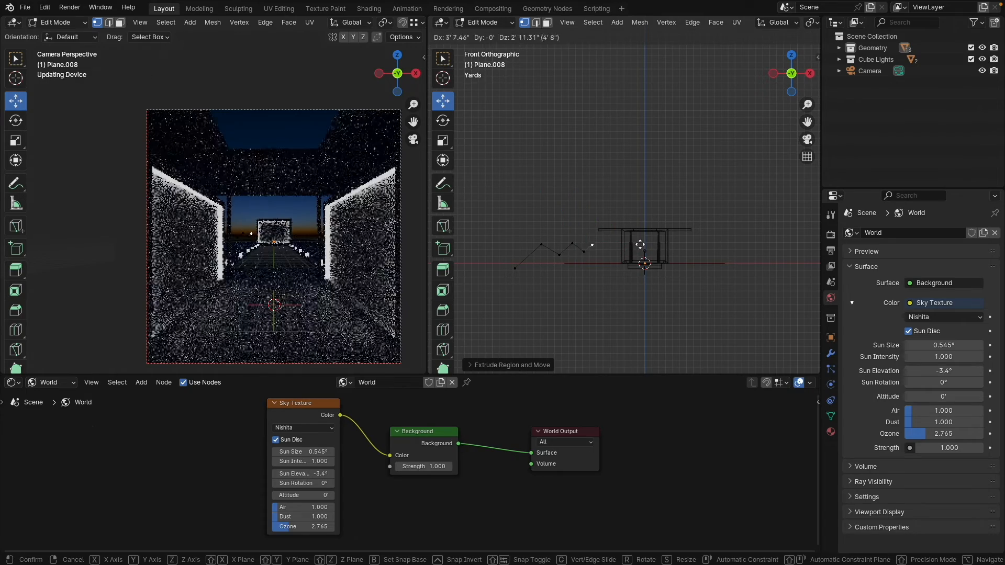
left_click(643, 240)
key("e")
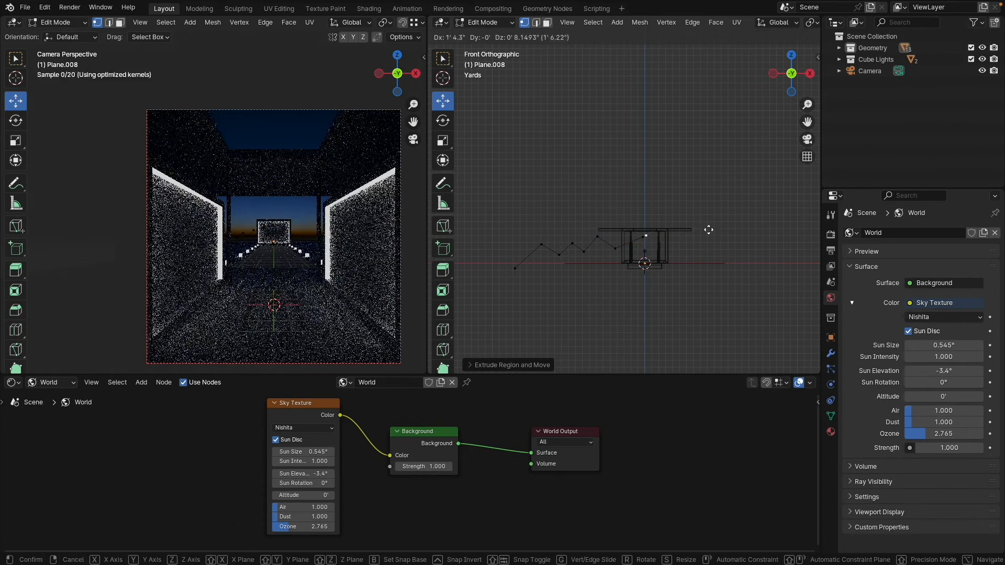
left_click(740, 249)
key("e")
left_click(761, 242)
key("e")
left_click(769, 263)
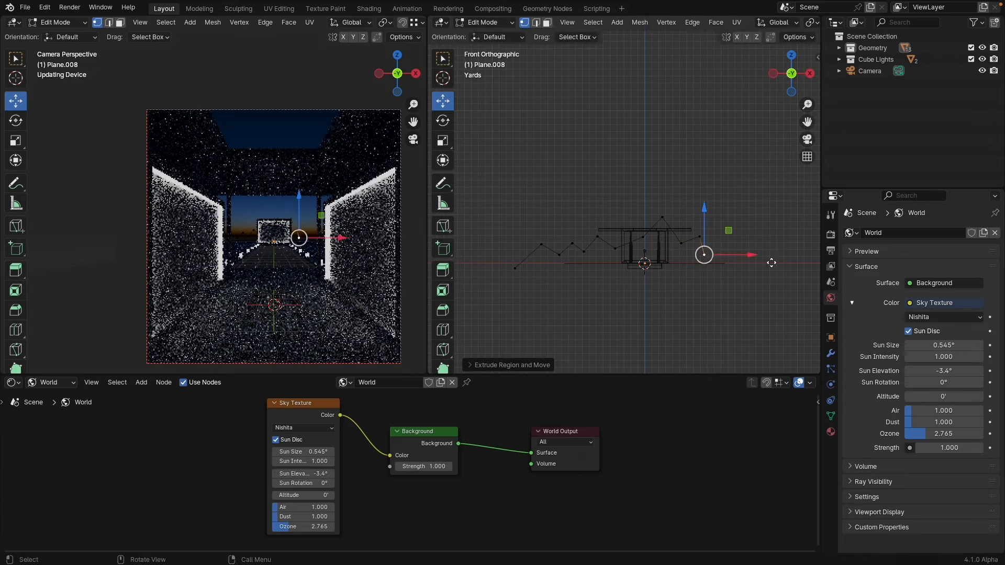
key("e")
left_click(796, 256)
key("e")
left_click(818, 263)
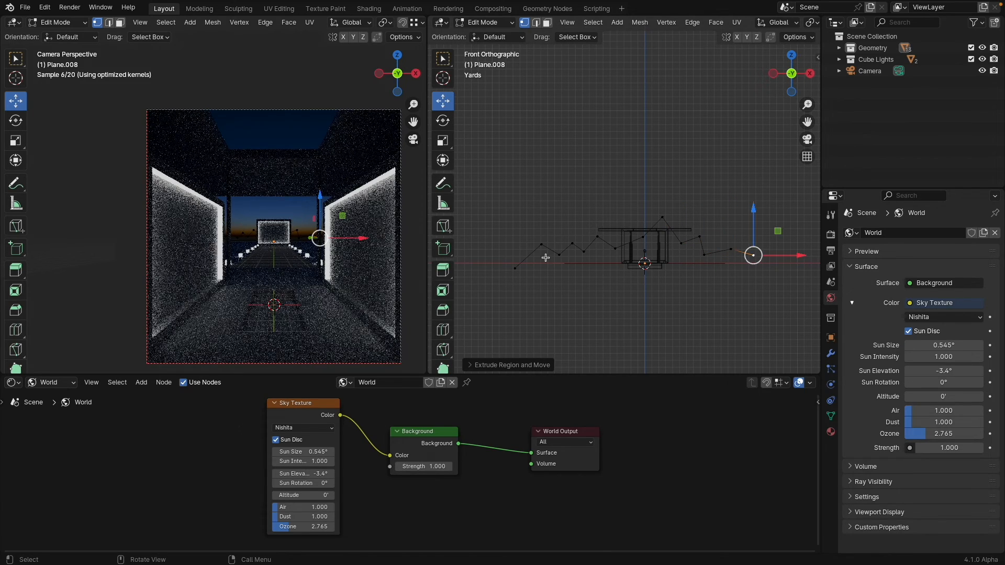
Extend the ridge line's positive X end with two more extruded segments sloping down to below ground level
scroll(545, 258, "down", 2)
middle_click_drag(571, 261, 554, 252, "shift")
key("e")
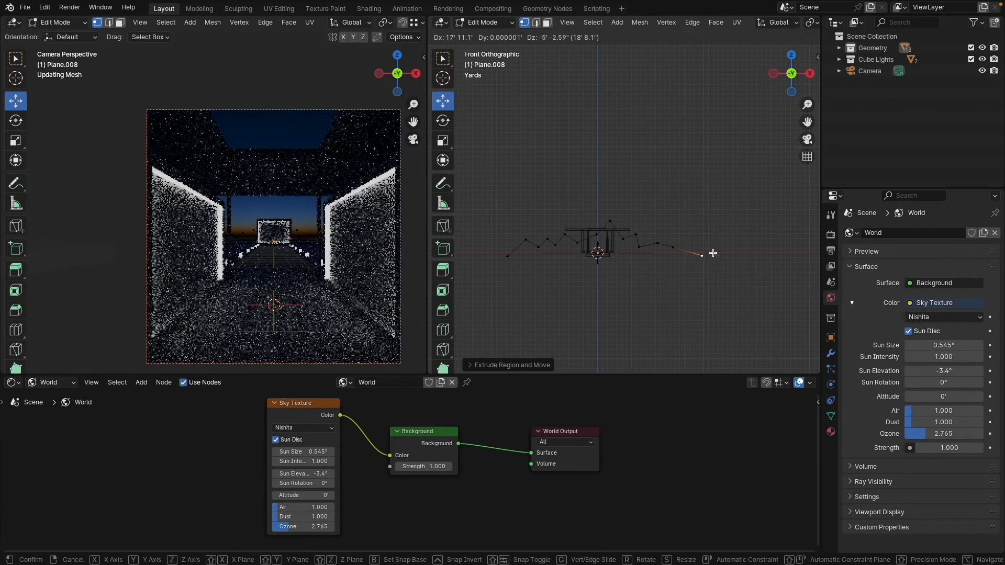
left_click(714, 254)
key("e")
left_click(738, 268)
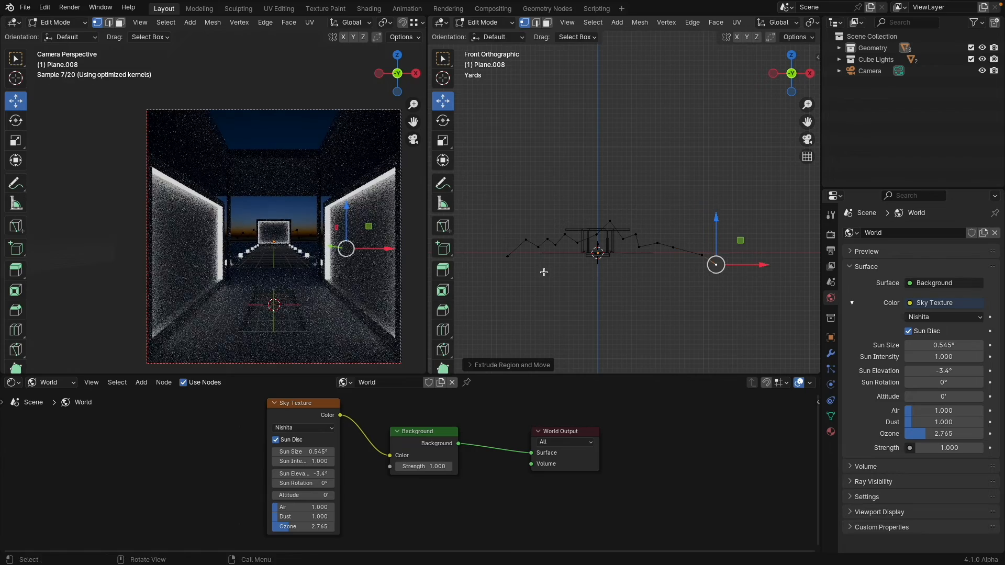
Close the ridge outline with an edge between its two ends, fill it with a face and return to Object Mode
left_click(508, 258, "shift")
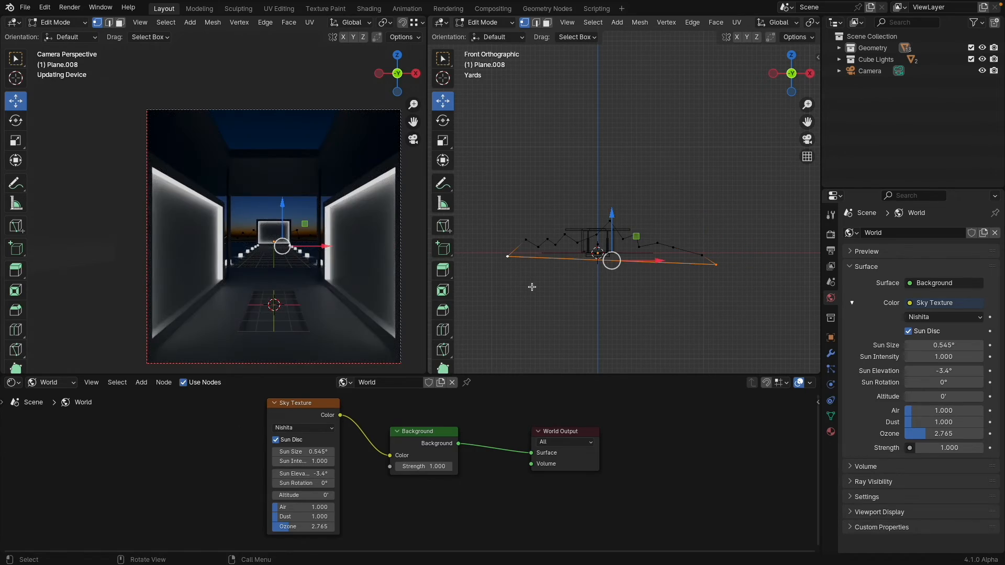
key("a")
key("f")
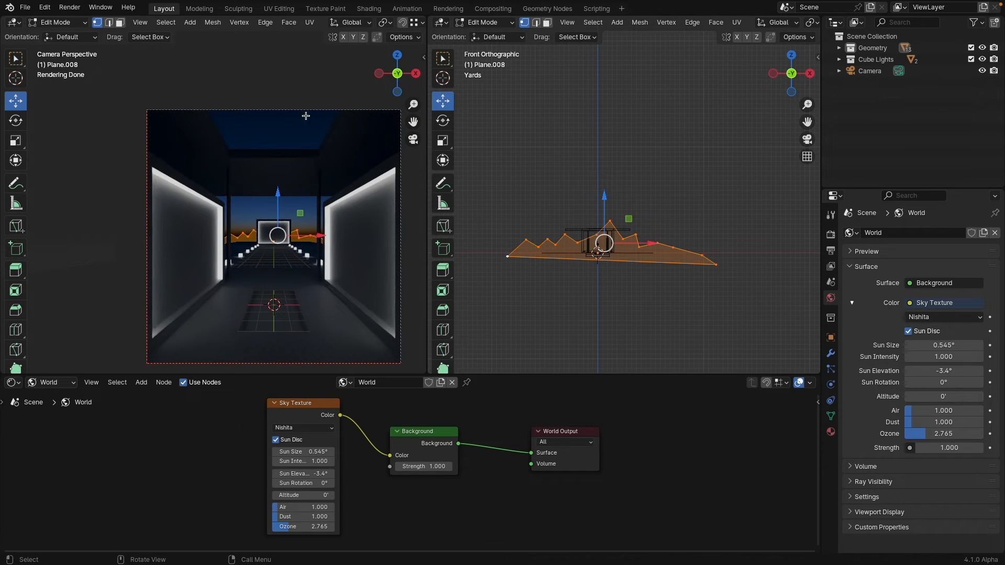
scroll(269, 255, "up", 4)
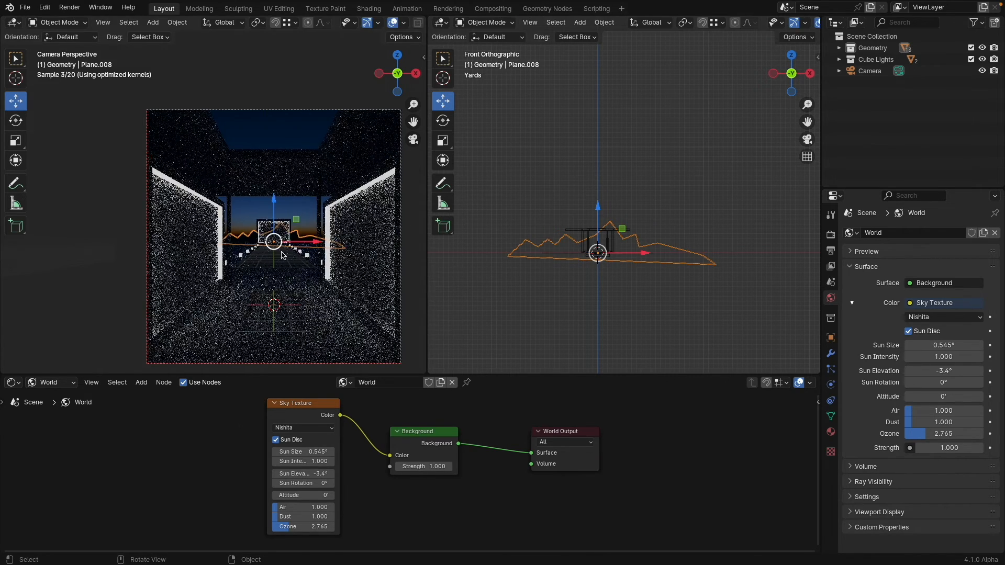
key("Tab")
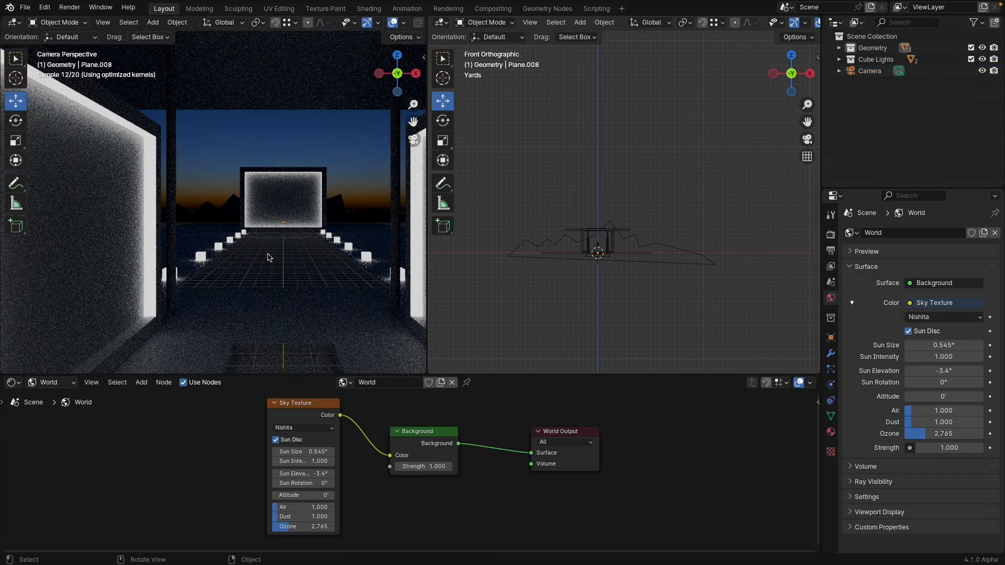
In Edit Mode, reshape the ridge by moving individual vertices on both slopes, including raising one on the positive X side
key("Tab")
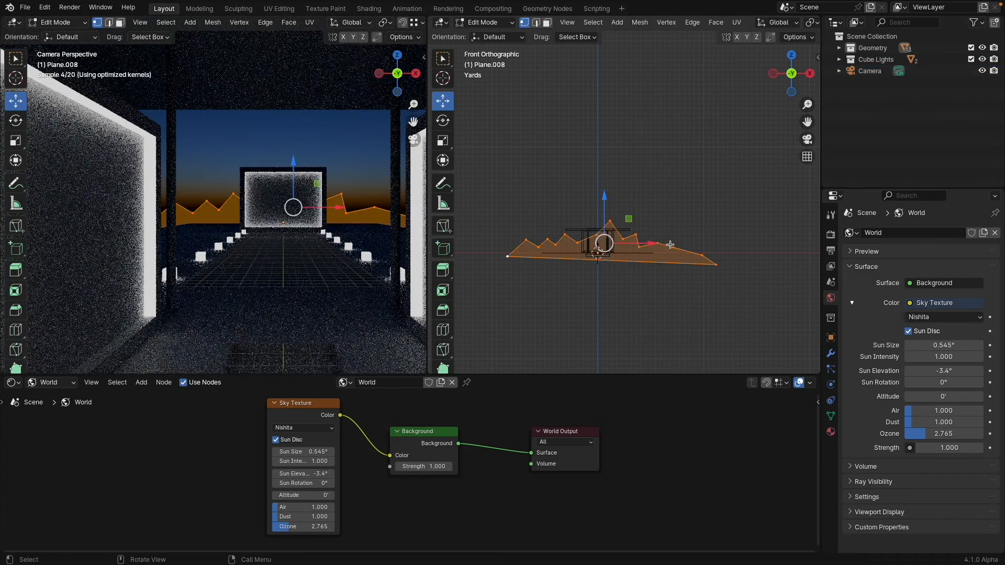
left_click(674, 248)
left_click_drag(698, 224, 657, 214)
left_click(656, 244)
left_click(636, 238)
left_click(557, 245)
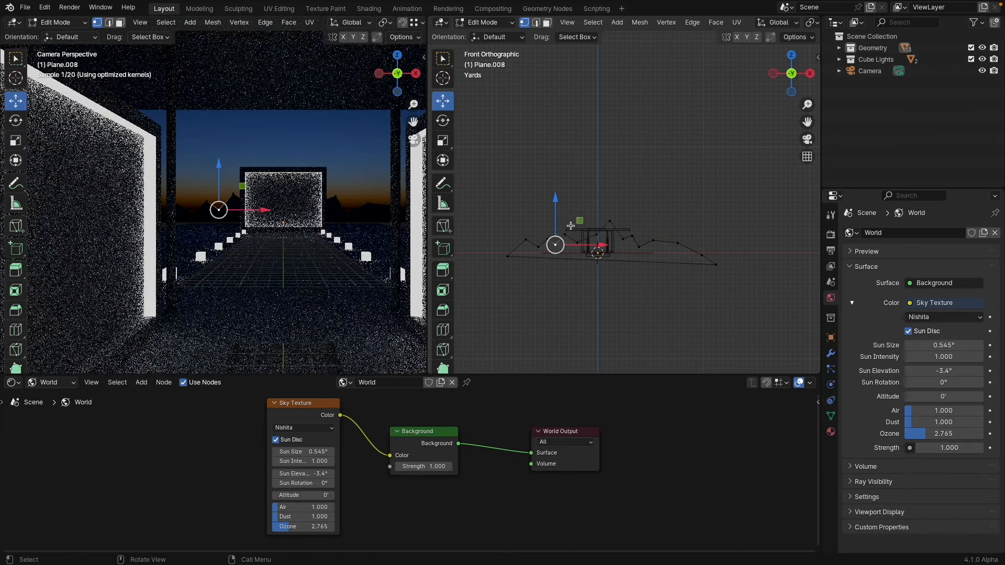
left_click_drag(577, 218, 578, 223)
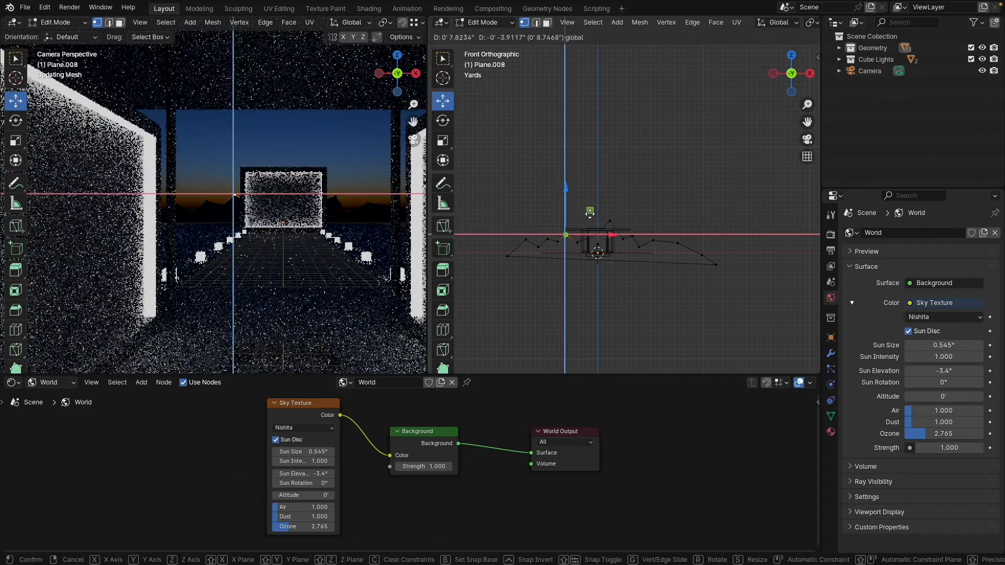
left_click(577, 244)
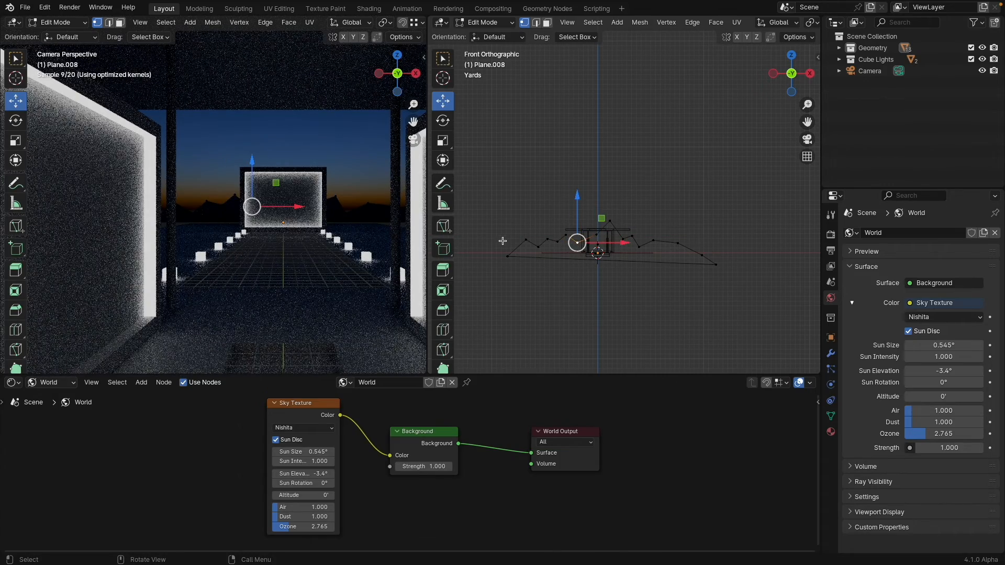
key("Tab")
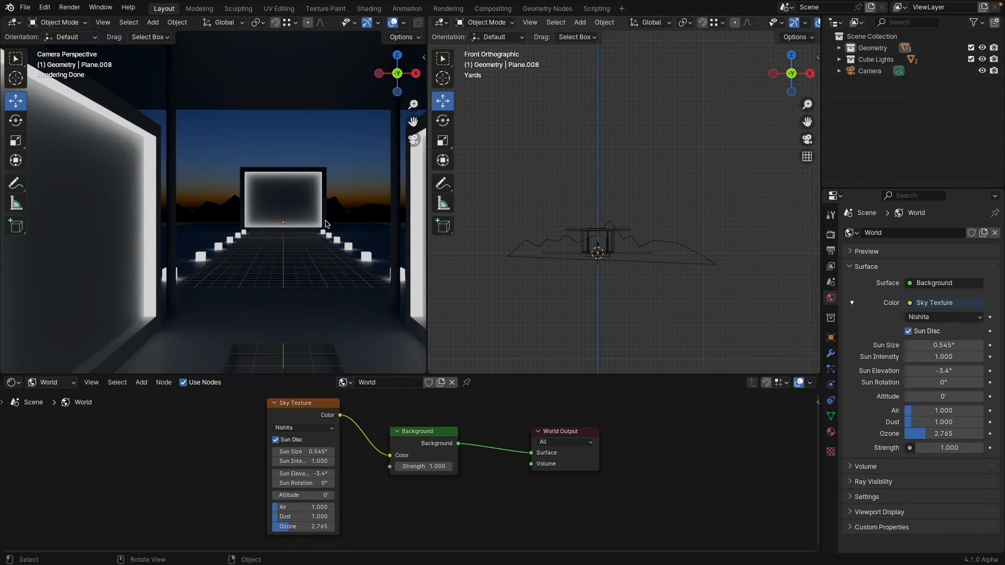
scroll(252, 327, "up", 4)
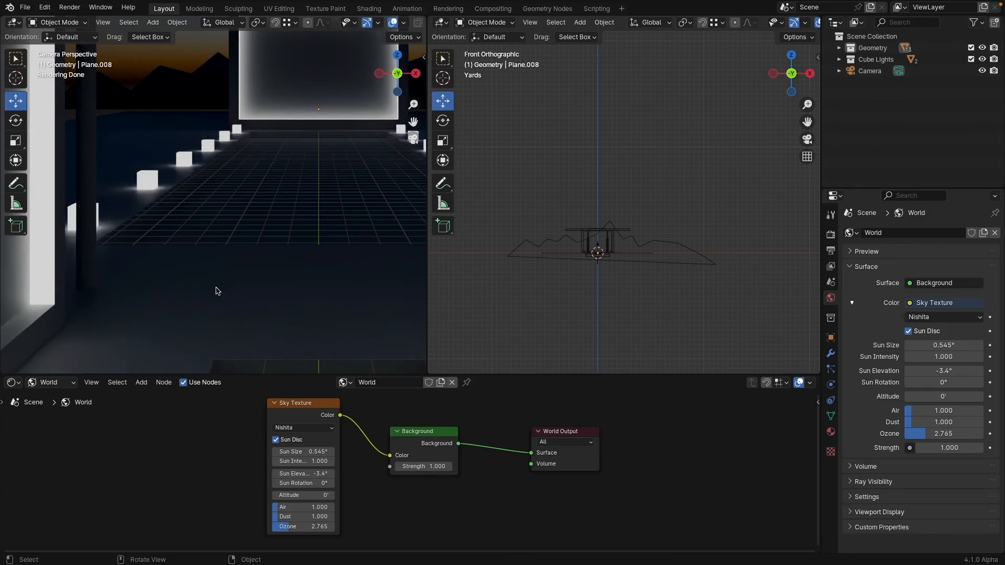
scroll(225, 281, "down", 5)
scroll(225, 280, "down", 1)
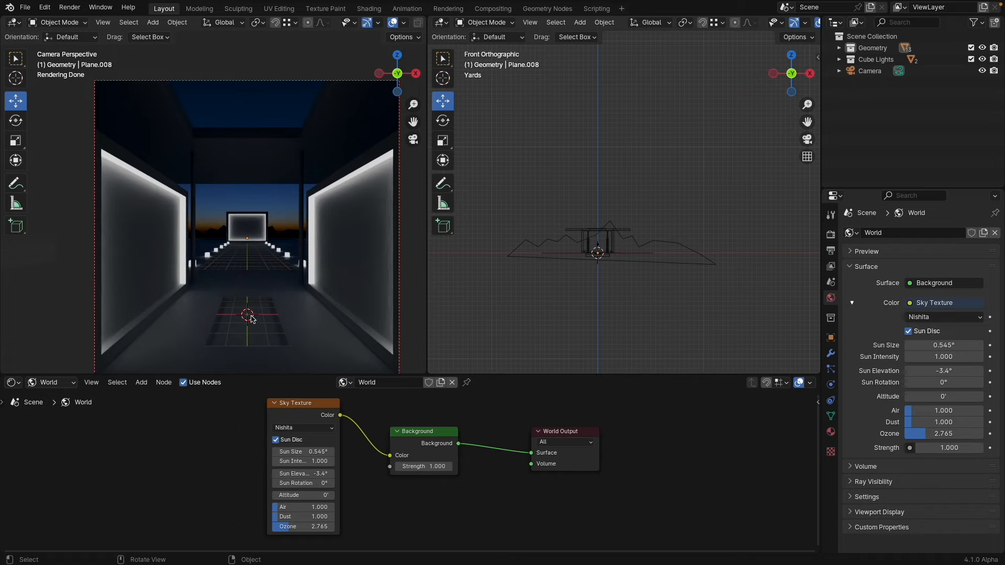
Show the corridor's near end in top orthographic view and add a new plane at the world origin
scroll(613, 276, "up", 2)
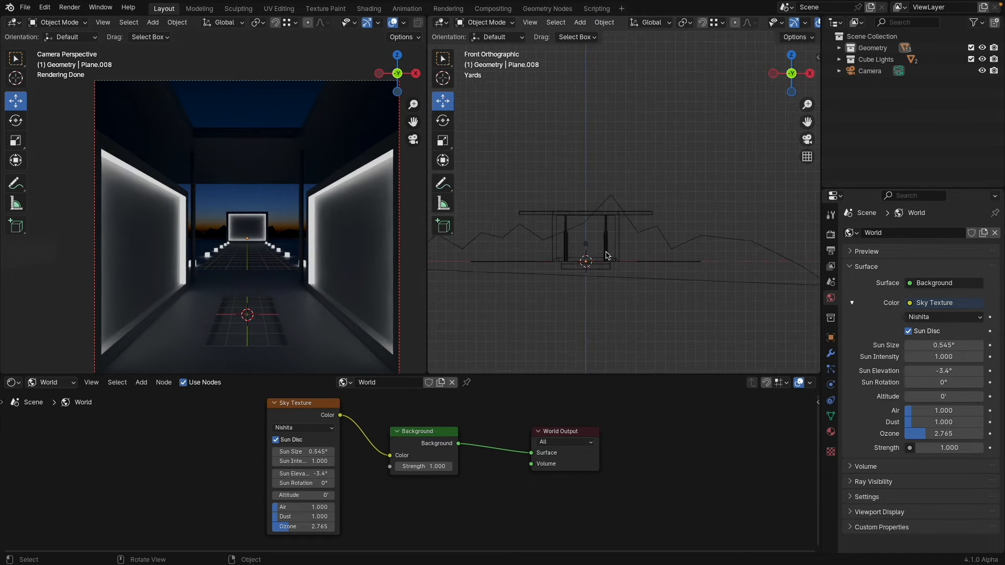
key("KP_7")
middle_click_drag(601, 288, 599, 175, "shift")
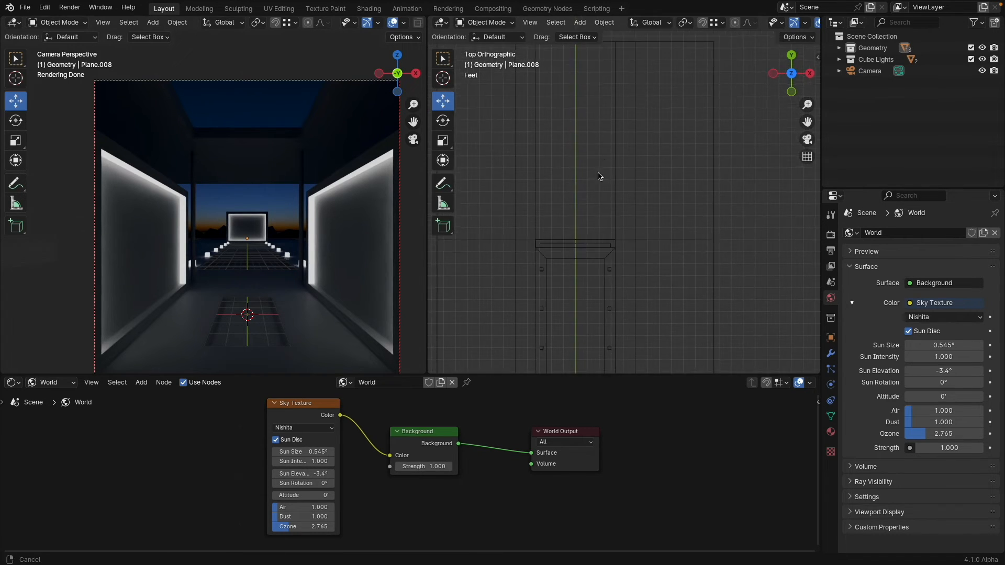
mouse_move(613, 325)
middle_mouse_down("shift")
mouse_move(614, 237)
mouse_move(571, 185)
middle_mouse_up("shift")
scroll(572, 185, "up", 2)
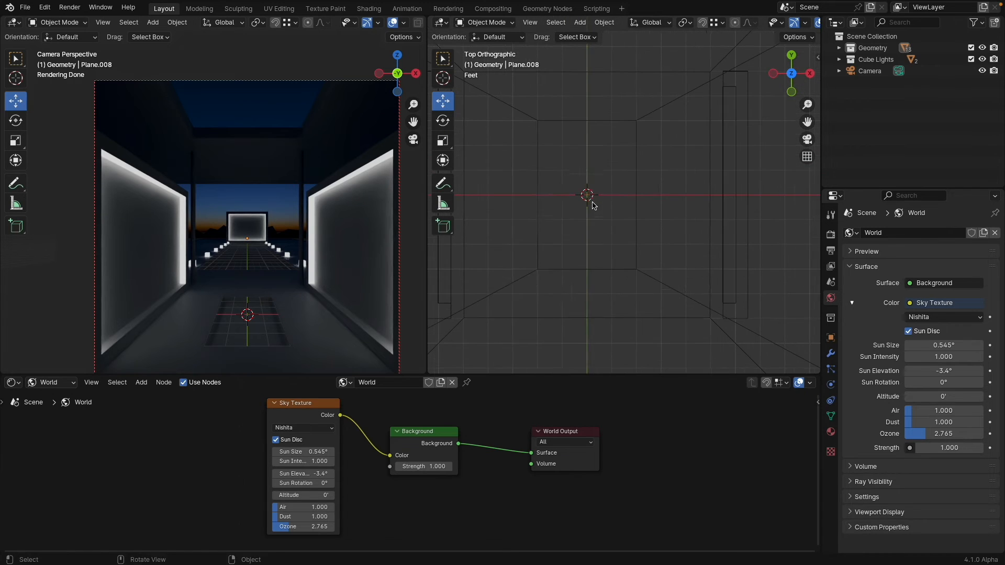
key("shift+a")
mouse_move(593, 205)
left_click(652, 203)
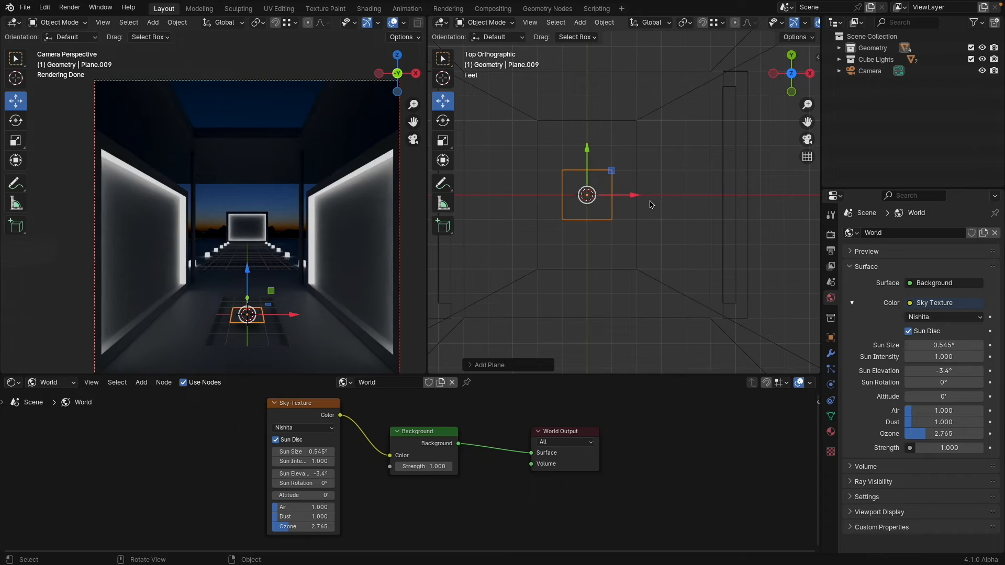
Extrude the new plane upward by 2 ft into a block, return to Object Mode and deselect everything
middle_click_drag(633, 235, 597, 256)
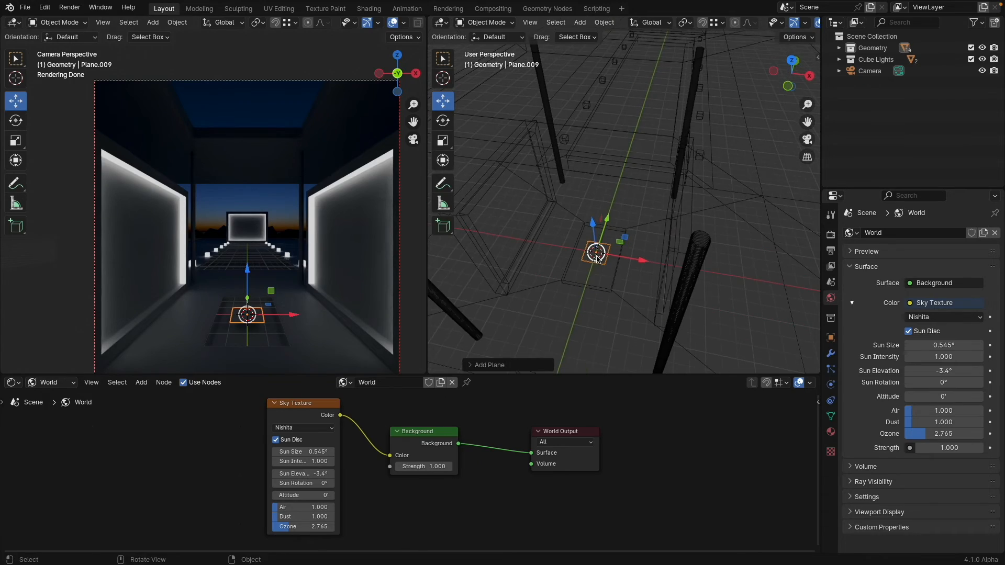
key("Tab")
key("e")
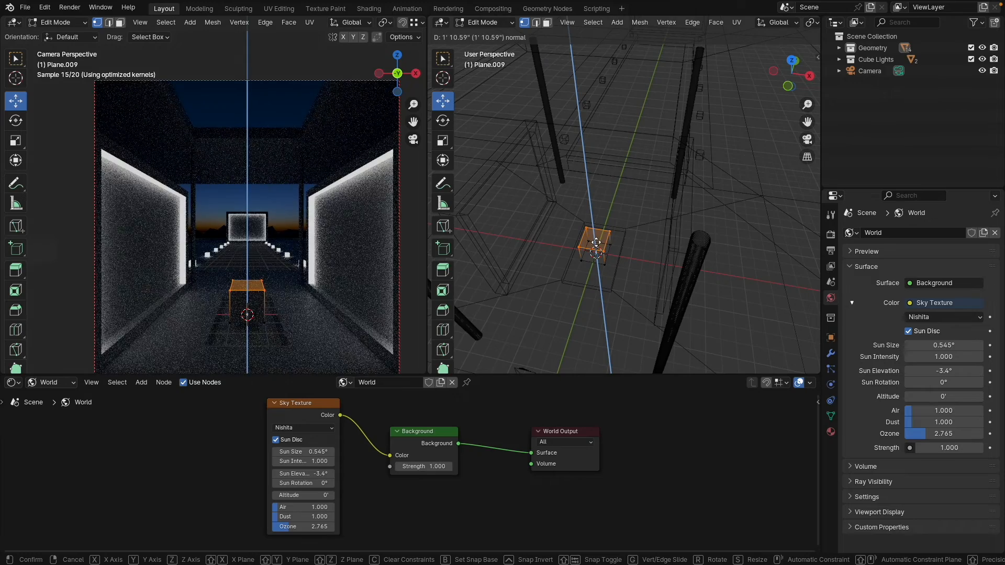
type("2")
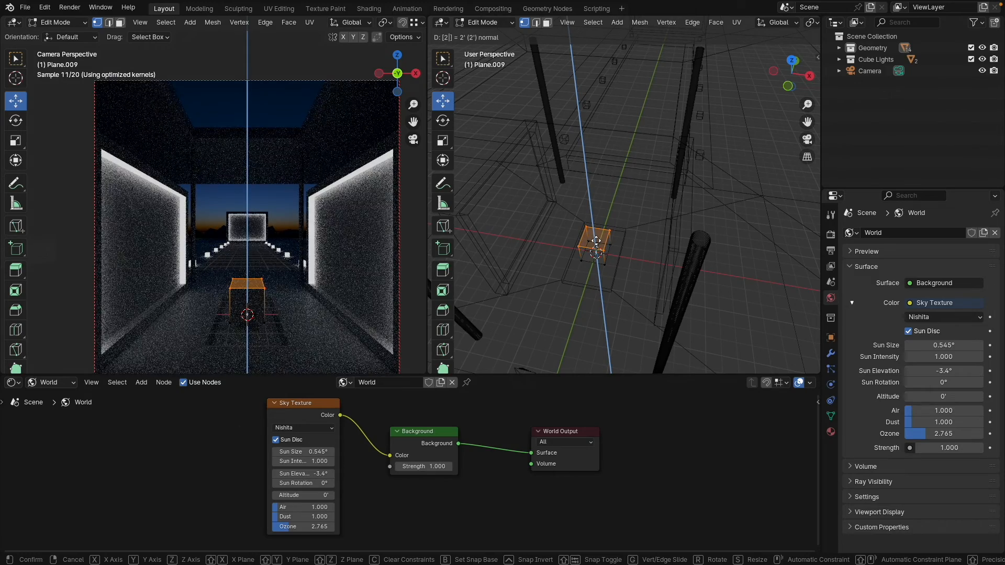
key("Return")
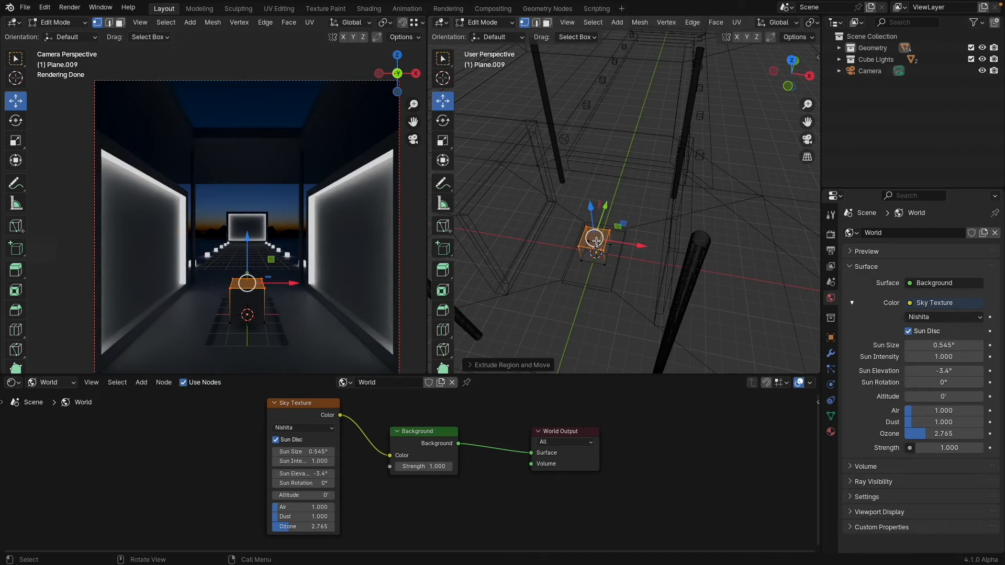
key("Tab")
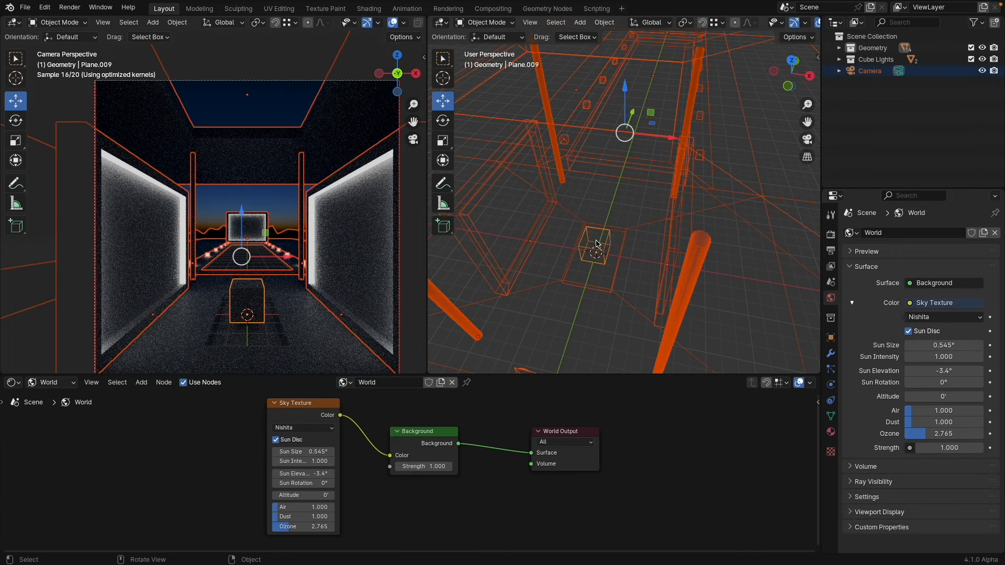
key("alt+a")
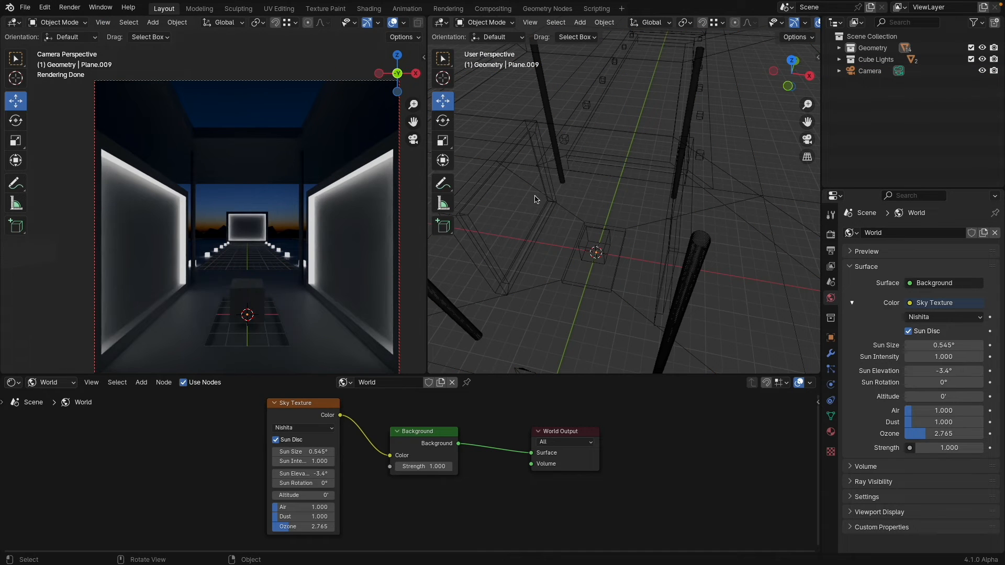
Hide the gizmos and overlays in the rendered camera viewport and frame the whole camera image
left_click(367, 22)
left_click(393, 22)
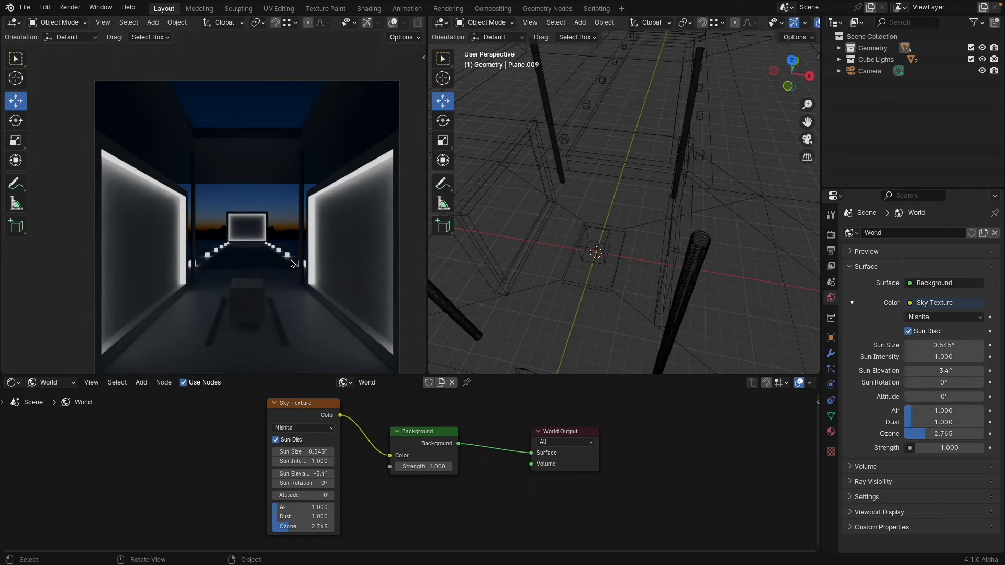
middle_click_drag(291, 252, 261, 227, "shift")
scroll(261, 228, "down", 1)
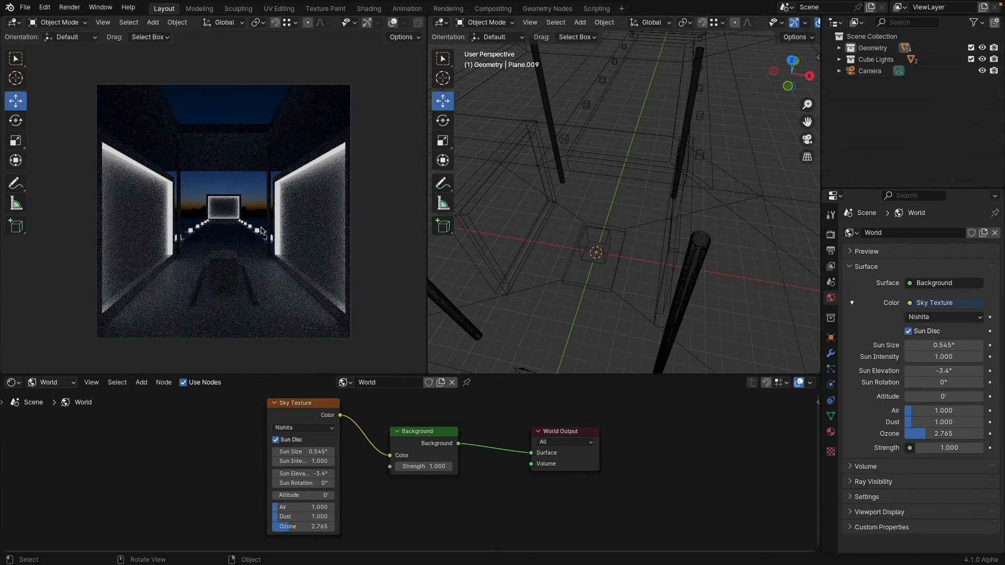
In Edit Mode with face selection, select the upper section of the far column on the negative X side
left_click(180, 180)
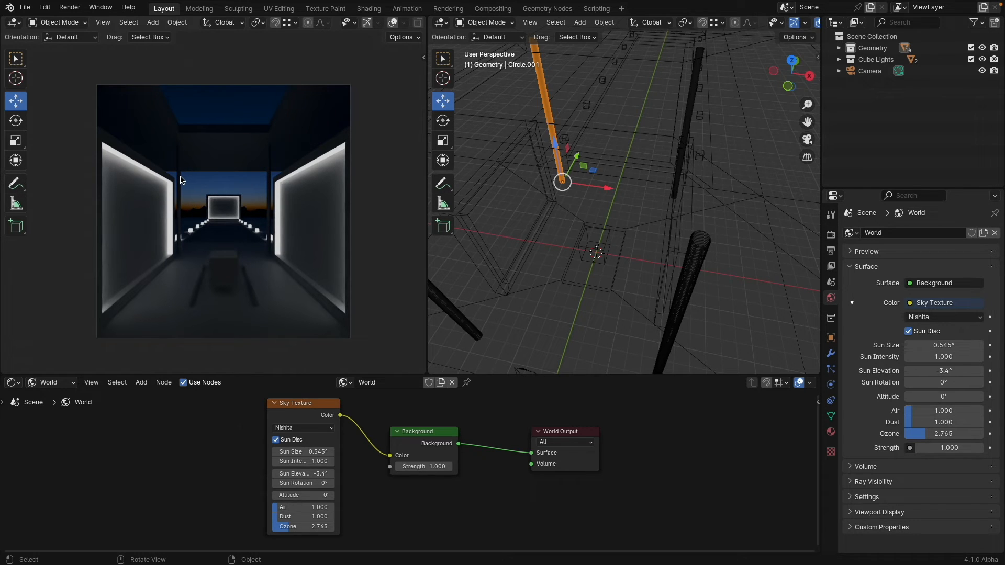
left_click(499, 23)
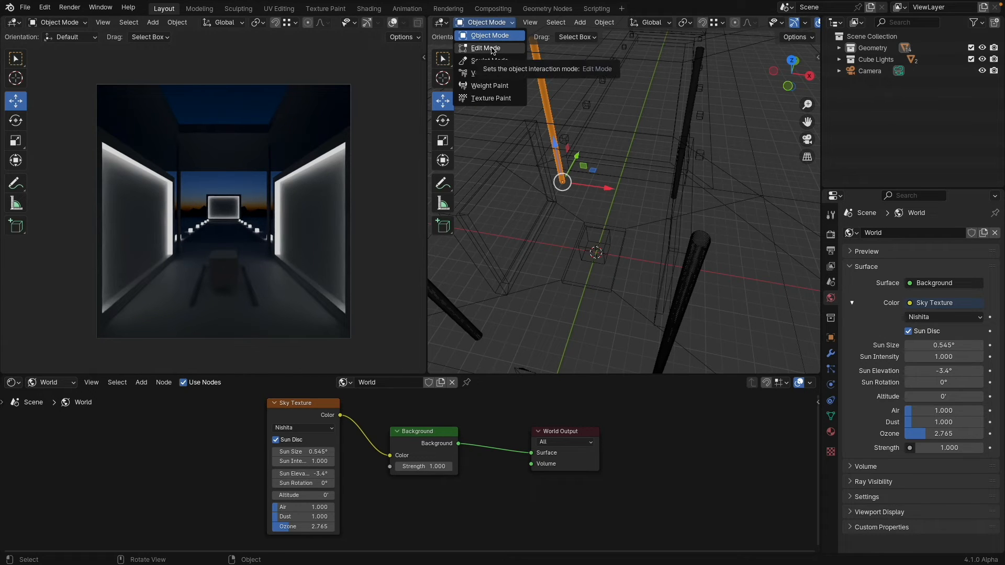
left_click(492, 49)
scroll(535, 85, "down", 2)
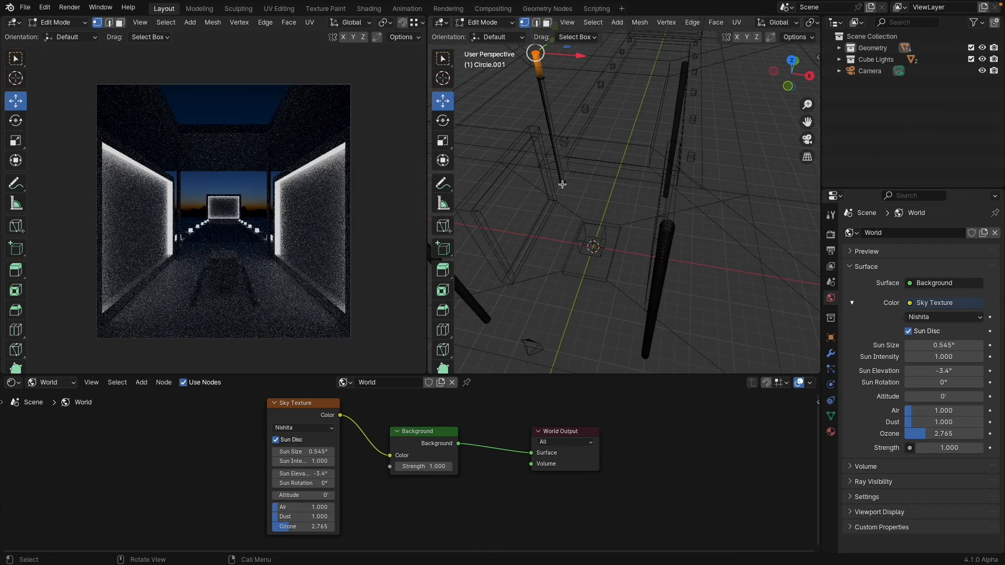
key("3")
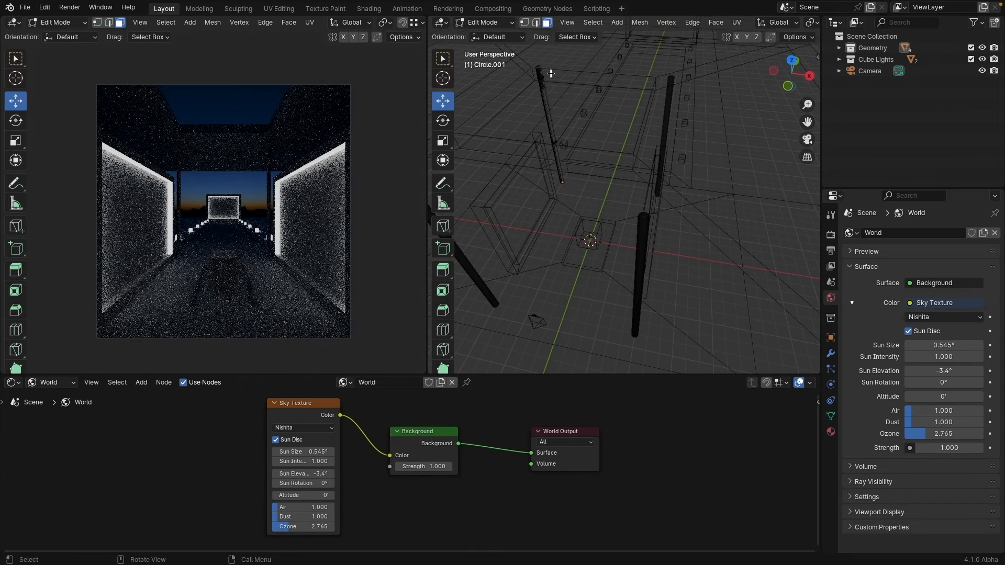
key("b")
left_click_drag(531, 73, 549, 85)
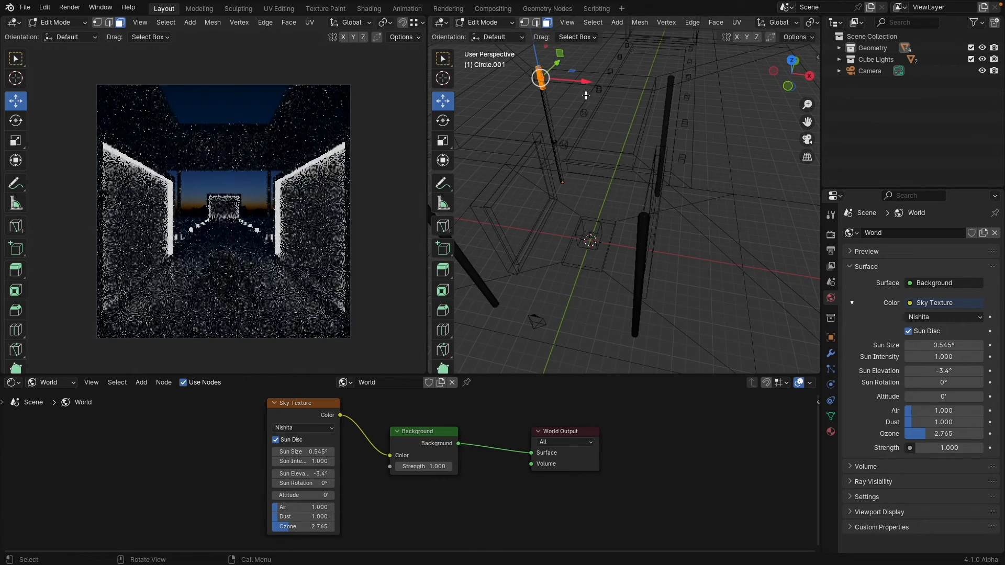
Add a second material slot to the column, give it the Mesh Light material and assign it to the selected faces
left_click(50, 382)
left_click(53, 411)
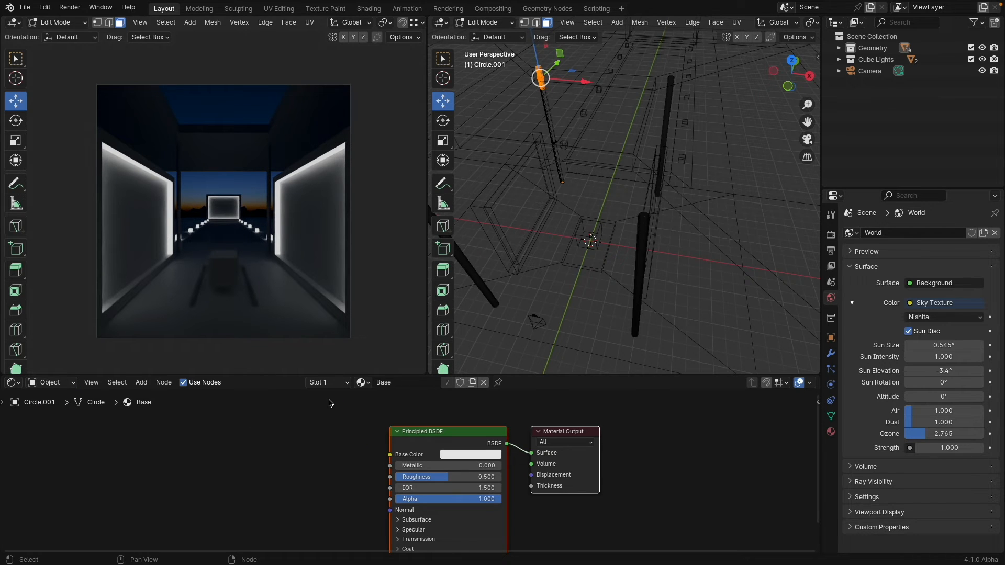
left_click(347, 385)
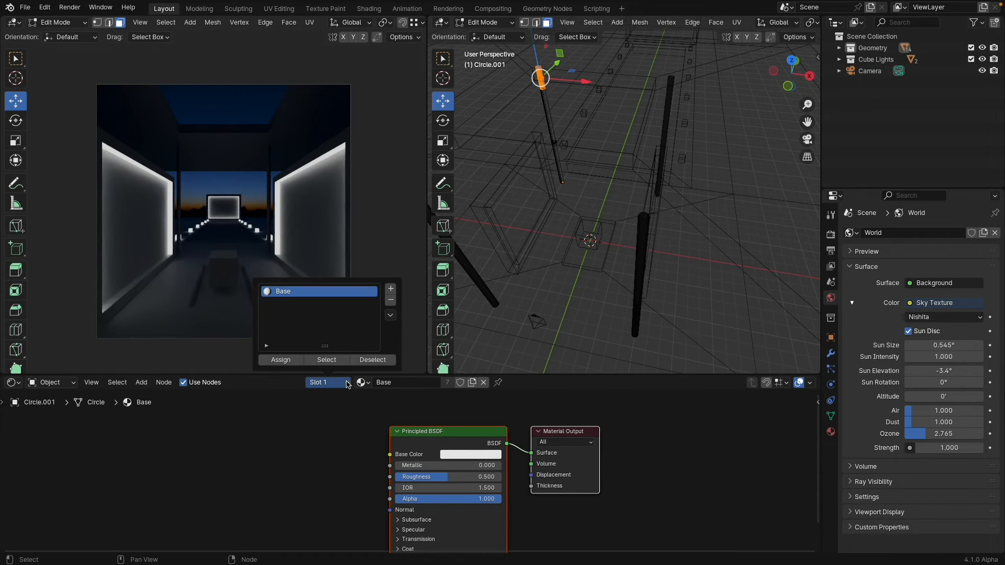
left_click(390, 288)
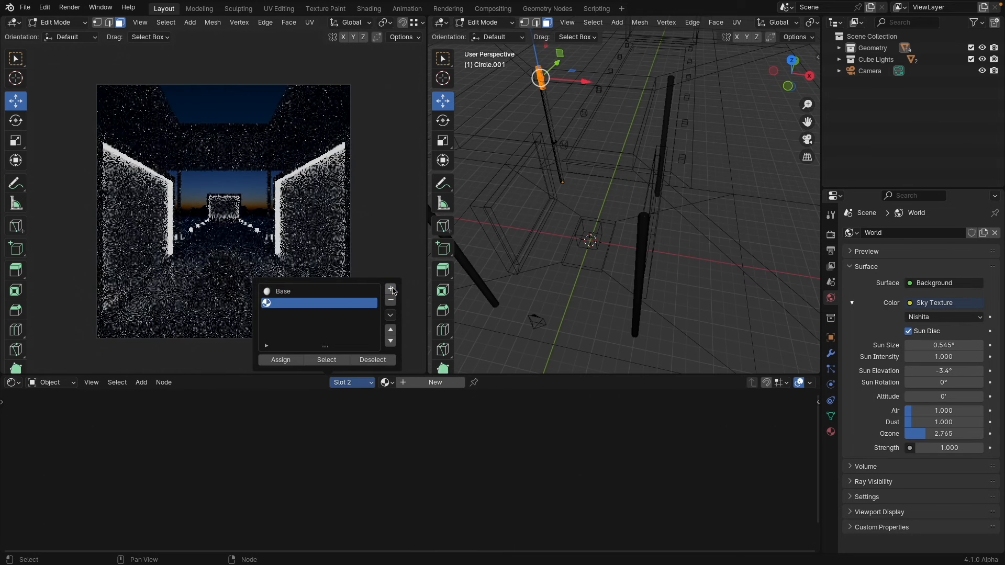
left_click(389, 382)
left_click(415, 411)
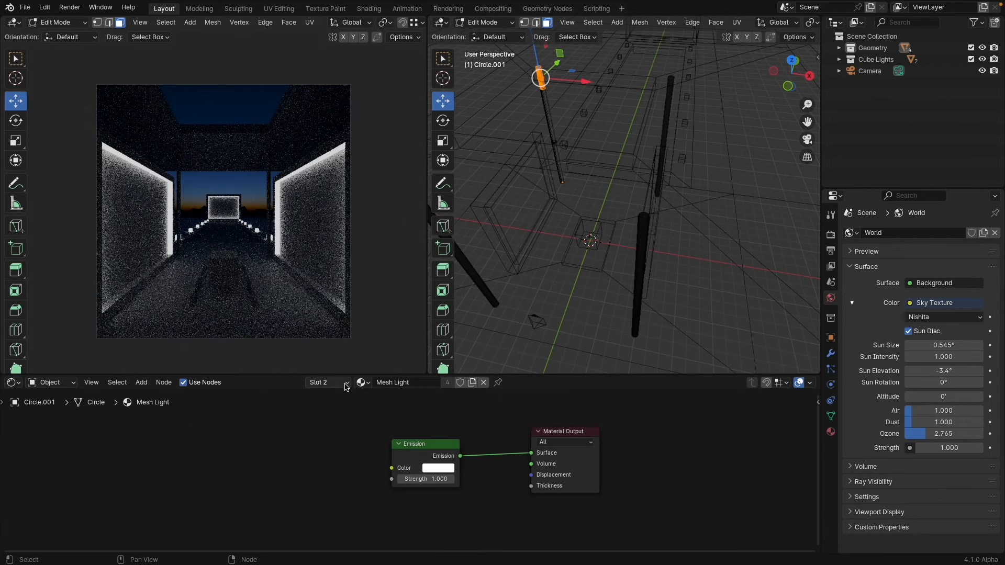
left_click(327, 383)
left_click(281, 360)
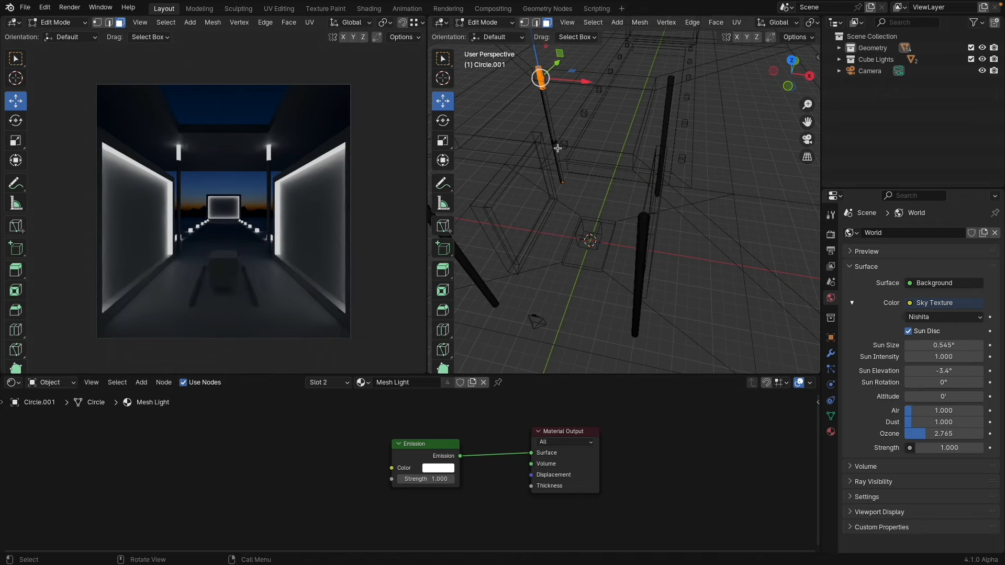
Scale the whole column about 1.49 times in X and Y only, and return to Object Mode with its transform values shown
key("l")
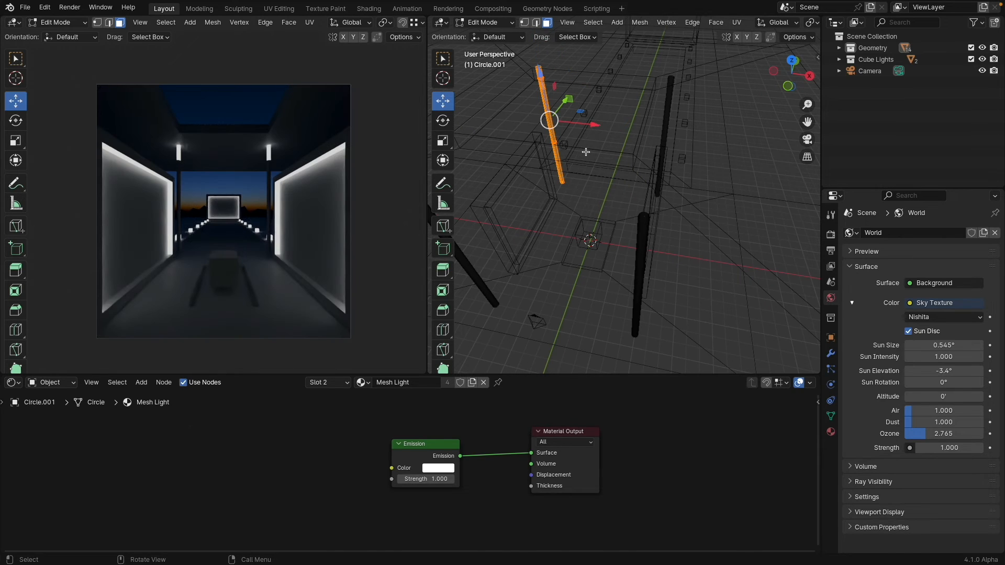
key("s")
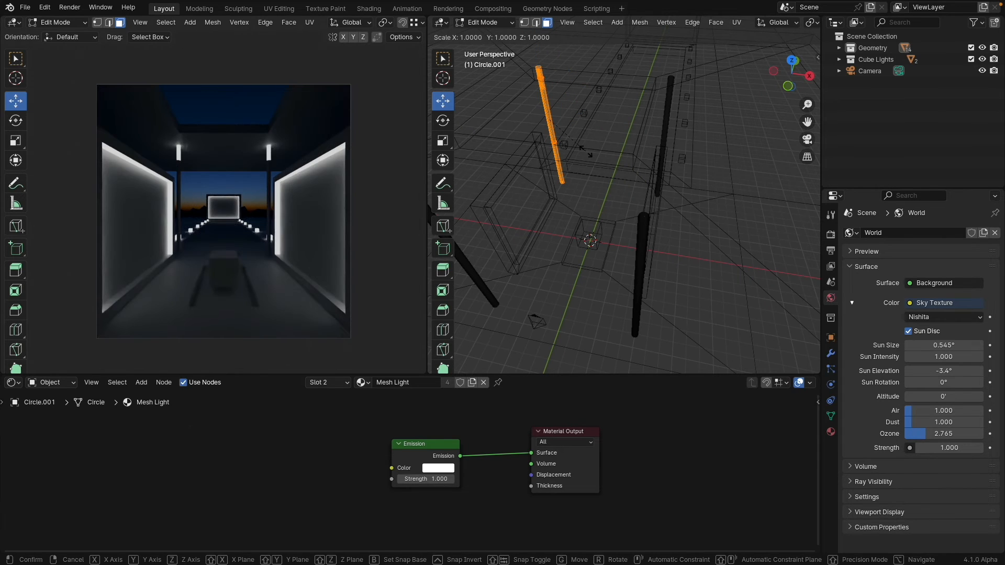
key("shift+z")
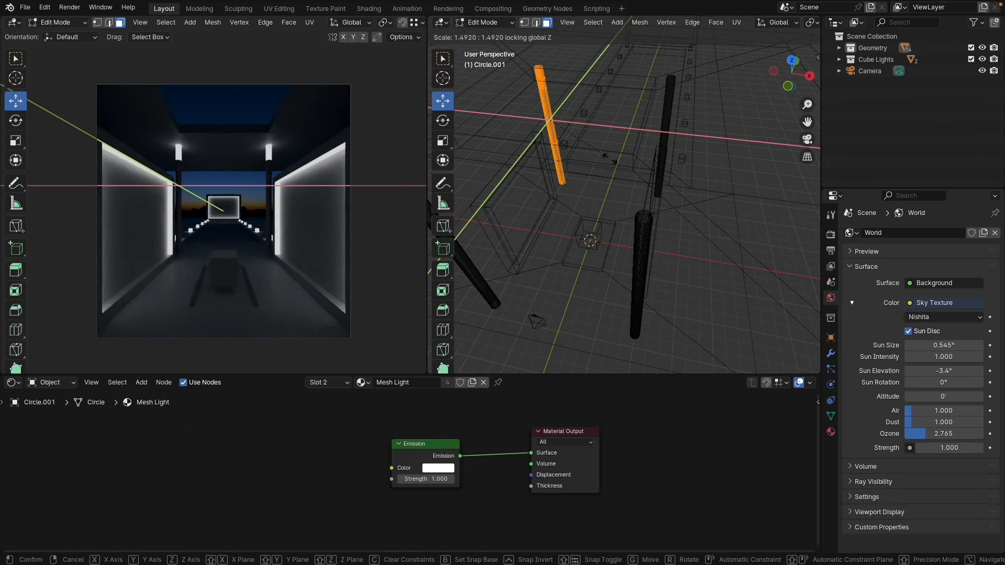
left_click(610, 158)
key("n")
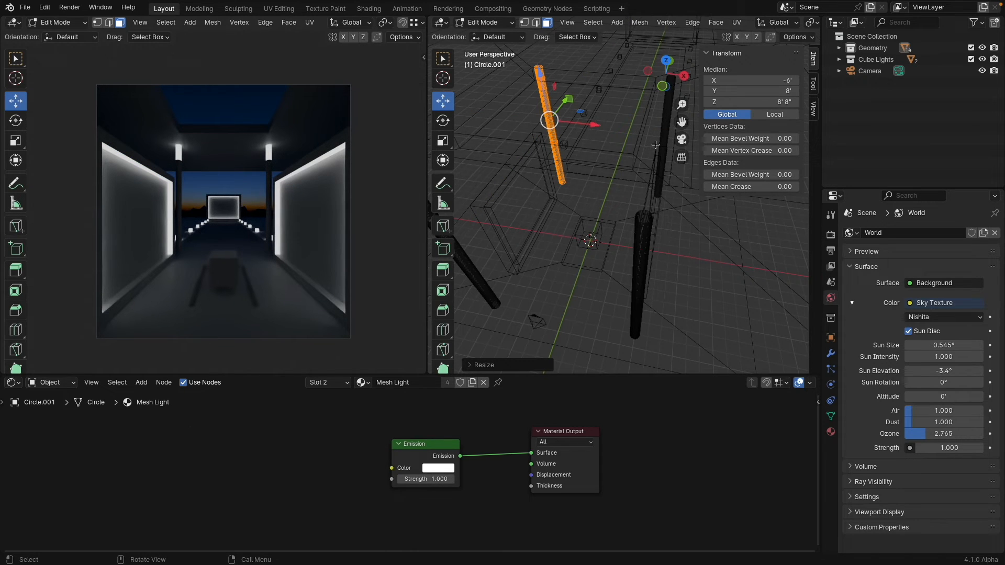
key("Tab")
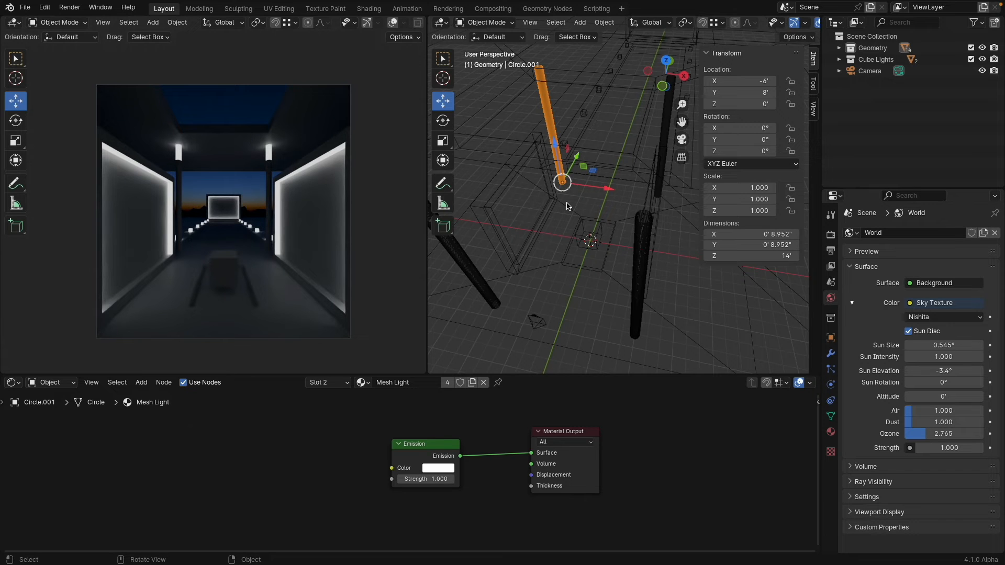
Try to move the lit wall panel on the negative X side outward along X
left_click(538, 232)
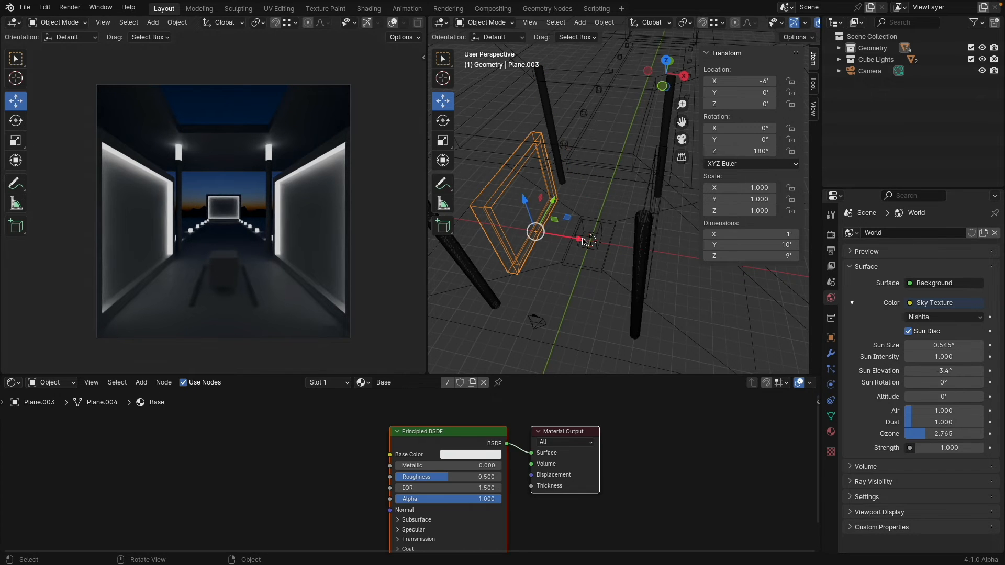
key("g")
key("x")
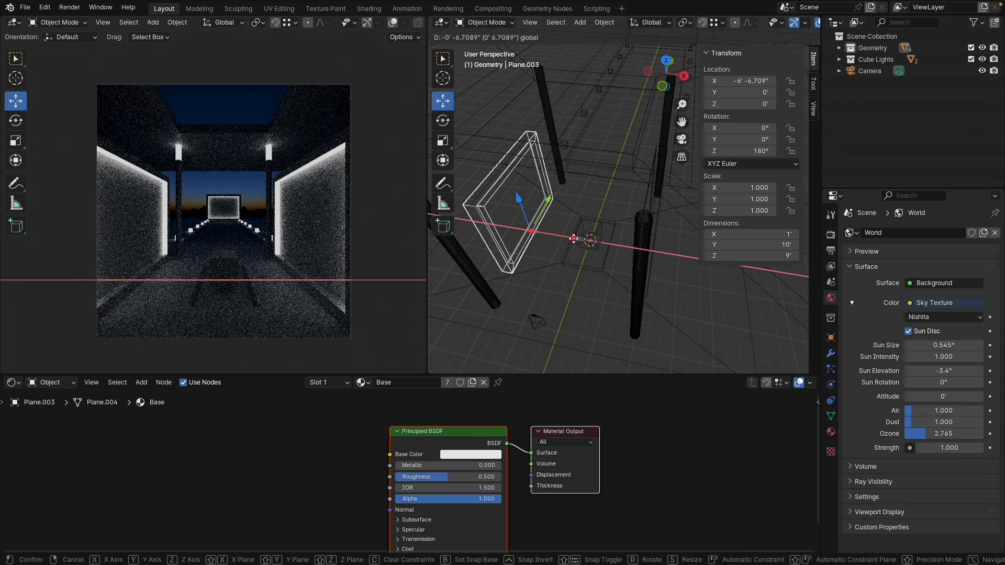
left_click(574, 239)
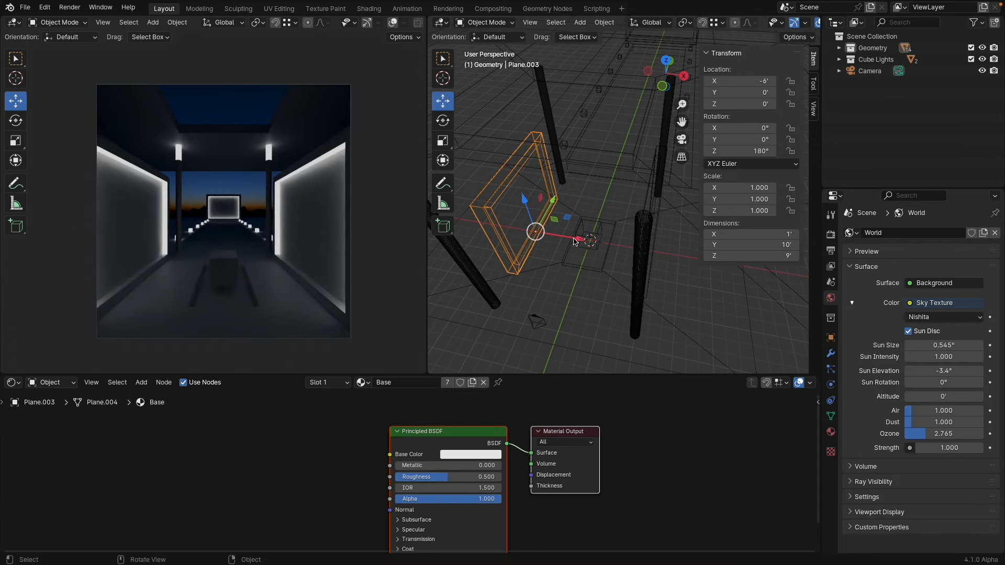
Move the wall panel and both columns on the negative X side outward together to about X -8' 6"
left_click(494, 302, "shift")
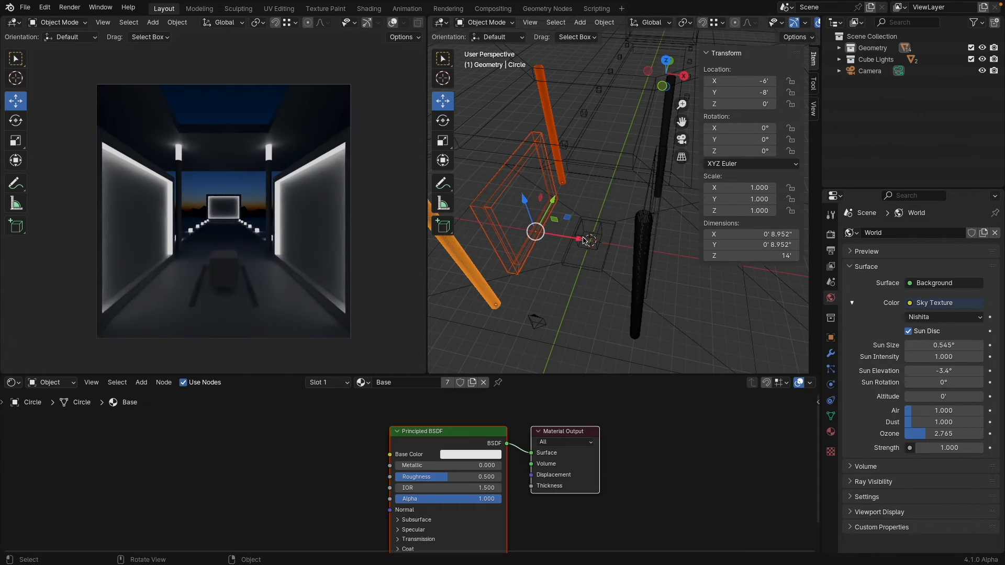
key("g")
key("x")
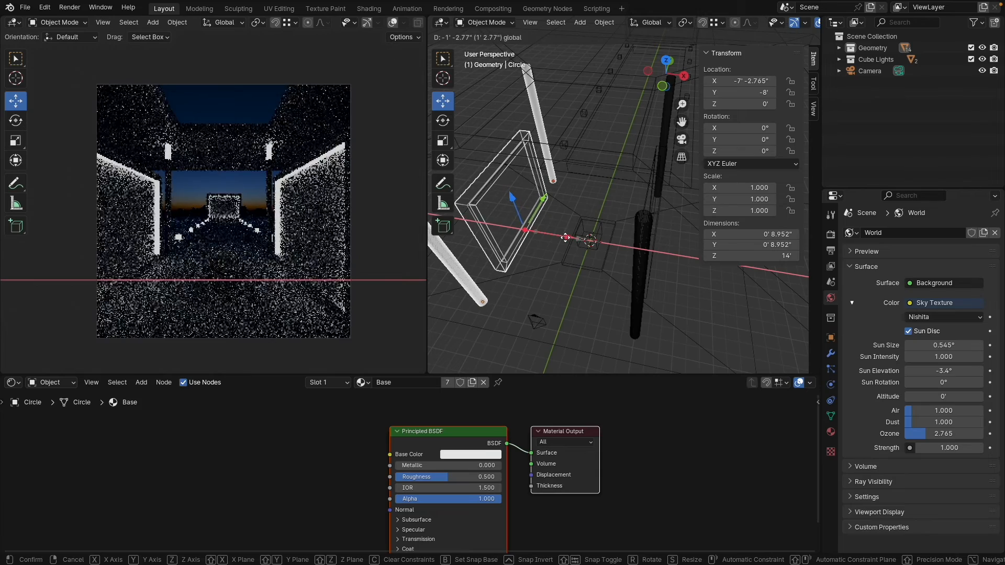
left_click(566, 238)
left_click(666, 62)
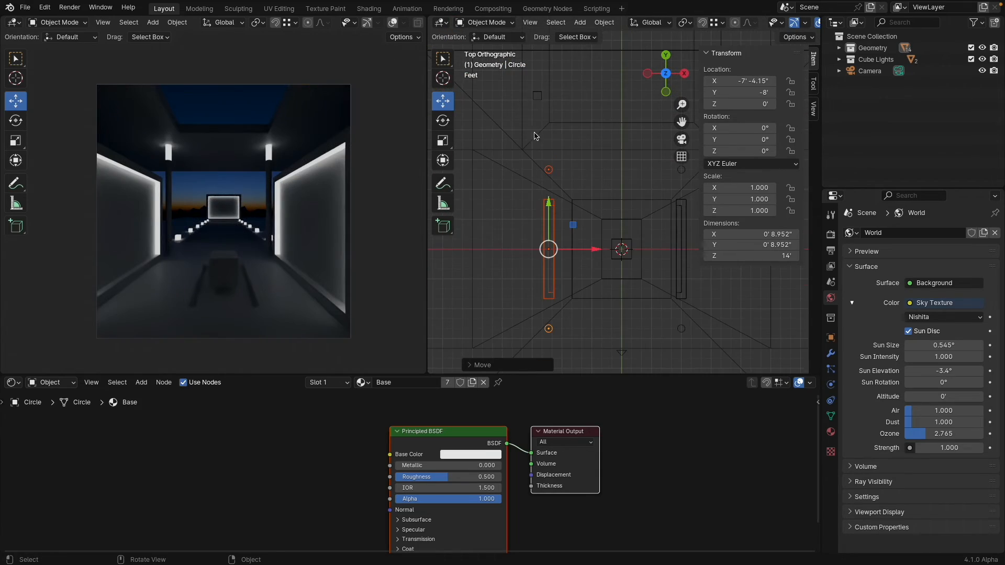
left_click_drag(594, 249, 581, 249)
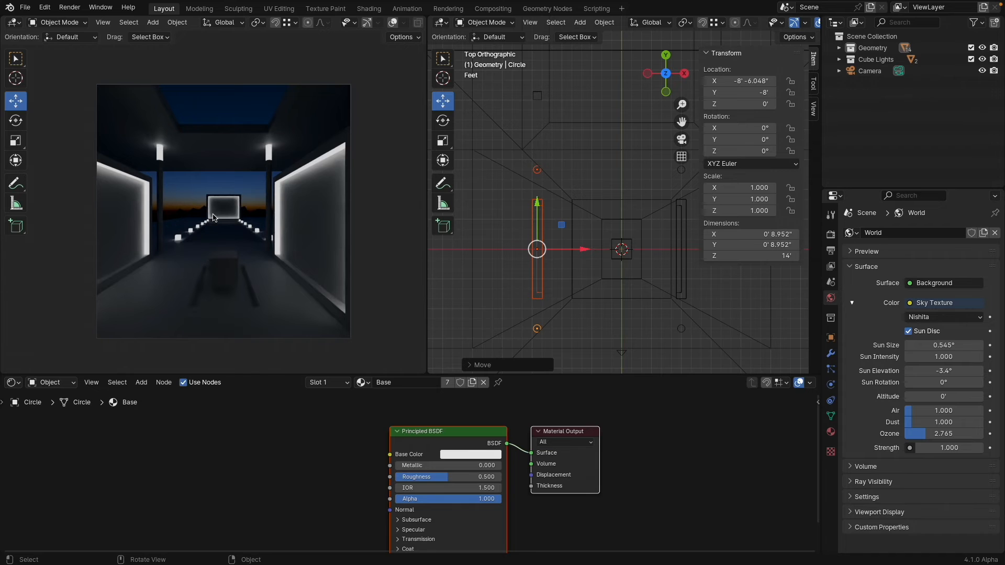
Move the wall panel and both columns on the positive X side outward together to about X 8' 6"
middle_click_drag(606, 201, 540, 199, "shift")
left_click(617, 168)
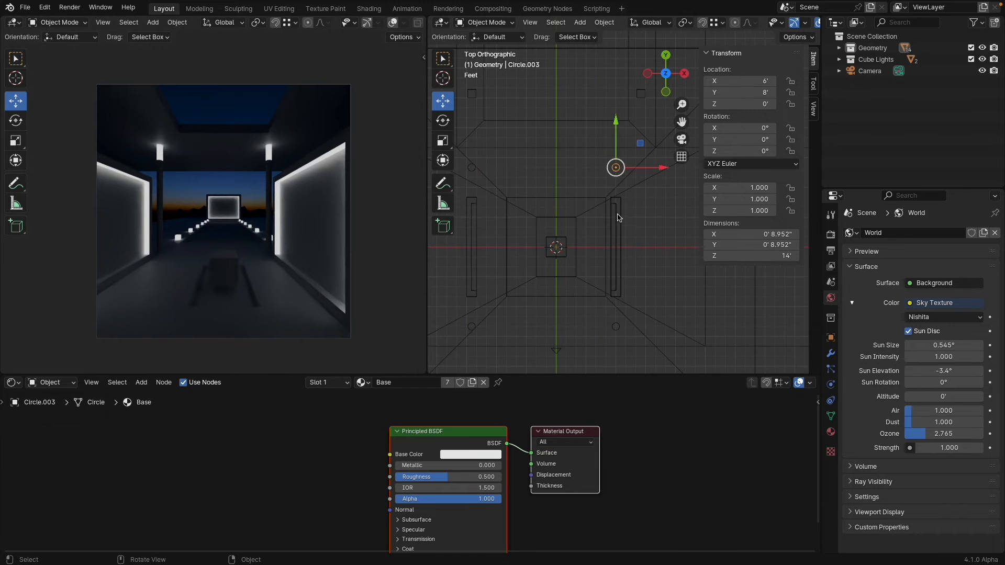
left_click(618, 217, "shift")
left_click(620, 323, "shift")
left_click_drag(662, 247, 685, 247)
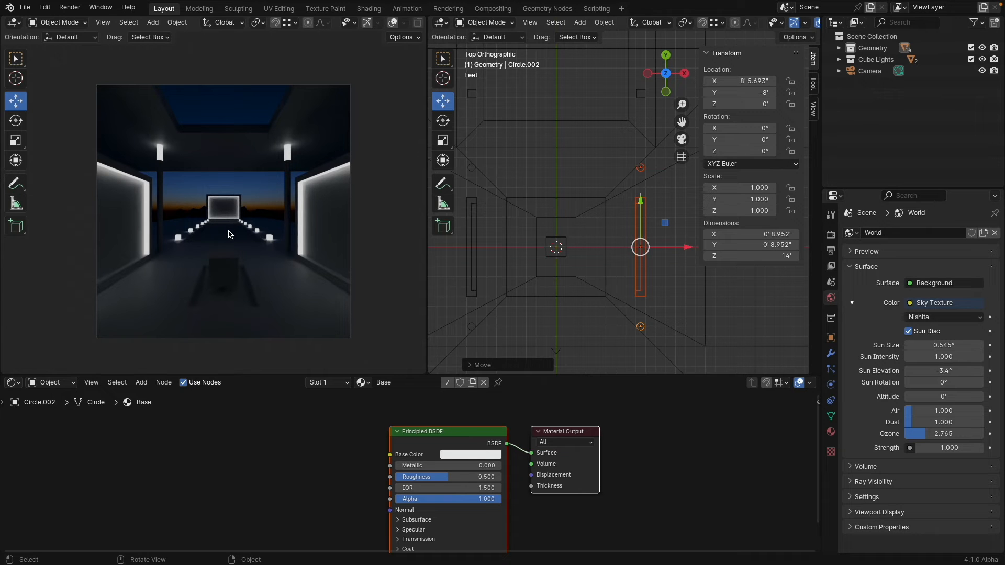
Switch the modelling view to solid shading and create a new material for the long flat plane between the cube lights
middle_click_drag(510, 218, 601, 162)
scroll(600, 158, "up", 1)
key("shift+z")
left_click(594, 134)
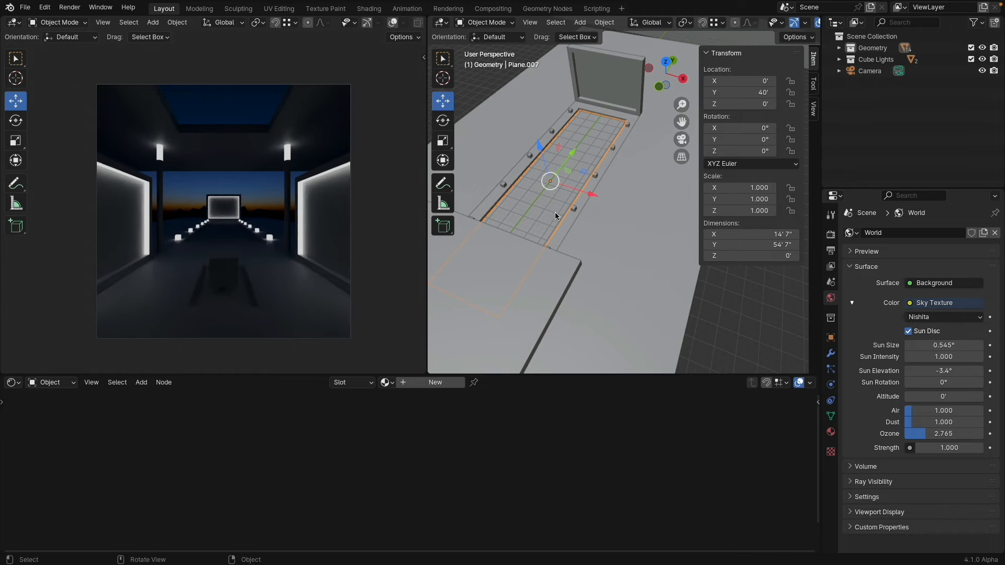
scroll(544, 225, "down", 2)
middle_click_drag(538, 231, 636, 152)
left_click(452, 386)
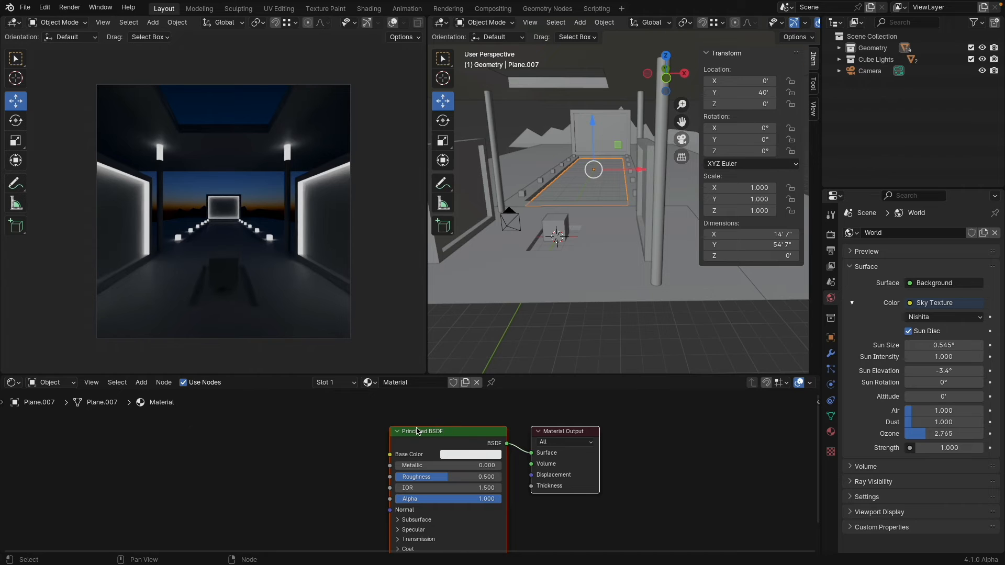
Expand the material's Specular settings, set its Roughness to 0 and inspect the reflection closely in the rendered view
middle_click_drag(355, 468, 370, 425)
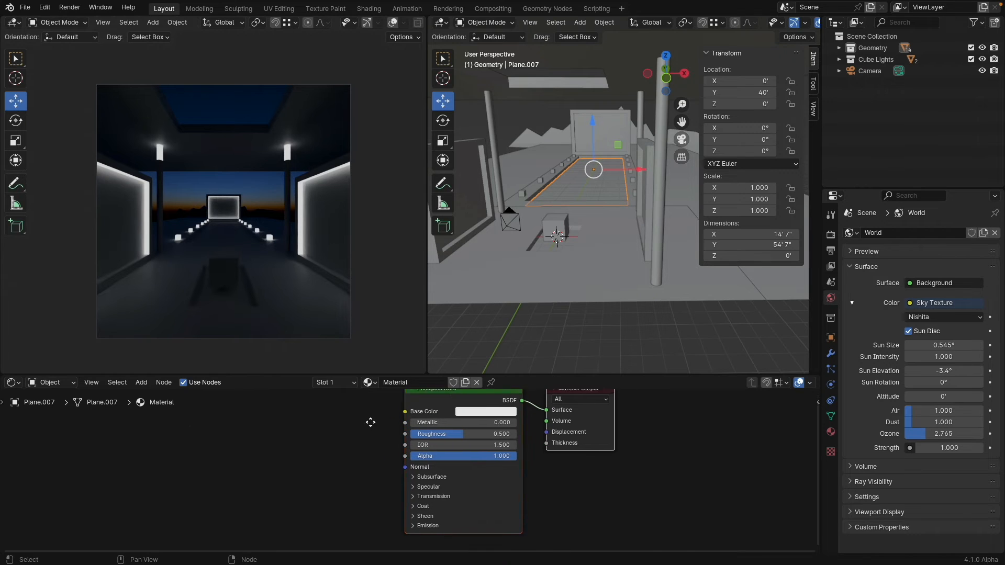
left_click(413, 487)
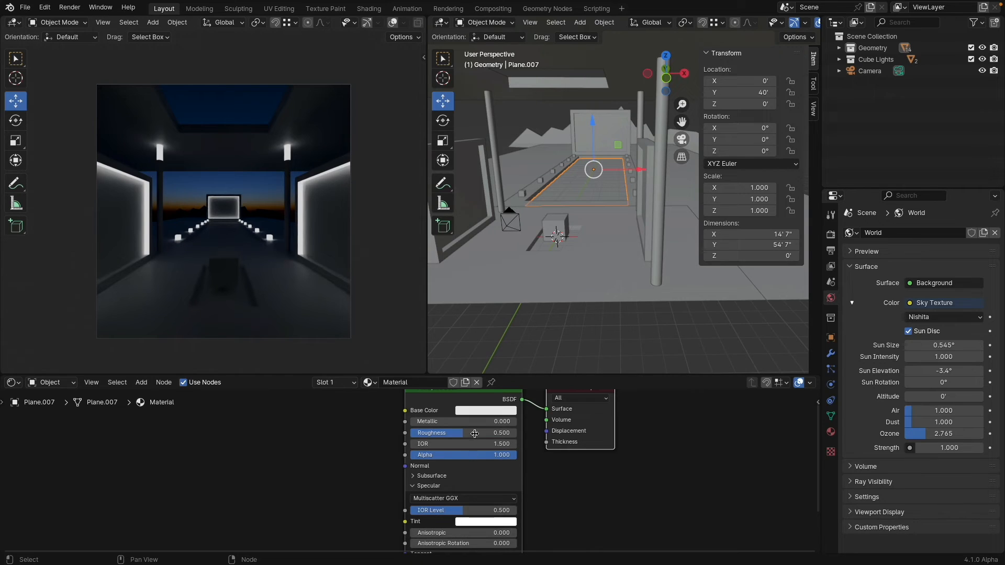
left_click_drag(475, 433, 435, 433)
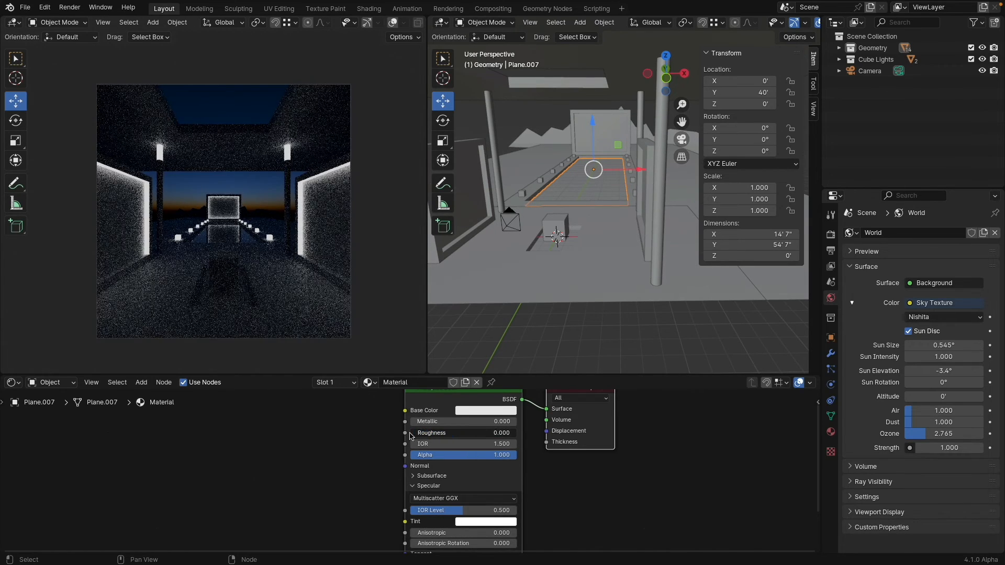
scroll(235, 245, "up", 3)
scroll(236, 245, "up", 3)
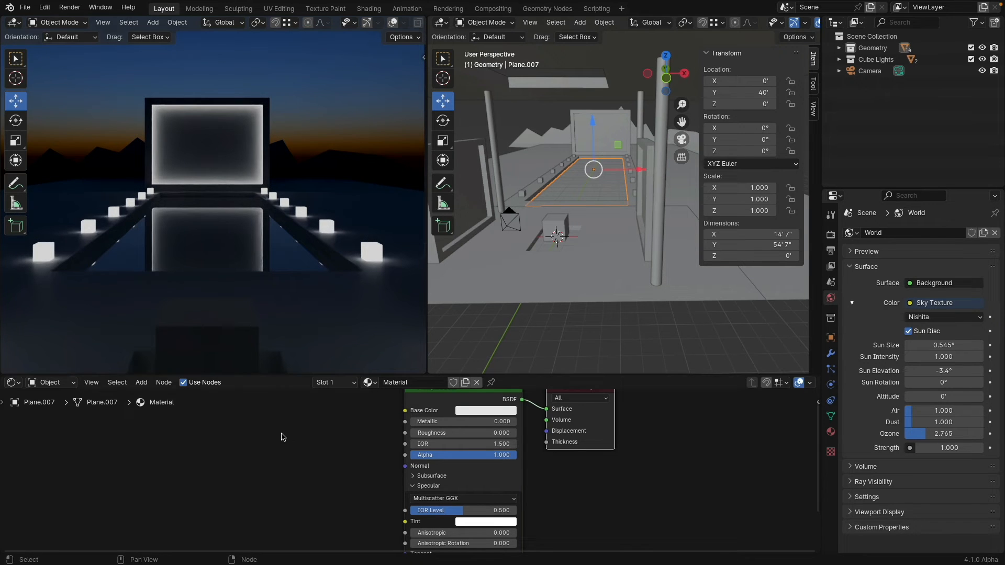
Add a White Noise Texture node before the Principled BSDF in the plane's material
scroll(282, 437, "down", 2)
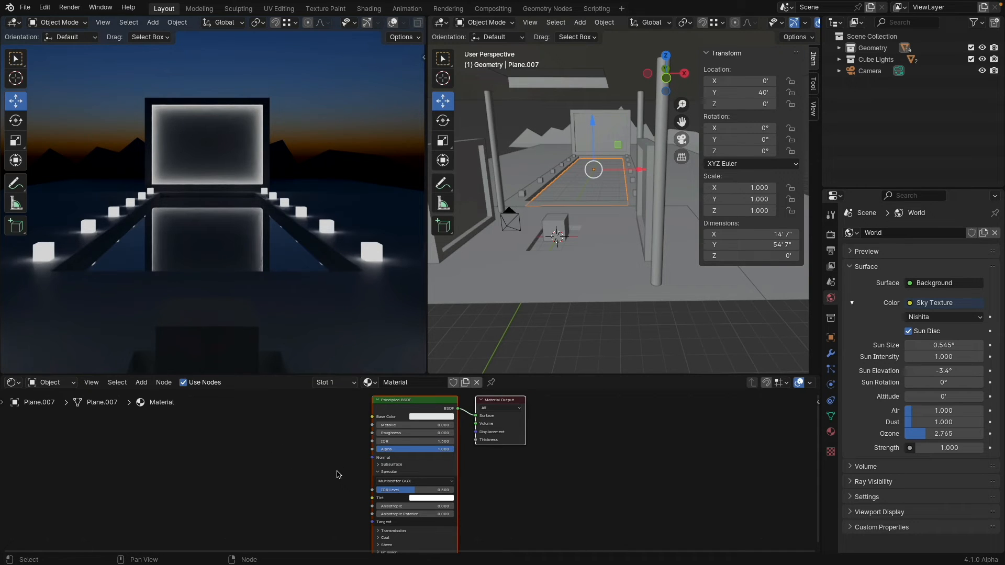
middle_click_drag(306, 483, 370, 472)
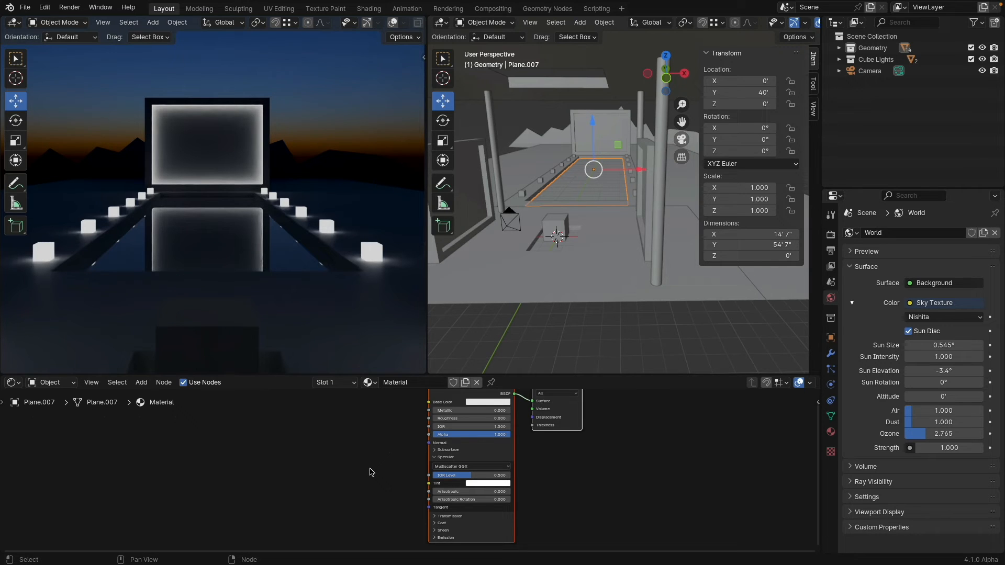
middle_click_drag(354, 464, 341, 497)
left_click(142, 383)
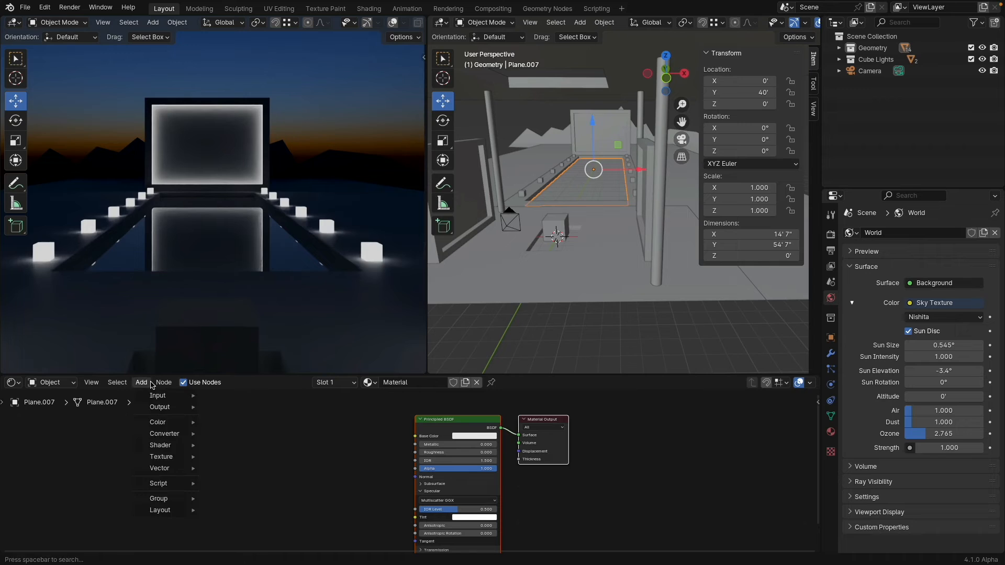
mouse_move(182, 459)
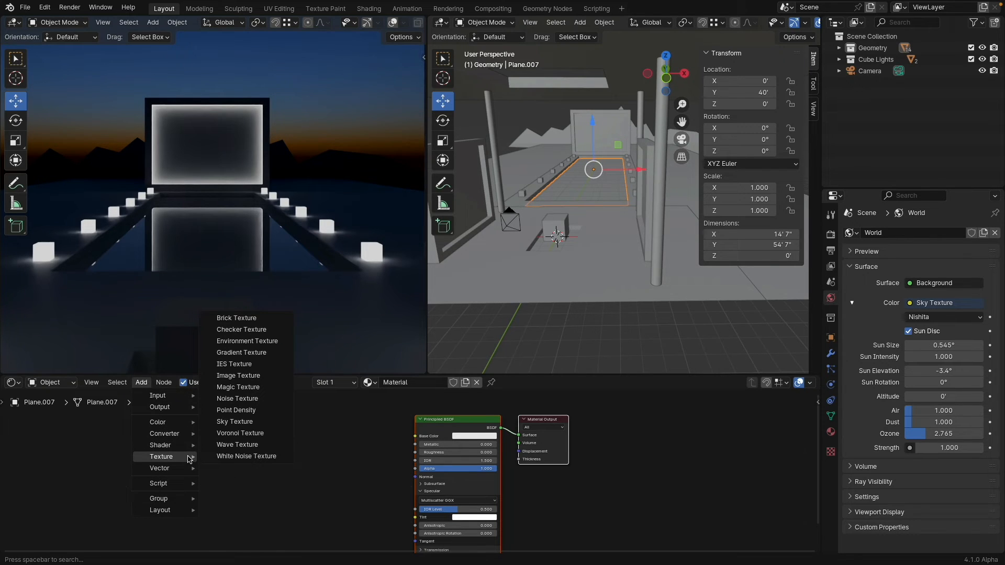
left_click(257, 457)
left_click(230, 454)
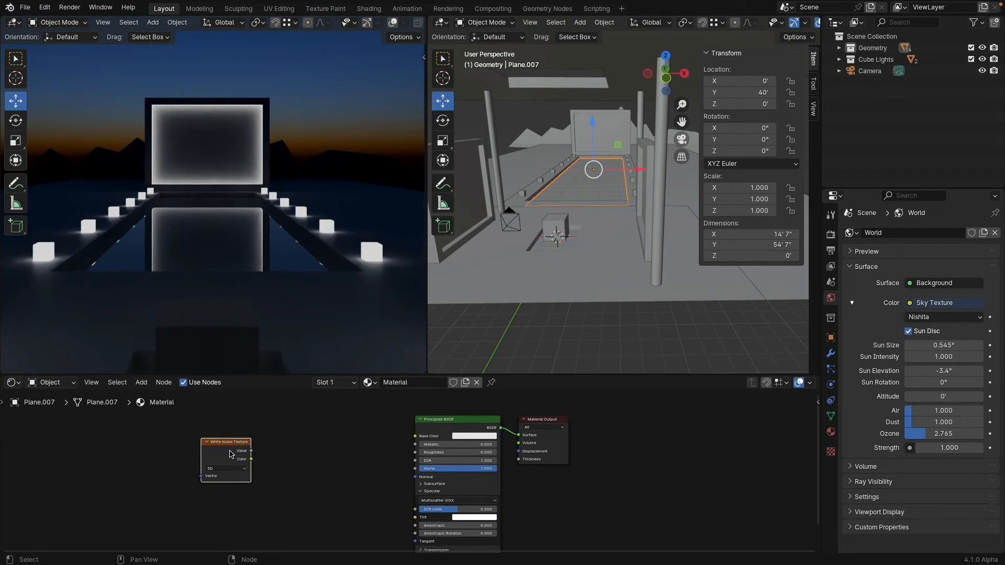
Replace the White Noise Texture node in the plane's material with a Noise Texture node placed before the Principled BSDF
key("x")
key("shift+a")
mouse_move(231, 454)
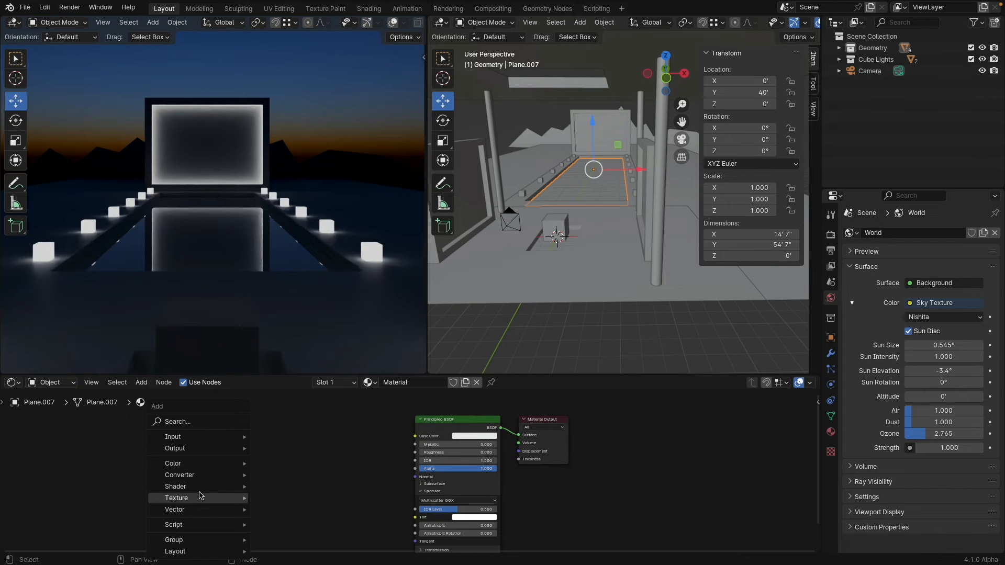
mouse_move(205, 498)
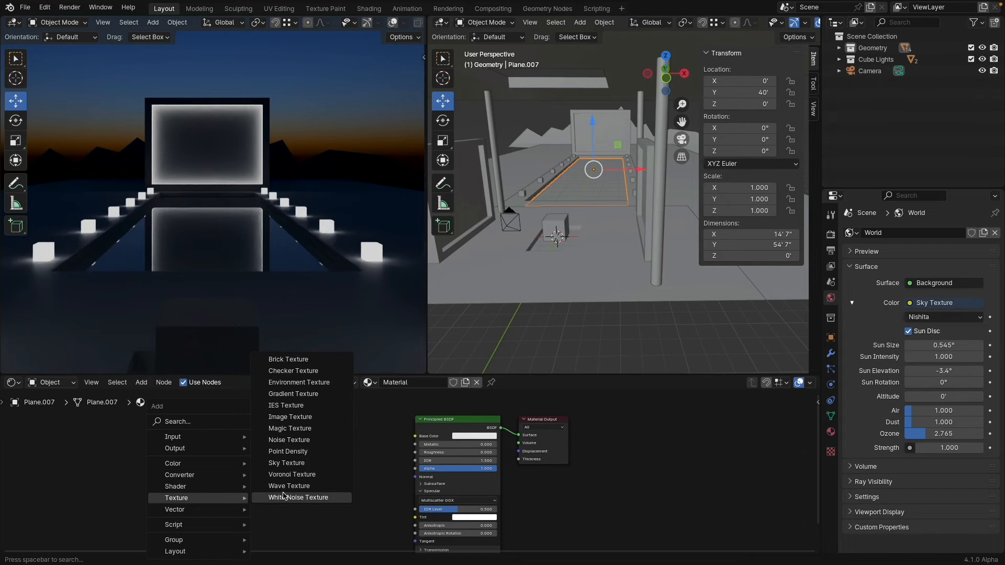
left_click(316, 444)
left_click(246, 452)
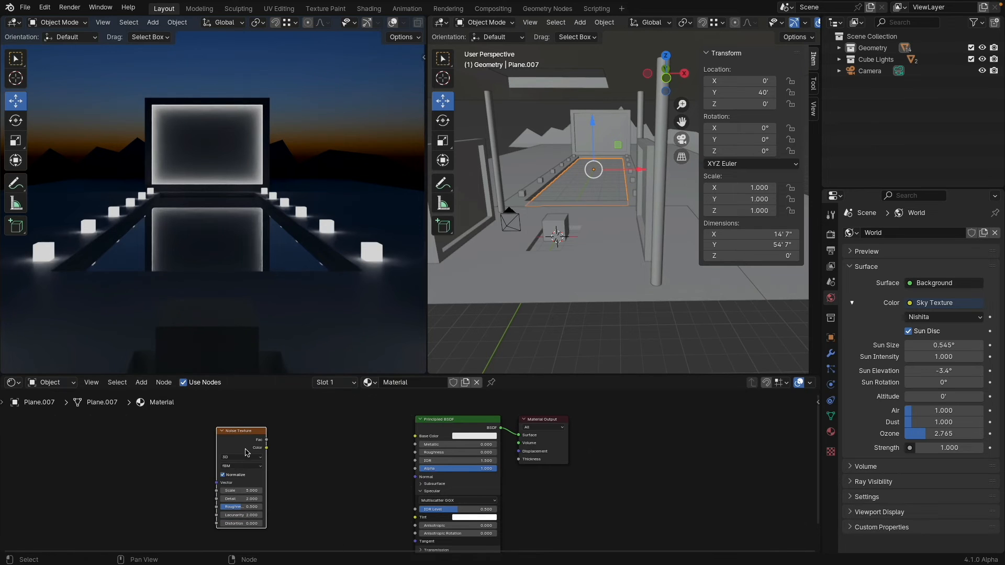
scroll(246, 453, "up", 2)
scroll(246, 453, "down", 2)
scroll(290, 453, "up", 2)
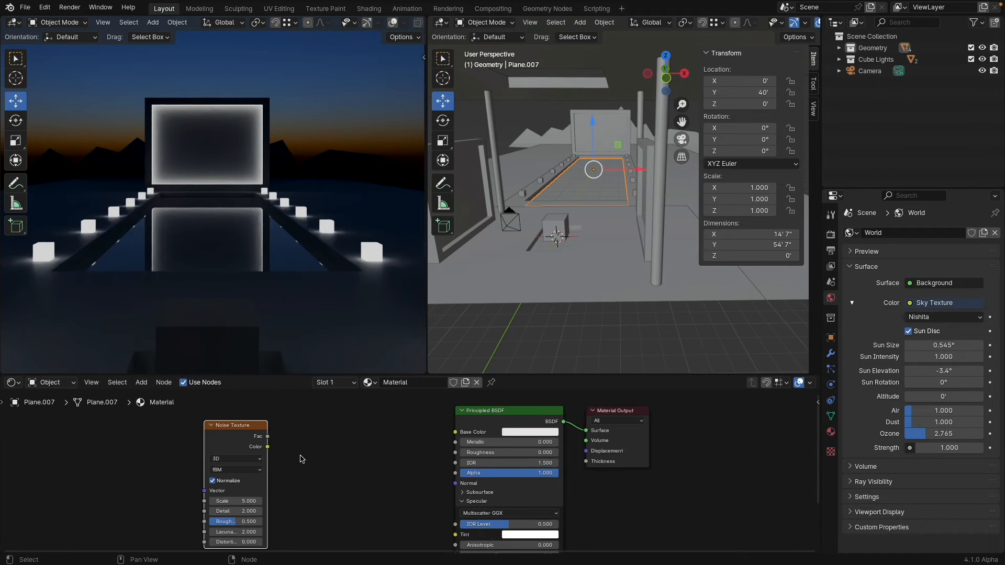
Link the Noise Texture's Color output to the Principled BSDF's Base Color and set the Specular IOR Level to 0
left_click_drag(265, 435, 468, 432)
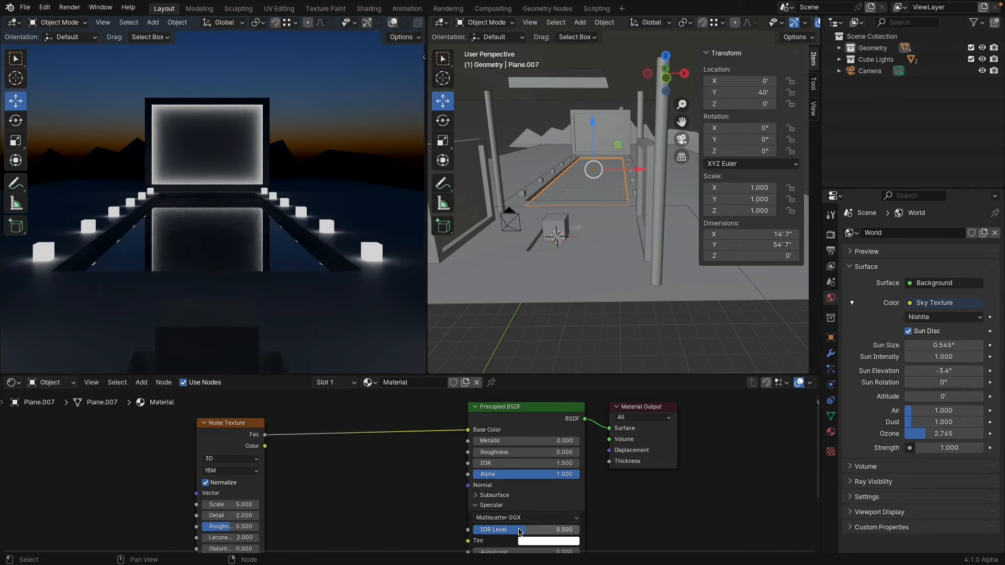
left_click_drag(520, 531, 471, 531)
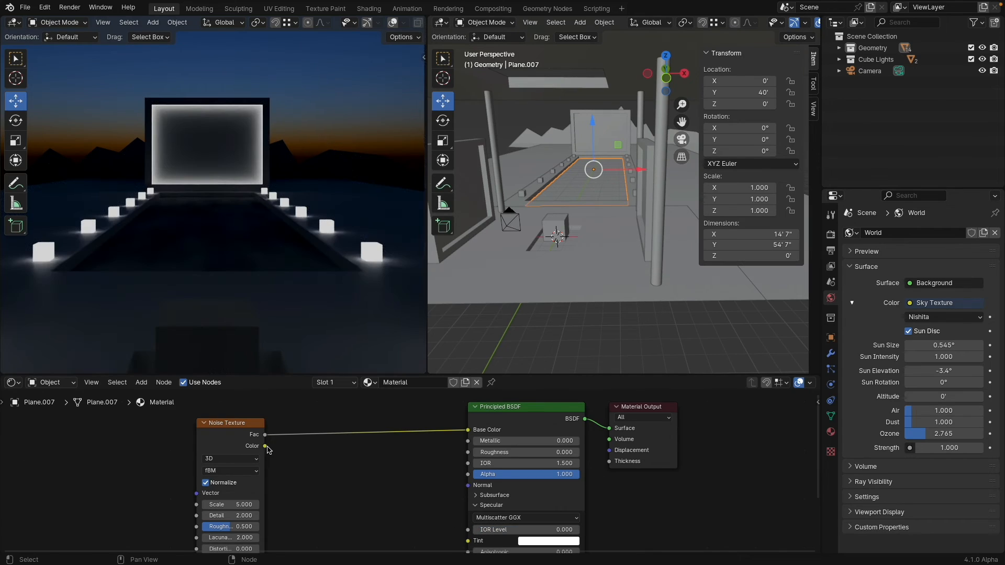
left_click_drag(265, 446, 467, 430)
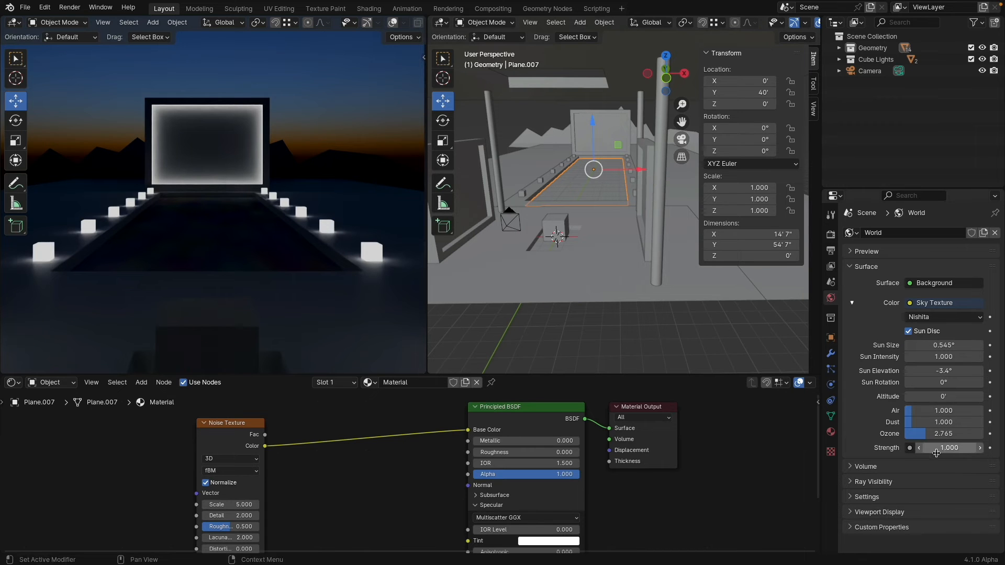
Raise the sky's Sun Elevation to 0.7° and set the Noise Texture's Scale to 11.3
left_click_drag(944, 372, 967, 371)
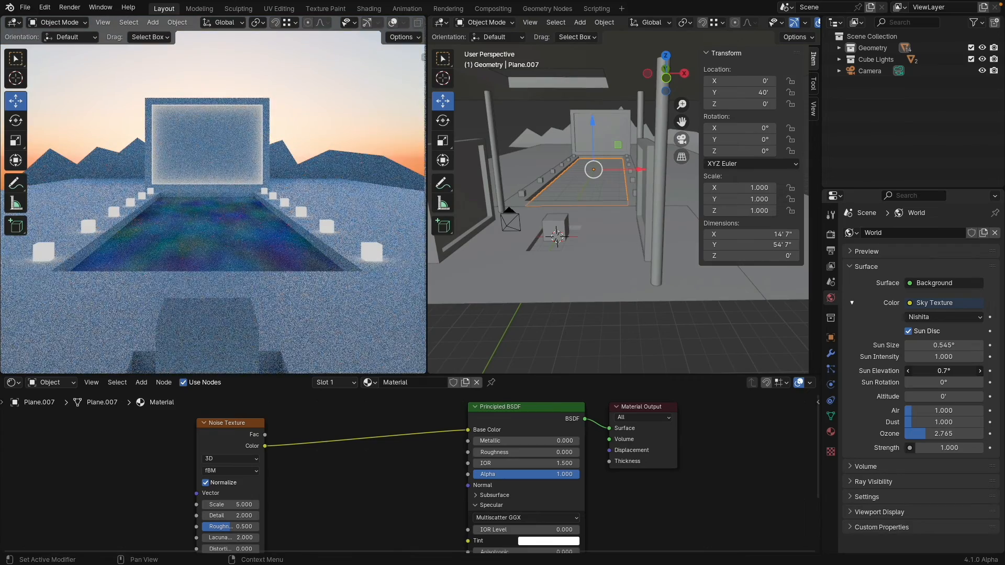
middle_click_drag(363, 482, 370, 450)
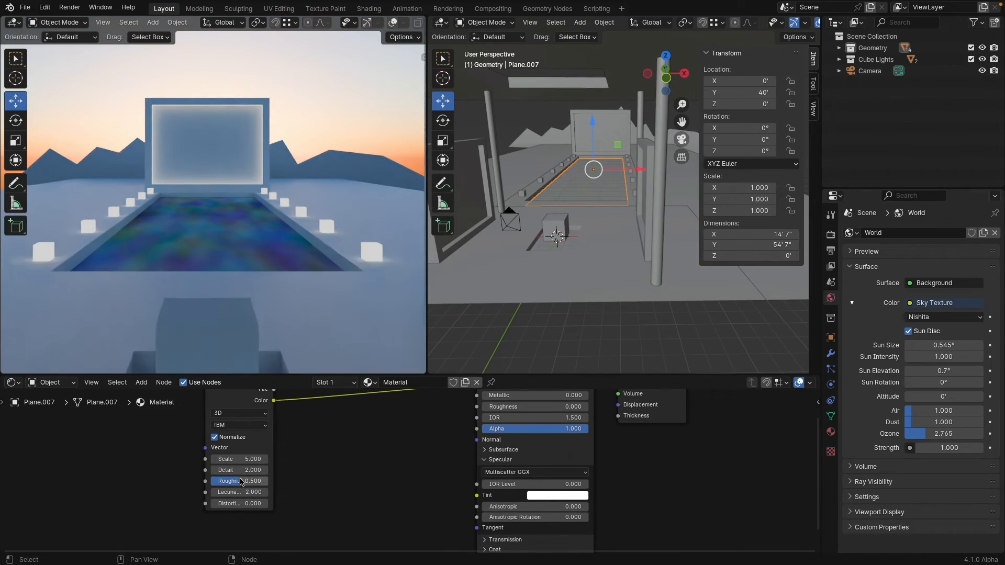
left_click_drag(247, 461, 280, 460)
Disconnect the Noise Texture from the Base Color and lower the sky's Sun Elevation to -1.8°
middle_click_drag(374, 466, 347, 478)
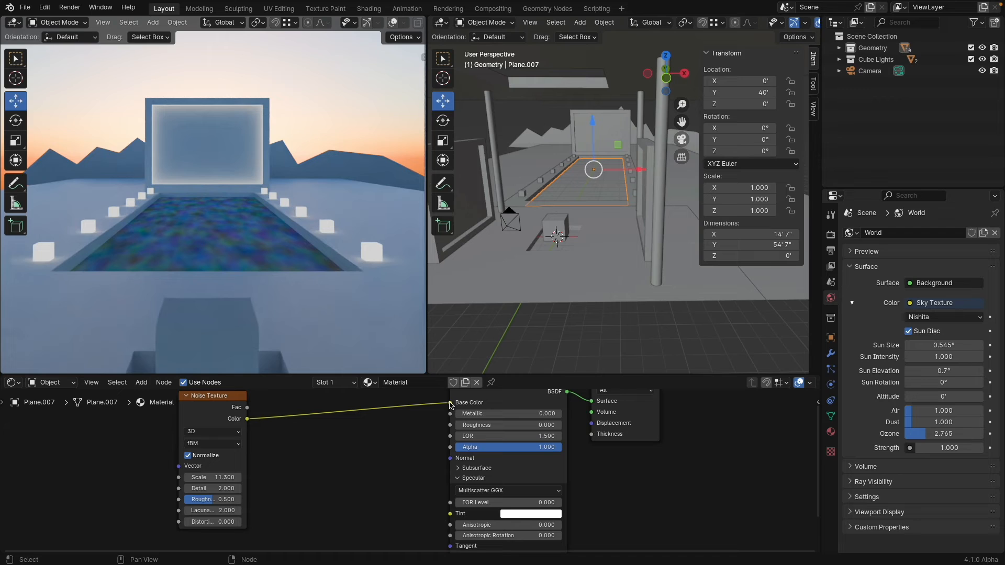
left_click_drag(450, 403, 361, 425)
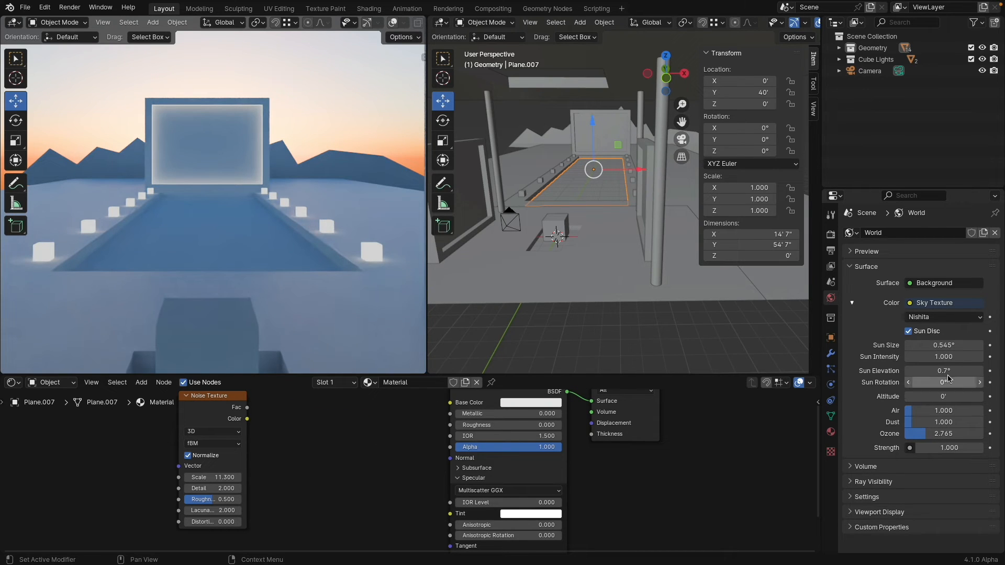
left_click_drag(945, 371, 914, 370)
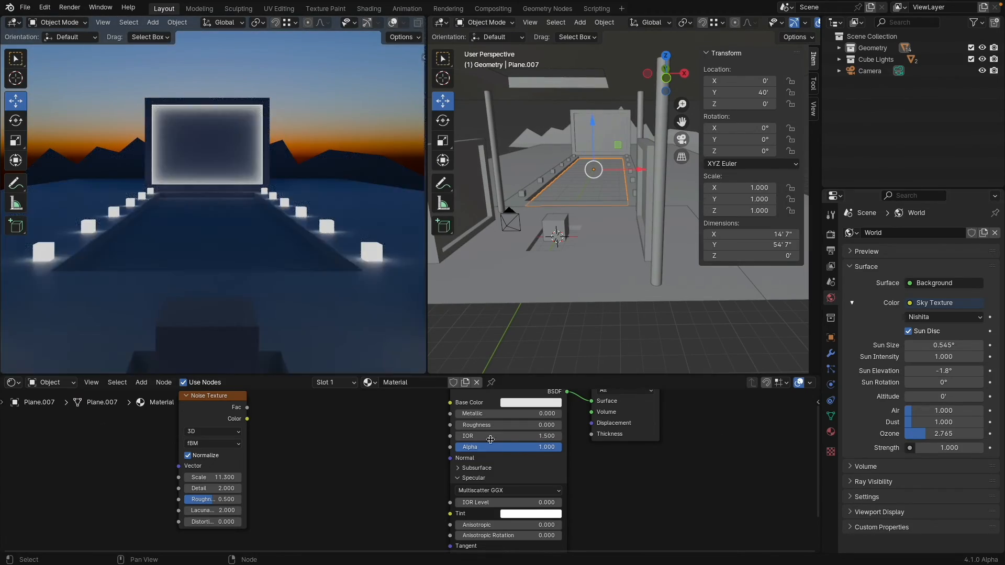
Set the Principled BSDF's Specular IOR Level to 0.5 for the reflective plane
left_click(488, 502)
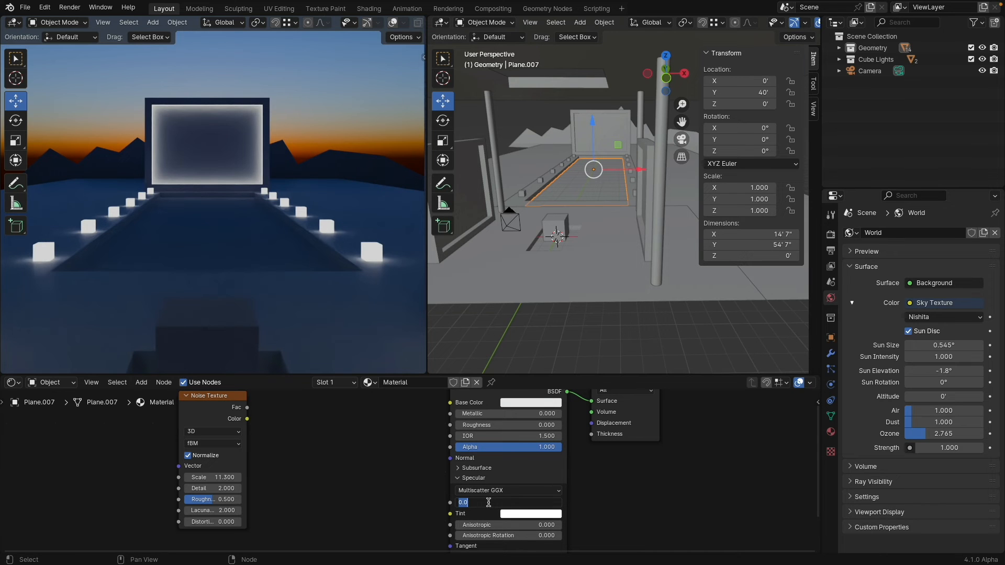
type("0.5")
key("Return")
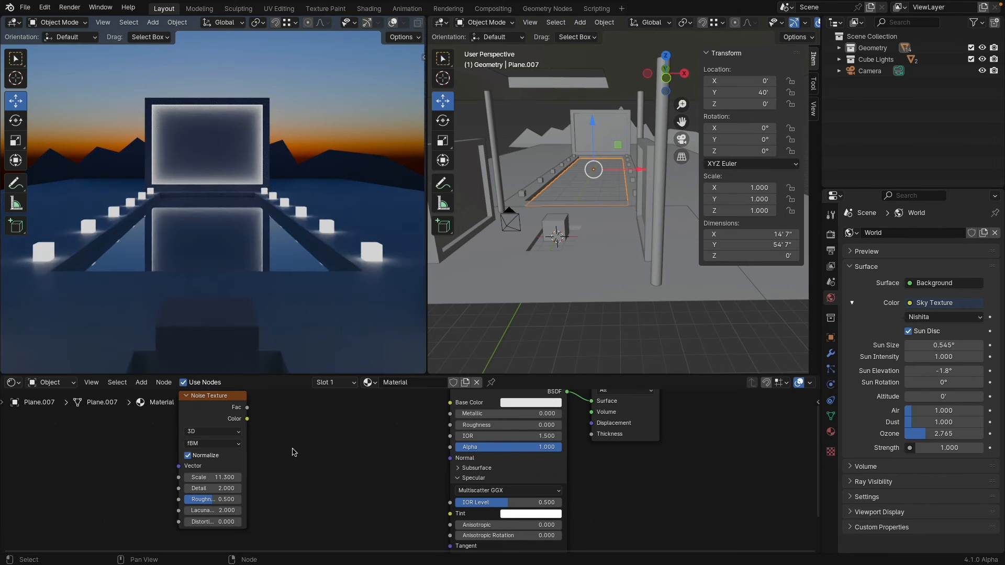
Add a Bump node, feeding the noise Fac output into its Height and its Normal output into the Principled BSDF's Normal
key("shift+a")
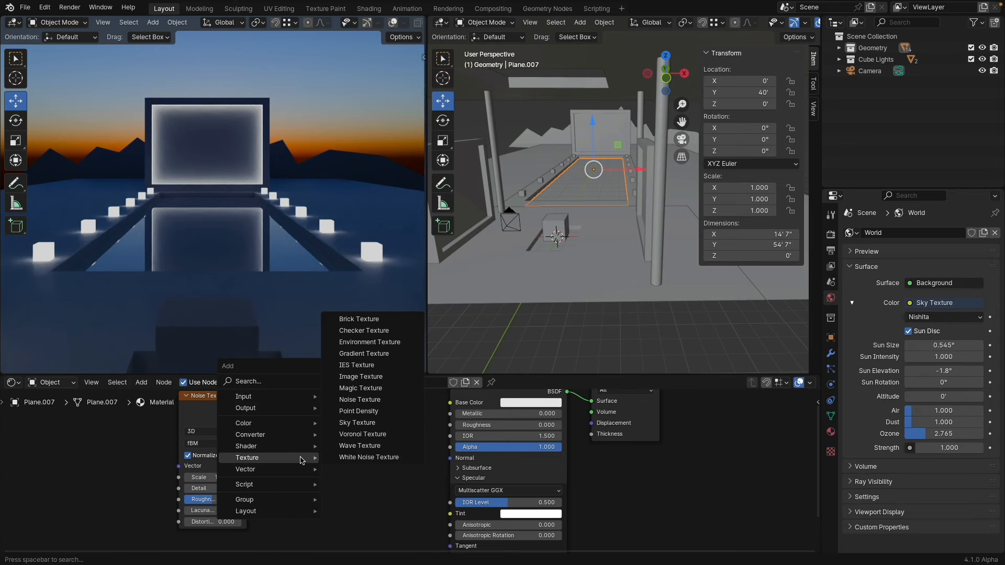
mouse_move(282, 435)
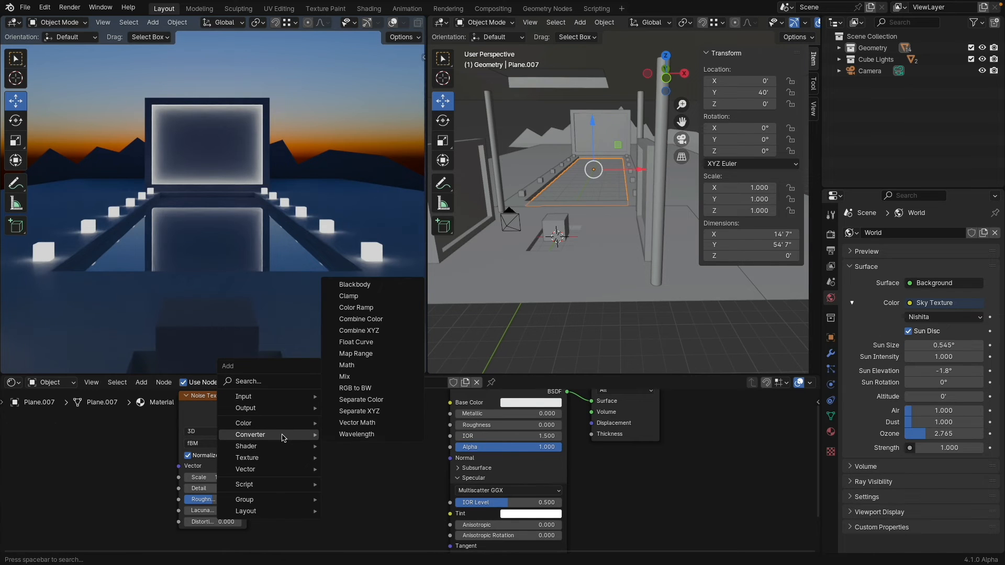
mouse_move(274, 472)
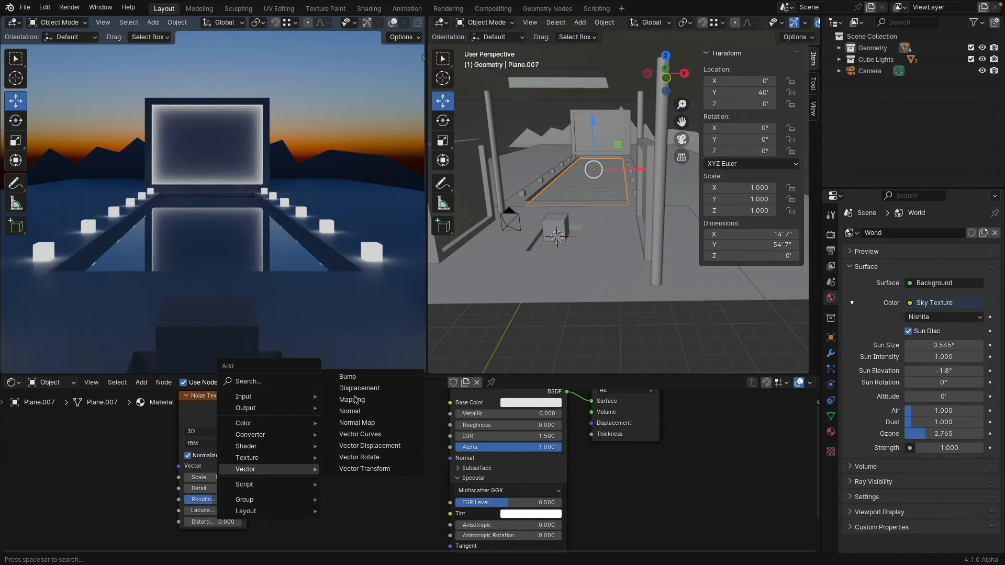
left_click(347, 376)
left_click(325, 423)
left_click_drag(247, 407, 318, 478)
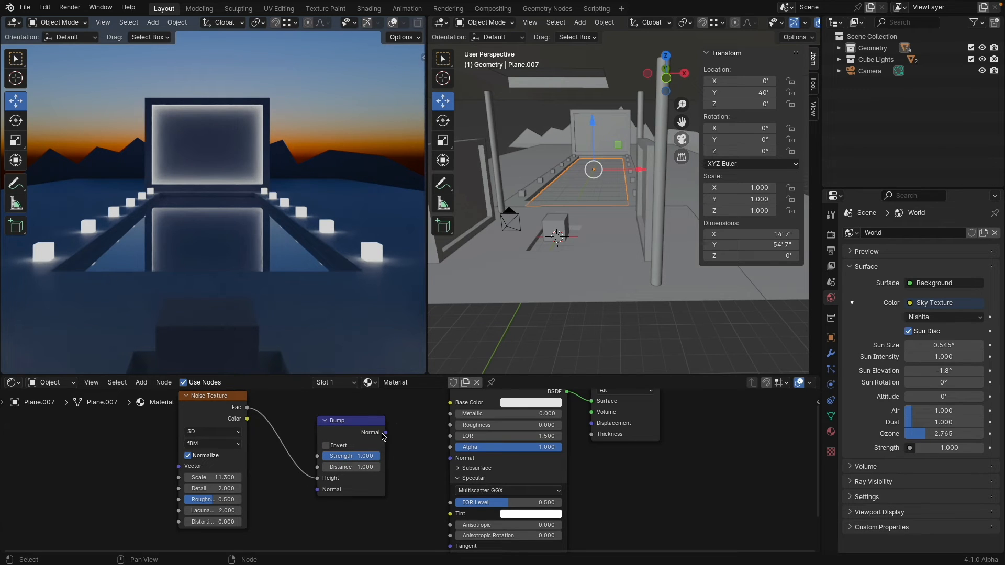
left_click_drag(385, 433, 449, 459)
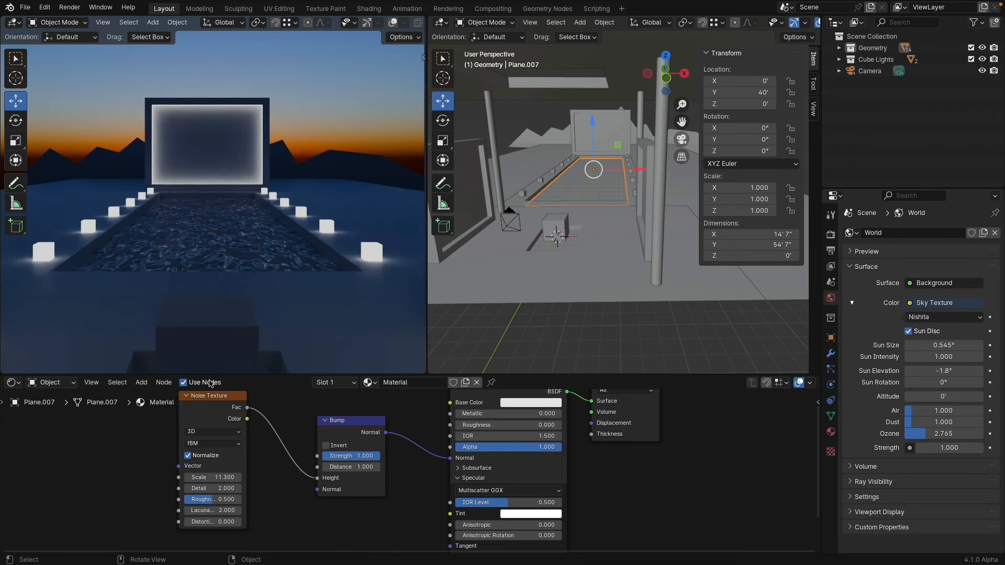
Set the Noise Texture's Scale to 20 for finer ripples on the plane
left_click(208, 477)
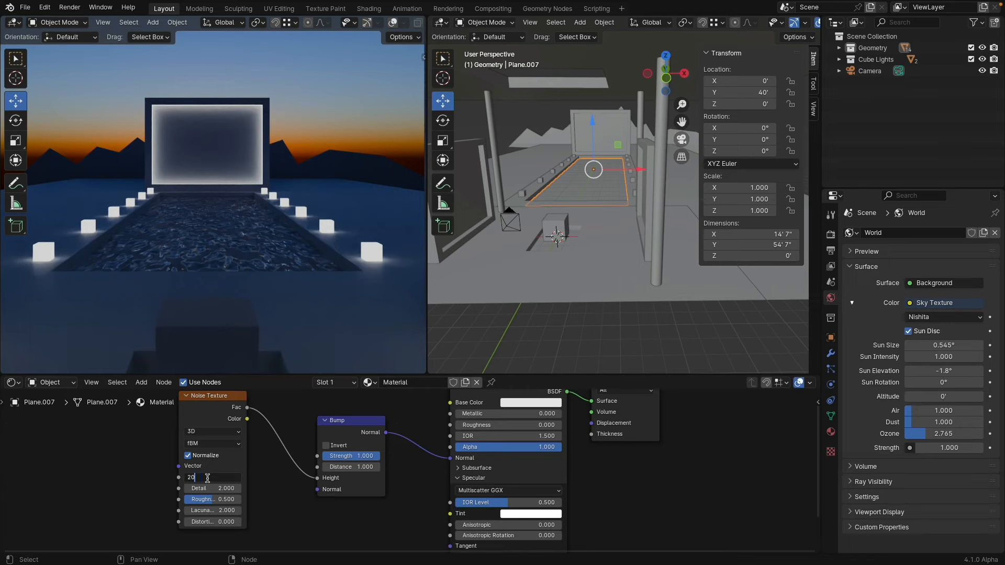
type("20")
key("Return")
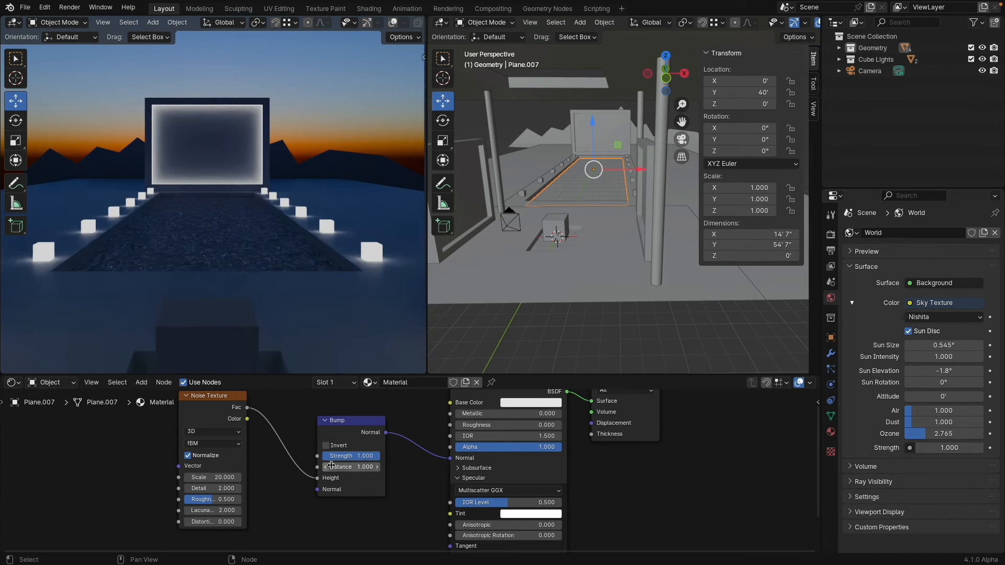
Try Bump Strength values of 0.1, 0.01 and 0.05 on the plane's ripples
left_click(338, 456)
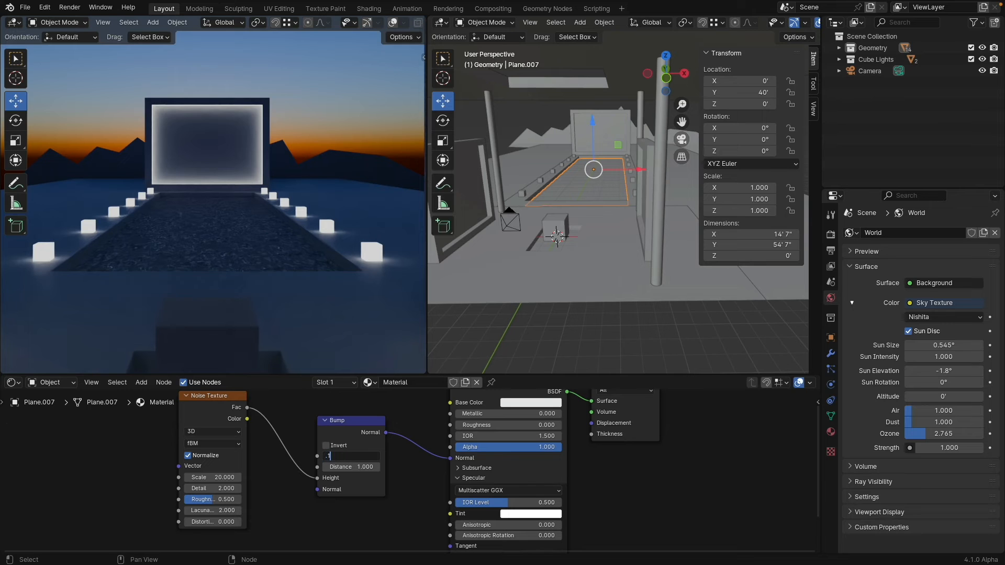
type(".1")
key("Return")
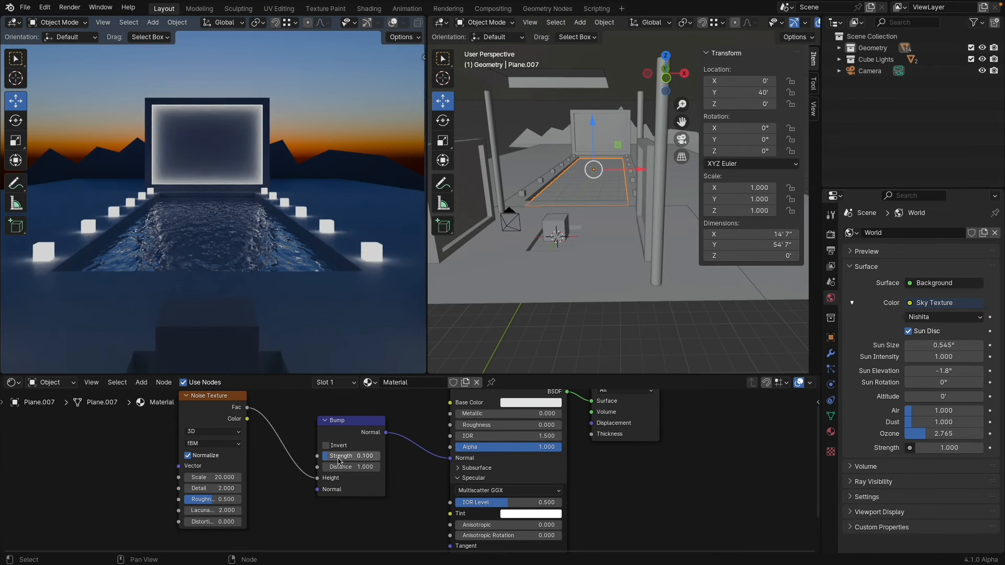
left_click(338, 458)
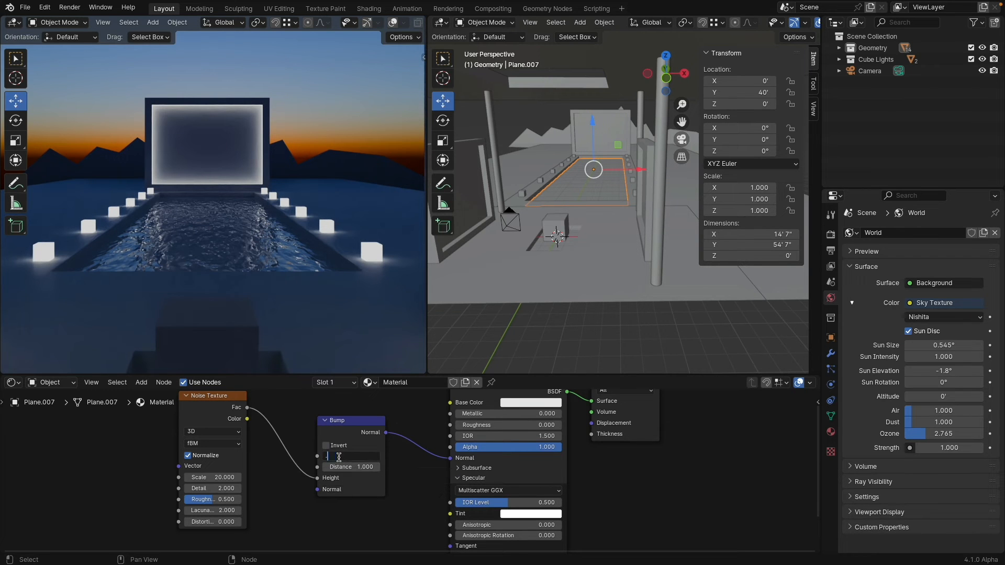
type(".01")
key("Return")
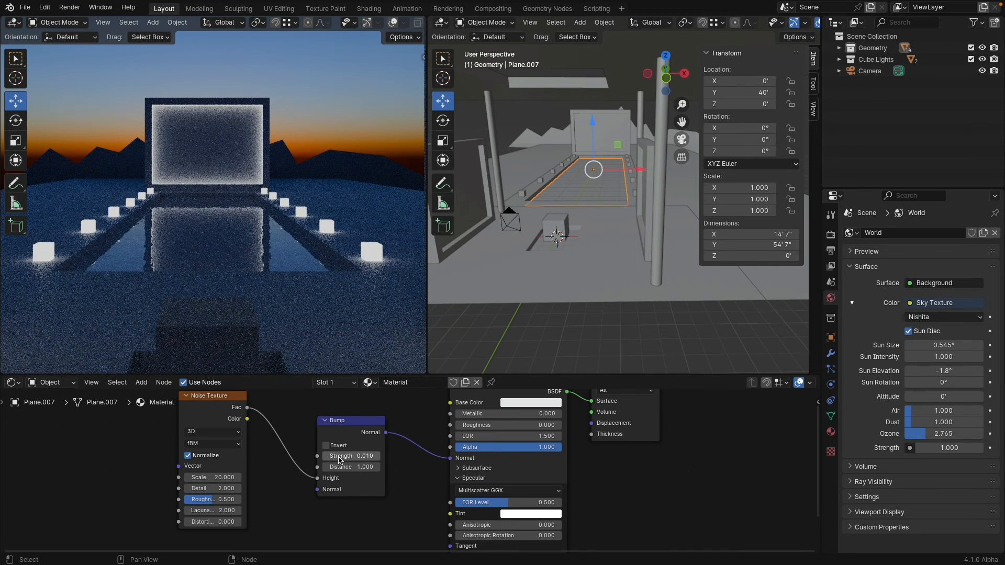
left_click(338, 457)
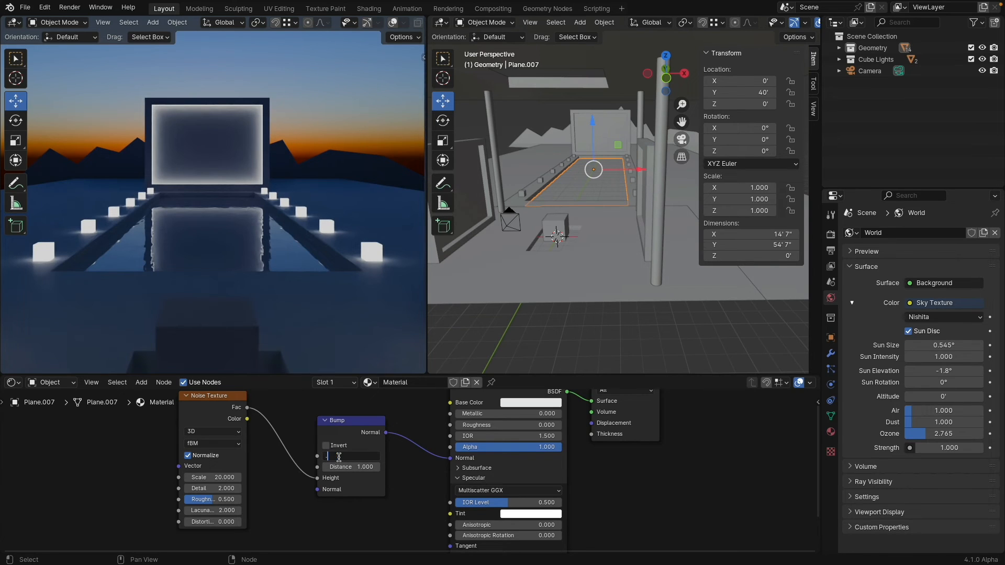
type(".05")
key("Return")
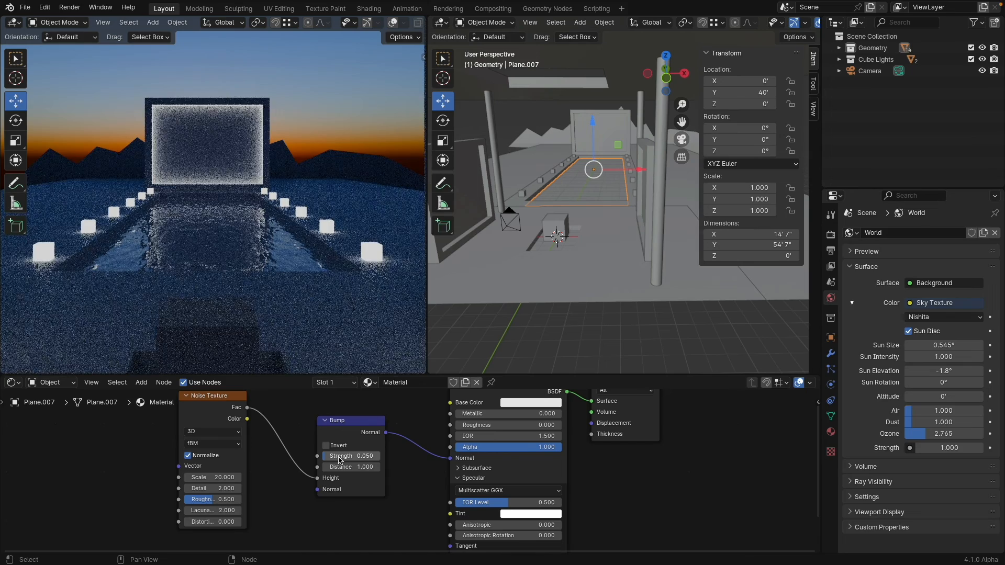
Set the Bump node's Strength to 0.02 and check the ripples from the full camera view
left_click(339, 457)
type(".0")
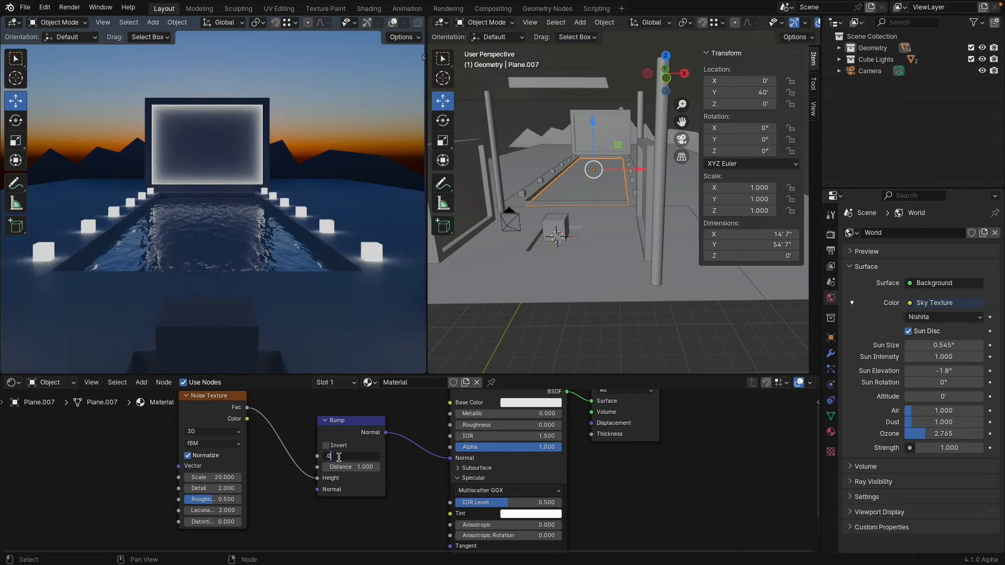
type("2")
key("Return")
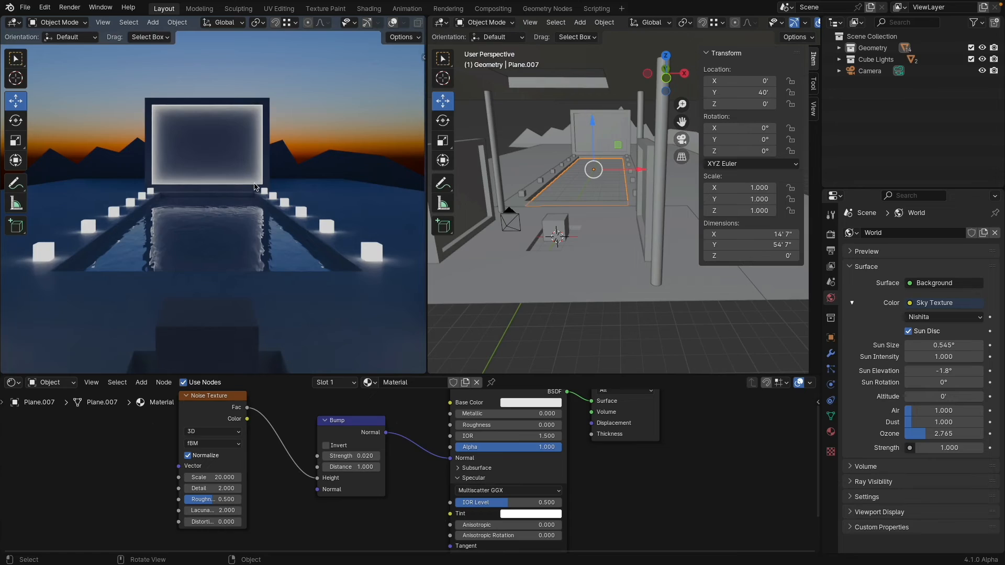
scroll(274, 279, "down", 3)
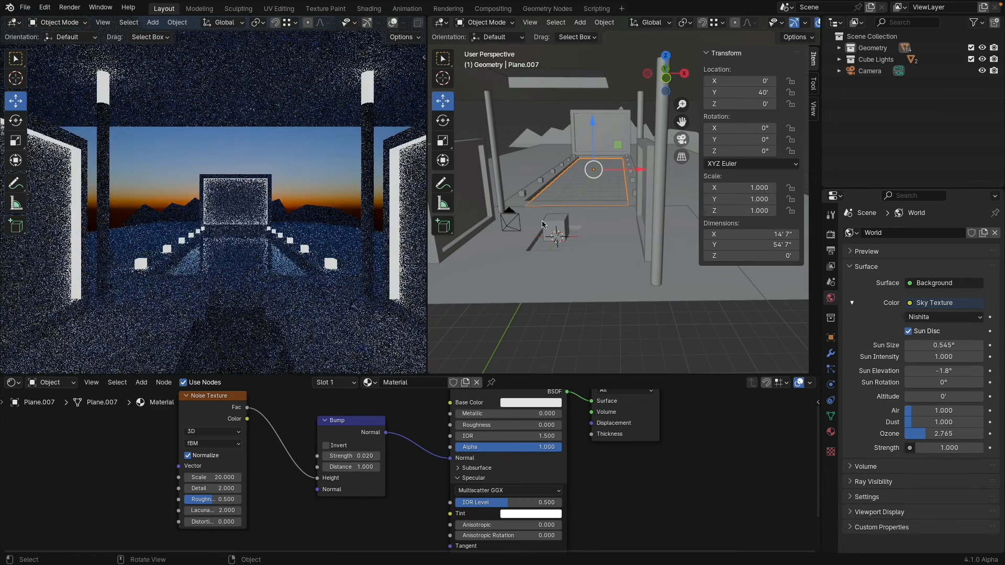
Assign the Base material to the lower inner face of the large glowing frame at the far end of the pool
middle_click_drag(559, 210, 525, 244)
scroll(525, 245, "down", 4)
middle_click_drag(618, 141, 538, 159, "shift")
scroll(552, 211, "up", 3)
left_click(552, 211)
scroll(556, 222, "up", 2)
key("Tab")
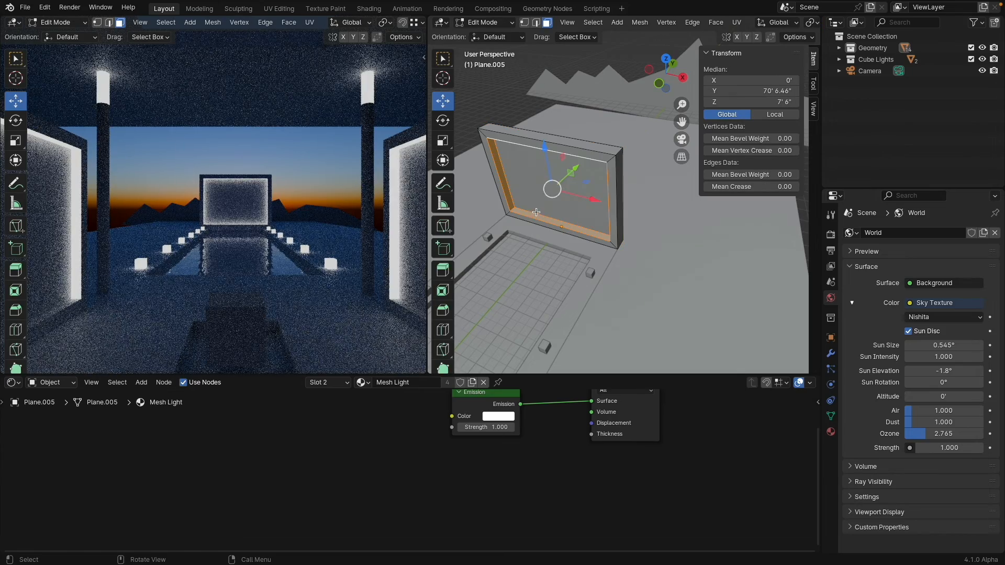
left_click(557, 223)
left_click(345, 385)
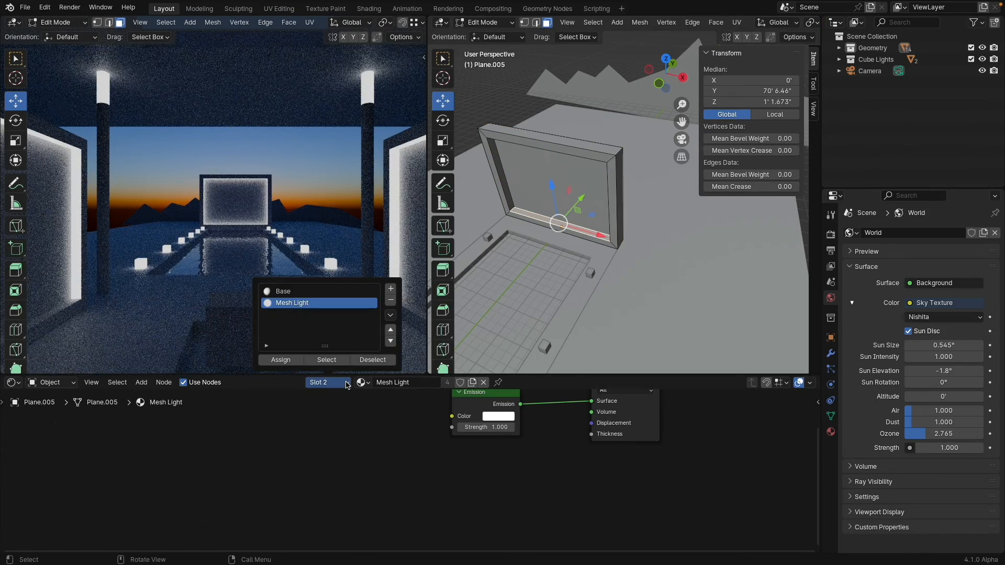
left_click(291, 294)
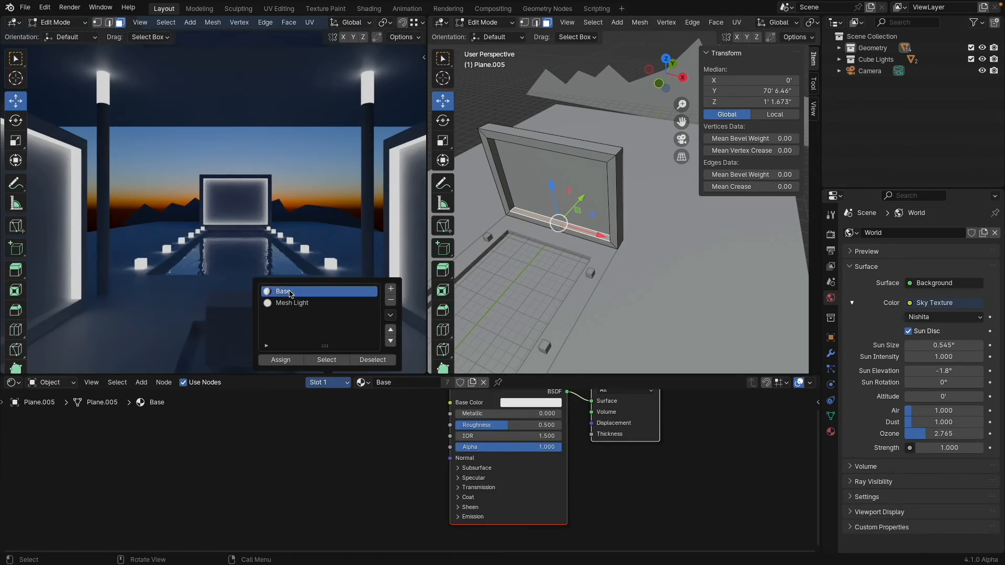
left_click(287, 361)
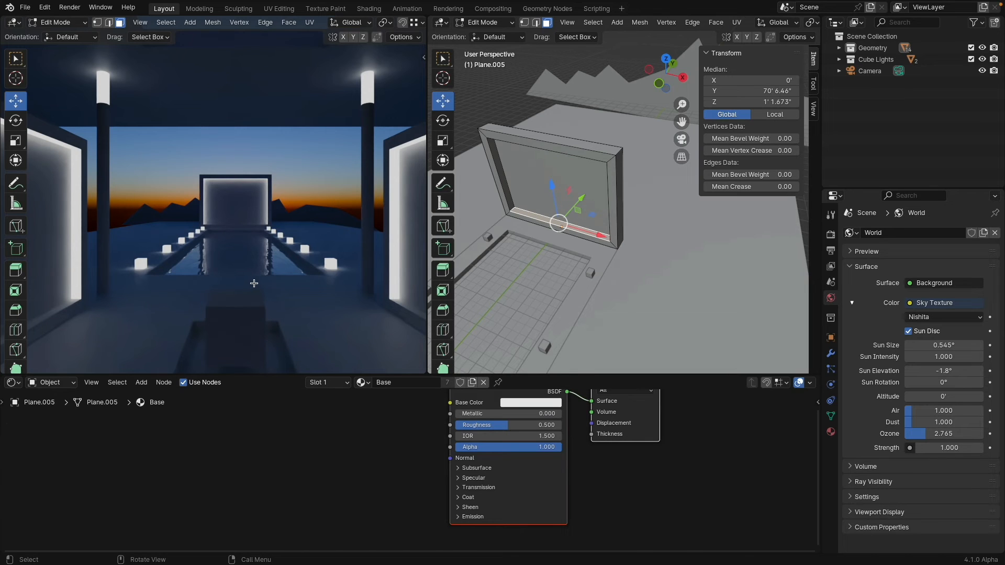
scroll(533, 247, "down", 2)
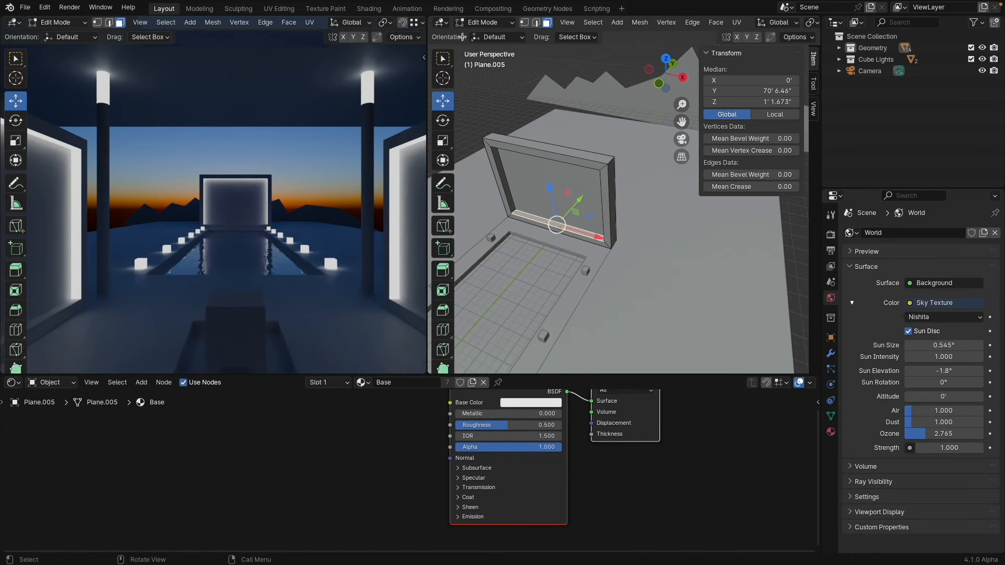
Return to Object Mode, add an area light and move it along Y to about 38', over the pool
left_click(477, 22)
left_click(478, 35)
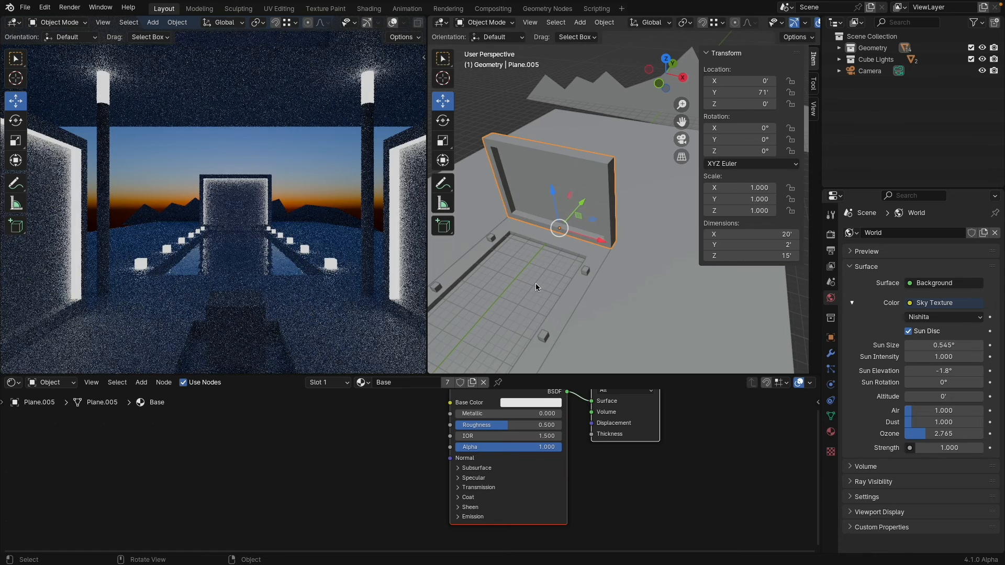
scroll(572, 234, "down", 4)
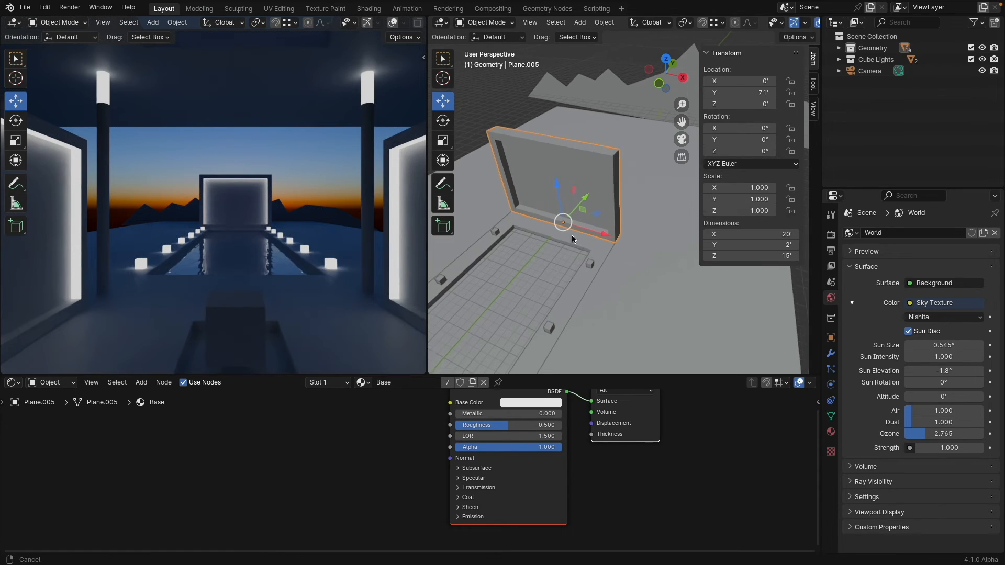
scroll(543, 227, "down", 3)
middle_click_drag(574, 214, 539, 196, "shift")
key("shift+a")
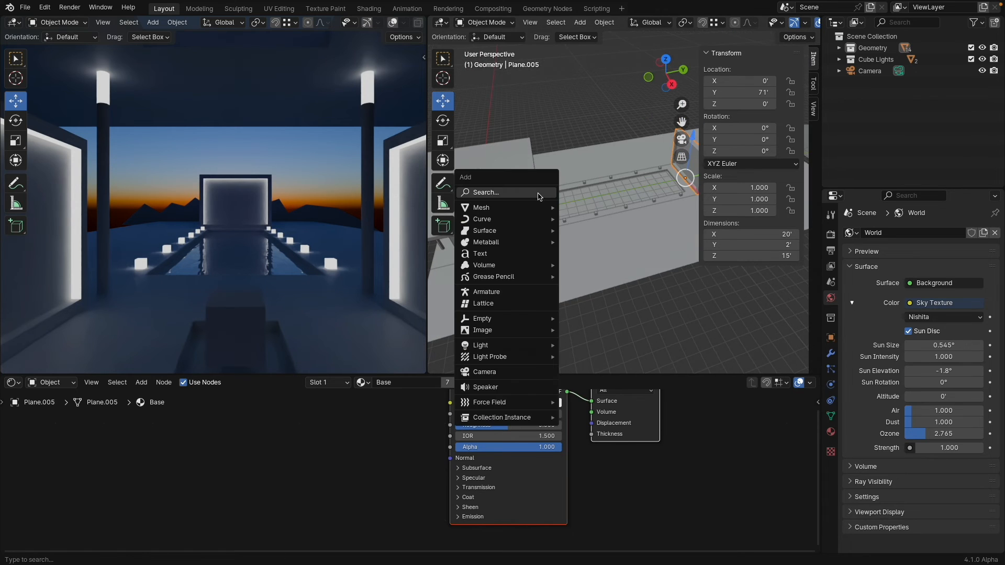
mouse_move(499, 348)
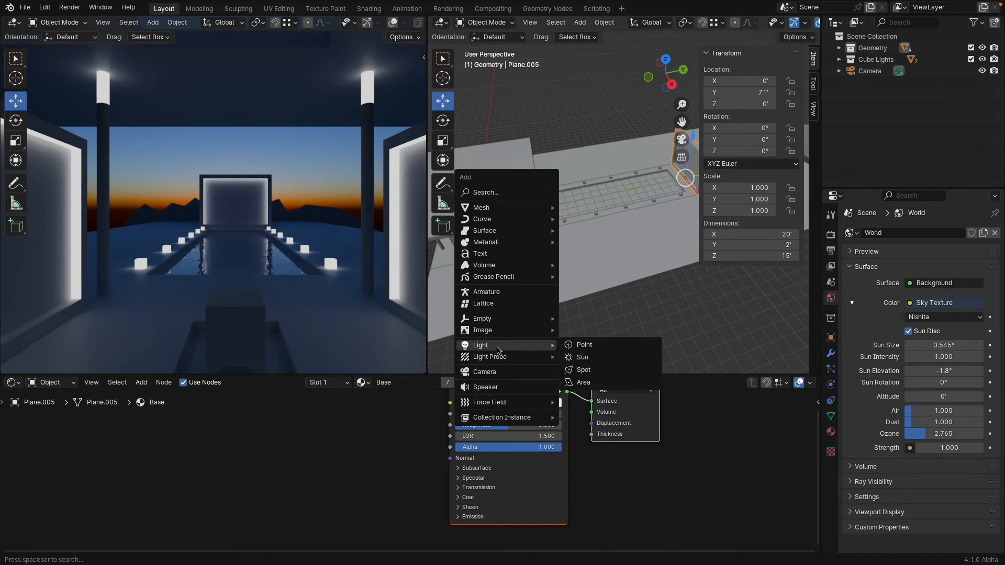
left_click(583, 383)
key("g")
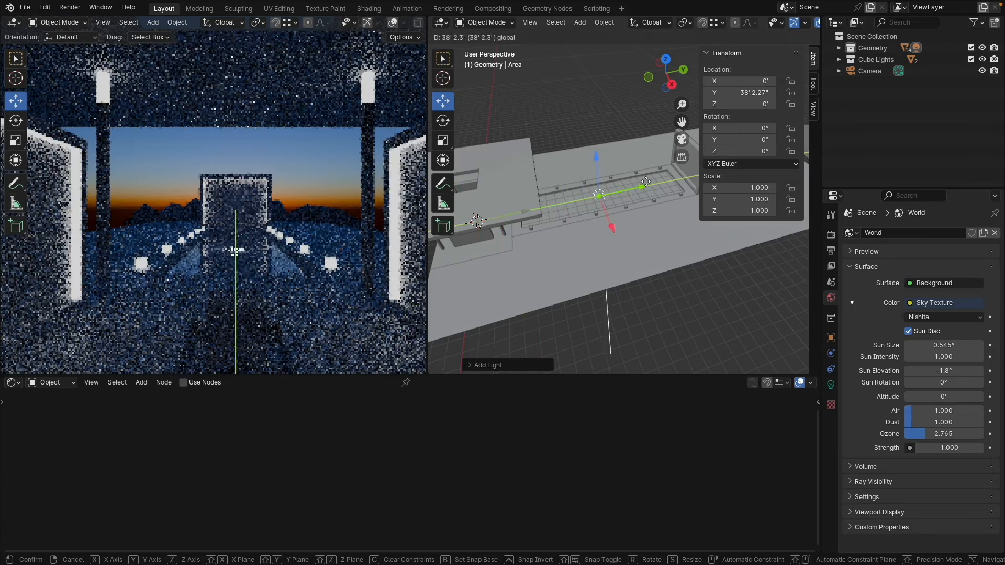
Set the area light's Y rotation to -90° so it shines sideways across the pool
middle_click_drag(616, 221, 654, 205)
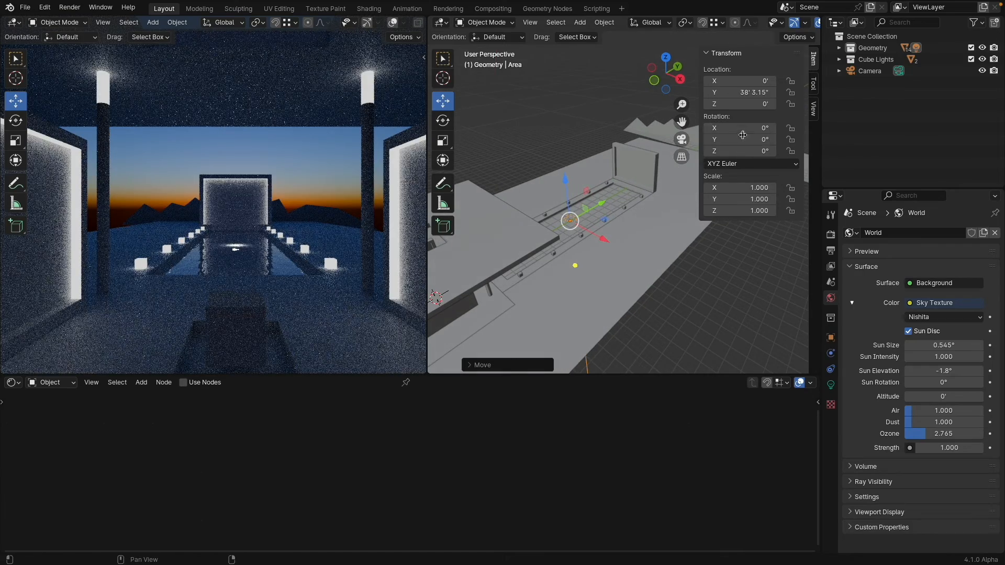
left_click_drag(742, 139, 727, 139)
left_click(758, 138)
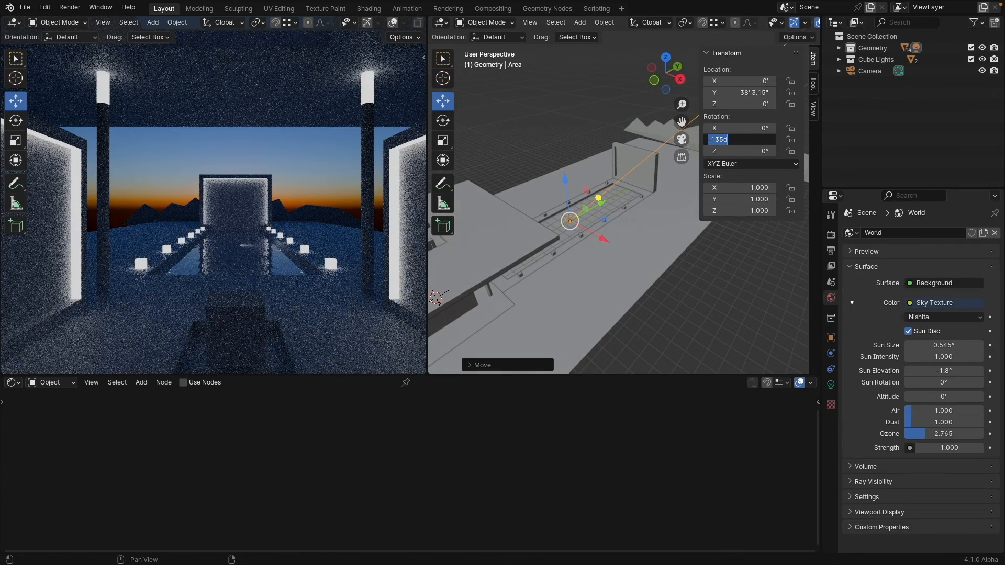
type("-90")
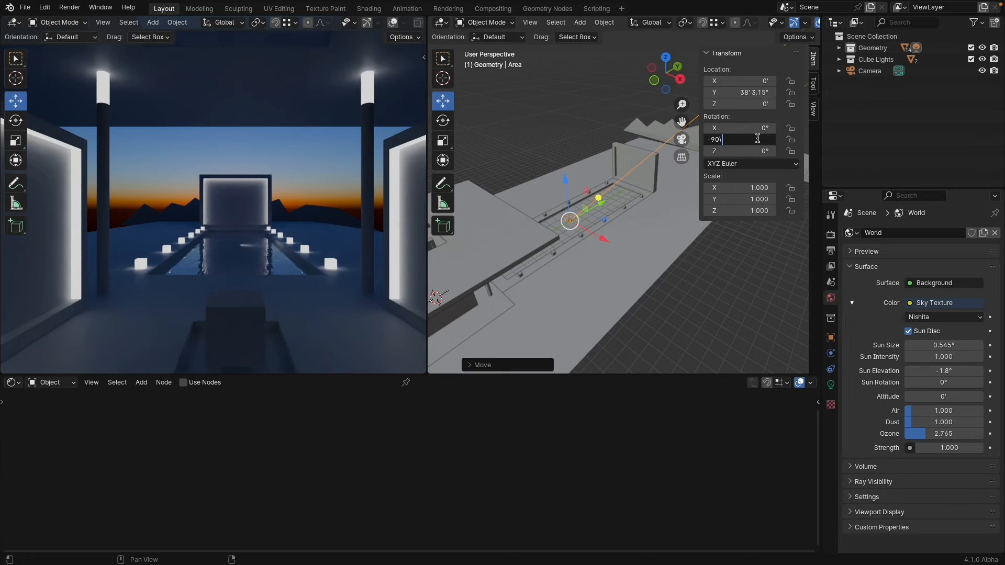
key("Return")
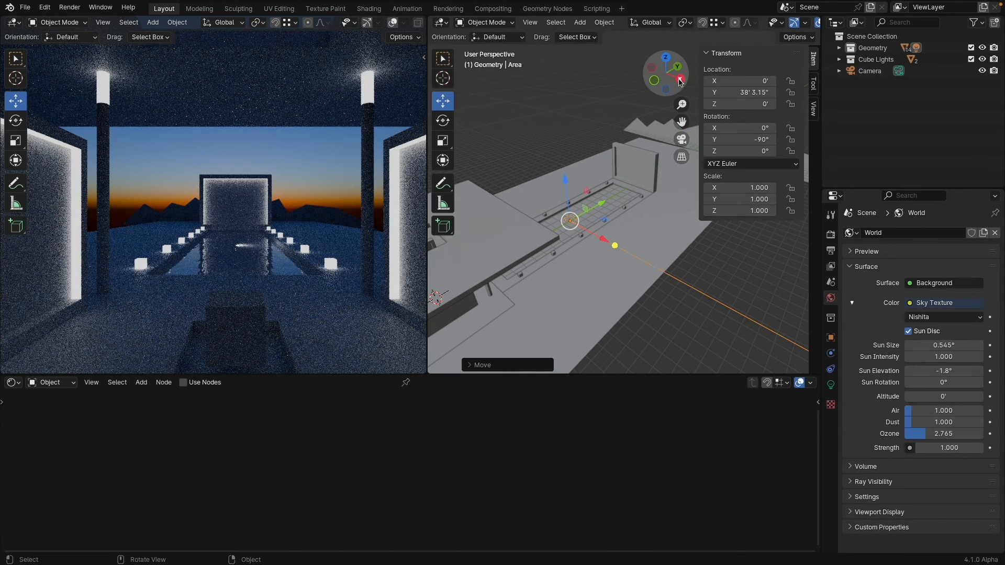
In the right orthographic view, lower the area light to a Z of about -1' 6", inside the pool's depth
left_click(680, 78)
scroll(616, 256, "up", 5)
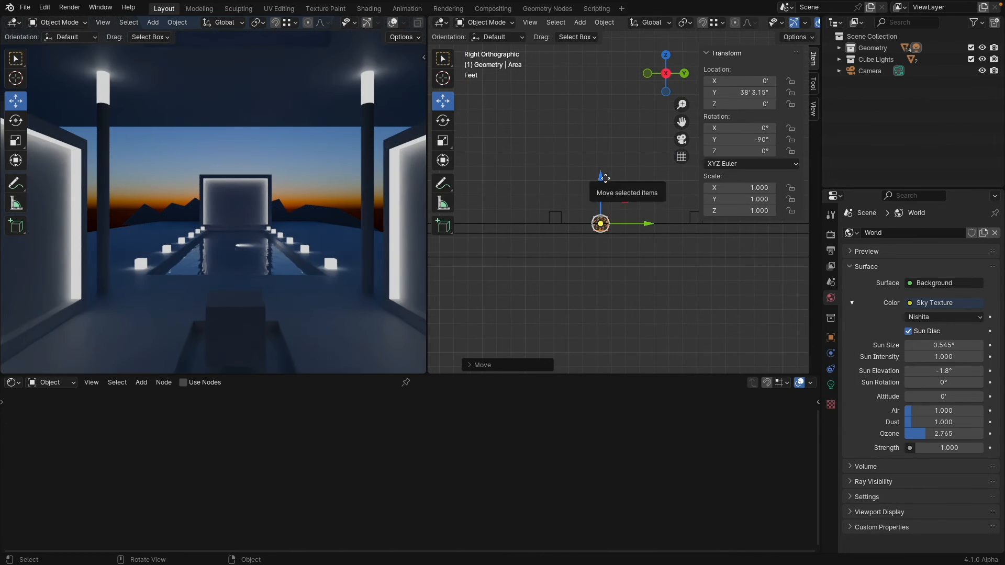
left_click_drag(599, 178, 608, 202)
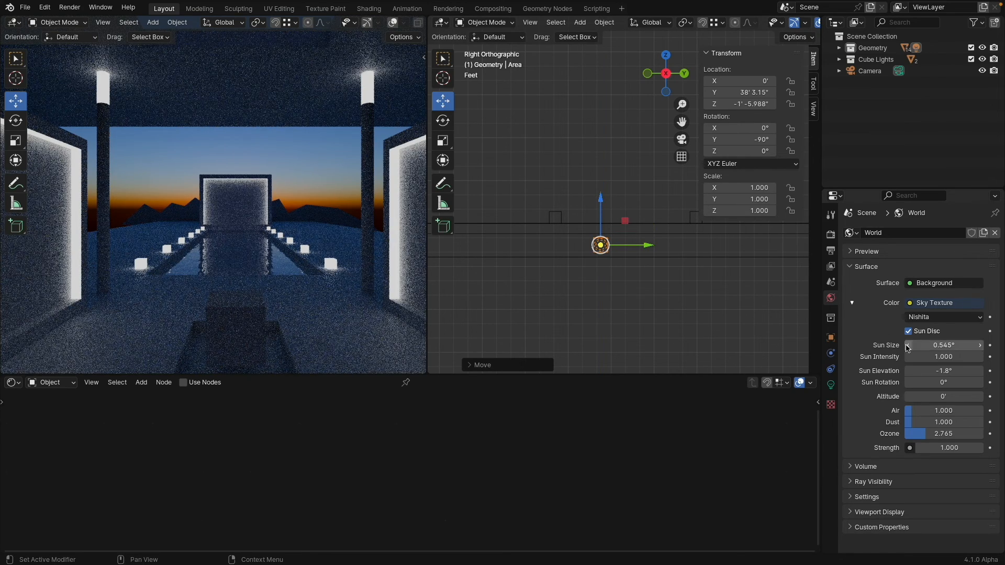
Change the area light's shape to Rectangle and set its Size Y to 50'
left_click(830, 385)
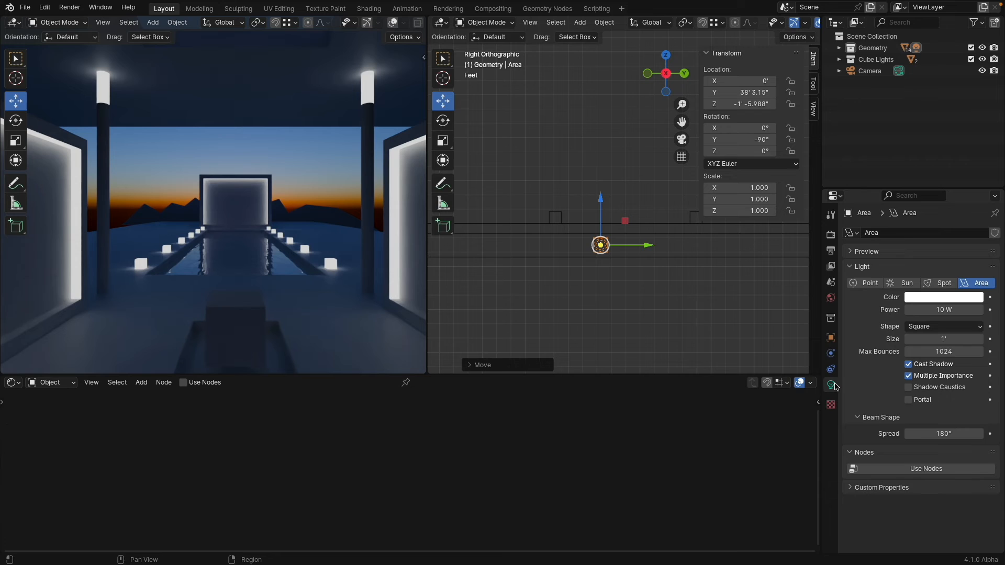
left_click(930, 327)
left_click(935, 354)
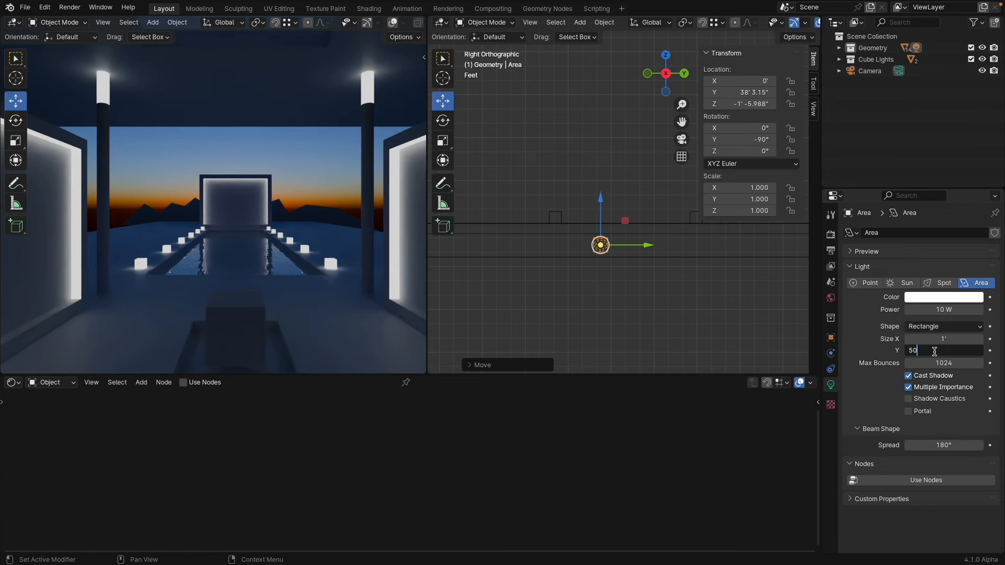
key("Return")
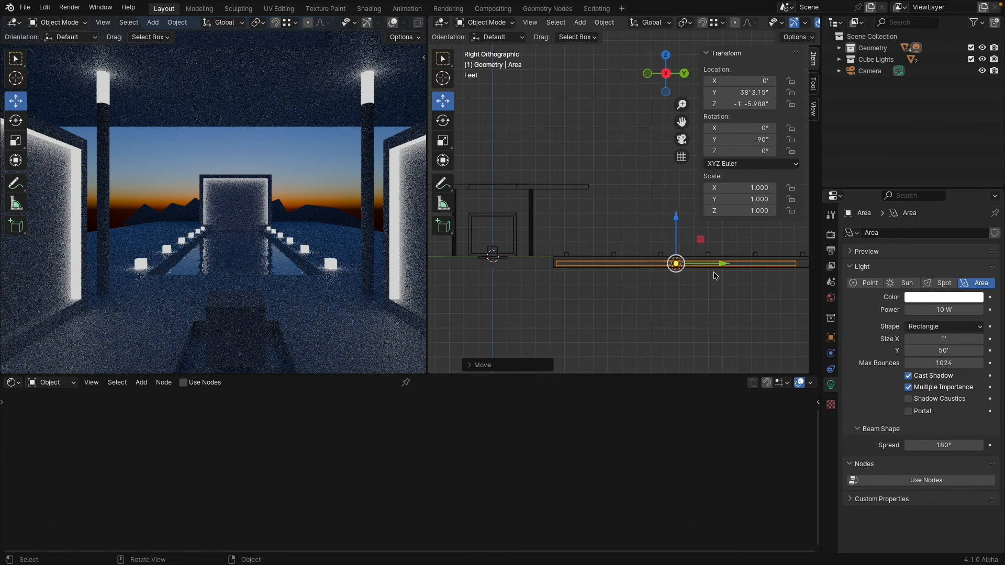
Set the area light's Size Y to 52' and center it along the pool at a Y location of about 40'
middle_click_drag(767, 279, 626, 281, "shift")
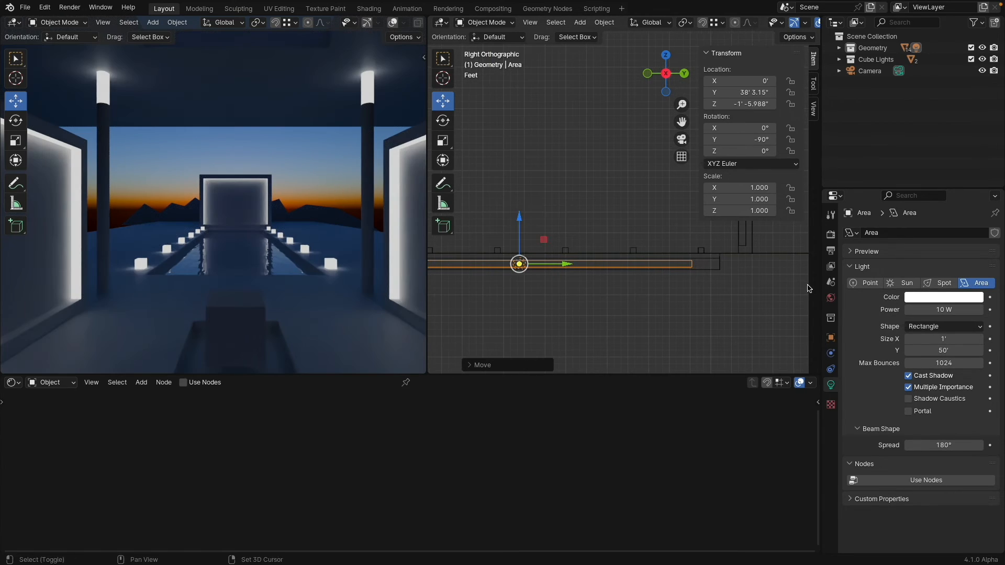
left_click(933, 350)
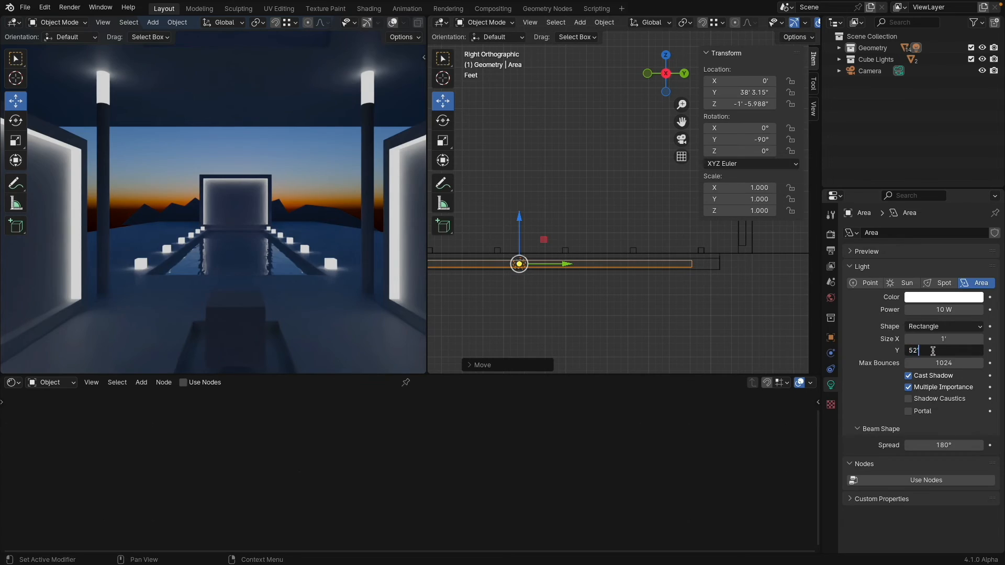
type("52")
key("Return")
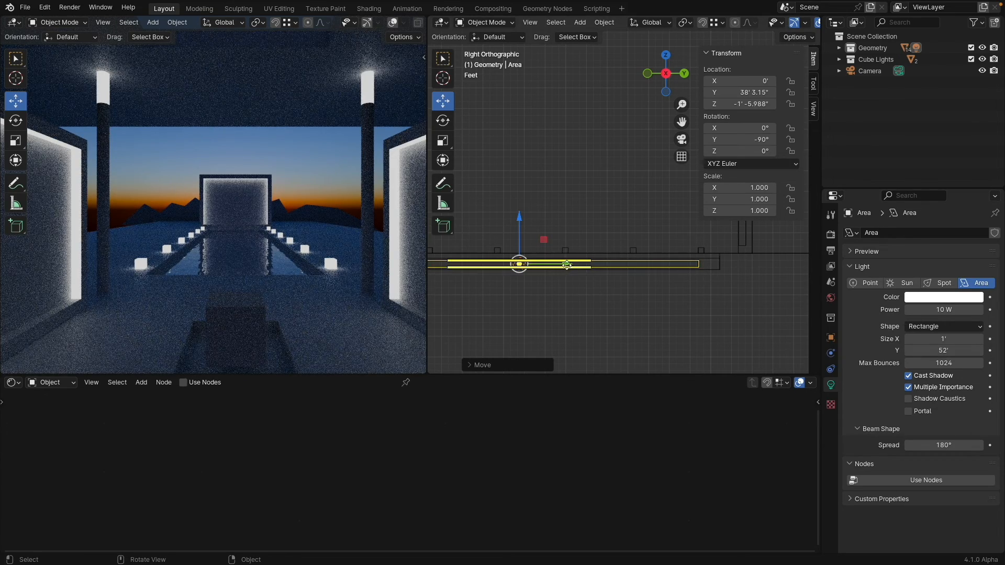
left_click_drag(566, 265, 578, 266)
key("ctrl+z")
middle_click_drag(558, 299, 611, 304, "shift")
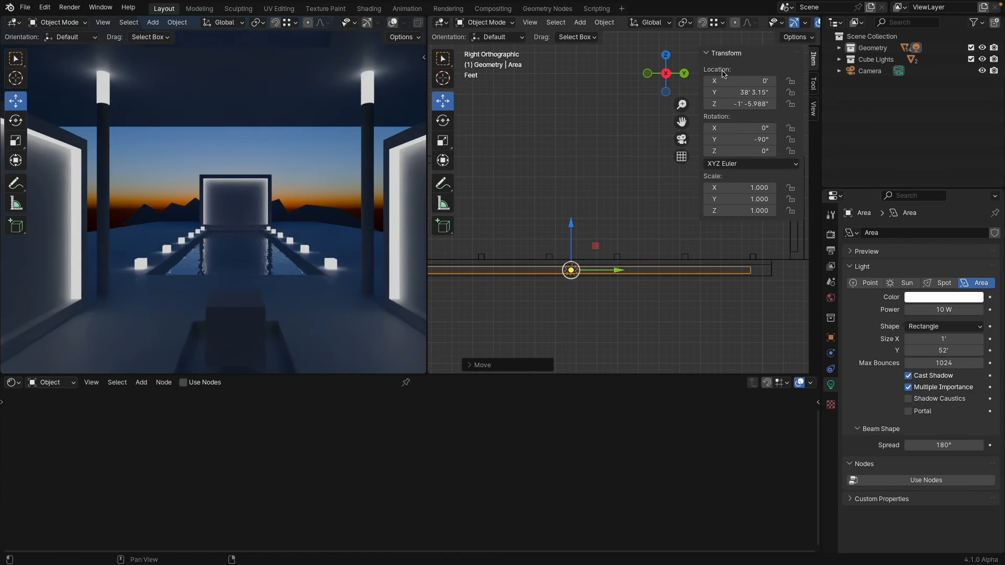
left_click_drag(725, 93, 739, 92)
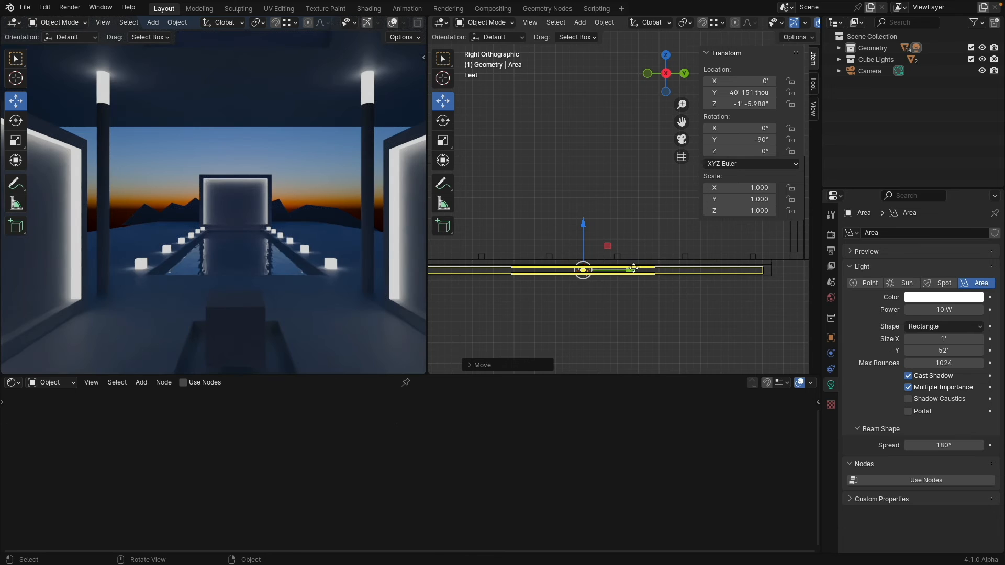
Set the area light's Size Y to 54' to span the pool, and undo a trial move of the light
scroll(619, 305, "down", 3)
scroll(619, 305, "up", 2)
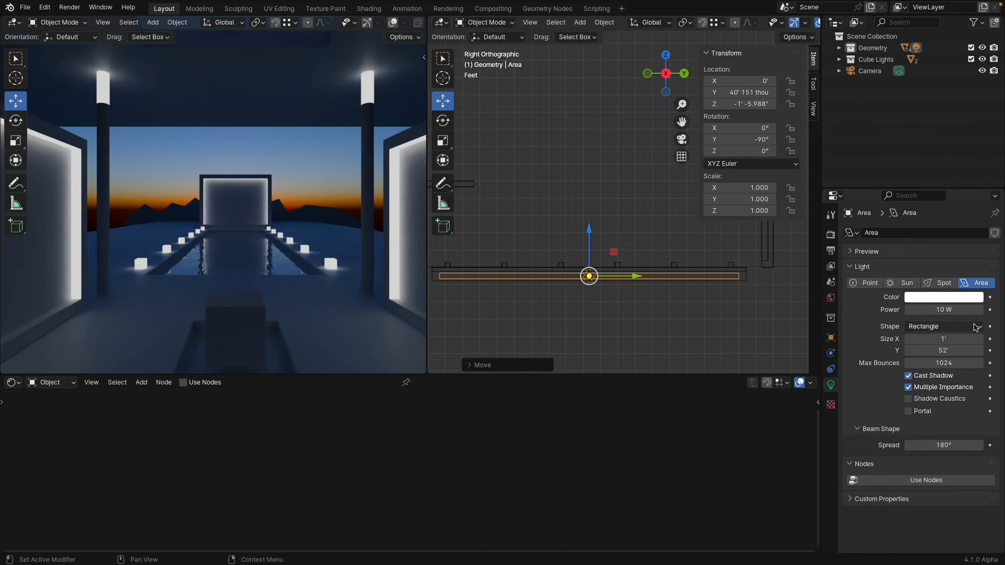
left_click(940, 350)
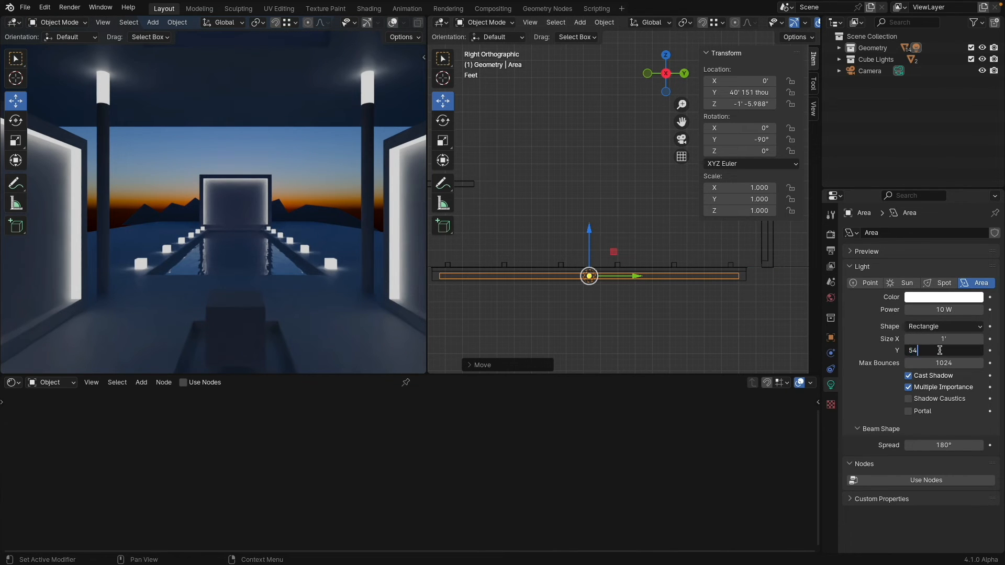
key("Return")
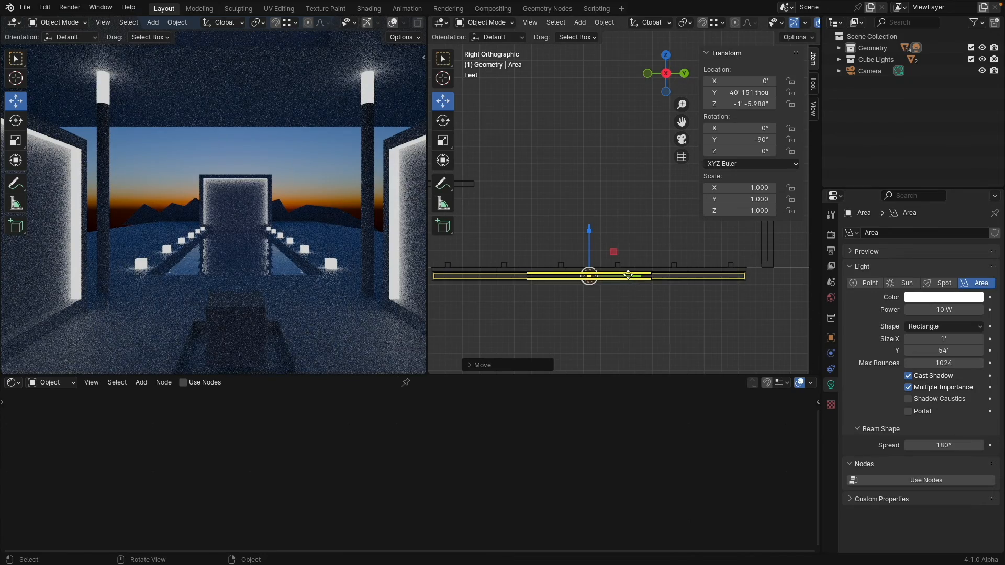
left_click_drag(628, 276, 628, 266)
key("ctrl+z")
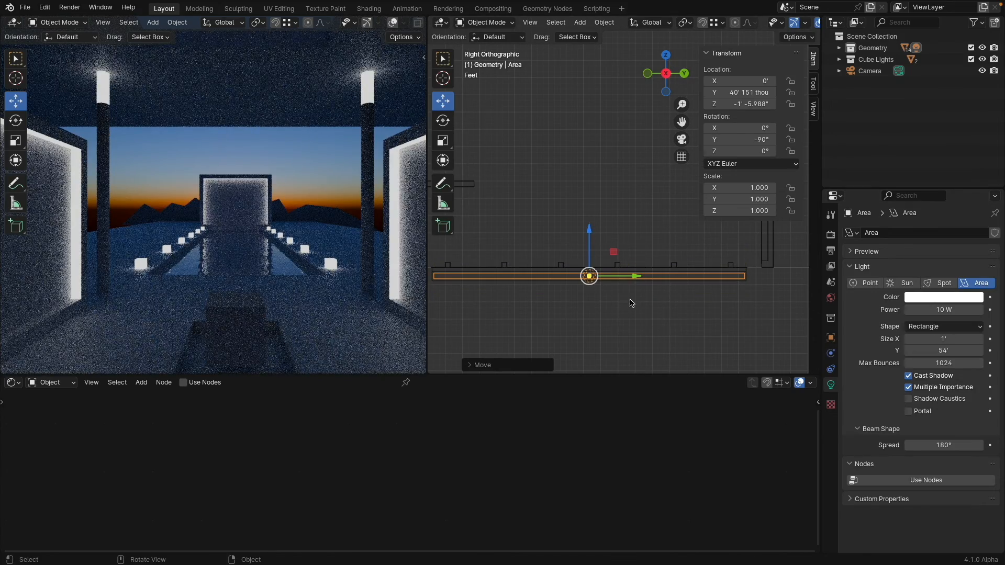
Set the area light's Size X to 3" and raise the strip to a Z of about -1' 0.9"
scroll(698, 280, "up", 3)
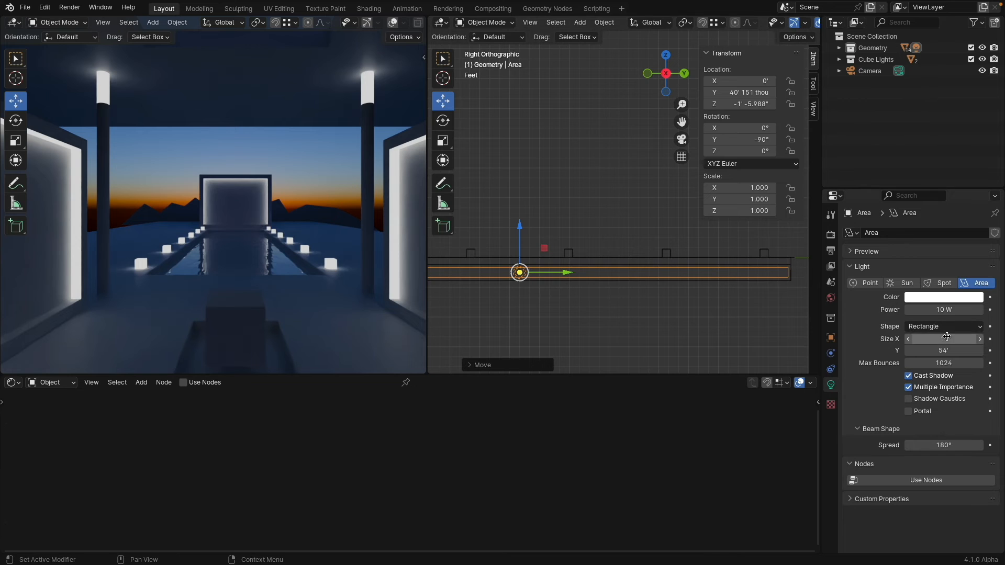
left_click(945, 339)
type("6'")
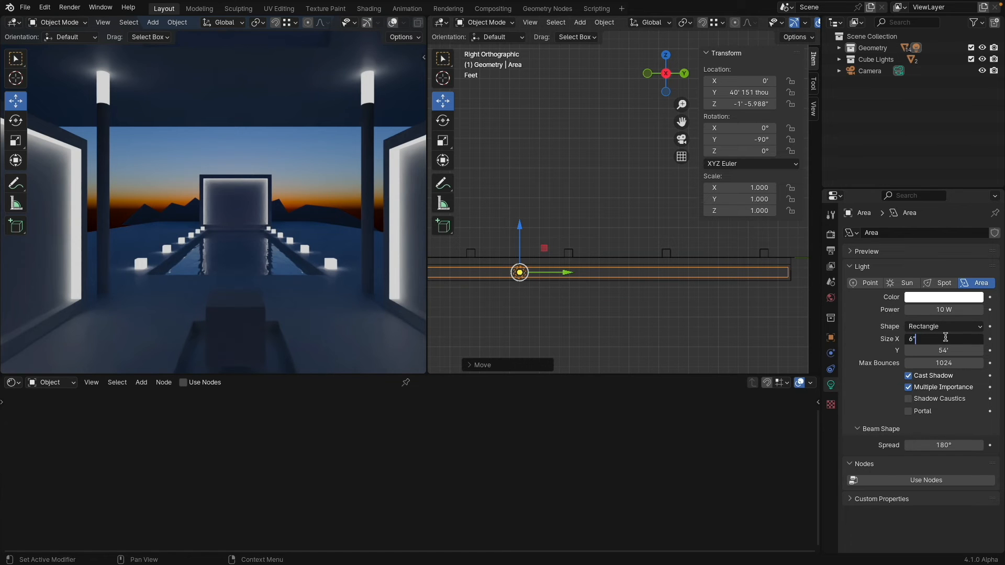
type("3")
key("Return")
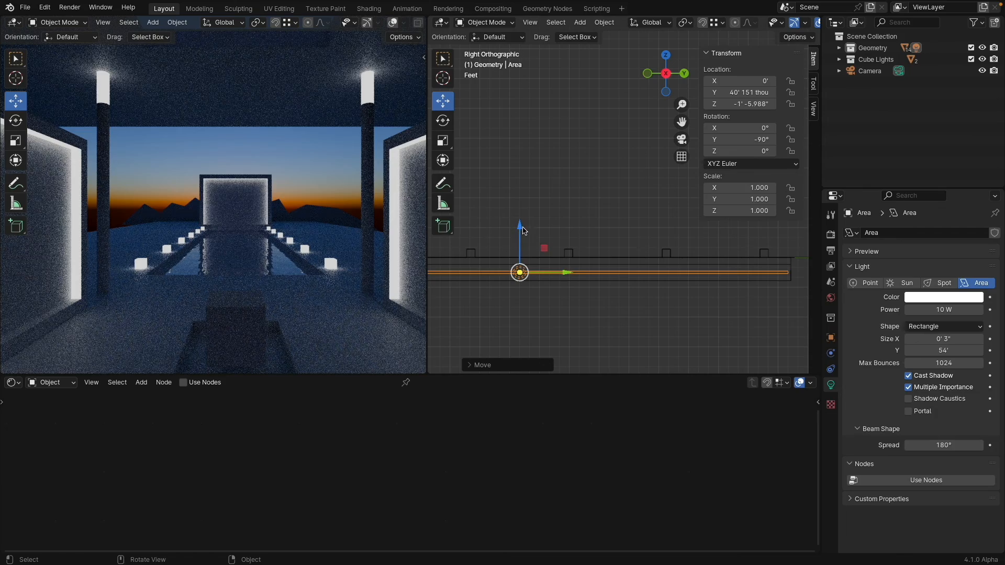
left_click_drag(521, 228, 521, 222)
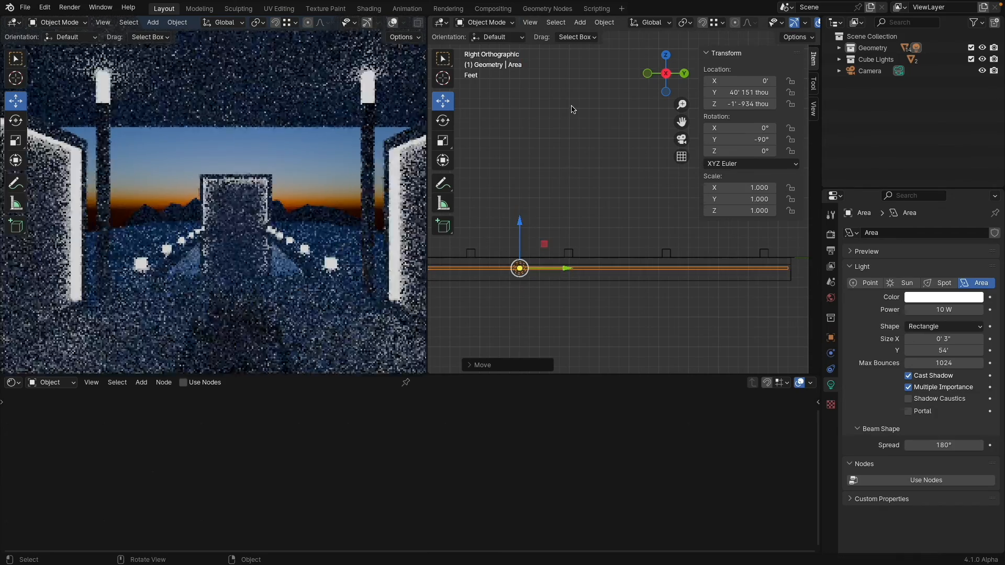
From the top orthographic view, move the strip light to an X of about -6' 10.5", along the pool's side wall
scroll(564, 141, "down", 4)
middle_click_drag(563, 144, 661, 224)
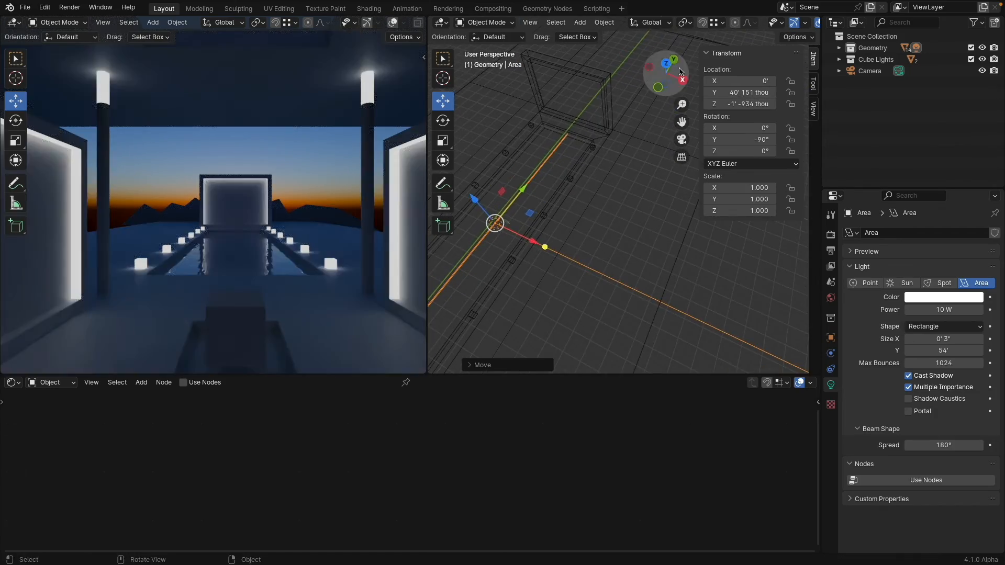
left_click(666, 65)
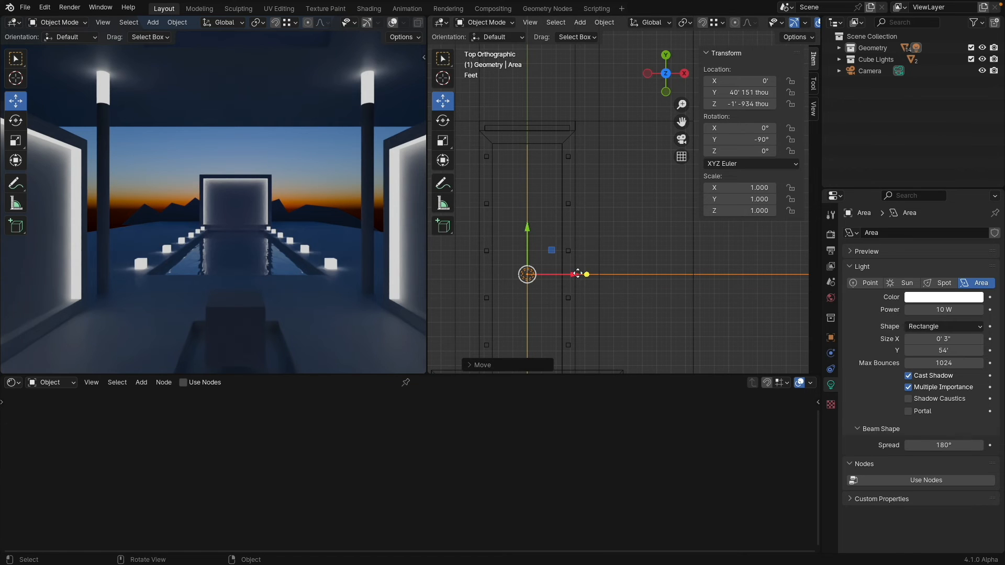
left_click_drag(578, 272, 540, 274)
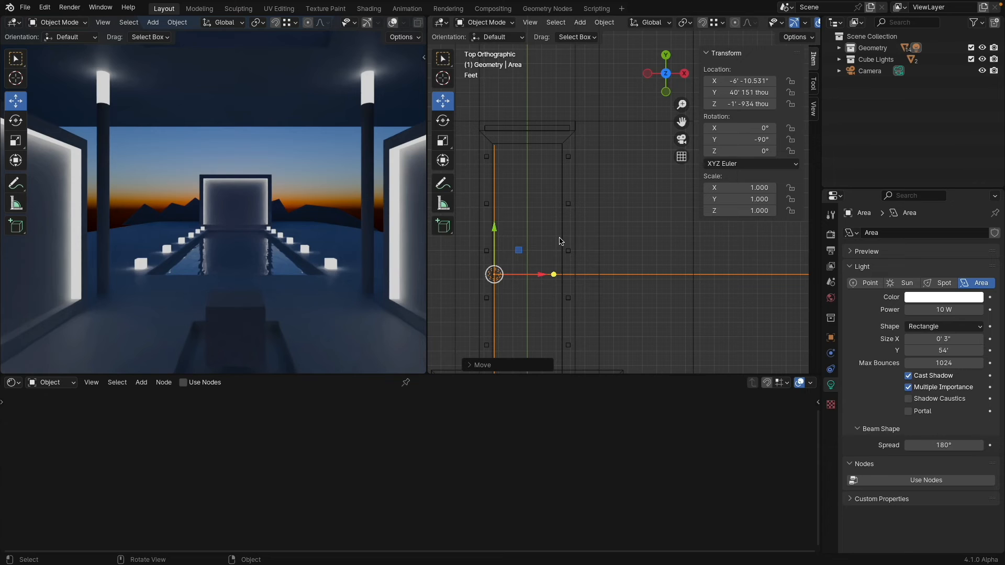
Set the area light's Power to 100 W
left_click(934, 310)
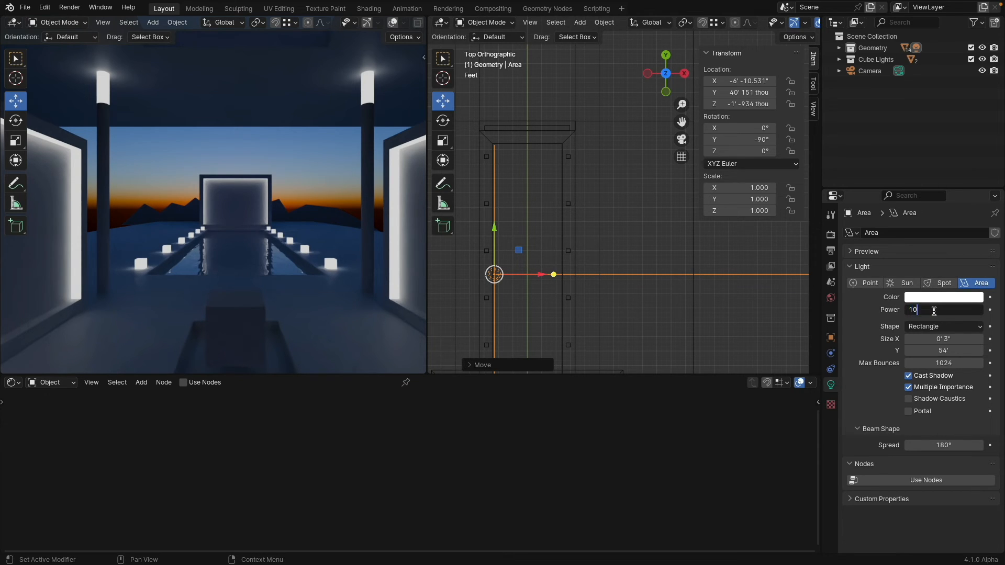
type("100")
key("Return")
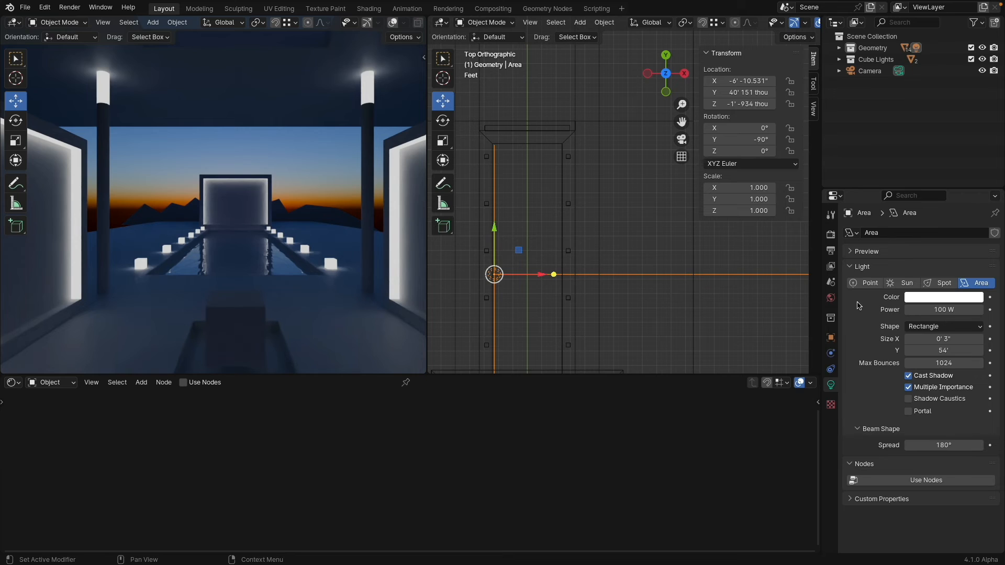
Try cyan on the strip area light, then set its color to a near-white with hue 0.726 and saturation 0.081
left_click(922, 299)
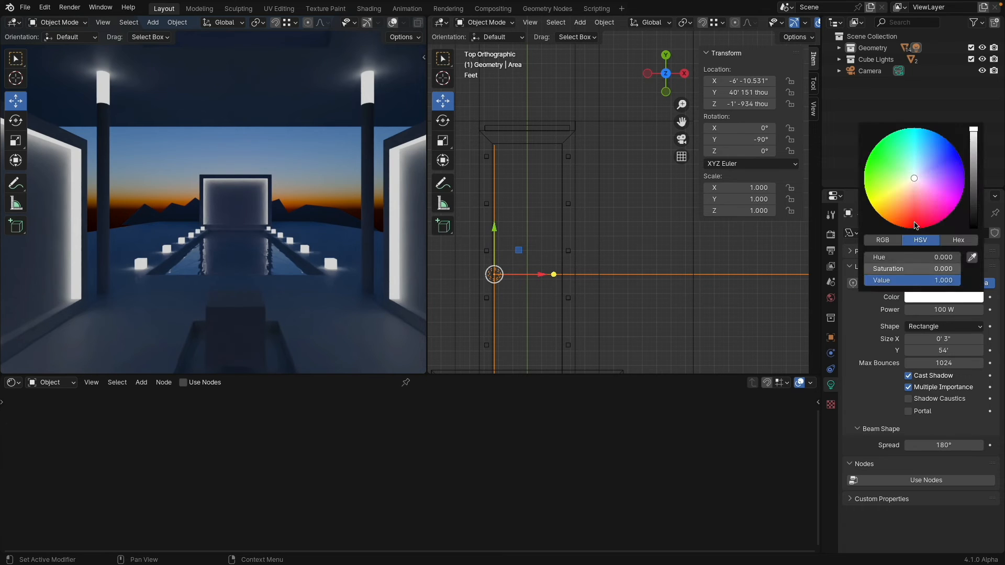
left_click(917, 131)
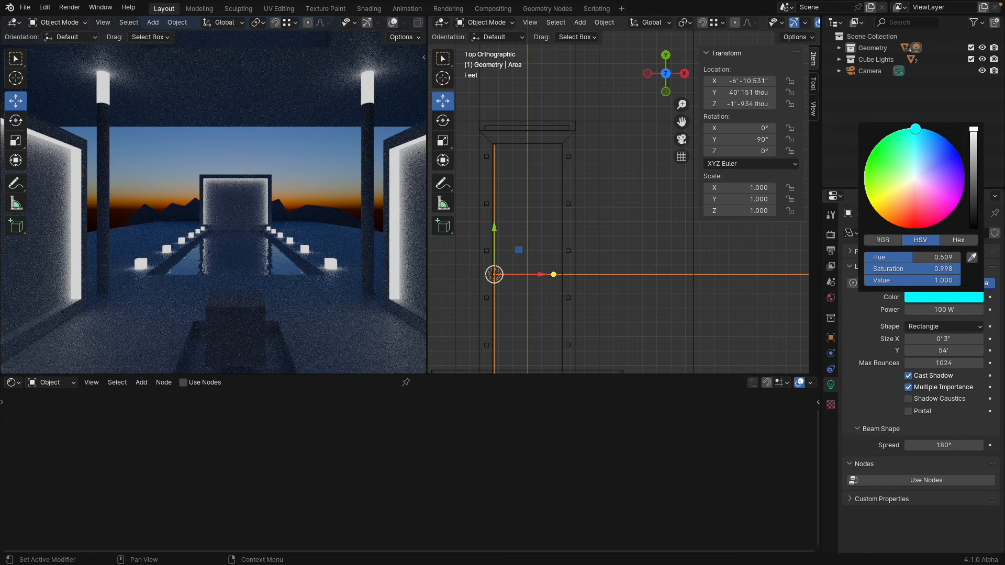
left_click(923, 299)
left_click(920, 181)
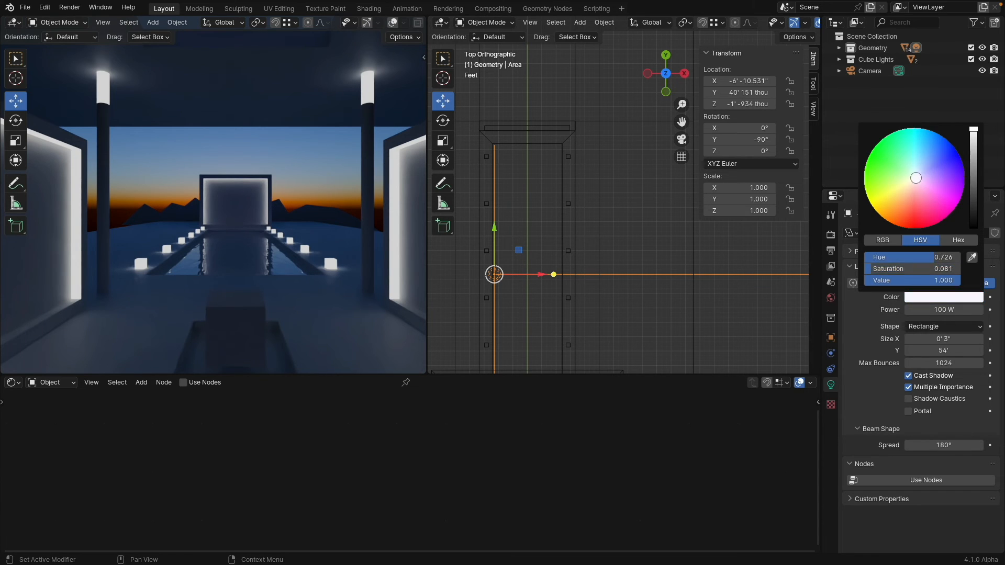
Give the pool water plane's material a cyan base color with hue 0.517 and saturation 1, and set its Alpha to 0.589
left_click(243, 253)
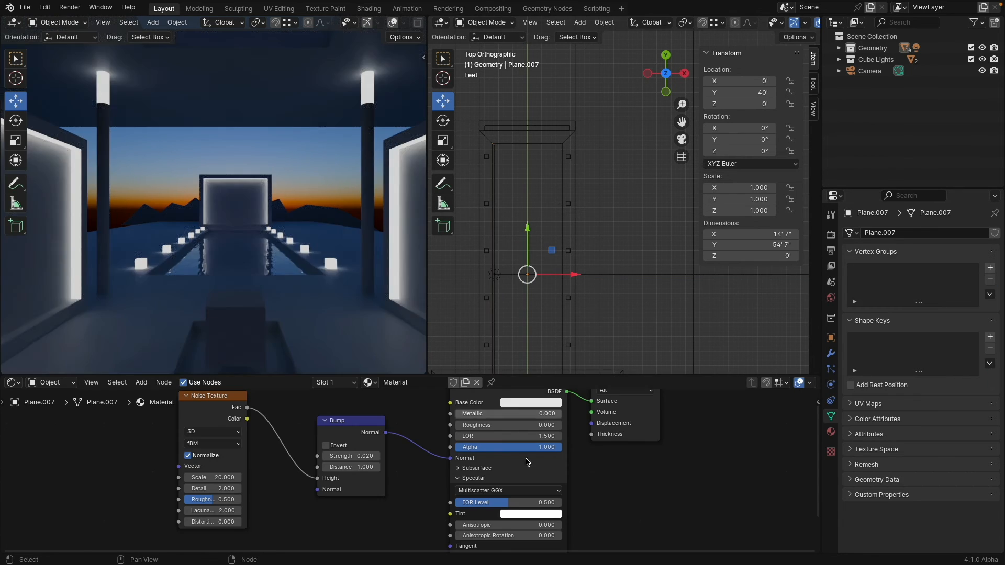
left_click(525, 406)
left_click(550, 250)
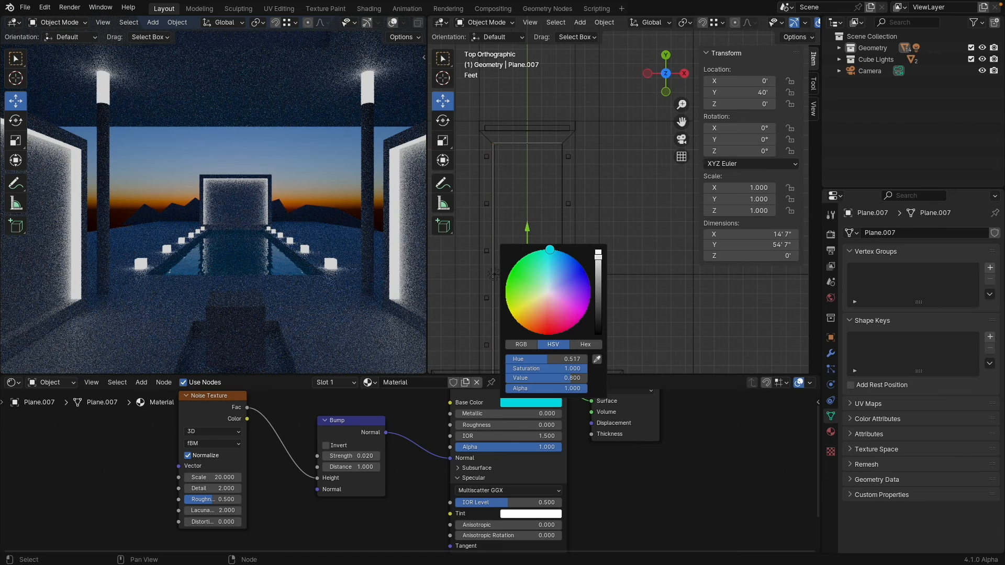
left_click_drag(527, 451, 493, 447)
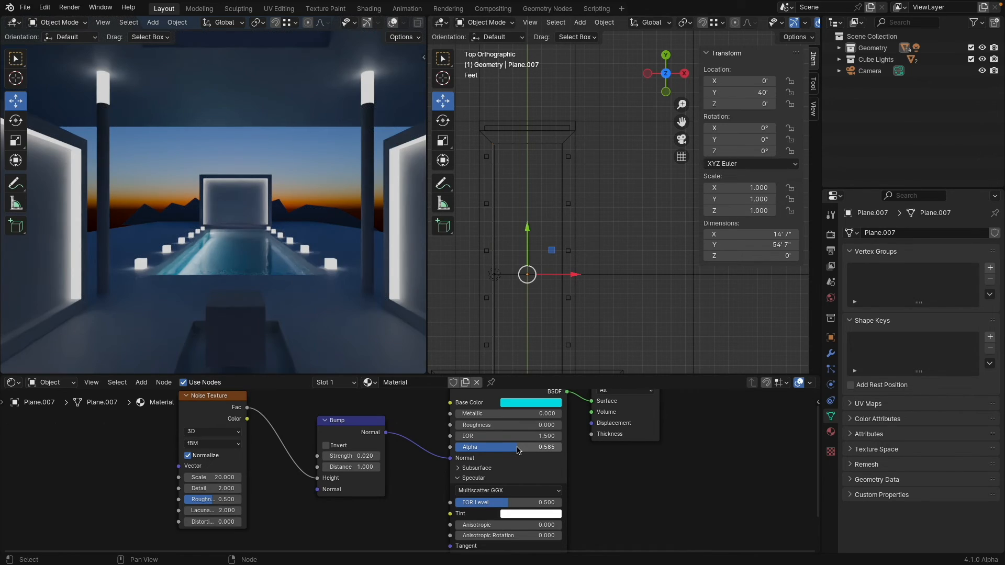
mouse_move(518, 450)
left_mouse_down()
mouse_move(504, 450)
mouse_move(518, 450)
left_mouse_up()
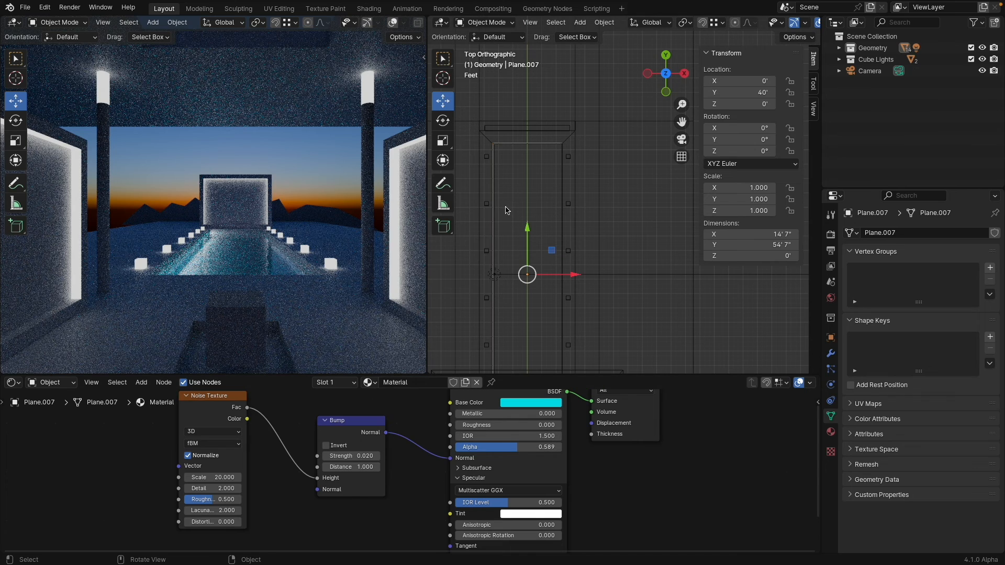
Create a linked duplicate of the strip light in place and remove the leading minus sign from its X location, giving 5' 1.469"
left_click(496, 276)
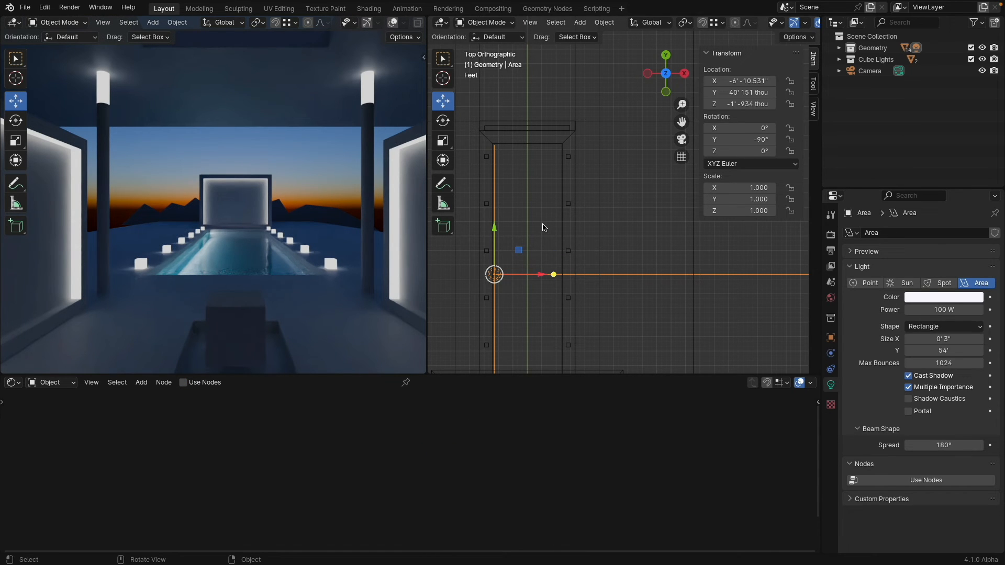
key("alt+d")
key("Escape")
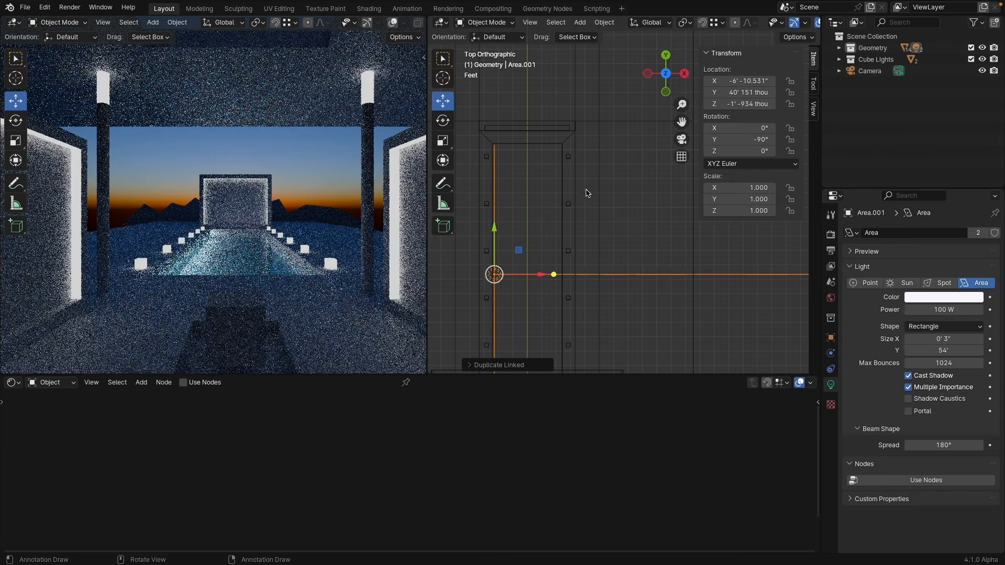
left_click(739, 84)
key("Home")
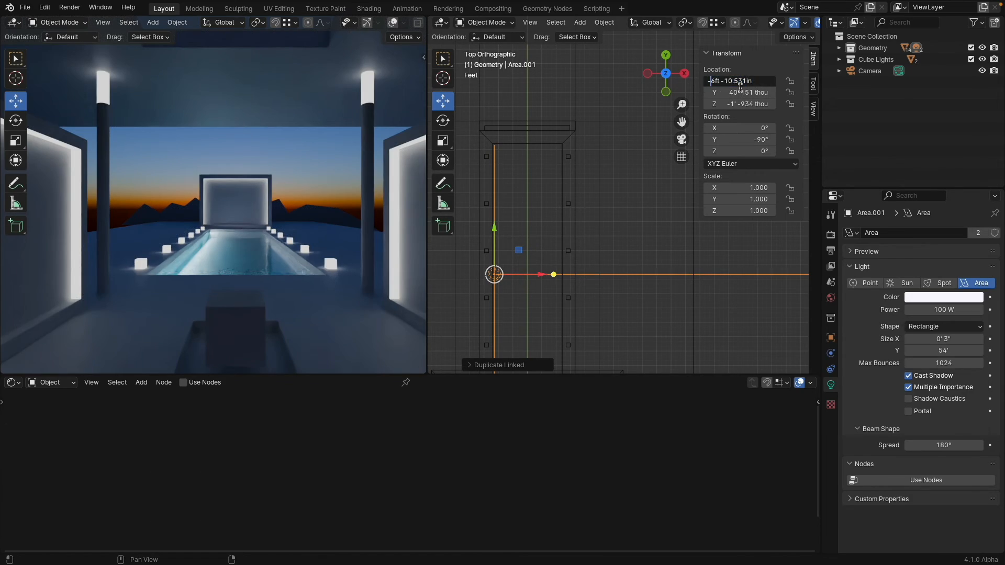
key("Delete")
key("Return")
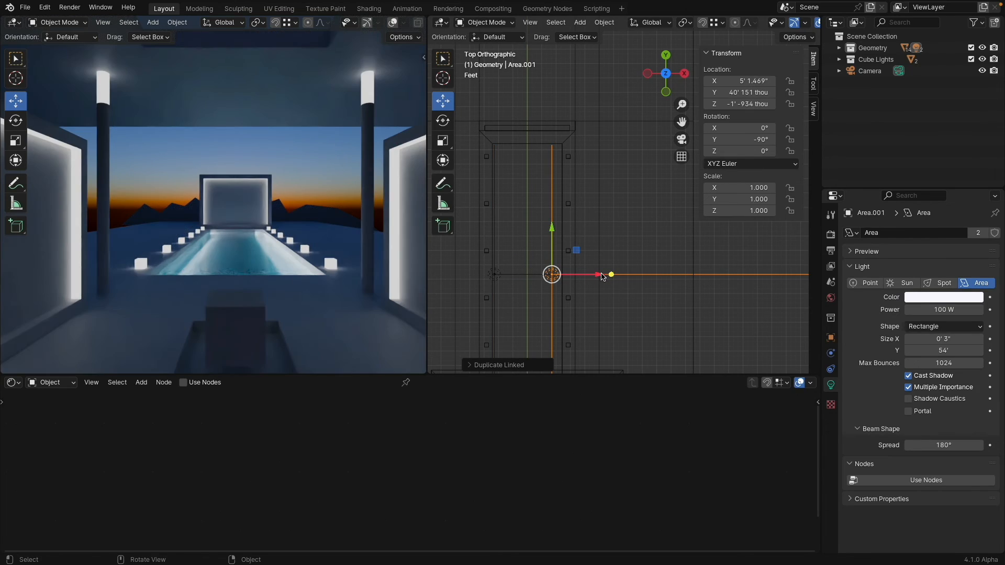
Move the duplicated strip light to an X of about 6' 9.2" near the opposite pool wall and set its Y rotation to 90°
scroll(499, 270, "up", 3)
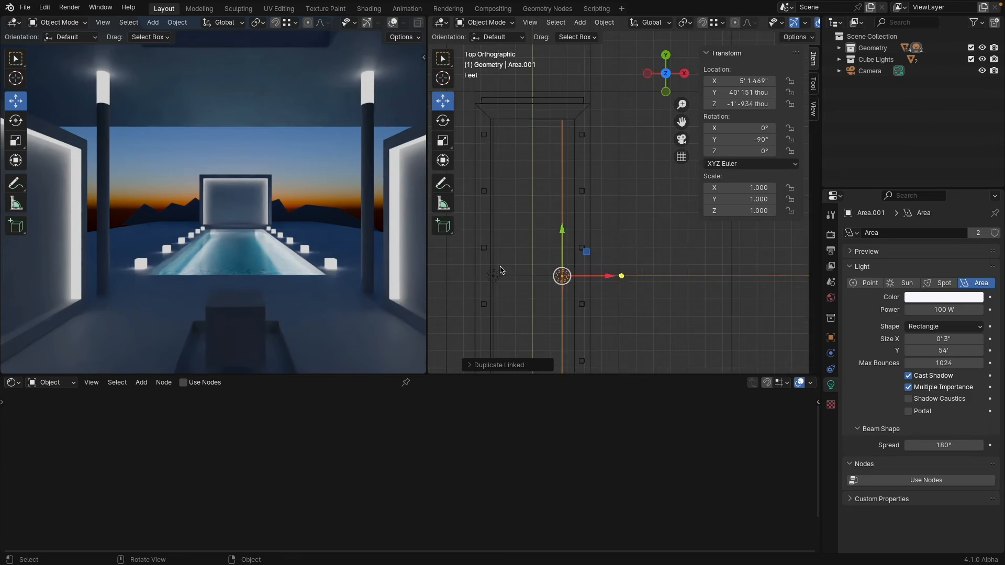
left_click_drag(641, 281, 651, 280)
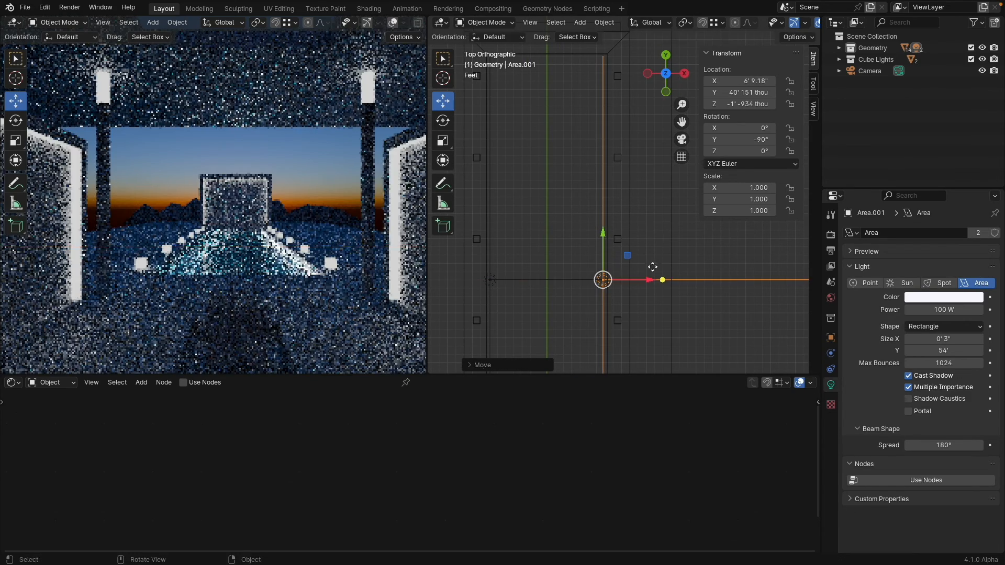
left_click(730, 140)
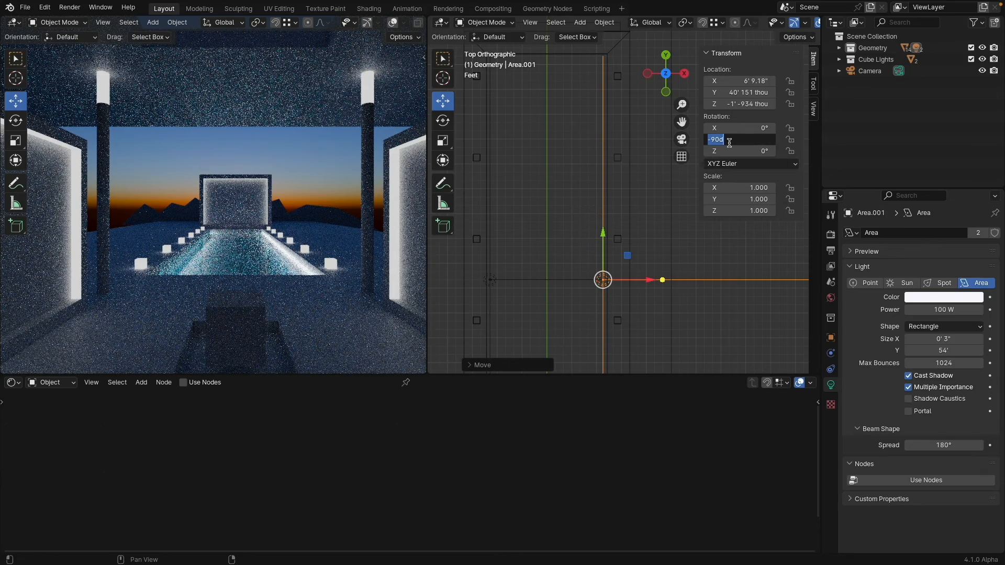
type("90")
key("Return")
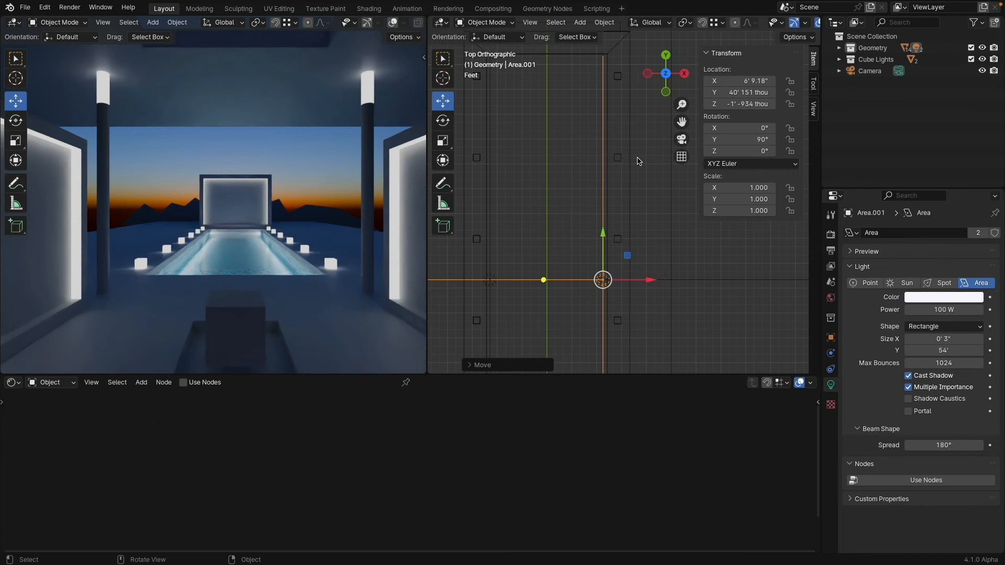
Select both pool strip lights and raise them together to a Z of about -5.9"
middle_click_drag(634, 157, 549, 225)
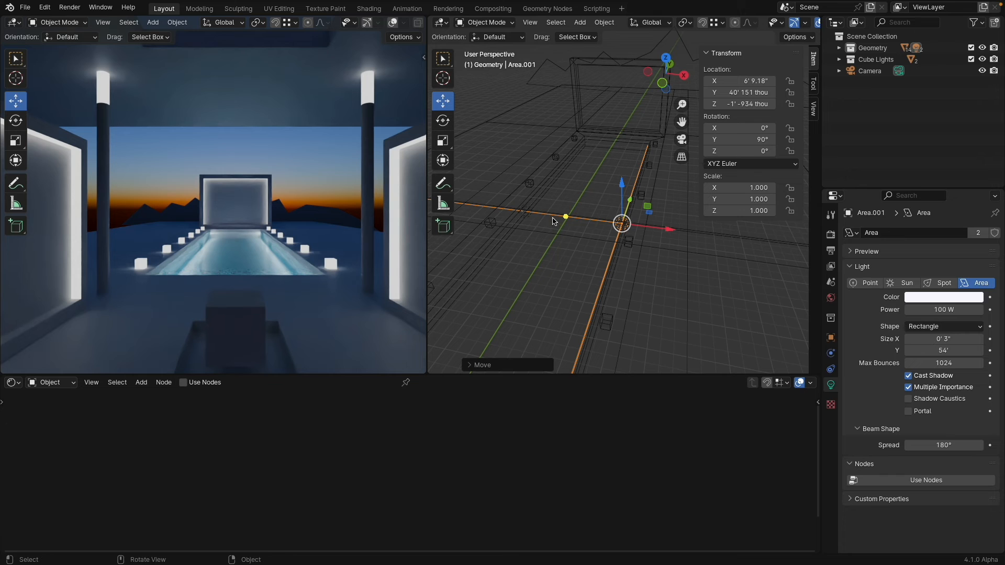
scroll(522, 218, "up", 3)
scroll(522, 218, "up", 1)
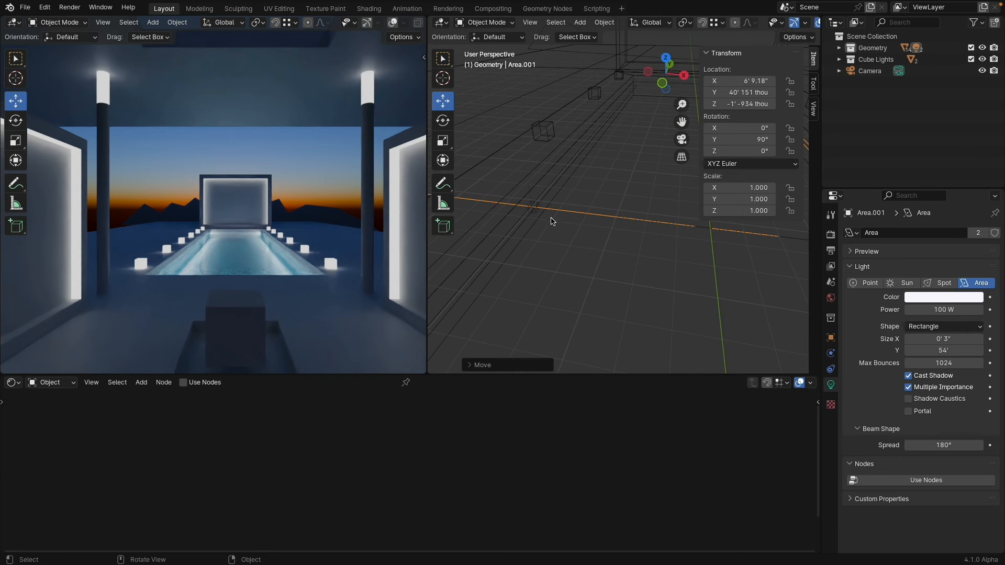
left_click(539, 217)
middle_click_drag(591, 233, 615, 160)
mouse_move(615, 160)
left_mouse_down()
mouse_move(615, 171)
mouse_move(617, 153)
left_mouse_up()
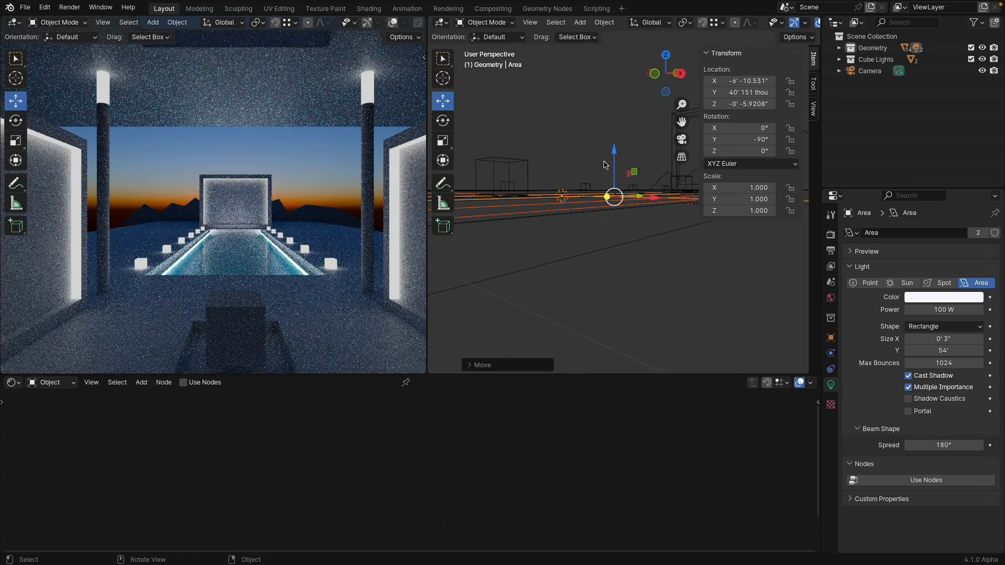
Switch the modelling viewport to solid shading and raise both strip lights to a Z of about -3.4", just below the water surface
mouse_move(618, 155)
middle_mouse_down()
mouse_move(596, 262)
mouse_move(642, 229)
mouse_move(579, 221)
mouse_move(618, 210)
mouse_move(626, 161)
middle_mouse_up()
key("z")
left_click(681, 245)
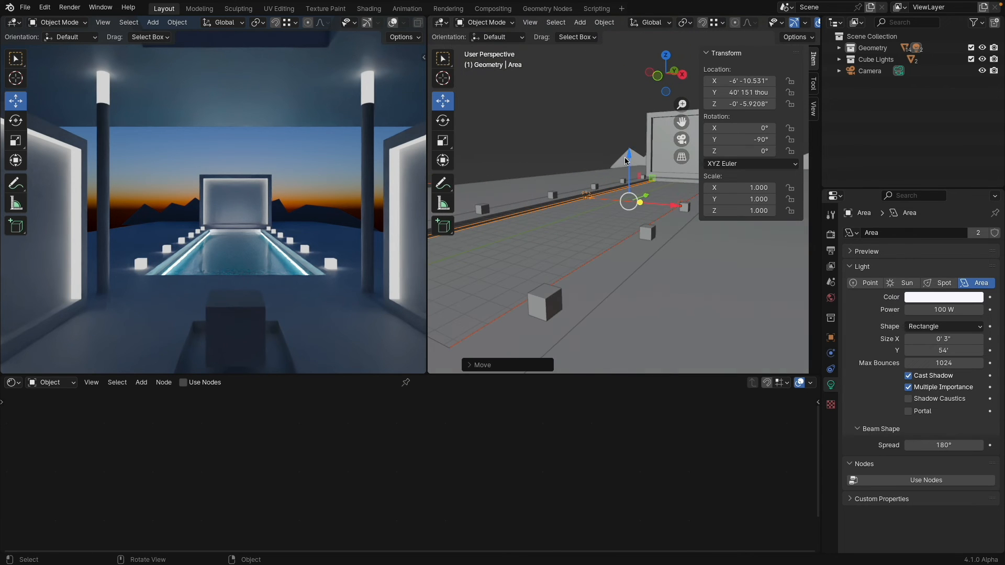
left_click_drag(631, 157, 629, 152)
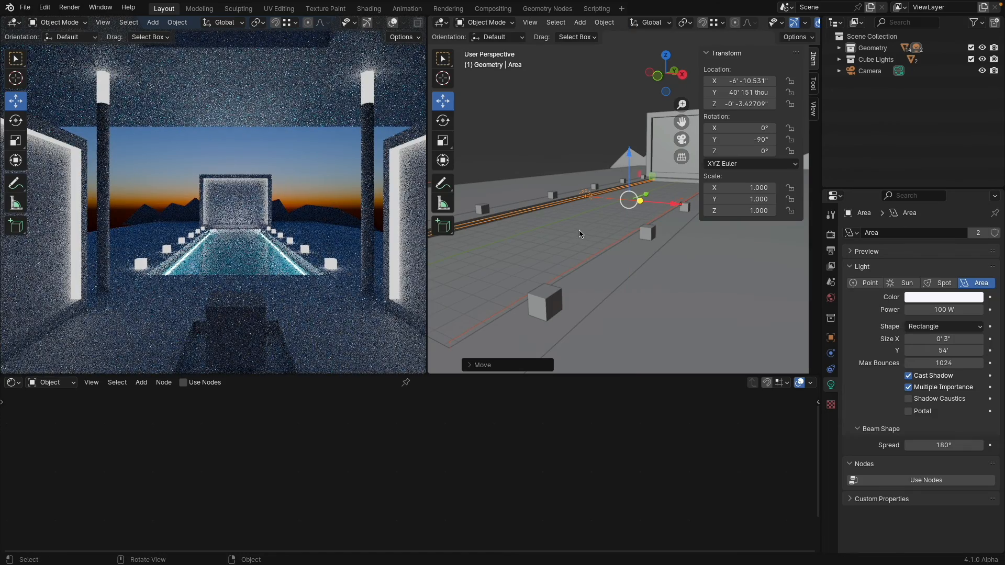
Set the pool water plane's material Alpha to 1.000
left_click(579, 234)
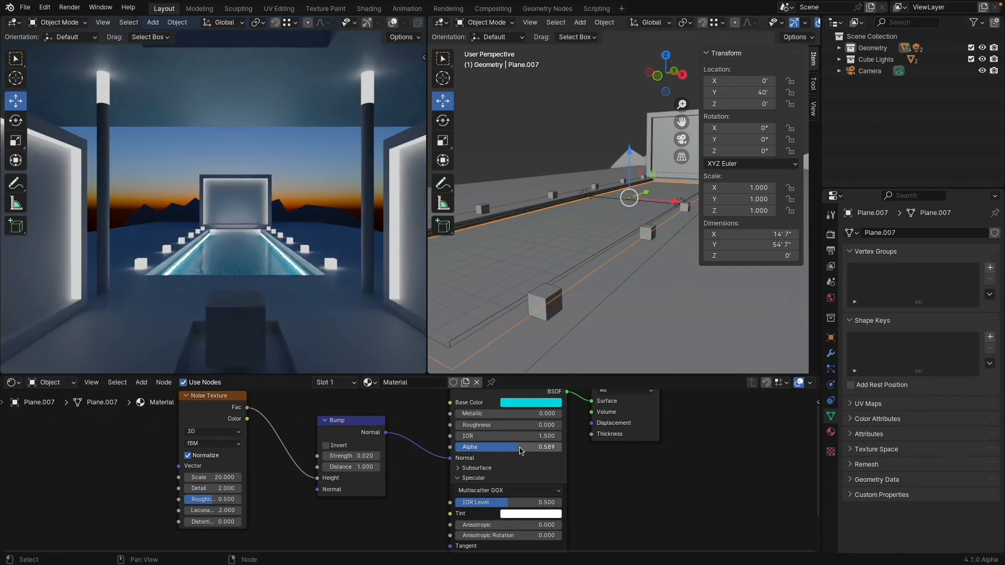
left_click_drag(521, 451, 562, 450)
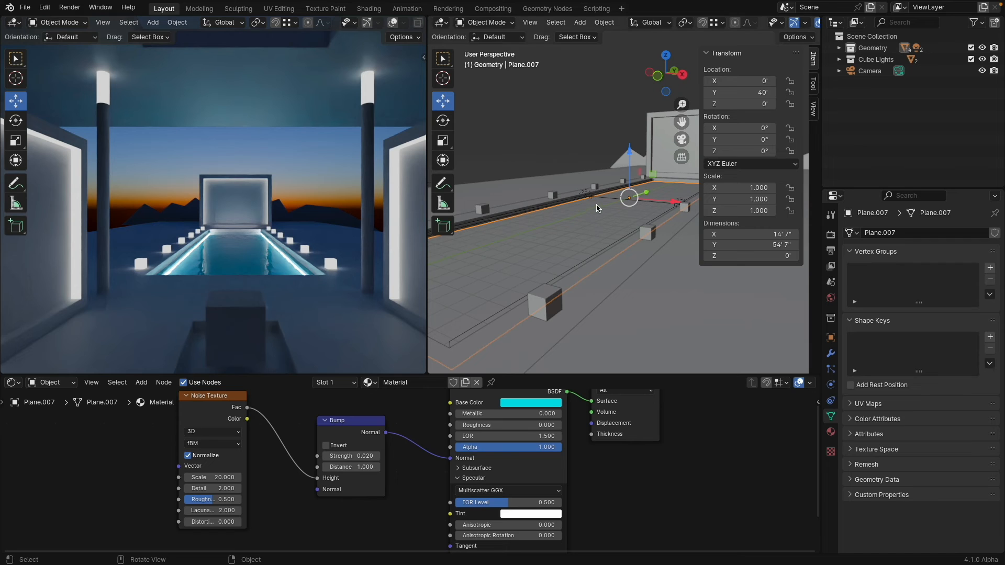
Move the original strip light, on the pool's negative X side, to an X of about -7' 3.3" against the wall
middle_click_drag(580, 207, 576, 234)
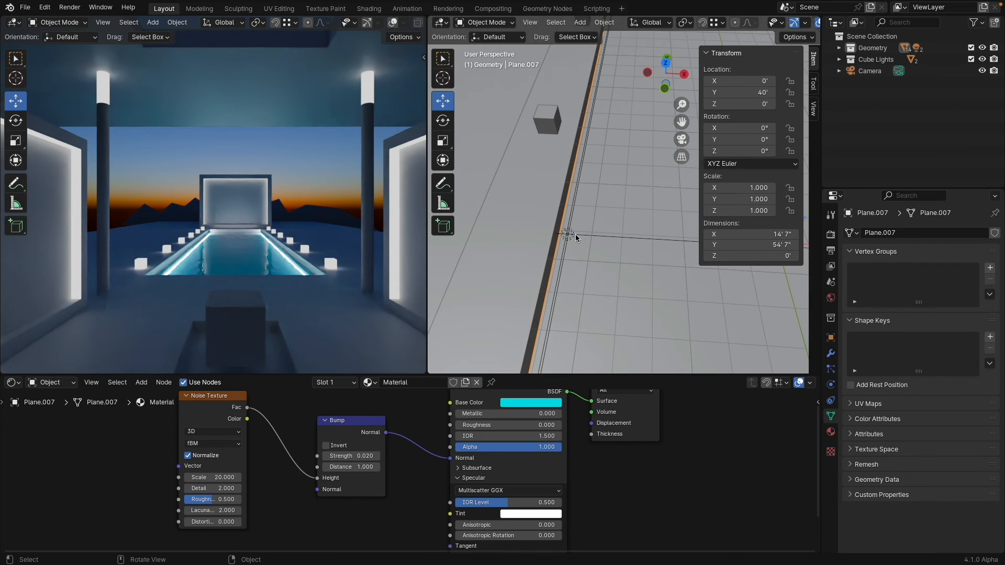
left_click(570, 234)
left_click_drag(597, 236, 608, 238)
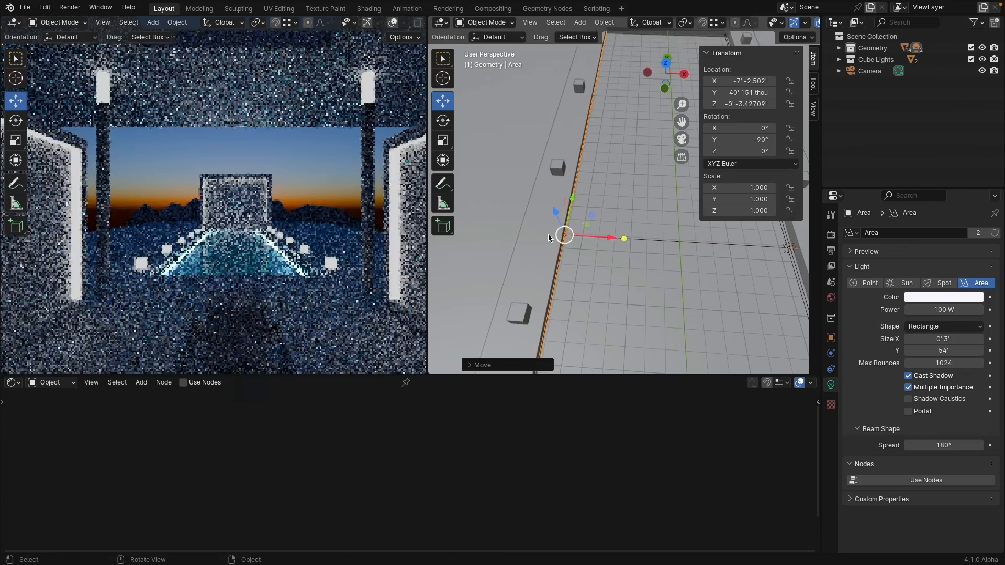
scroll(592, 241, "up", 6)
middle_click_drag(592, 241, 607, 205)
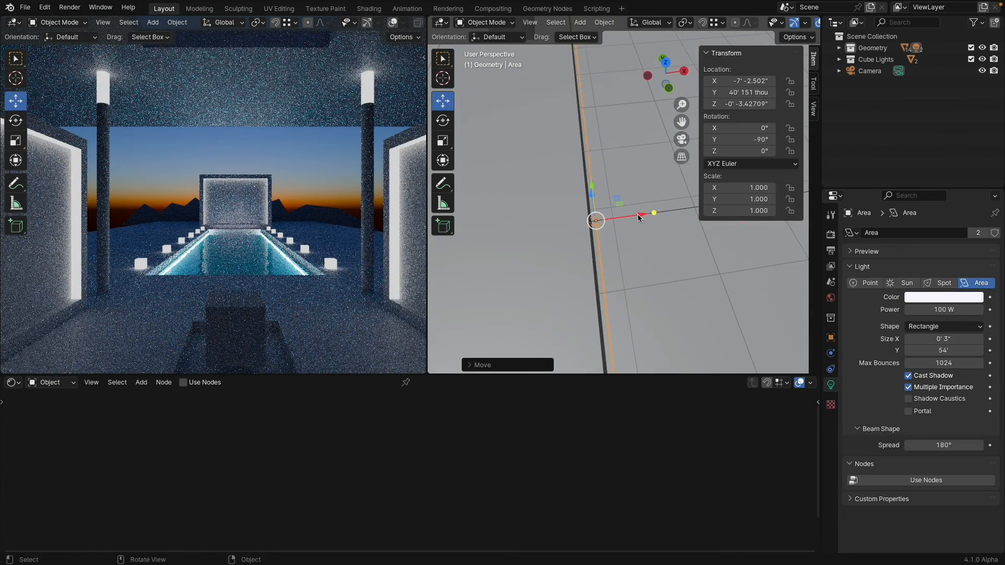
left_click_drag(640, 215, 634, 217)
Move the opposite strip light to an X of about 7' 3.1" against its pool wall
scroll(570, 224, "down", 4)
middle_click_drag(570, 224, 497, 237, "shift")
scroll(662, 199, "up", 2)
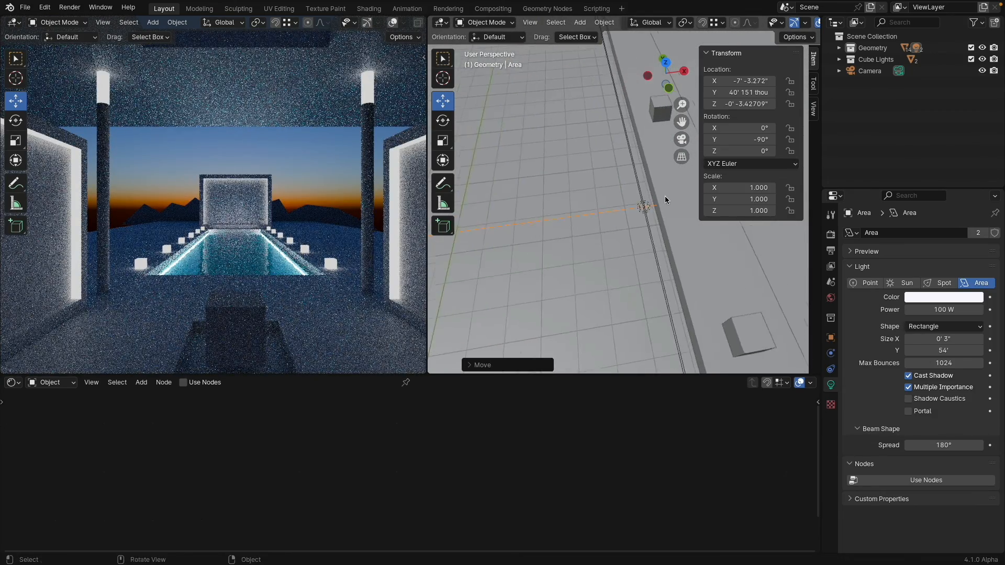
middle_click_drag(662, 199, 625, 224, "shift")
left_click(624, 224)
left_click_drag(664, 212, 690, 208)
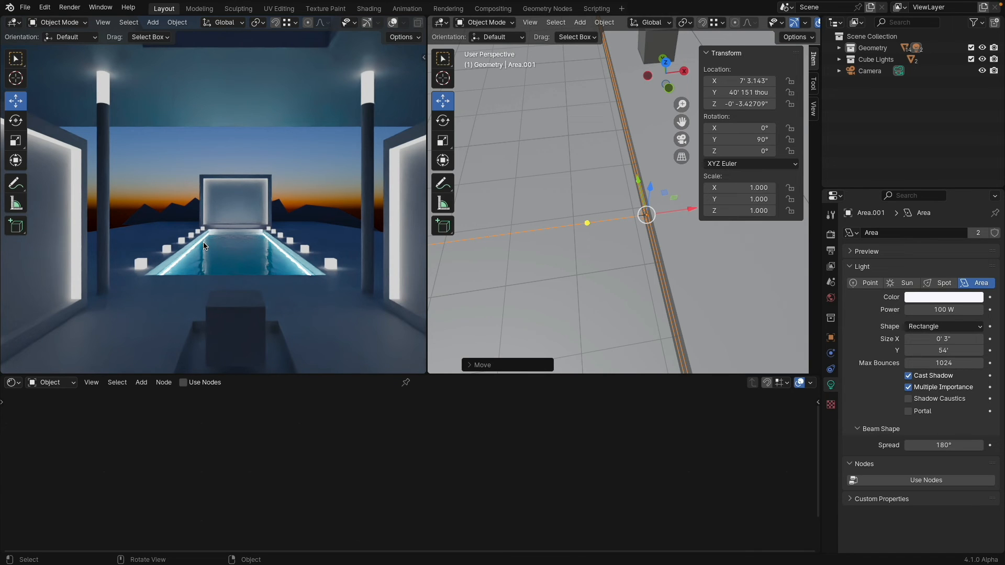
From the camera view, add a Blackbody node to the column's Mesh Light material and connect its Color output to the Emission color
key("KP_0")
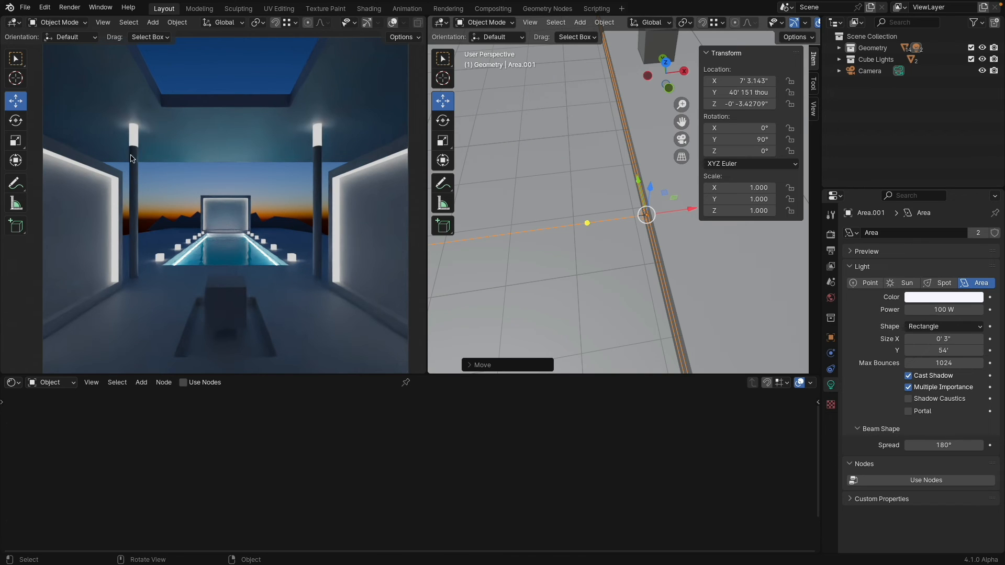
left_click(317, 140)
left_click(347, 385)
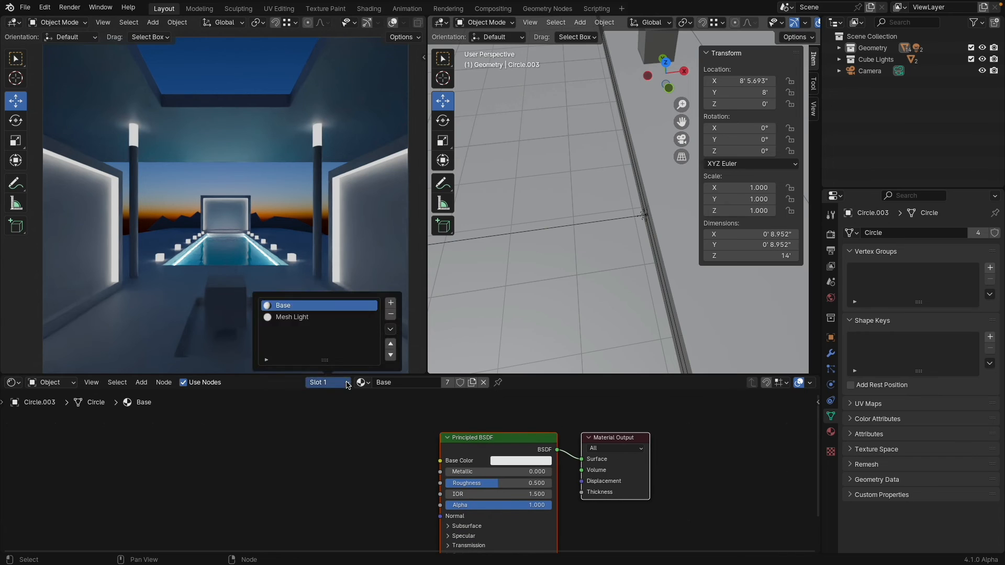
left_click(304, 317)
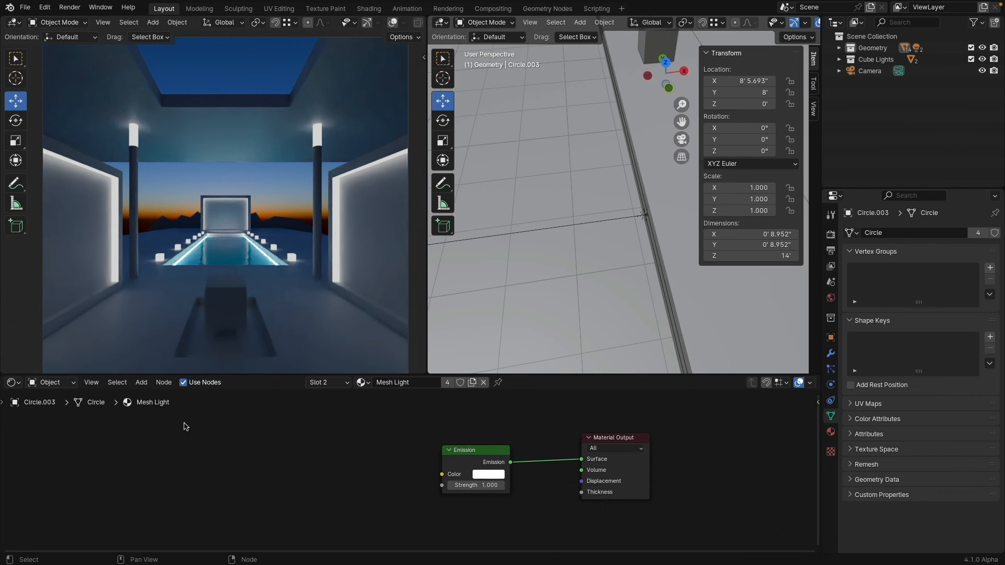
key("shift+a")
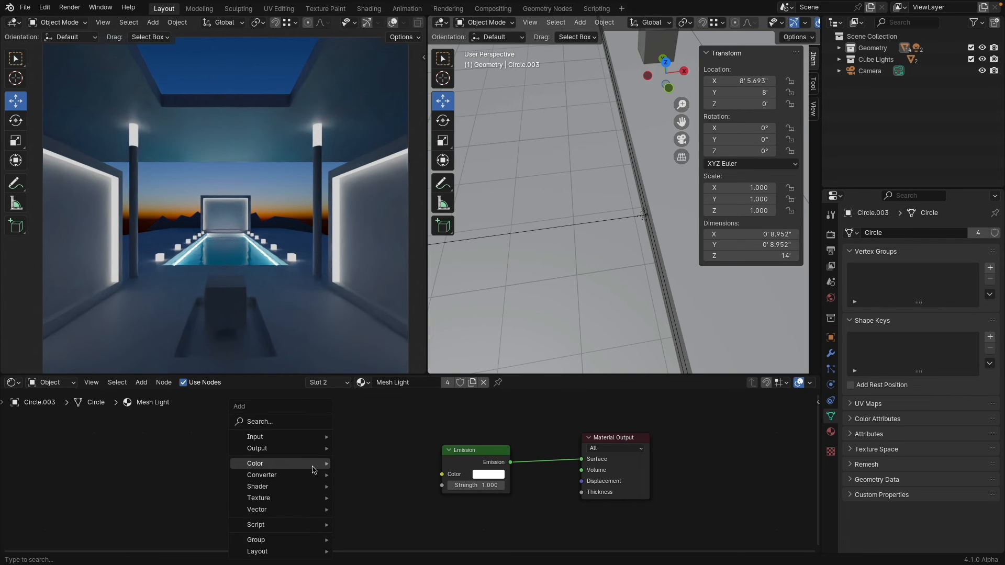
mouse_move(313, 470)
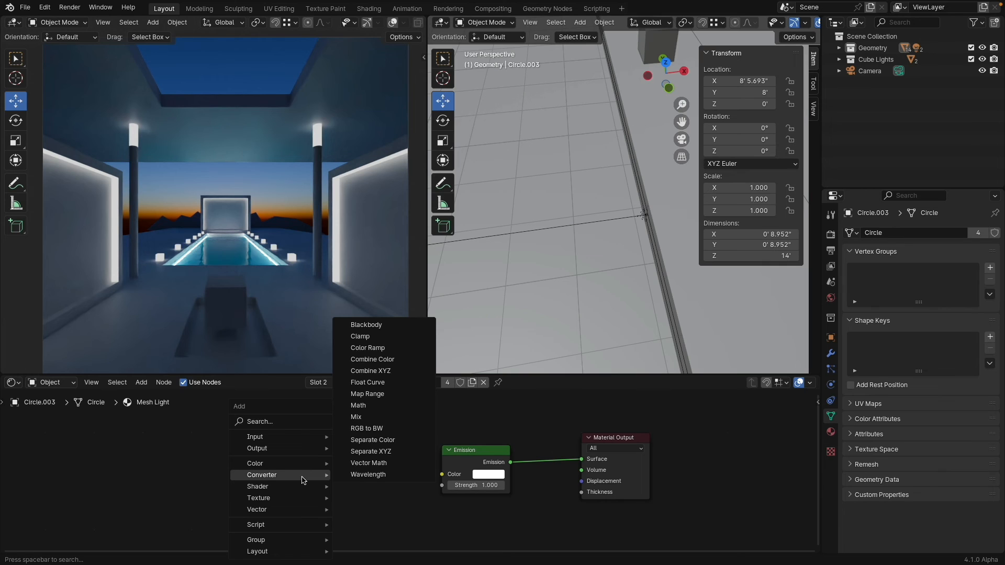
left_click(364, 325)
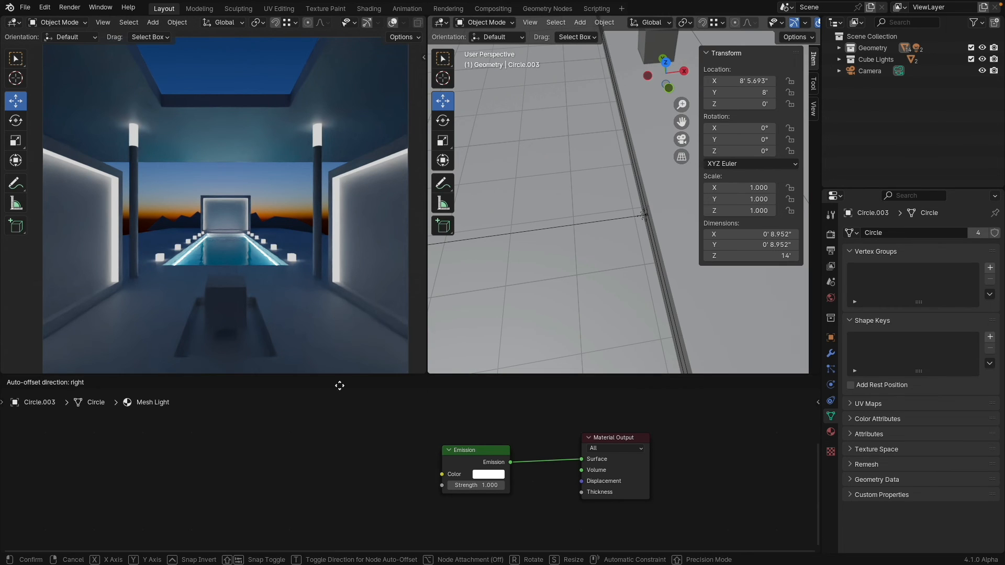
left_click(295, 465)
left_click_drag(369, 482, 444, 475)
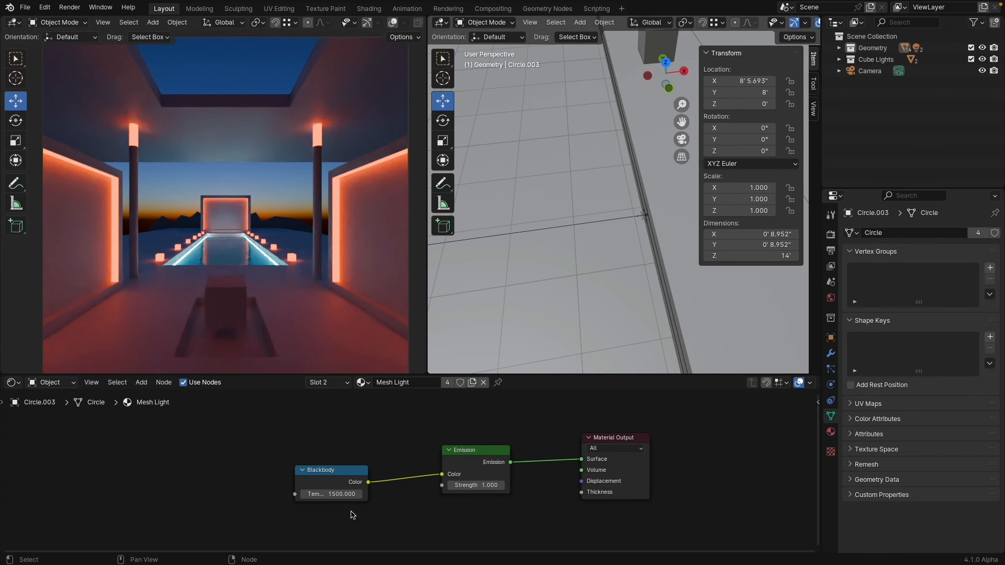
Set the Mesh Light material's Blackbody temperature to 2500
left_click(337, 494)
type("2500")
key("Return")
Try Blackbody temperatures of 5000 and 5500 on the Mesh Light material
left_click(335, 494)
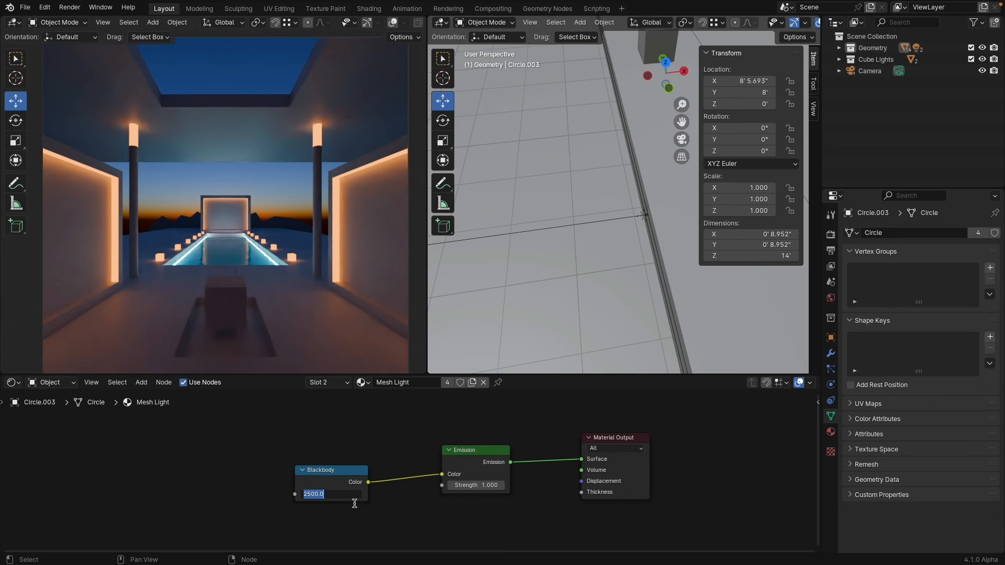
type("5000")
key("Return")
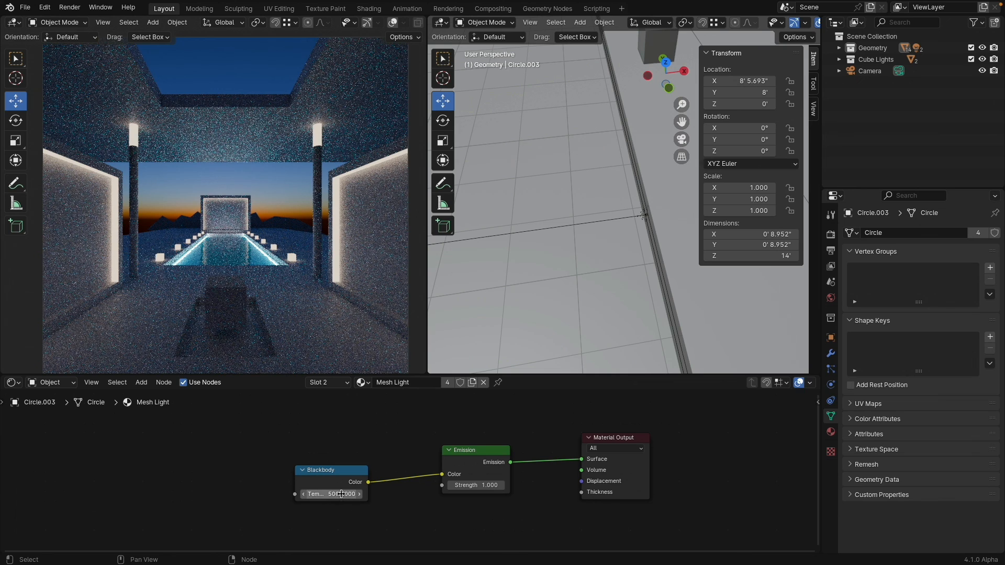
left_click(338, 494)
type("5")
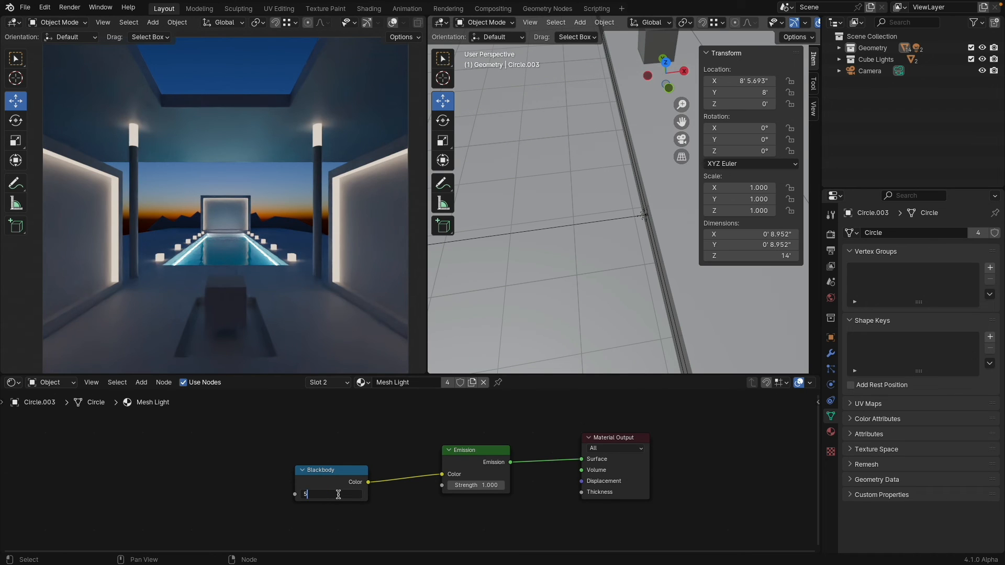
type("500")
key("Return")
Set the Mesh Light material's Blackbody temperature to 8000
left_click(336, 494)
type("8000")
key("Return")
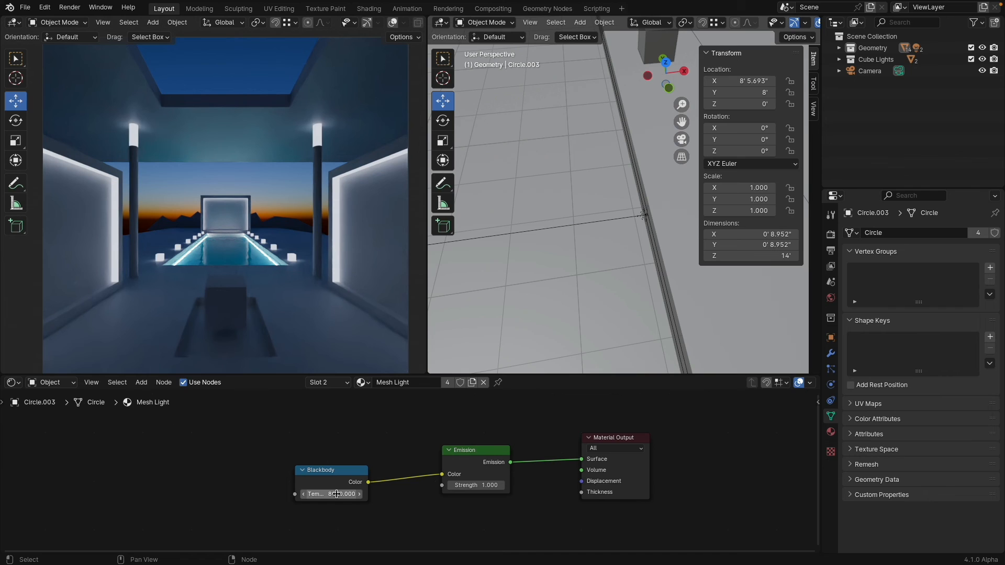
Show the World shader nodes and lower the Sky Texture's sun elevation to -2.46°
left_click(44, 384)
left_click(84, 424)
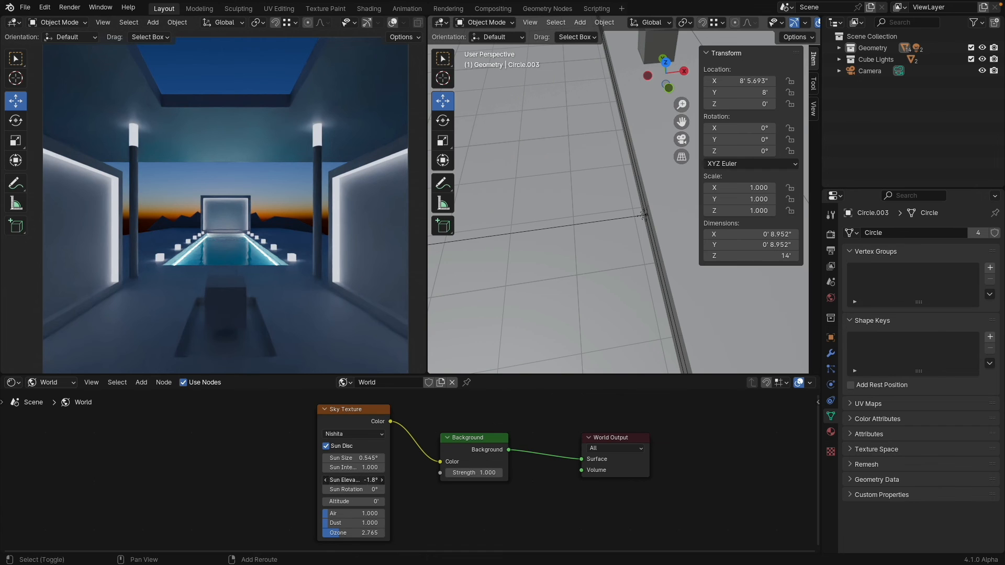
left_click_drag(354, 480, 348, 480, "shift")
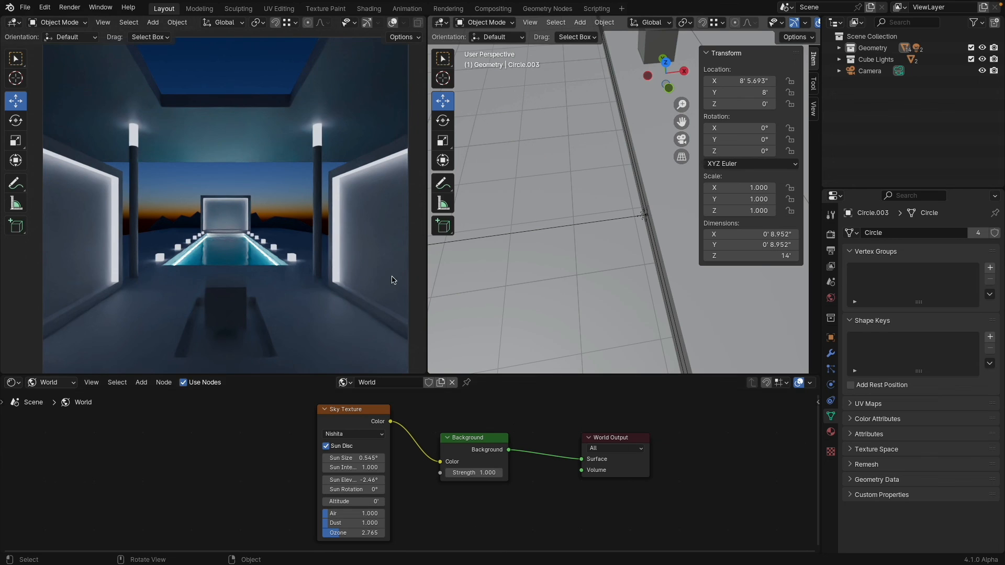
Widen the ground plane around the pool by scaling its two long outer edges along X by about 2.35
left_click(150, 239)
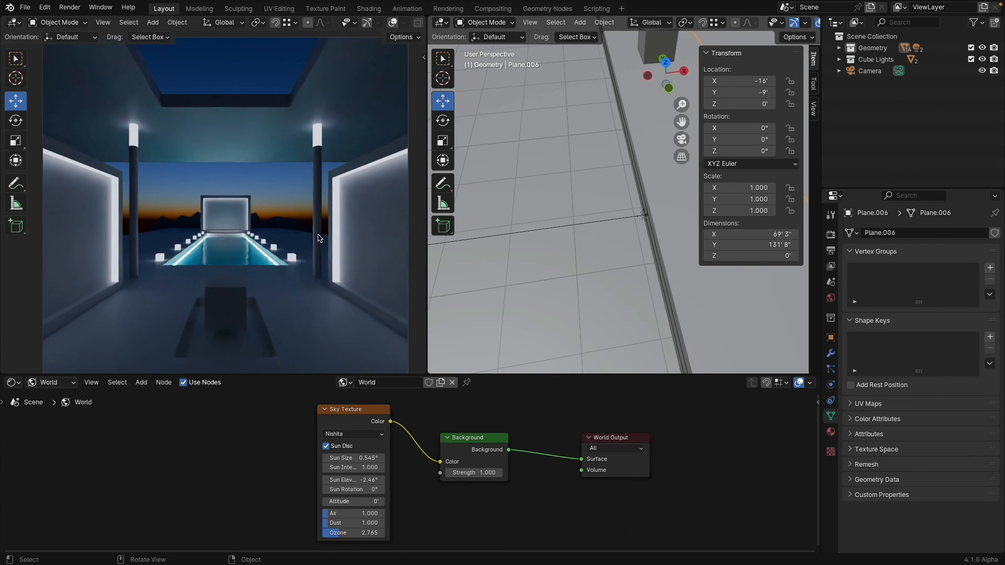
scroll(585, 204, "down", 5)
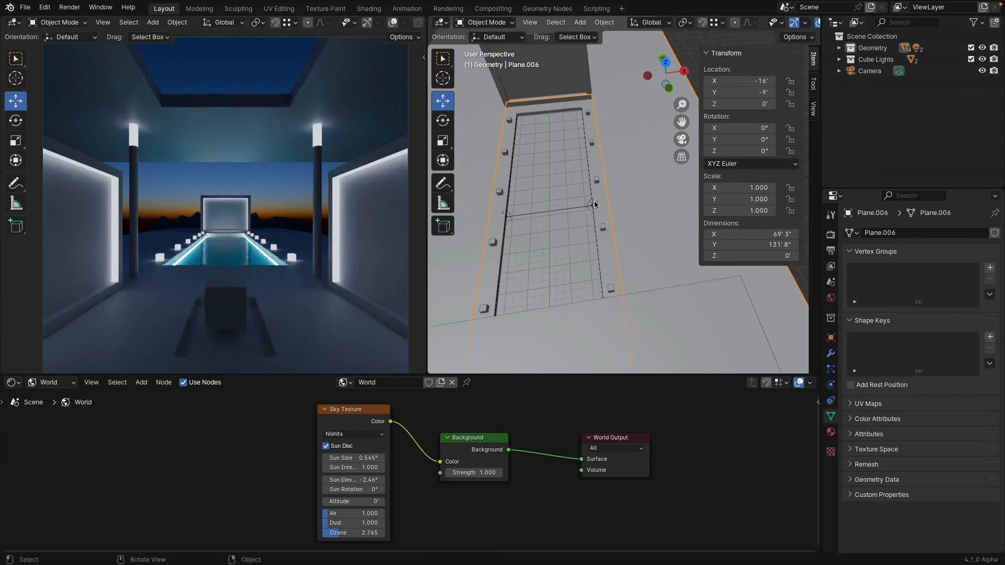
scroll(595, 204, "down", 4)
scroll(631, 125, "down", 3)
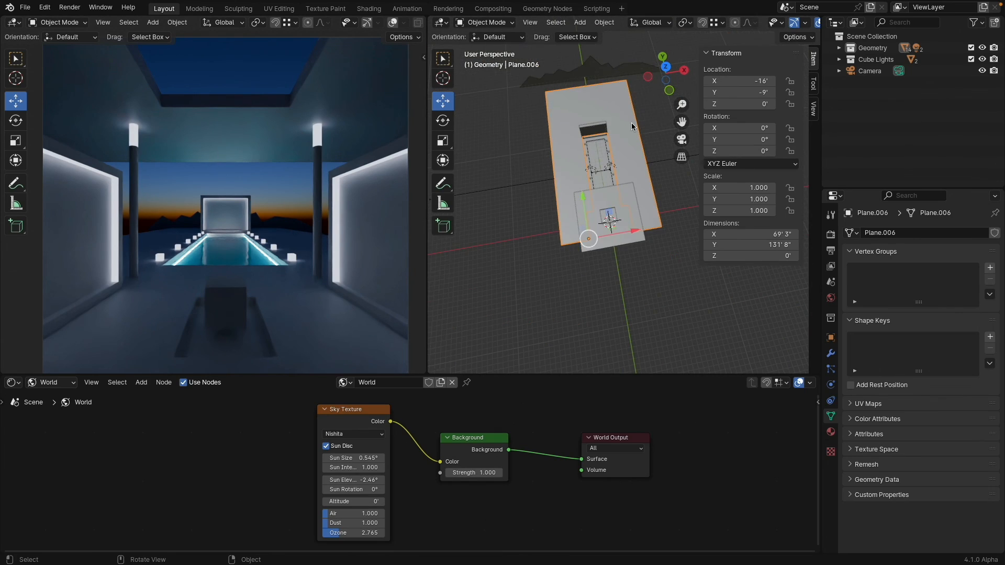
key("Tab")
left_click(536, 22)
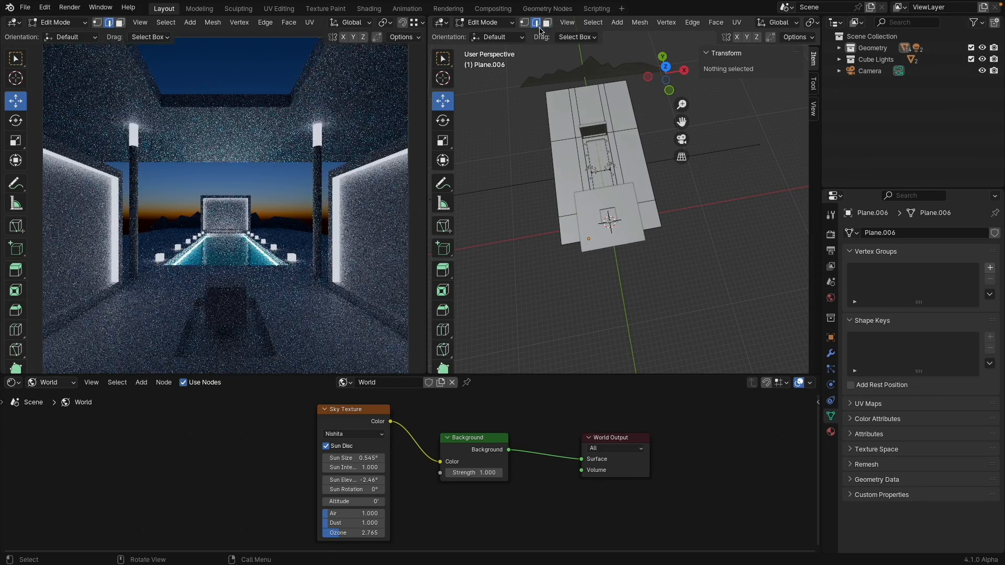
left_click(548, 118)
left_click(554, 181, "shift")
left_click(649, 207, "shift")
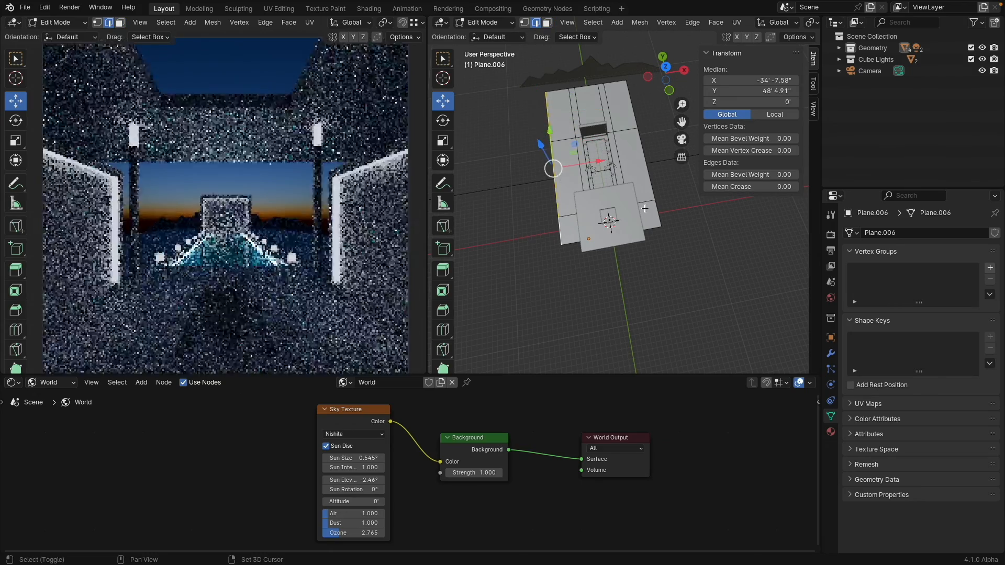
left_click(638, 130, "shift")
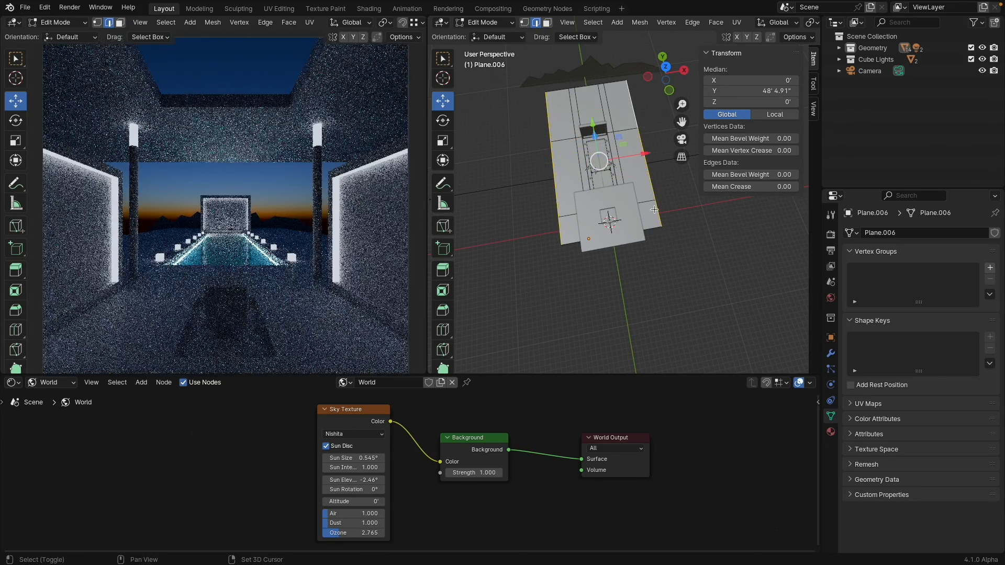
key("shift+z")
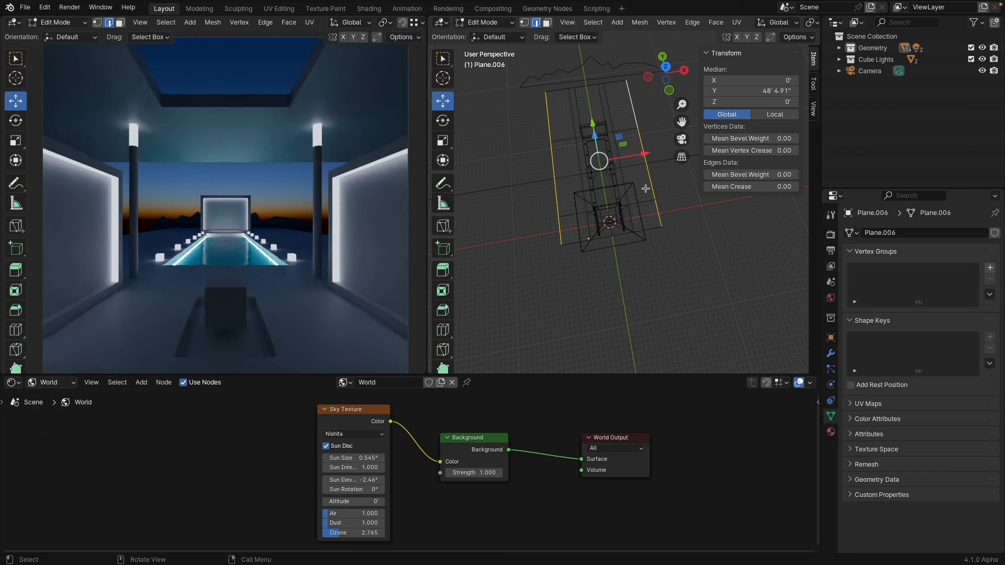
key("s")
key("x")
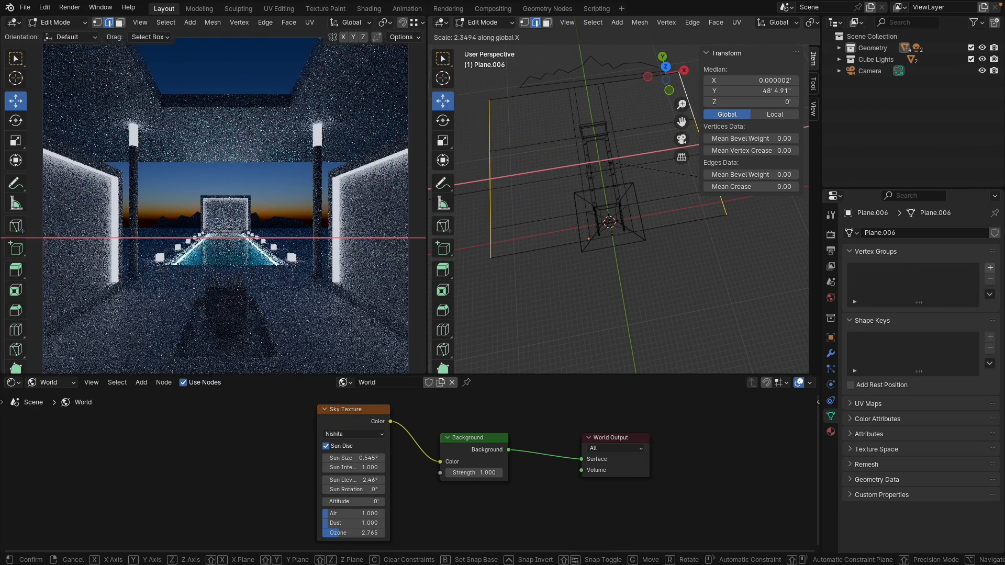
left_click(109, 239)
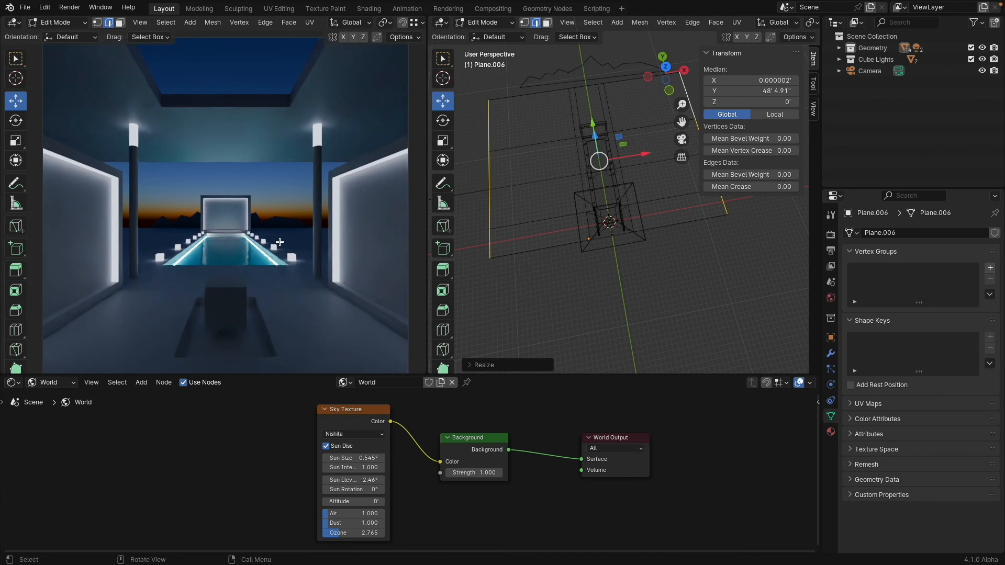
key("Tab")
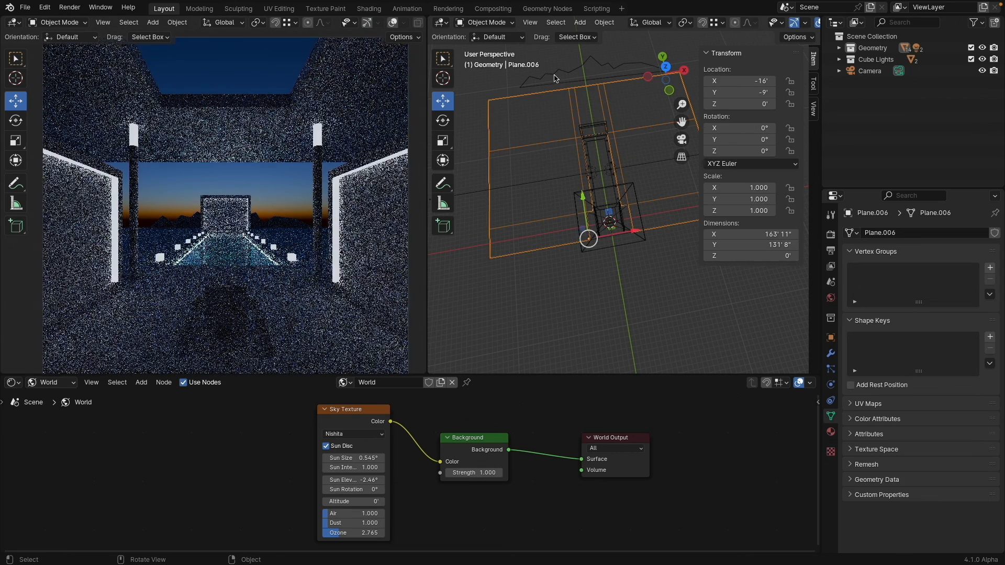
Stretch the mountain silhouette along X to a scale of about 1.633, checking it in wireframe and restoring the rendered camera view
left_click(555, 77)
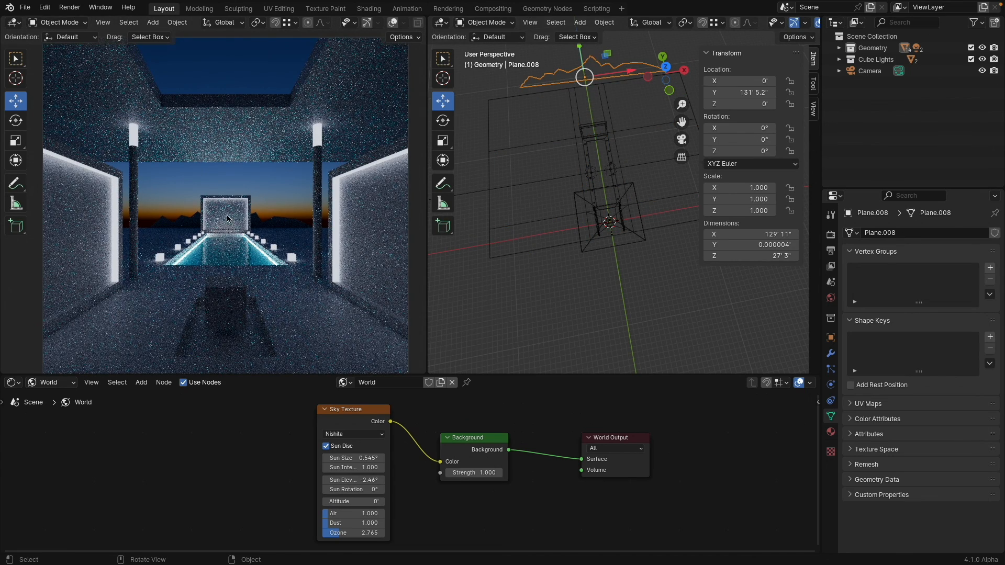
key("z")
left_click(149, 248)
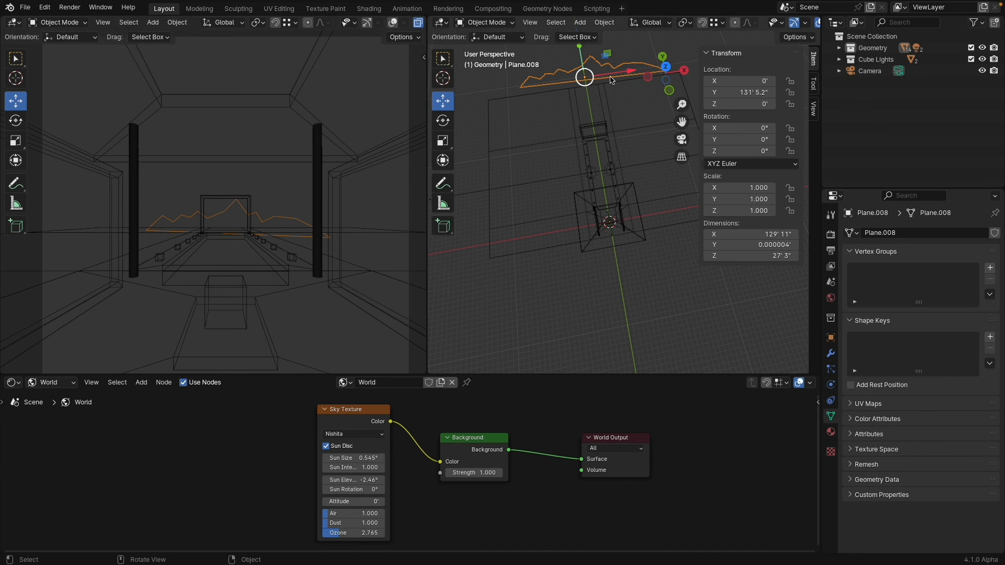
left_click(663, 57)
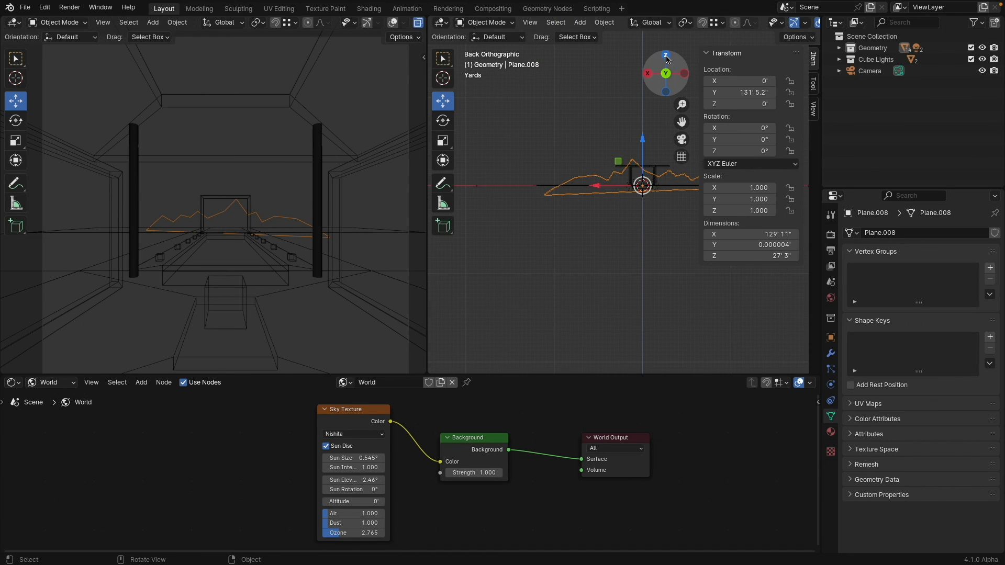
left_click(665, 55)
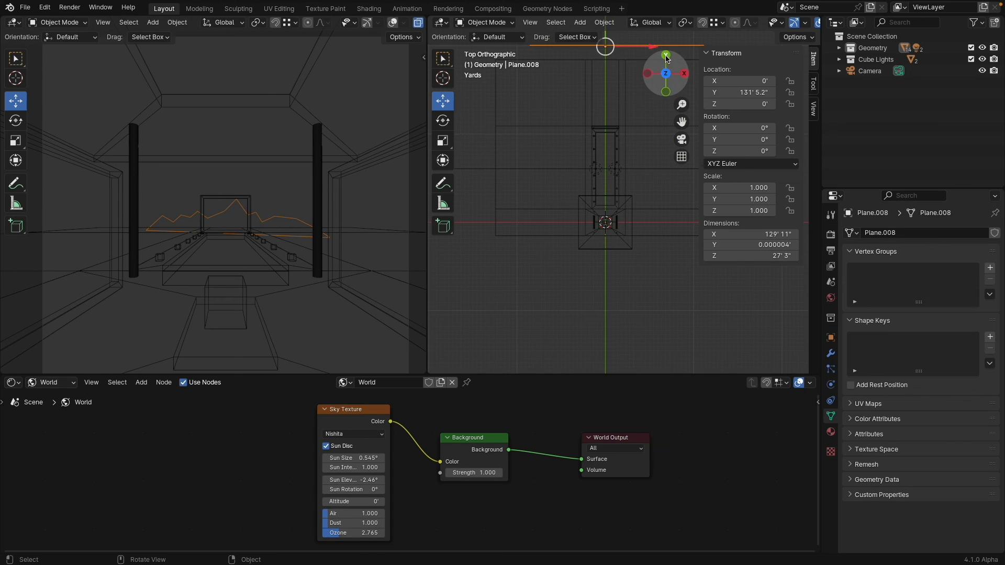
left_click(665, 93)
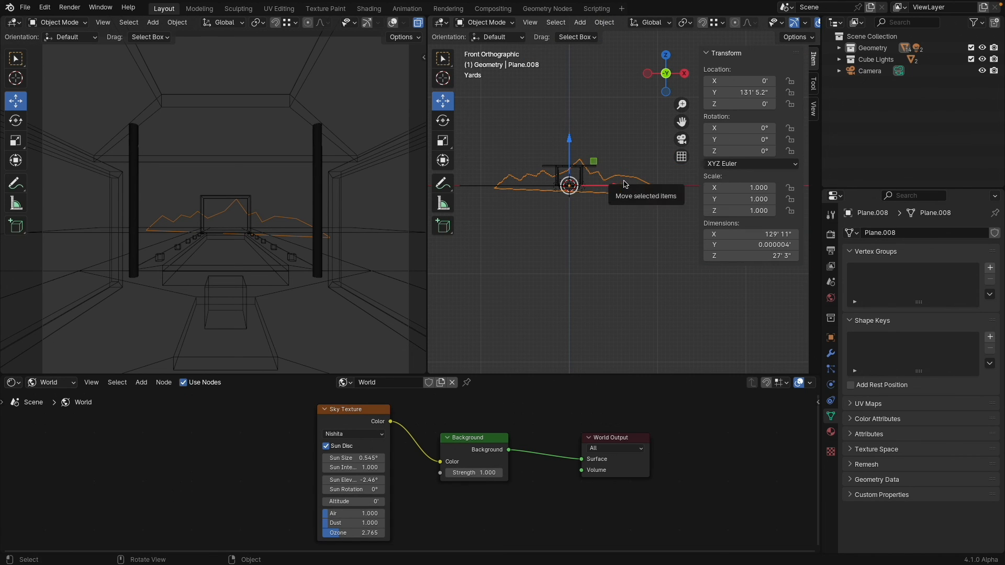
key("s")
key("x")
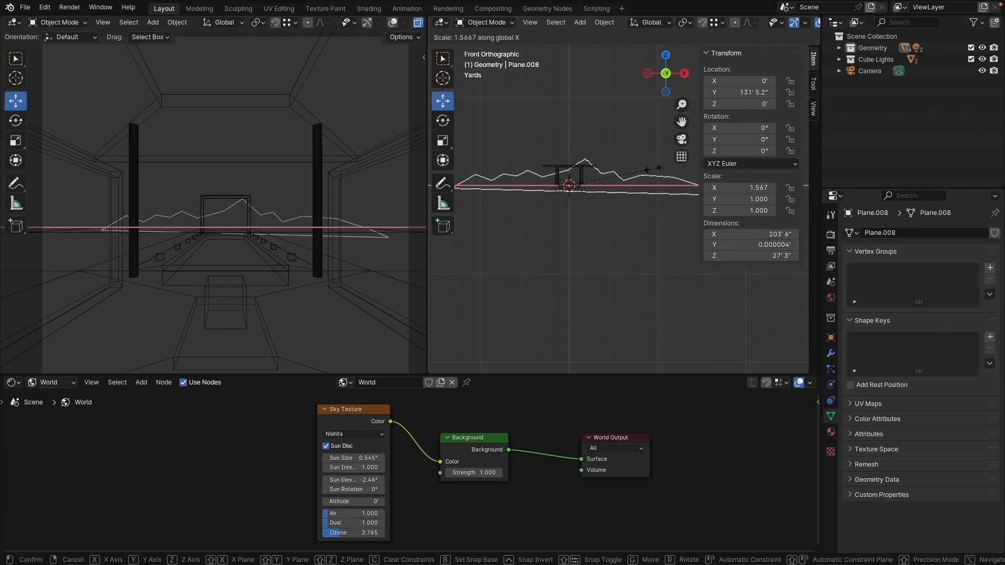
left_click(656, 168)
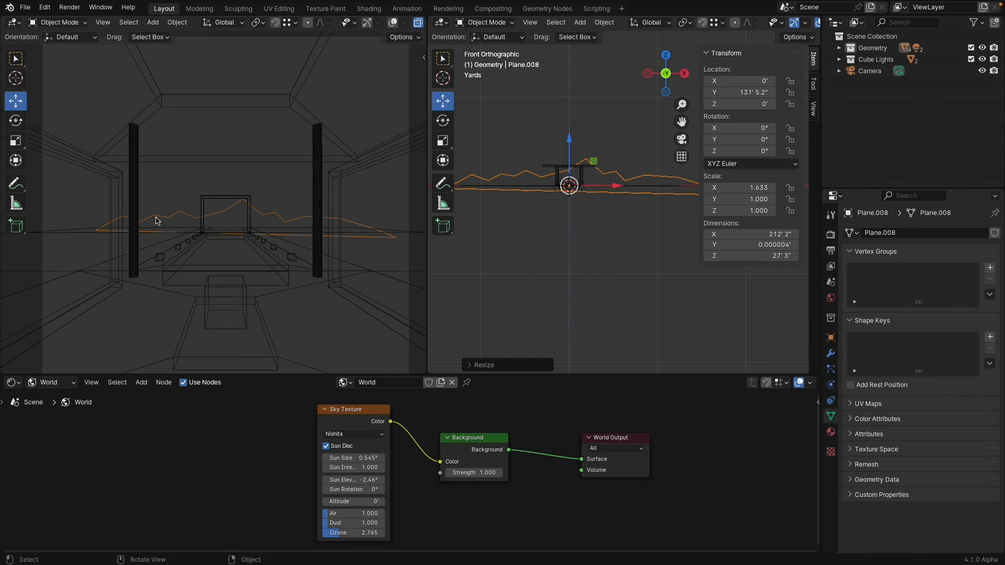
key("z")
left_click(228, 164)
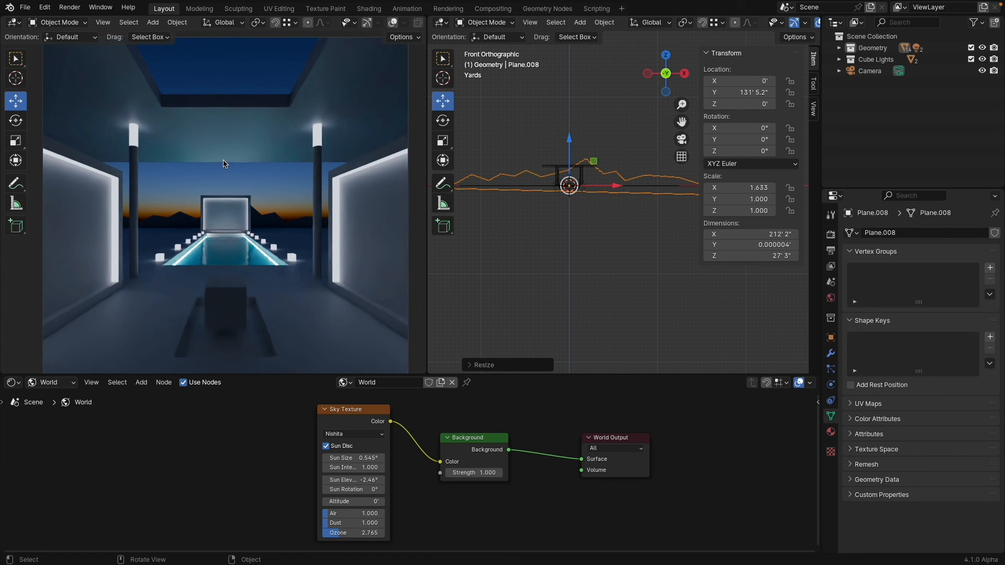
Raise the camera to a Z of about 5' 10.5" and move it back to a Y of about -11' 6.4"
scroll(564, 173, "up", 10)
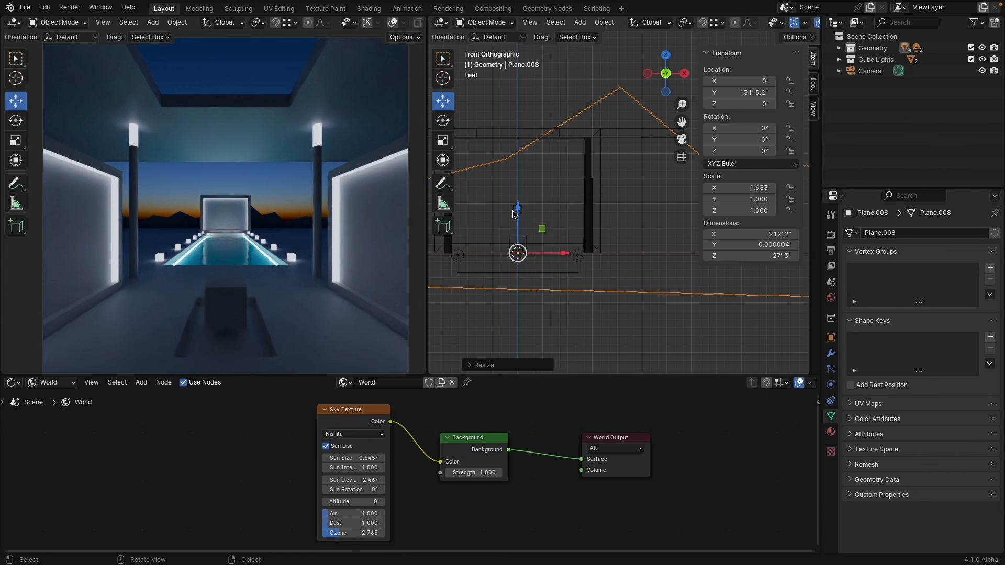
left_click(525, 215)
left_click(684, 73)
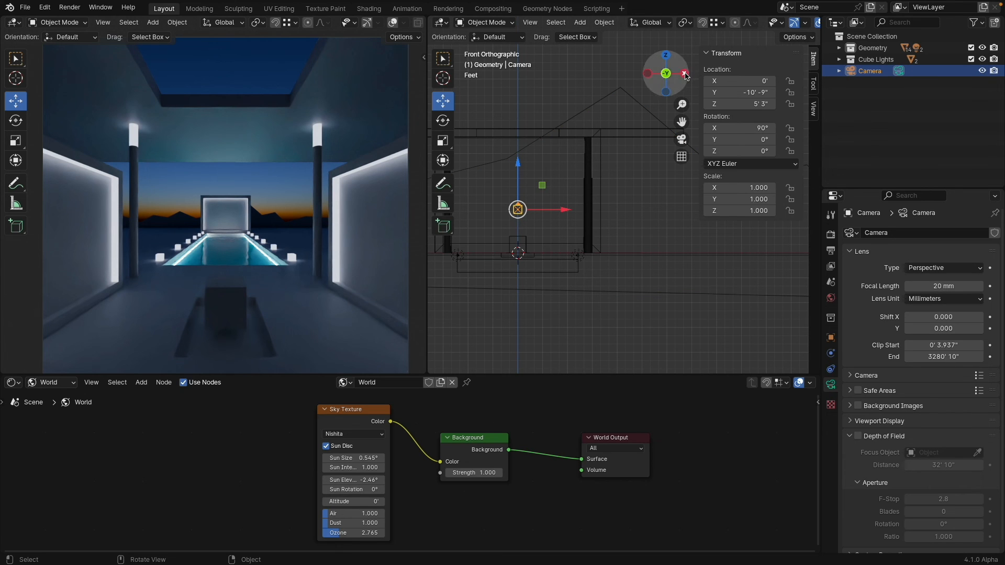
scroll(563, 197, "down", 6)
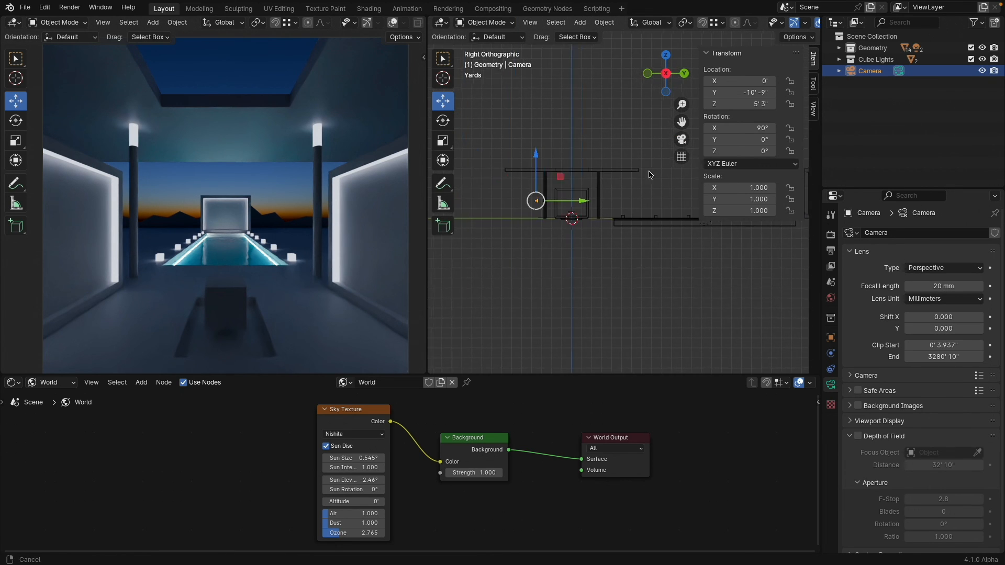
left_click_drag(573, 149, 574, 149)
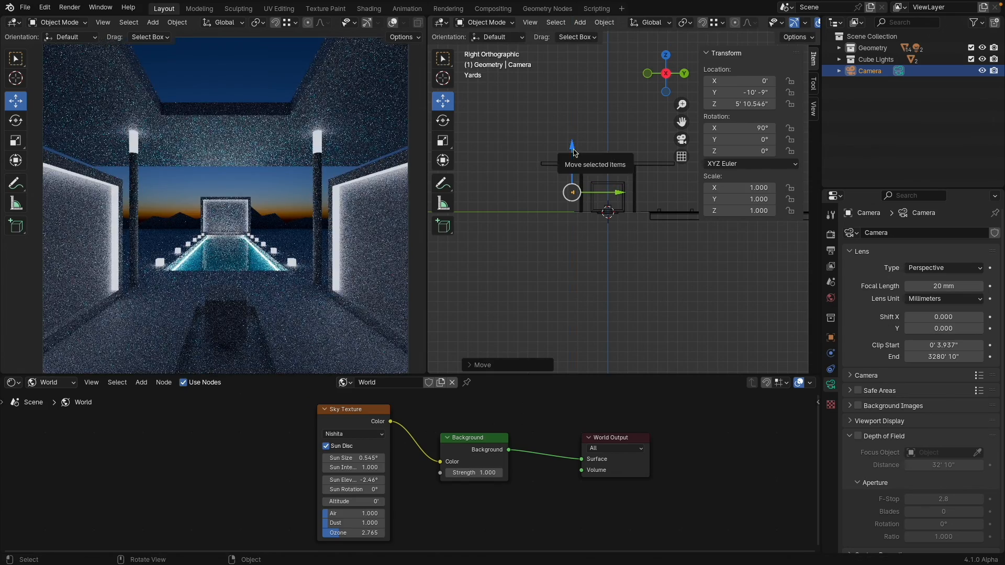
mouse_move(619, 194)
left_mouse_down()
mouse_move(589, 193)
mouse_move(628, 194)
mouse_move(615, 195)
left_mouse_up()
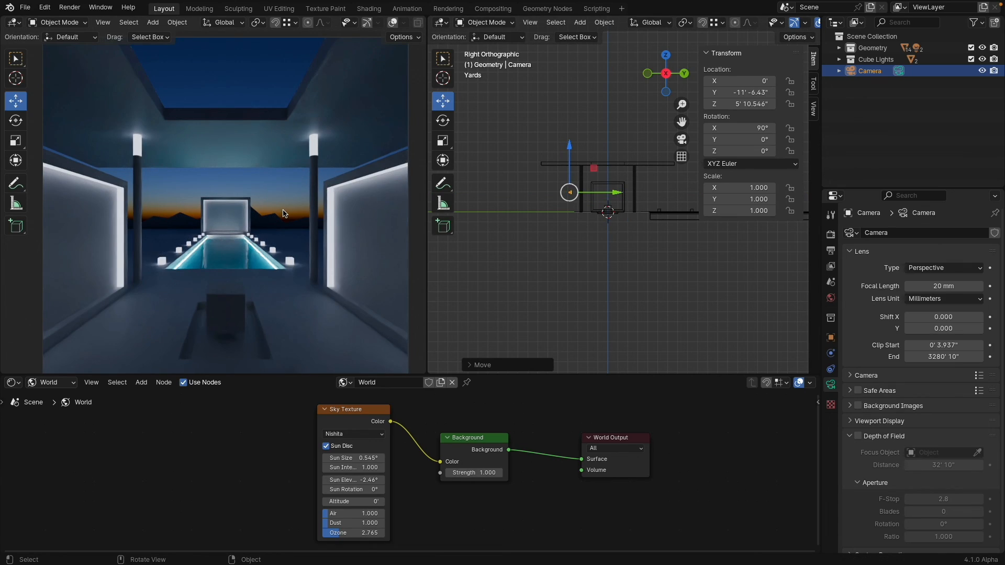
Examine the lit scene from outside in perspective, top and side views, and return to the camera view
scroll(283, 208, "down", 3)
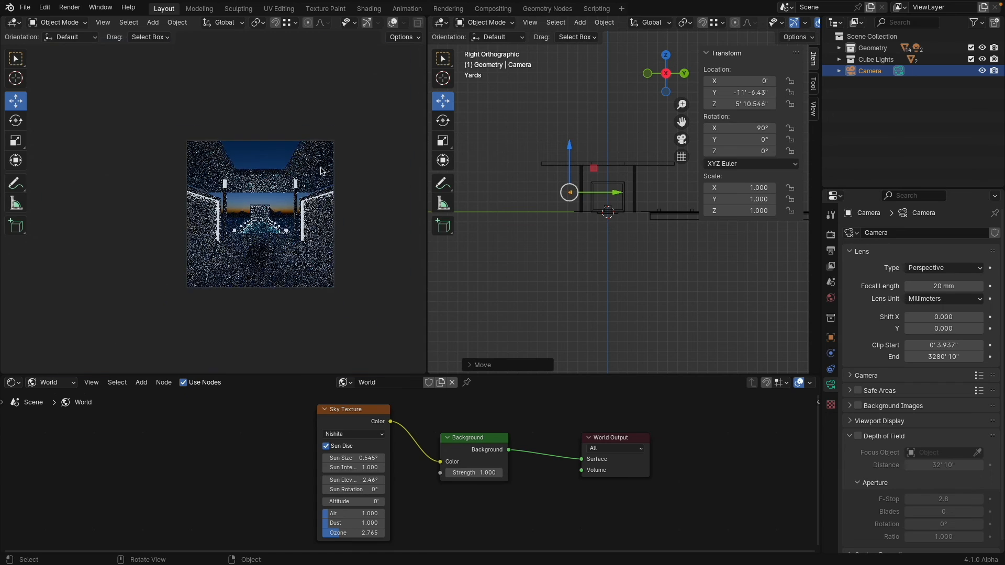
middle_click_drag(320, 168, 247, 234)
scroll(260, 220, "down", 9)
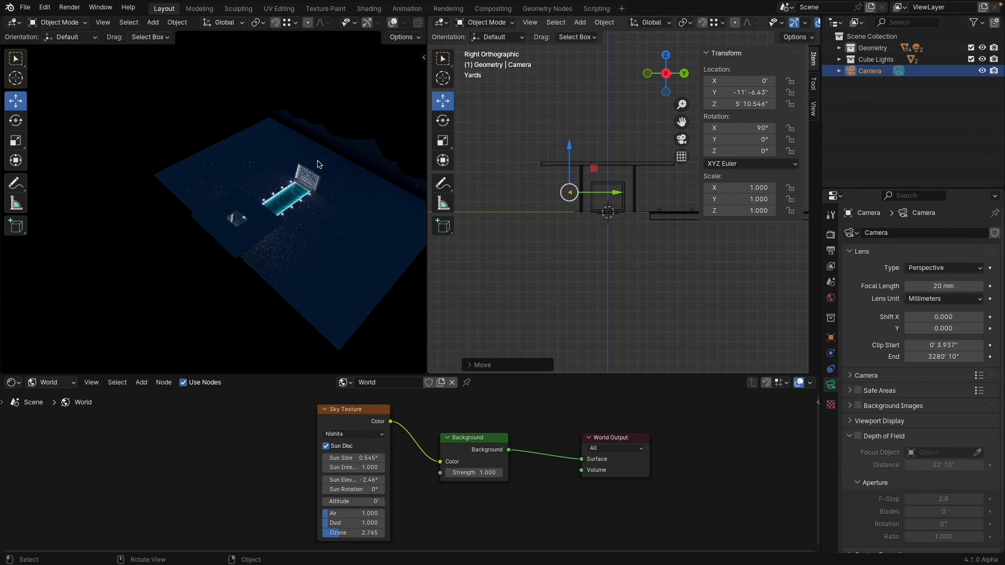
scroll(314, 154, "up", 3)
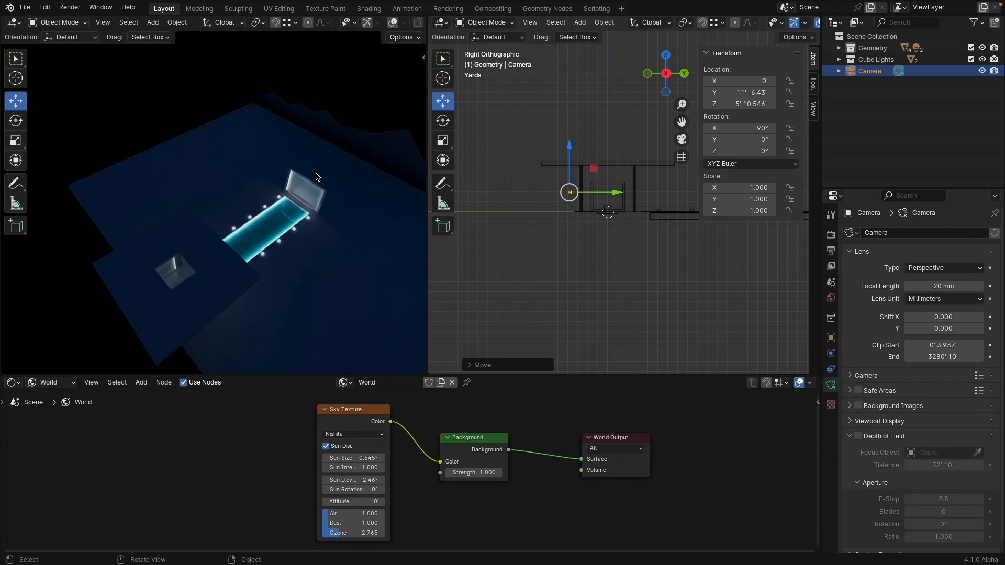
key("KP_0")
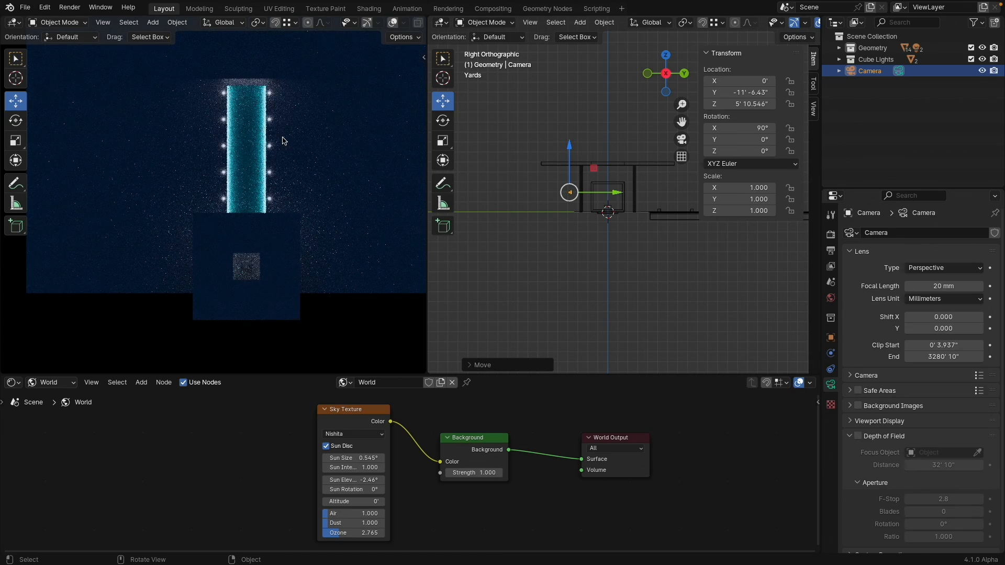
scroll(276, 118, "up", 2)
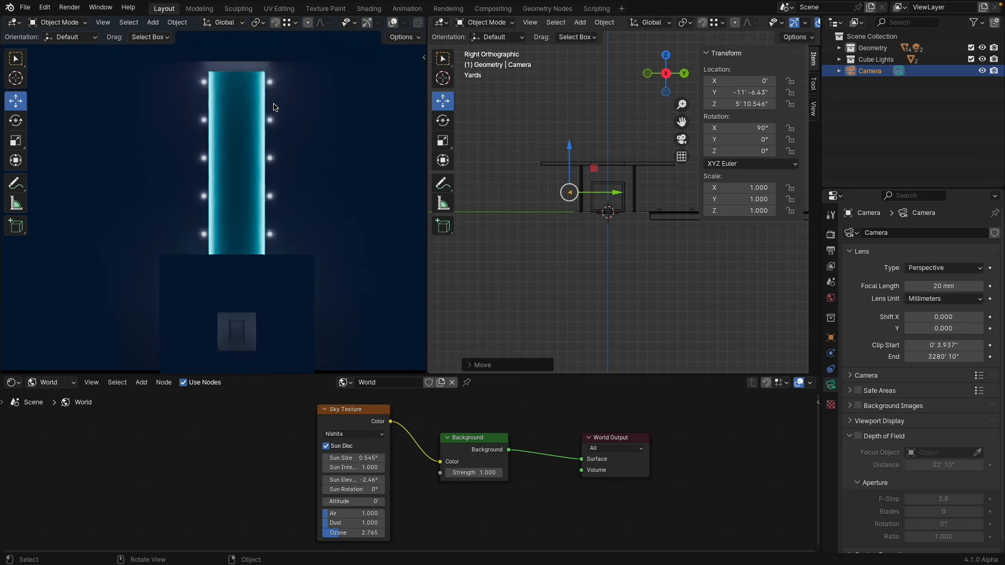
middle_click_drag(274, 104, 297, 122)
key("KP_1")
key("KP_3")
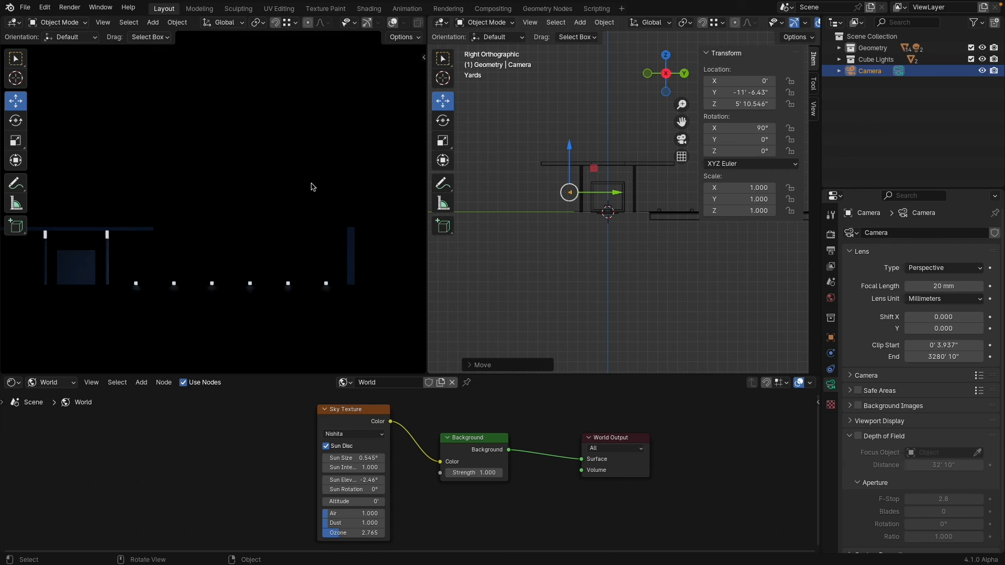
key("KP_7")
middle_click_drag(305, 218, 237, 189)
key("KP_0")
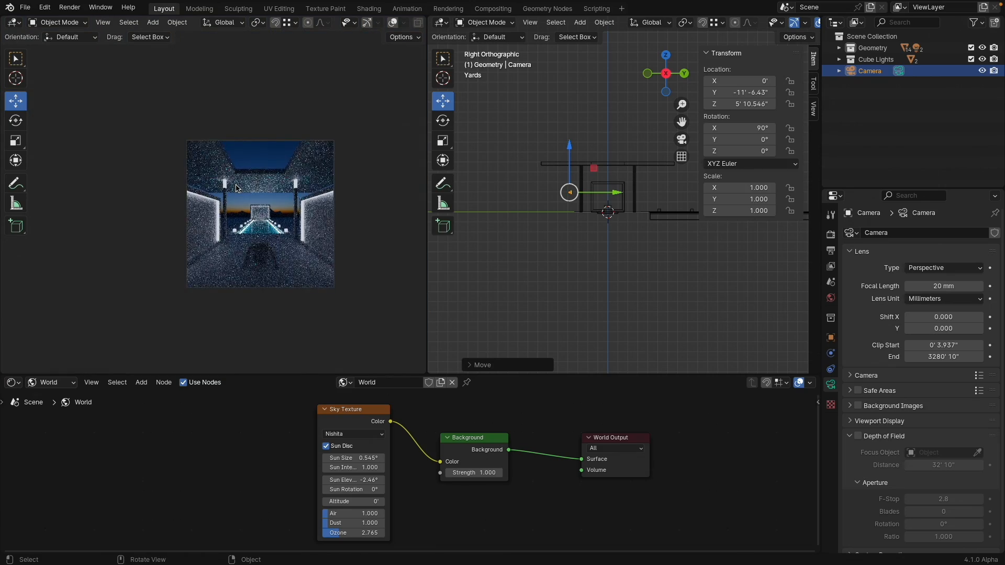
scroll(265, 204, "up", 4)
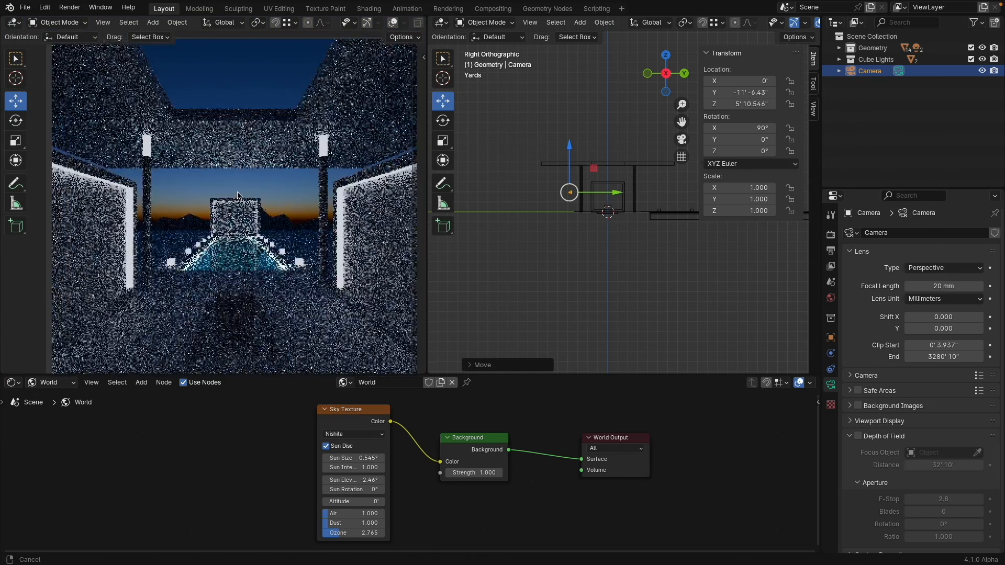